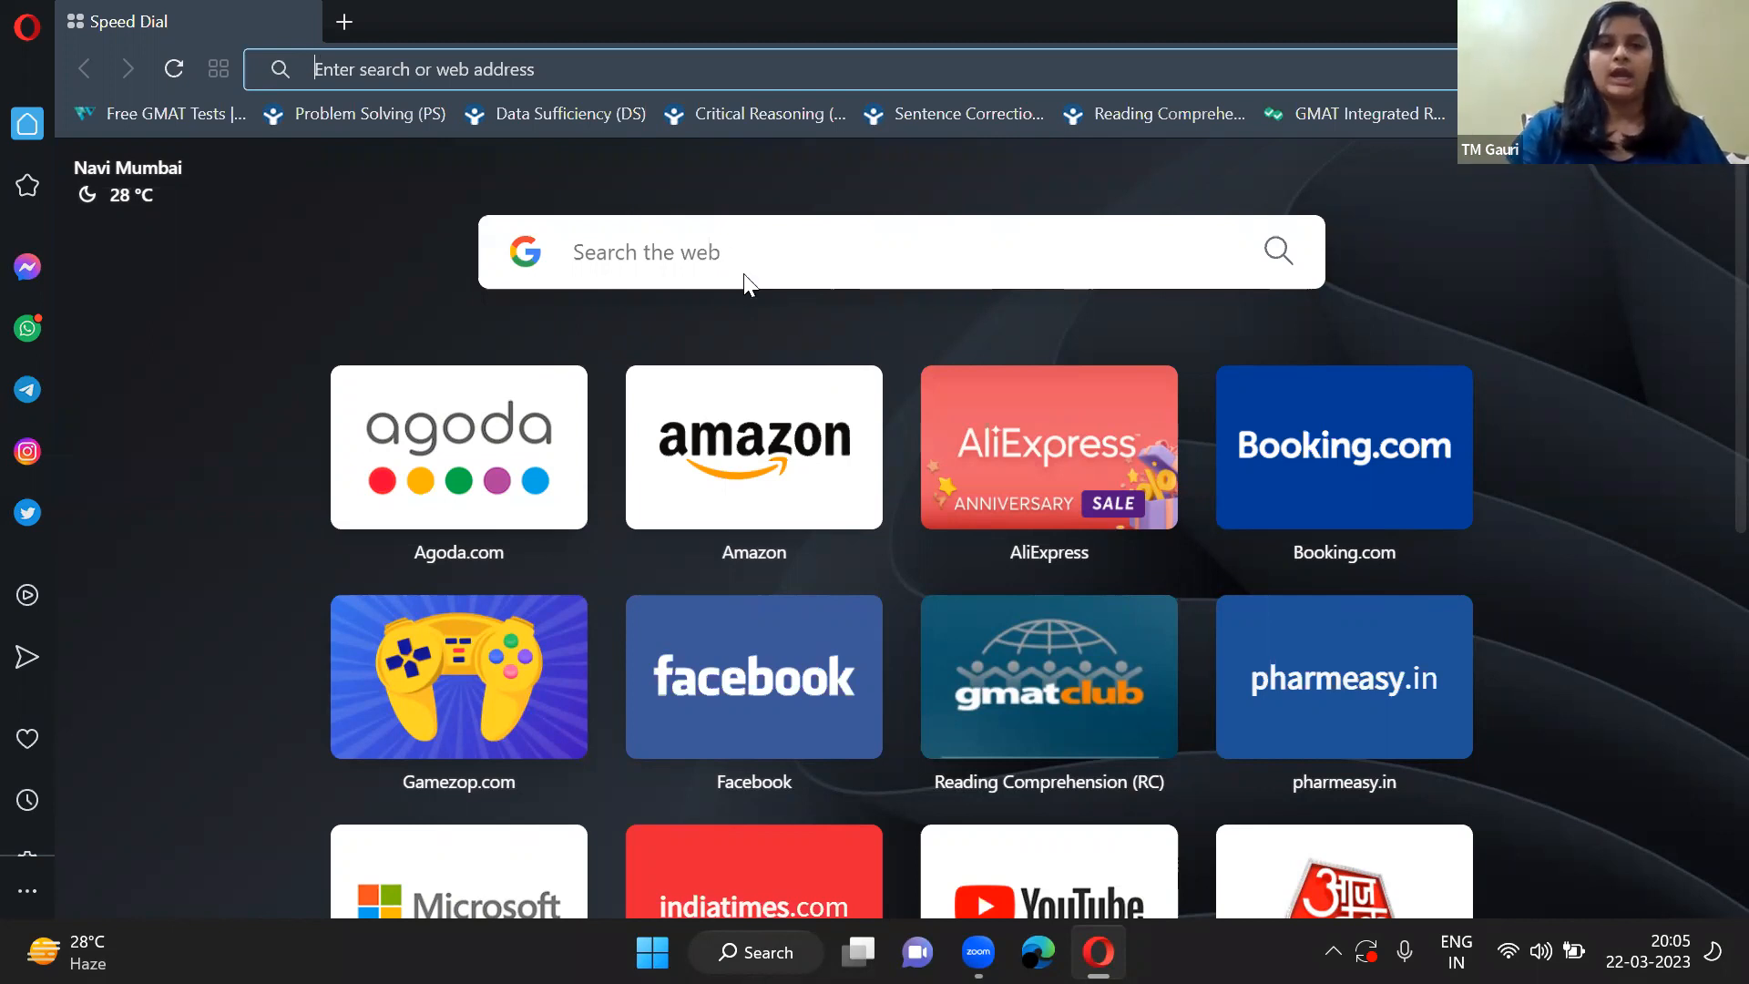
Search the web for "canva" and open the official Canva site from the results.
click(691, 256)
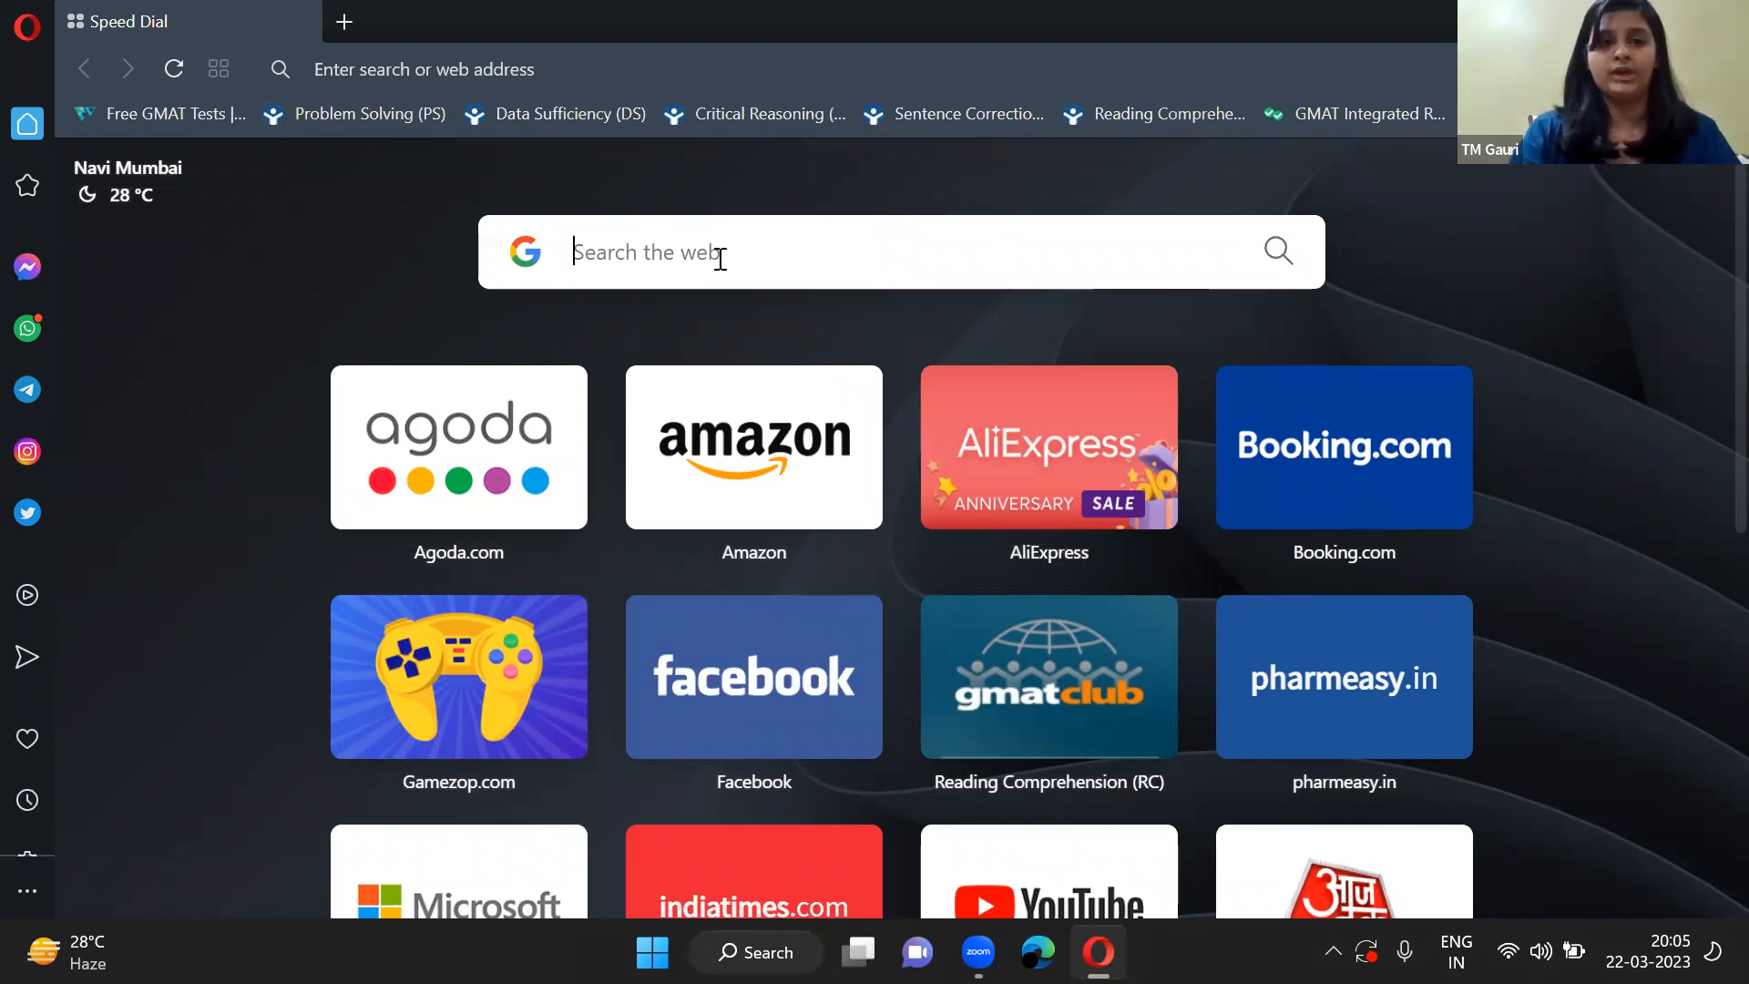
text(ca)
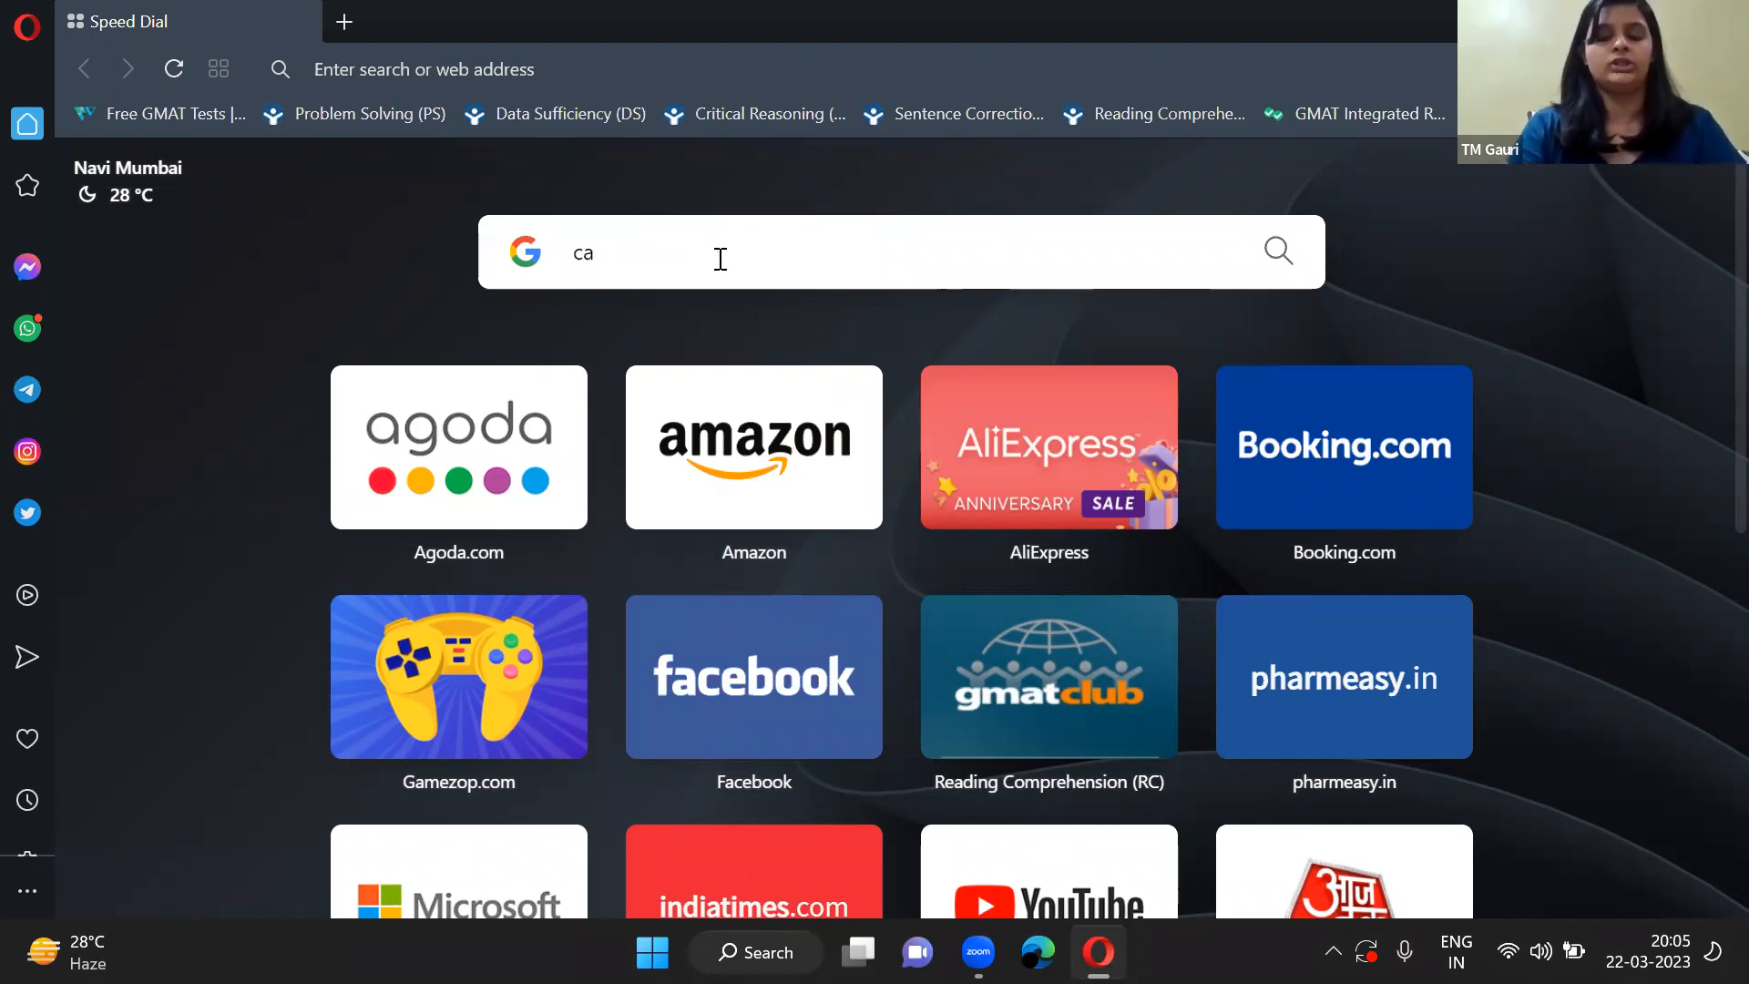
text(nva)
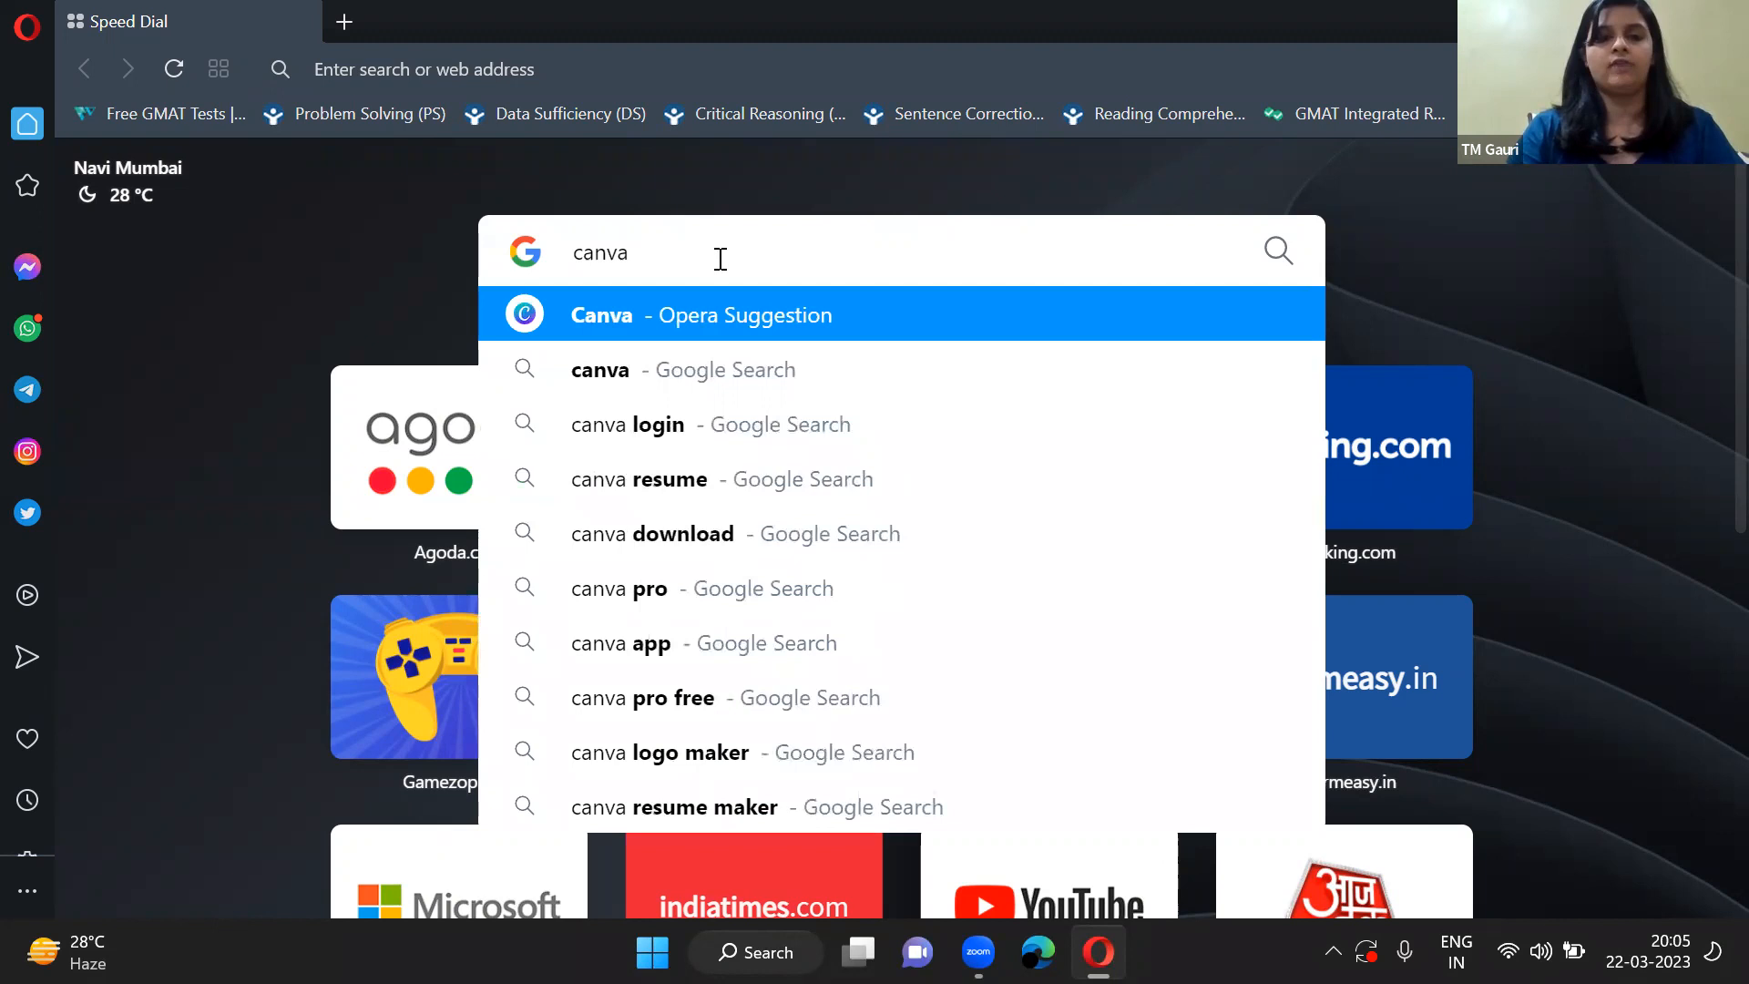
key(Return)
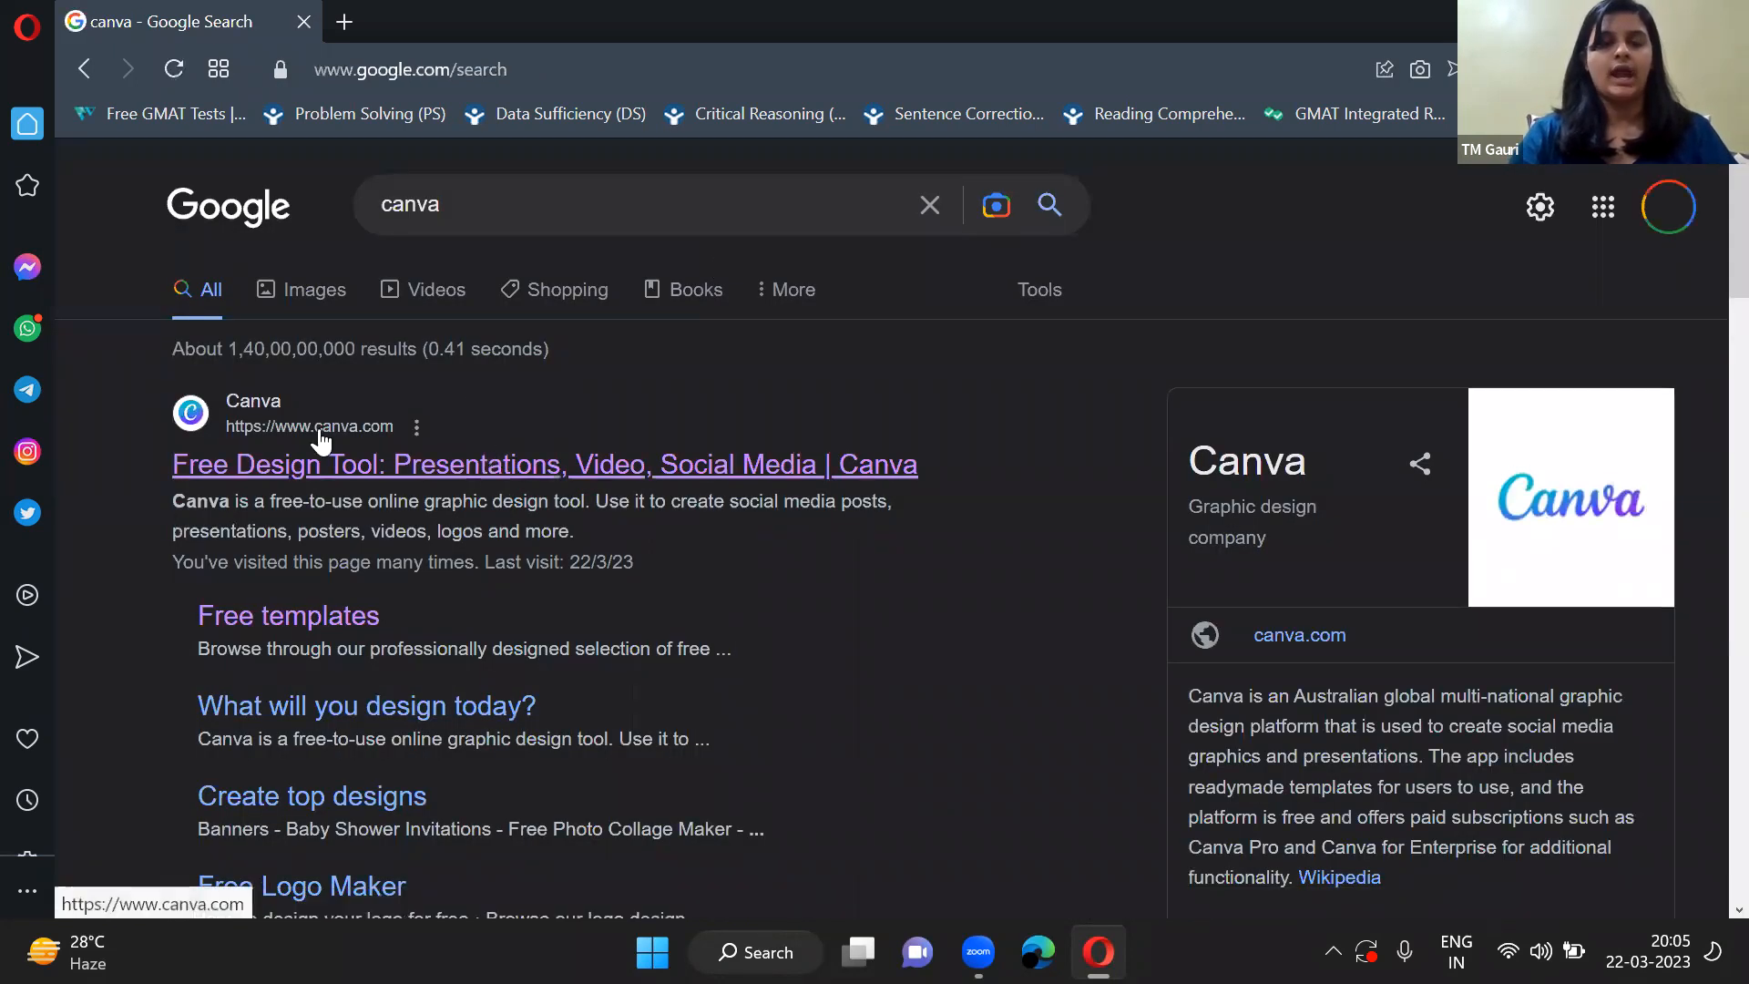
click(541, 475)
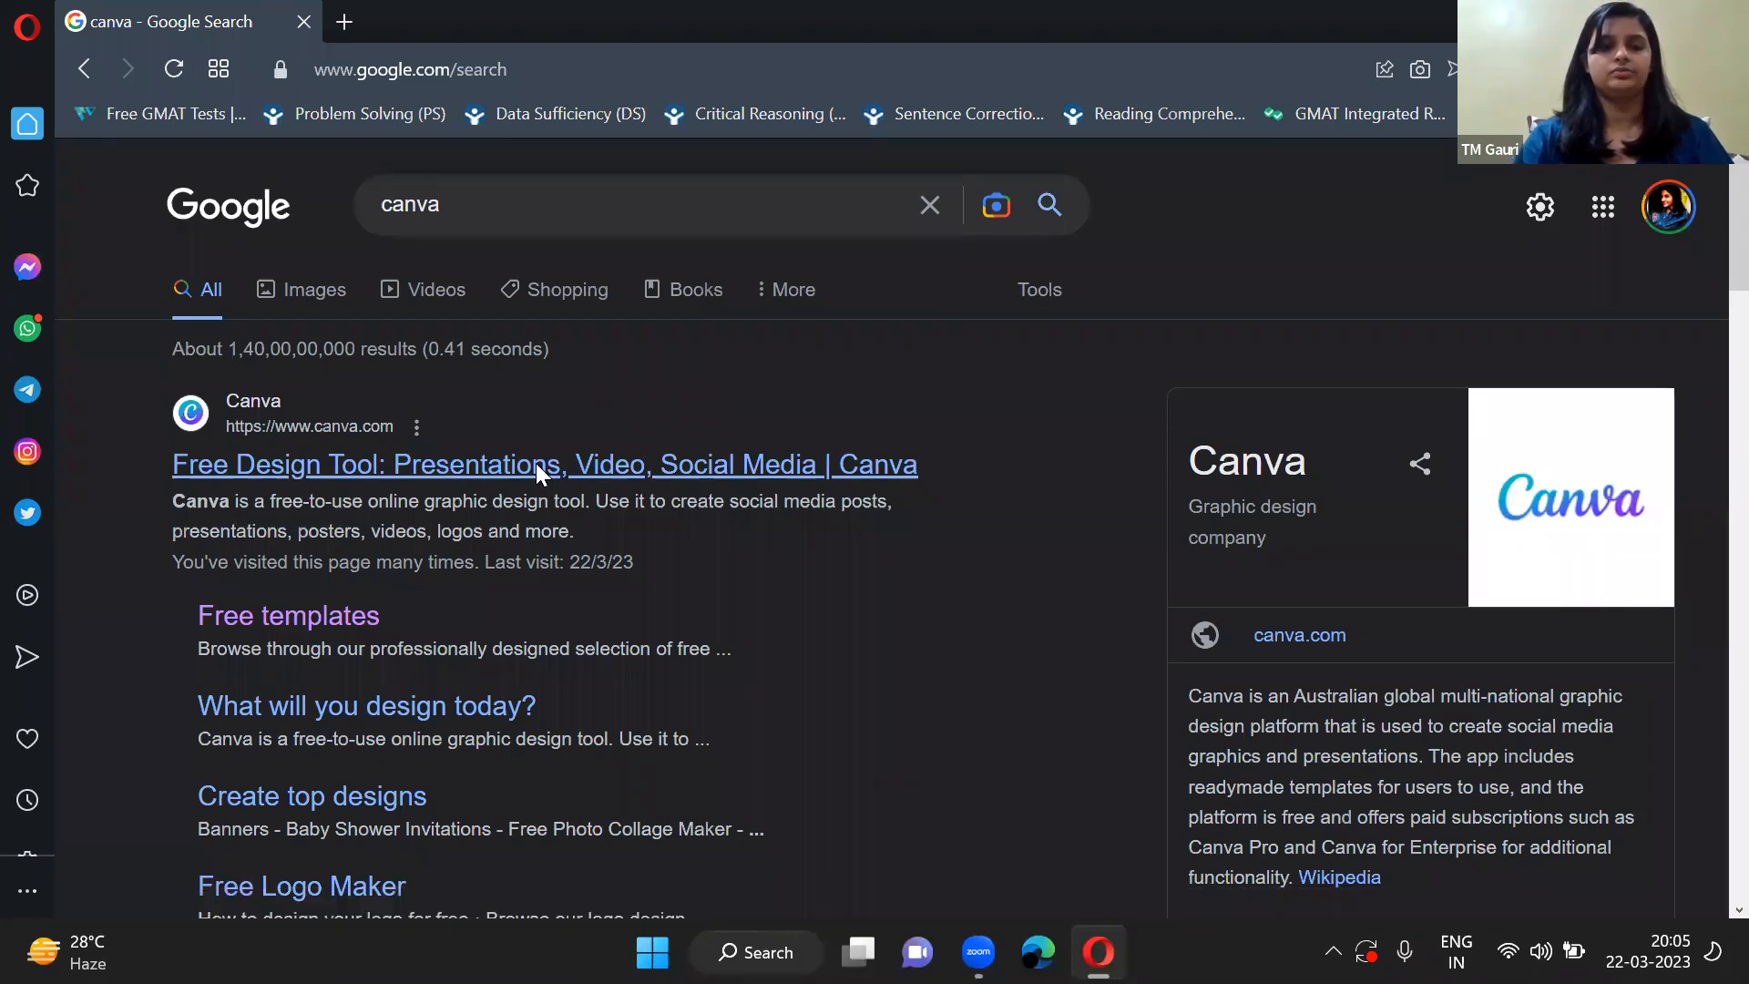
click(613, 468)
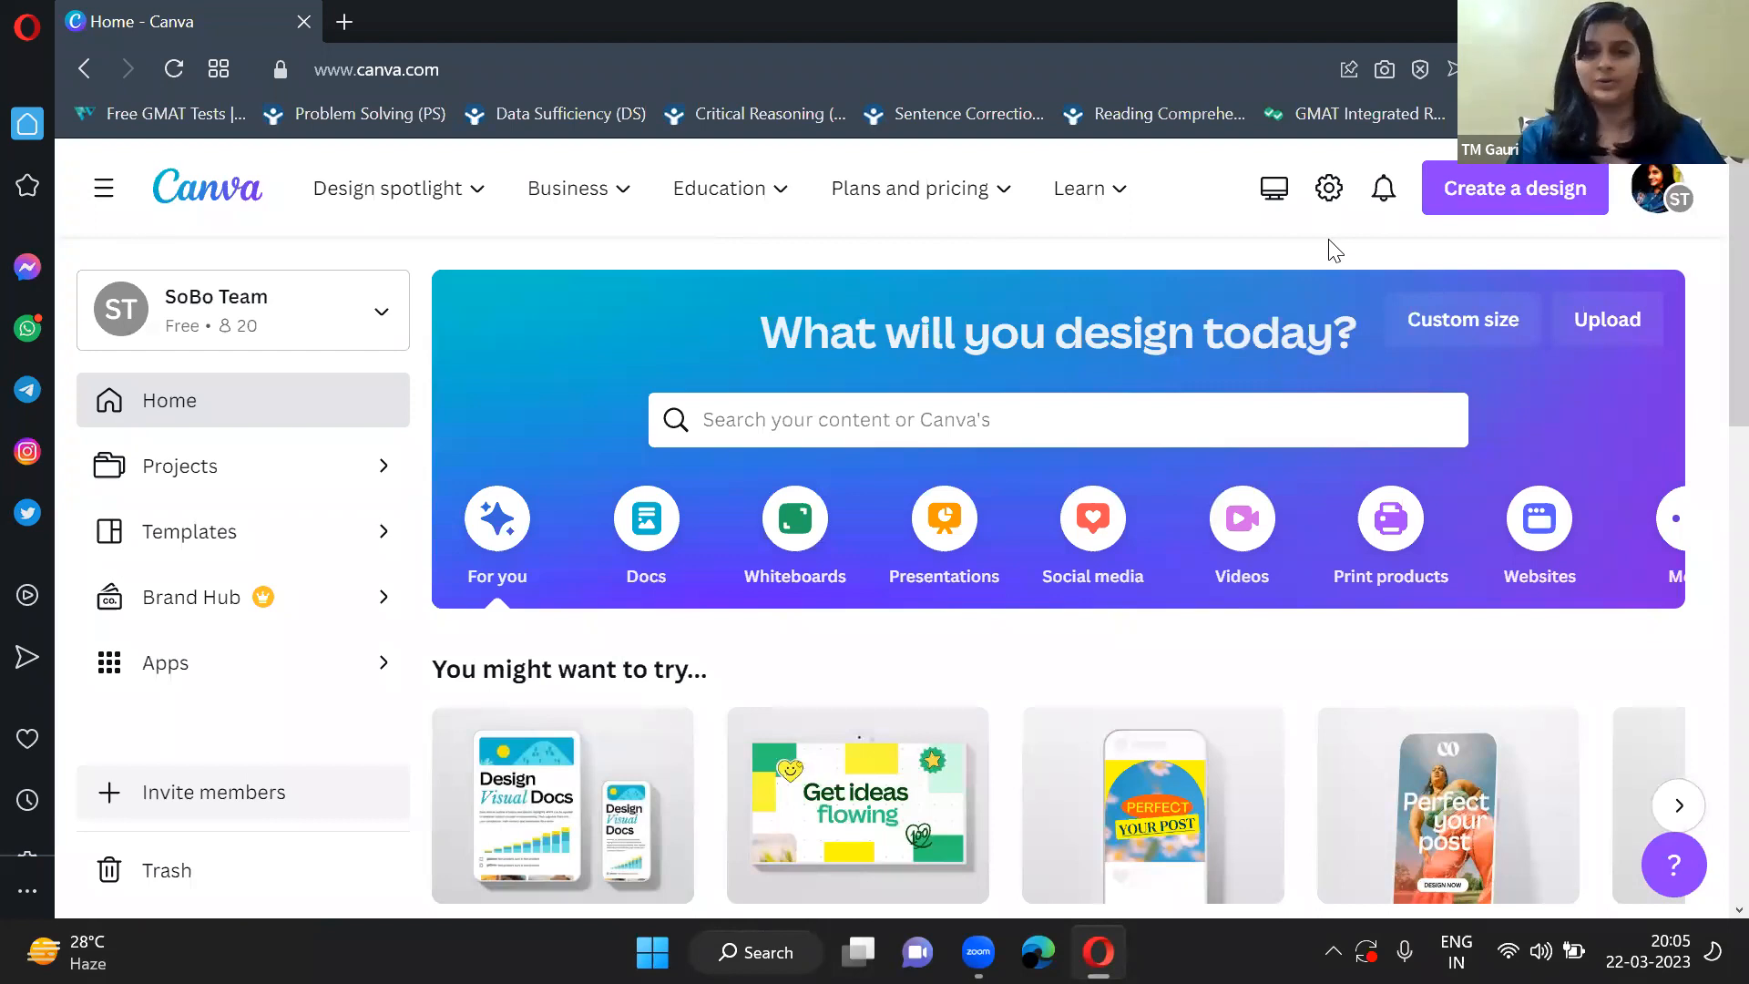
Look through the design categories and the suggested formats under "You might want to try..." on the home page.
click(1651, 198)
click(1224, 250)
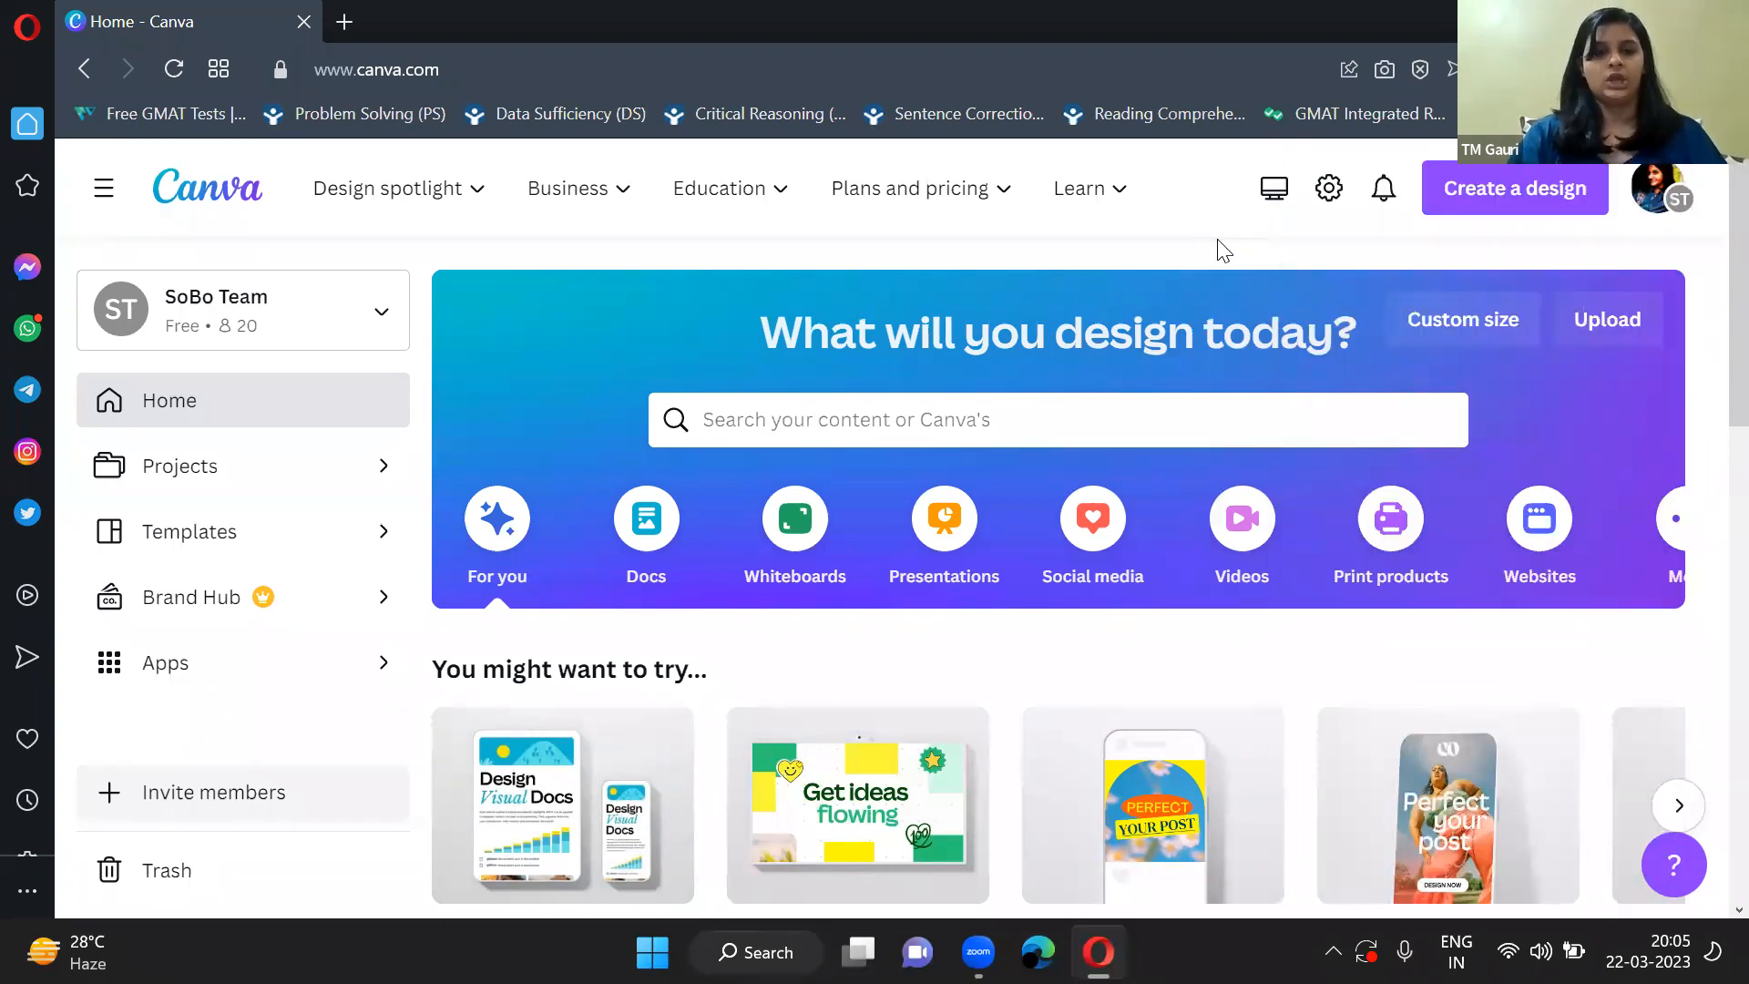
scroll(1217, 240, down, 1)
scroll(1217, 241, up, 1)
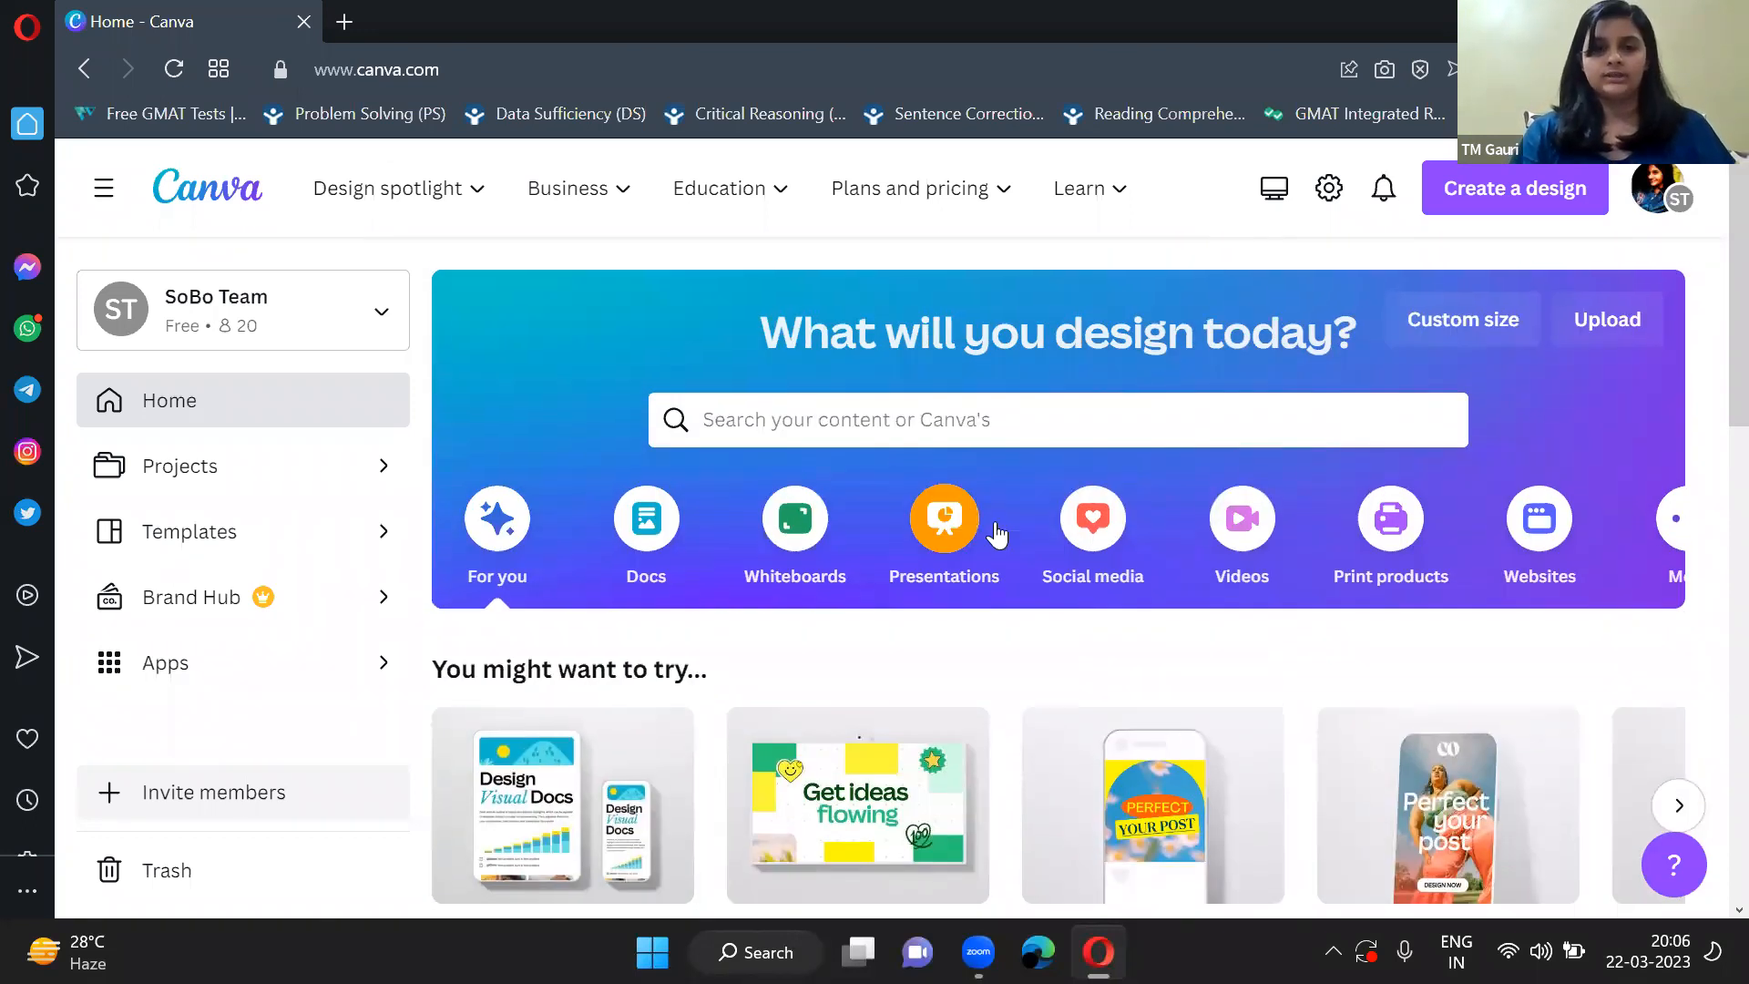
scroll(998, 535, down, 2)
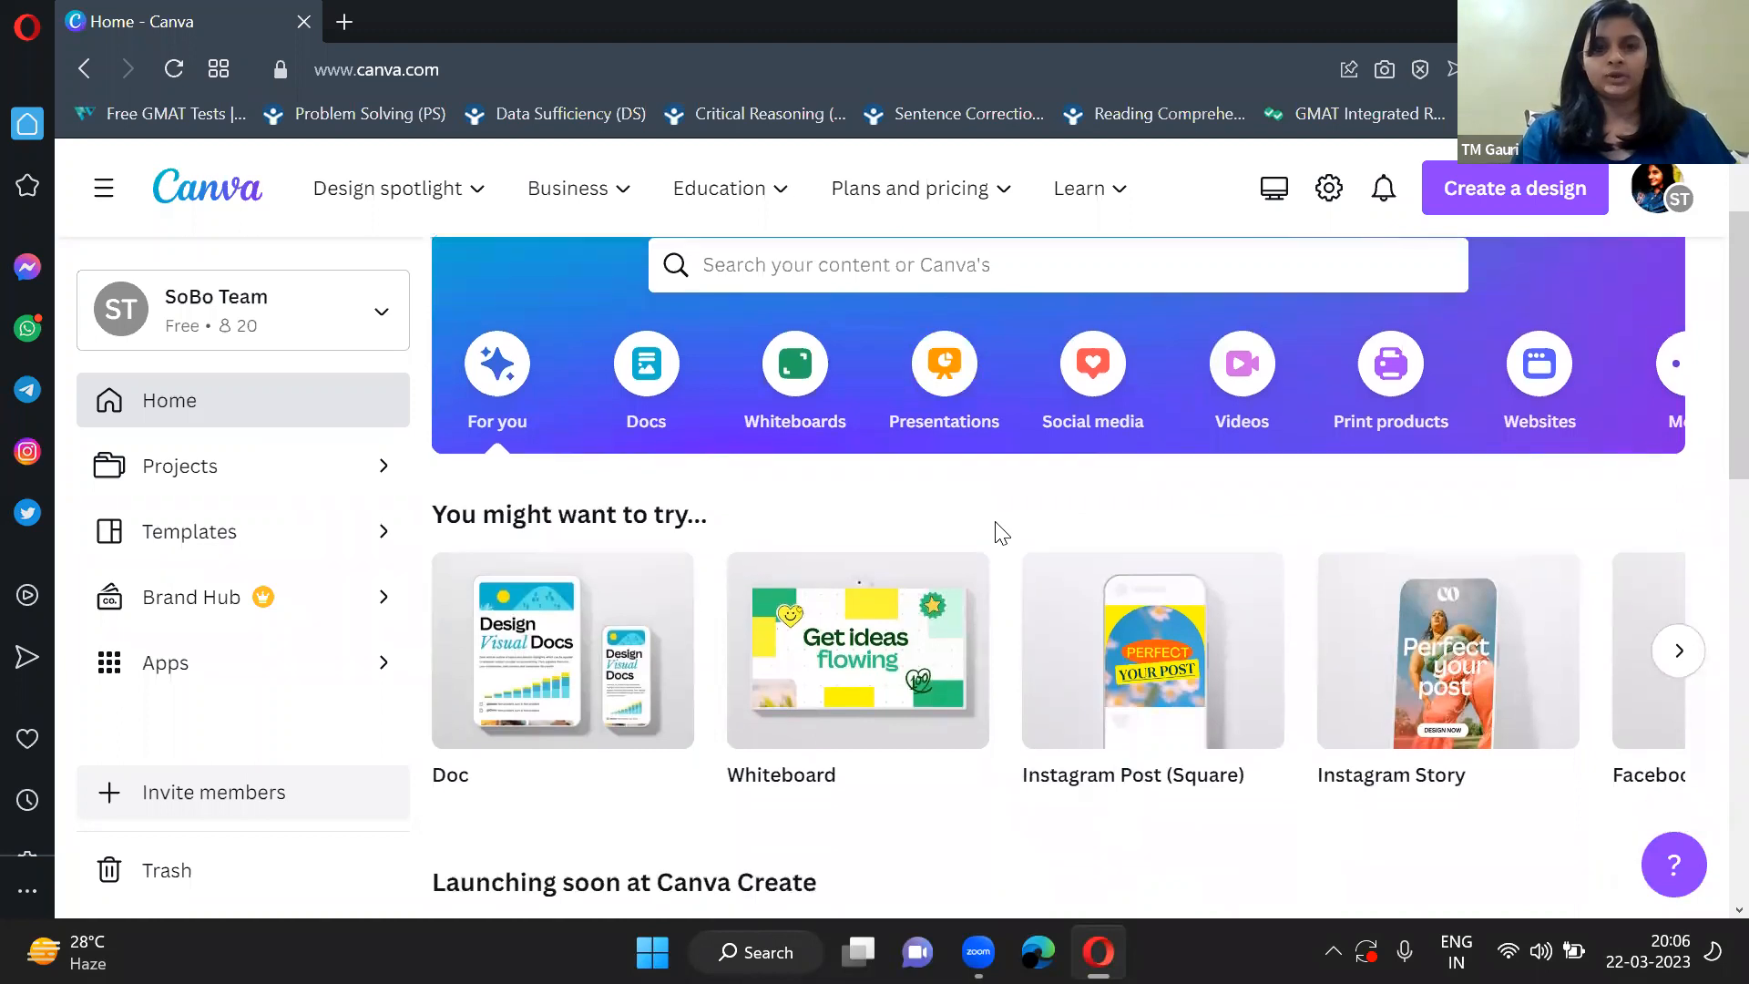
scroll(999, 536, down, 1)
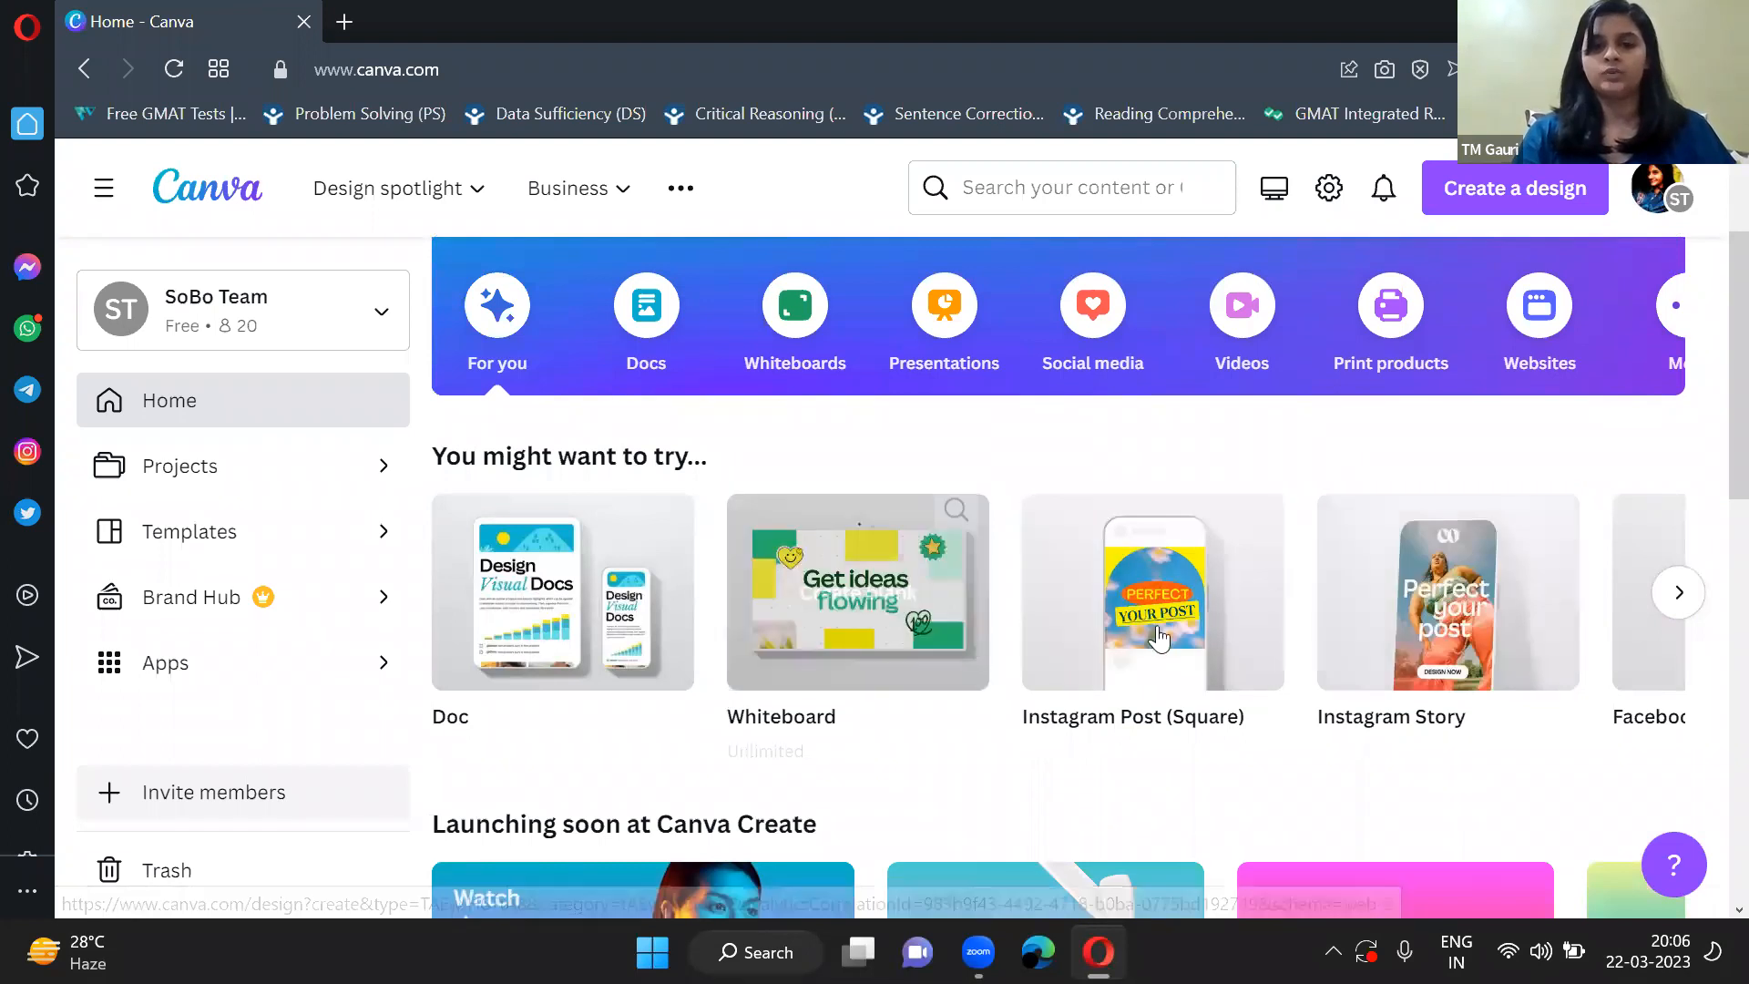
click(1678, 602)
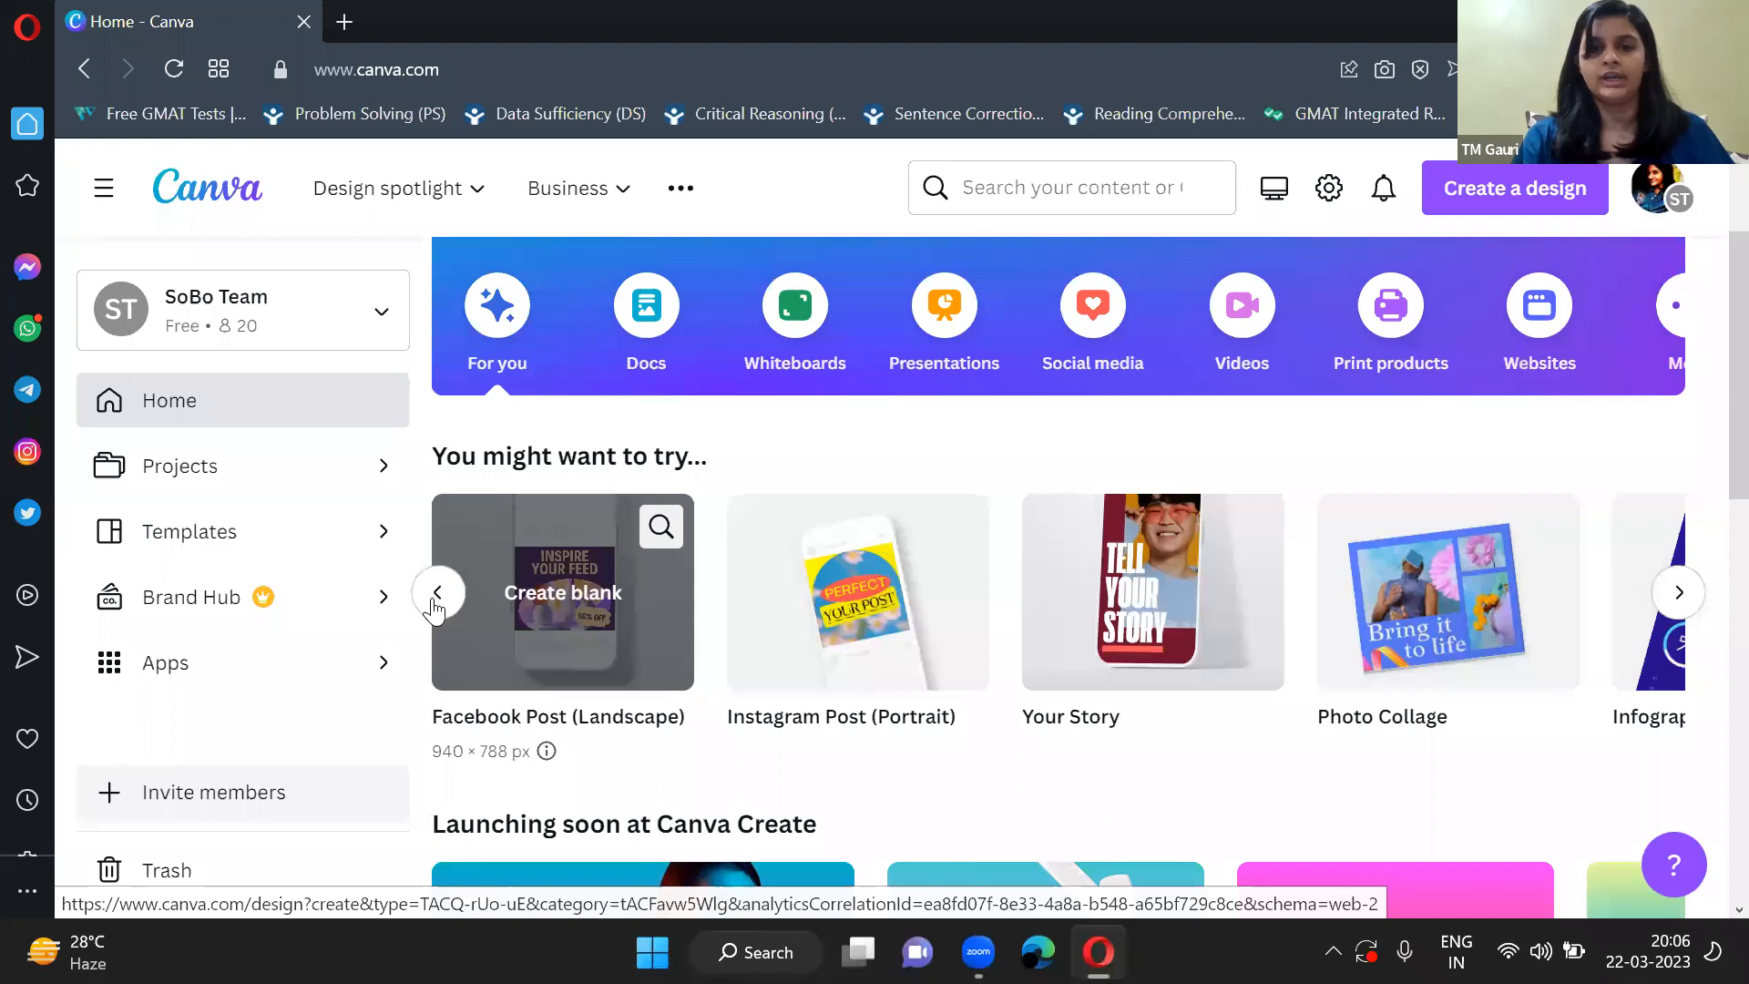
click(436, 600)
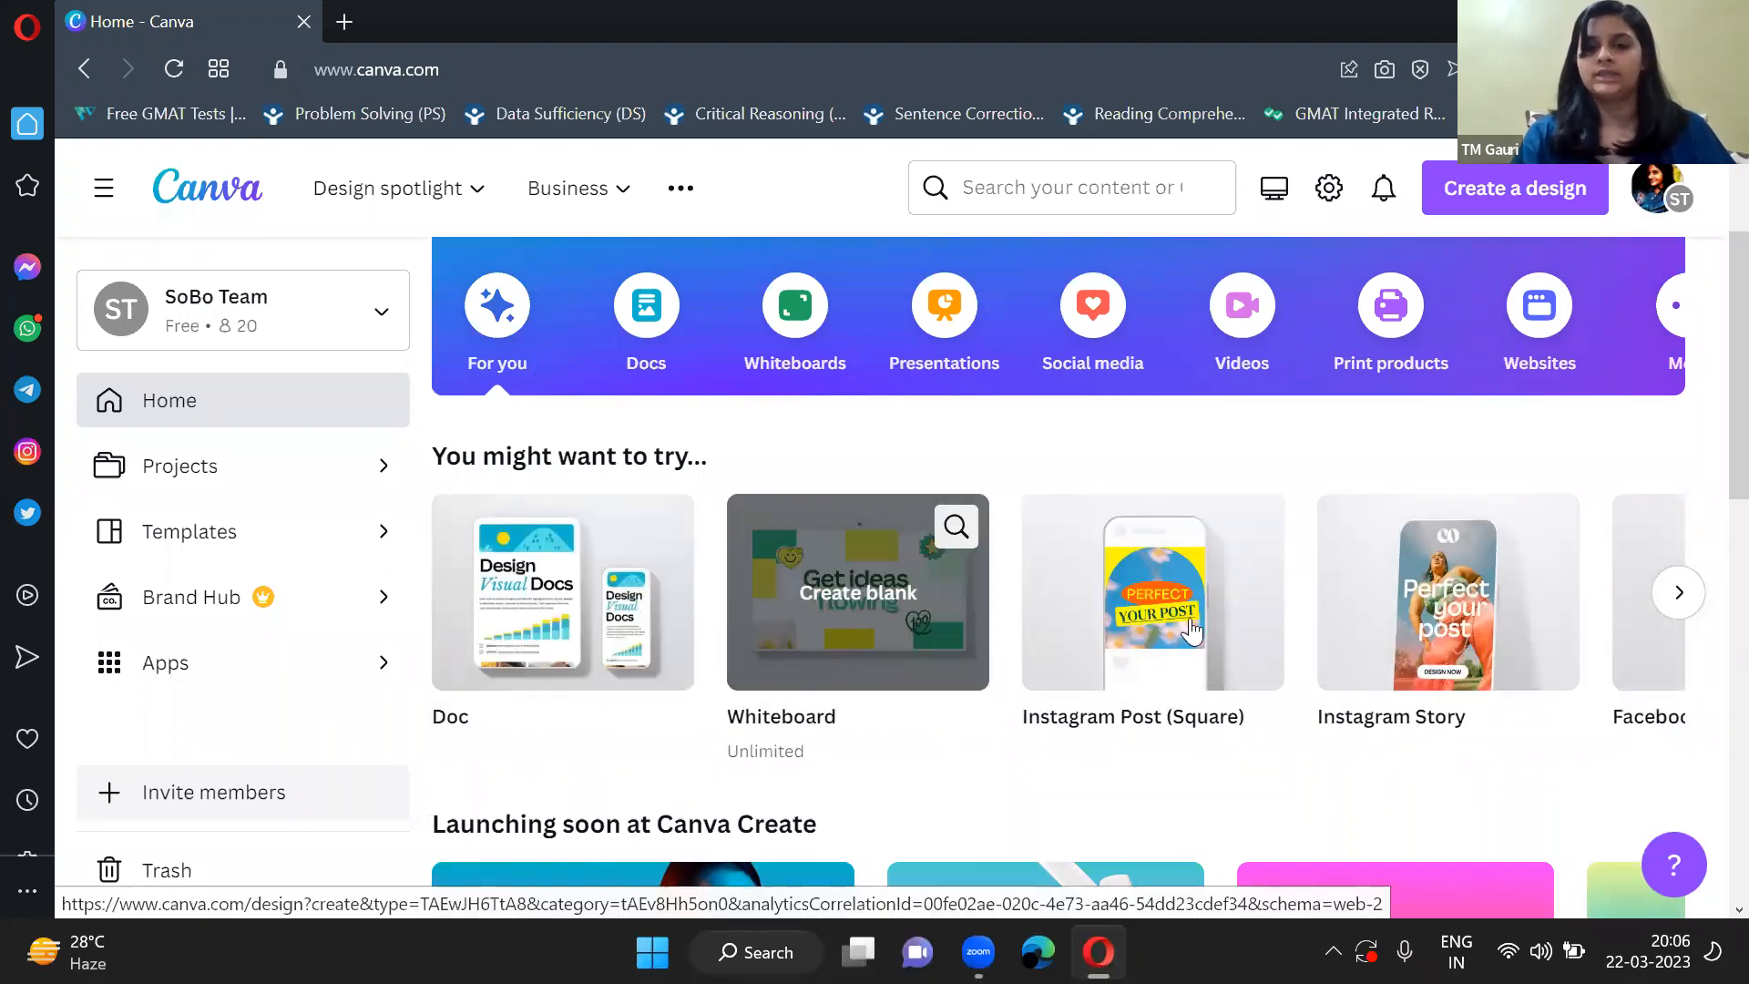
scroll(1025, 661, right, 3)
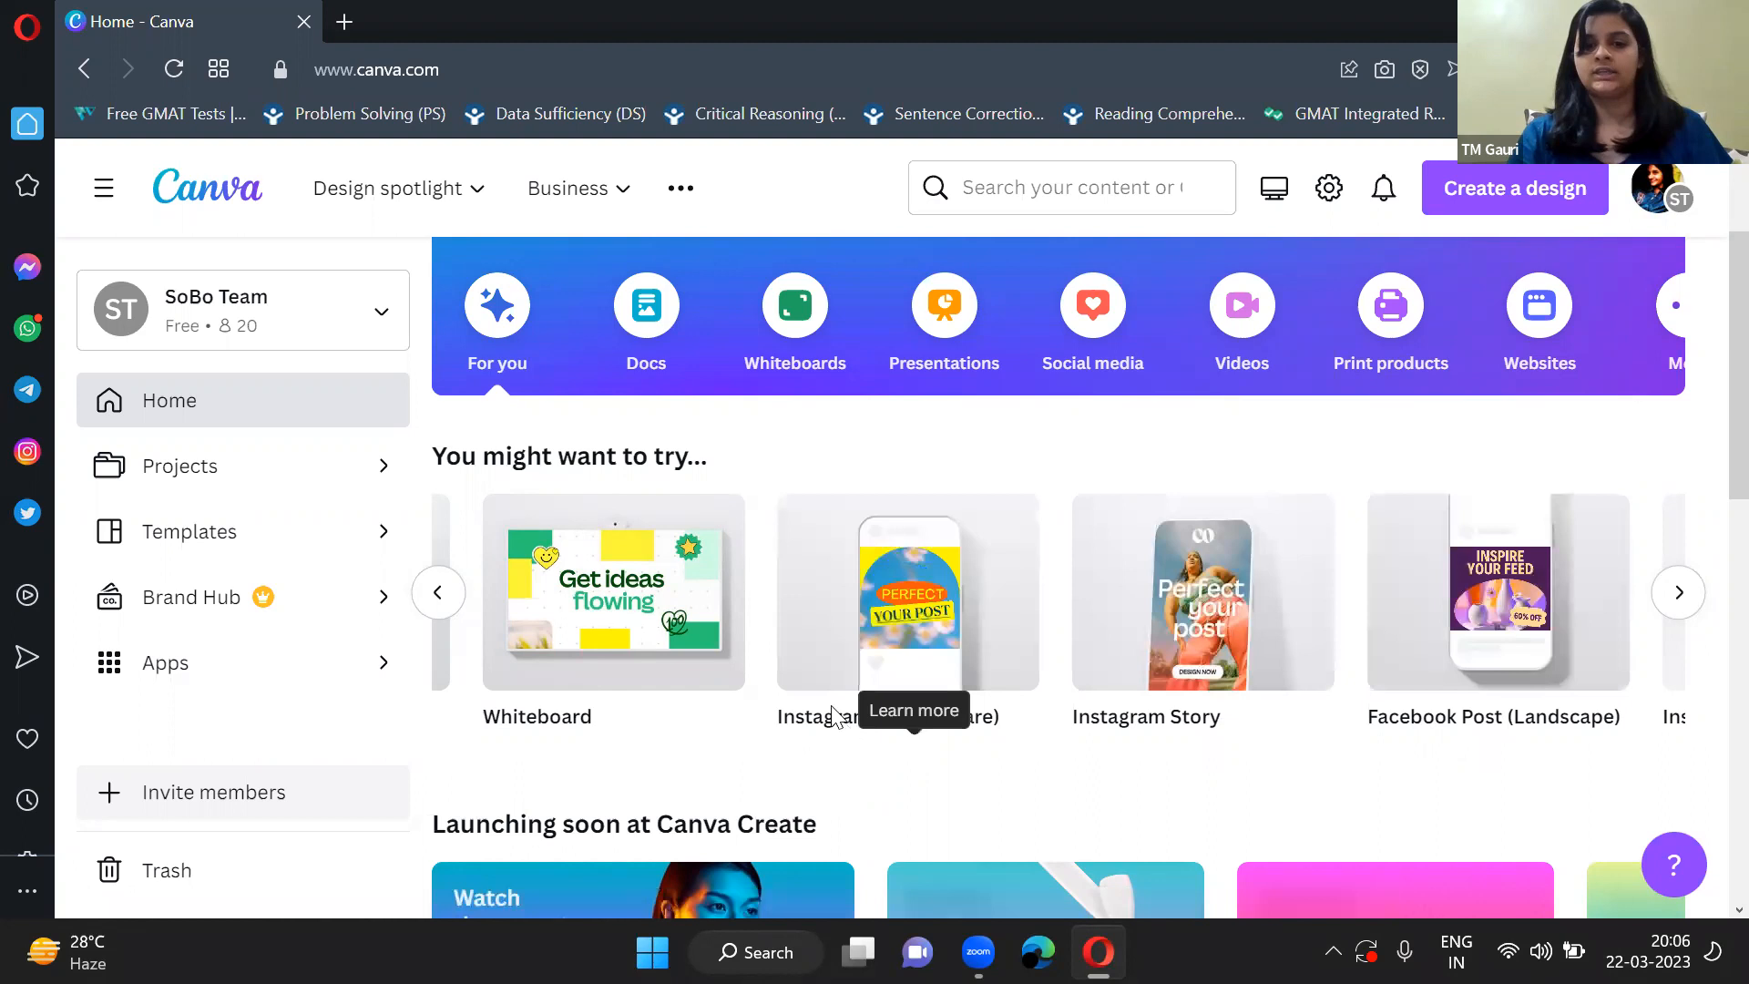
click(1679, 593)
click(1679, 593)
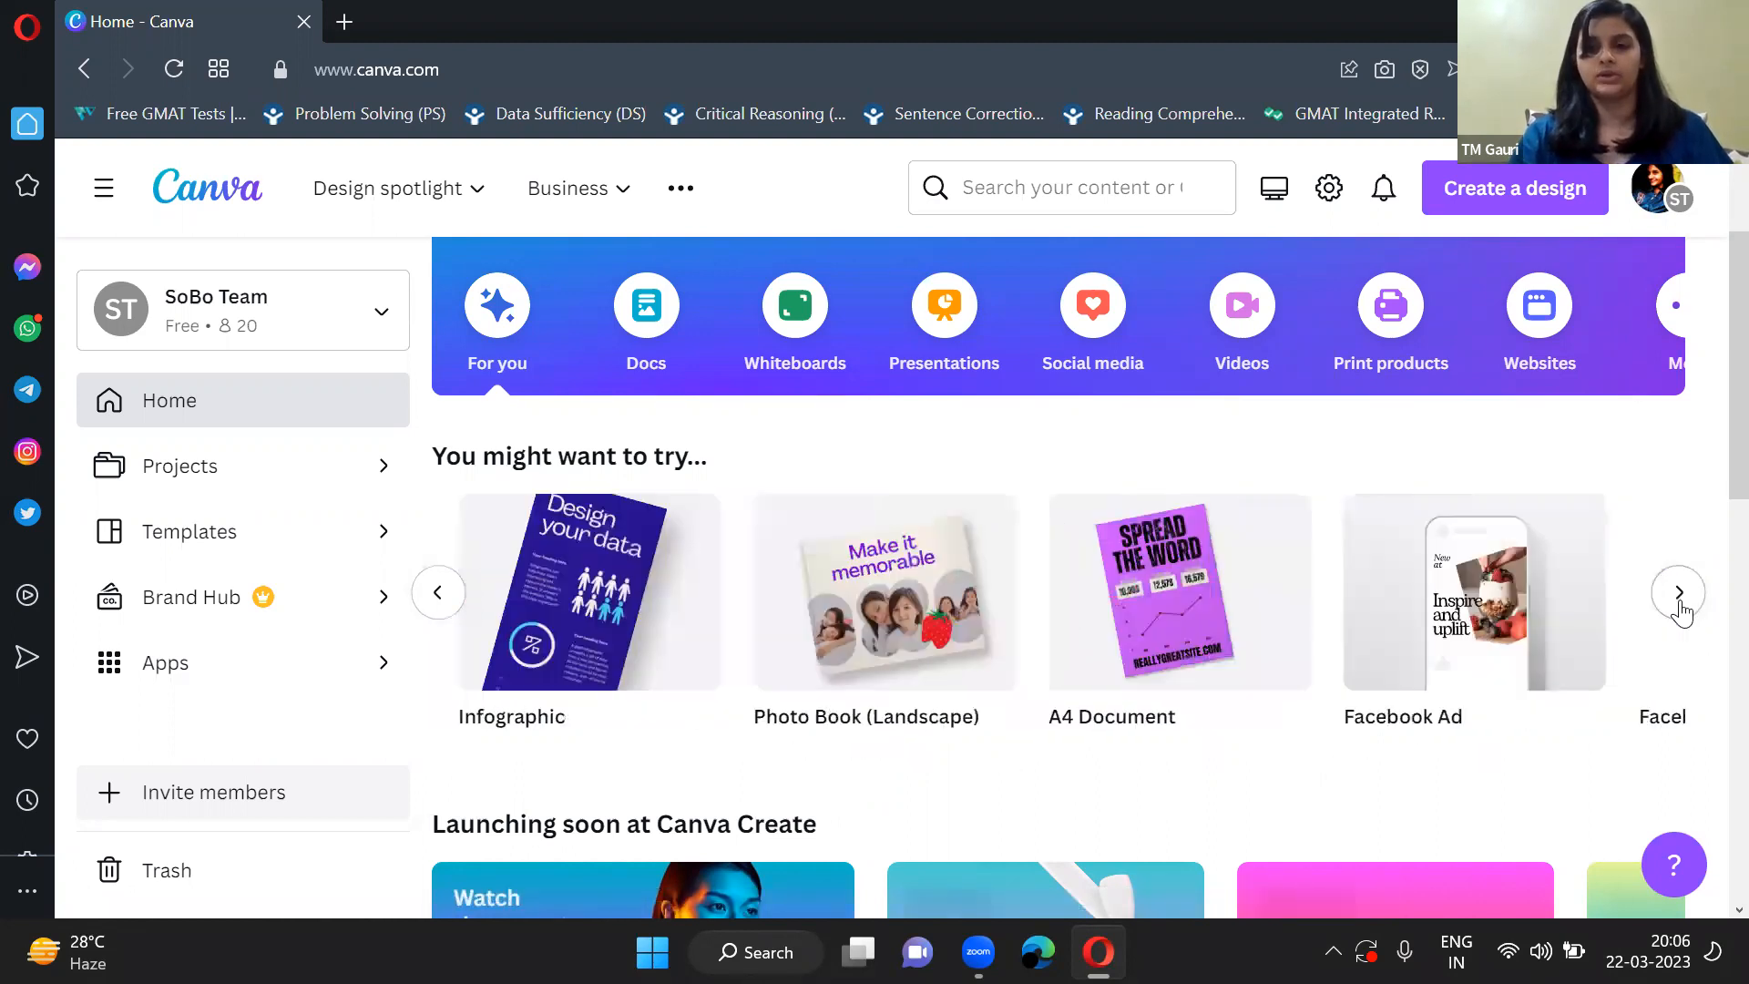
scroll(840, 574, up, 2)
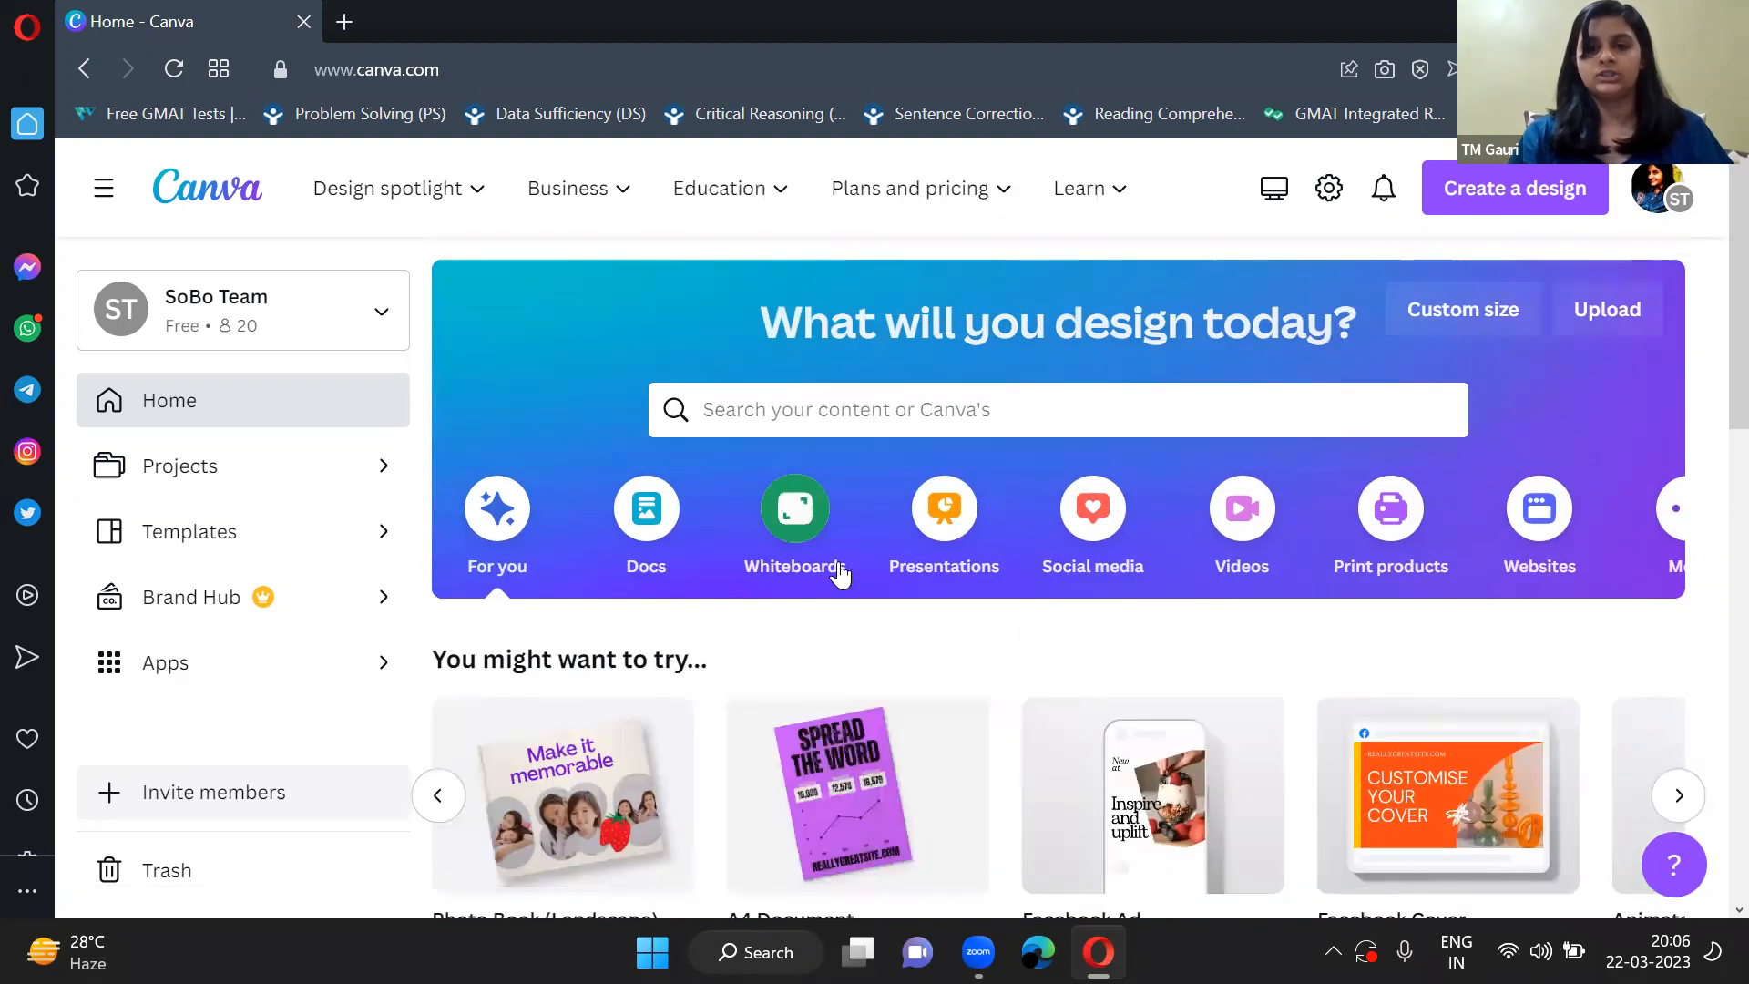
scroll(838, 572, down, 2)
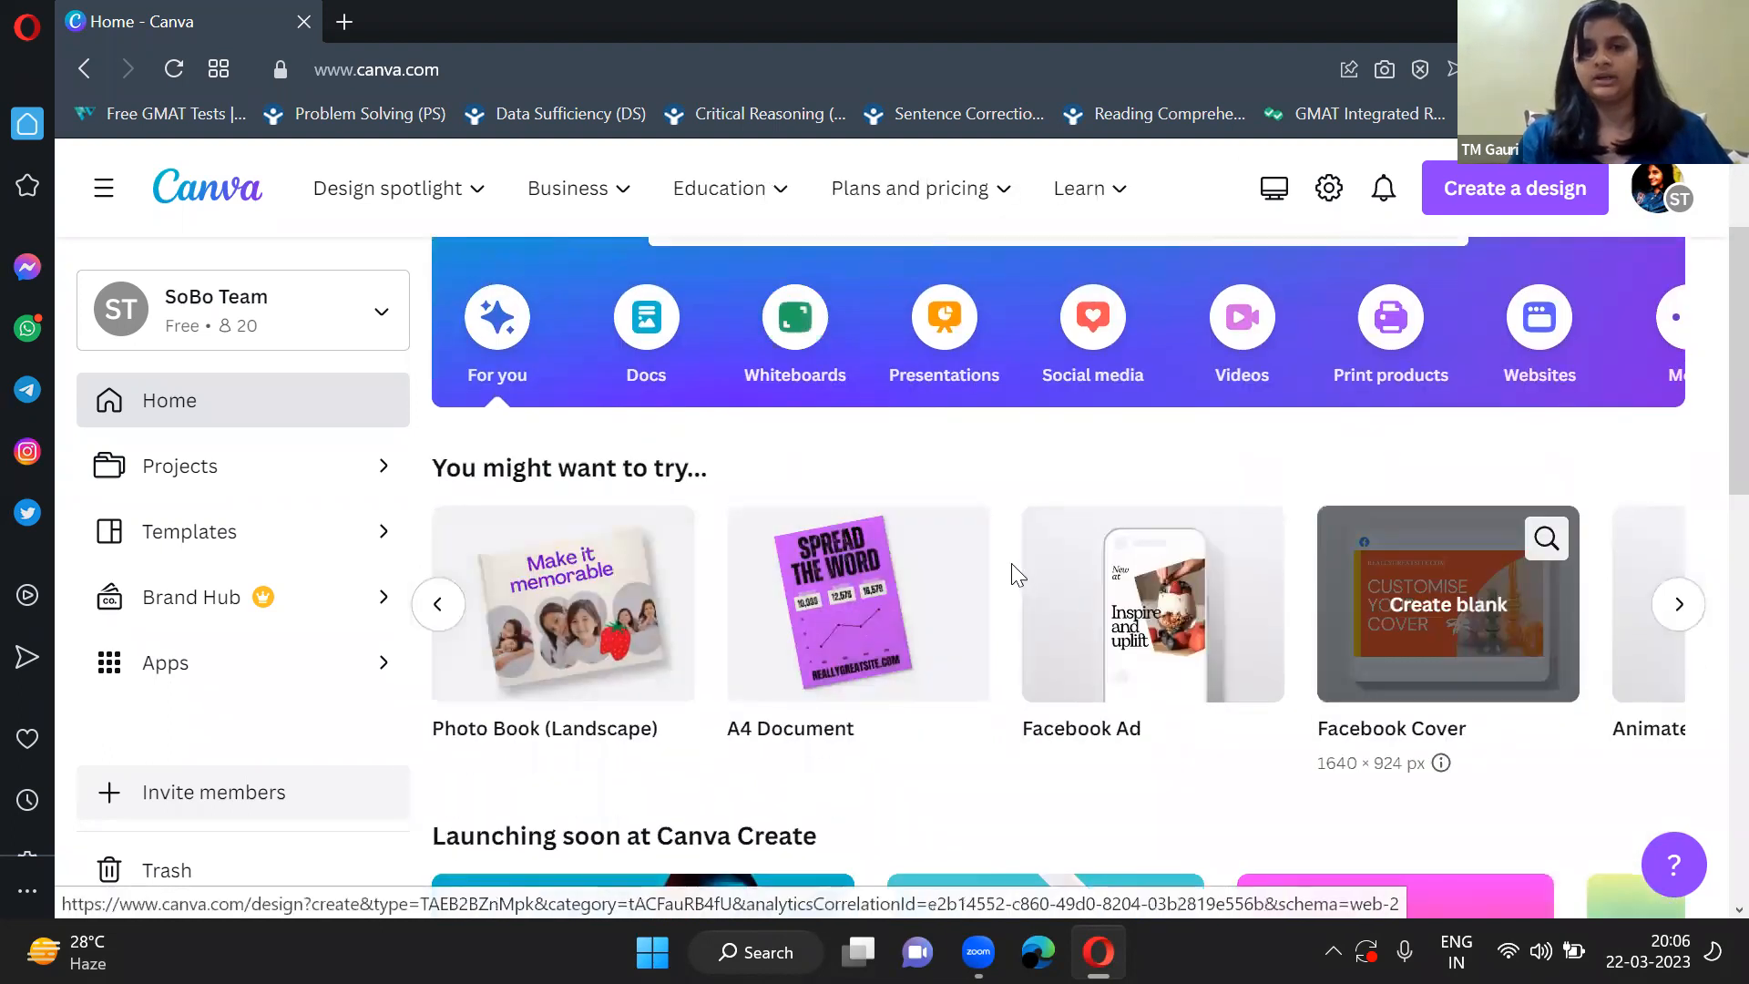
scroll(1011, 565, up, 2)
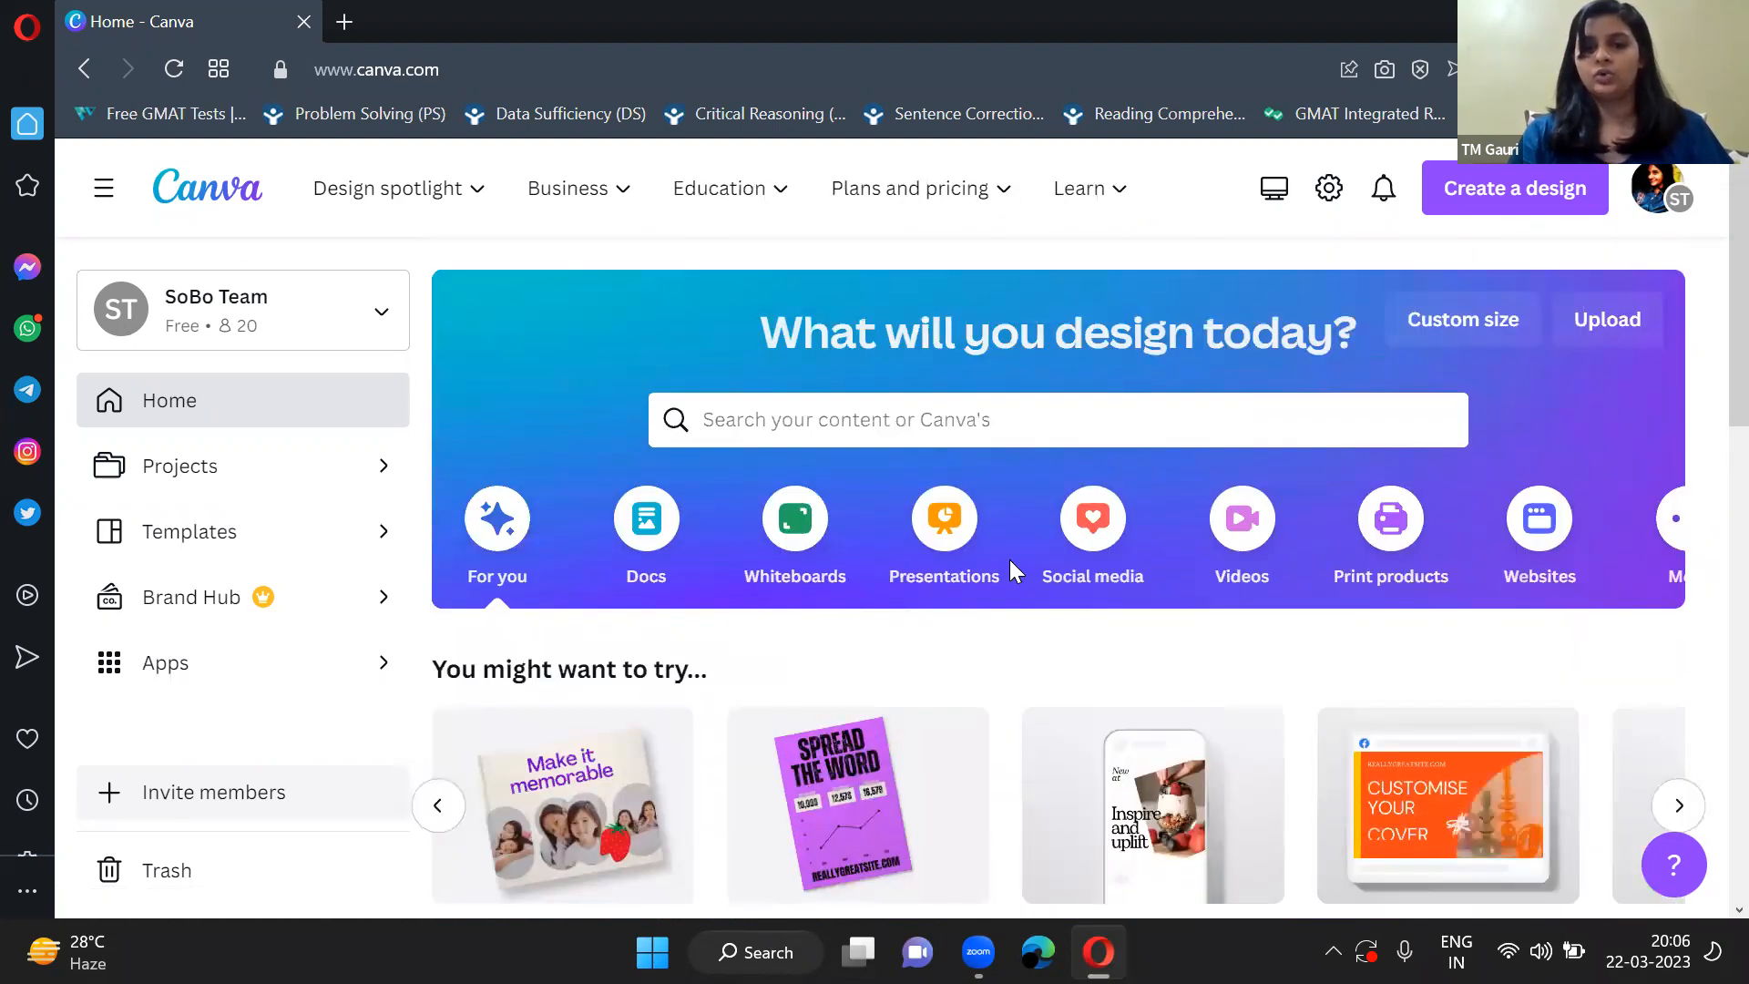
scroll(1009, 559, down, 3)
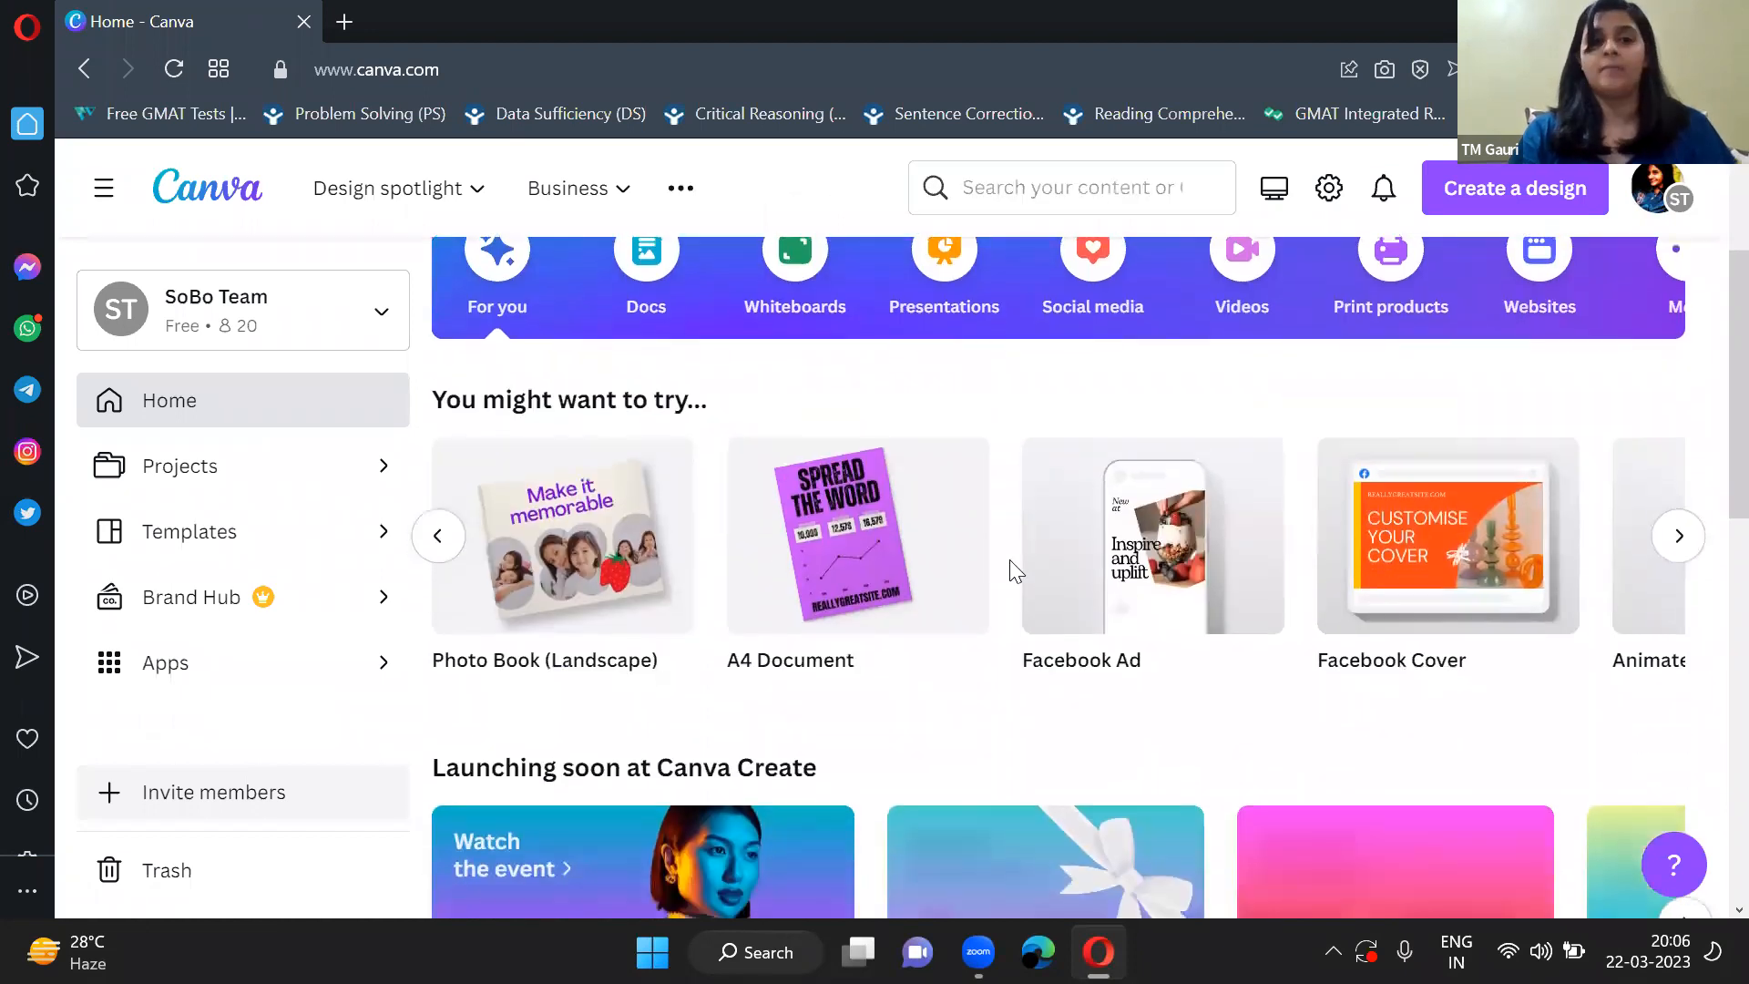
scroll(882, 456, up, 3)
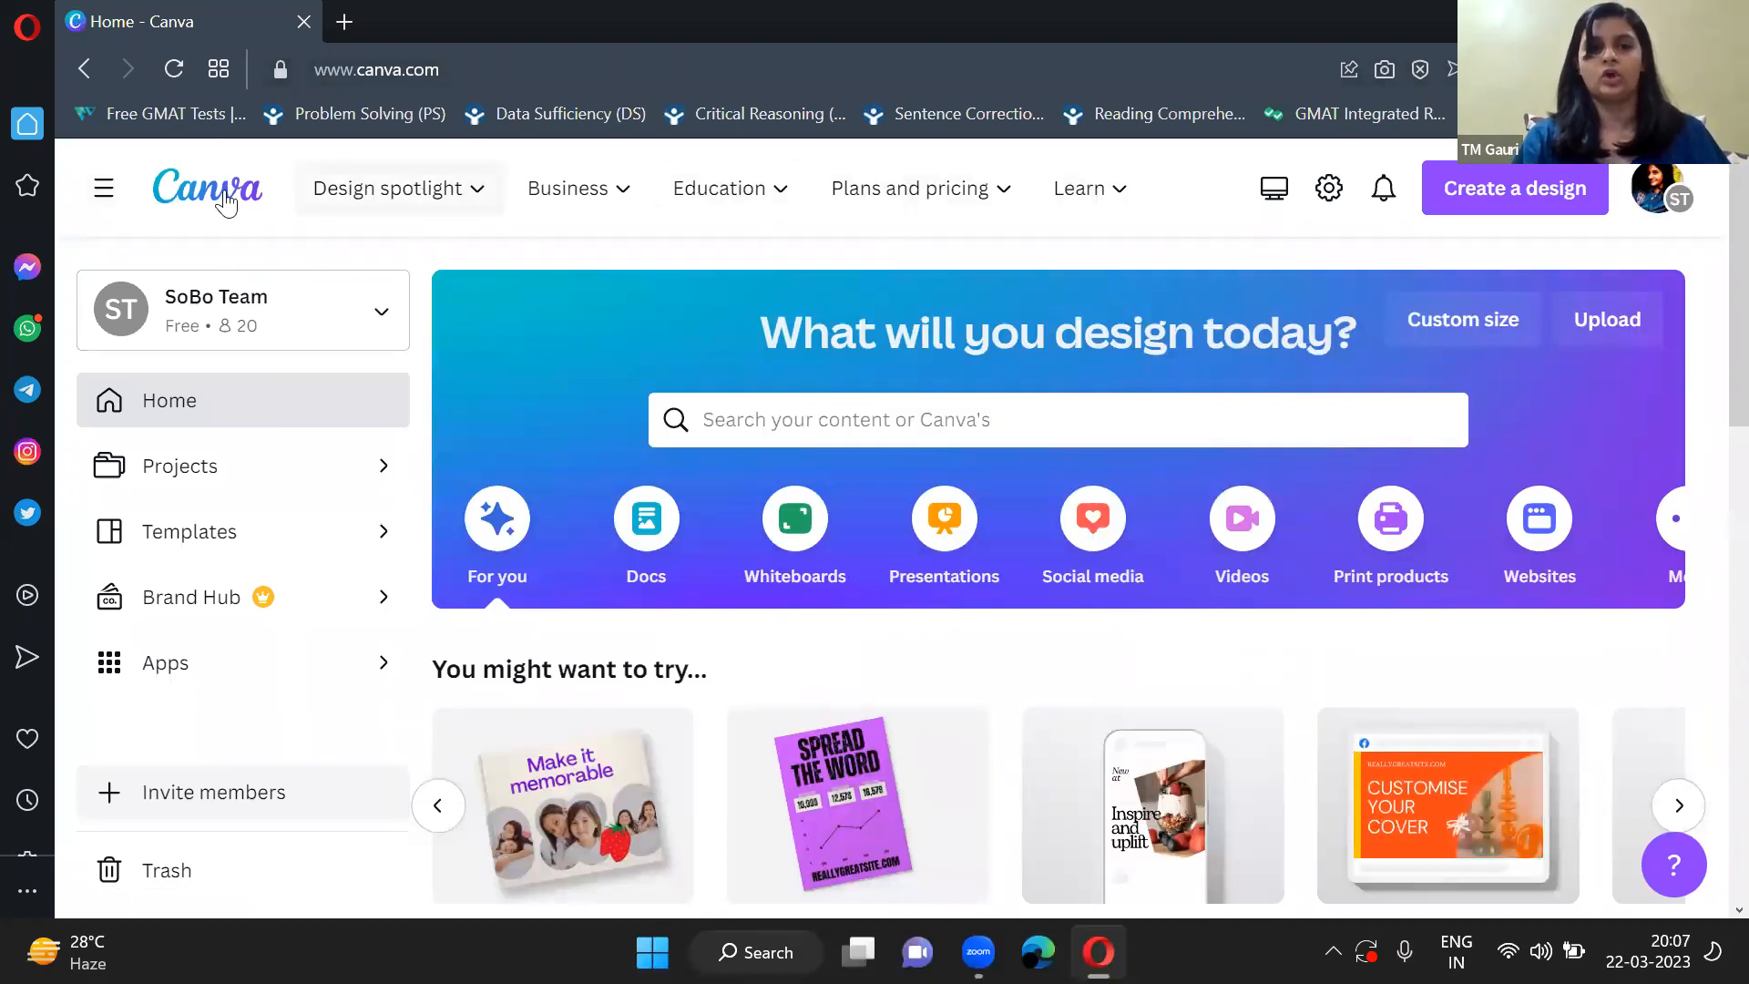
Examine the Design spotlight and Business offerings, including visual documents, print, marketing and business solutions.
click(388, 214)
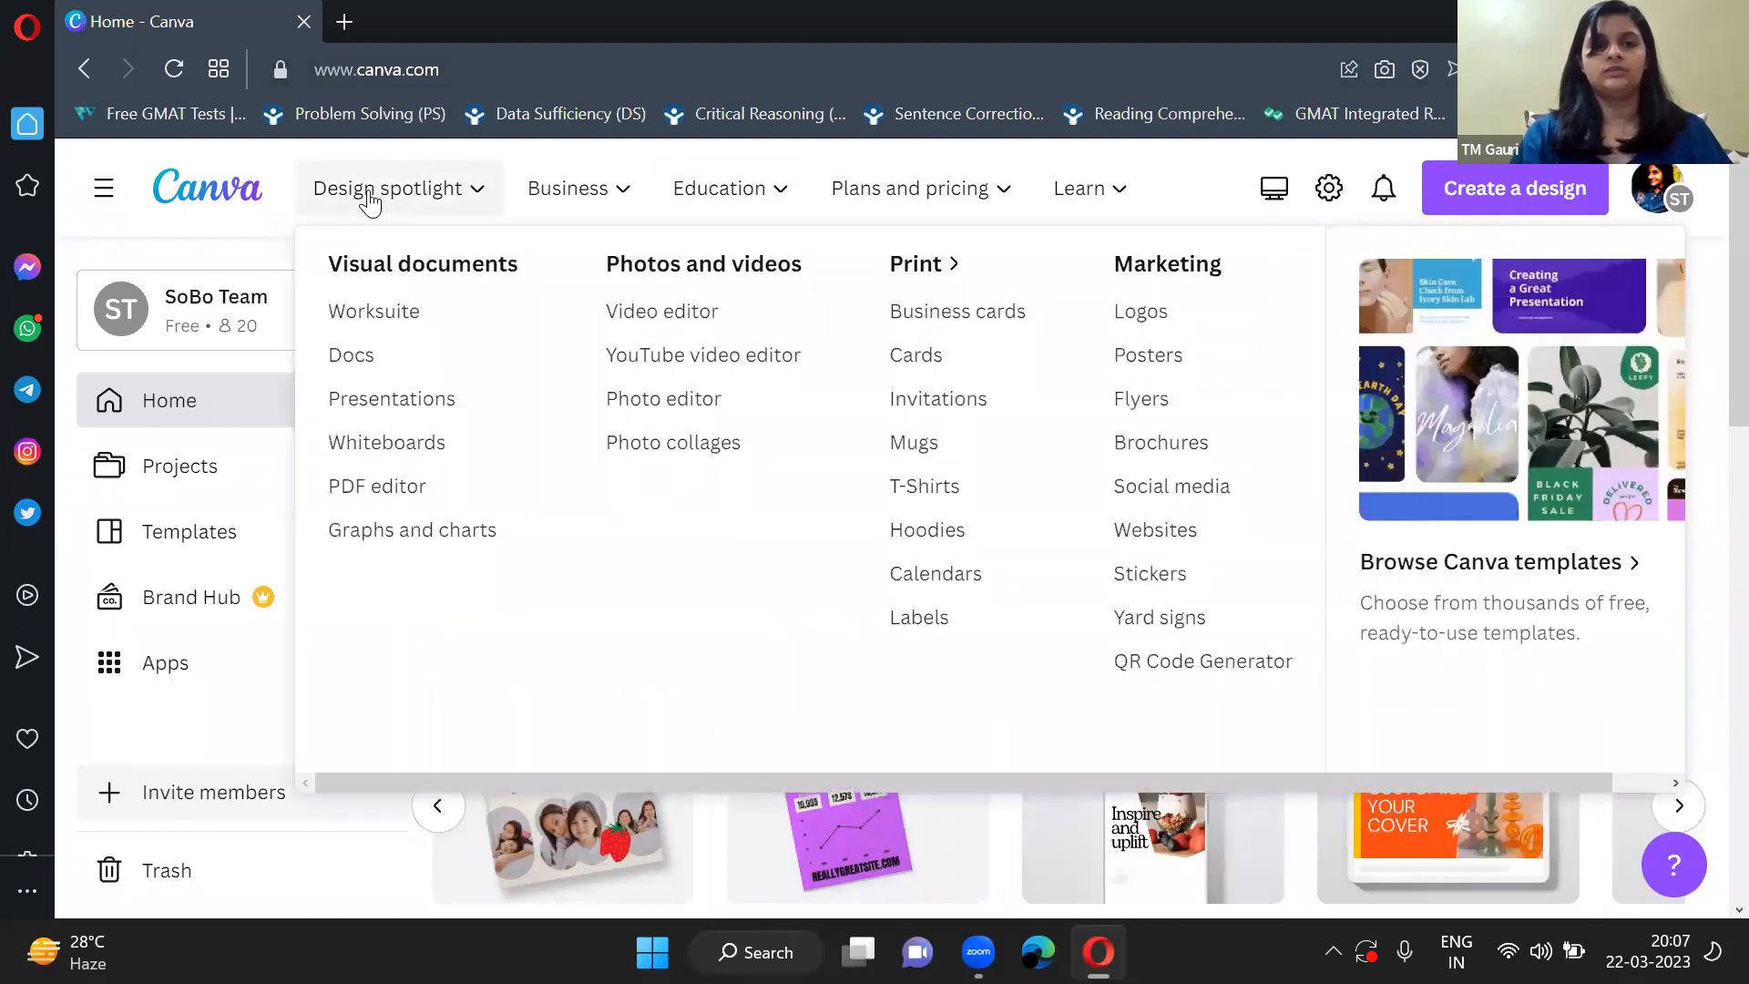
click(437, 202)
click(435, 201)
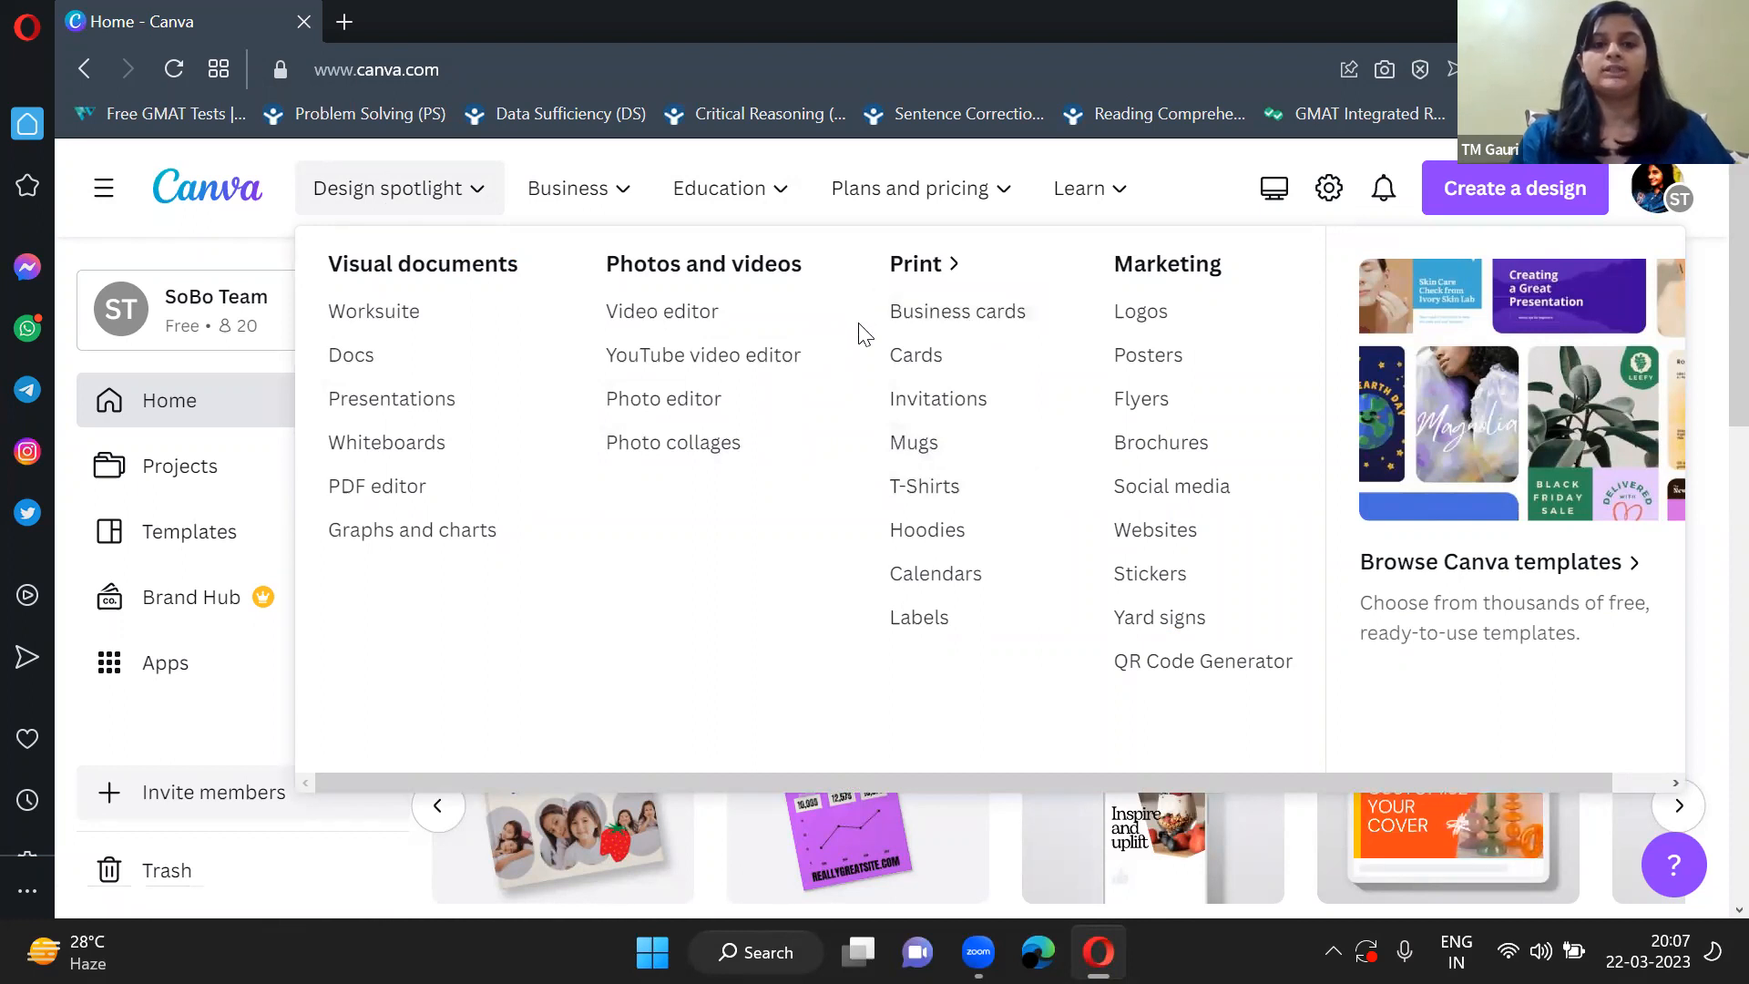
click(628, 211)
click(625, 204)
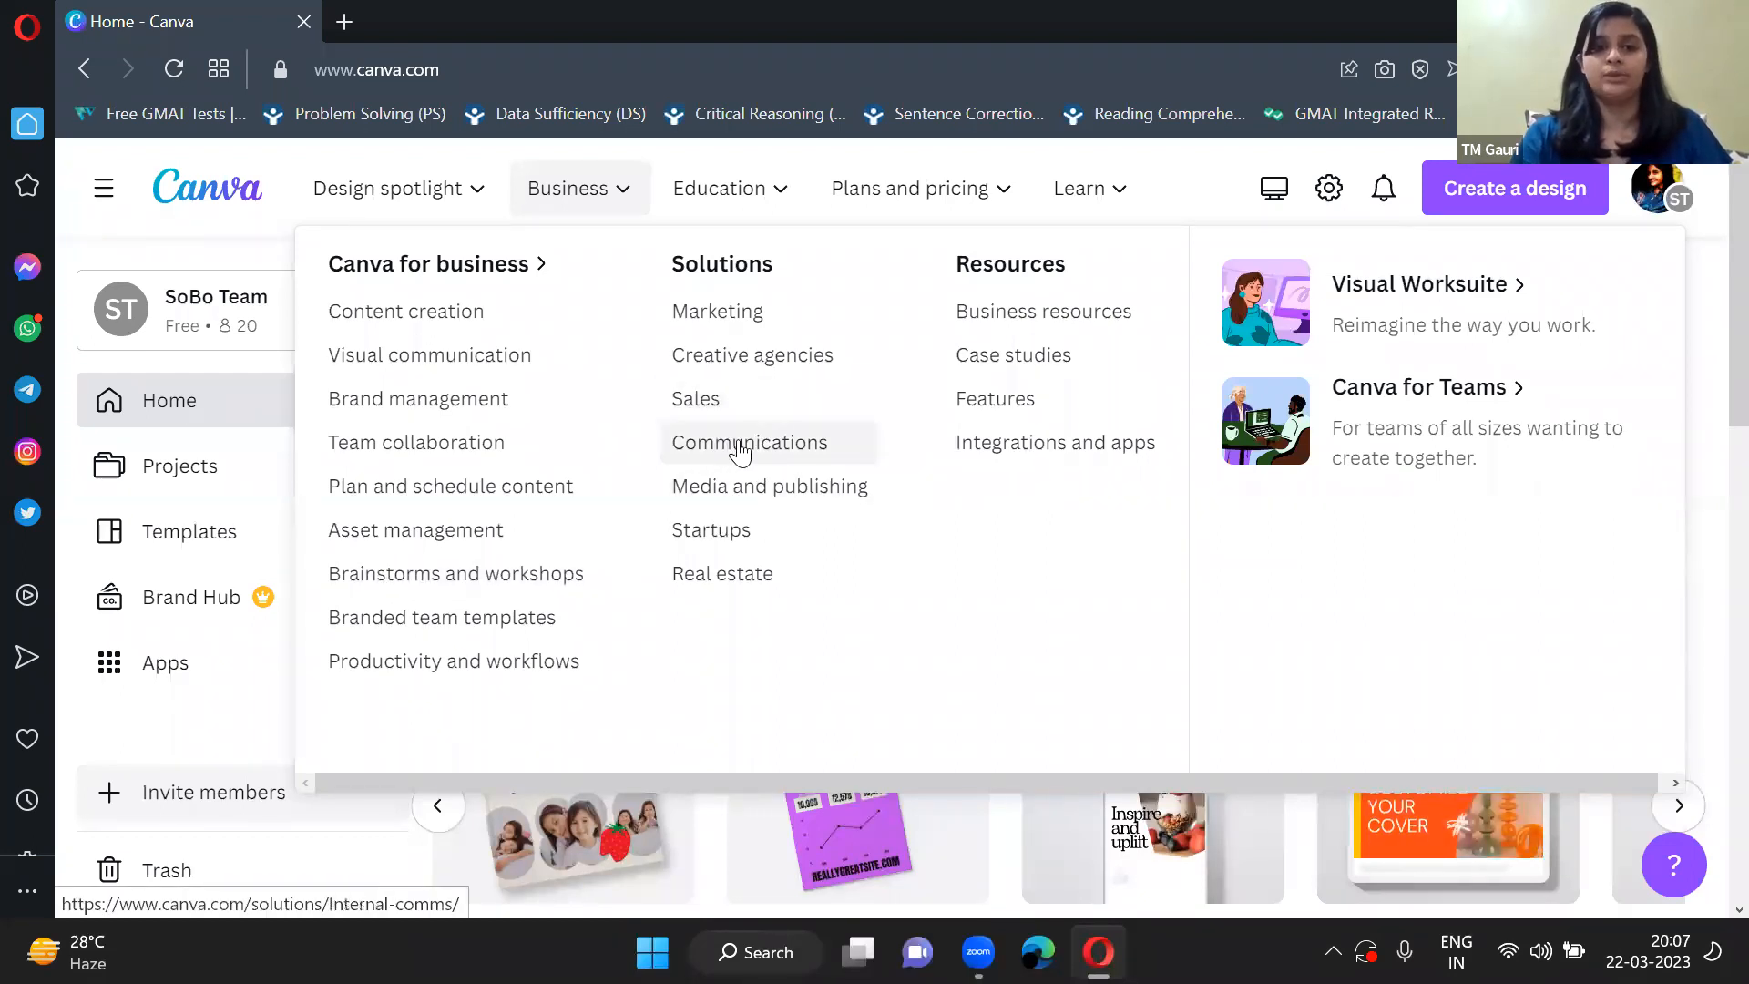
click(489, 199)
click(467, 197)
mouse_move(581, 202)
mouse_move(429, 185)
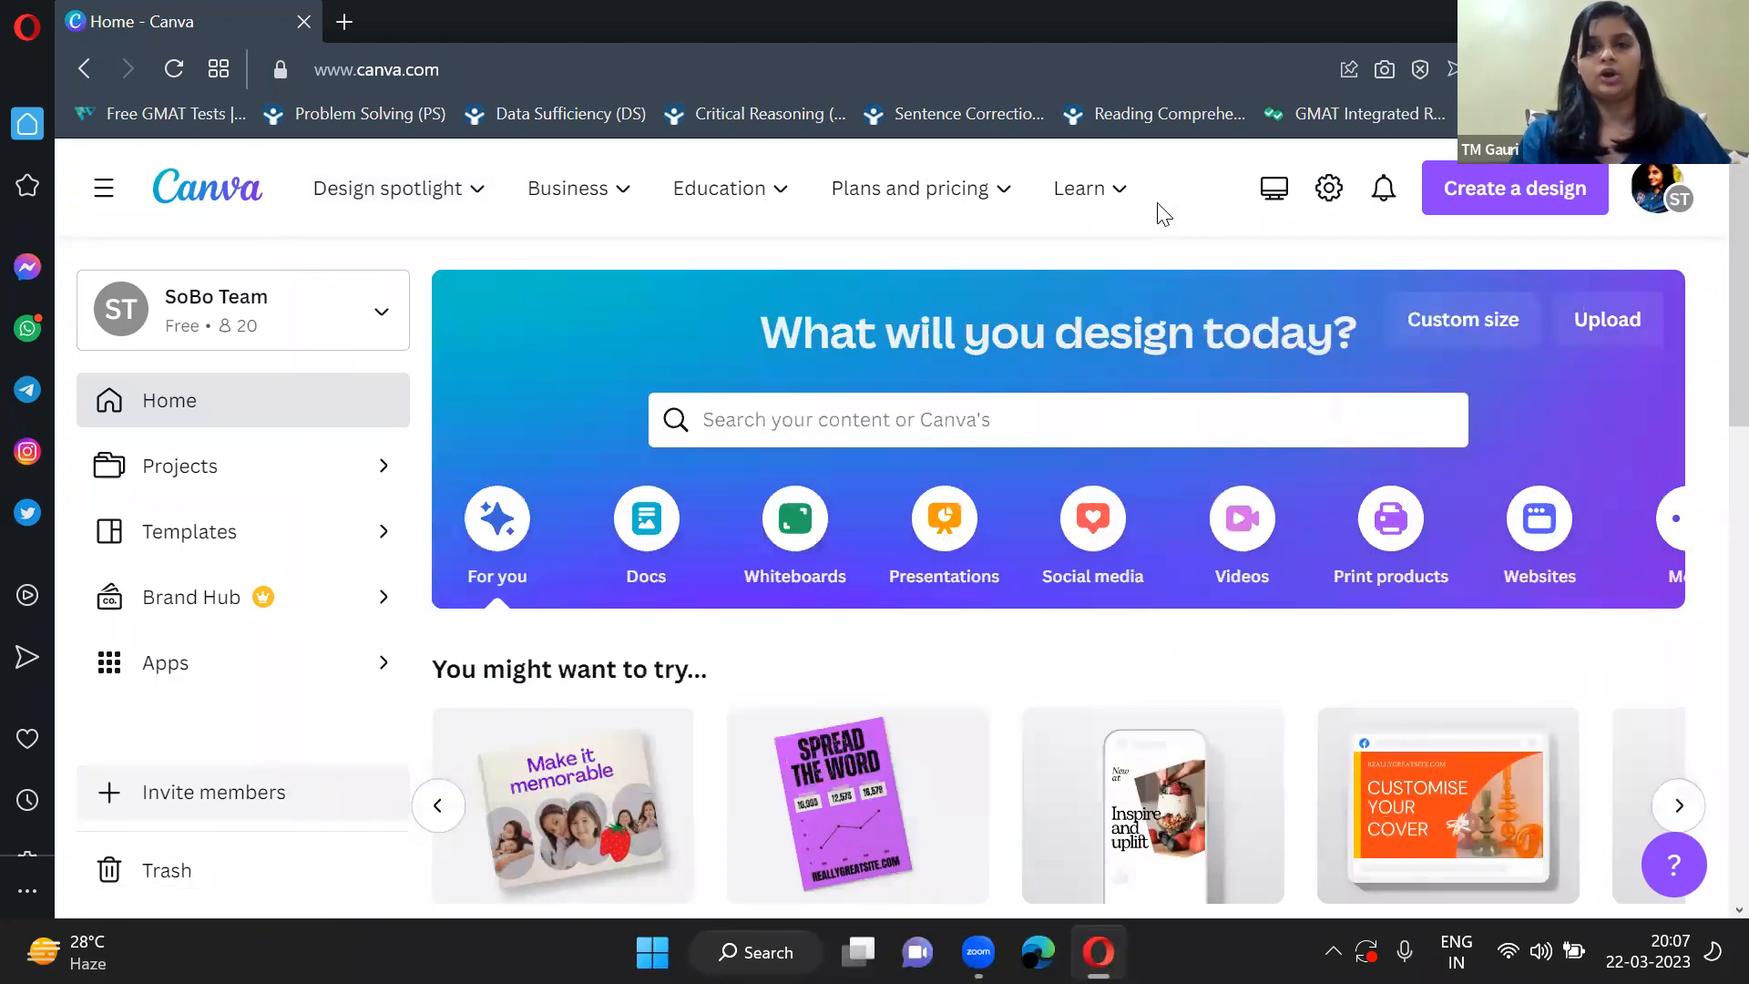
scroll(1098, 627, down, 2)
scroll(1099, 611, down, 1)
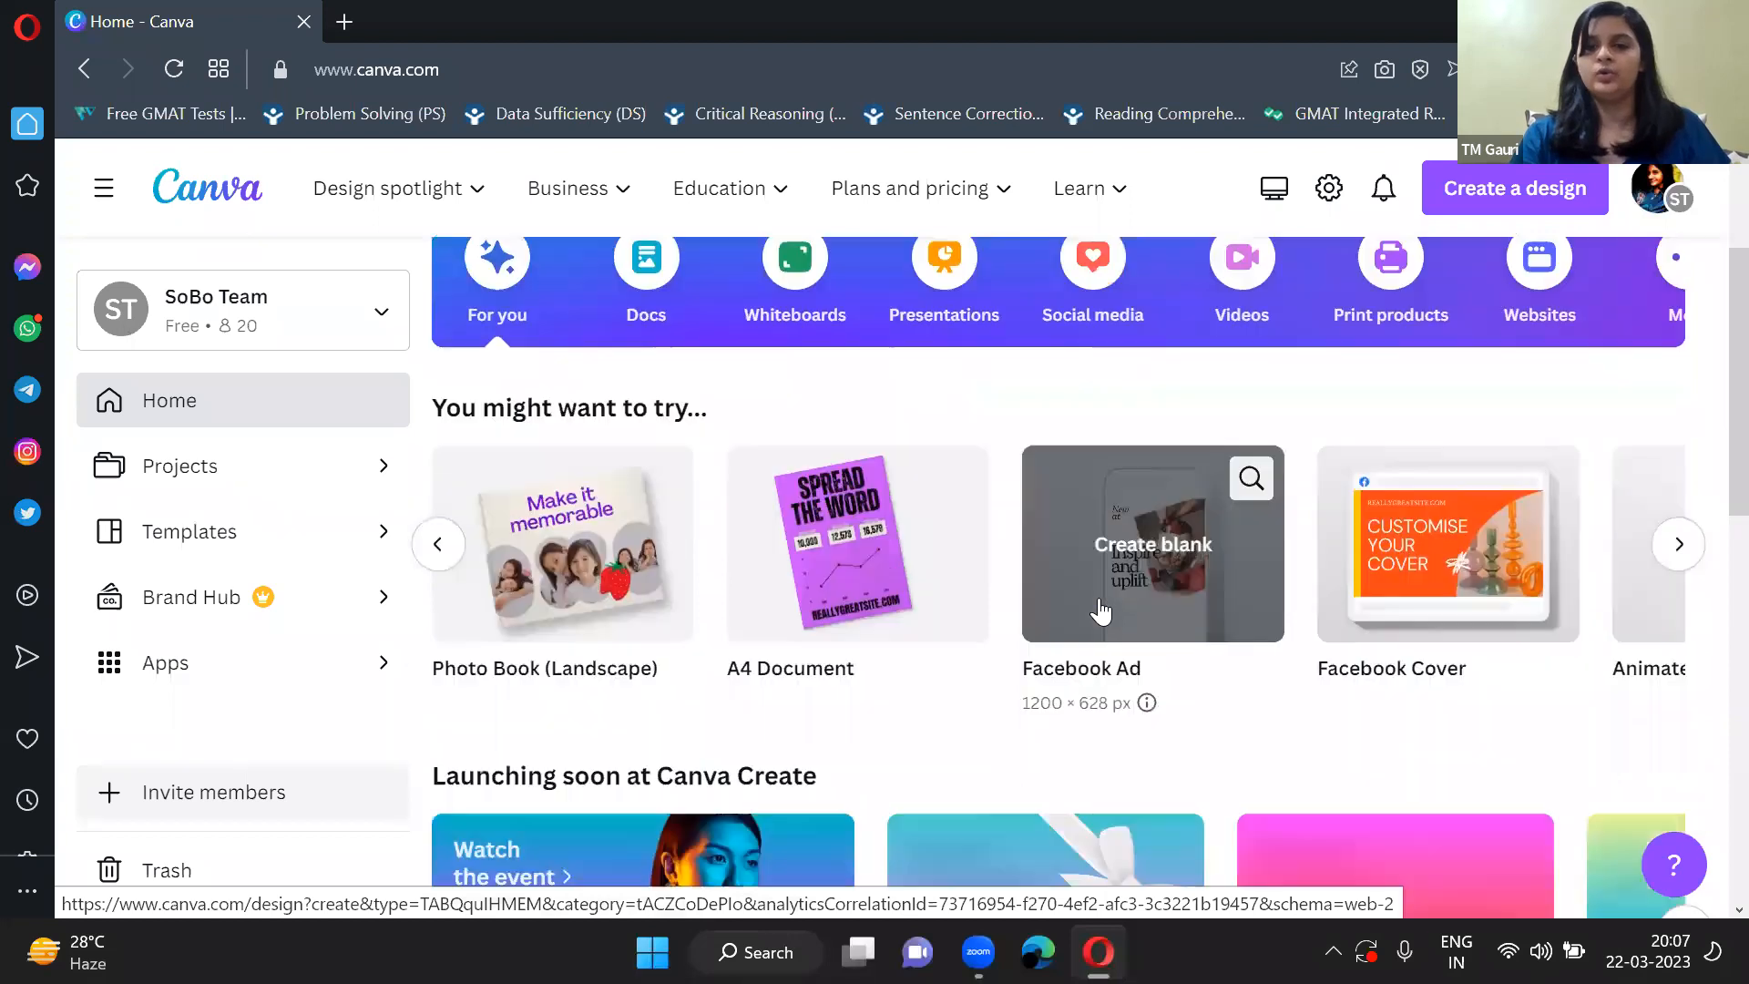
scroll(1099, 611, up, 3)
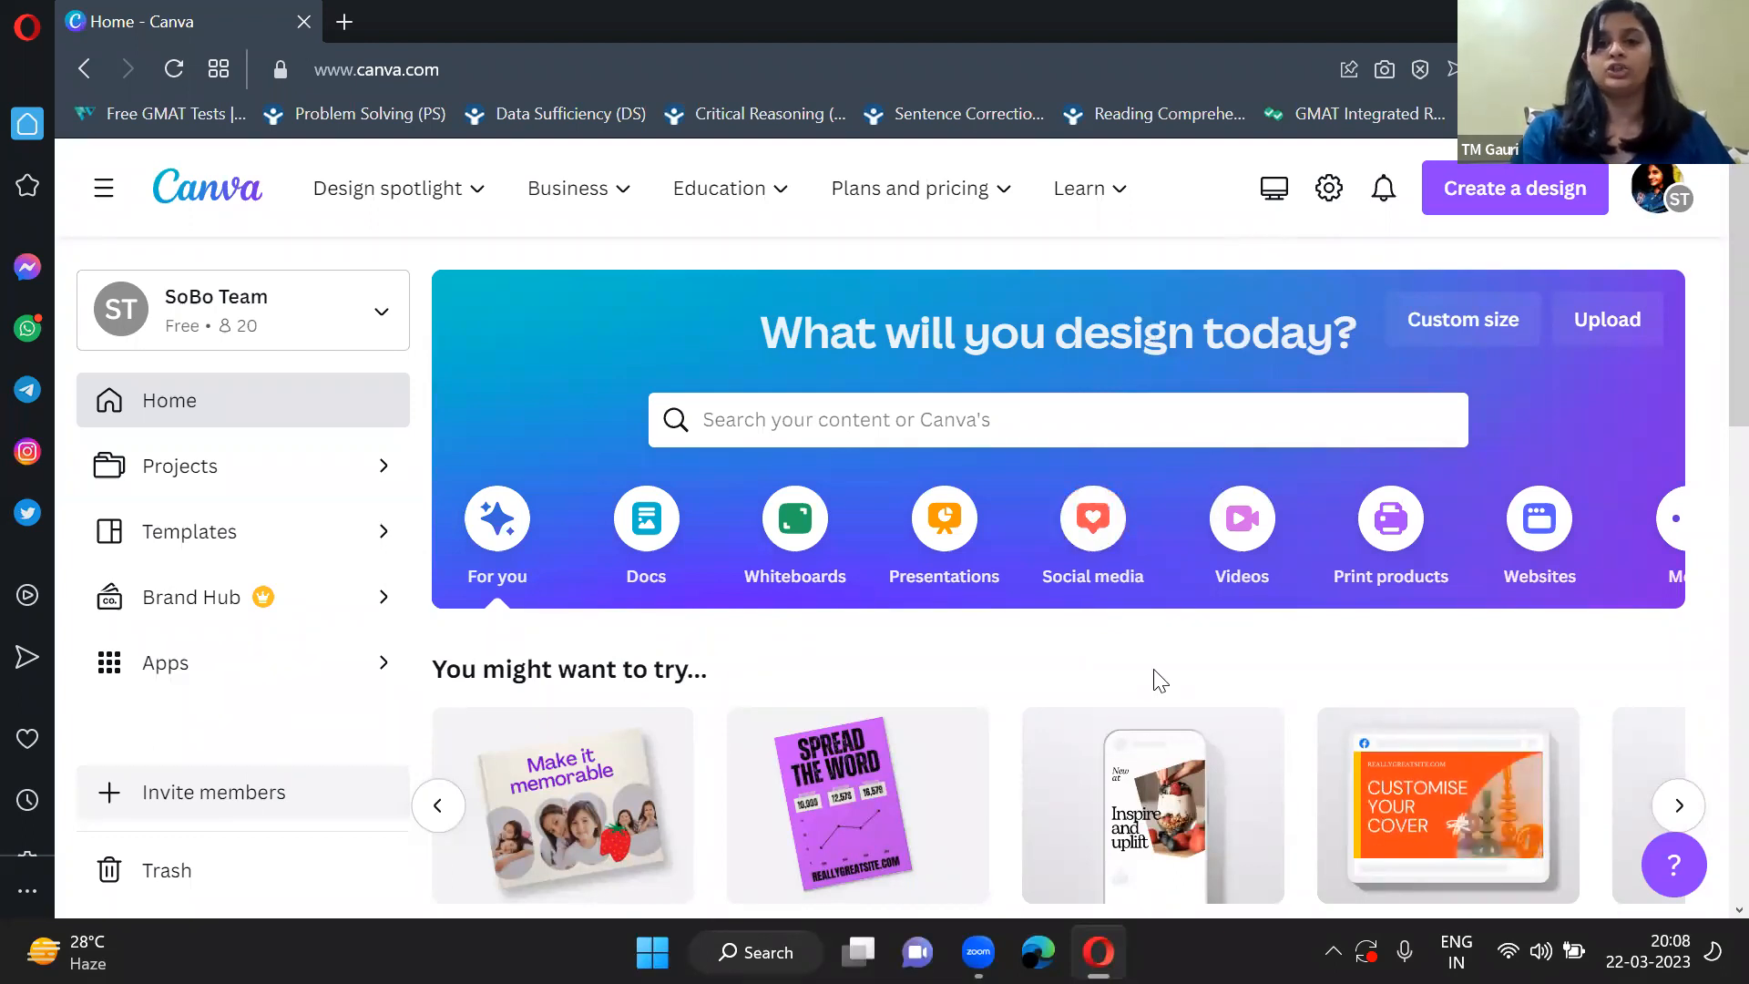
scroll(1155, 734, down, 3)
scroll(1414, 687, right, 3)
scroll(1414, 687, left, 2)
scroll(1414, 686, up, 3)
scroll(1333, 689, down, 2)
scroll(1155, 652, left, 1)
scroll(1156, 652, up, 3)
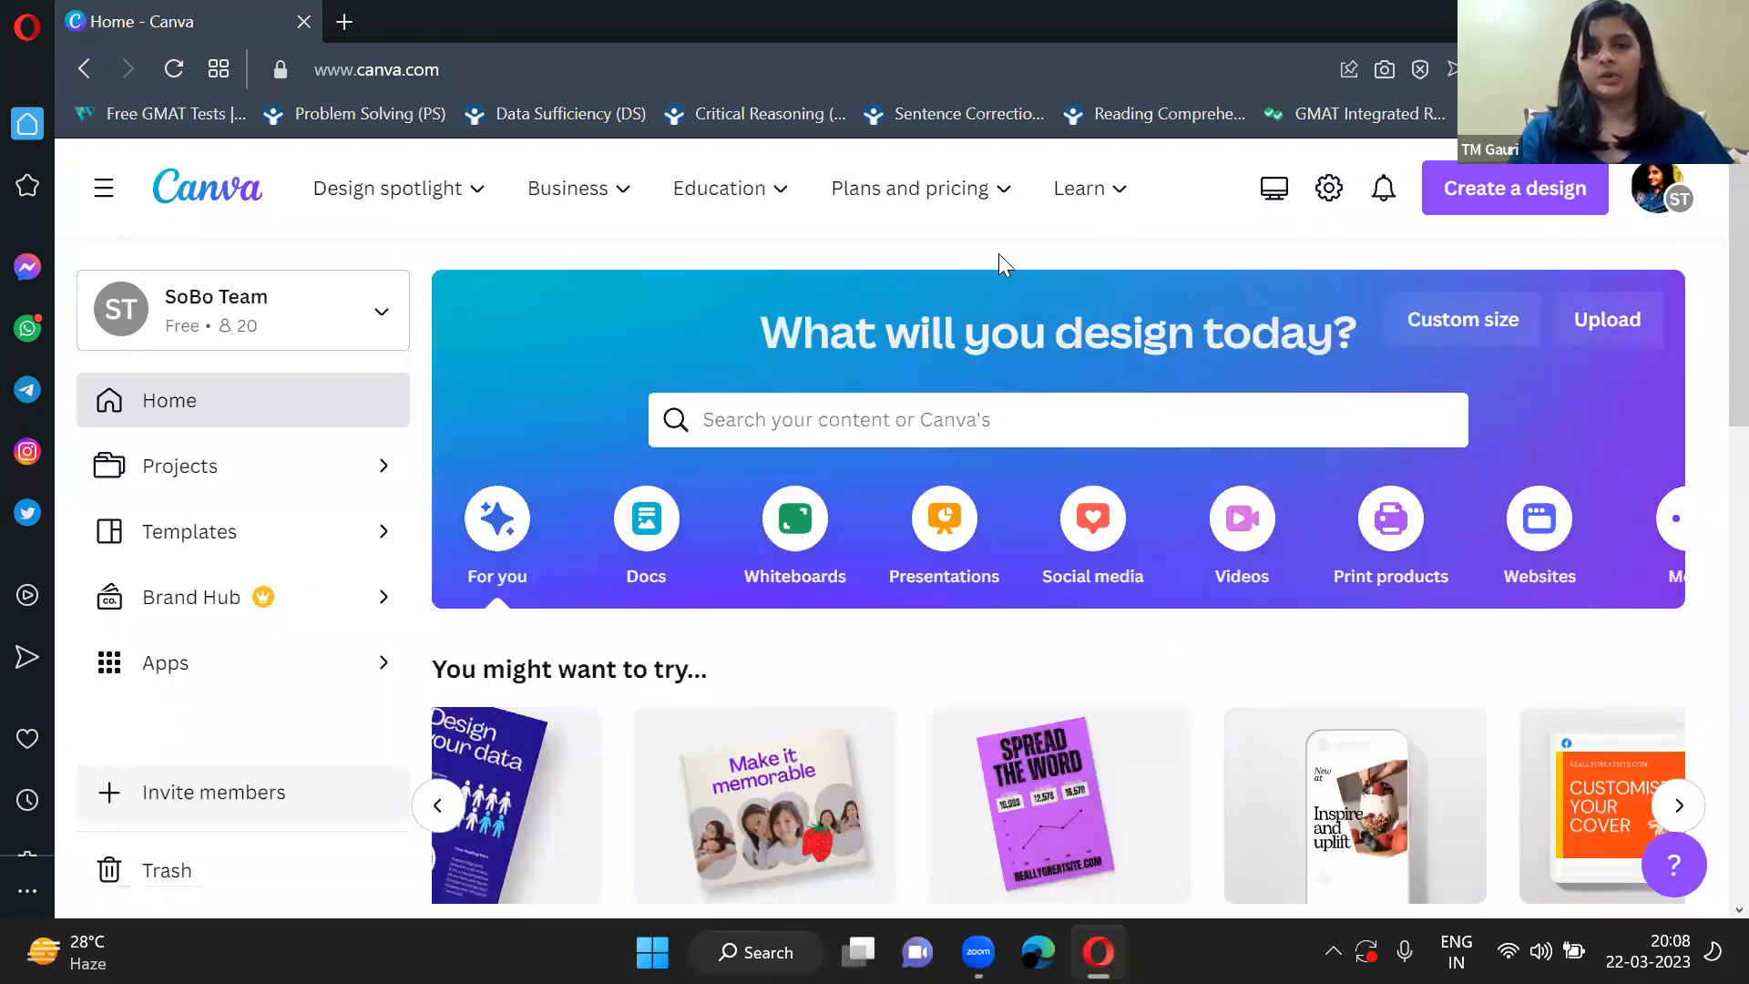
Check the account options and the list of available teams.
click(1657, 191)
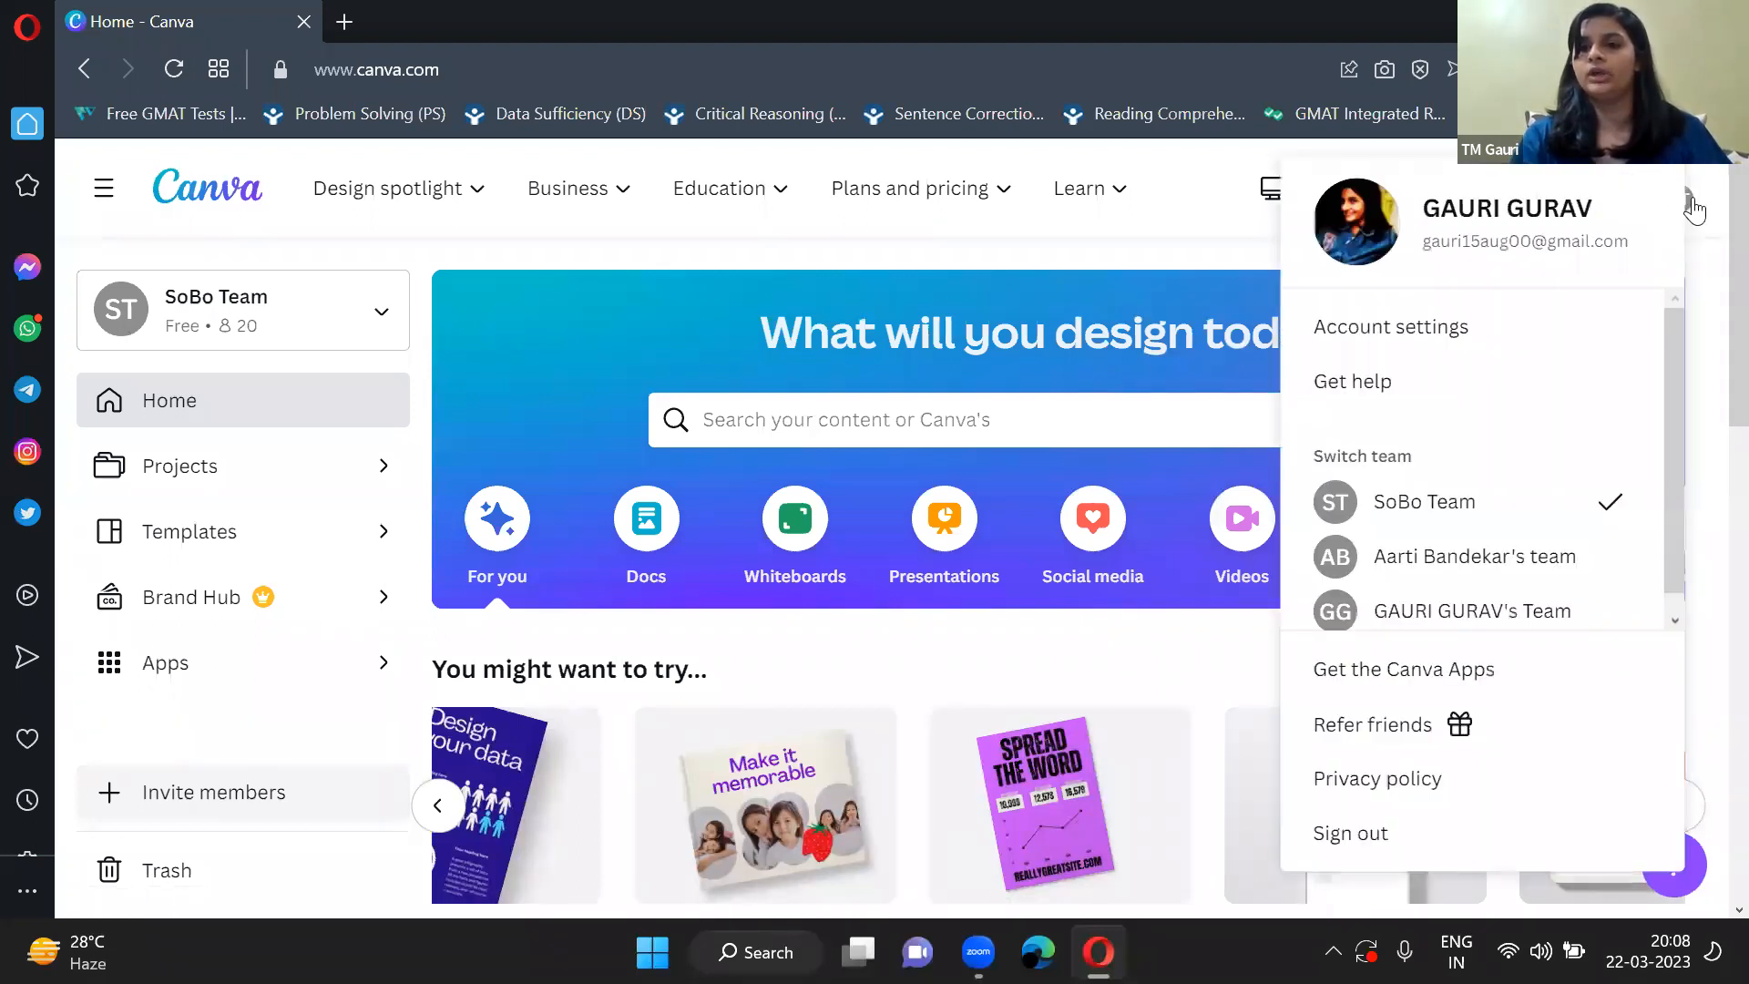
click(1673, 195)
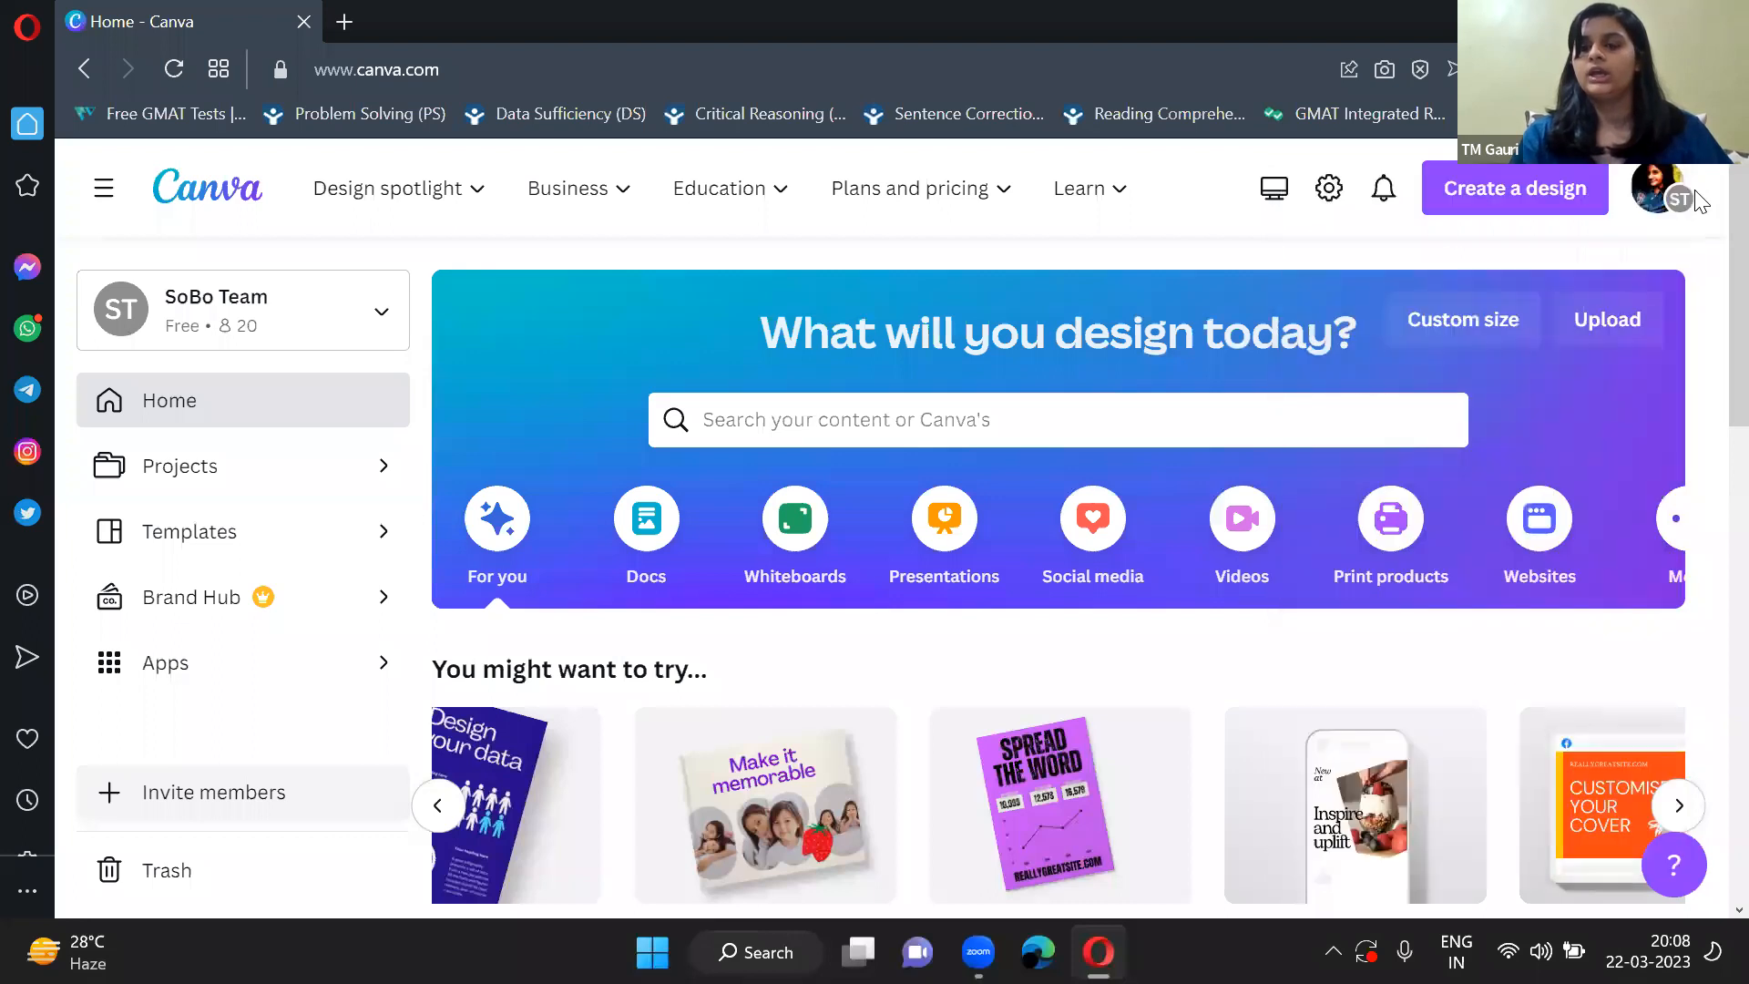
Create a blank Instagram Post (Square) design and collapse the template browser beside the canvas.
click(1546, 191)
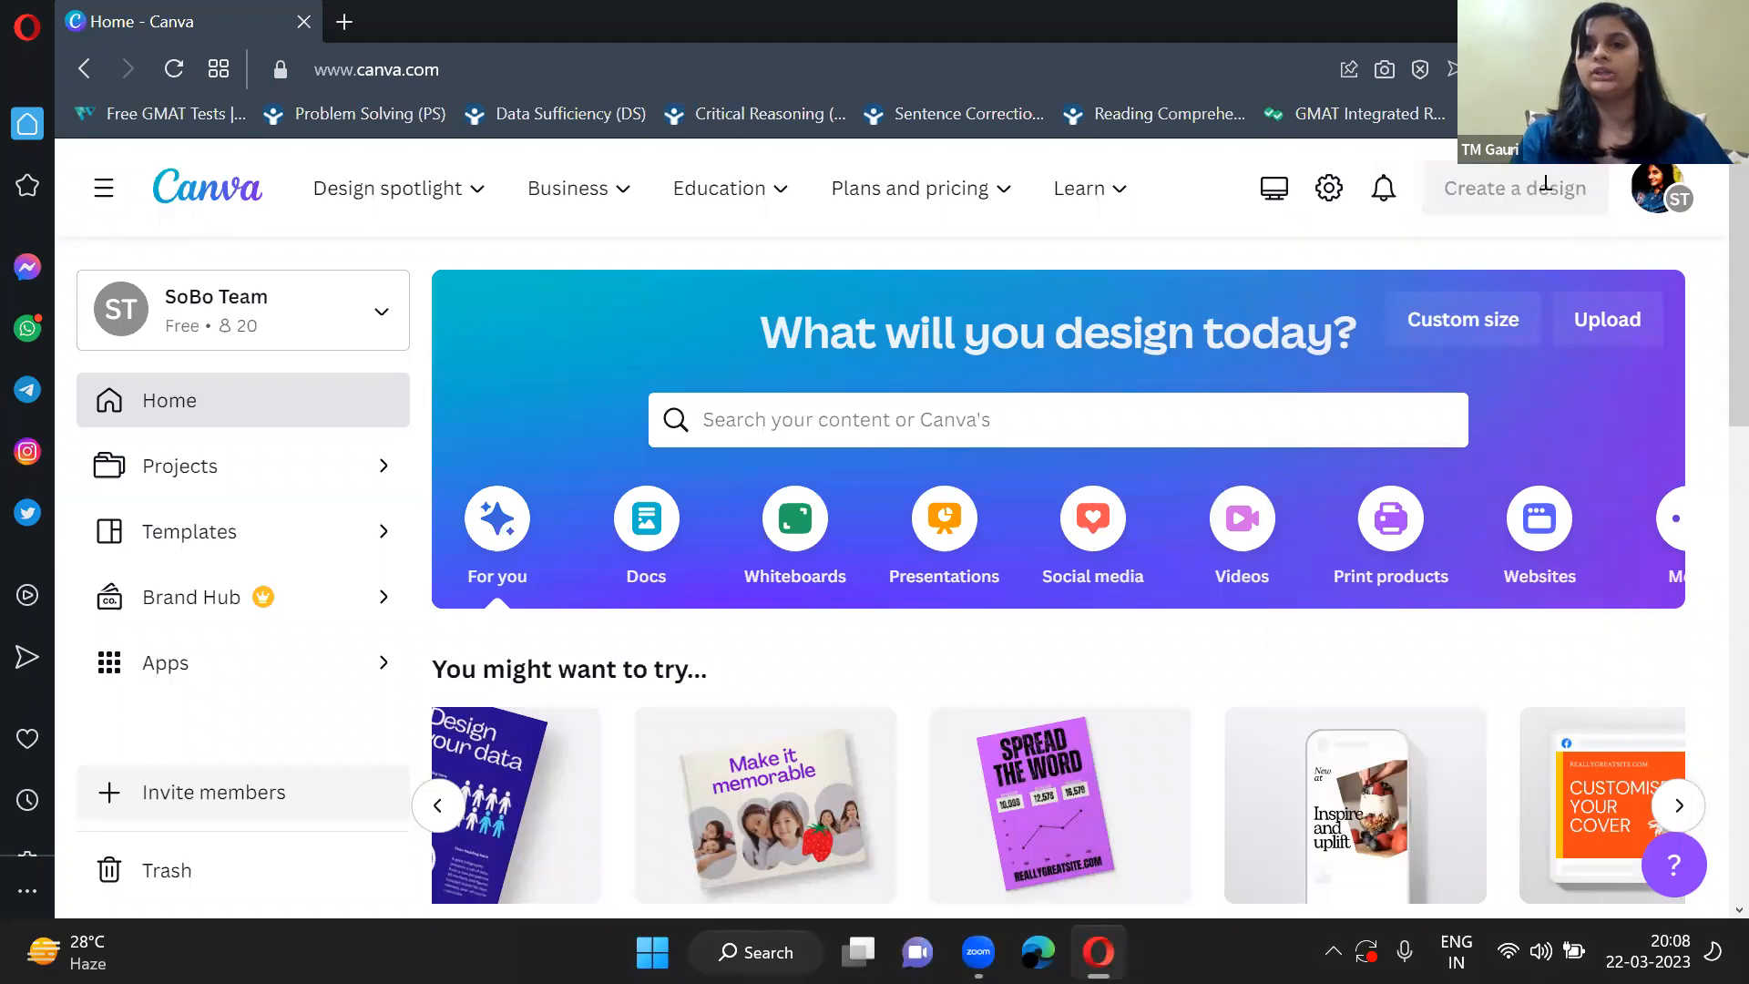
scroll(1284, 501, down, 2)
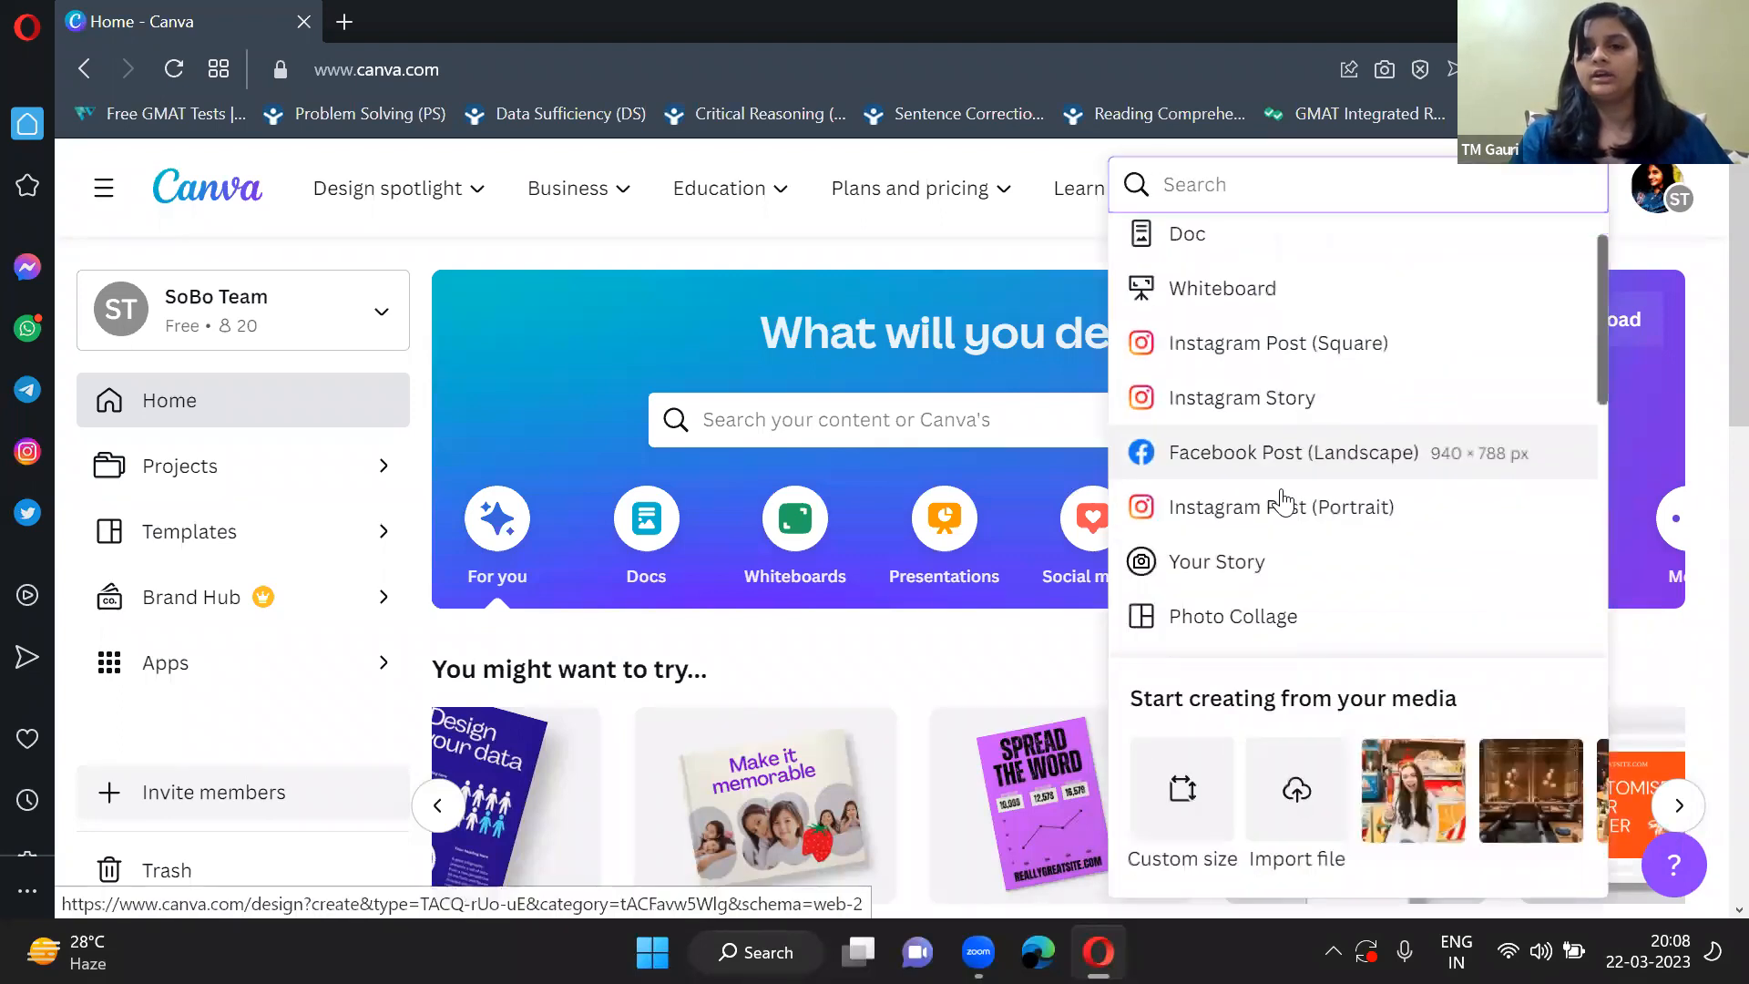
scroll(1283, 499, down, 2)
scroll(1280, 499, up, 5)
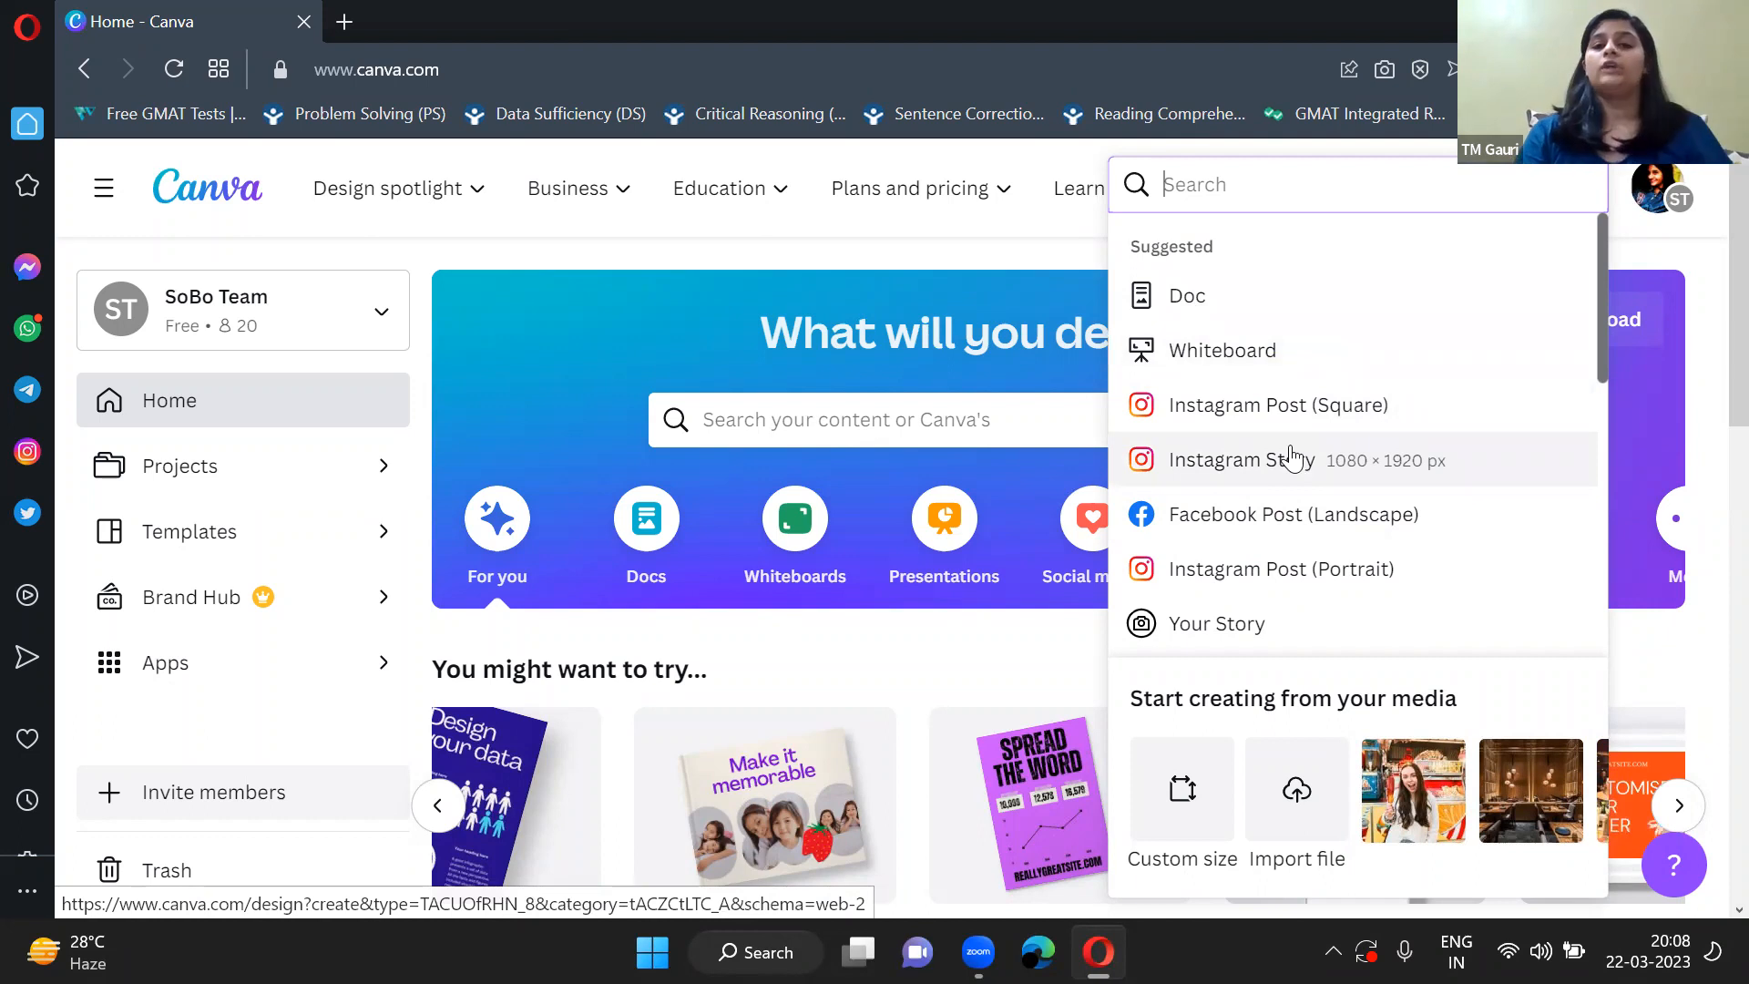
scroll(1292, 455, down, 1)
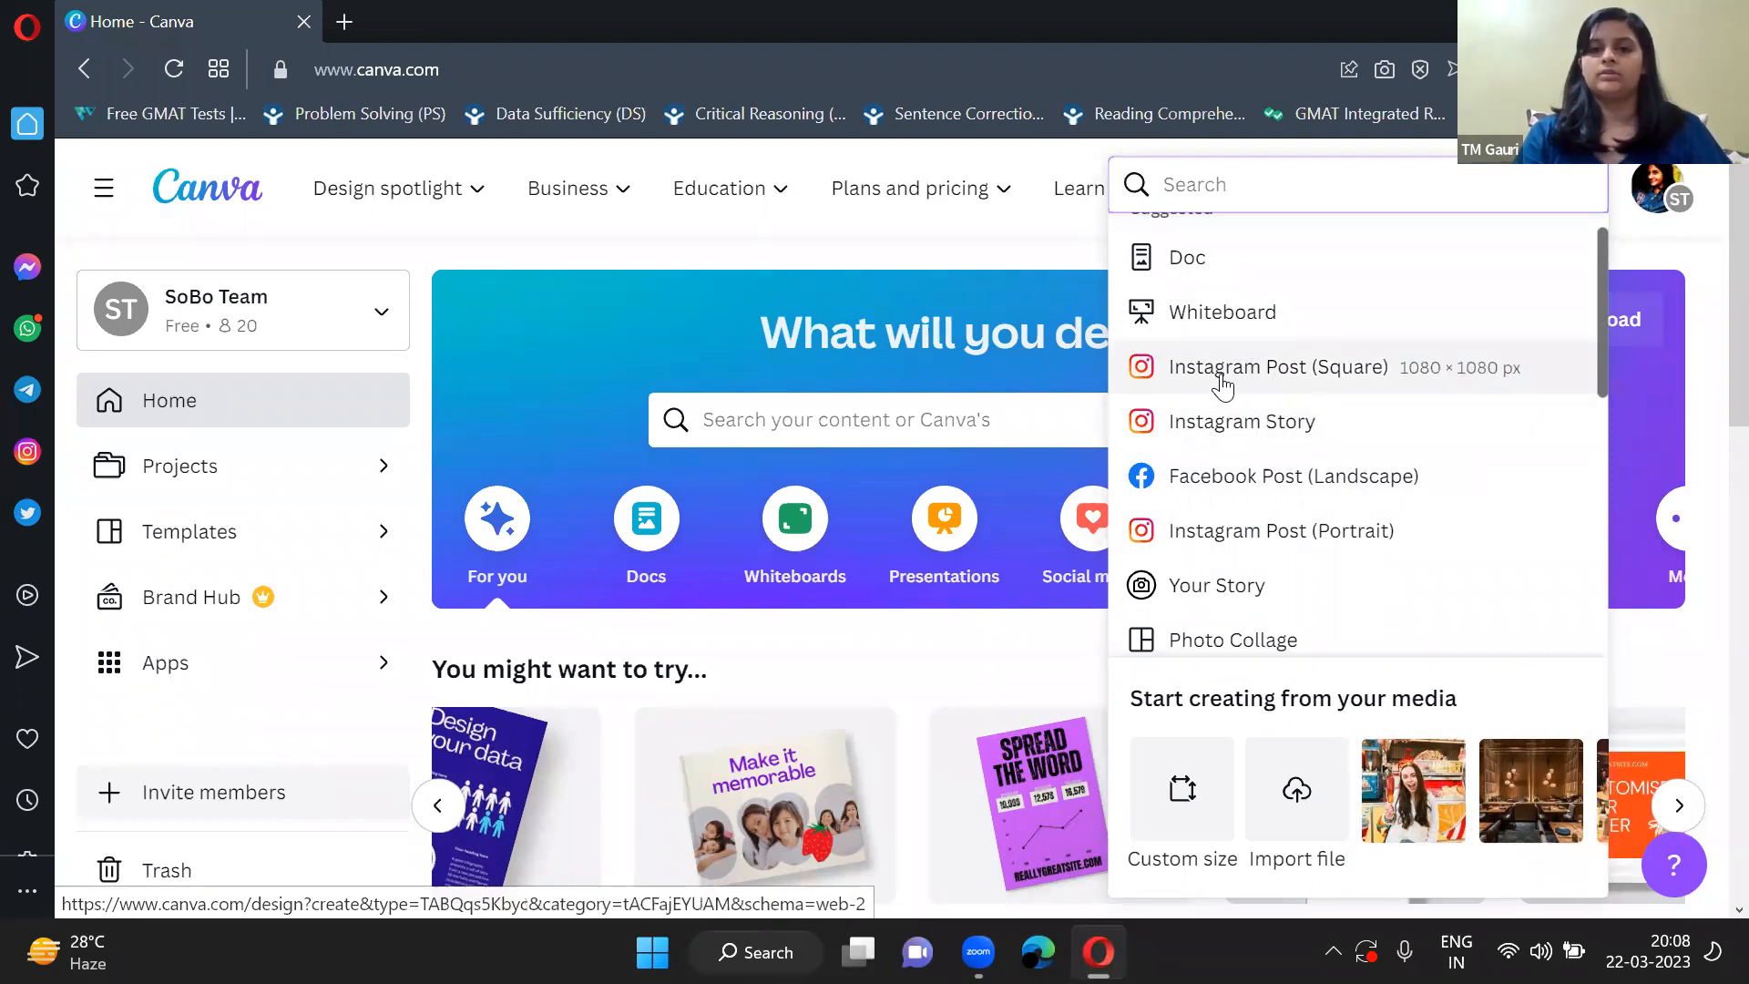
scroll(1358, 536, down, 2)
scroll(1357, 538, up, 3)
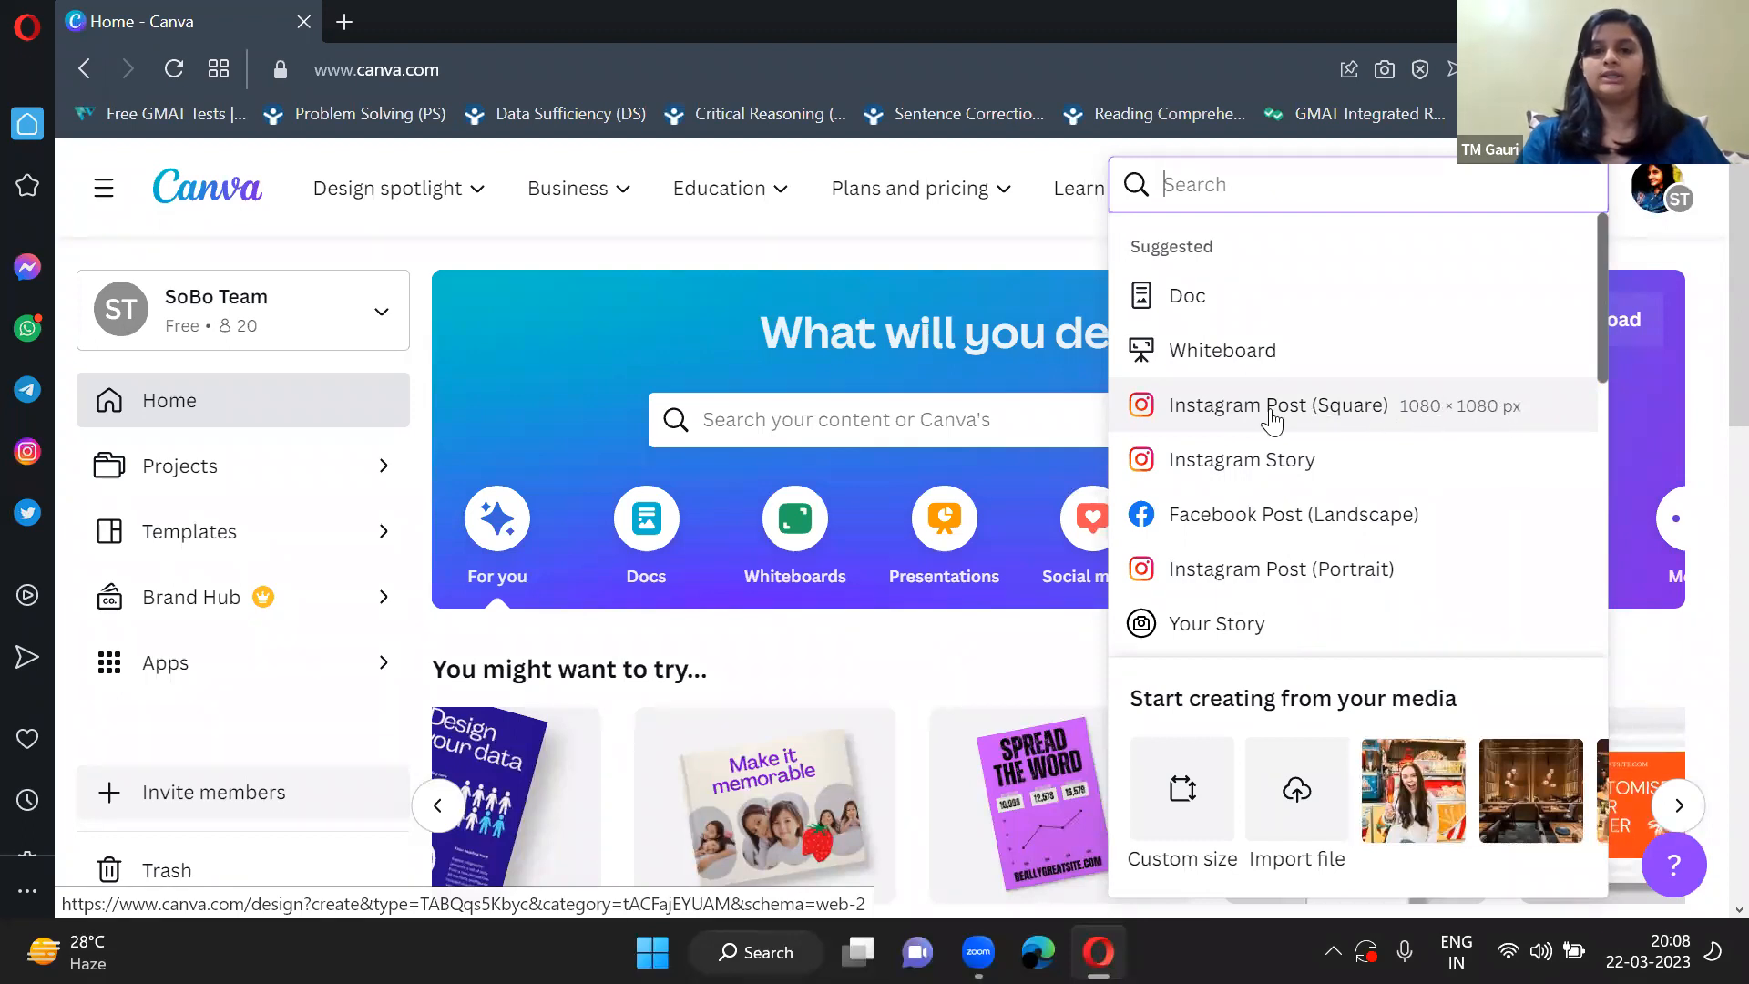
click(1251, 417)
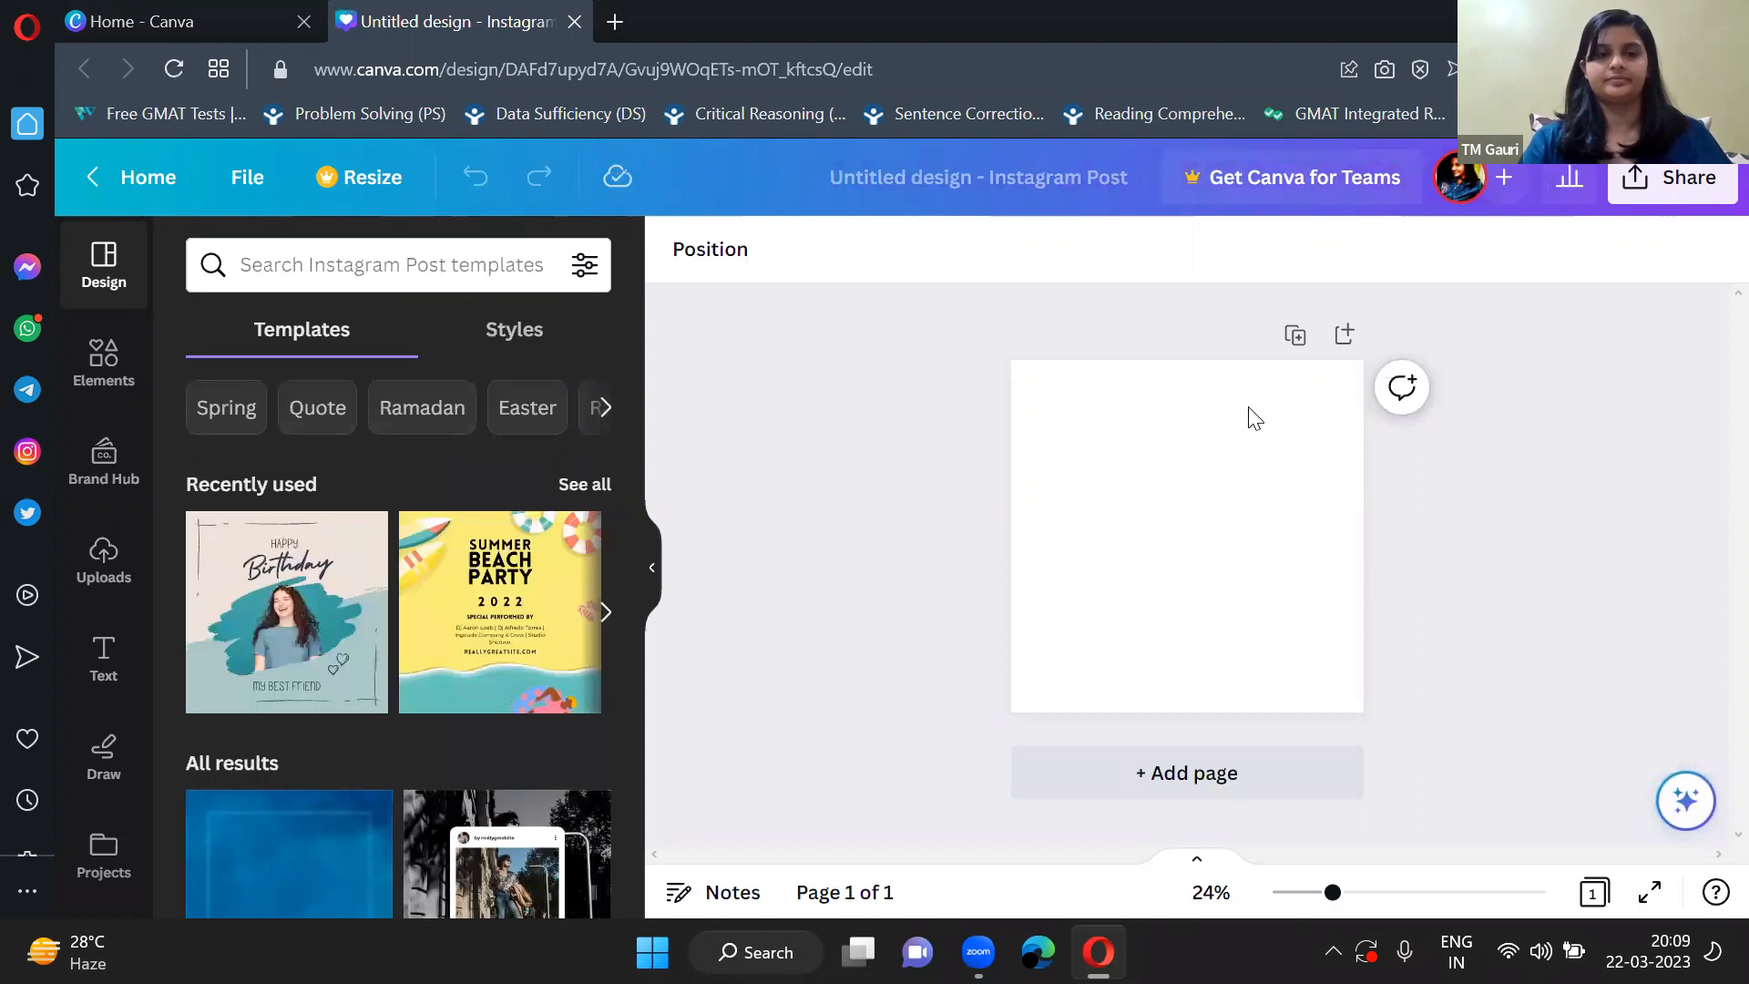
click(650, 572)
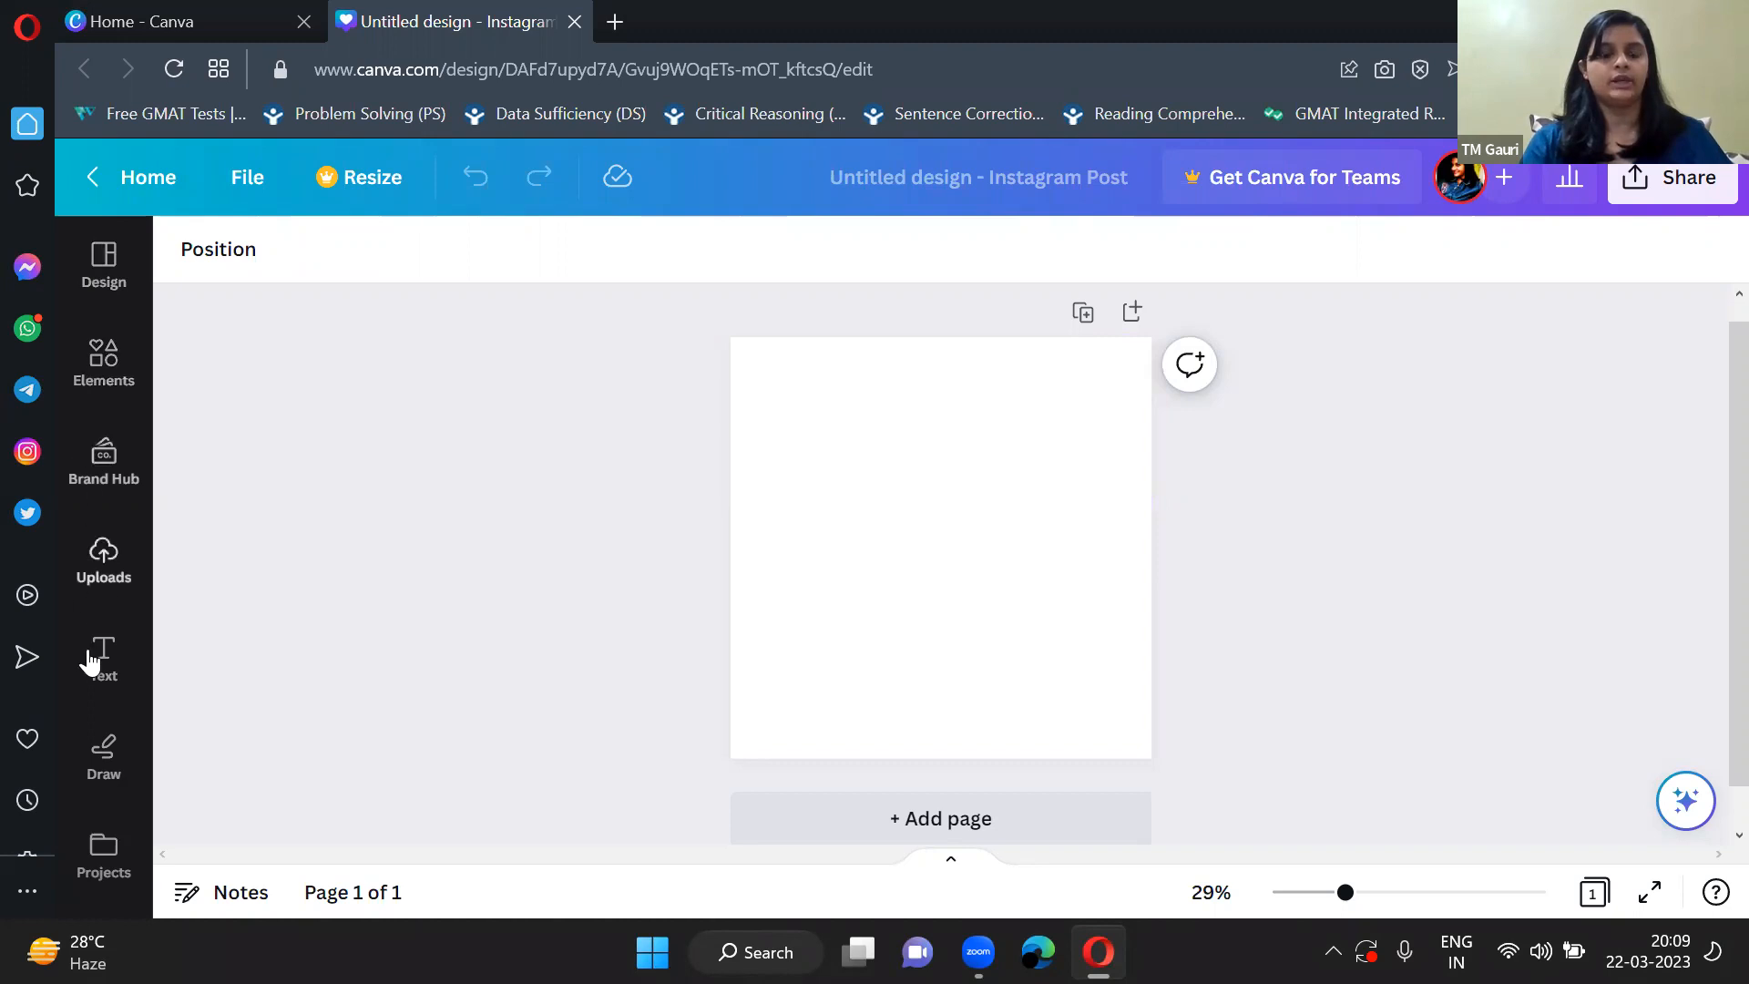
Look through the Instagram Post templates, including the recently used ones and the general results.
scroll(95, 807, down, 2)
scroll(95, 806, up, 2)
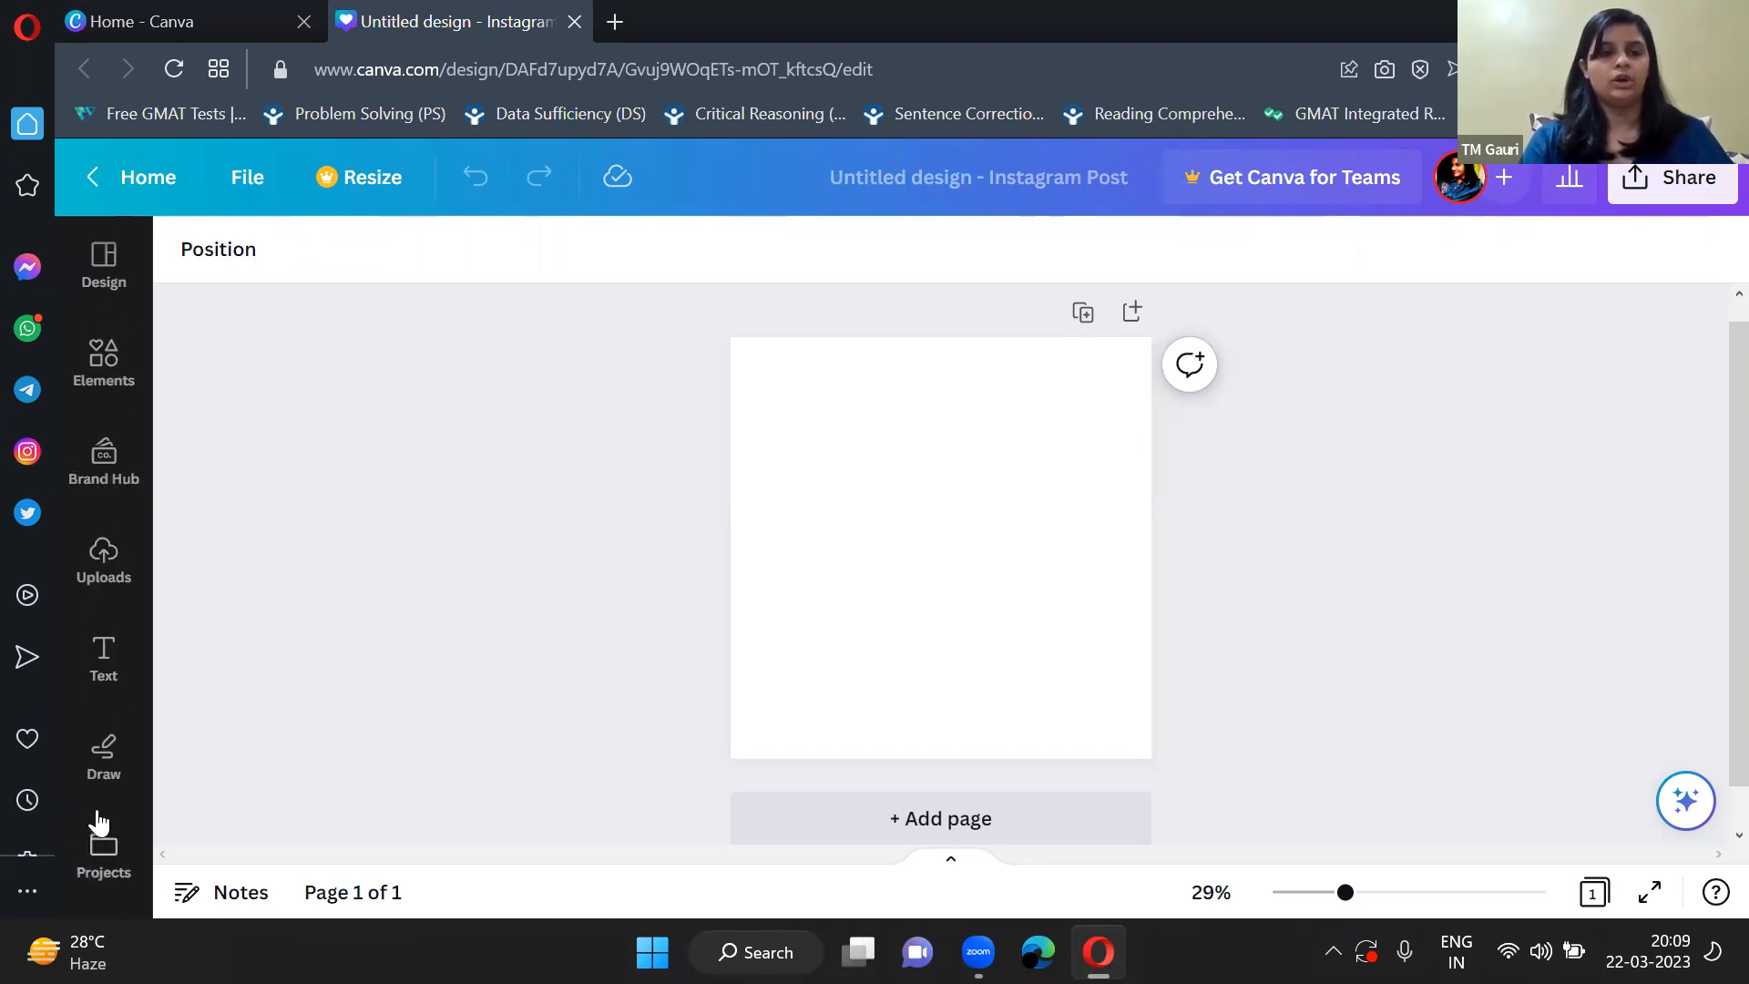
click(101, 269)
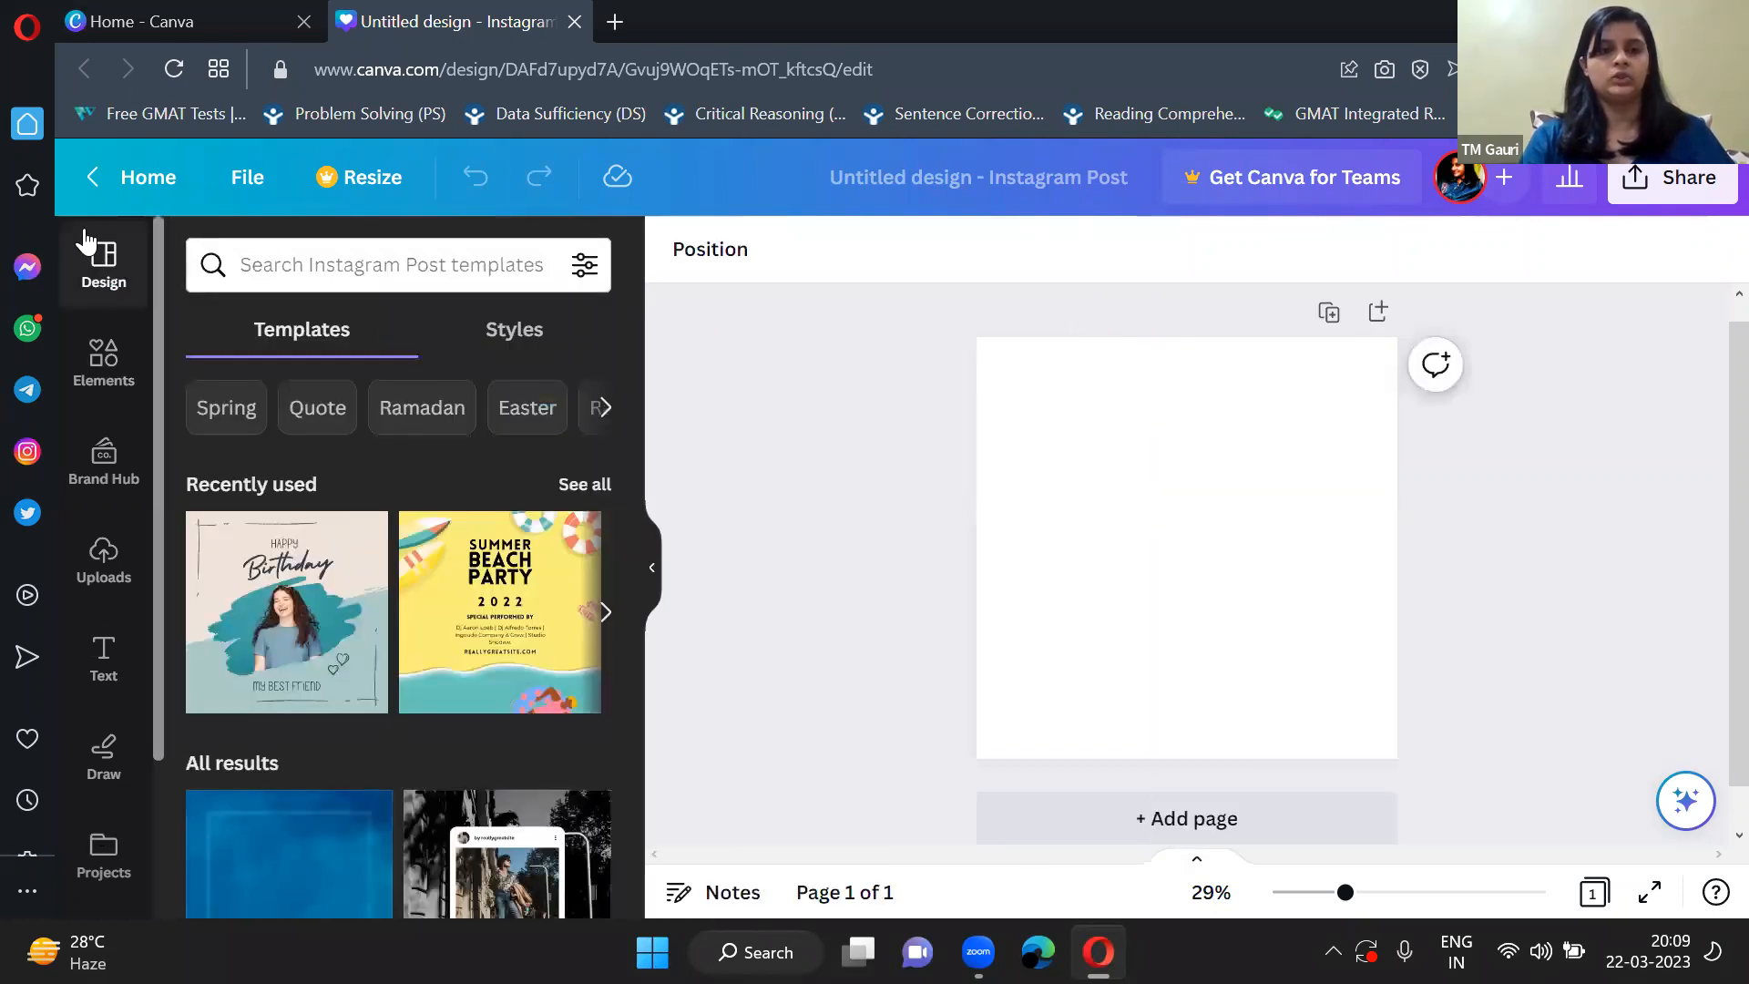
scroll(425, 676, down, 1)
scroll(424, 676, up, 1)
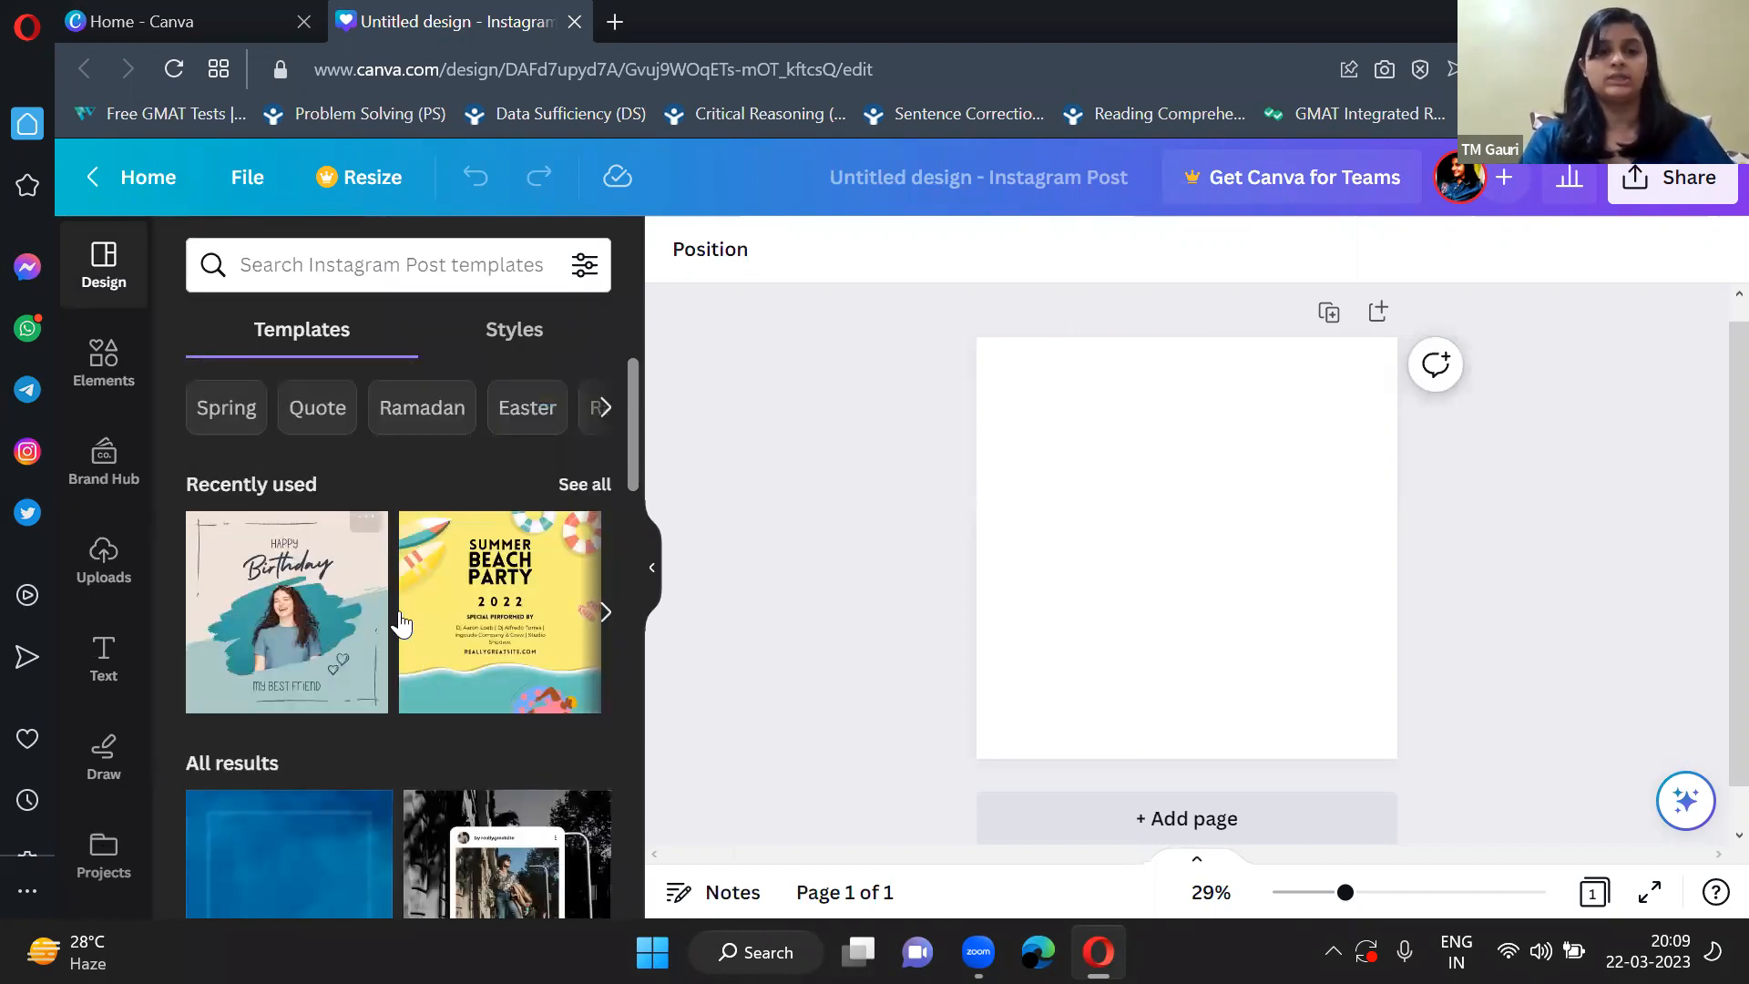
scroll(459, 644, down, 1)
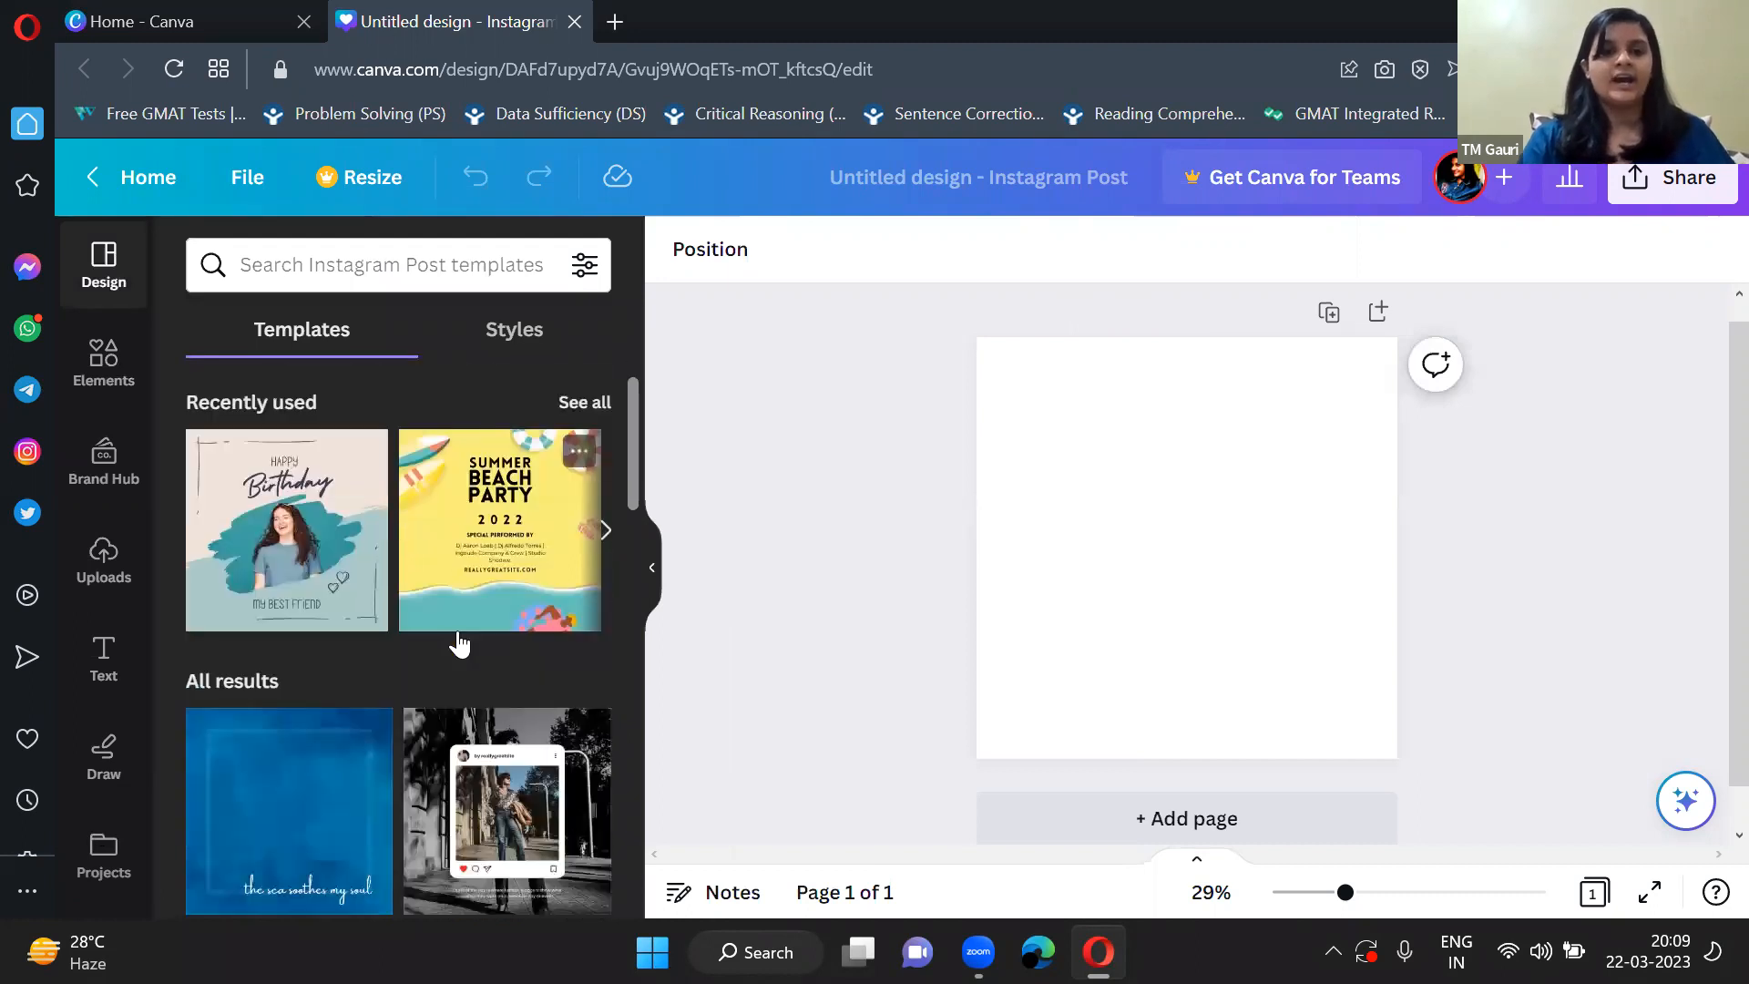
scroll(499, 563, up, 1)
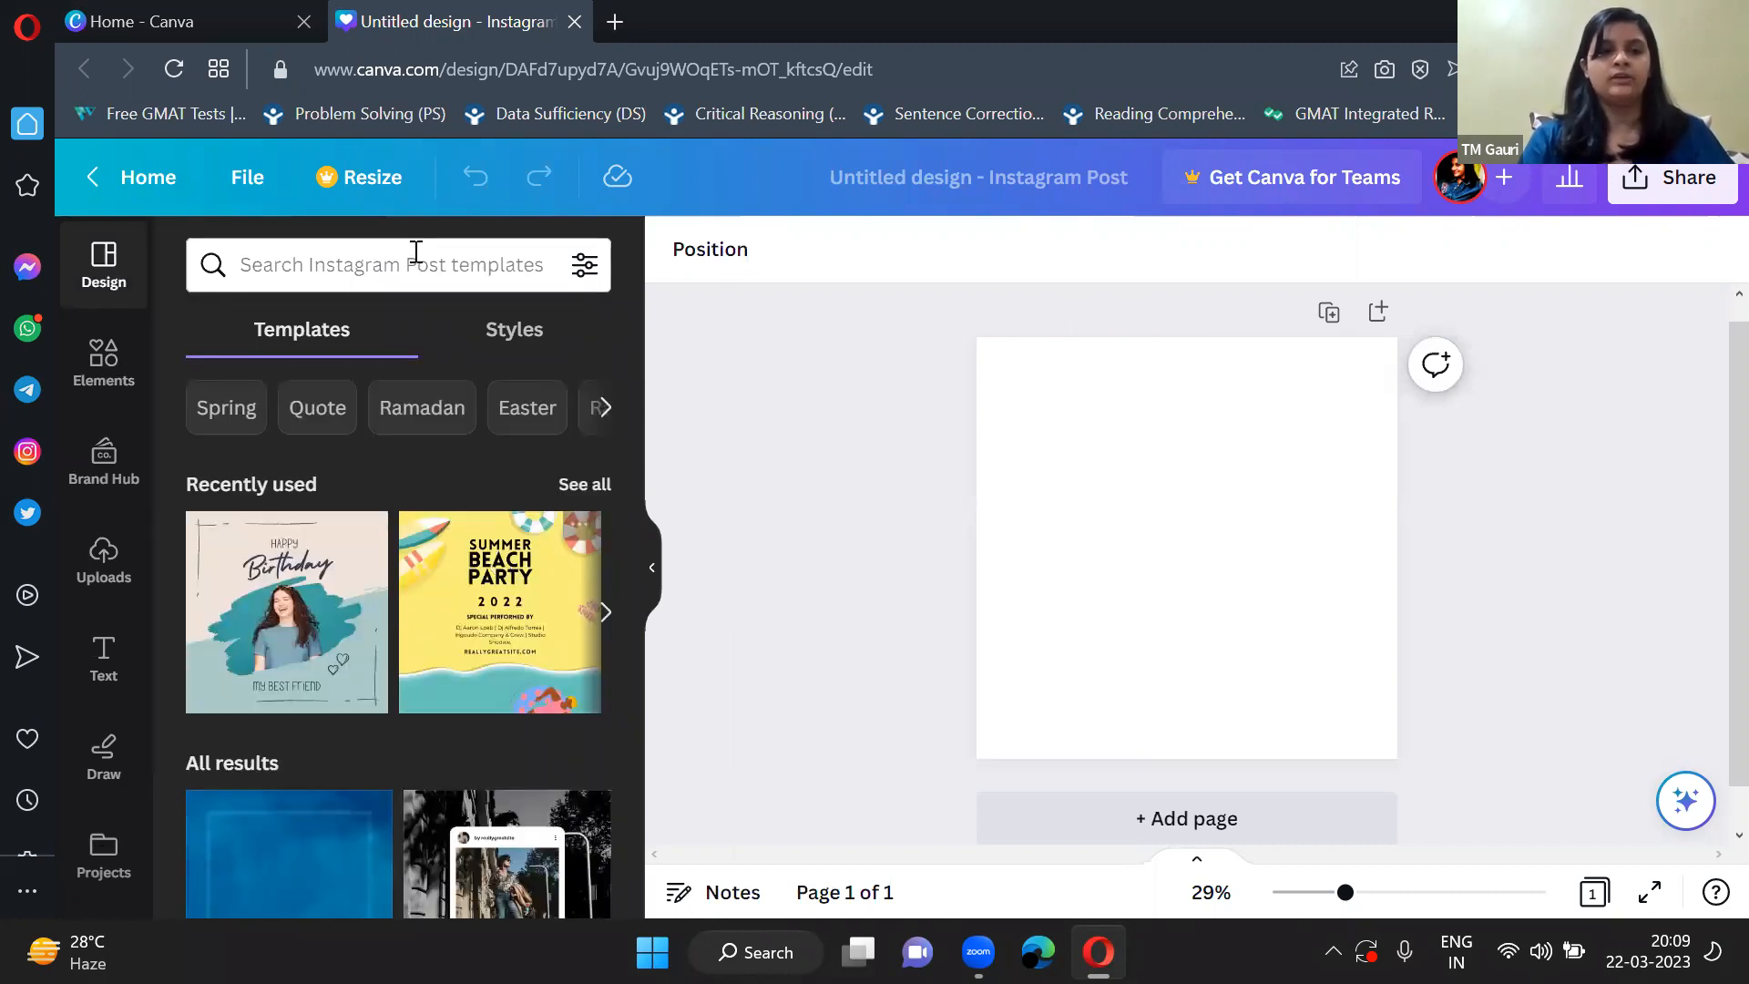
Search the Instagram Post templates for "night" and browse the matching designs.
click(415, 264)
text(night)
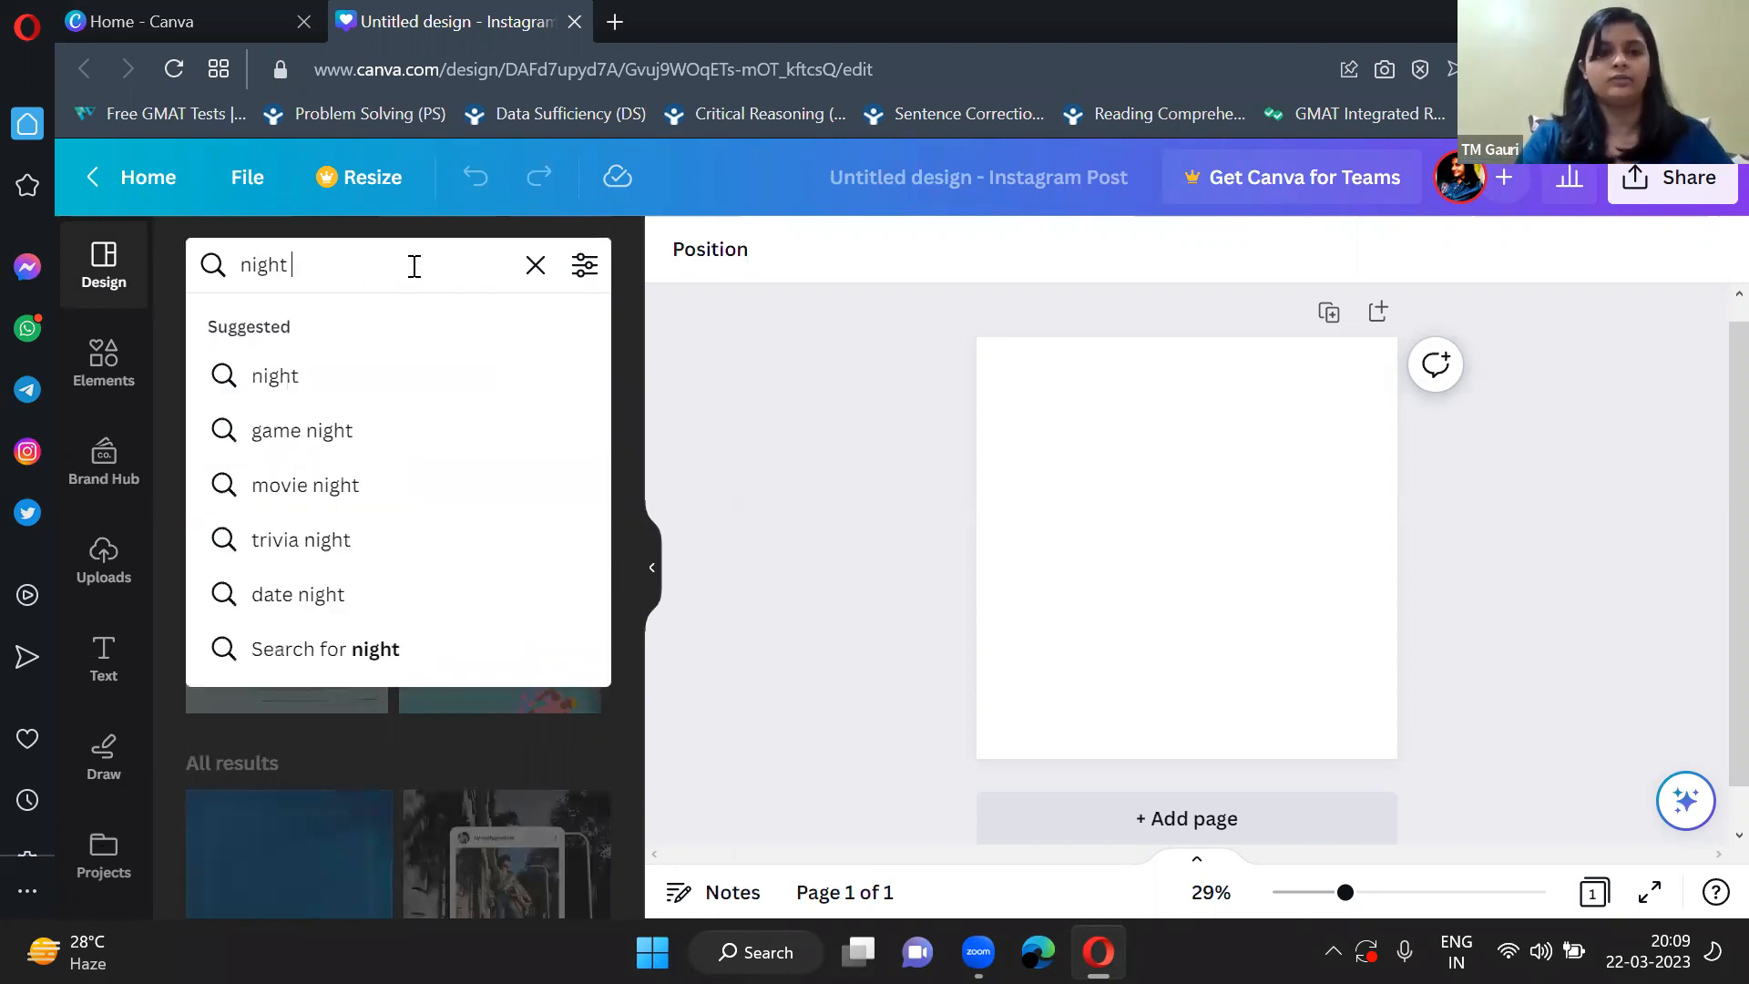
key(Return)
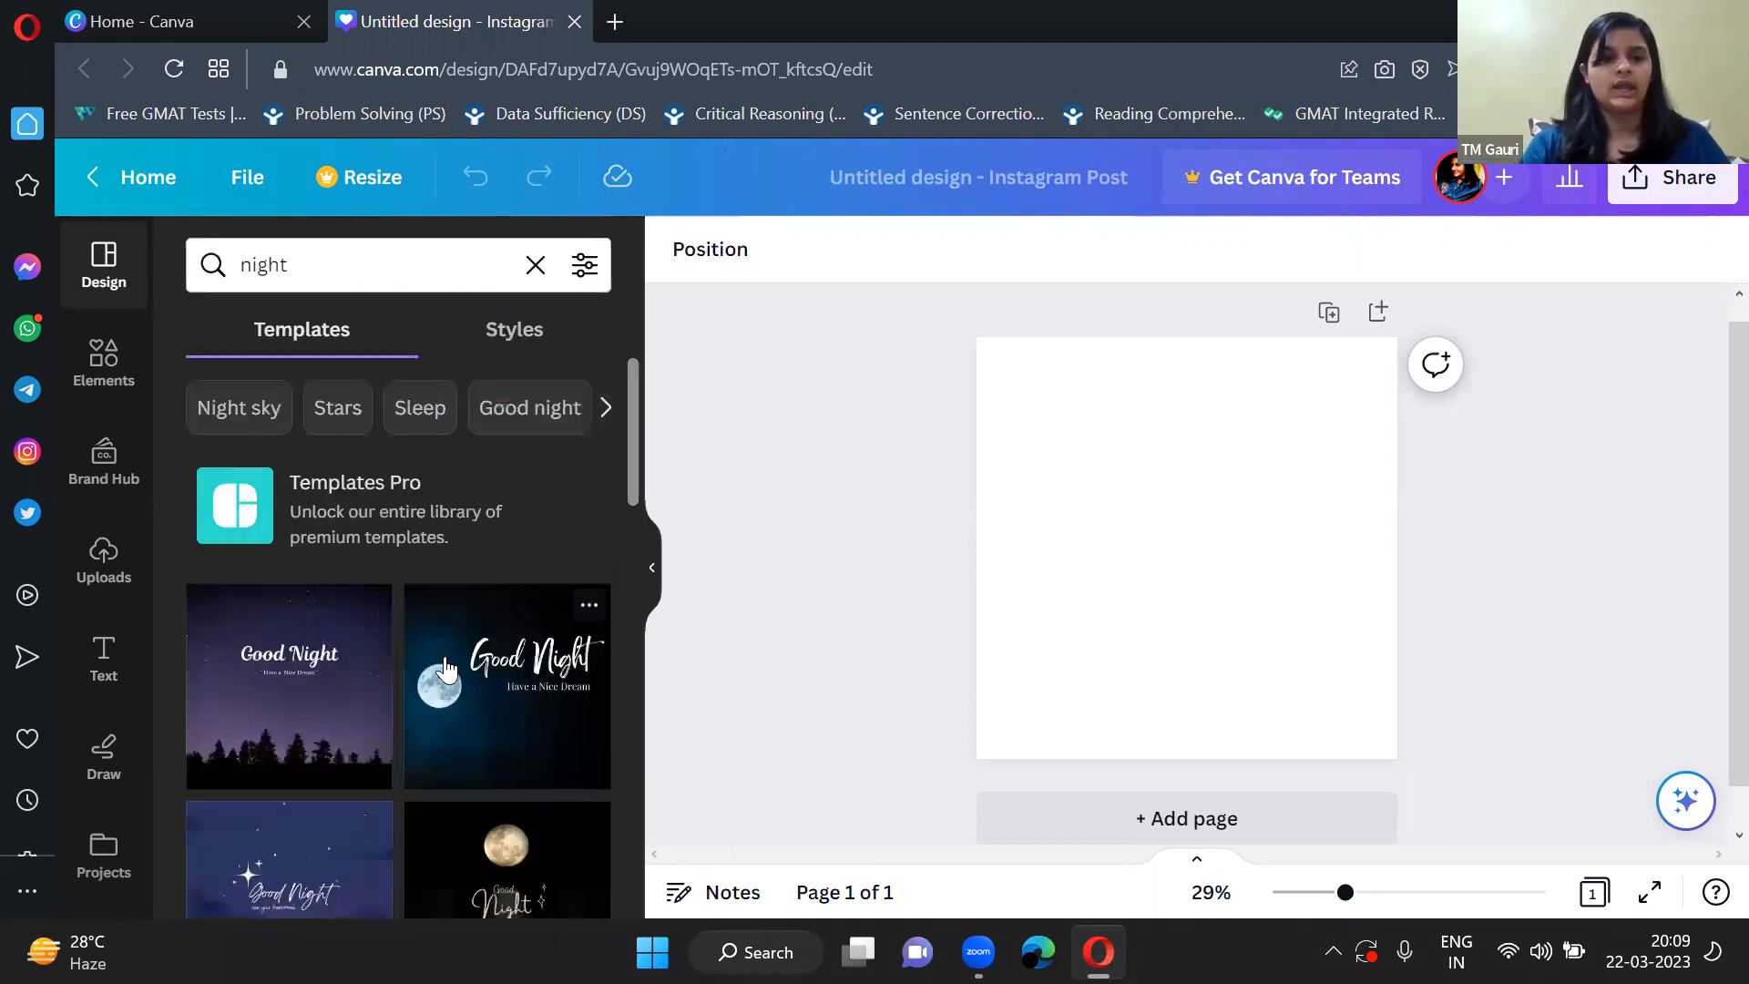
scroll(444, 669, down, 8)
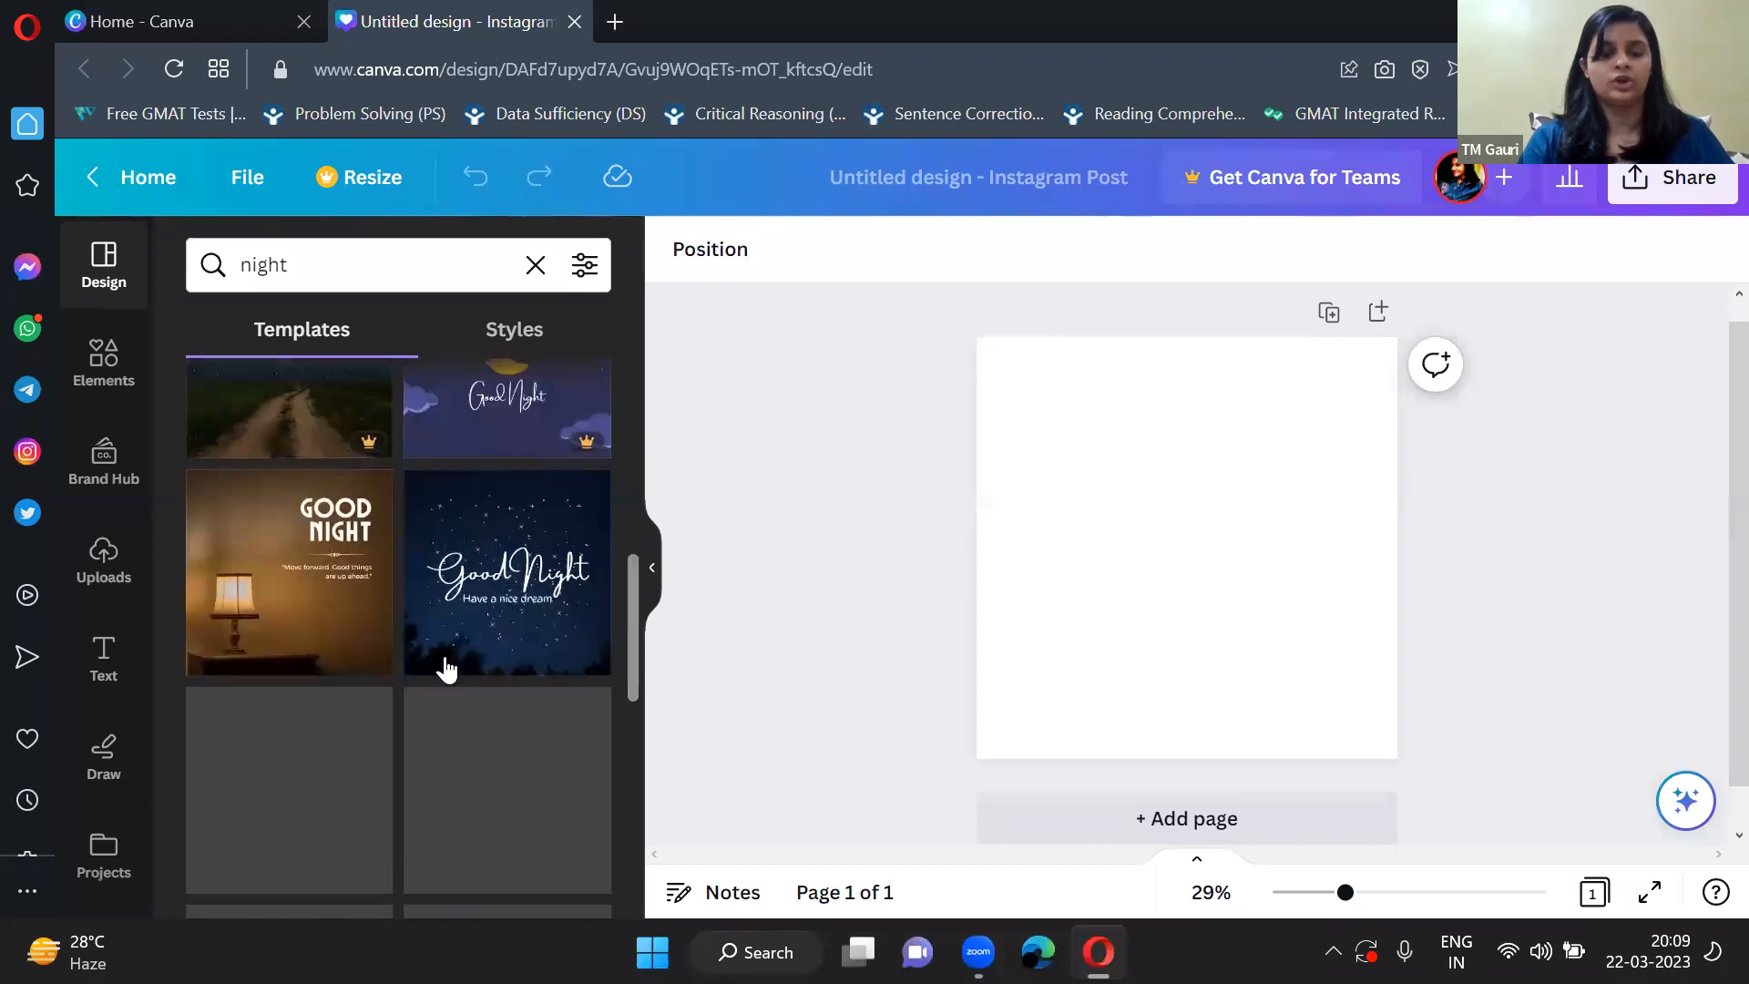
scroll(445, 664, down, 3)
Replace the template search term with "summer" and run the search.
click(371, 283)
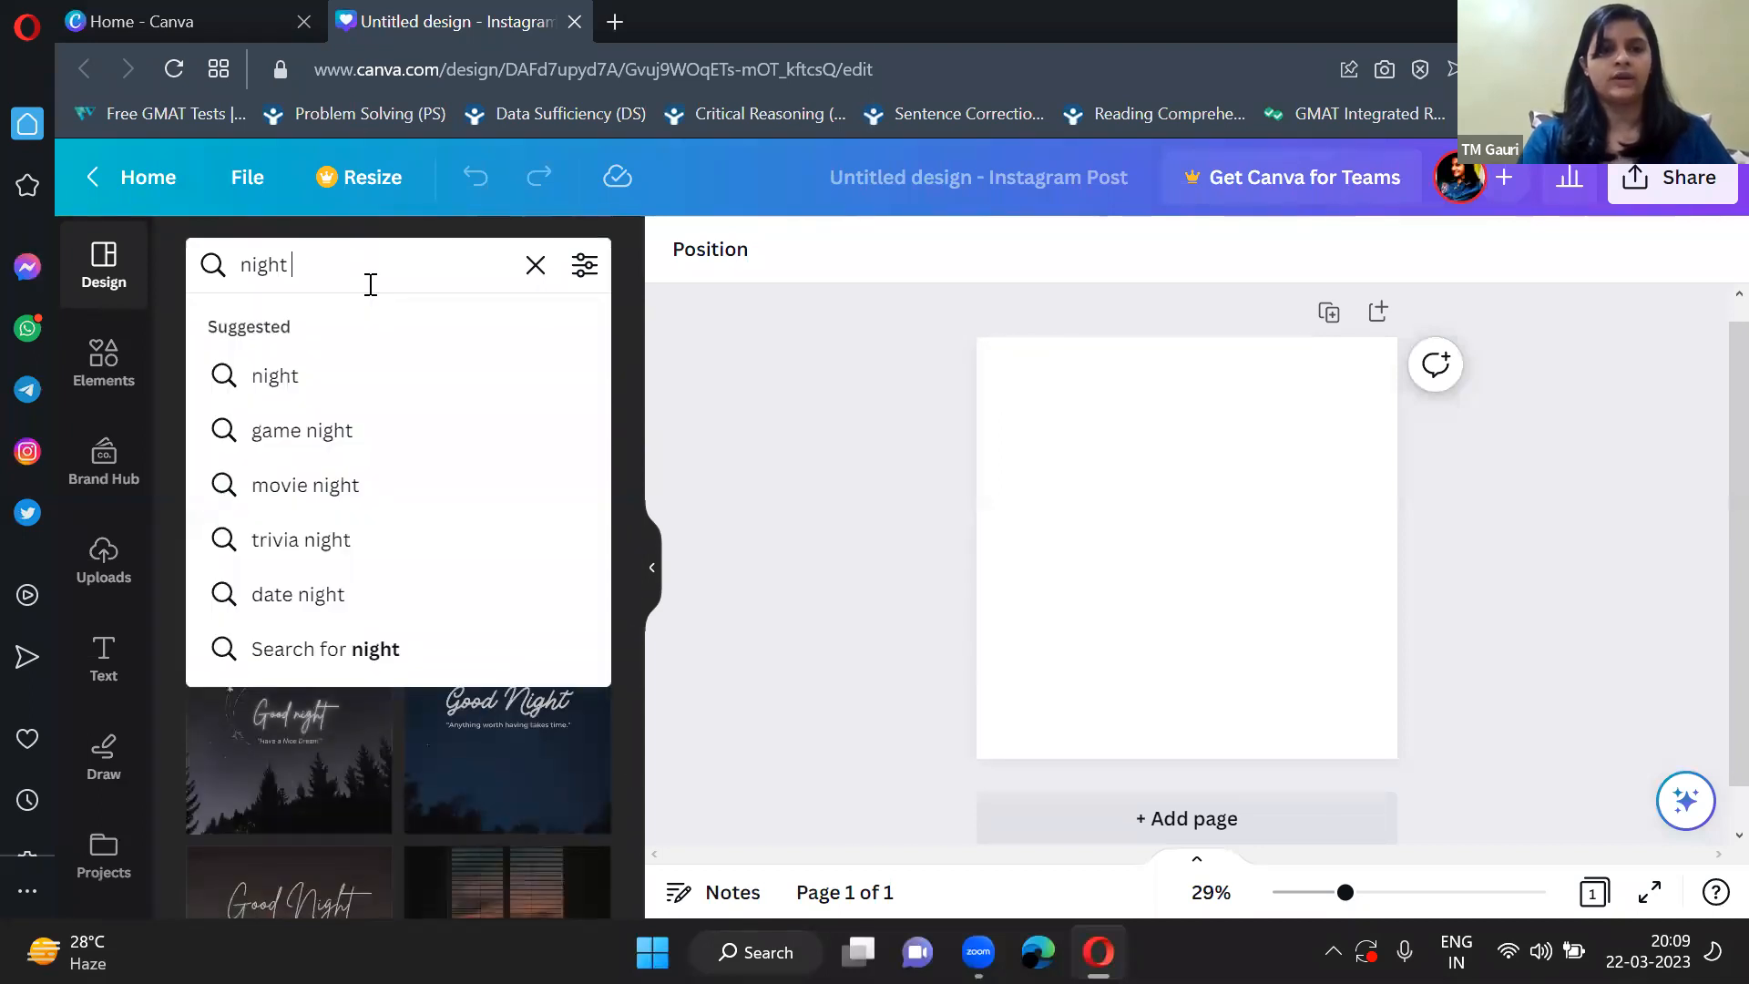
key(BackSpace)
key(BackSpace)
key(BackSpace)
key(BackSpace)
key(BackSpace)
key(BackSpace)
text(summm)
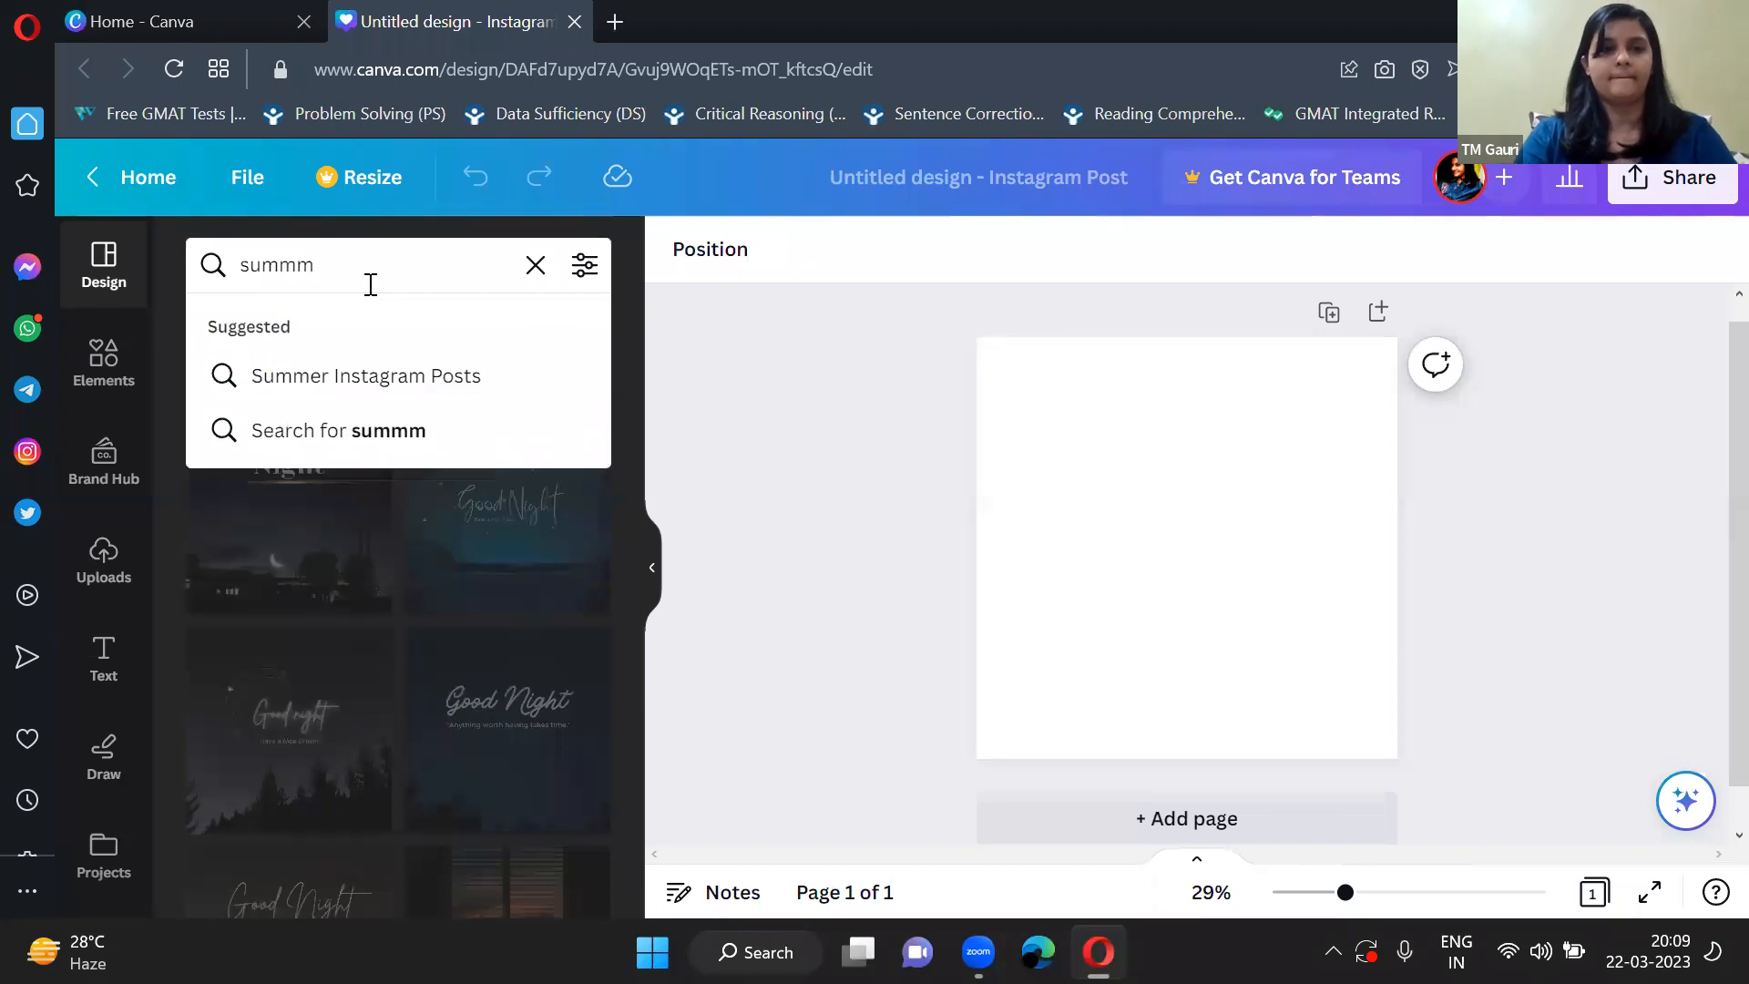
key(BackSpace)
text(er)
key(Return)
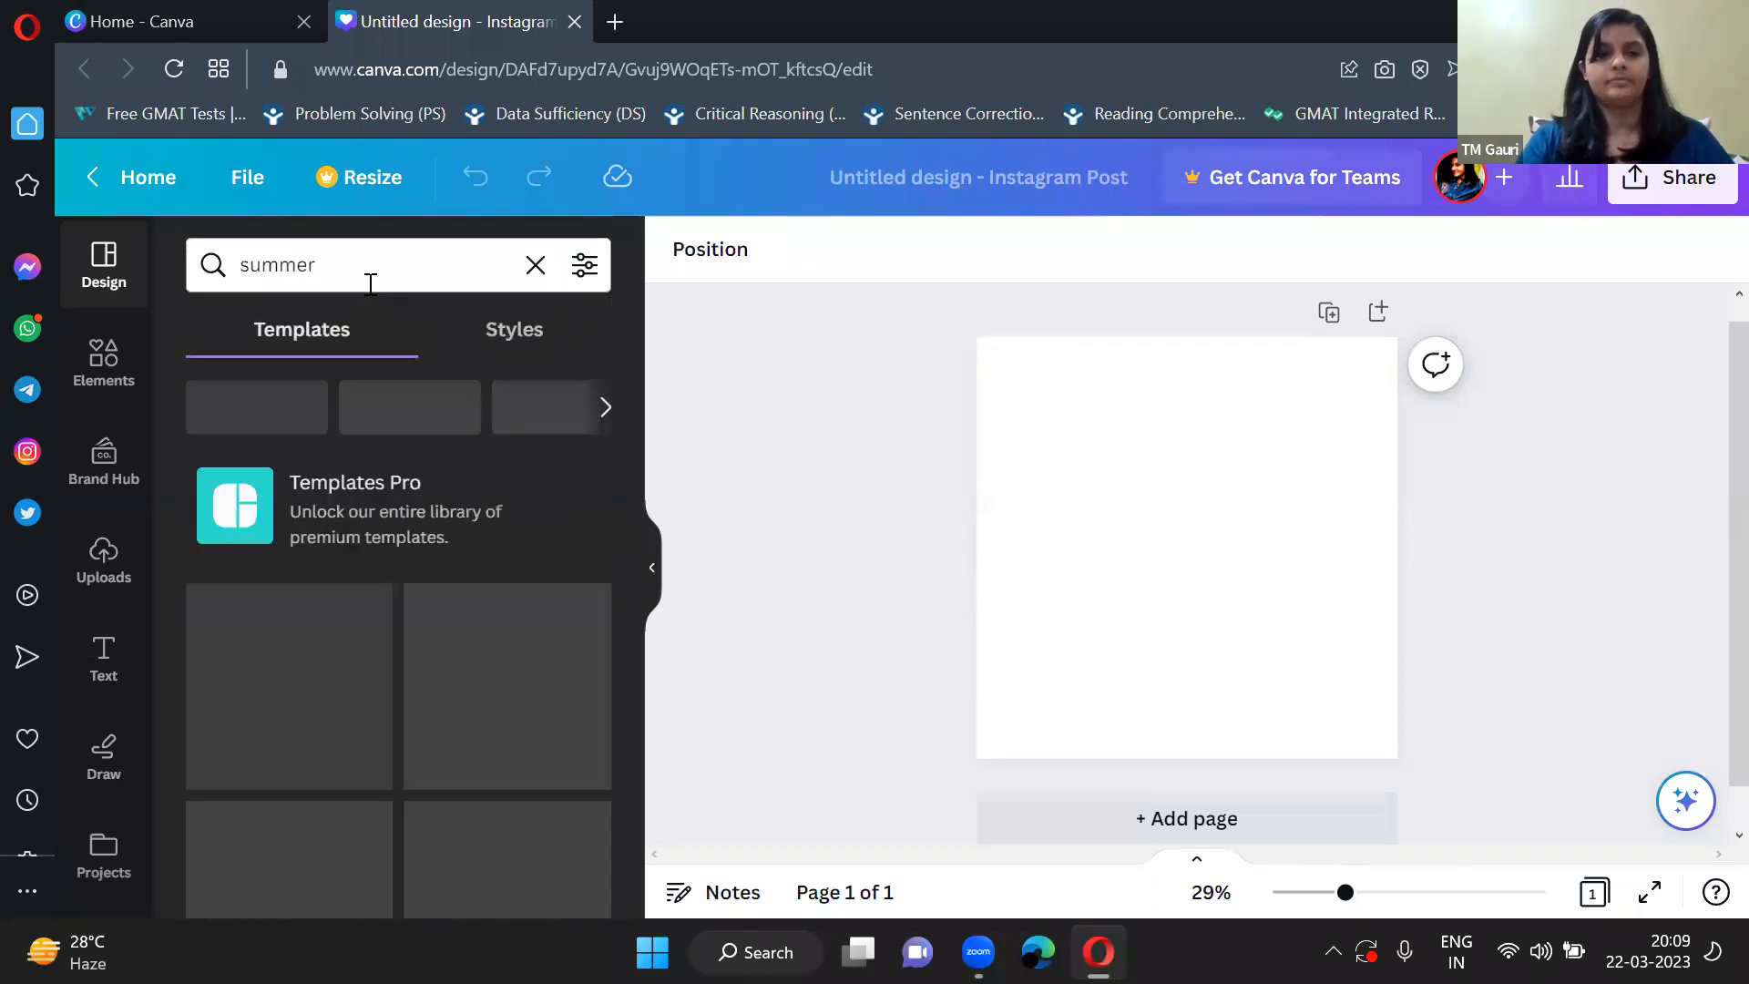
Look through the summer templates, clear the search and collapse the template browser.
scroll(383, 675, down, 2)
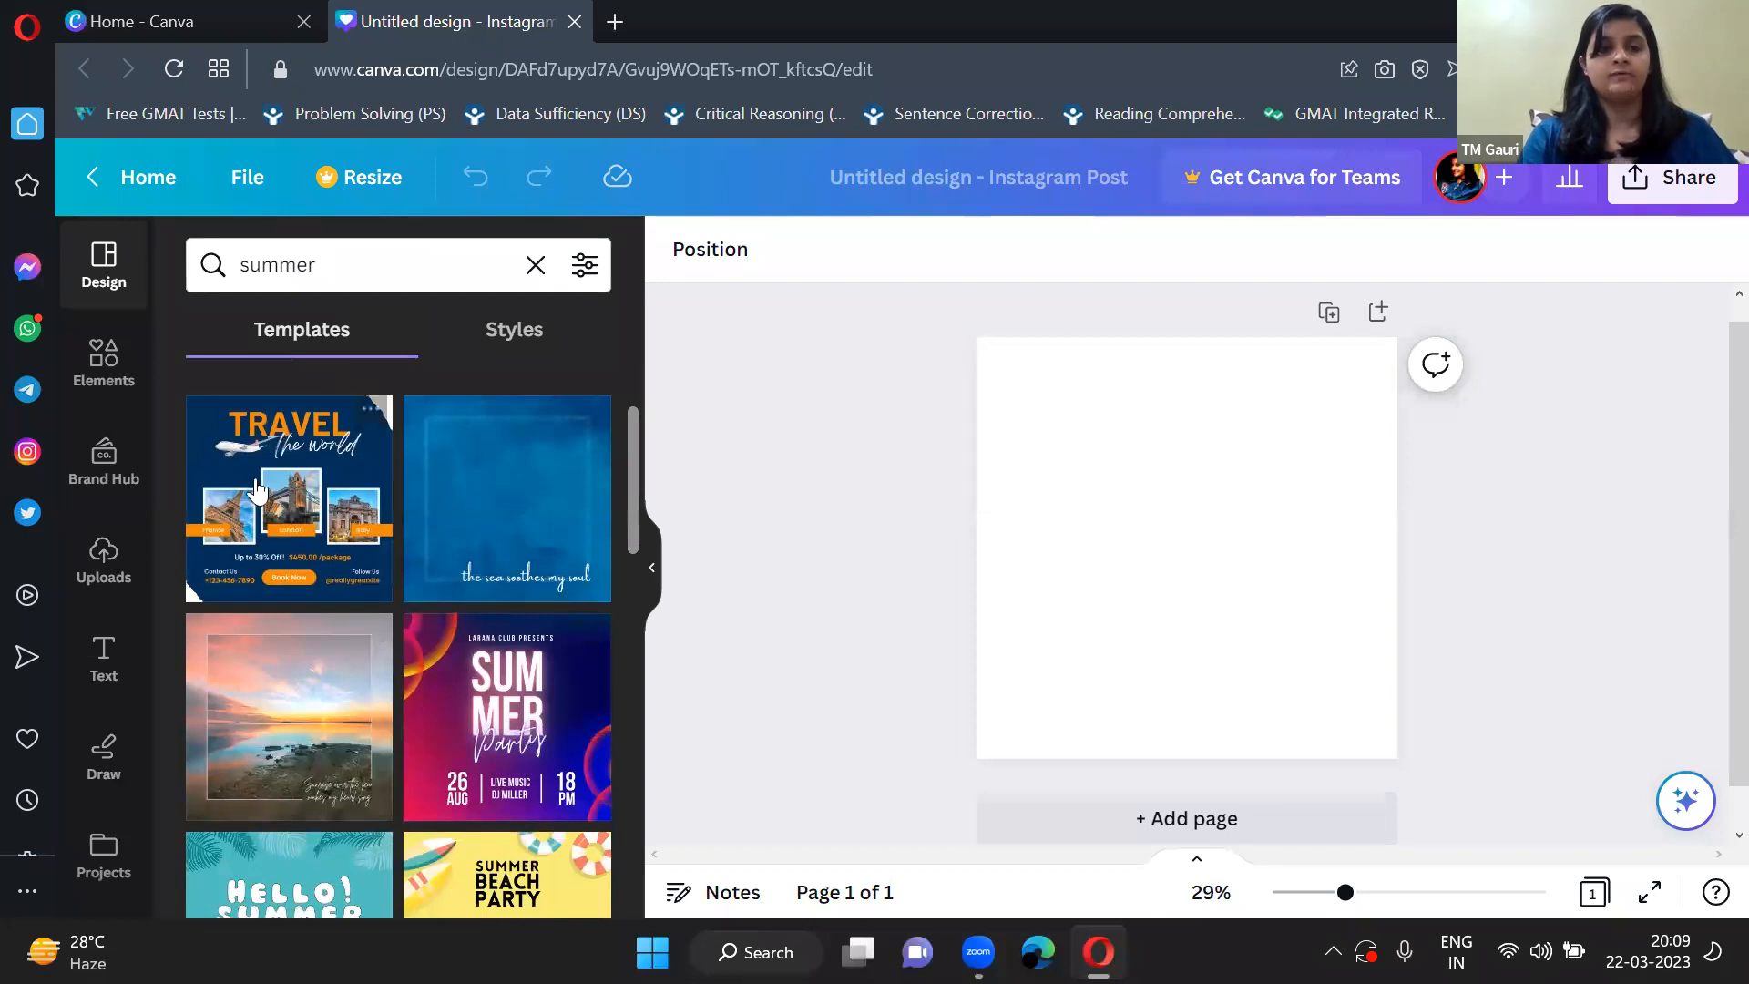
scroll(315, 551, down, 4)
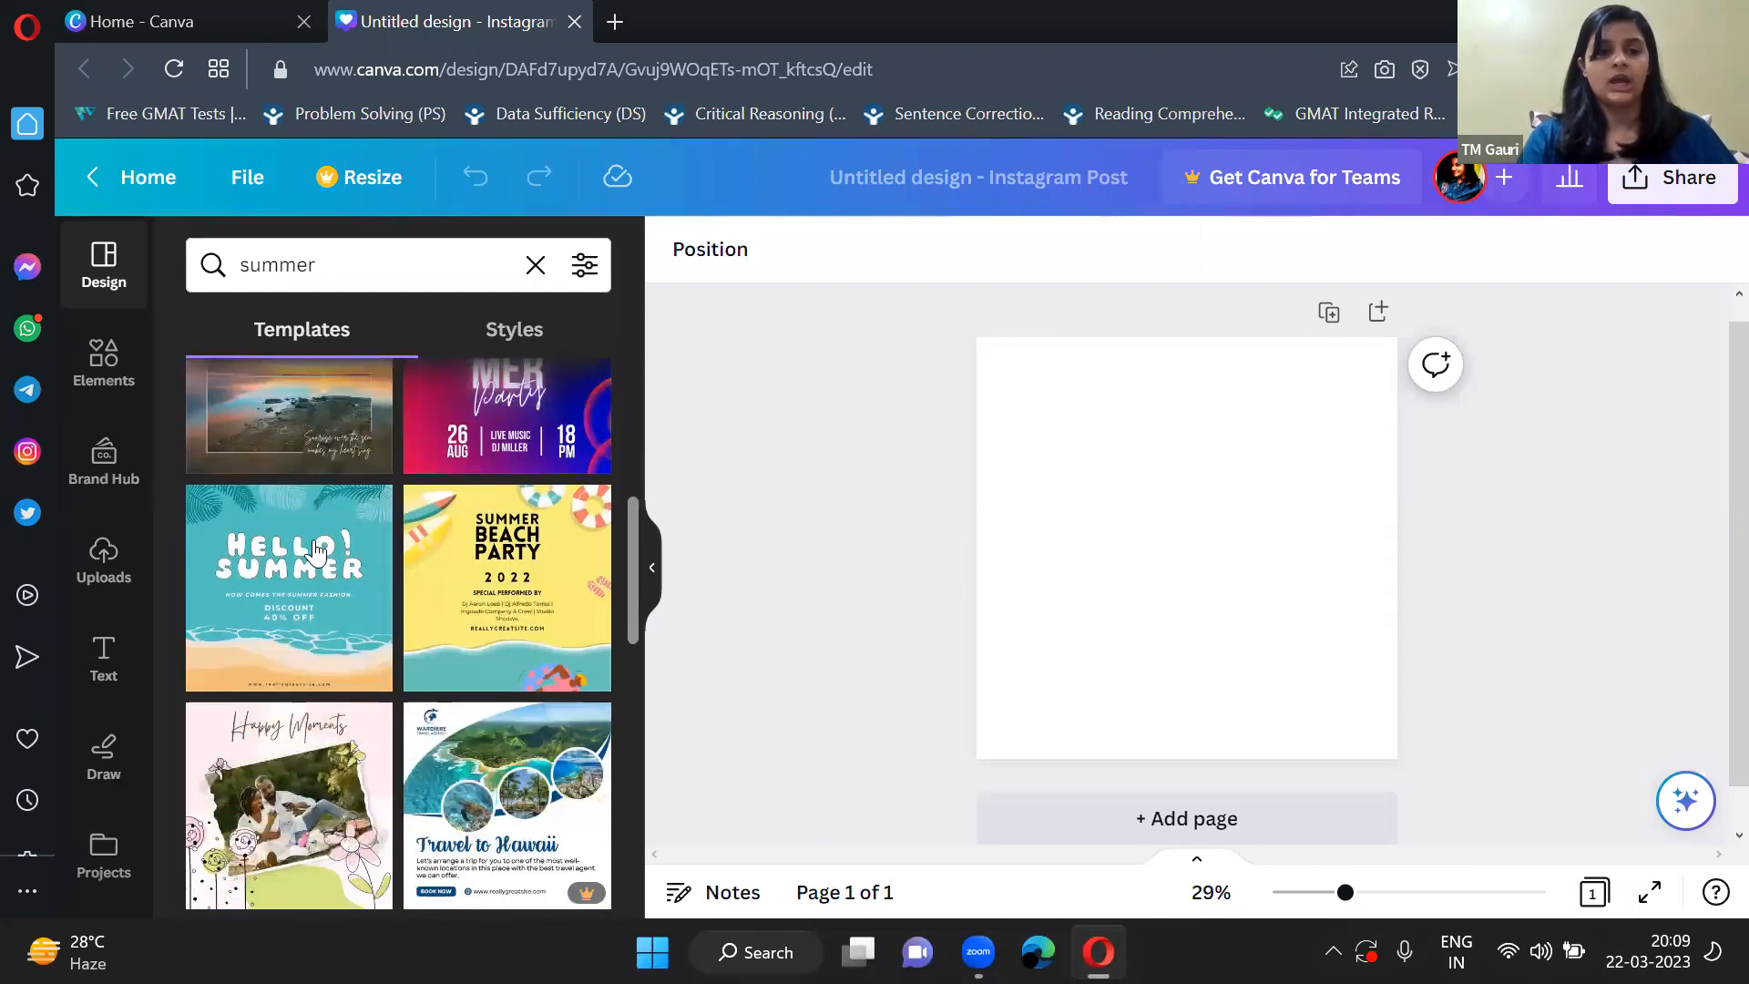
scroll(362, 702, down, 2)
scroll(361, 701, down, 2)
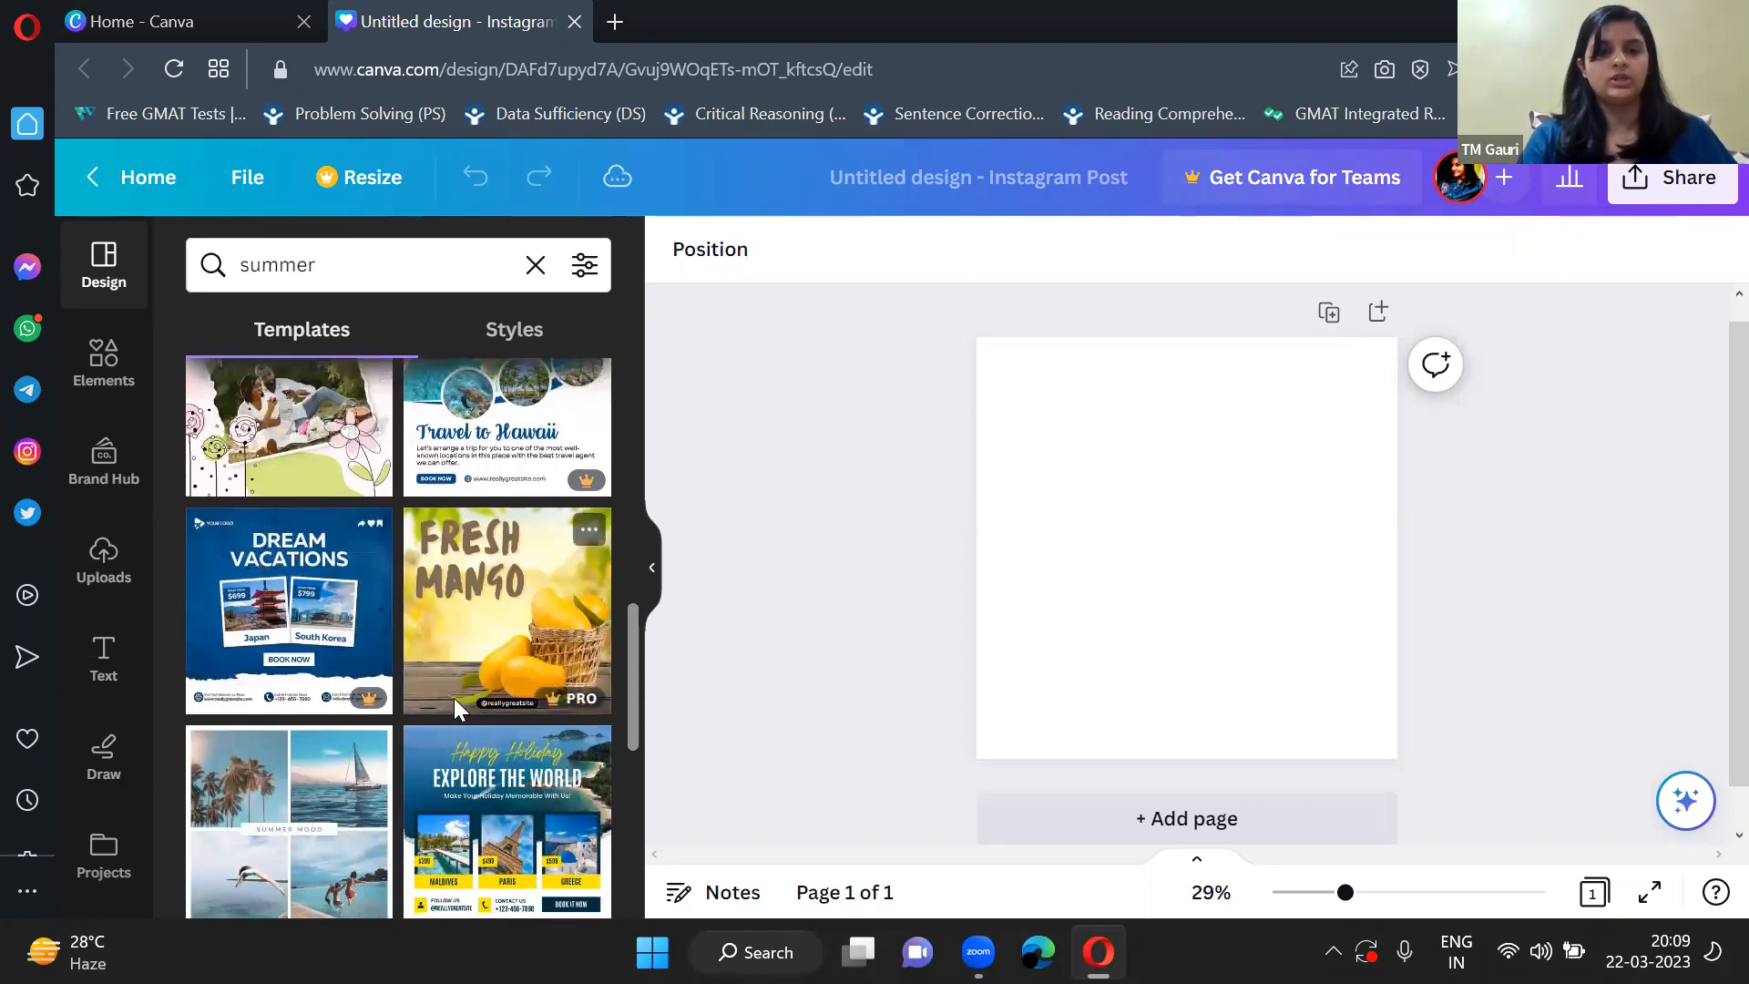
scroll(457, 701, down, 5)
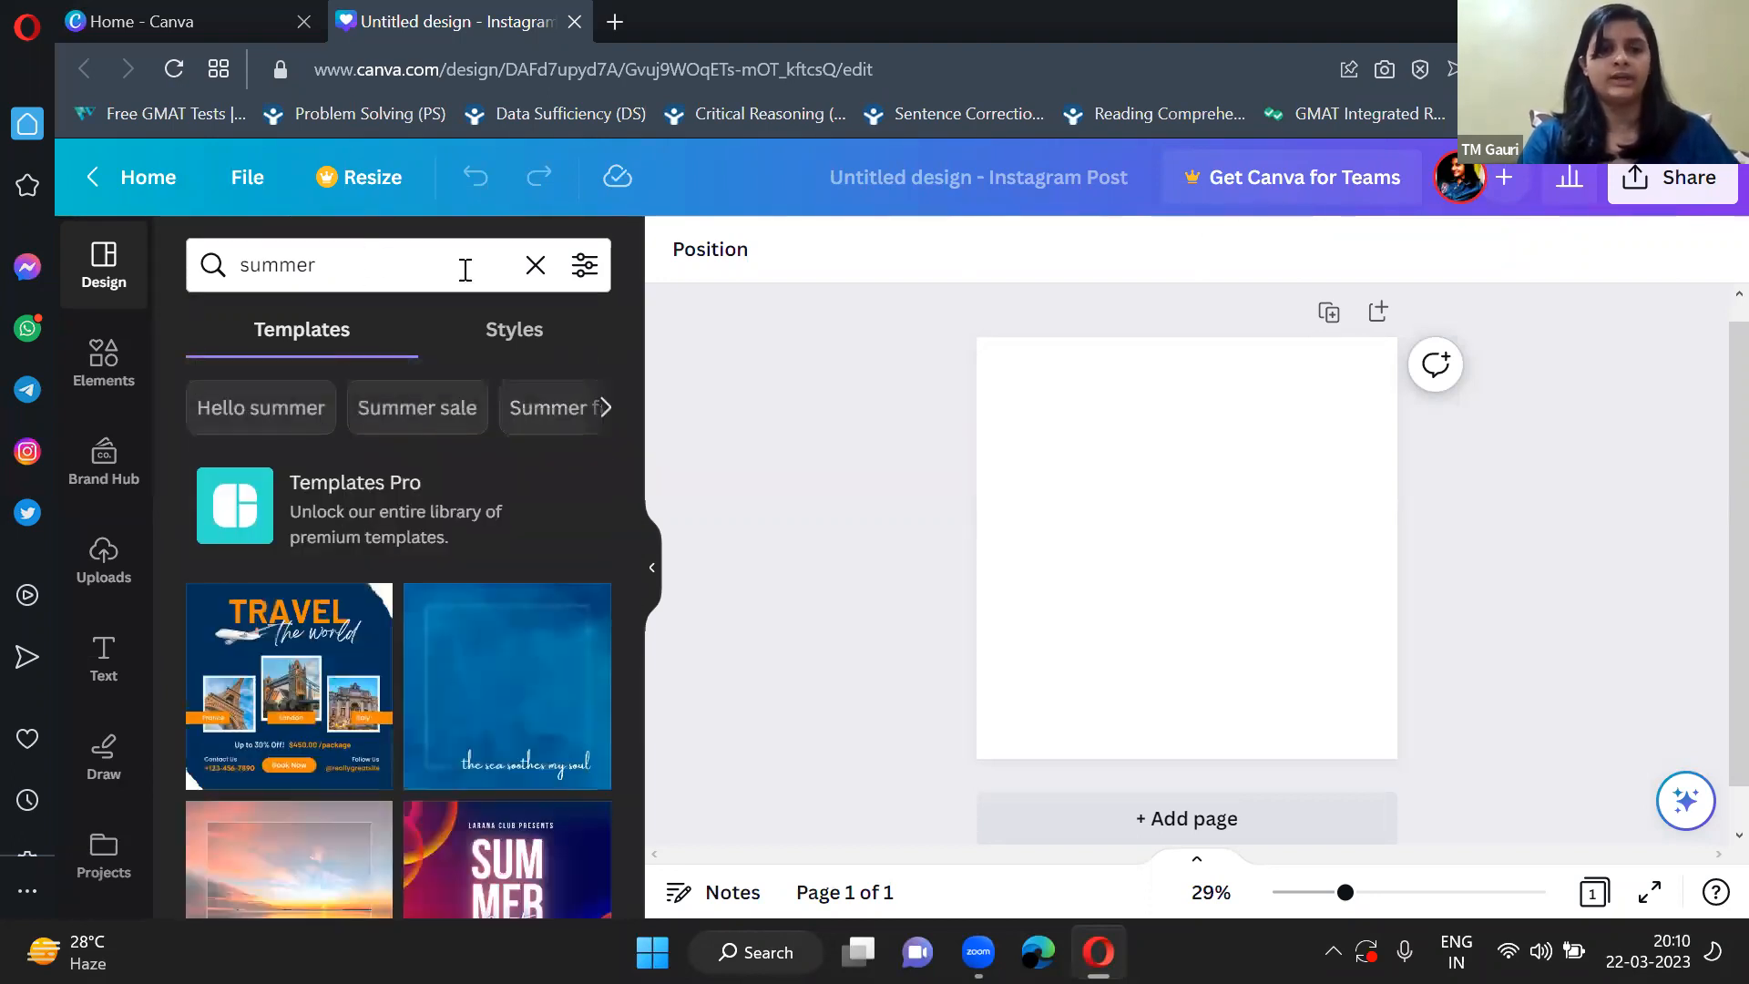
click(536, 266)
click(654, 575)
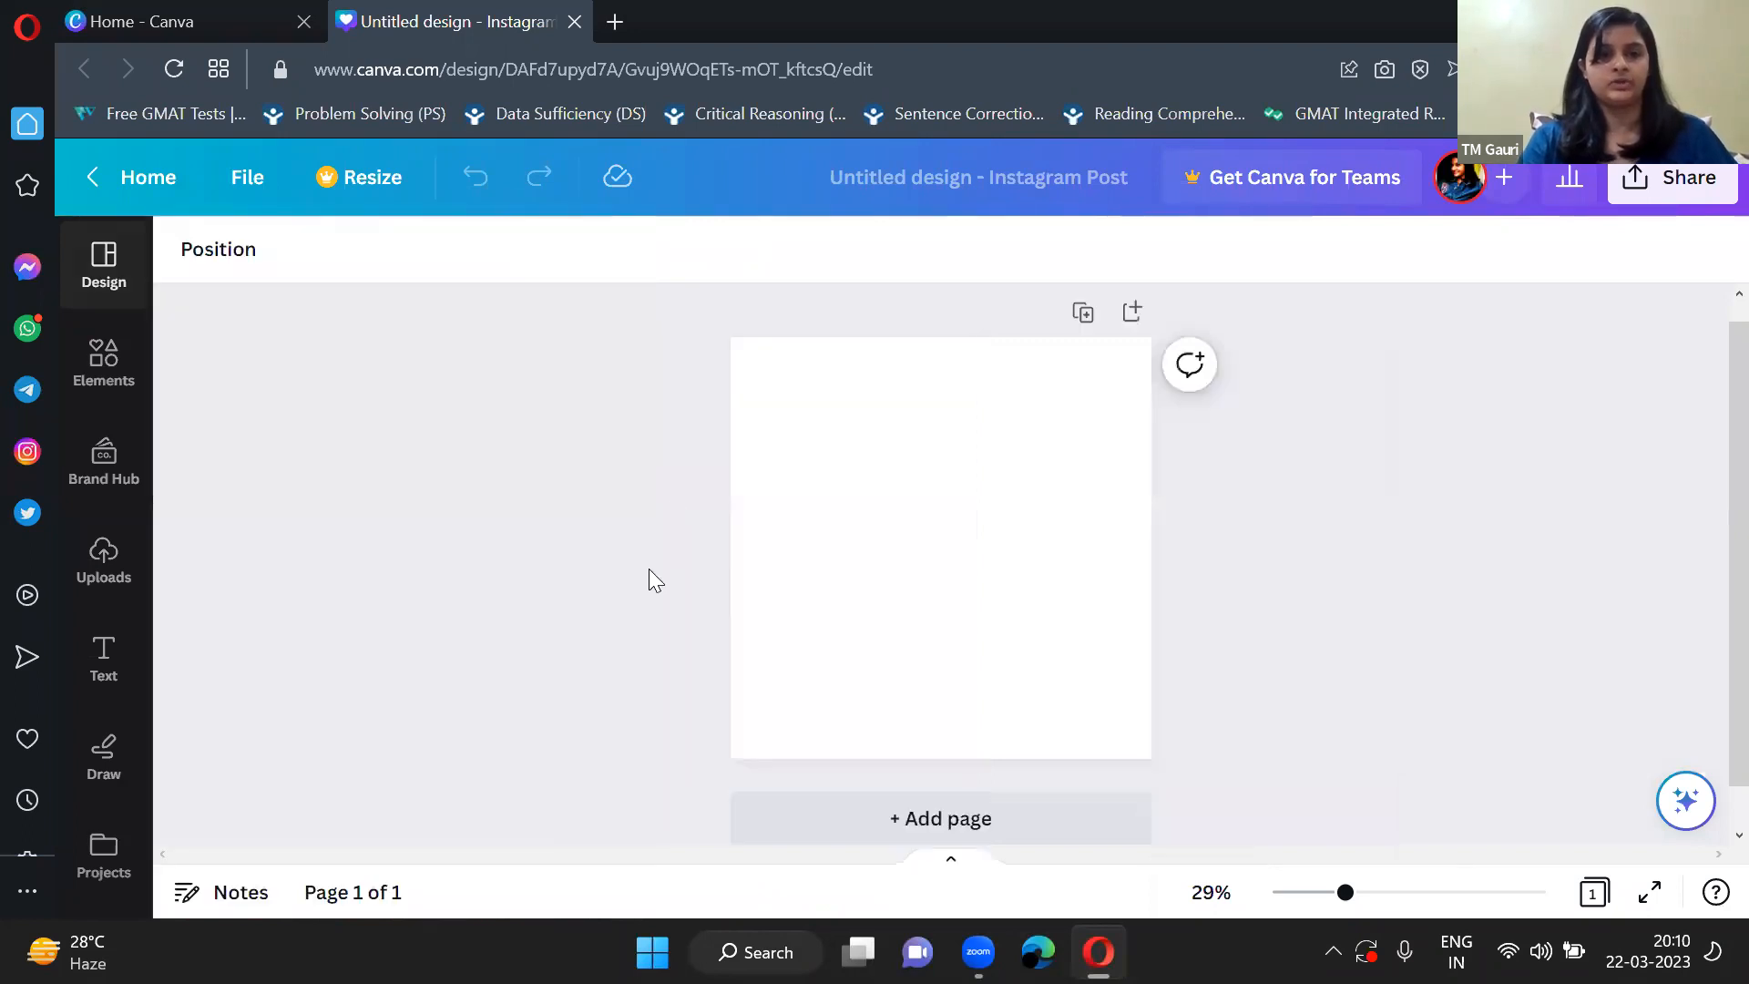
Look through the element categories, including recently used items, lines and shapes, graphics and stickers.
click(105, 357)
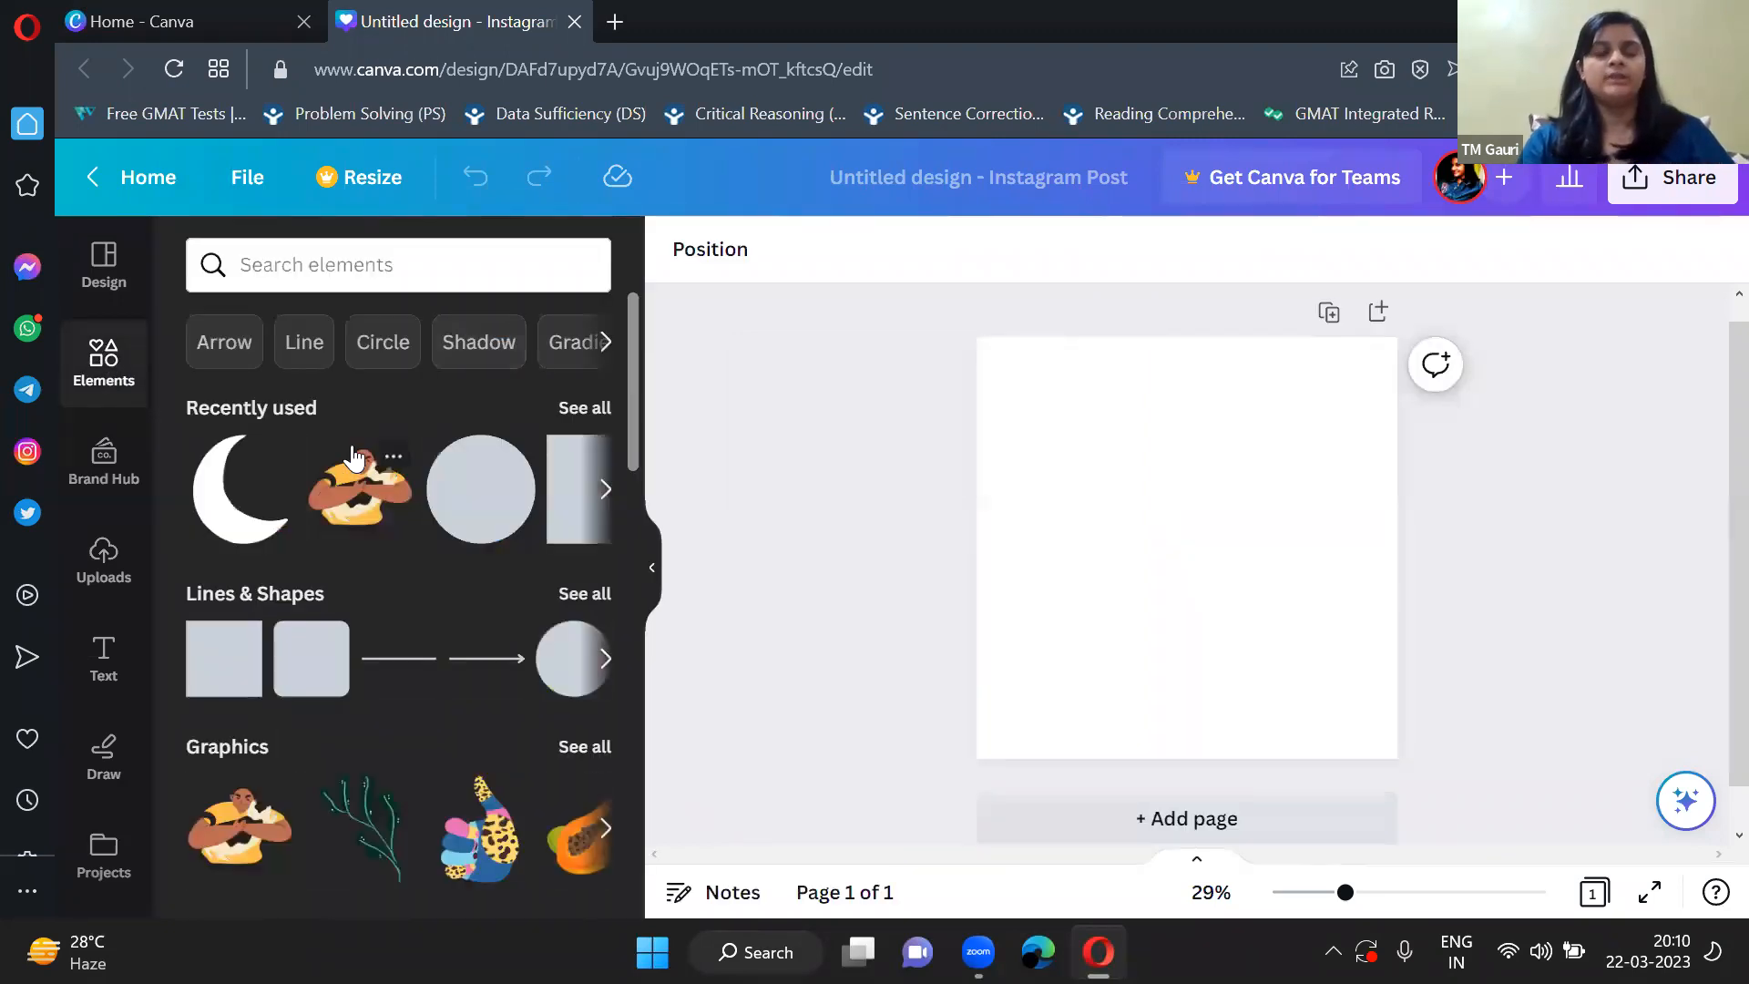
scroll(354, 456, down, 3)
scroll(353, 456, up, 3)
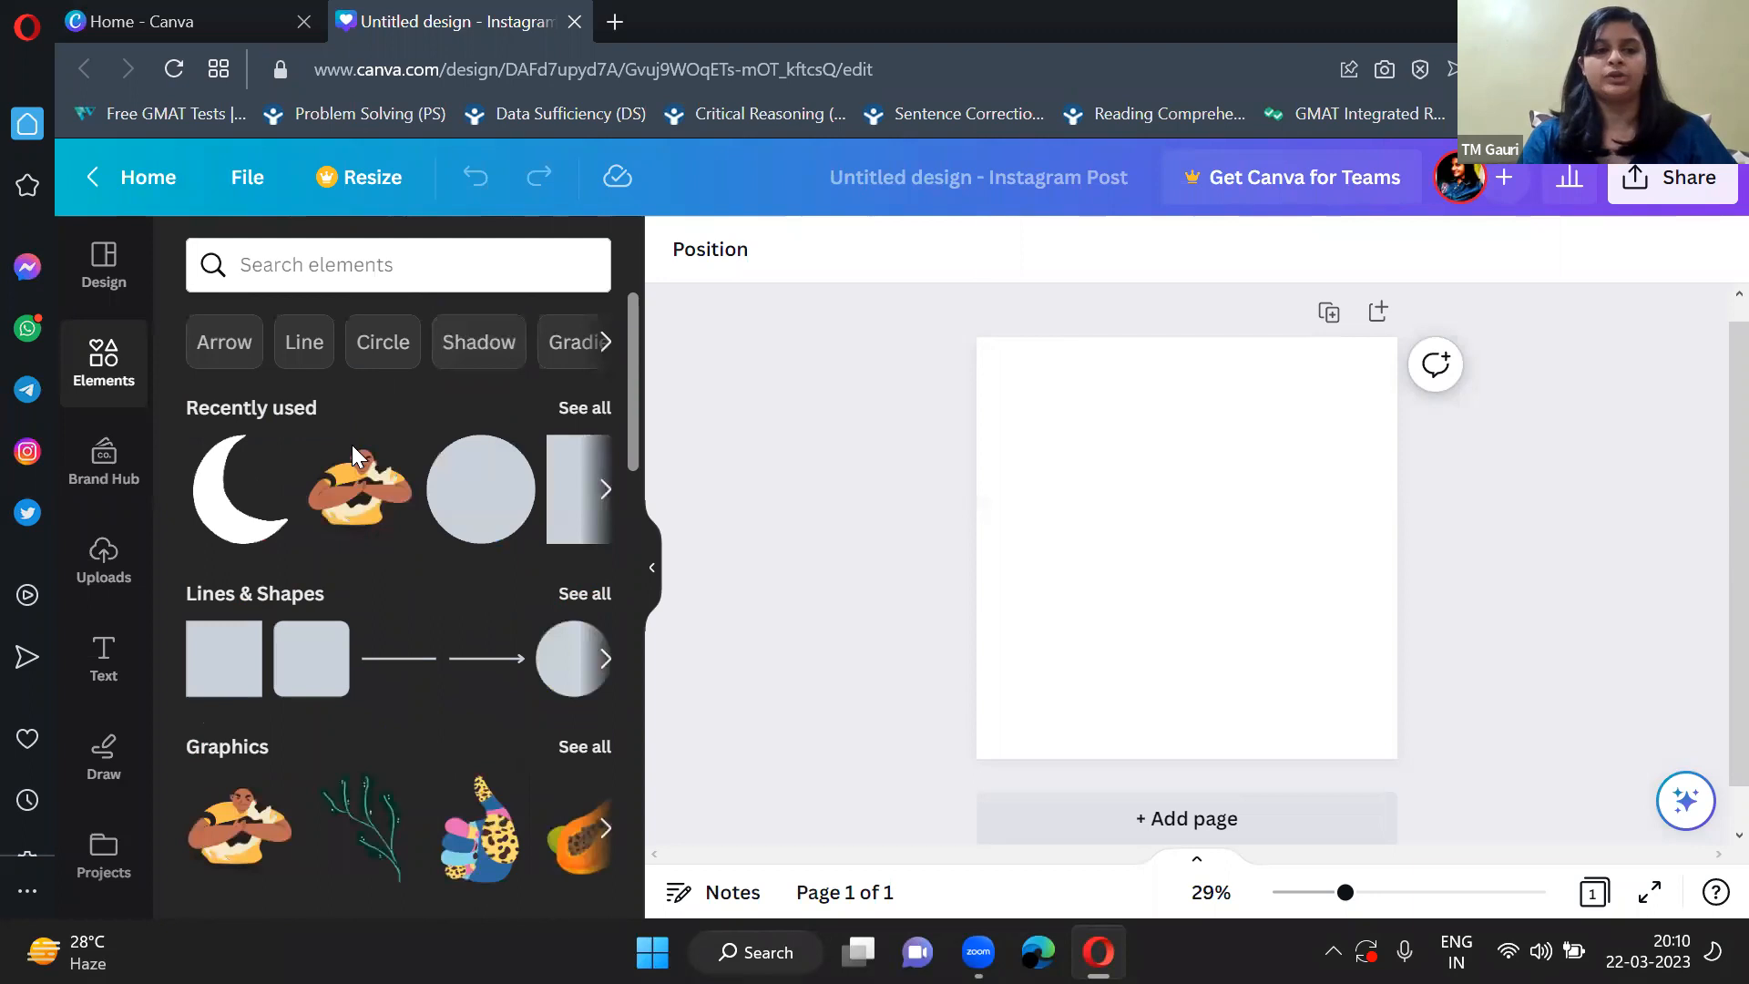
scroll(353, 455, down, 3)
scroll(365, 438, up, 1)
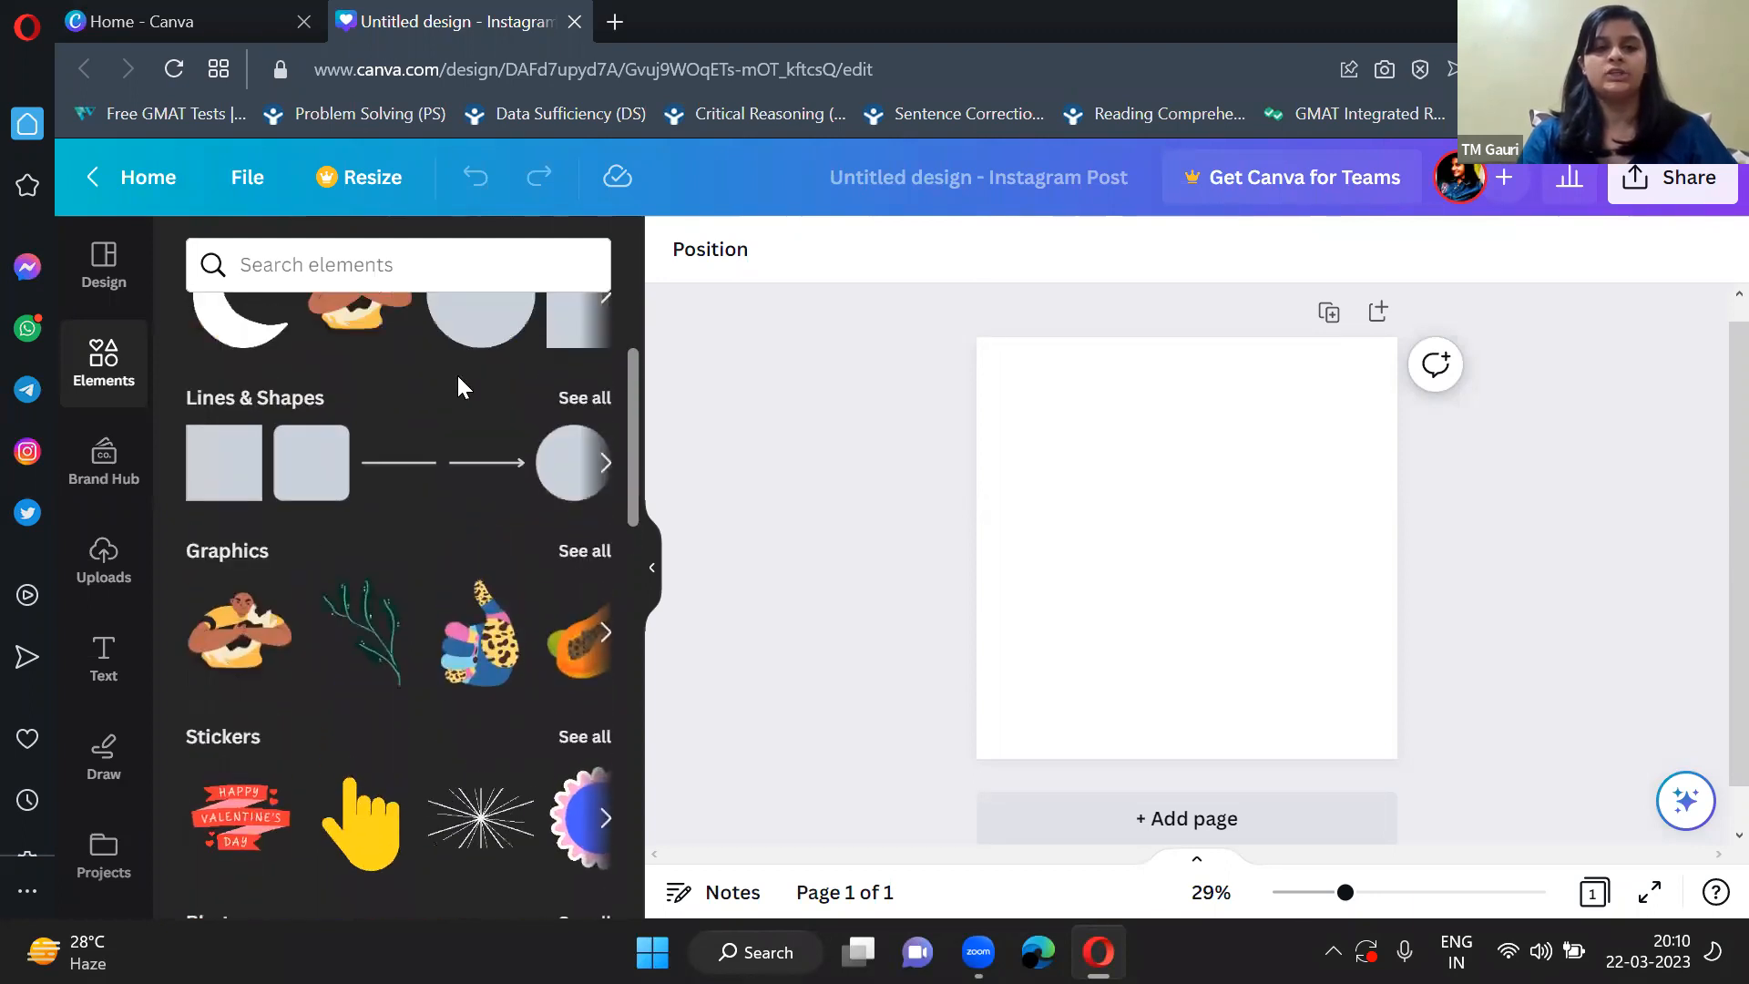
scroll(579, 420, up, 1)
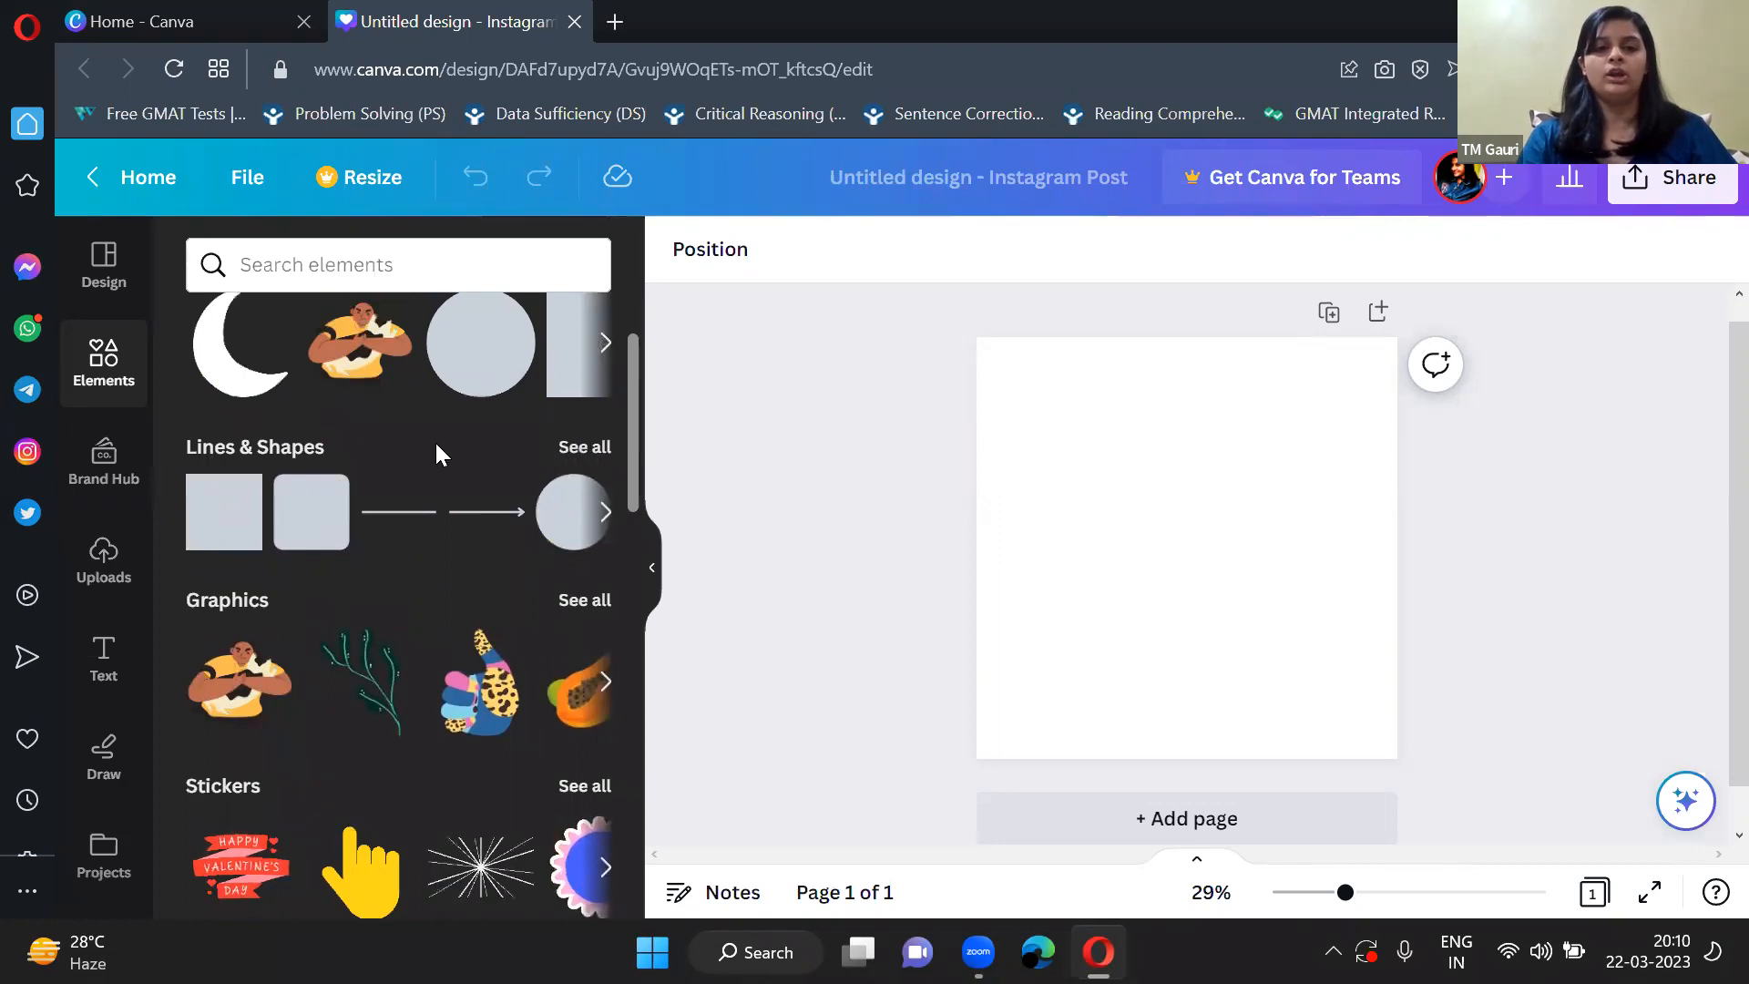
Examine the full Lines & Shapes collection, from the line styles to the stars, arrows and speech bubbles.
click(576, 451)
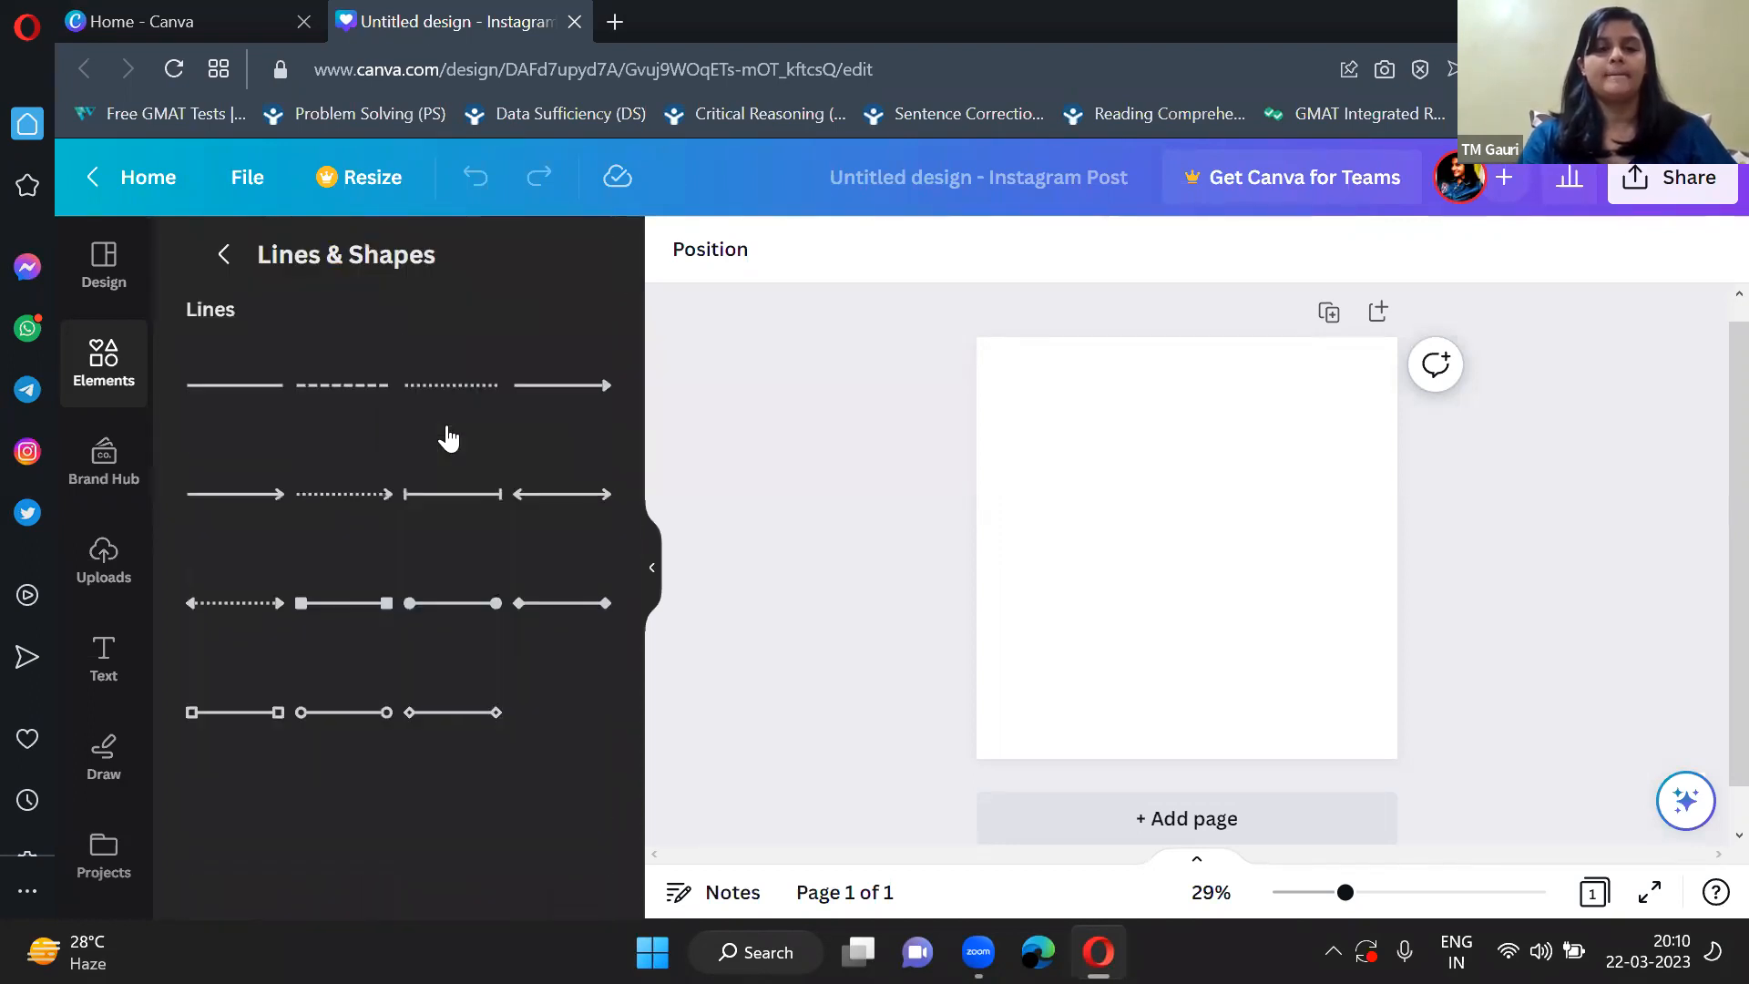
scroll(448, 439, down, 1)
scroll(448, 439, up, 1)
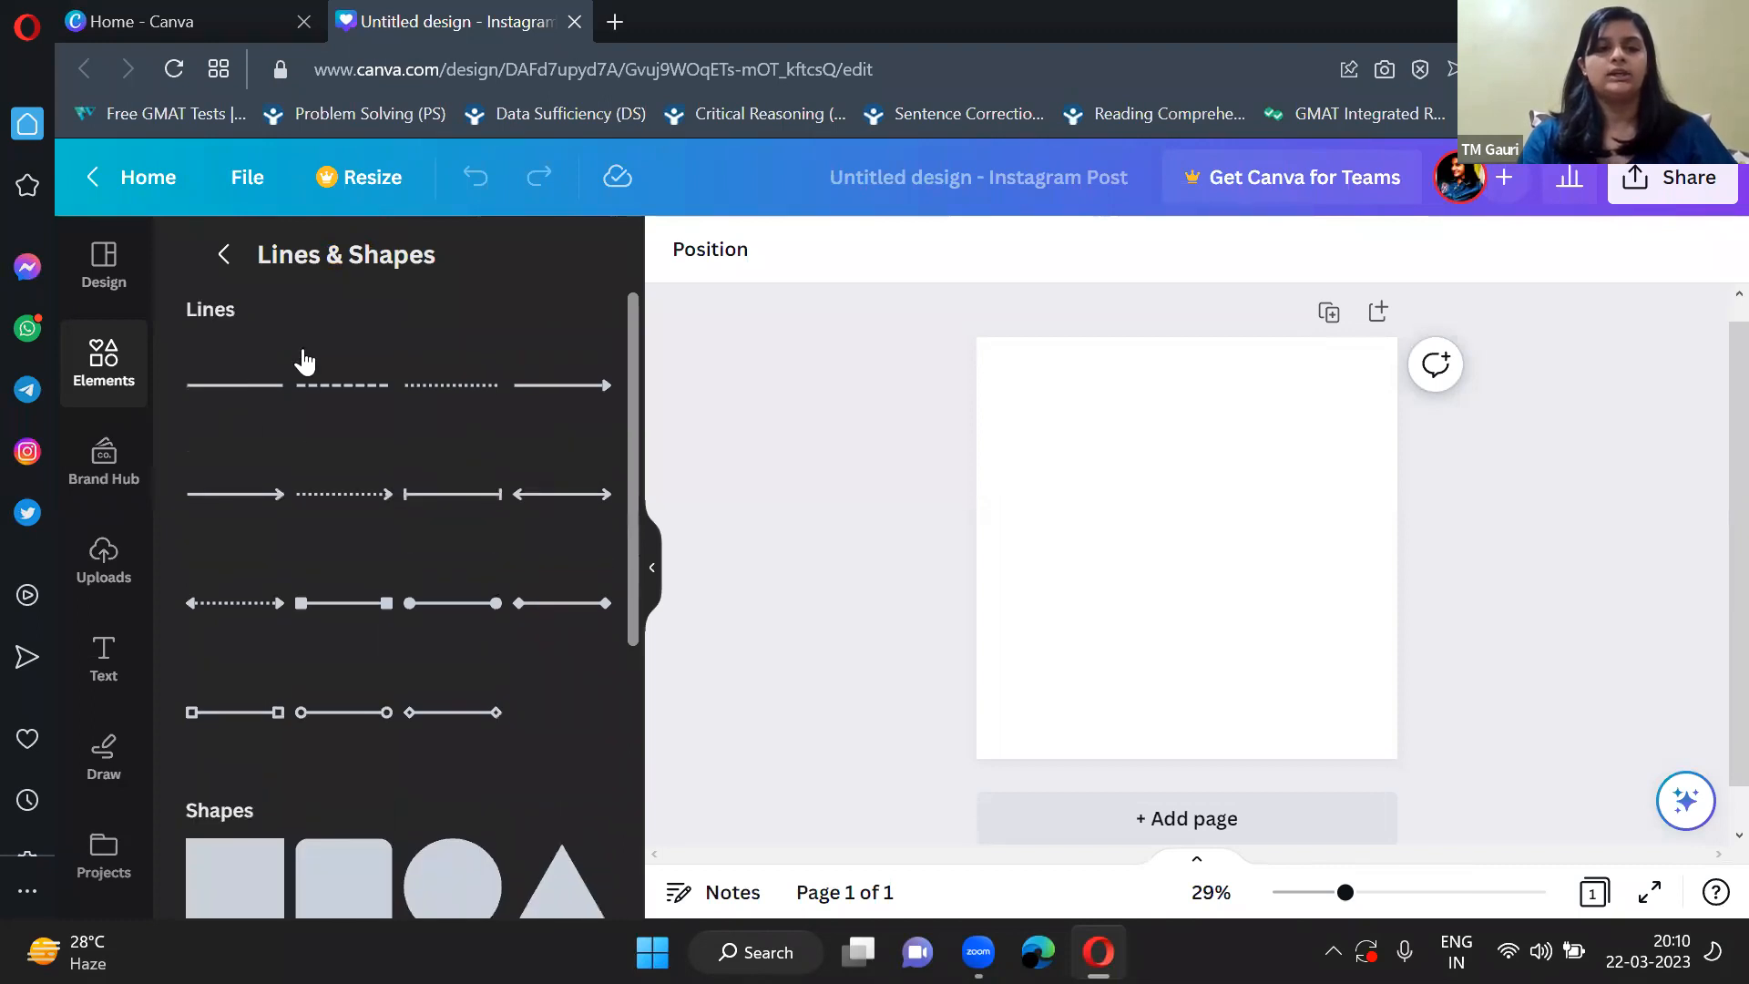
scroll(429, 547, down, 5)
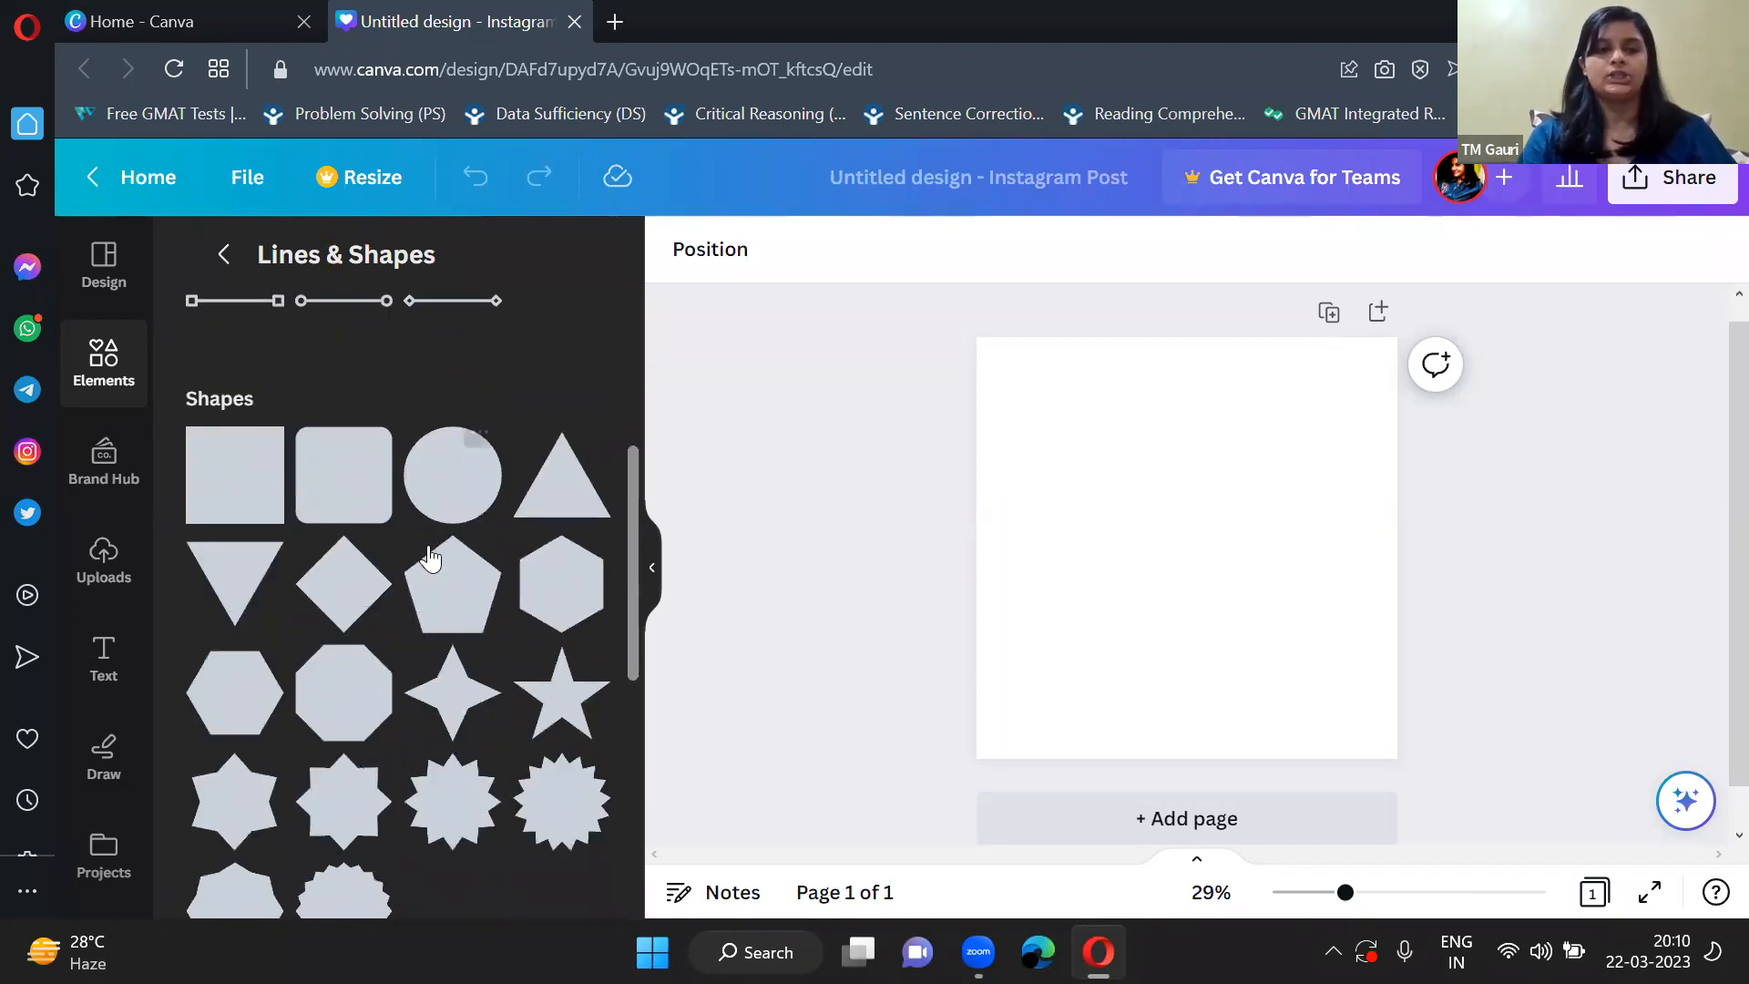
scroll(432, 720, up, 2)
scroll(455, 756, down, 4)
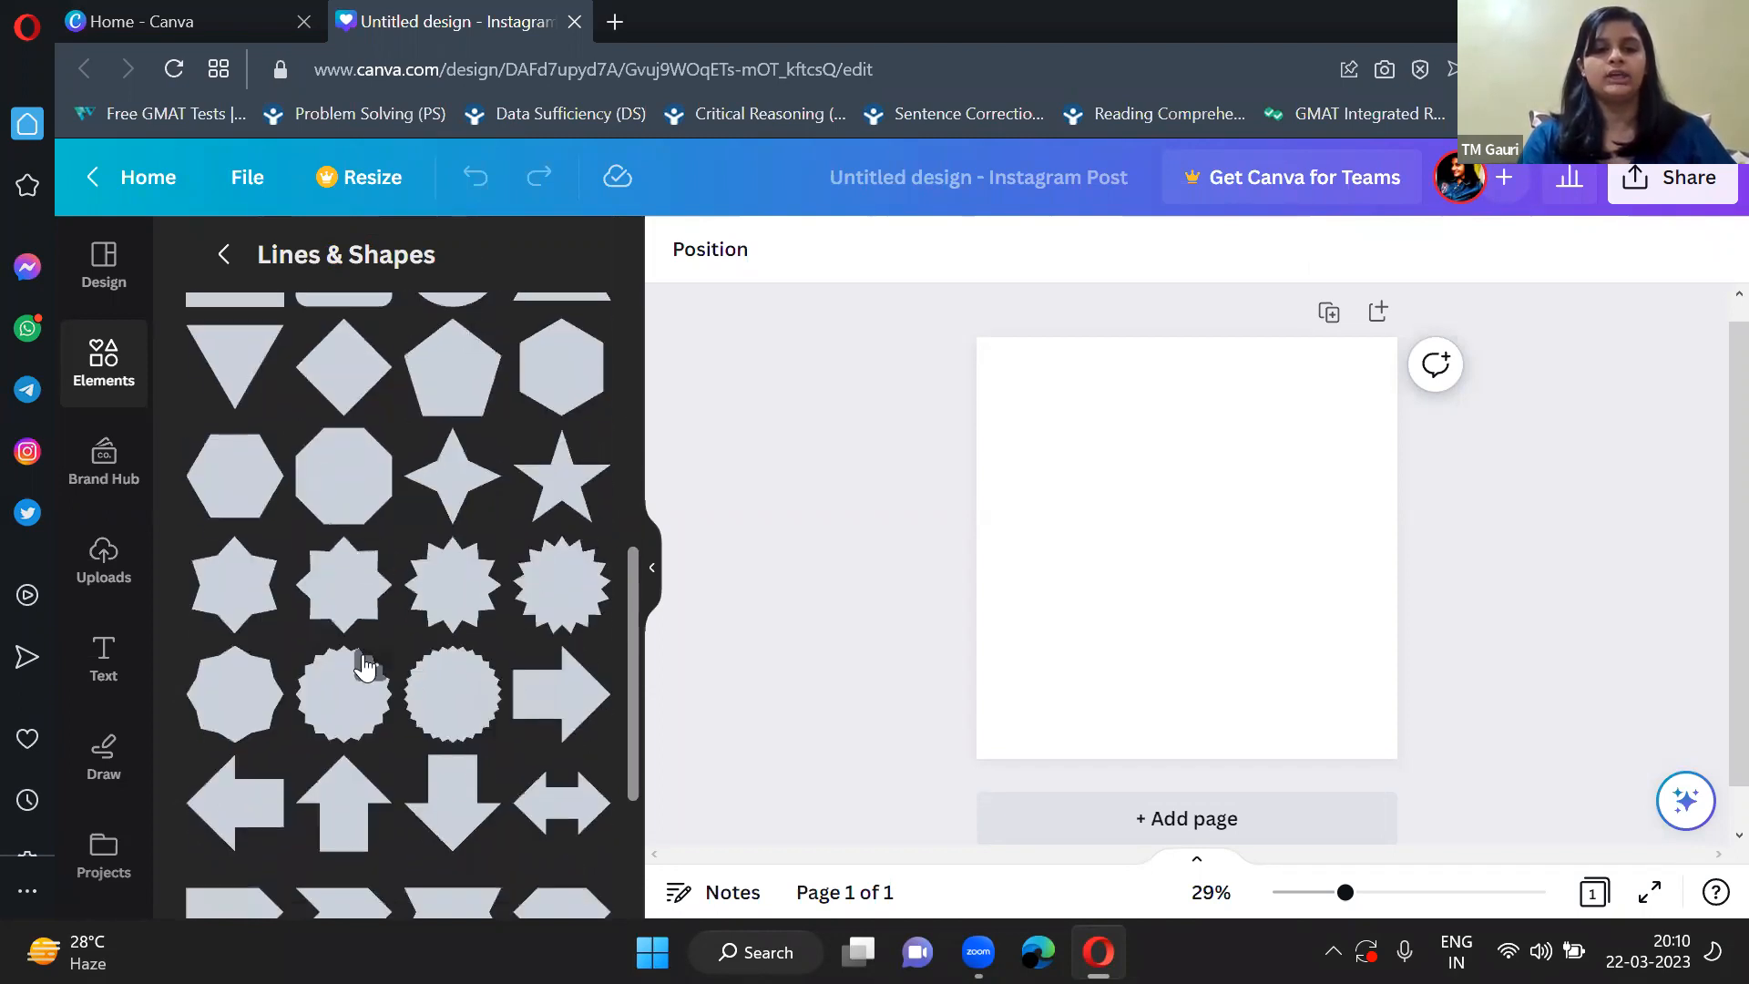
scroll(363, 663, down, 3)
scroll(383, 711, down, 4)
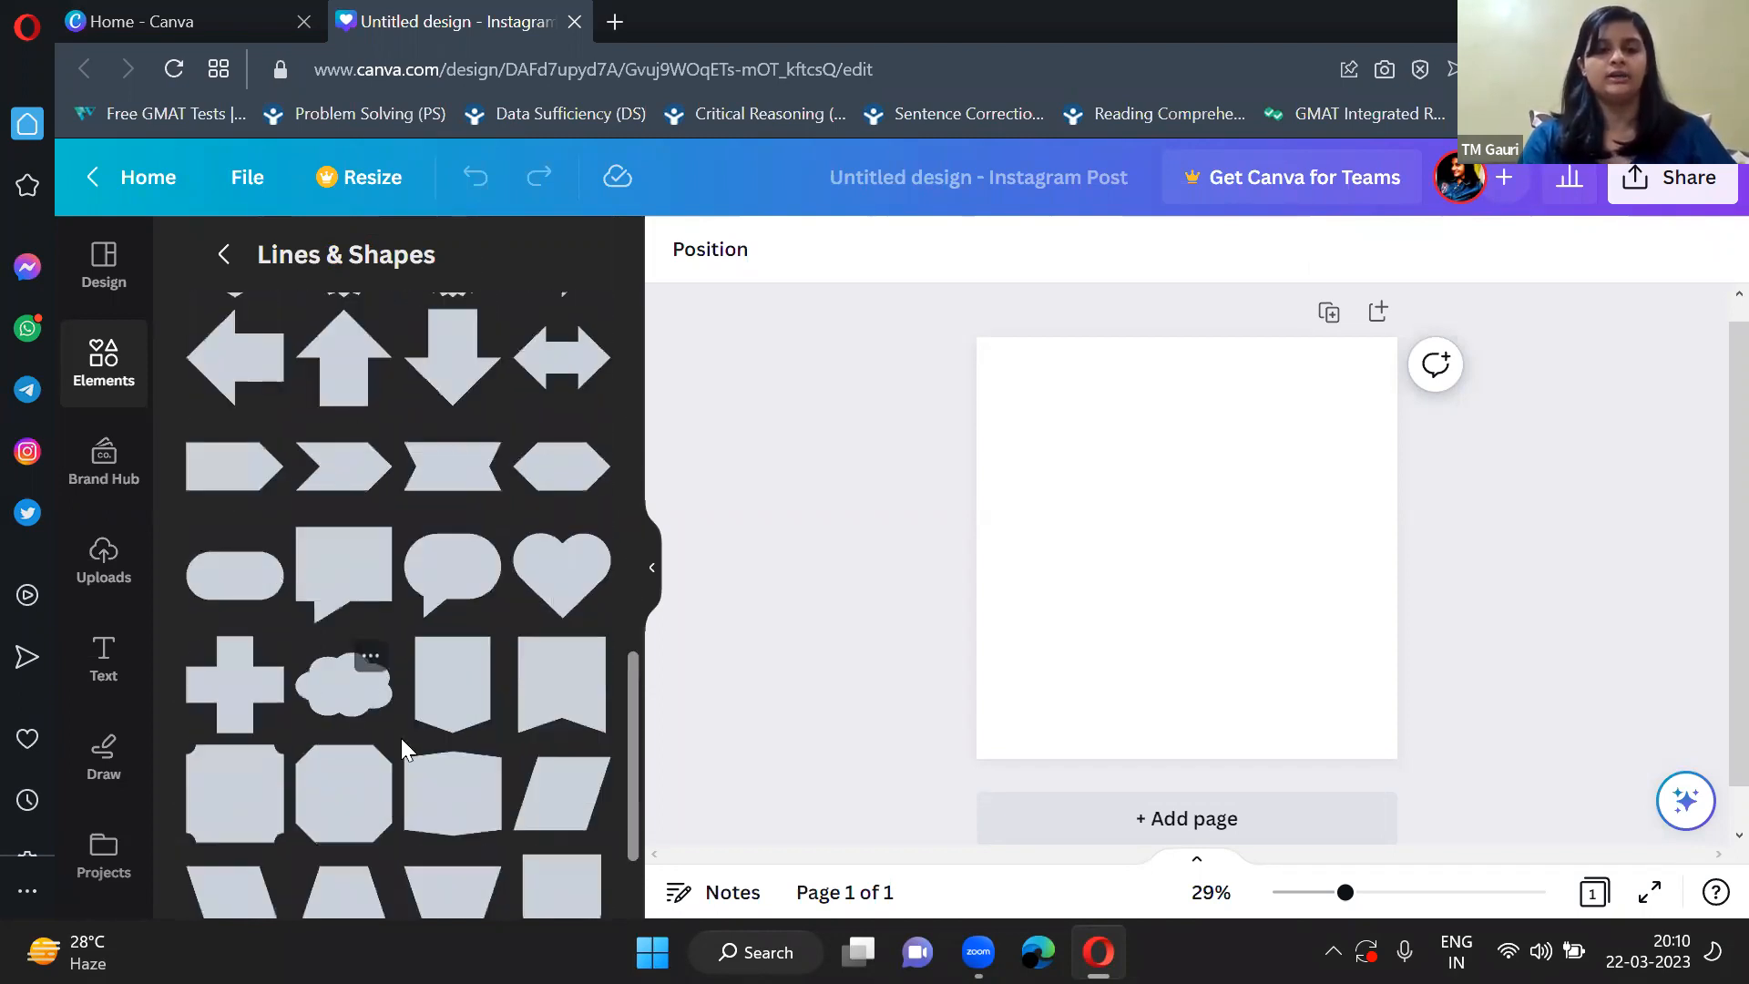
scroll(401, 735, up, 10)
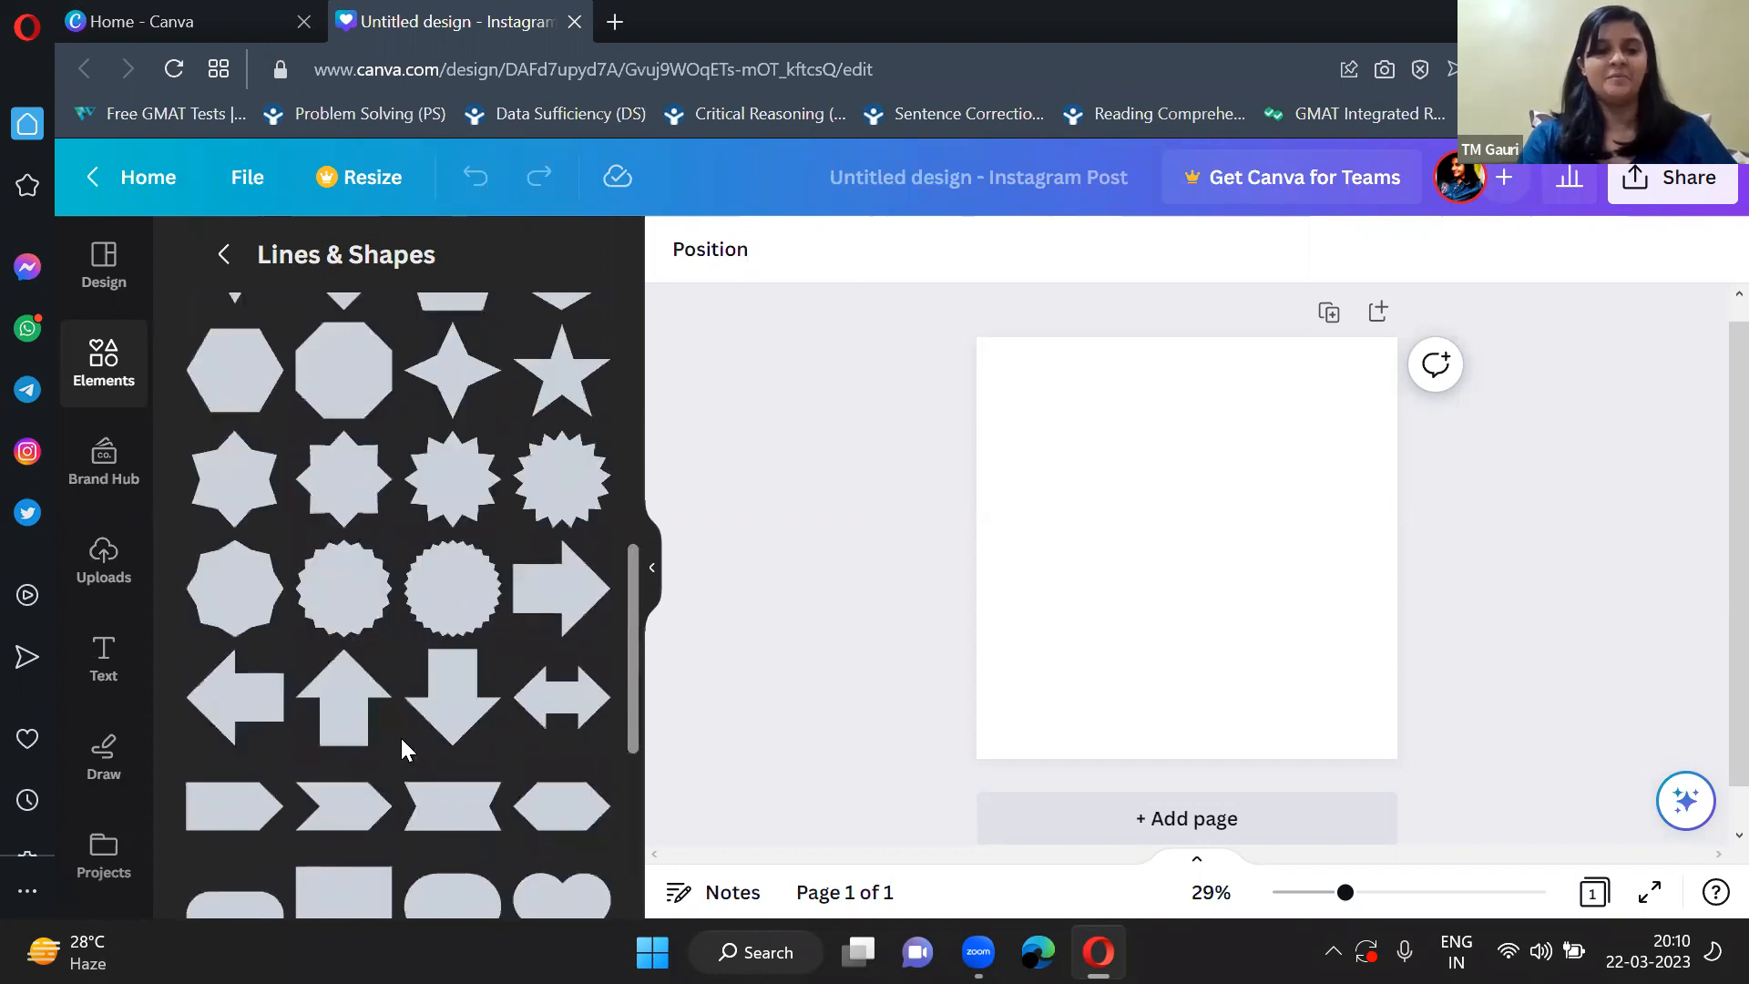
scroll(401, 735, up, 4)
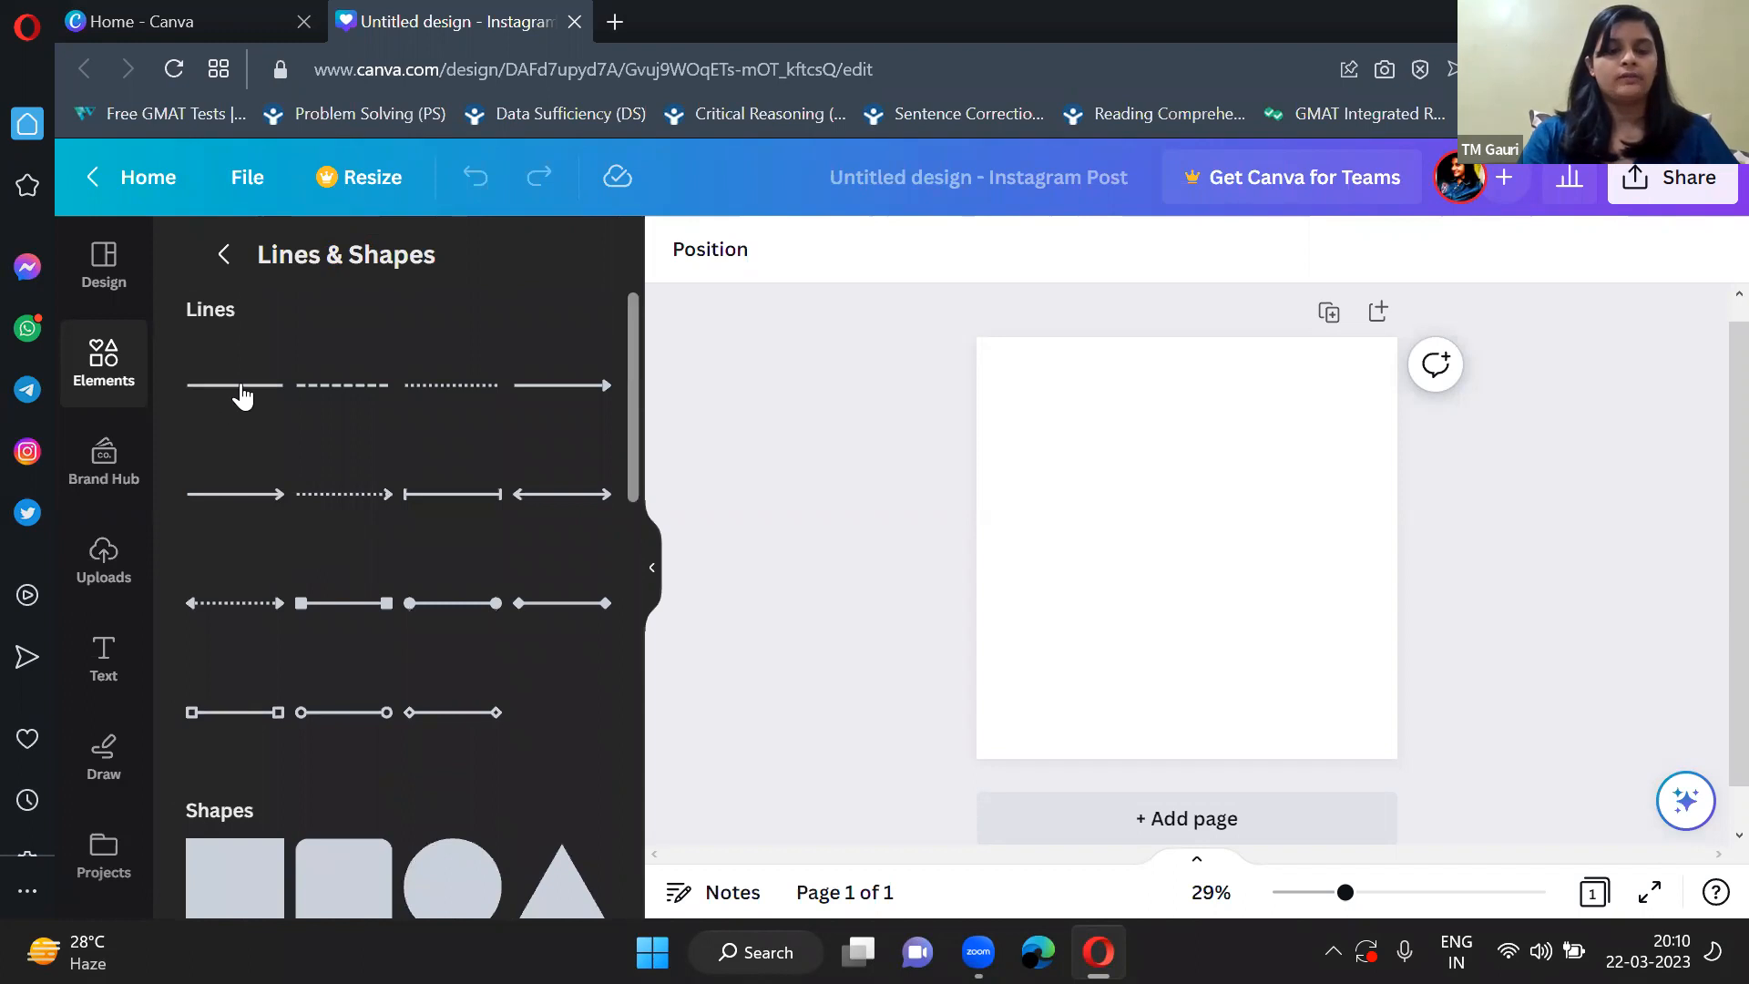
Add the dotted line with arrowheads at both ends to the page and deselect it.
click(277, 605)
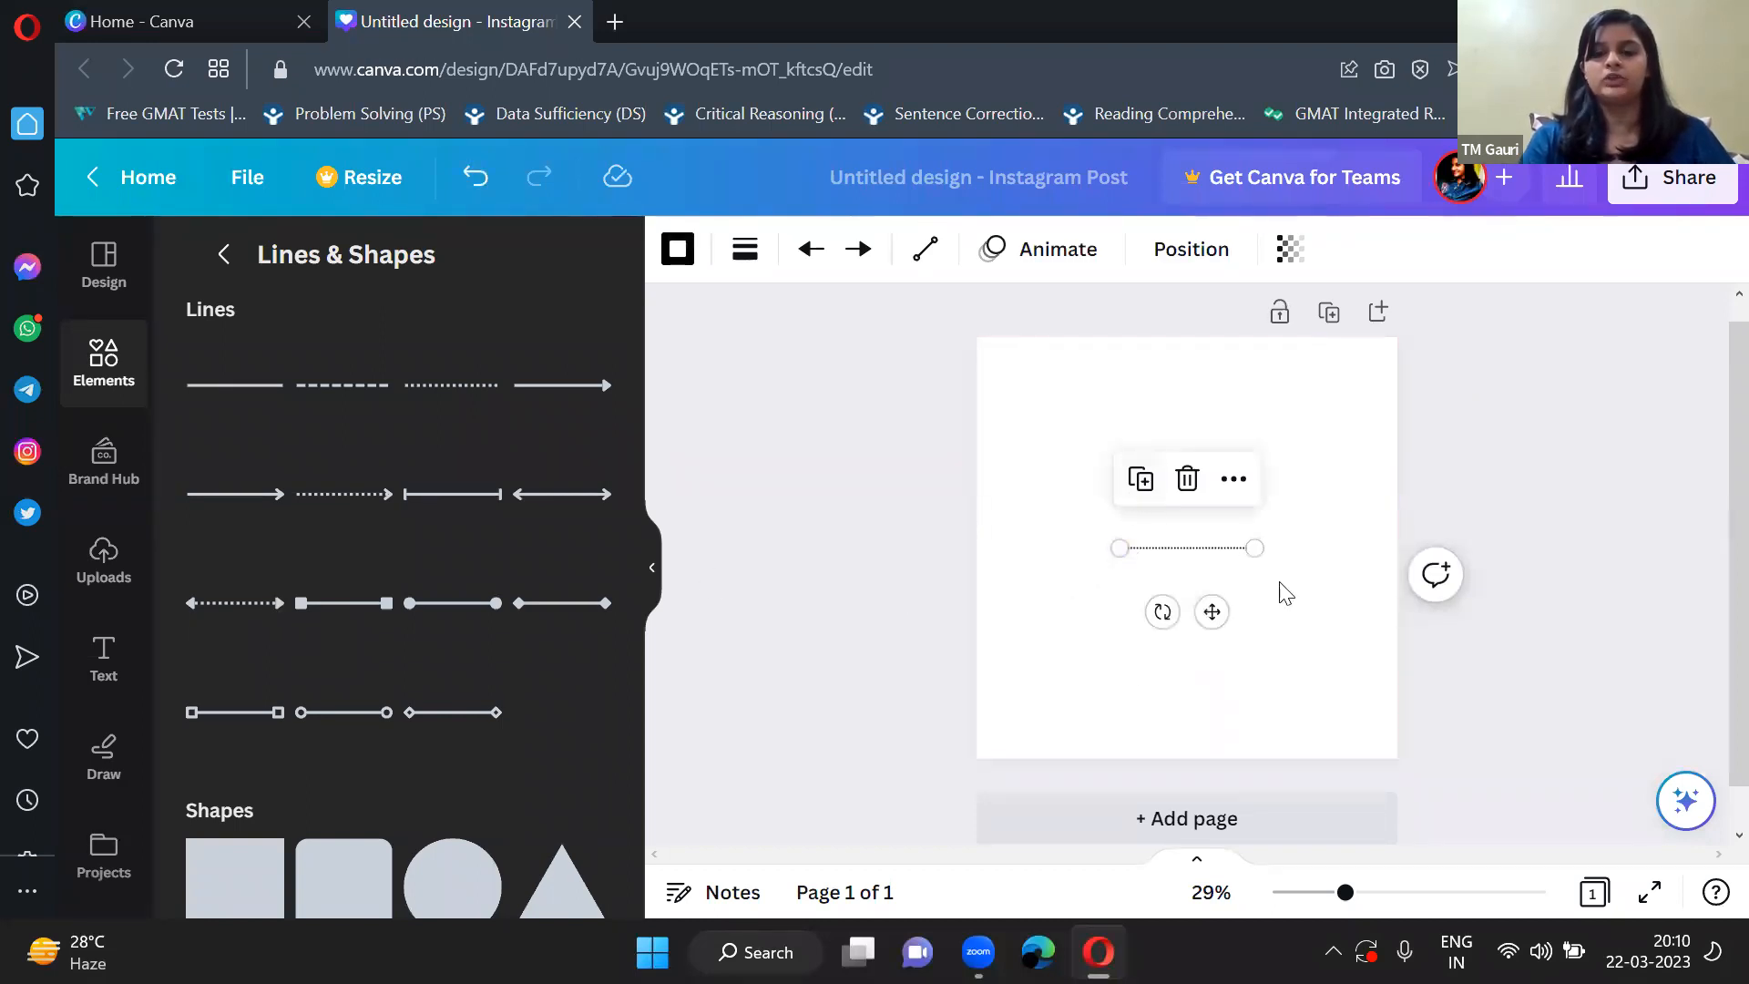
click(1255, 591)
scroll(1257, 598, up, 3)
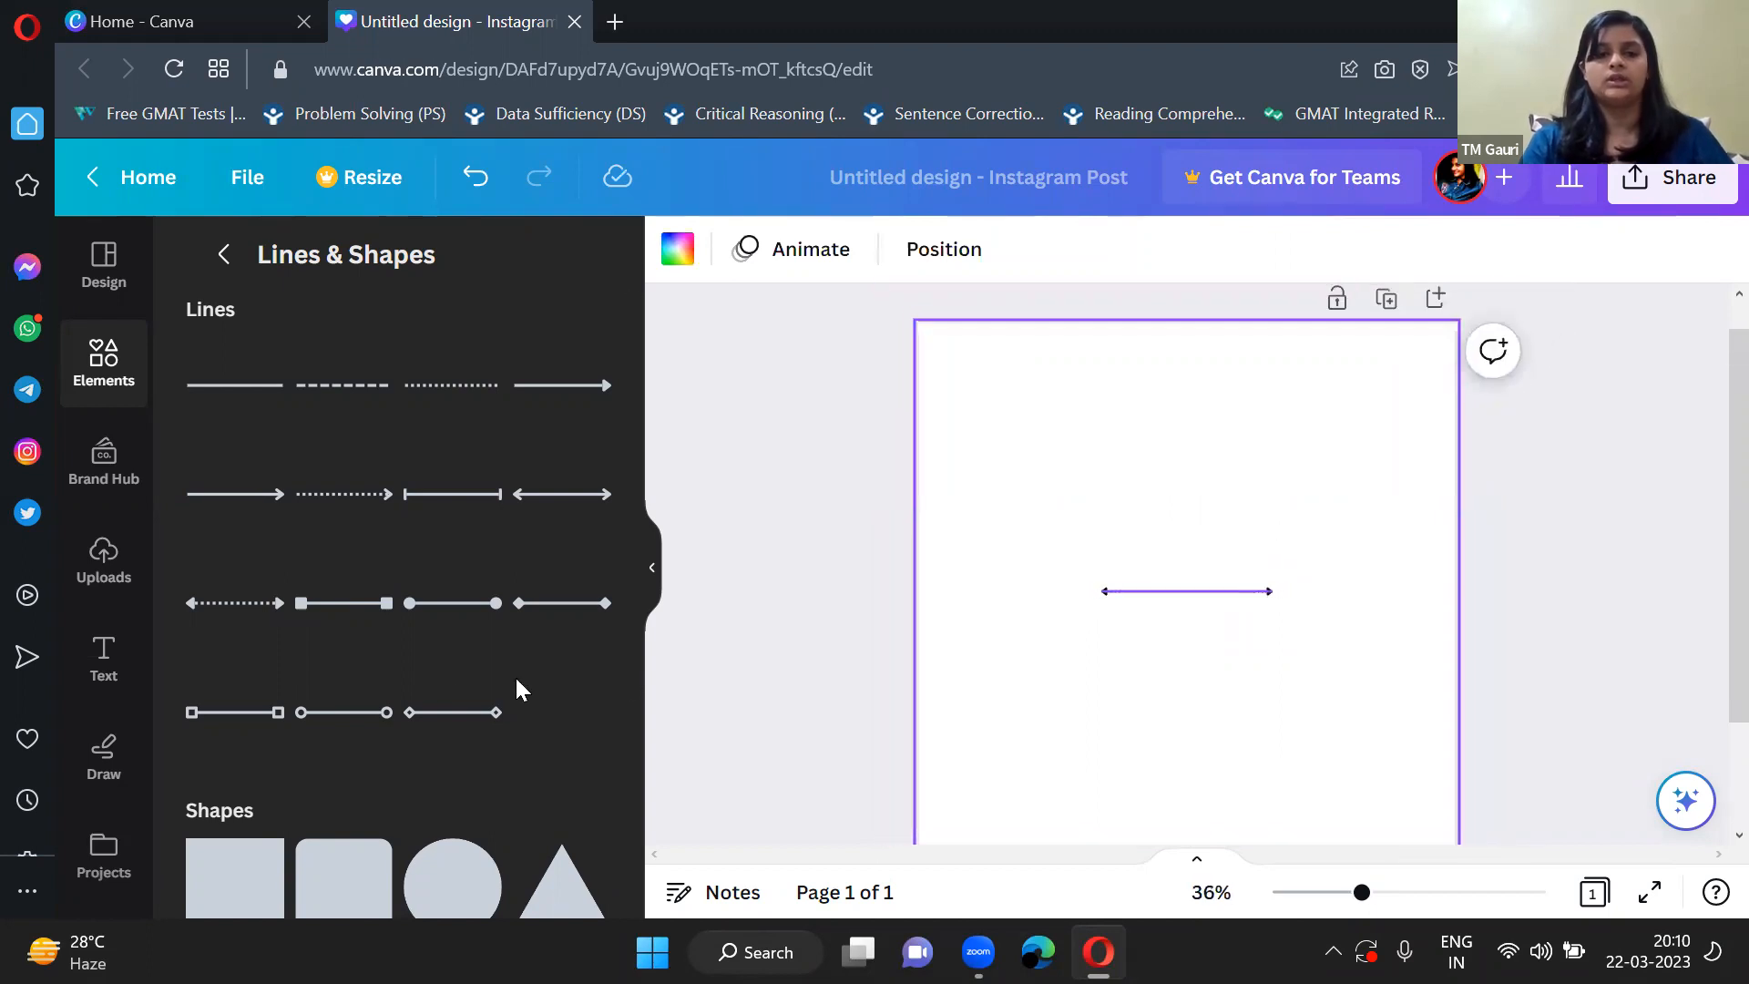
Add a square, a six-pointed star, a heart and a cloud shape to the page.
scroll(438, 693, down, 3)
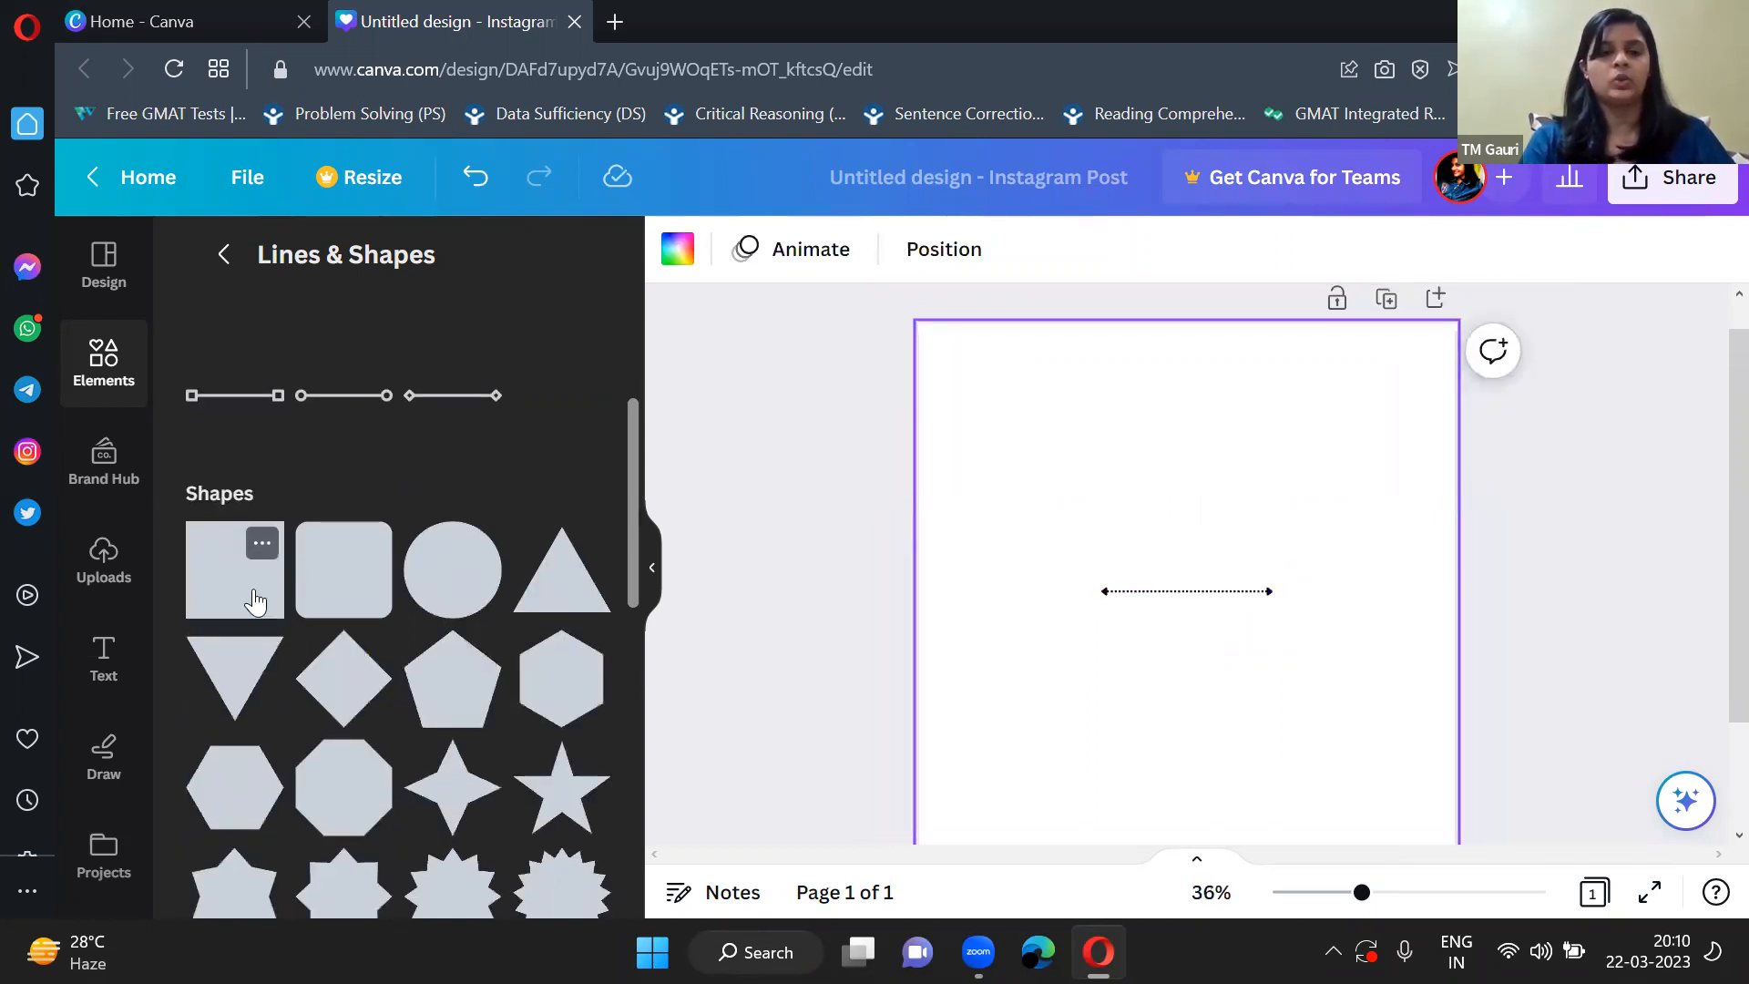
scroll(412, 690, down, 3)
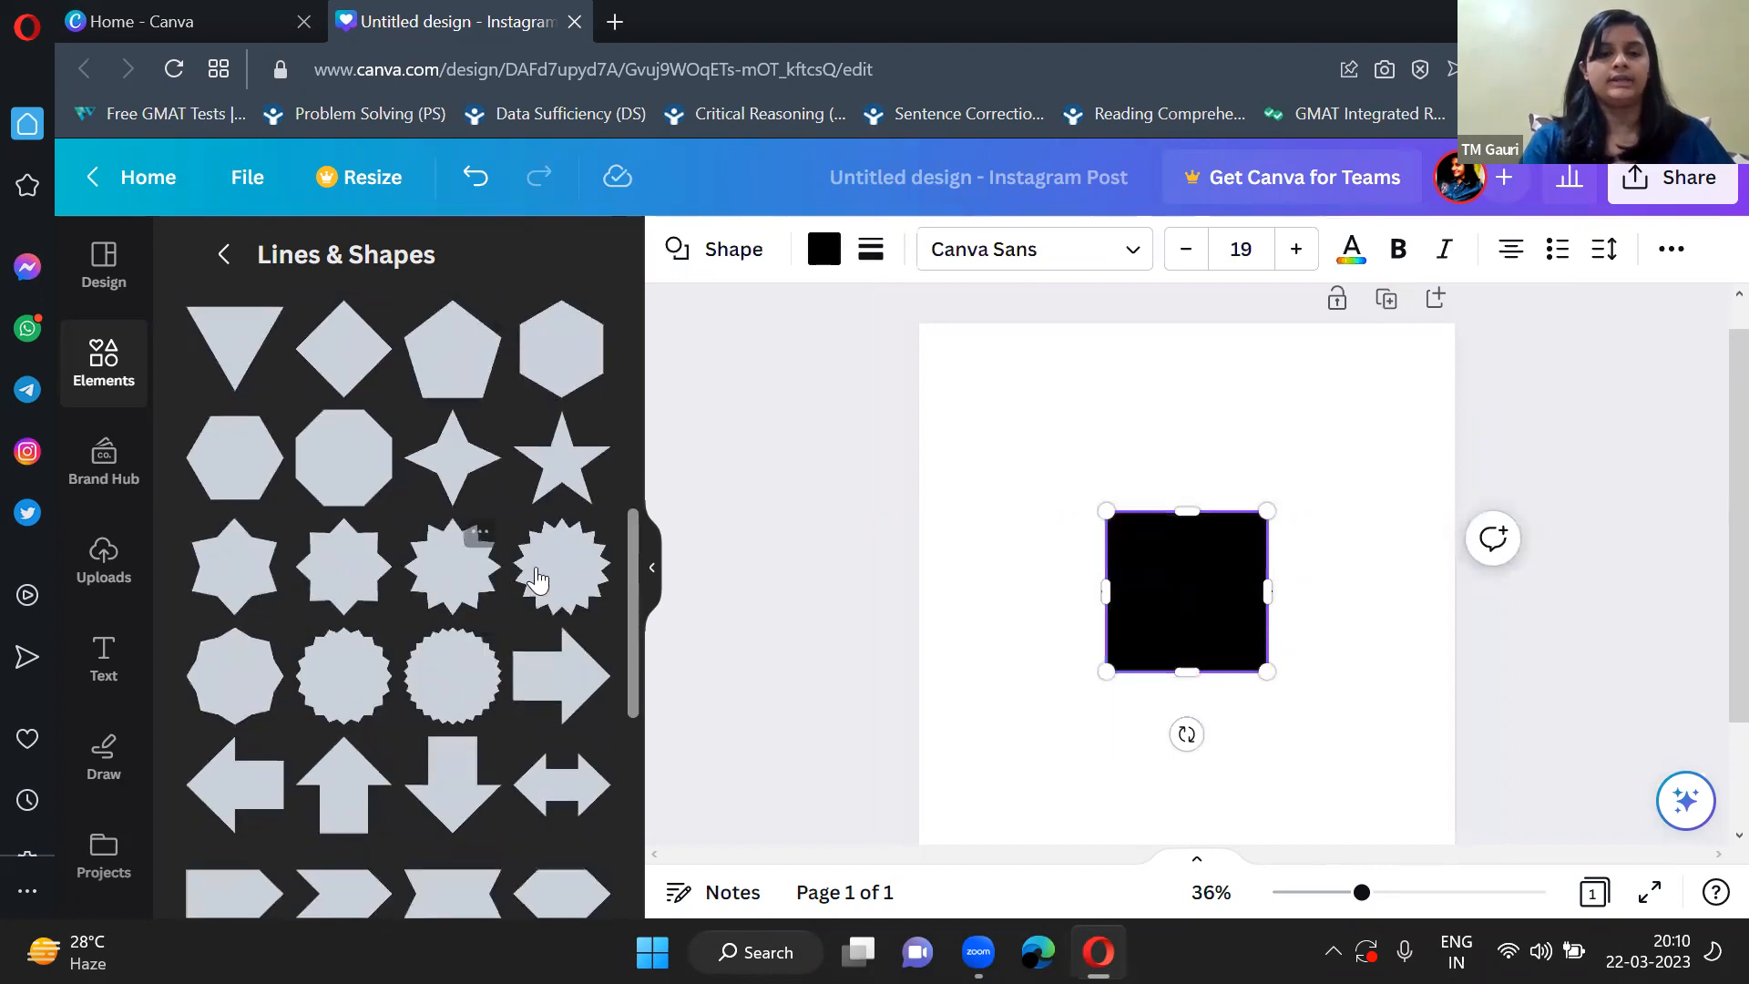
click(253, 564)
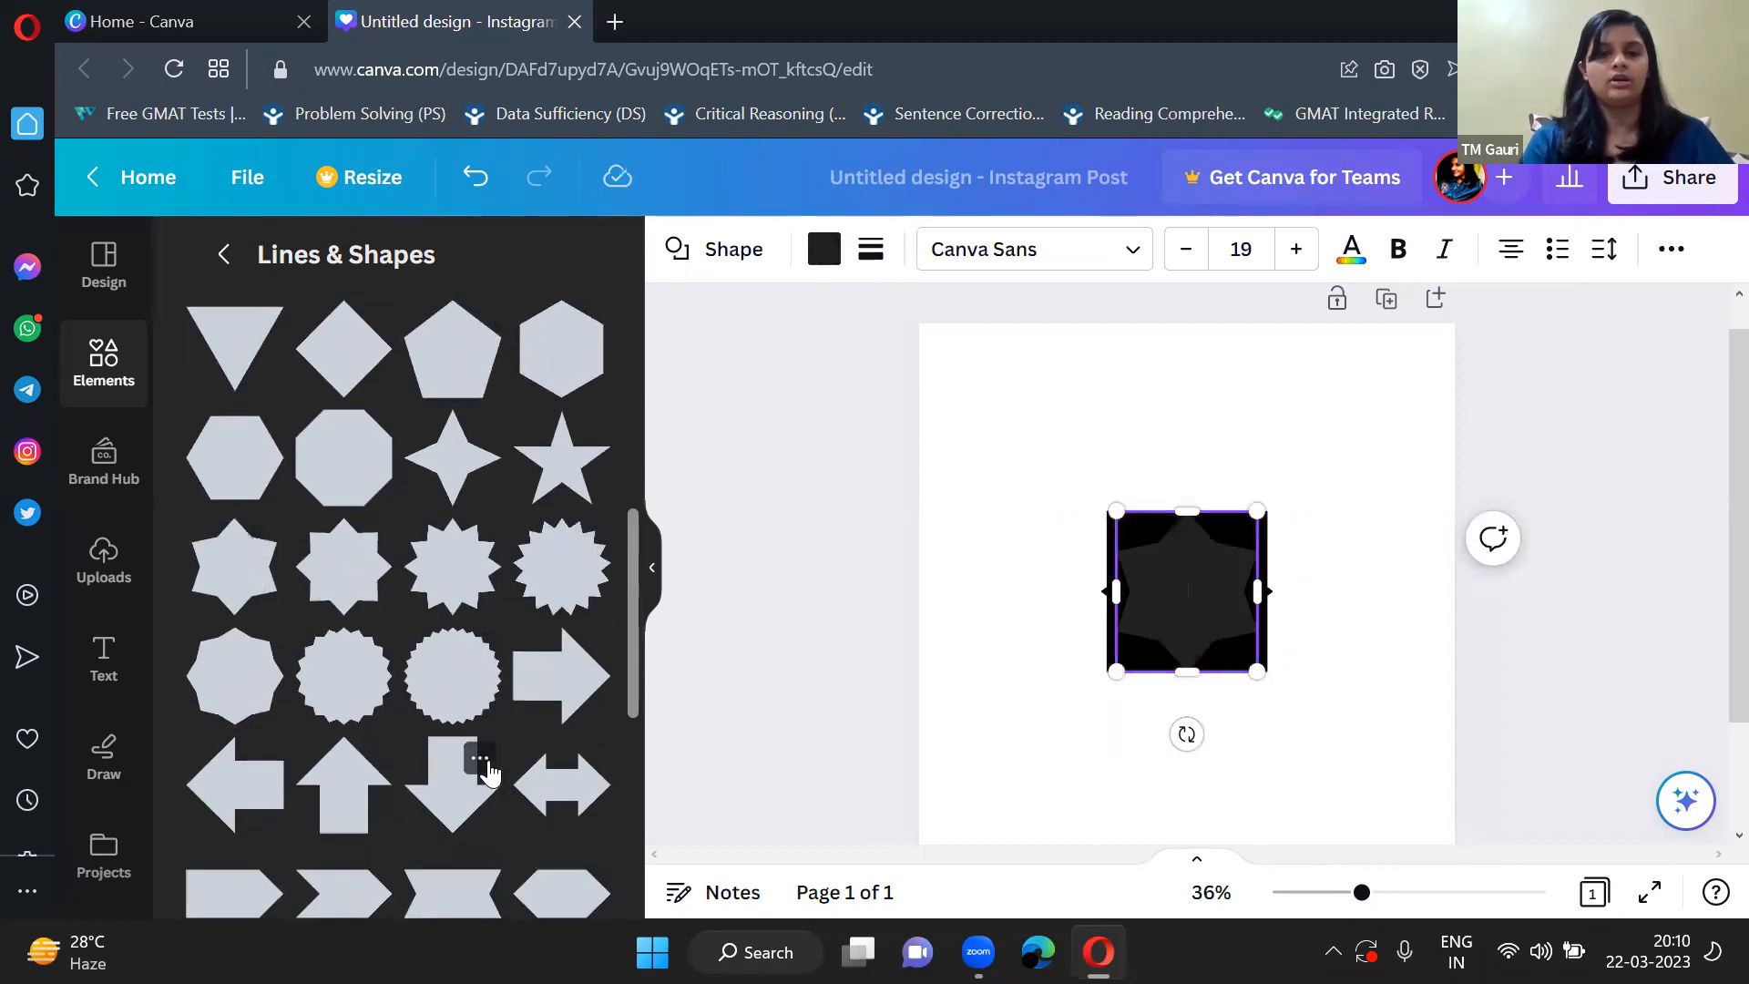
scroll(483, 770, down, 3)
click(566, 749)
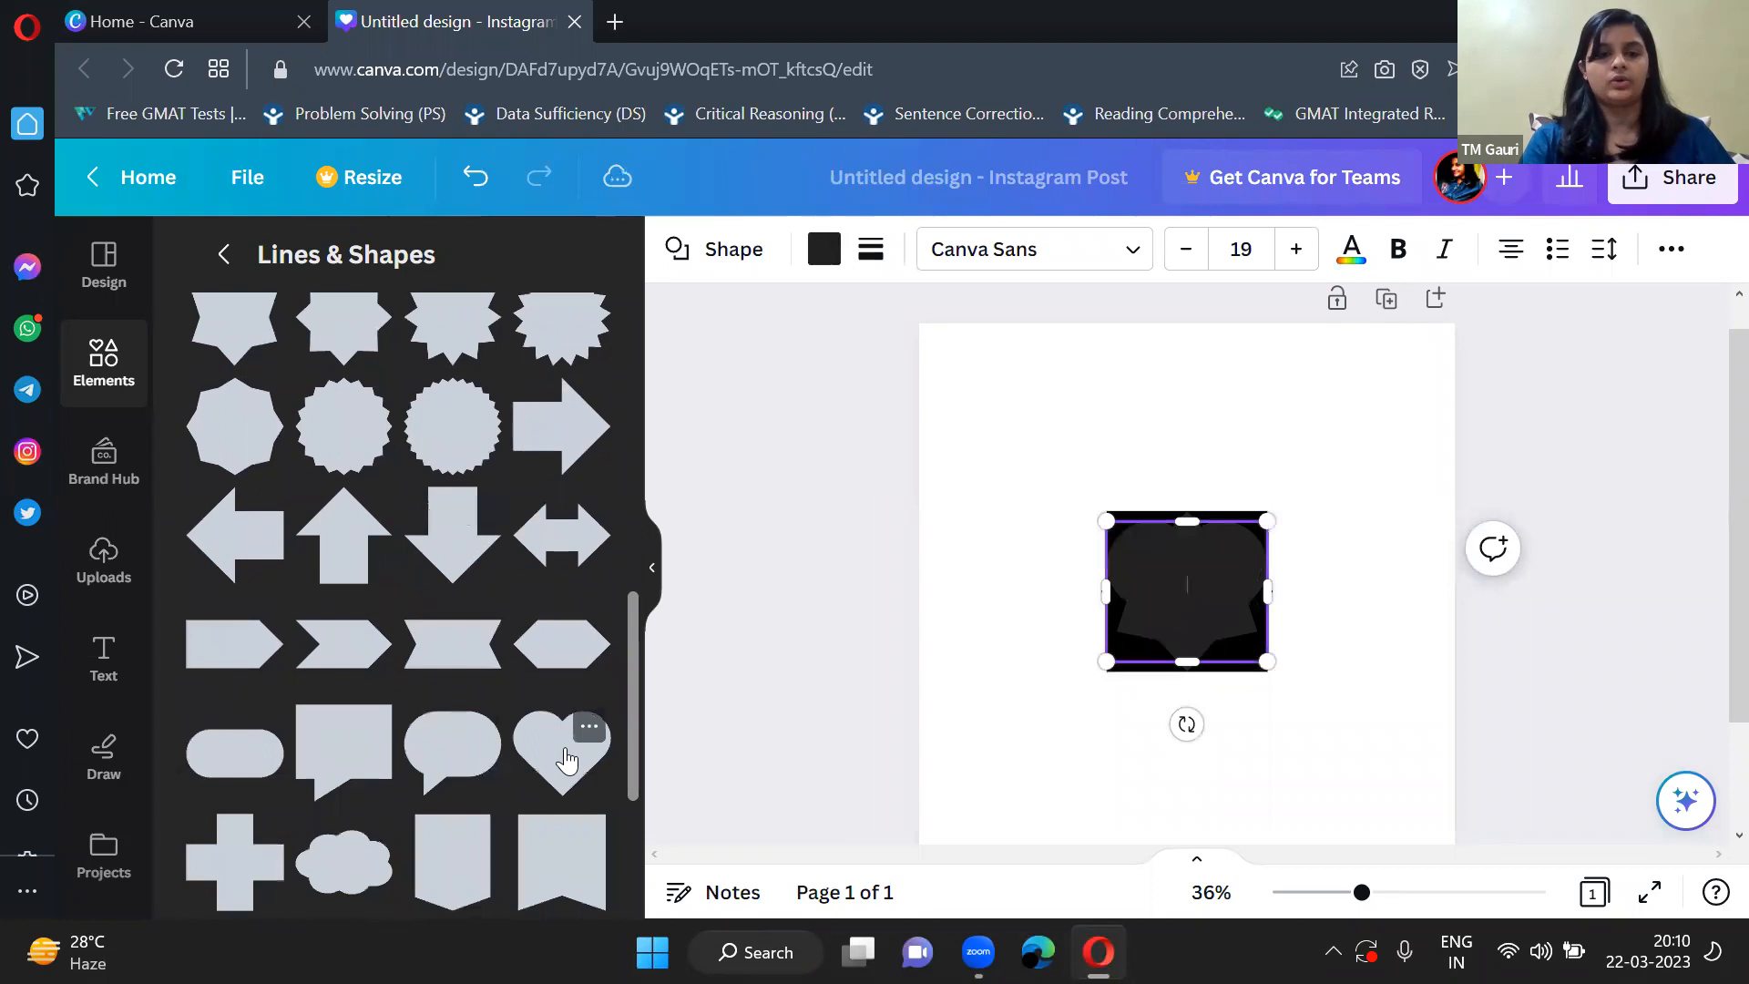
scroll(458, 788, down, 2)
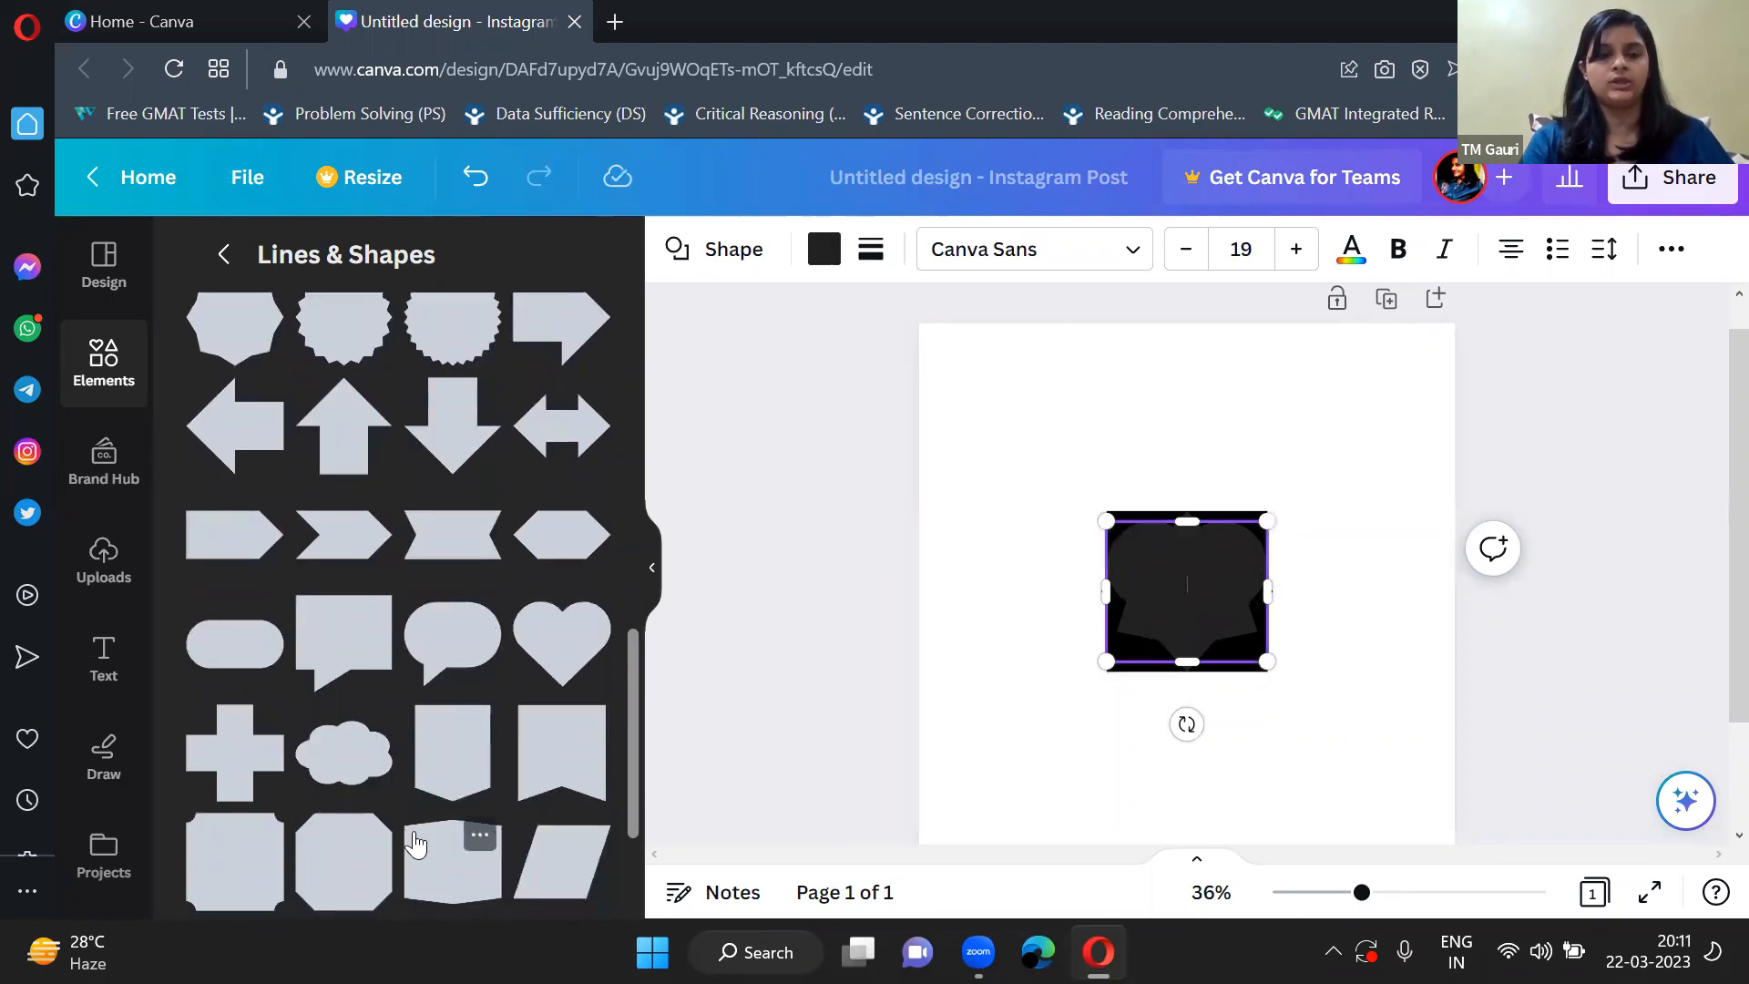
scroll(375, 747, down, 2)
click(341, 651)
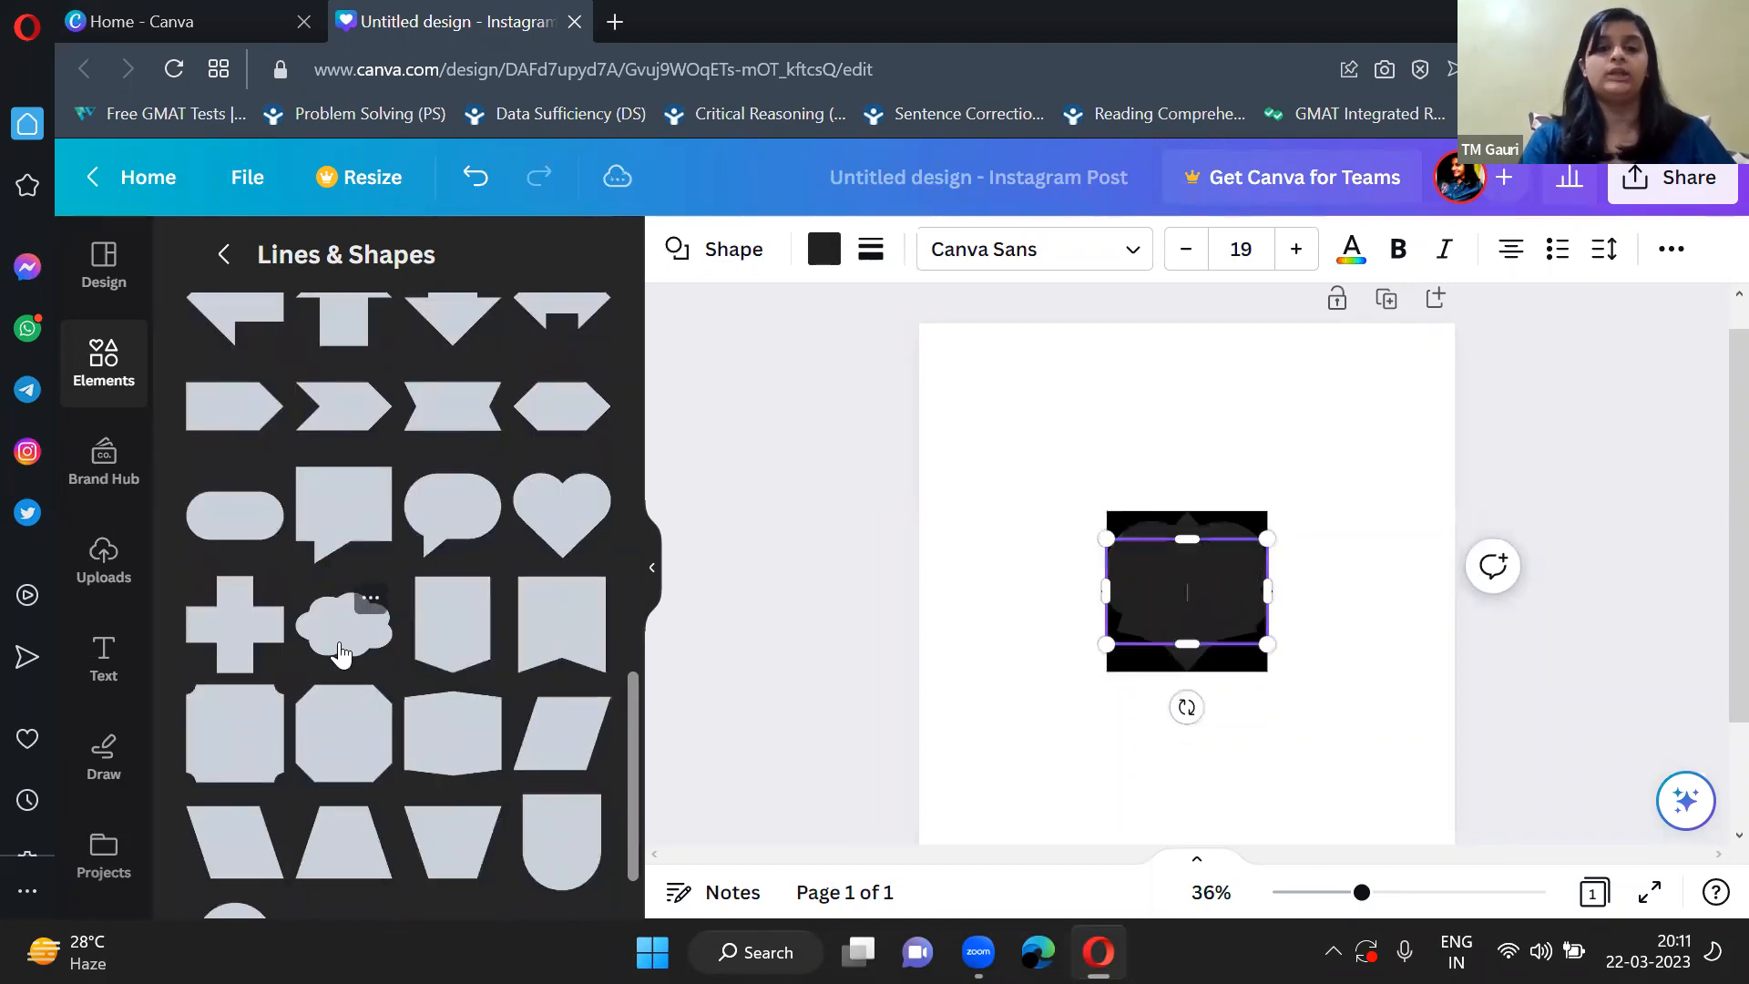
Spread the stacked shapes towards the page's corners: cloud upper left, heart upper right, star lower right and square lower left.
click(654, 572)
click(1101, 574)
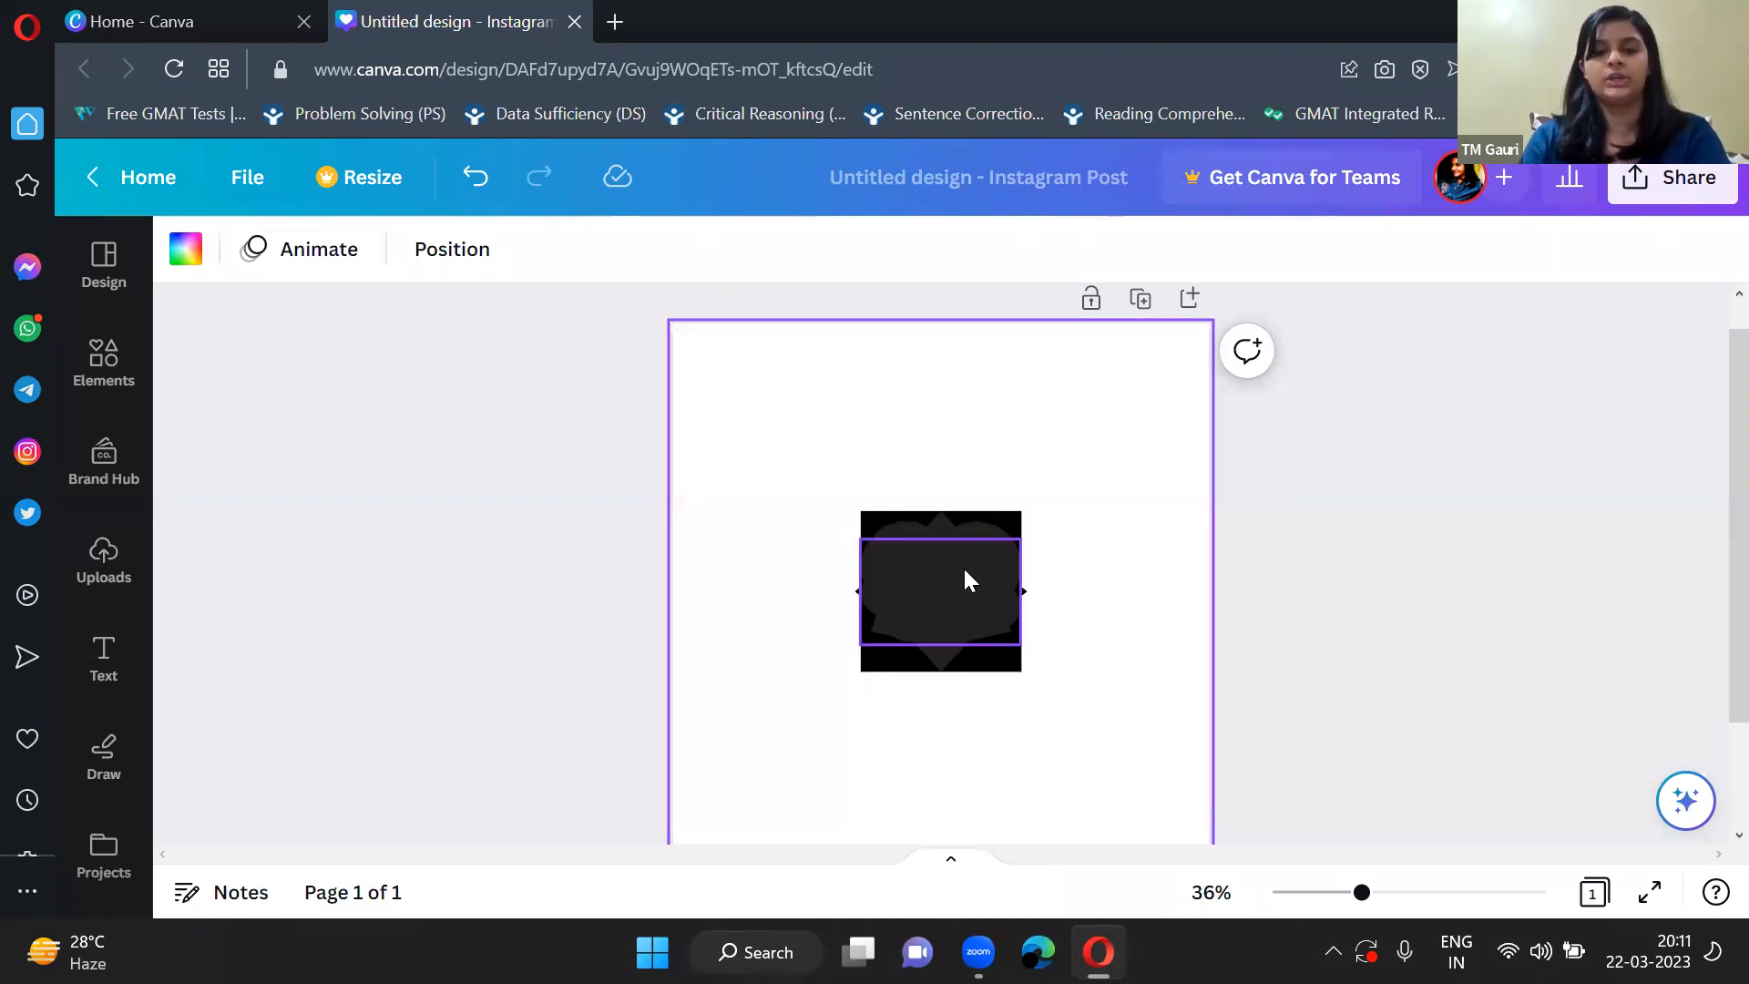
drag(964, 580, 805, 381)
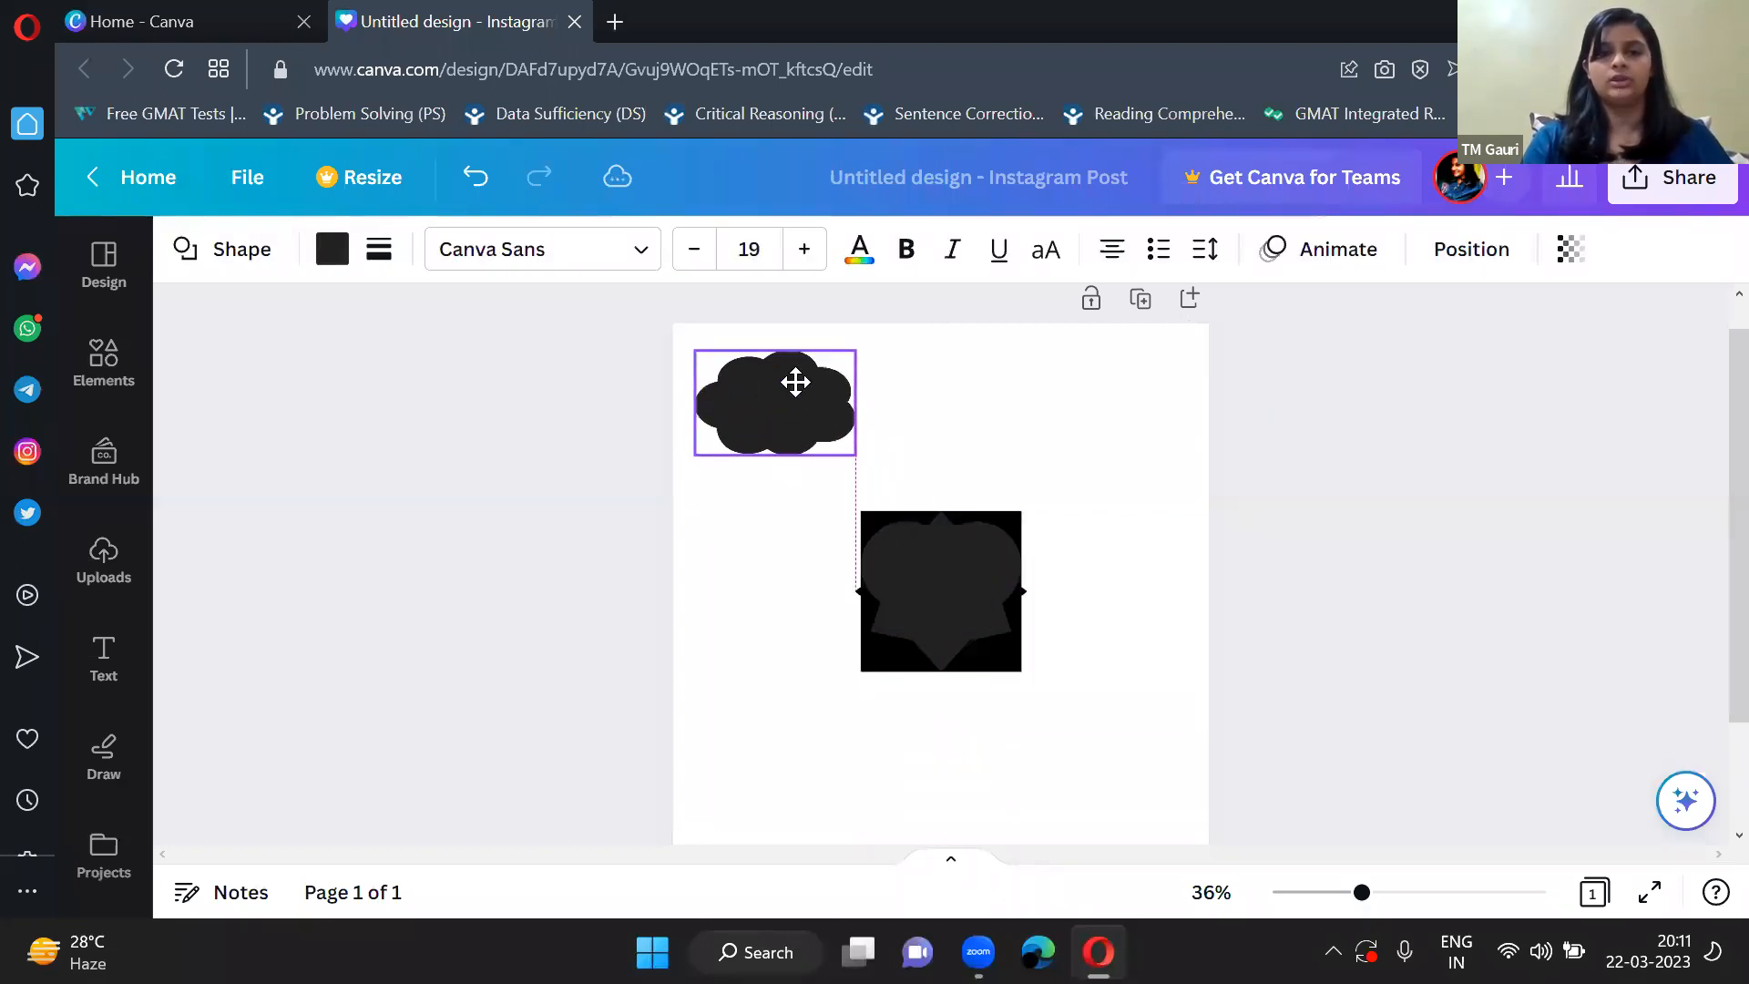
drag(957, 570, 1124, 397)
drag(919, 609, 1066, 769)
drag(921, 632, 816, 750)
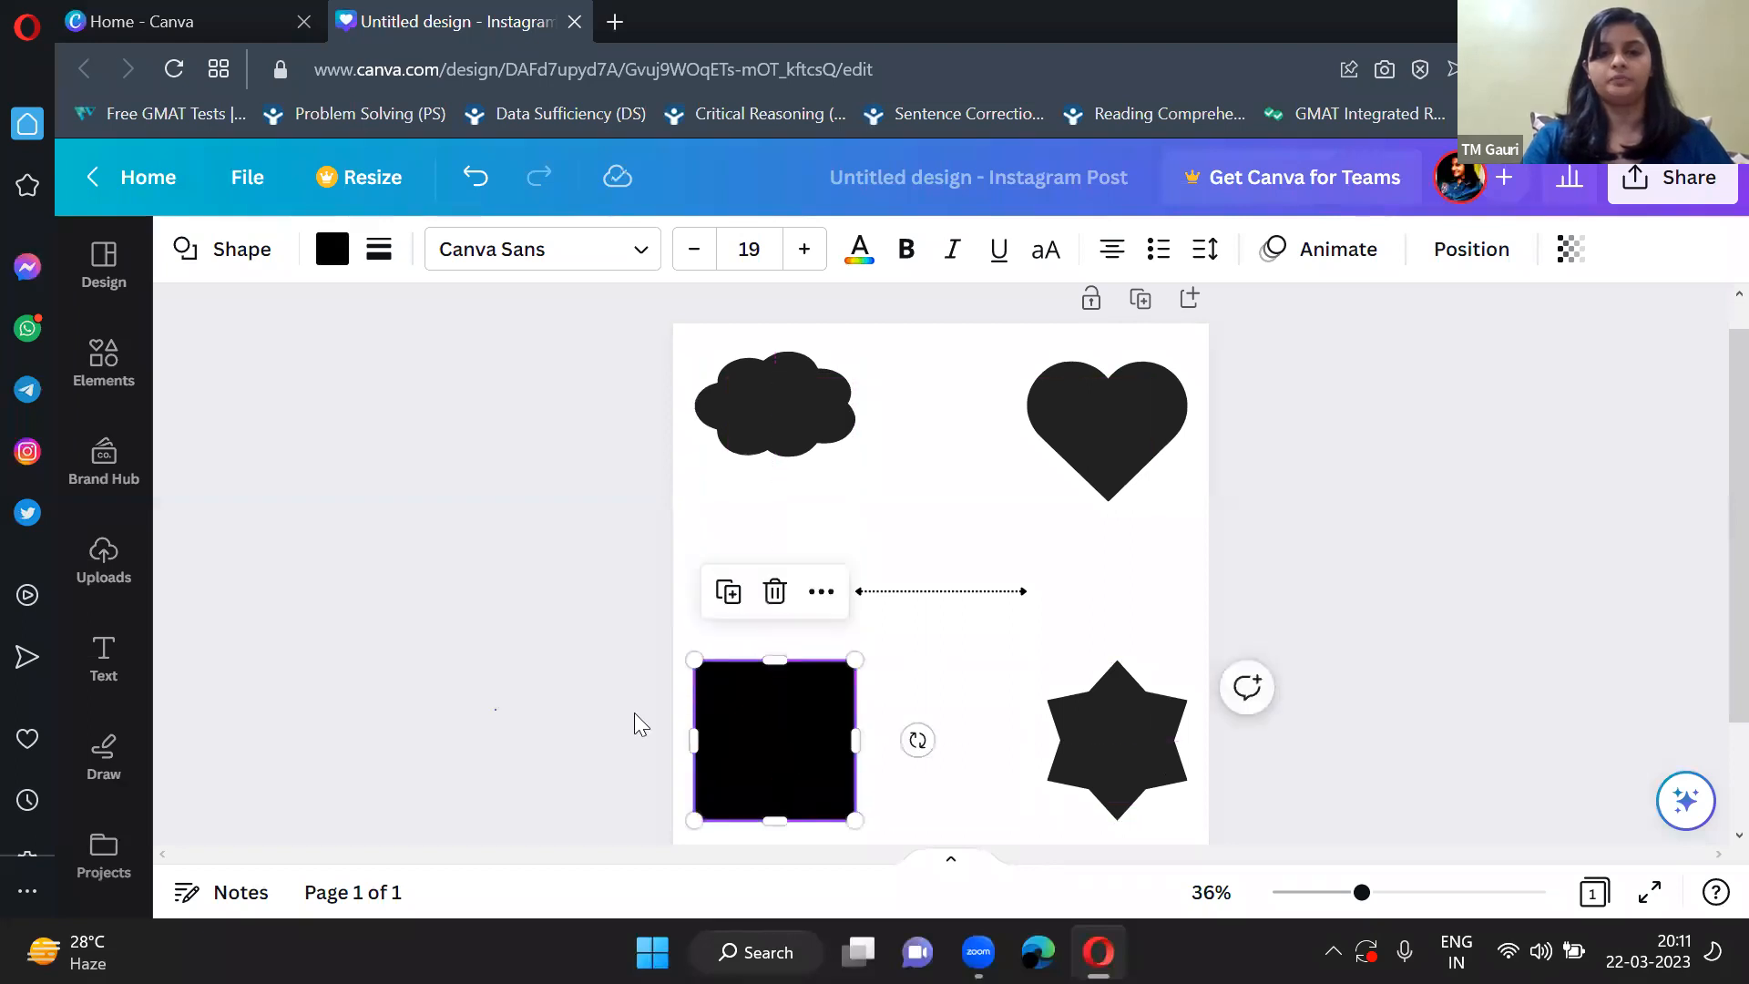
click(1139, 643)
click(1319, 654)
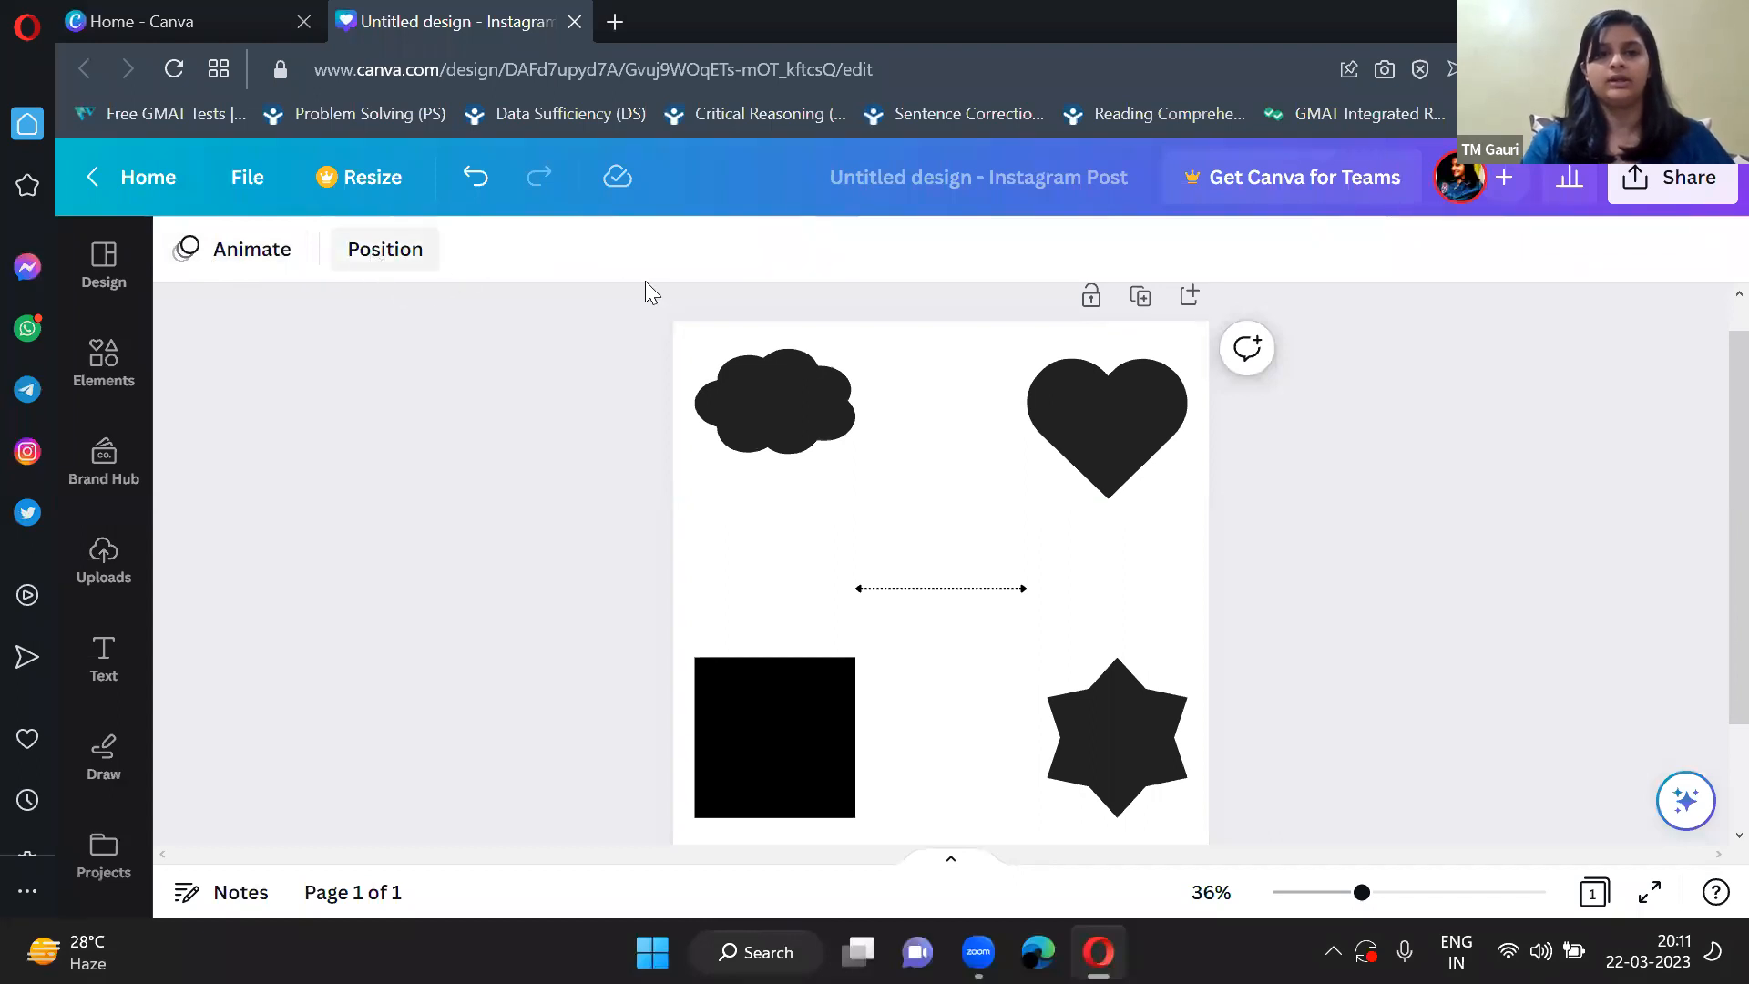
Shift the cloud and the heart slightly down and inward from the page's upper corners.
click(1100, 428)
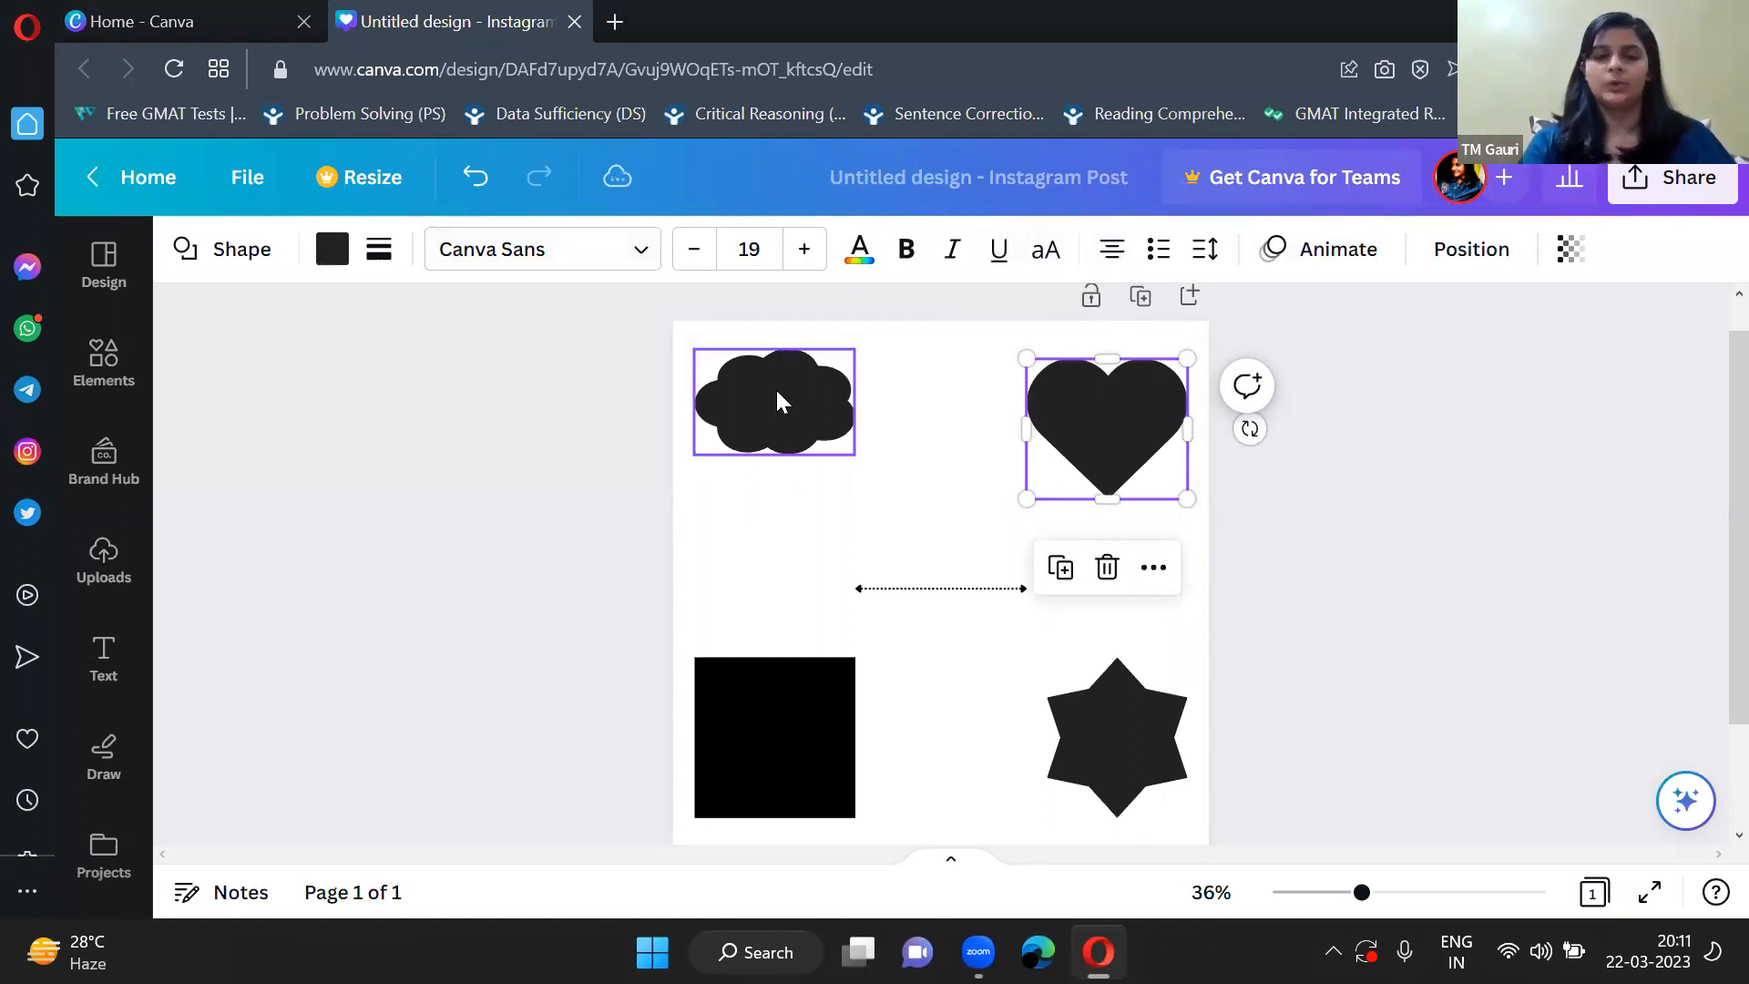
drag(775, 386, 786, 410)
click(1126, 405)
drag(1118, 401, 1097, 442)
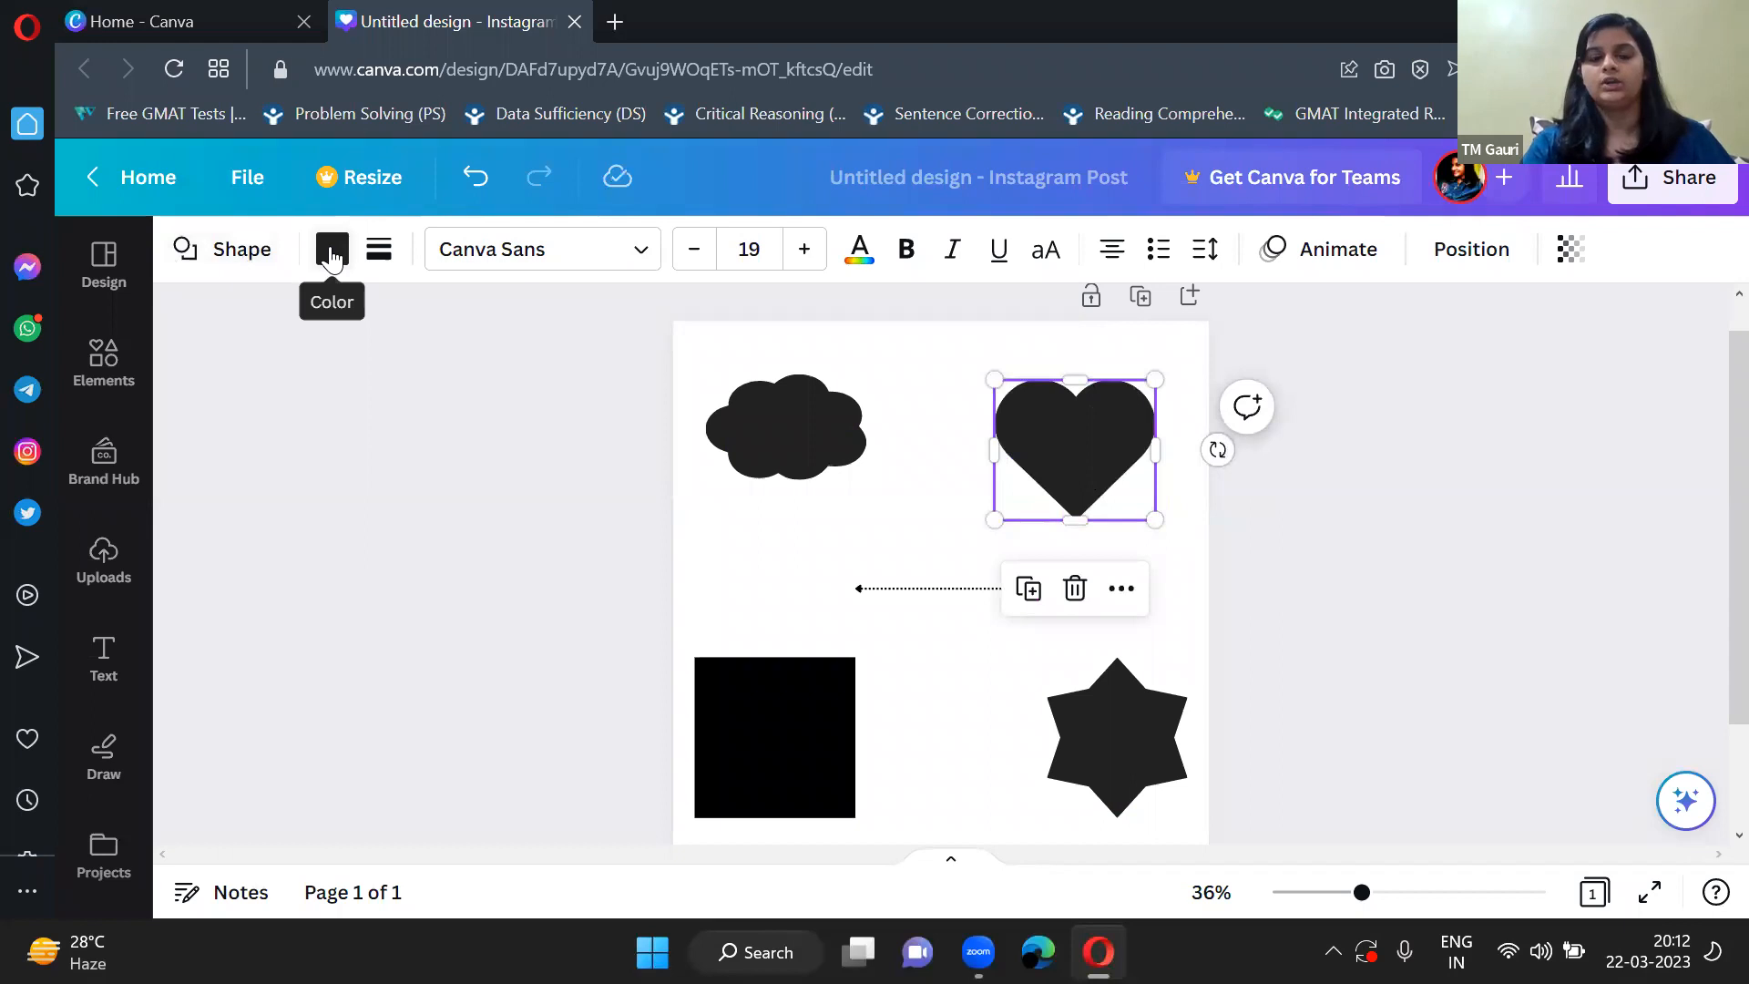
Fill the heart with the solid color Coral red #ff5757.
click(332, 255)
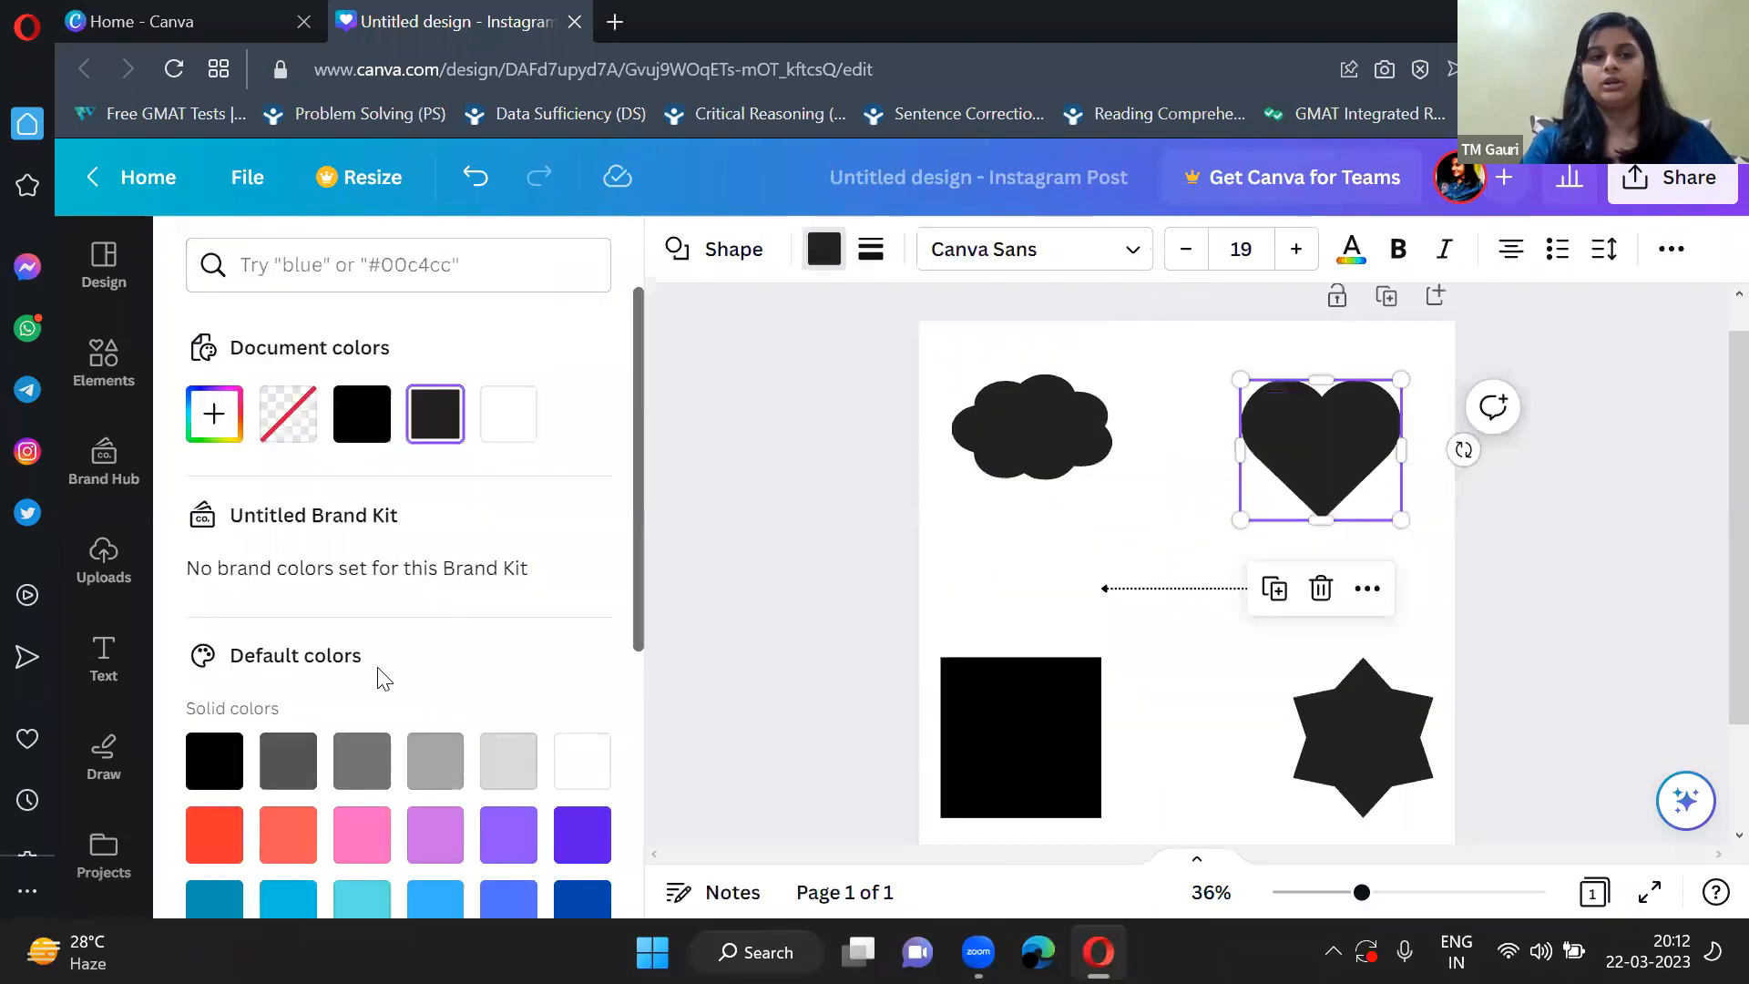
scroll(379, 697, down, 5)
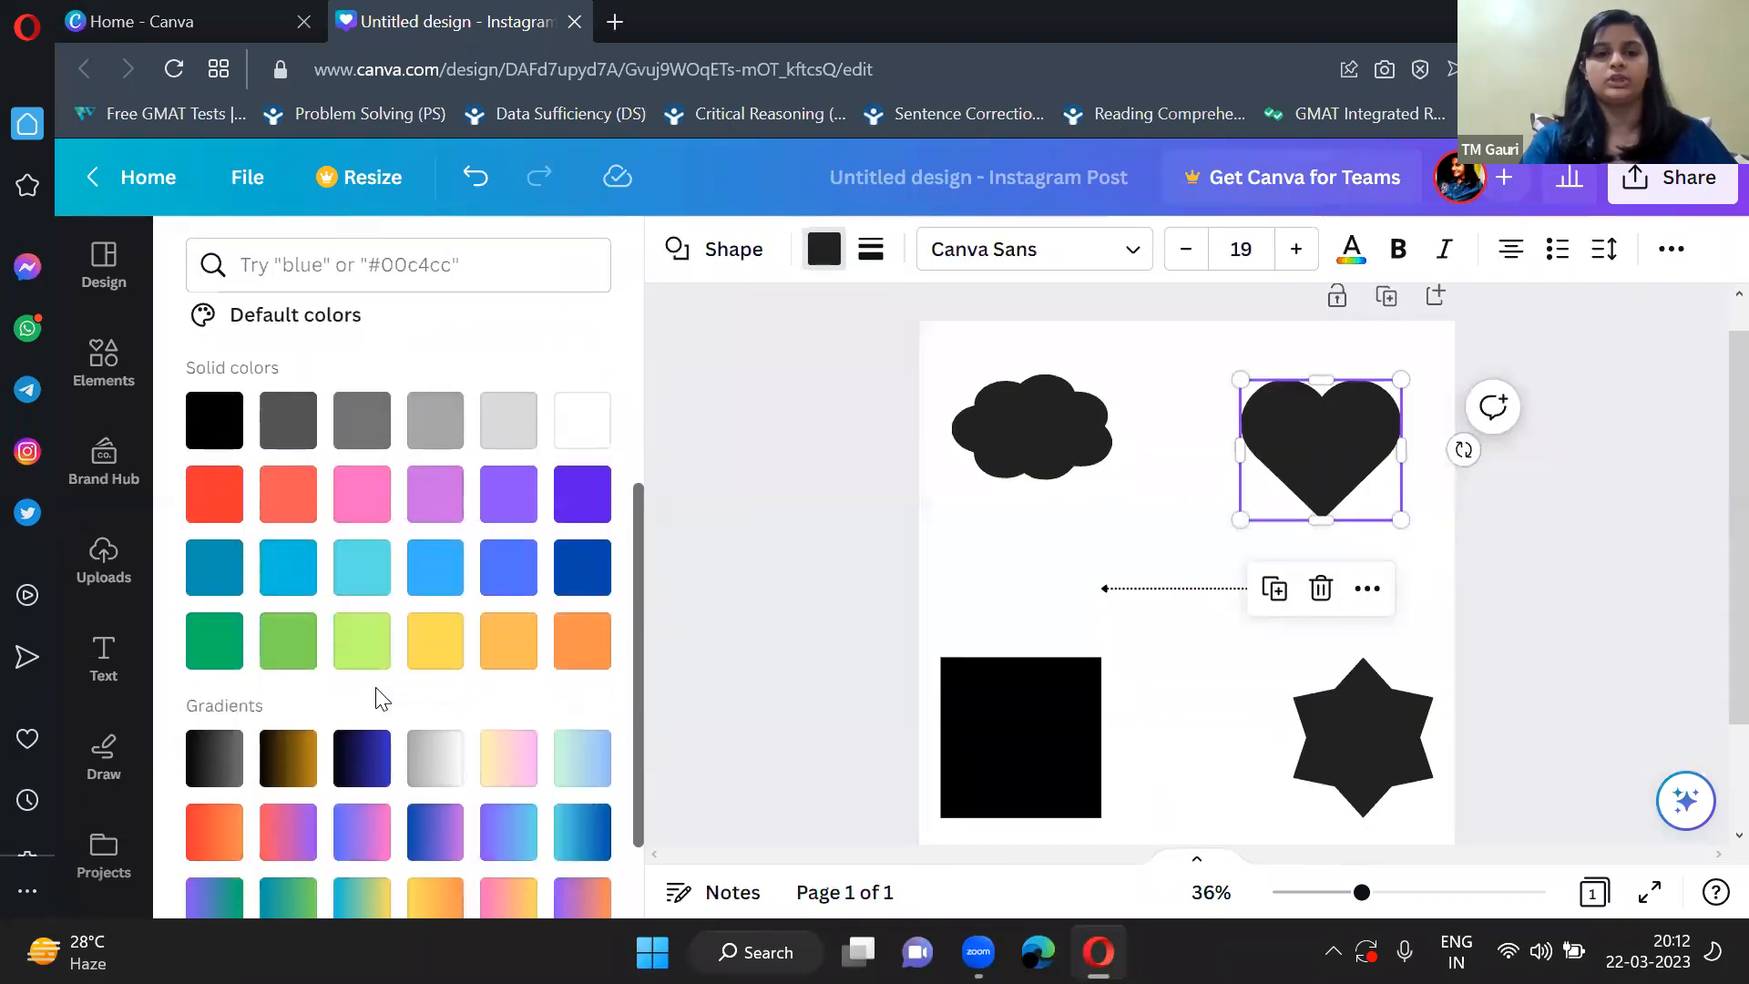
click(375, 694)
scroll(339, 738, up, 3)
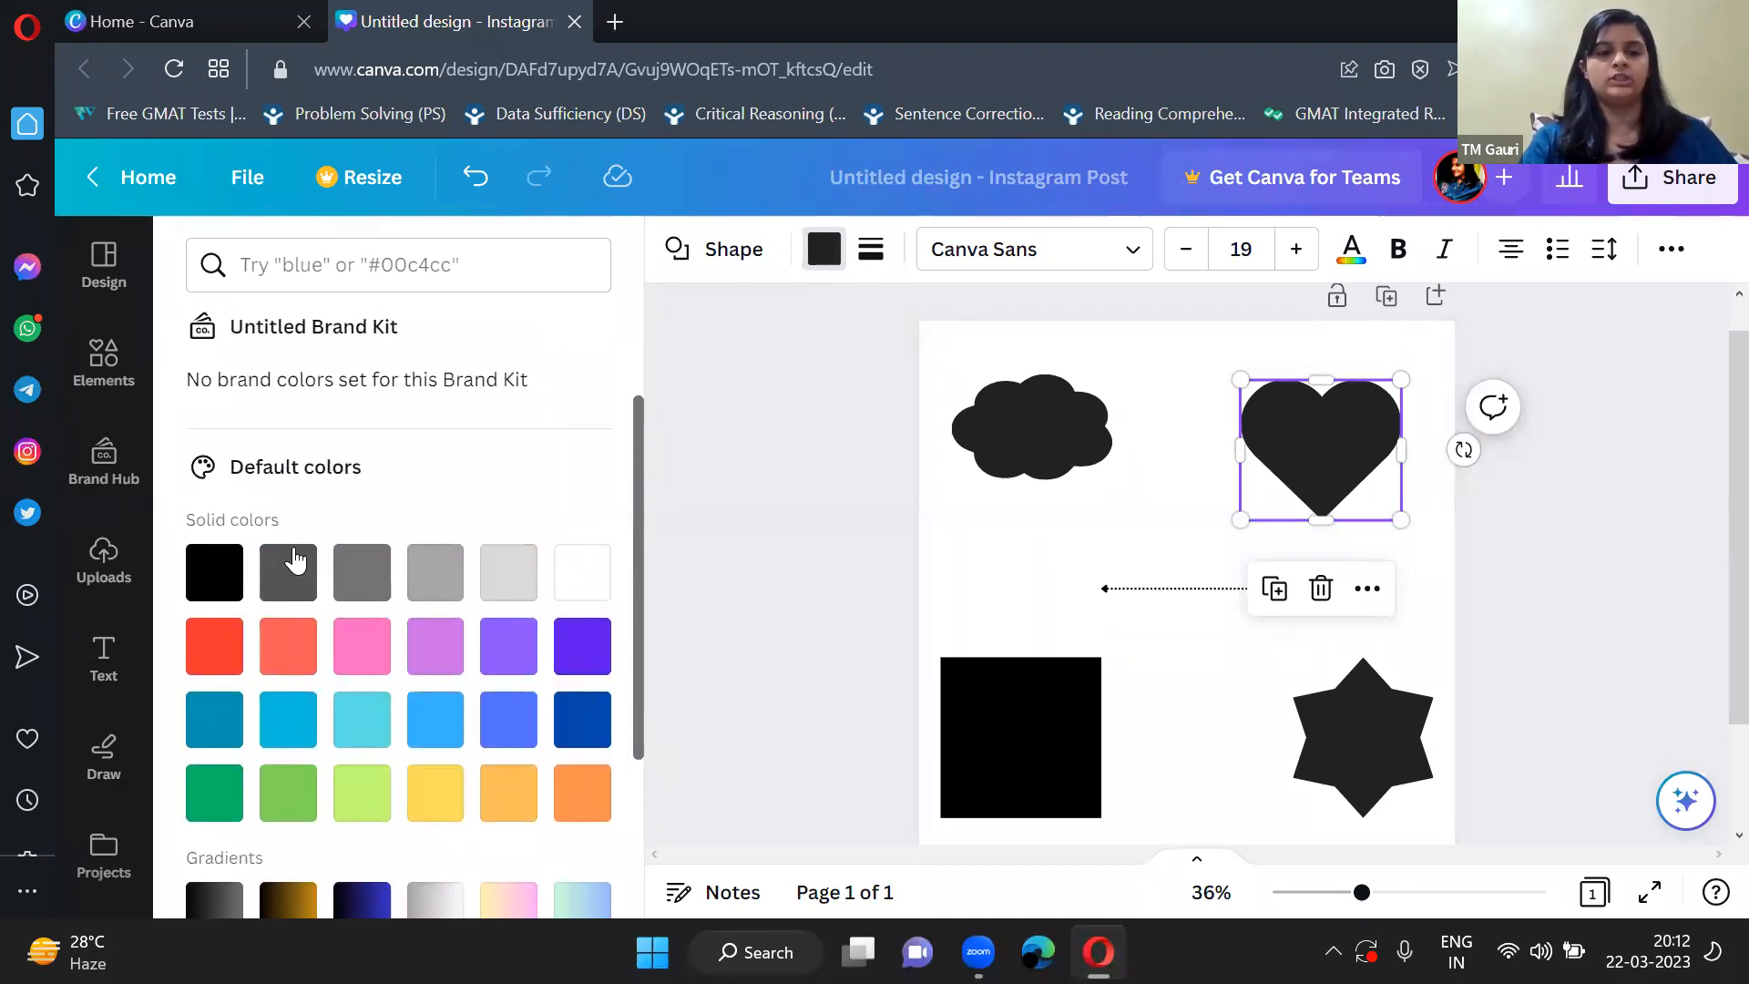
click(298, 649)
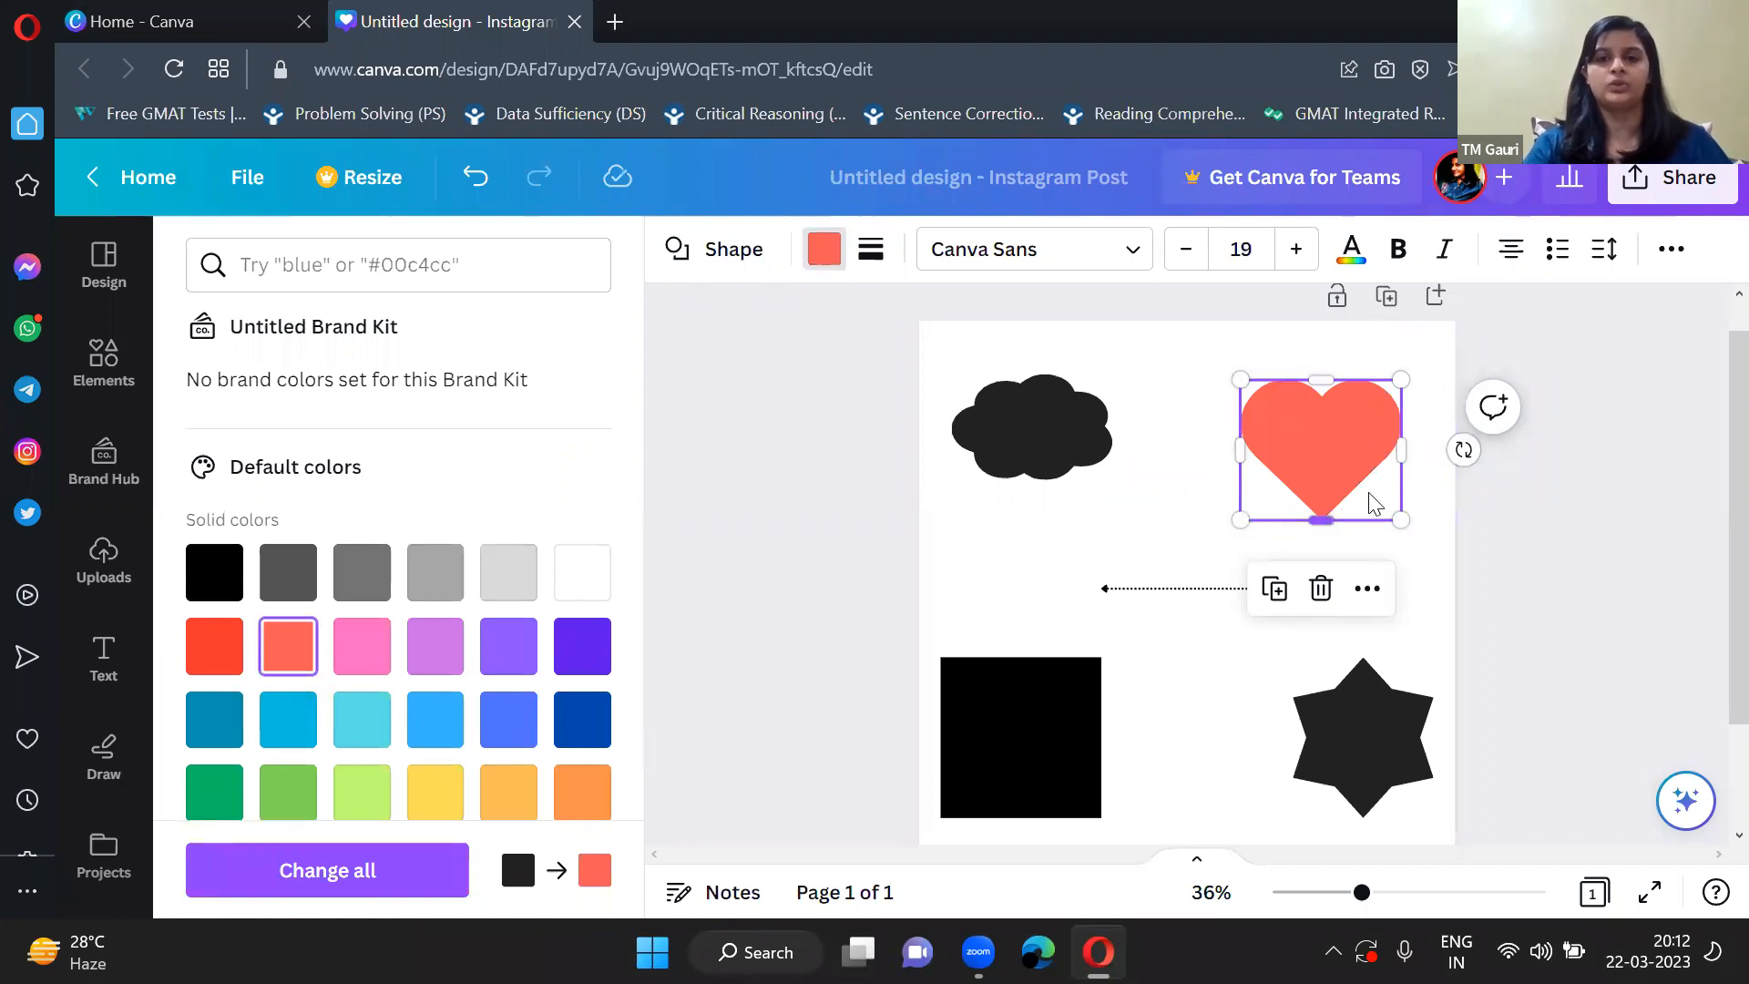
click(1198, 401)
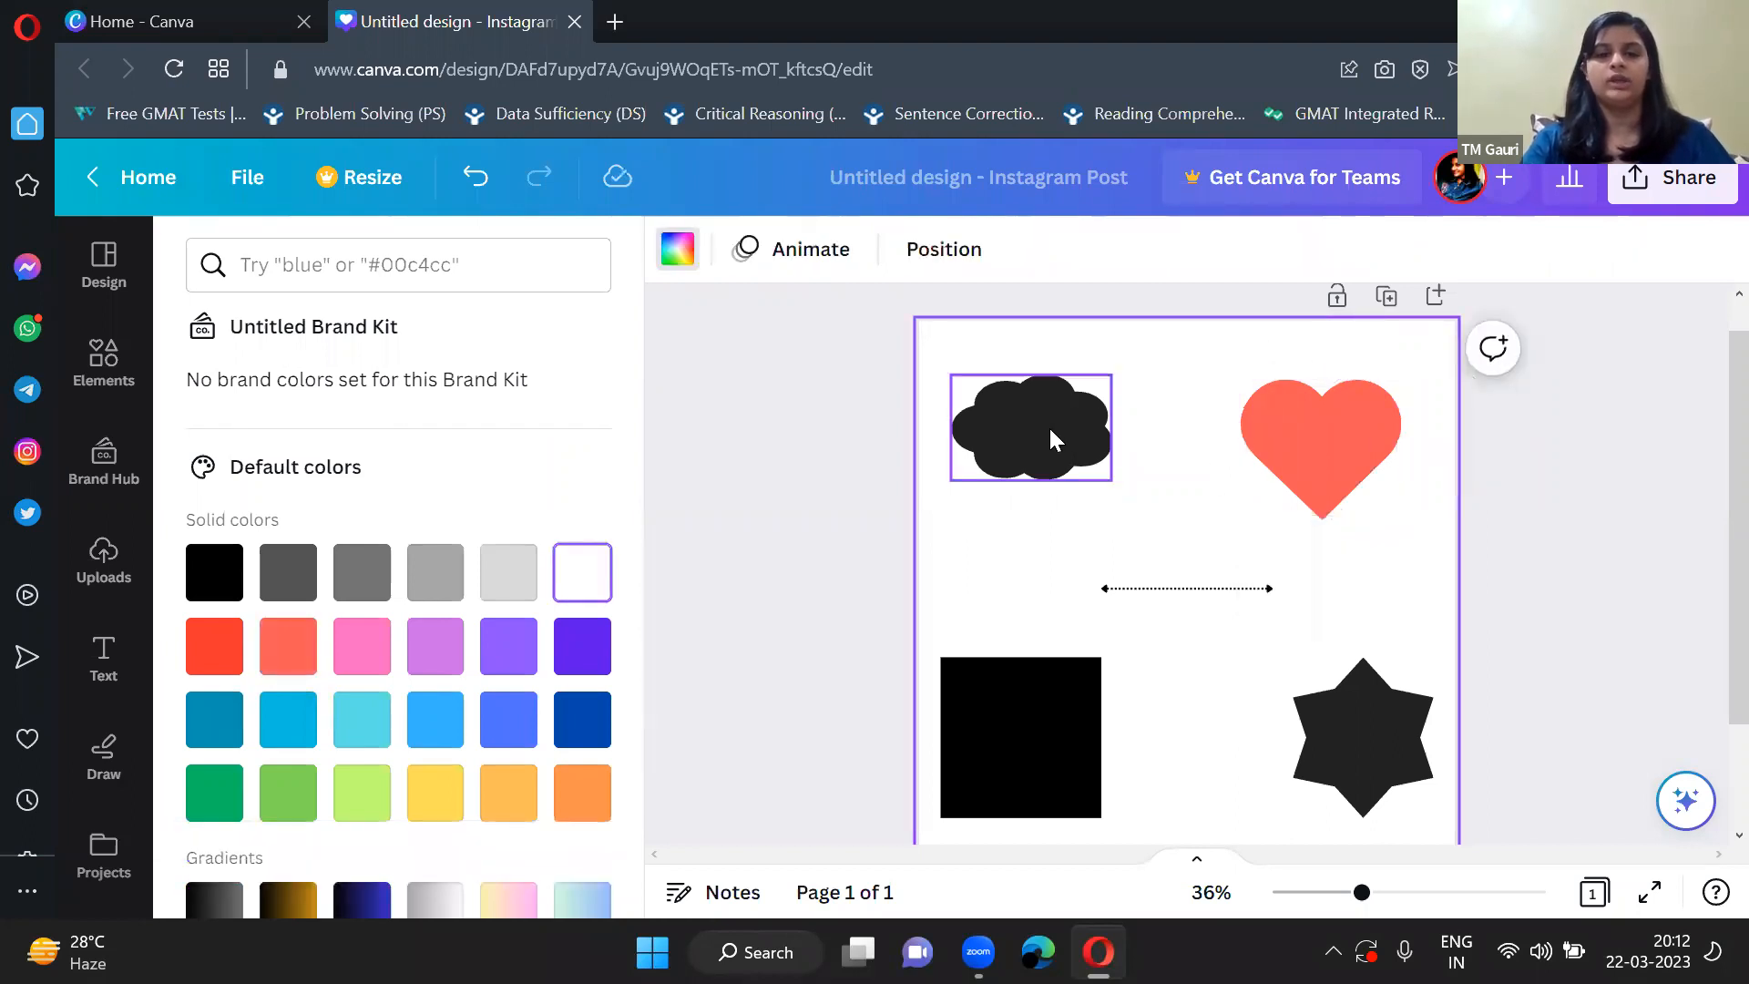
Fill the cloud with the solid dark violet default color.
click(1048, 425)
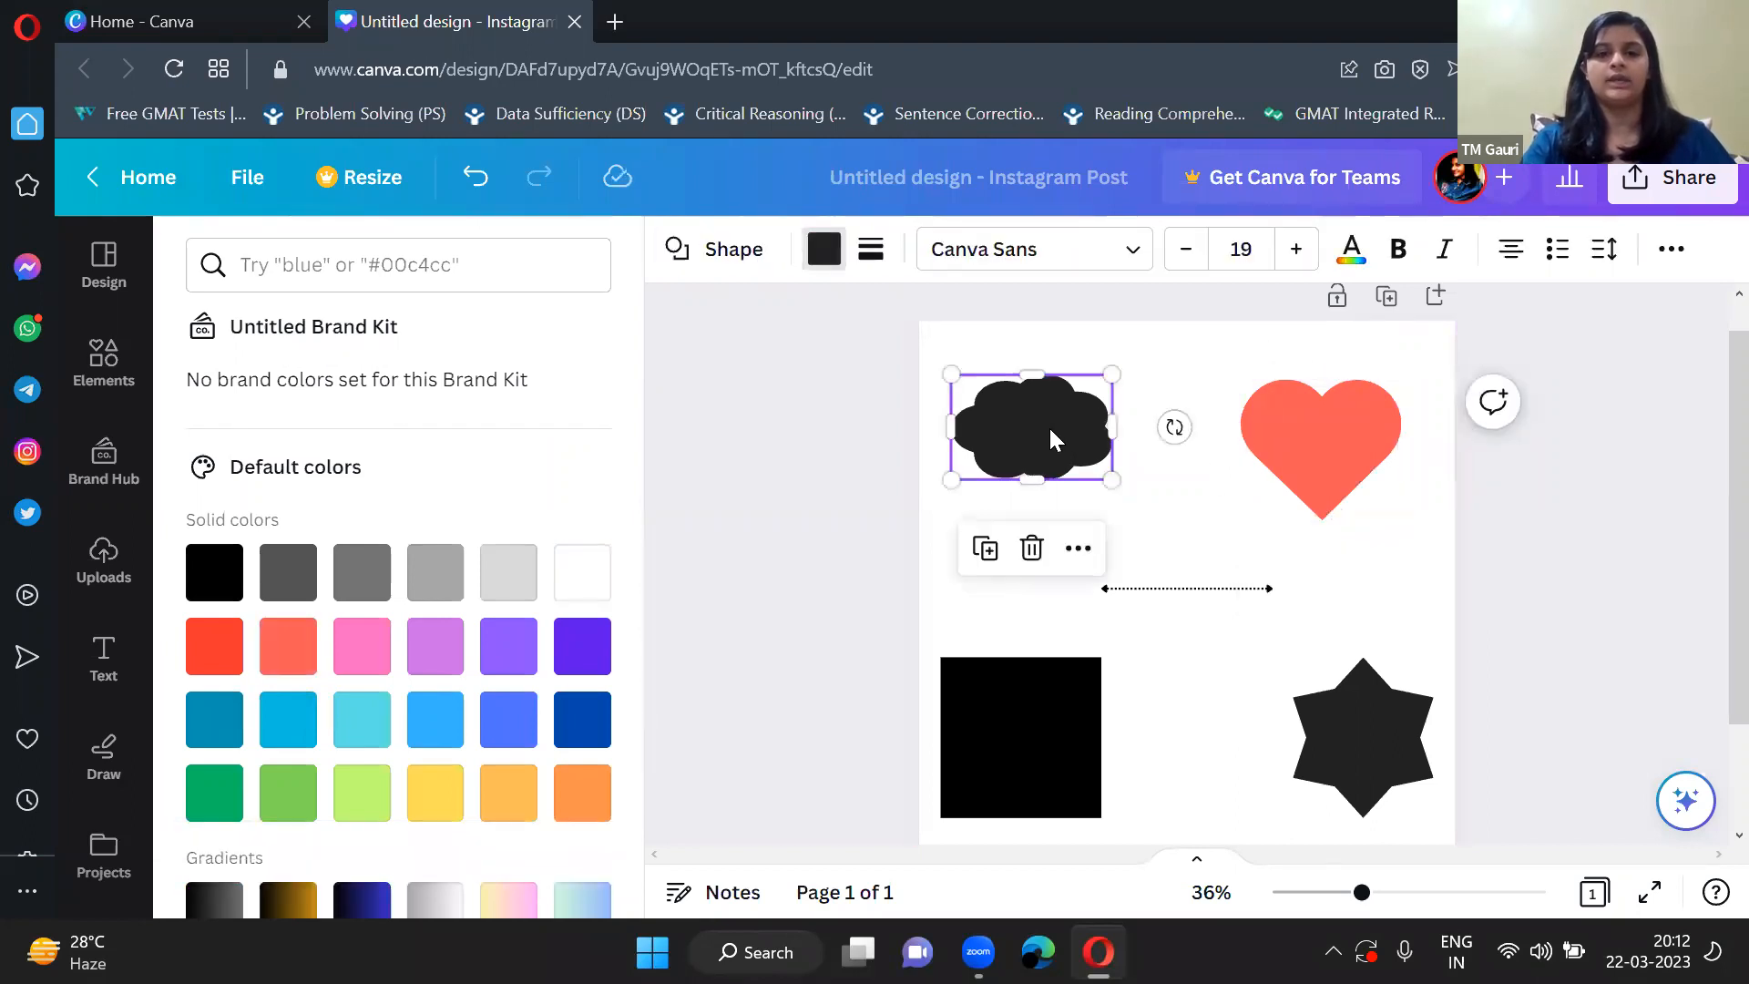
click(507, 574)
click(580, 648)
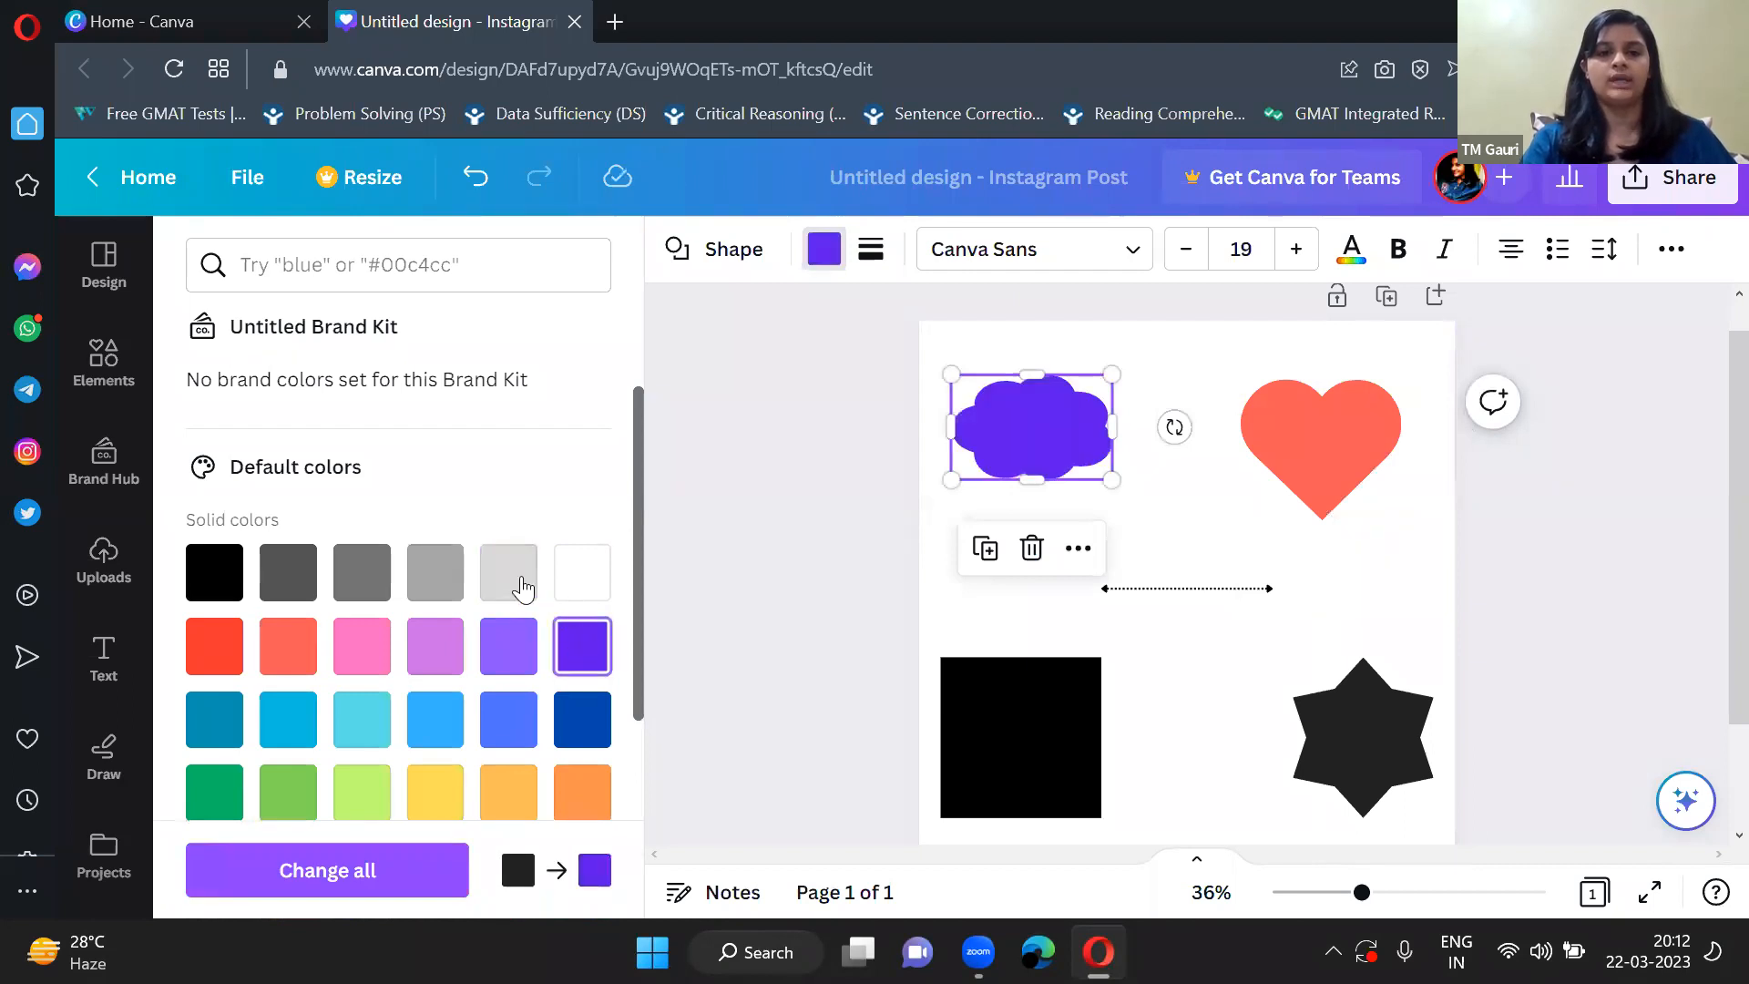
click(878, 576)
Fill the square with solid light purple and the six-pointed star with solid orange.
click(836, 697)
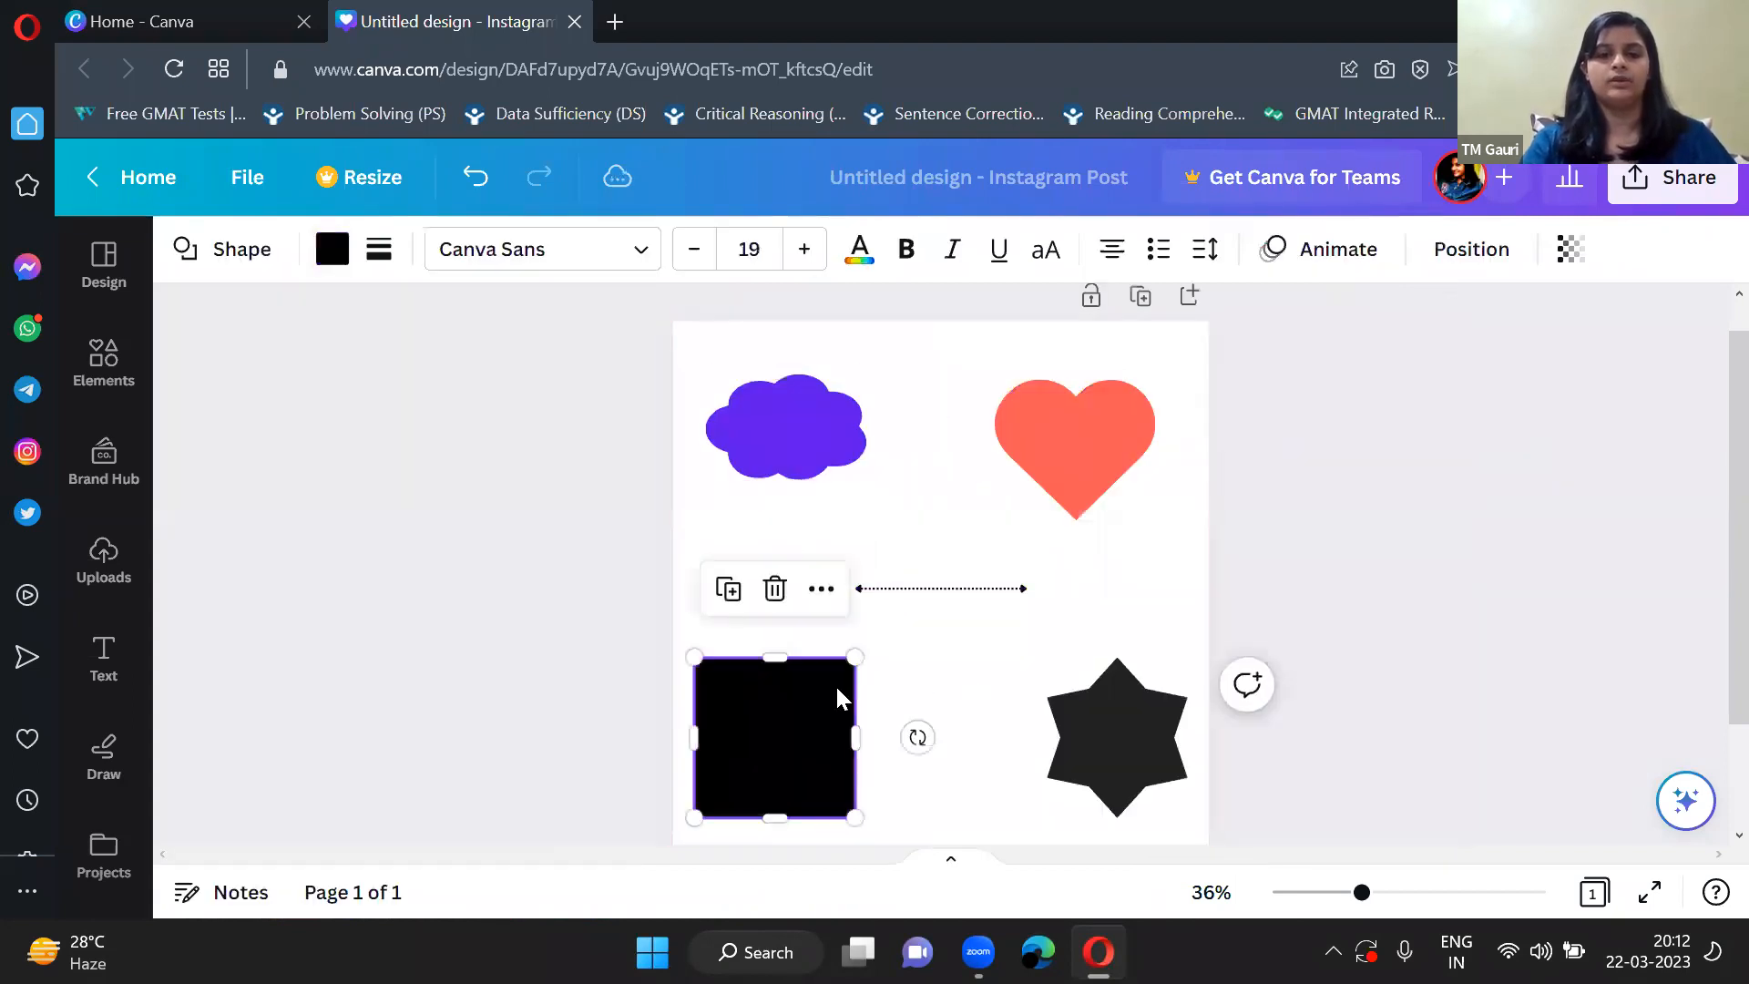
click(332, 249)
scroll(391, 691, down, 3)
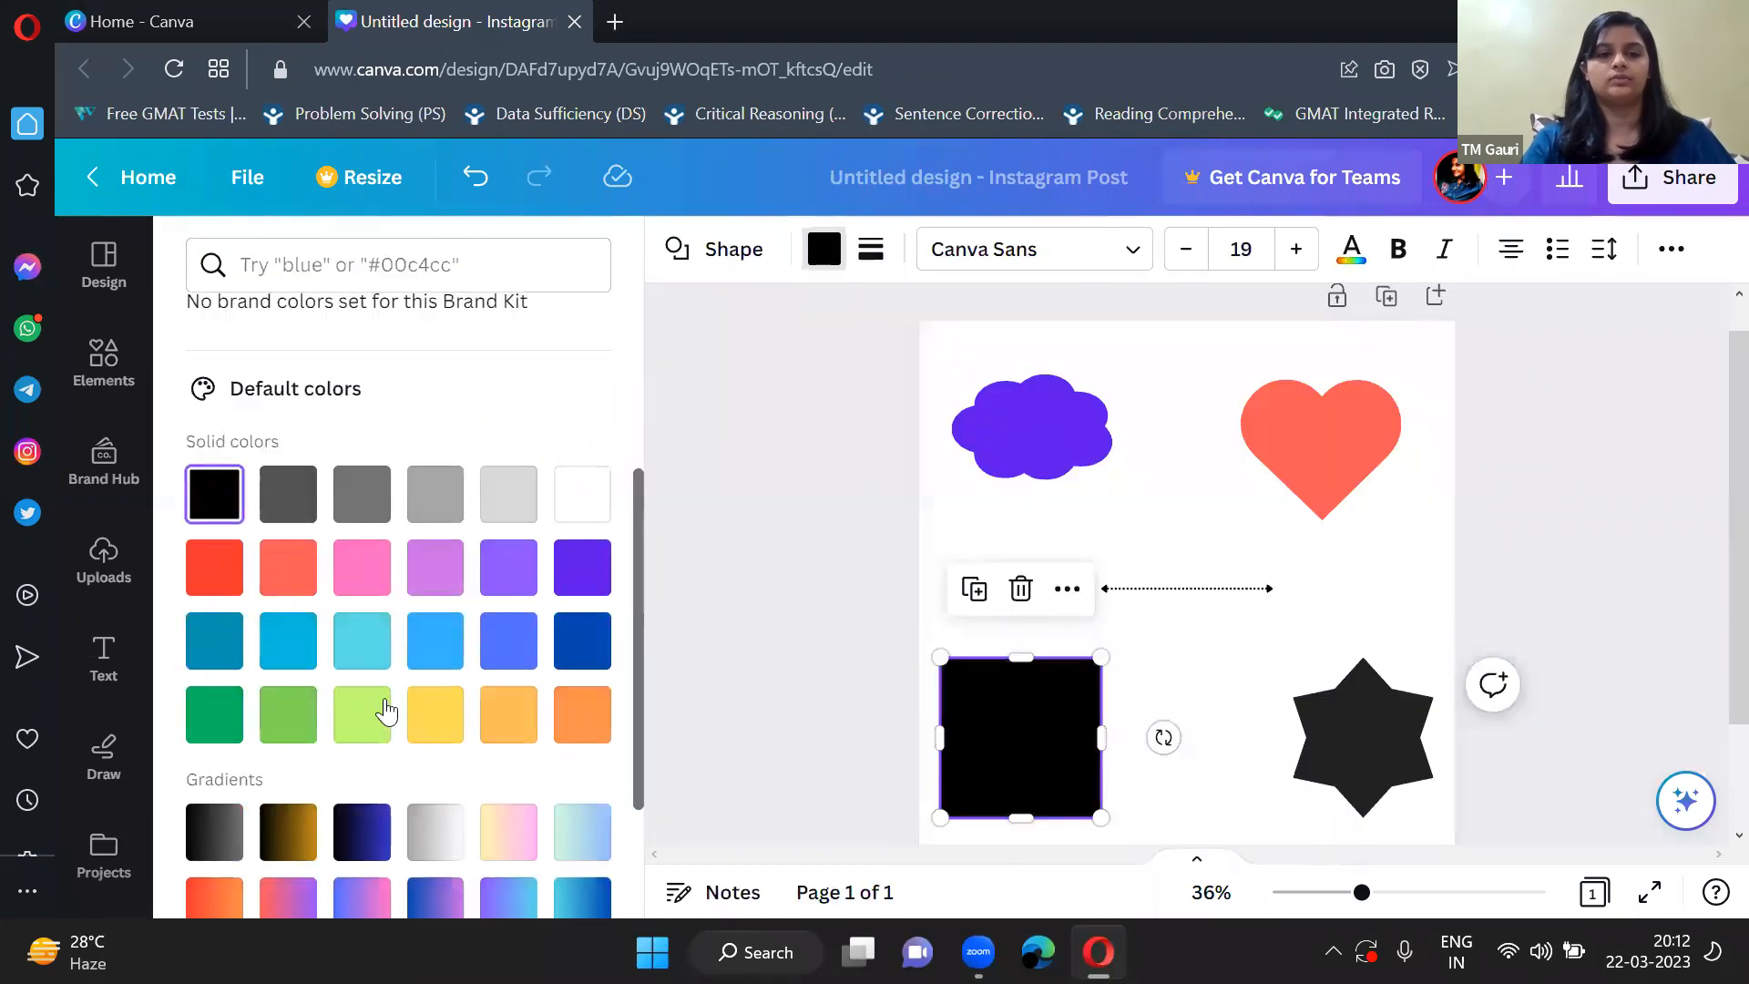
click(434, 566)
click(1355, 765)
click(582, 714)
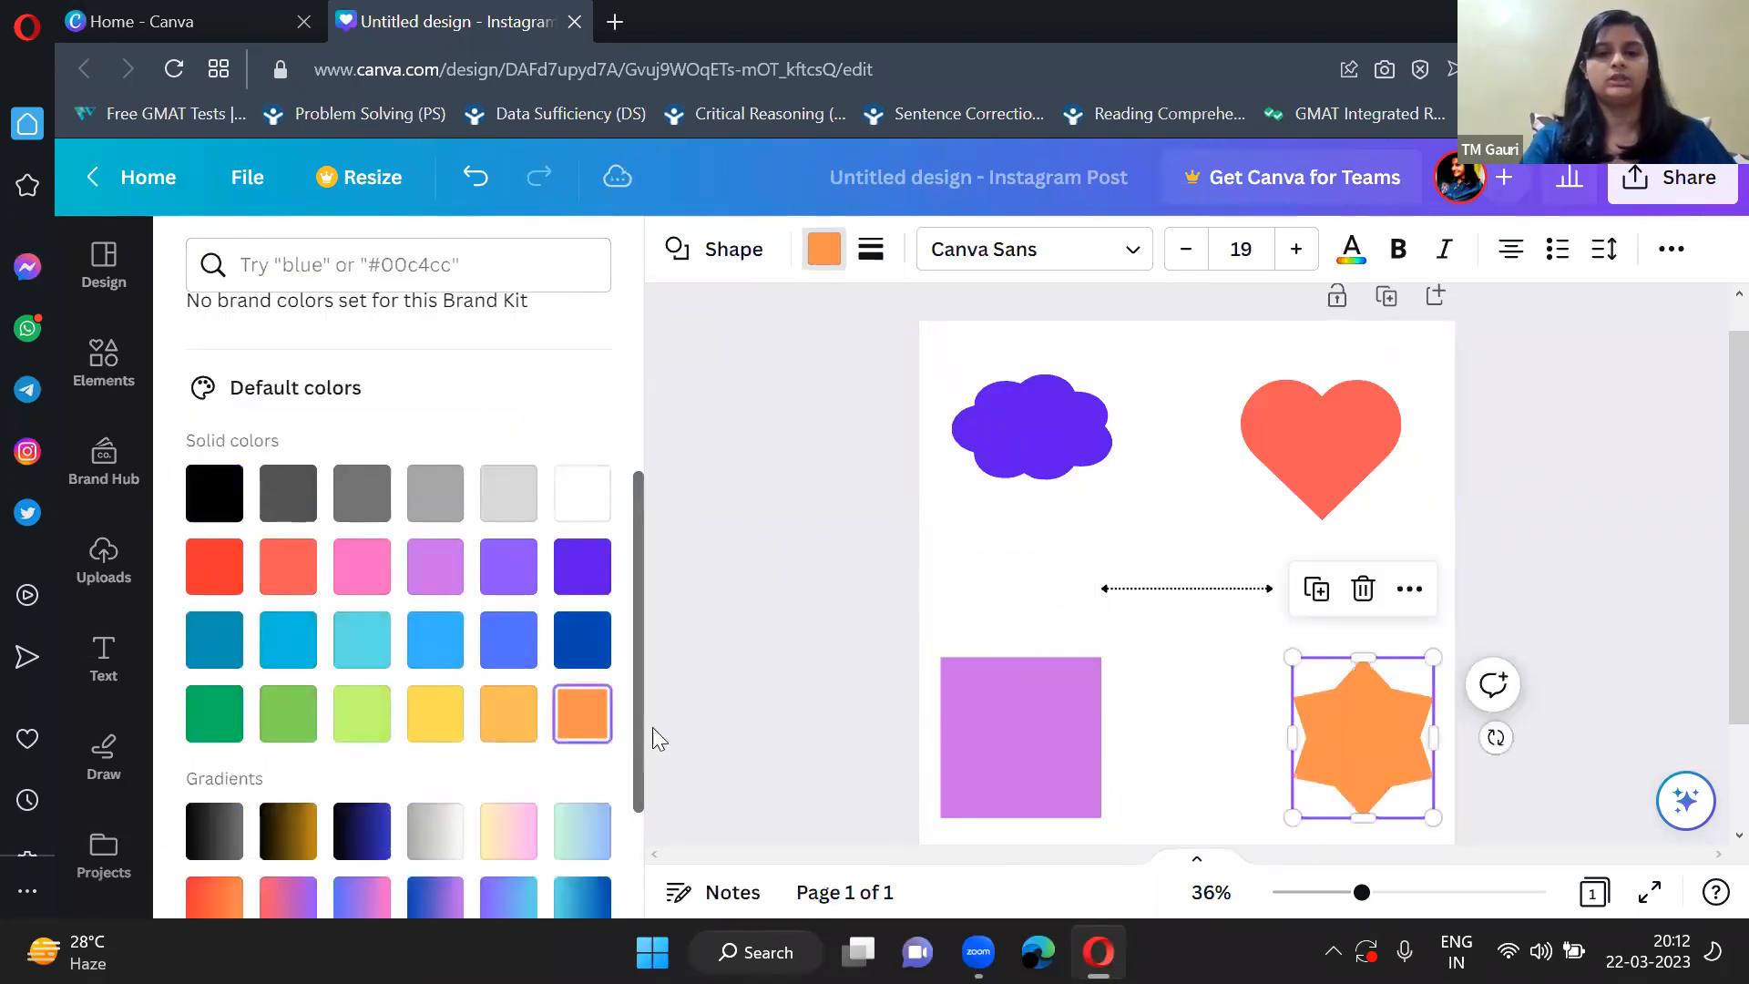
click(823, 680)
click(823, 535)
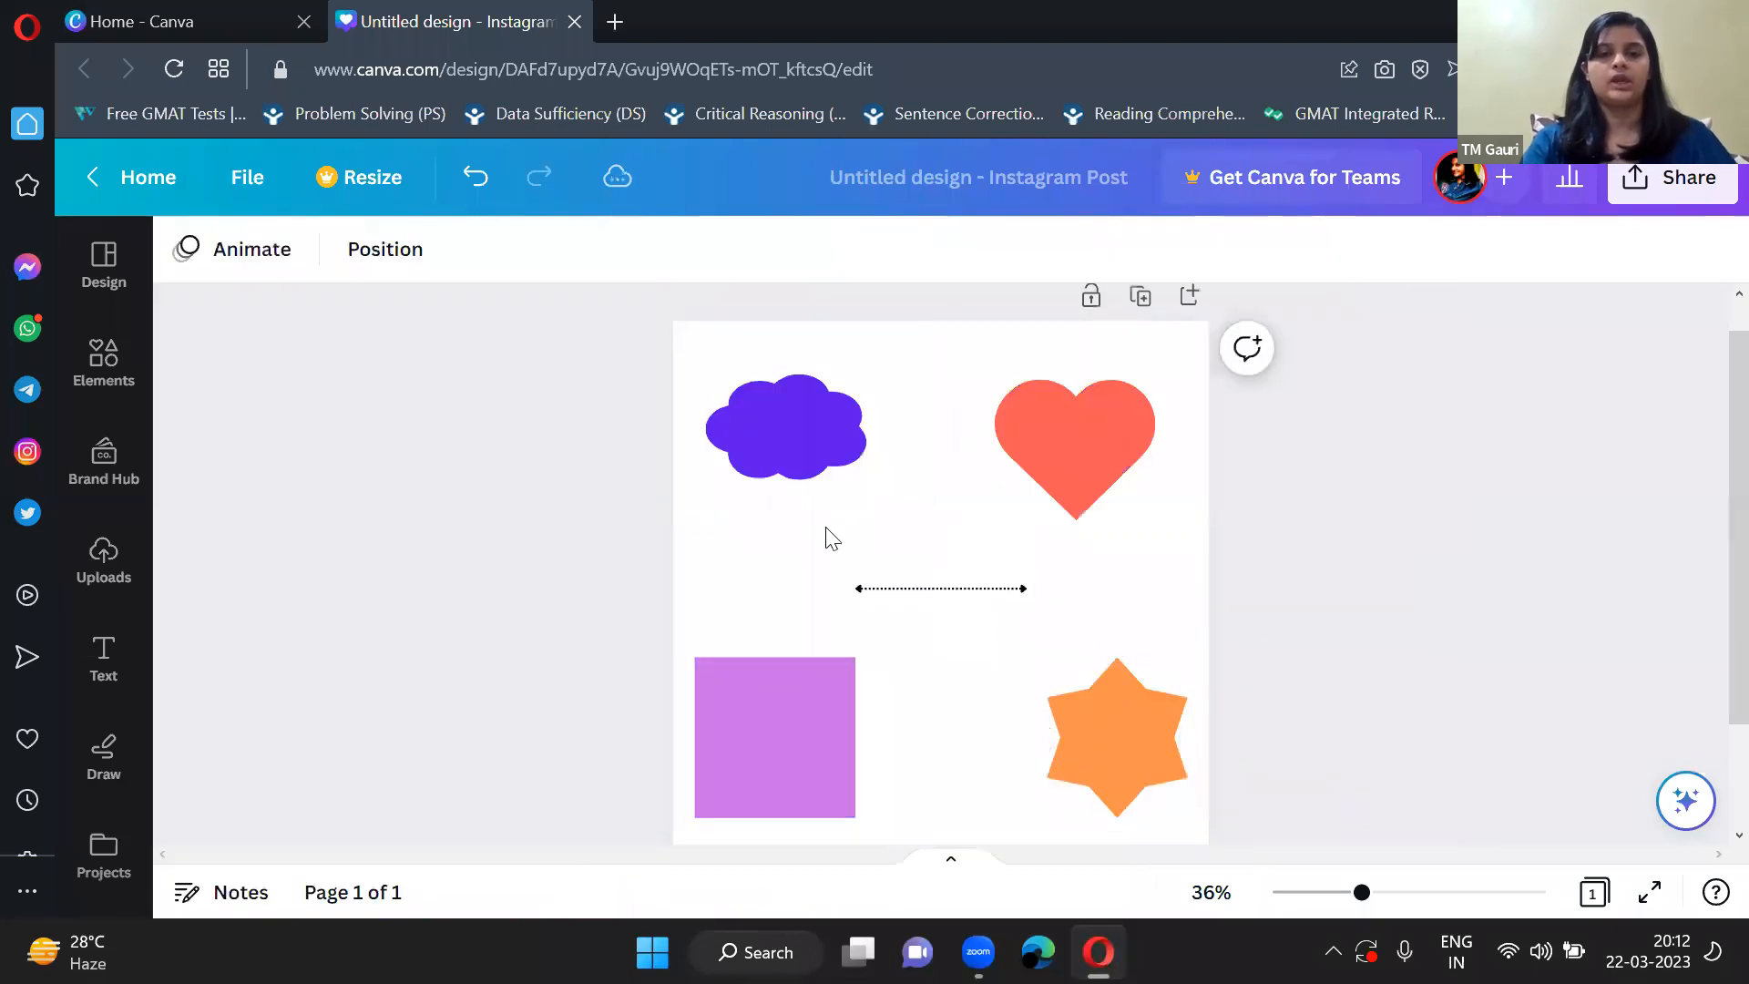
Recolor the dotted double-headed arrow line with the coral red from the document colors.
click(943, 591)
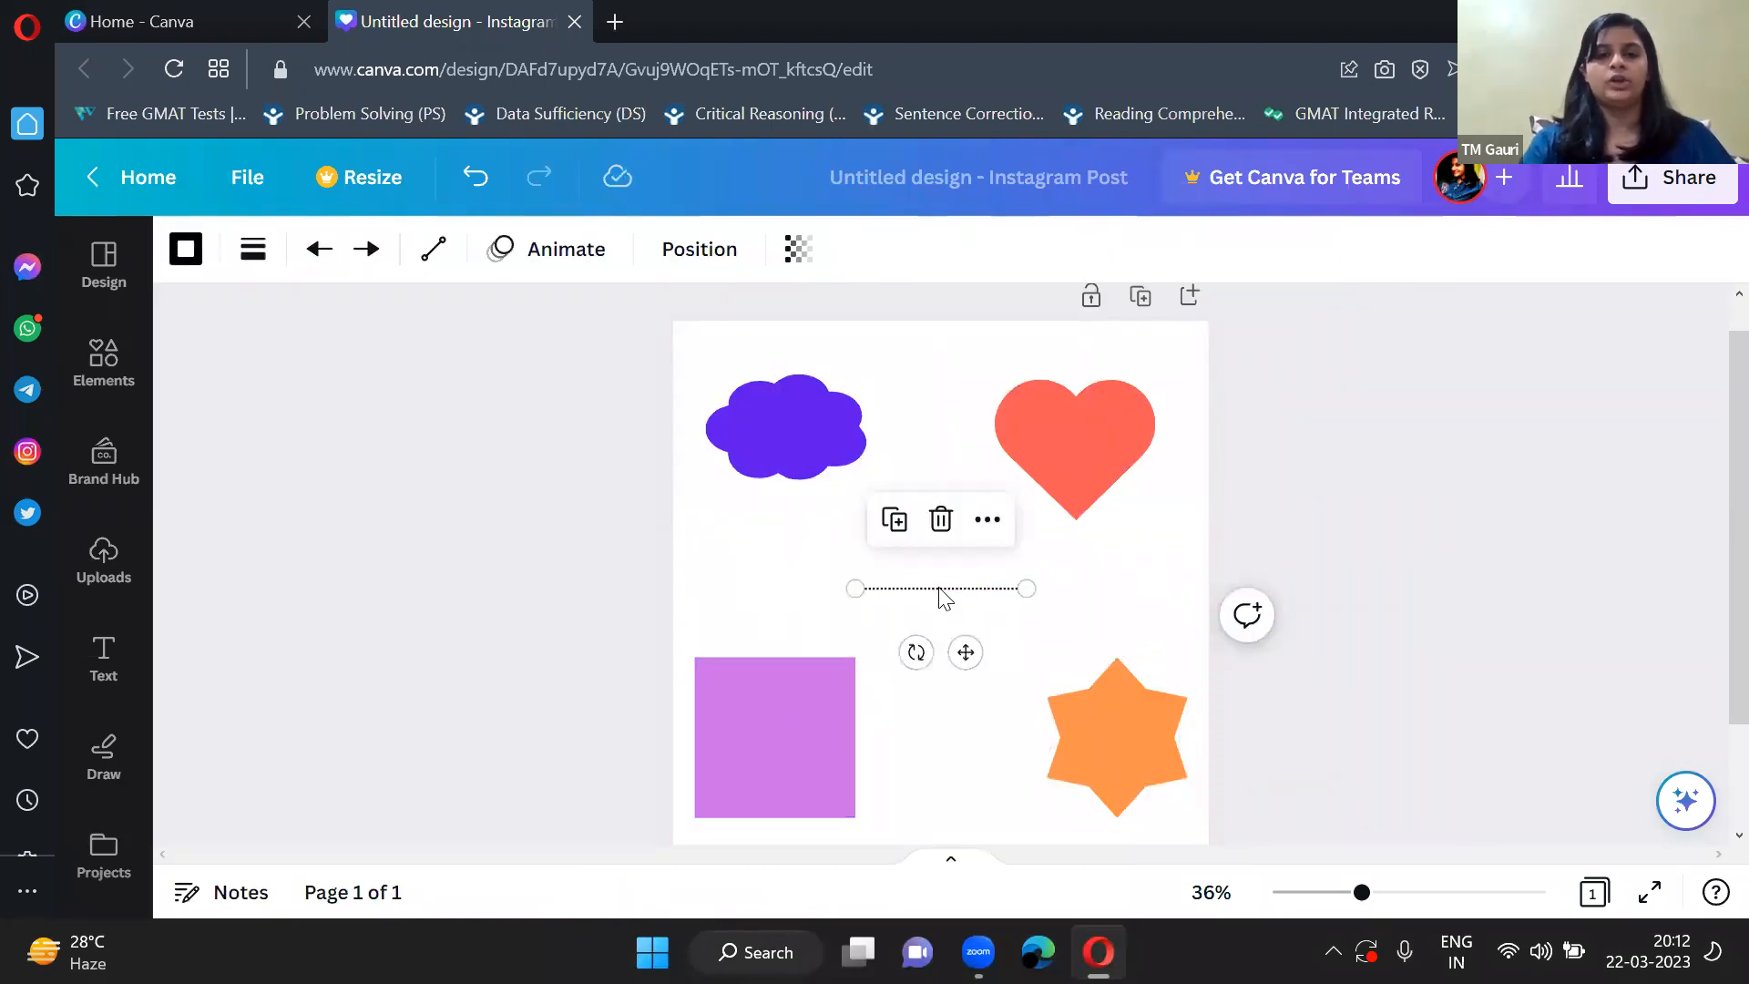
click(187, 248)
click(435, 414)
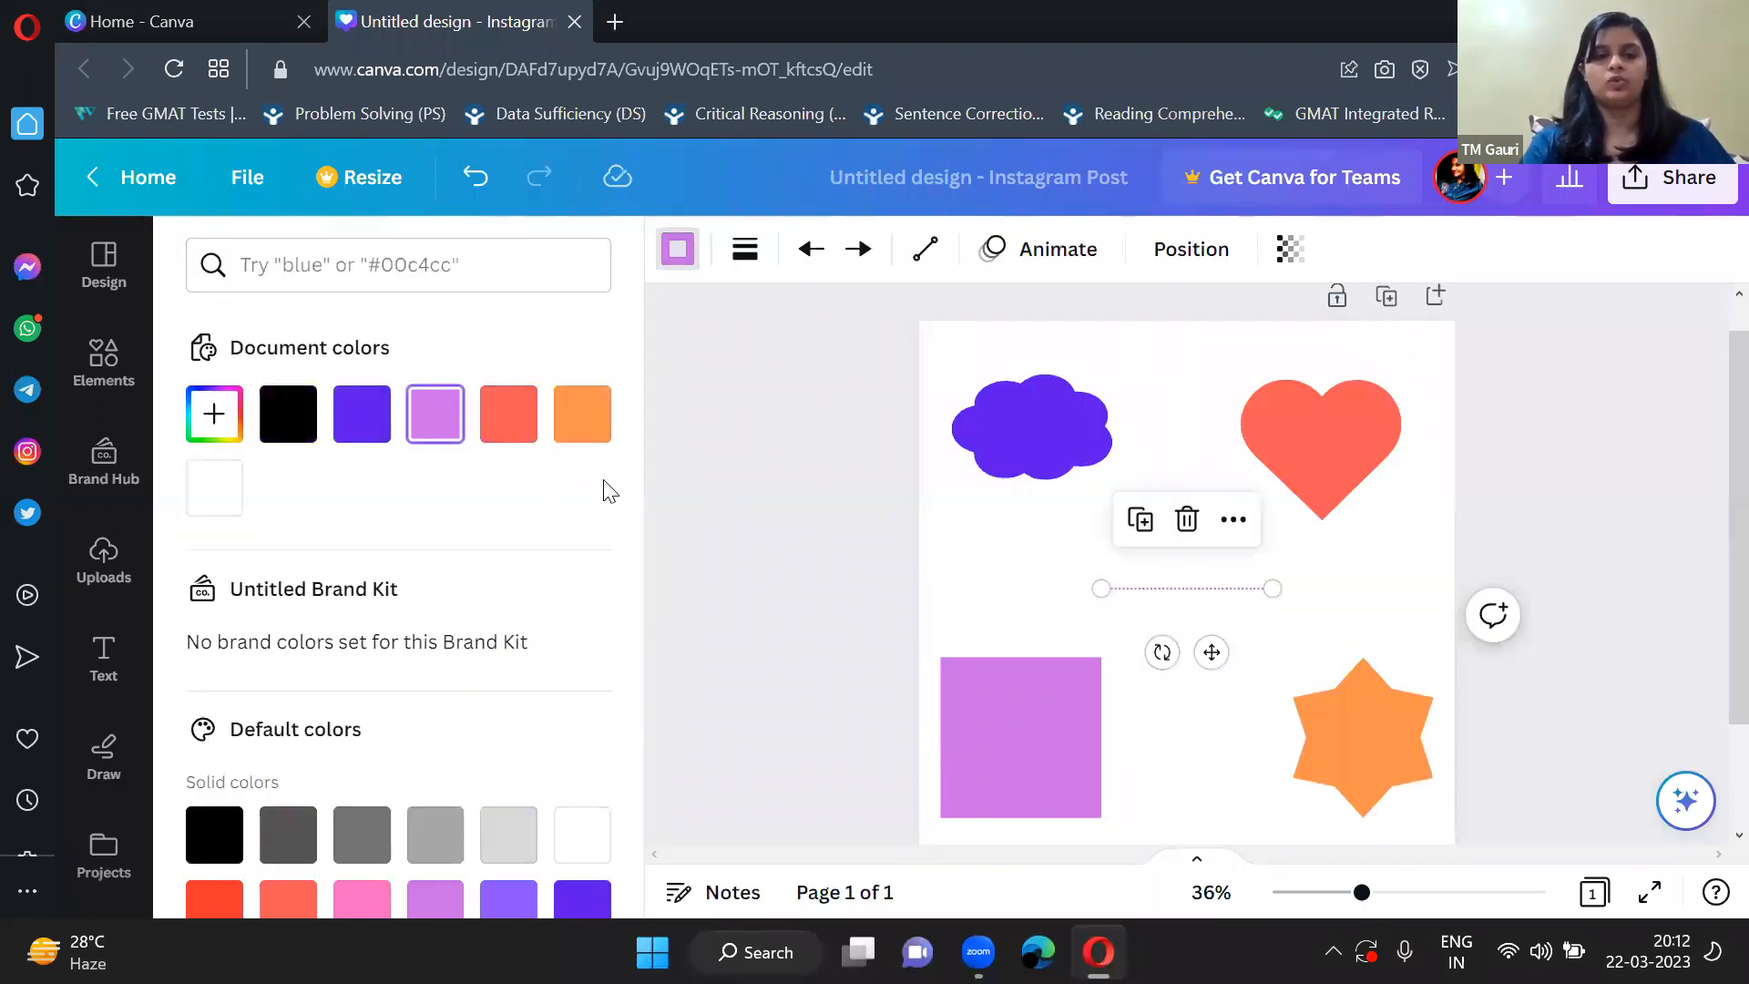
click(527, 433)
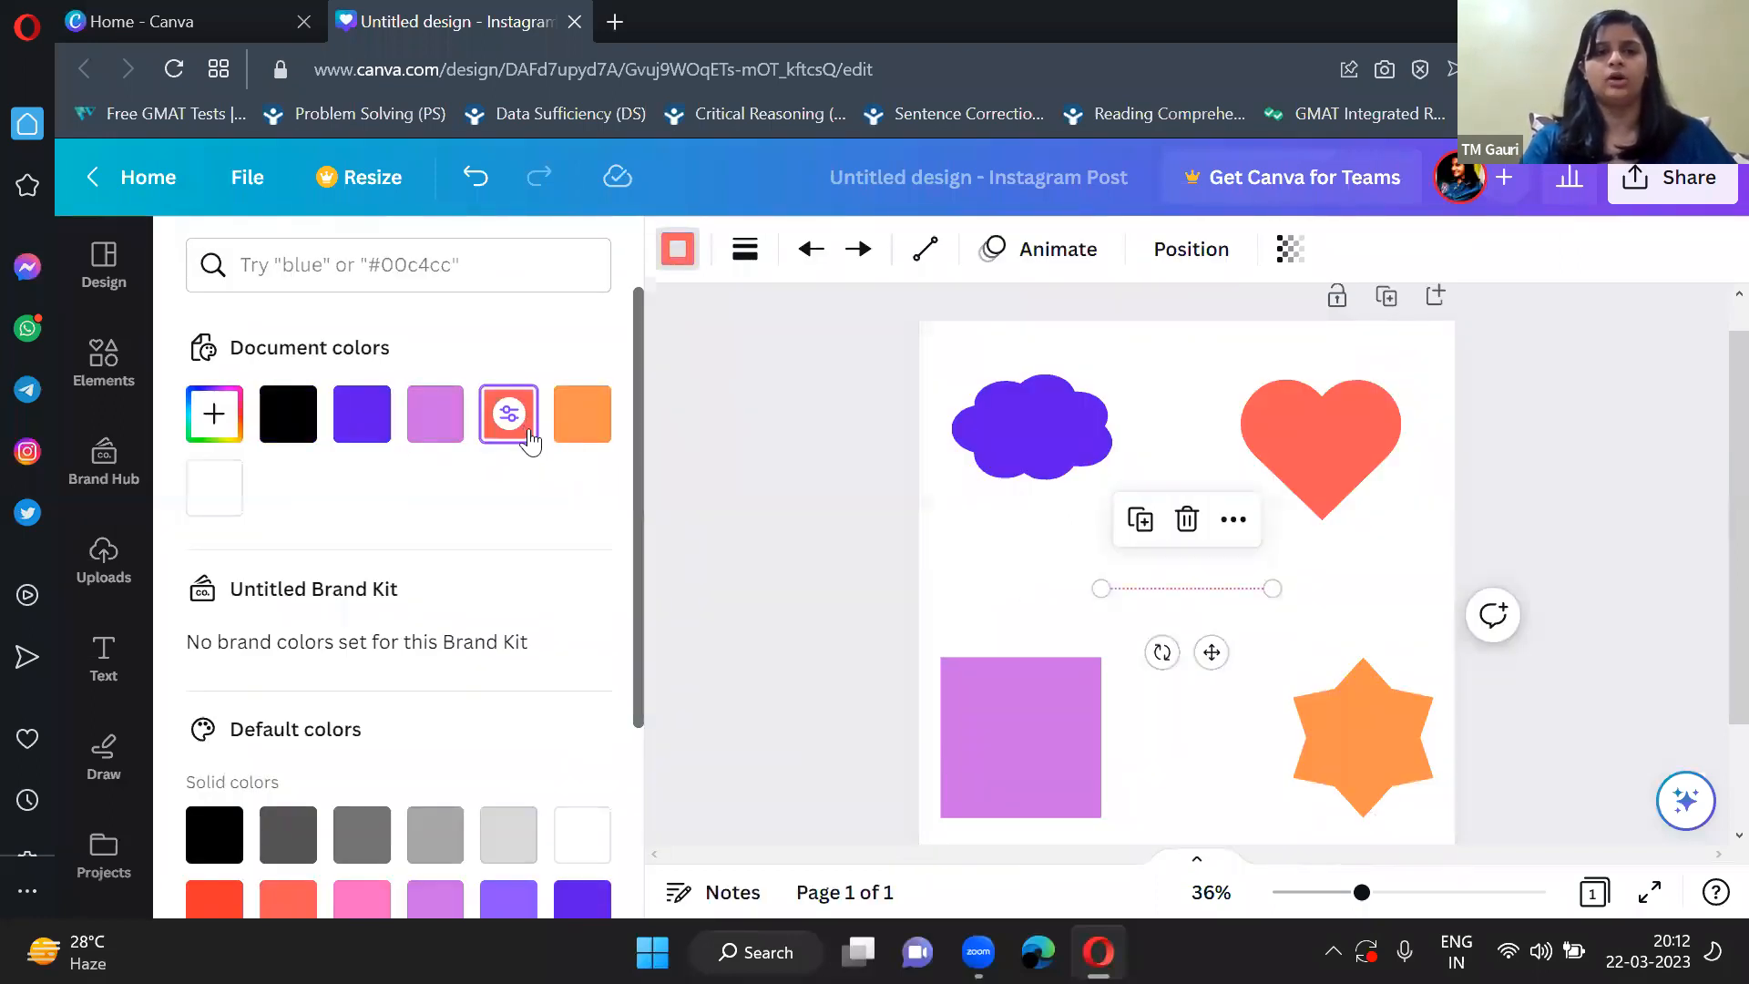
click(806, 512)
click(1397, 614)
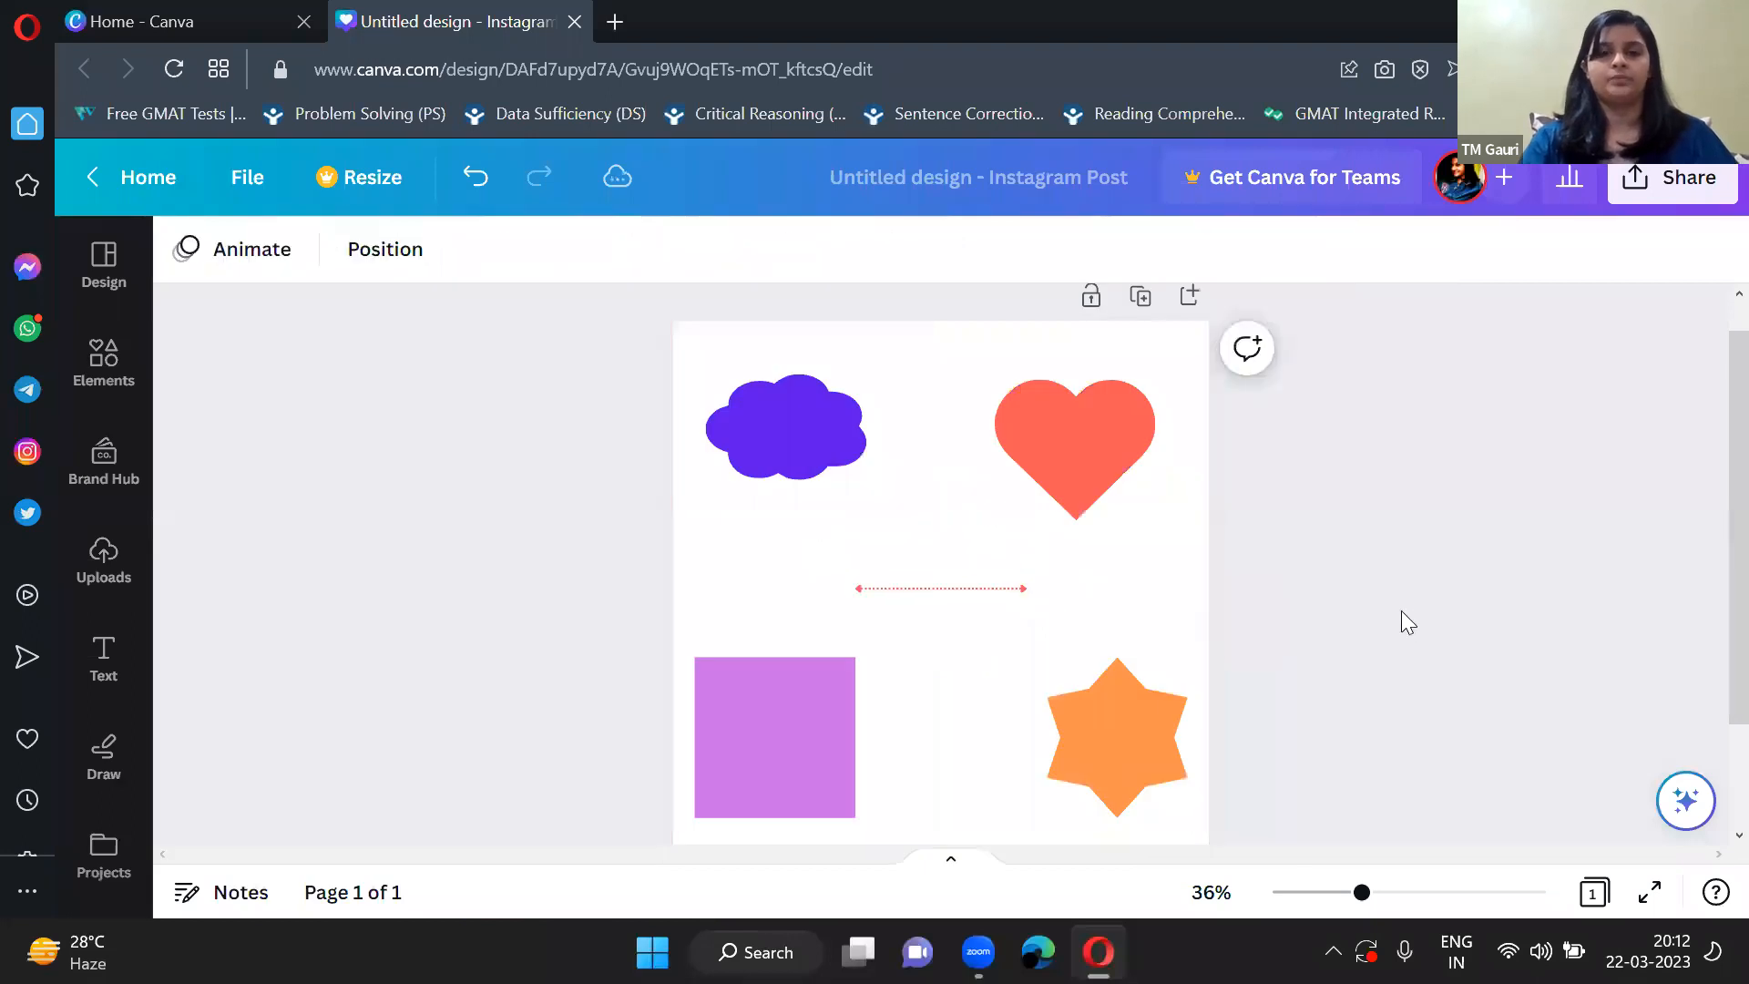
Move the heart down between the square and the star, and nudge the cloud within the page's upper-left area.
click(794, 444)
drag(796, 441, 805, 448)
drag(1055, 439, 928, 752)
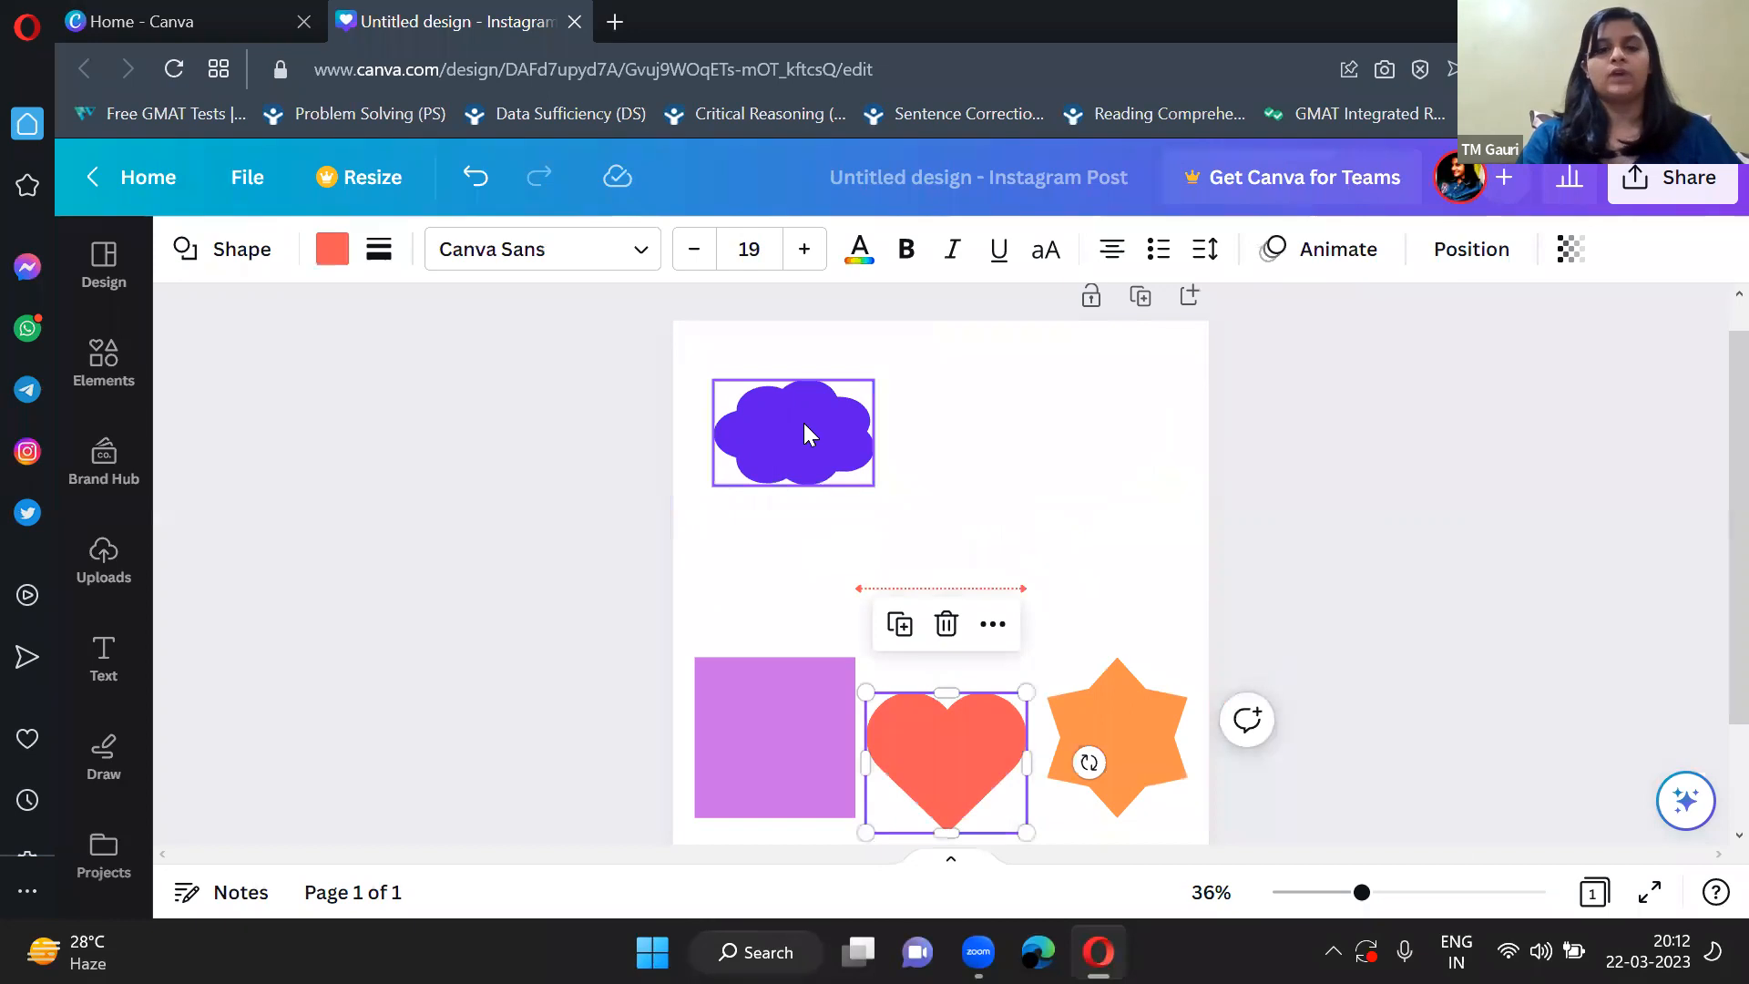
click(803, 423)
drag(803, 423, 800, 413)
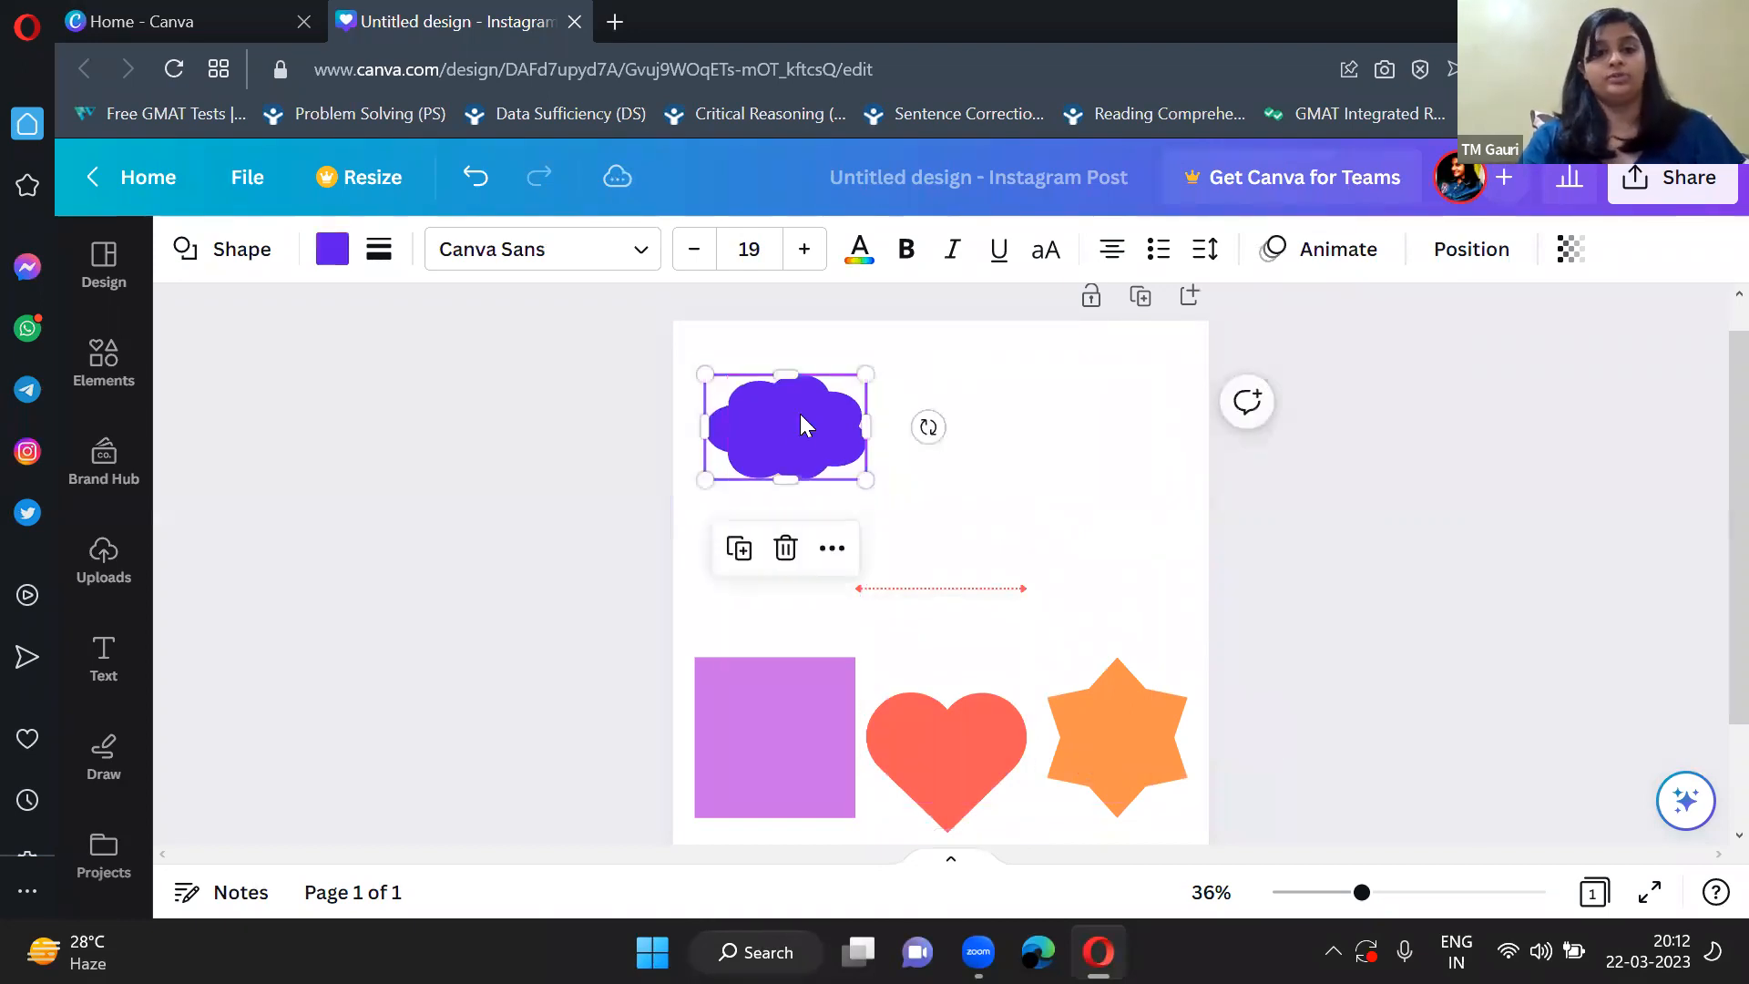
click(598, 530)
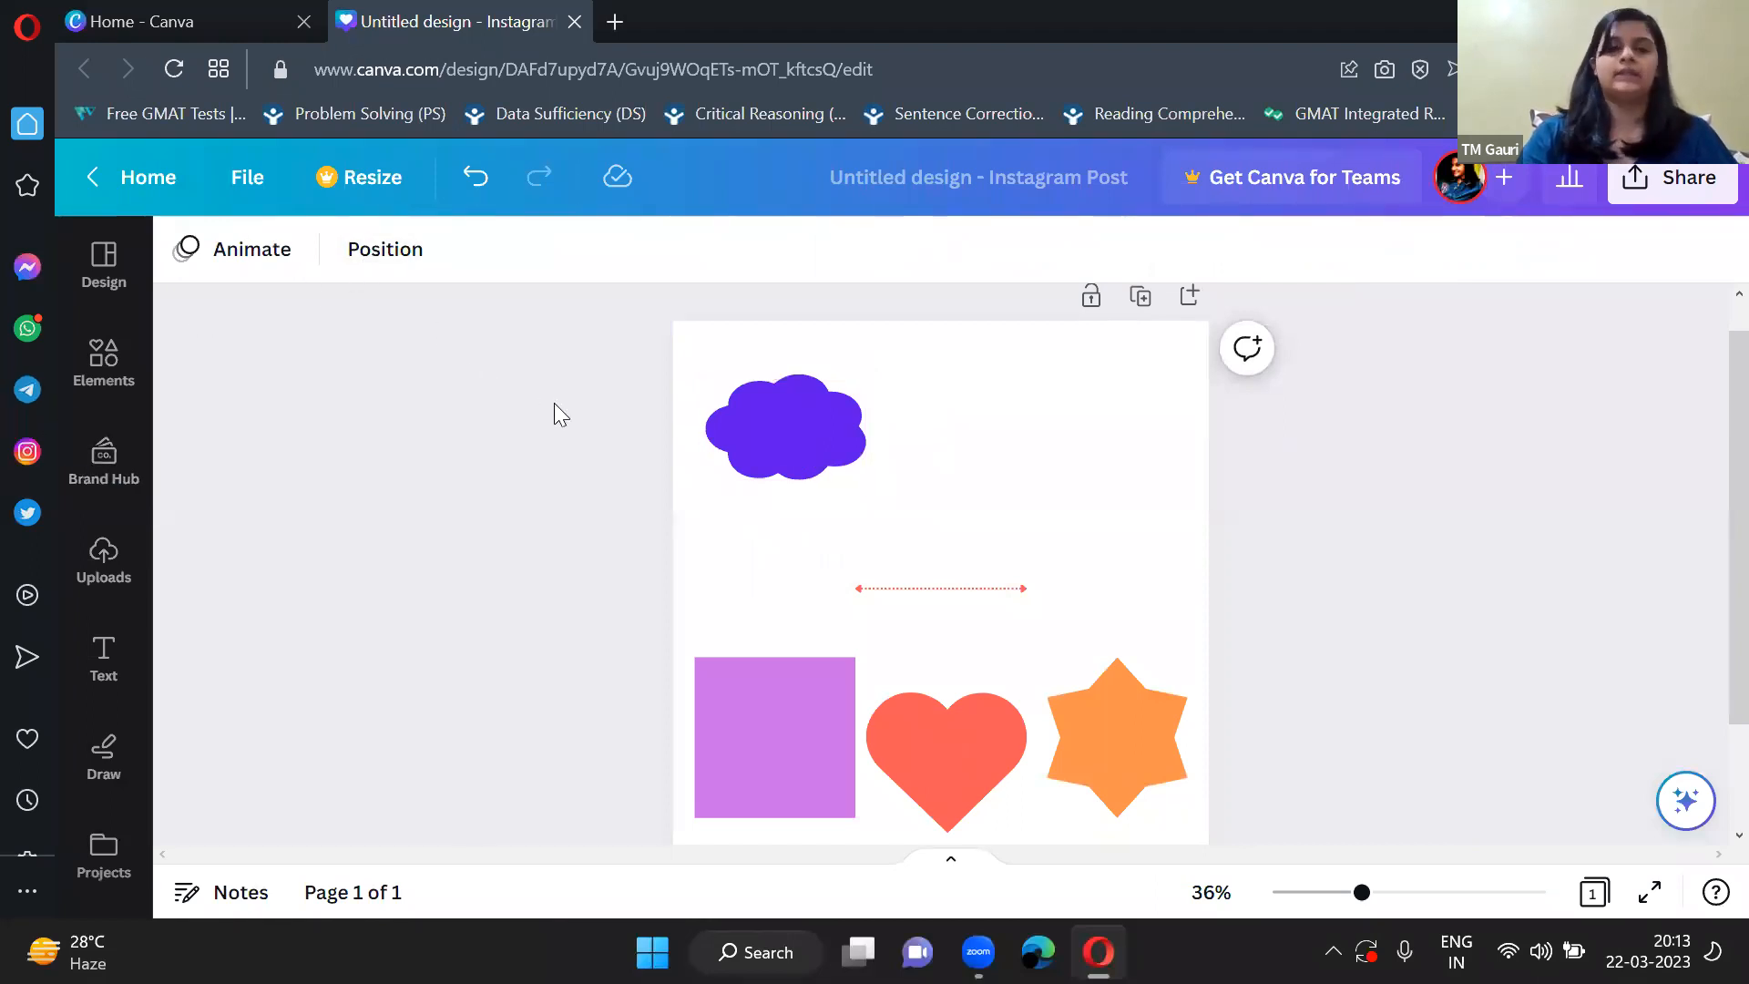
Duplicate the cloud twice and place the copies at the page's upper right and upper middle.
click(788, 417)
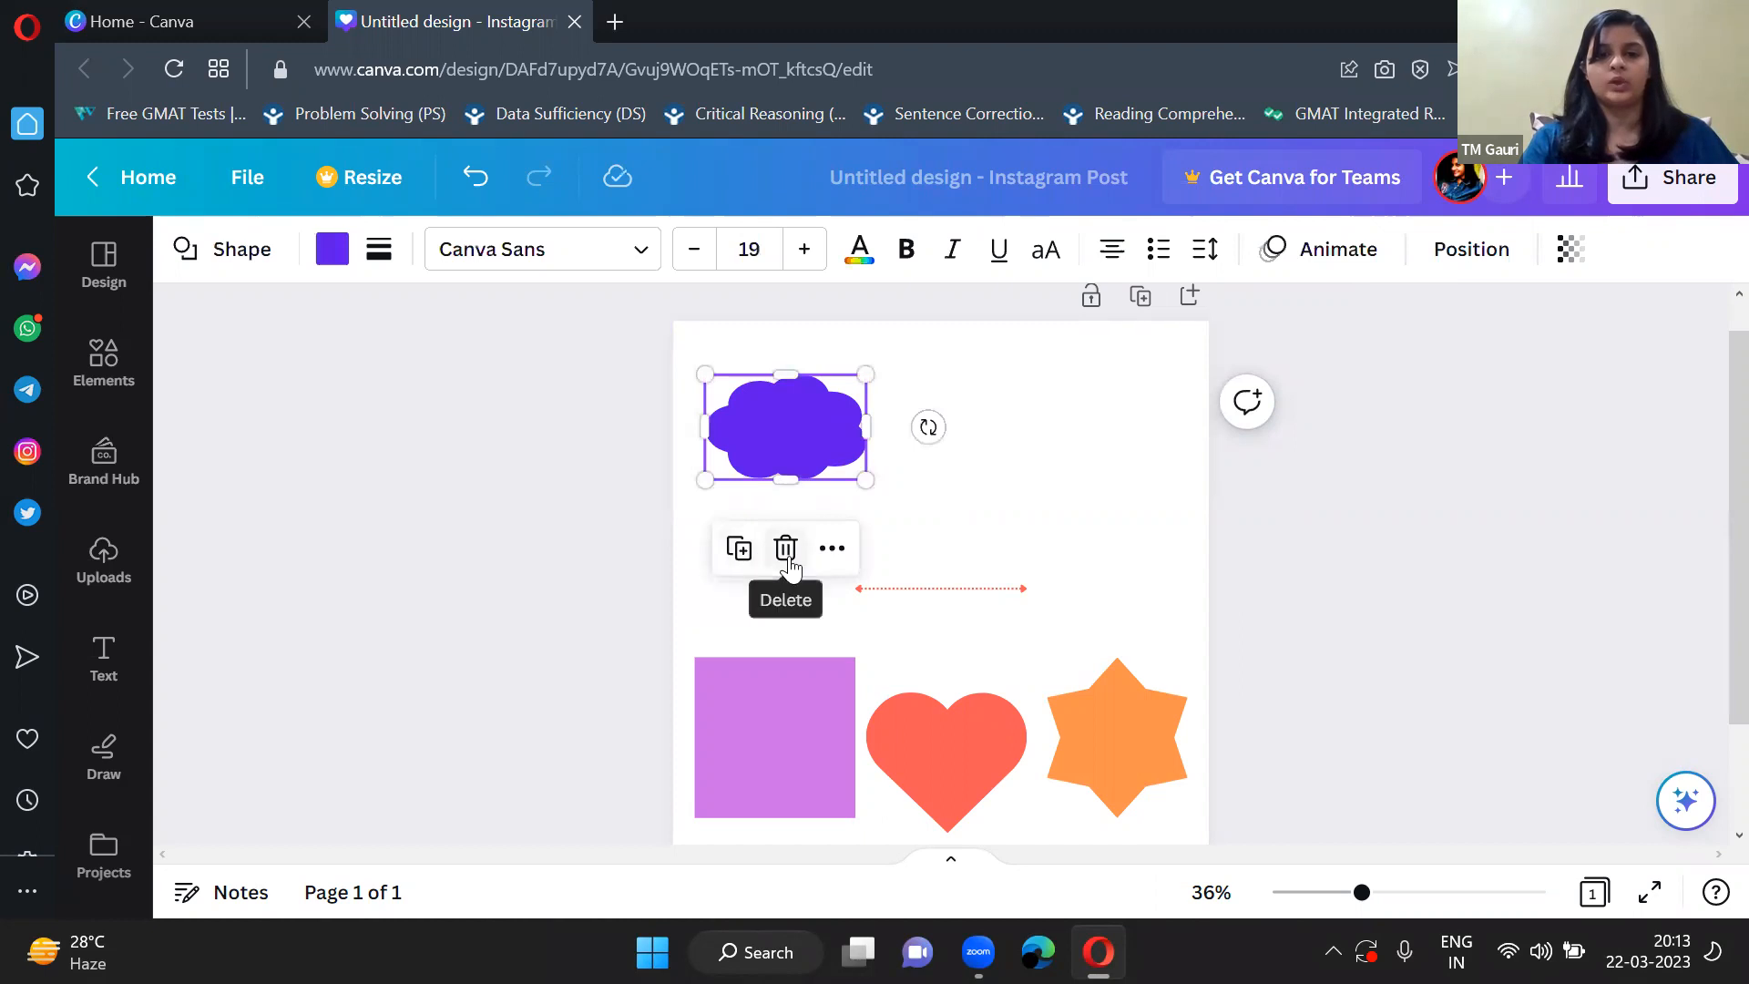
click(739, 550)
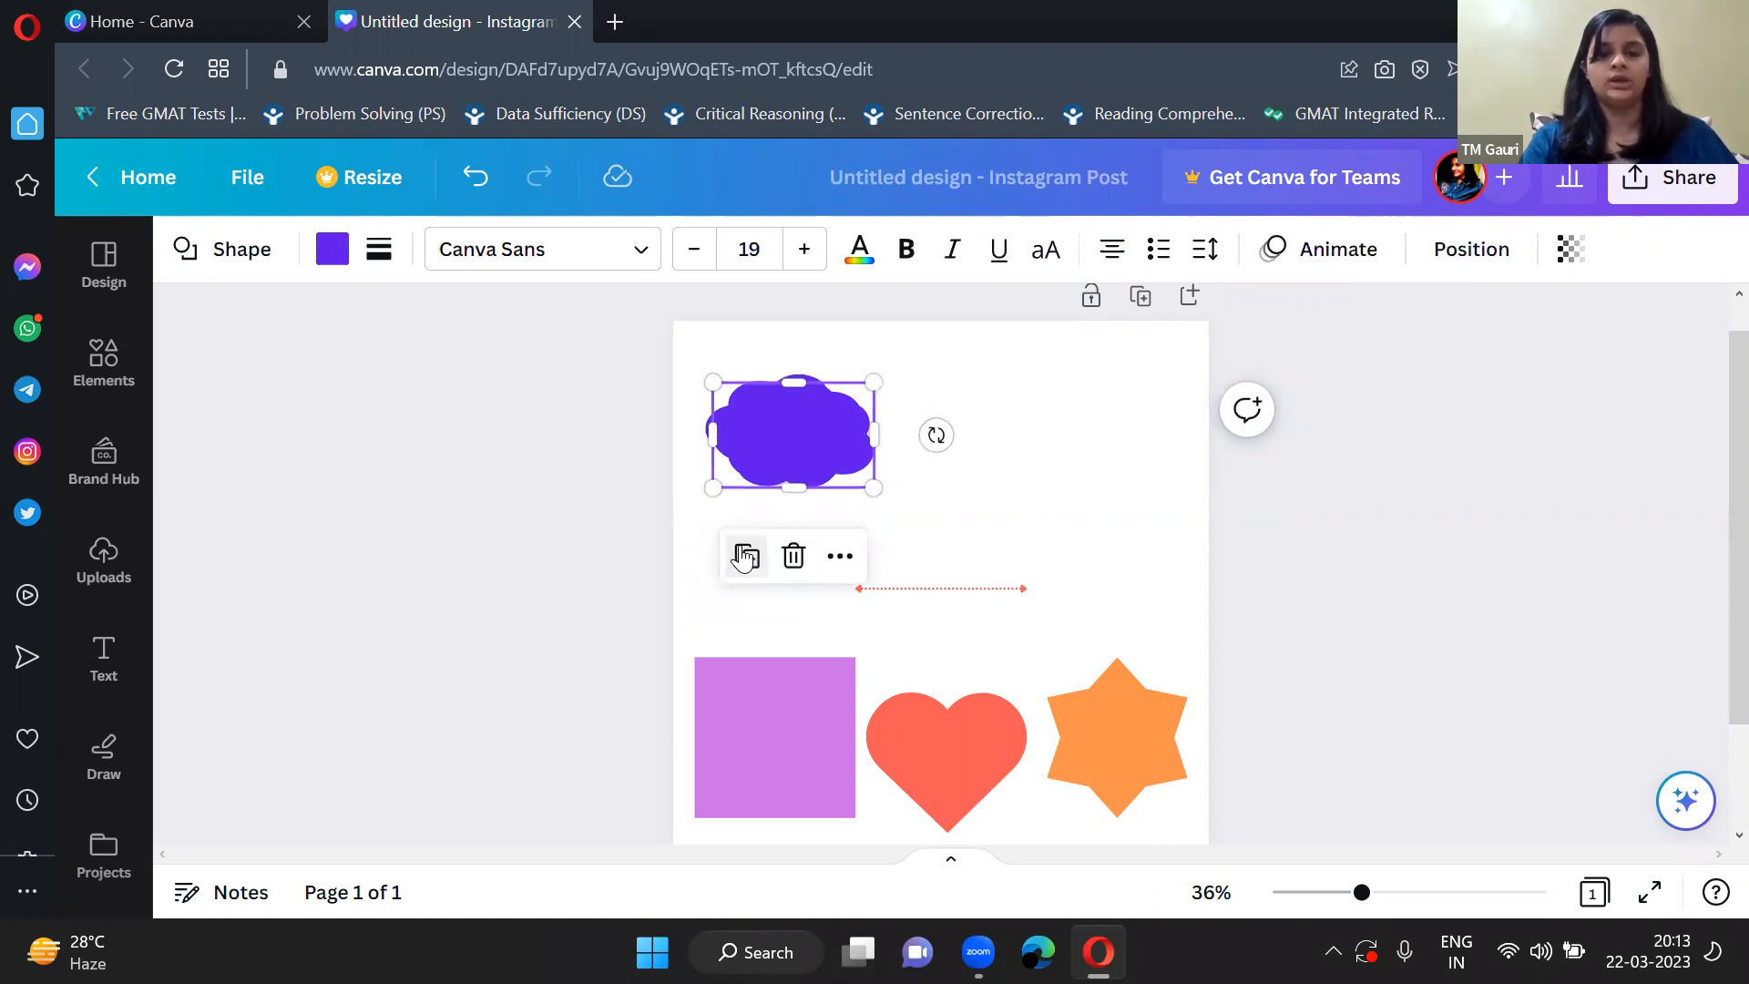
click(744, 555)
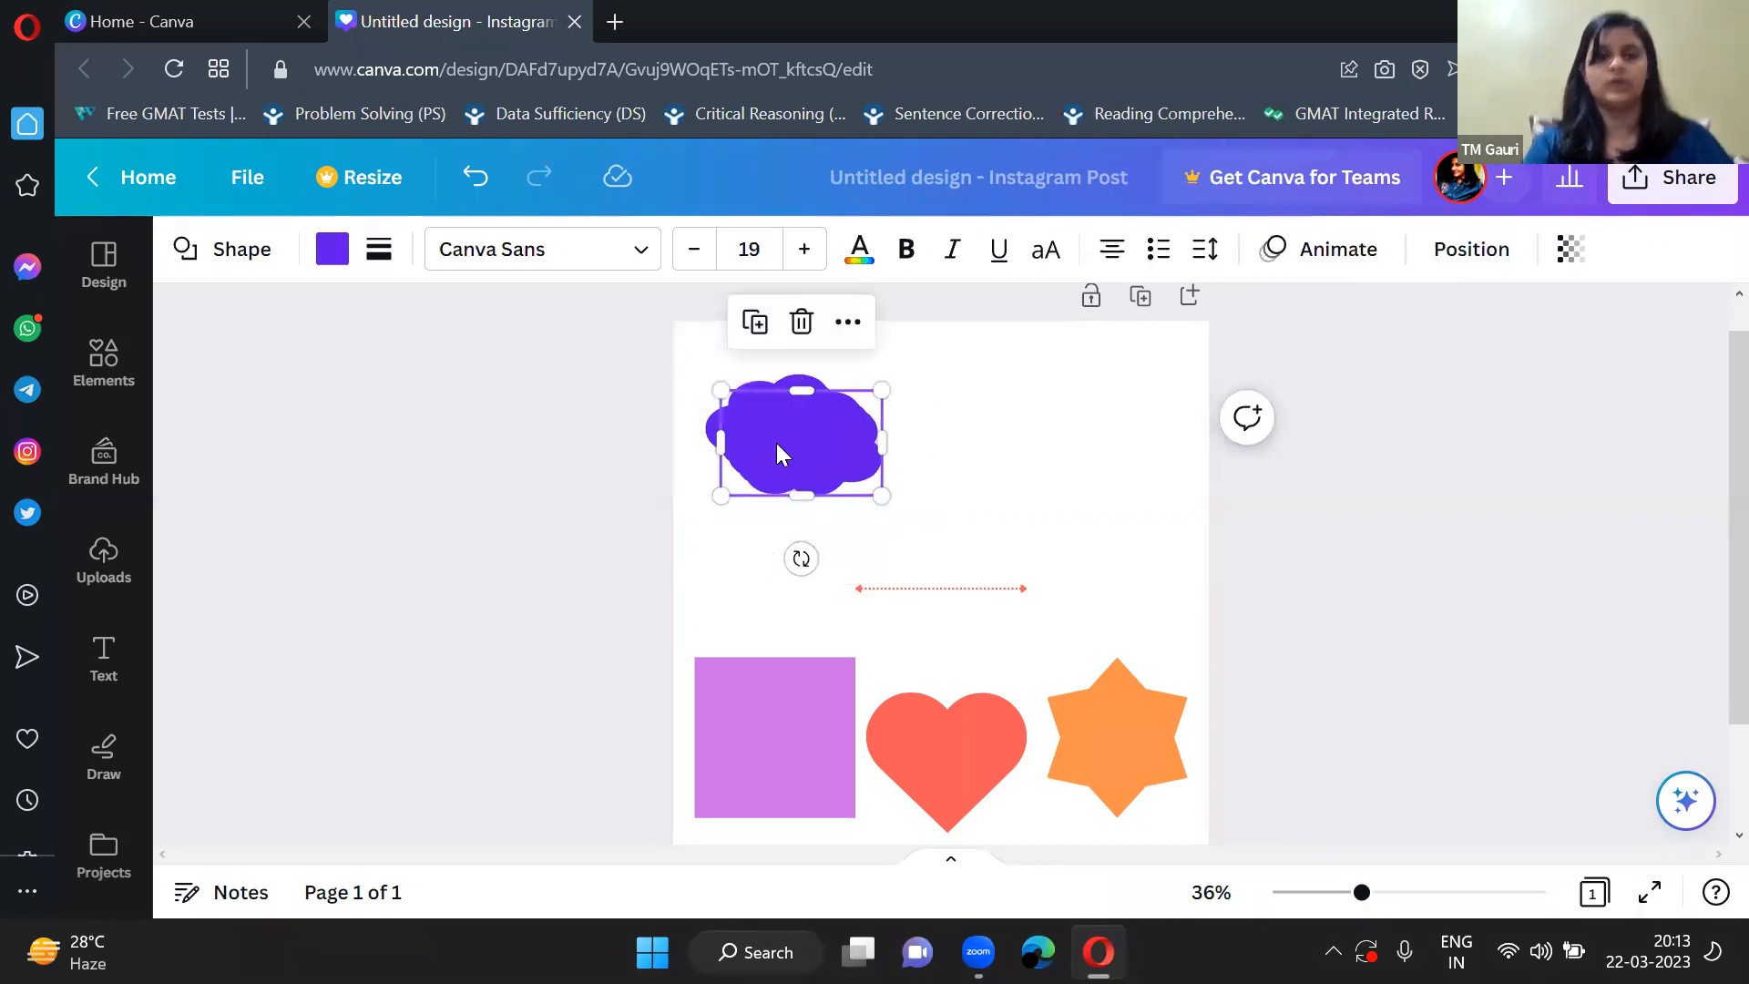
drag(839, 449, 1057, 419)
drag(804, 439, 940, 482)
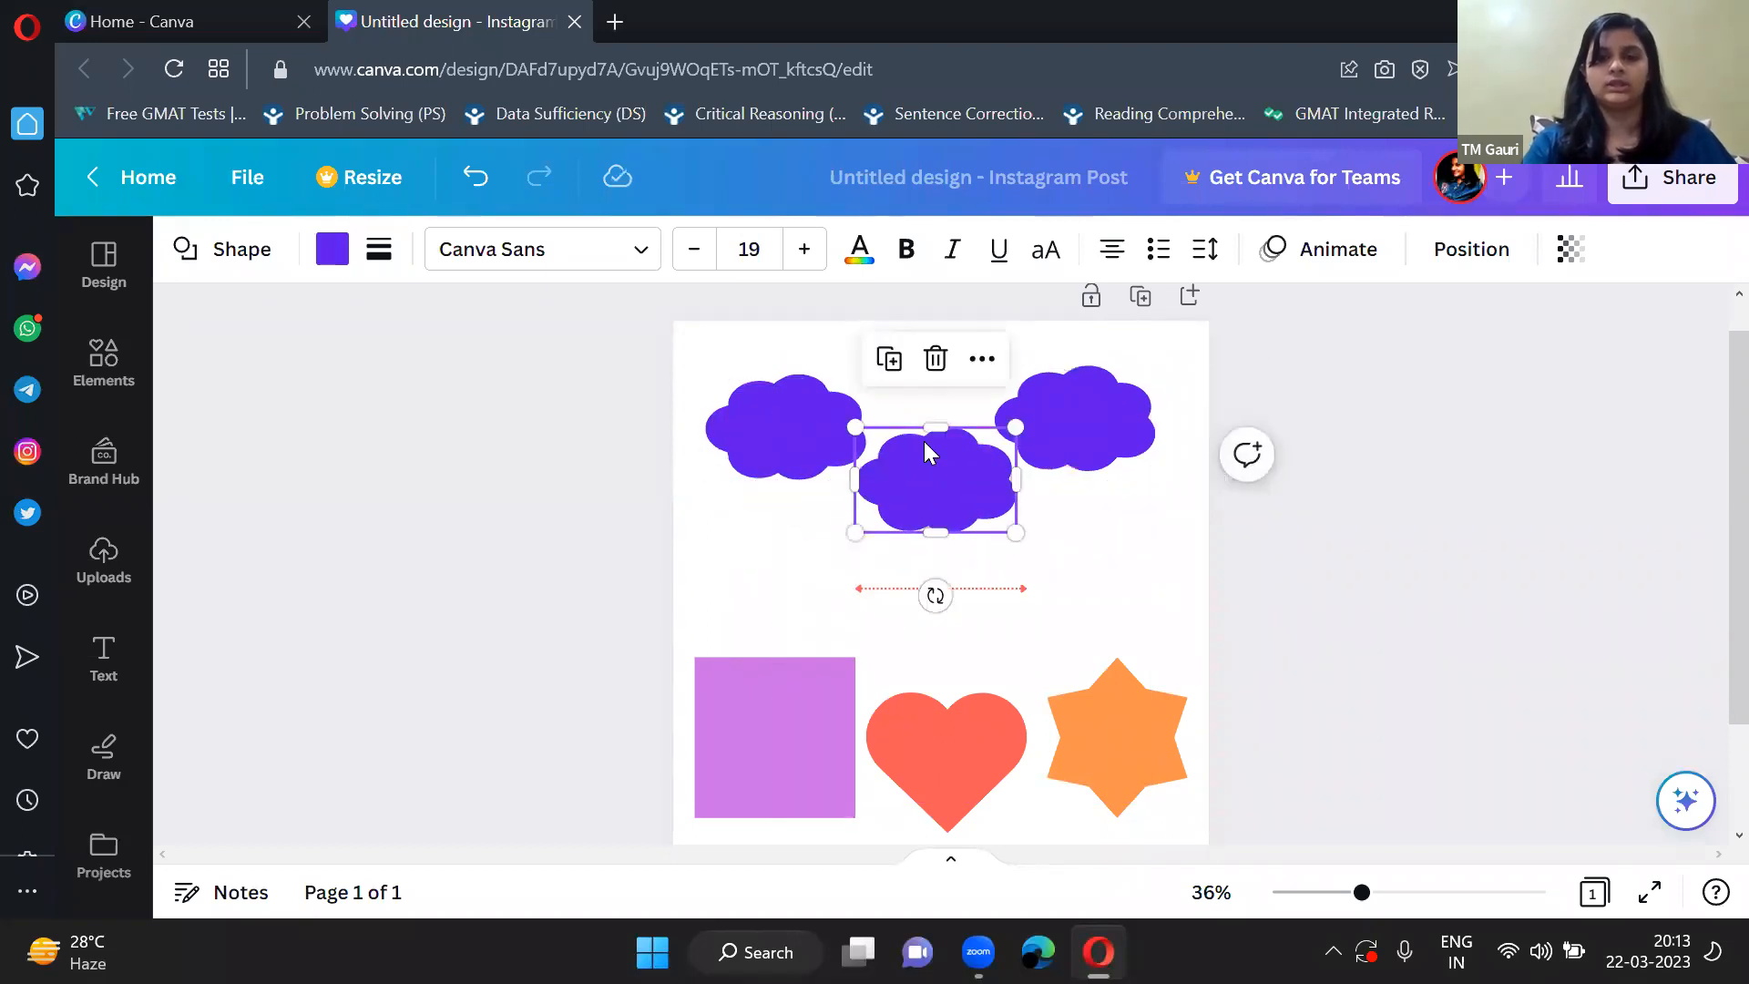
Duplicate the middle cloud and arrange the four clouds as an upper pair at the page corners and a lower pair between them.
click(890, 358)
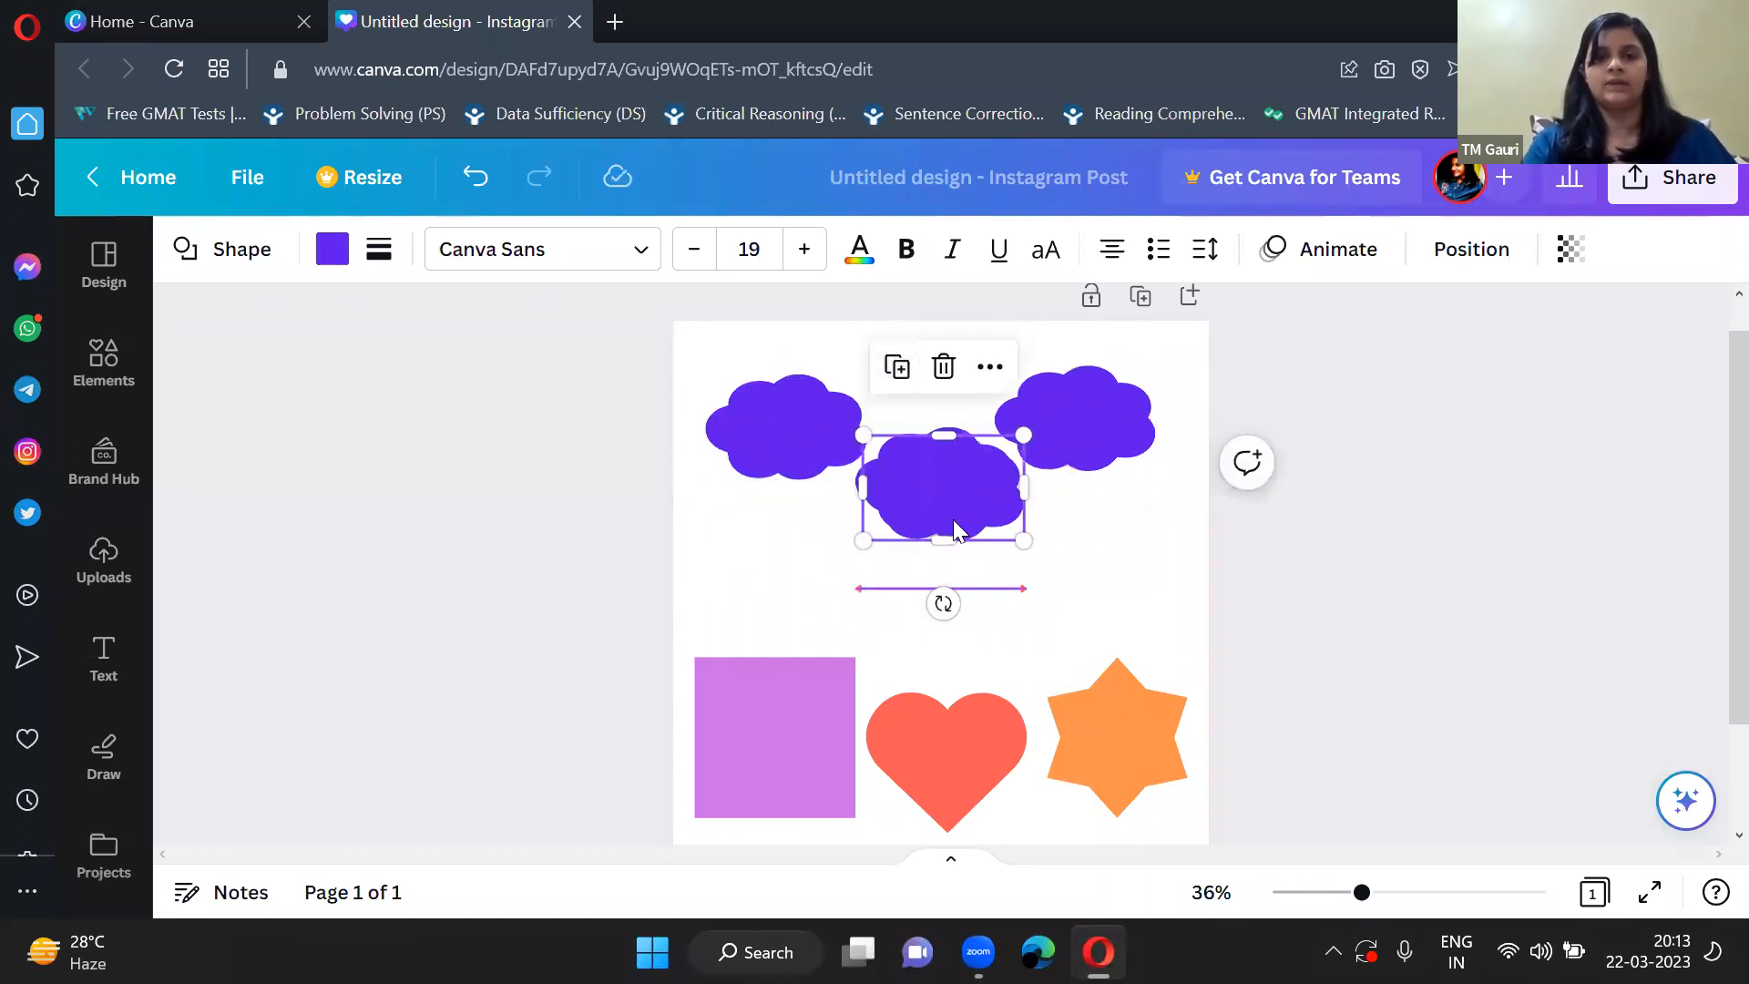
drag(948, 508, 1087, 529)
drag(961, 481, 879, 481)
drag(1142, 517, 1072, 495)
drag(1128, 442, 1170, 424)
click(838, 410)
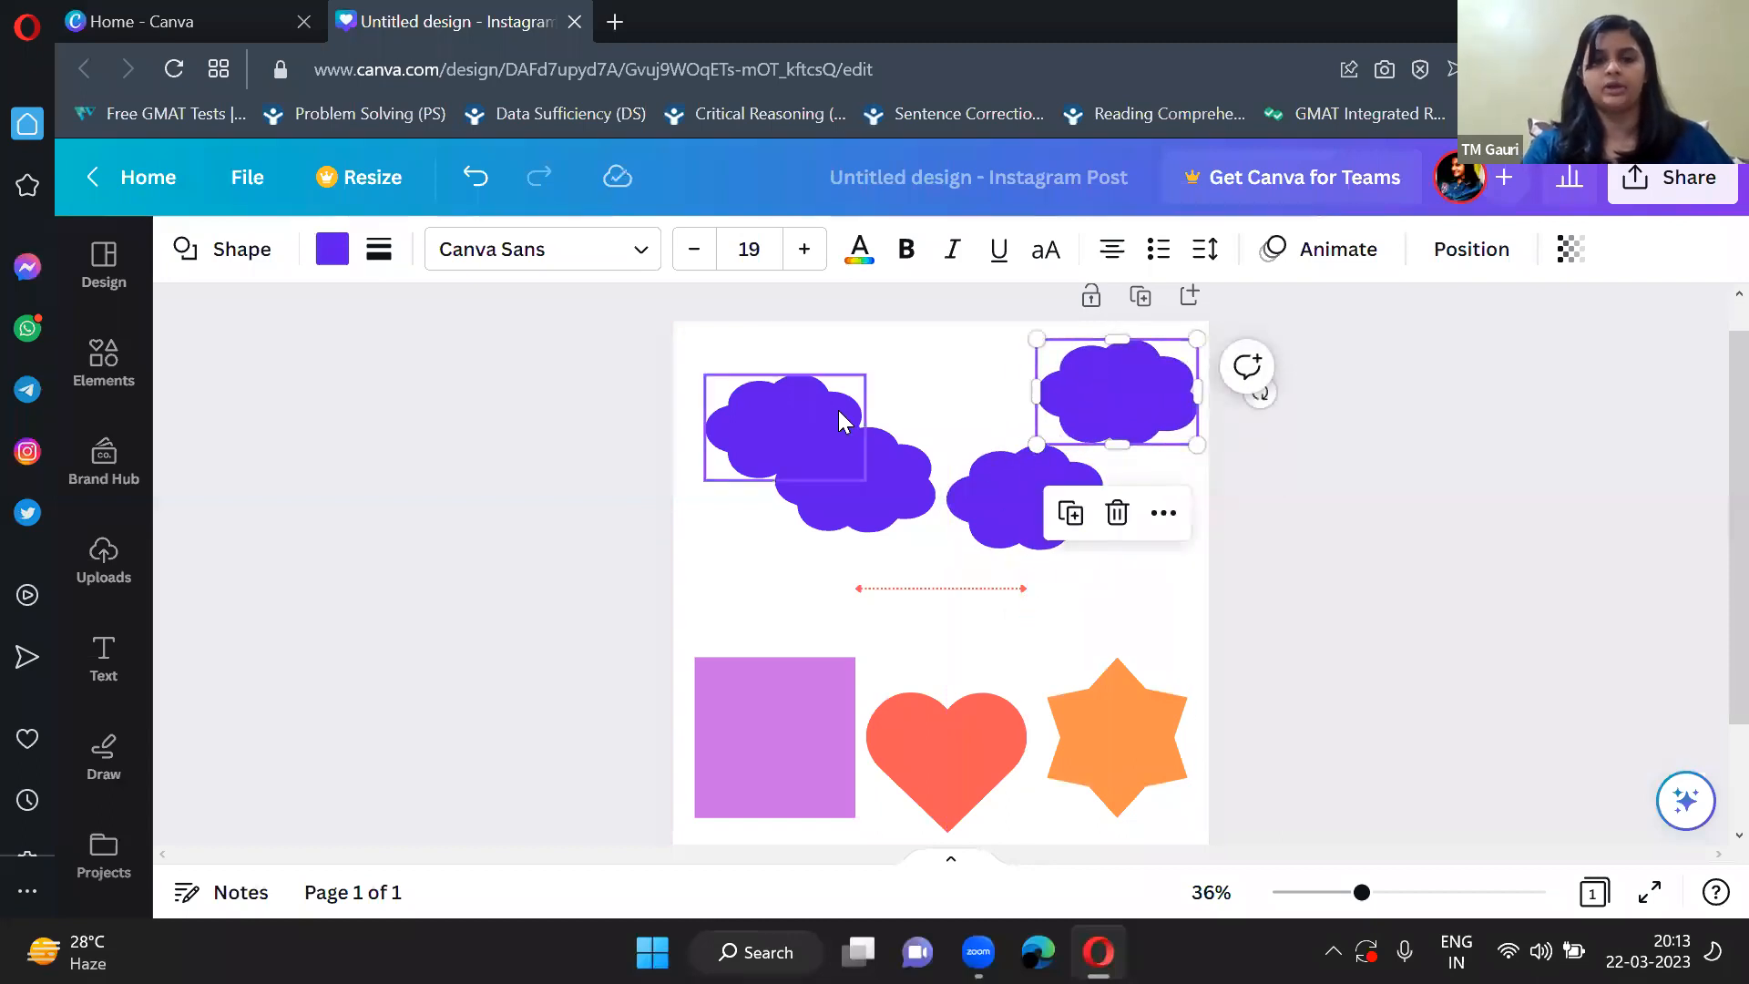
drag(839, 410, 827, 381)
Move the square up below the clouds and shift the heart right so it overlaps the star.
drag(781, 690, 789, 612)
click(960, 723)
drag(960, 723, 1028, 723)
drag(829, 679, 831, 670)
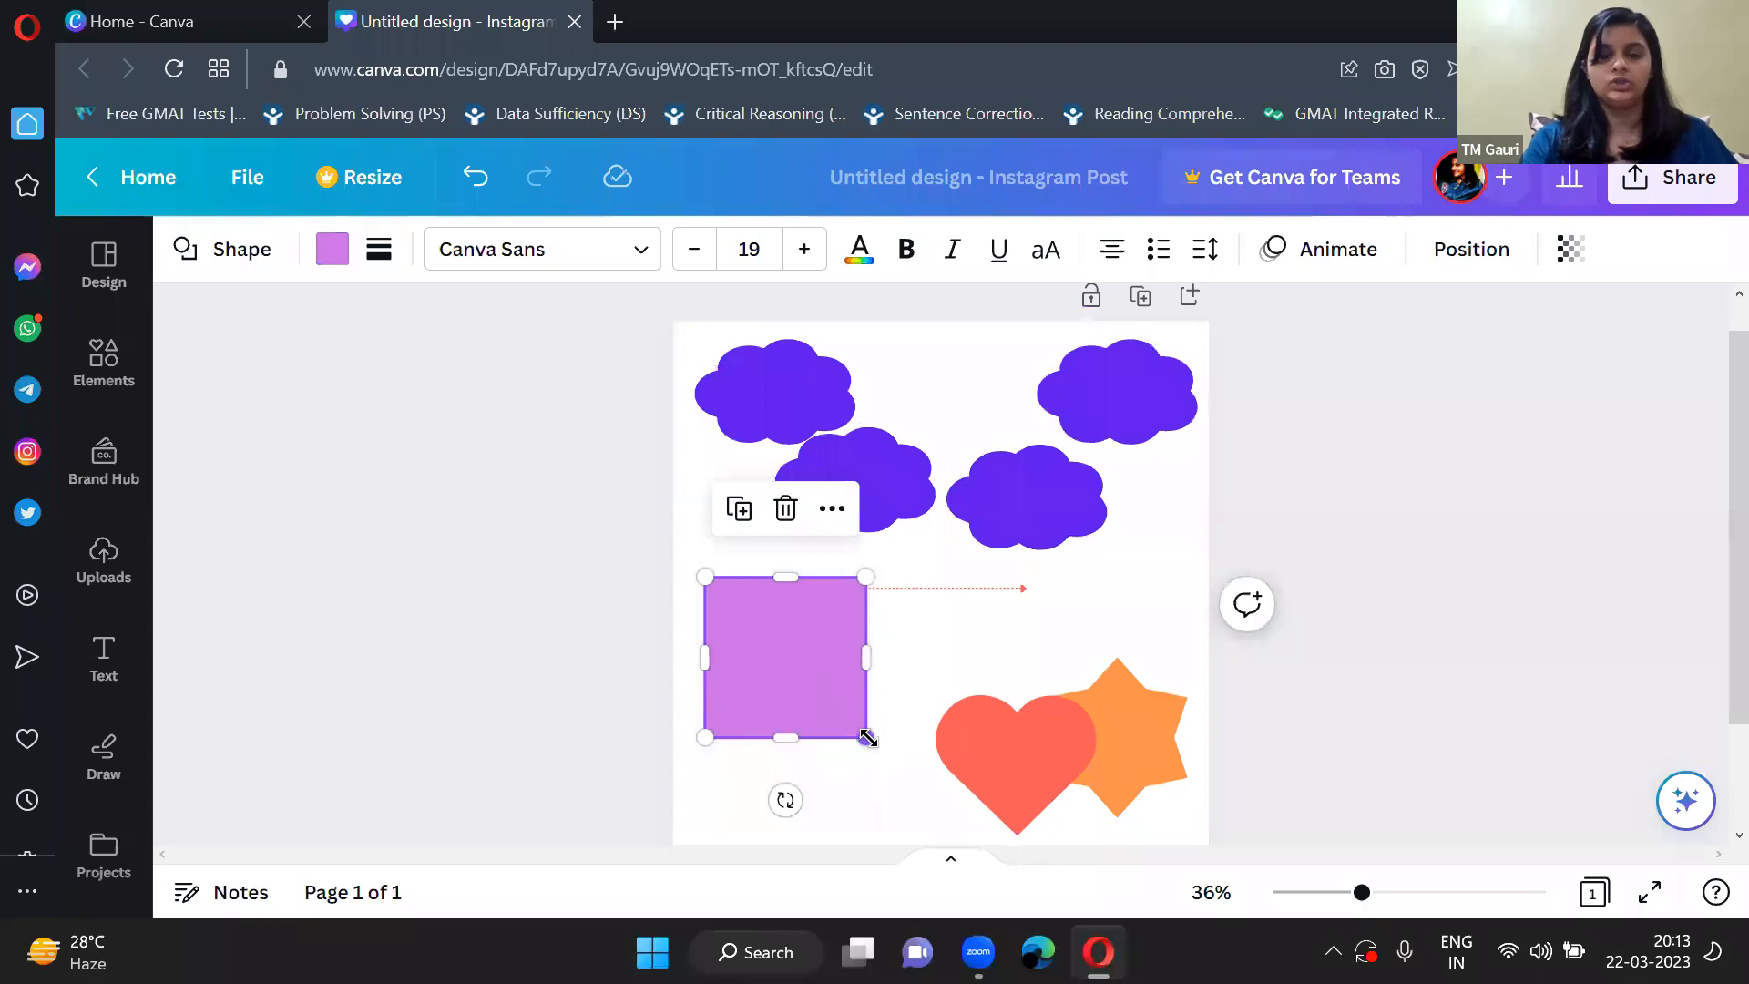
Resize the purple square into a larger, slightly wide rectangle and place it in the page's lower-left area.
drag(894, 750, 957, 816)
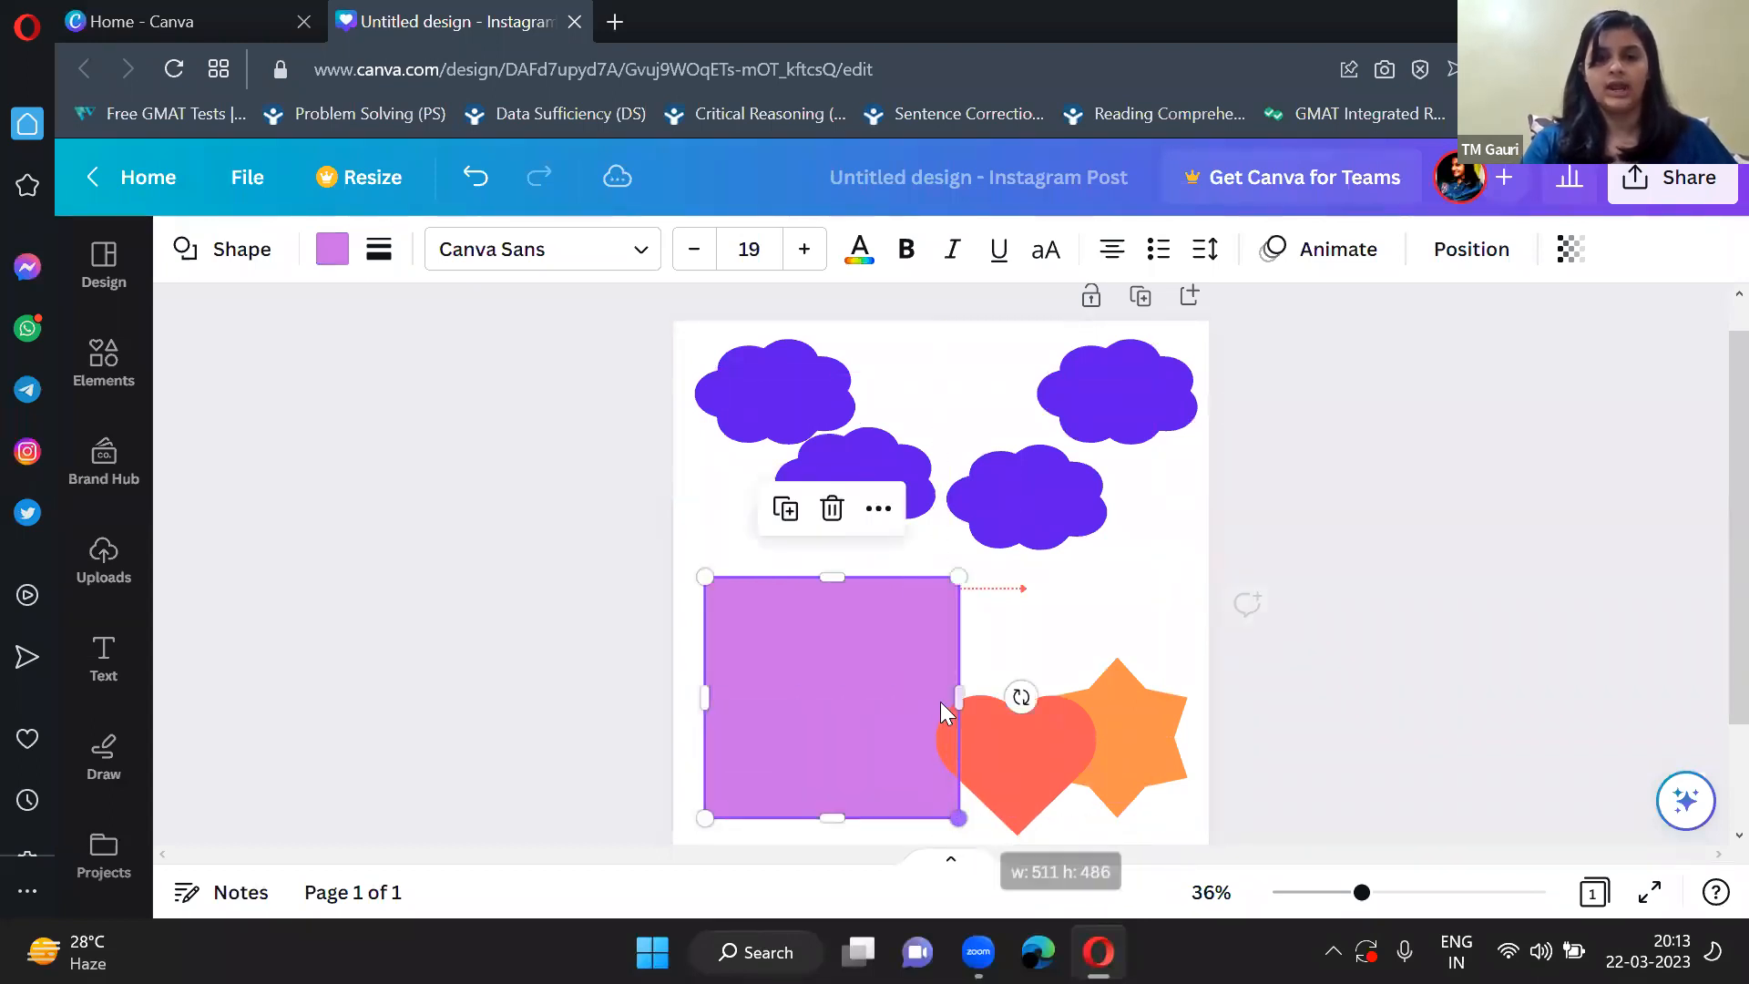
drag(949, 696, 1047, 719)
drag(890, 656, 938, 647)
drag(732, 526, 825, 567)
drag(948, 656, 818, 708)
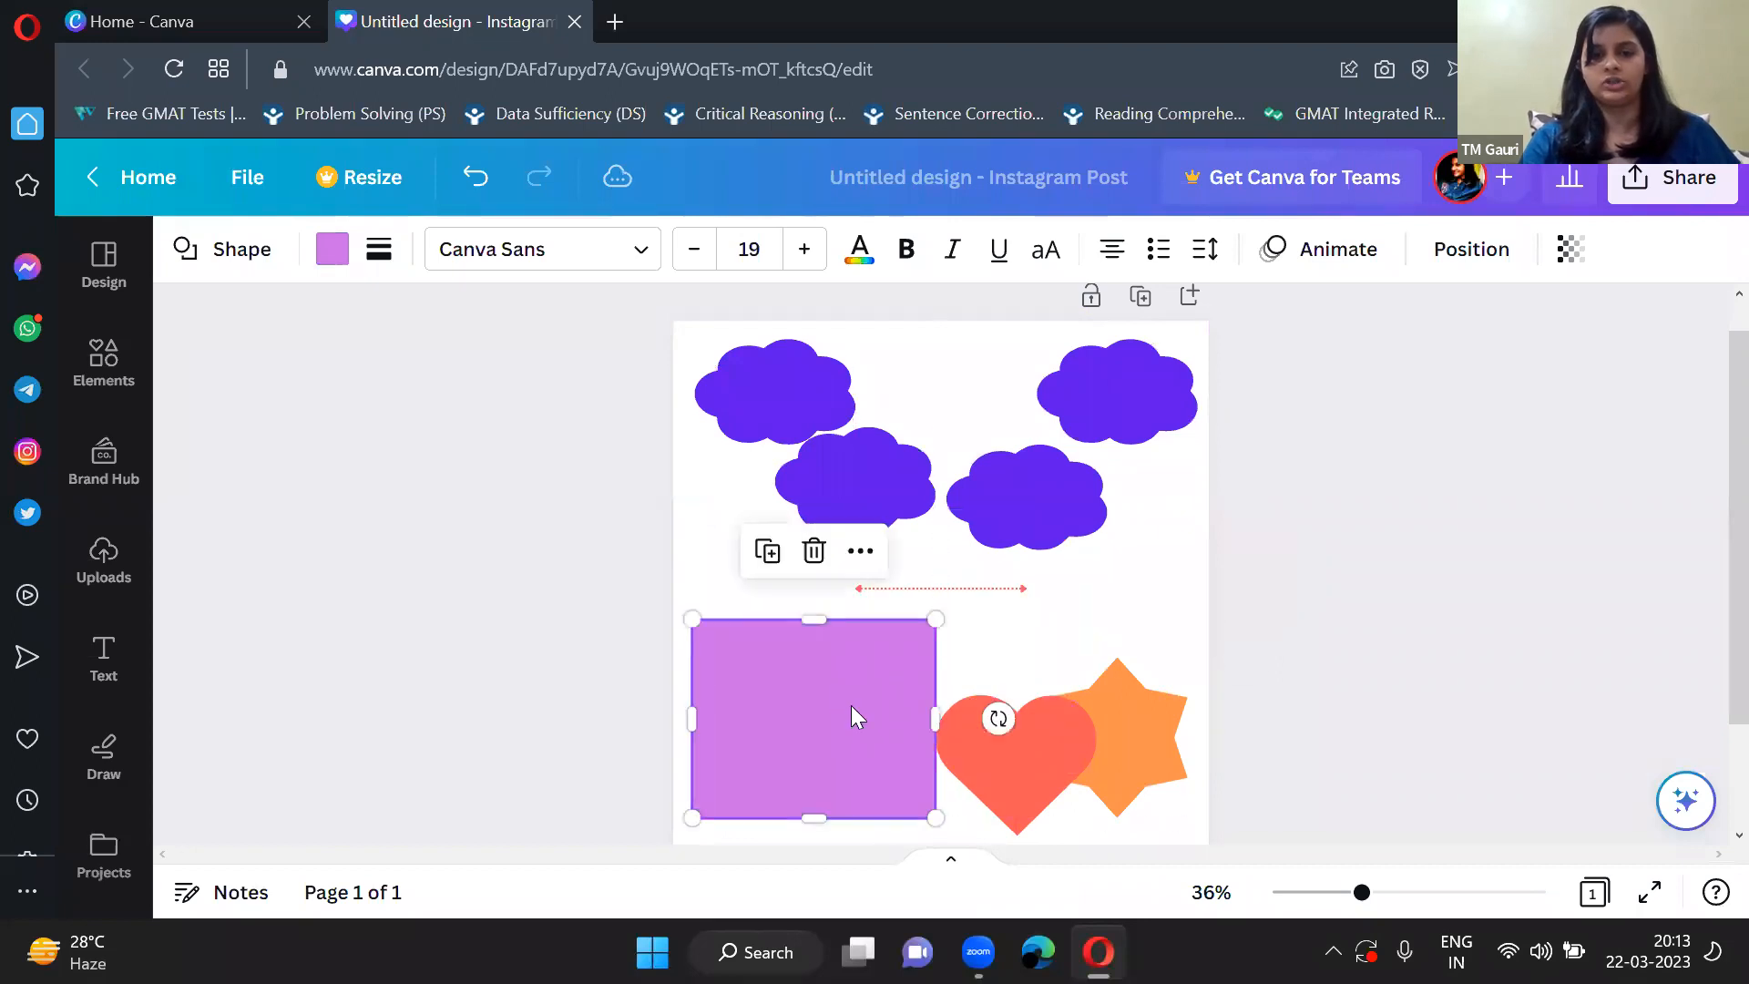
drag(935, 813, 888, 796)
click(1079, 644)
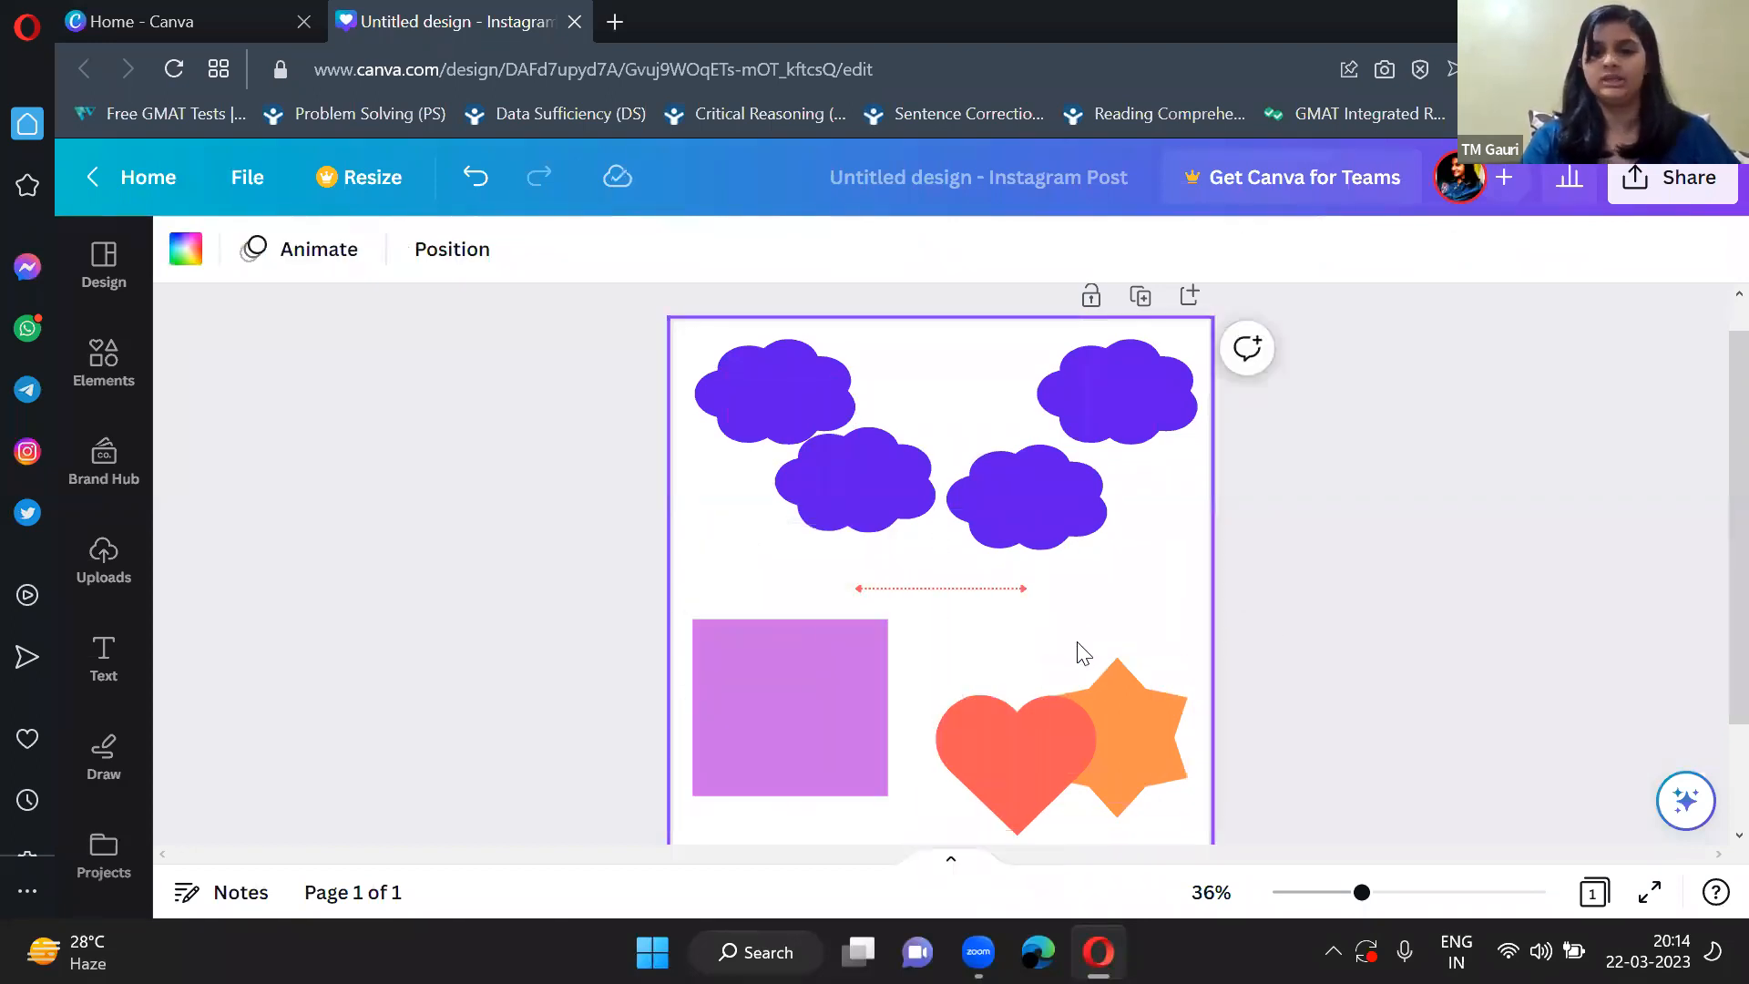
scroll(430, 427, down, 1)
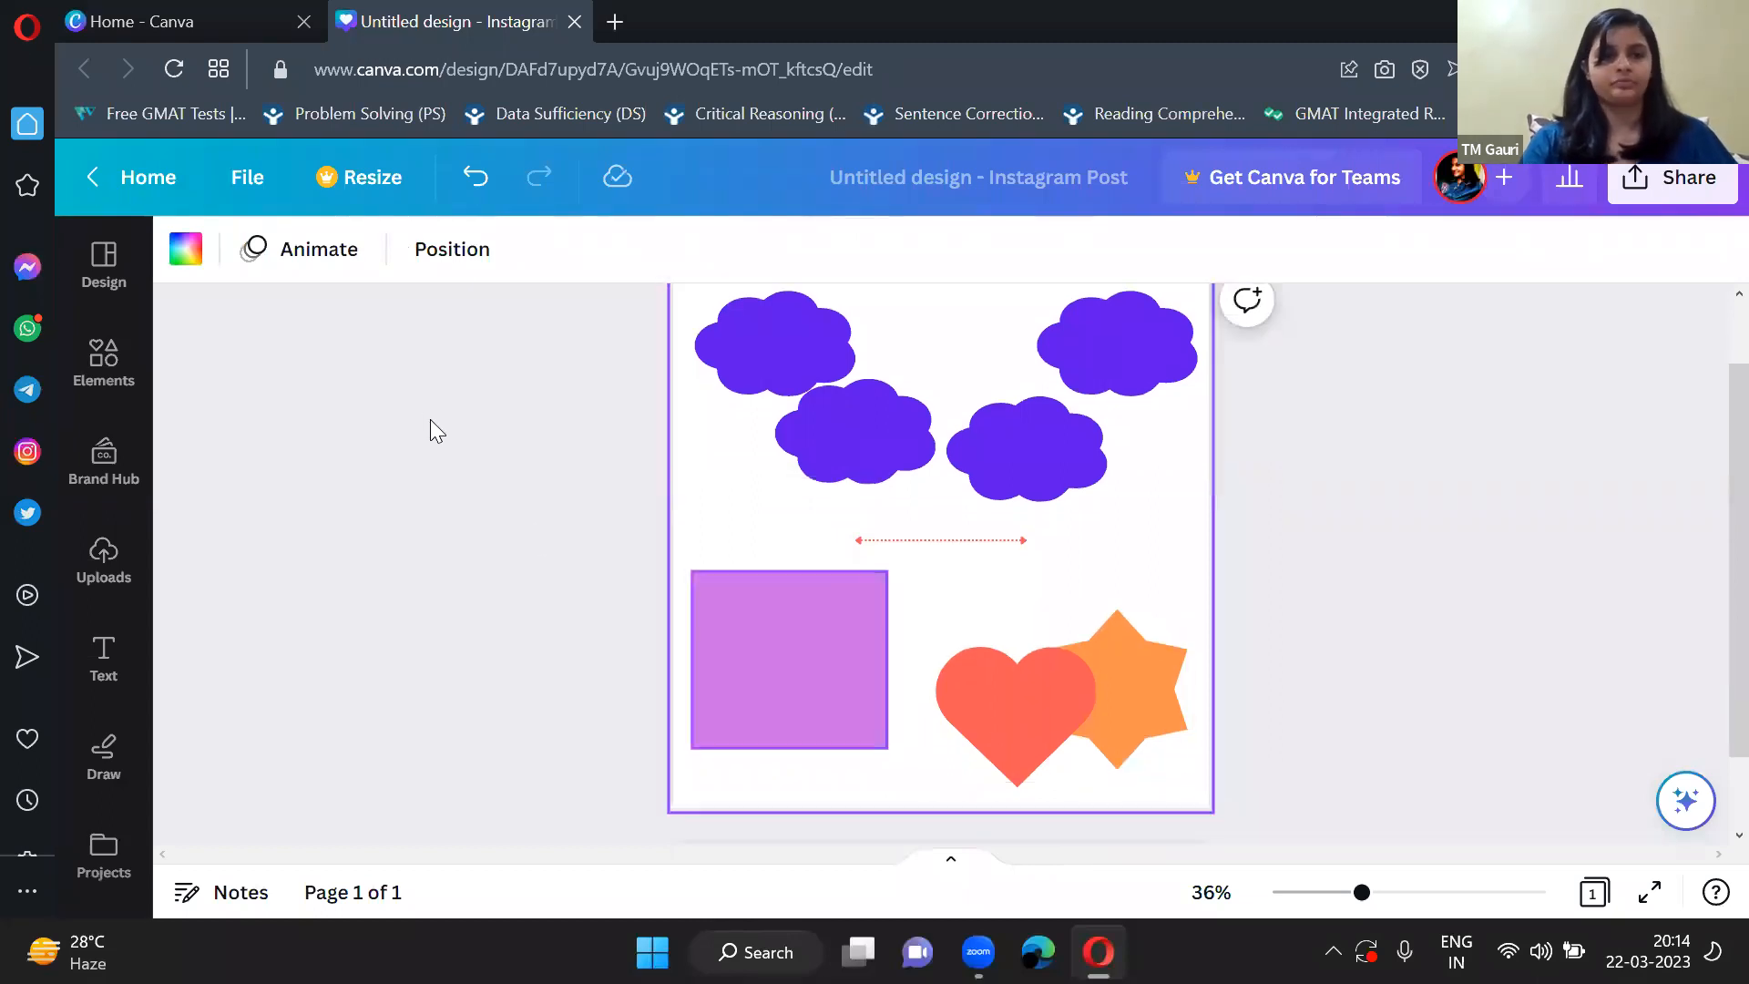
Rename the design as DEMONSTRATION.
scroll(418, 419, up, 2)
scroll(908, 538, down, 2)
scroll(907, 543, up, 2)
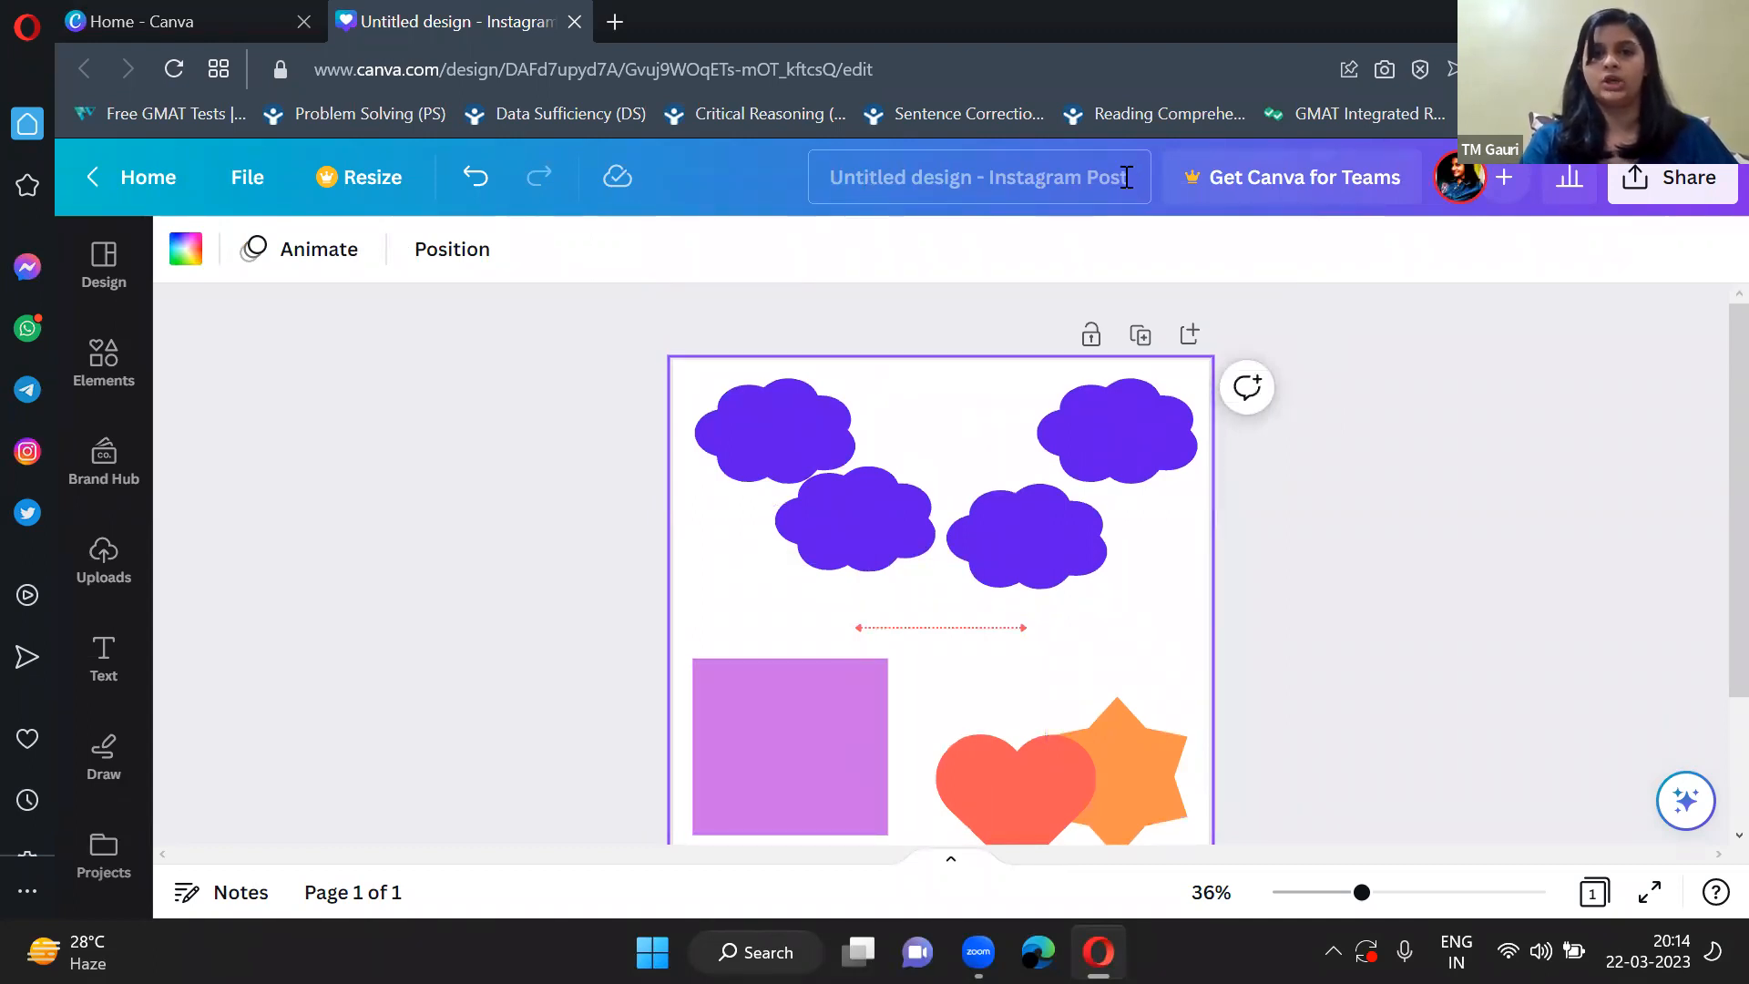
click(1032, 179)
key(BackSpace)
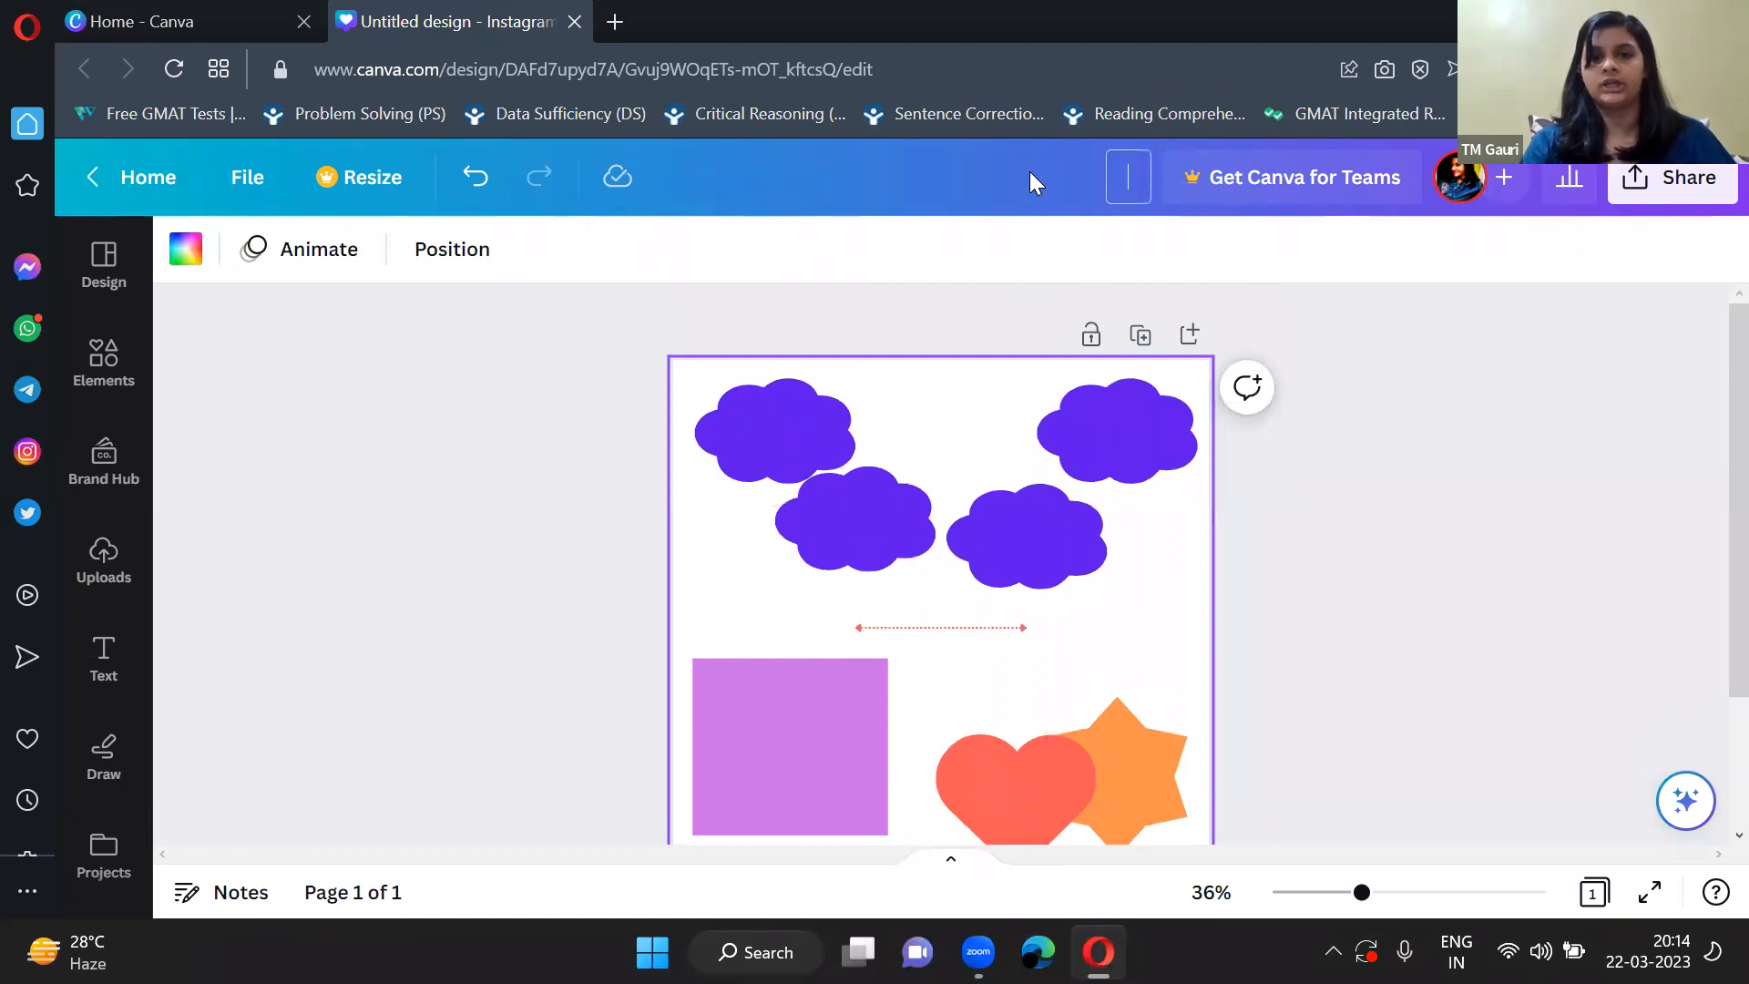
text(DE)
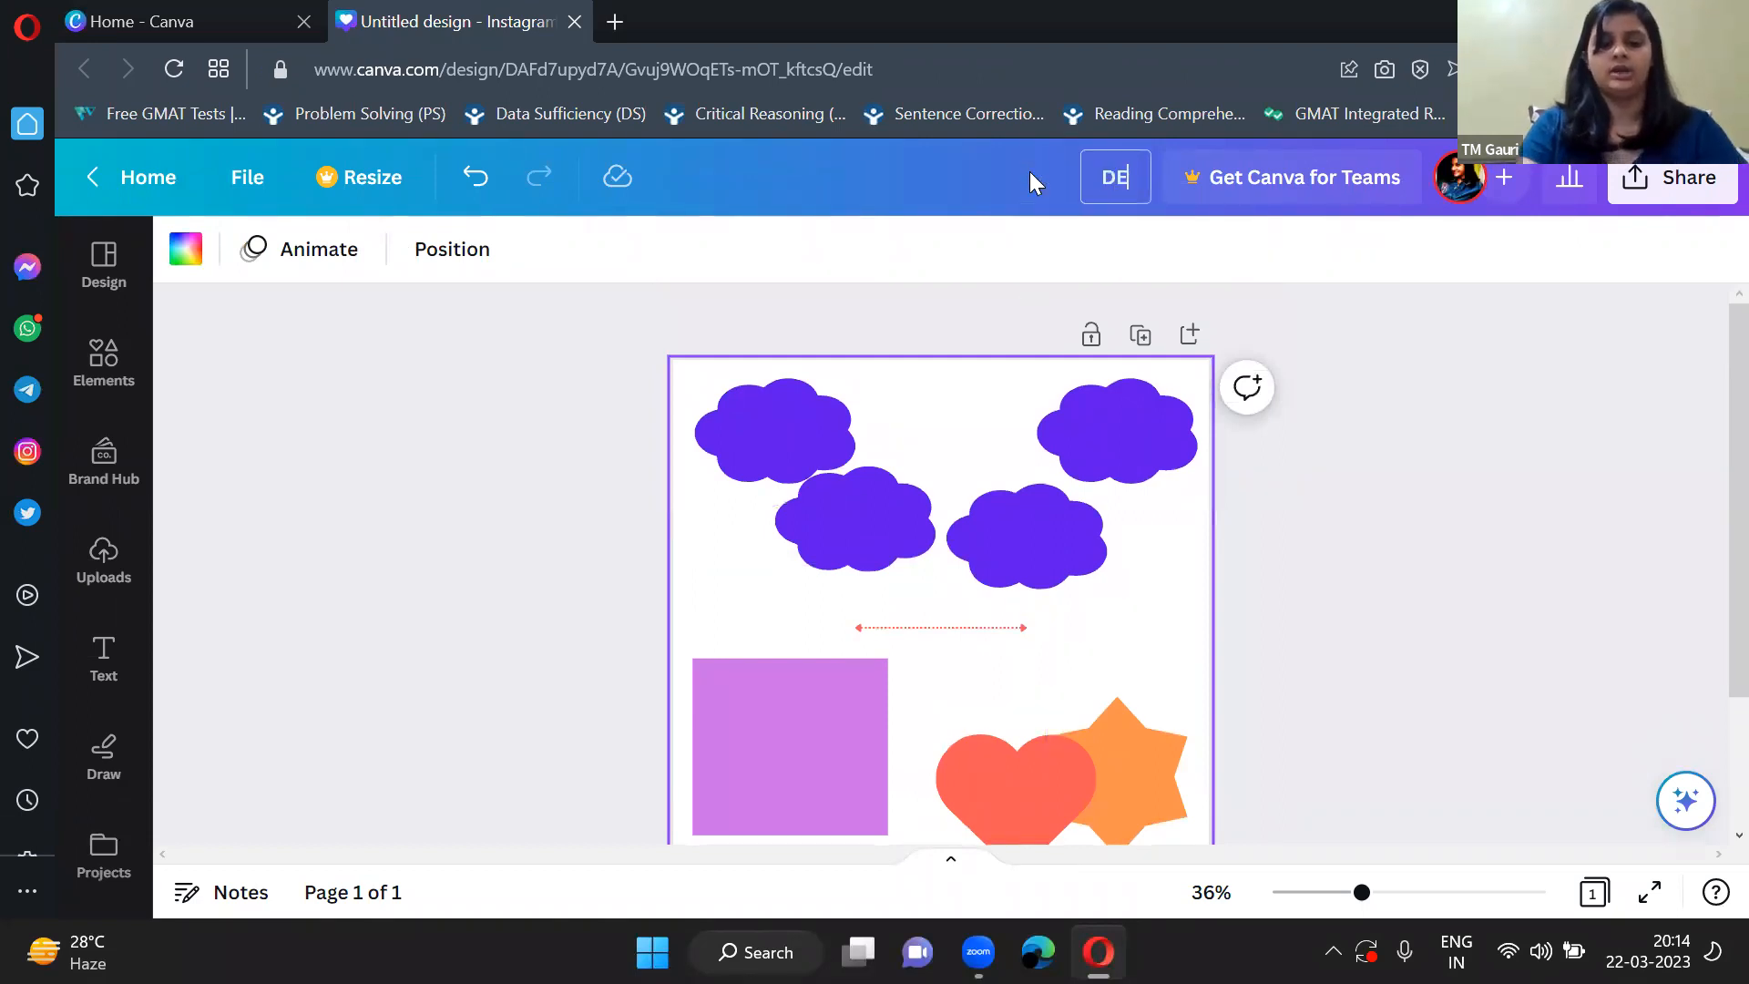
text(MON)
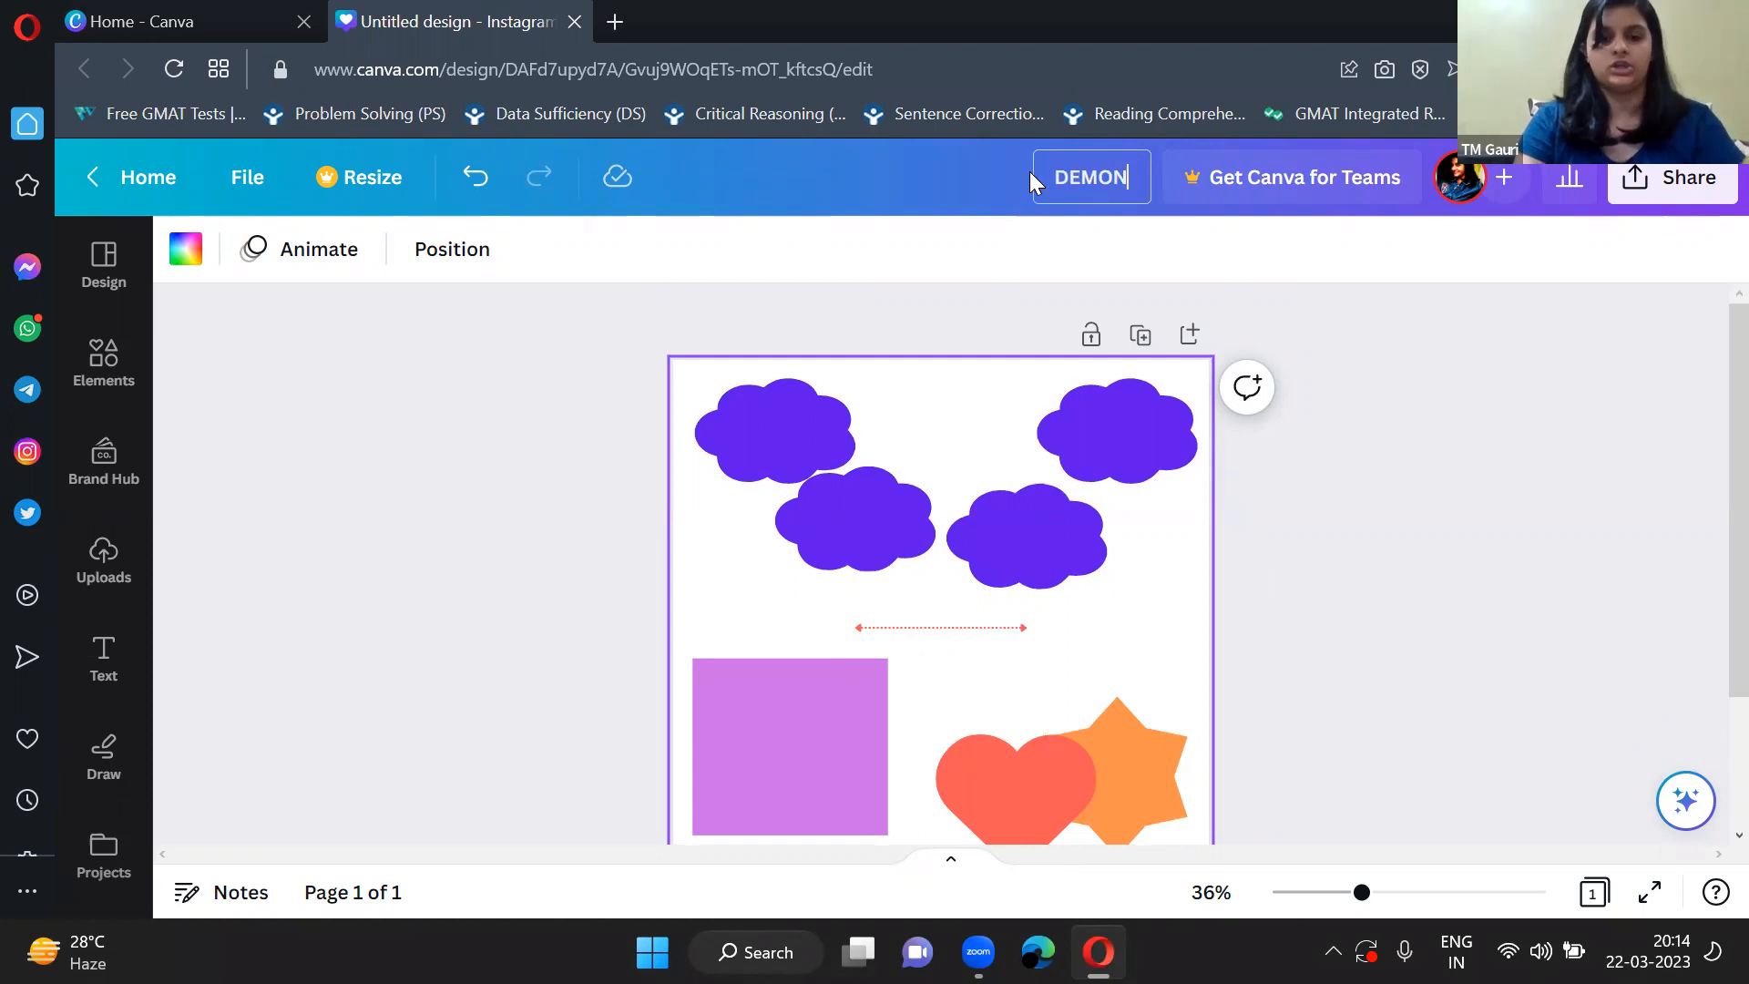
text(STRATIONS)
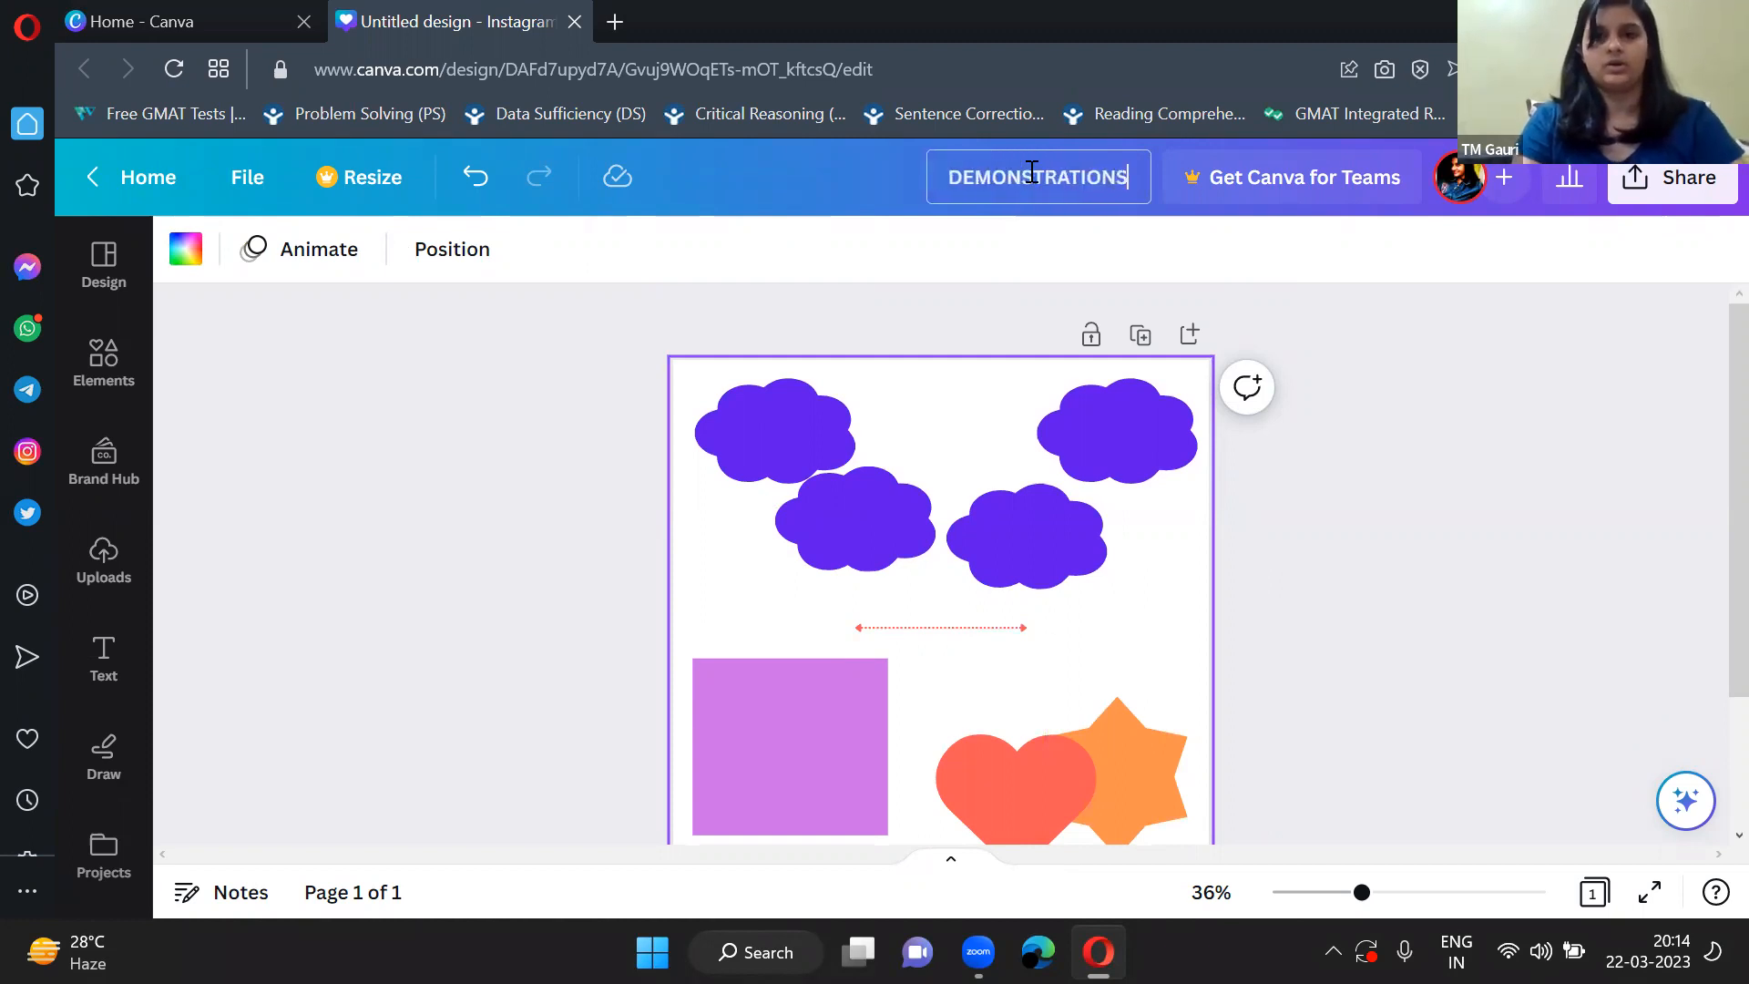
key(BackSpace)
click(1400, 312)
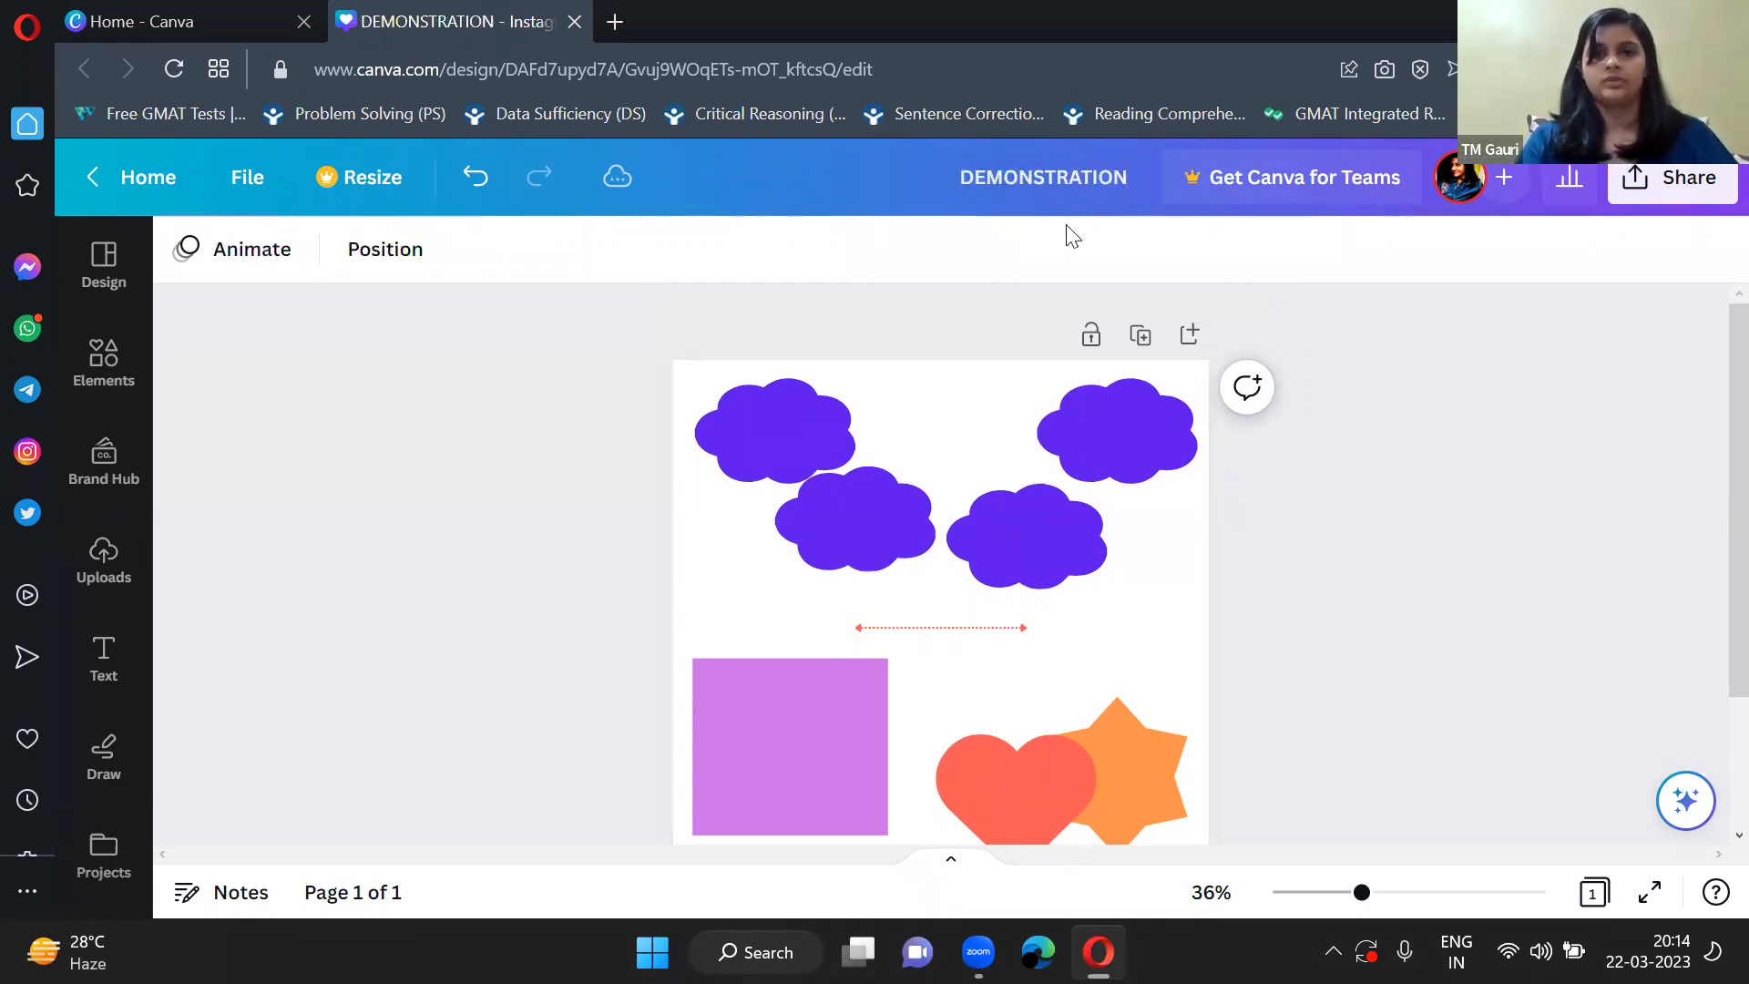
Add a blank second page below the page with the clouds and shapes.
click(944, 472)
scroll(944, 472, down, 1)
scroll(942, 467, down, 3)
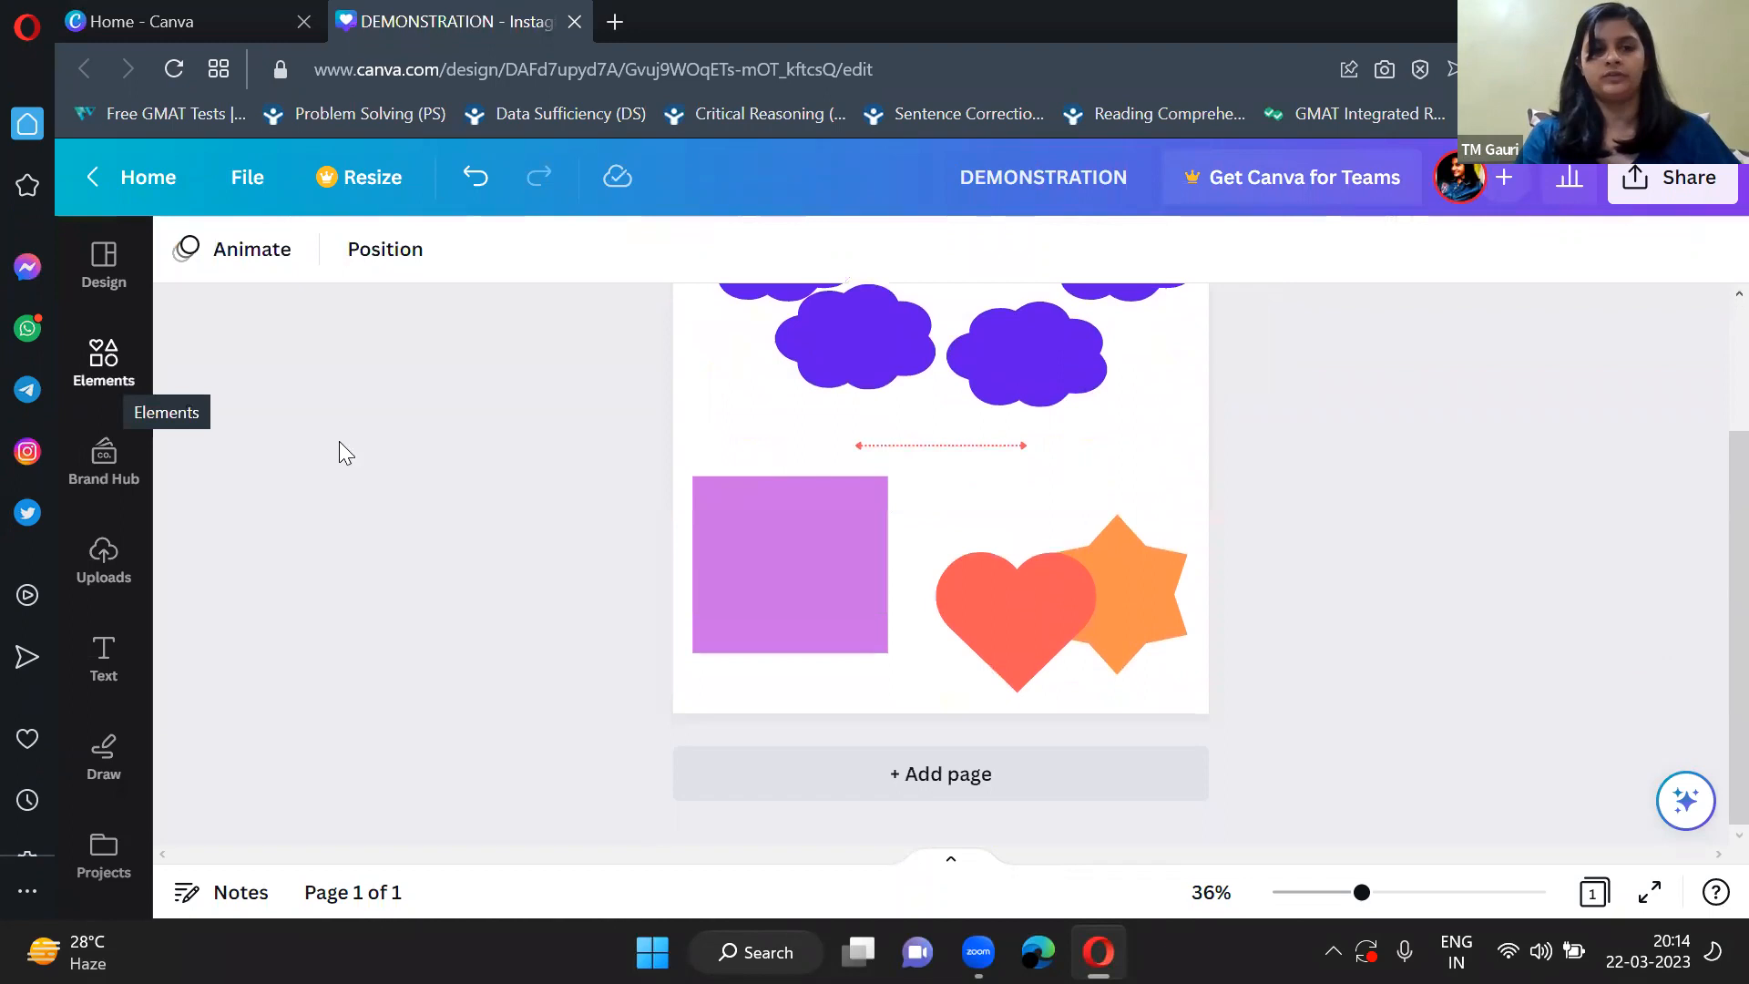
scroll(890, 597, up, 4)
scroll(1055, 724, down, 4)
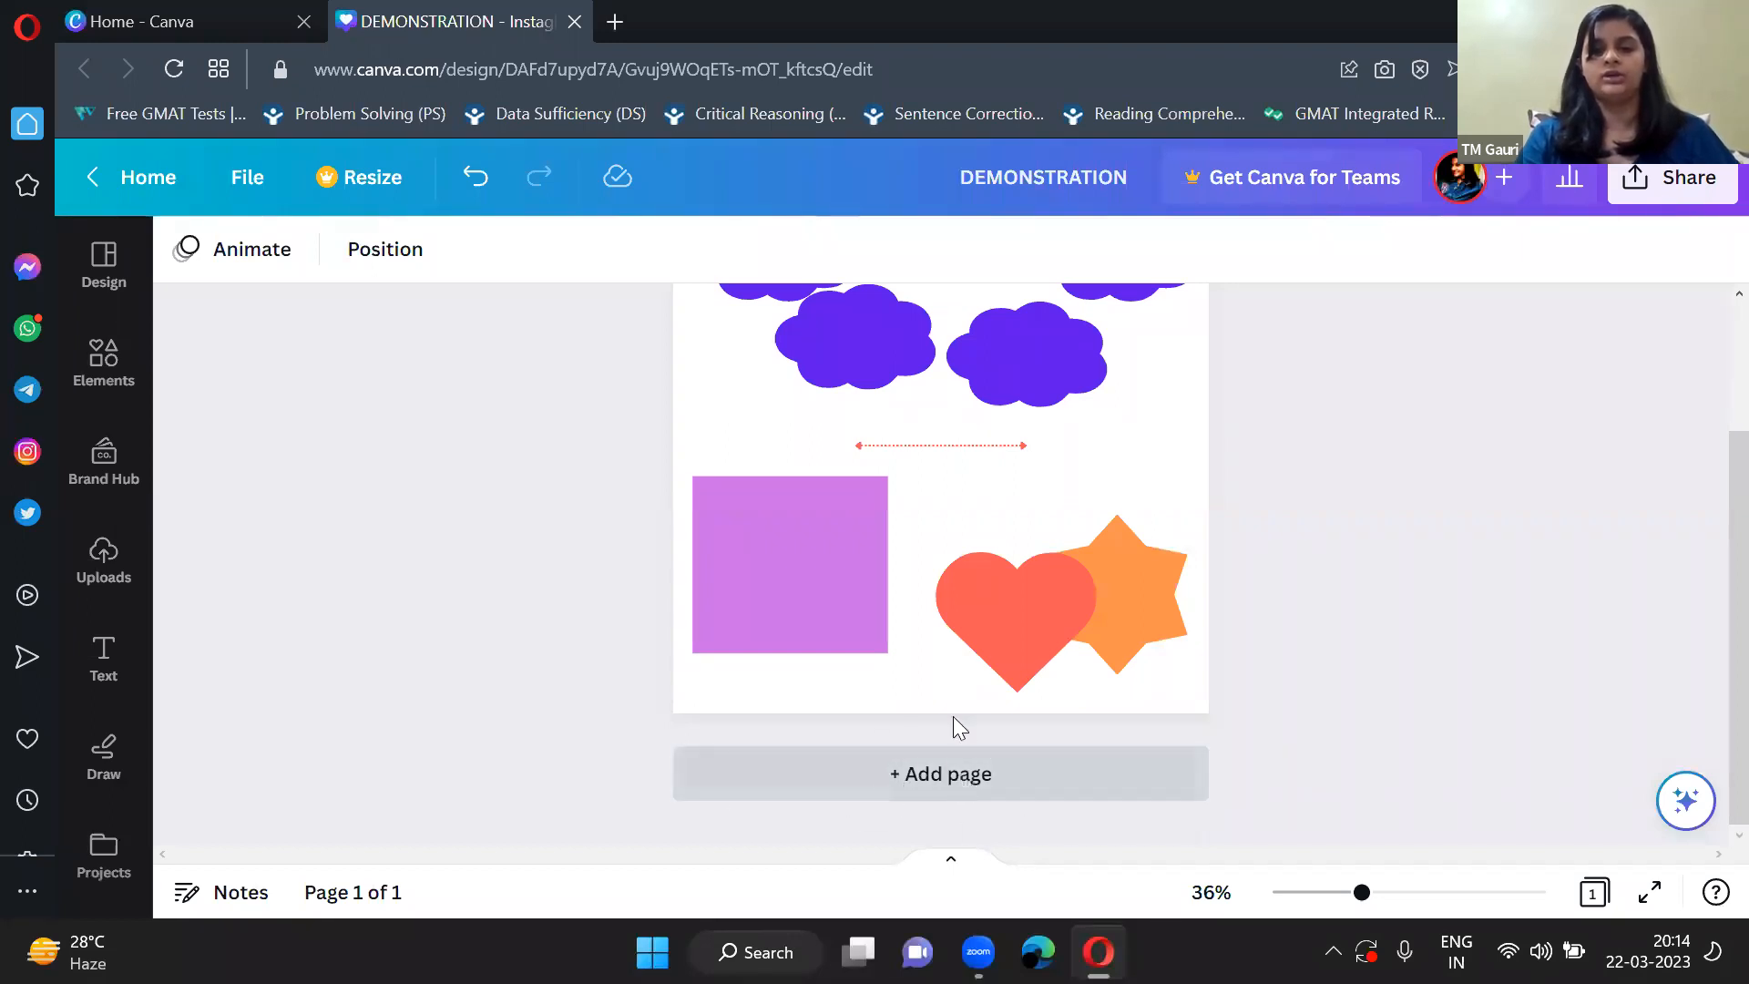
click(943, 769)
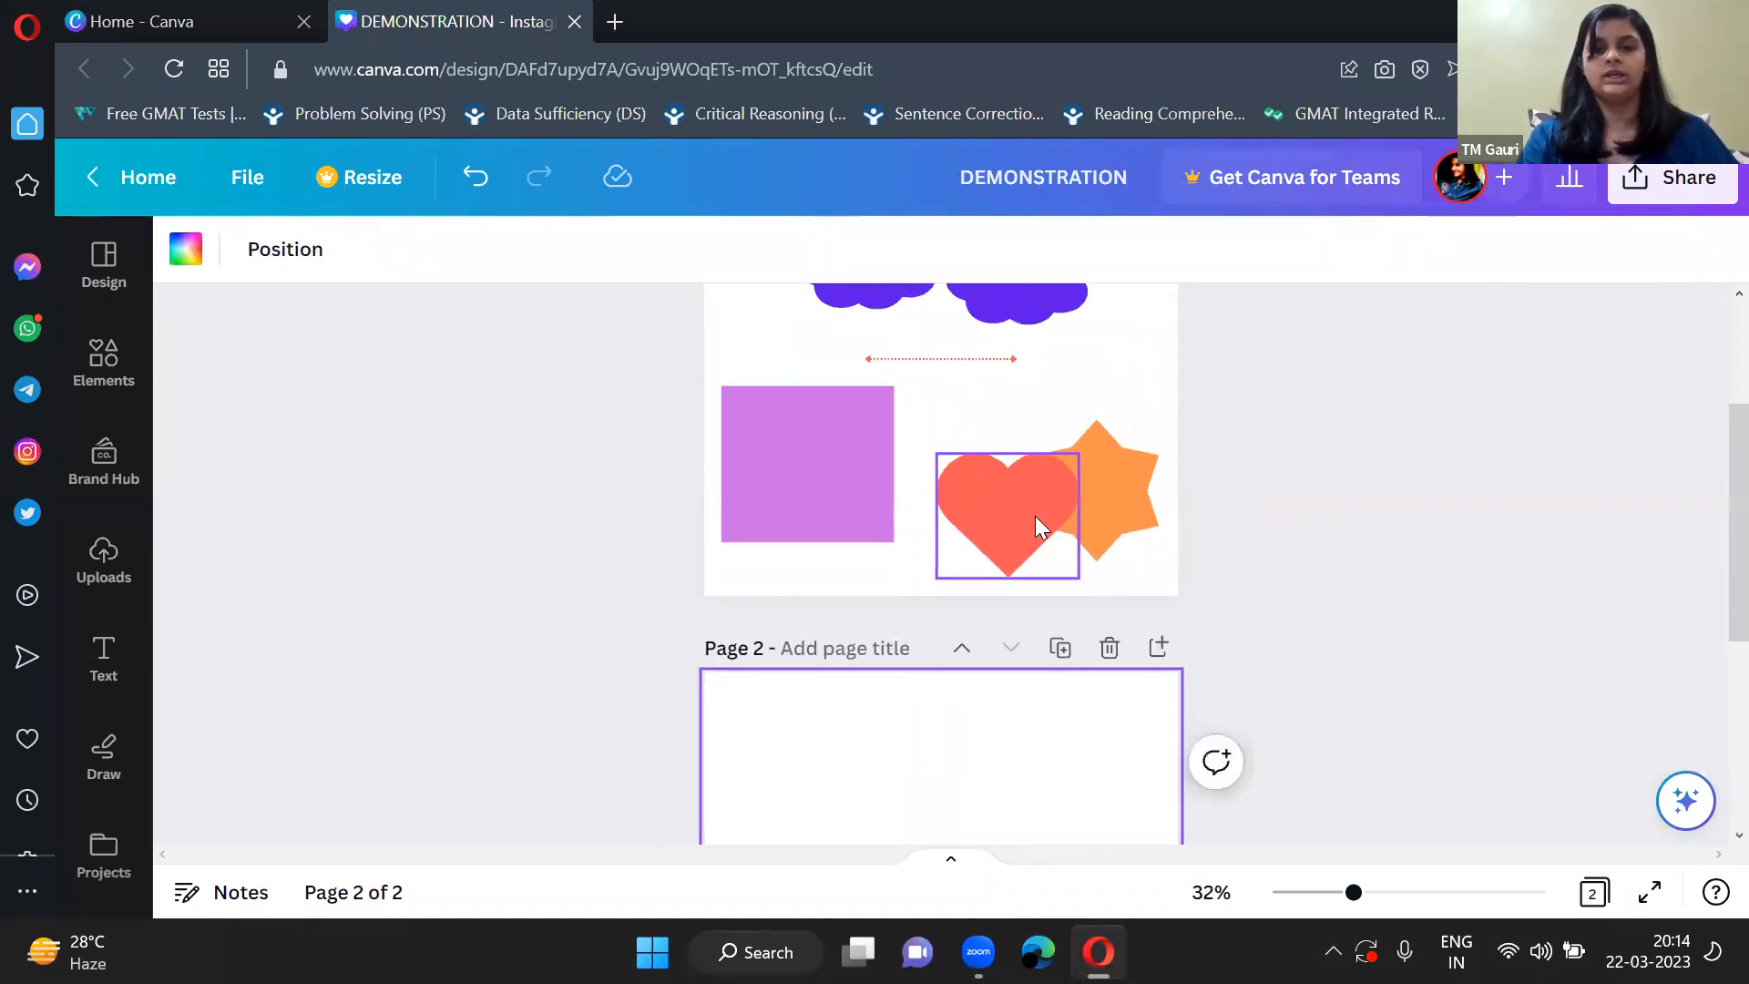
scroll(1035, 516, down, 5)
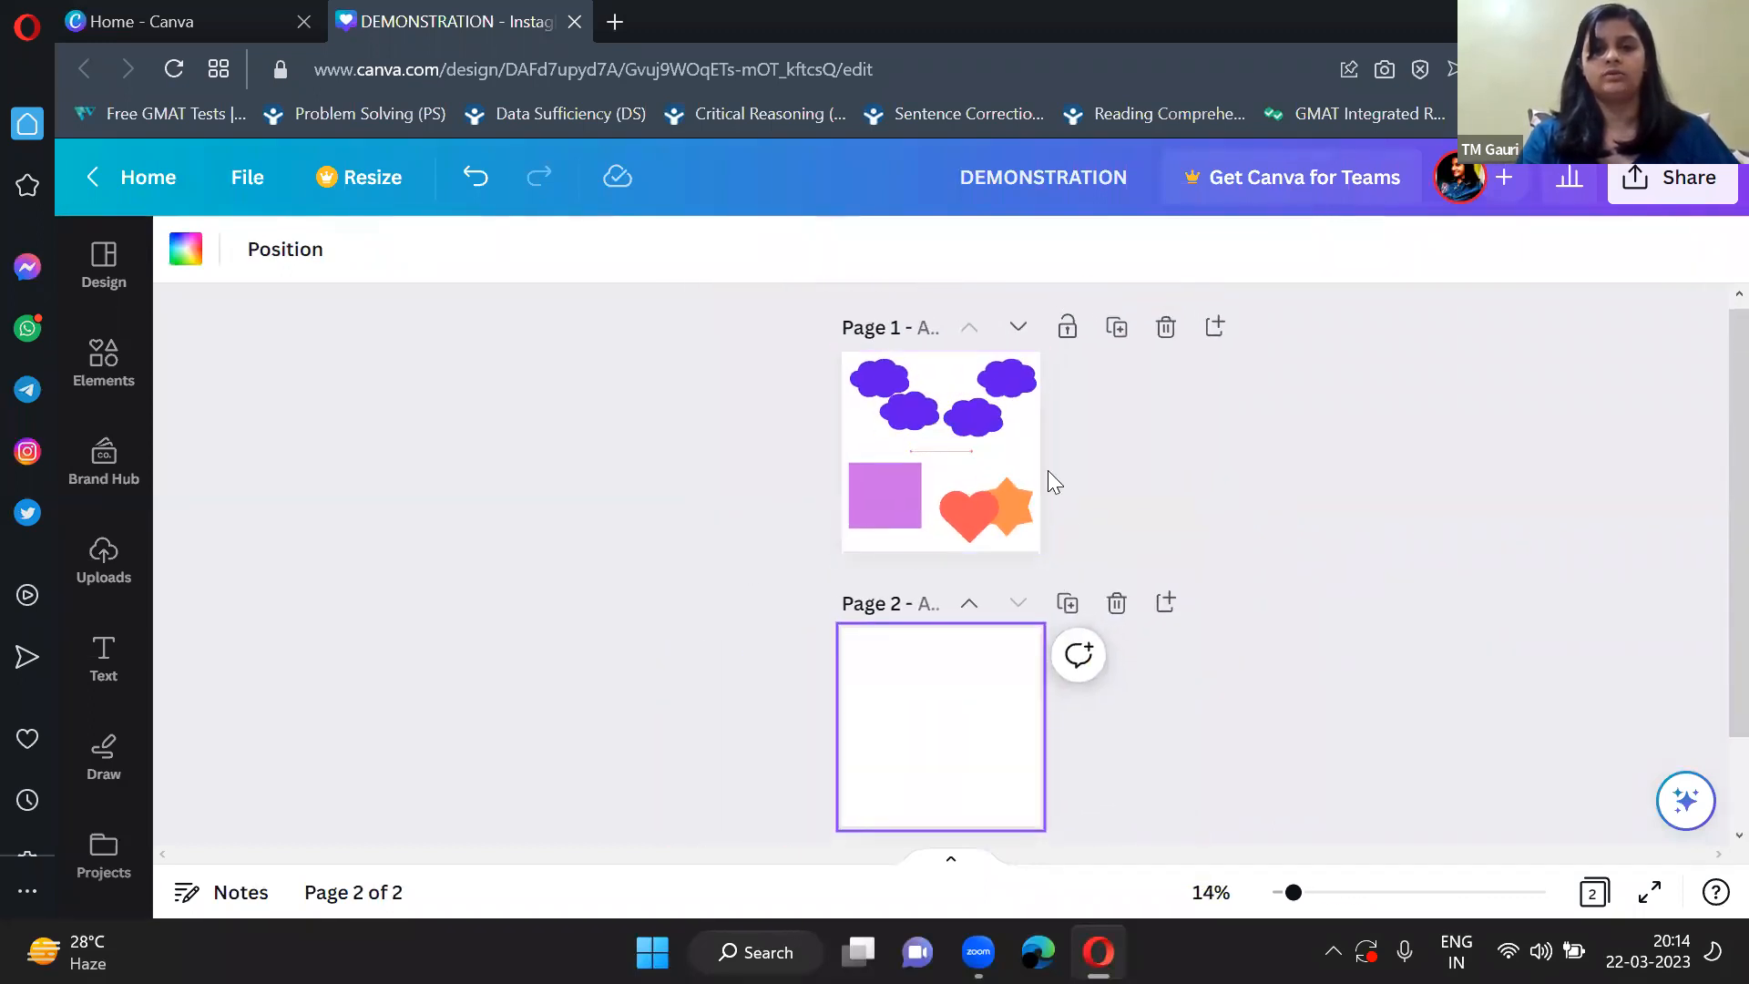
scroll(950, 706, up, 3)
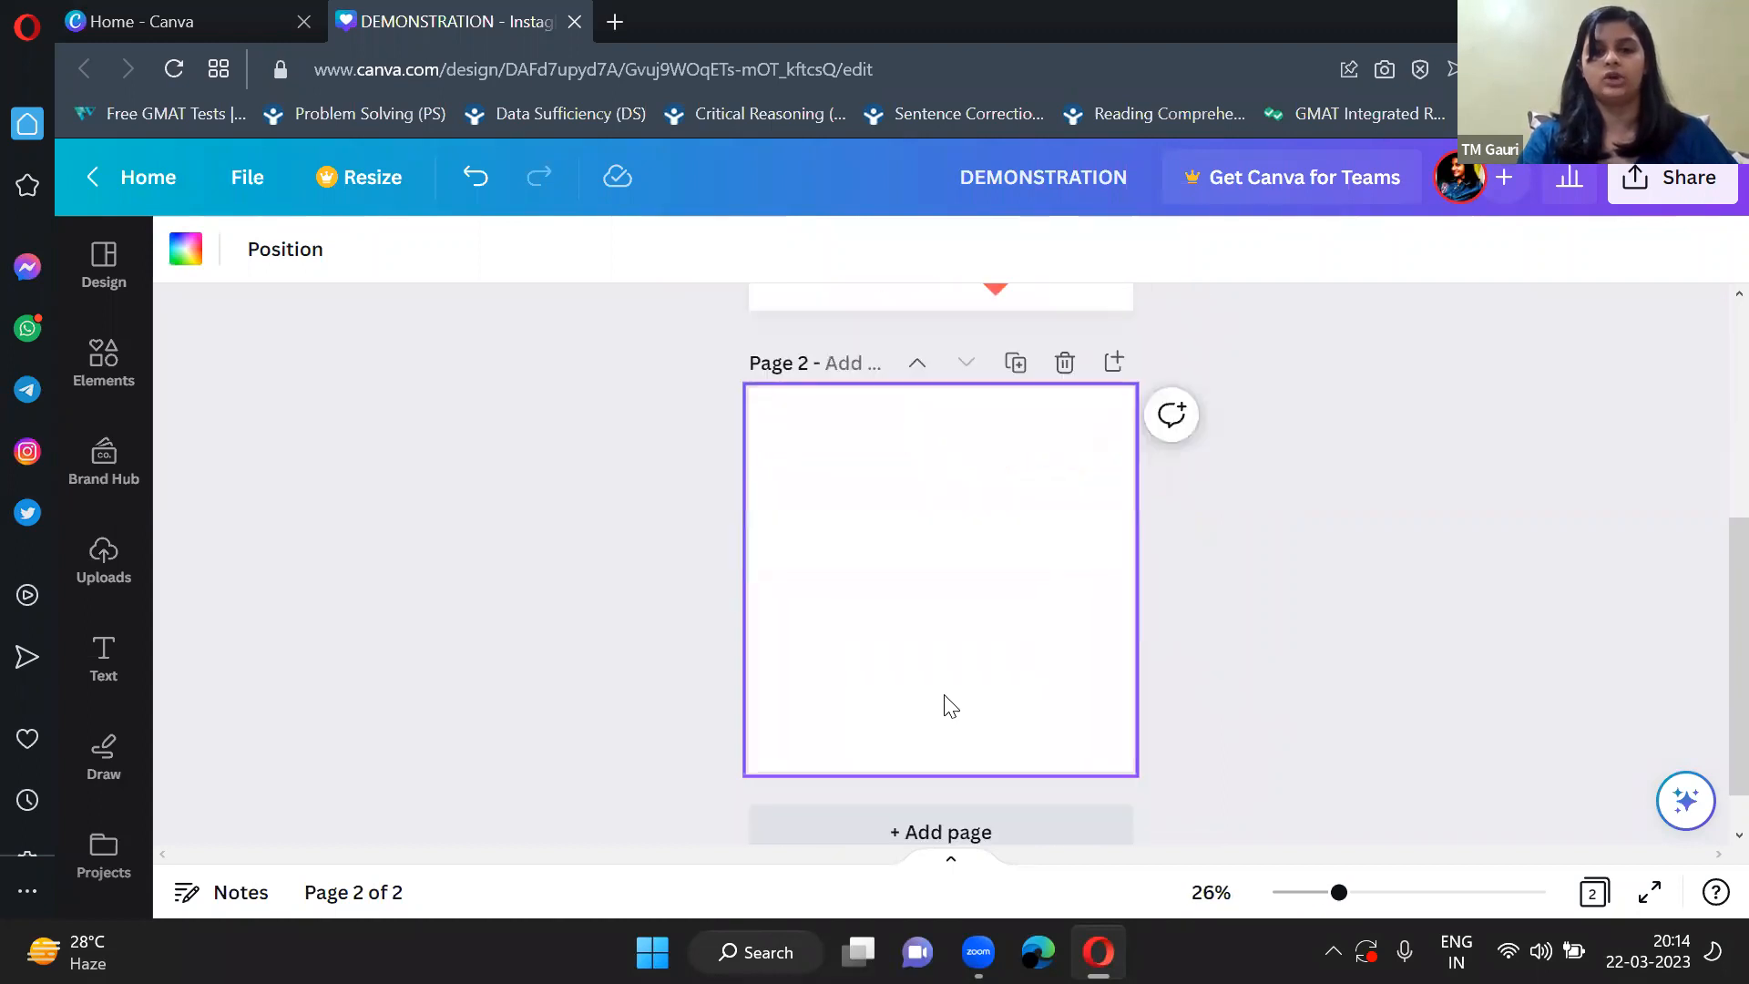
scroll(944, 703, up, 2)
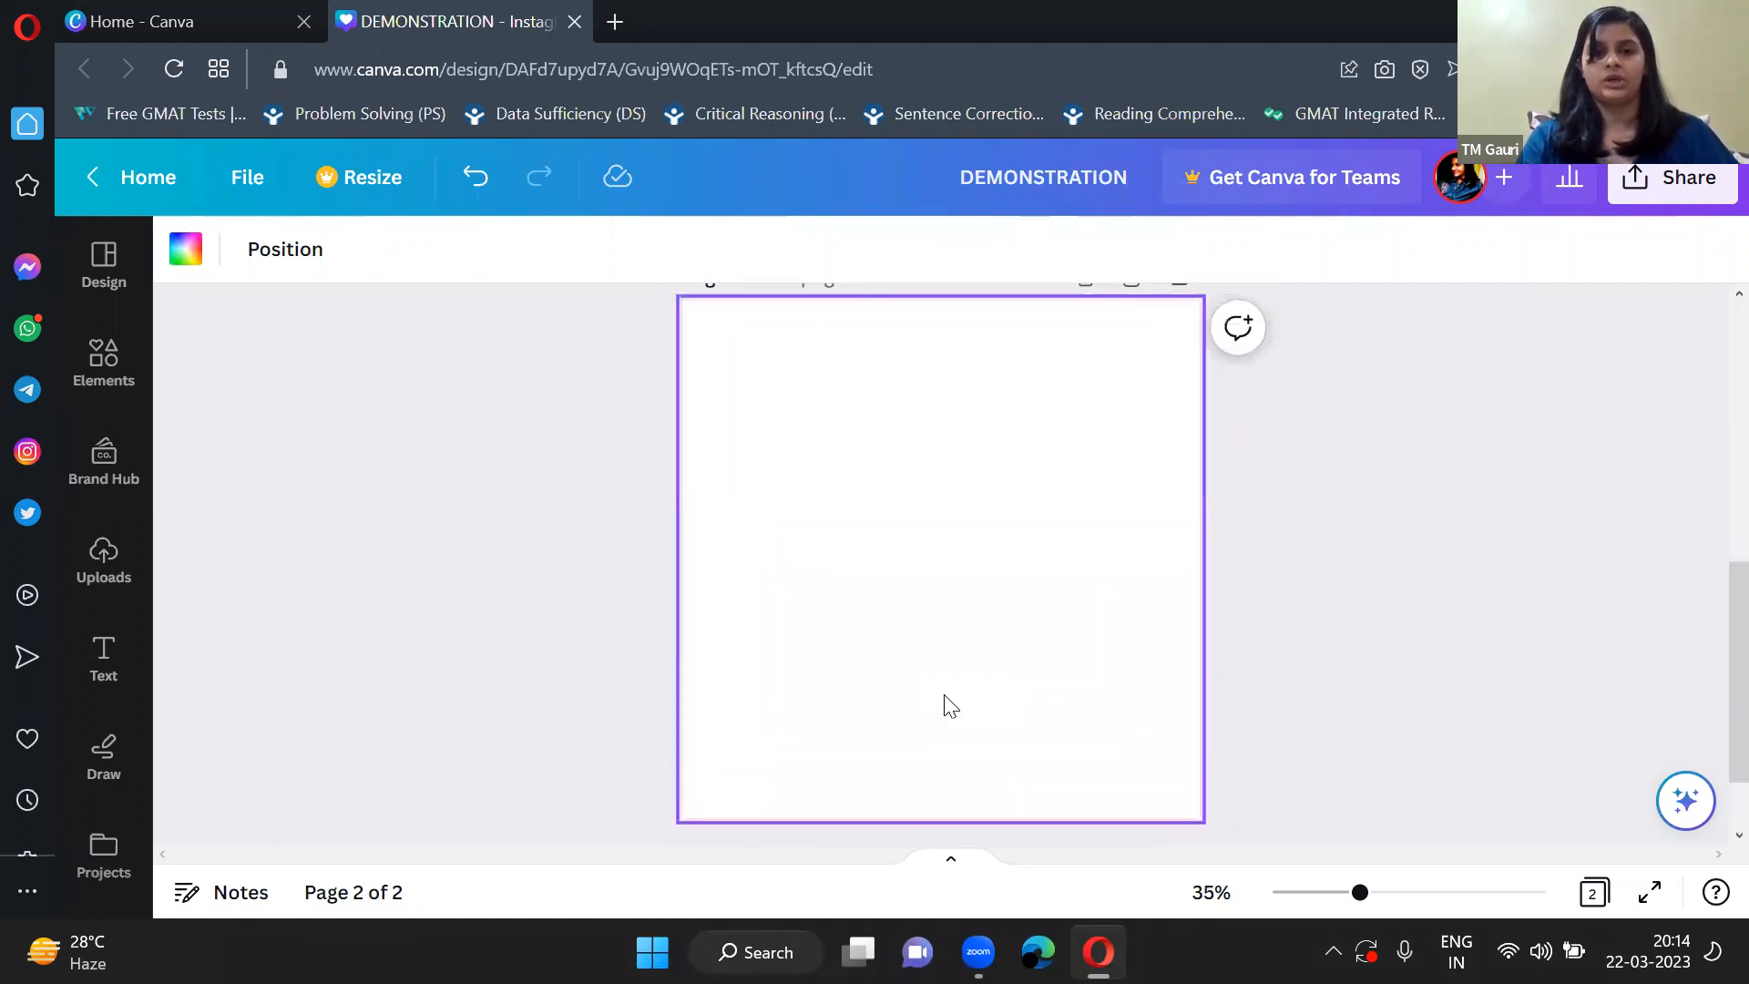
Leave the Lines & Shapes collection and show the full Graphics collection in the elements library.
click(104, 397)
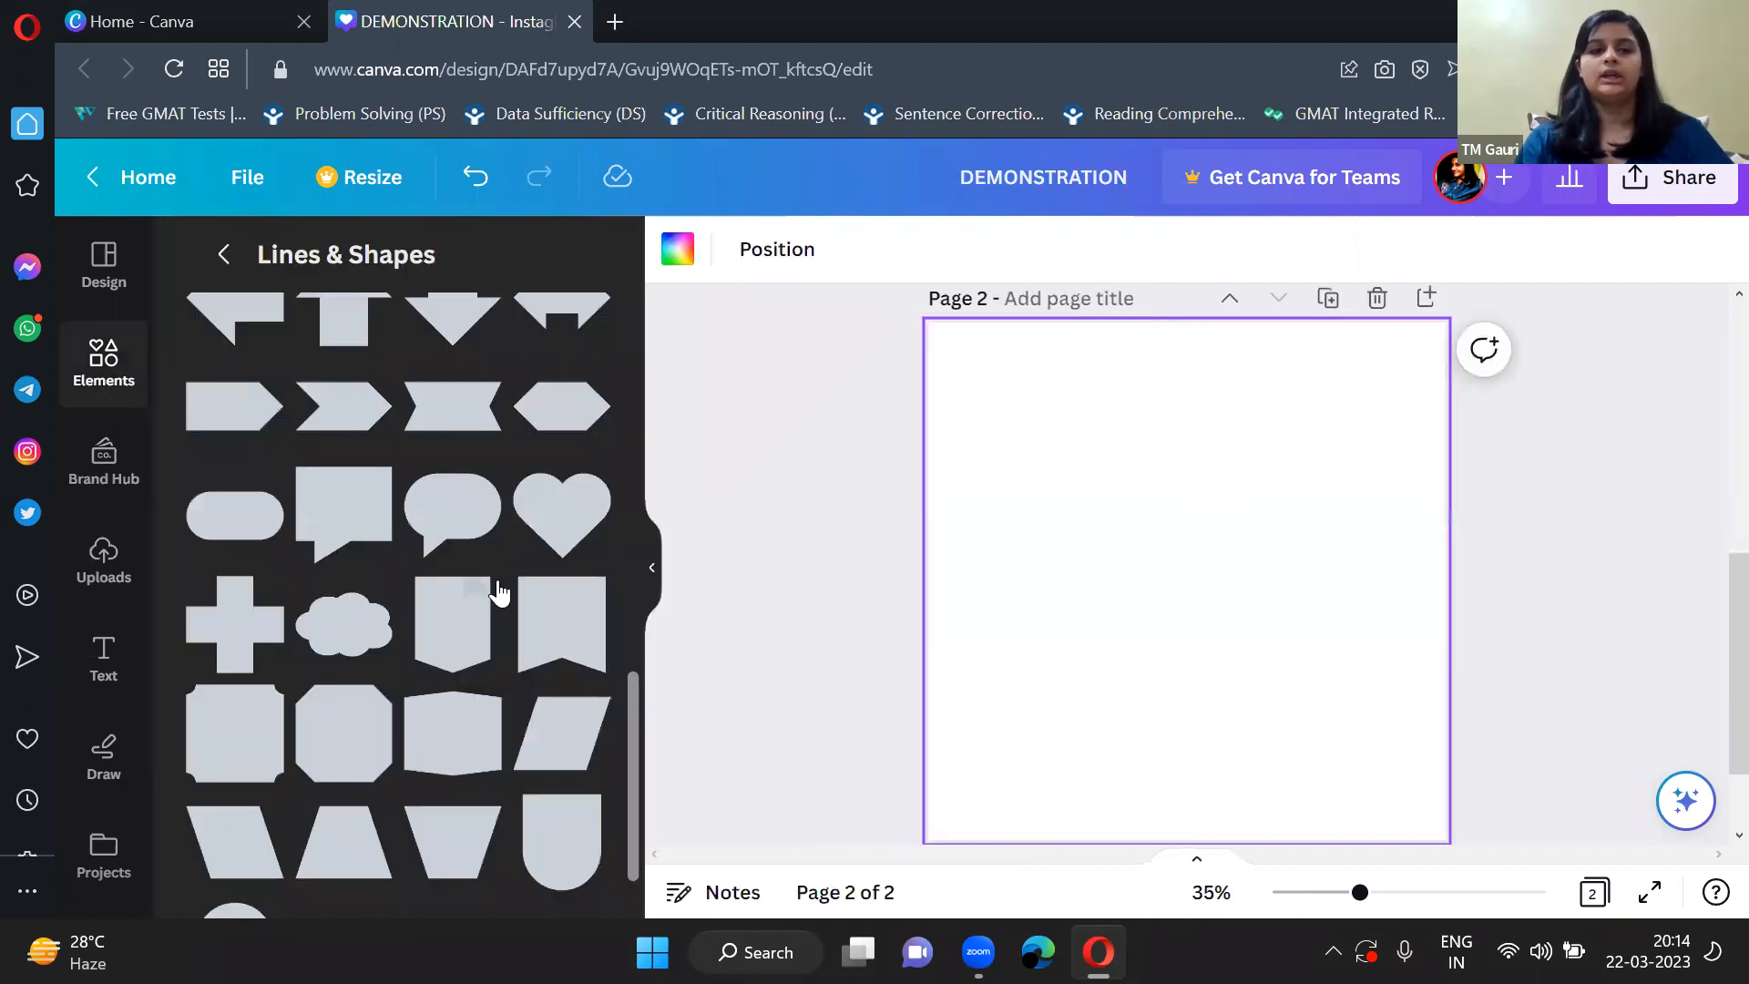
scroll(410, 547, up, 5)
scroll(366, 482, up, 3)
scroll(366, 483, down, 10)
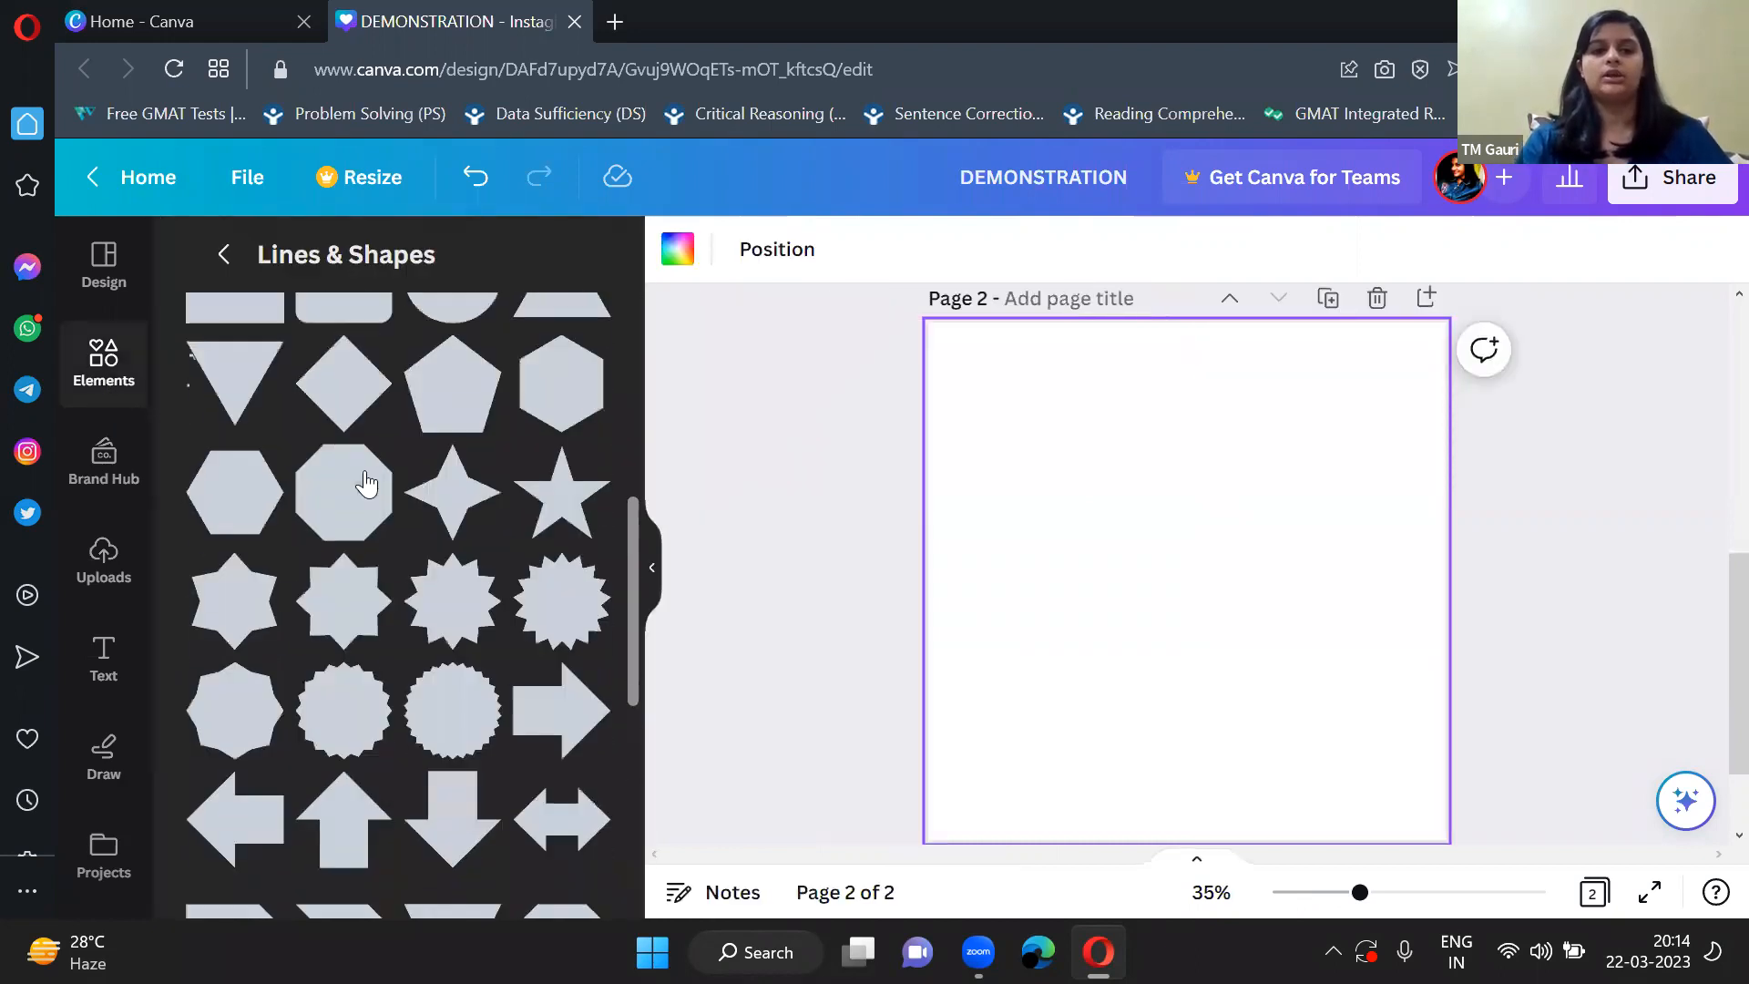
click(224, 254)
scroll(389, 579, down, 3)
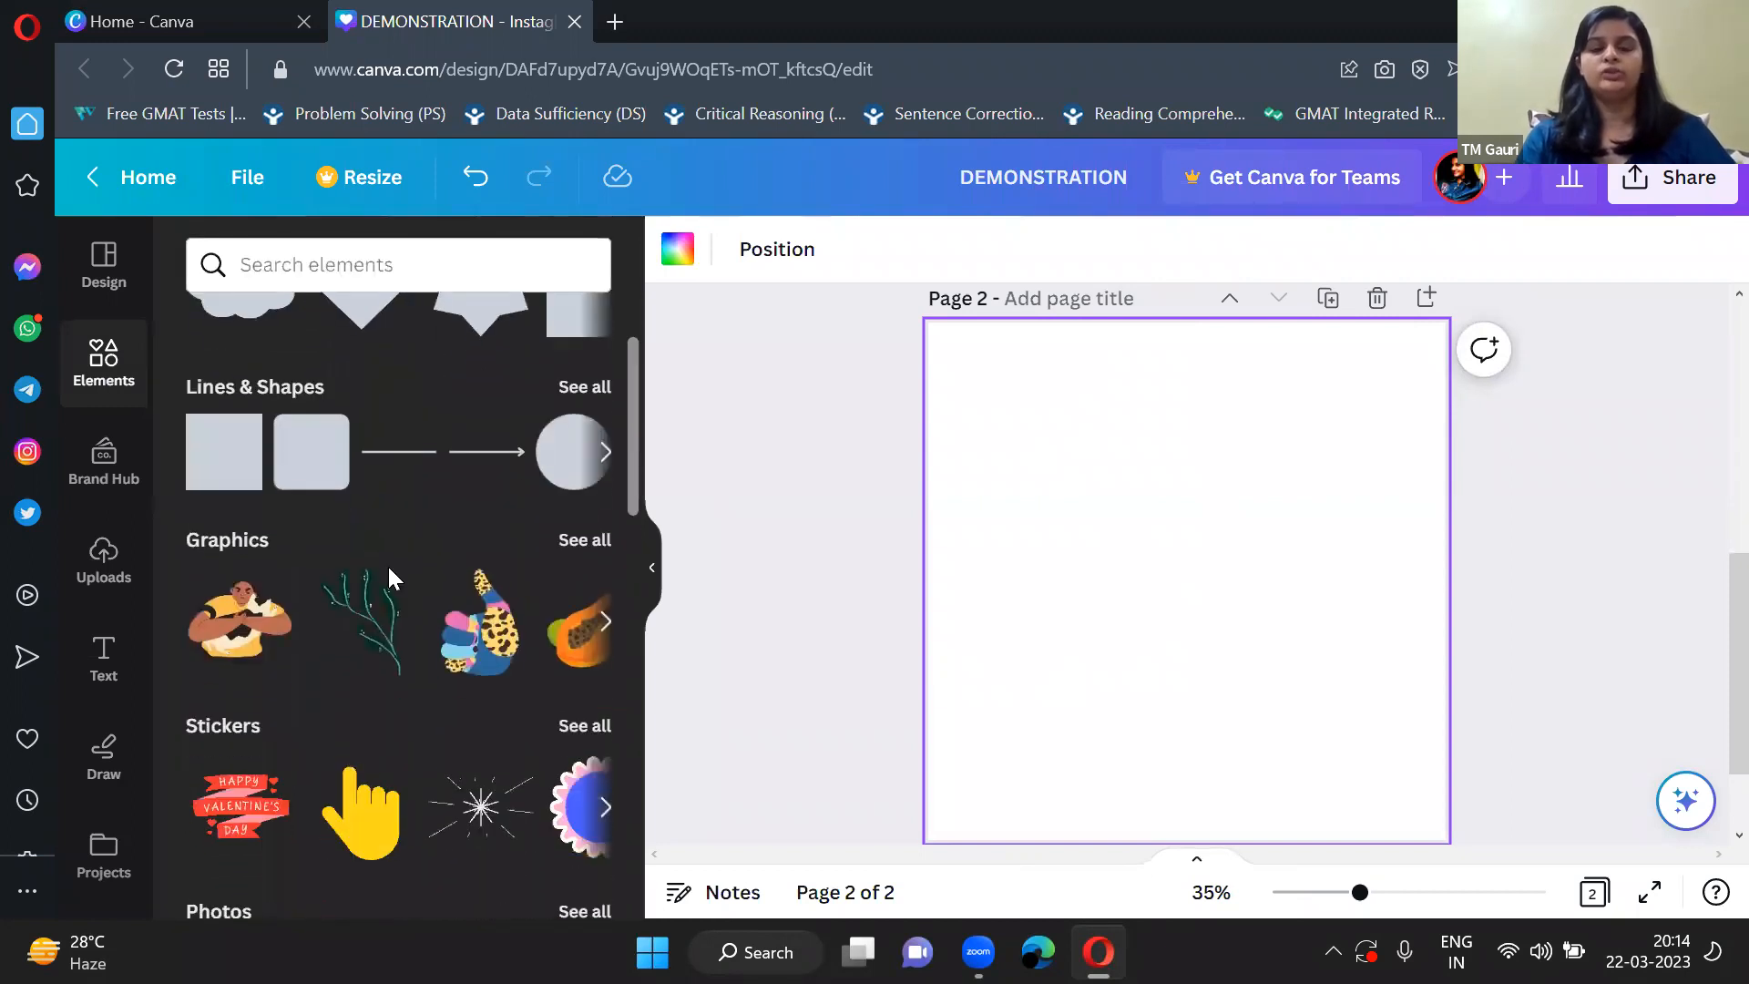
scroll(508, 656, right, 3)
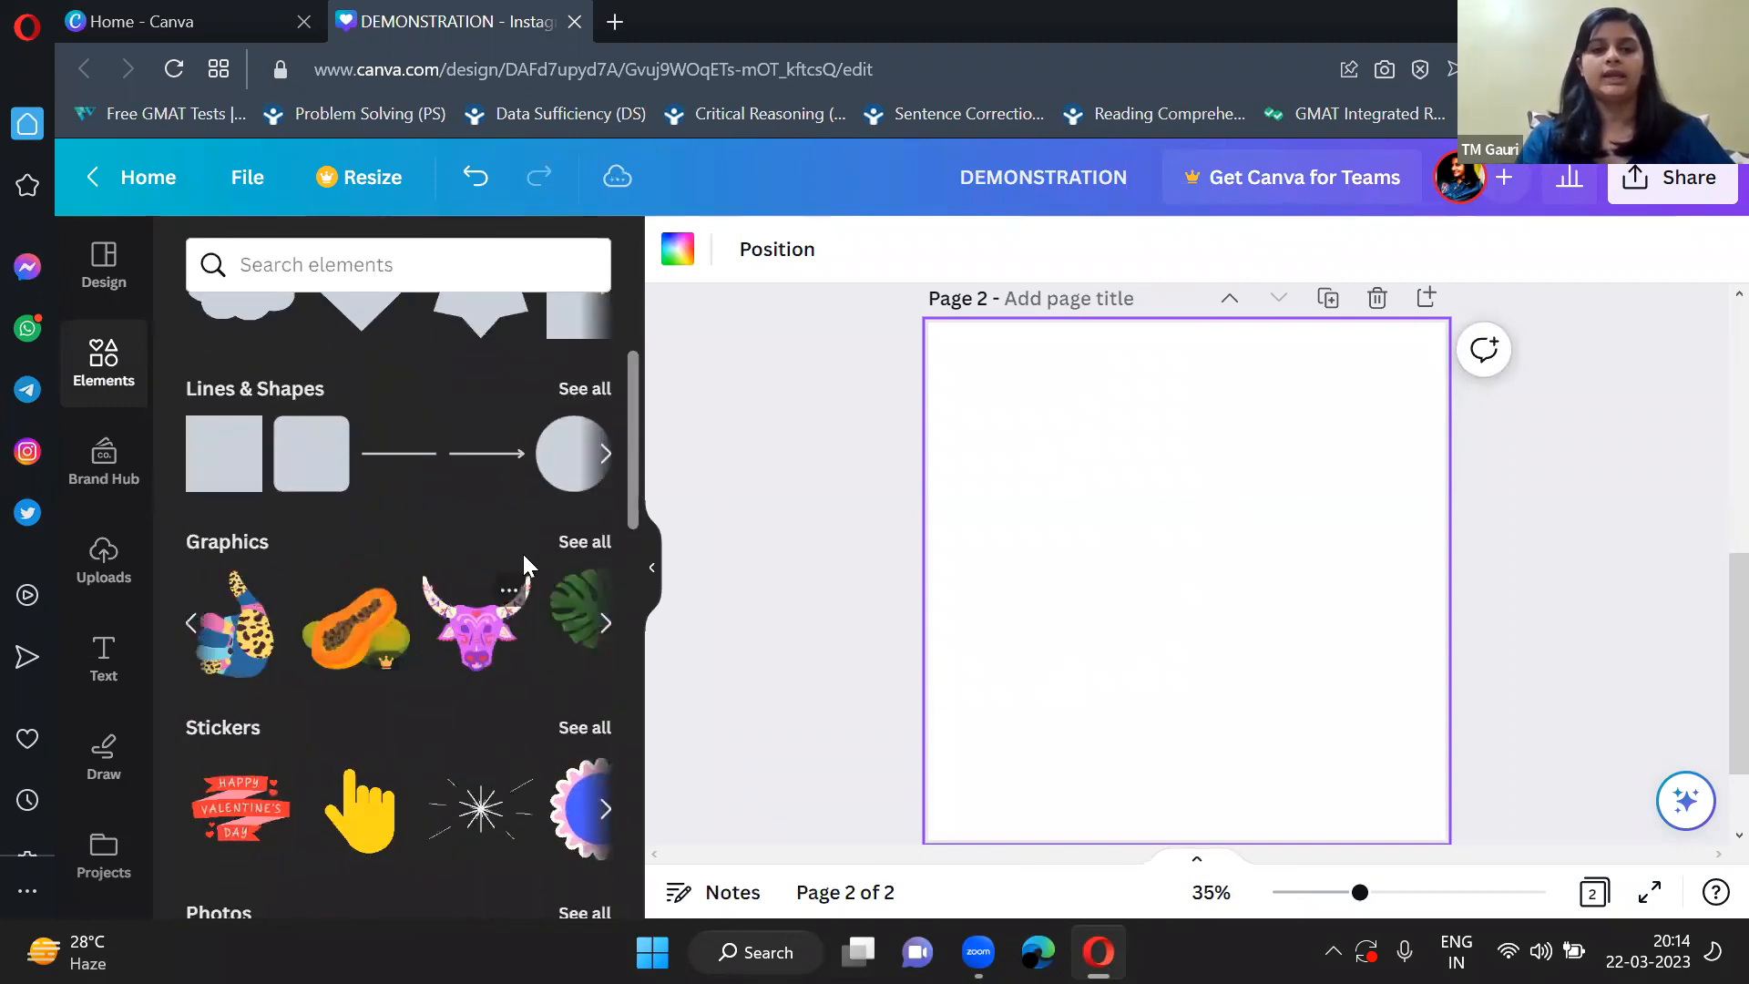
click(574, 543)
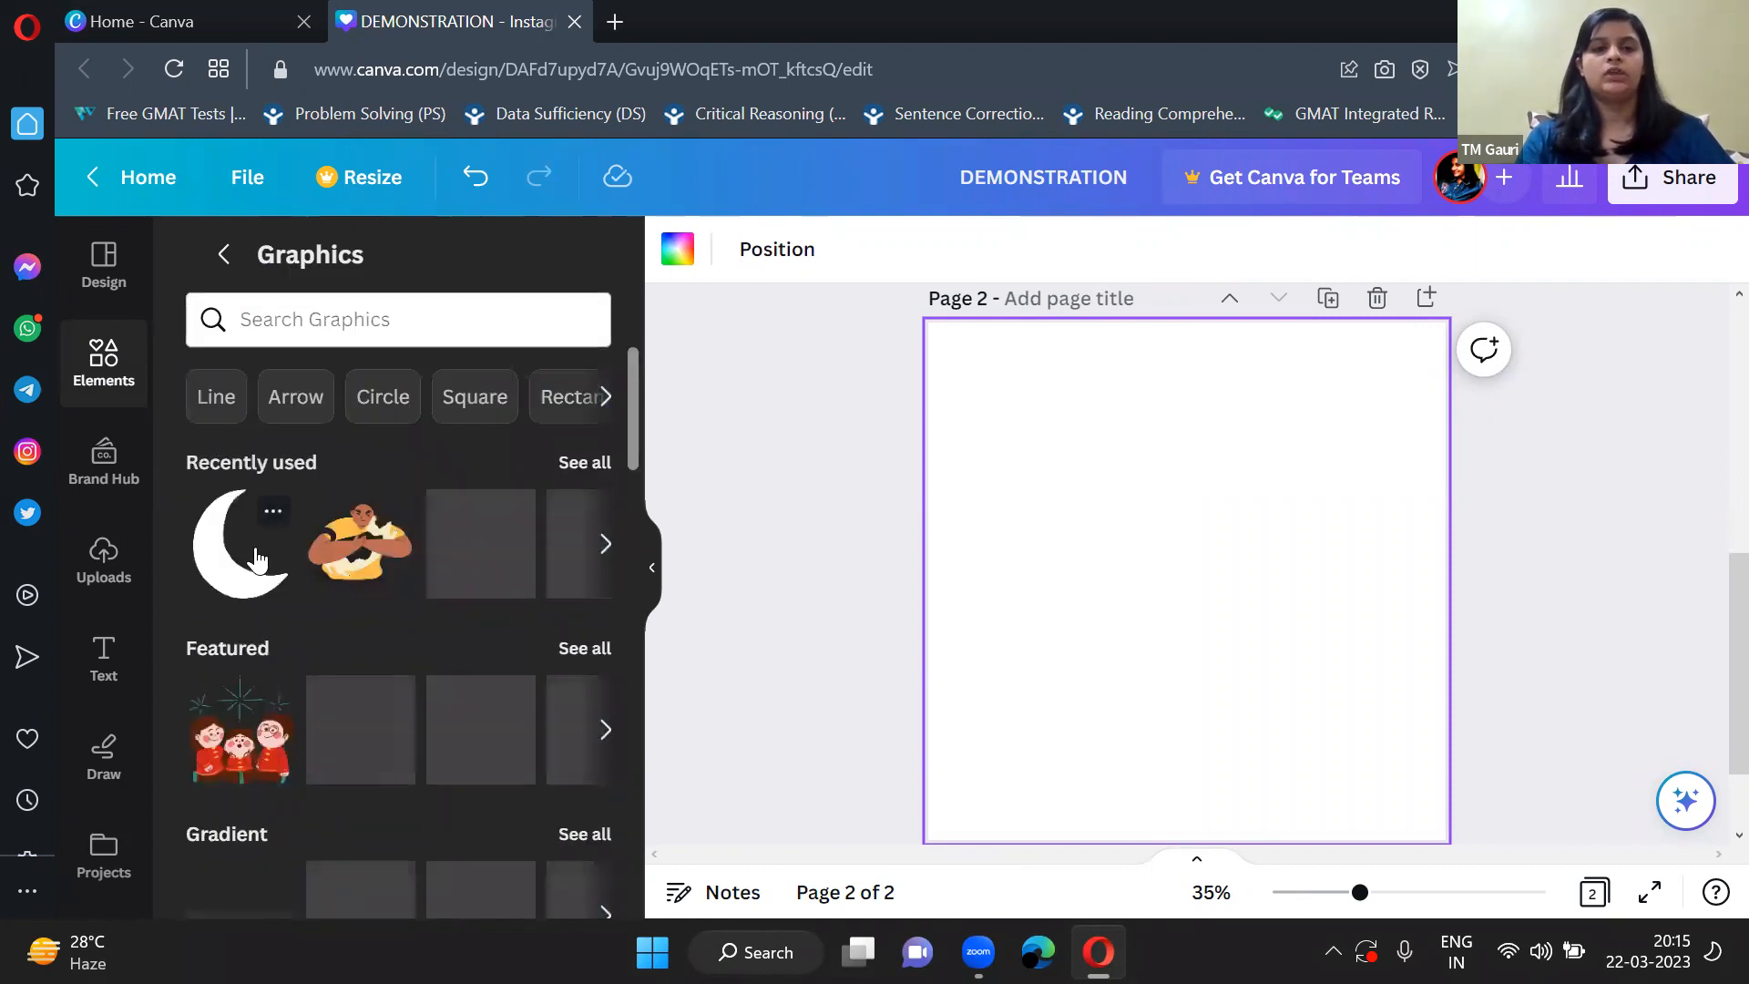
Search the graphics for "SUMMER".
click(301, 334)
text(S)
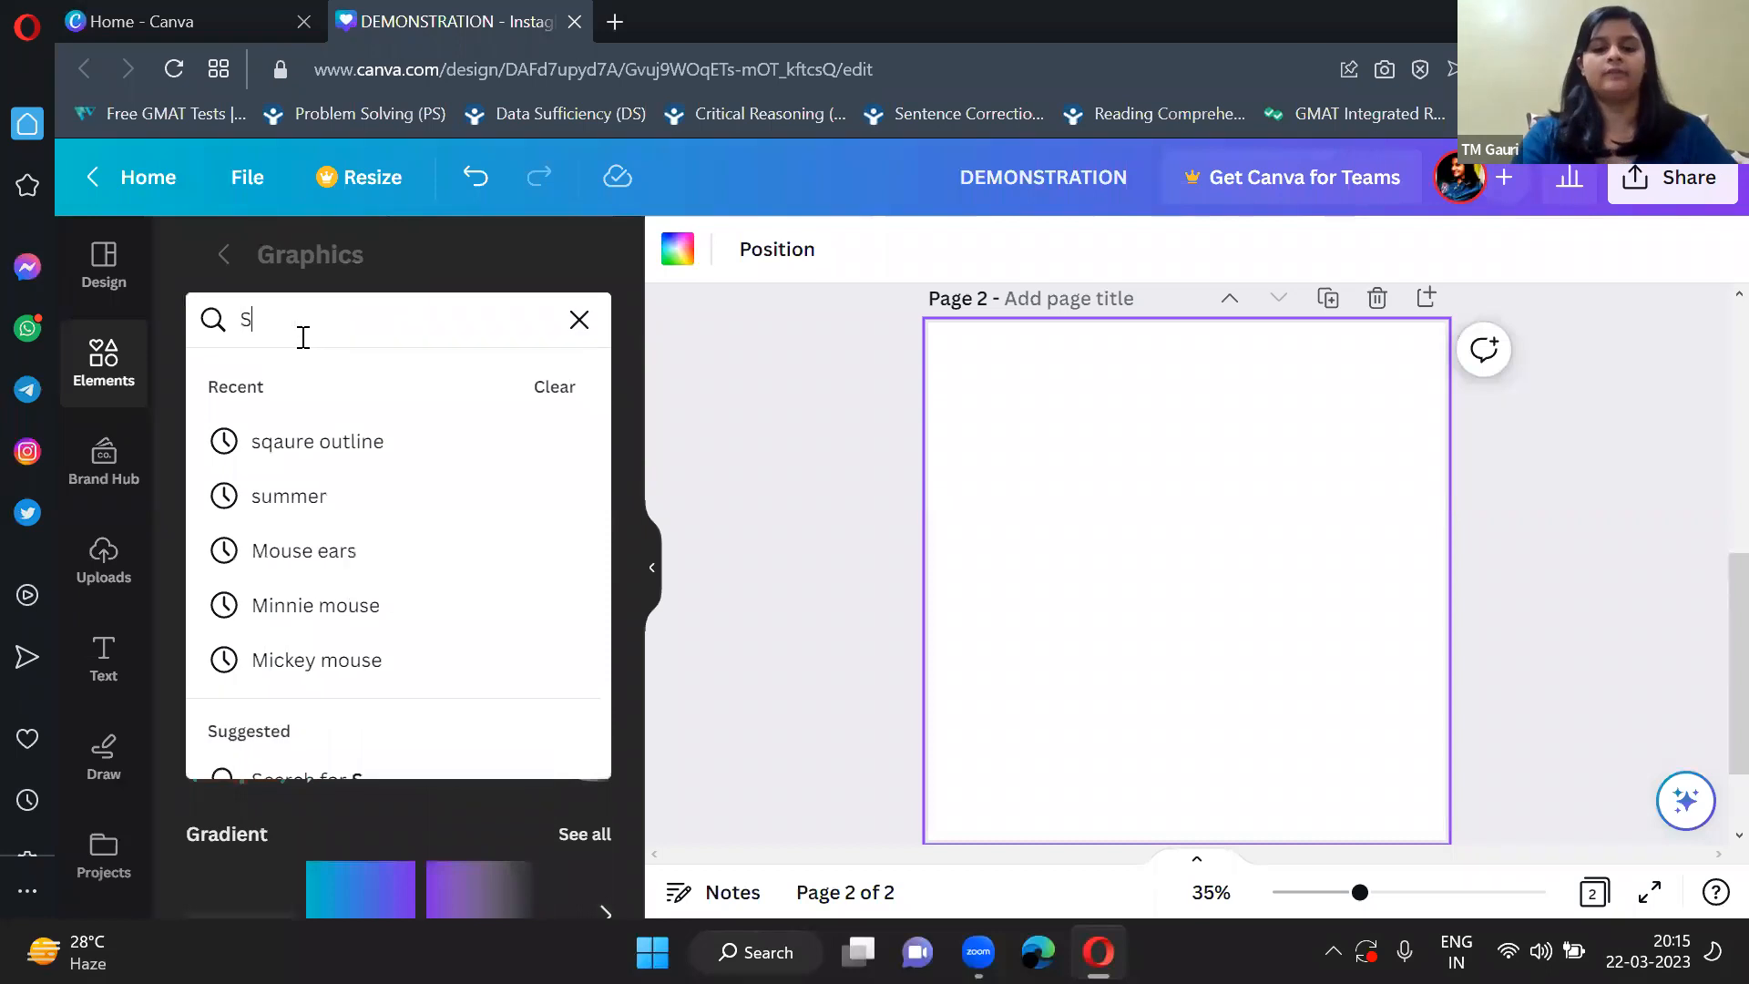
text(UMMER)
key(Return)
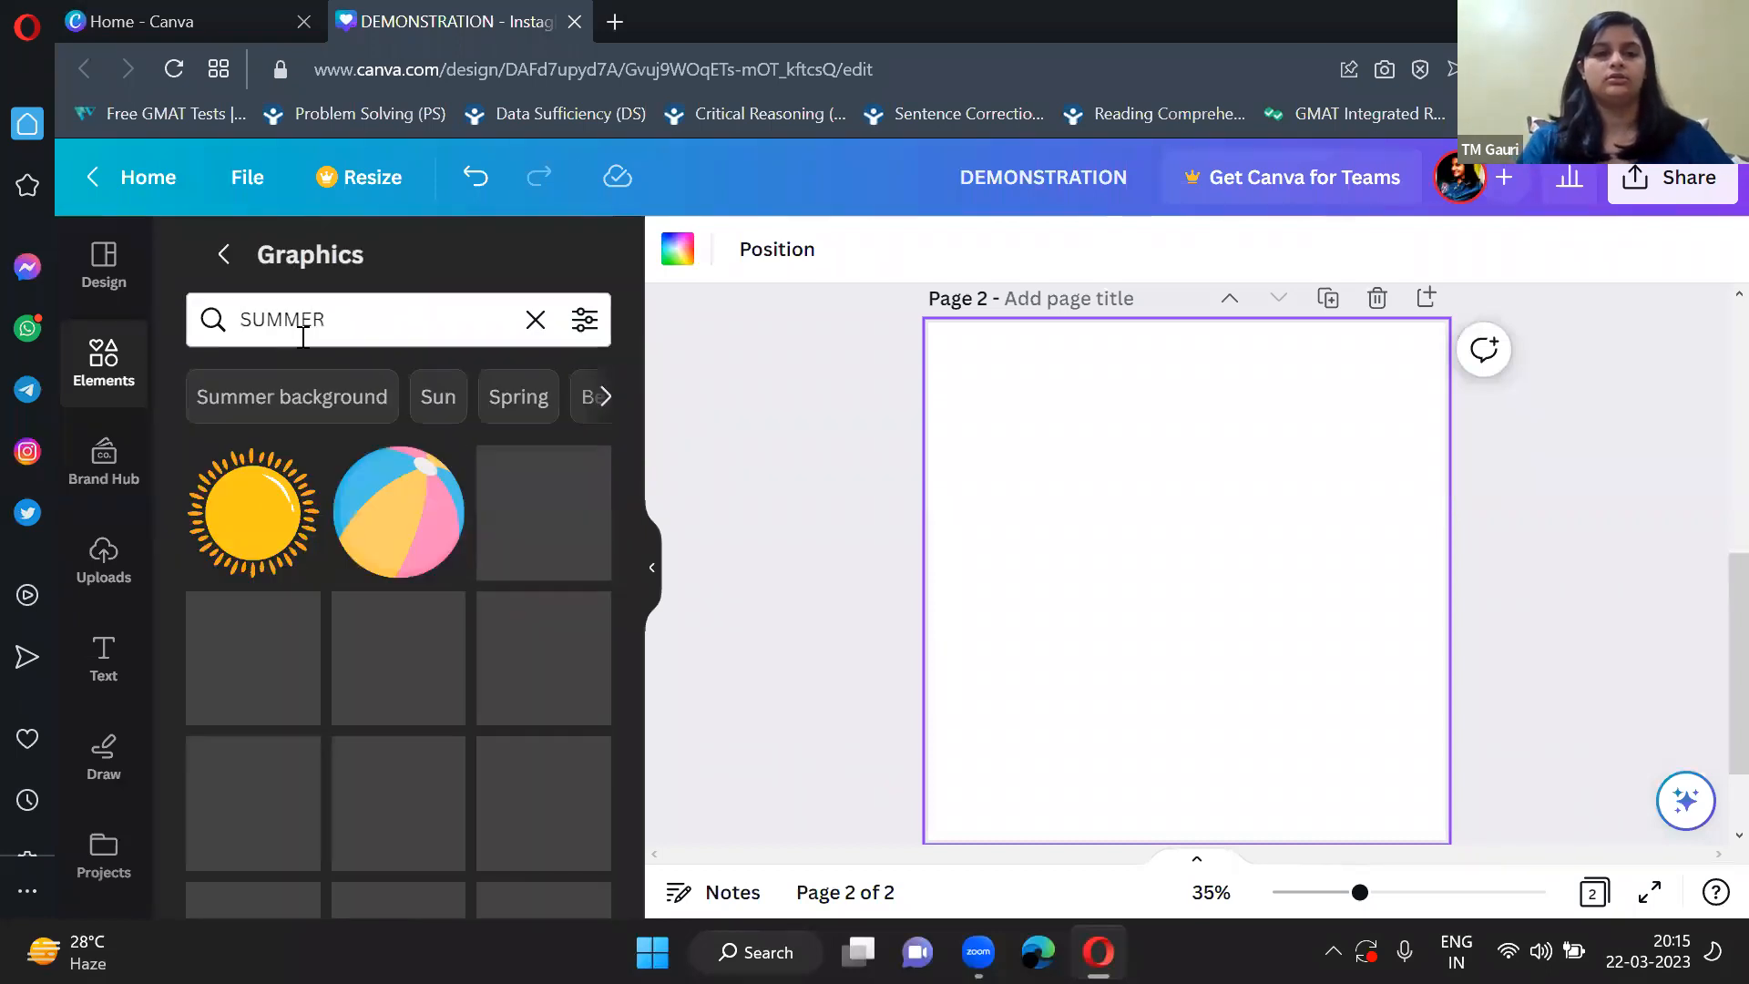
Add the red-framed sunglasses graphic to page 2 and view all of its Magic Recommendations.
scroll(435, 681, down, 2)
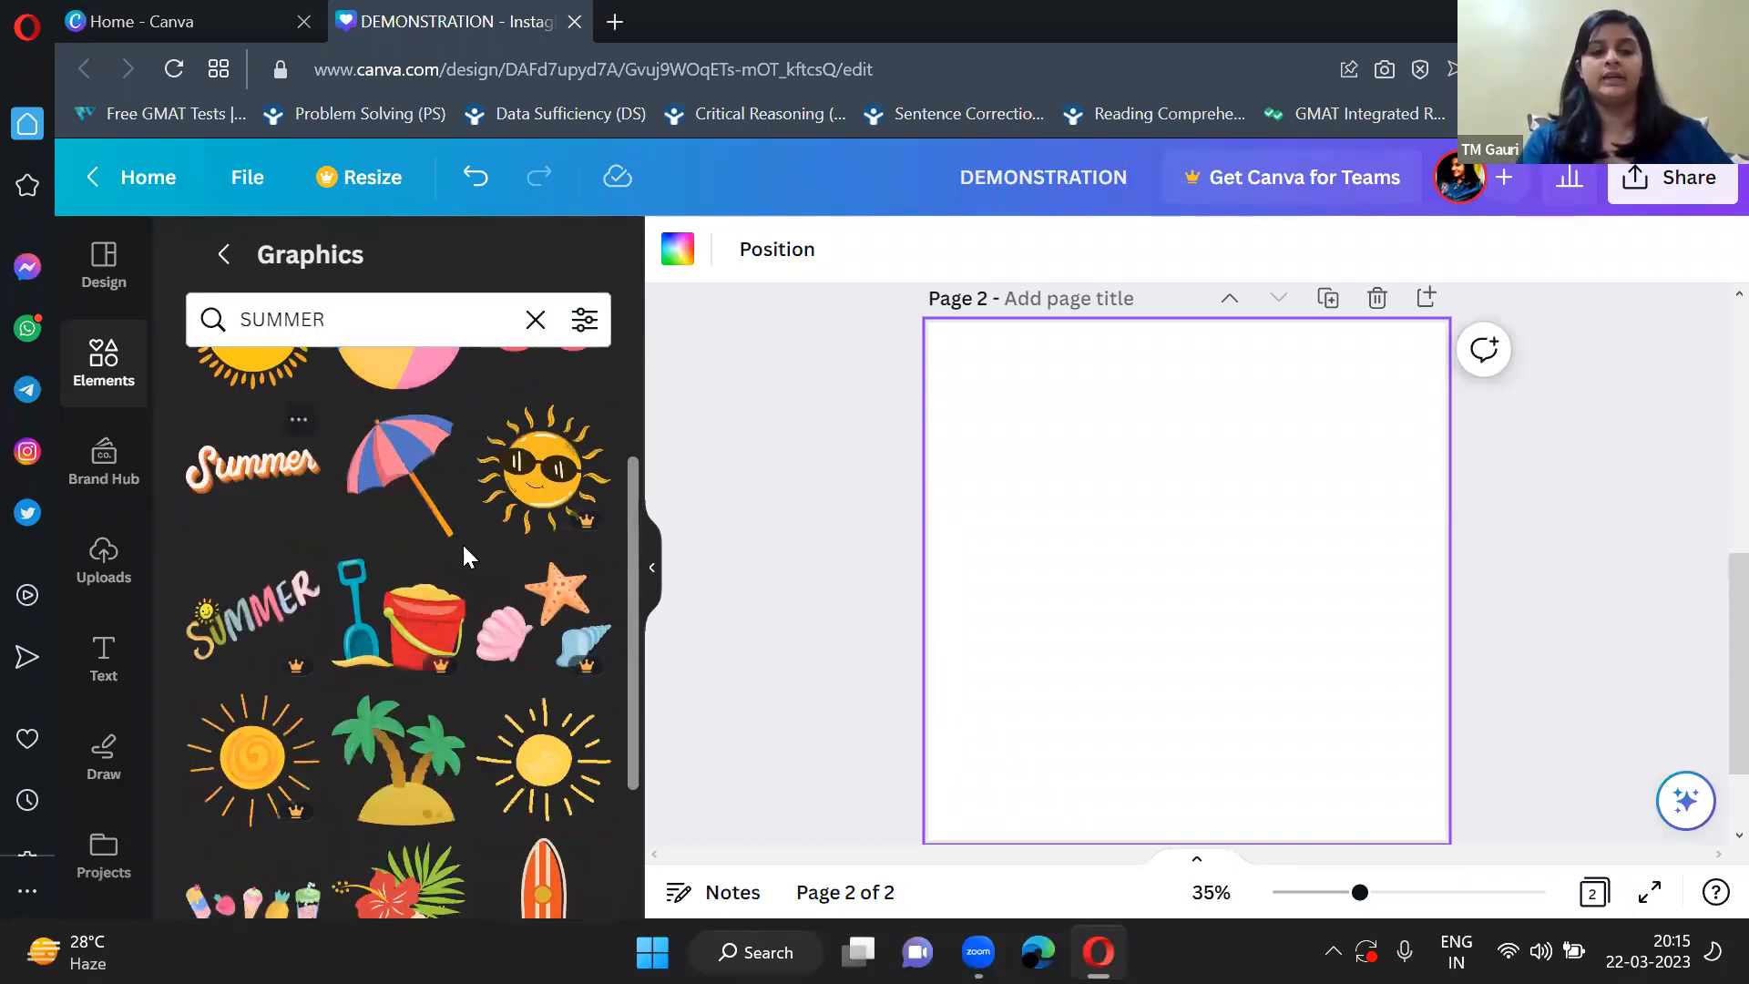
scroll(437, 583, down, 2)
scroll(419, 622, up, 4)
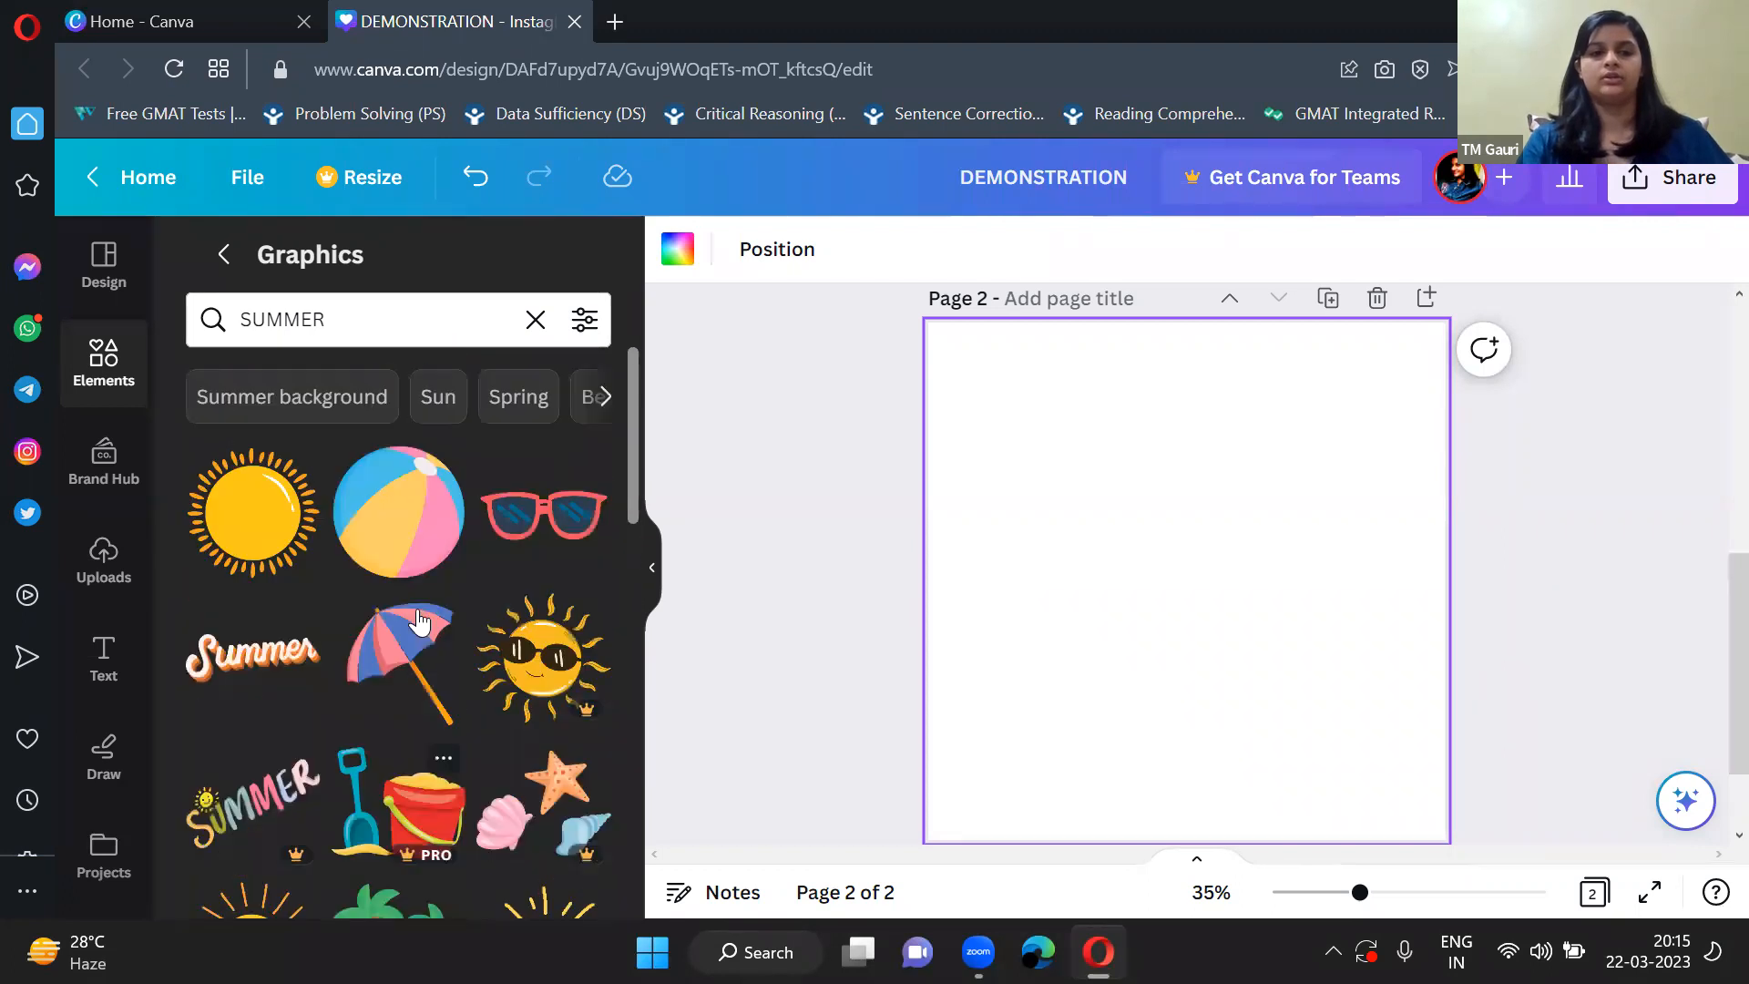
click(551, 538)
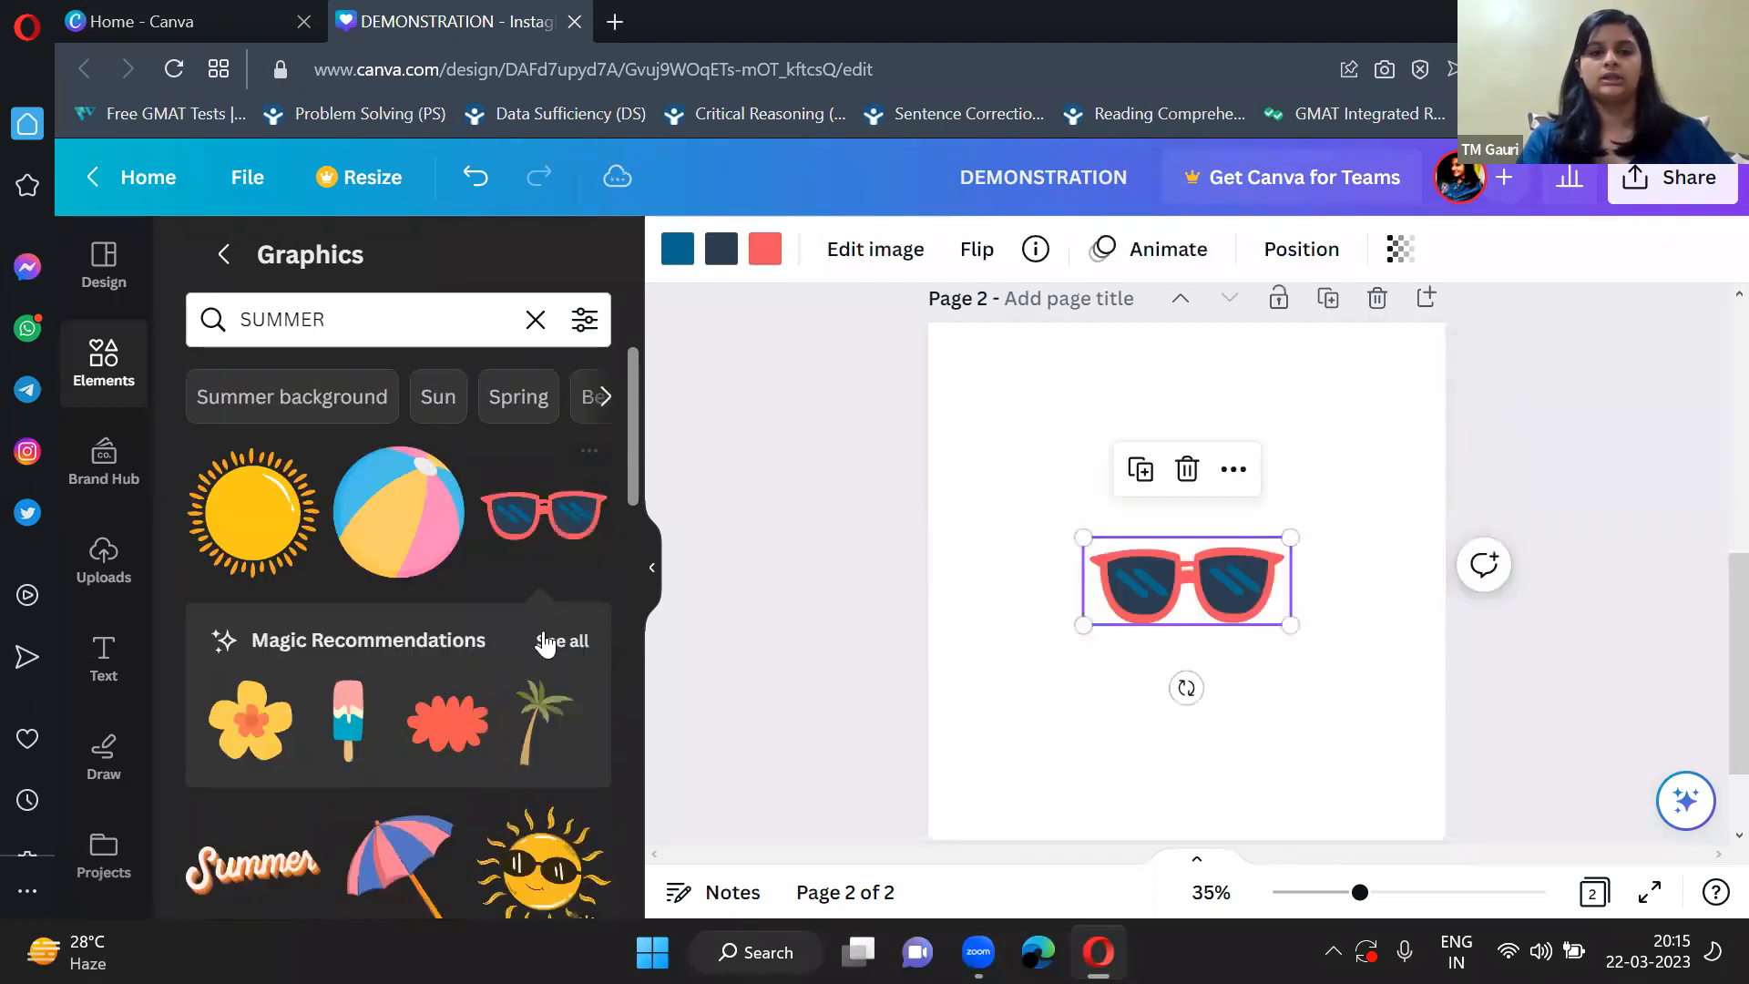
click(562, 637)
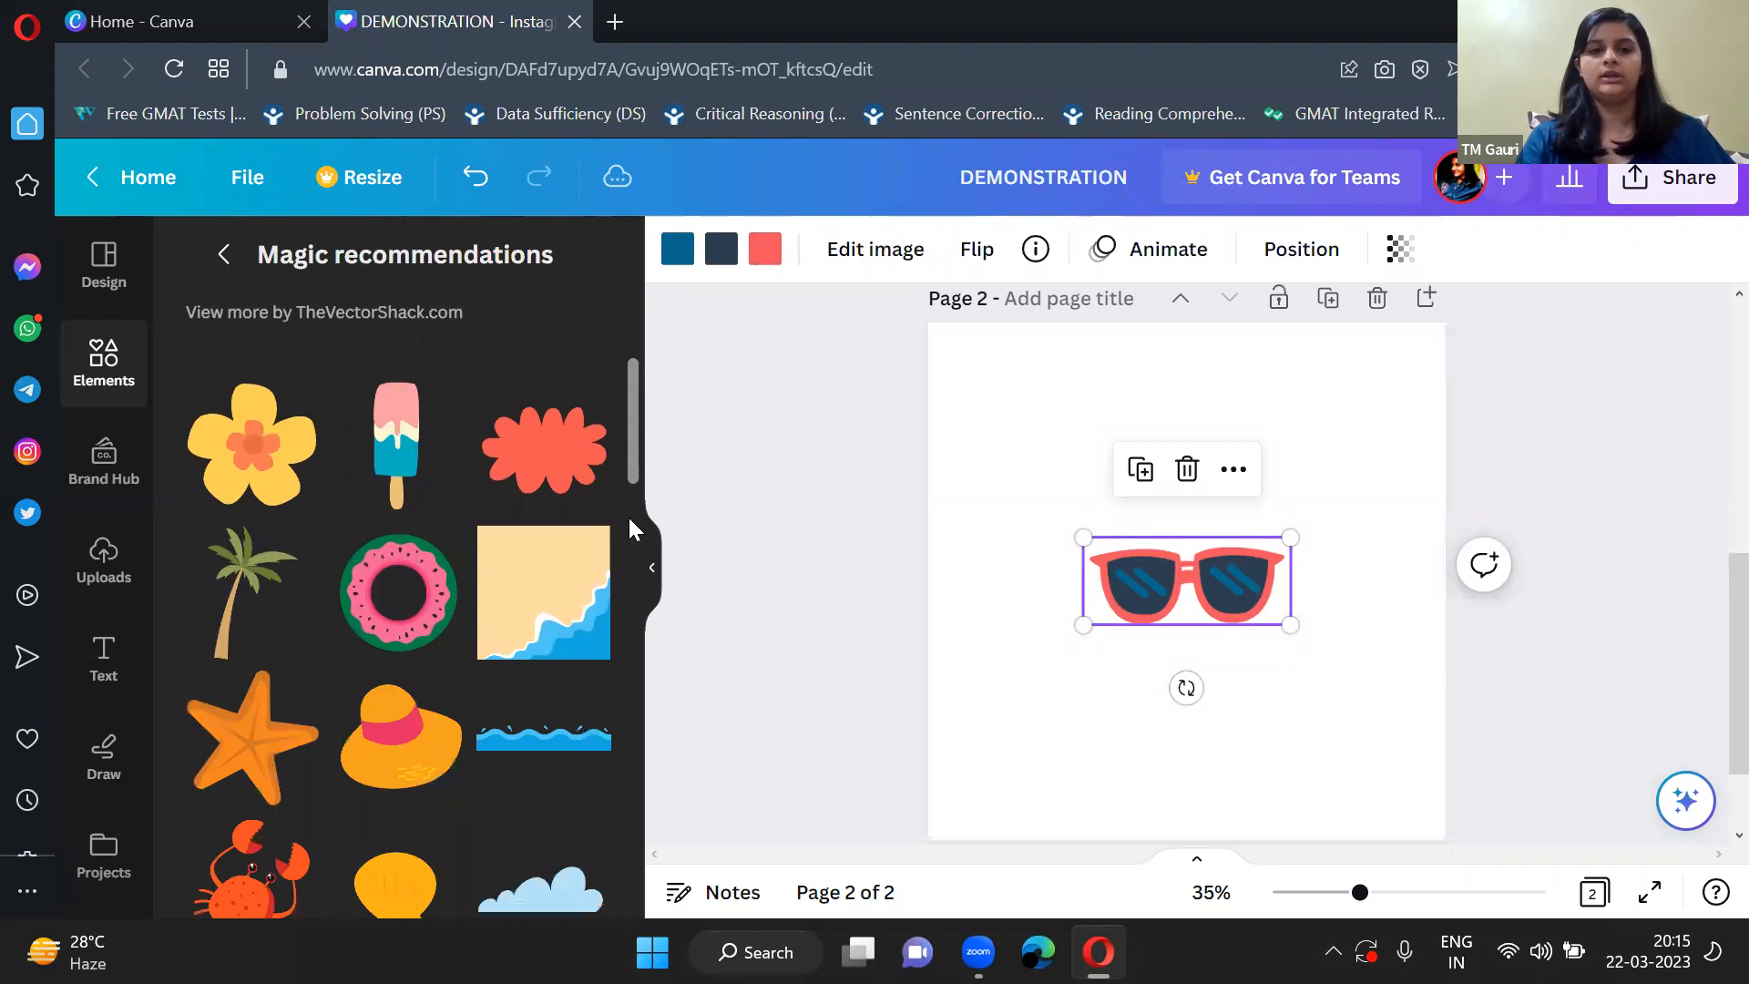
click(652, 565)
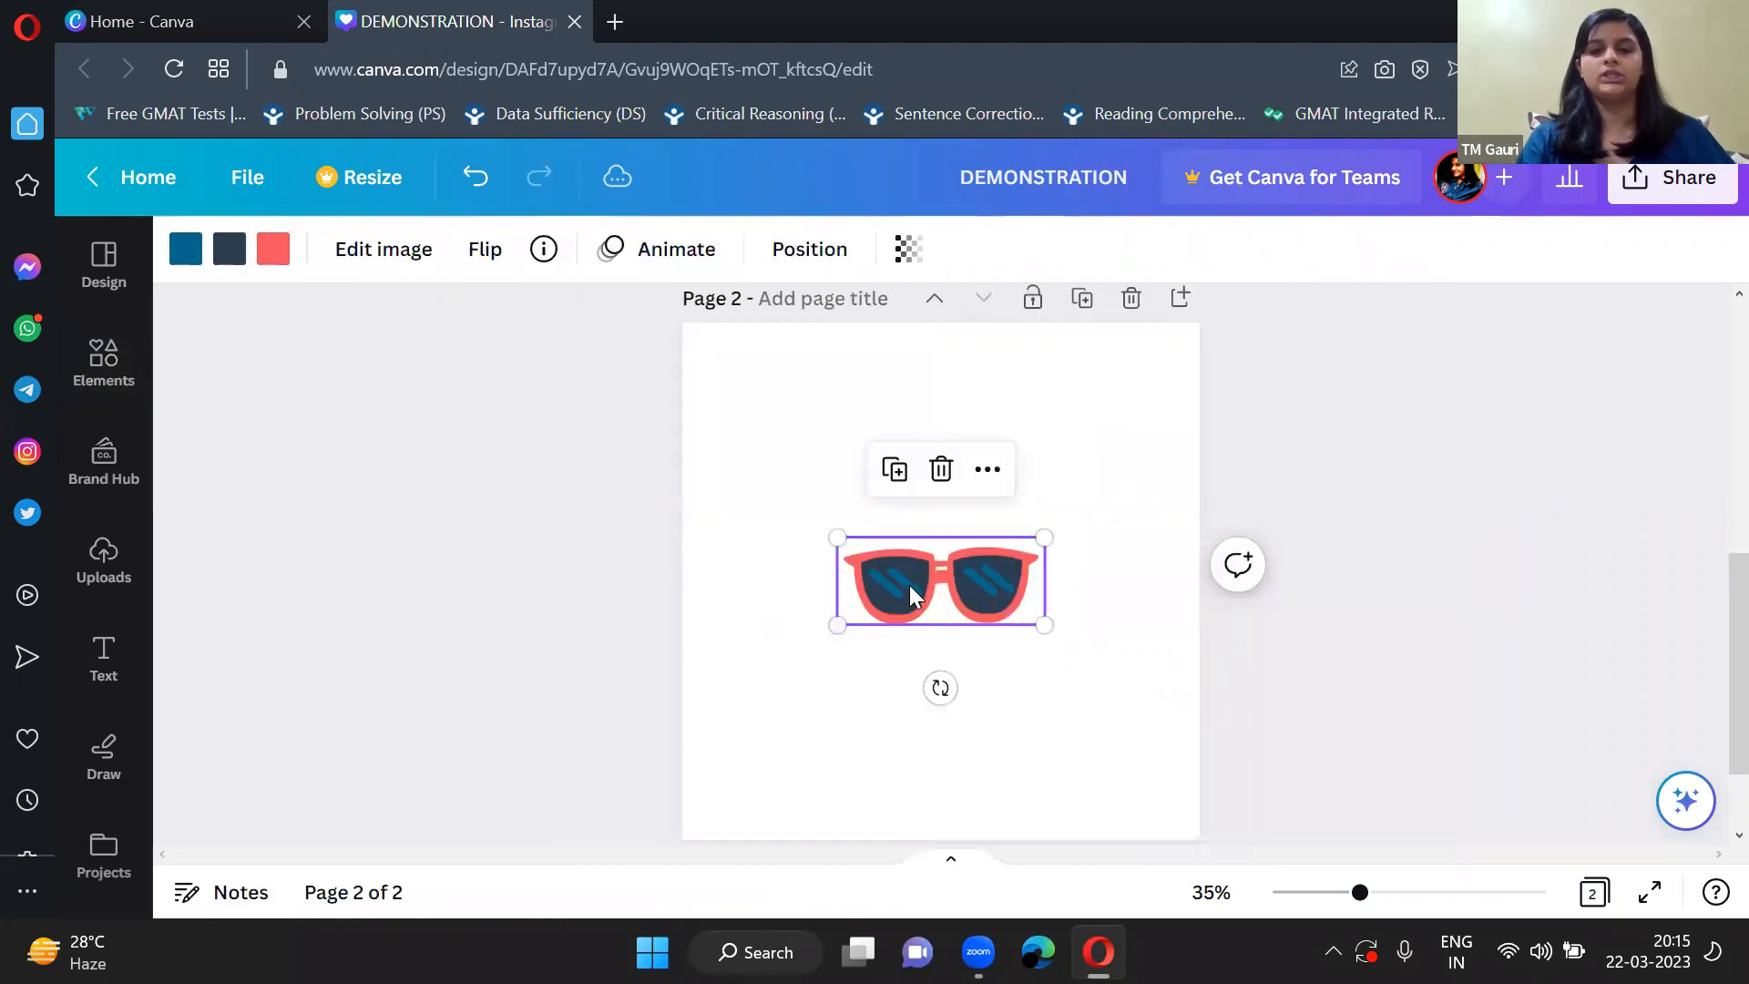
Move the sunglasses up and slightly left of the center on page 2.
scroll(909, 585, down, 1)
scroll(909, 585, up, 1)
scroll(909, 585, down, 1)
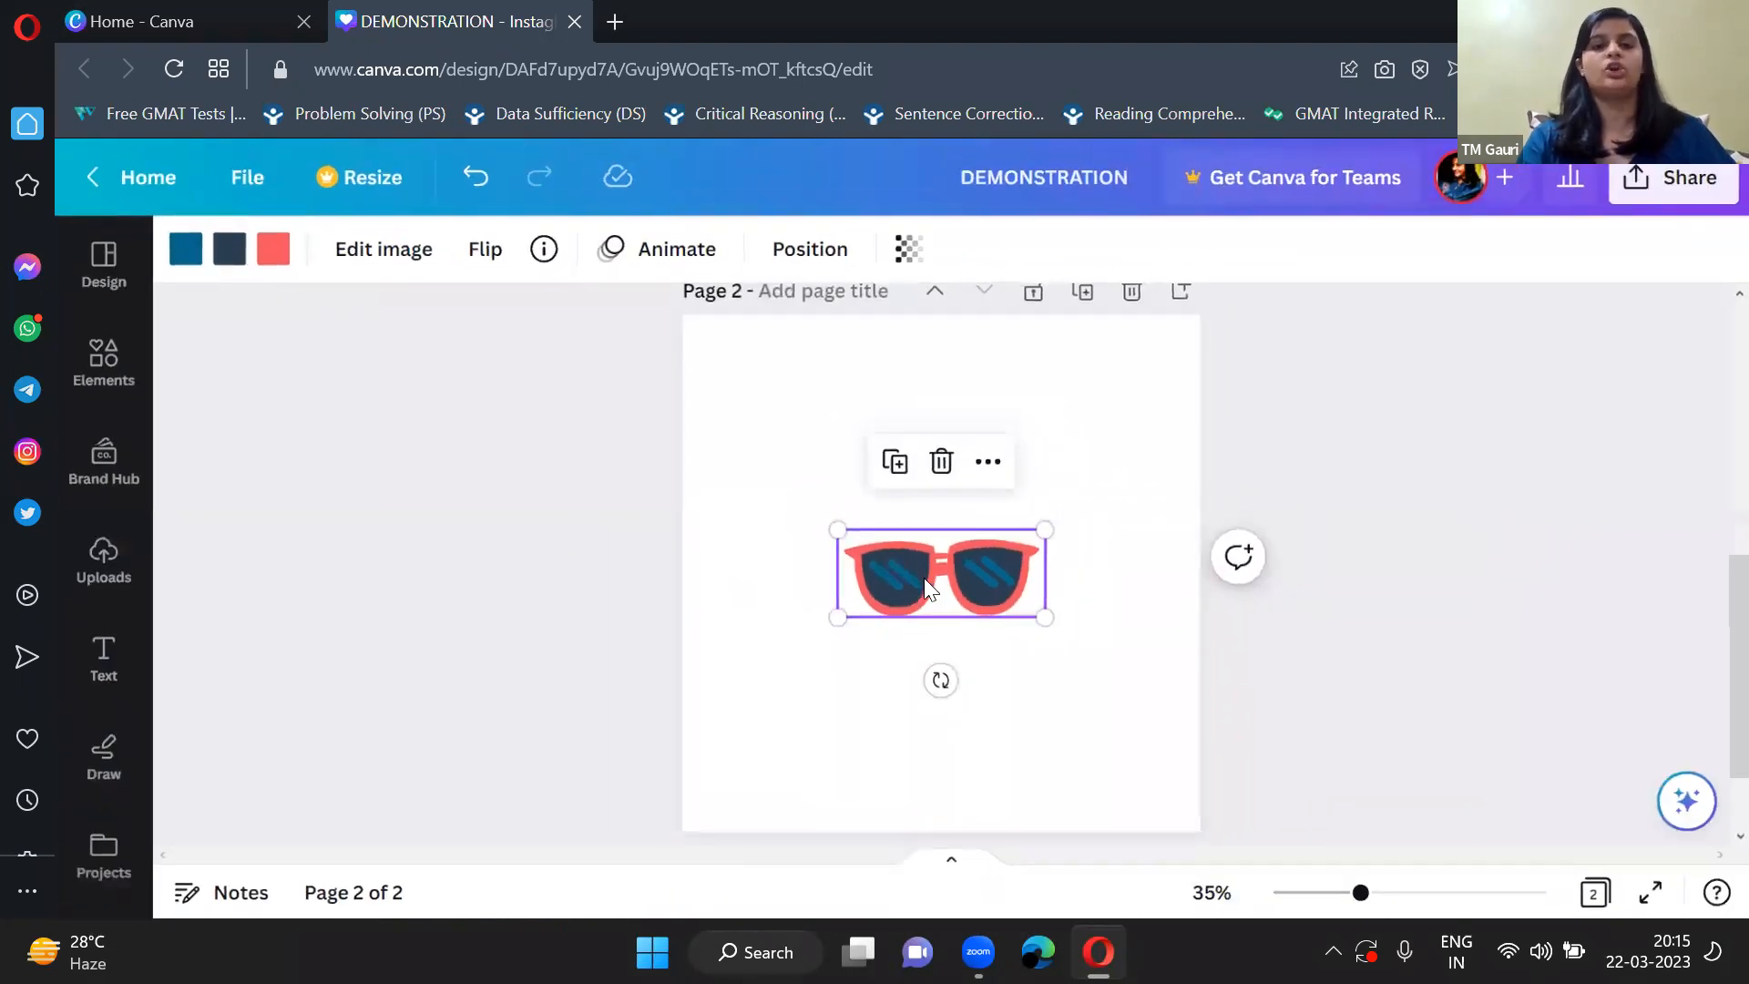
scroll(919, 570, down, 1)
drag(965, 675, 939, 588)
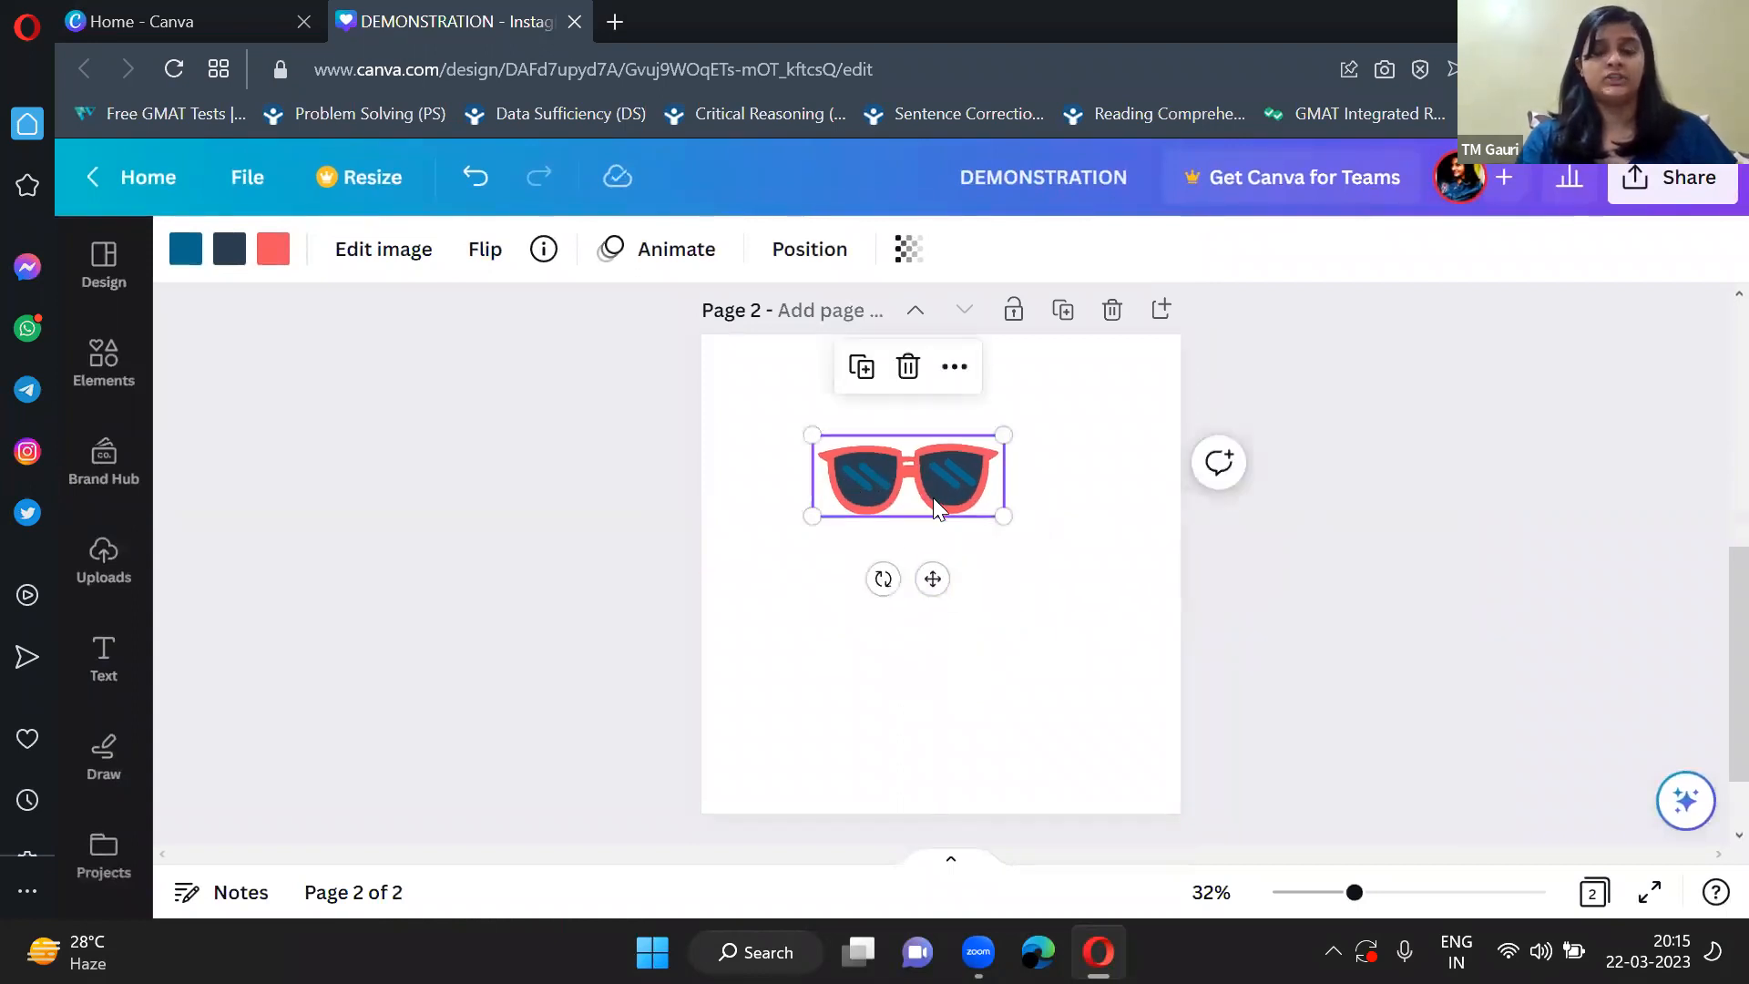
click(797, 489)
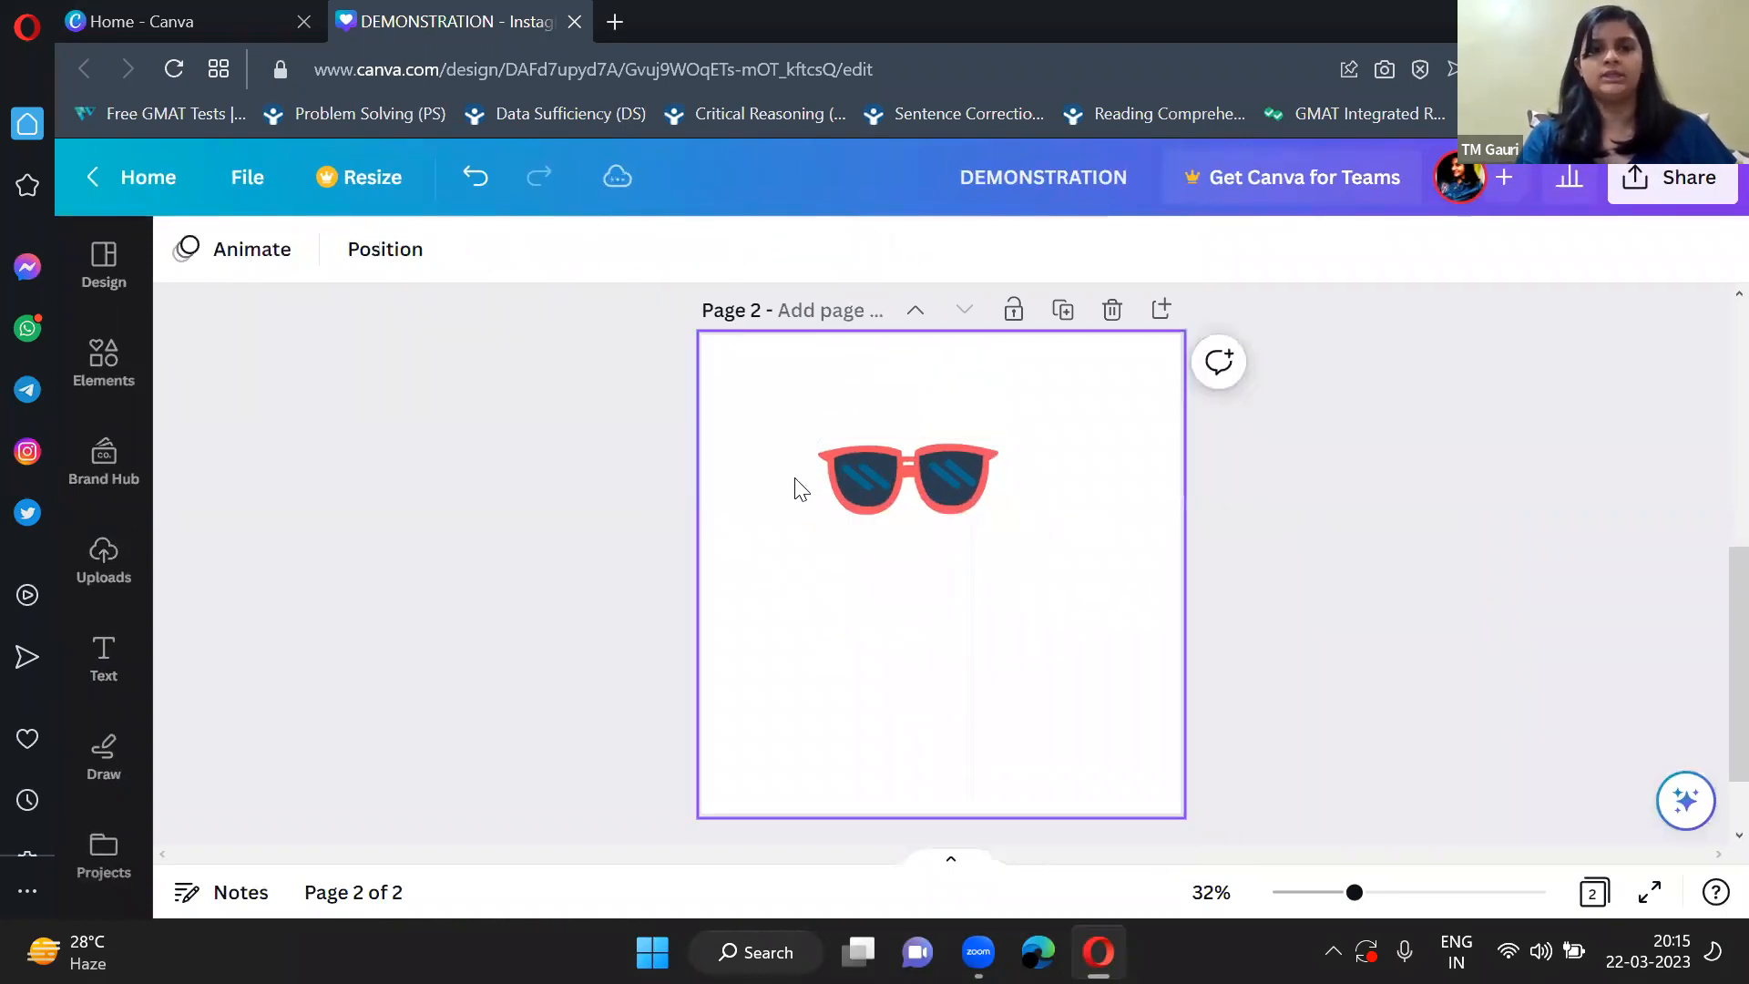
Recolor the sunglasses with pink lens stripes and a dark blue frame.
click(862, 479)
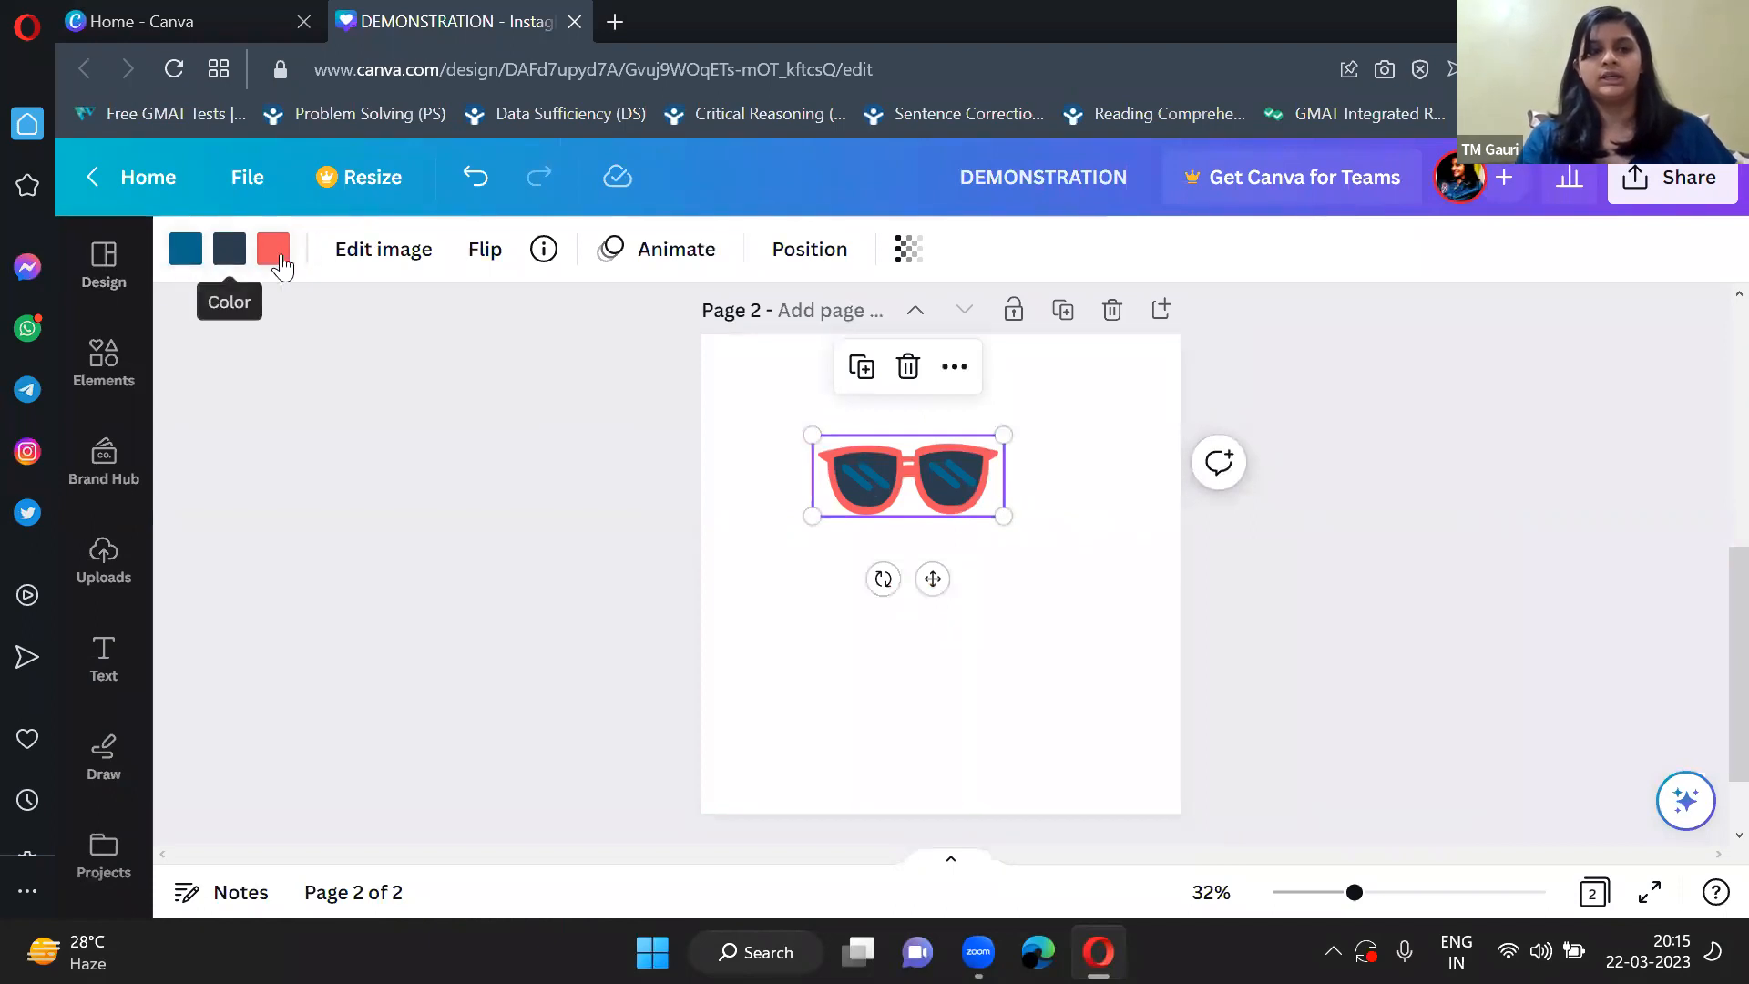
click(187, 250)
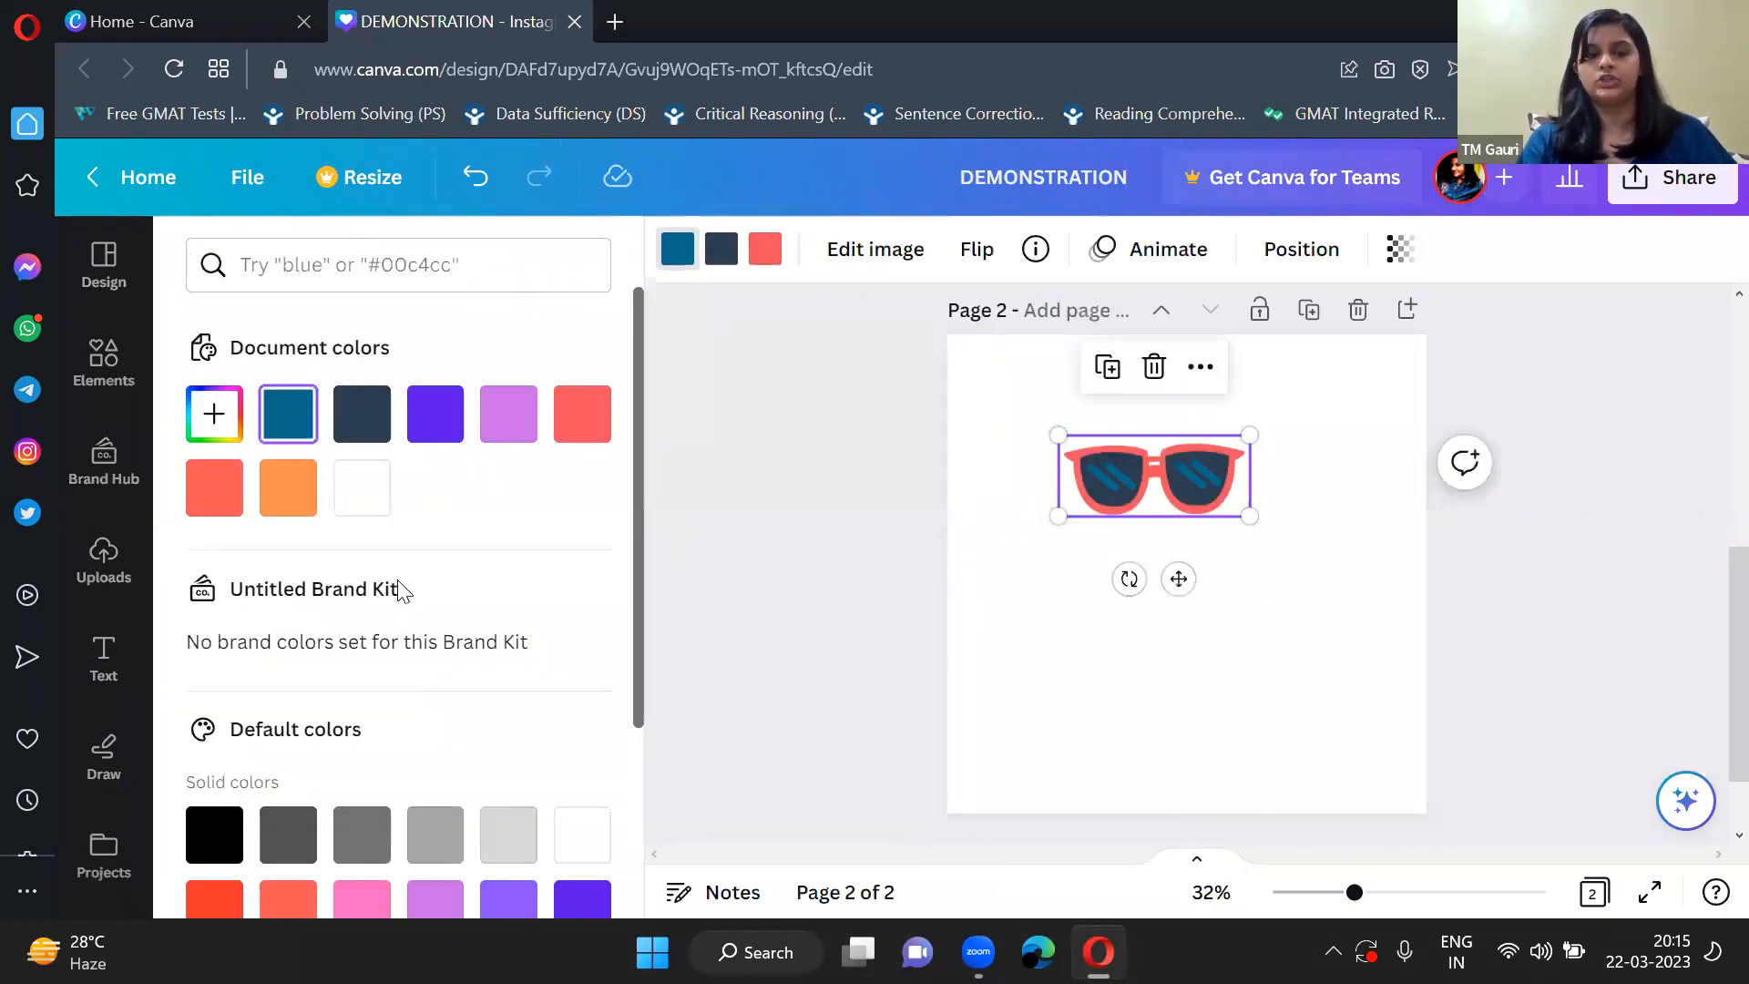
scroll(397, 579, down, 3)
scroll(398, 583, up, 2)
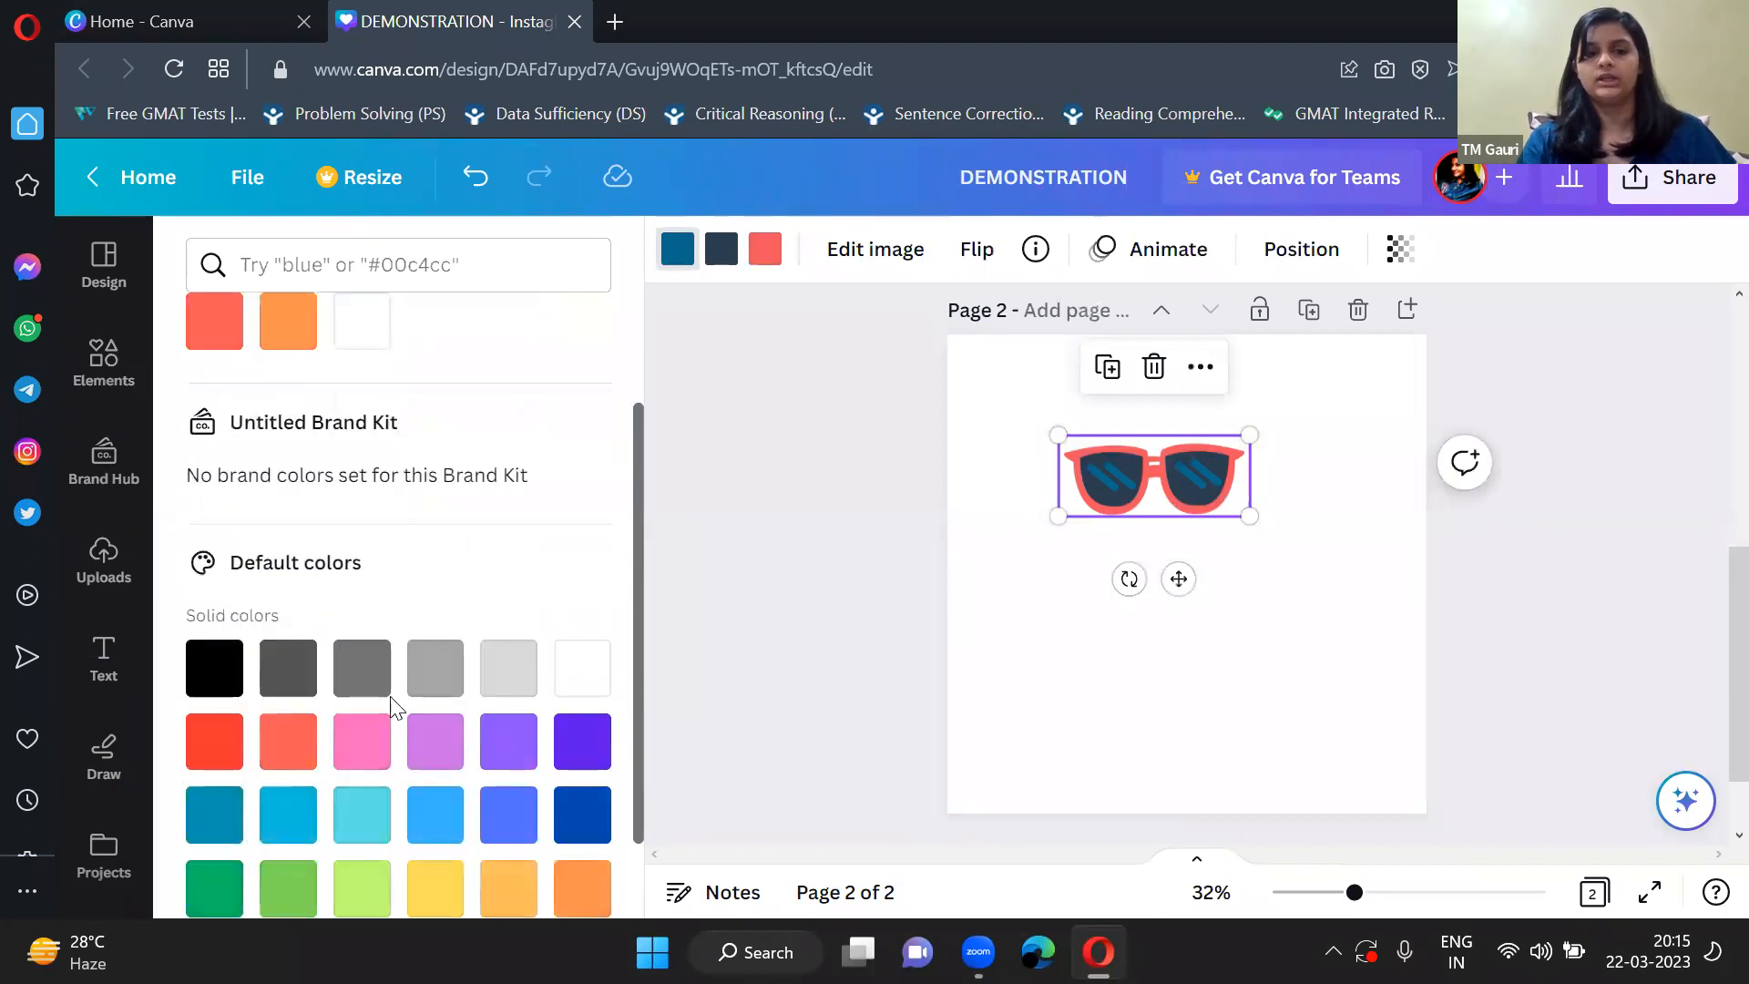
click(368, 755)
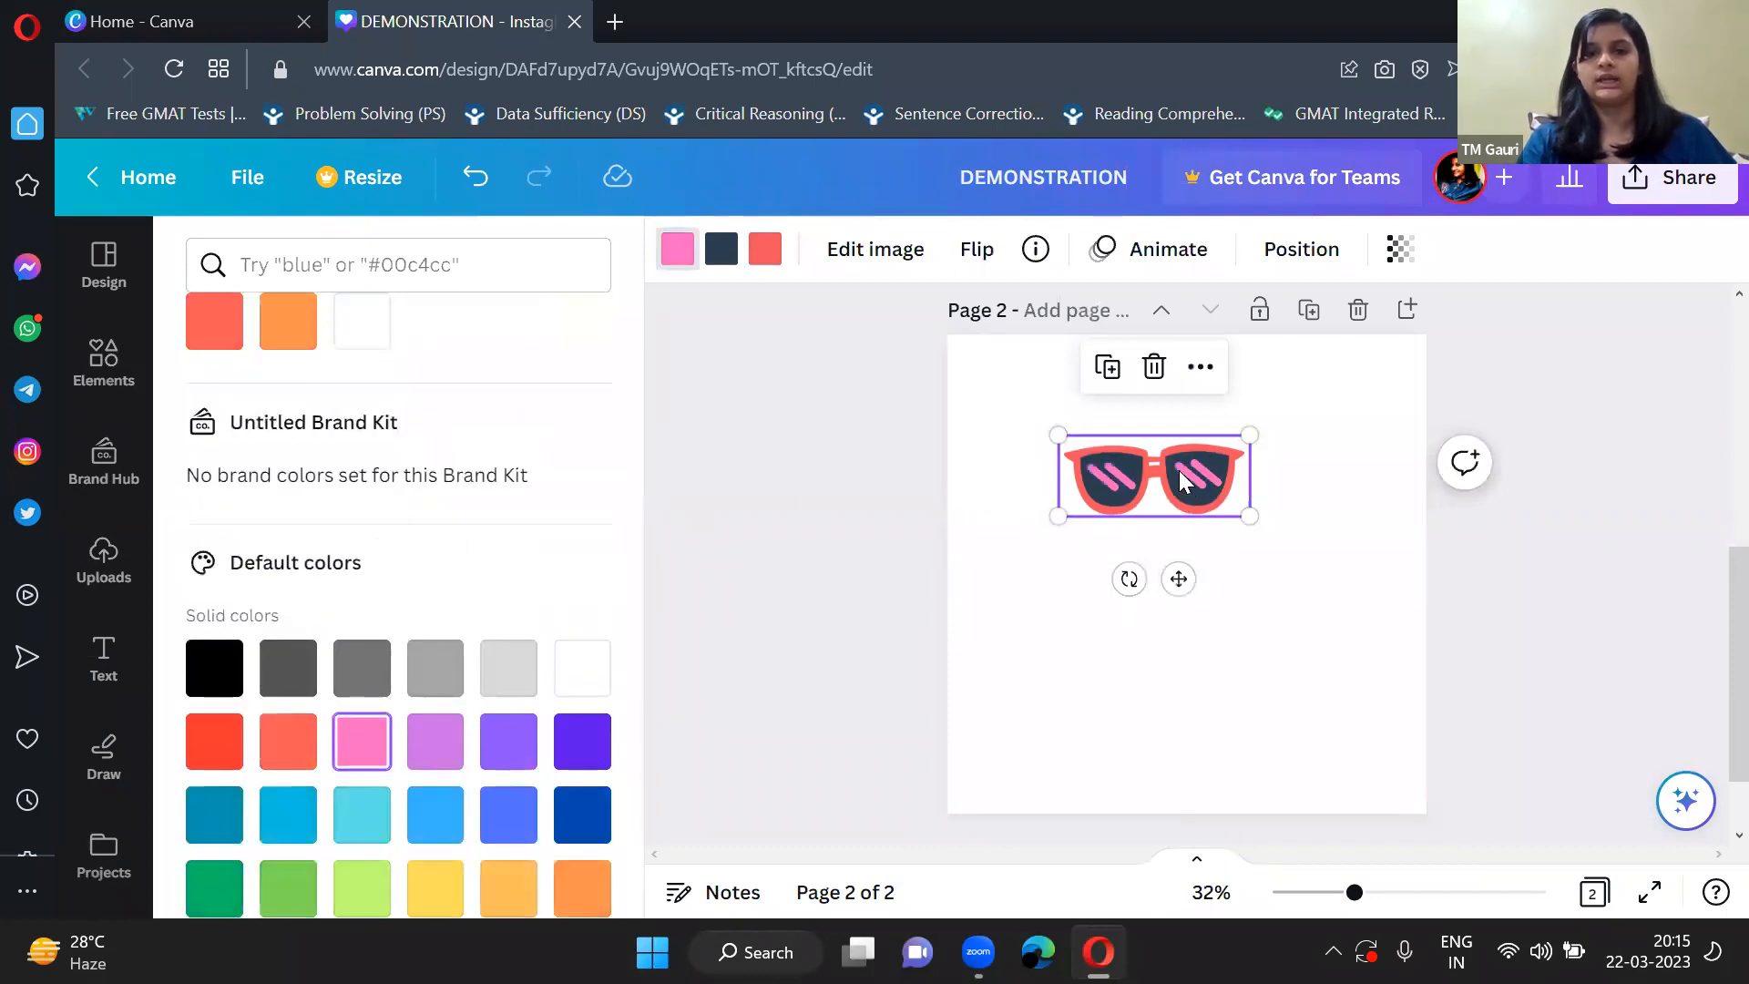
click(770, 257)
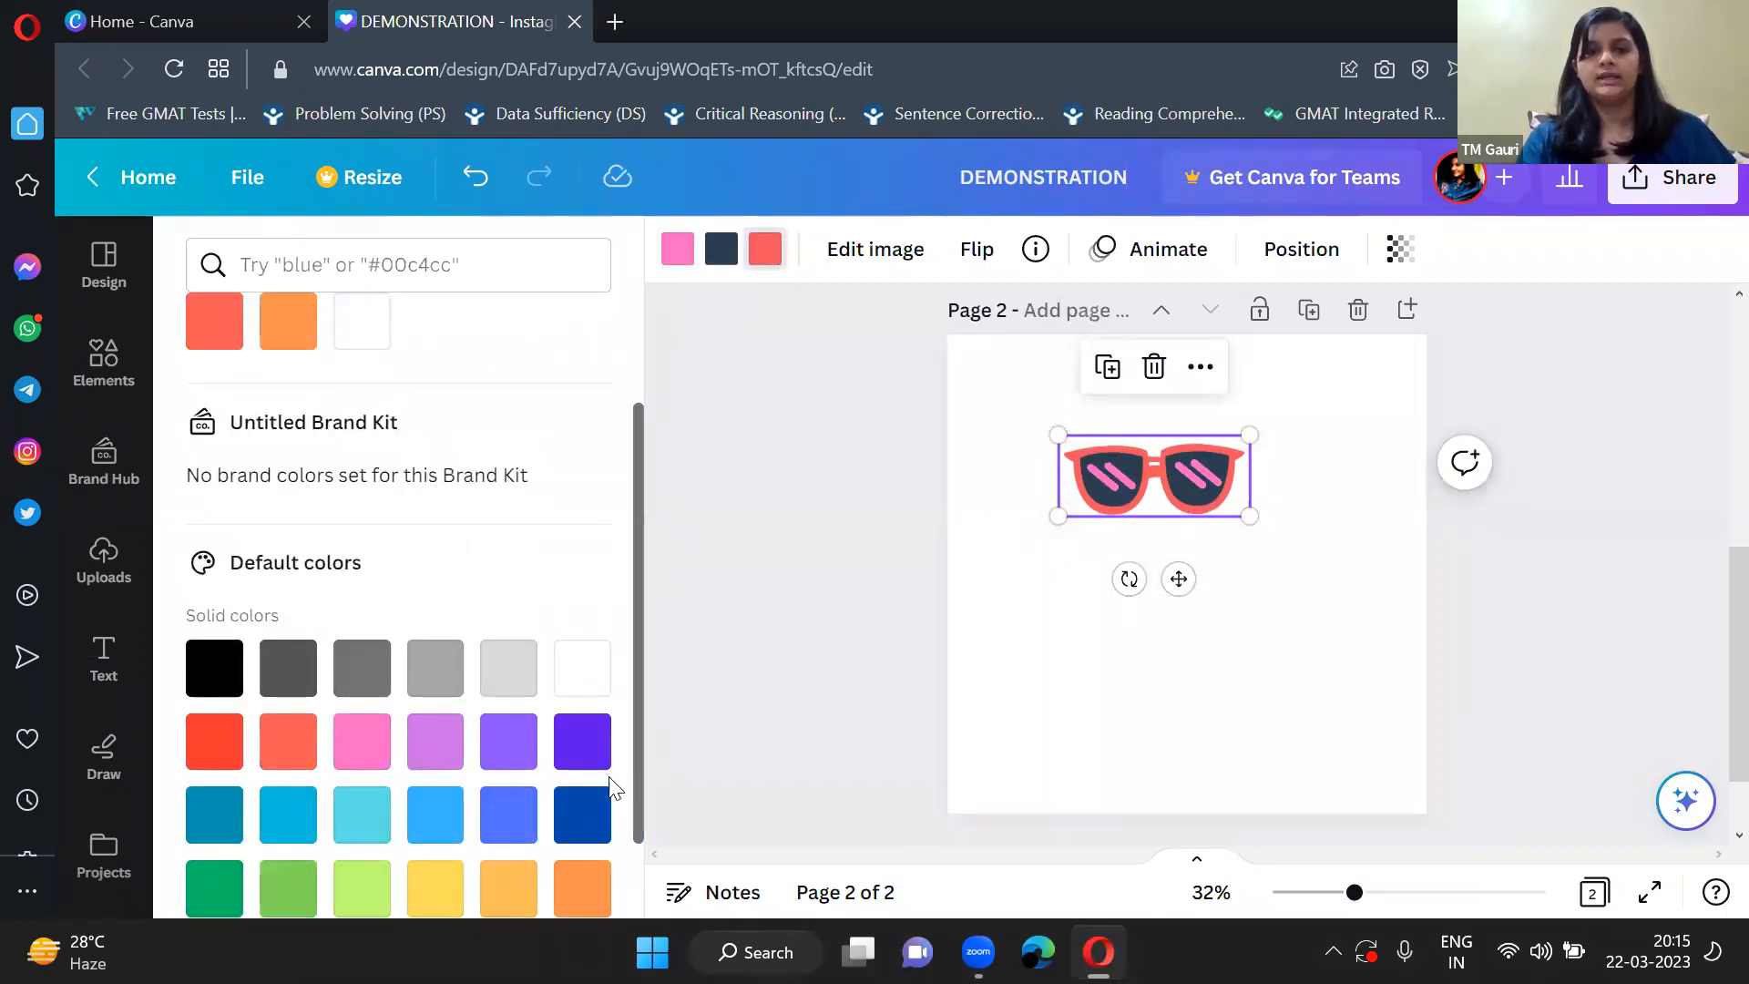
click(582, 816)
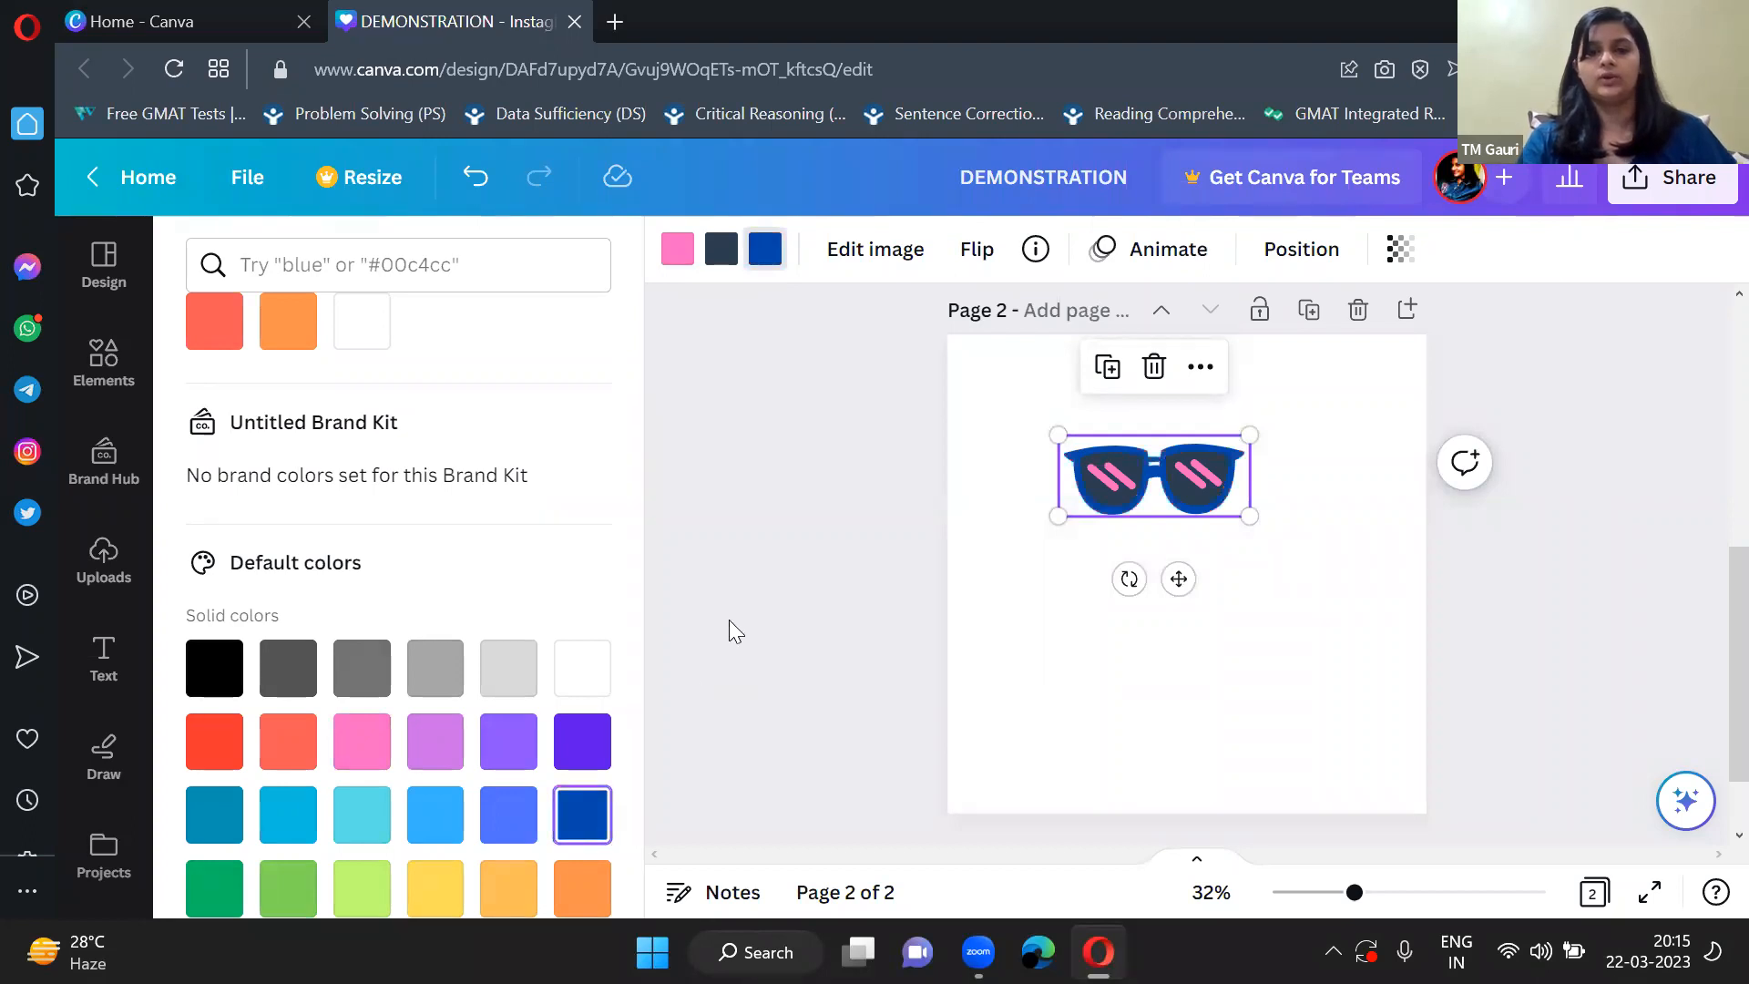
Move the sunglasses to the upper-left corner of page 2 and shrink them to about two thirds of their size.
click(729, 621)
drag(855, 413, 797, 341)
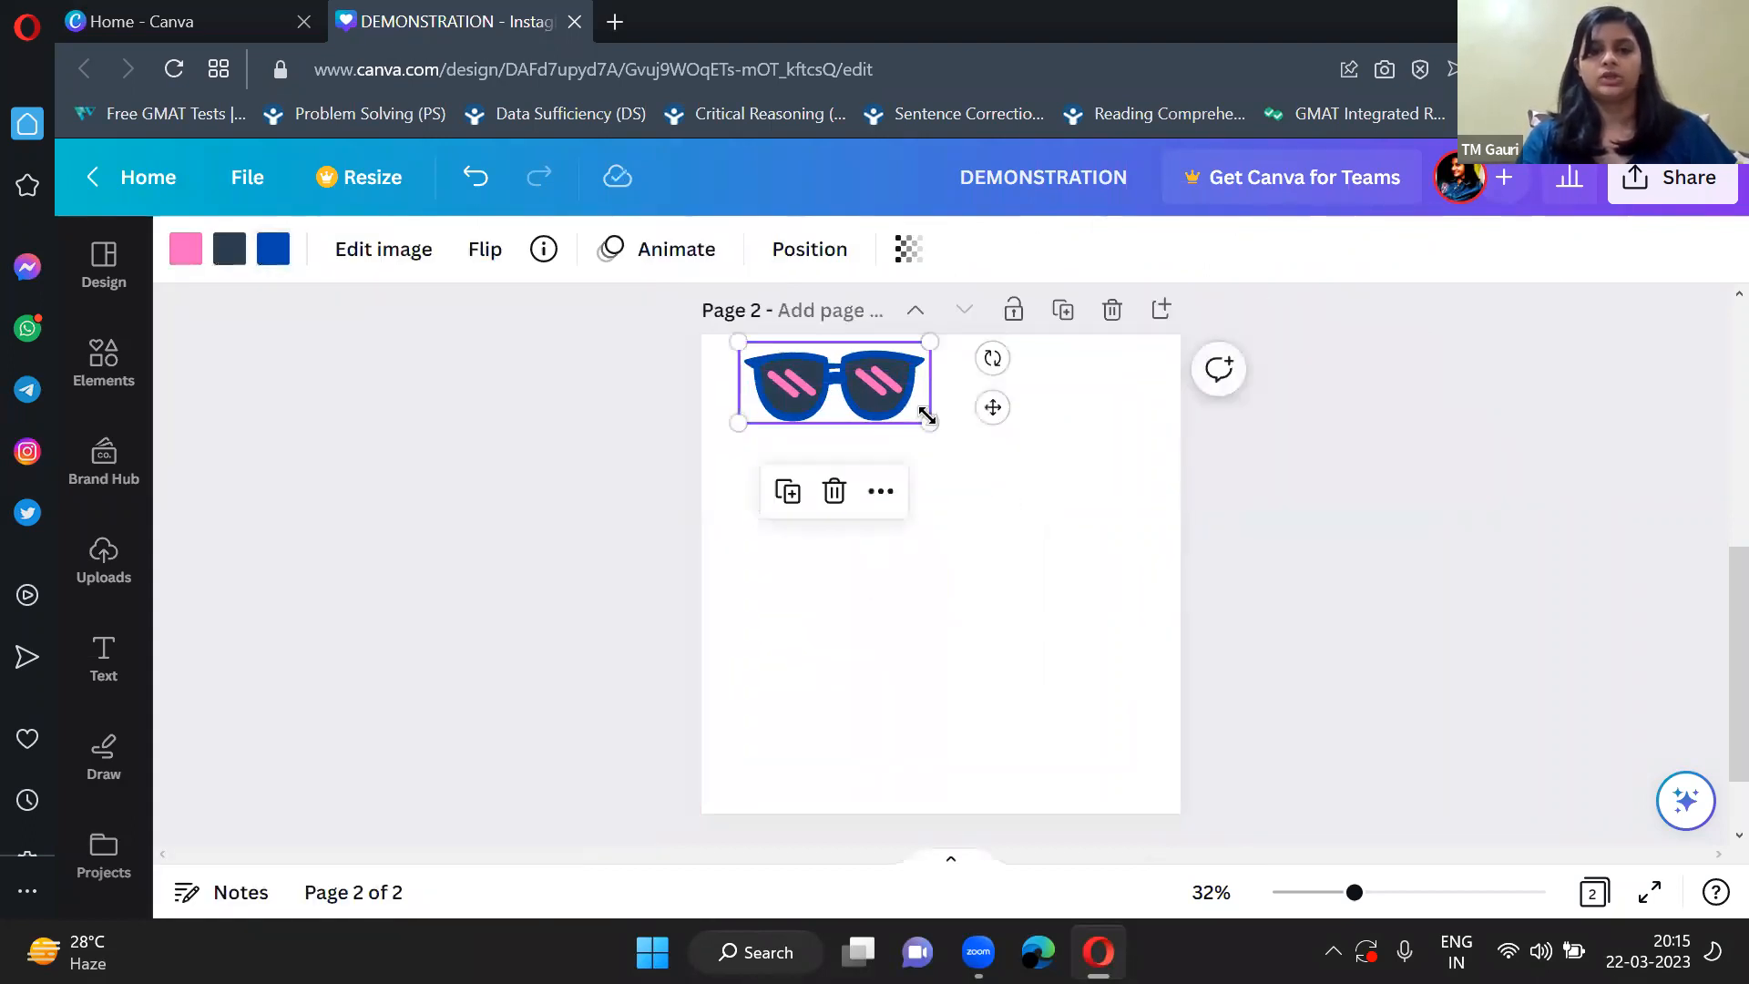
drag(887, 402, 803, 421)
click(417, 417)
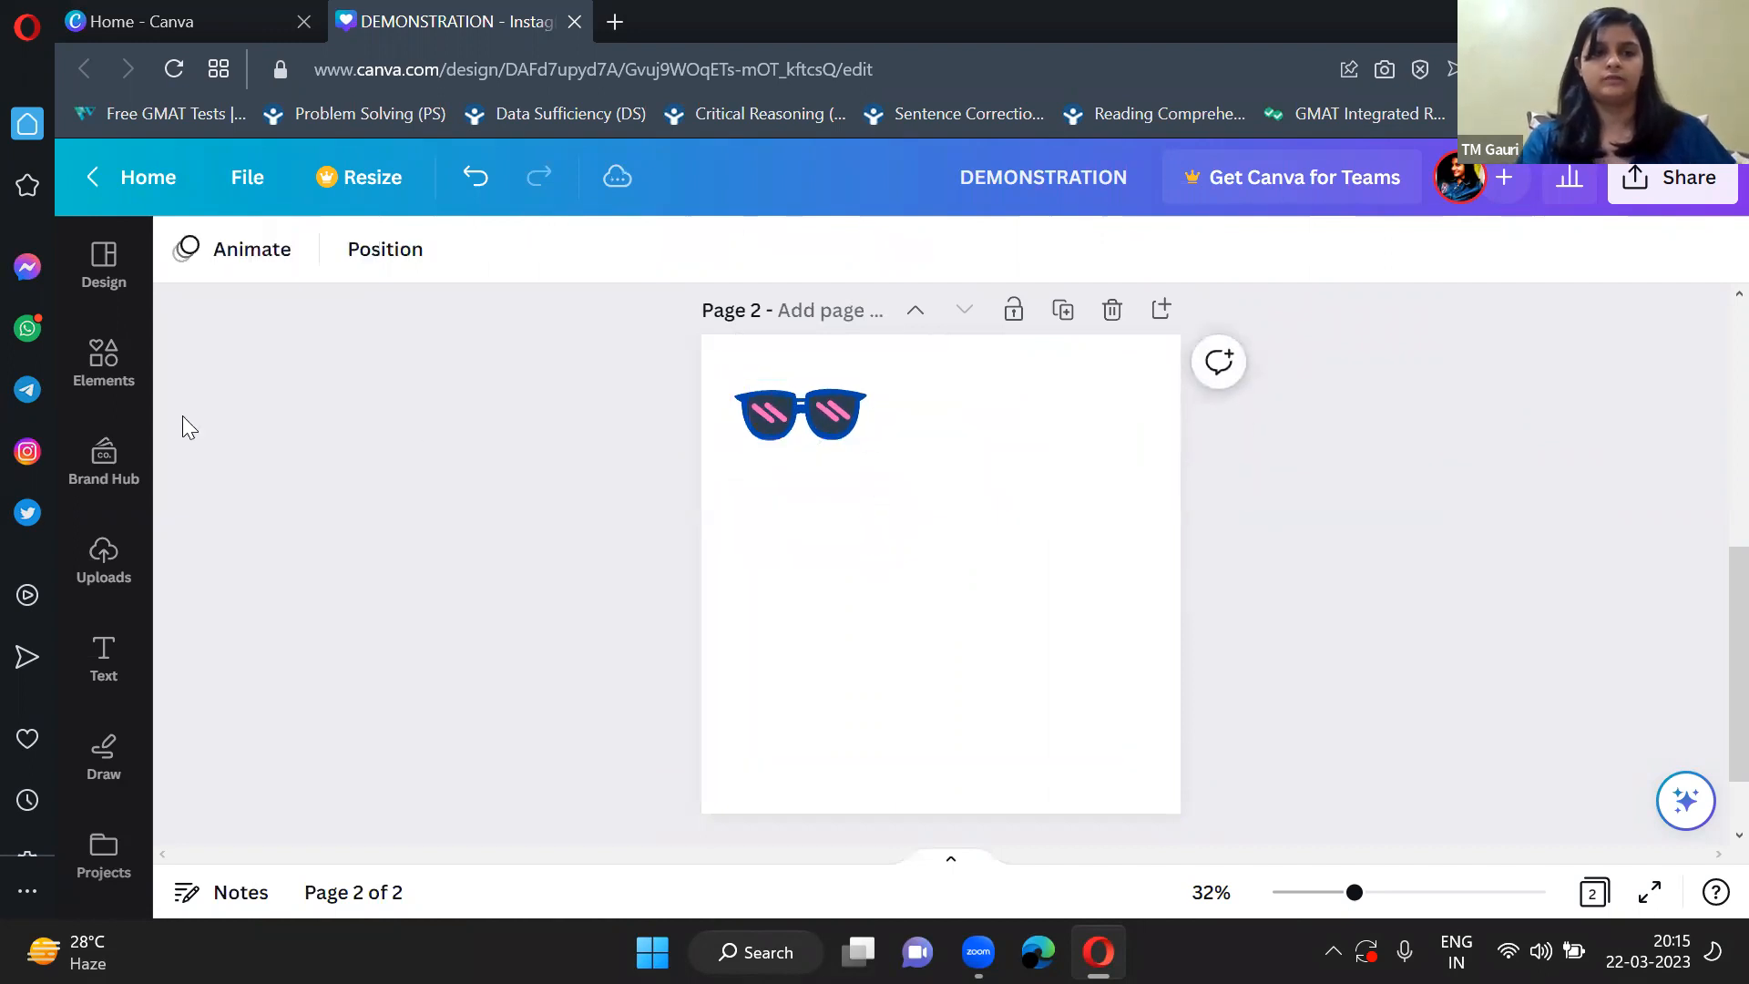
Search the elements for "frame" and view the full collection of photo frames.
click(102, 360)
click(223, 254)
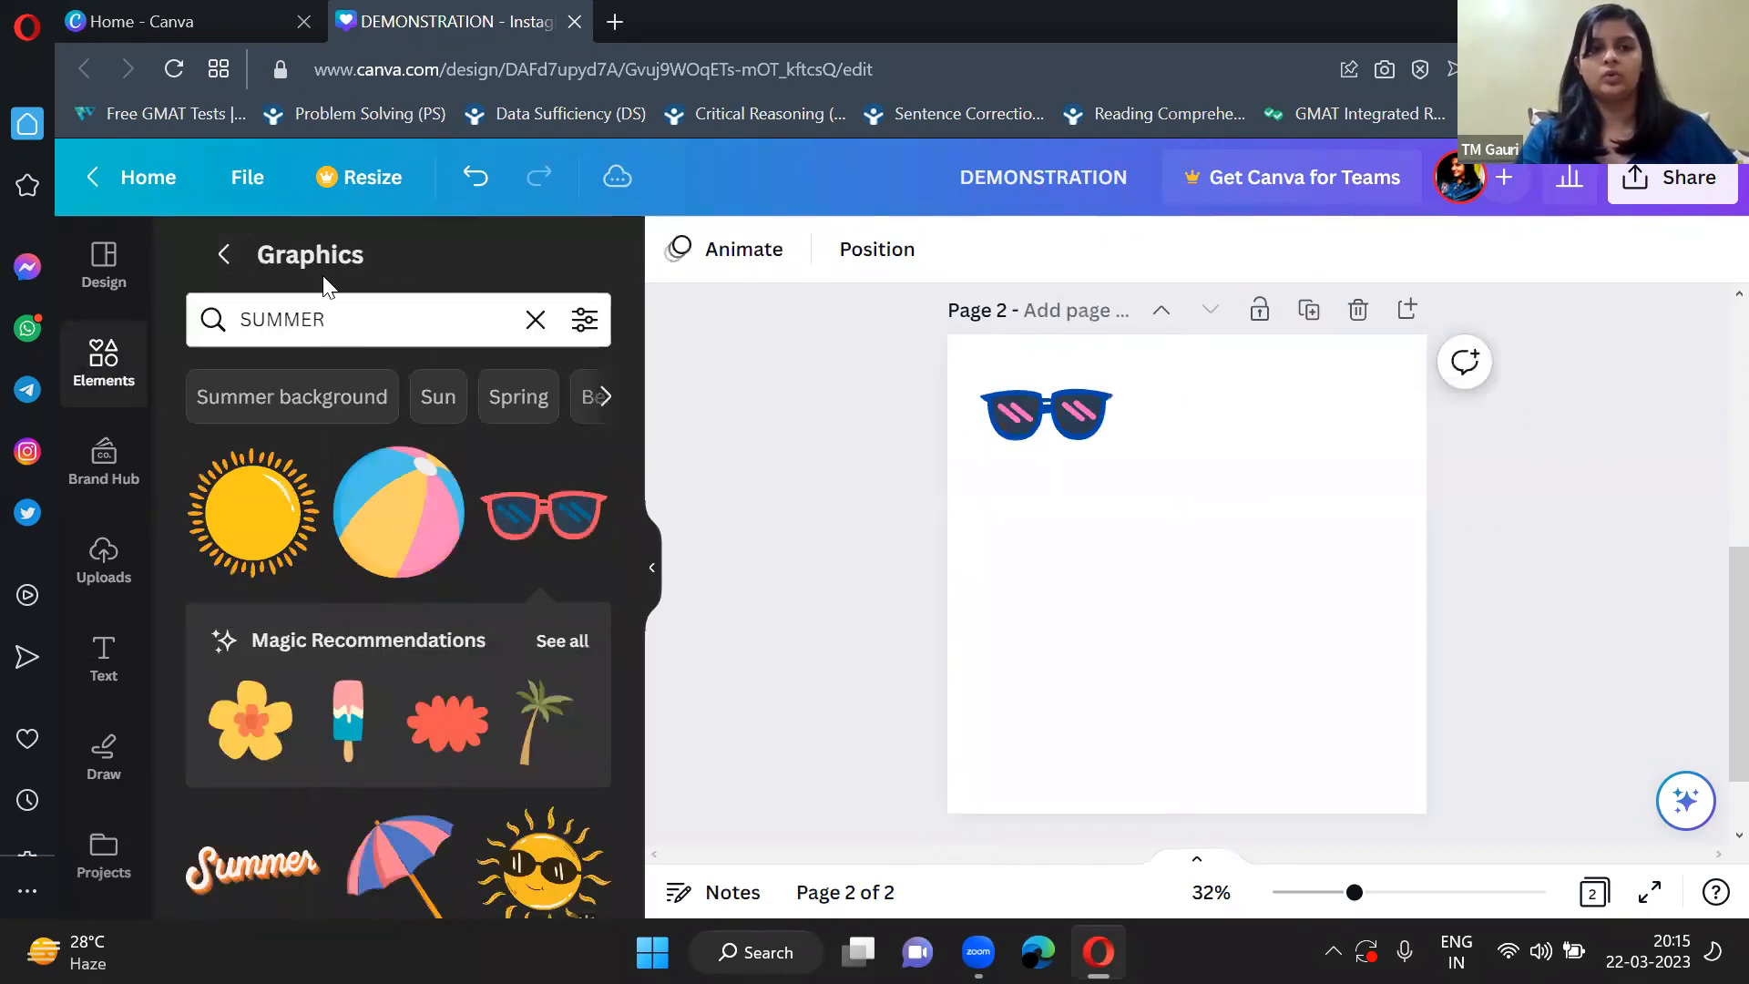
click(224, 254)
click(356, 264)
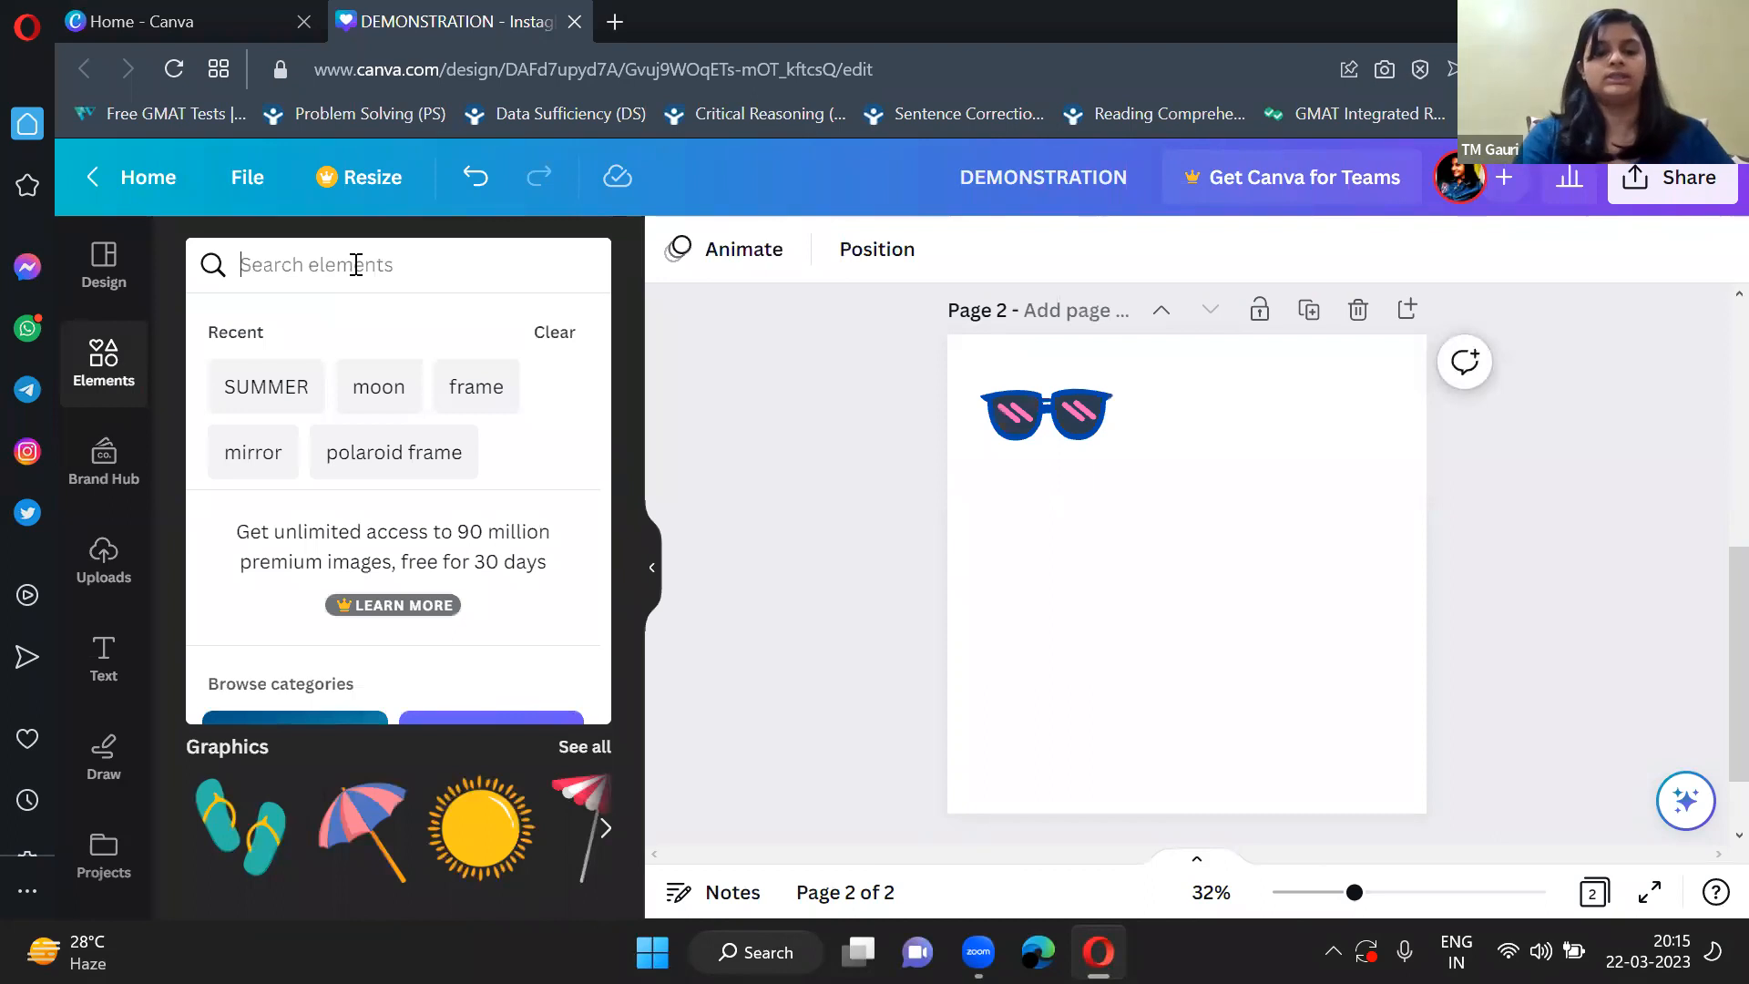
text(frame)
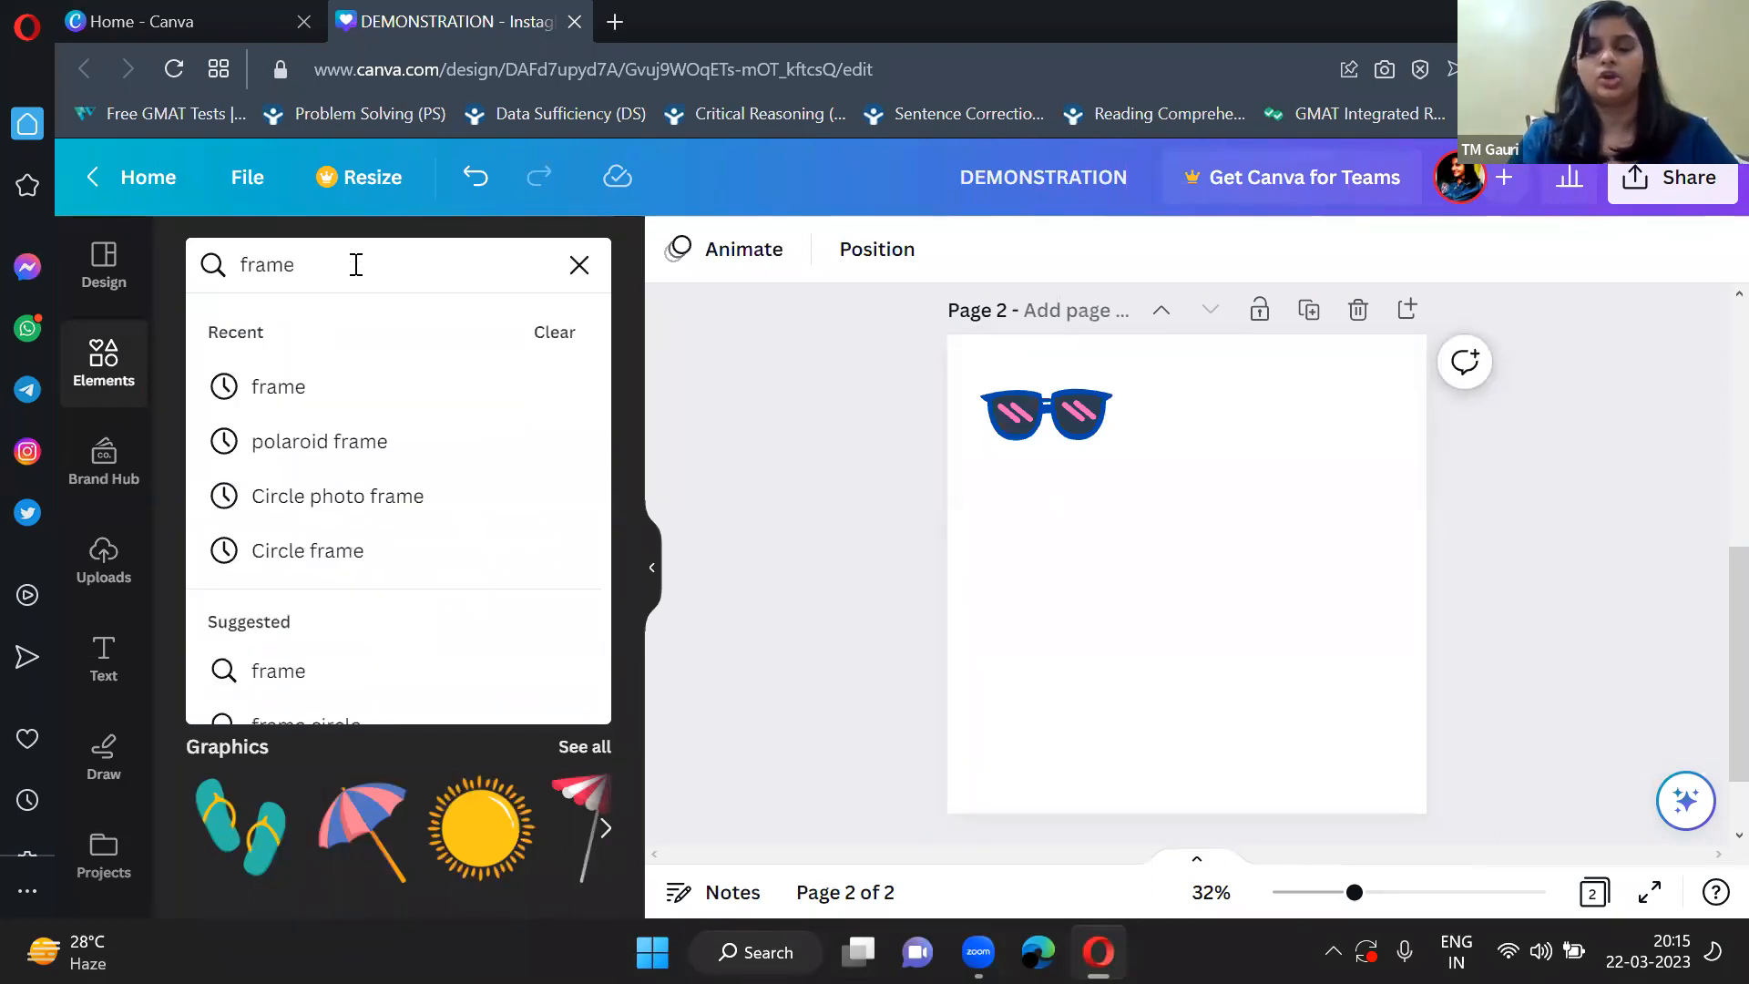
key(Return)
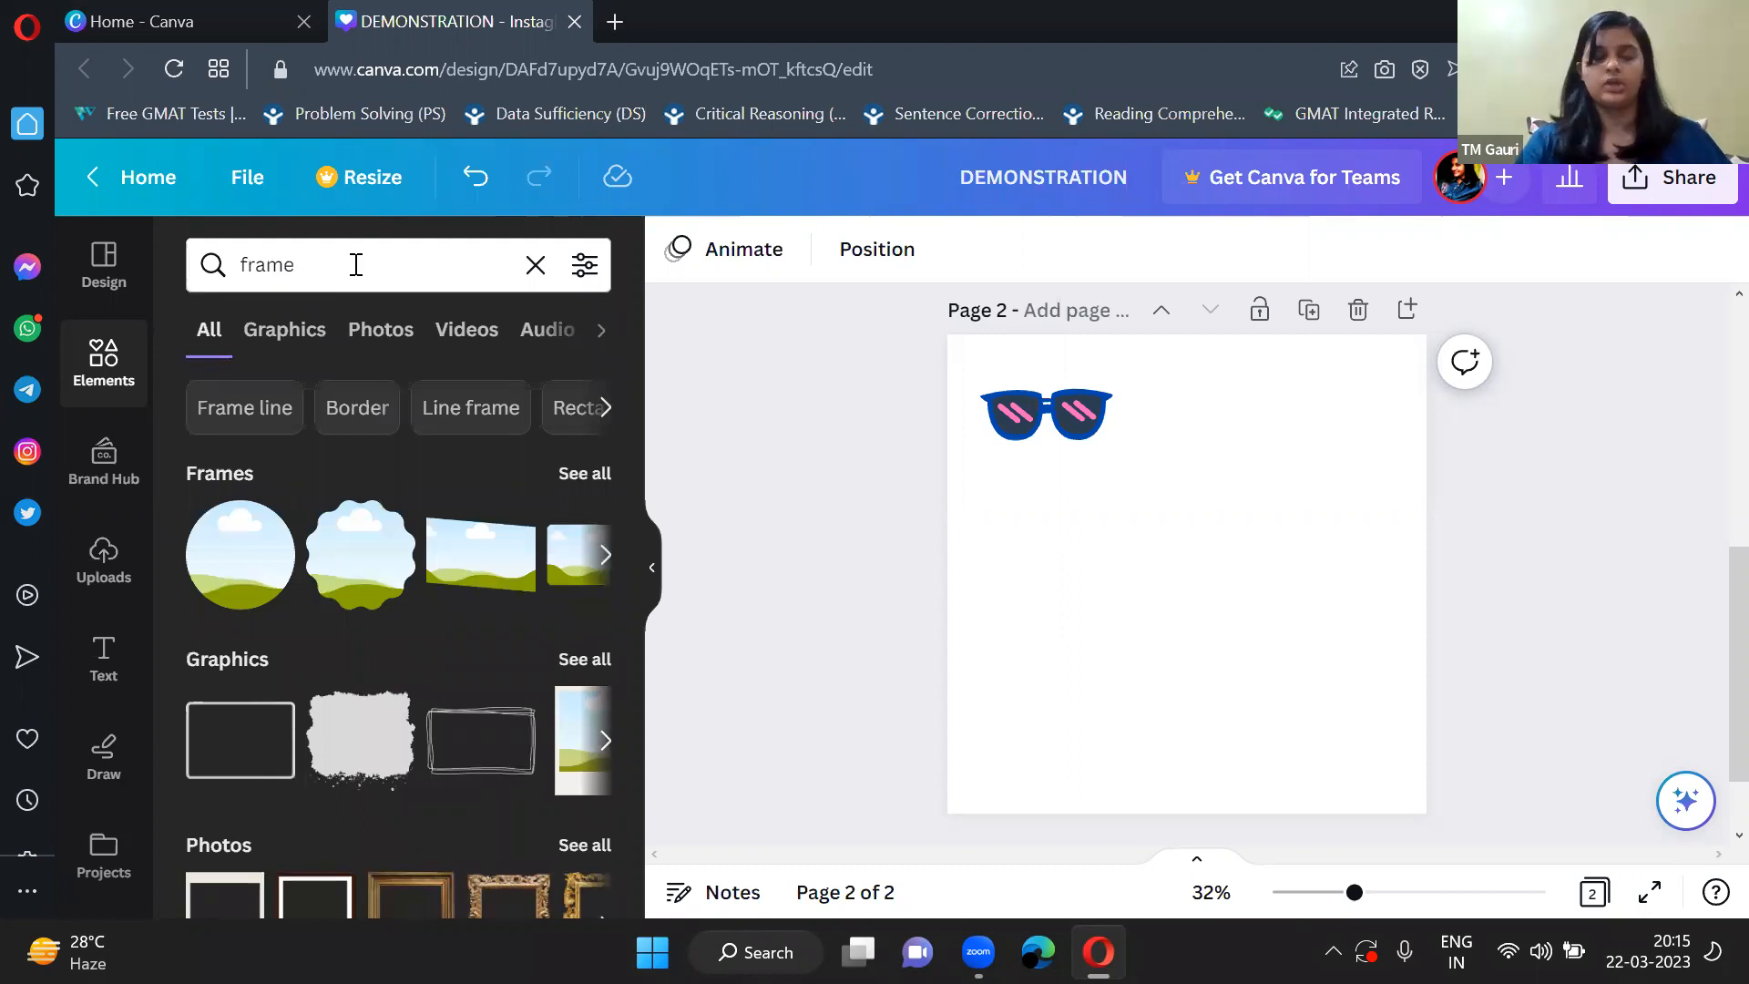
click(585, 473)
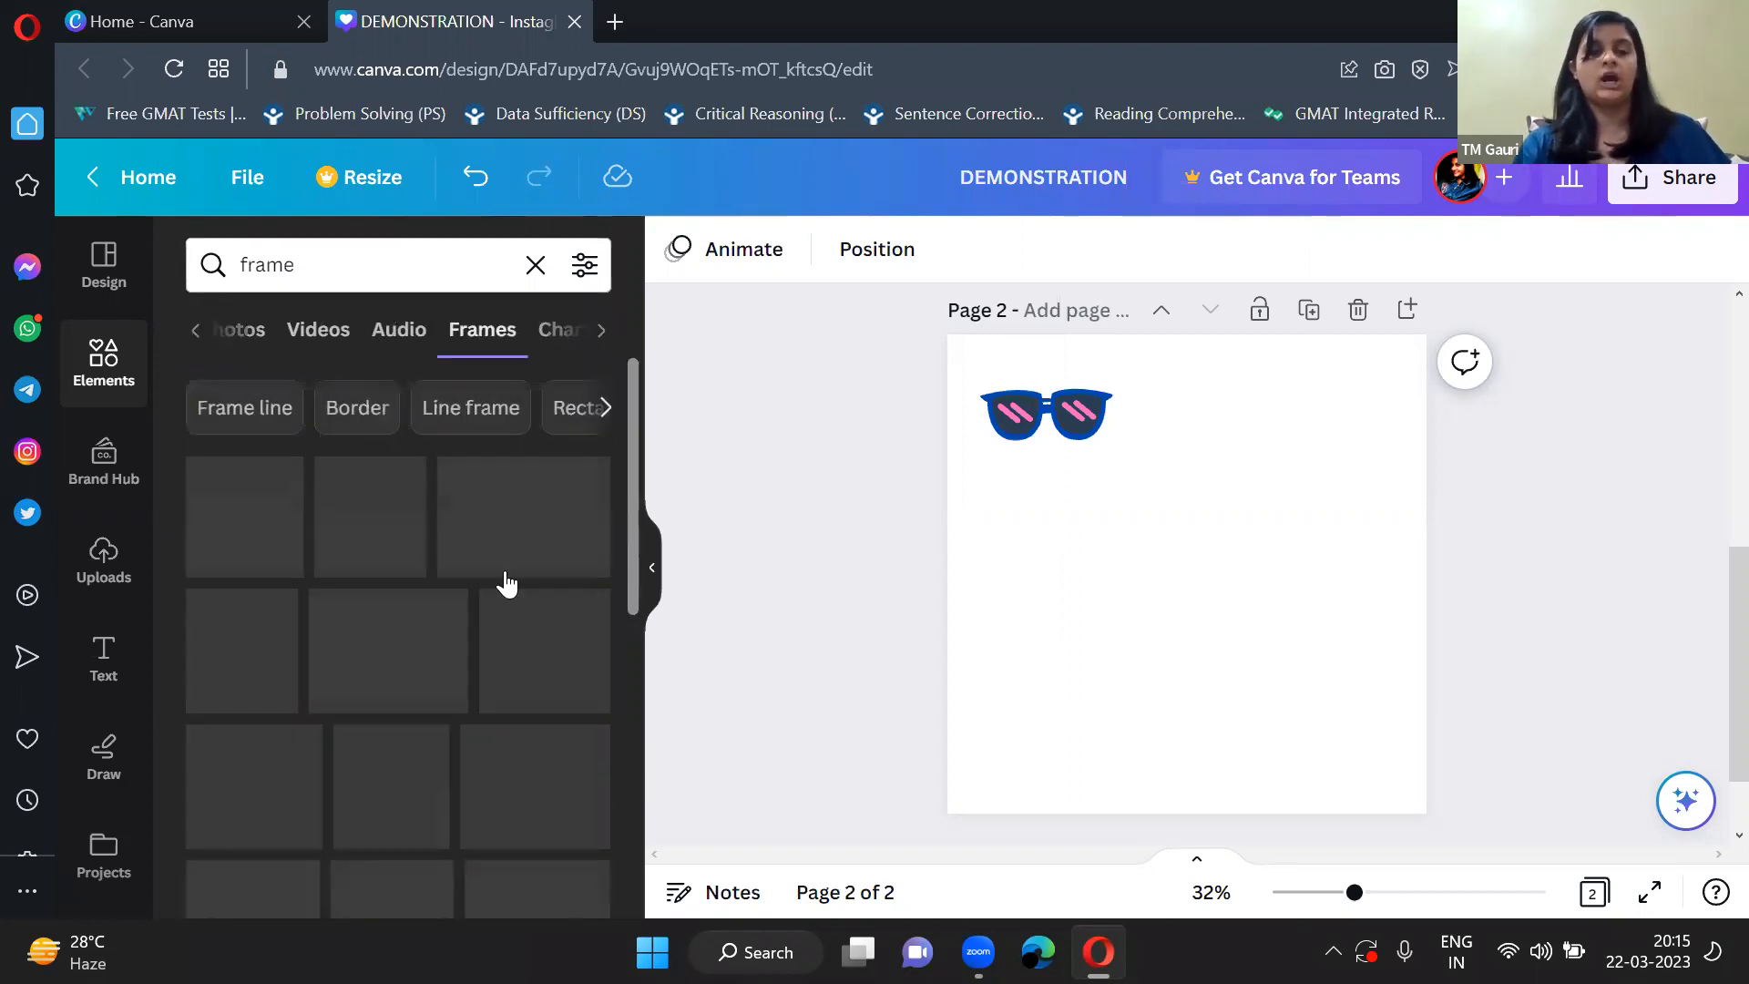
scroll(488, 632, down, 1)
scroll(495, 632, up, 1)
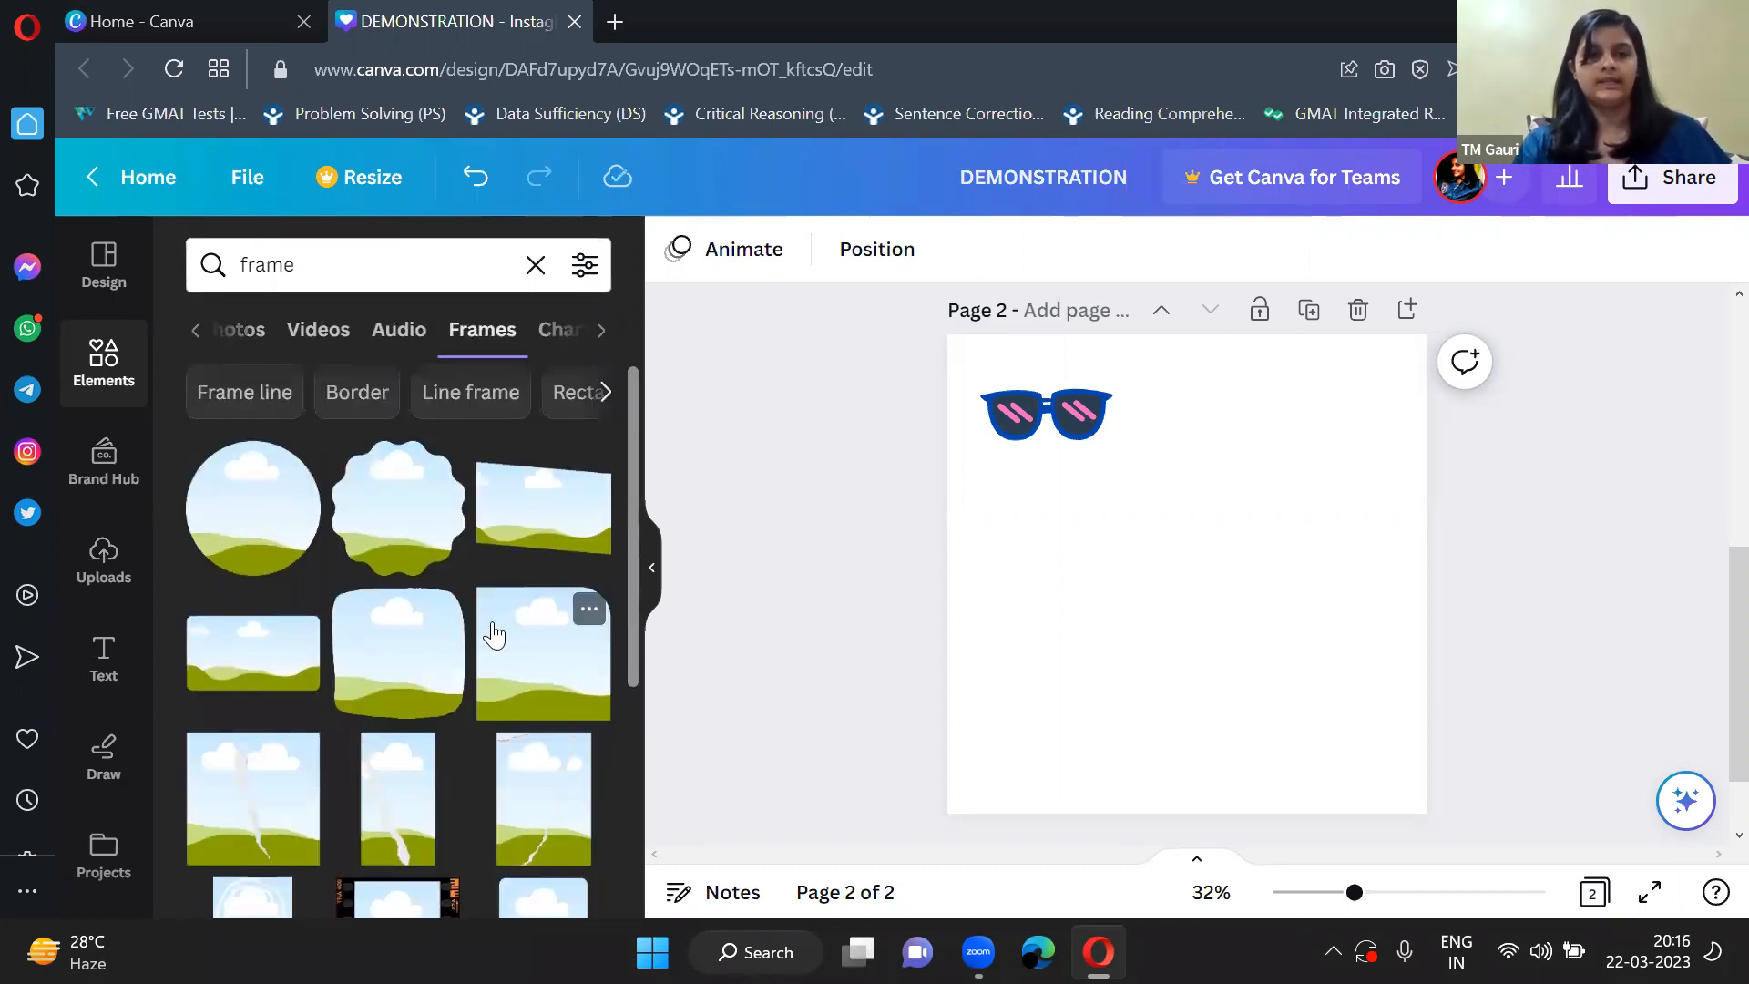
Add the scalloped circle frame, the torn-edge frame and the wide brush-stroke frame to page 2.
click(407, 528)
scroll(449, 665, down, 5)
scroll(453, 668, down, 2)
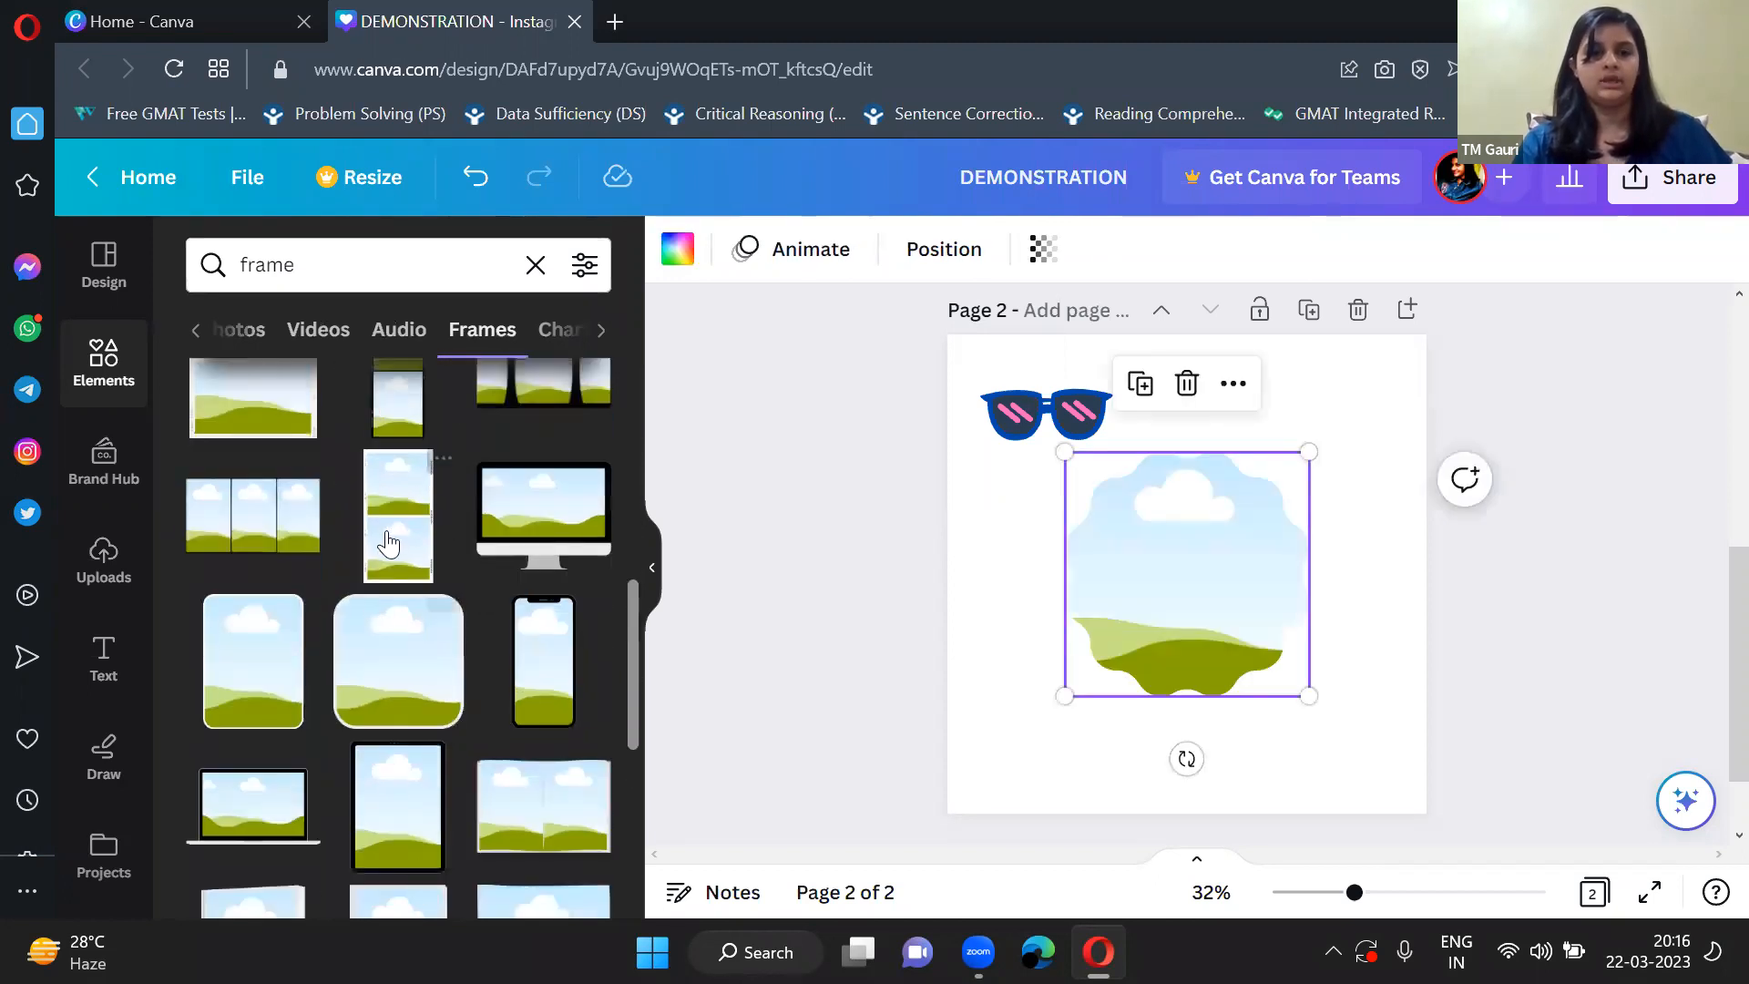
scroll(501, 805, down, 3)
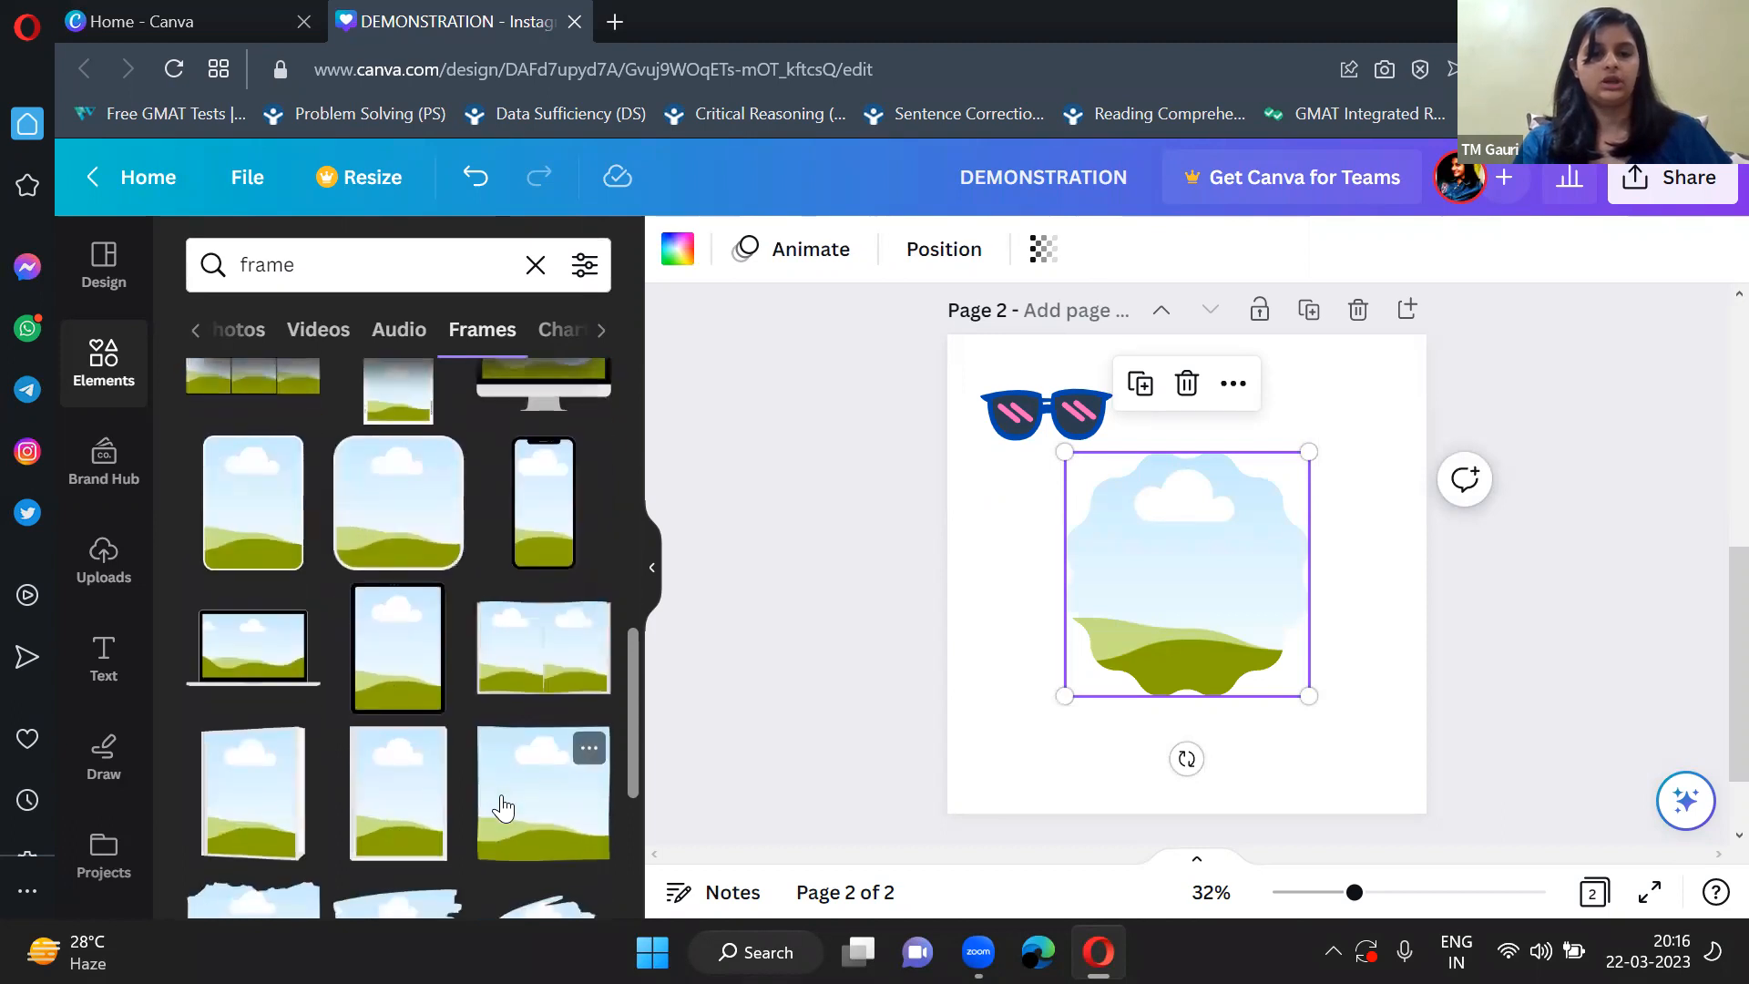
scroll(423, 674, down, 4)
click(308, 728)
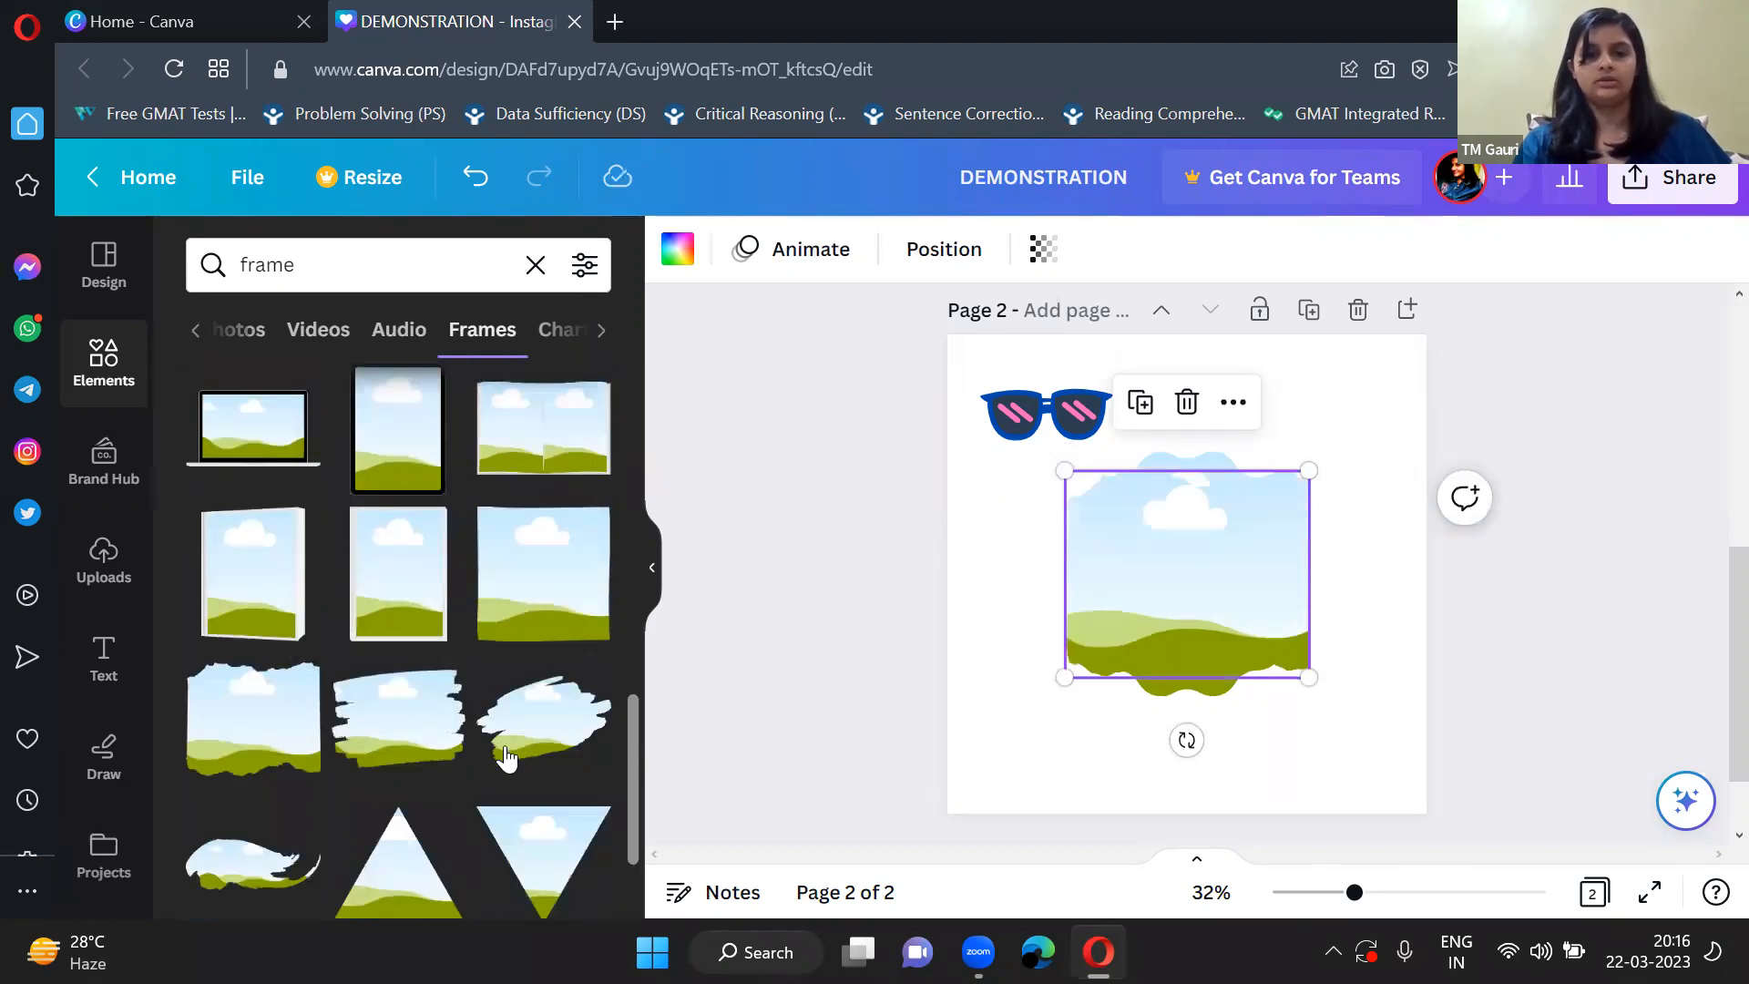
click(442, 678)
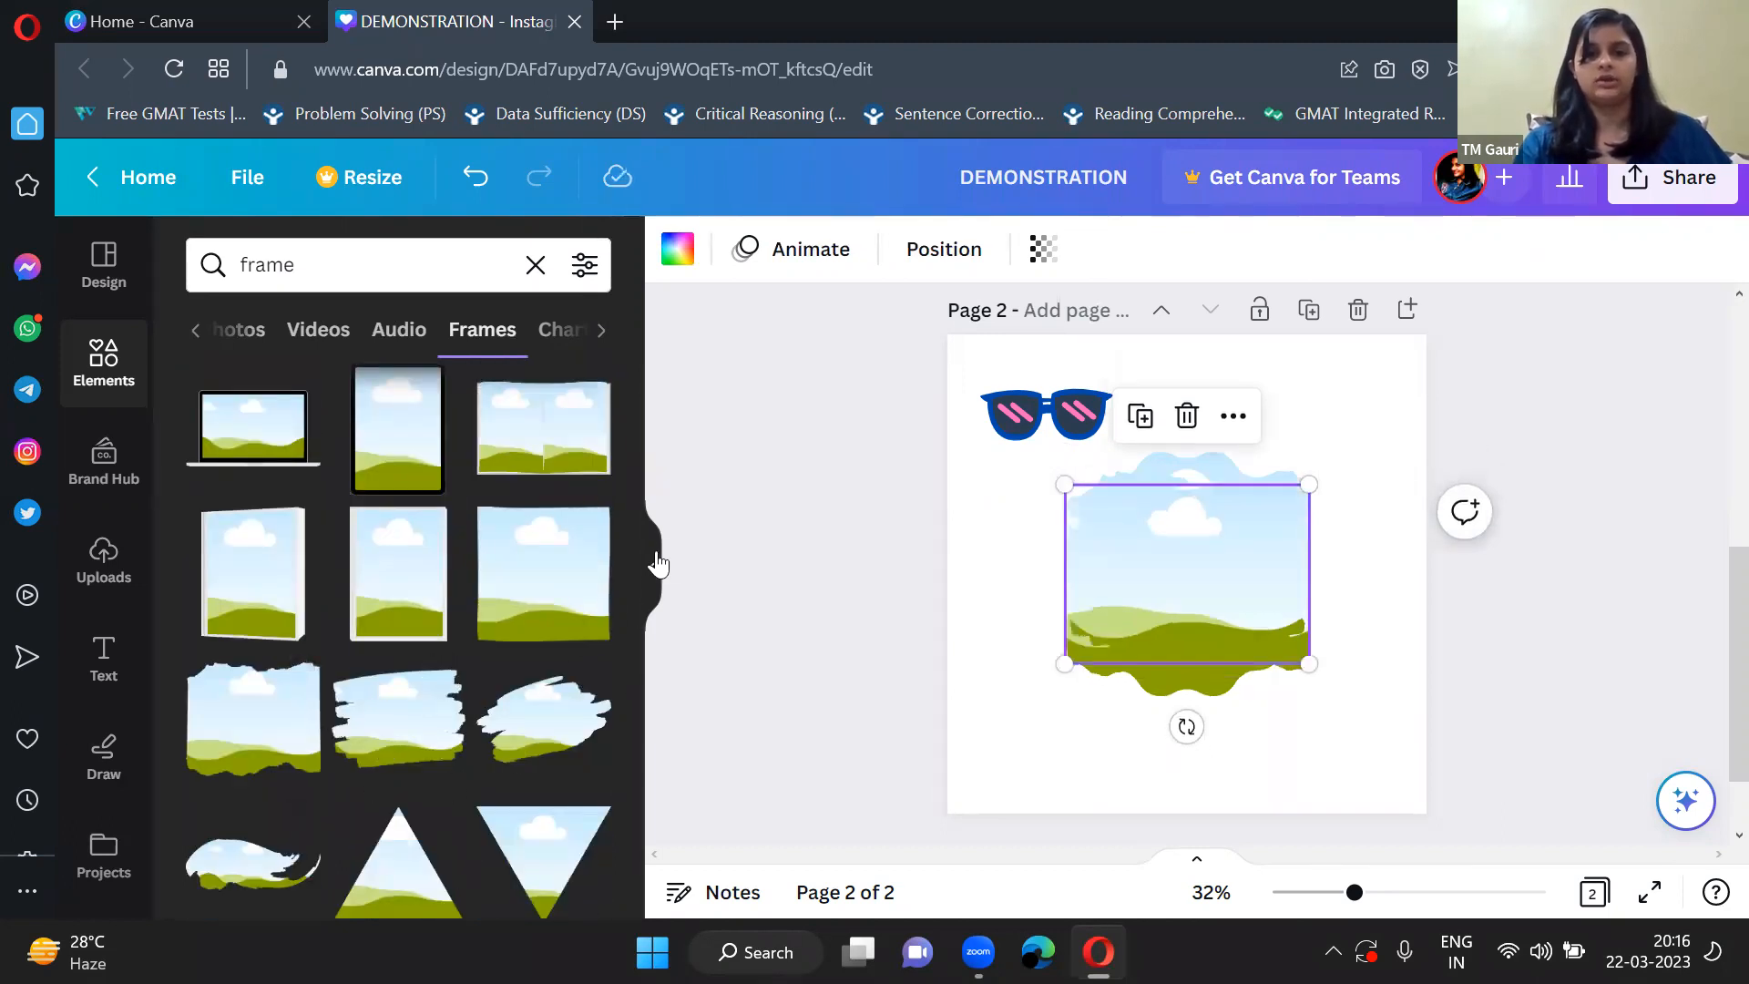
Shrink and separate the frames on page 2: scalloped at the upper right, torn-edge at the lower right, brush-stroke on the left side.
click(657, 565)
mouse_move(829, 491)
mouse_down()
mouse_move(895, 539)
mouse_move(791, 736)
mouse_up()
drag(952, 532, 1005, 473)
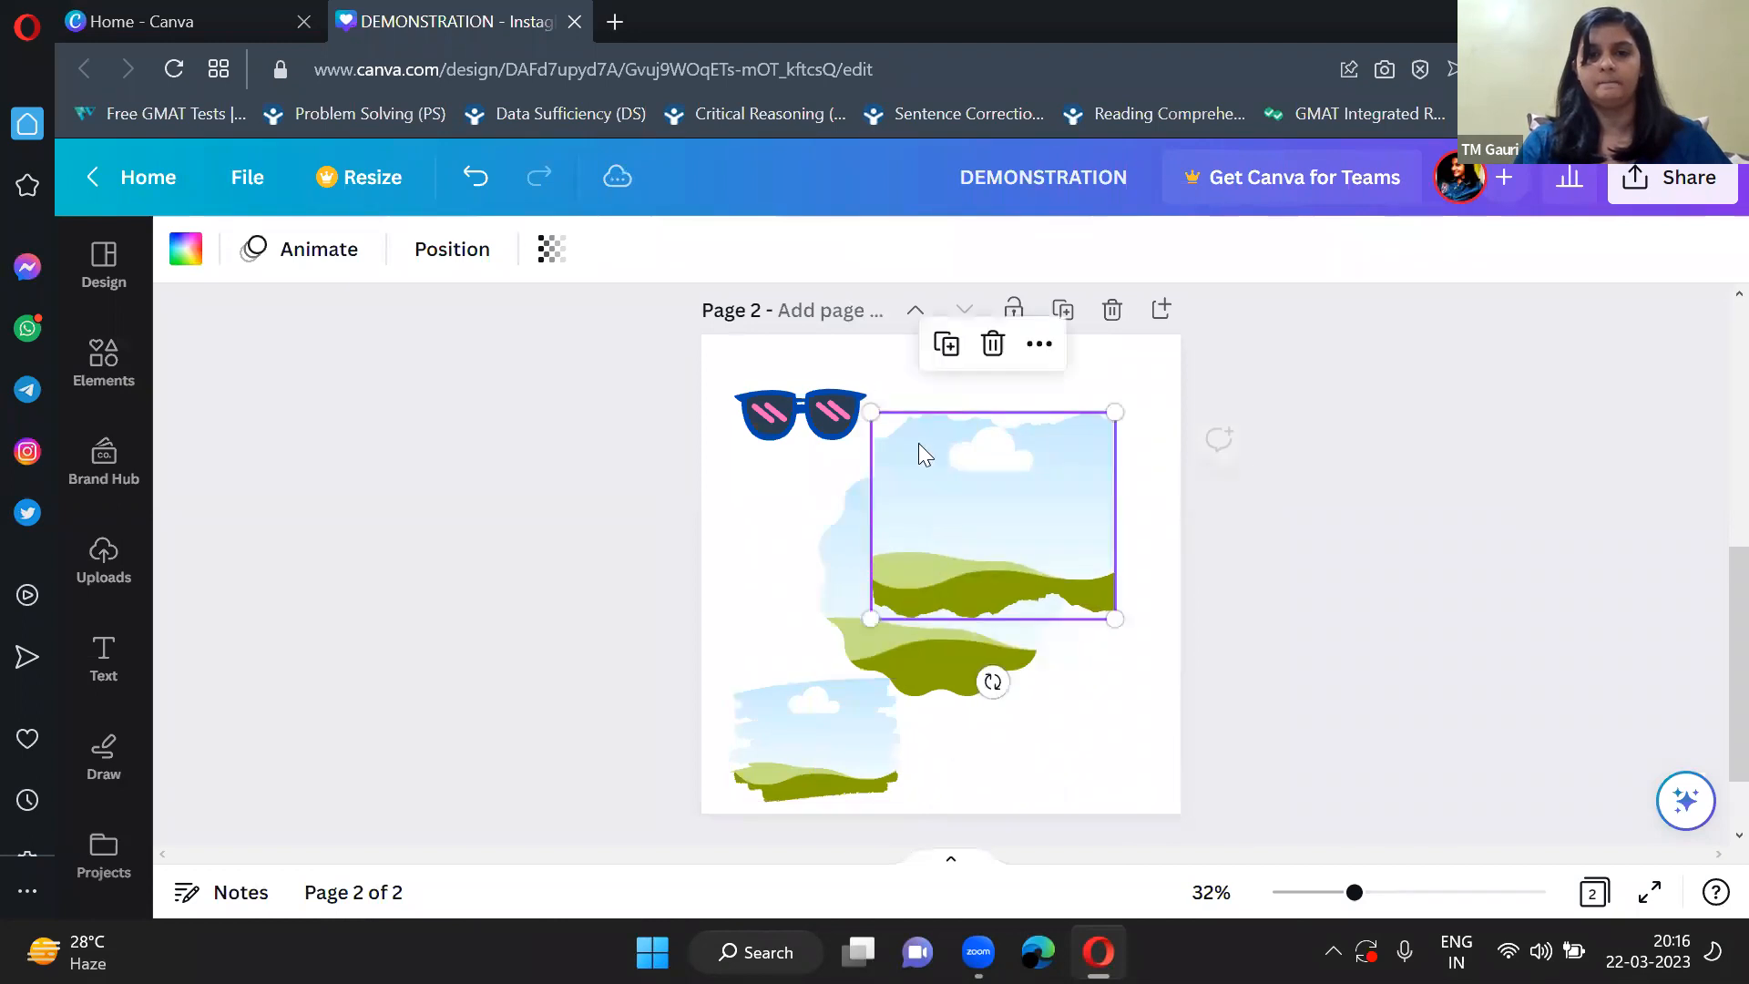
drag(886, 421, 969, 492)
drag(1034, 543, 977, 609)
click(947, 529)
drag(911, 515, 1083, 440)
click(1066, 697)
drag(1064, 699, 1082, 612)
drag(780, 711, 812, 597)
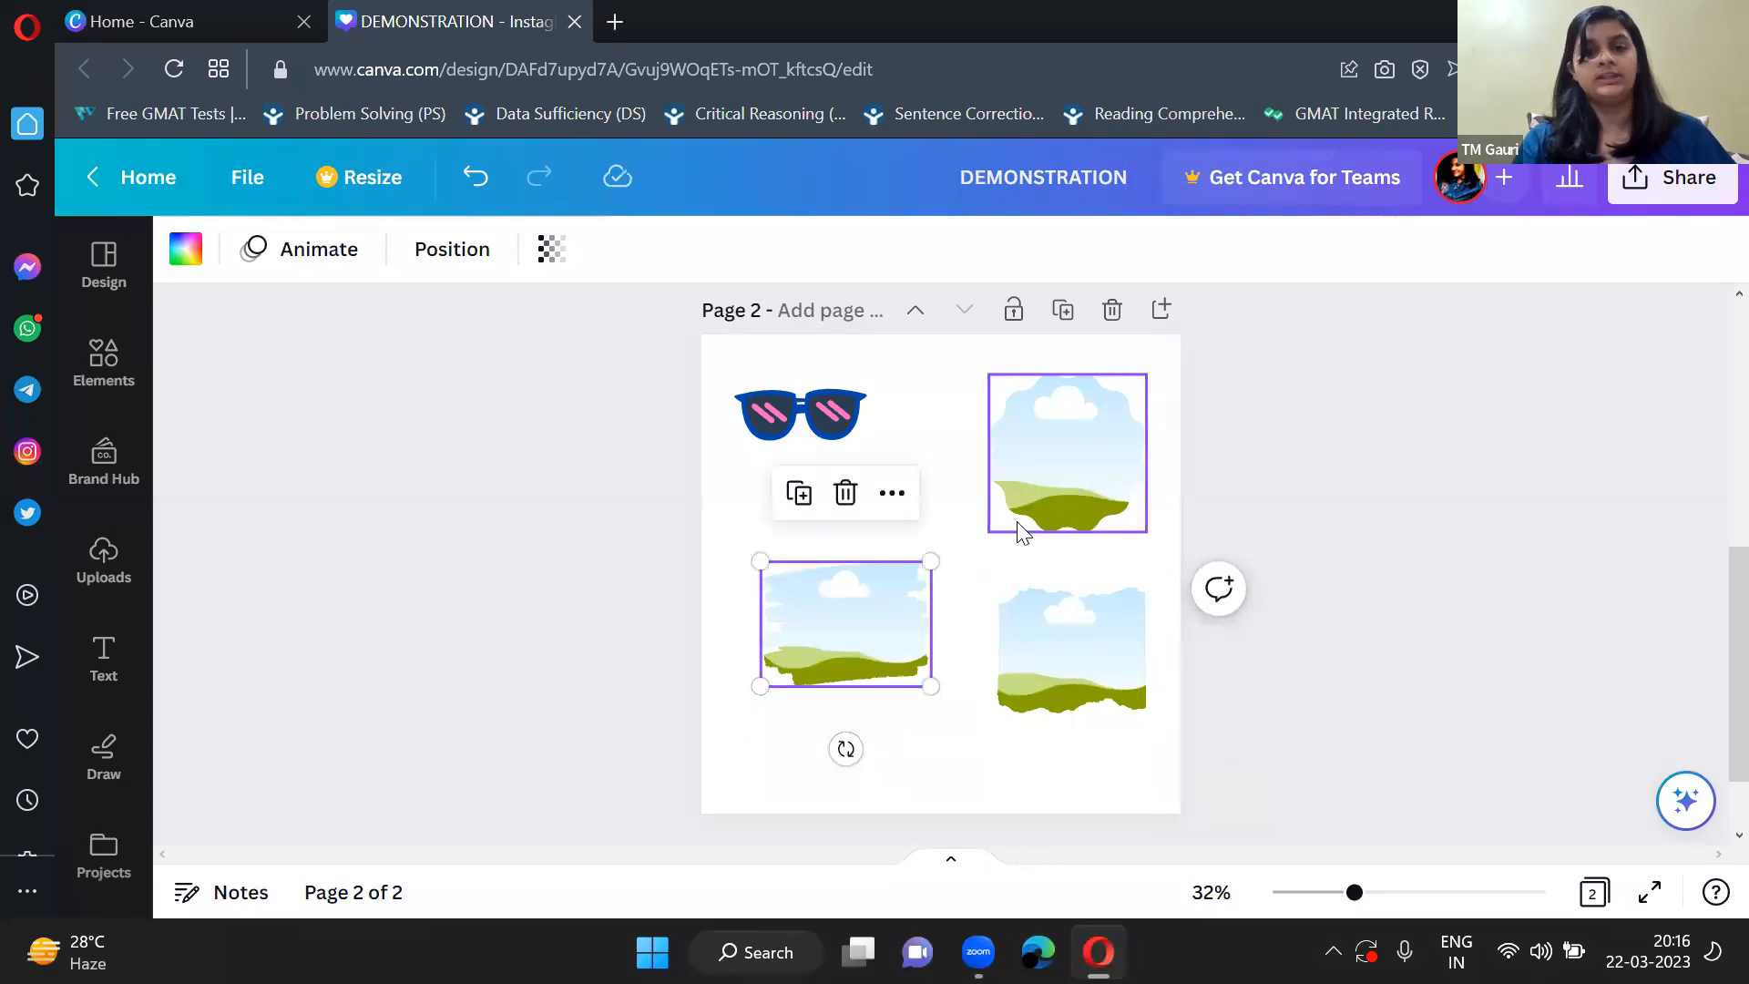
Move the brush-stroke frame up below the sunglasses and enlarge it slightly.
click(973, 483)
scroll(973, 483, up, 5)
scroll(968, 478, down, 5)
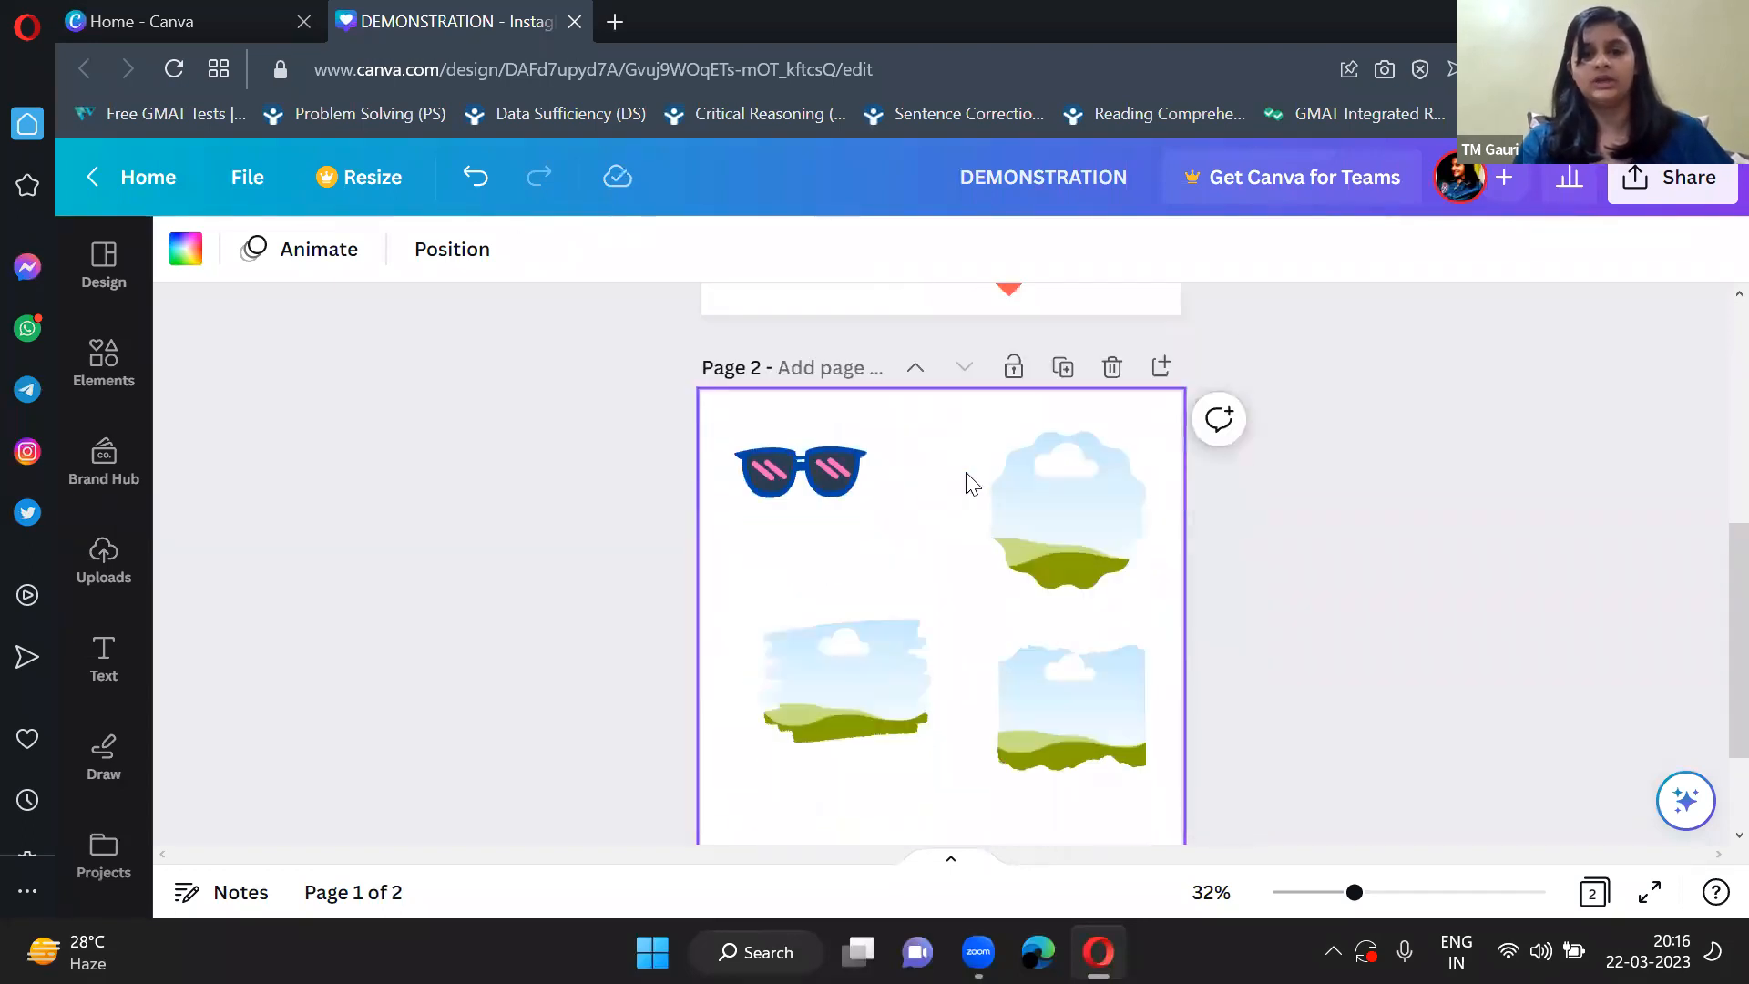
click(885, 653)
drag(882, 643, 873, 578)
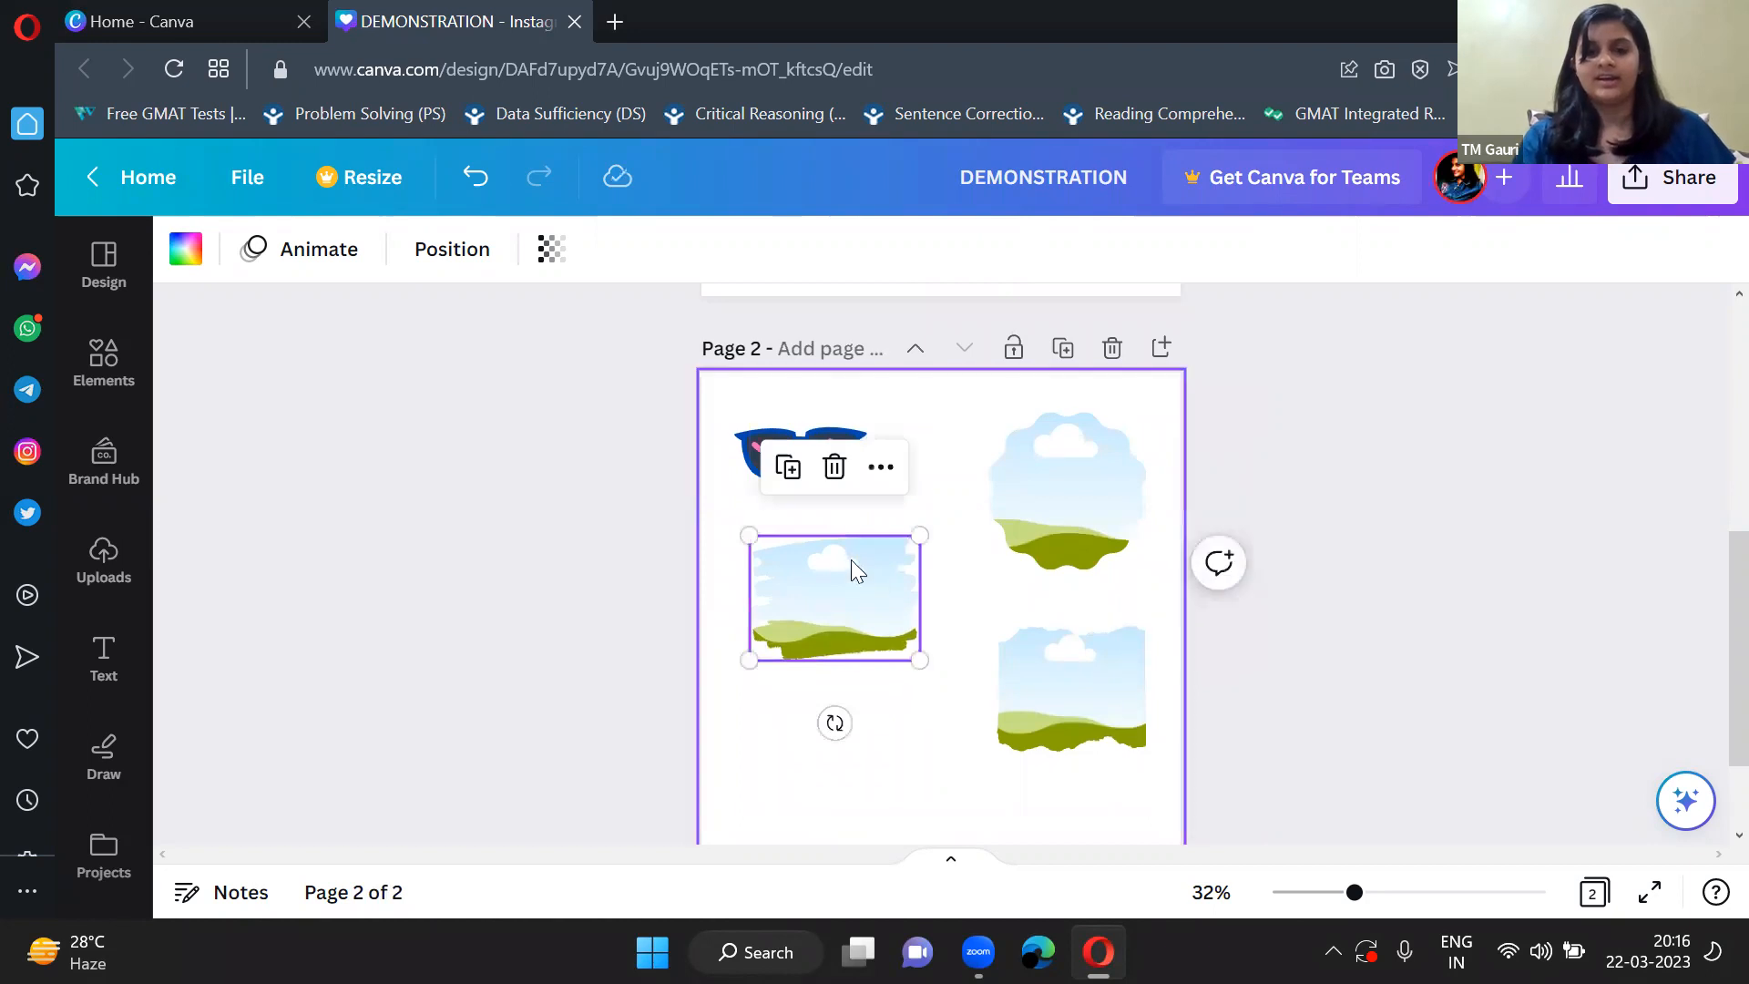
drag(914, 653, 928, 669)
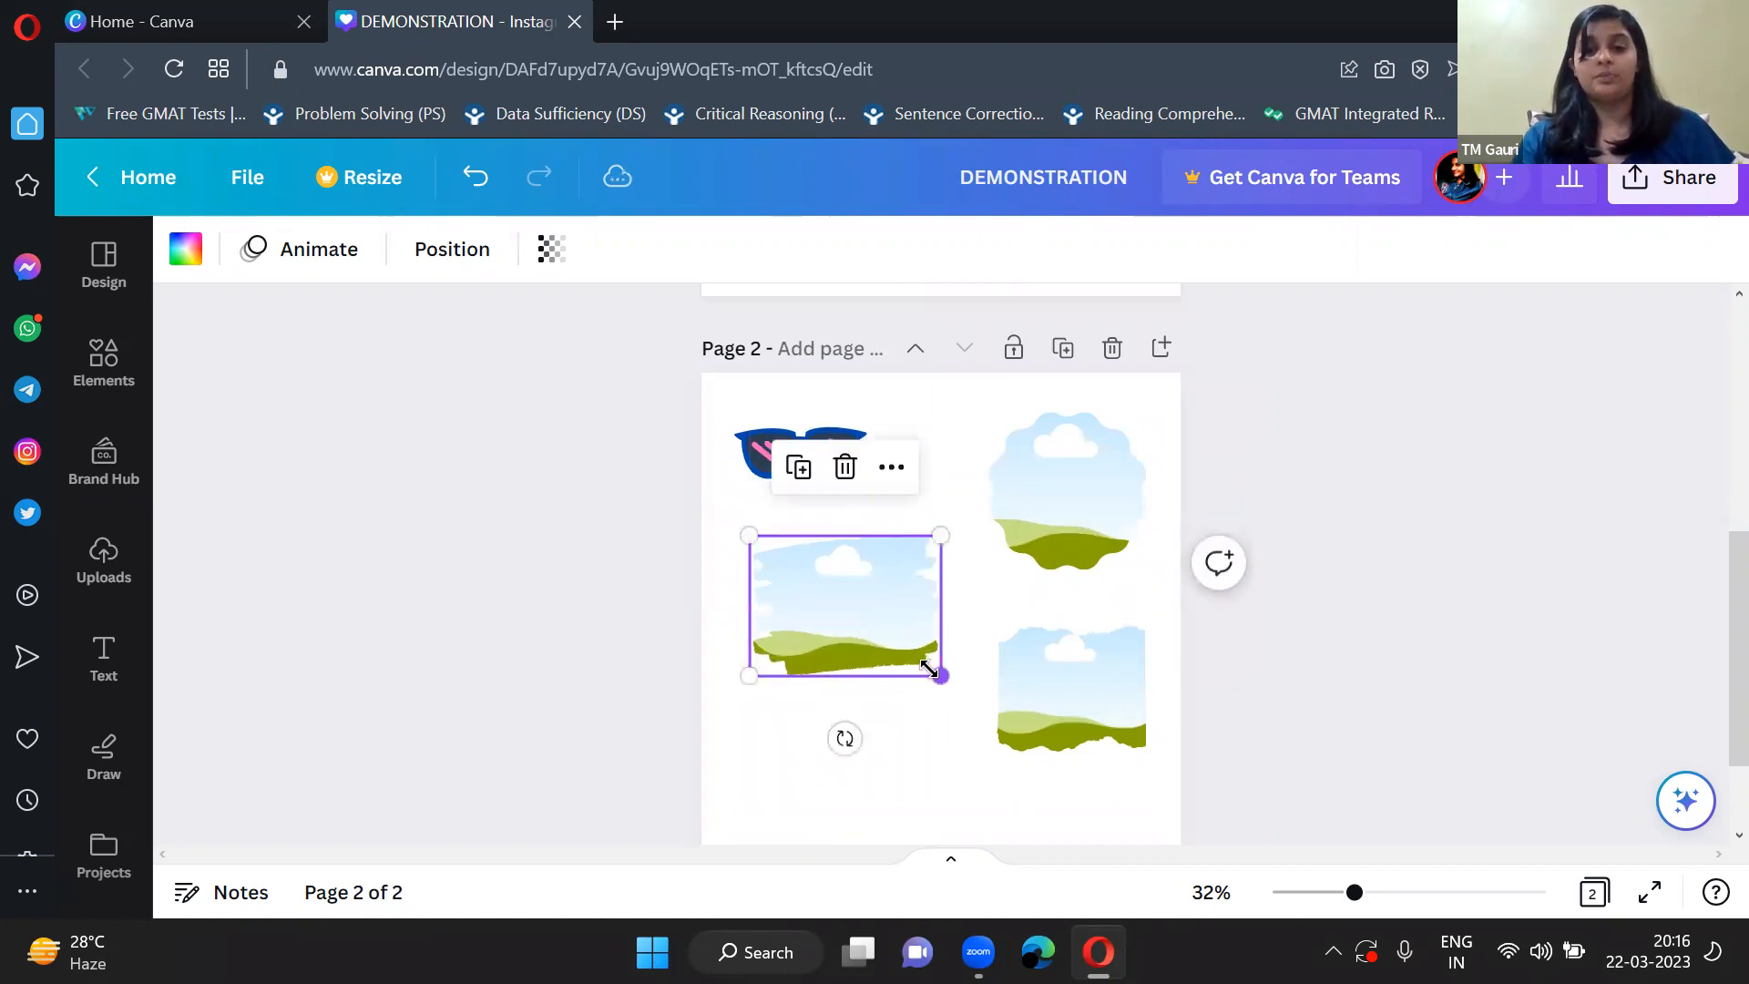
click(911, 742)
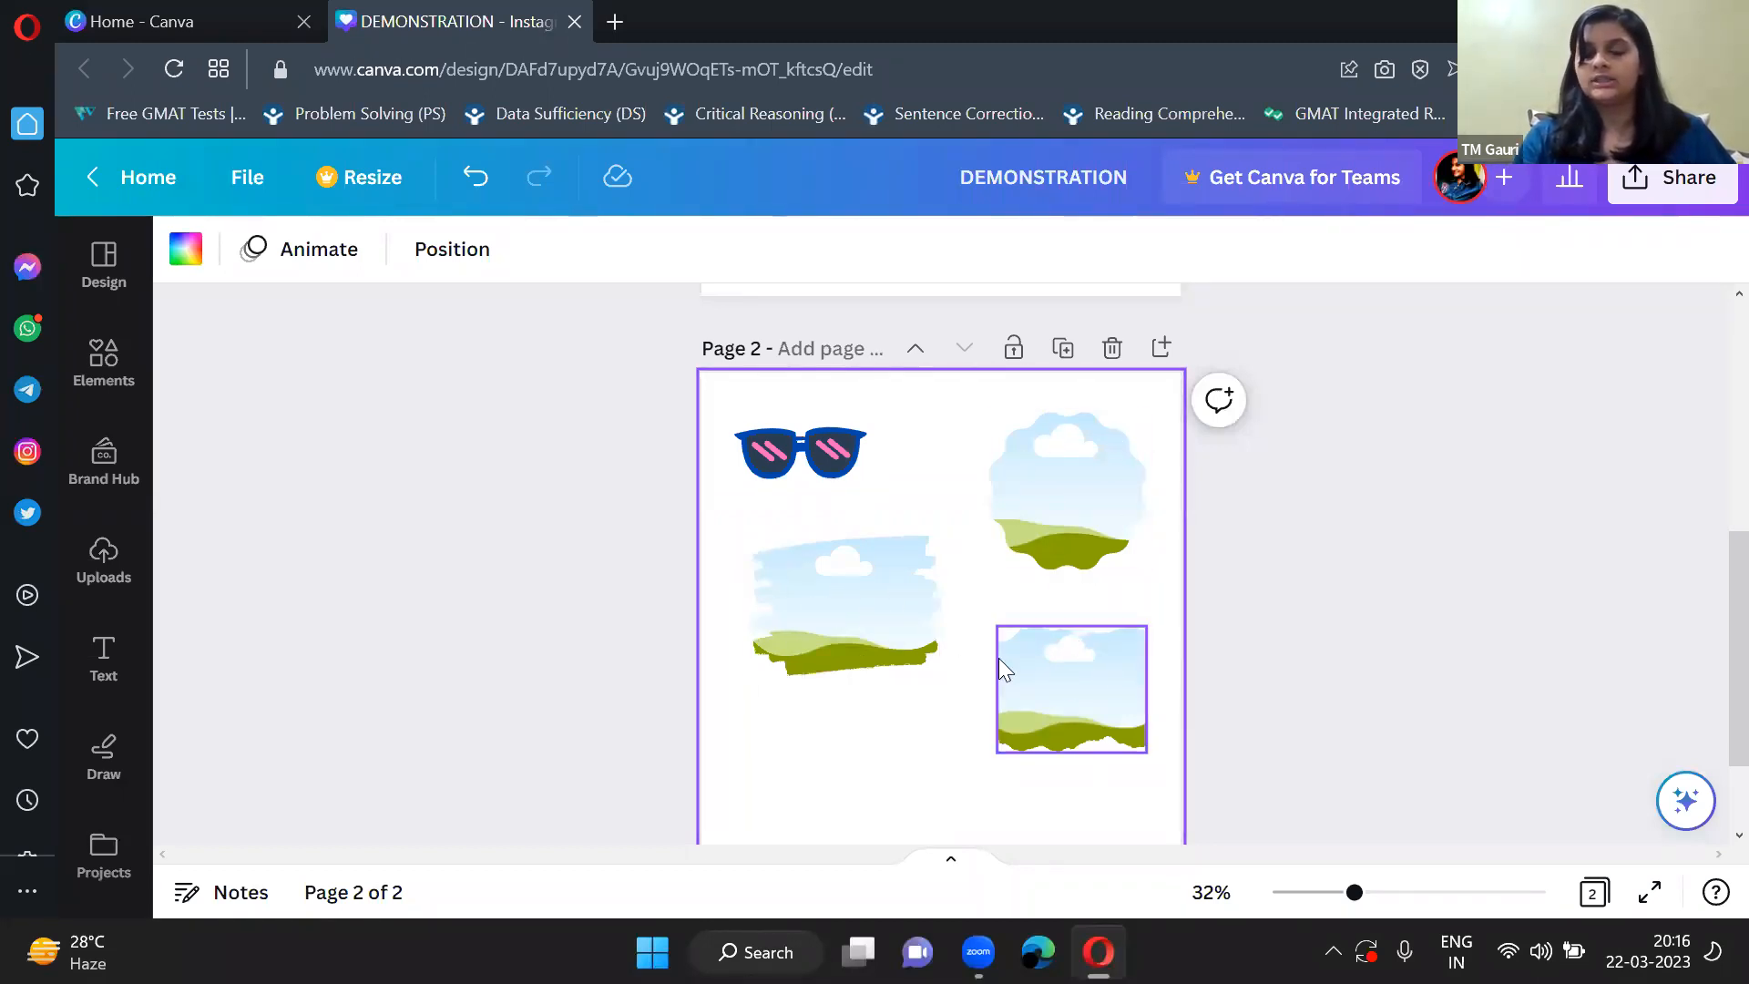
Look at the brand template and brand kit options in the Brand Hub.
scroll(956, 709, down, 1)
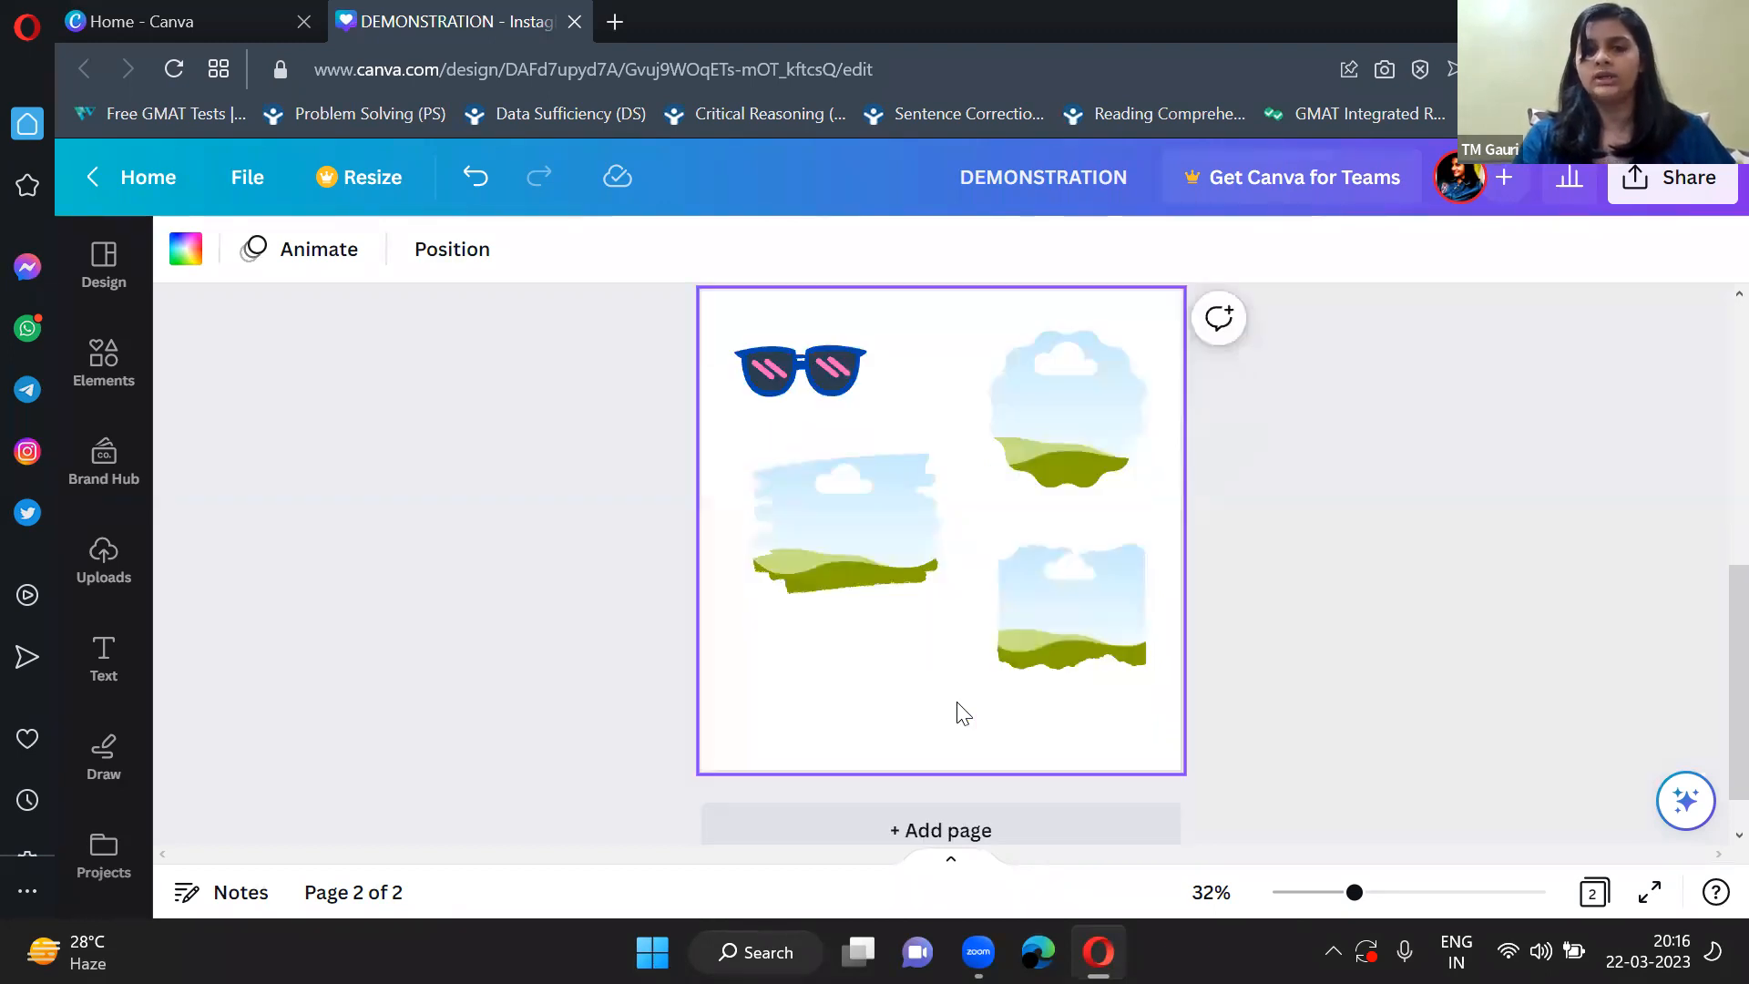
scroll(956, 709, up, 1)
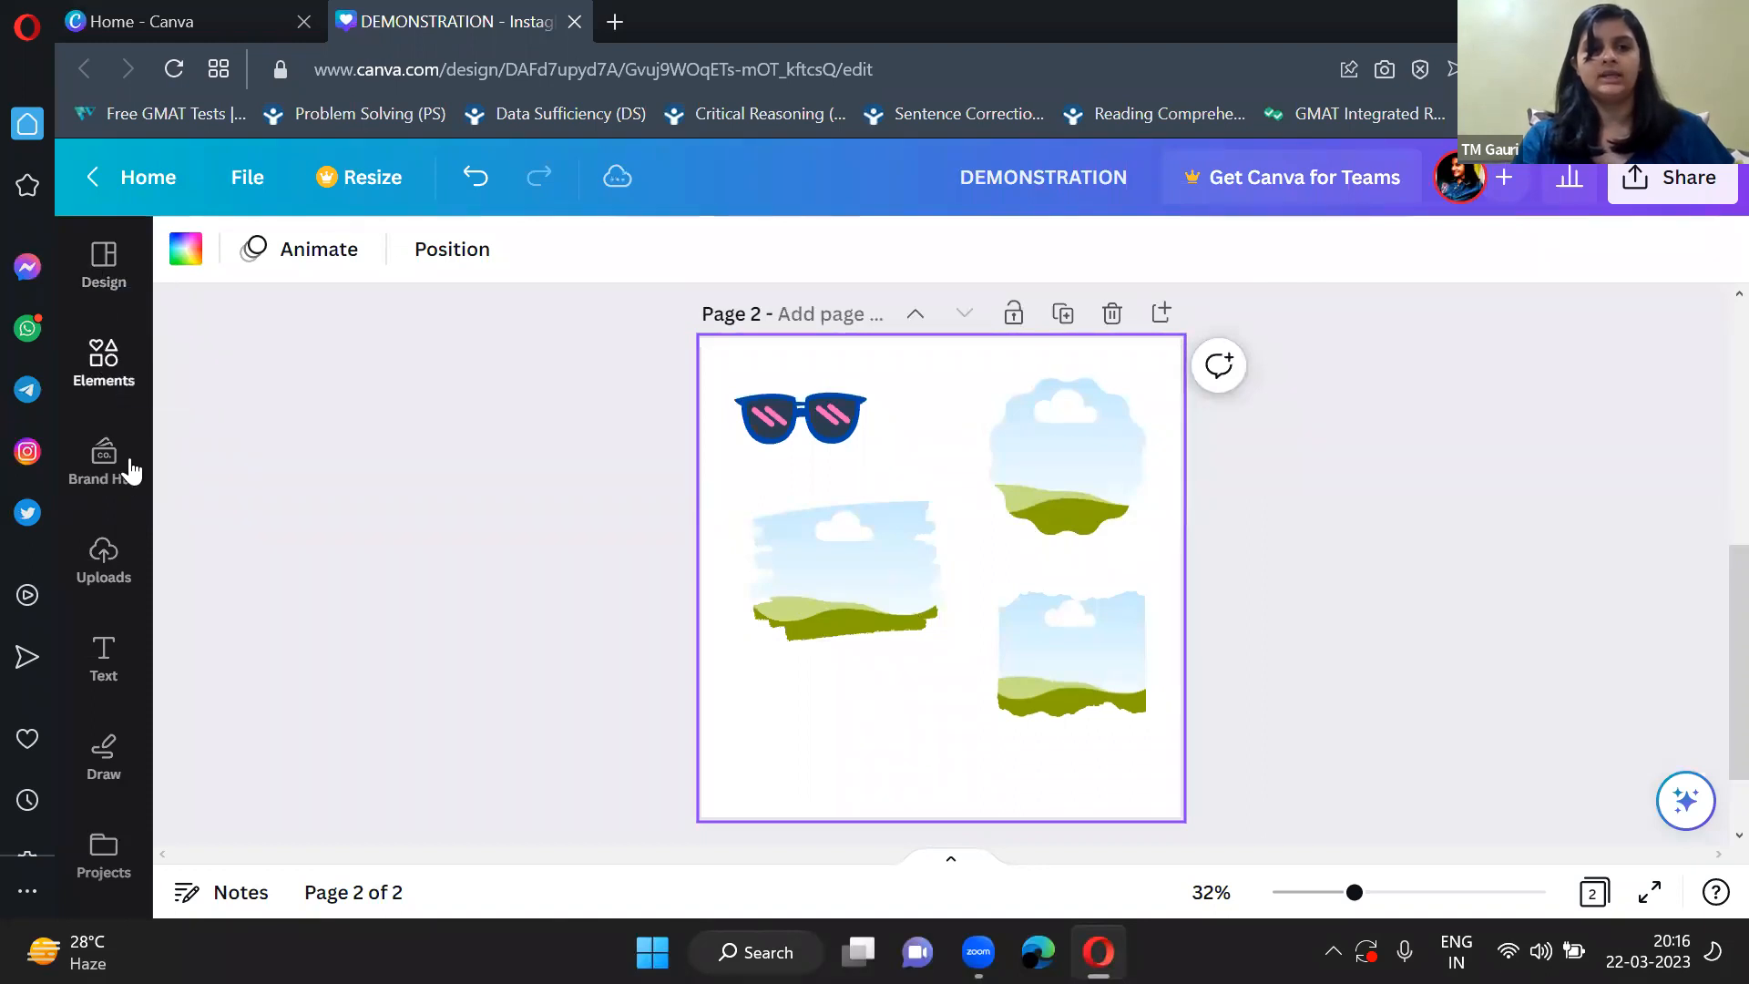
click(102, 460)
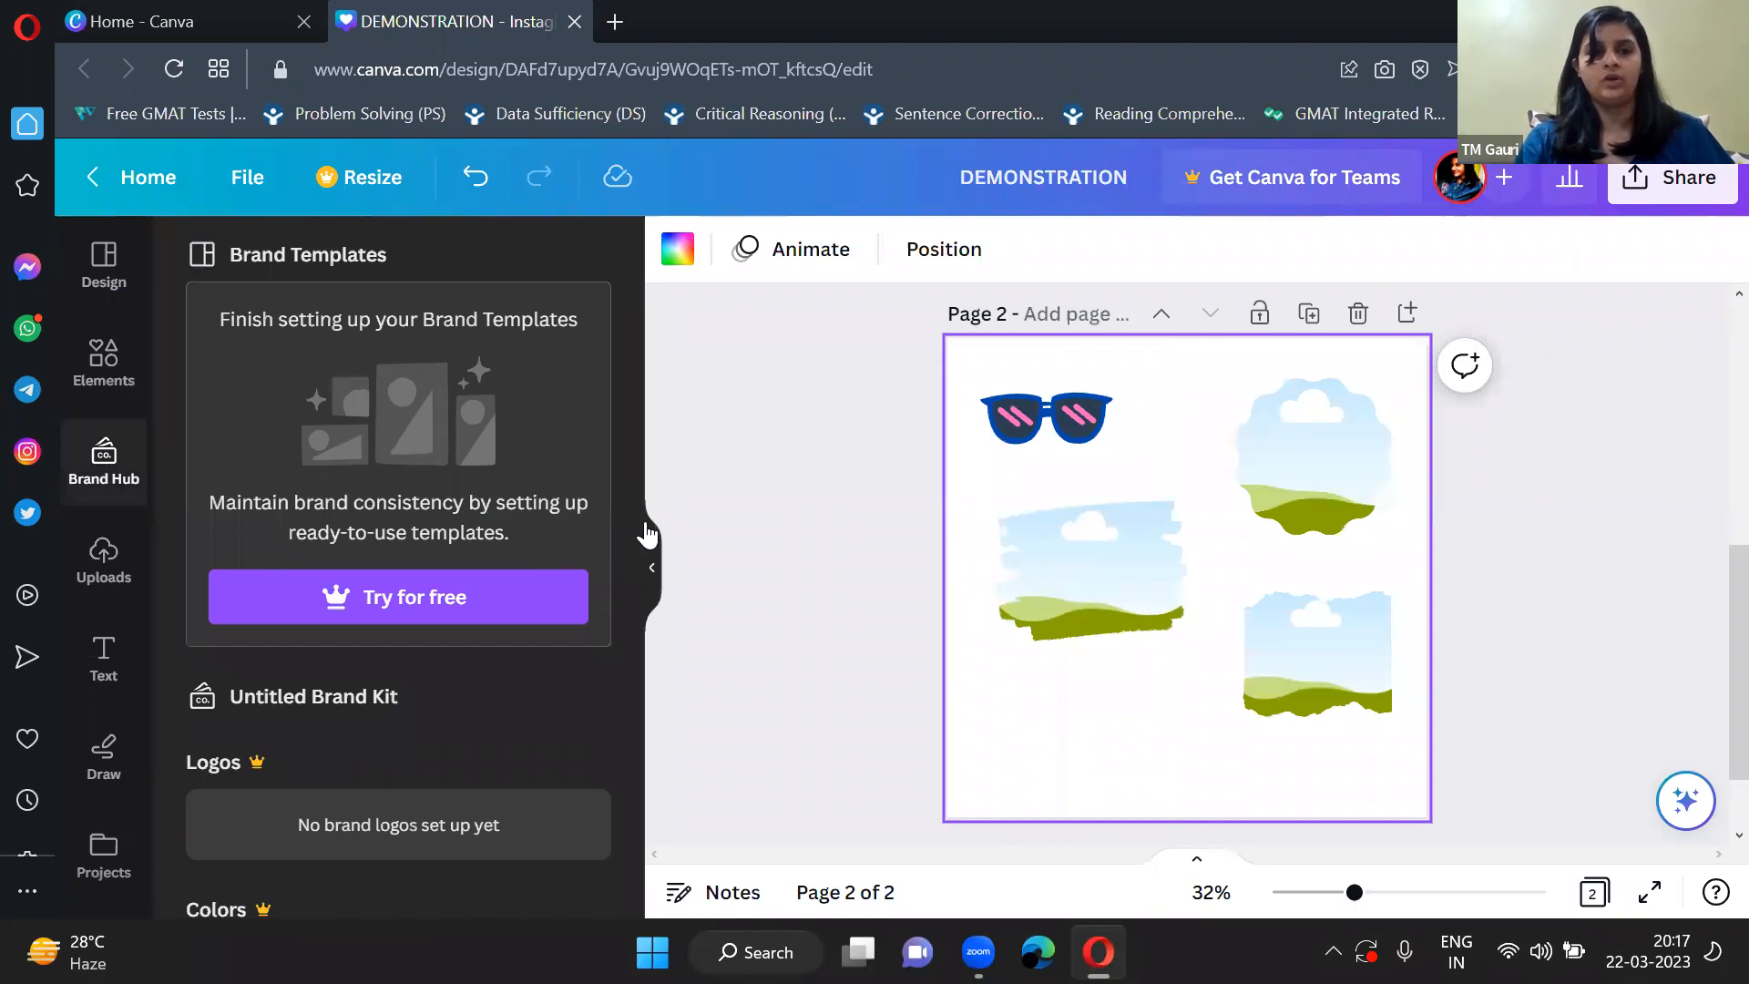
click(653, 558)
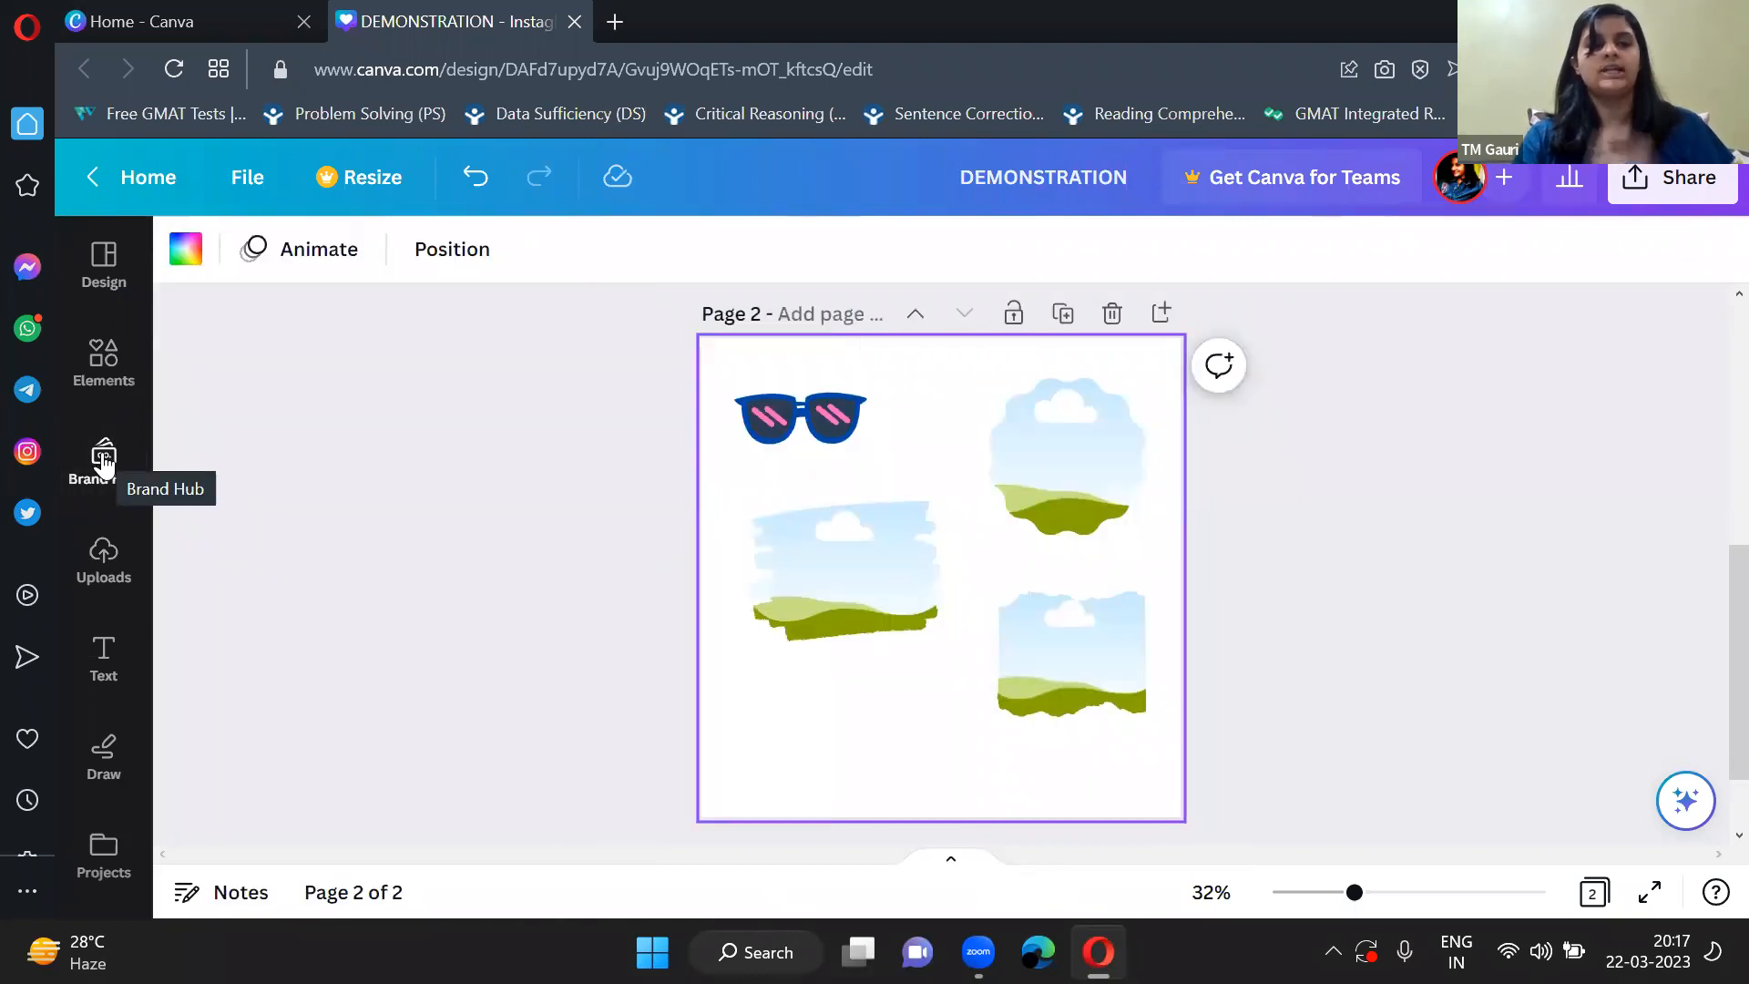
Look through the uploaded images, videos and audio, and add the photo of the woman at the colorful food stall to page 2.
click(110, 565)
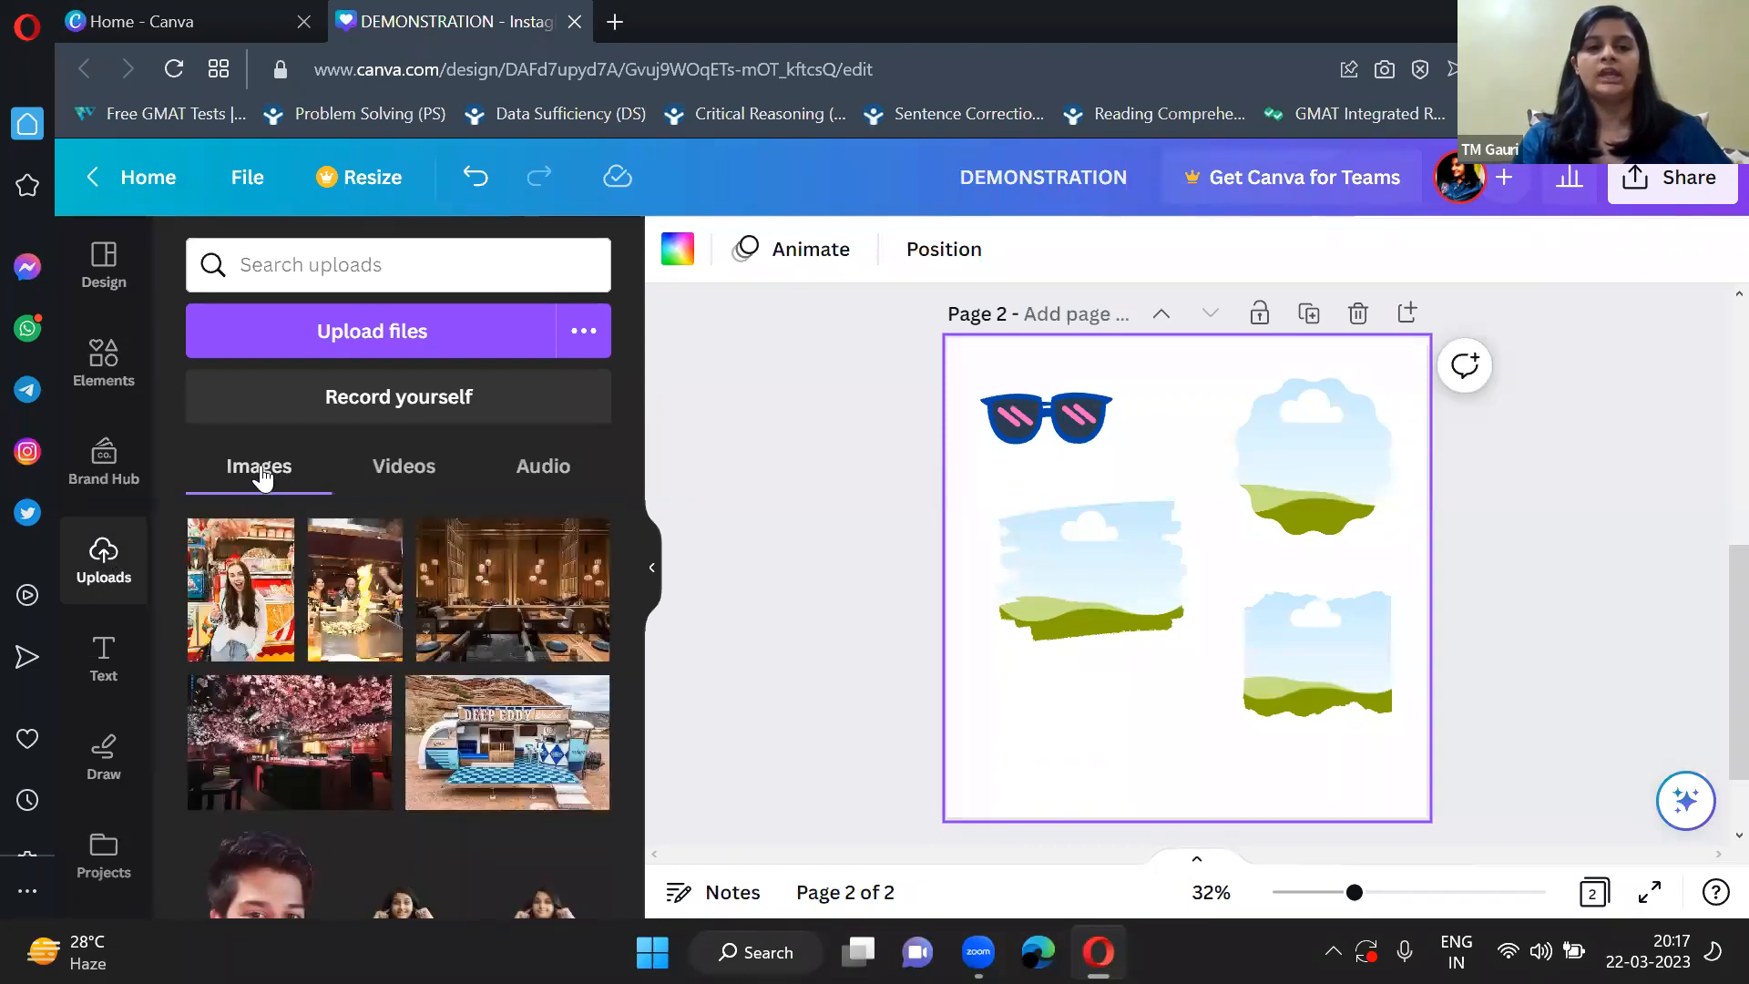
click(387, 469)
click(507, 473)
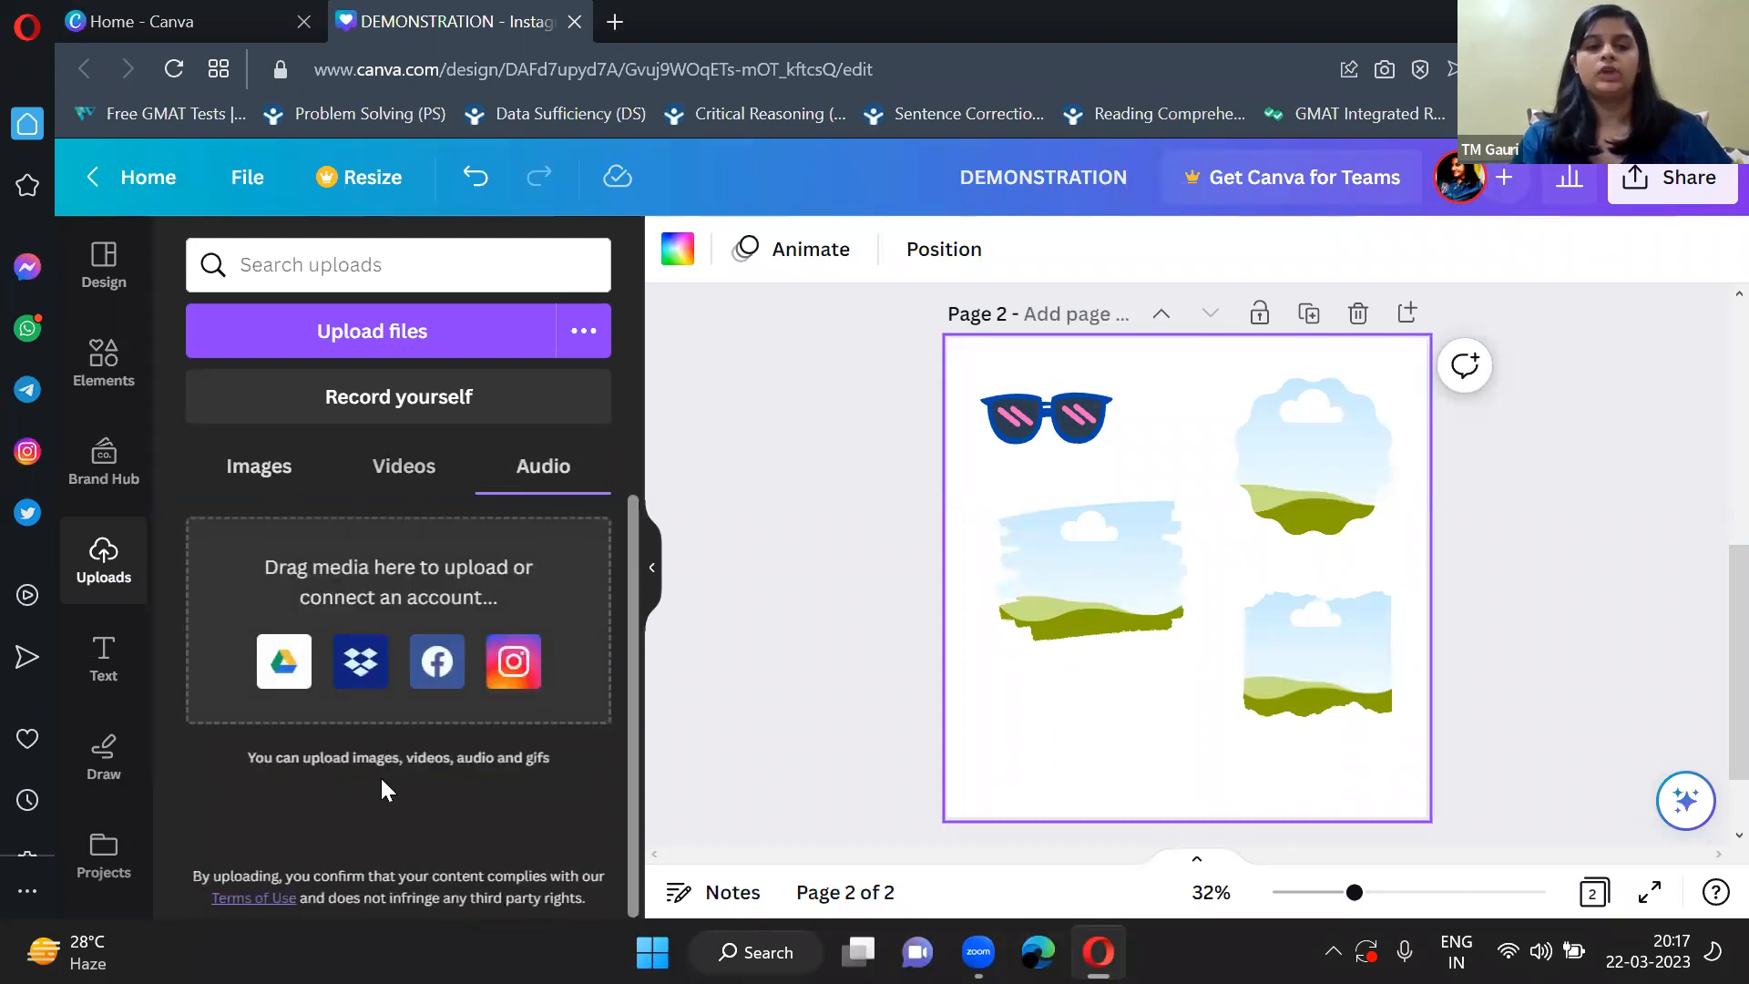
click(272, 470)
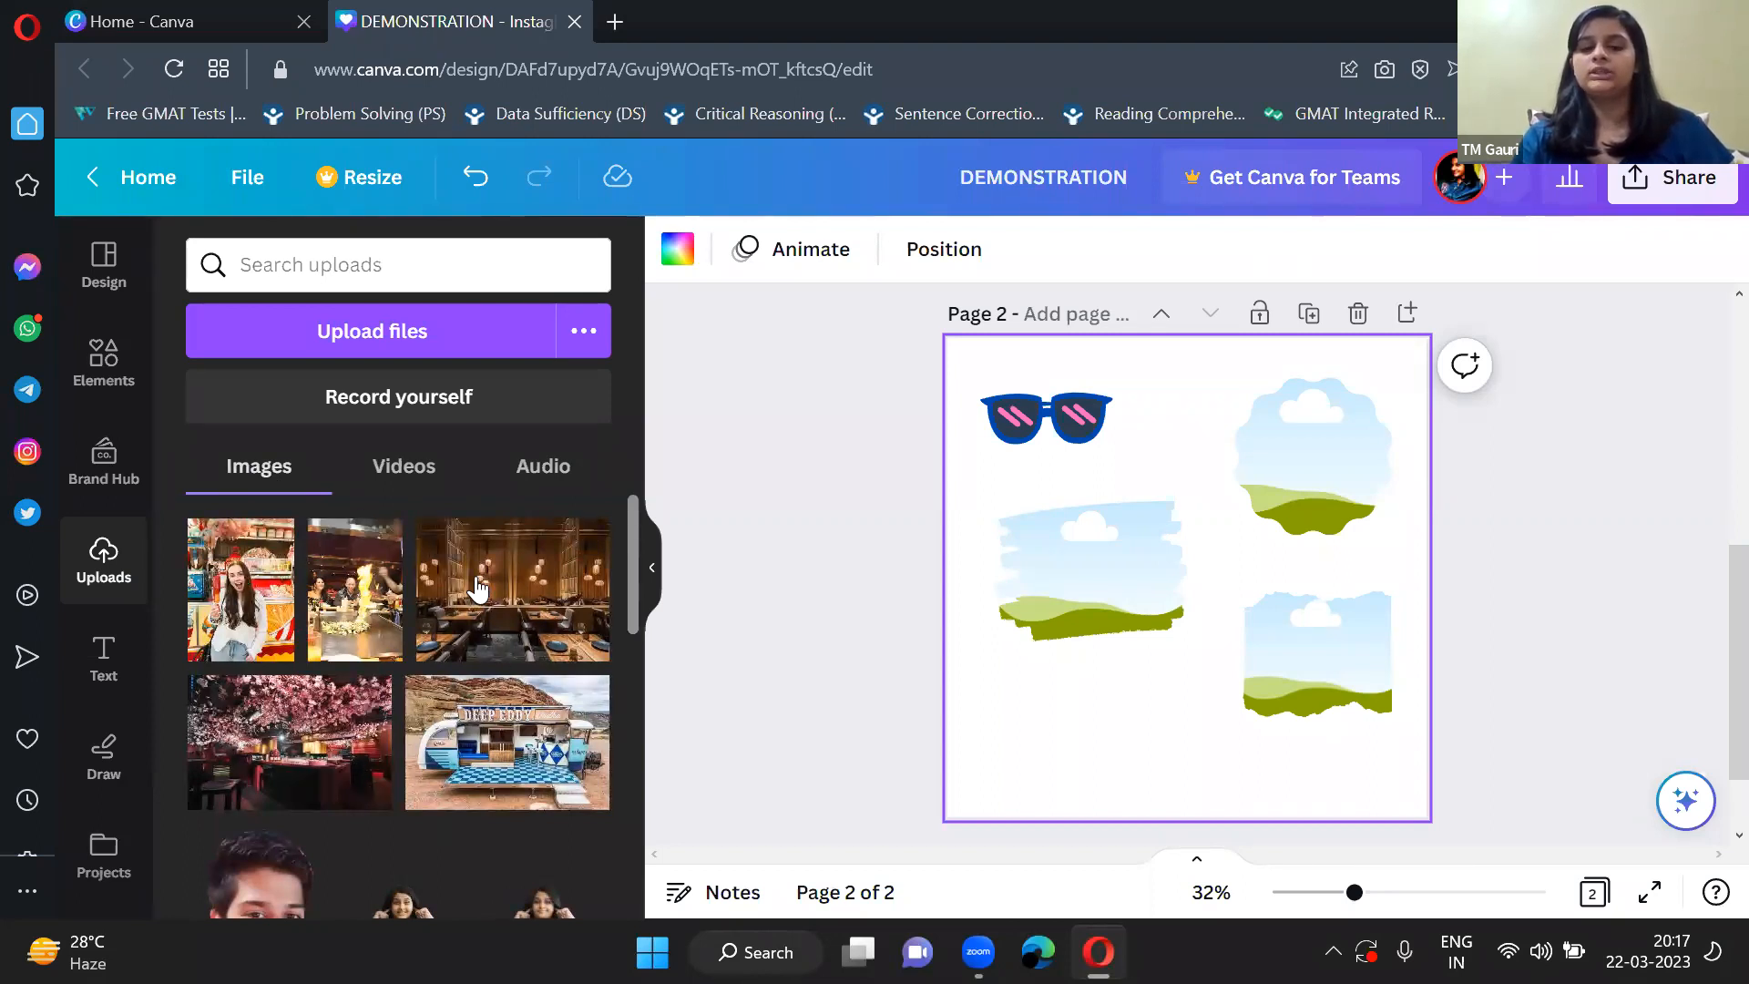
click(235, 622)
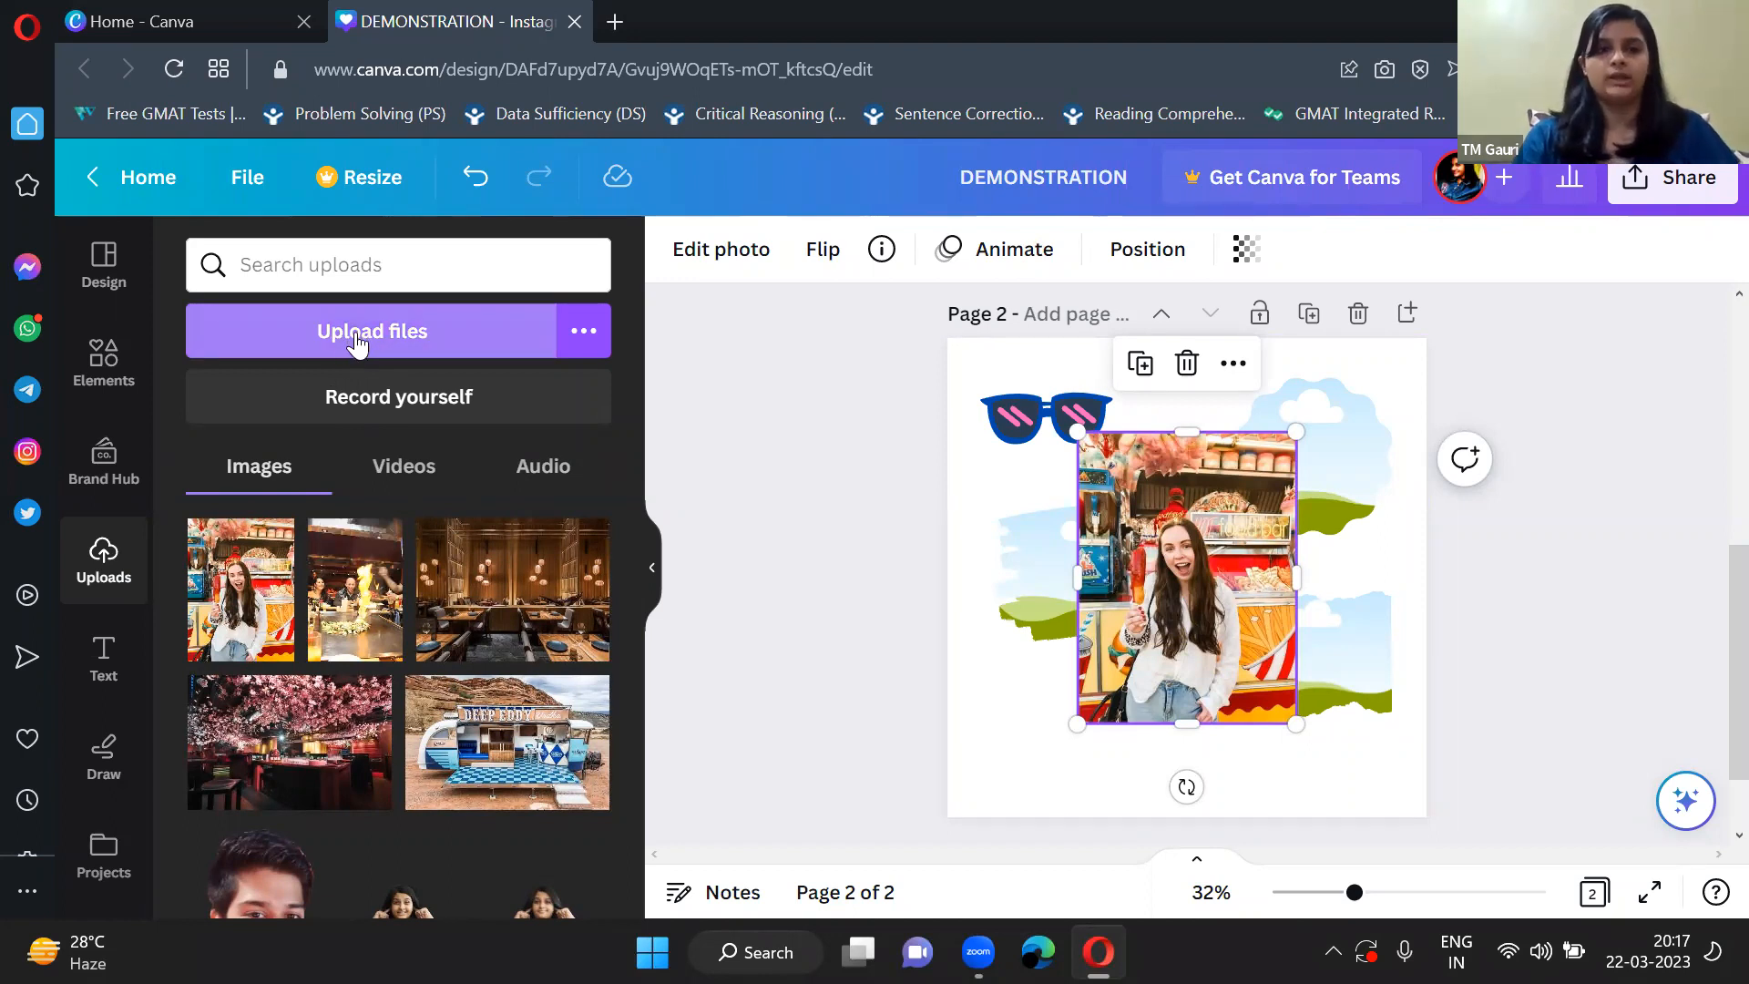
Upload all three photos from the Gudi Padwa folder on the desktop.
click(404, 339)
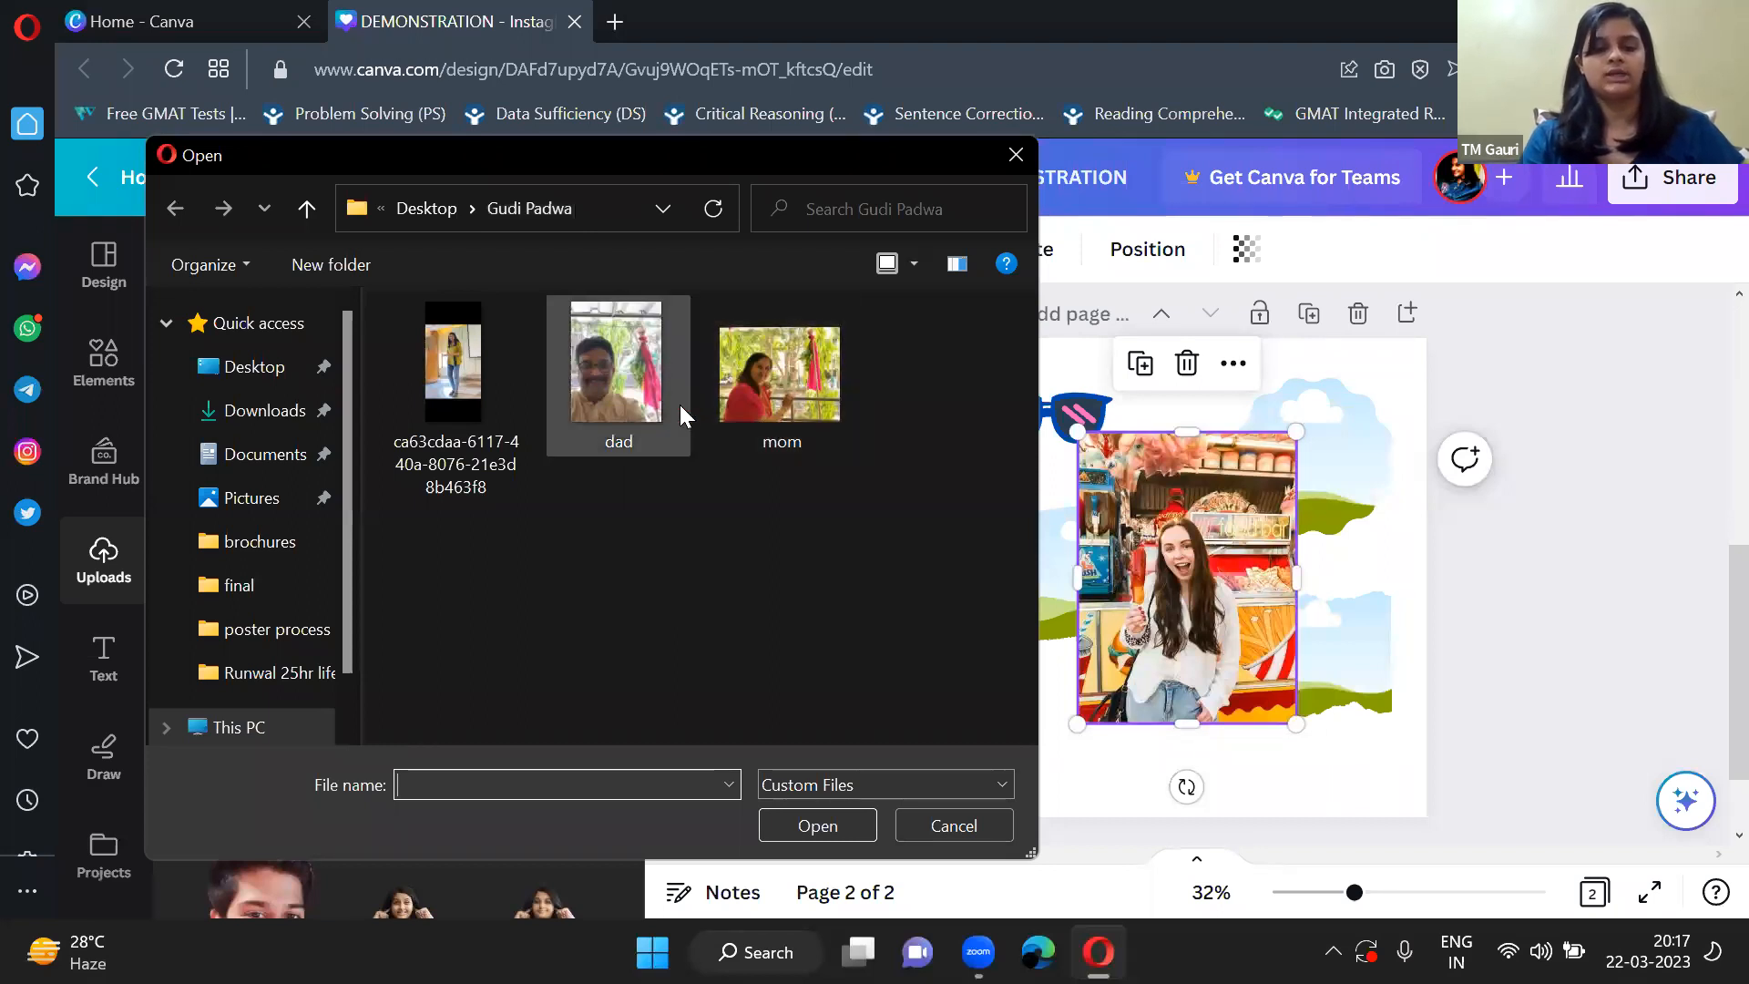
shift+click(794, 408)
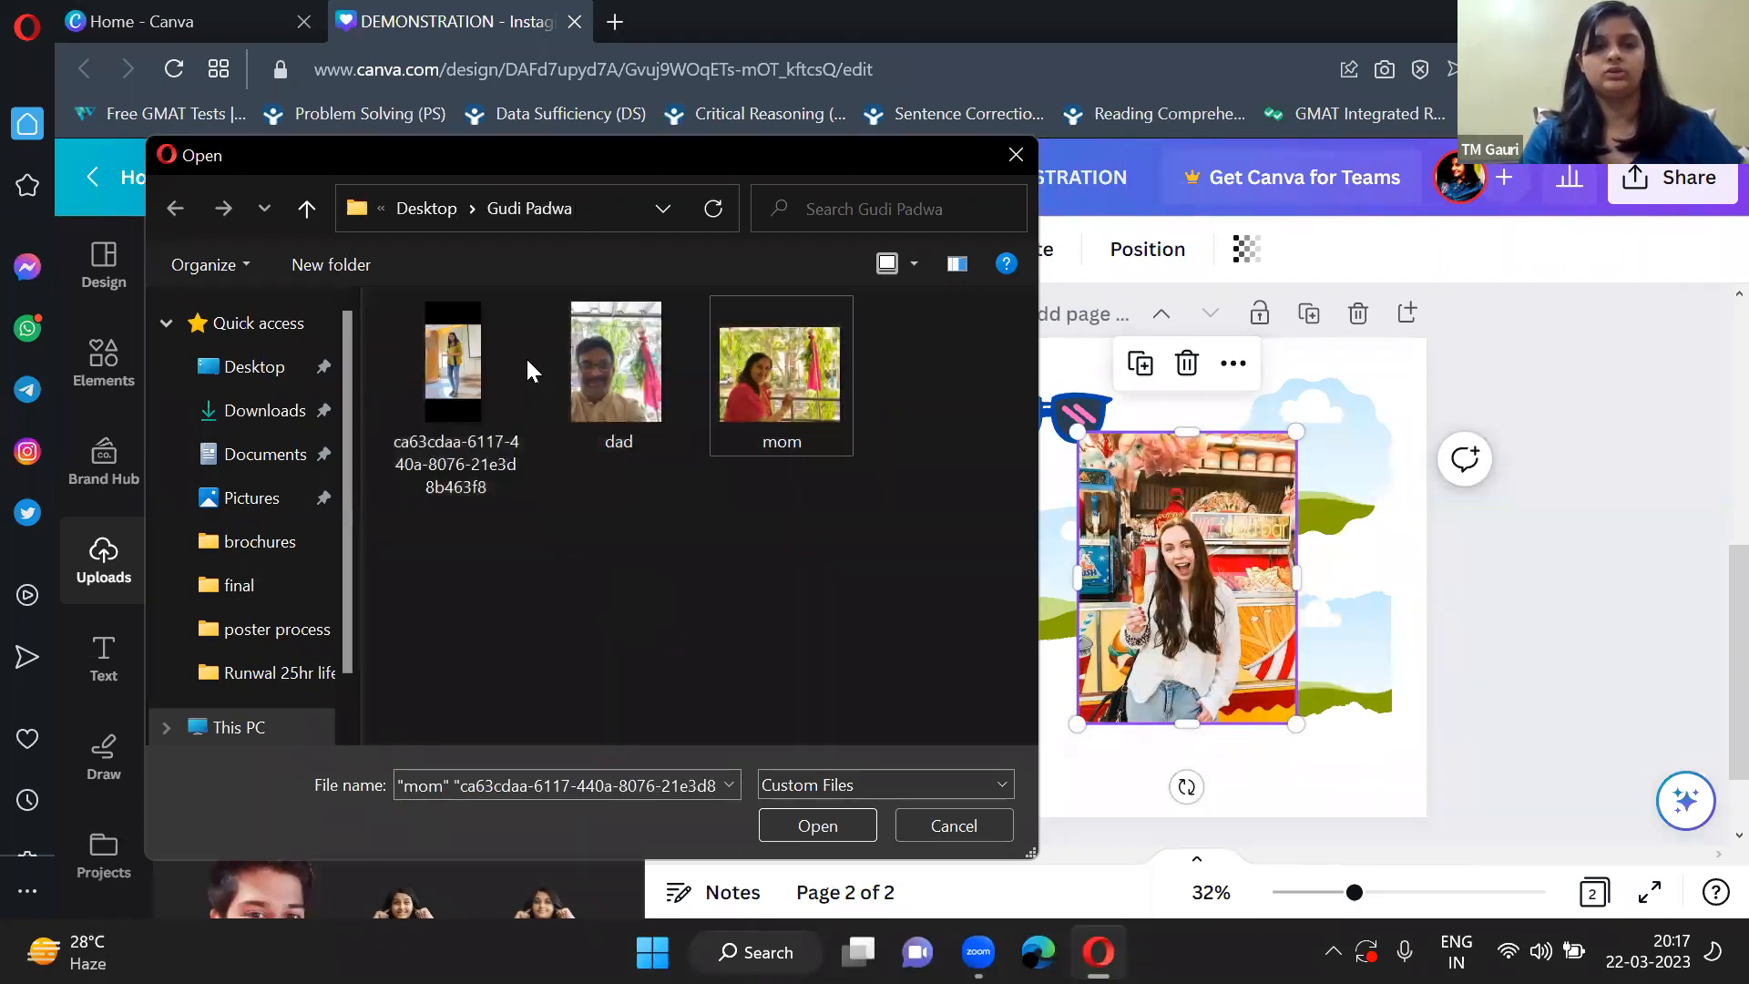
shift+click(603, 359)
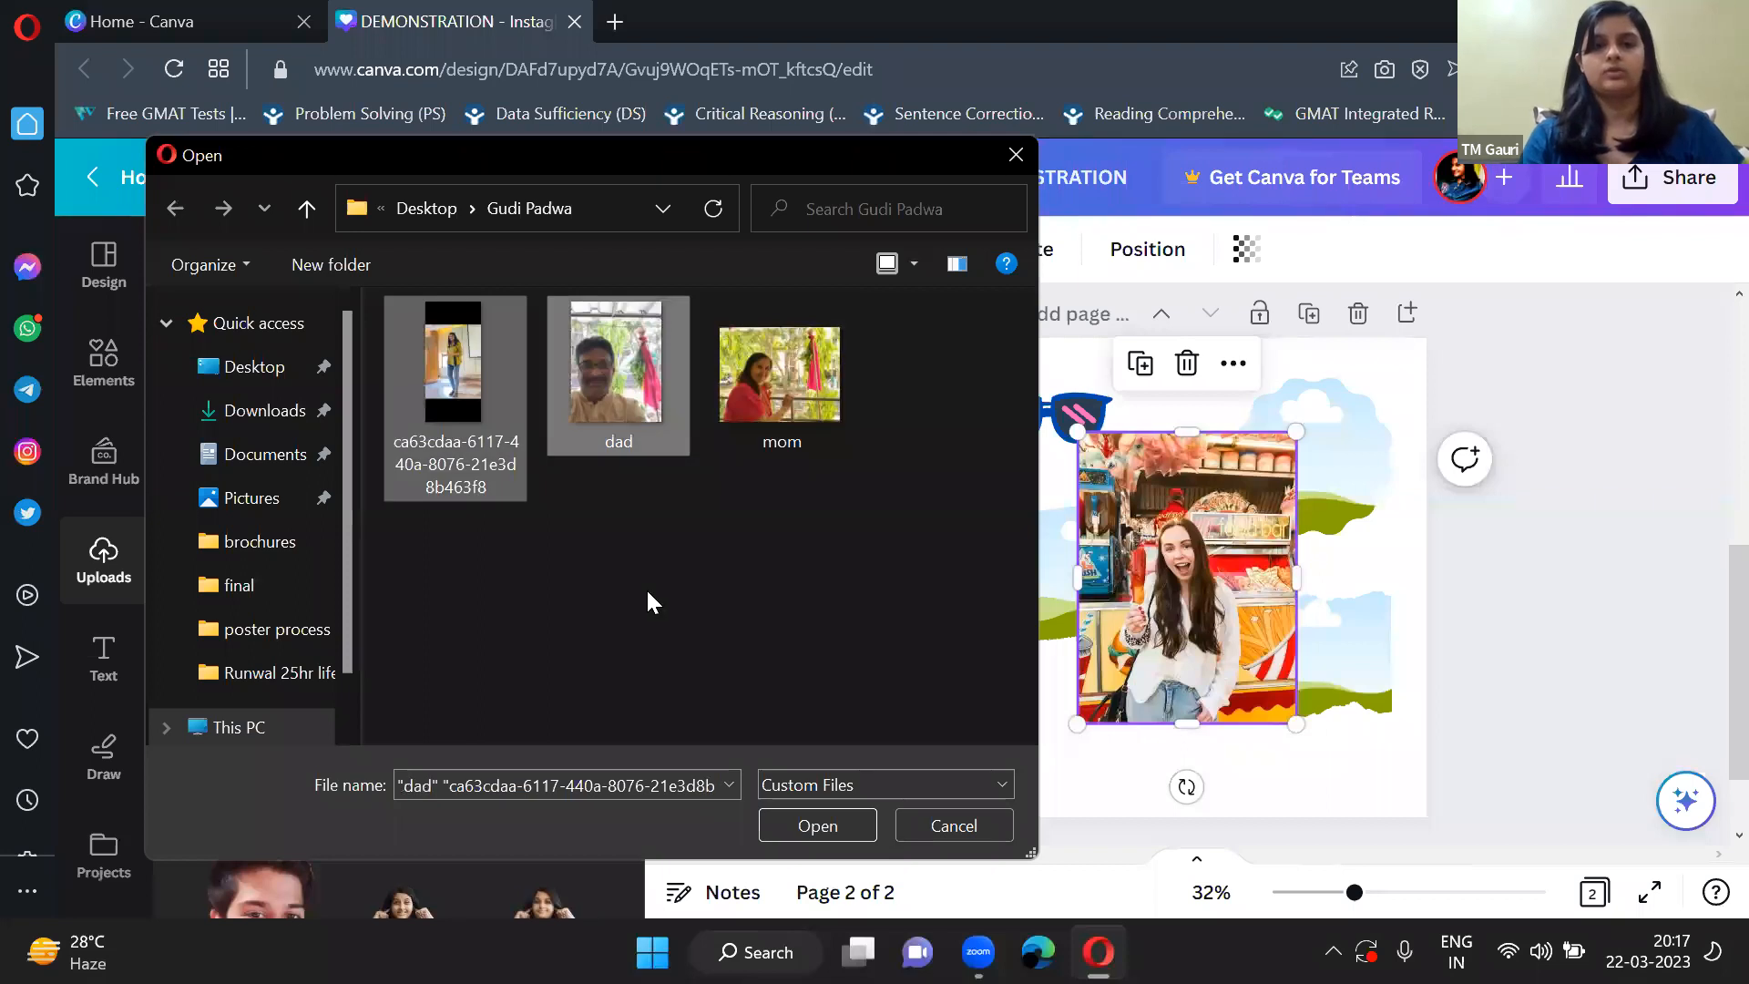
shift+click(659, 384)
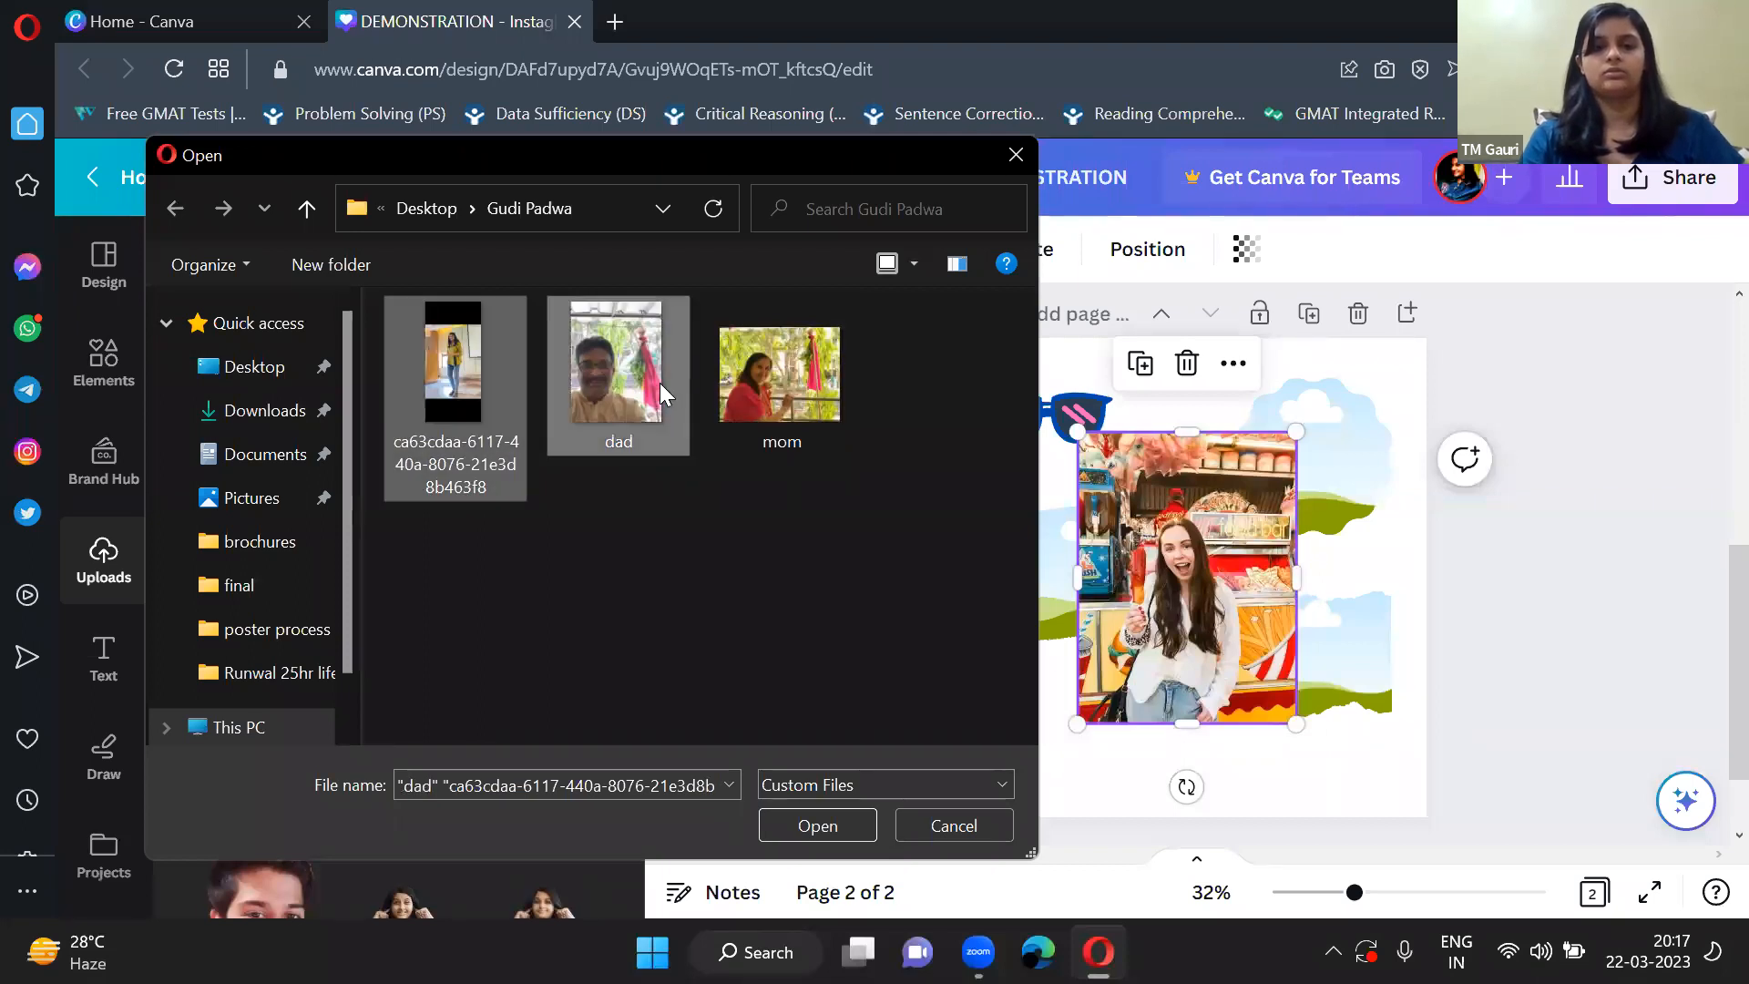
shift+click(765, 407)
click(818, 825)
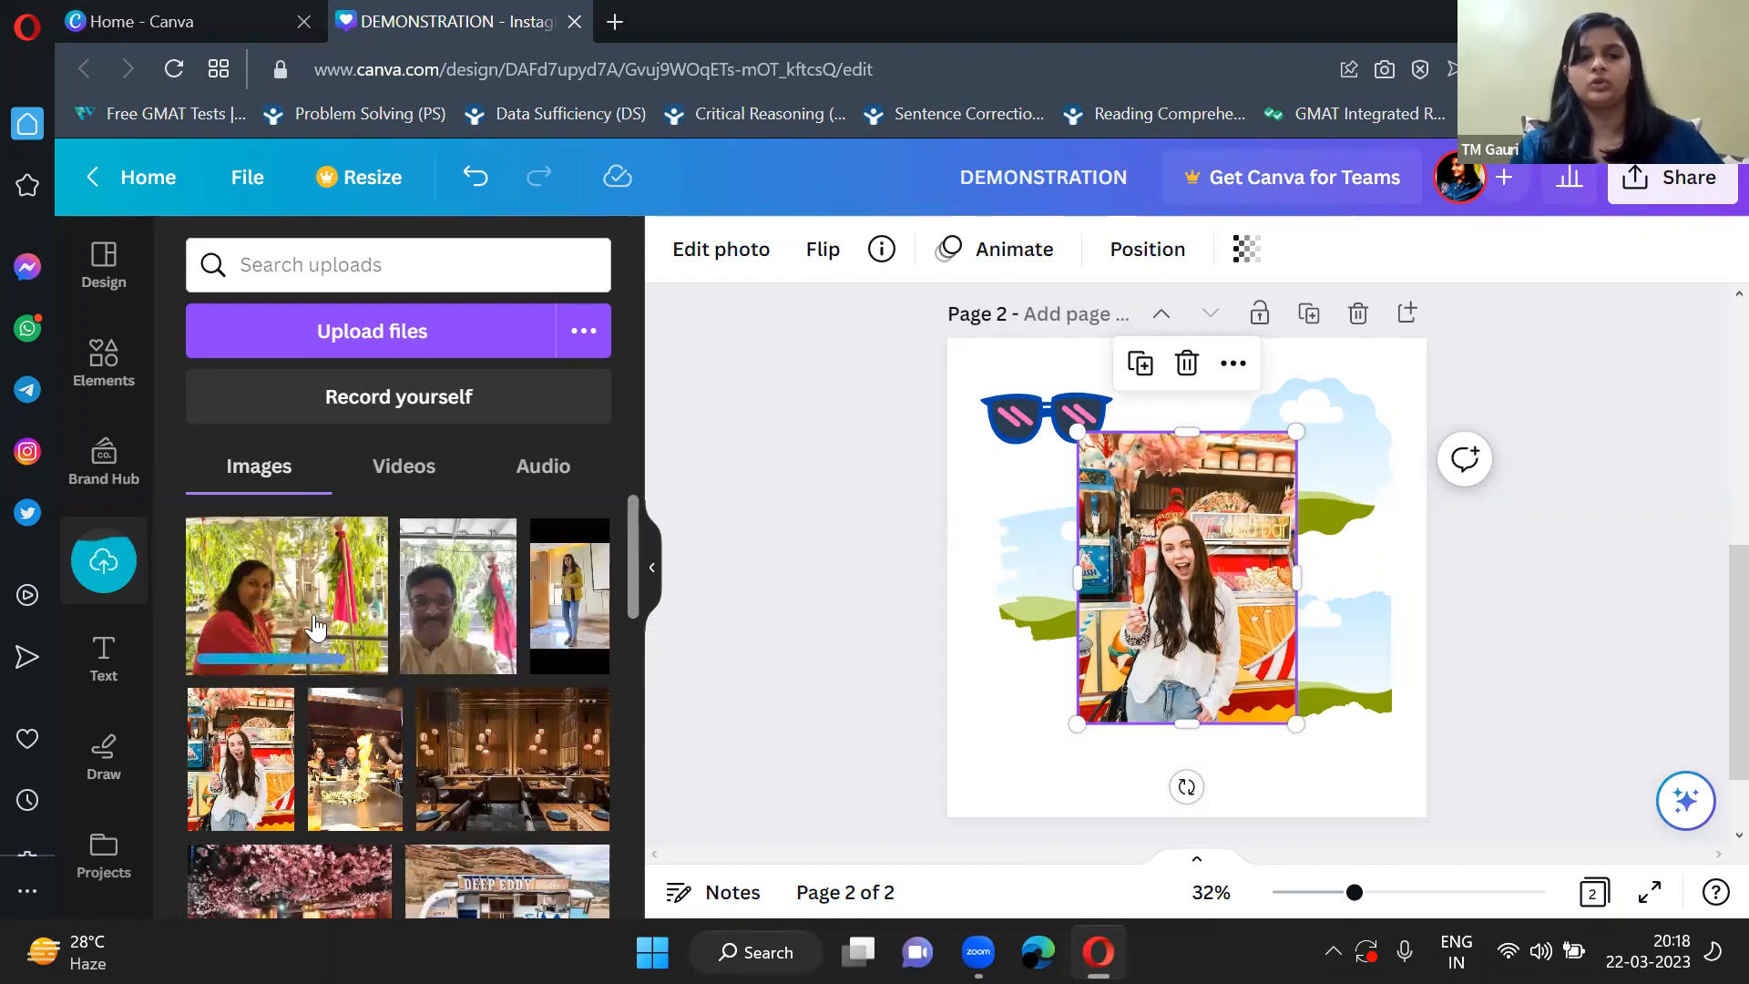
Add the uploaded dad and mom photos to page 2 and shrink the mom photo to about two thirds of its size.
click(446, 594)
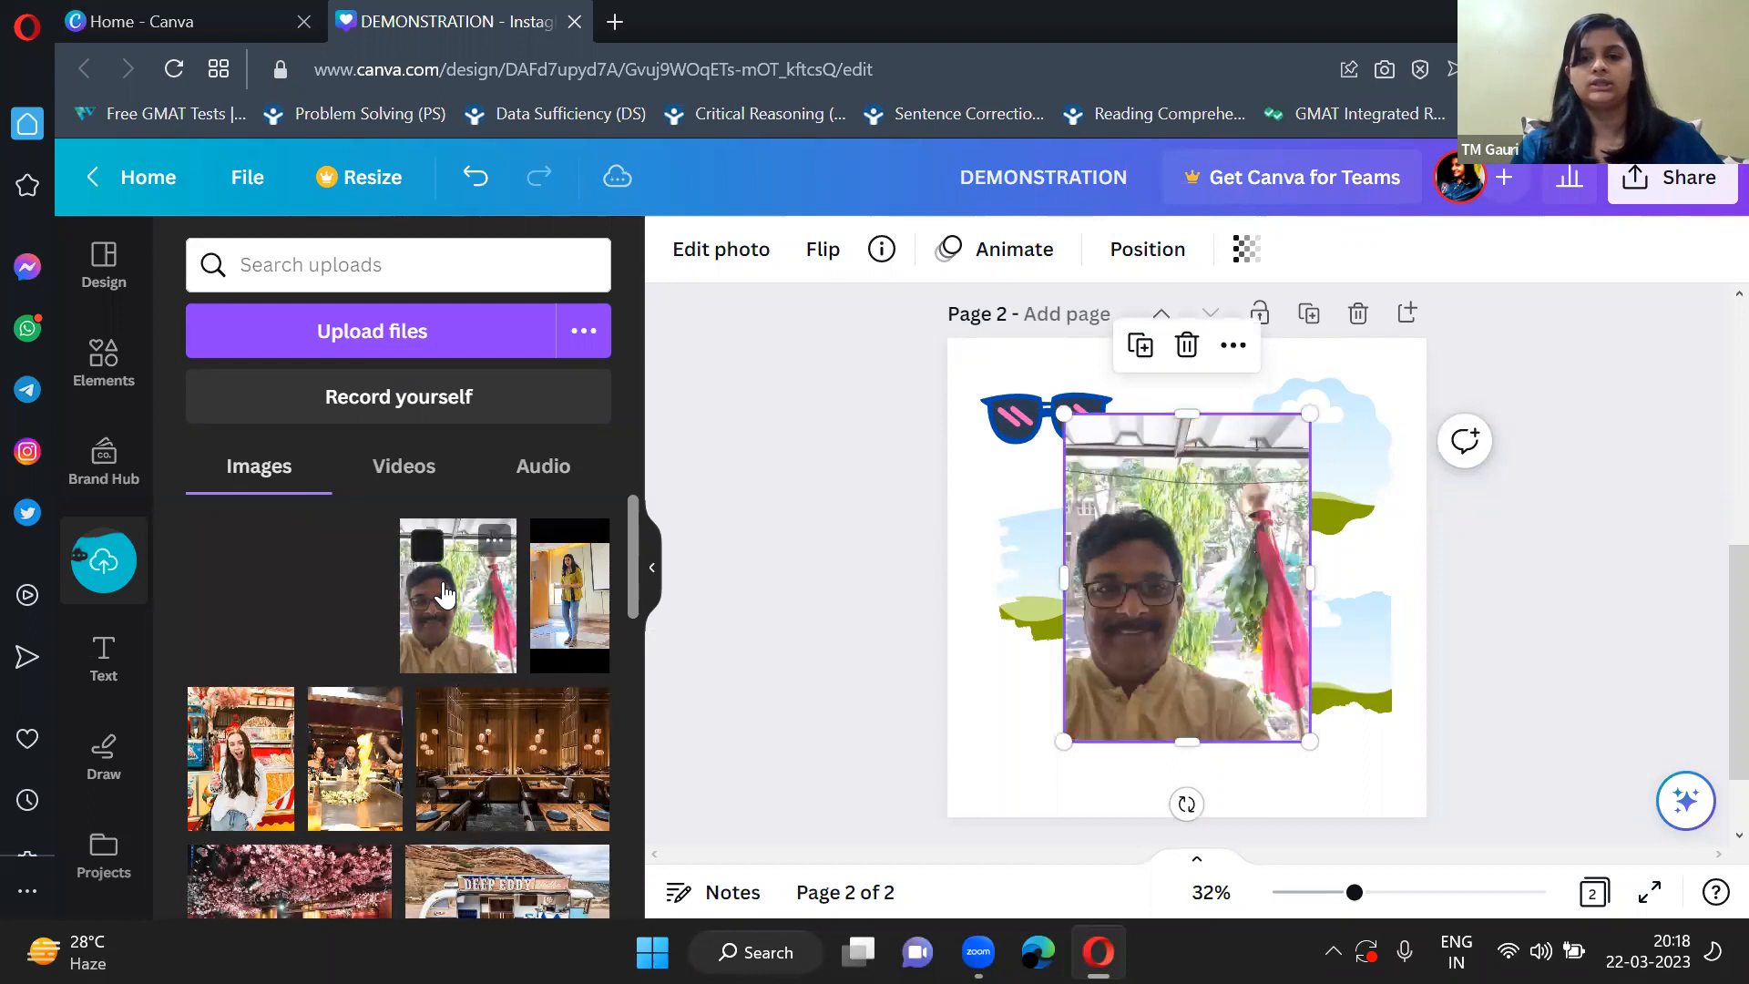
click(287, 601)
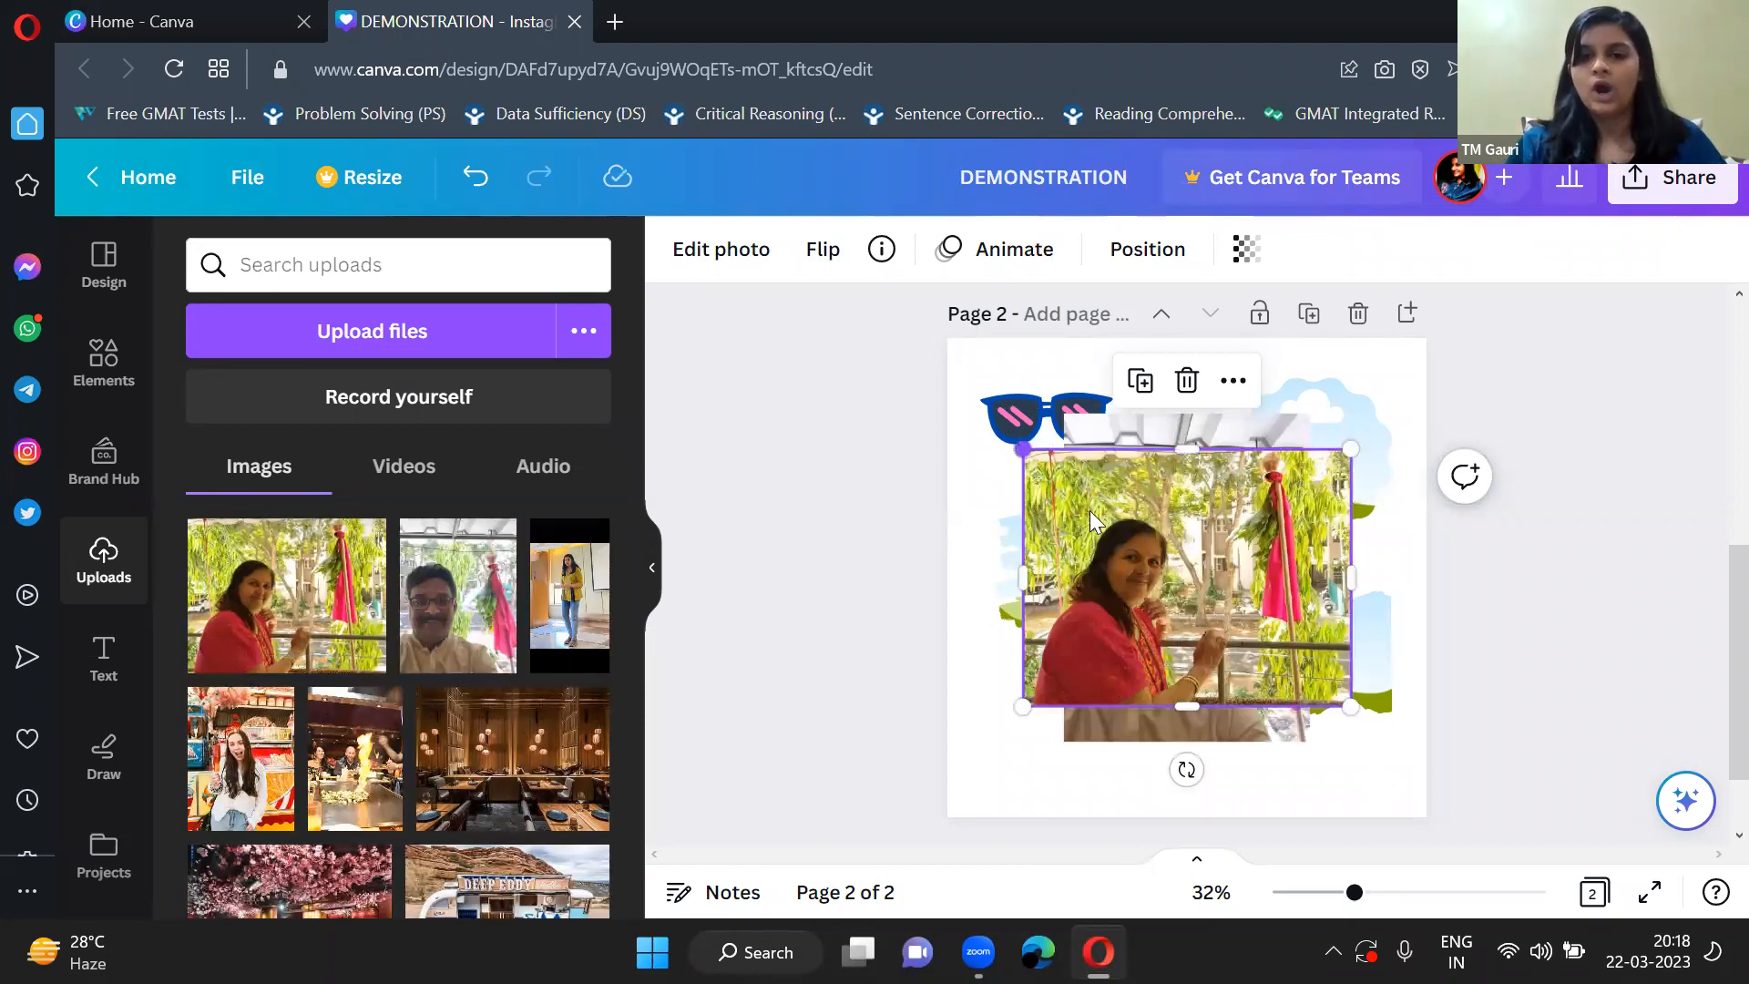
drag(1022, 449, 1144, 544)
click(652, 567)
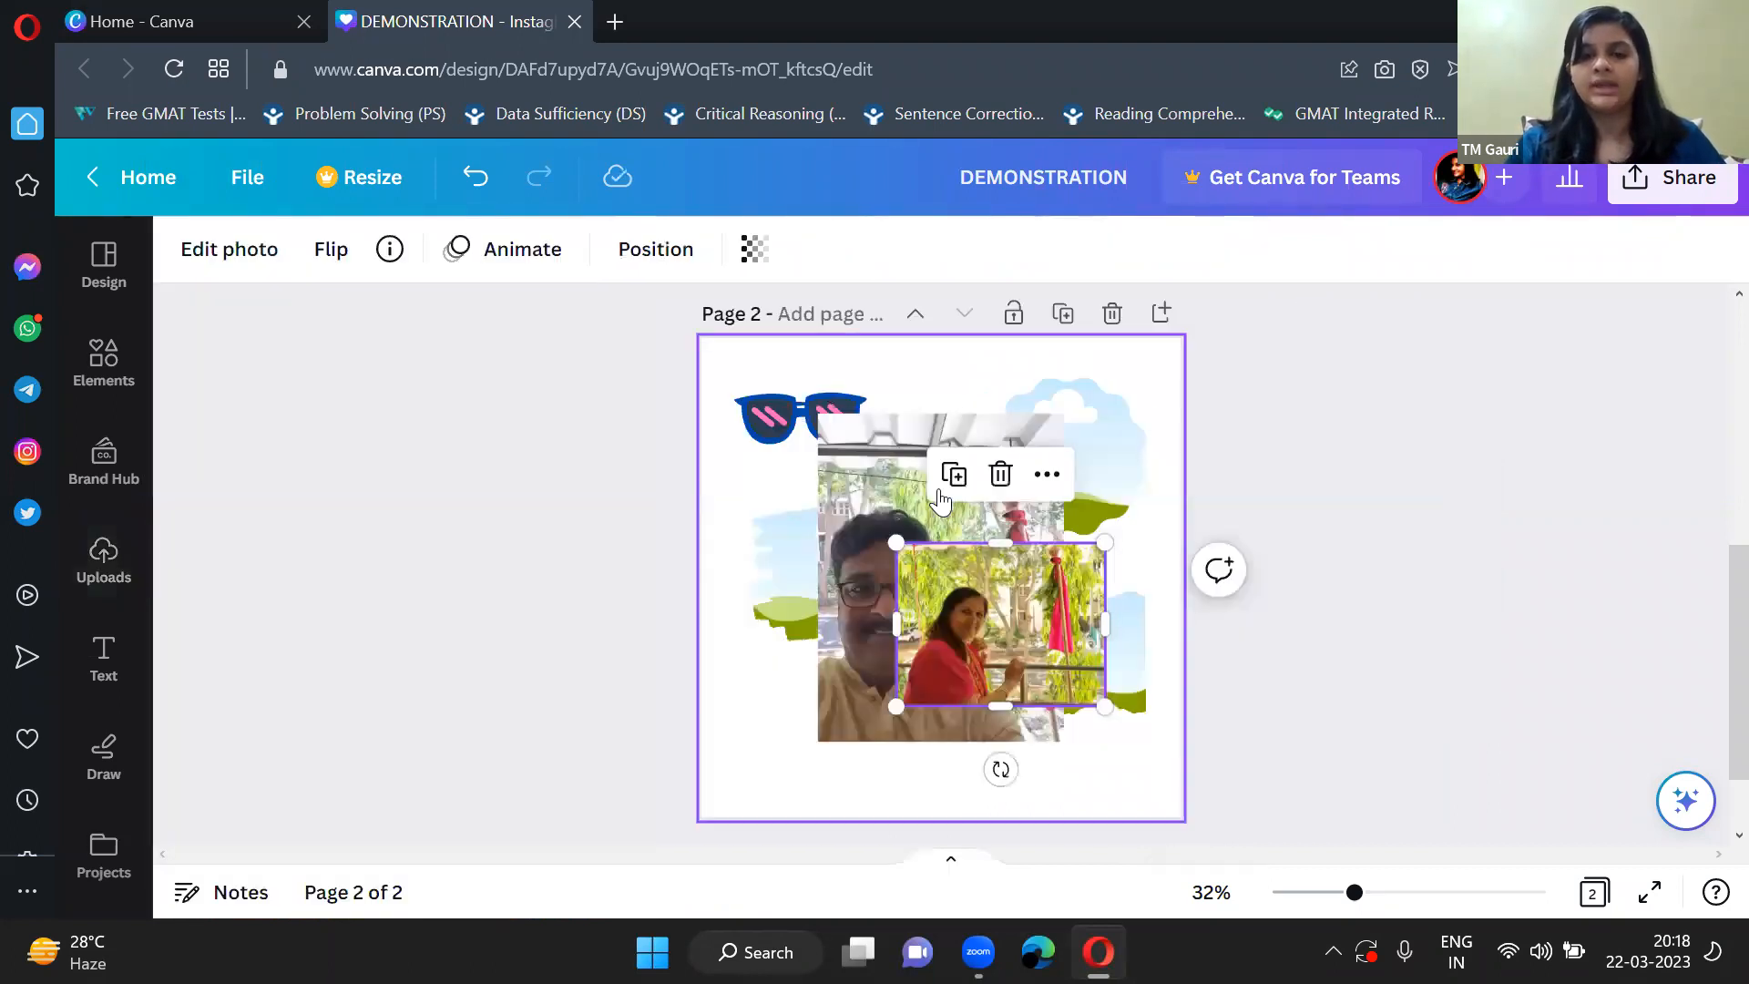
Shrink the dad photo slightly and move it to the lower-right corner of page 2.
click(851, 456)
drag(852, 447, 879, 483)
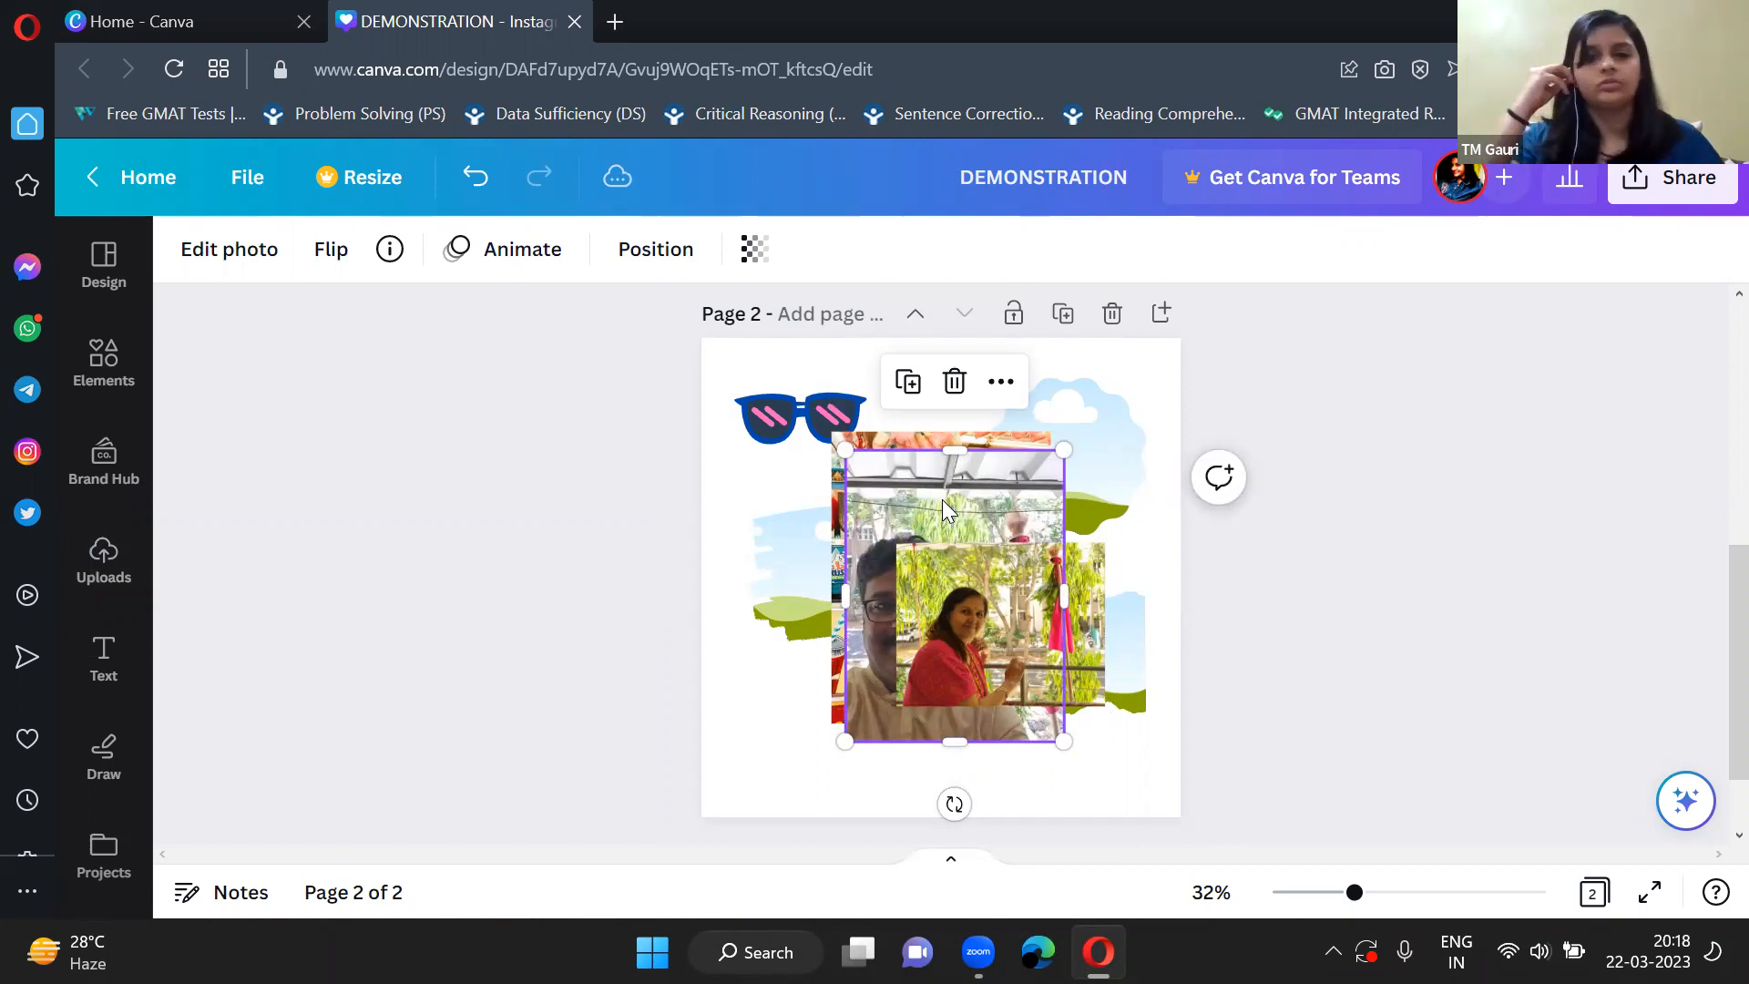
click(1331, 614)
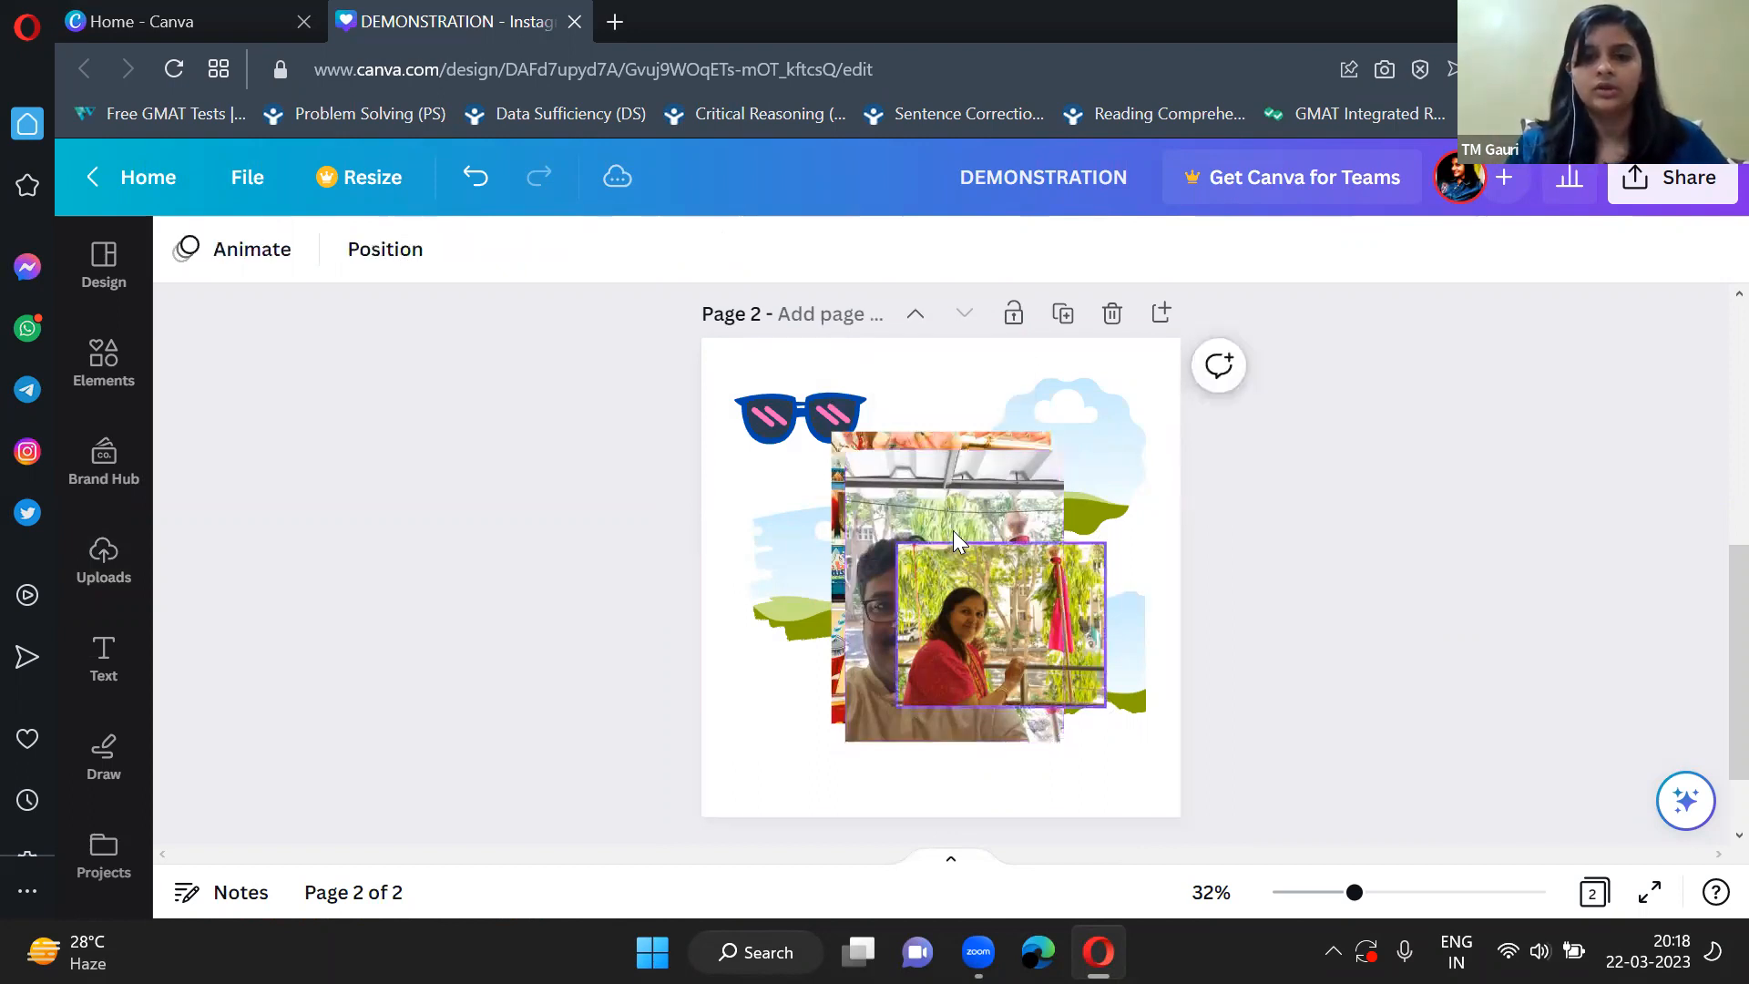
click(943, 547)
drag(938, 553, 1055, 611)
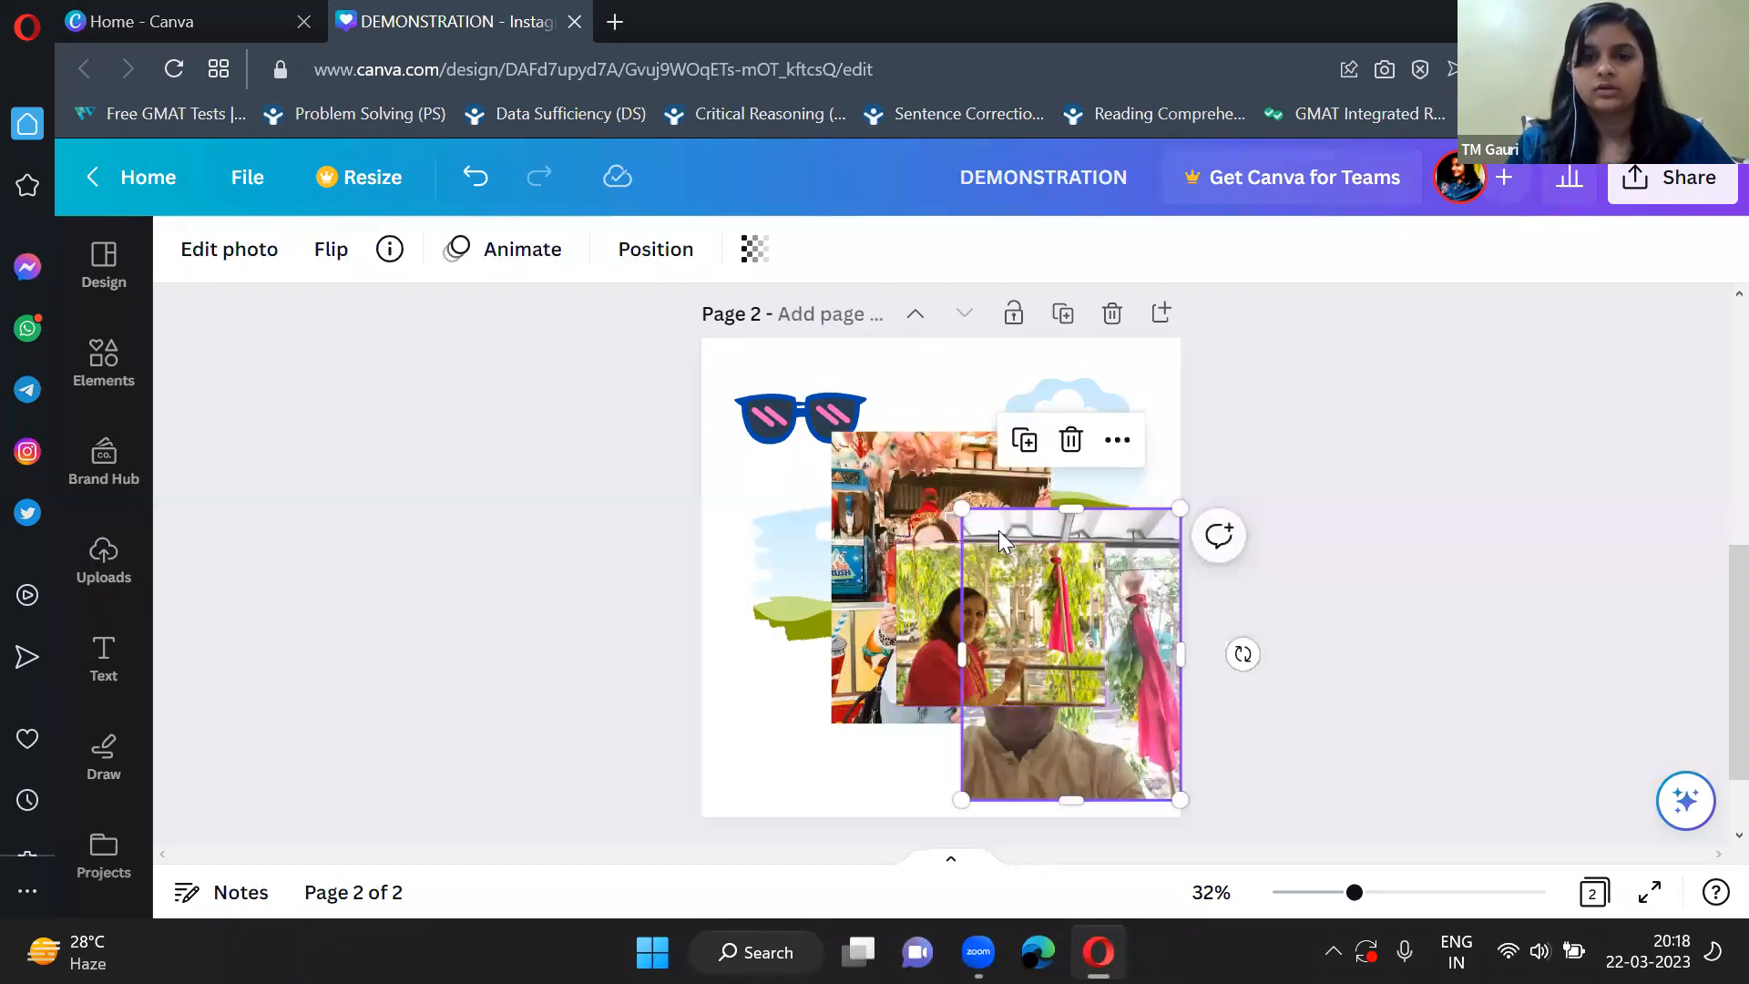
Shrink the dad, food-stall and mom photos and line them up along the lower edge of page 2.
drag(961, 507, 1000, 556)
click(877, 452)
drag(832, 432, 795, 730)
click(926, 563)
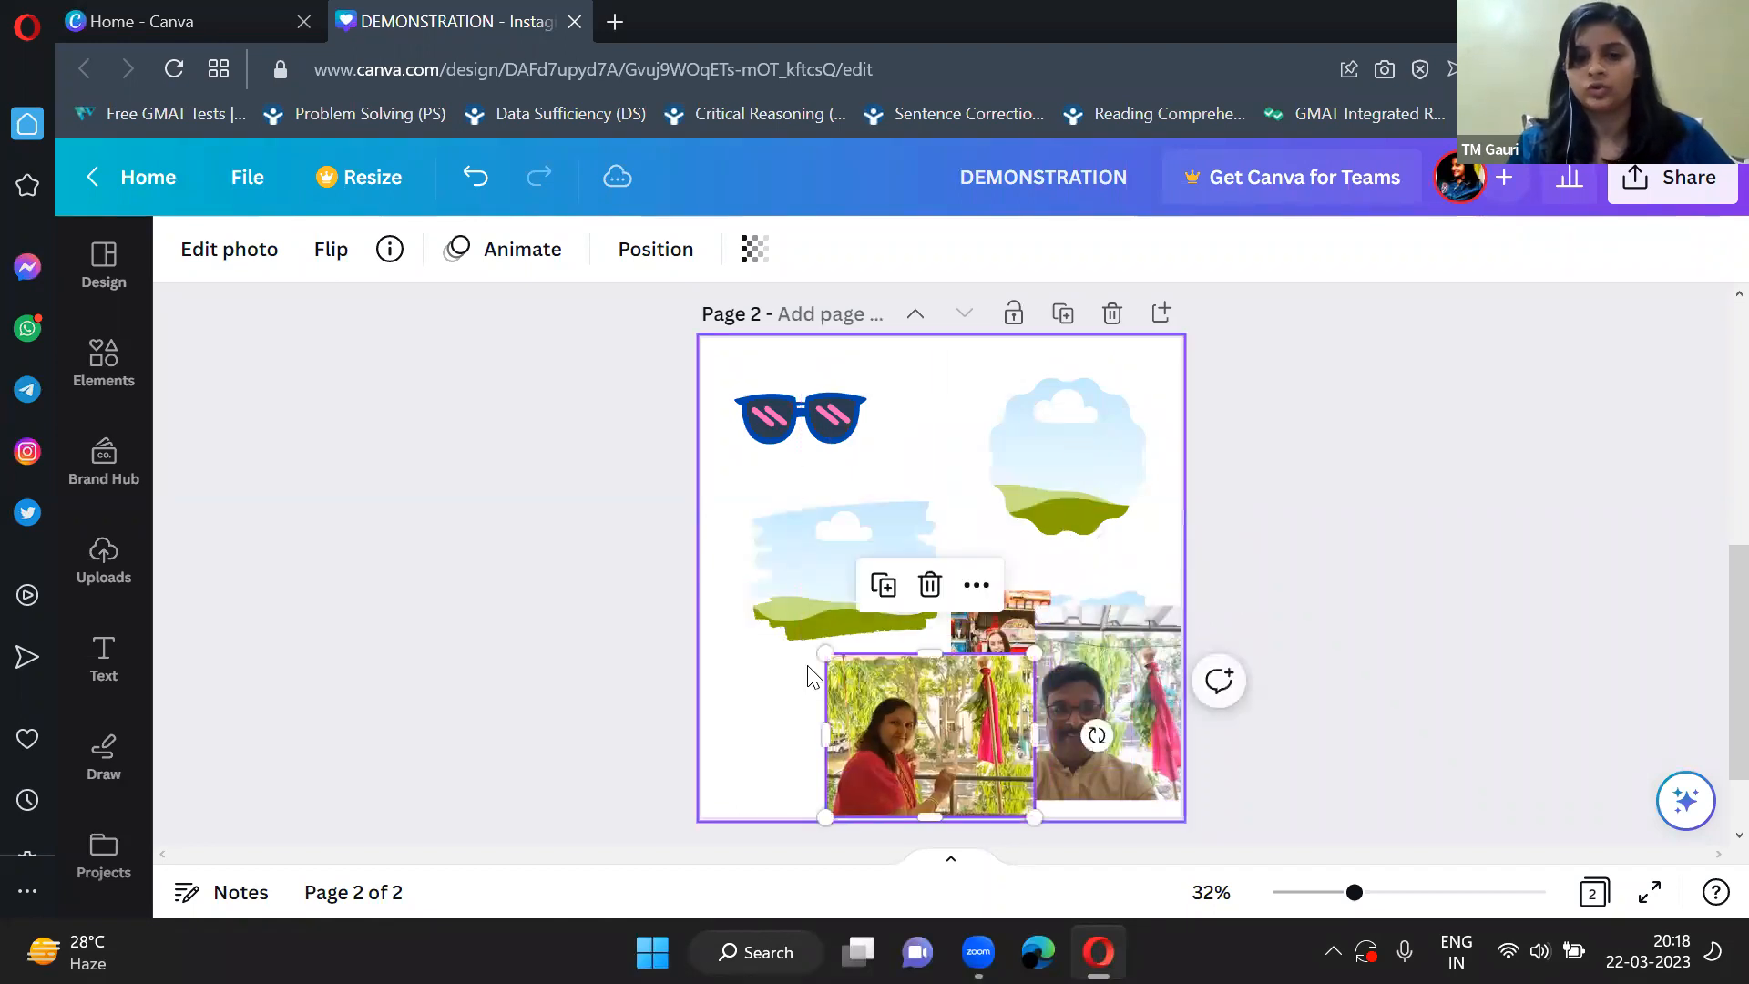
drag(825, 653, 685, 705)
drag(988, 701, 942, 738)
Shrink the scalloped frame slightly, move it toward the page's upper middle, and delete the sunglasses graphic.
click(1057, 479)
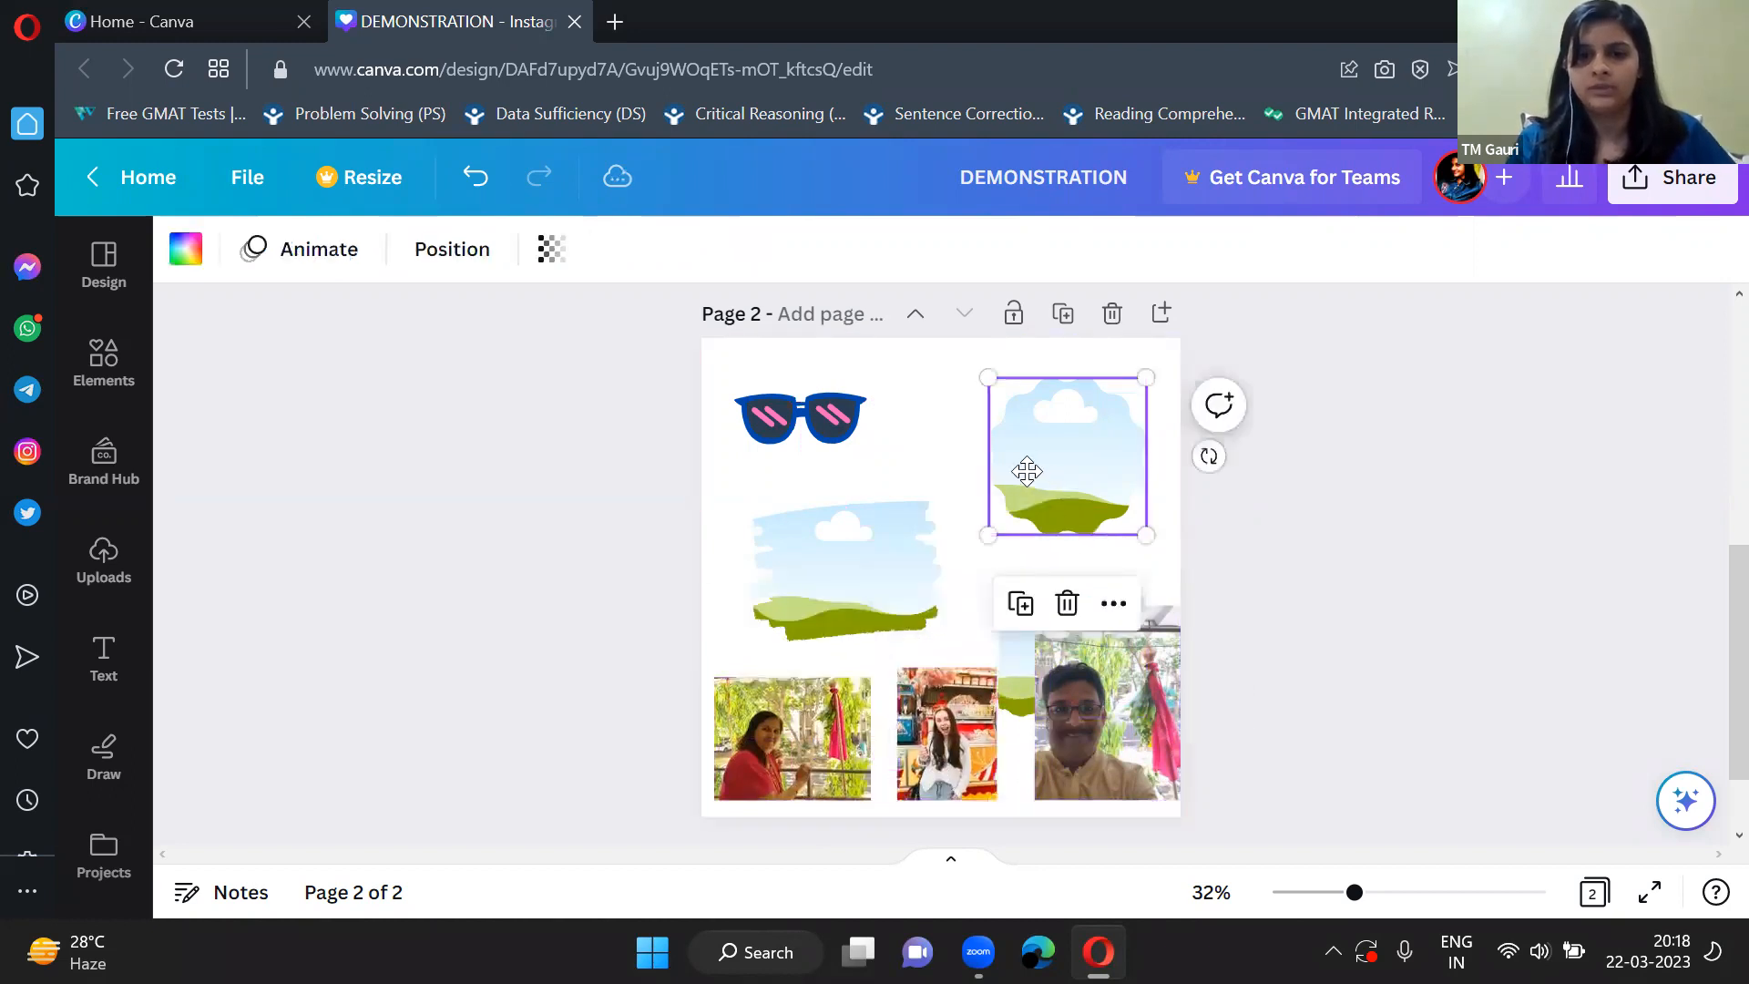
drag(1027, 471, 970, 460)
drag(1086, 519, 1048, 484)
click(831, 431)
key(Delete)
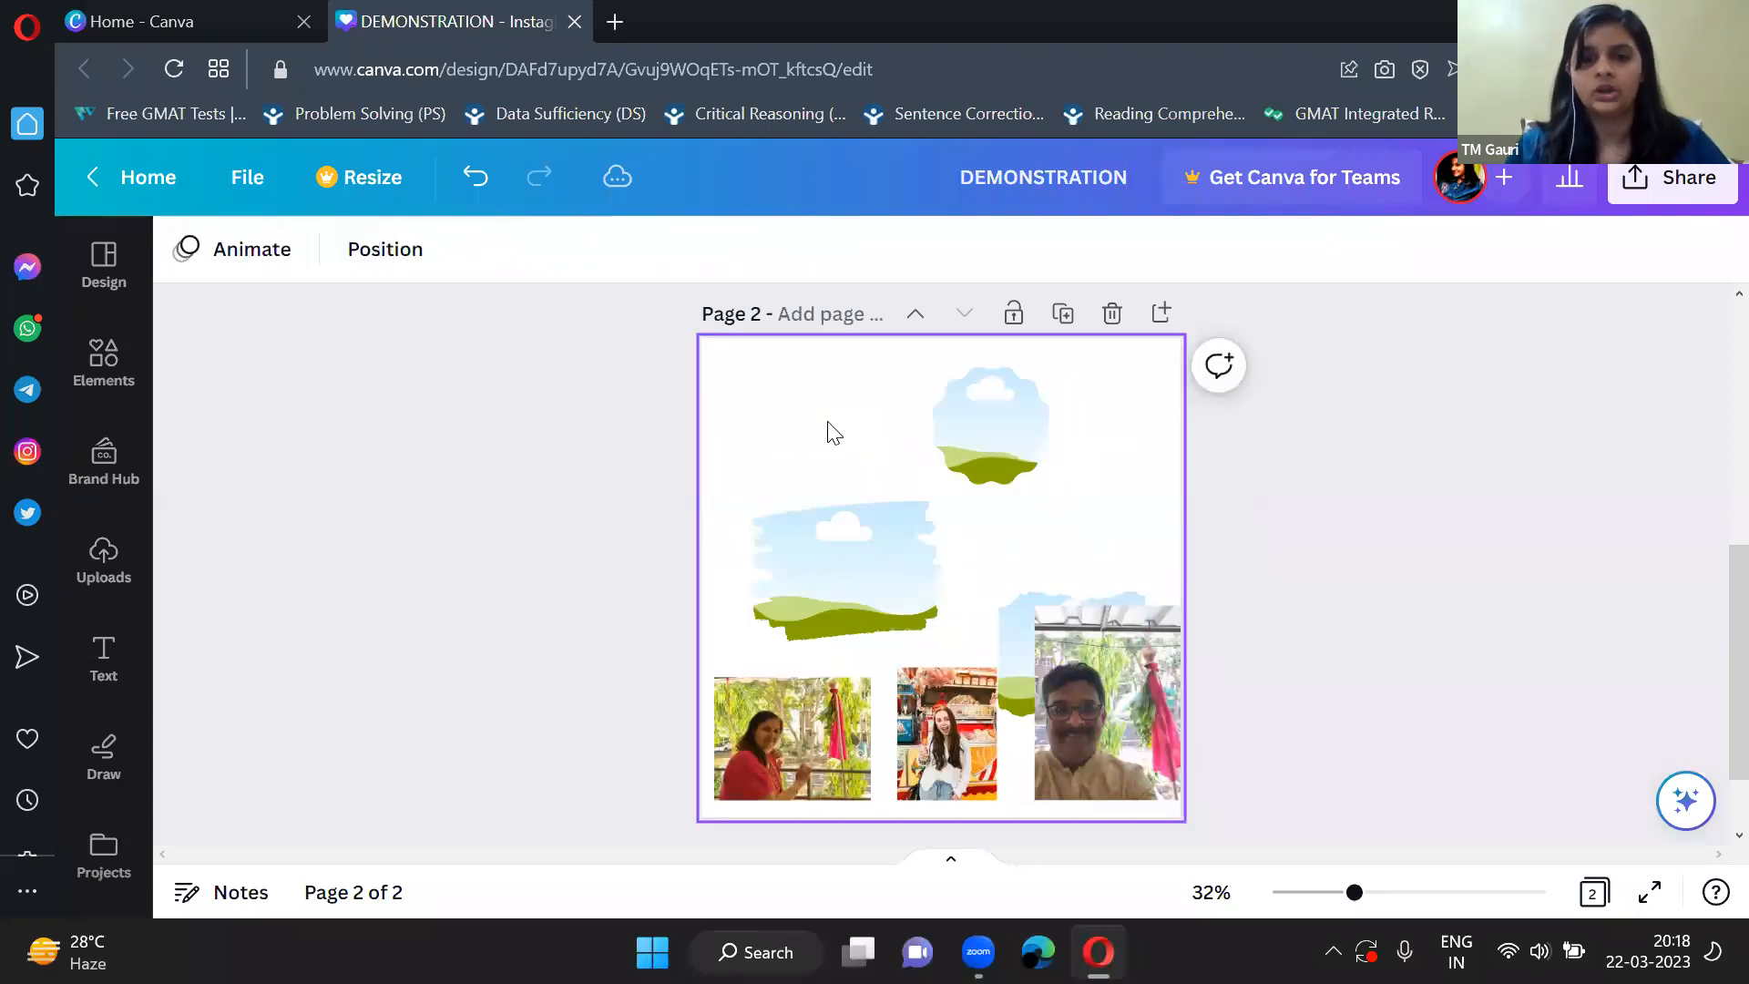
Shrink the brush-stroke frame and arrange all three empty frames in a row across the upper part of page 2.
click(871, 549)
drag(864, 537, 826, 430)
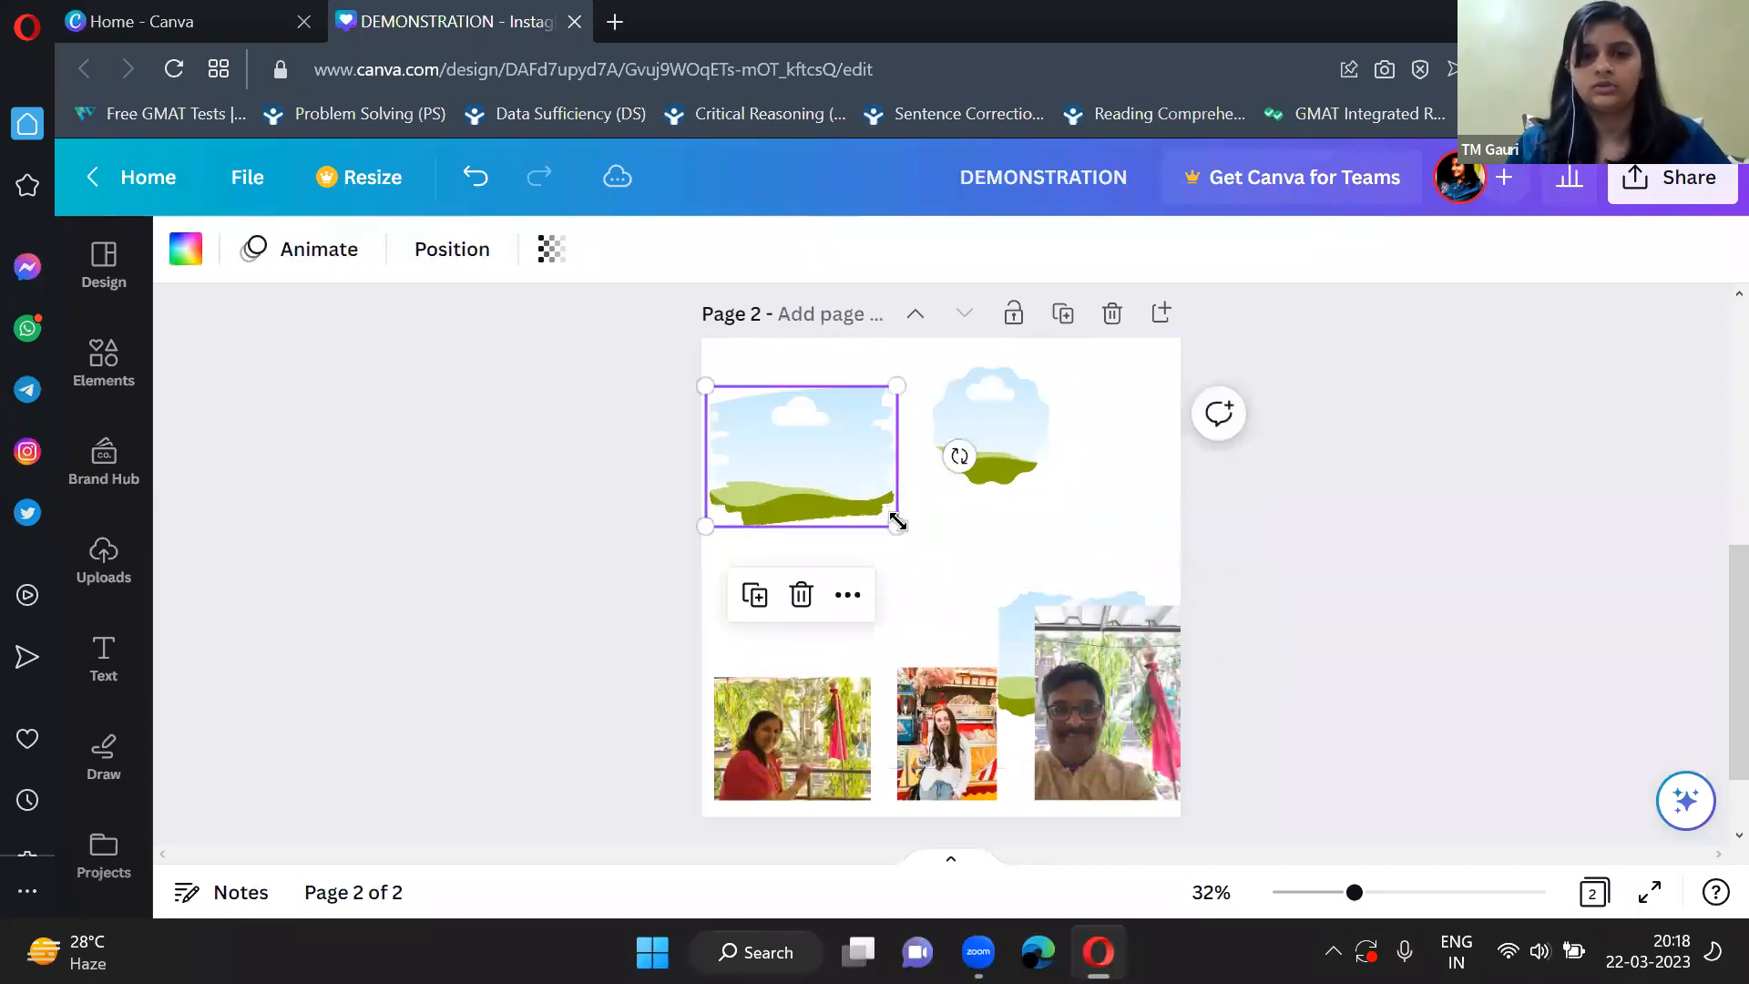
drag(879, 508, 857, 501)
click(1006, 623)
drag(1006, 623, 1026, 480)
drag(987, 412, 921, 413)
drag(1048, 443, 1055, 418)
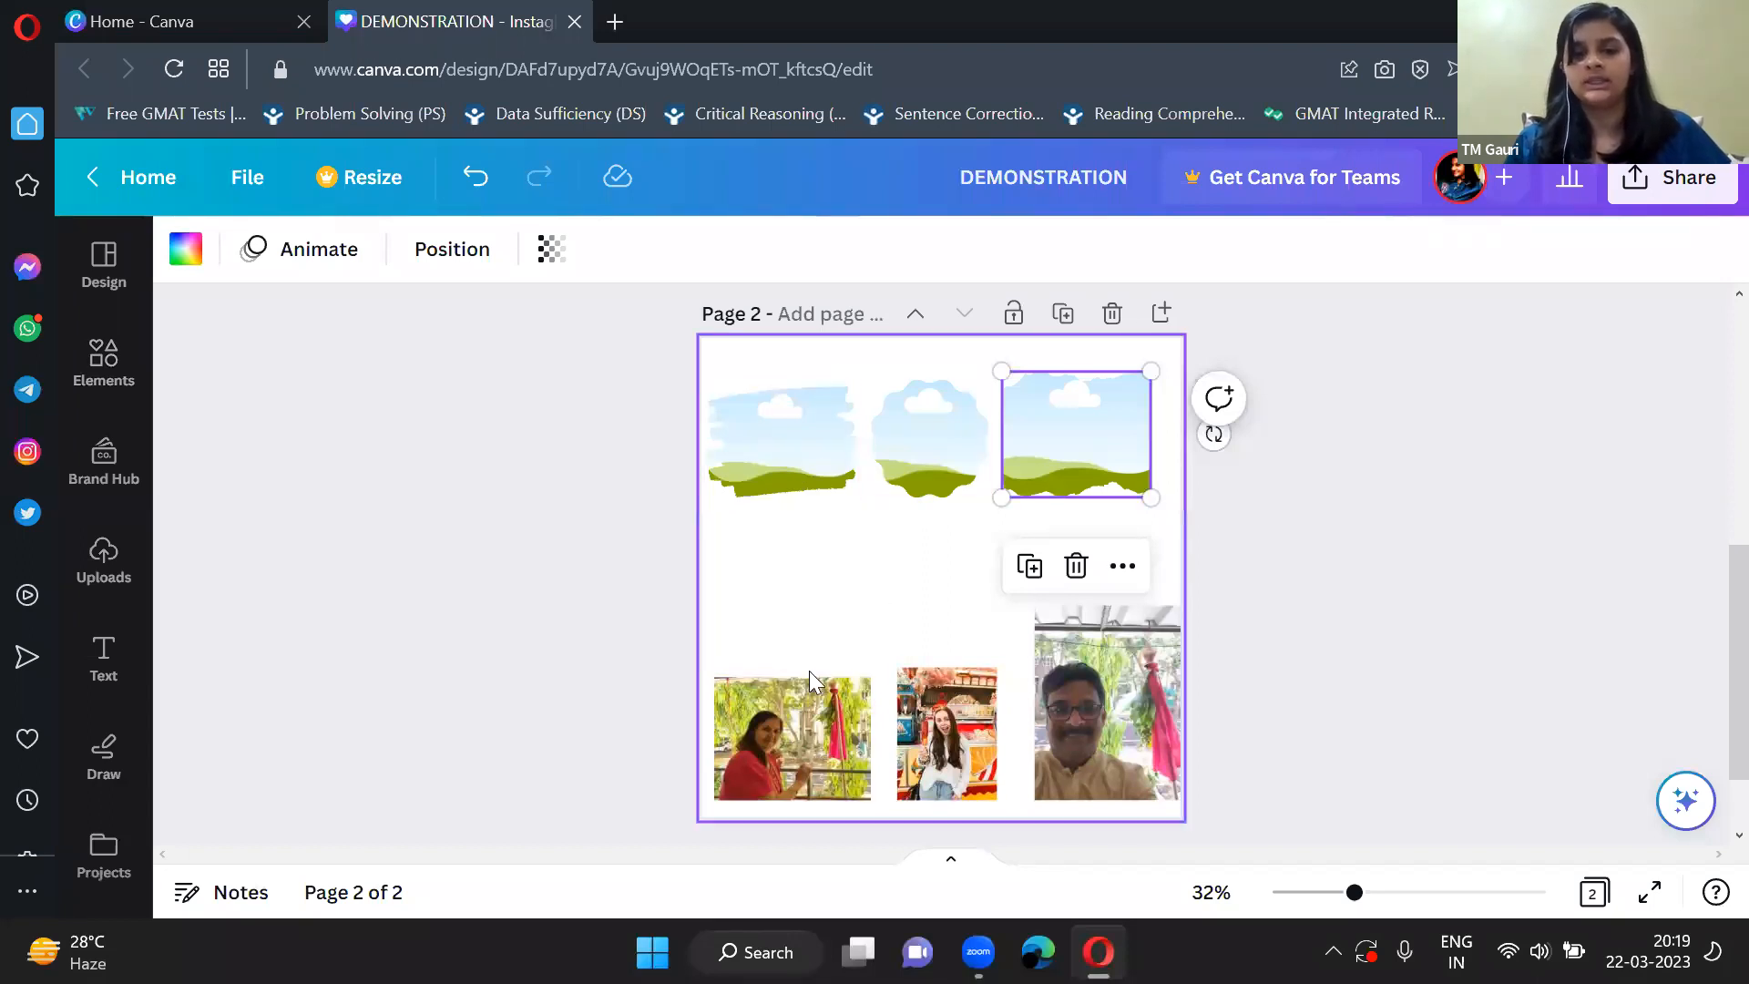
Fill the brush-stroke frame with the mom photo and move the filled frame down slightly on the page.
click(795, 703)
drag(795, 703, 782, 441)
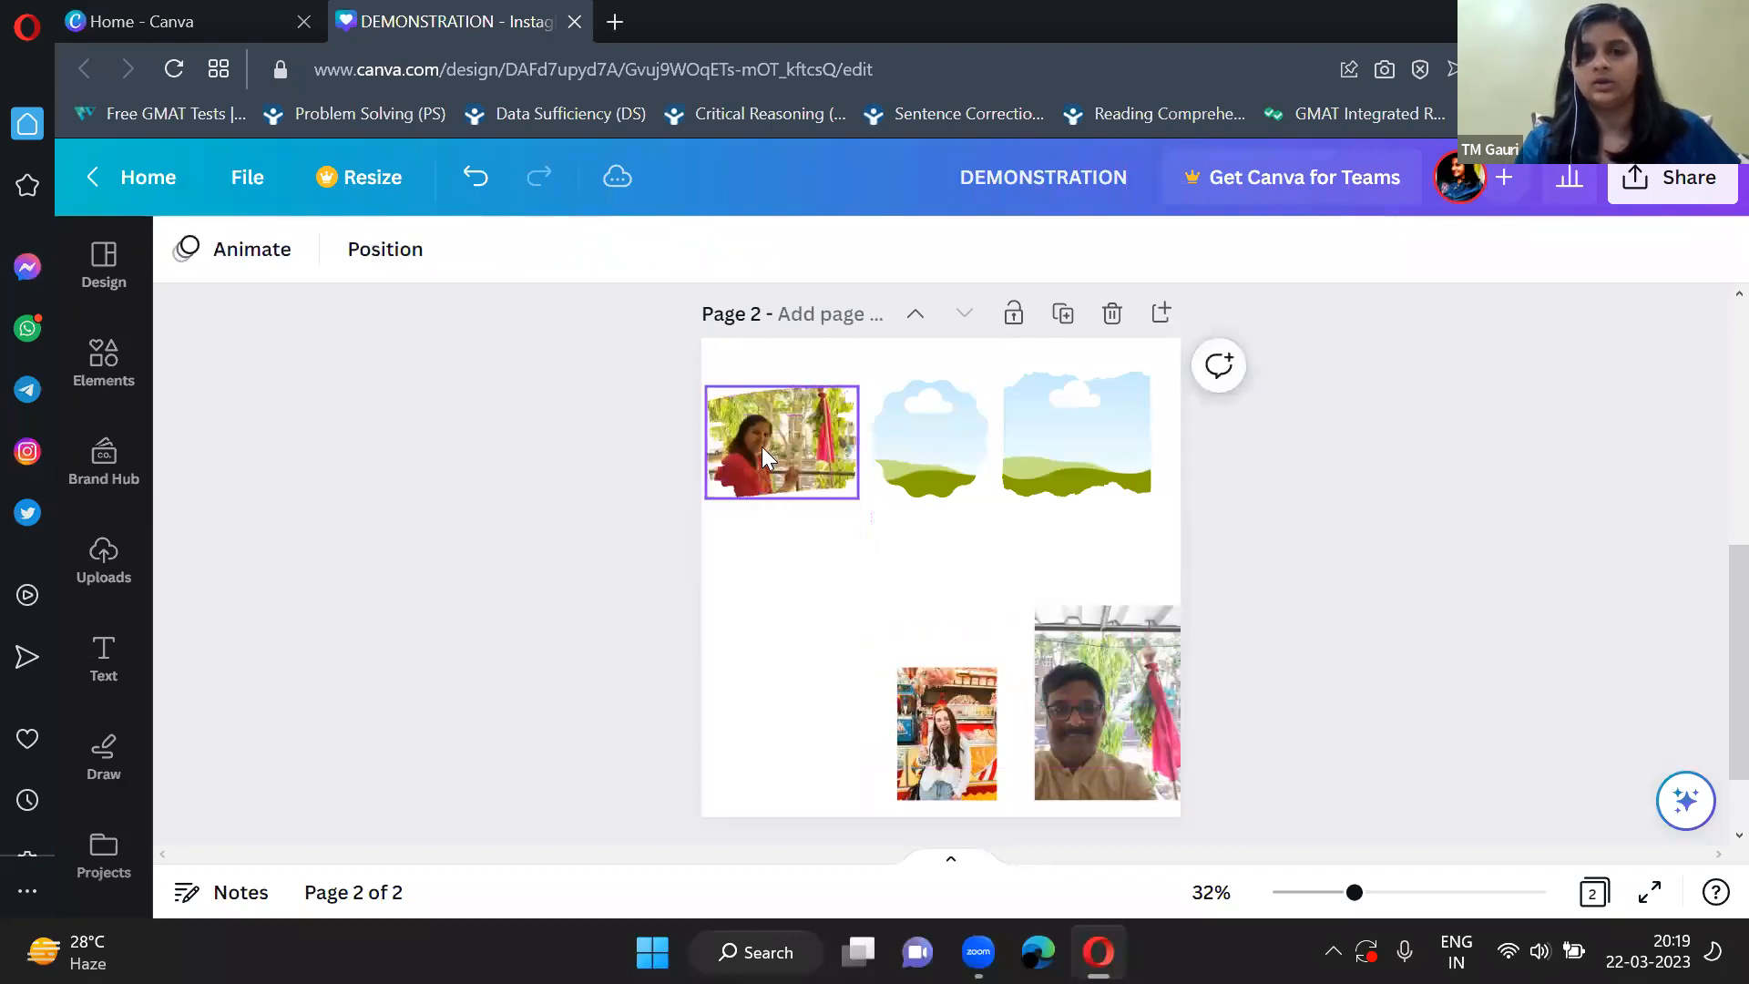
click(762, 445)
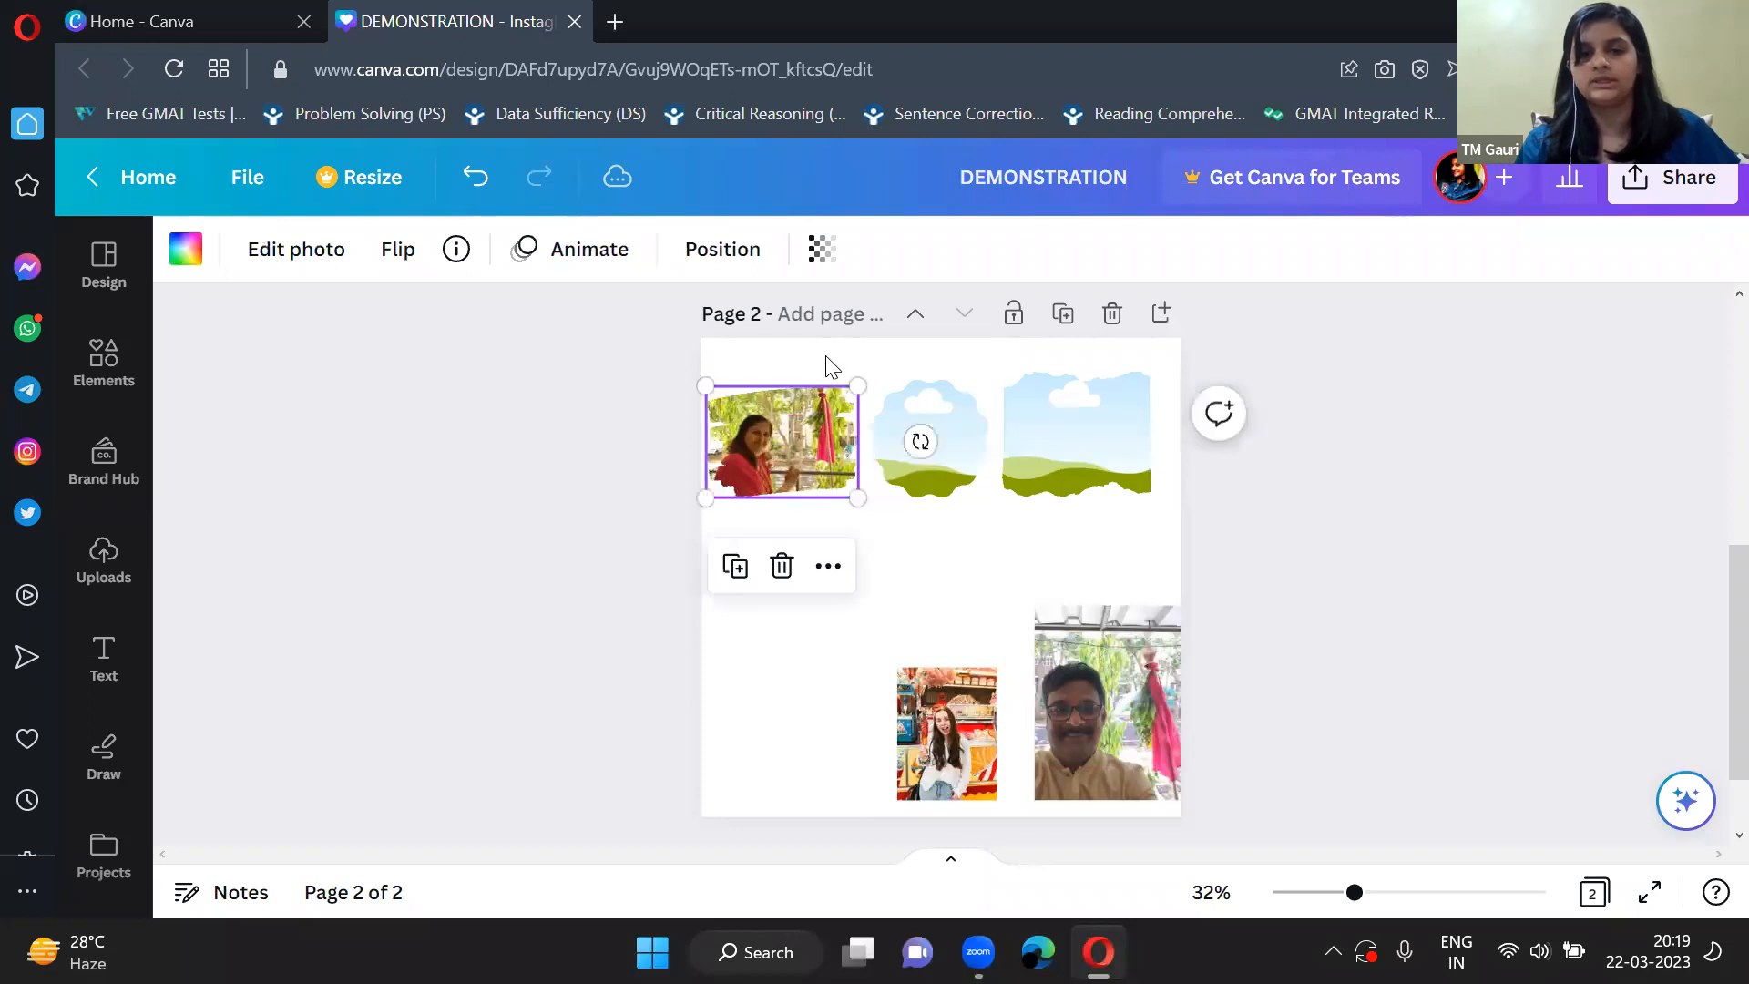
drag(801, 433, 810, 526)
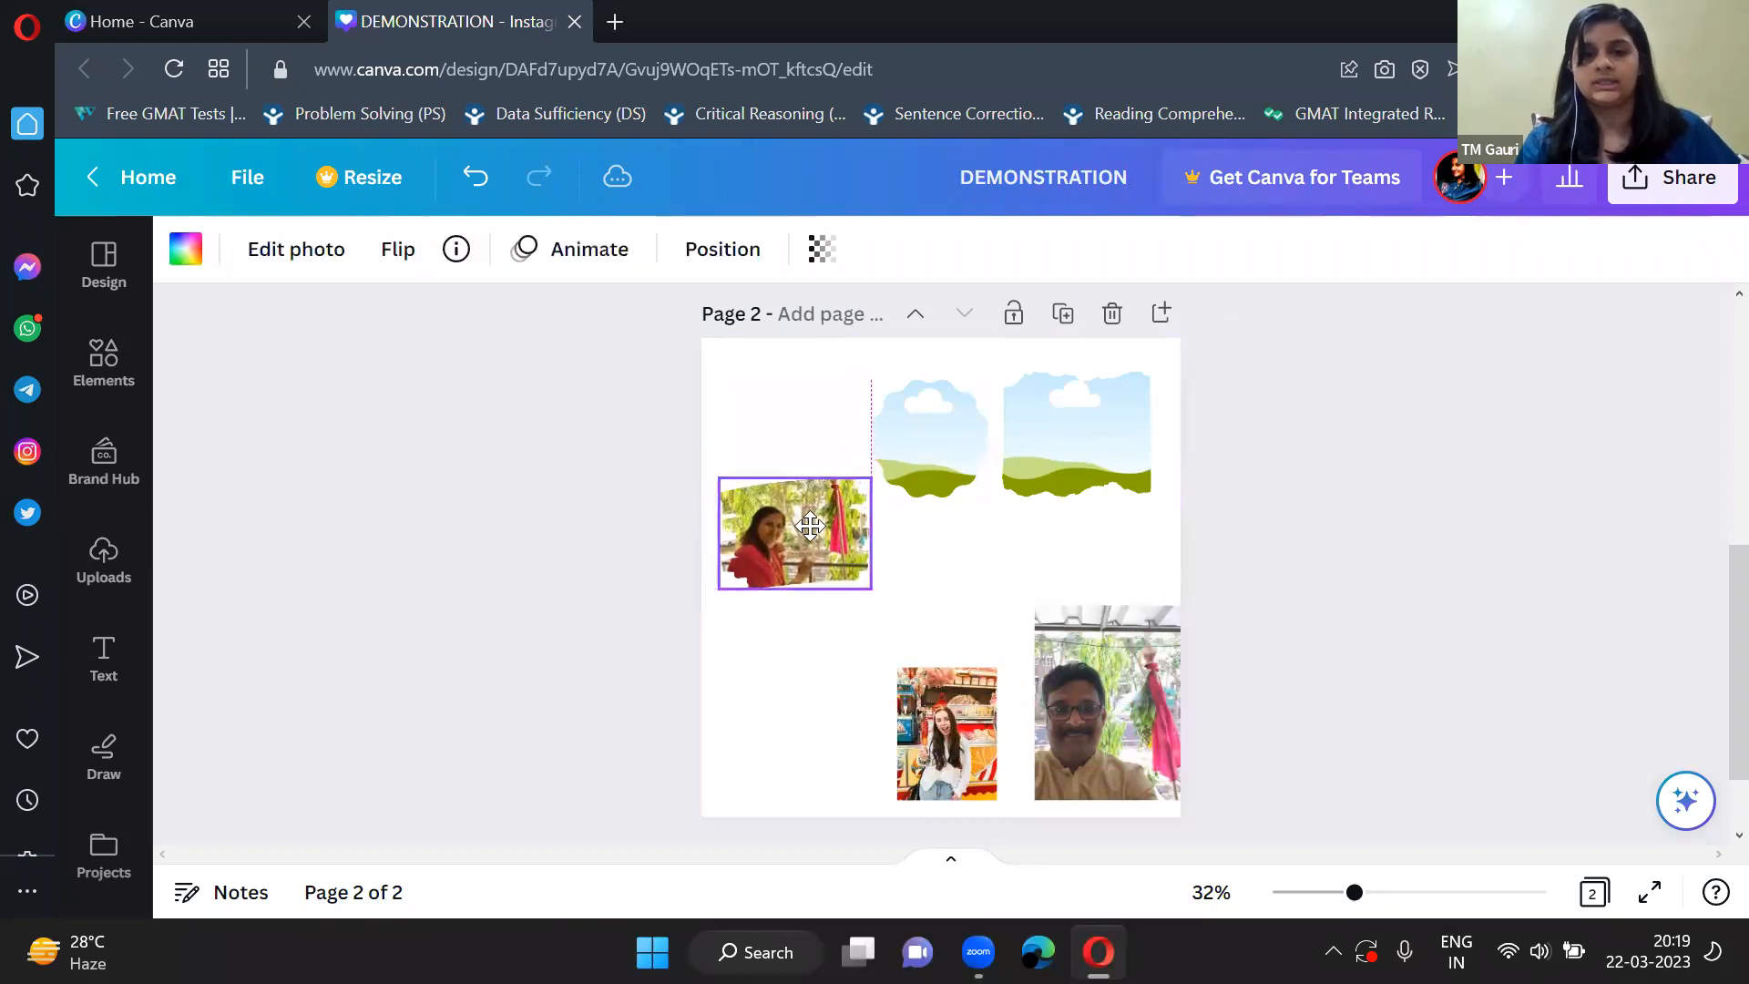
Fill the rightmost frame on page 2 with the food-stall photo and inspect its torn edges up close.
click(949, 681)
drag(949, 689, 1041, 426)
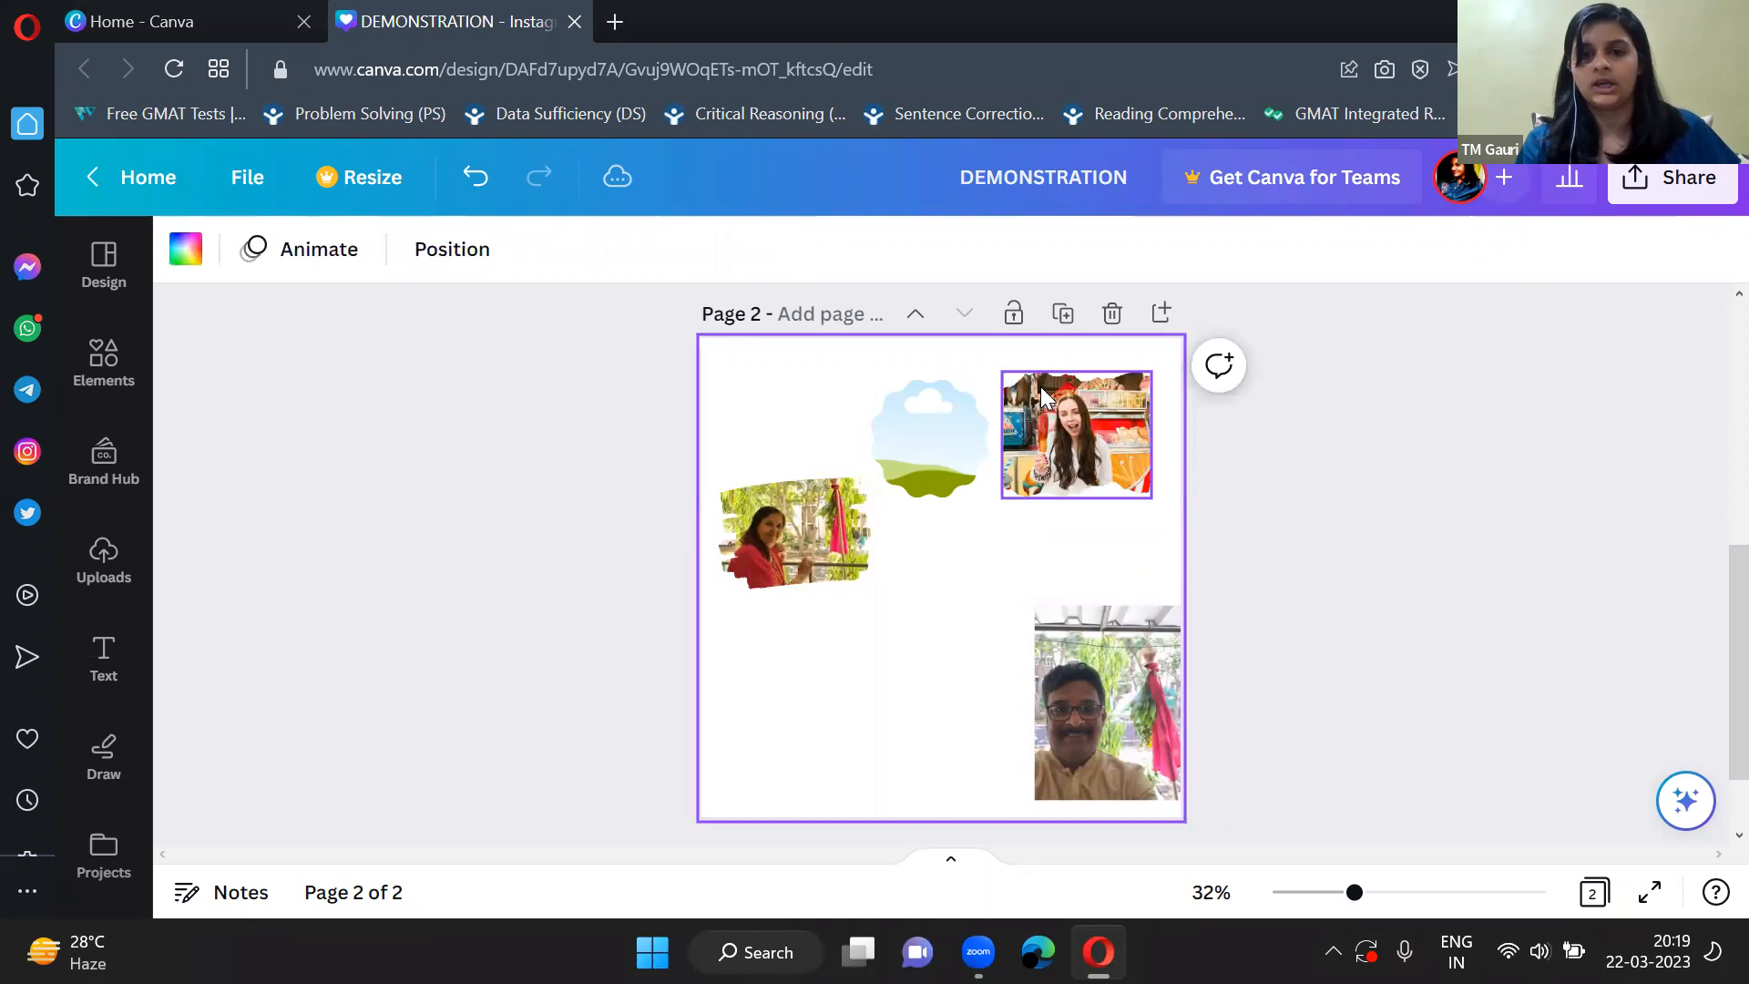
scroll(1026, 590, up, 3)
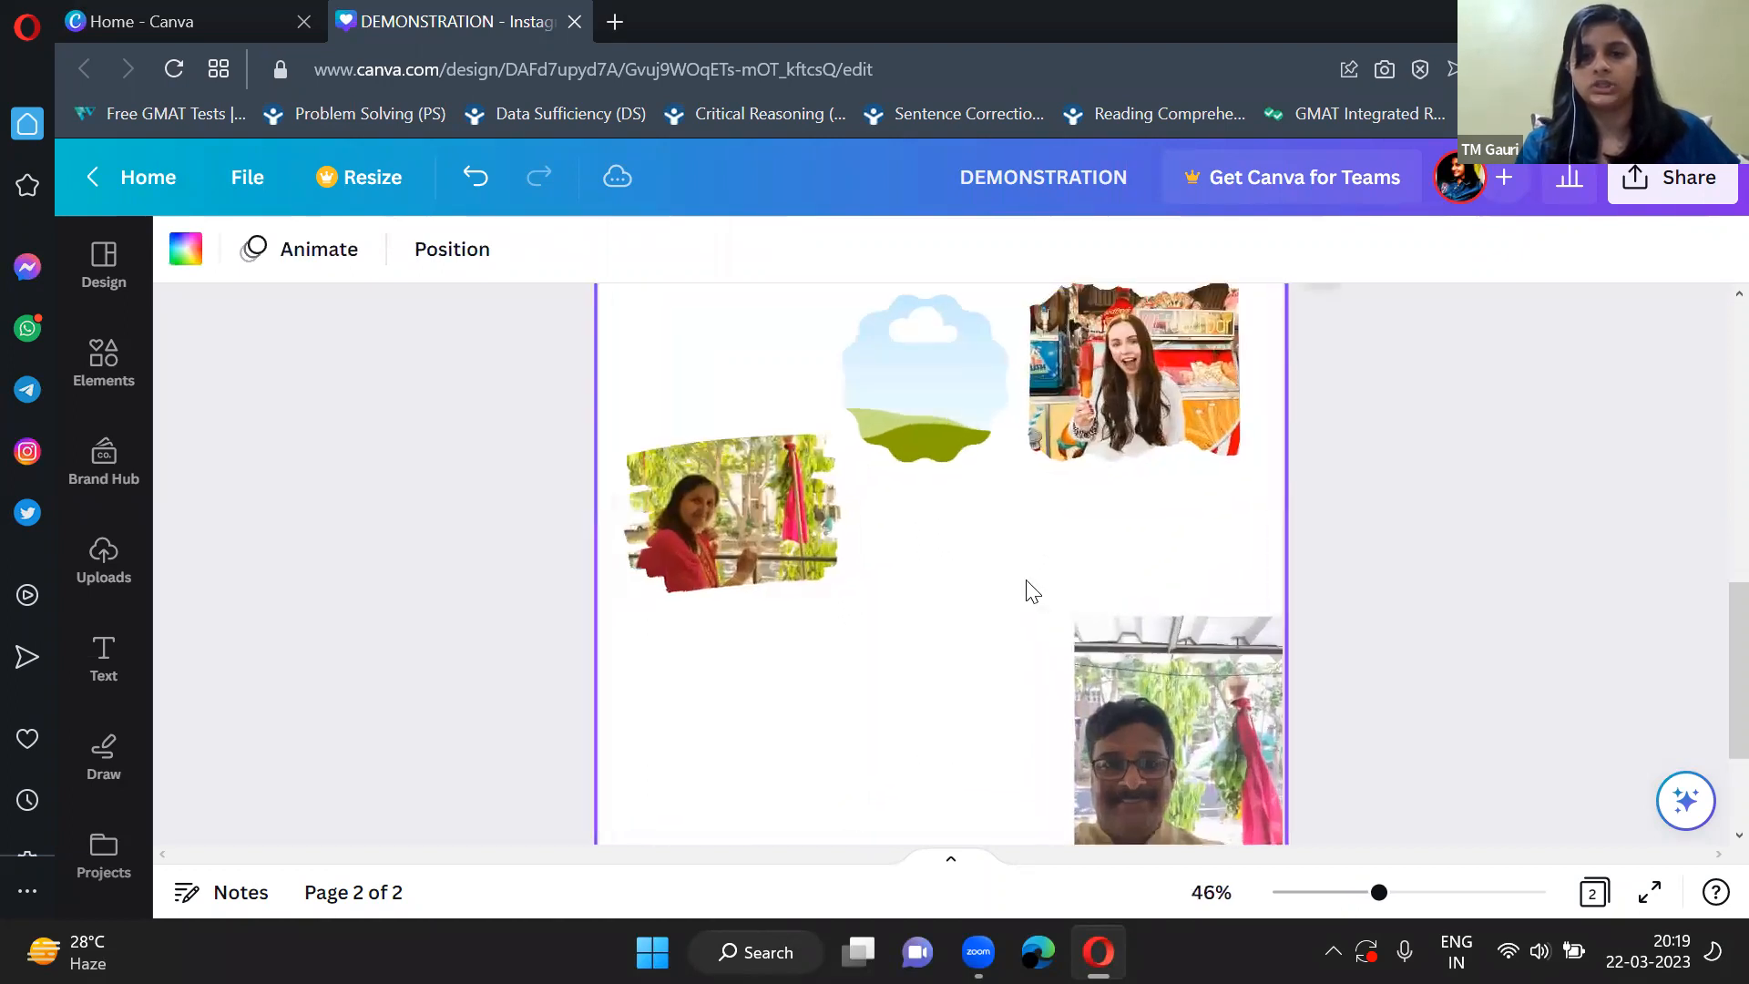
scroll(1026, 589, up, 2)
scroll(1184, 578, up, 3)
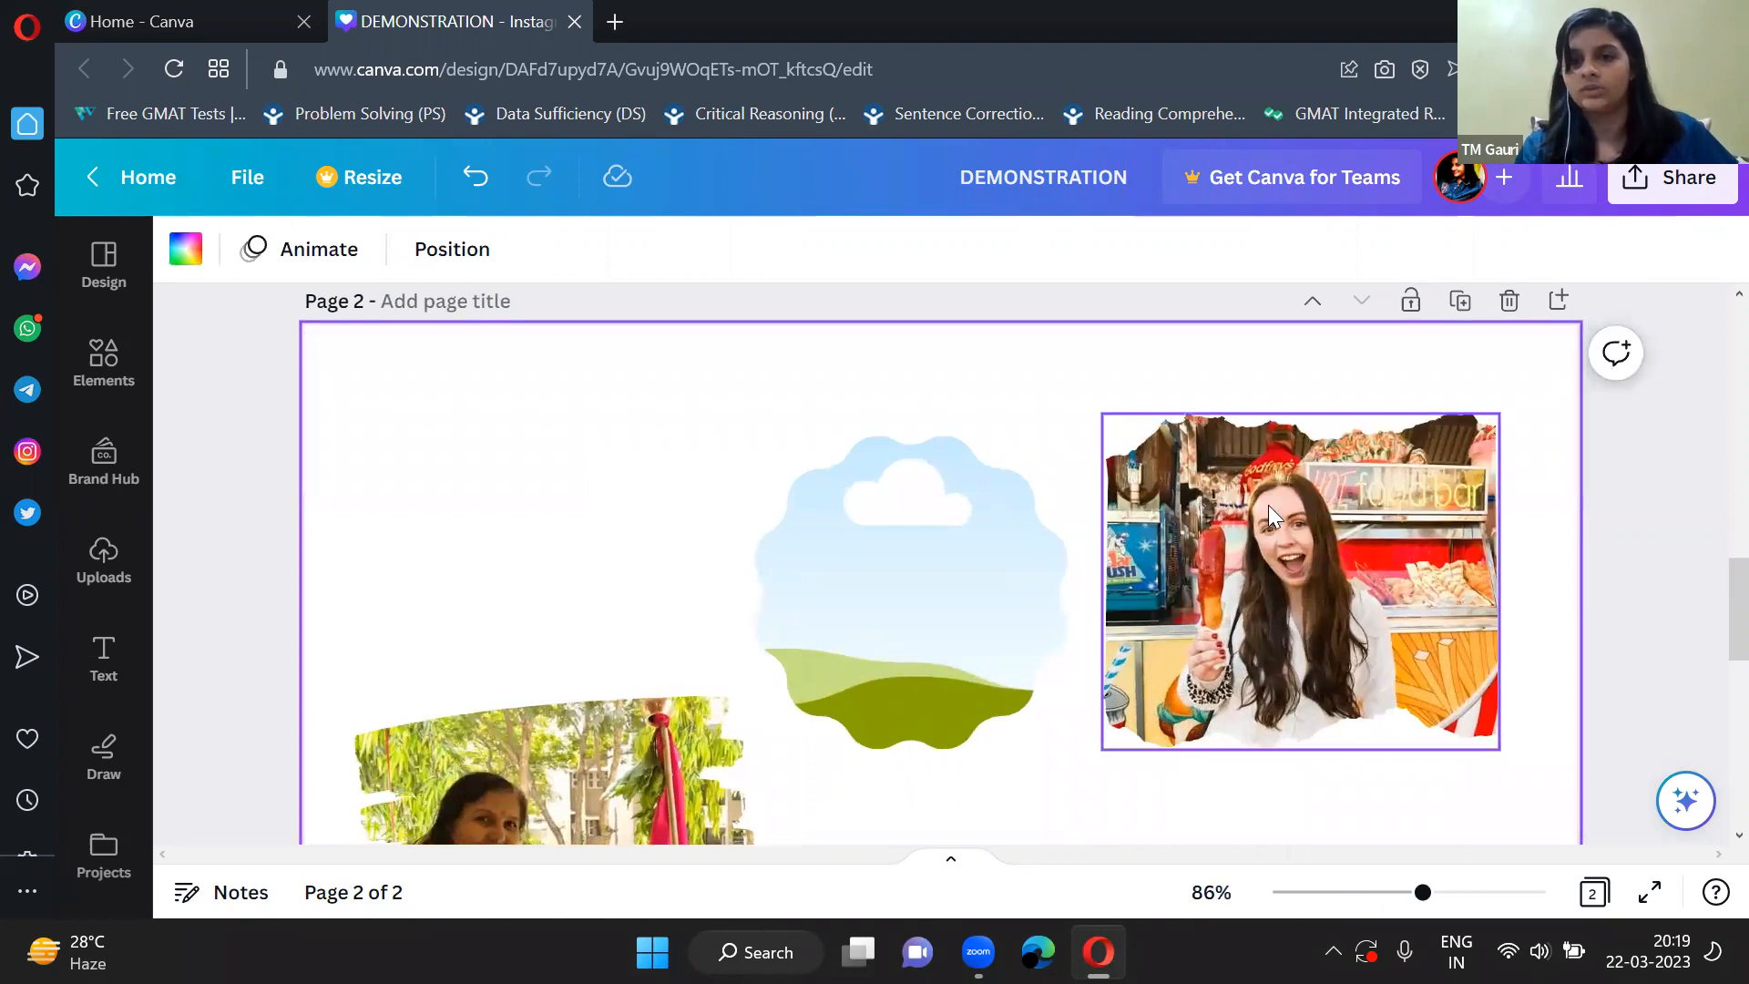
scroll(1269, 505, up, 3)
scroll(1257, 574, down, 3)
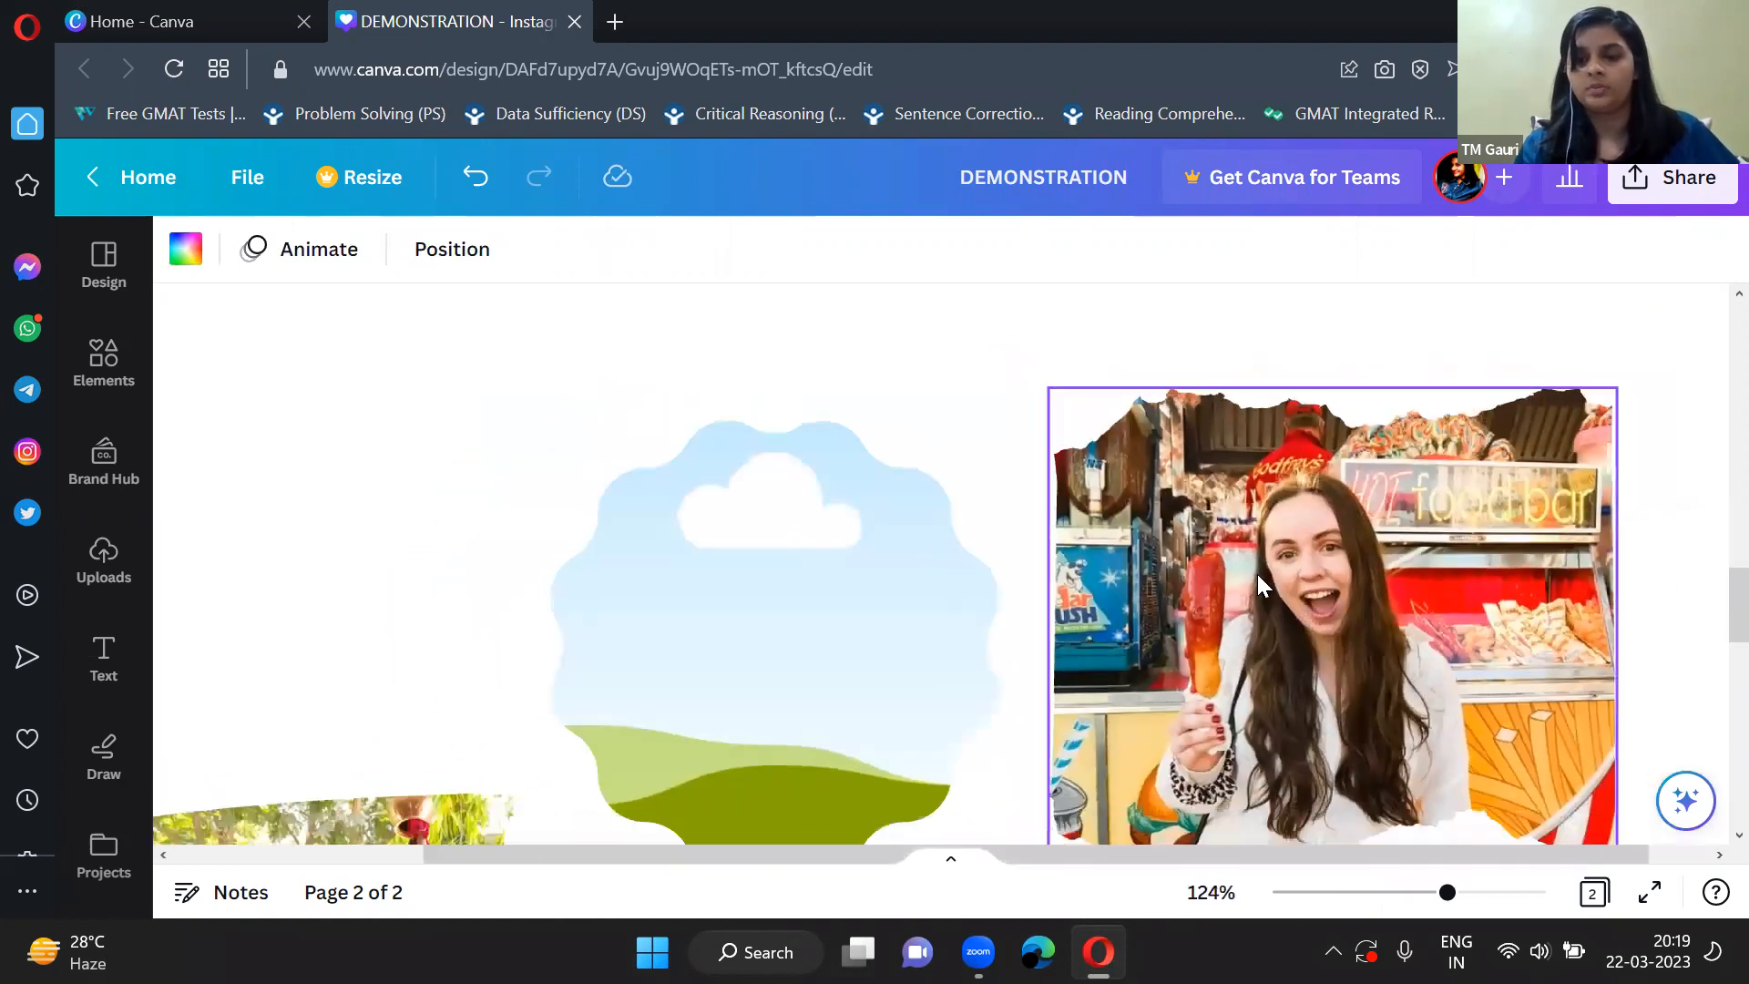
scroll(1258, 574, down, 4)
scroll(1264, 585, down, 5)
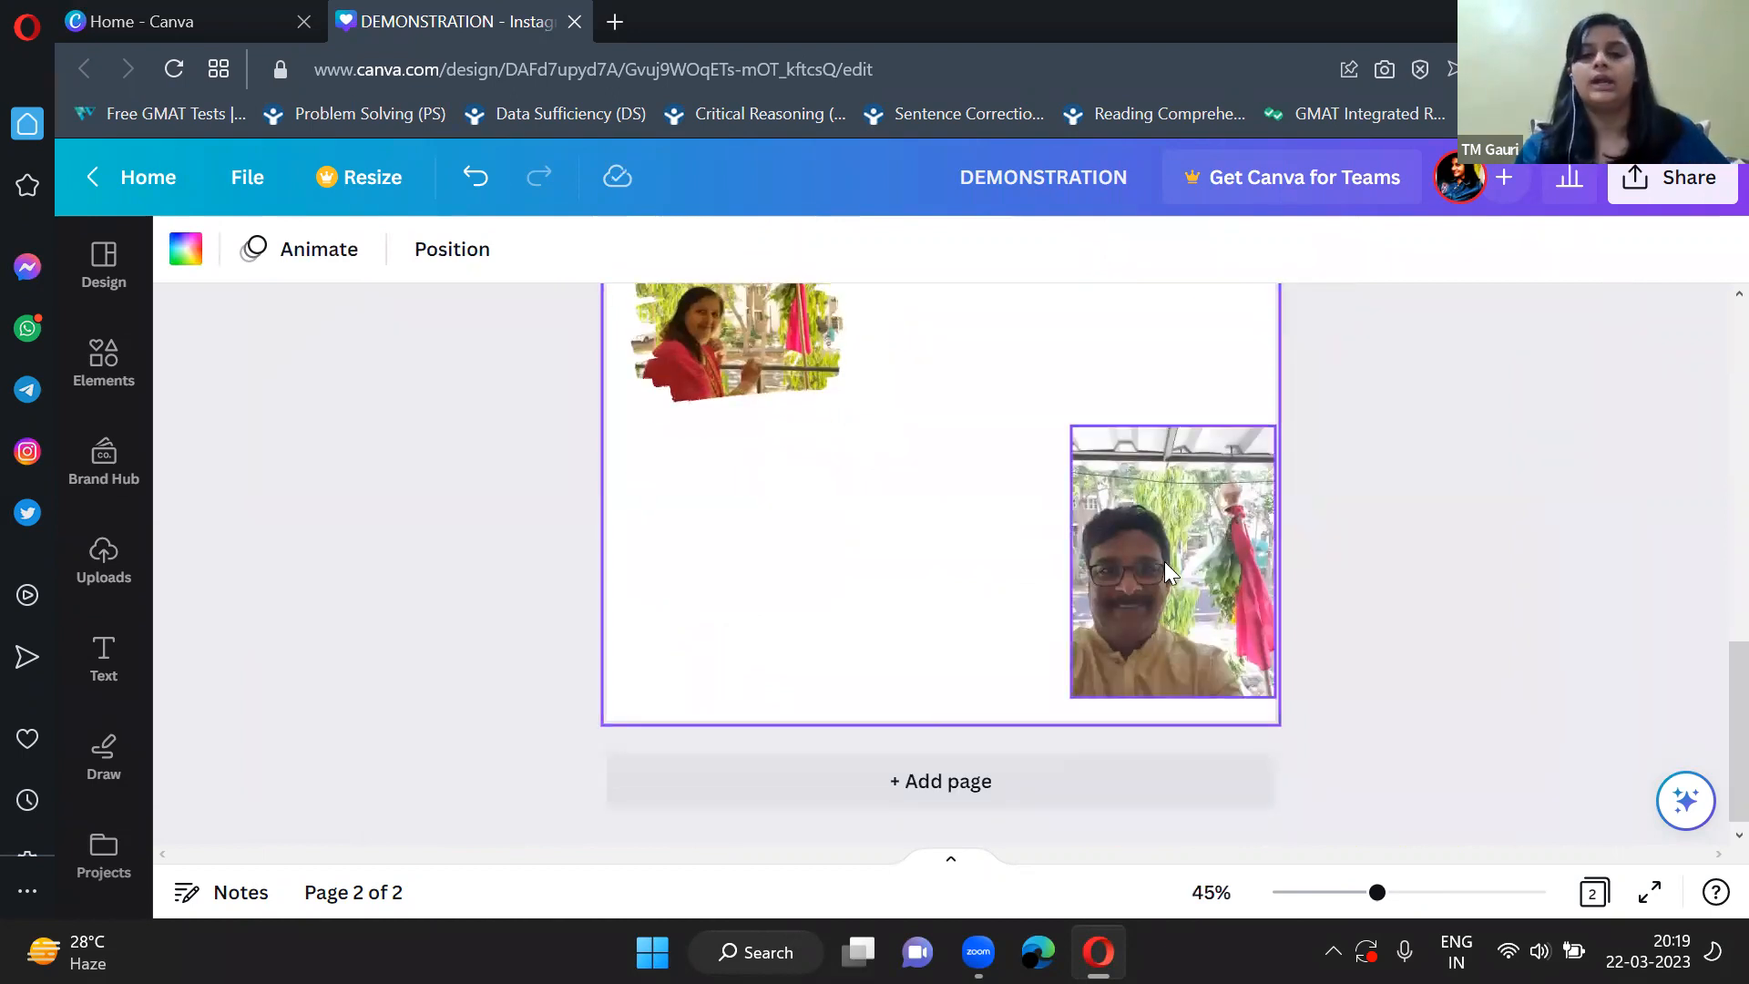
Fill the scalloped frame with the dad photo and move the food-stall frame down level with the mom photo.
scroll(1377, 419, up, 3)
drag(1189, 709, 918, 390)
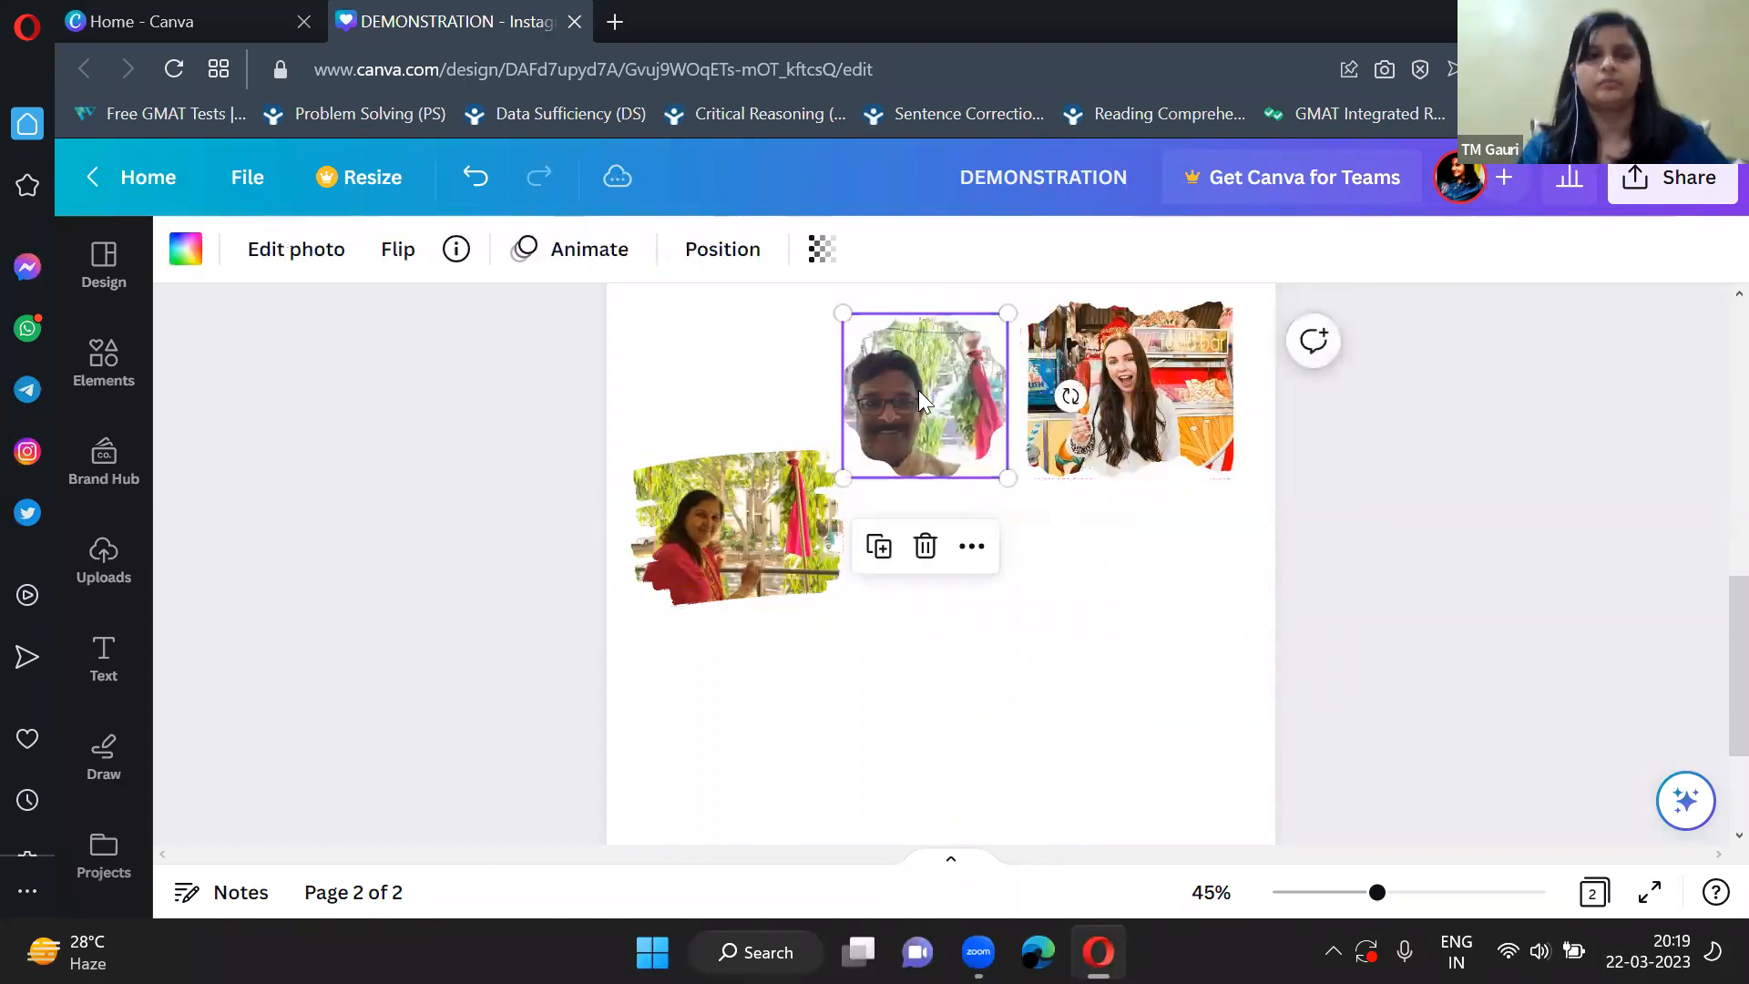
drag(1111, 399, 1122, 549)
Flip the dad photo in the scalloped frame horizontally, and try a vertical flip on it.
click(891, 419)
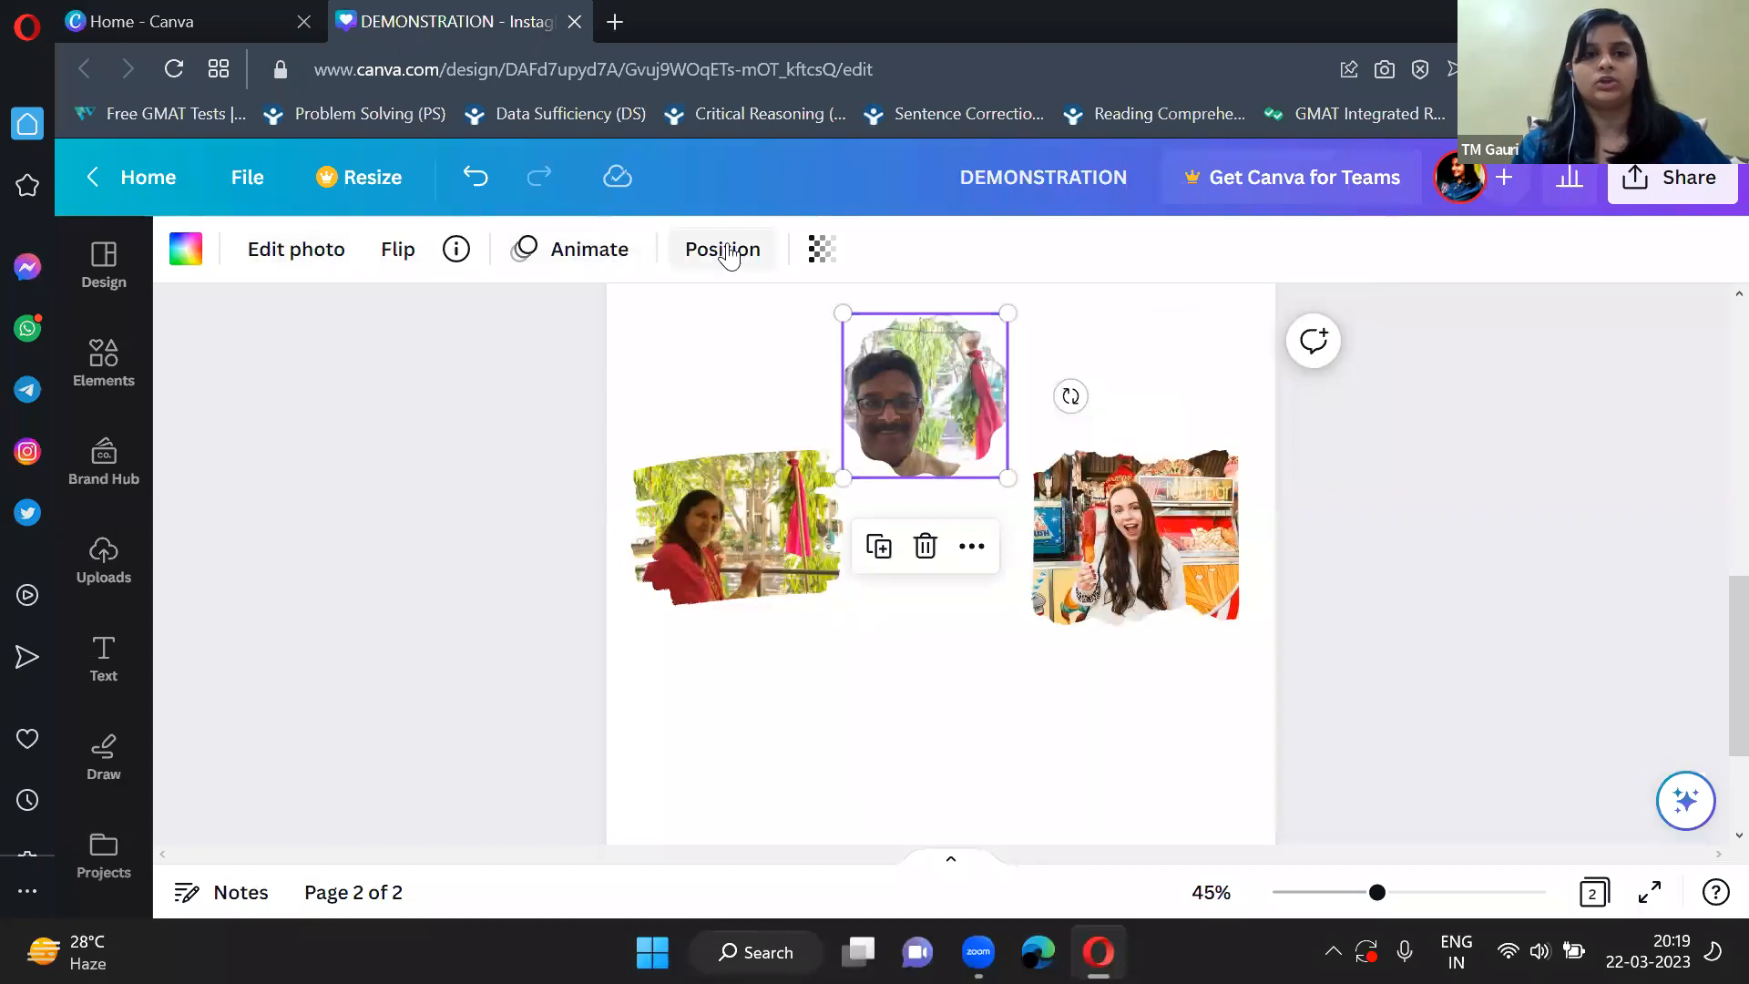
click(402, 257)
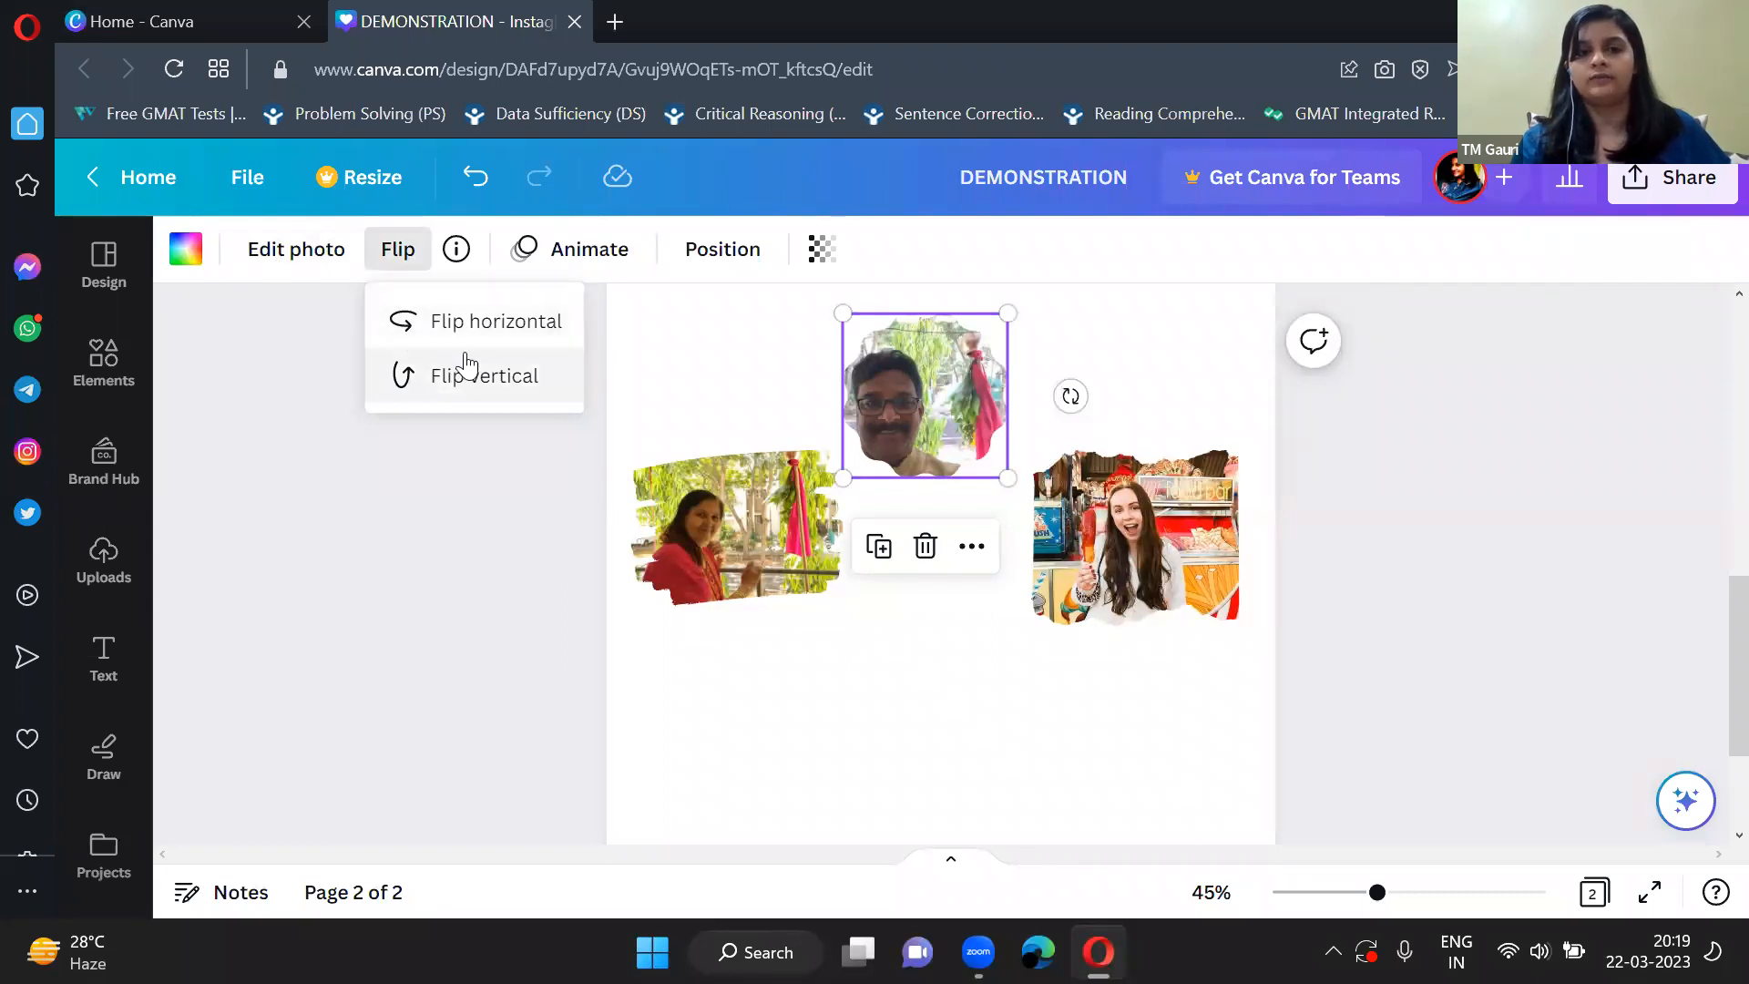
click(517, 332)
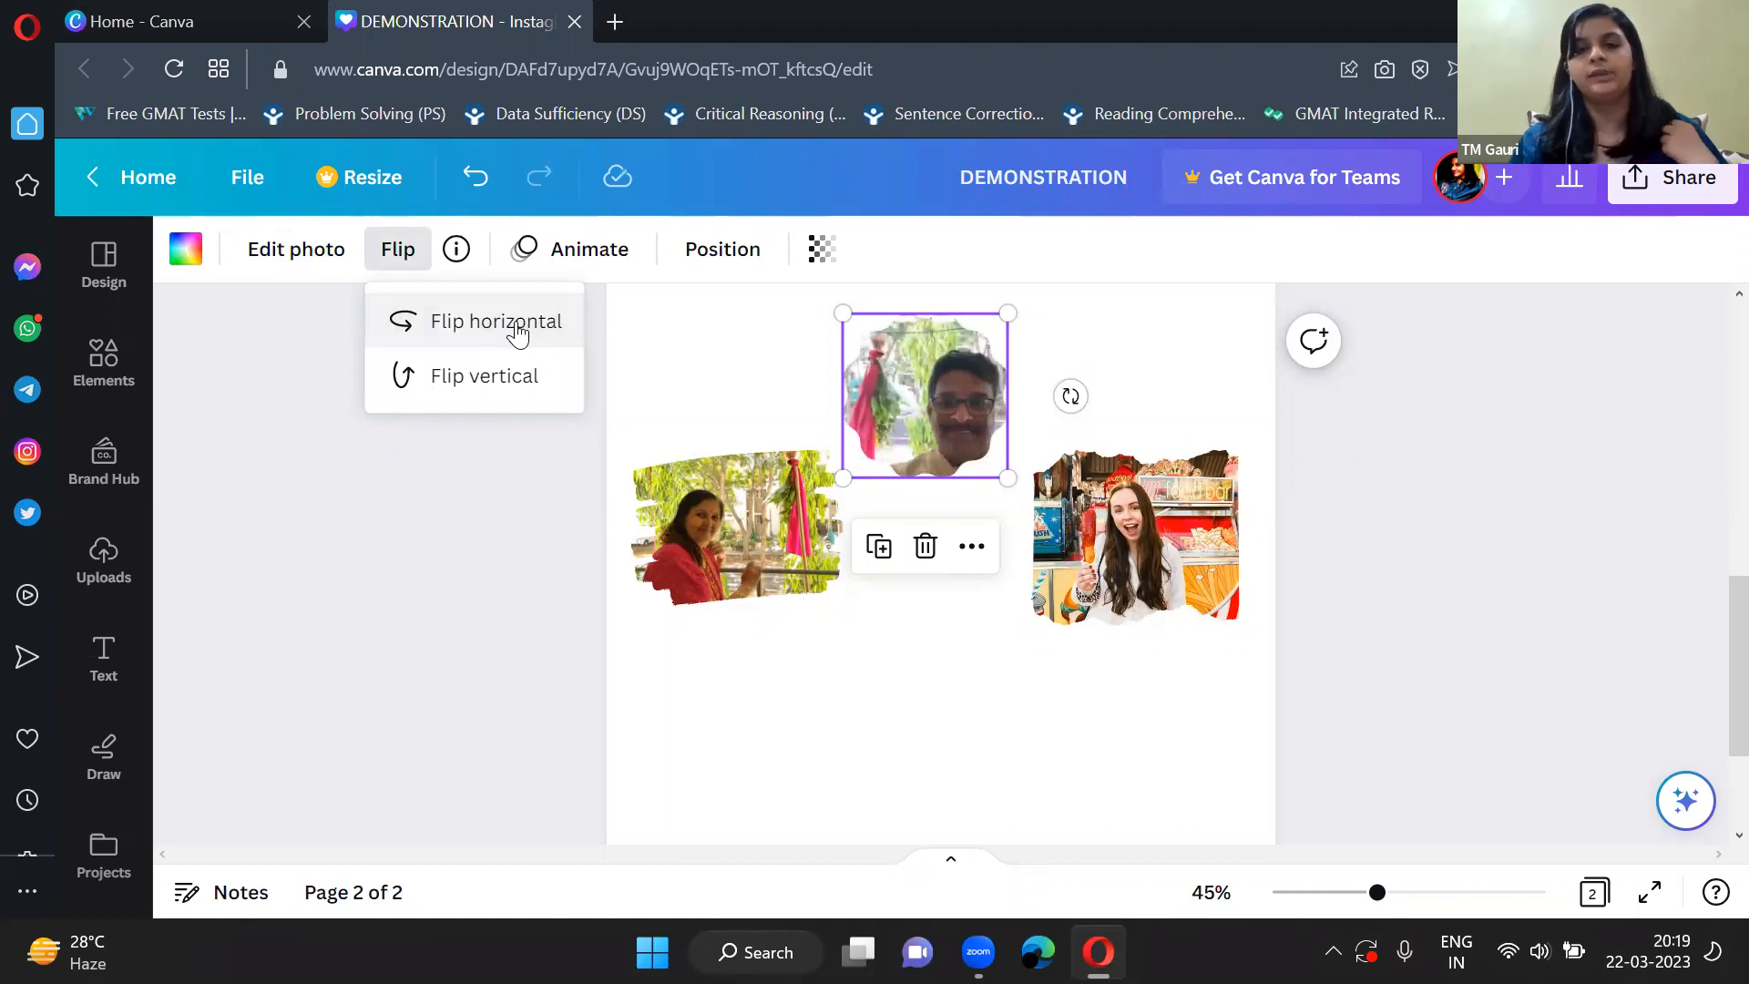
click(518, 332)
click(518, 333)
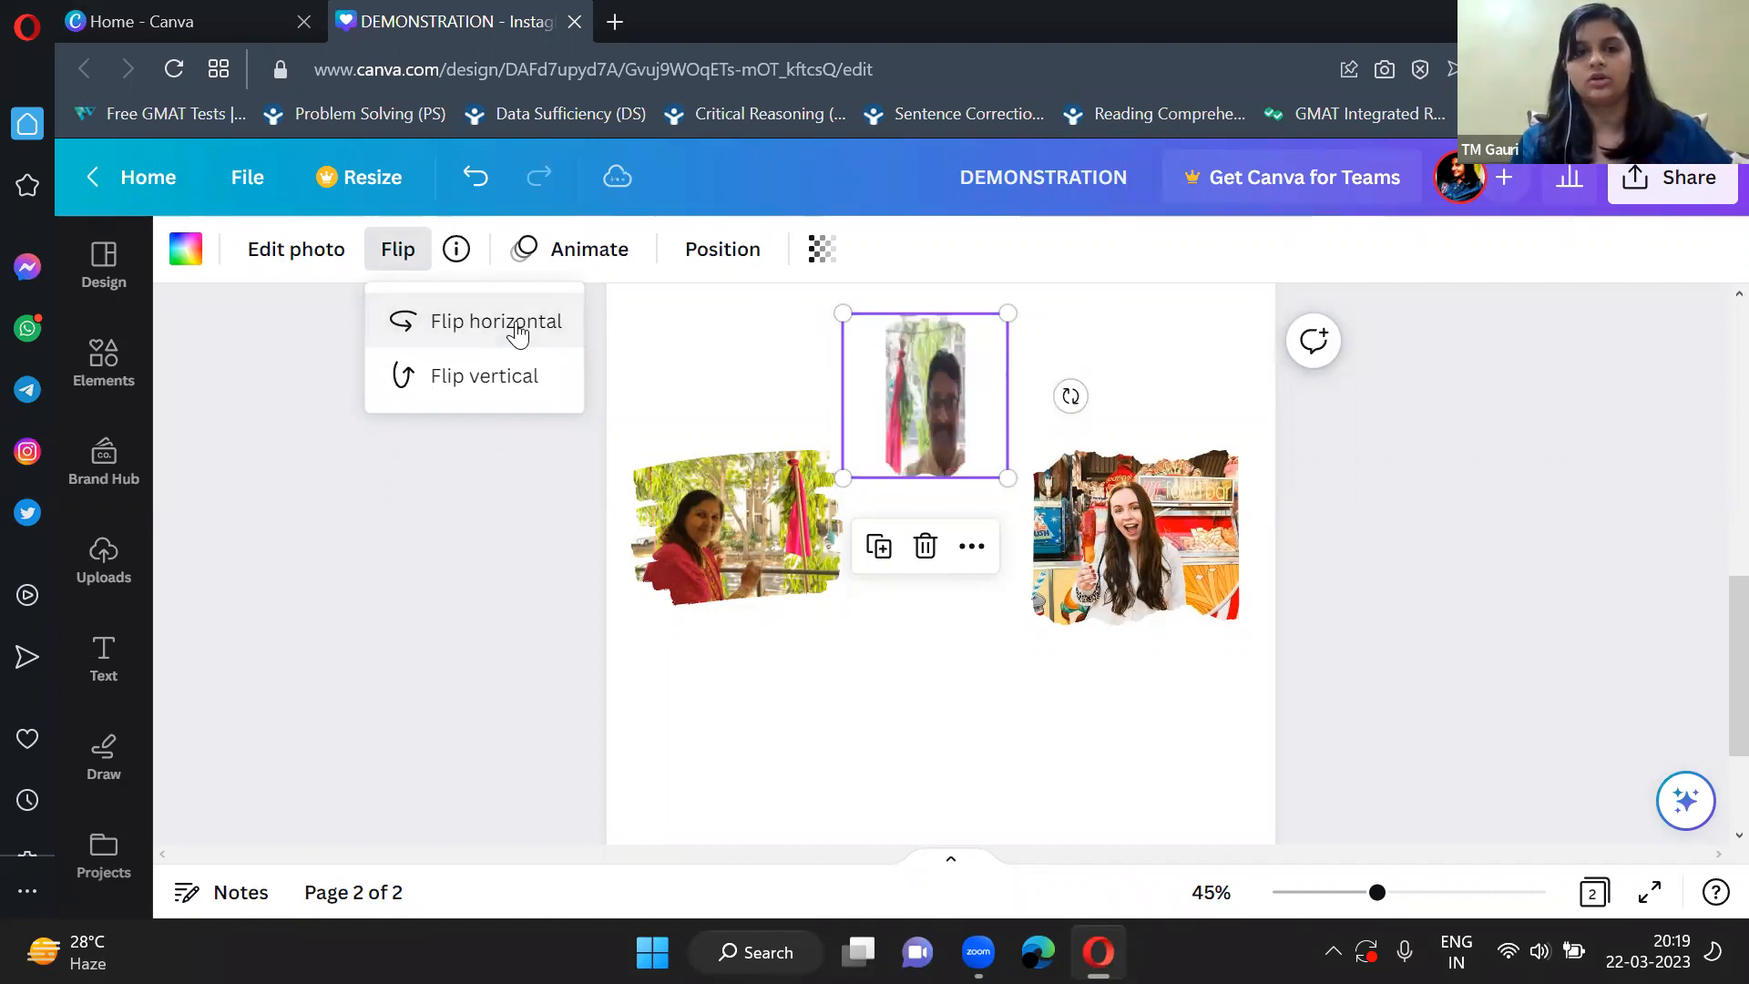
click(501, 391)
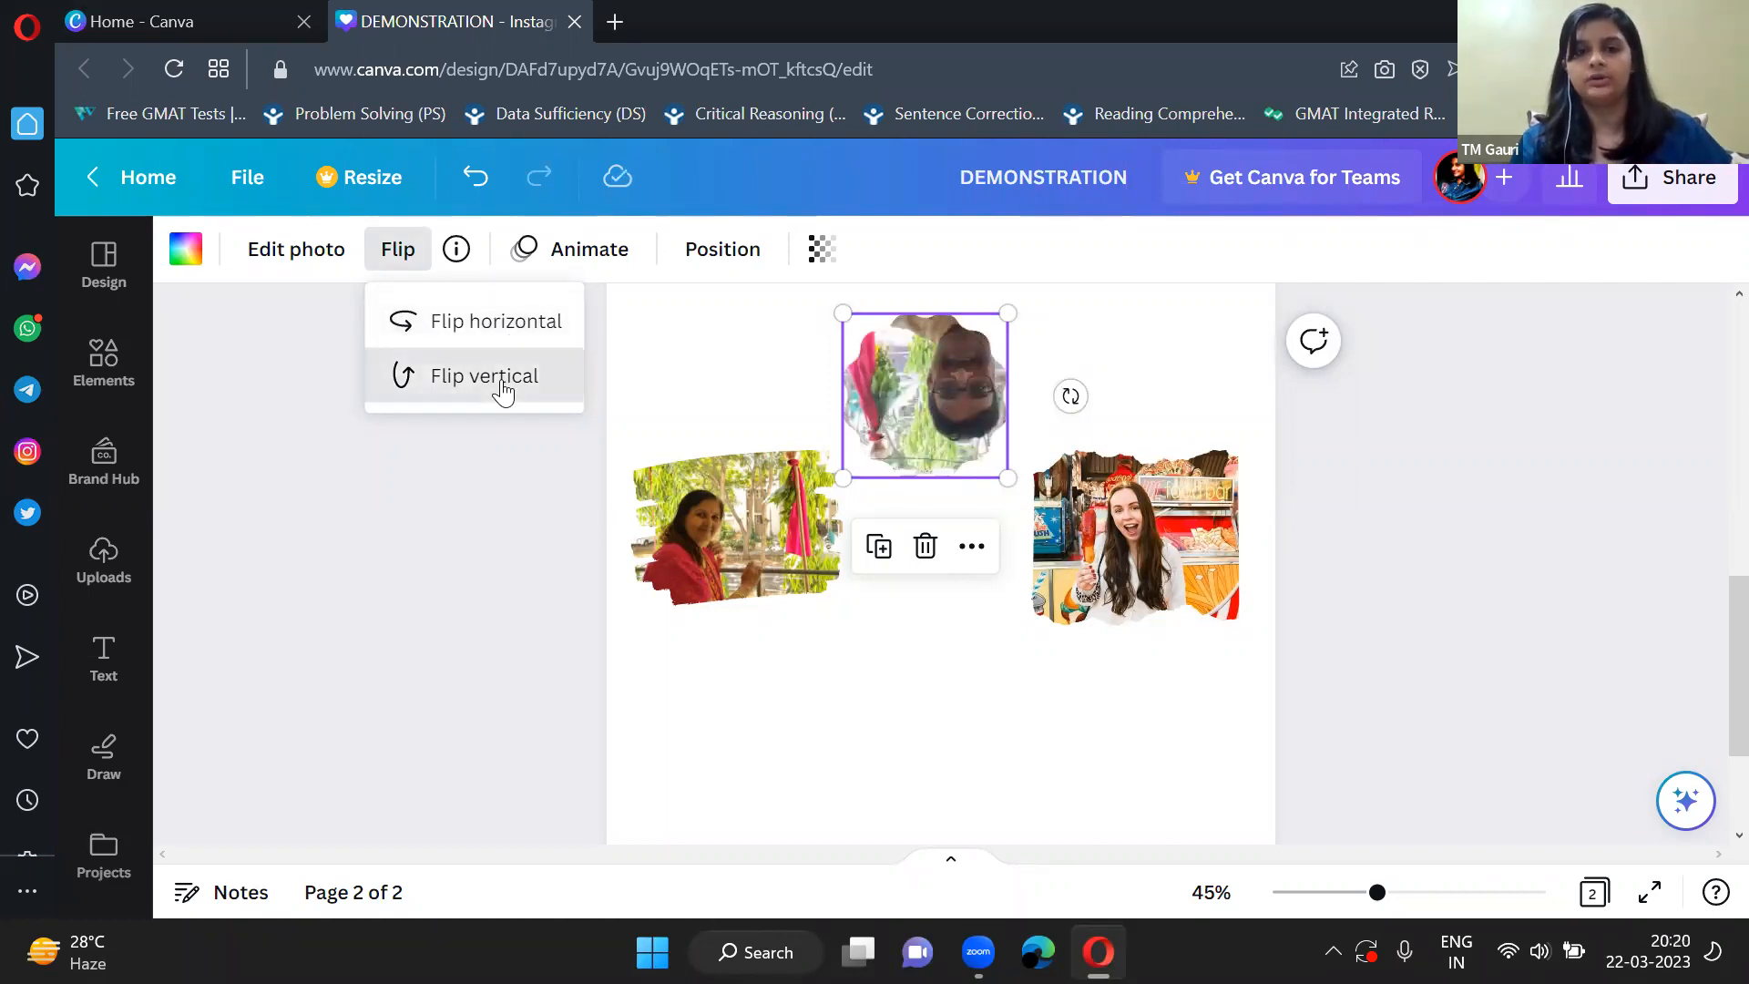
click(502, 392)
click(505, 490)
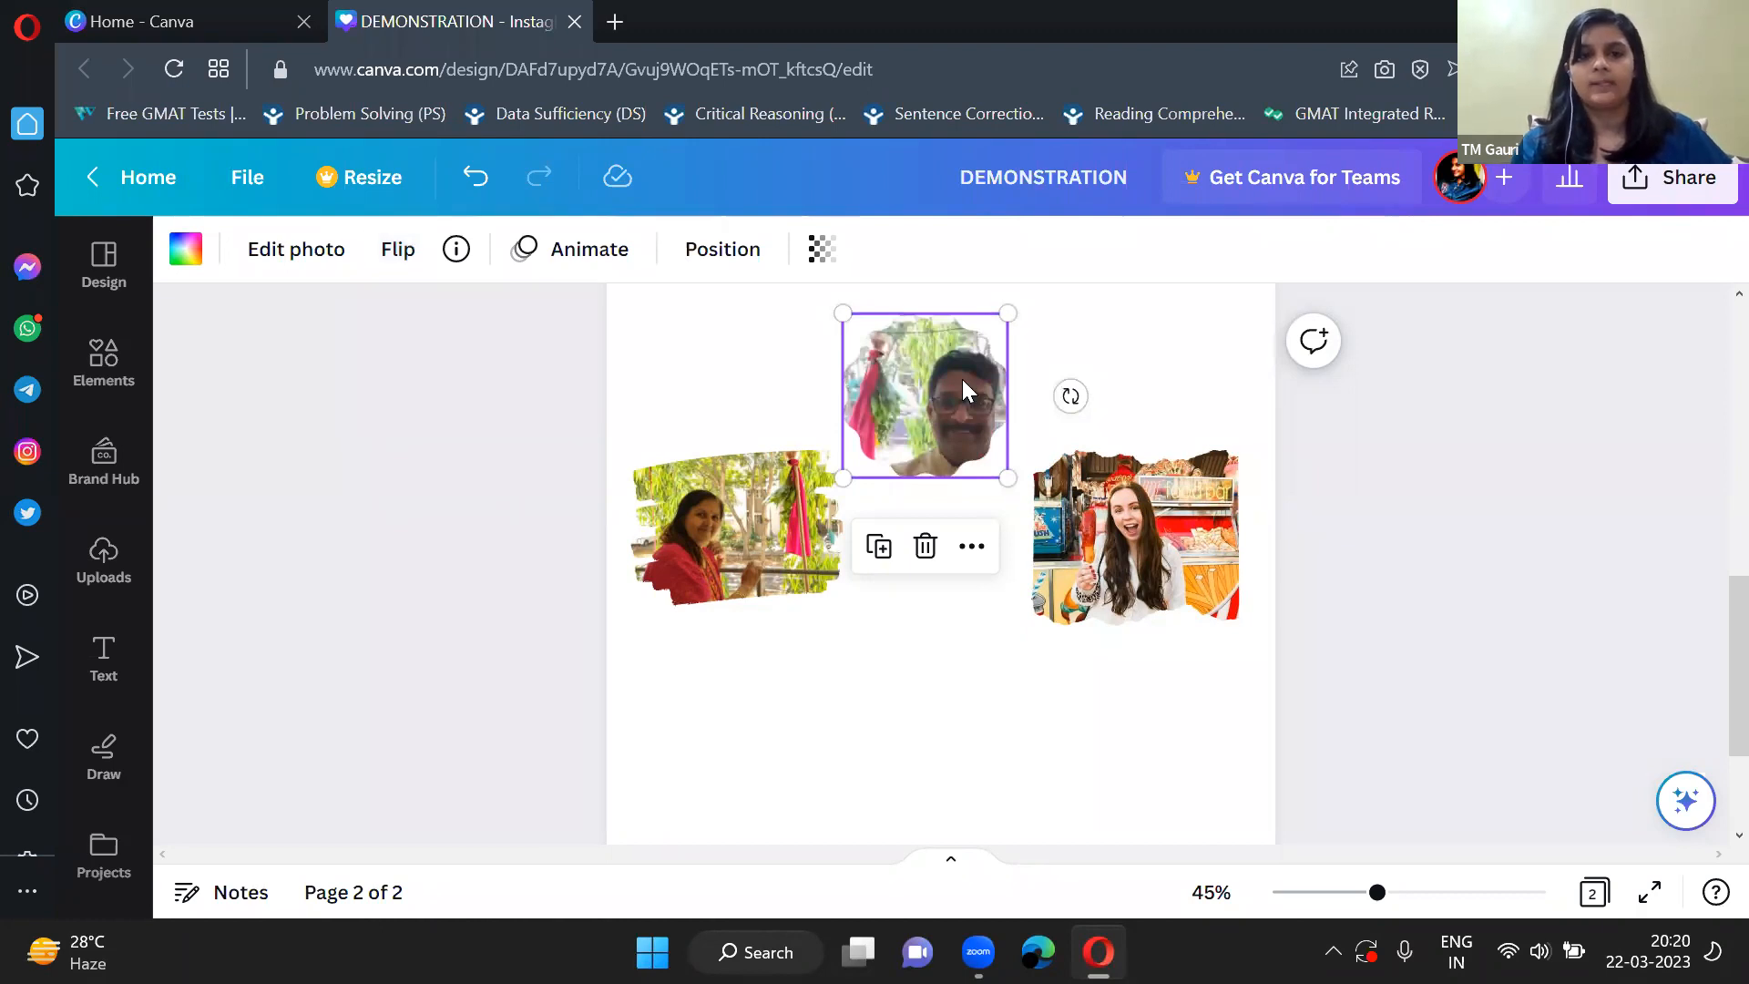
Examine the editing tools, filters, effects and adjustments offered for the food-stall photo.
click(1146, 515)
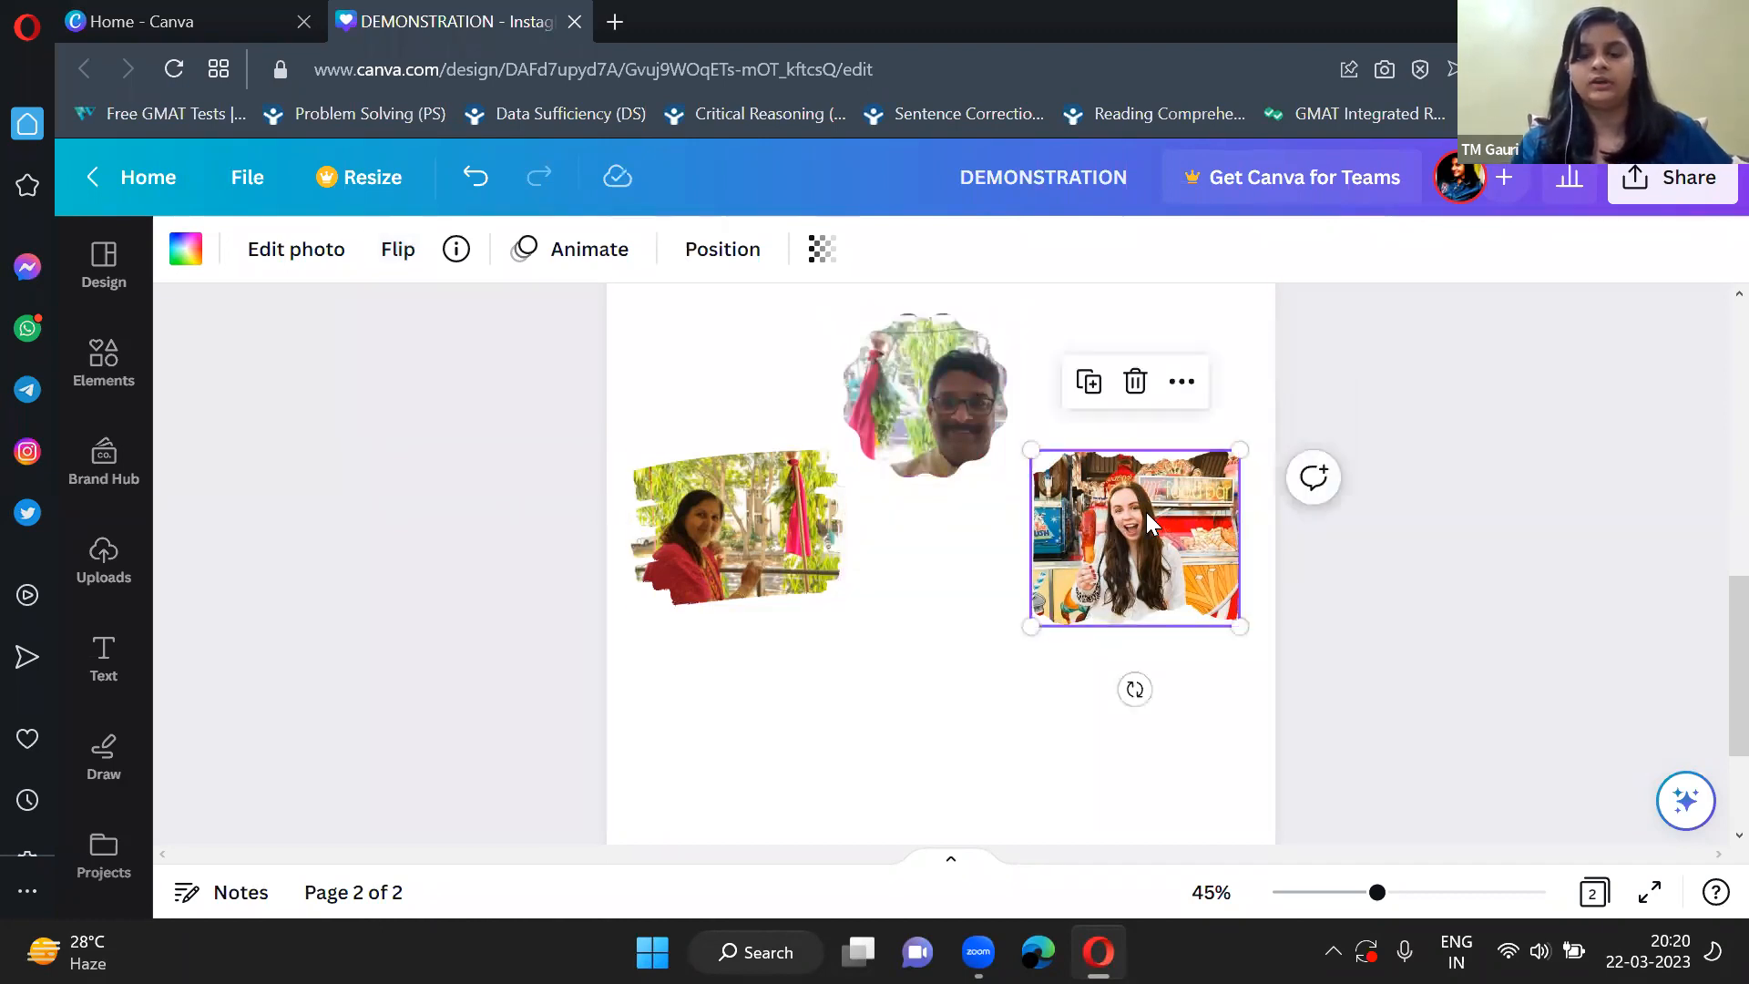
click(320, 259)
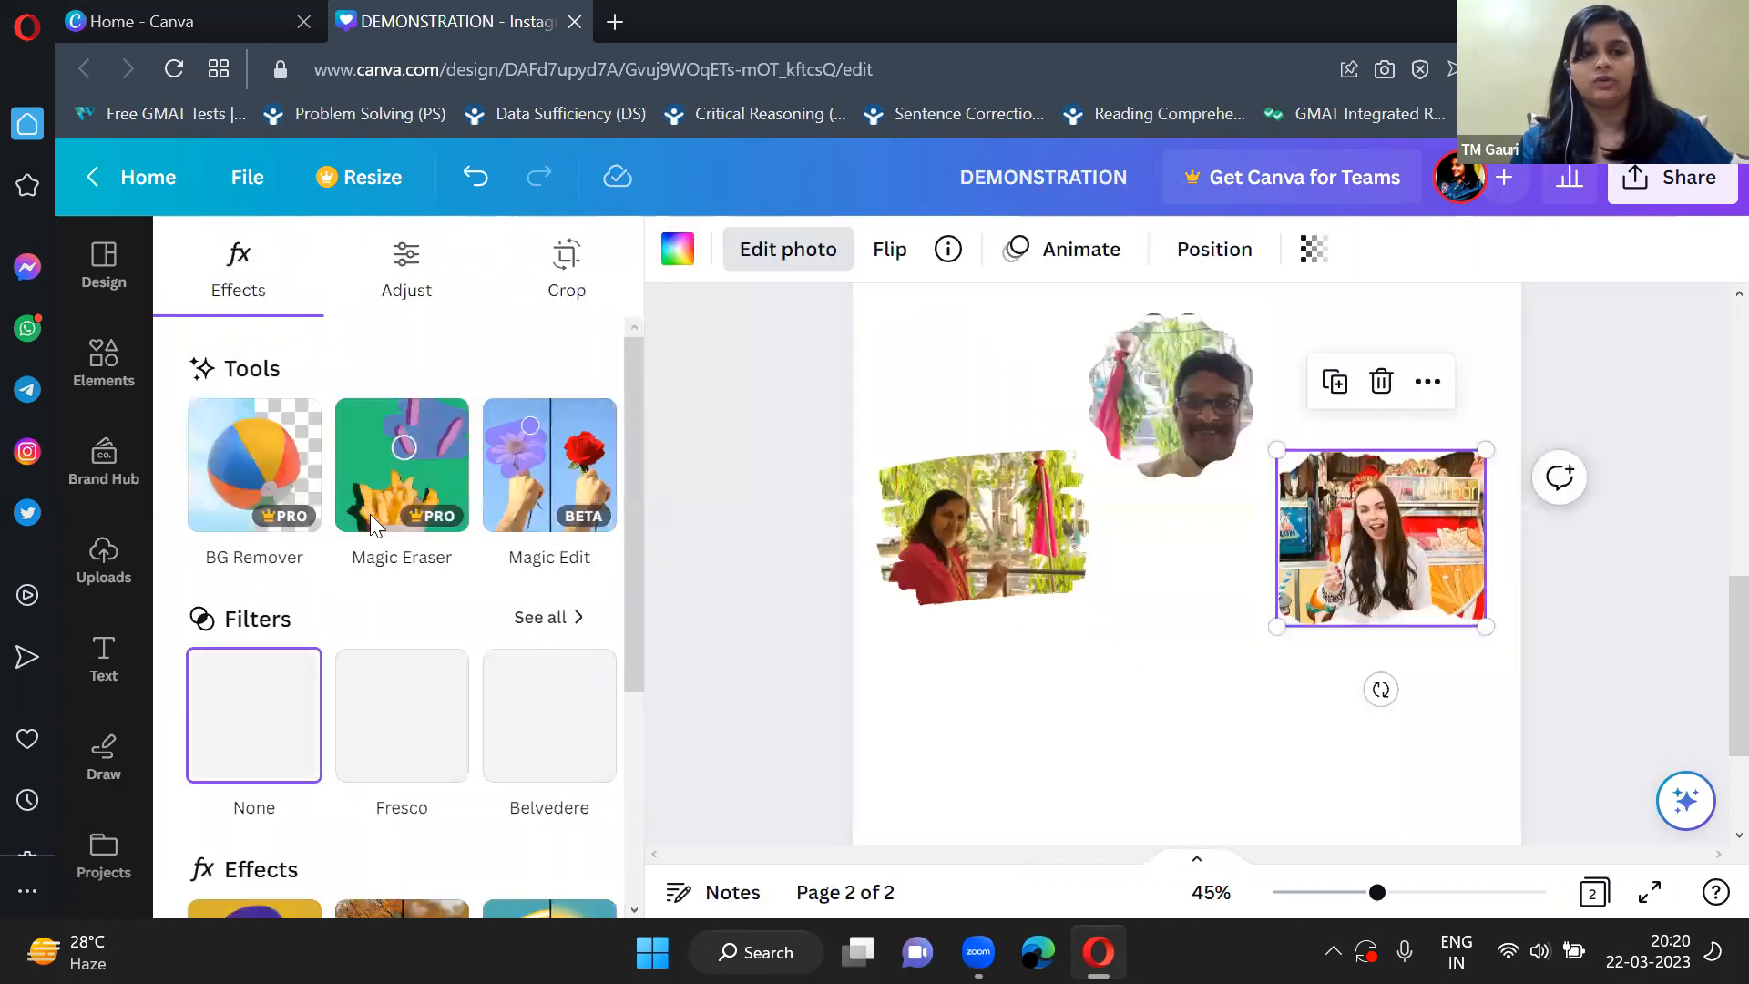
scroll(371, 521, down, 1)
scroll(374, 524, up, 1)
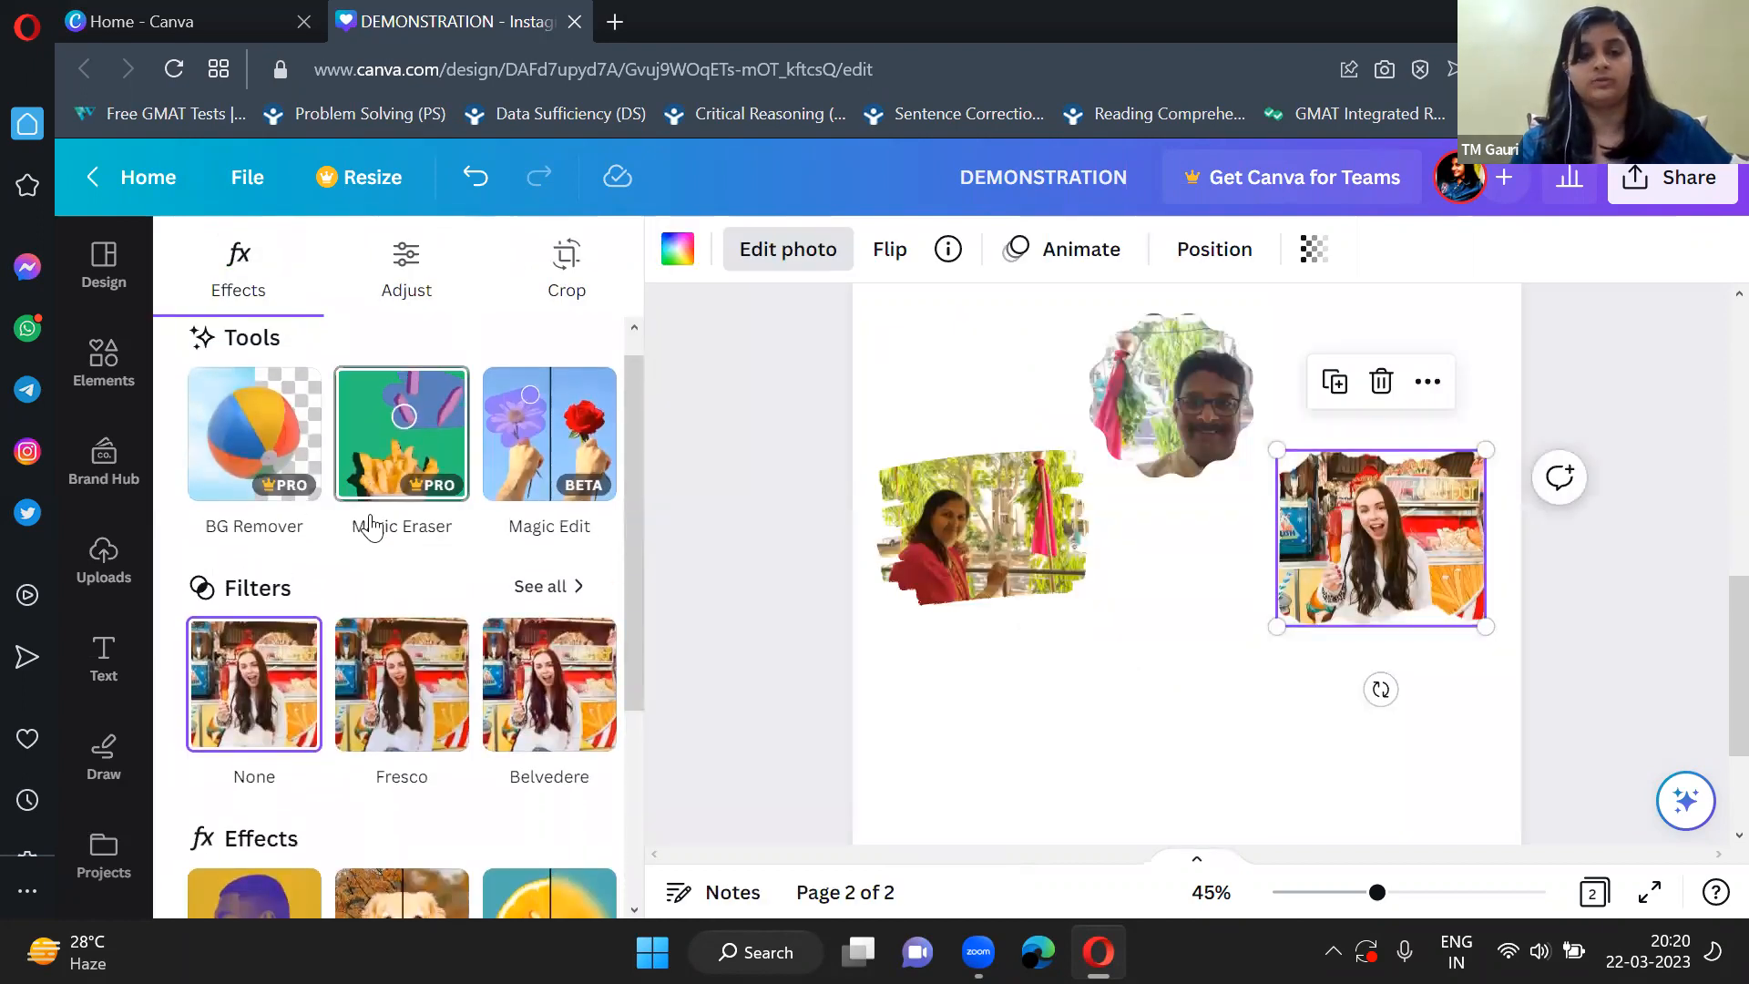
scroll(373, 524, down, 3)
scroll(373, 532, up, 3)
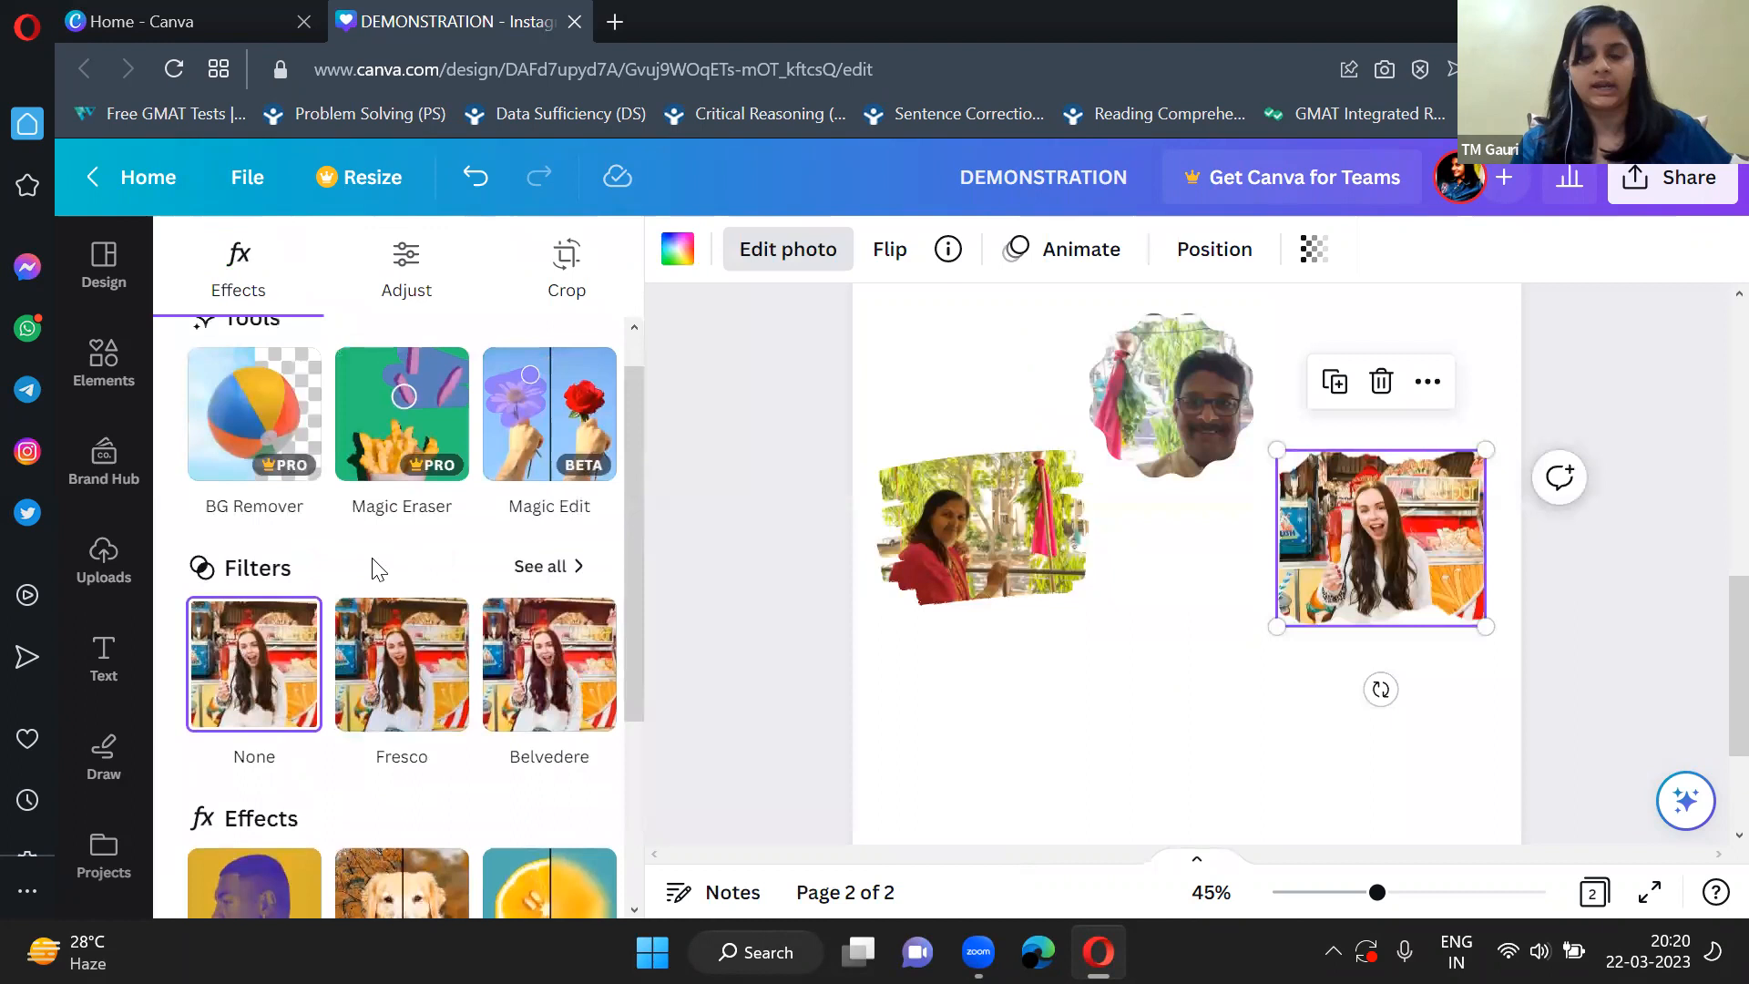
scroll(377, 569, up, 1)
scroll(510, 546, down, 3)
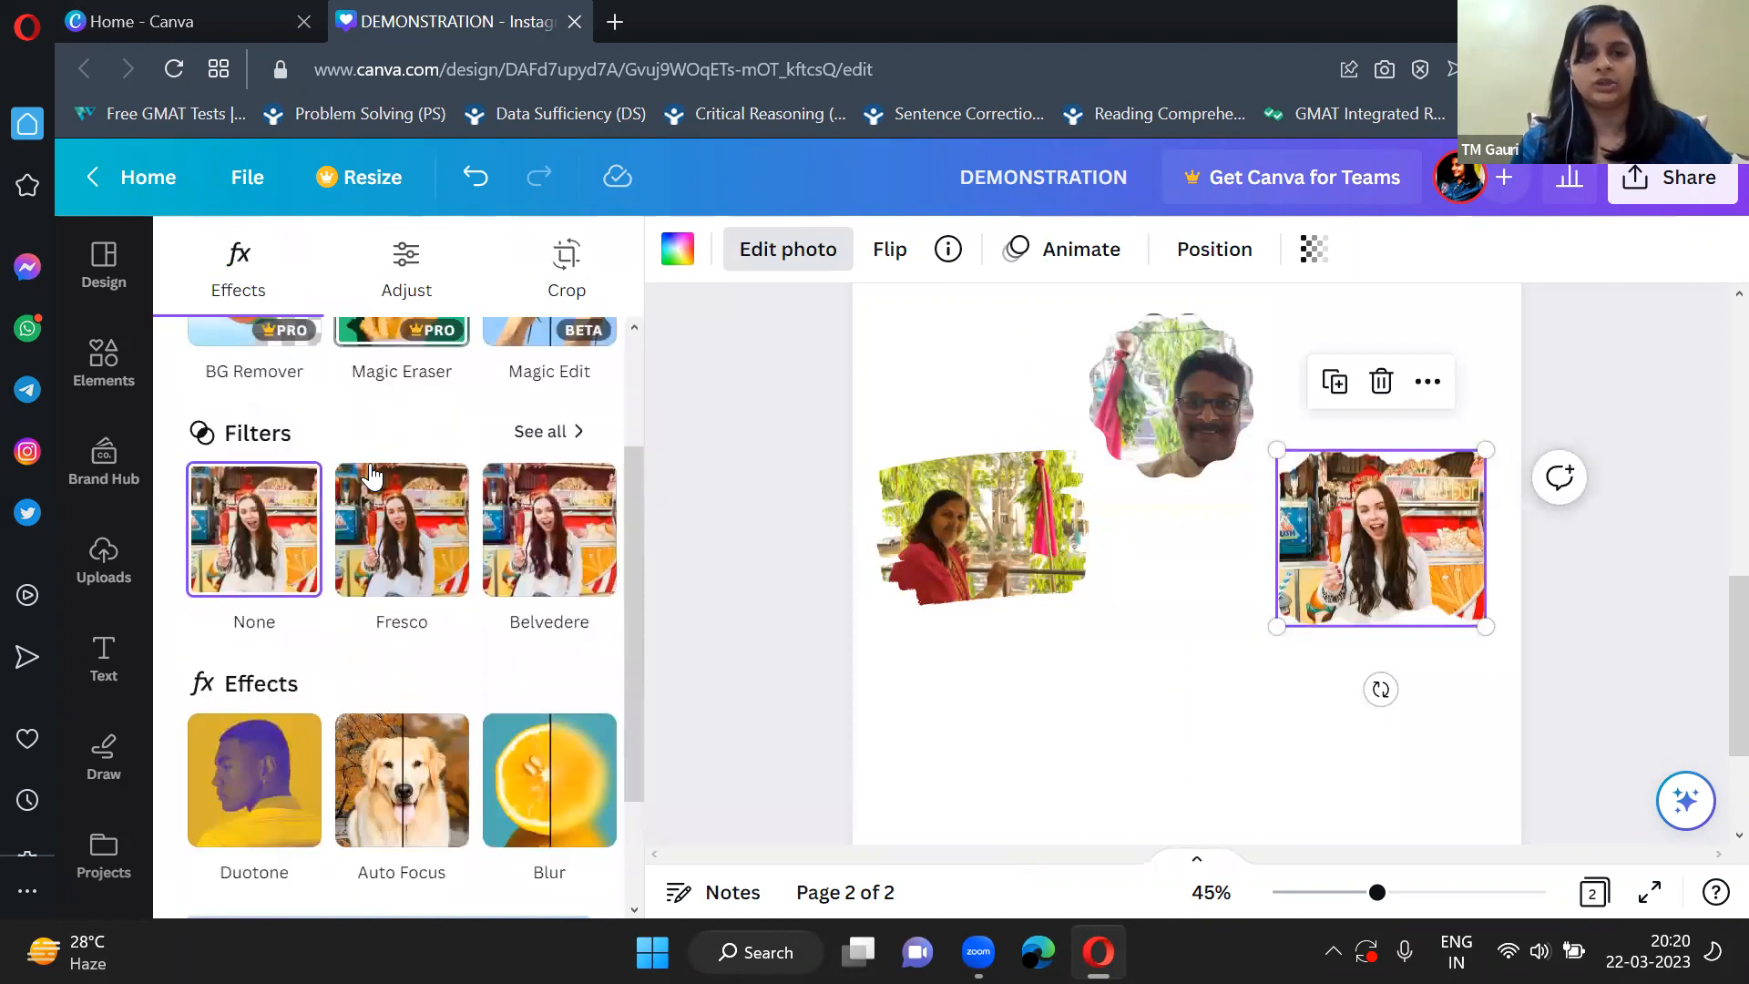
scroll(547, 569, right, 3)
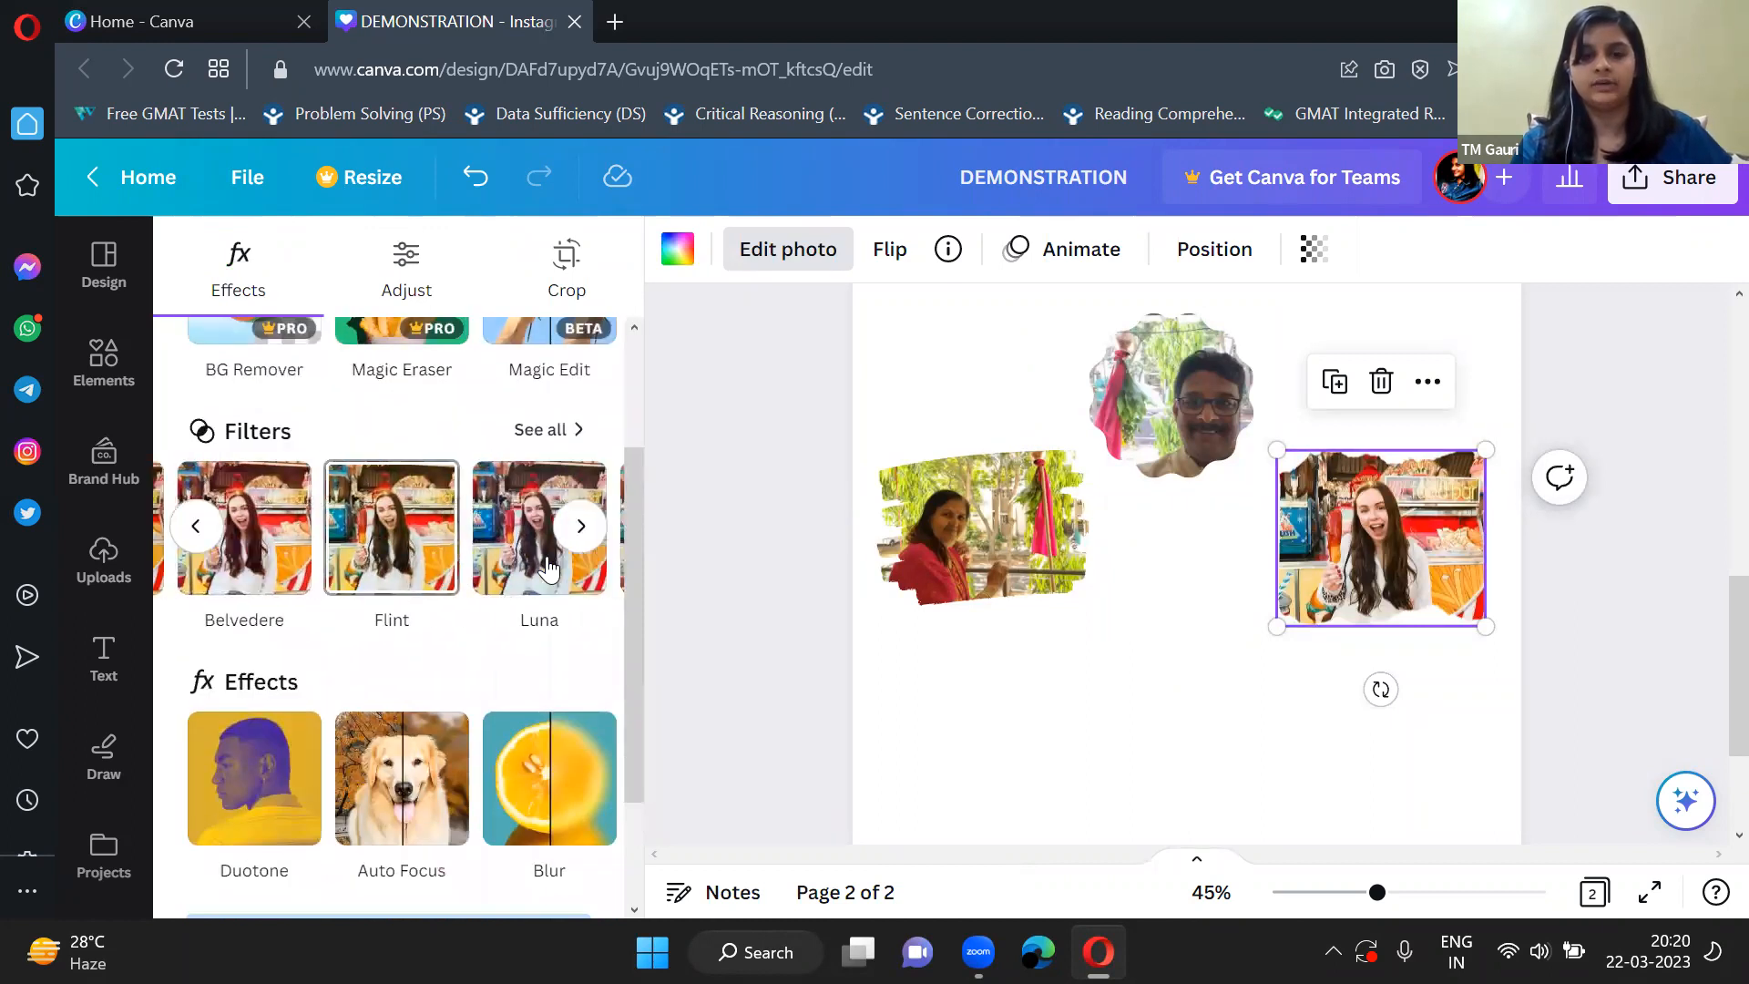
scroll(547, 569, right, 2)
scroll(544, 565, up, 3)
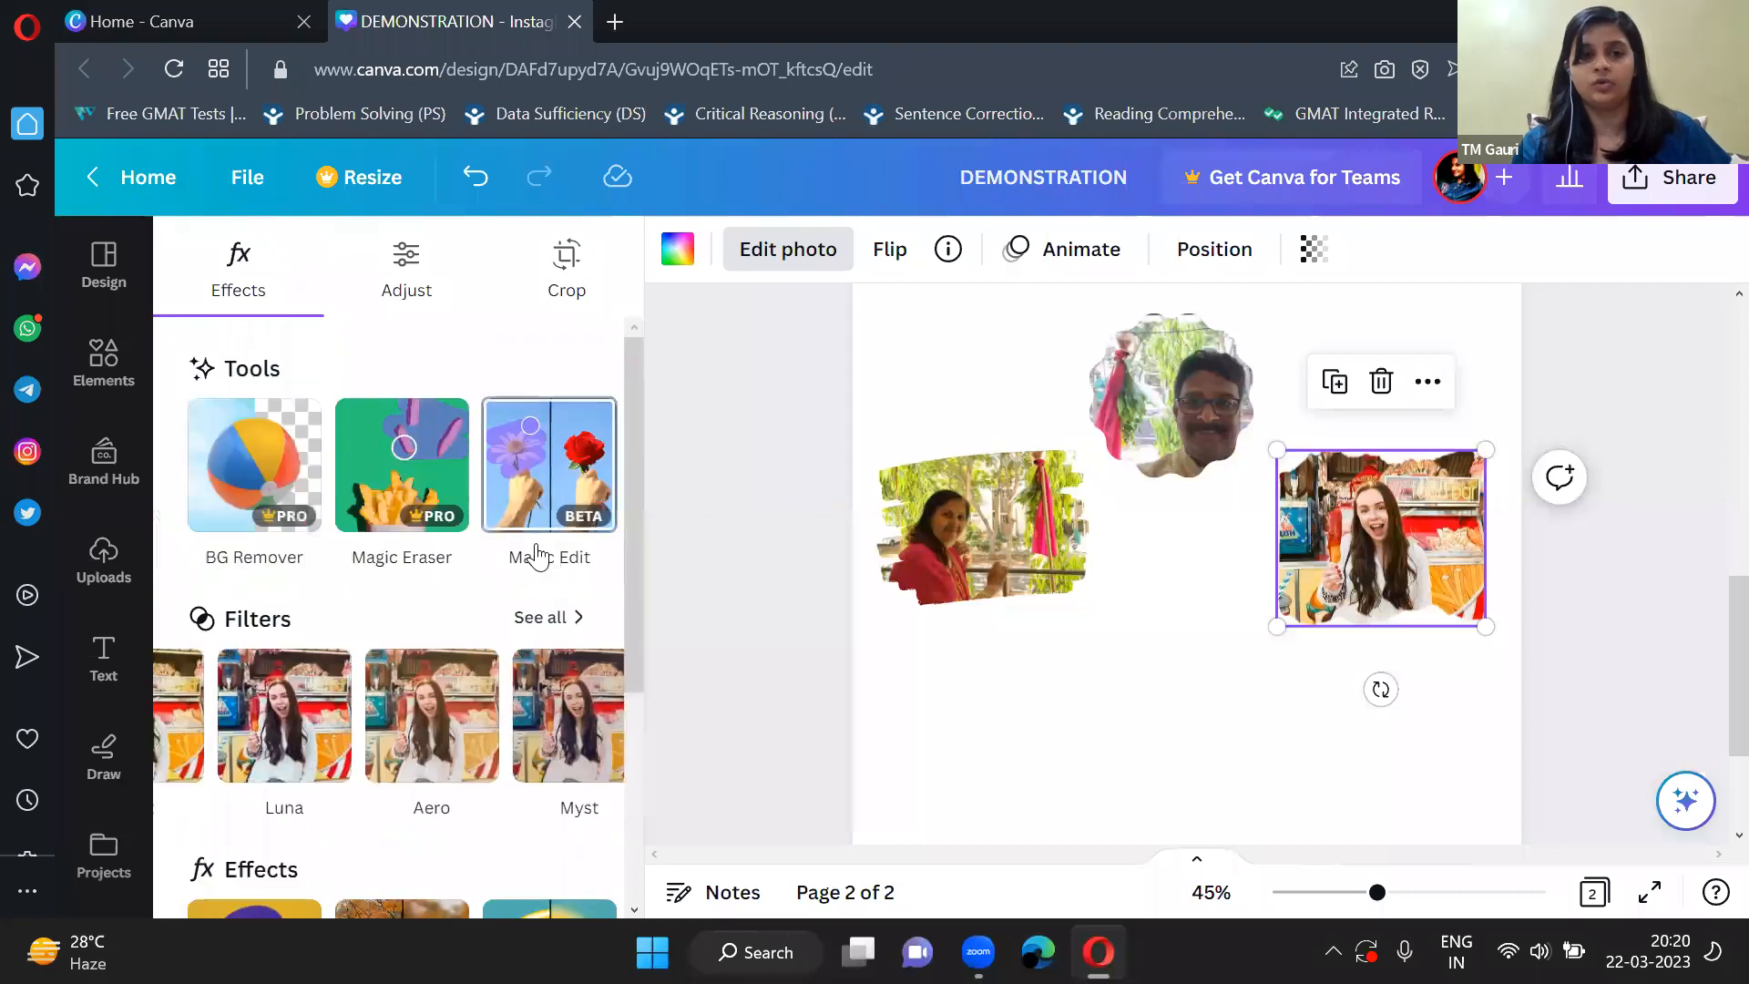
click(392, 261)
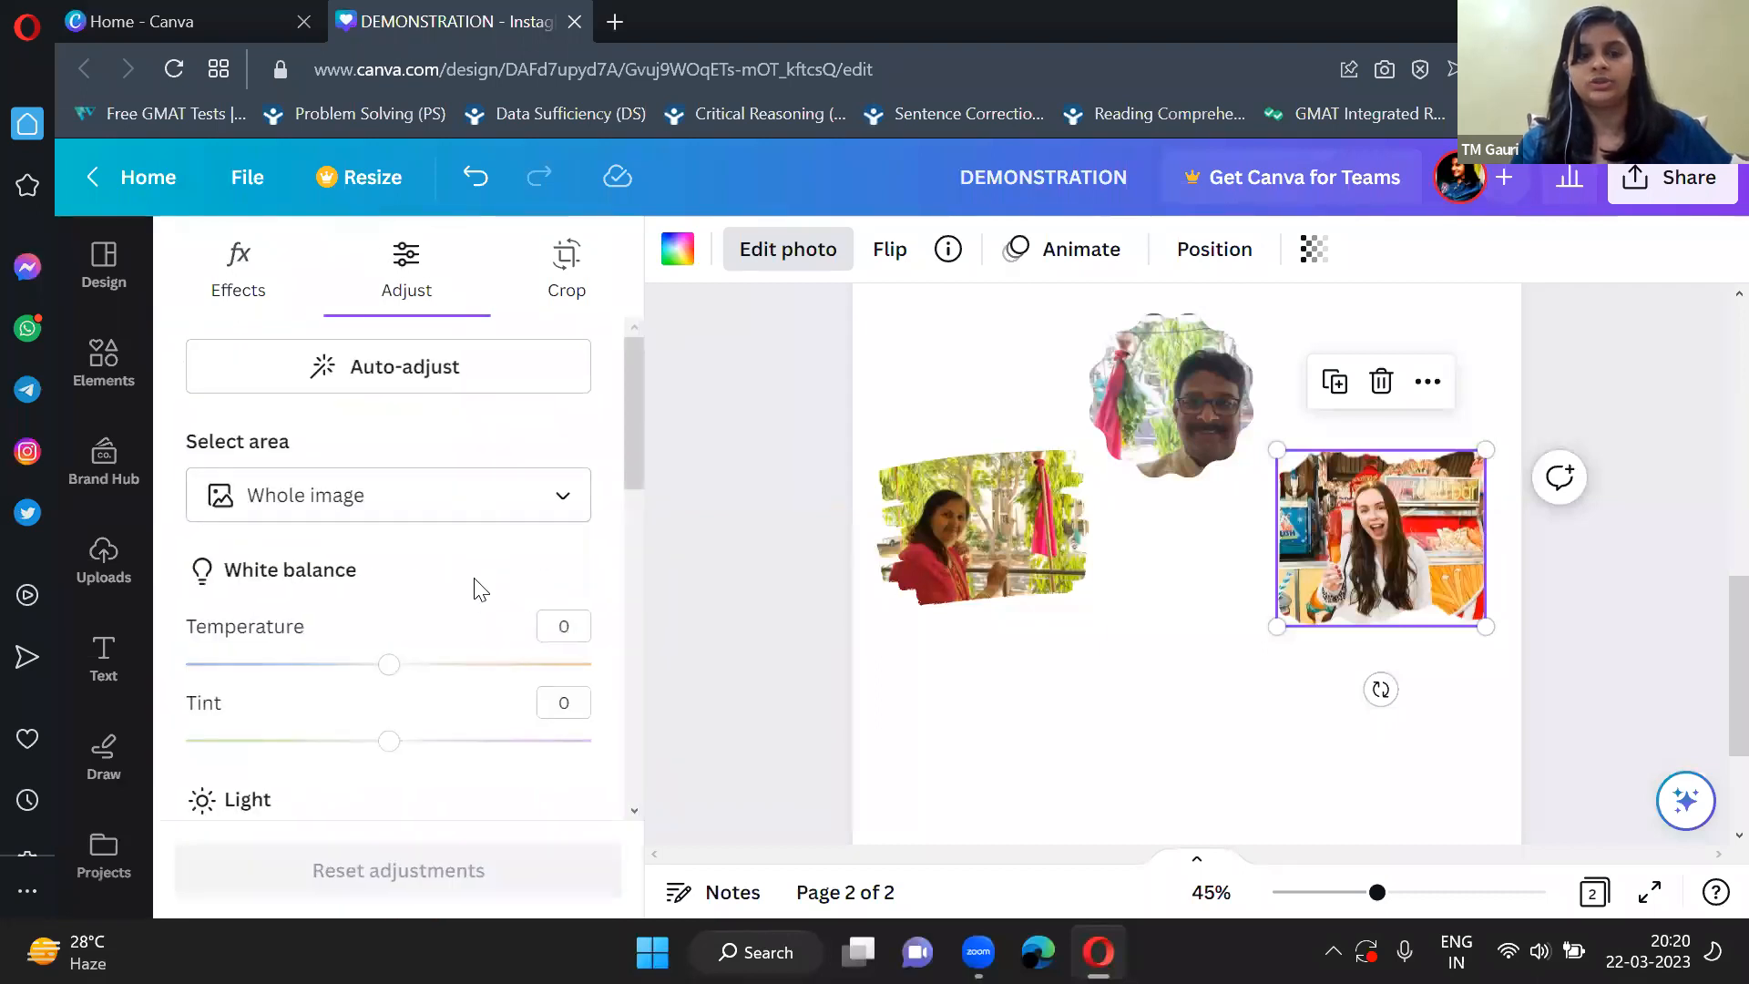
click(847, 472)
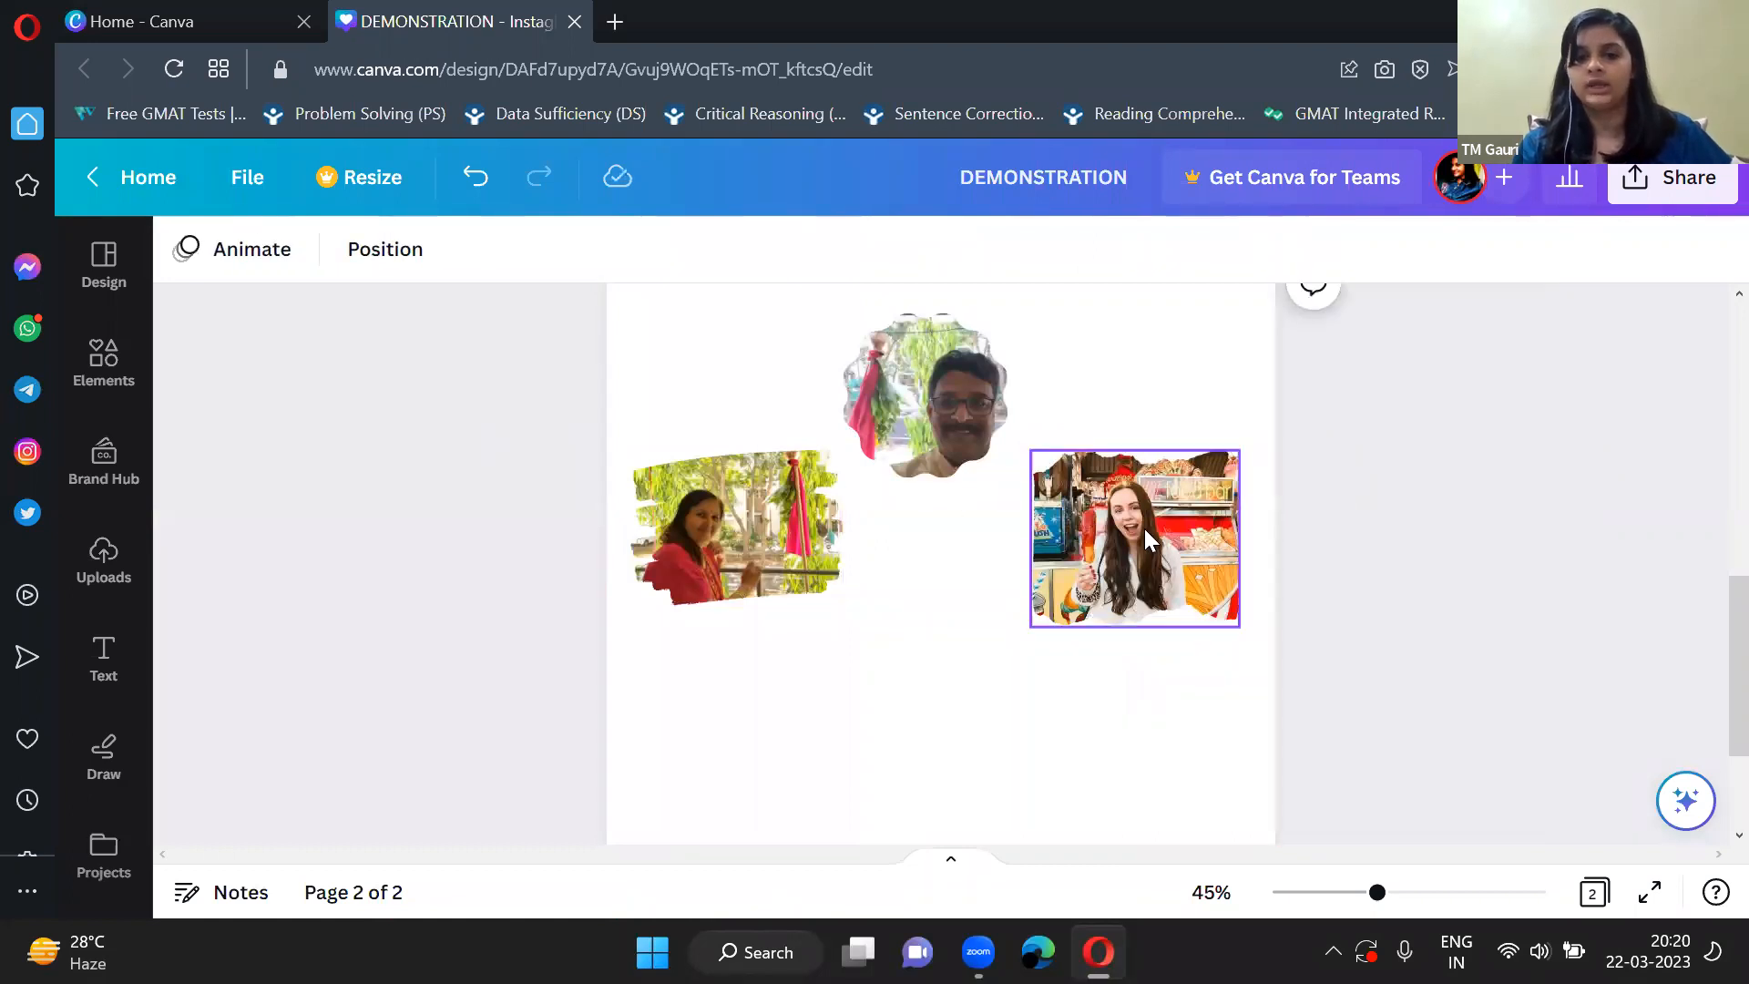
Set the food-stall photo's brightness to 65 and enlarge the framed photo to nearly twice its size.
click(1144, 528)
click(306, 256)
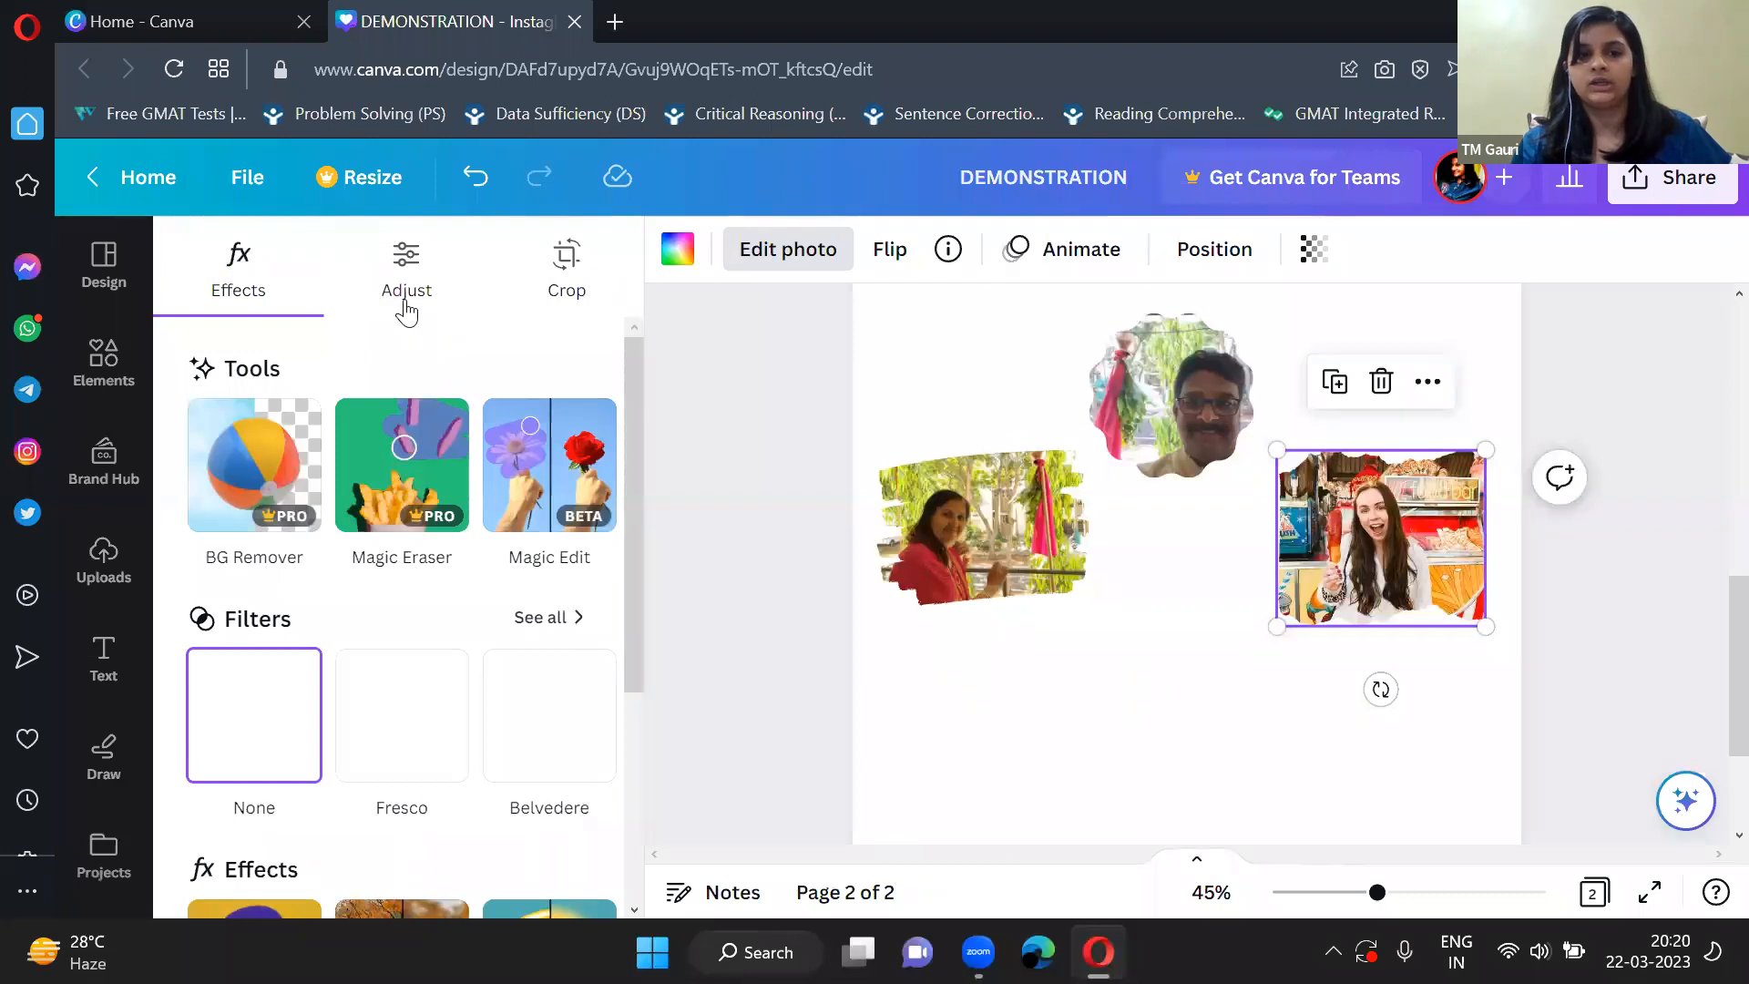
click(406, 301)
scroll(463, 609, down, 2)
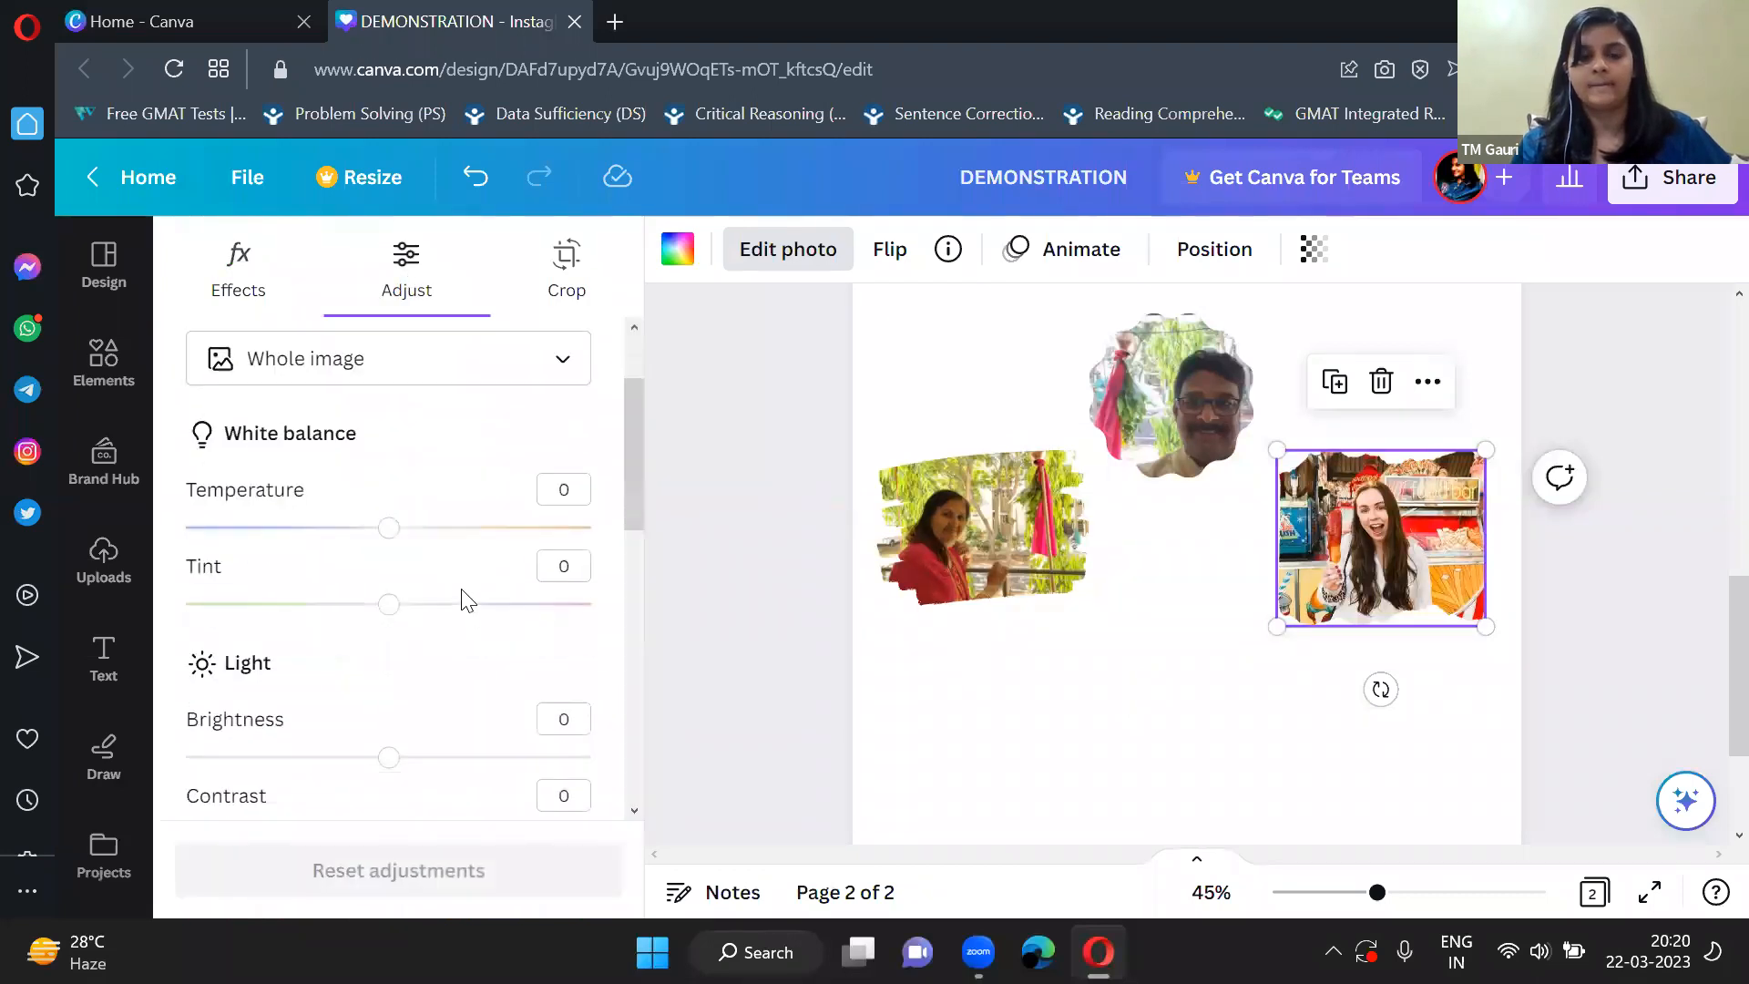
scroll(464, 601, down, 3)
drag(412, 503, 521, 500)
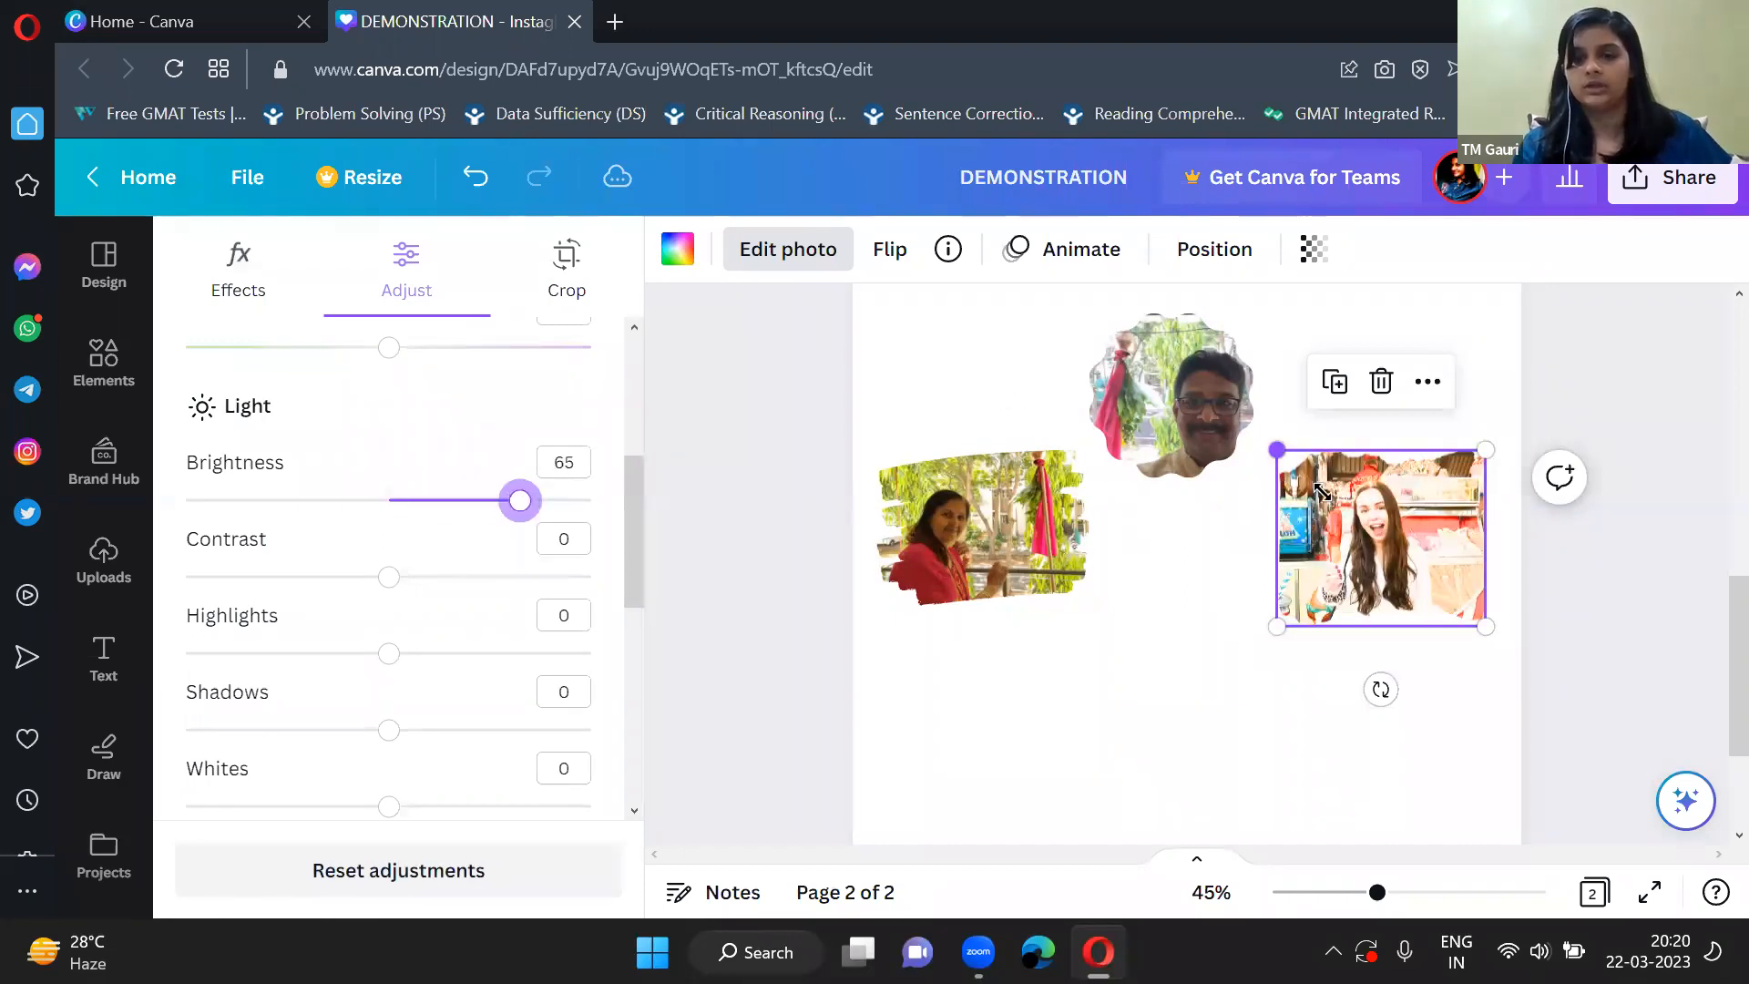
drag(1278, 451, 1090, 292)
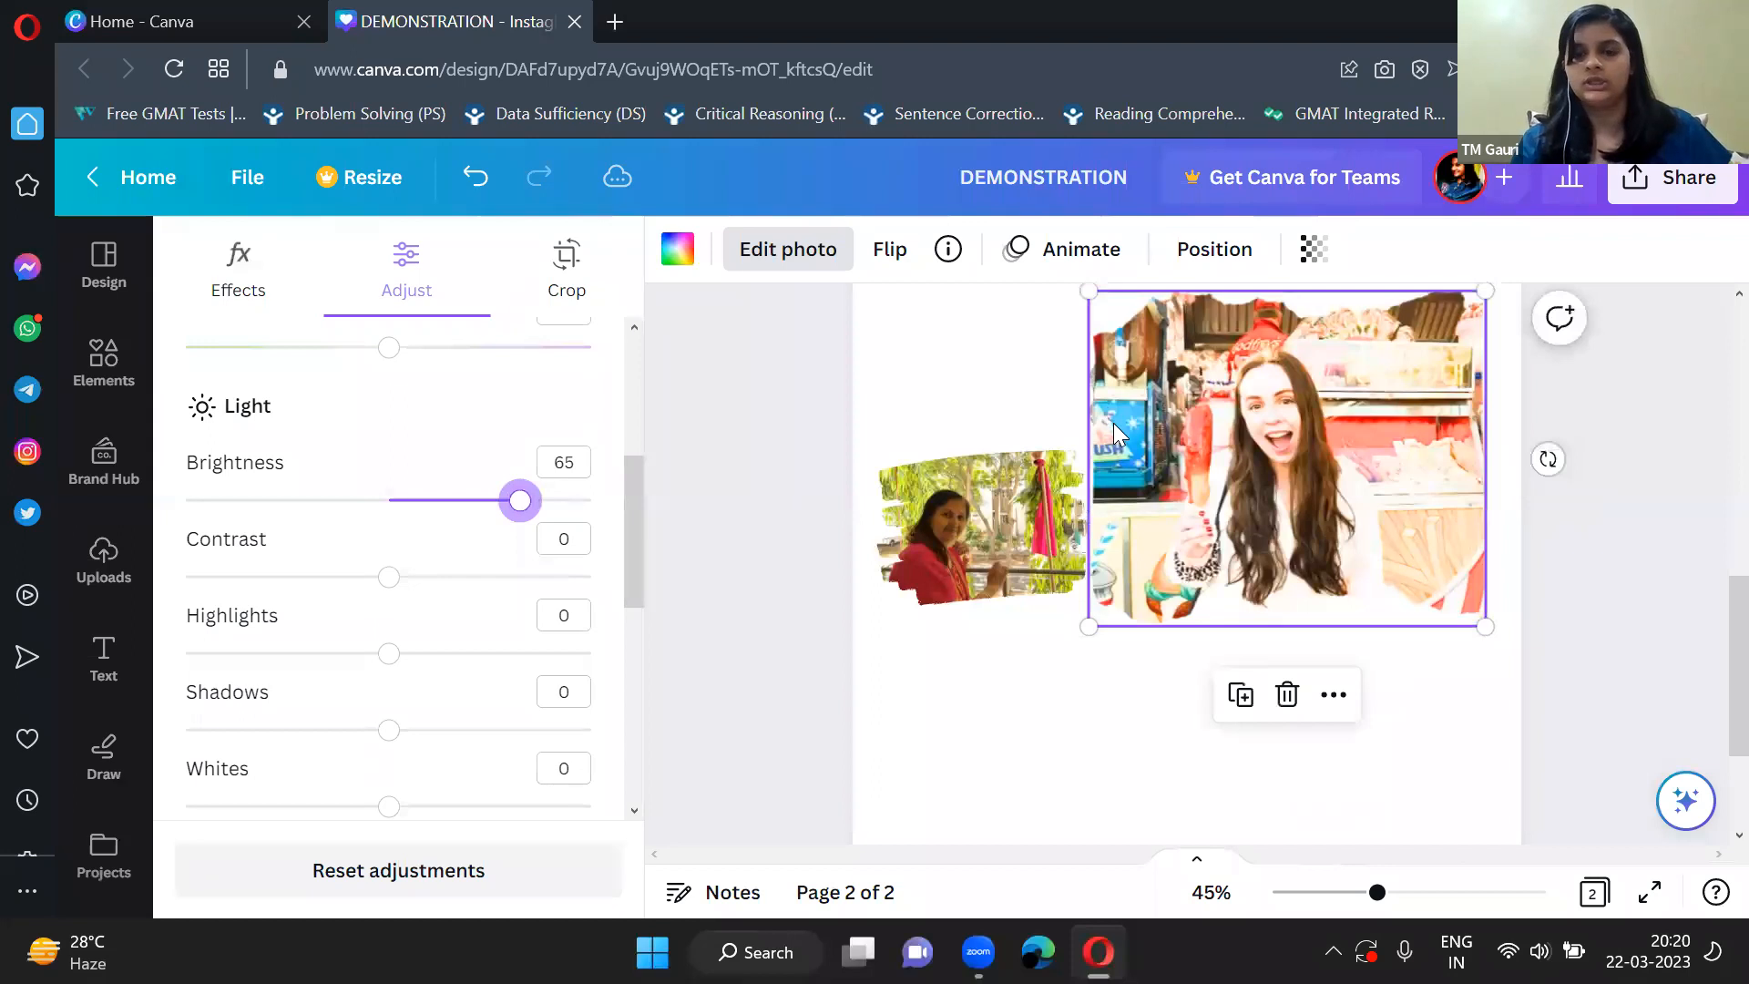
Set the food-stall photo's contrast to -91 and its brightness to 44.
drag(390, 577, 195, 597)
drag(517, 503, 247, 516)
click(478, 500)
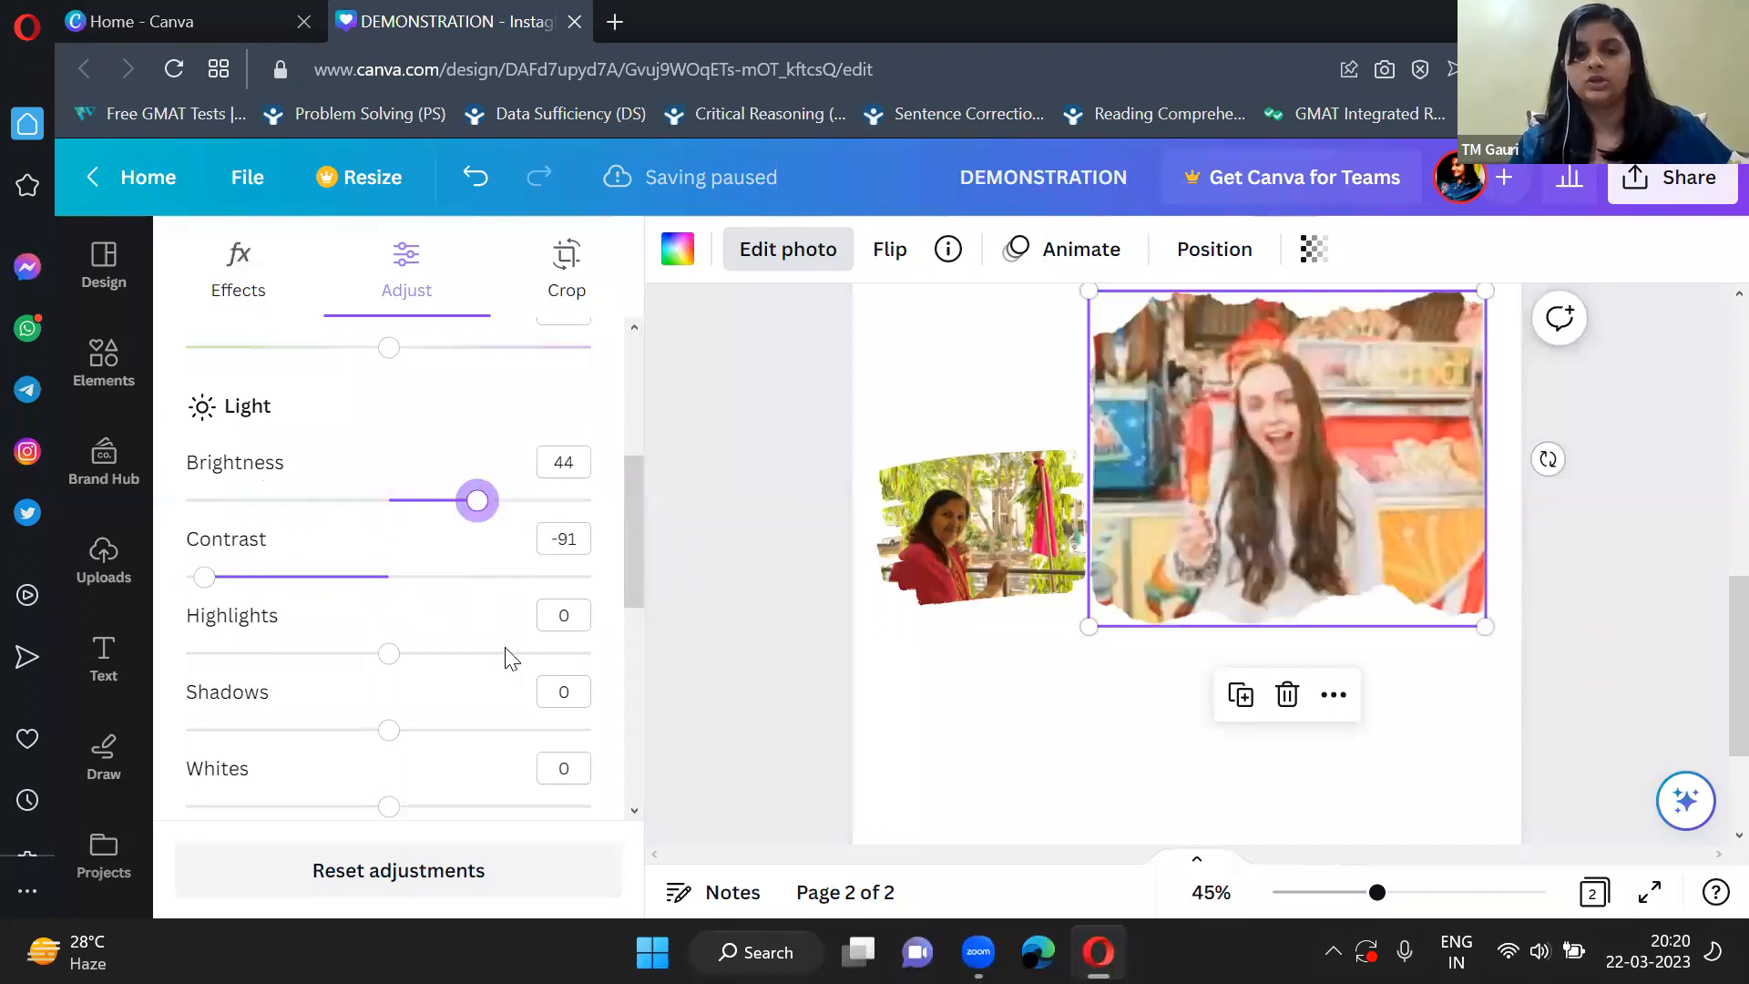
Try raising the food-stall photo's highlights, and return them to 0.
scroll(509, 678, down, 2)
drag(396, 533, 524, 531)
click(392, 525)
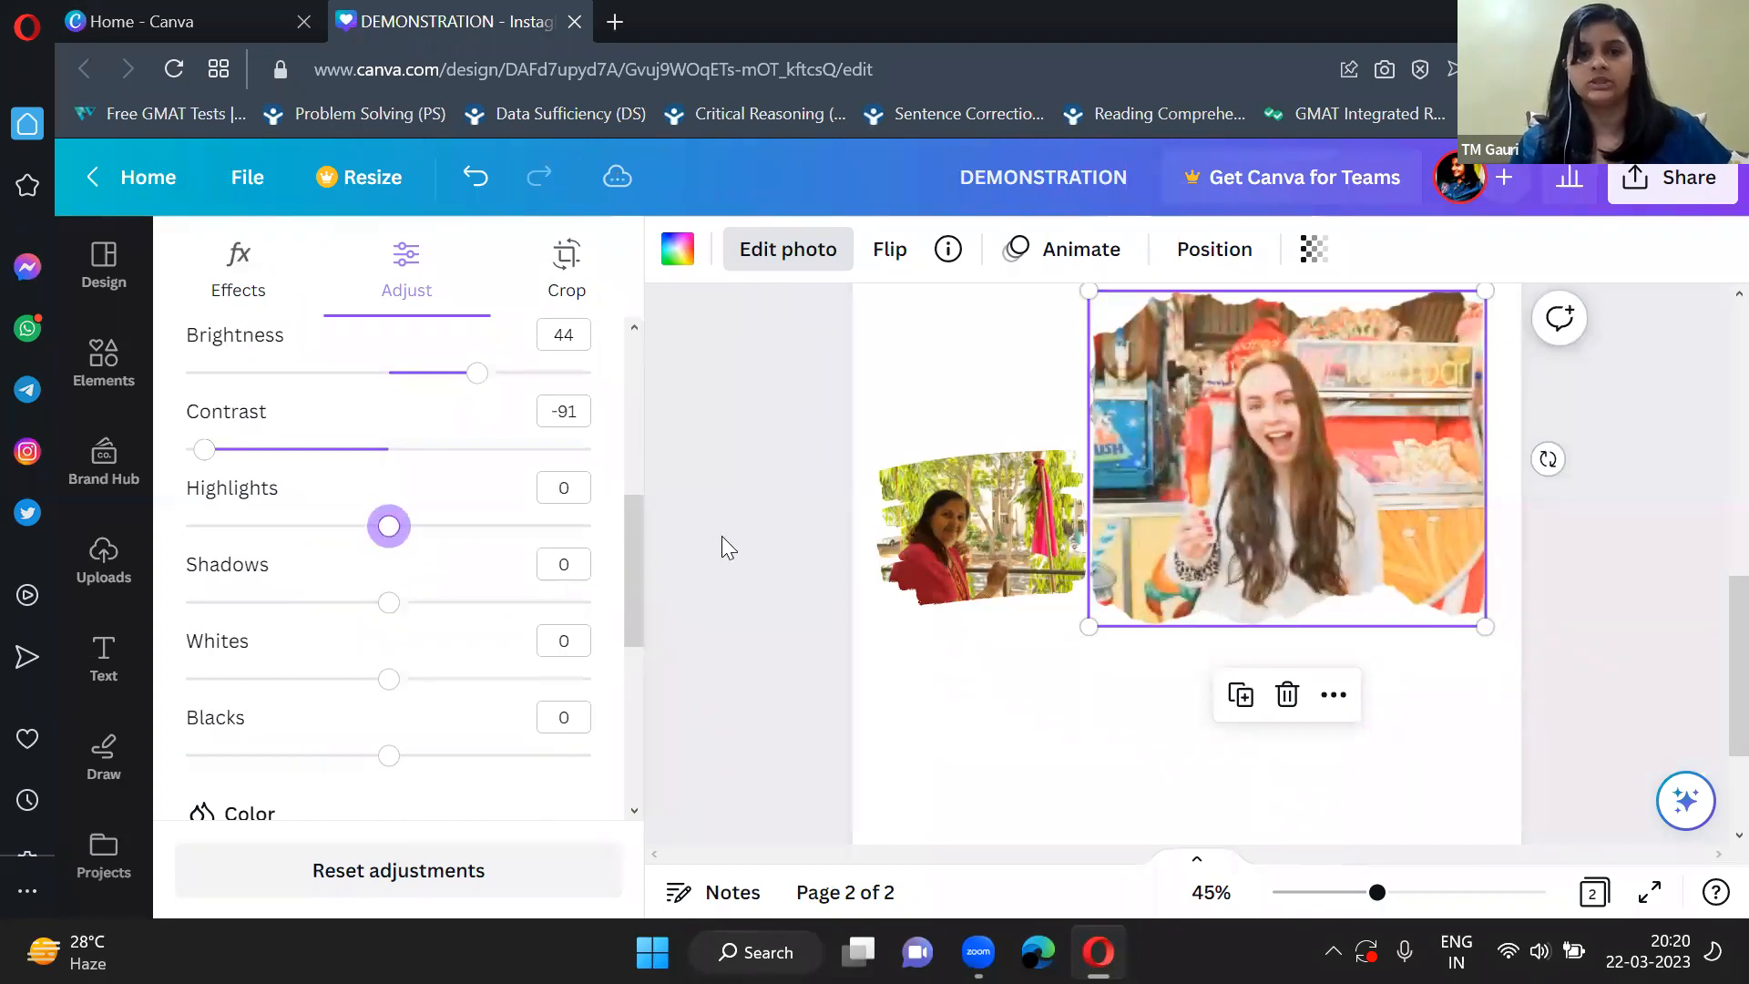
Shrink the framed food-stall photo on page 2 and move it to the page's lower right area.
click(846, 454)
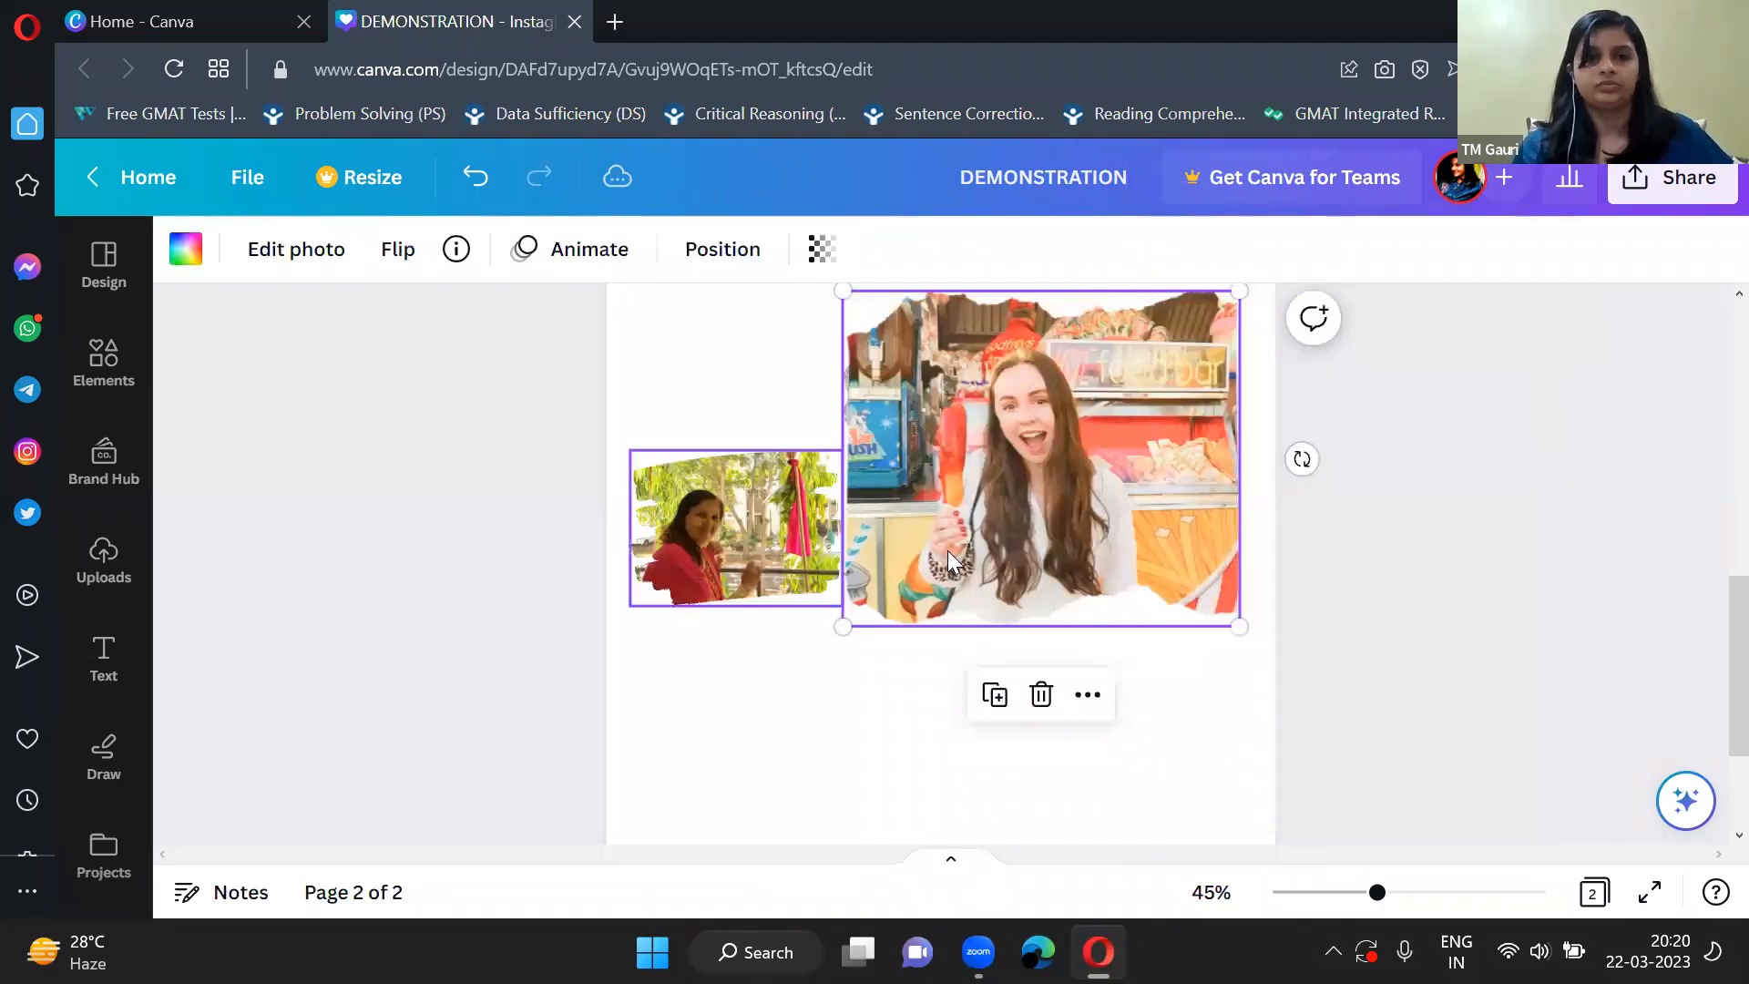
scroll(862, 508, up, 2)
scroll(862, 508, down, 3)
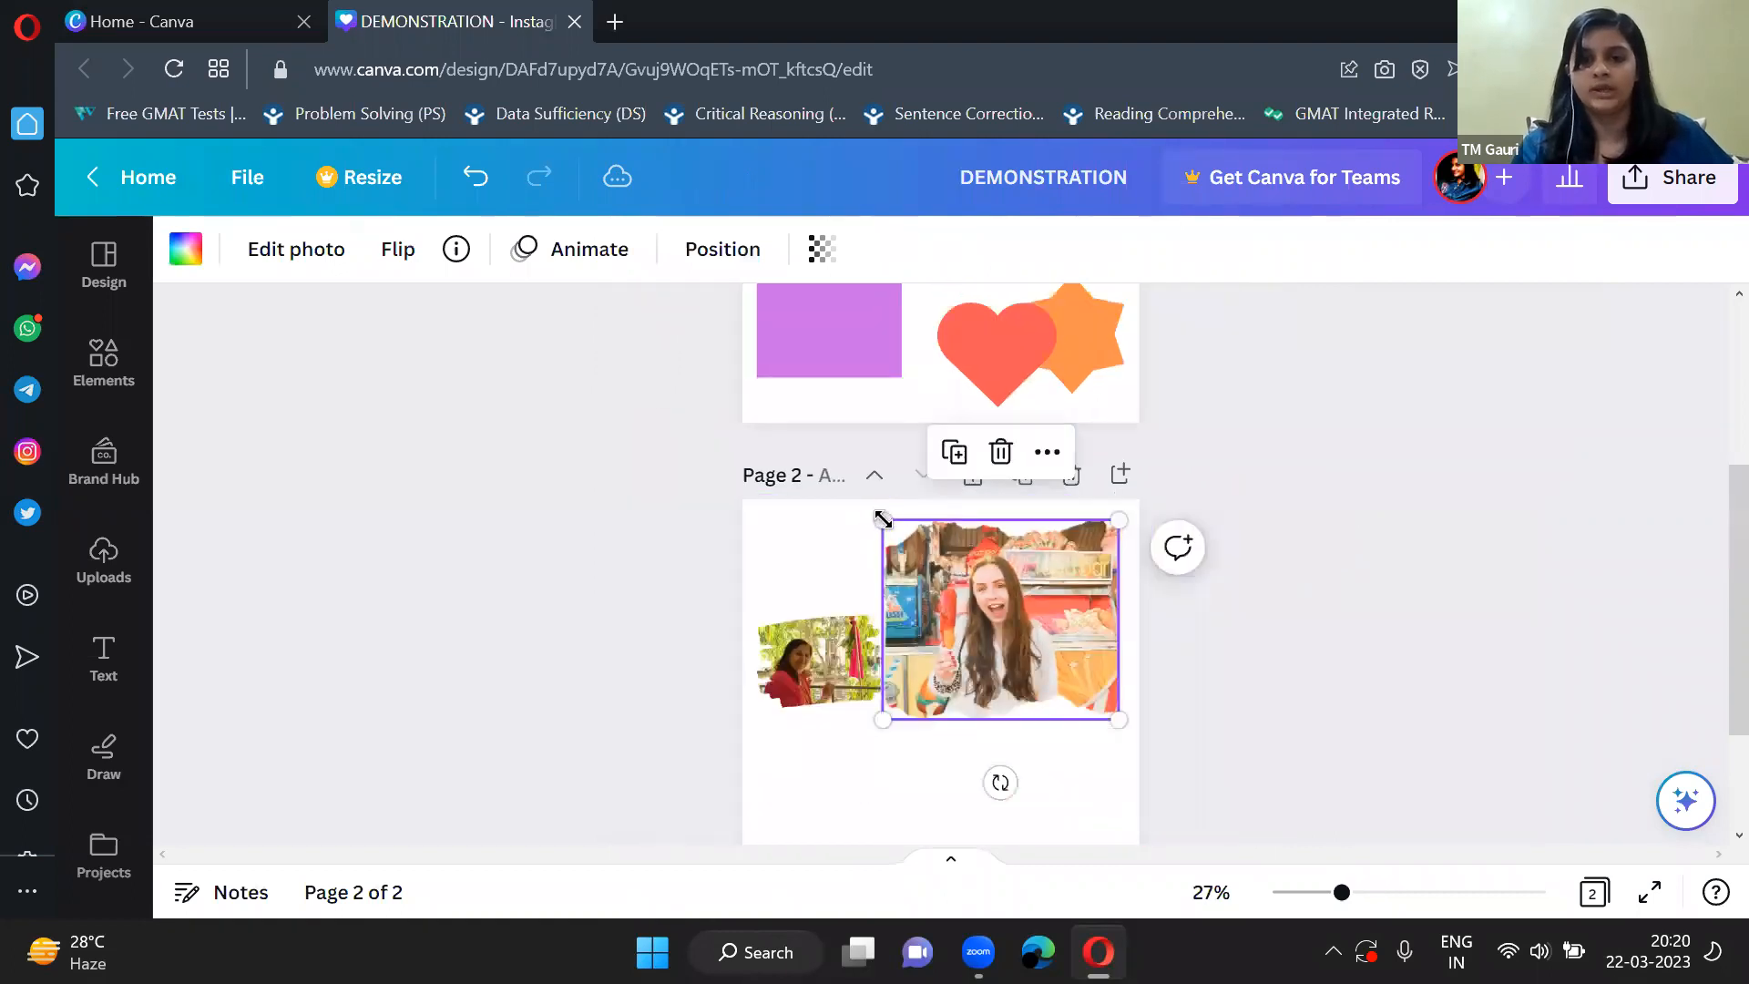
drag(883, 521, 931, 562)
drag(998, 647, 989, 682)
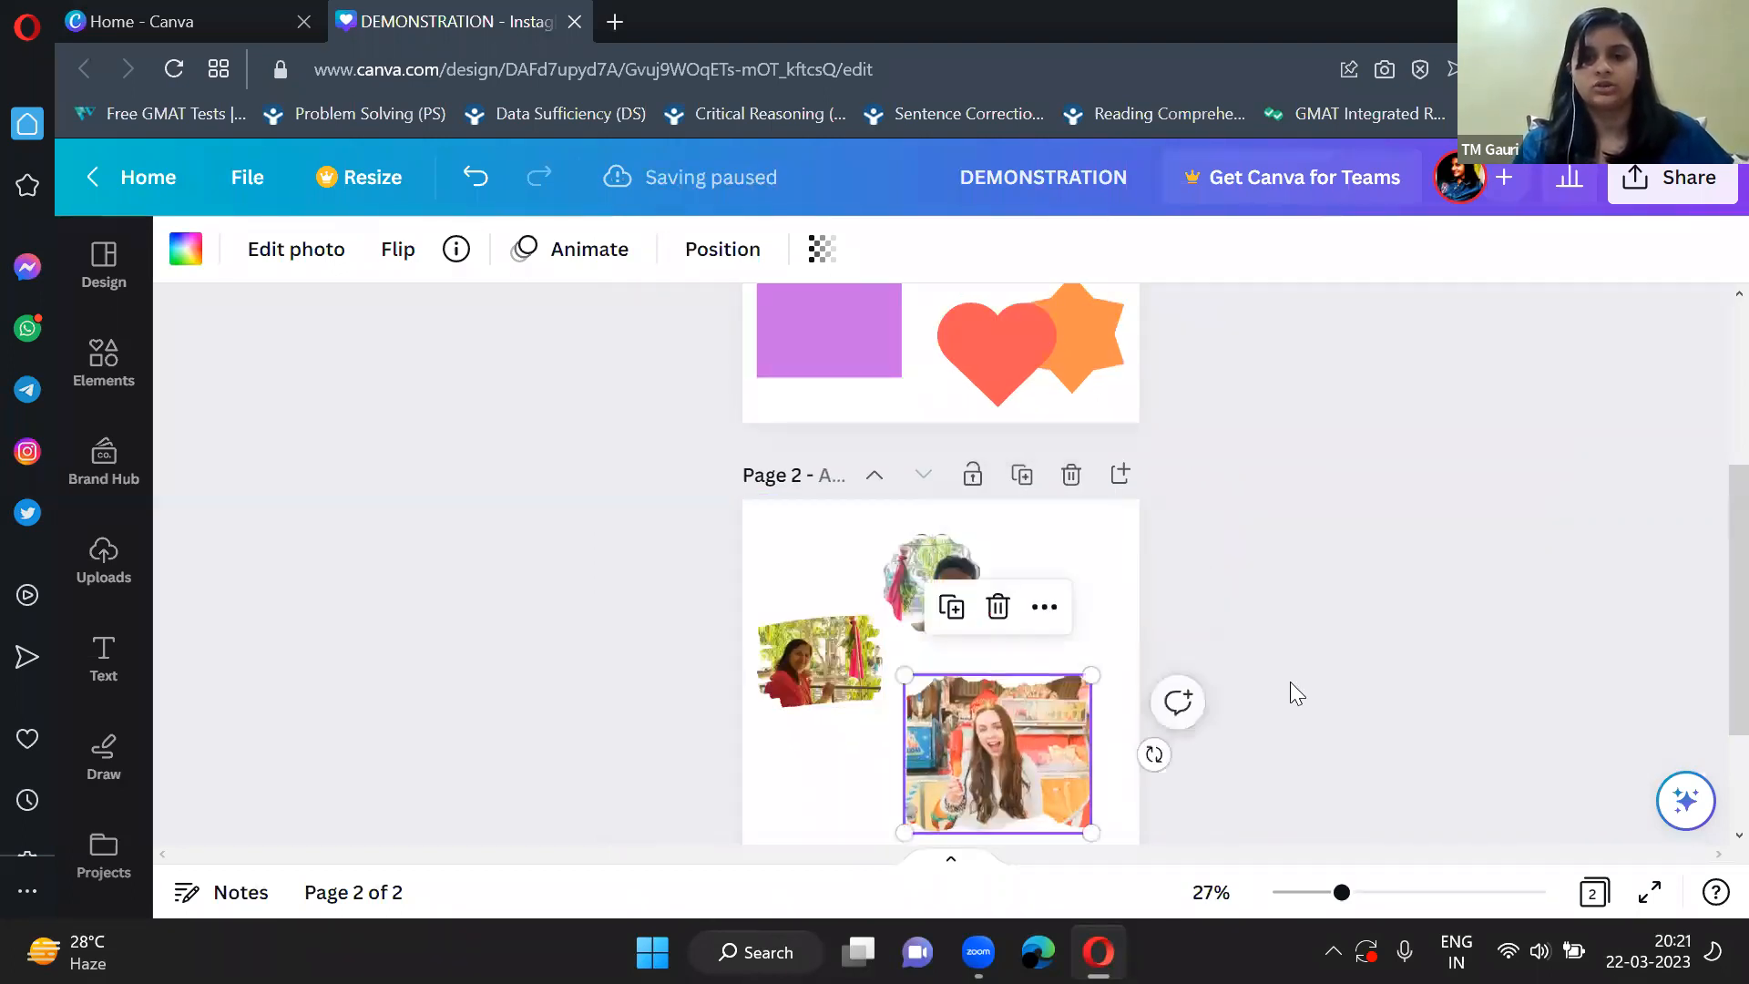
Add a blank third page after the page with the framed photos.
scroll(1290, 683, up, 3)
scroll(1290, 683, down, 3)
scroll(1290, 684, down, 1)
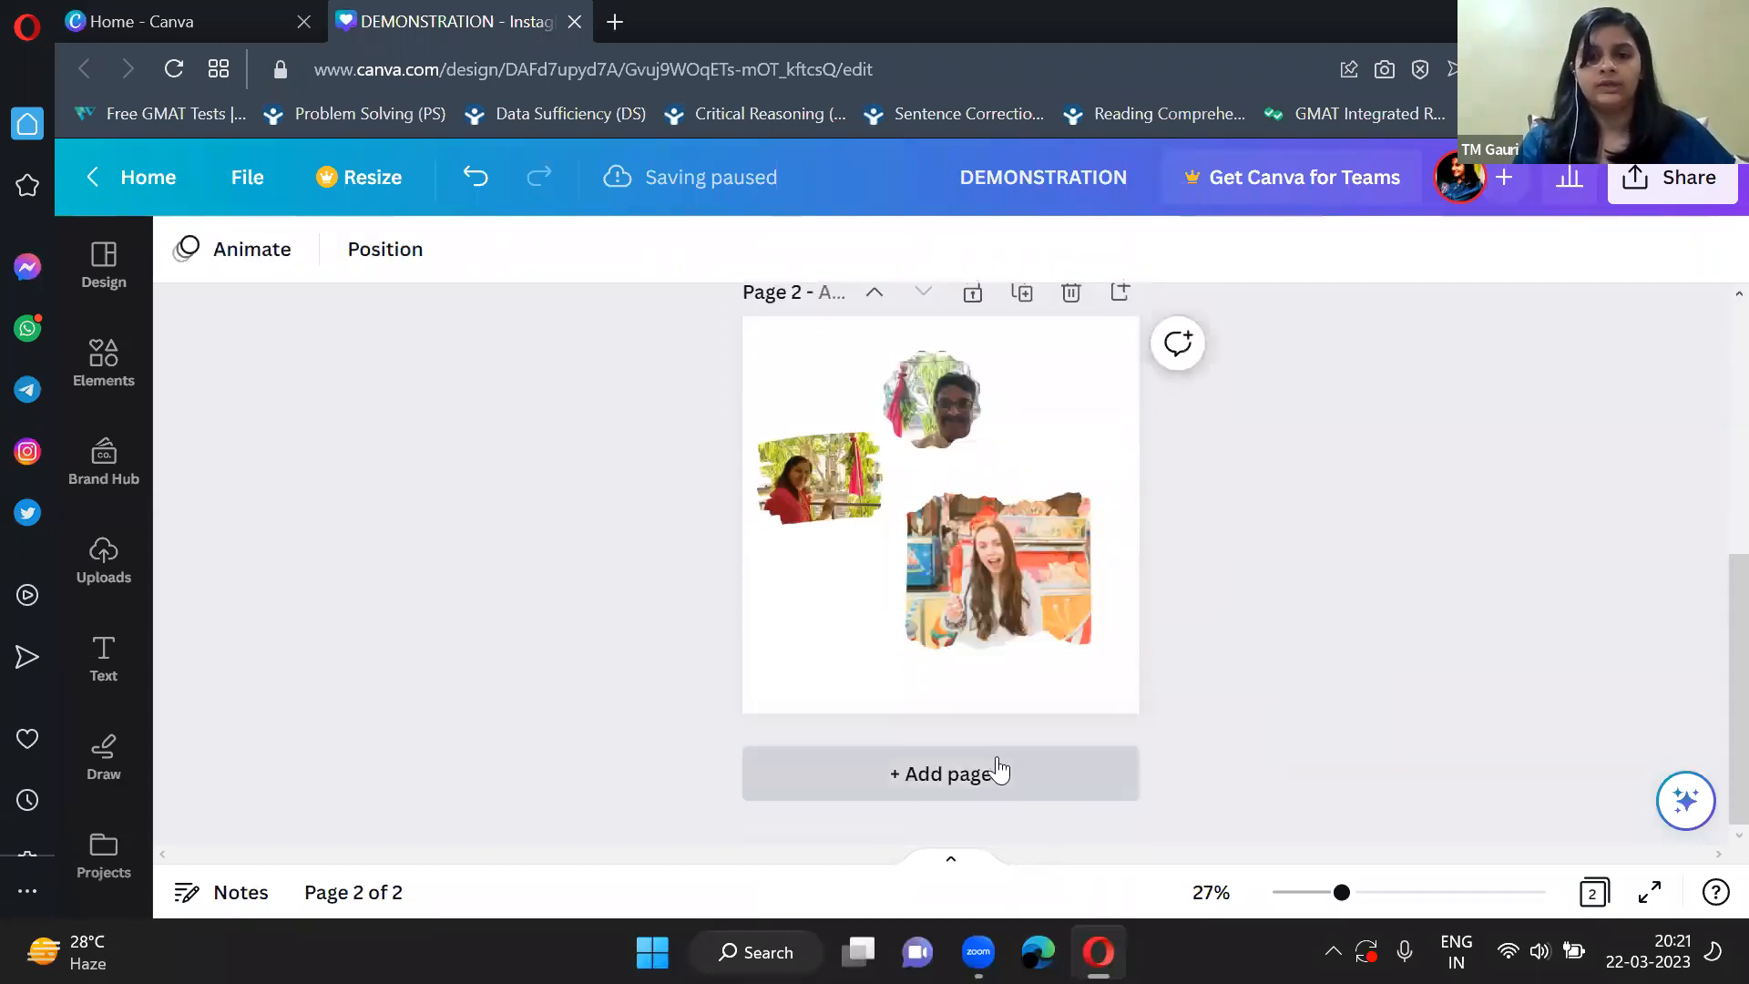
click(919, 780)
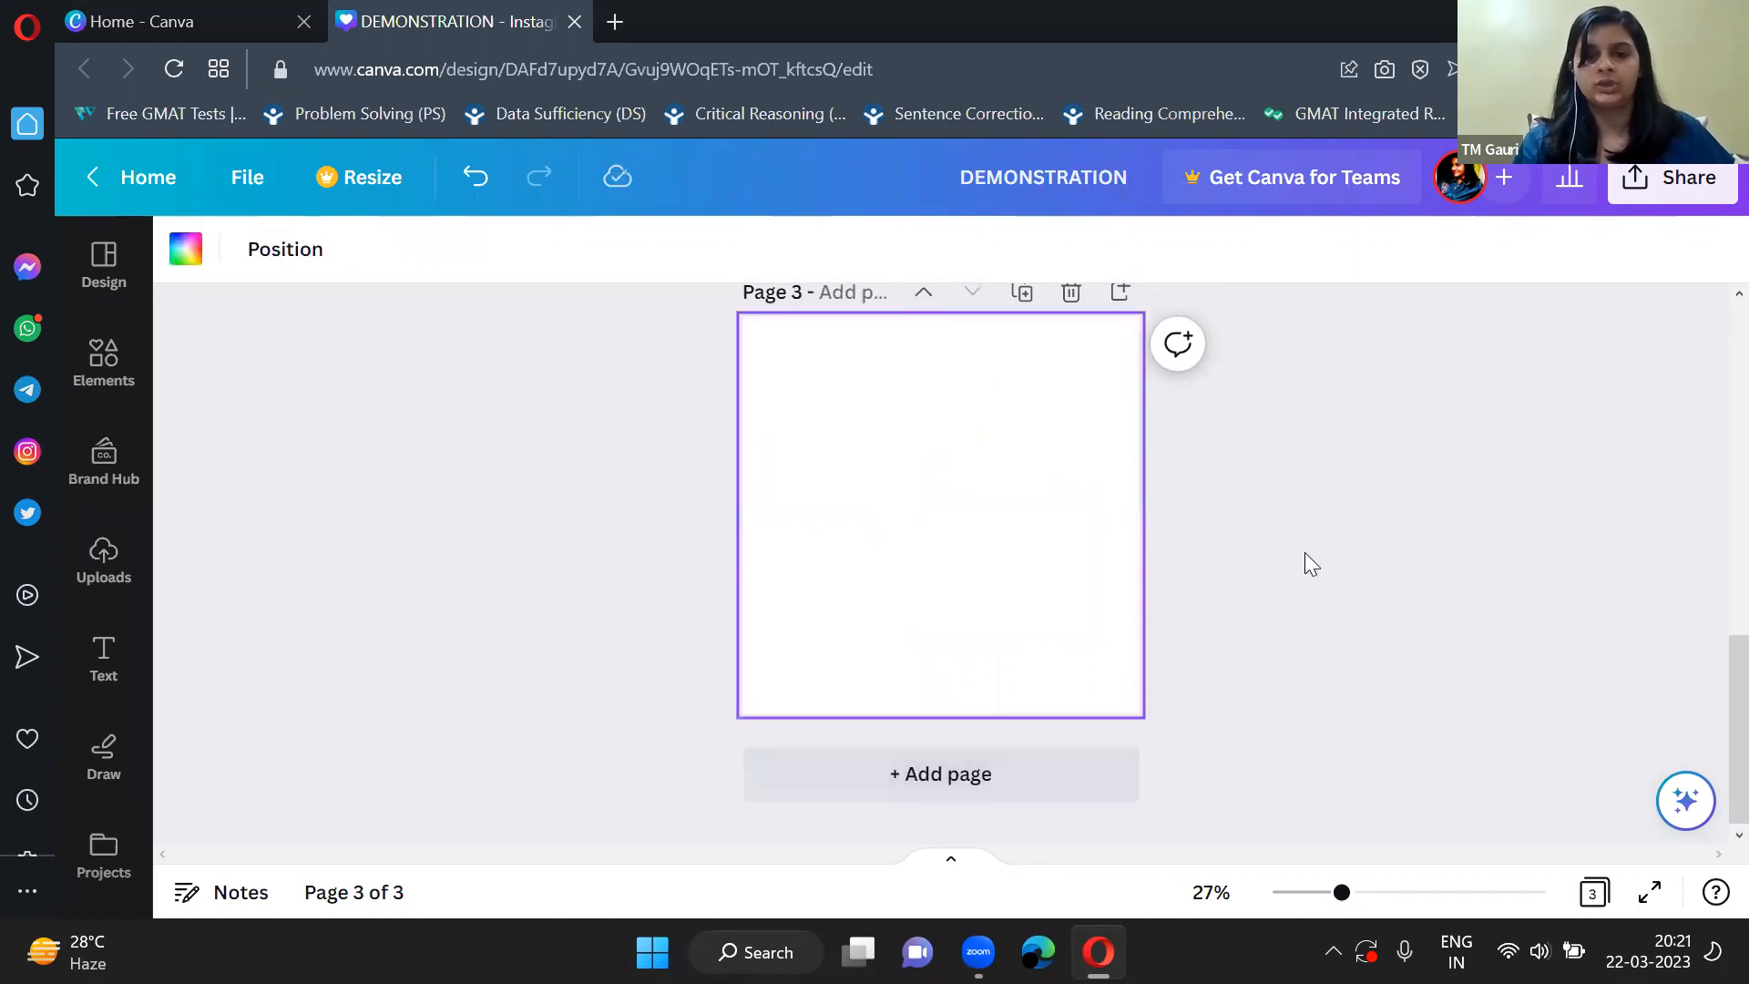
scroll(1304, 562, down, 3)
scroll(1304, 562, up, 3)
scroll(1304, 552, down, 3)
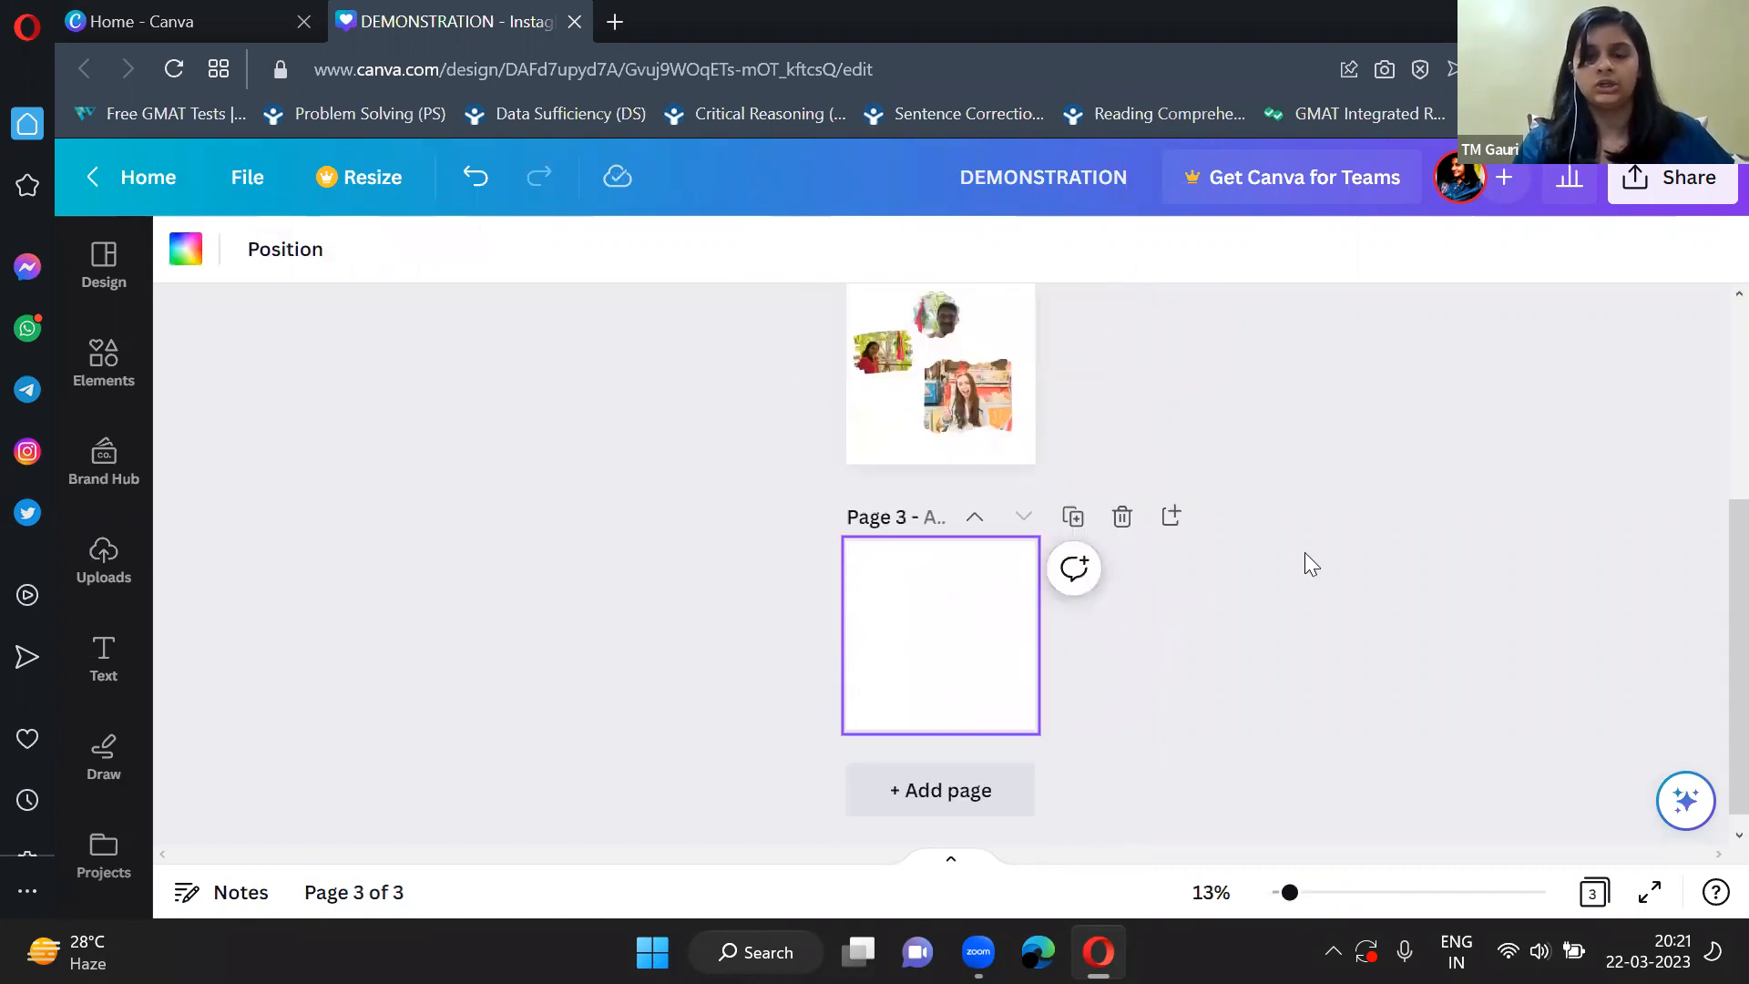
scroll(936, 701, up, 2)
scroll(944, 703, up, 3)
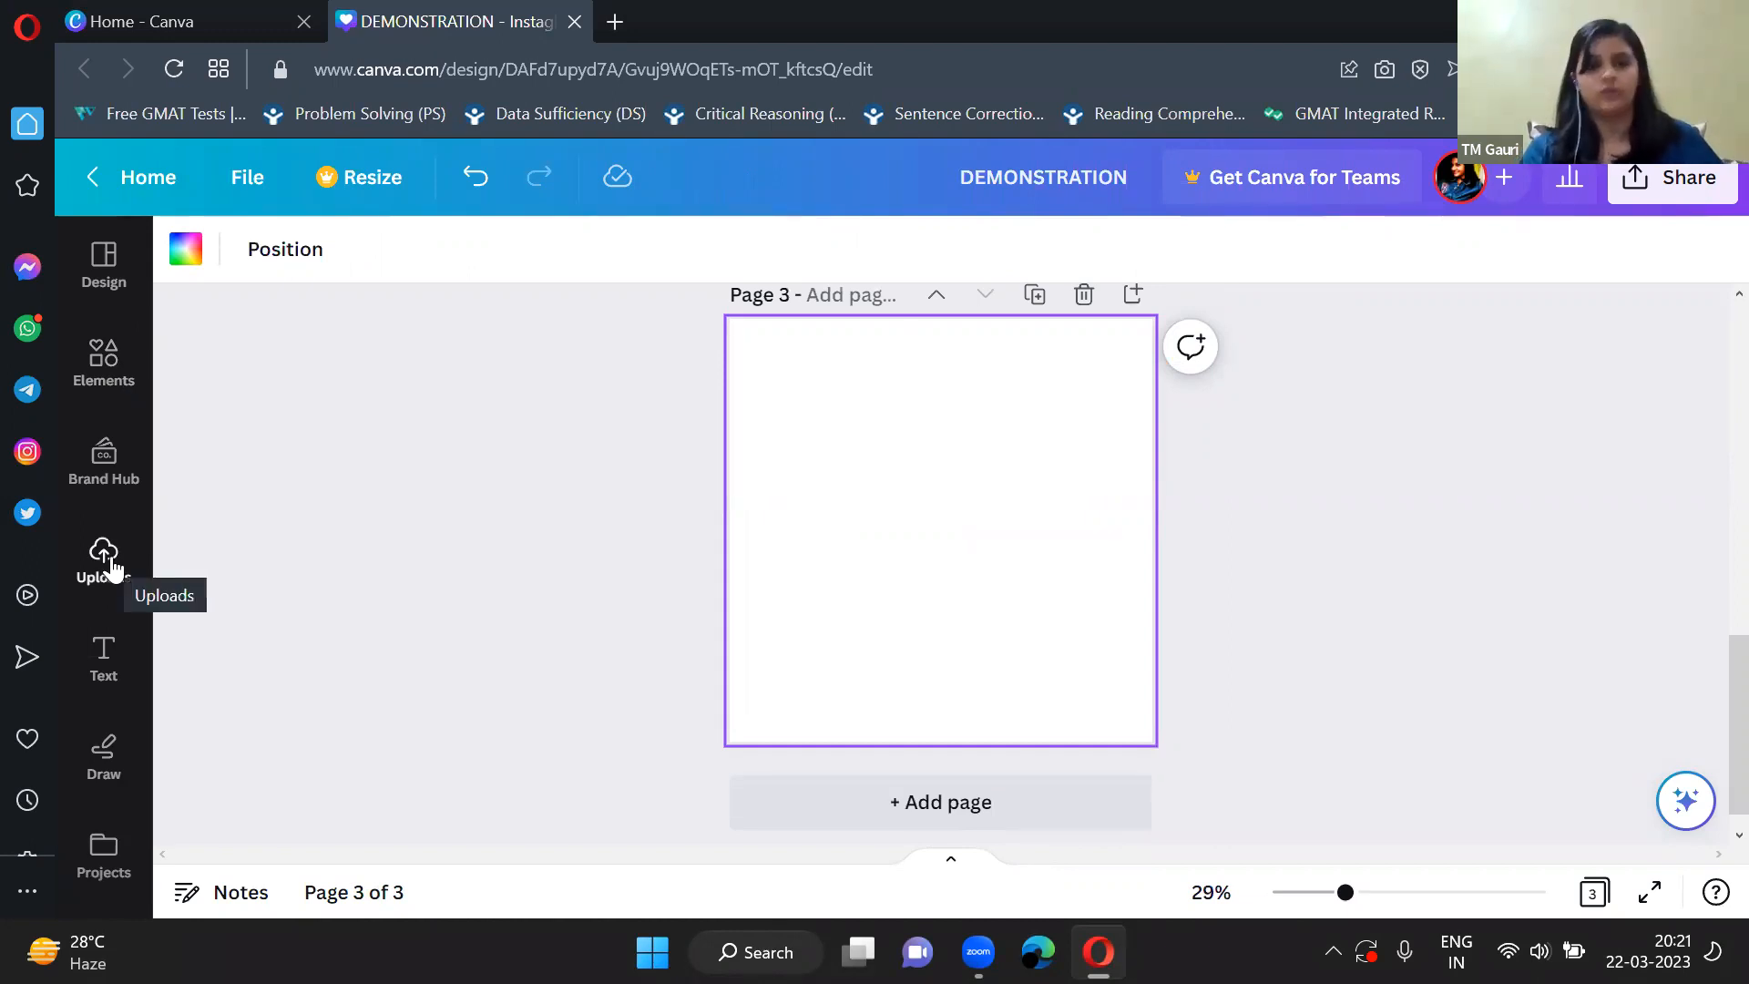
Add a heading, a subheading and a line of body text to page 3 using the default text styles.
click(107, 664)
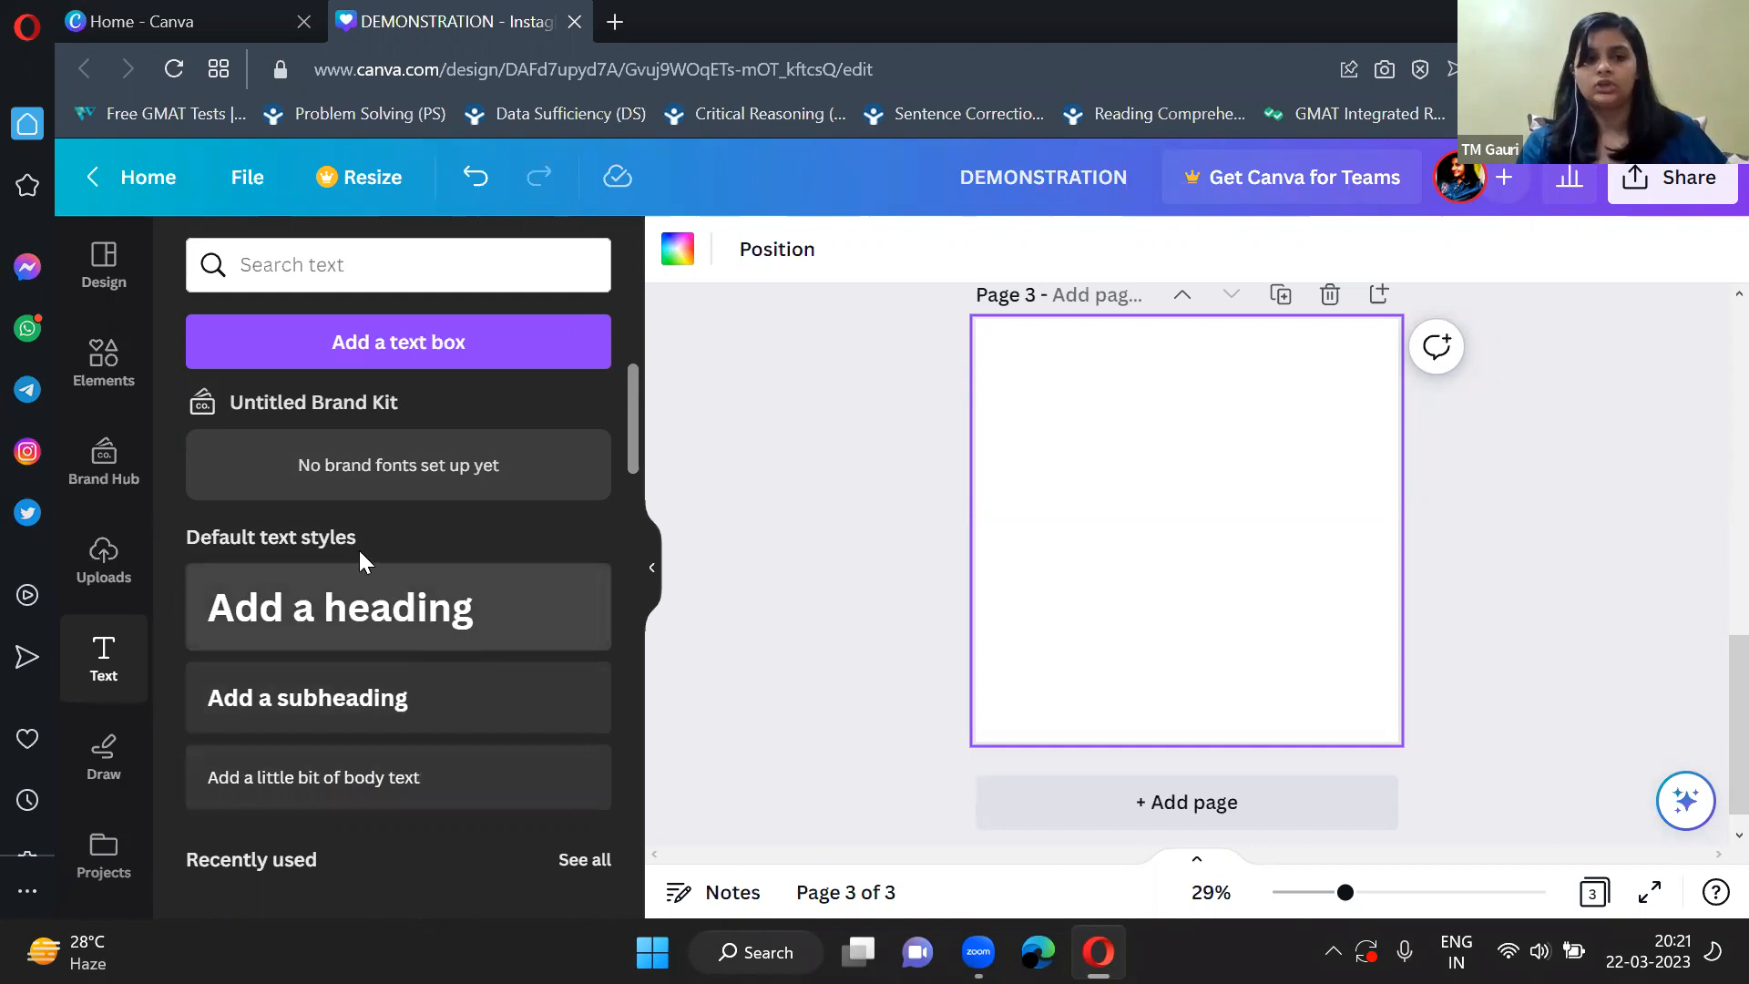
click(356, 619)
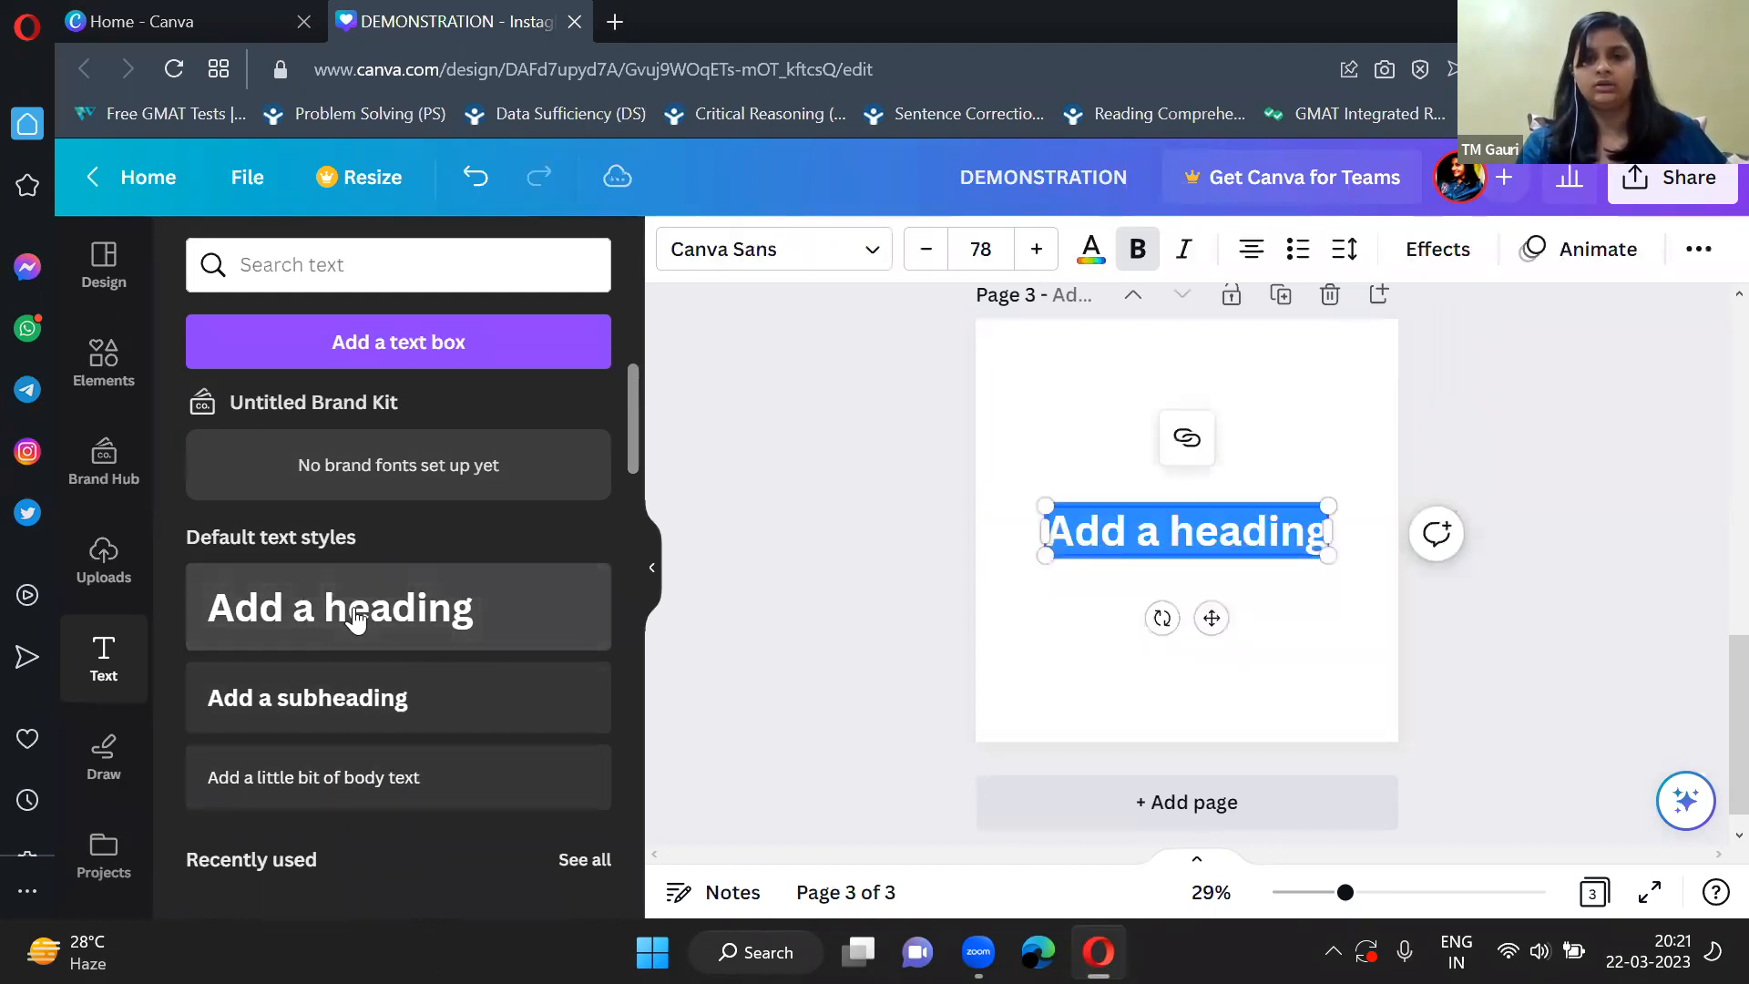
click(355, 698)
click(365, 775)
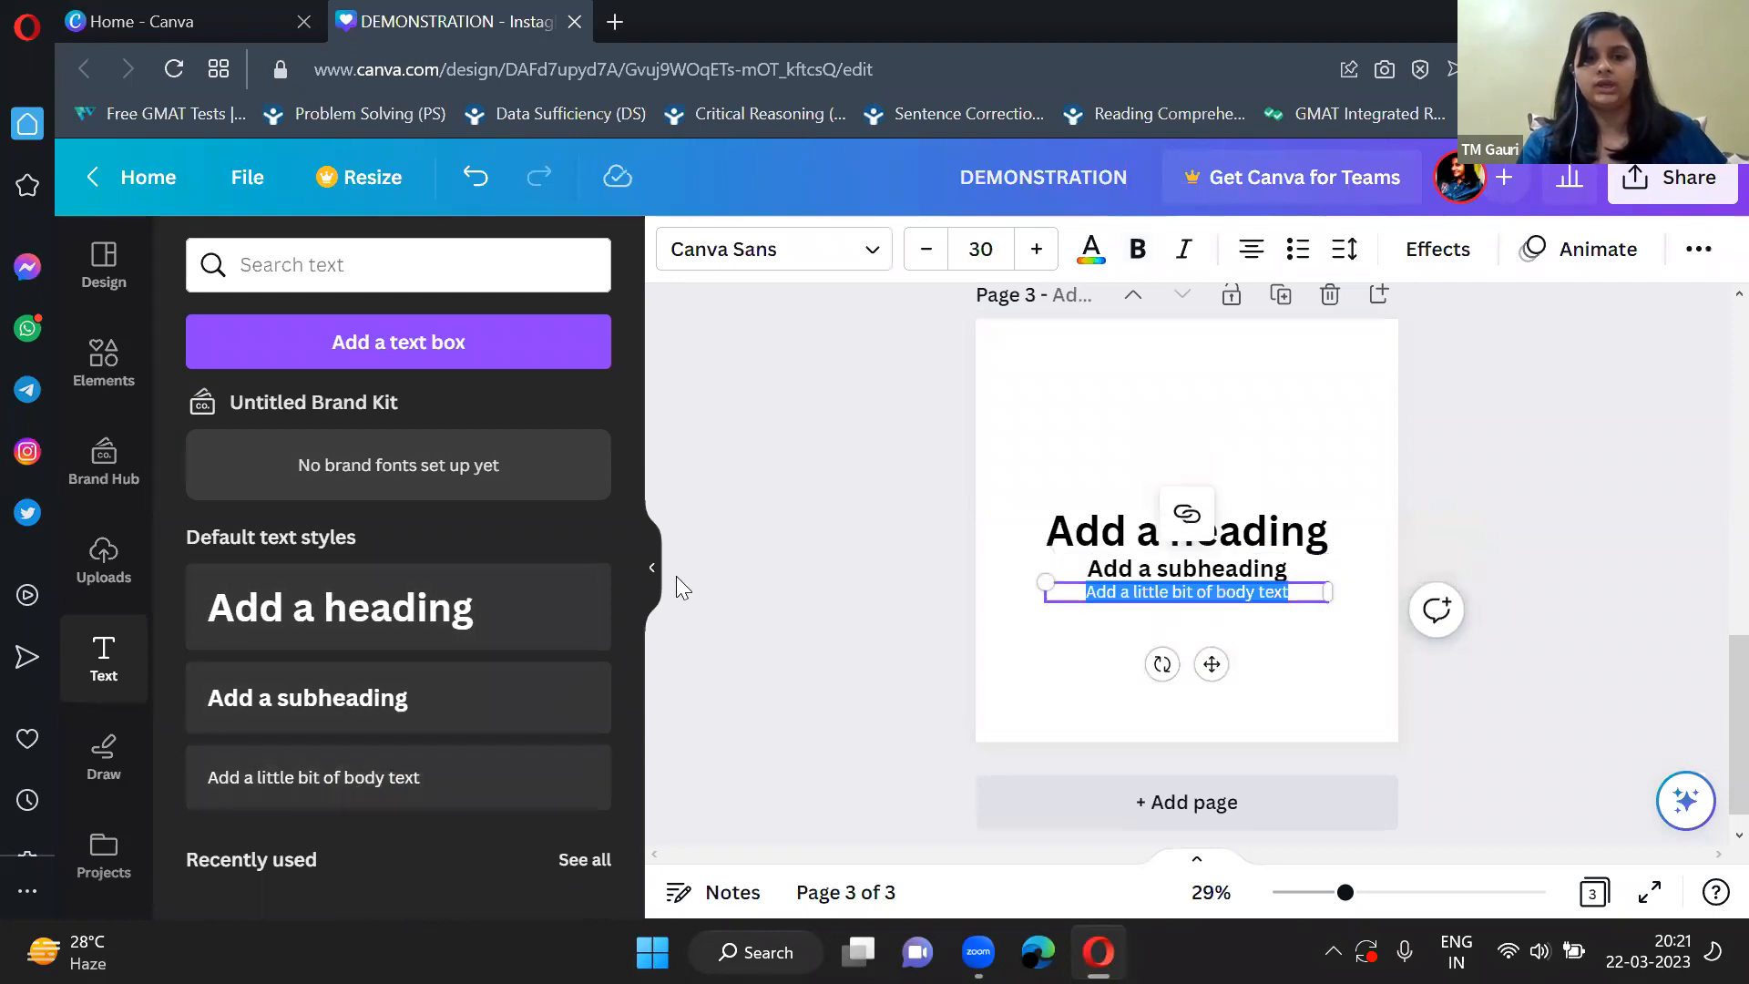
click(652, 566)
scroll(1060, 584, up, 1)
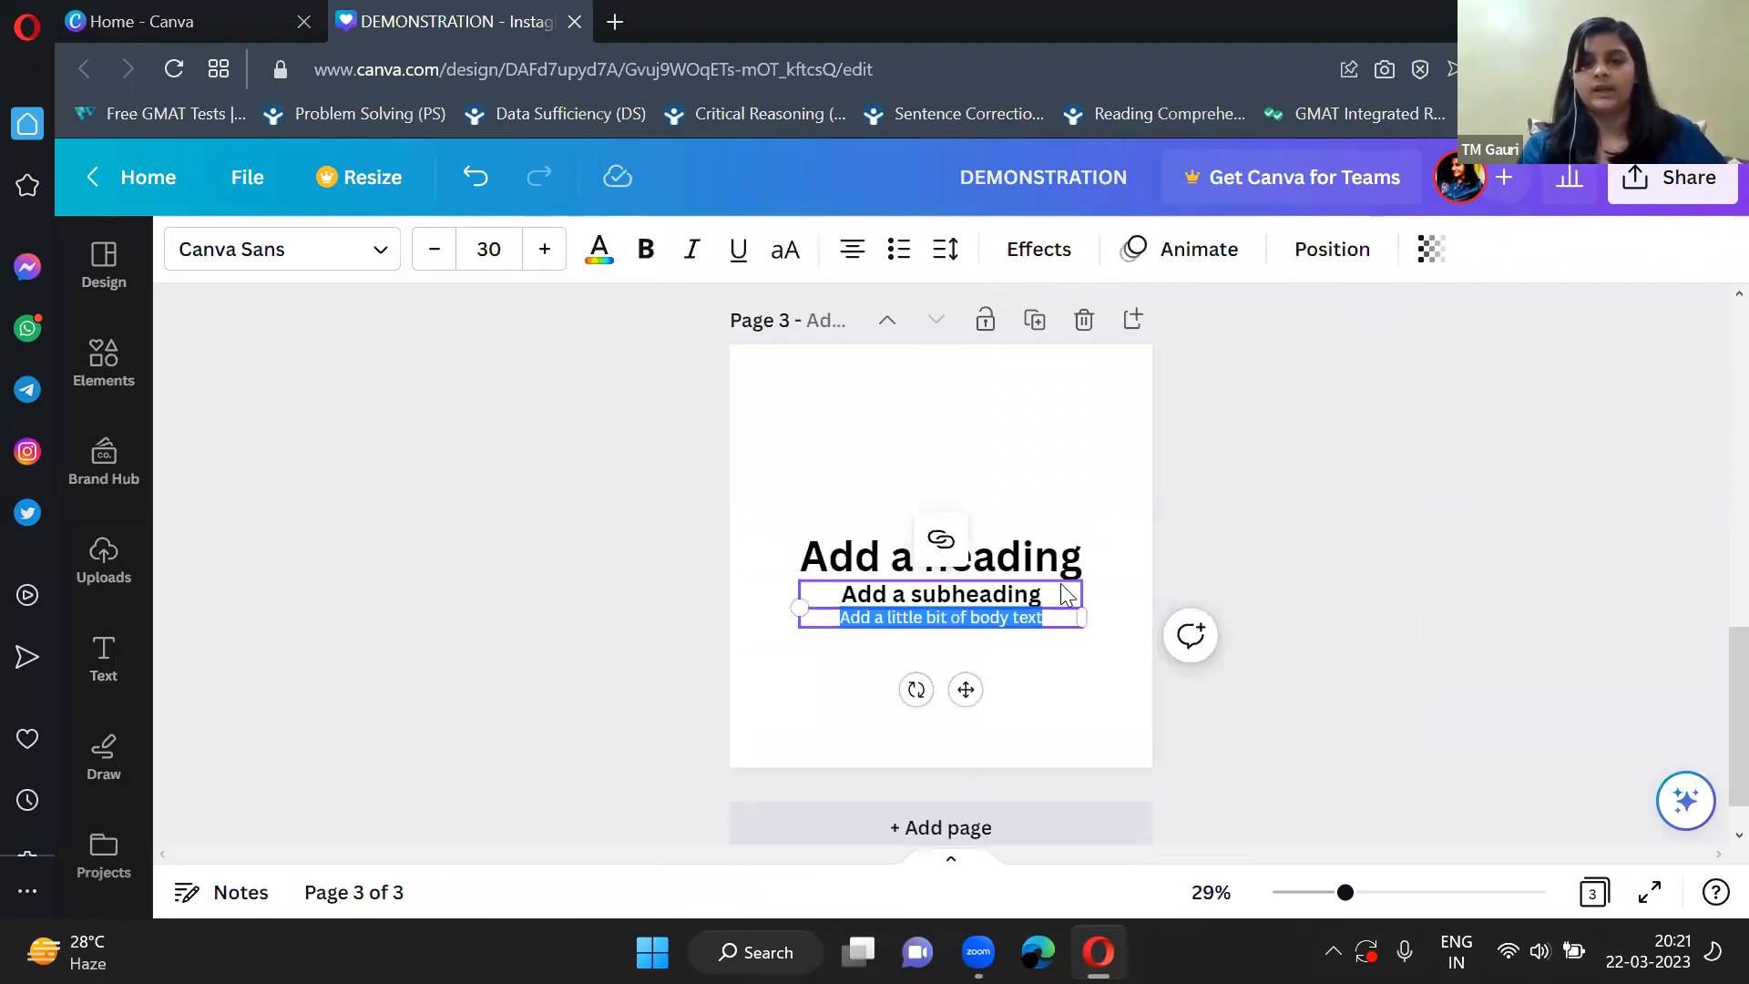
Move the heading to the upper part of page 3 and enlarge it to font size 93.8.
scroll(1060, 583, up, 3)
click(954, 587)
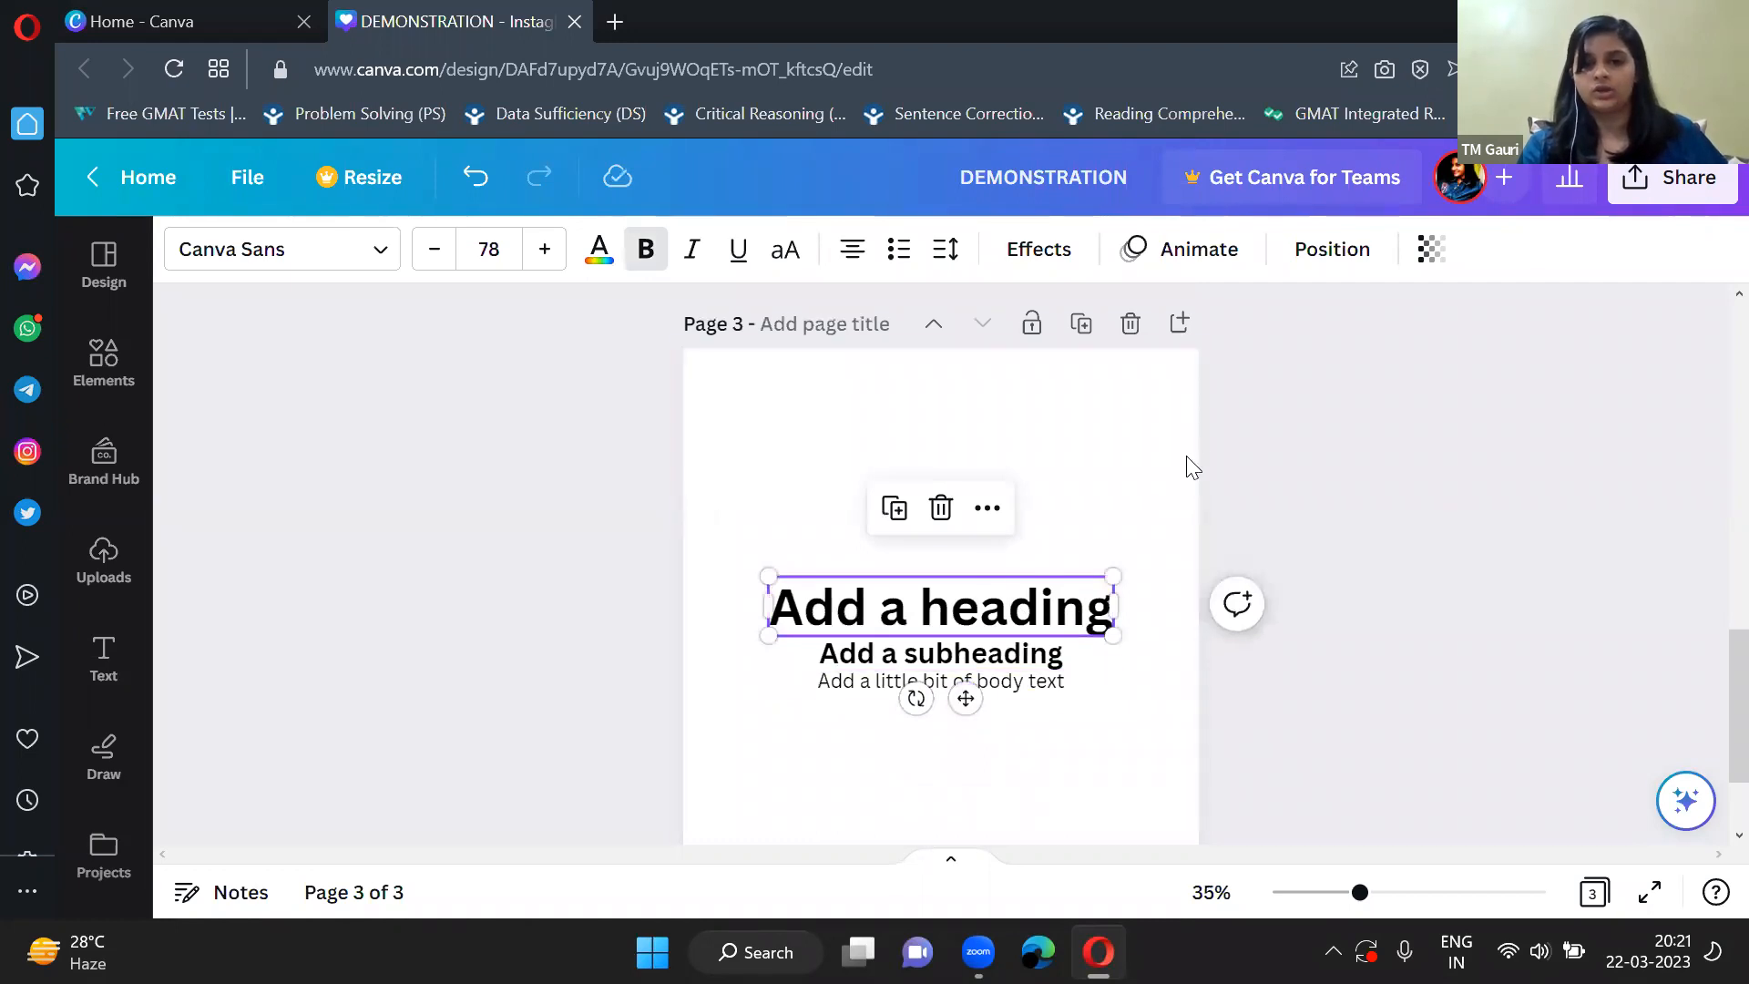
click(1085, 566)
click(1046, 598)
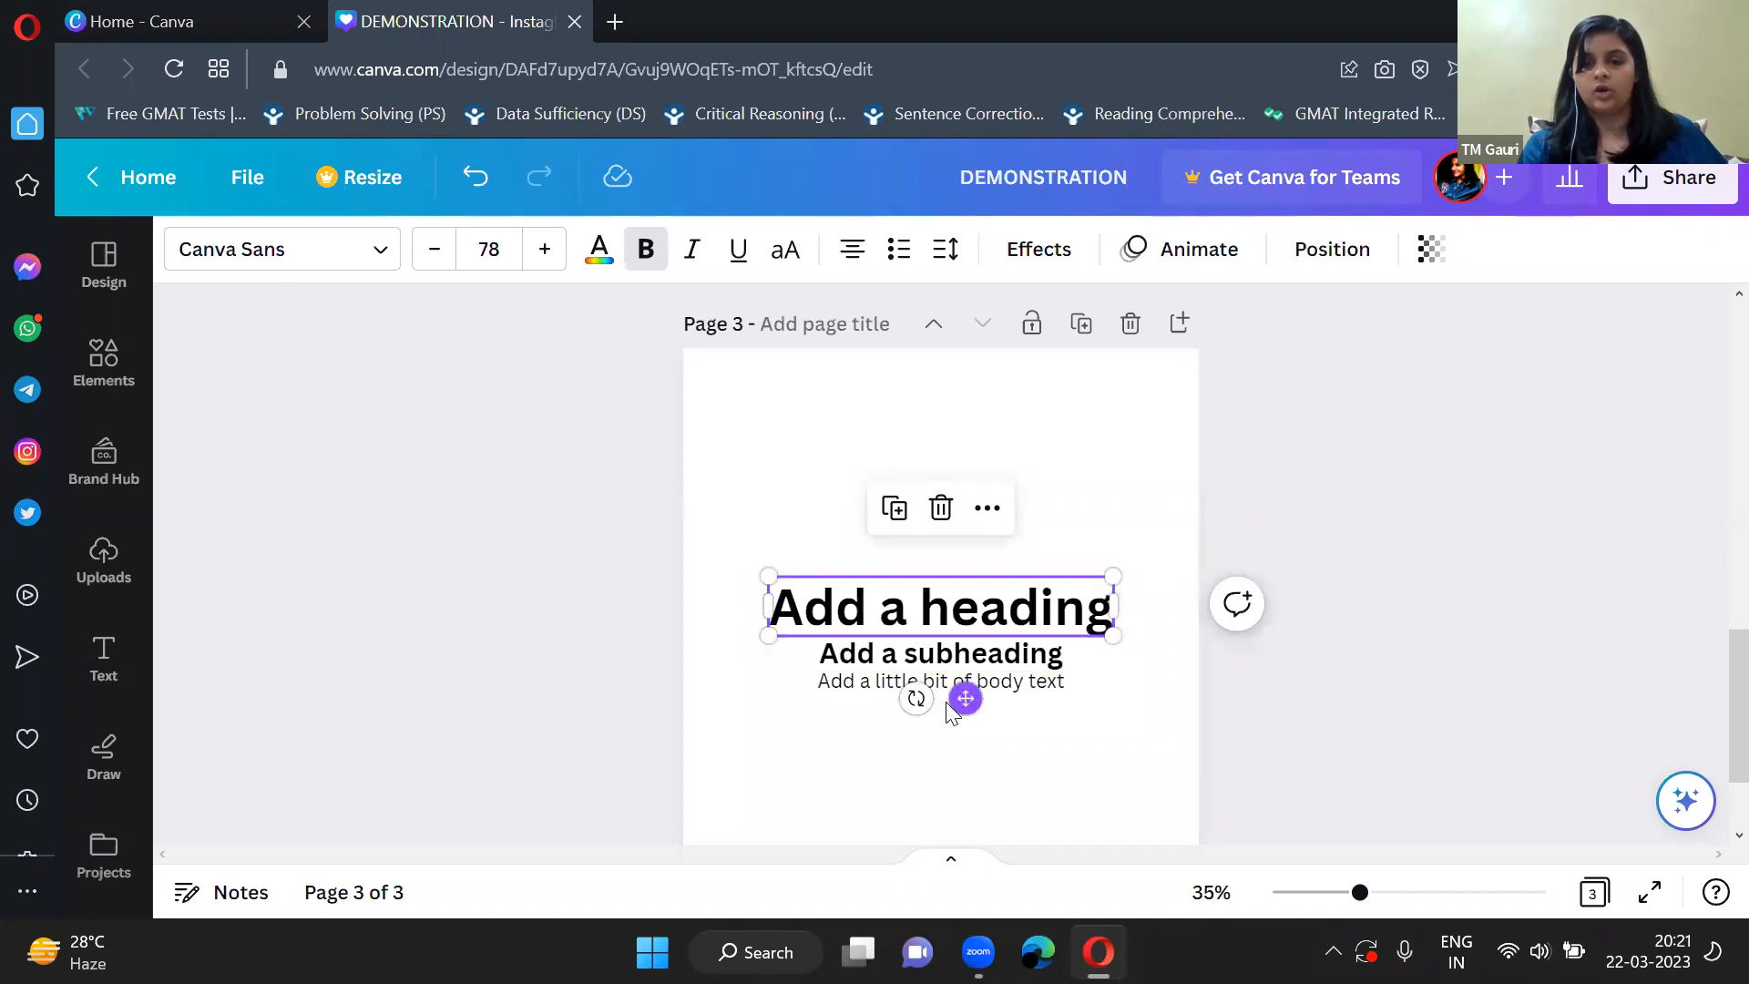
drag(966, 697, 955, 516)
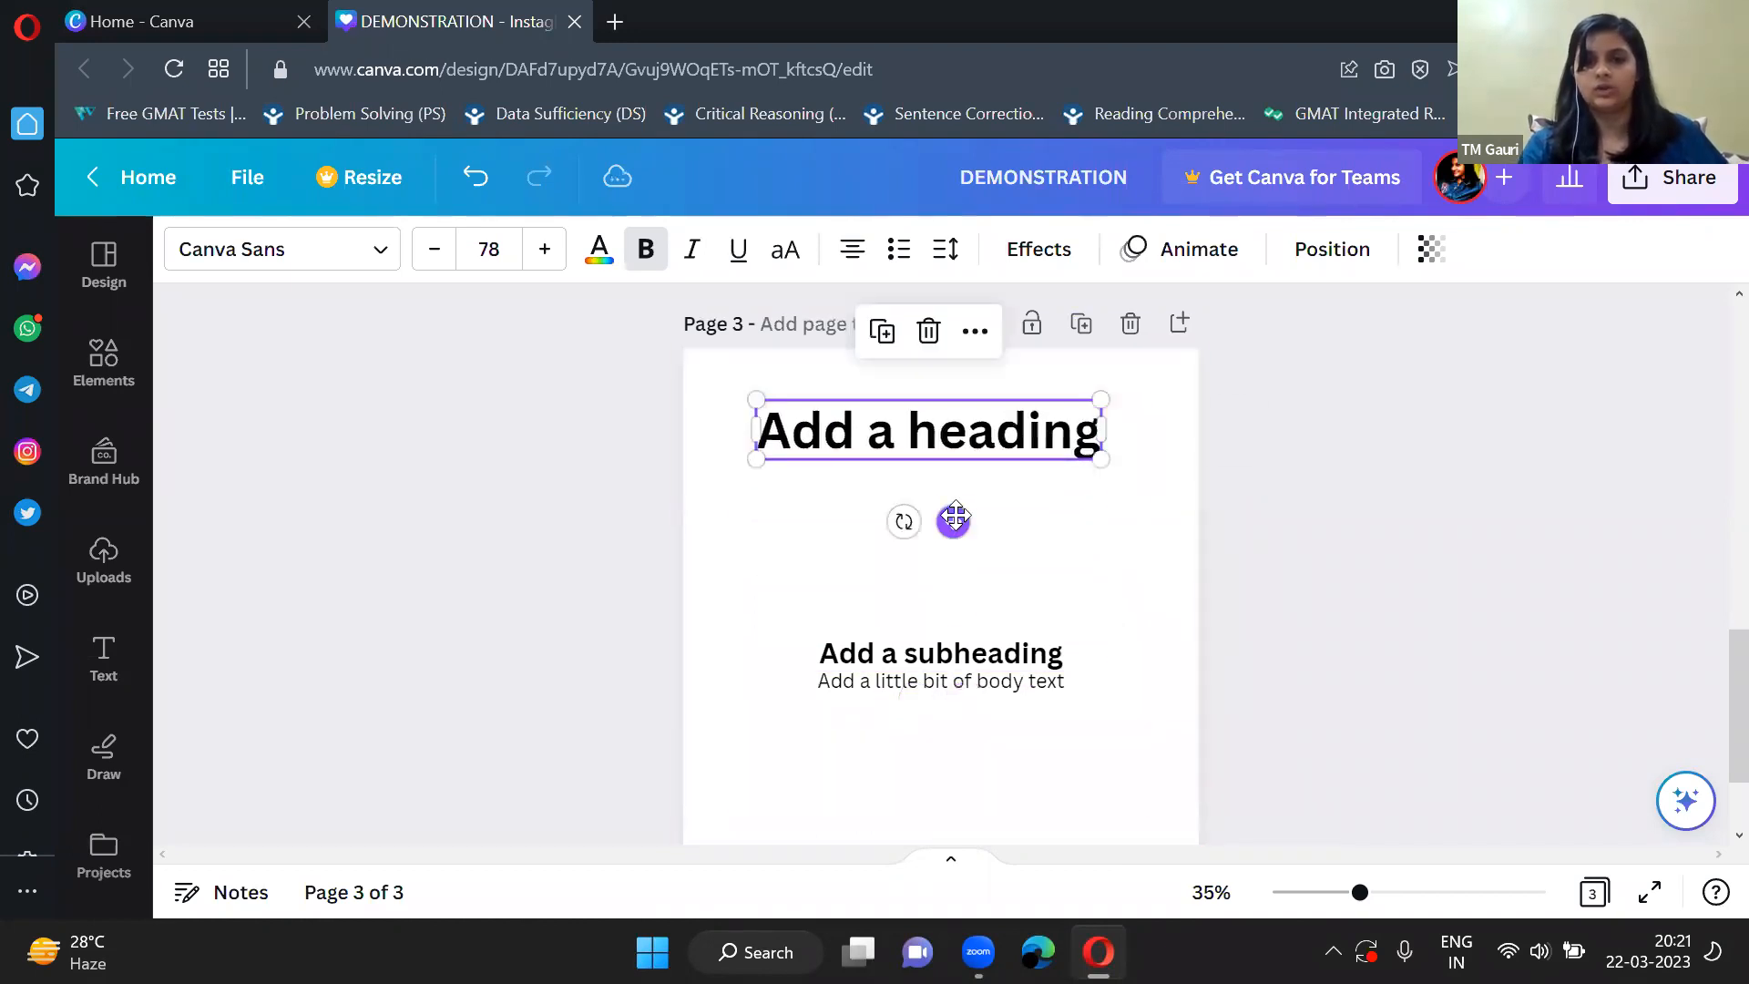
drag(1130, 477, 1181, 492)
Narrow the heading's text box slightly so its text wraps onto two lines.
double_click(761, 438)
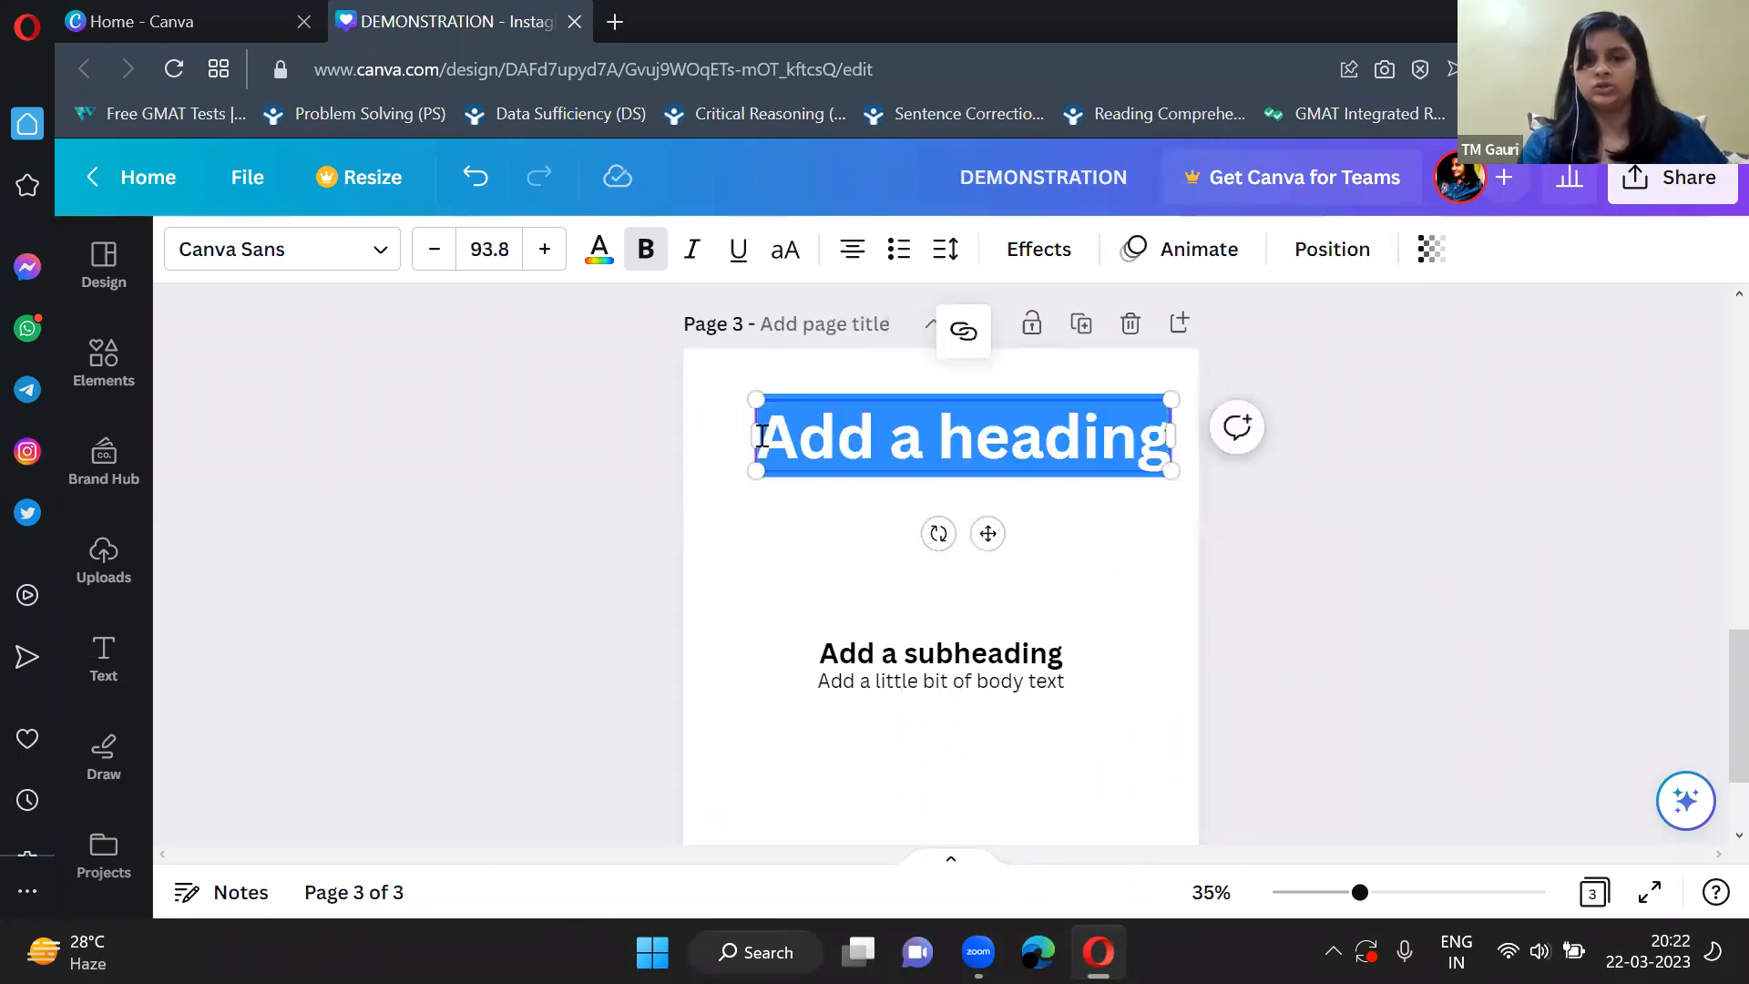
drag(716, 448, 757, 461)
click(1020, 597)
click(789, 465)
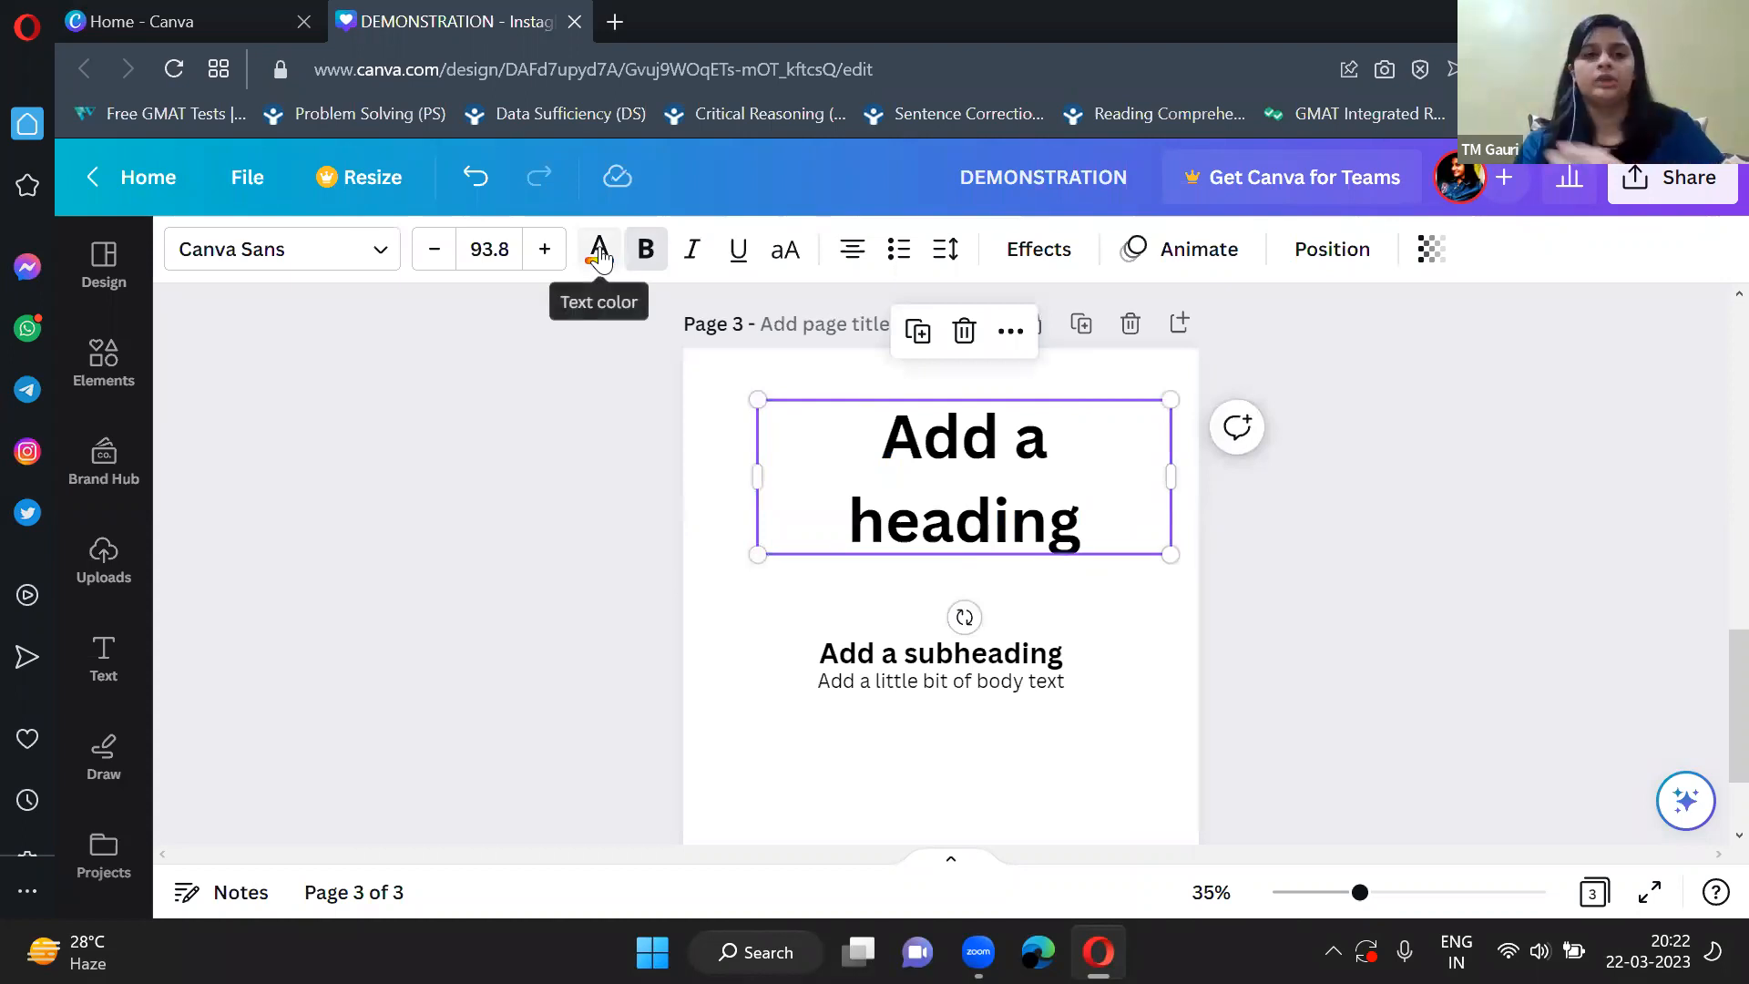
Format the heading as underlined, italic and uppercase, and check the text color option.
click(735, 253)
click(694, 253)
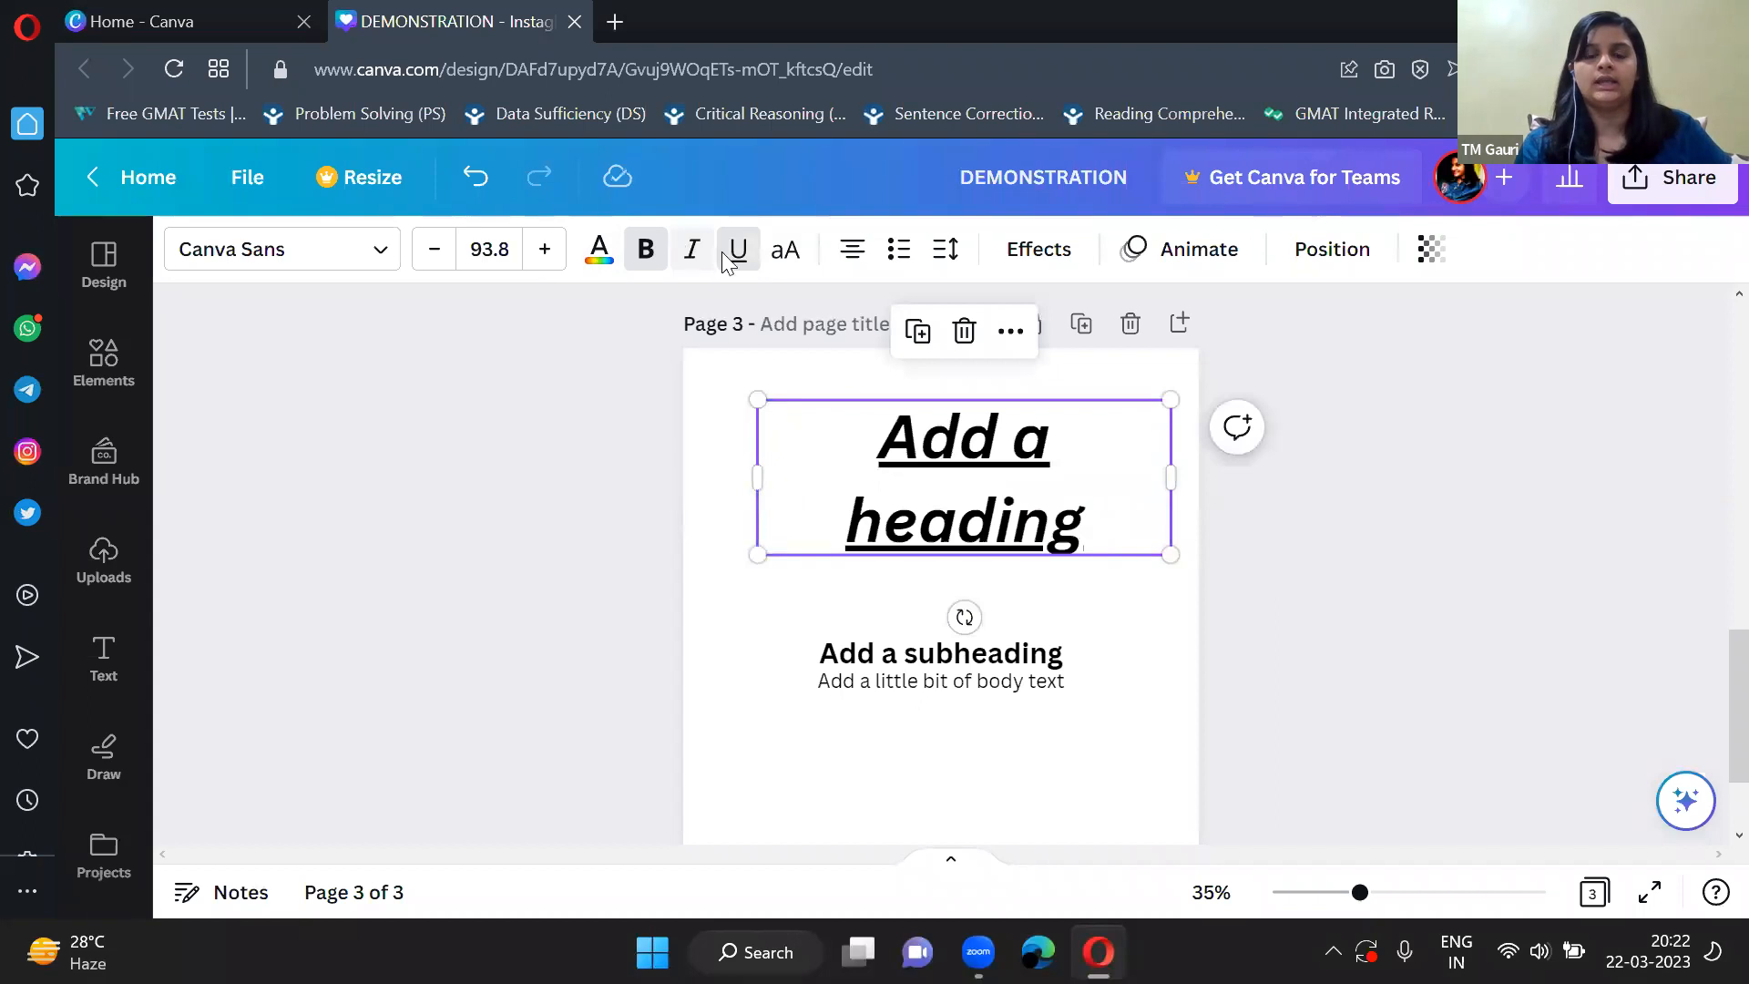
click(789, 255)
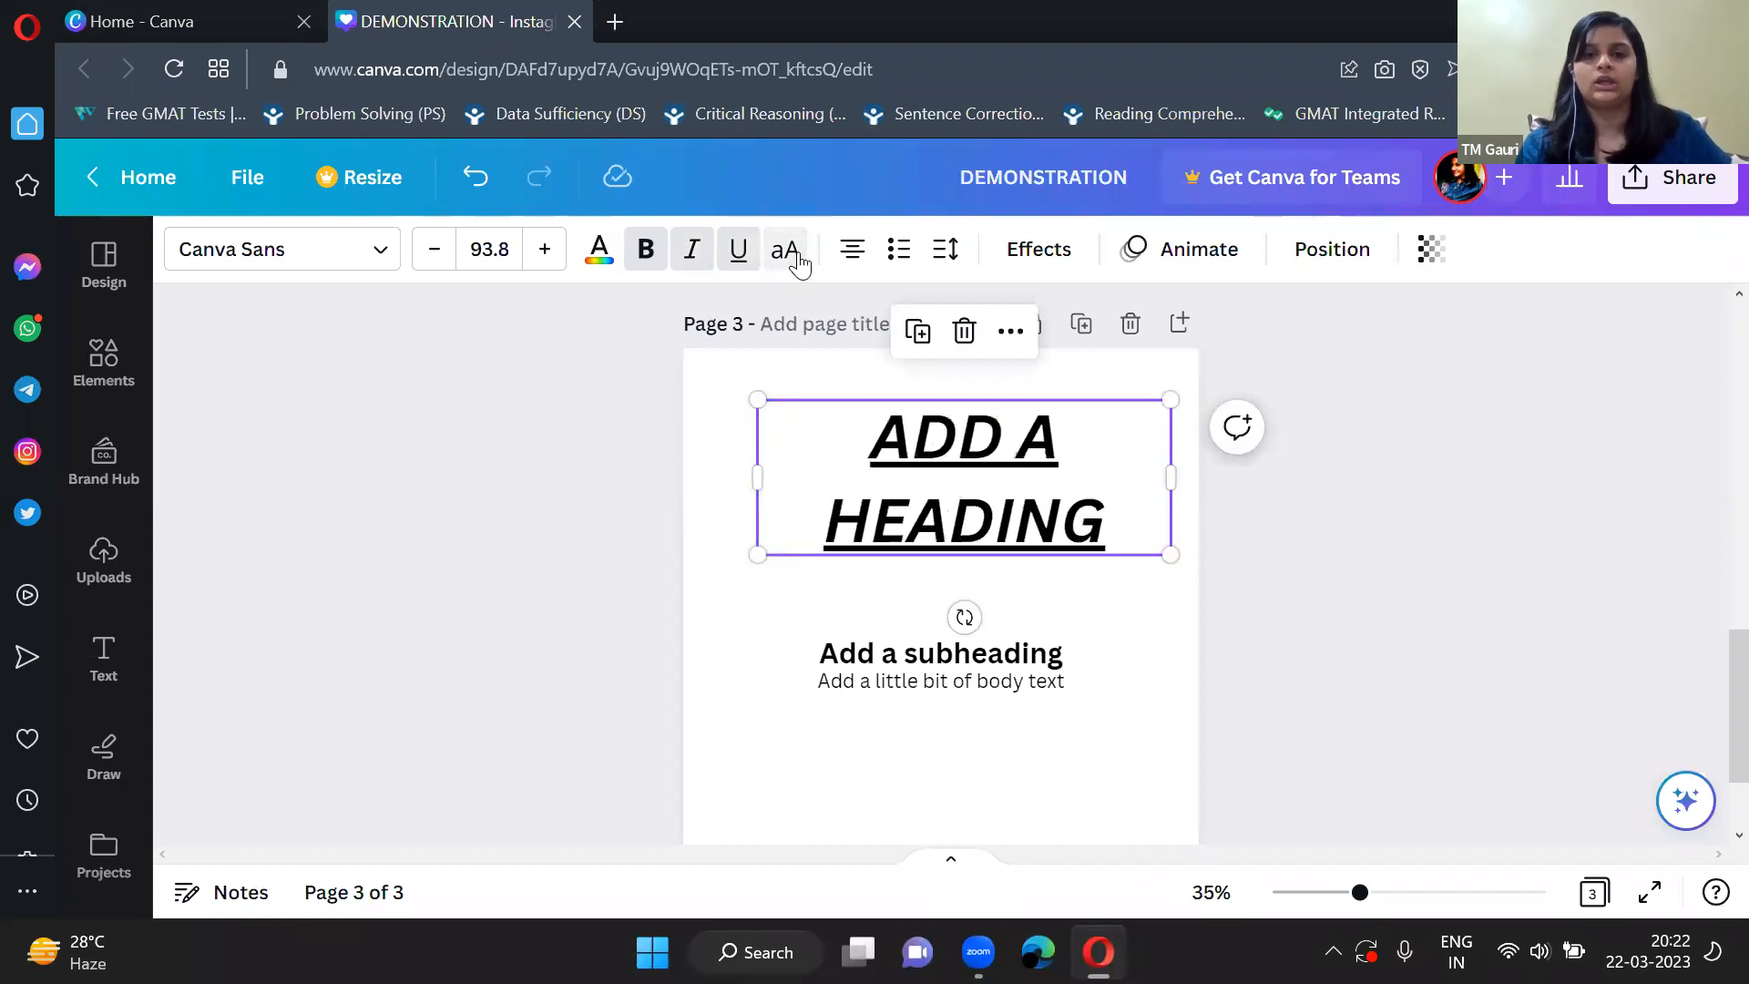
click(605, 251)
click(672, 540)
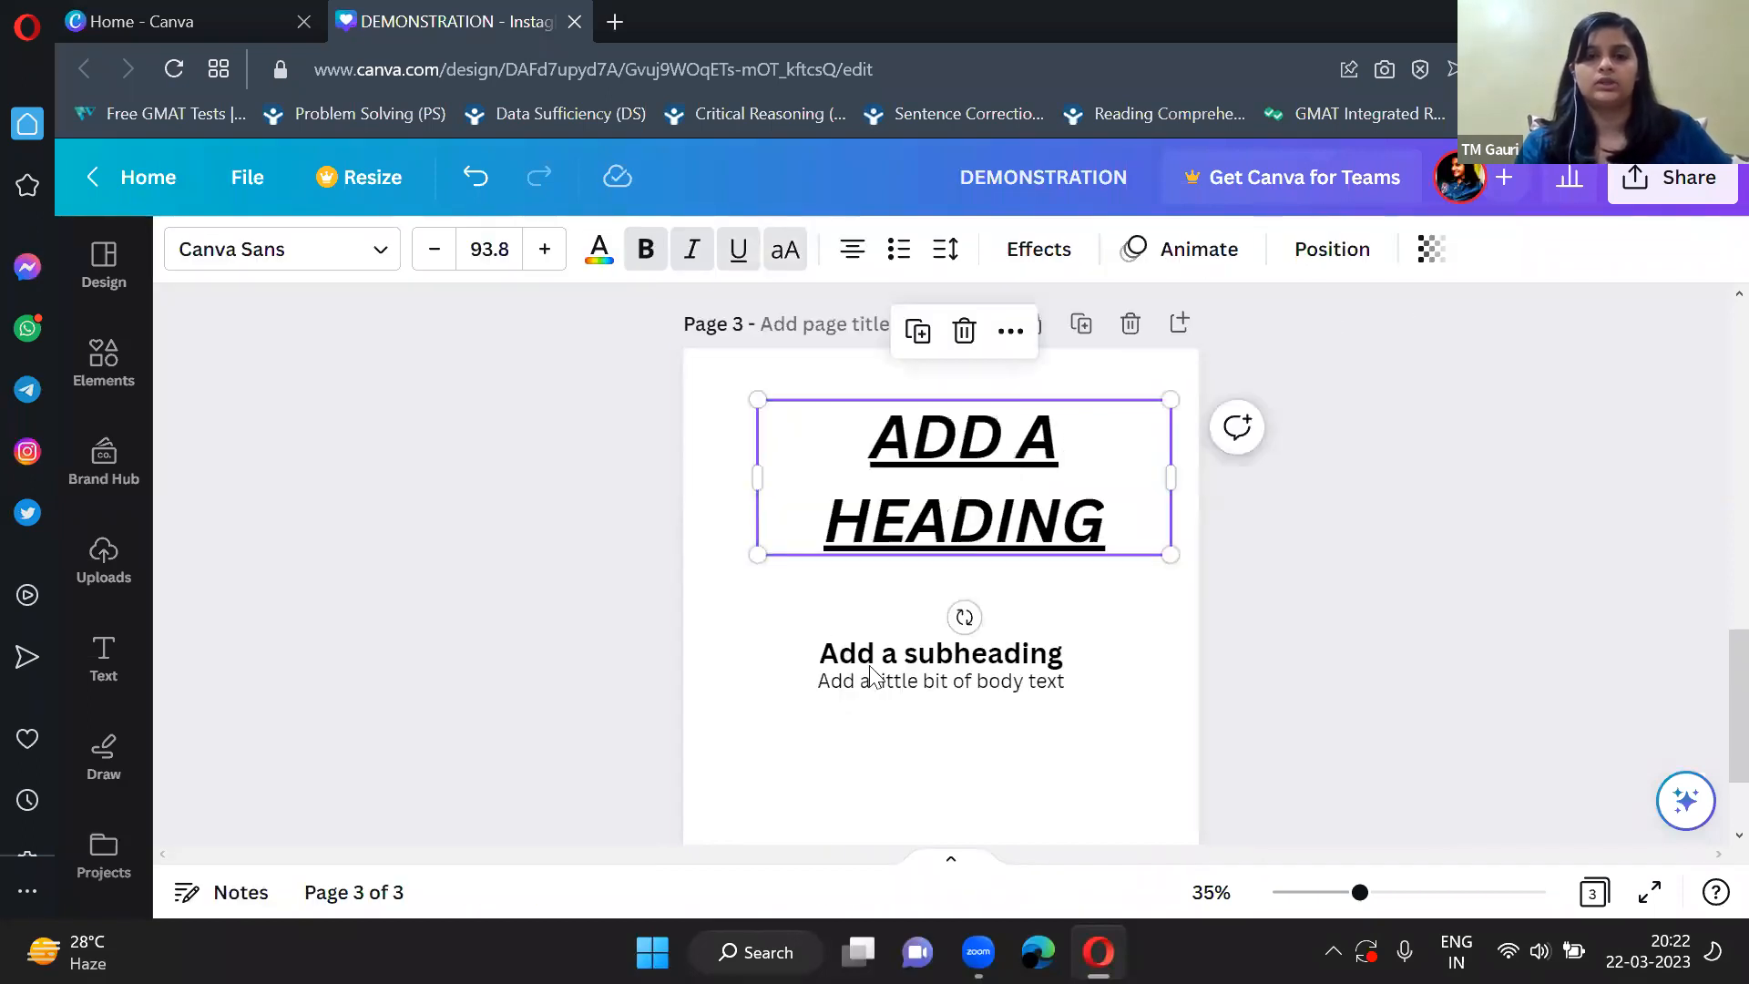
Replace the heading's text on page 3 with CANVA WORKSHOP.
double_click(1093, 506)
click(999, 624)
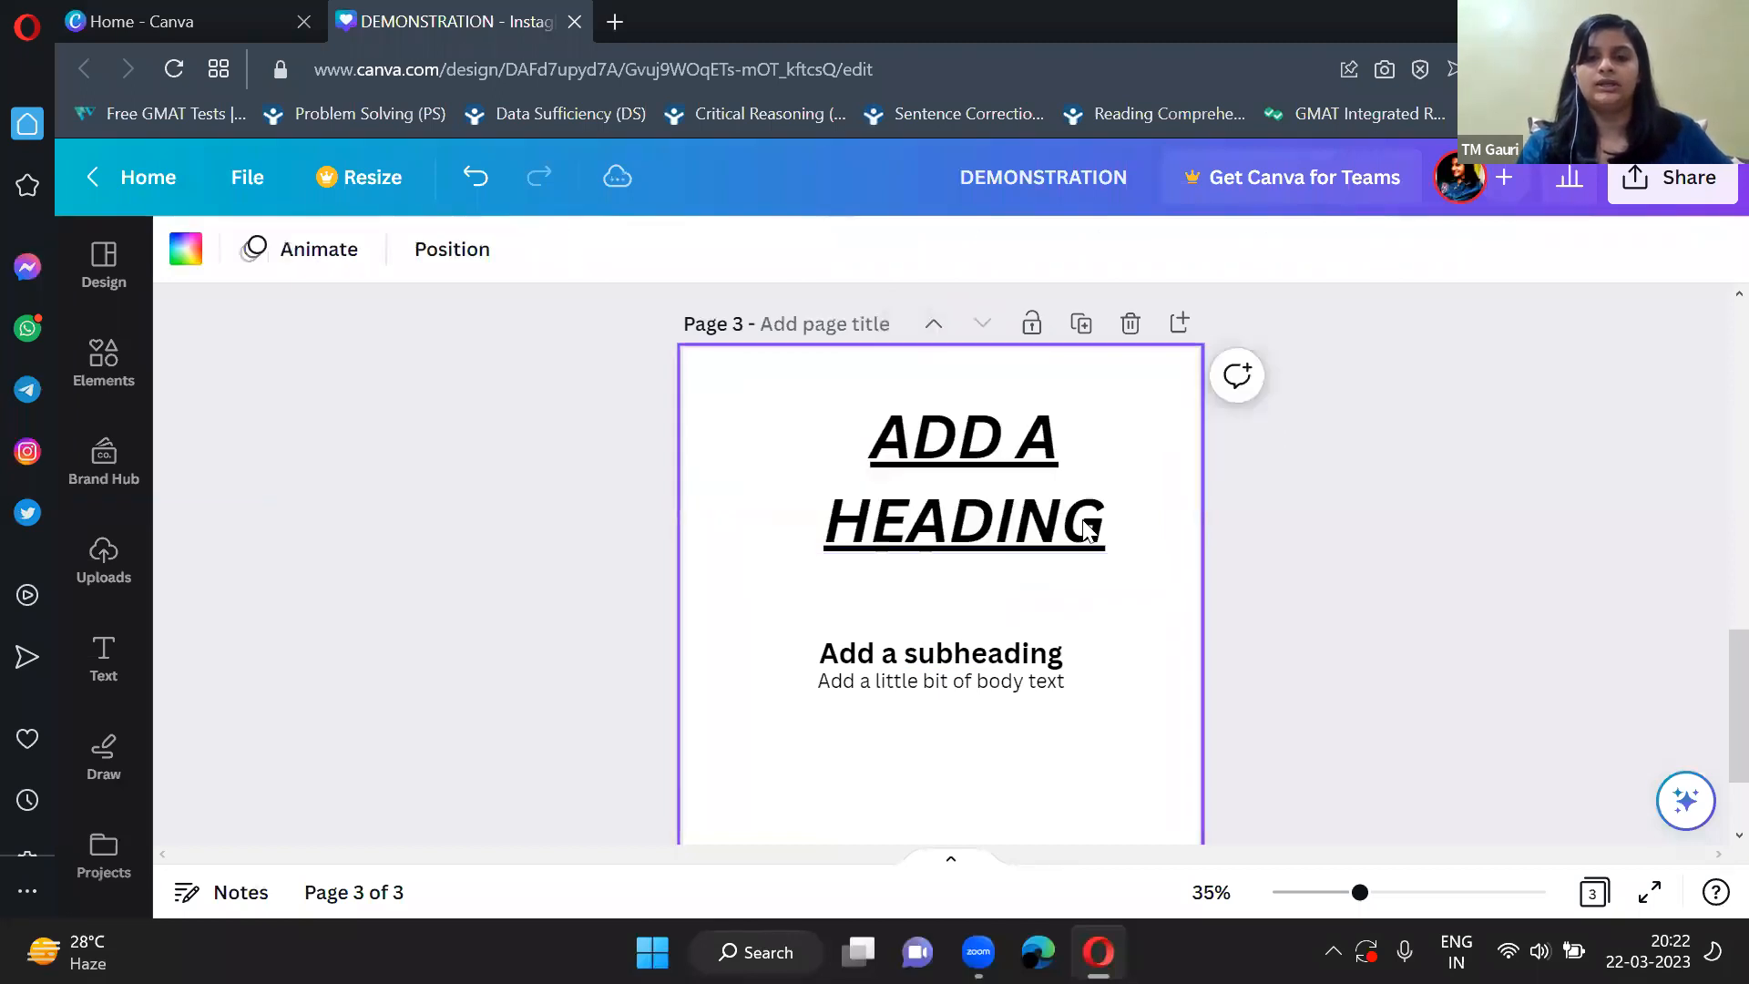
click(1113, 528)
click(1107, 522)
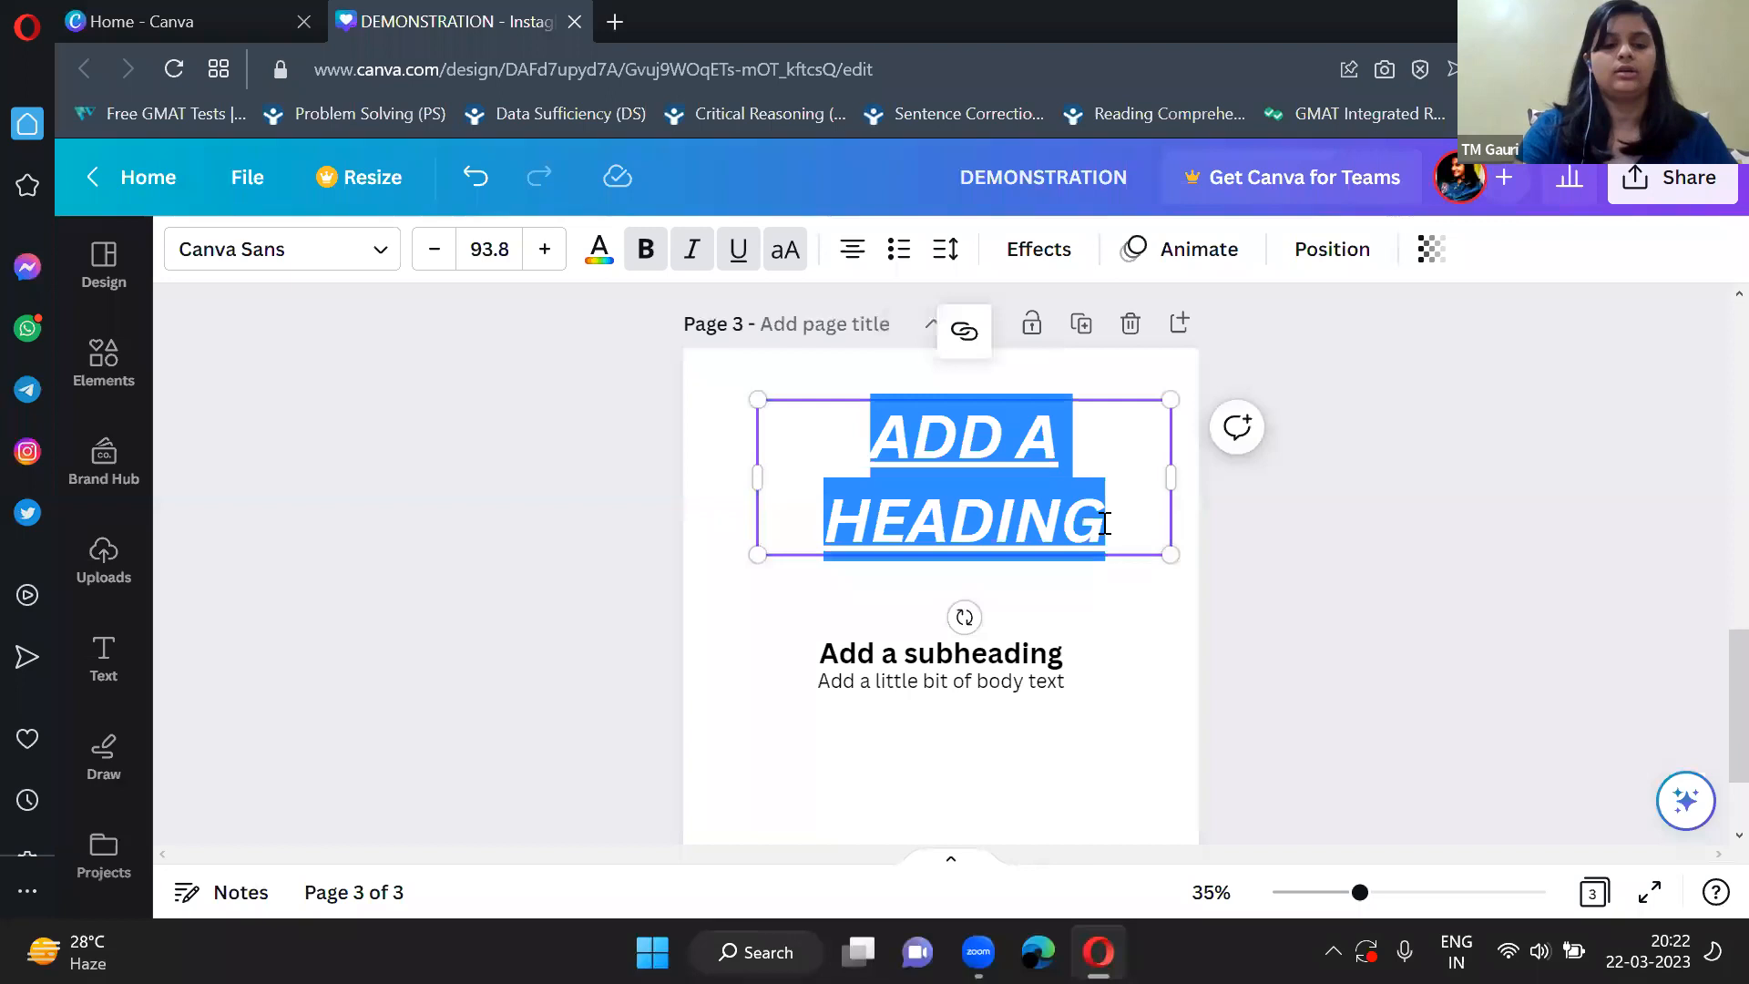
text(CANVA WORKSHOP)
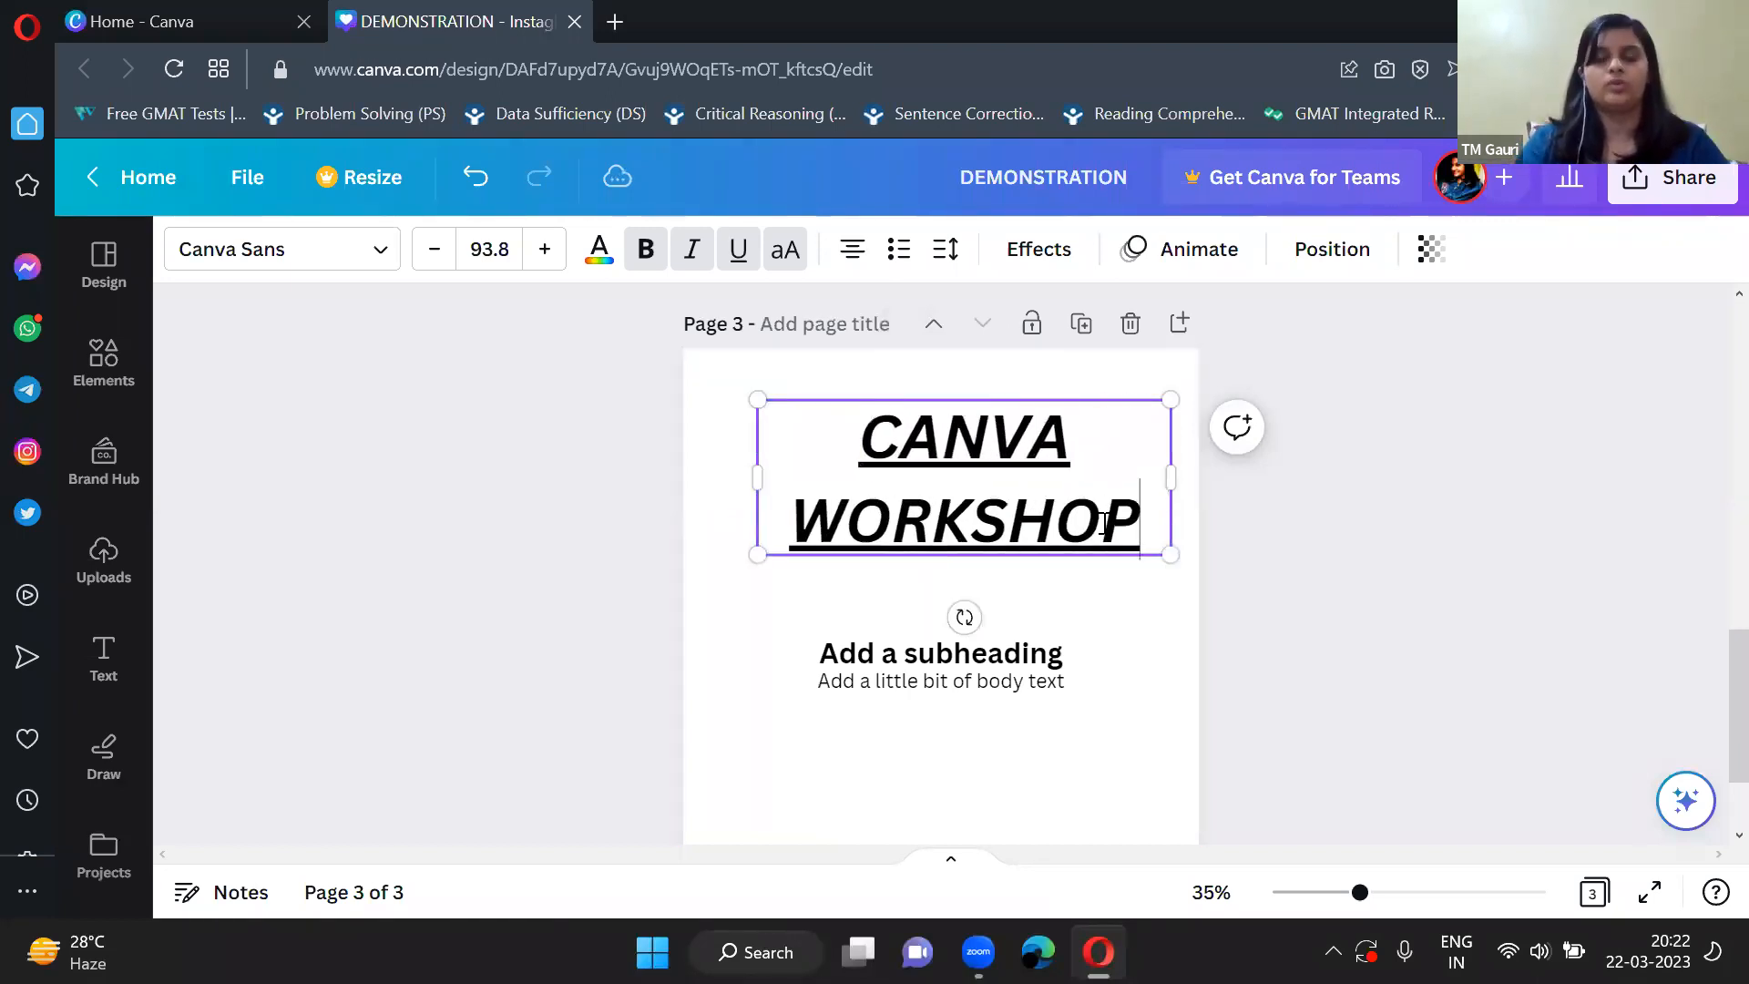
Shrink the CANVA WORKSHOP heading and place the subheading and body text closely beneath it.
drag(1169, 552, 1084, 524)
click(984, 652)
drag(957, 579, 953, 578)
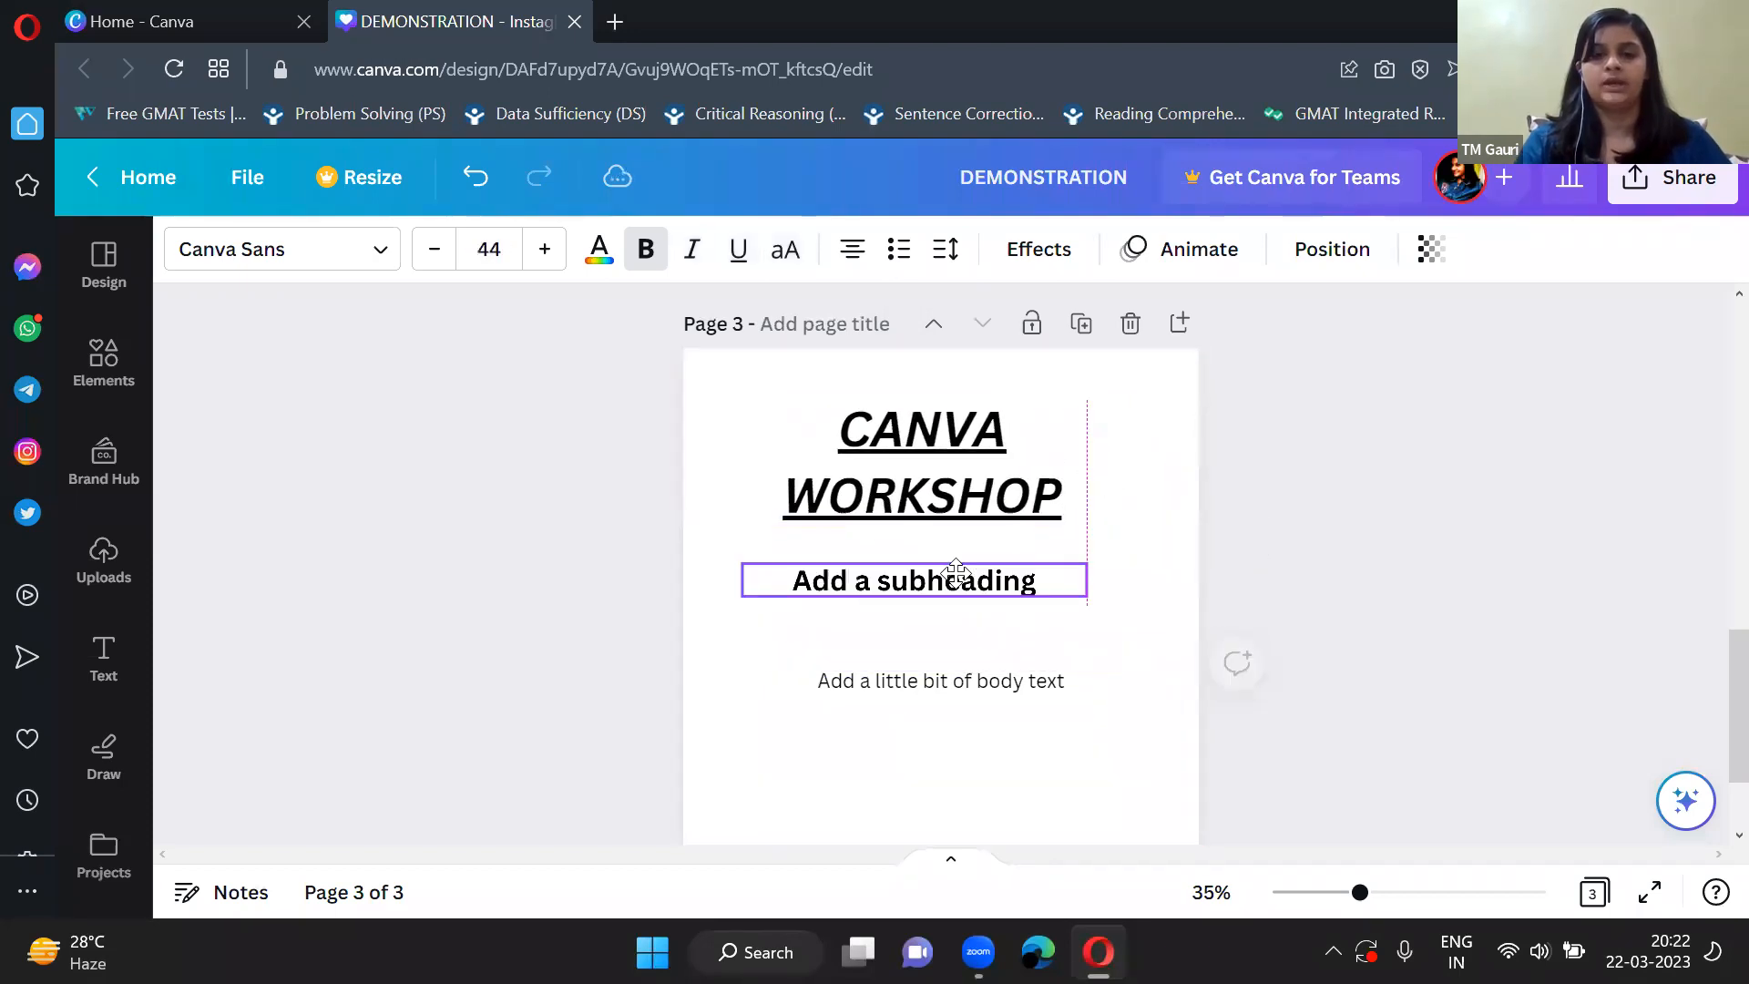
drag(942, 674, 944, 620)
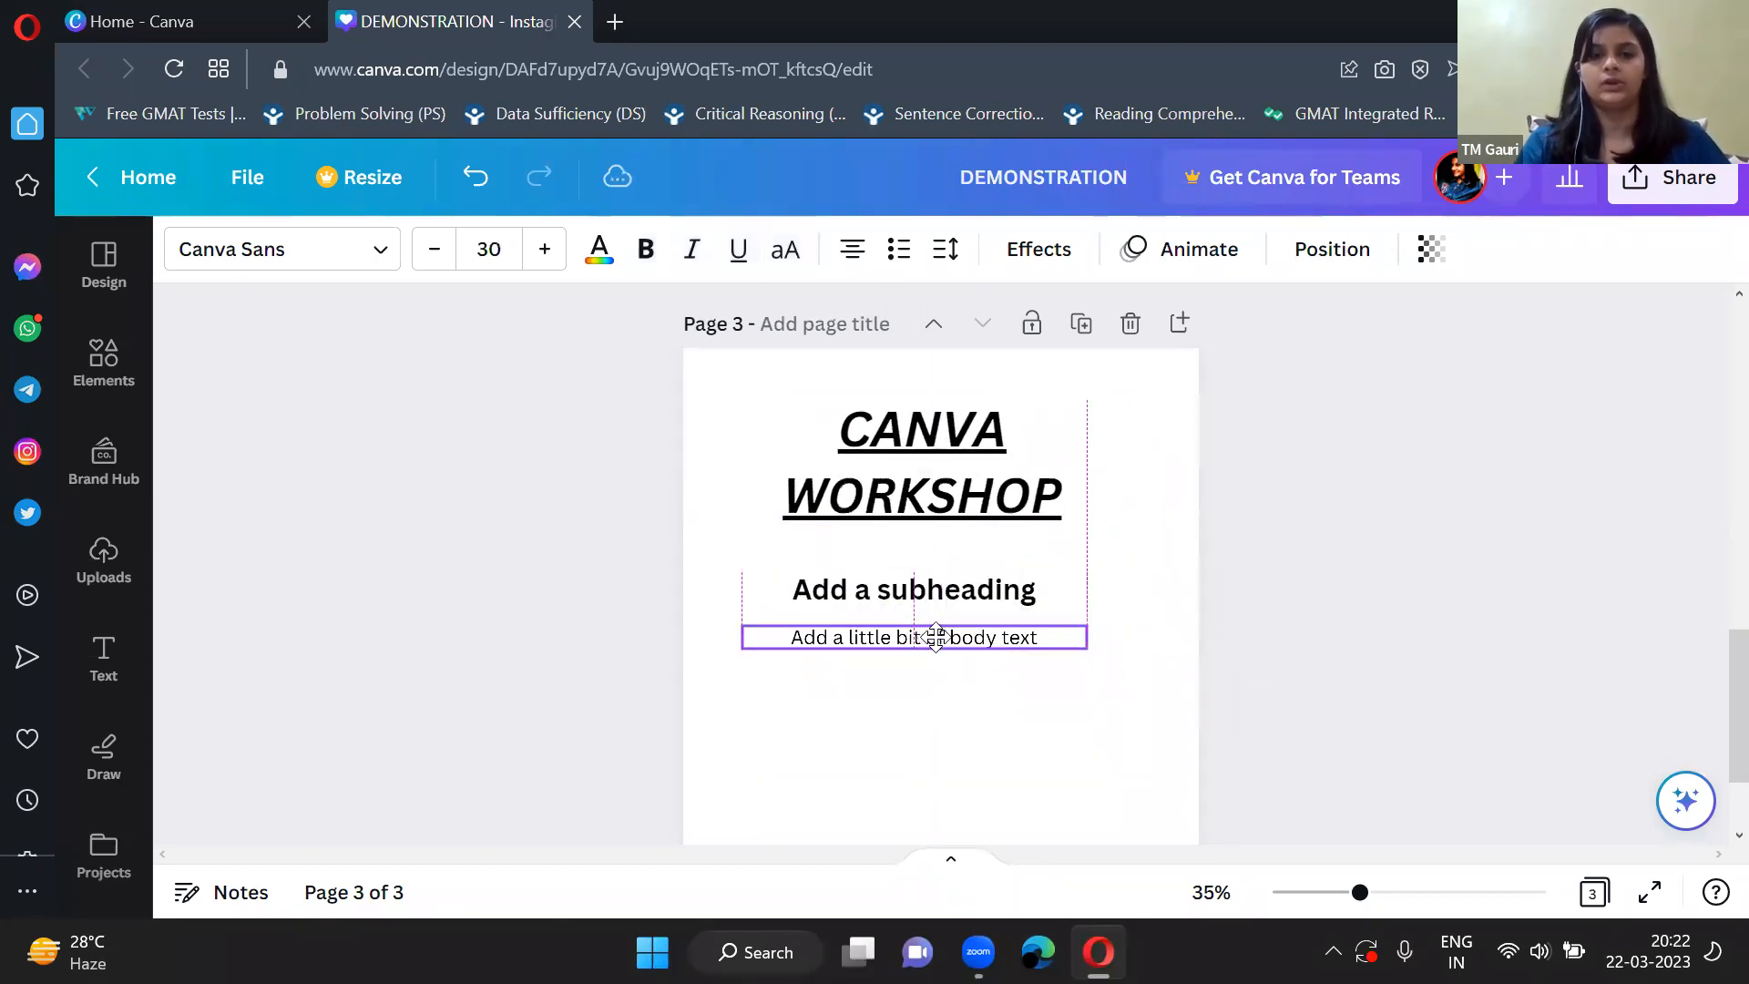
click(1121, 577)
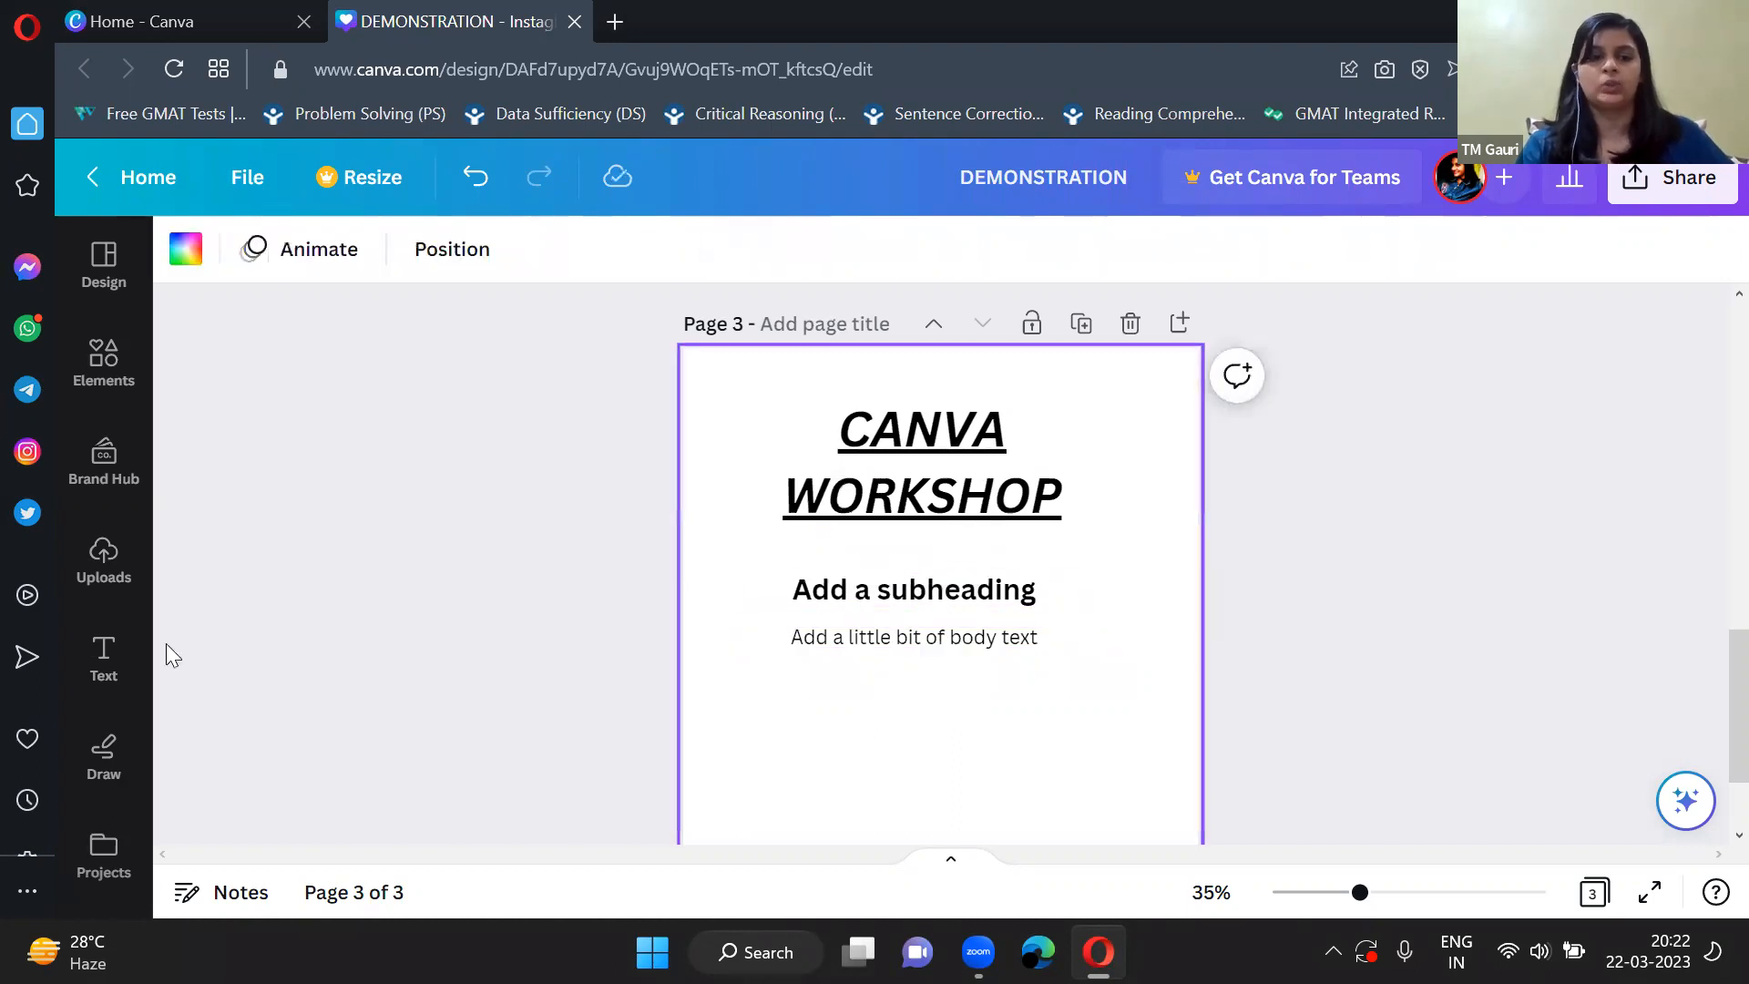
Draw a short freehand stroke with the blue pen below the body text on page 3, and close the drawing tools.
click(110, 772)
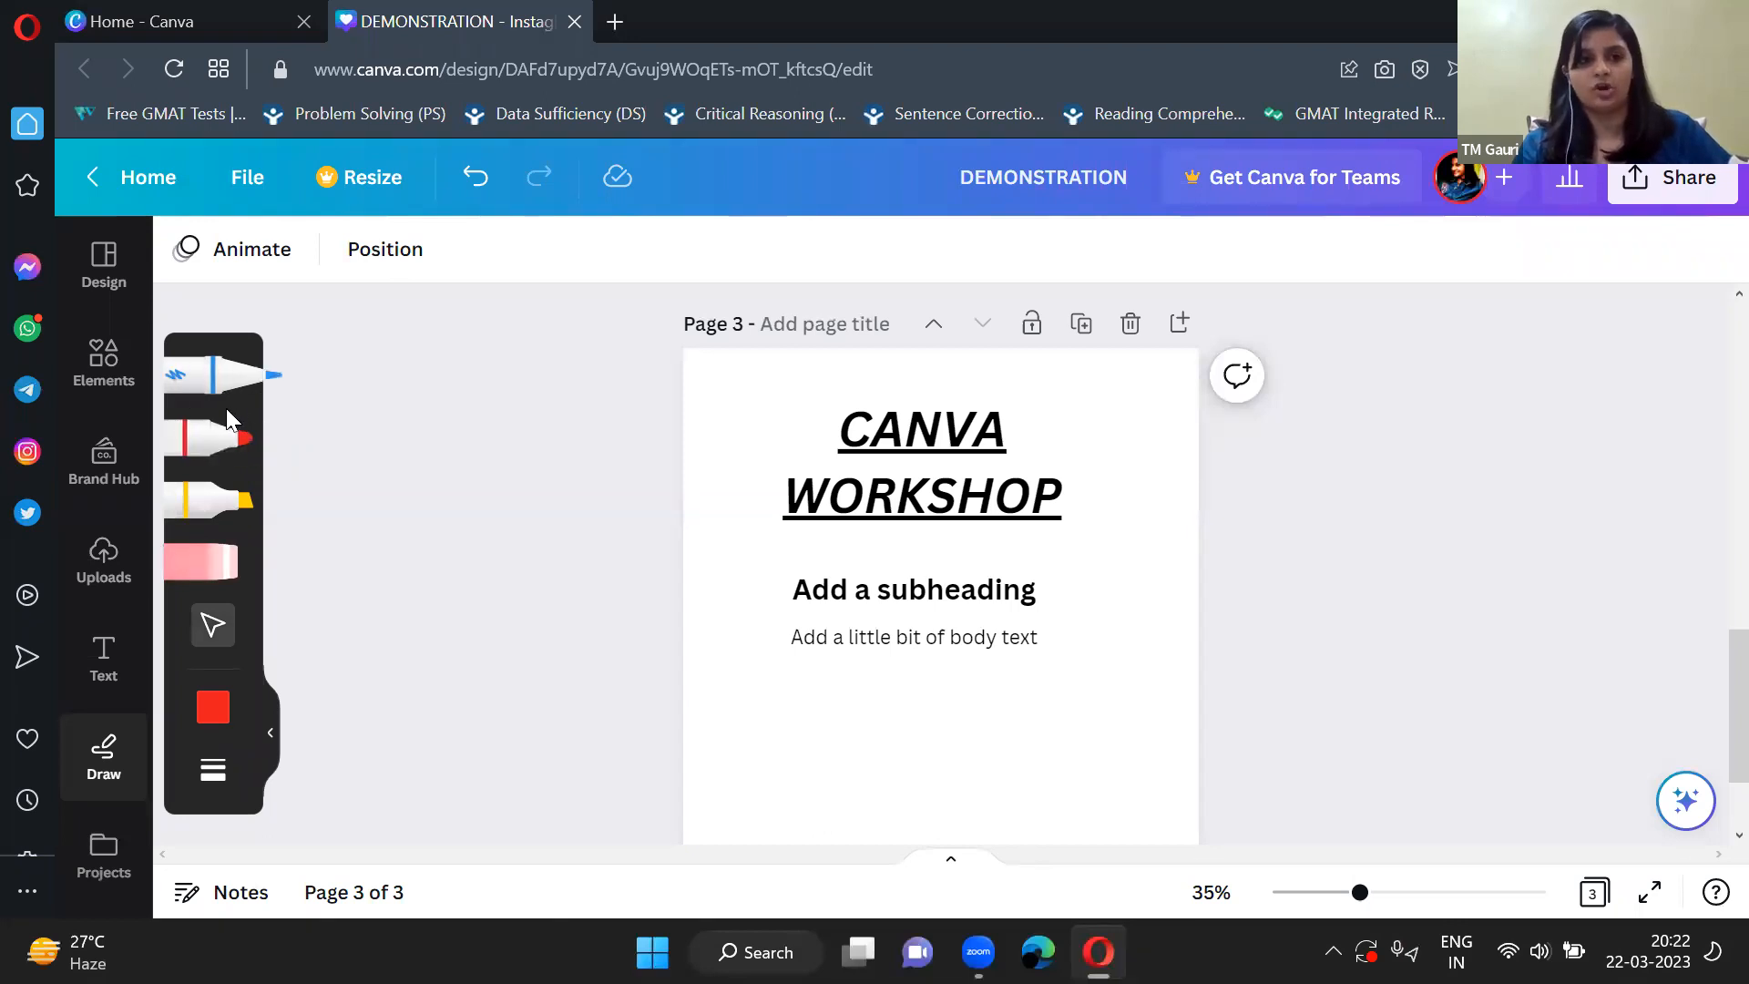
click(246, 382)
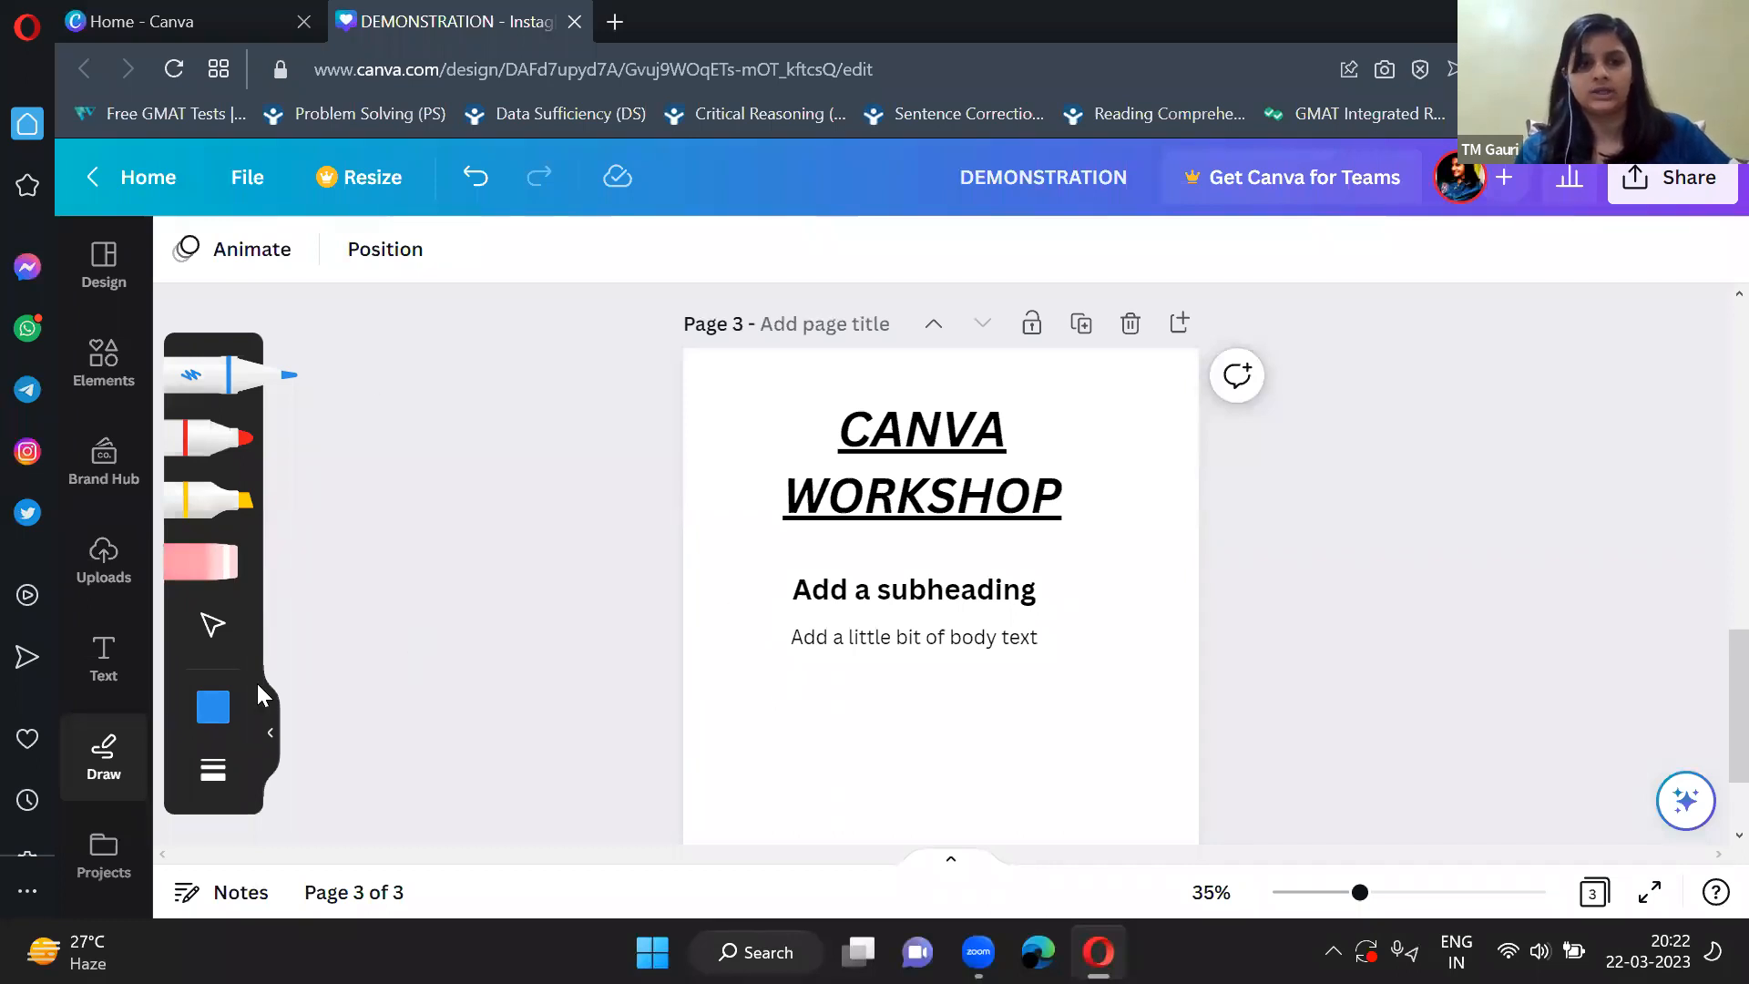
mouse_move(914, 785)
mouse_down()
mouse_move(866, 674)
mouse_move(1028, 717)
mouse_move(878, 816)
mouse_move(906, 738)
mouse_move(1050, 702)
mouse_move(953, 762)
mouse_move(873, 740)
mouse_move(1026, 738)
mouse_move(941, 726)
mouse_up()
click(270, 732)
Return to page 1, clear the frame search, and examine the available elements, text styles and font combinations.
scroll(1148, 623, up, 3)
scroll(1148, 627, up, 8)
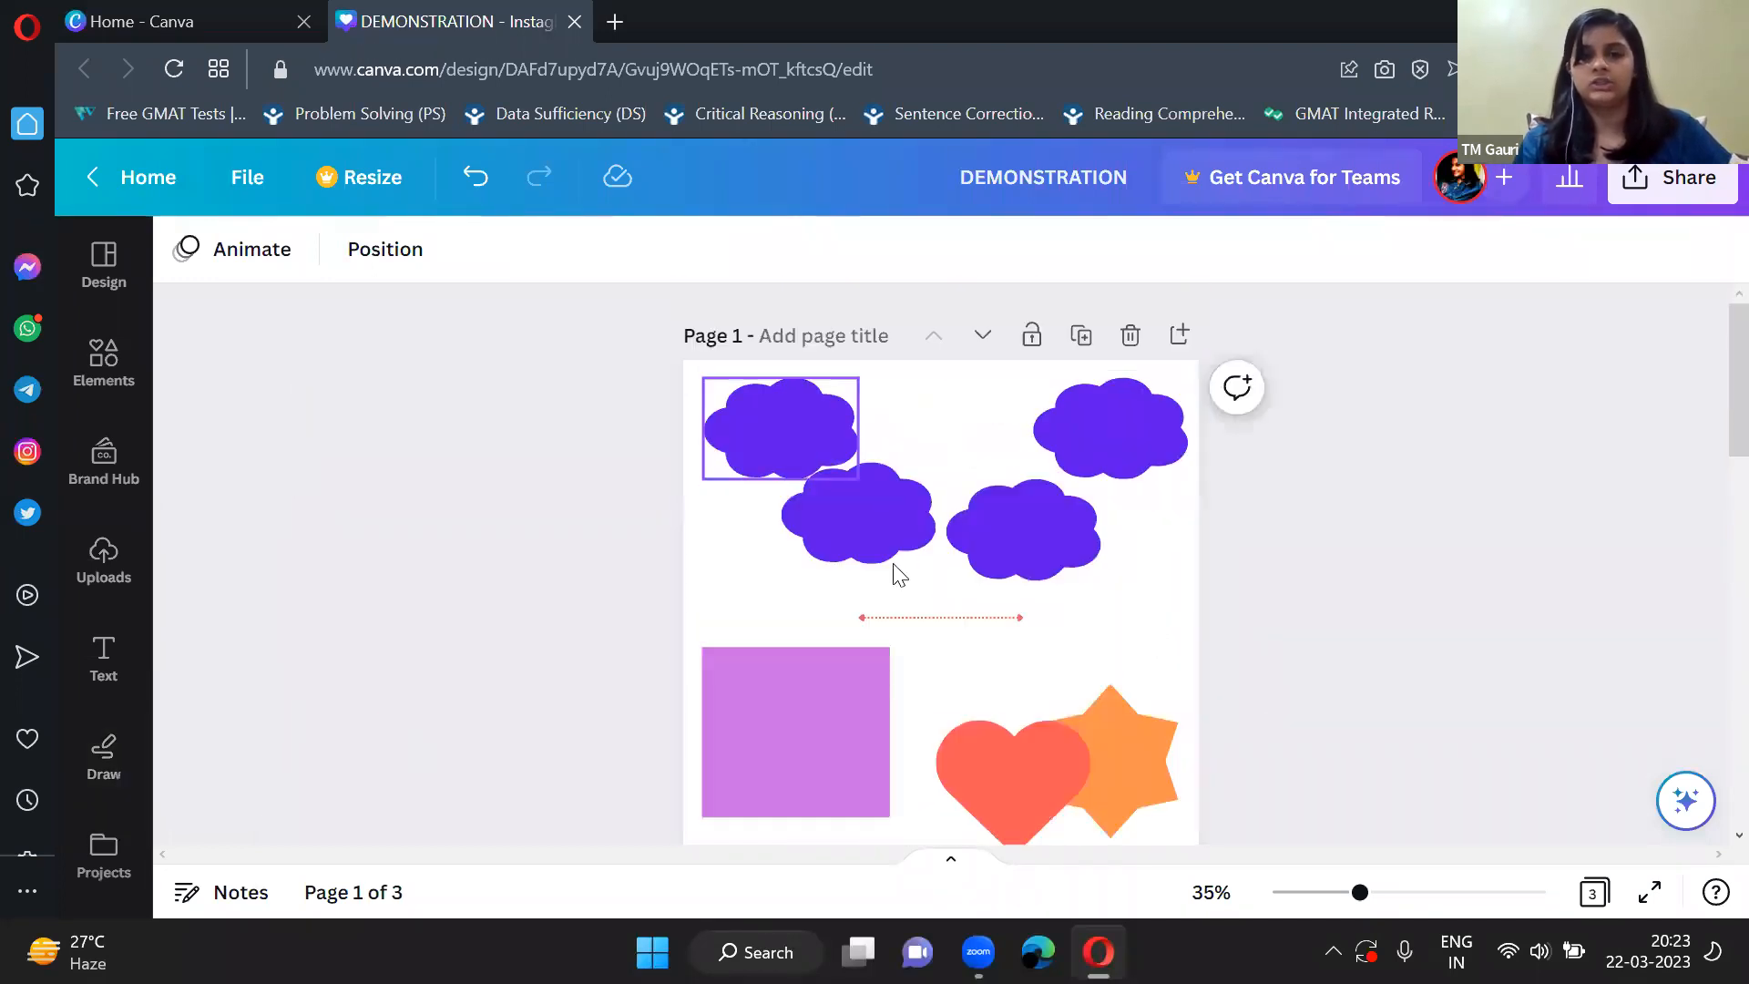
click(108, 361)
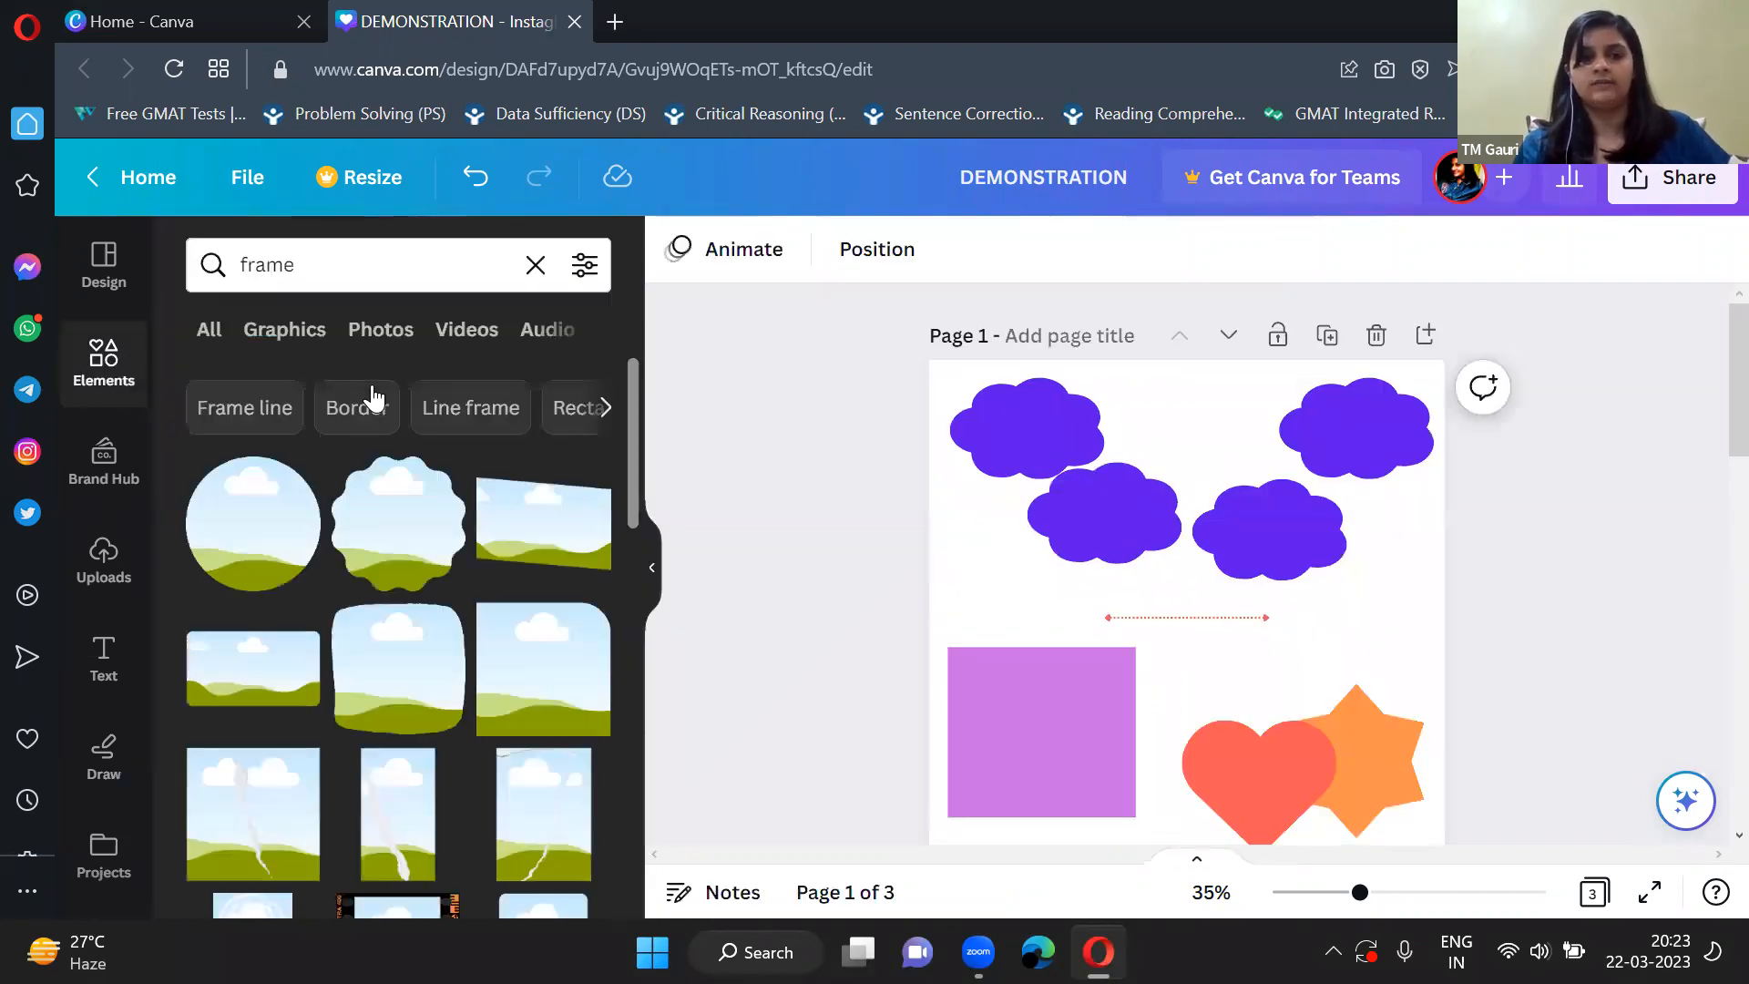
click(528, 268)
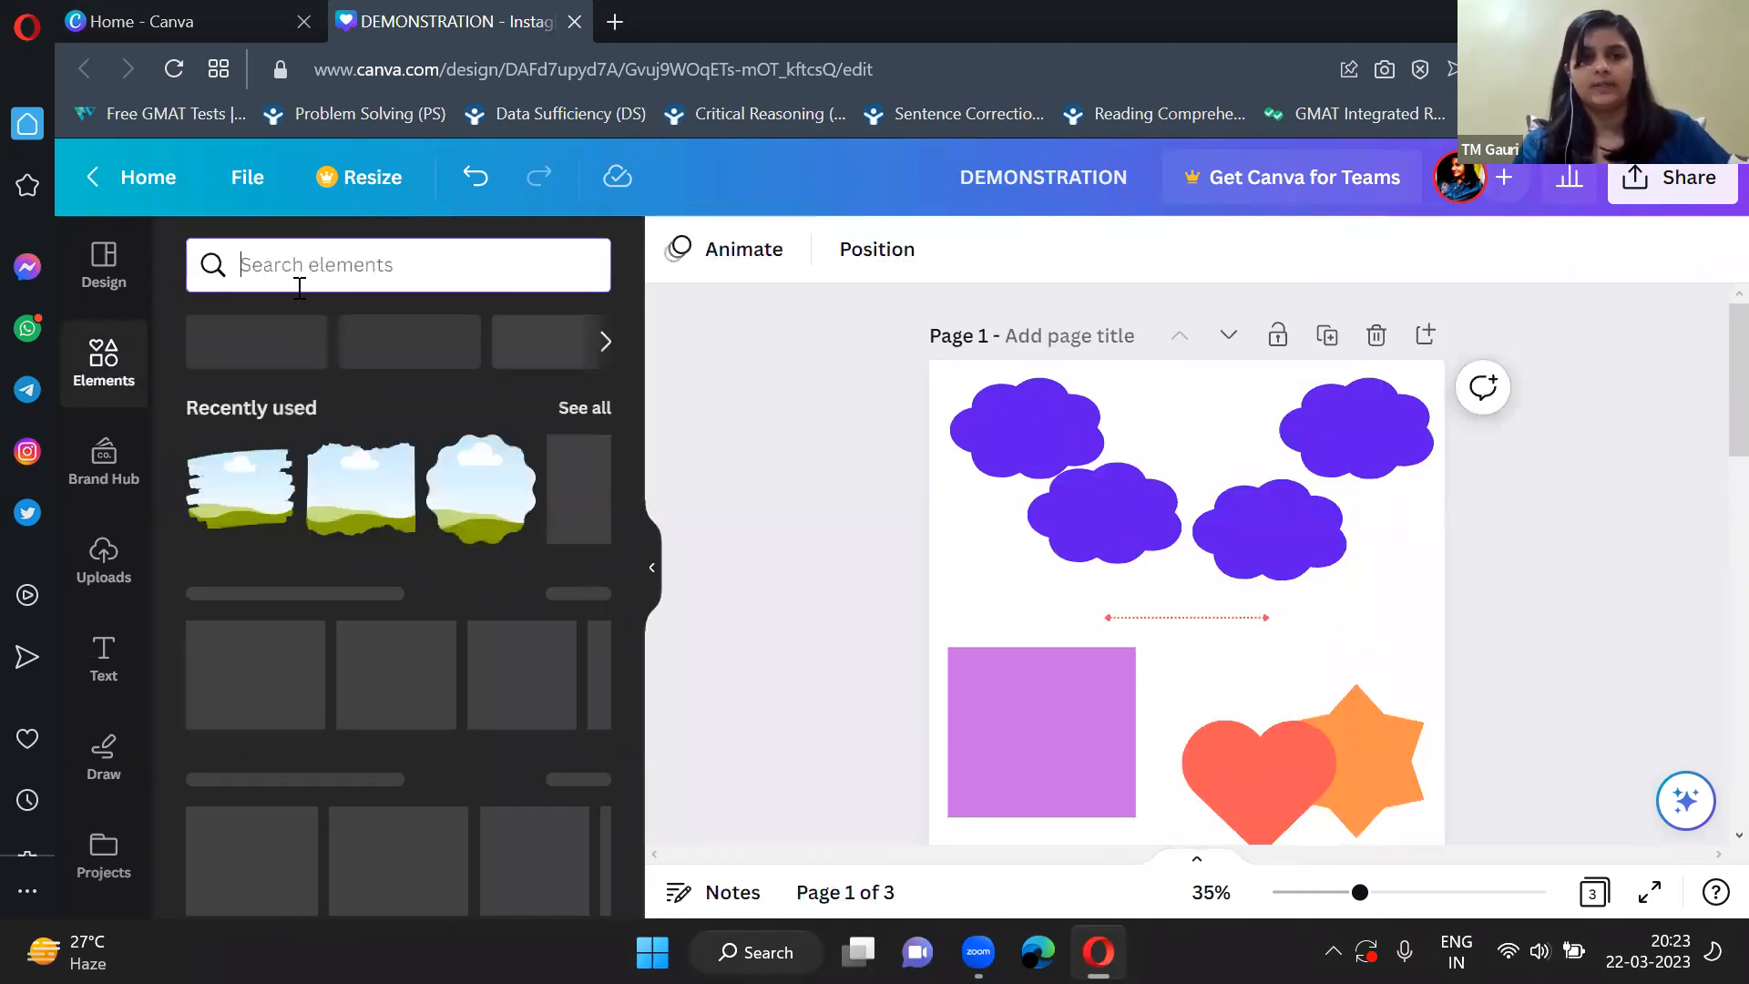
scroll(379, 506, down, 4)
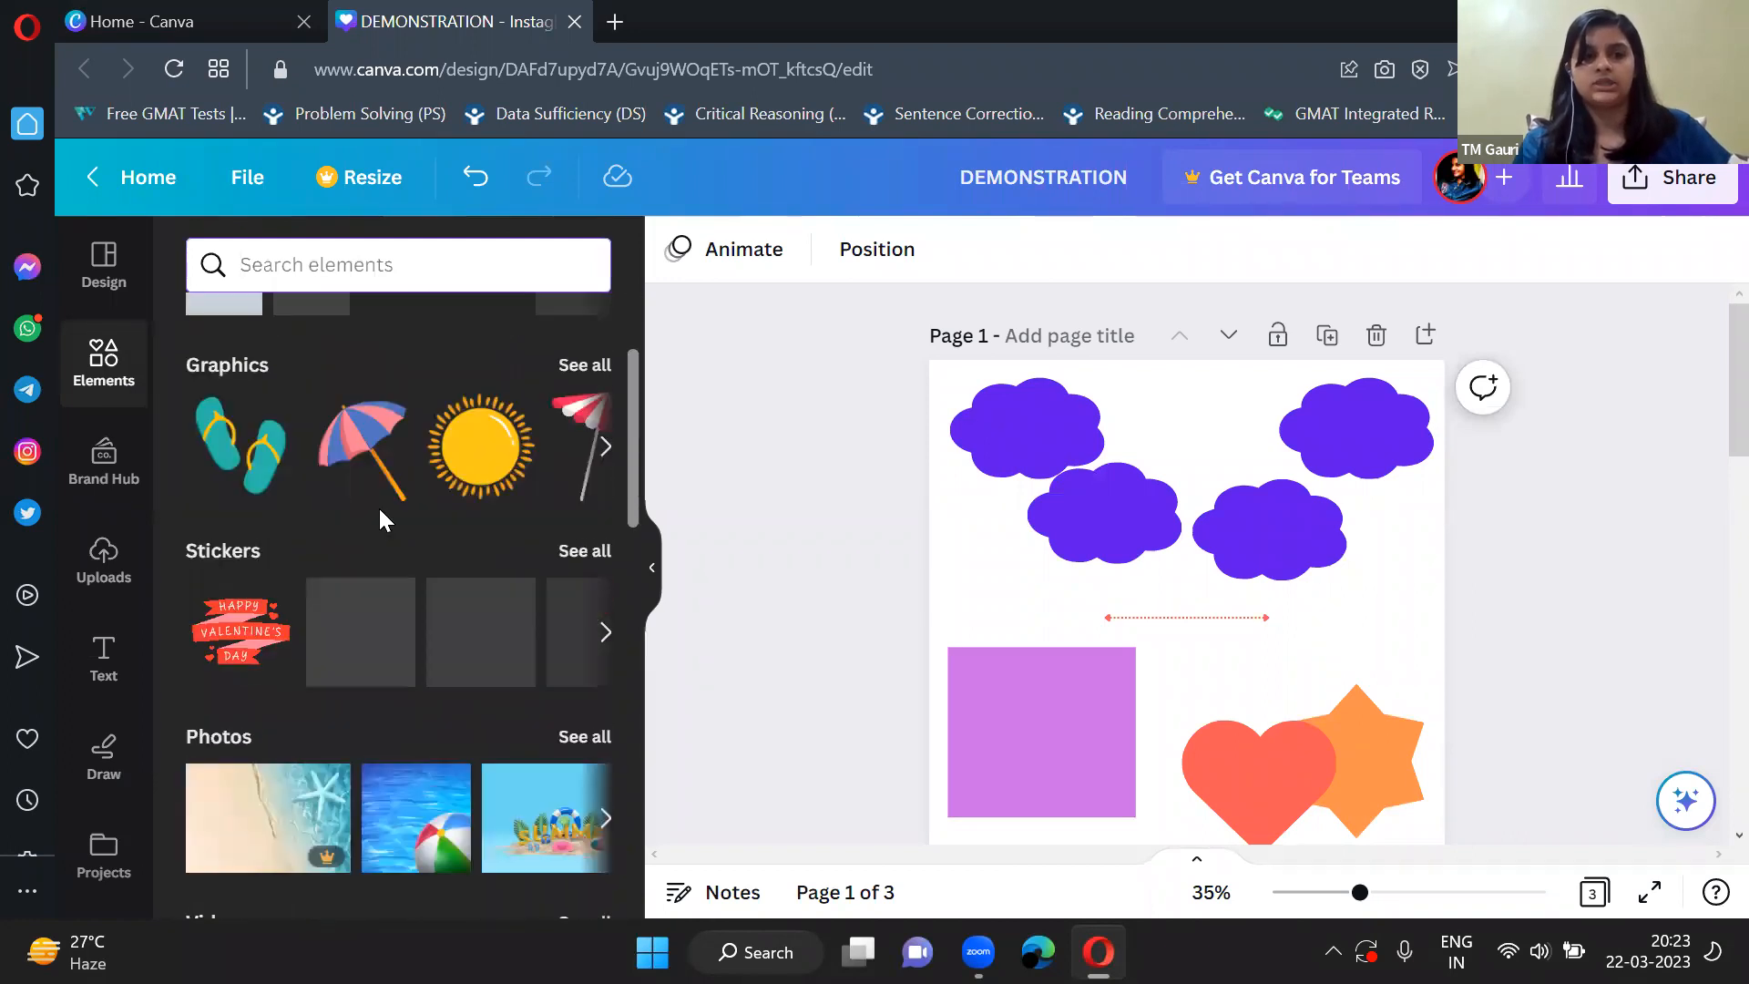
scroll(274, 533, up, 4)
click(102, 658)
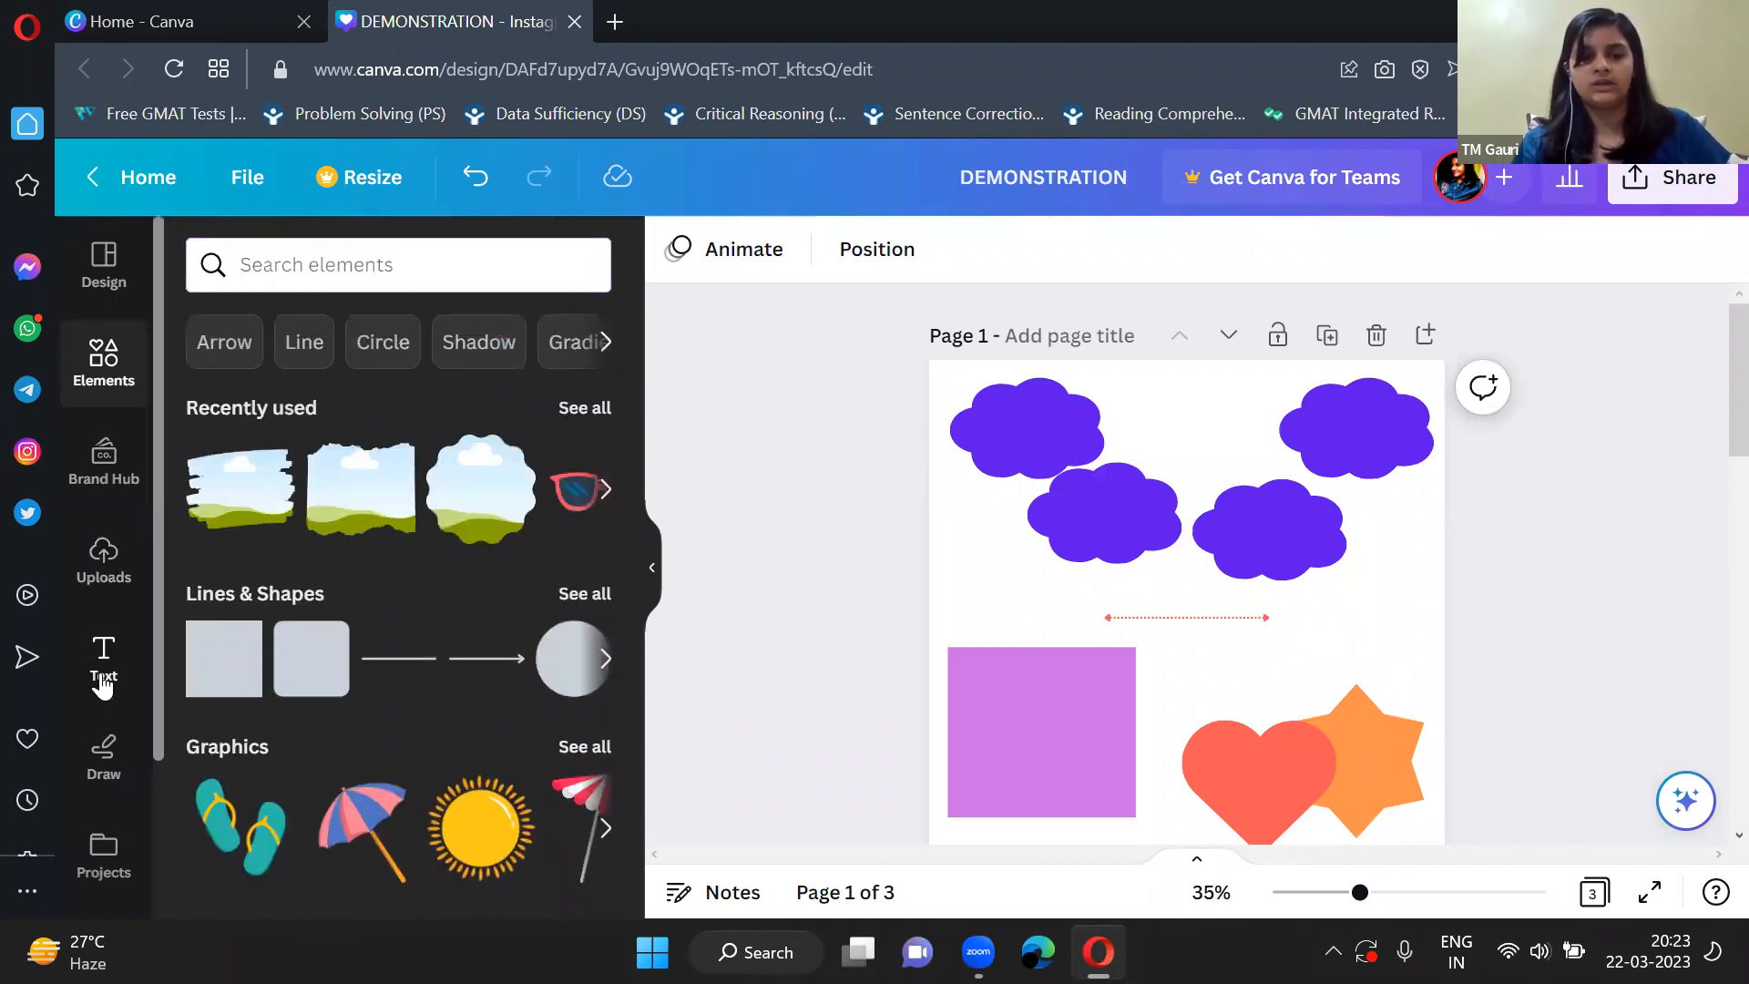
scroll(248, 711, down, 5)
scroll(367, 715, up, 2)
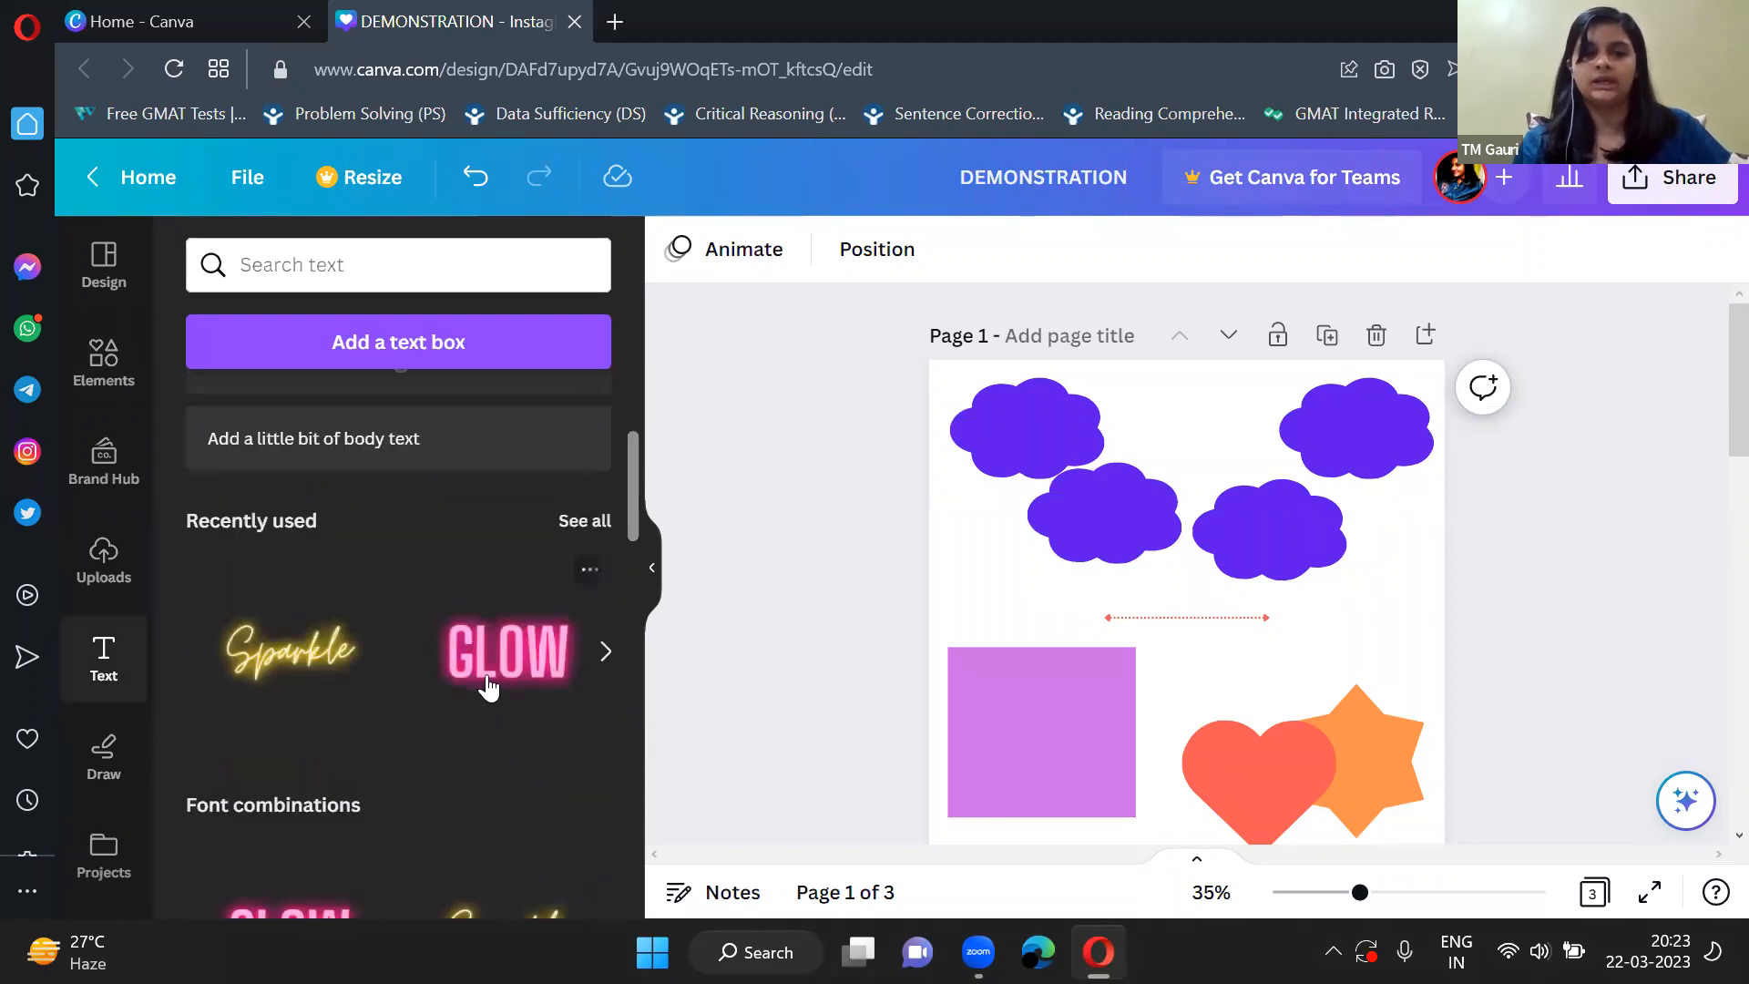
scroll(368, 738, down, 2)
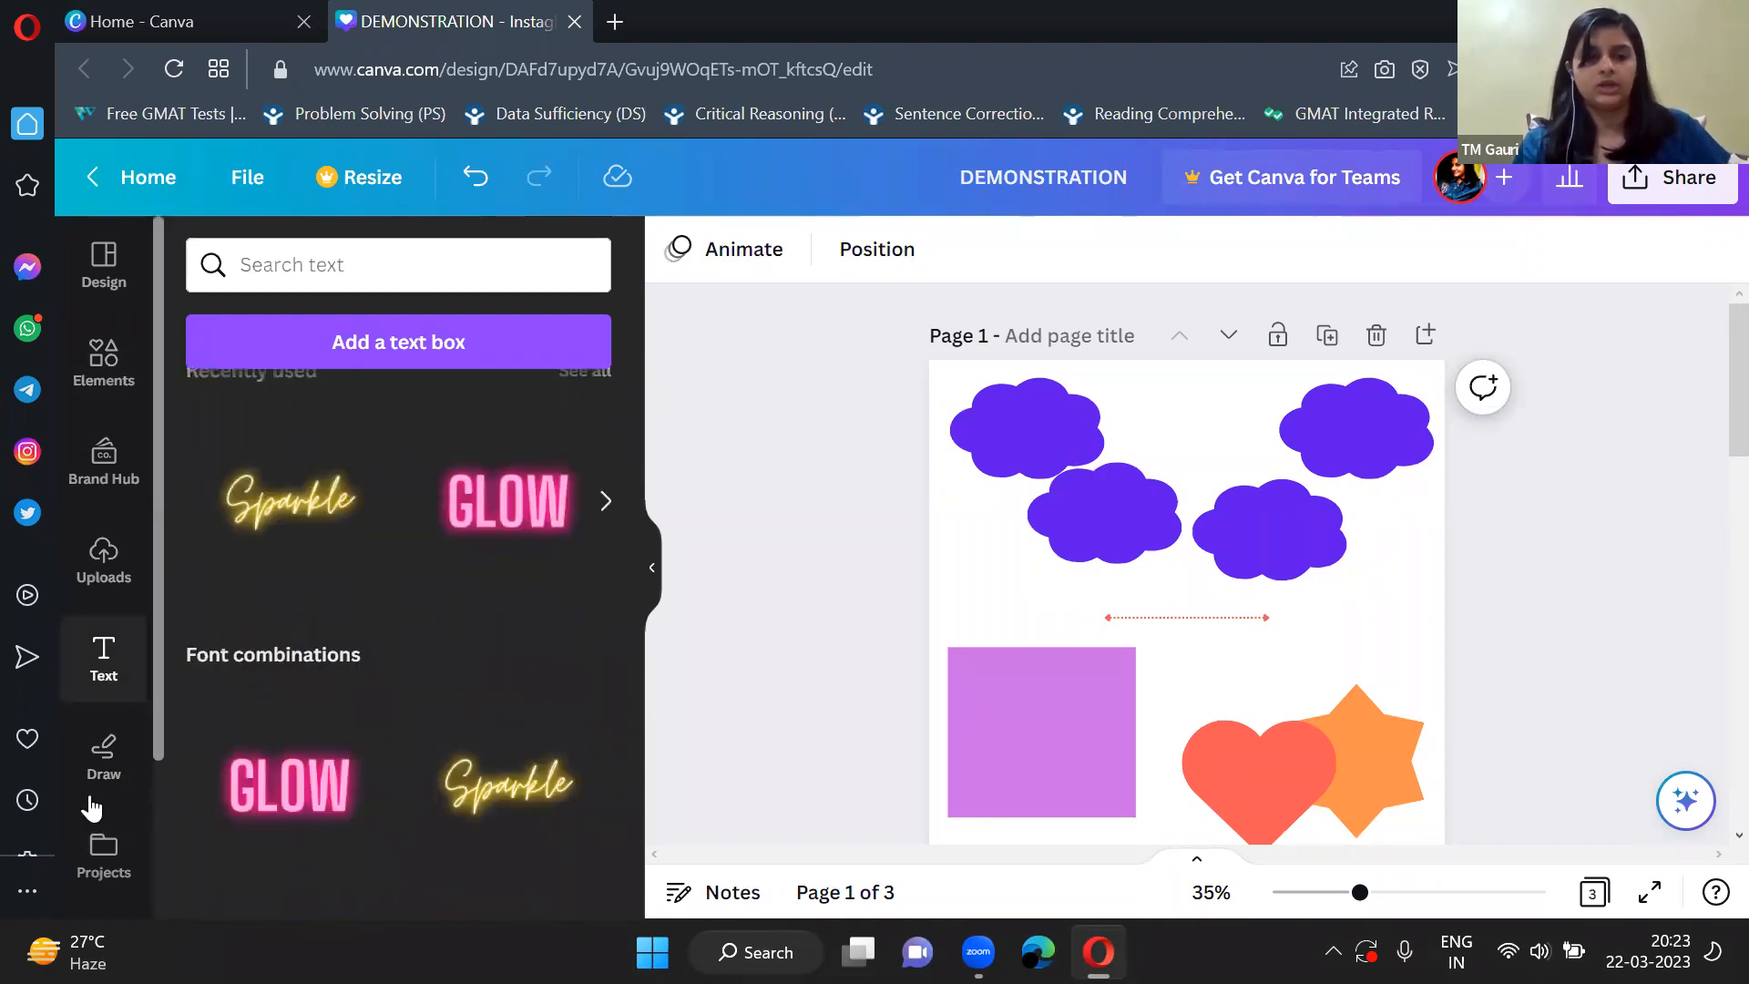
scroll(78, 780, down, 2)
click(651, 566)
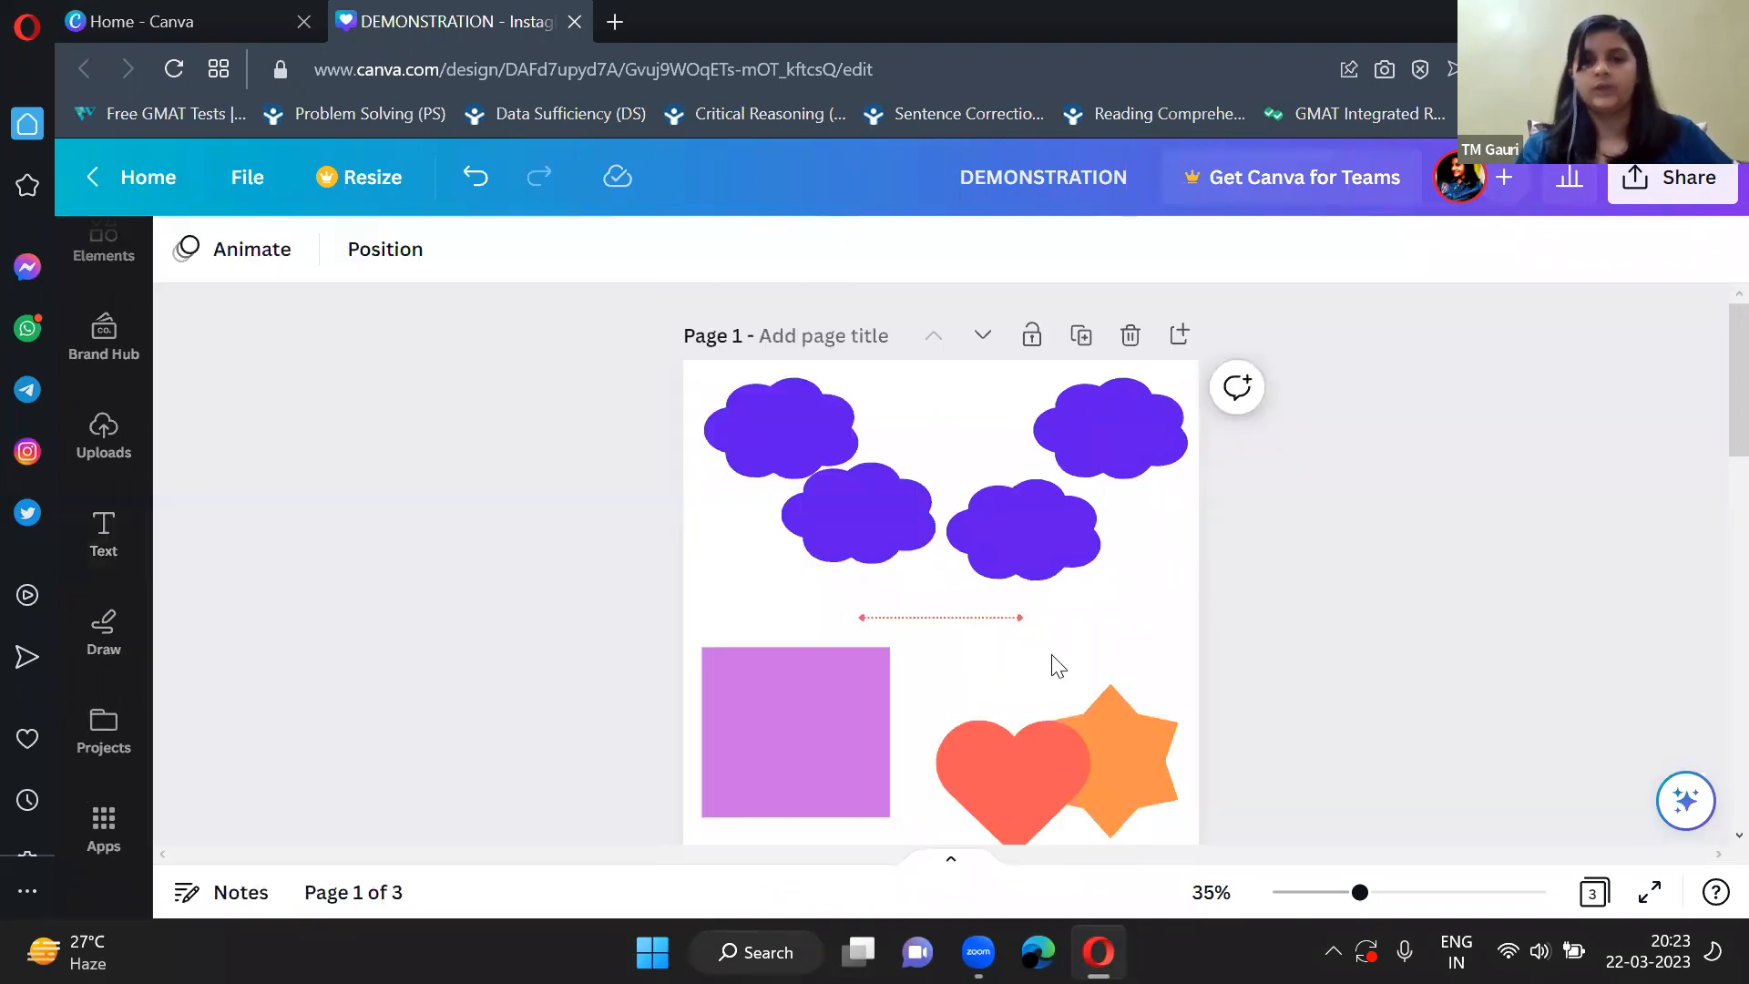
Shrink the blue freehand drawing on page 3 slightly and shift it a little down and to the right below the body text.
scroll(1053, 654, down, 12)
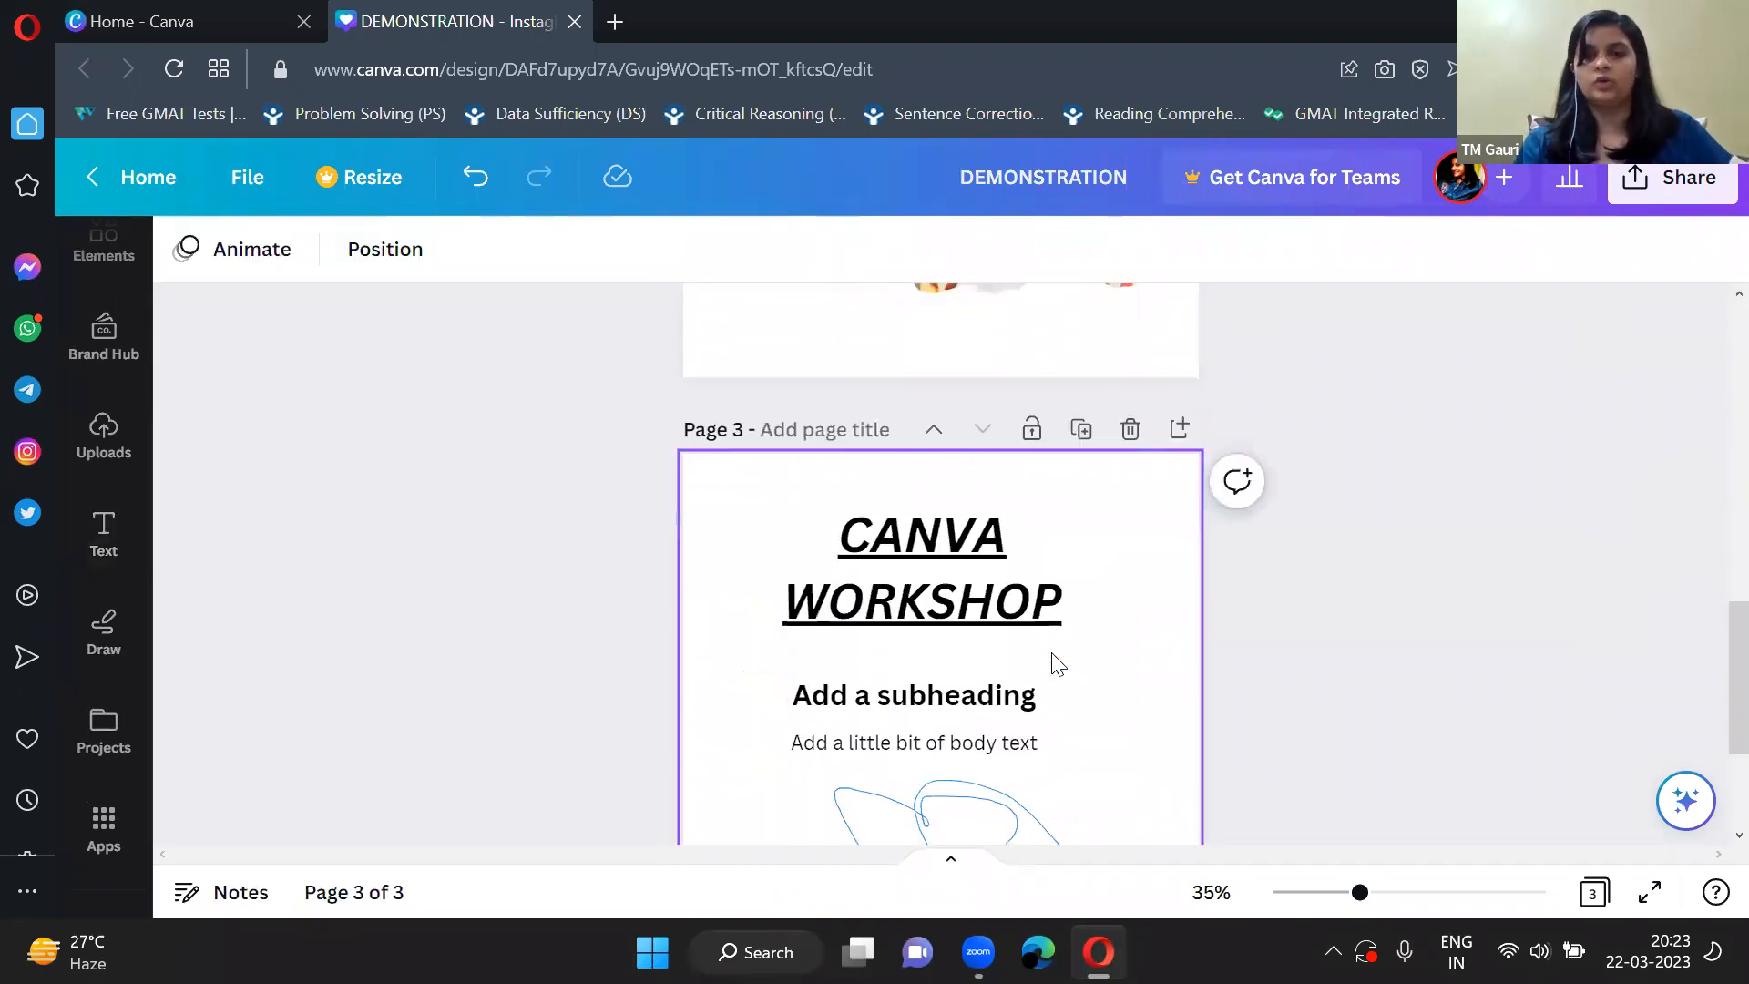
scroll(1053, 657, up, 5)
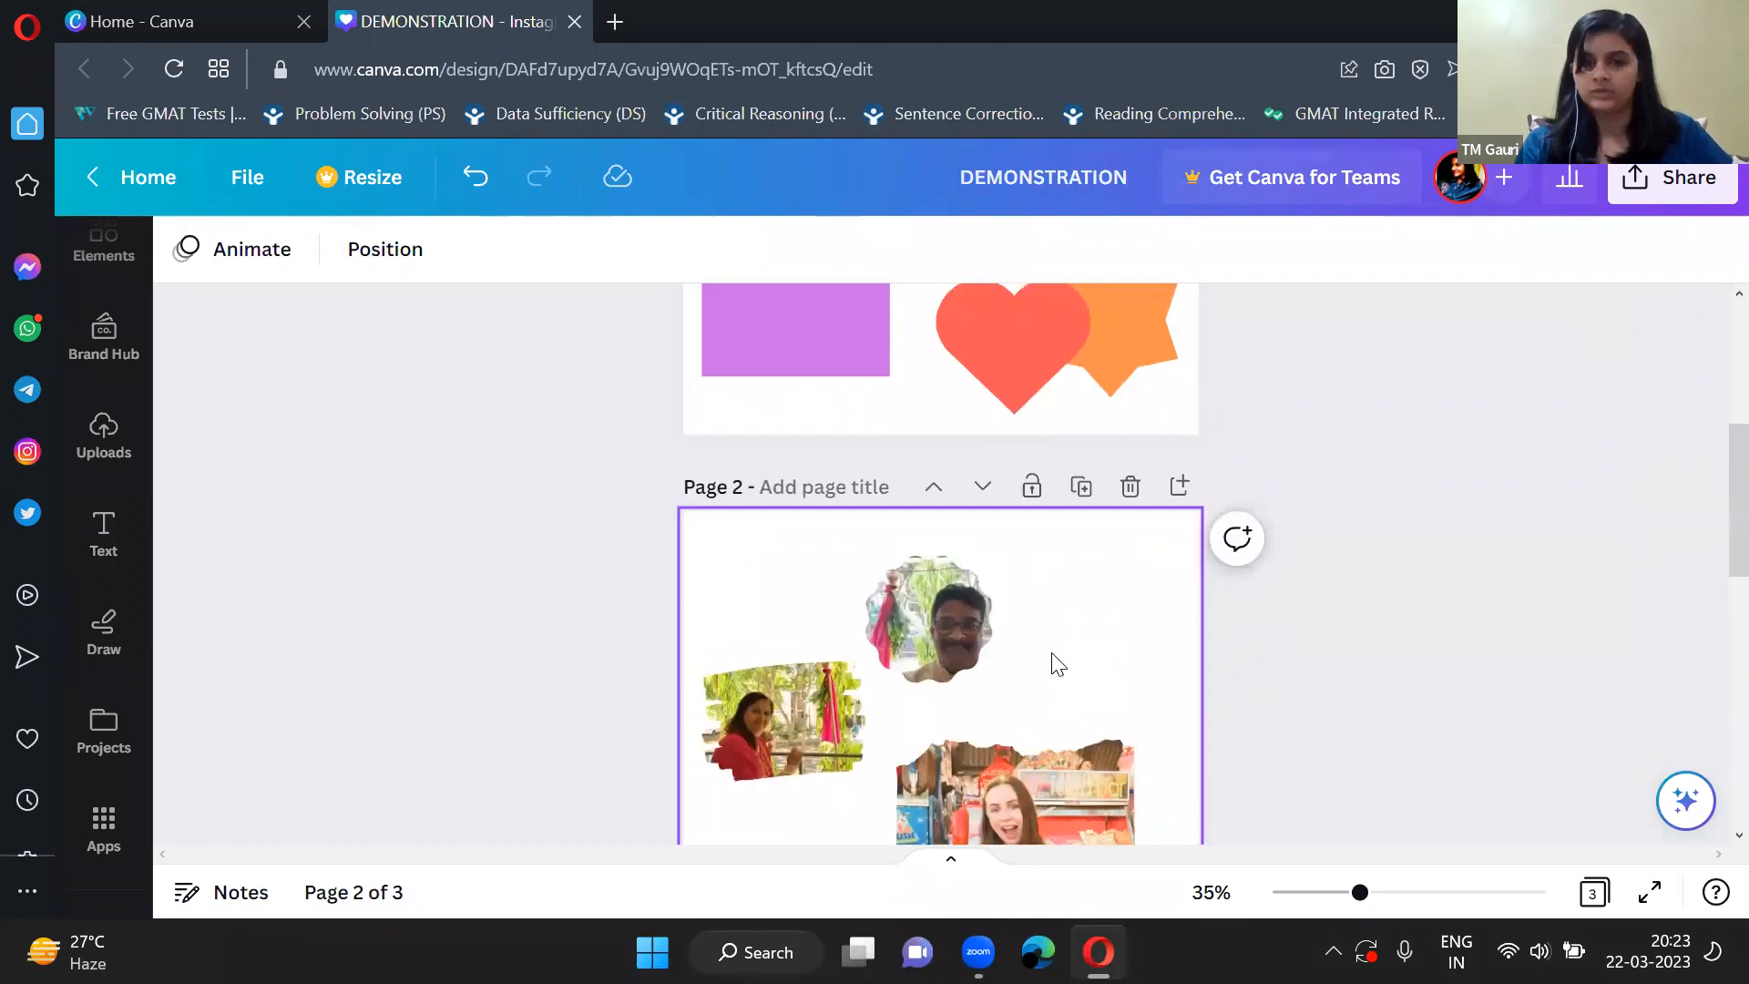
scroll(1053, 657, down, 6)
scroll(1053, 661, down, 1)
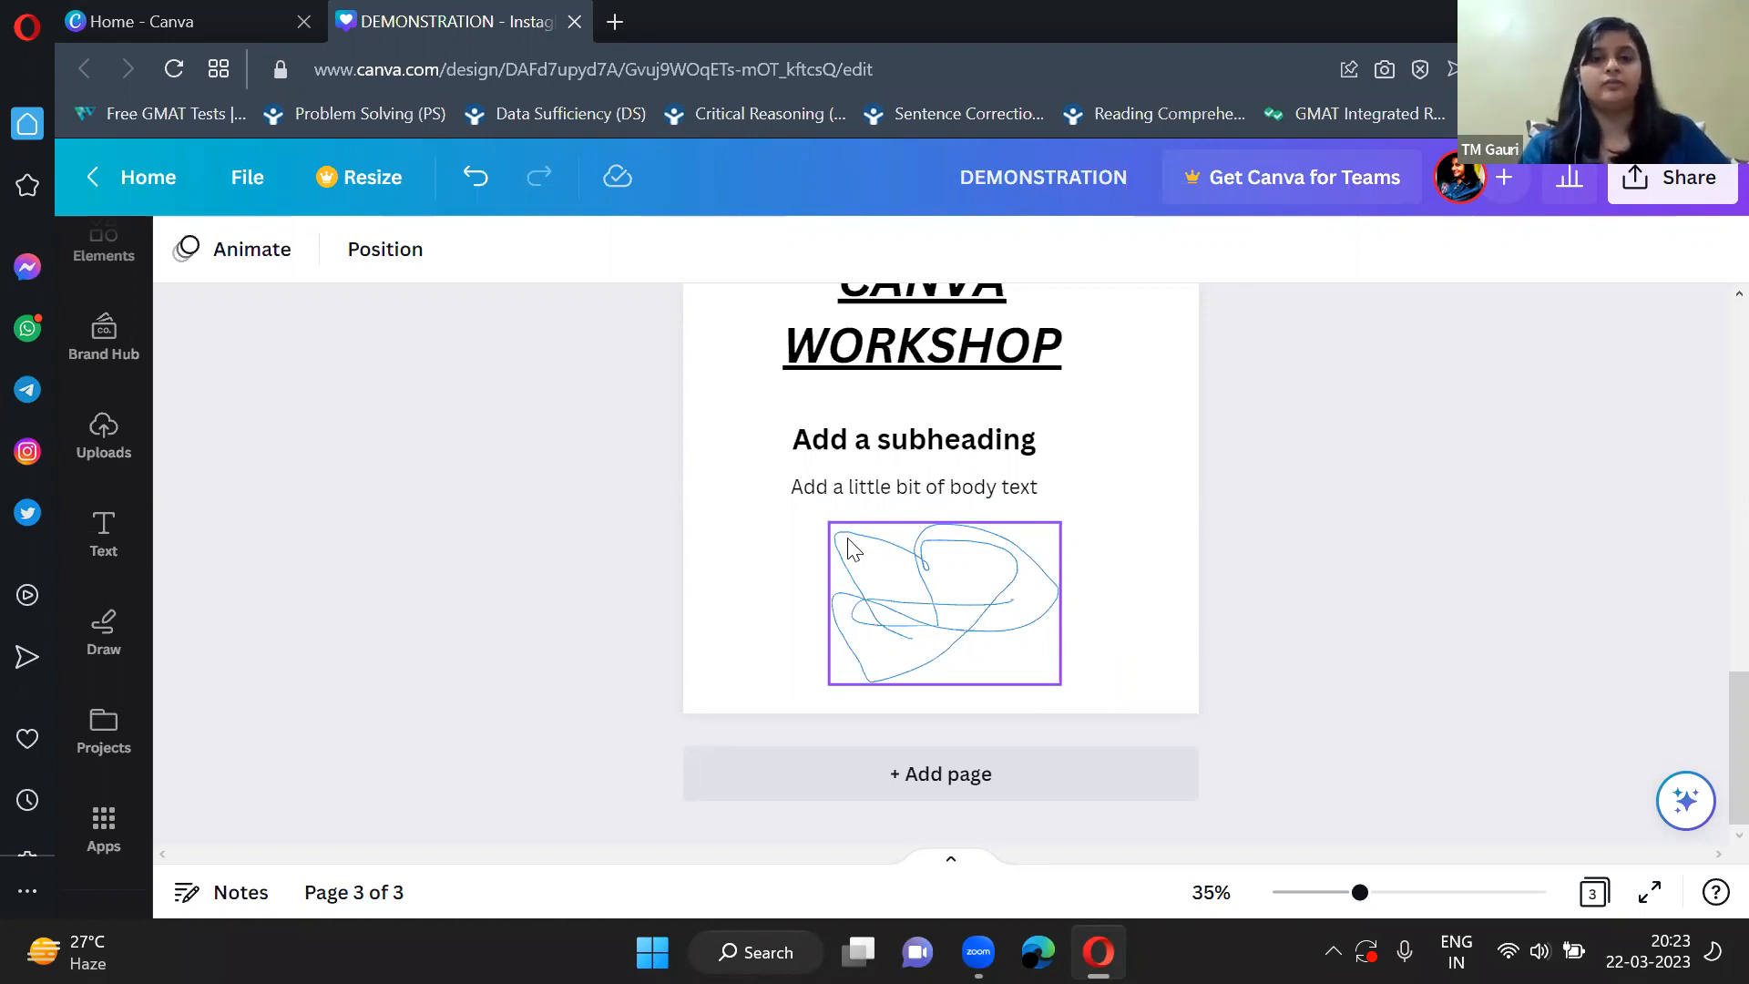
mouse_move(902, 560)
mouse_down()
mouse_move(917, 578)
mouse_move(928, 555)
mouse_move(882, 531)
mouse_move(894, 543)
mouse_up()
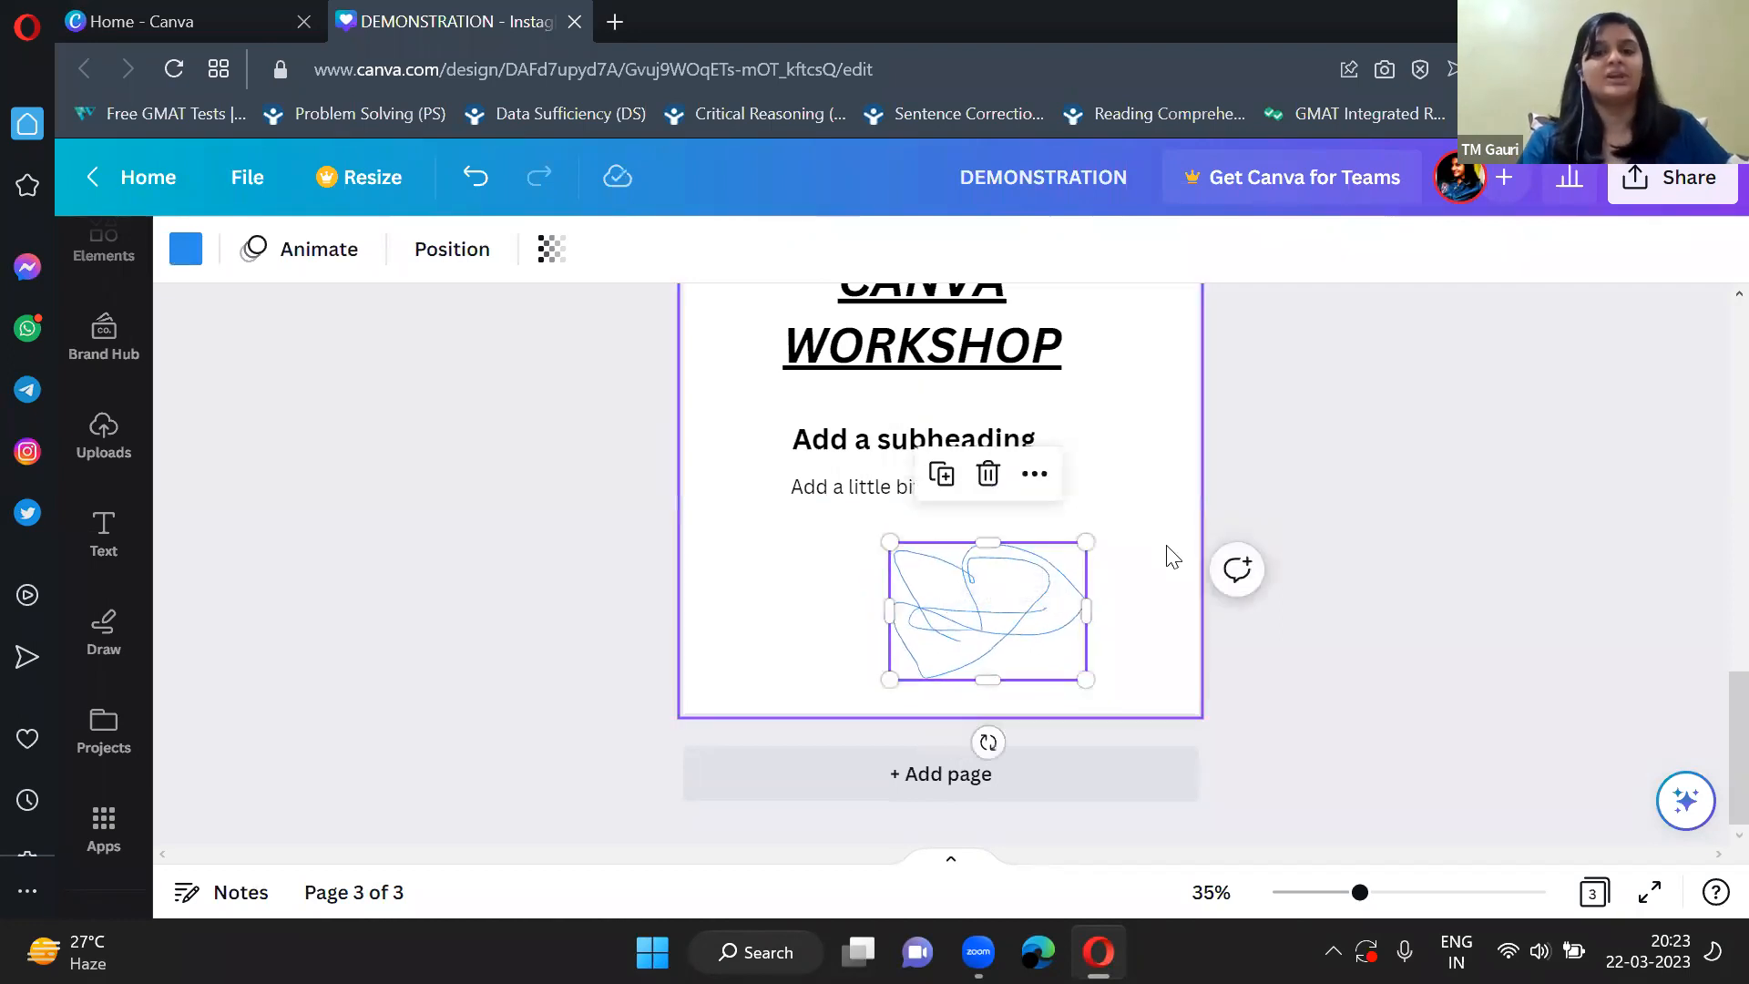
click(1326, 634)
Leave the DEMONSTRATION design for the home page, open the recent design Insecurities, and collapse its template panel.
scroll(1025, 374, up, 10)
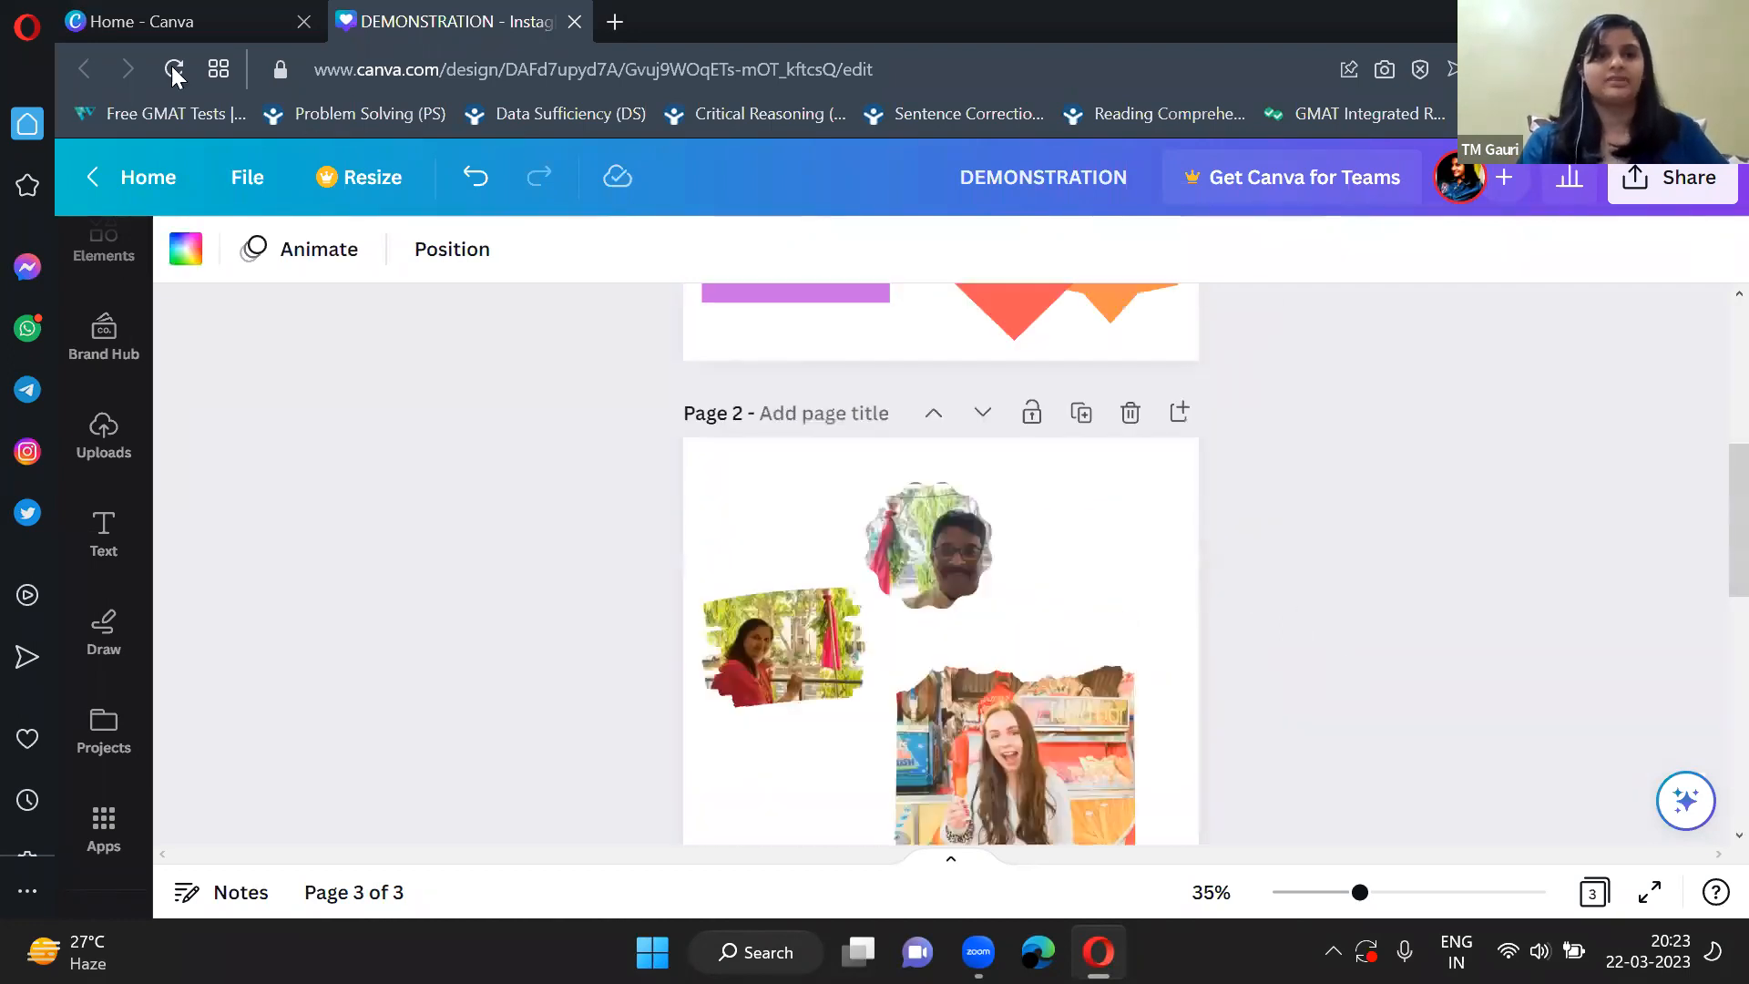
click(99, 179)
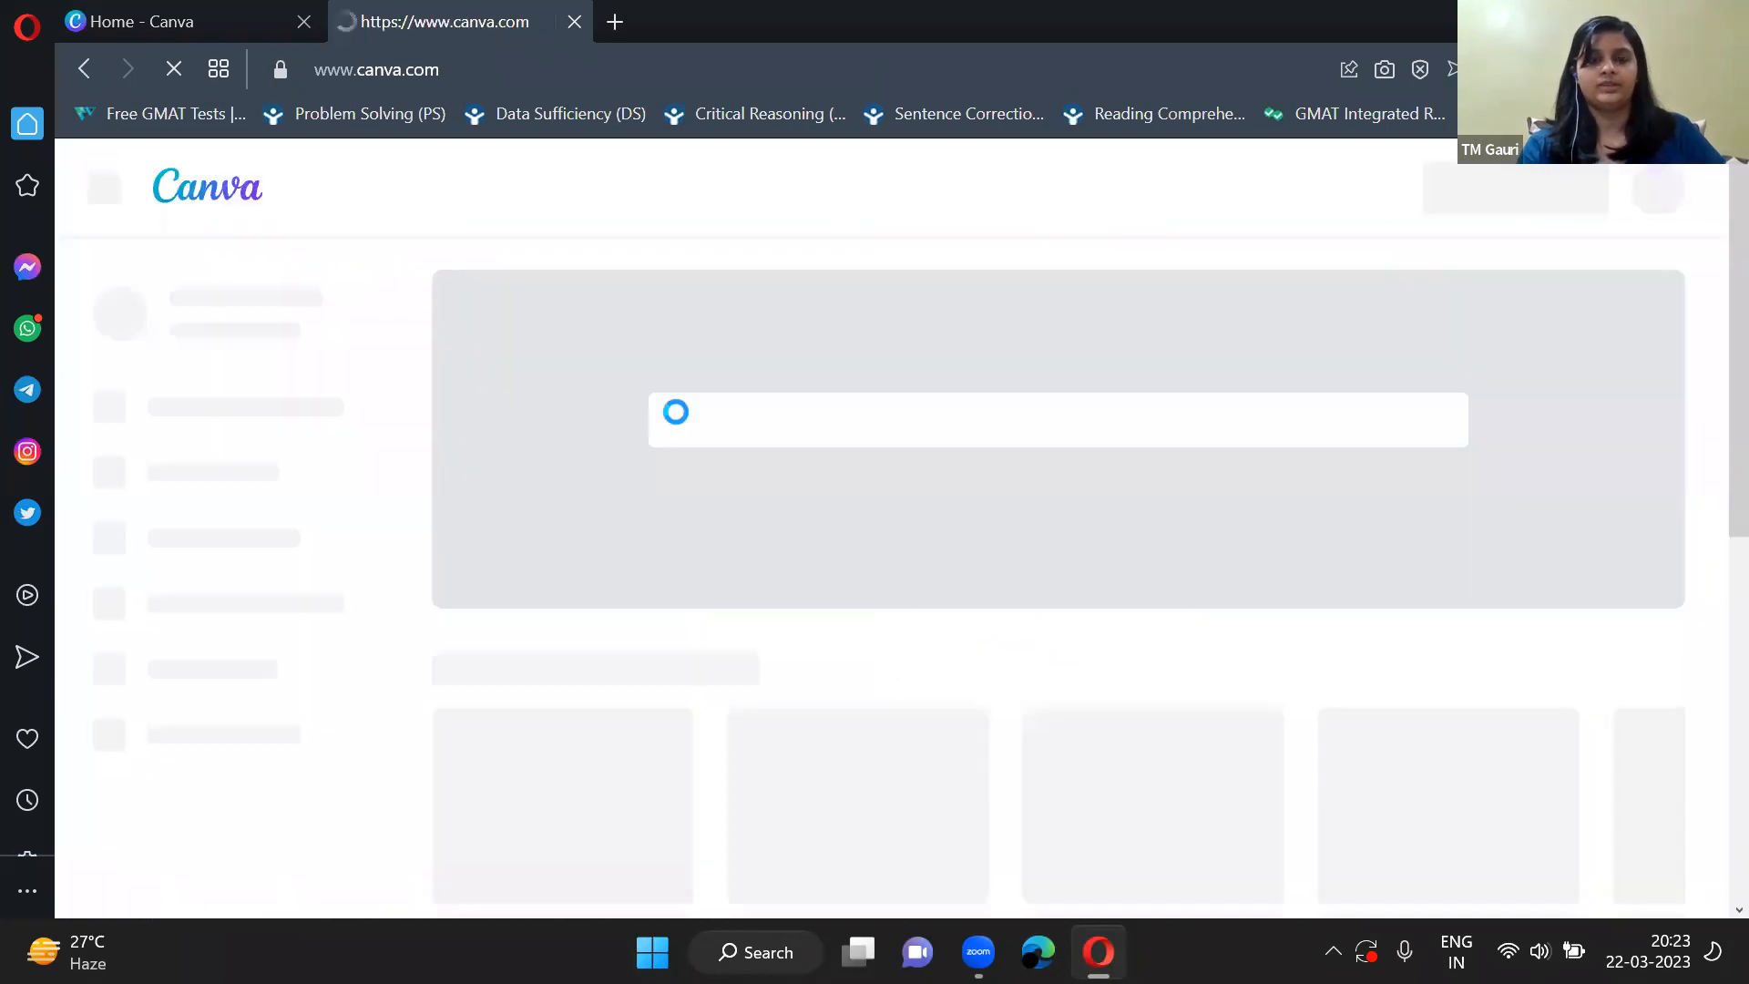
scroll(686, 431, down, 3)
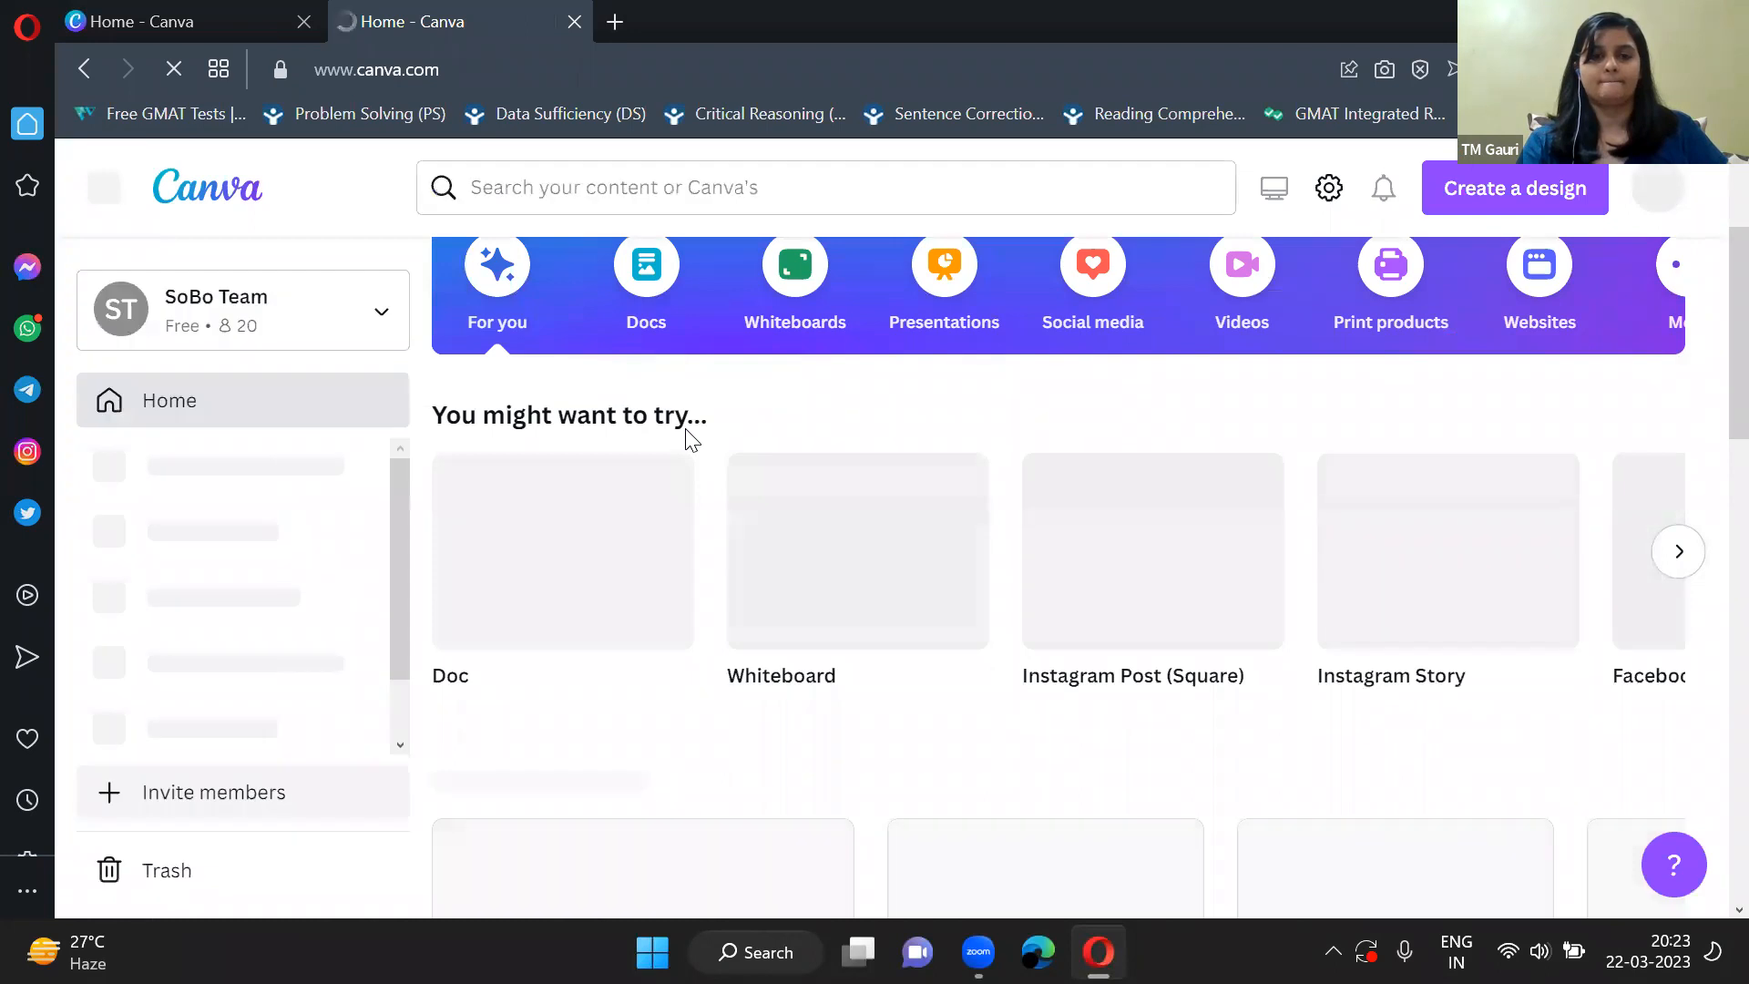
scroll(892, 652, down, 4)
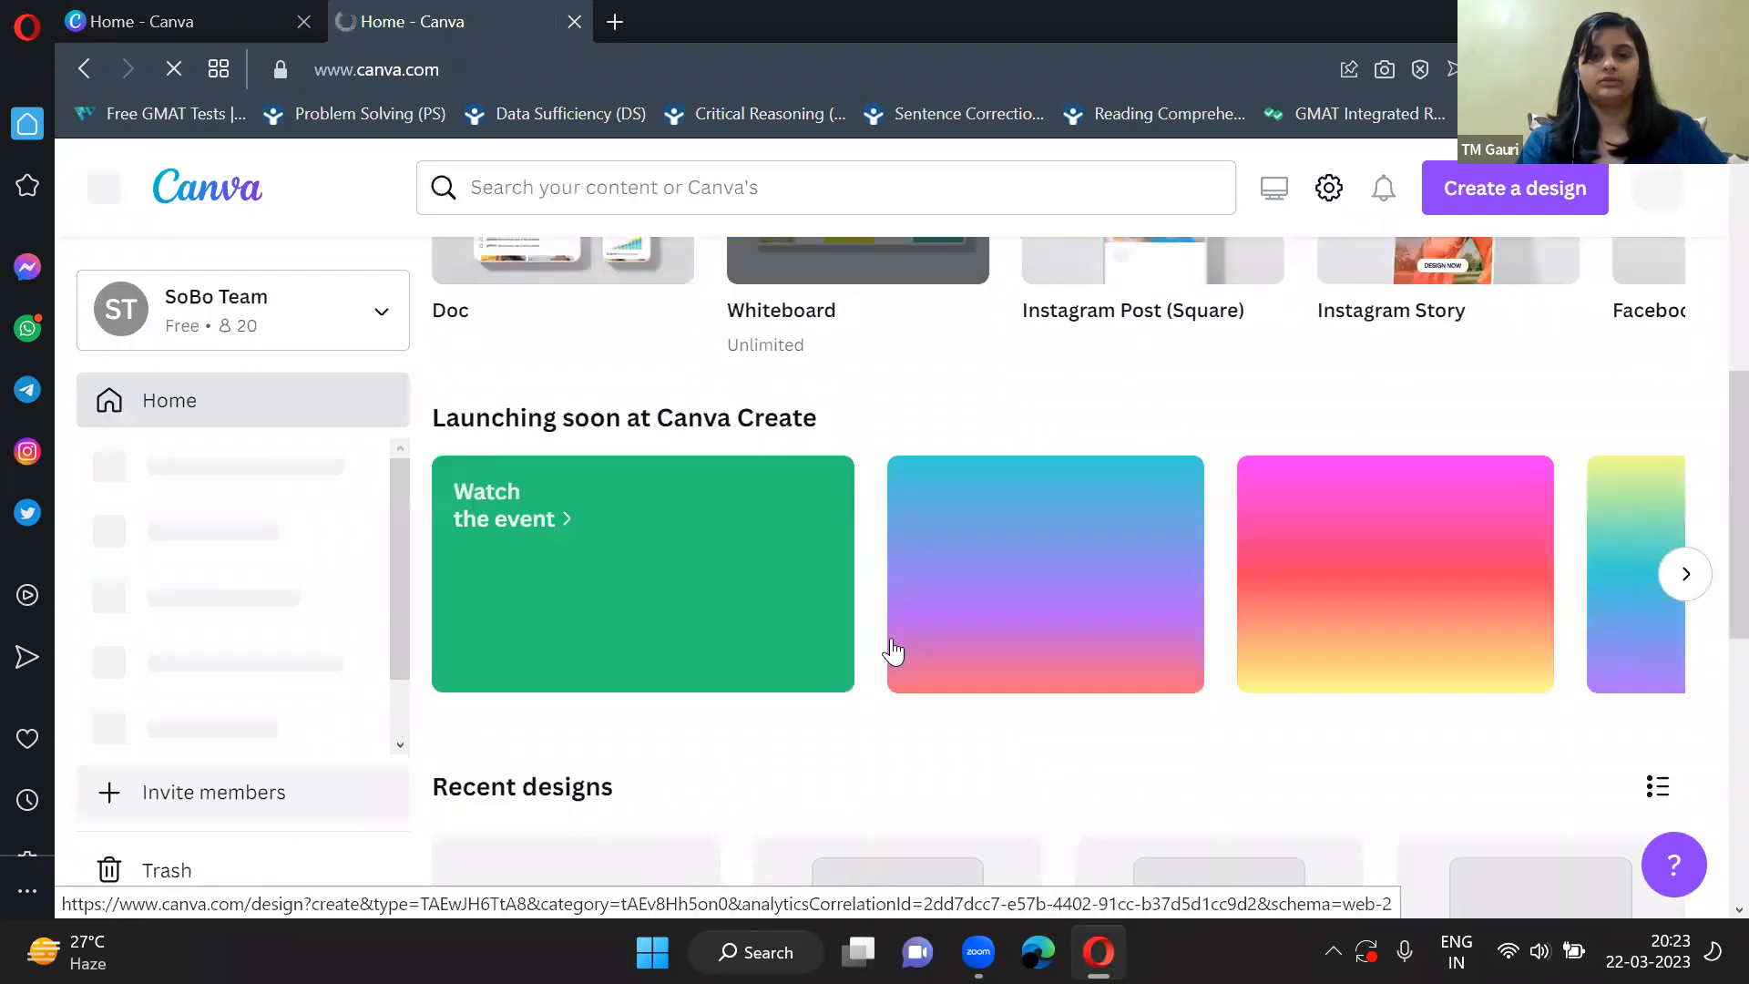
scroll(893, 652, down, 4)
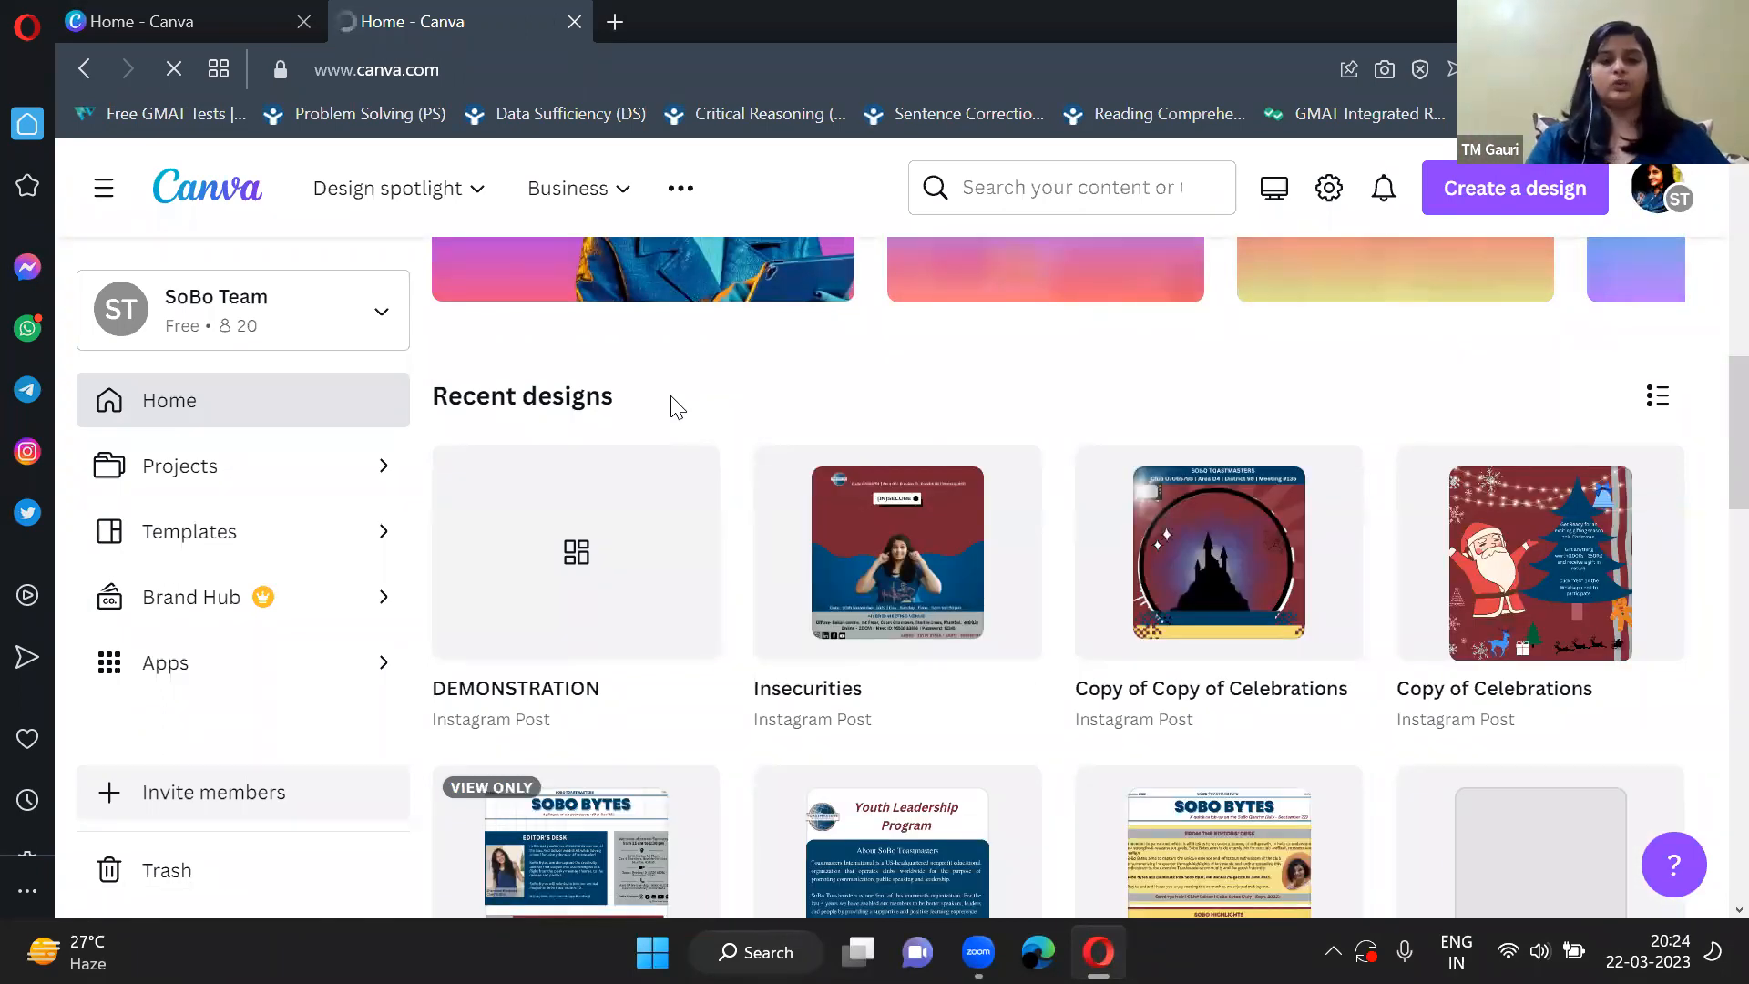
click(877, 583)
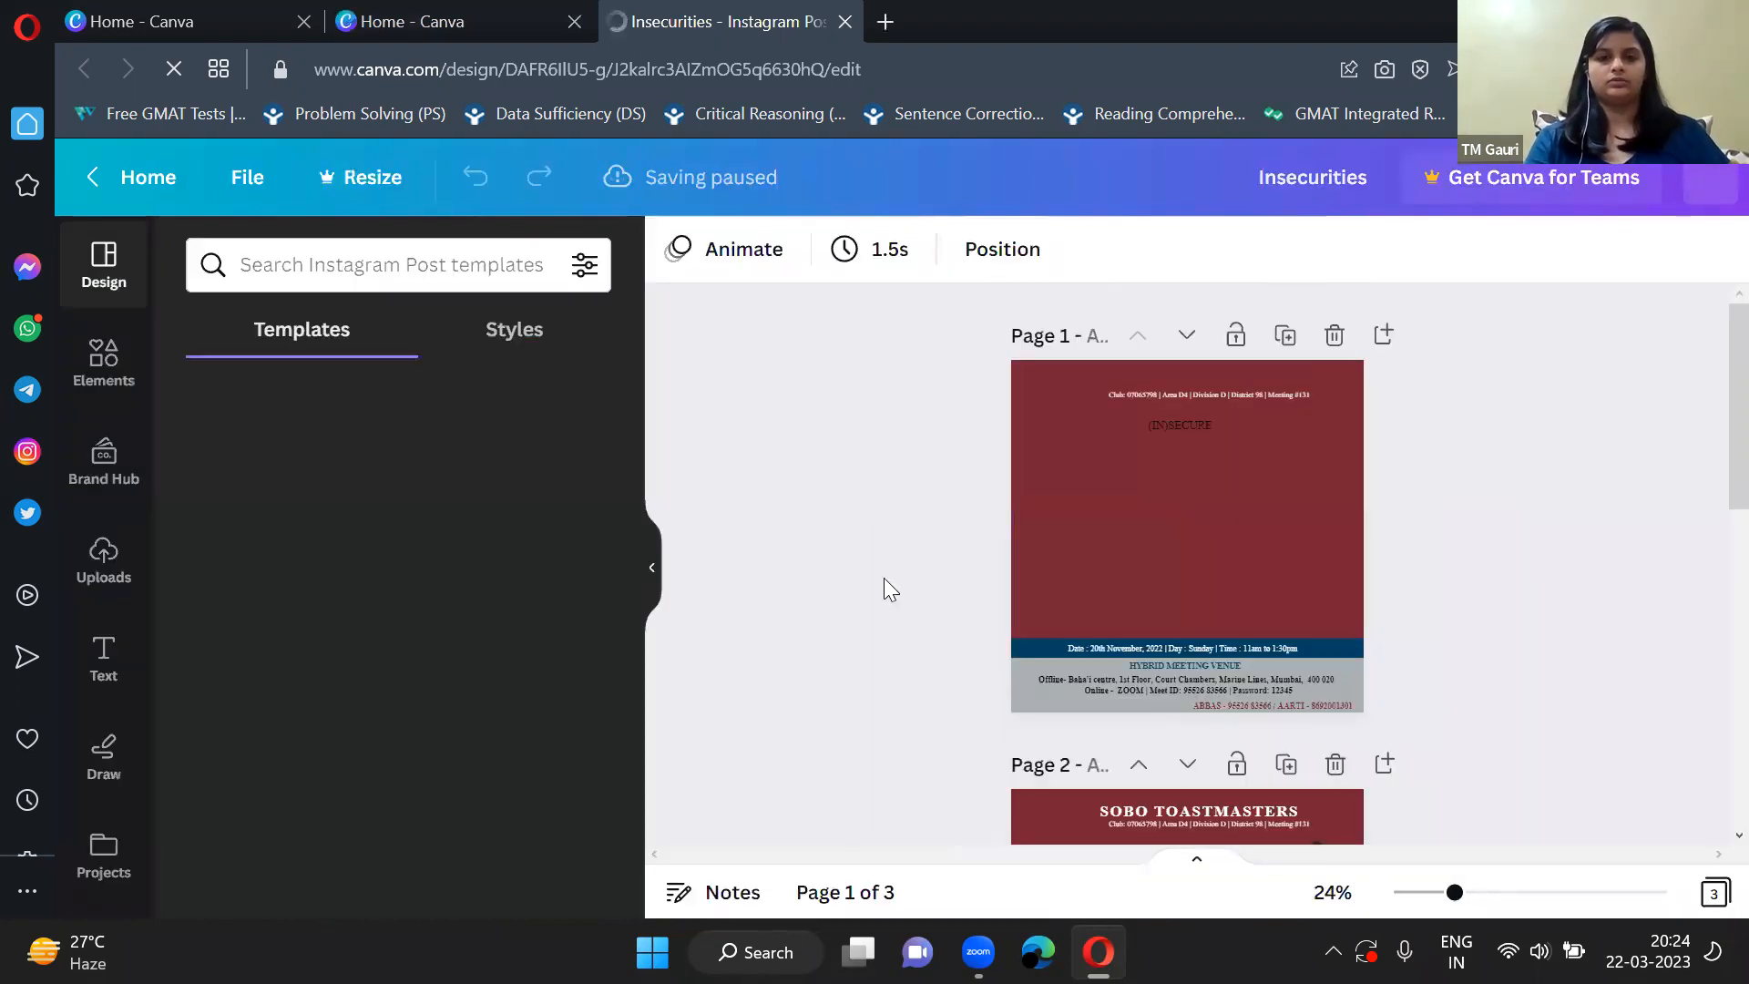
click(654, 572)
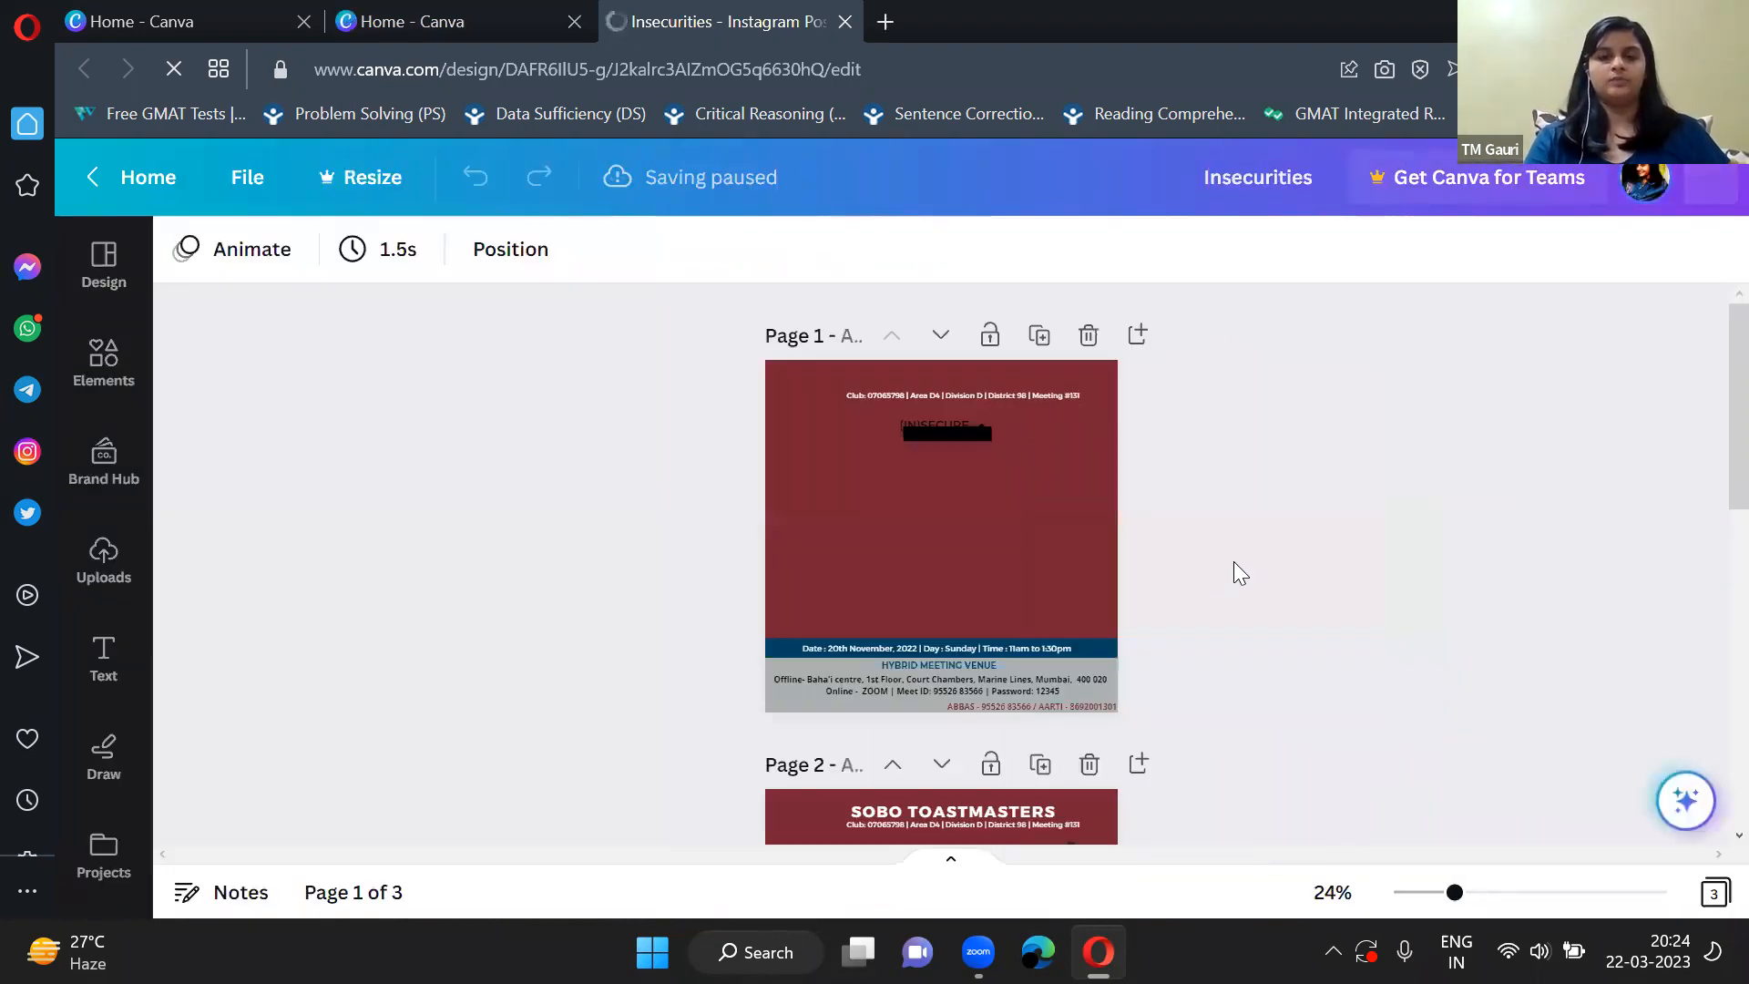
Examine the (IN)SECURE poster on page 2 of the Insecurities design, including its speech bubbles, cut-out photo and text layout.
click(1017, 423)
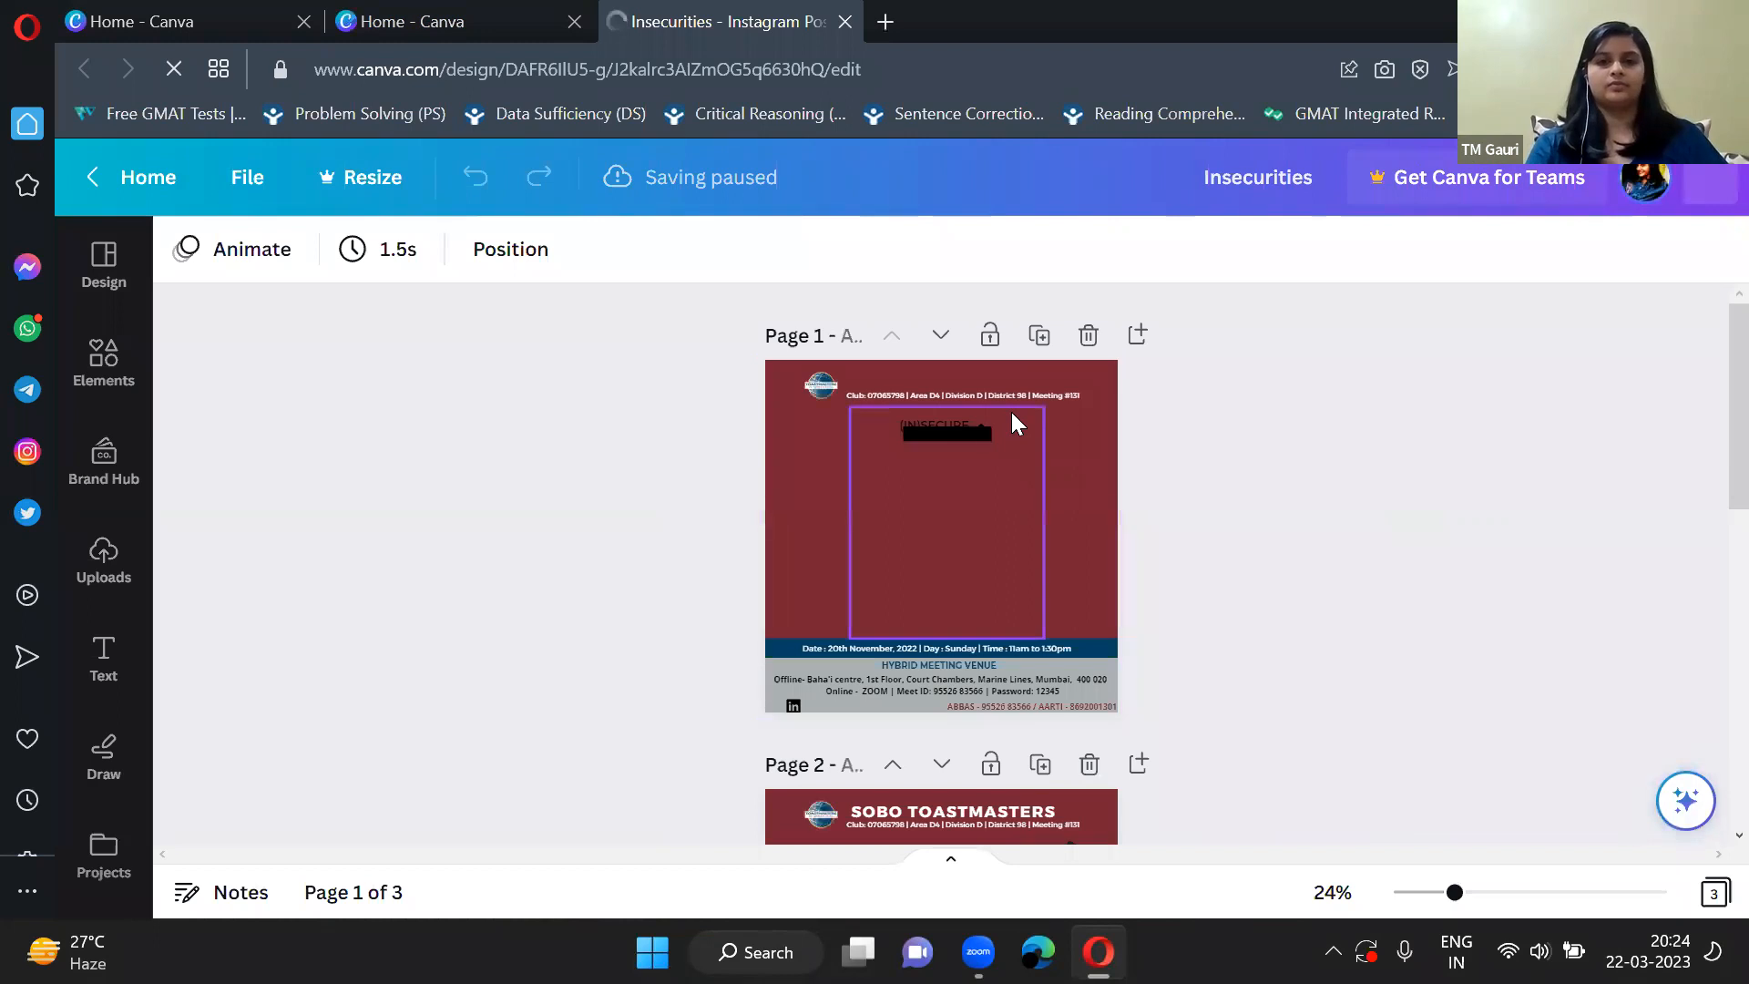
scroll(1324, 536, down, 5)
ctrl+scroll(931, 552, up, 5)
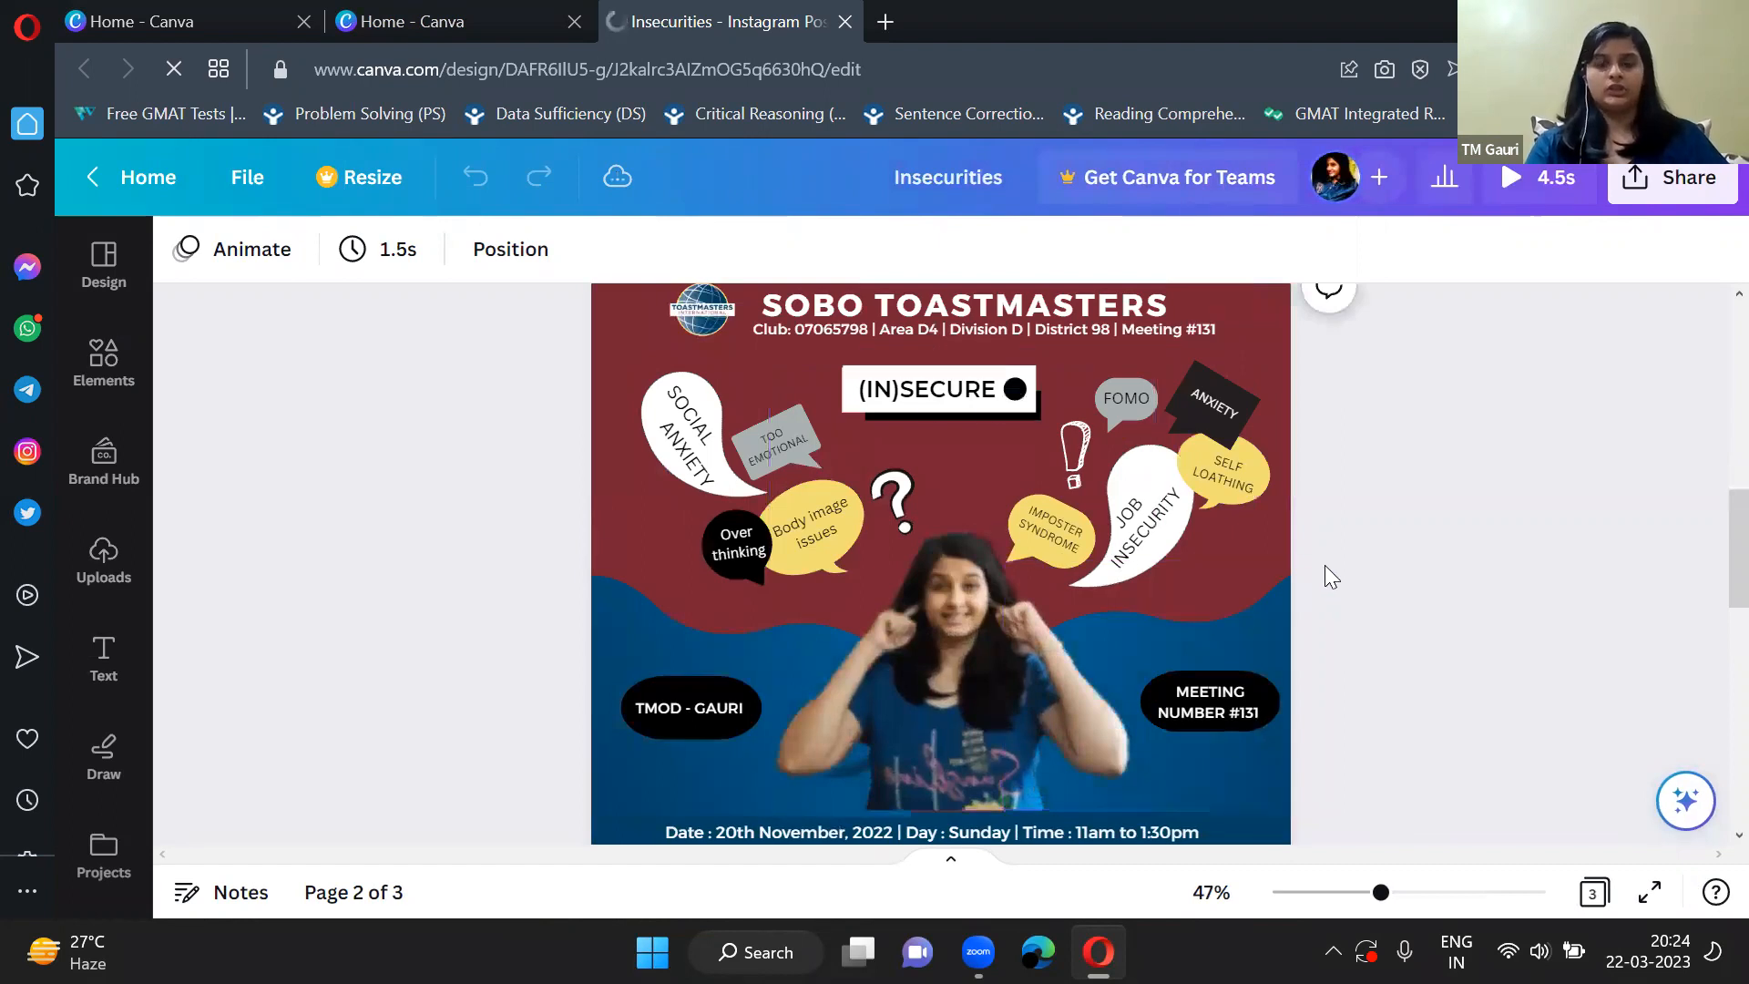
scroll(1325, 565, down, 2)
ctrl+scroll(1325, 574, down, 3)
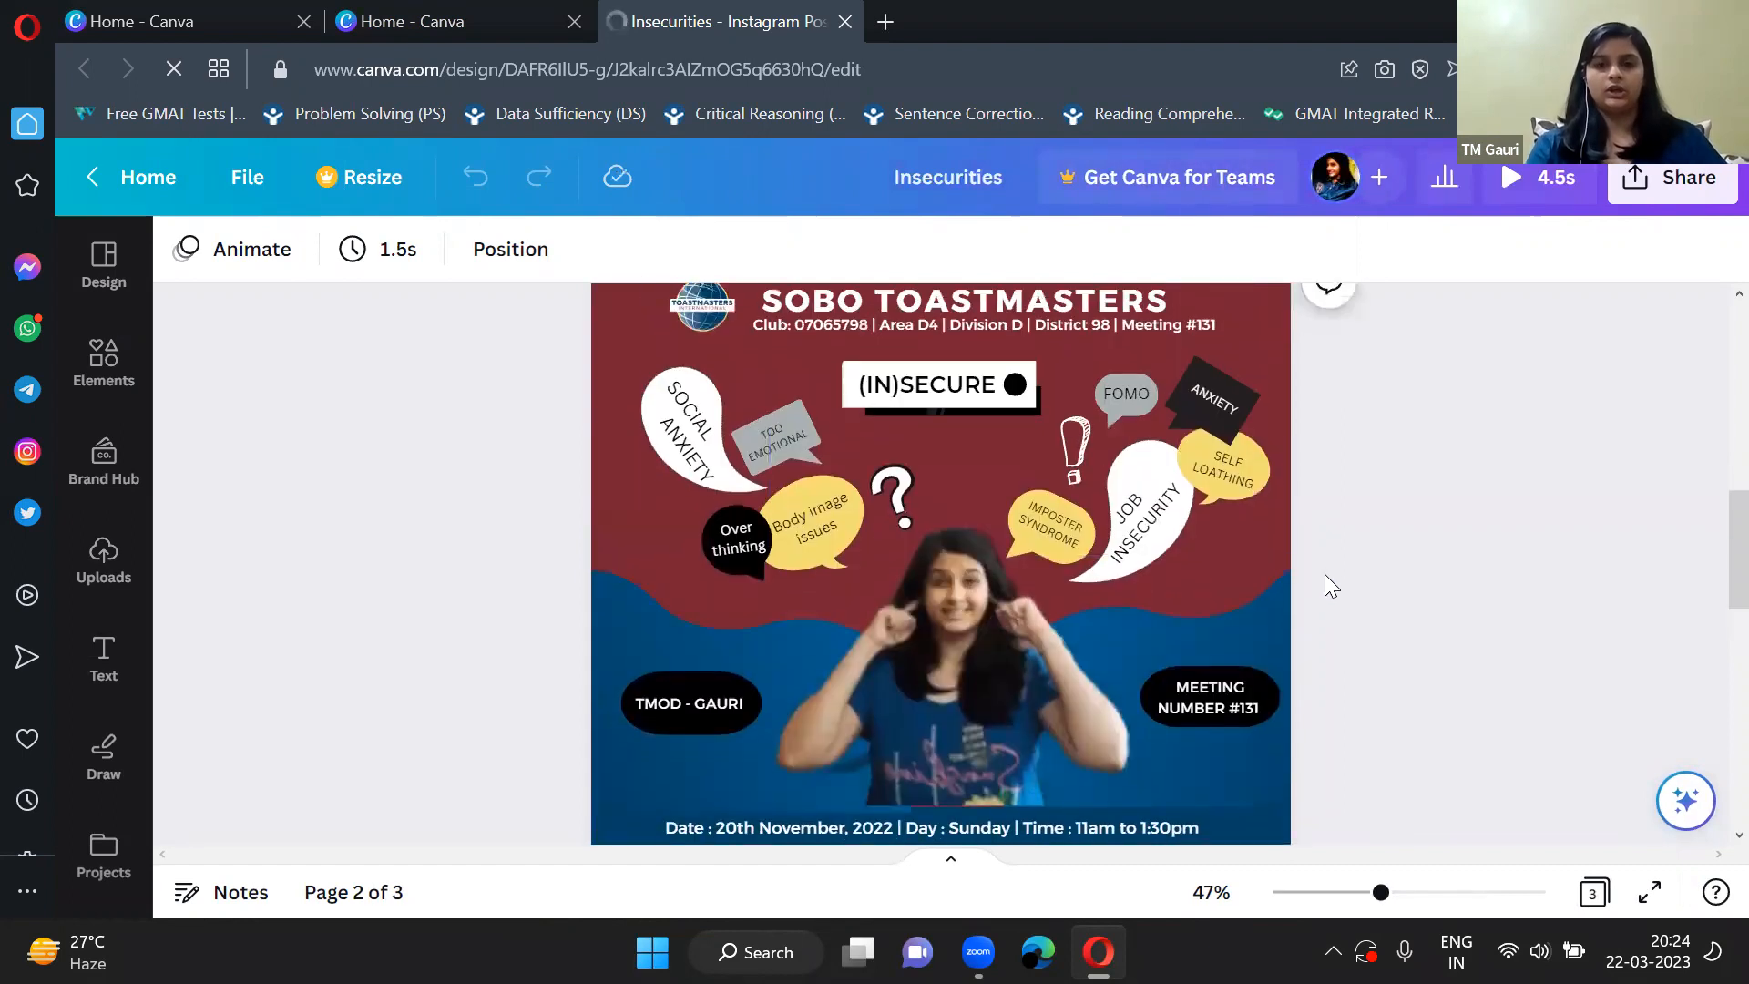
ctrl+scroll(1324, 574, up, 1)
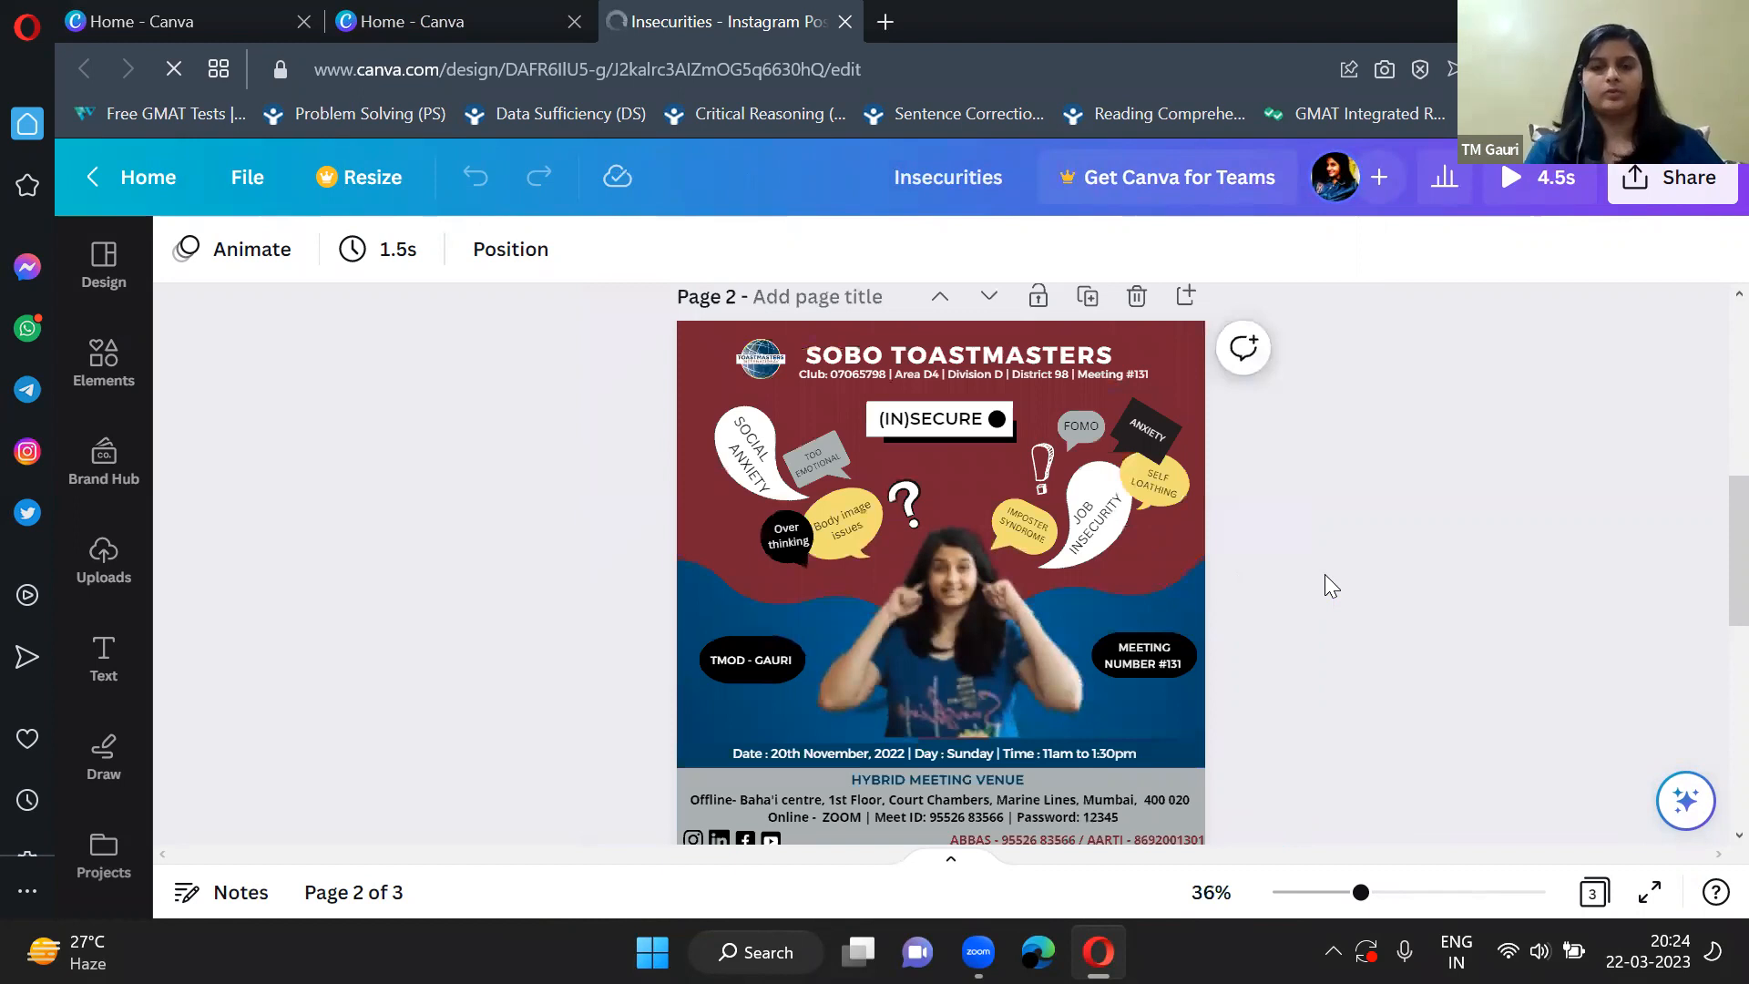
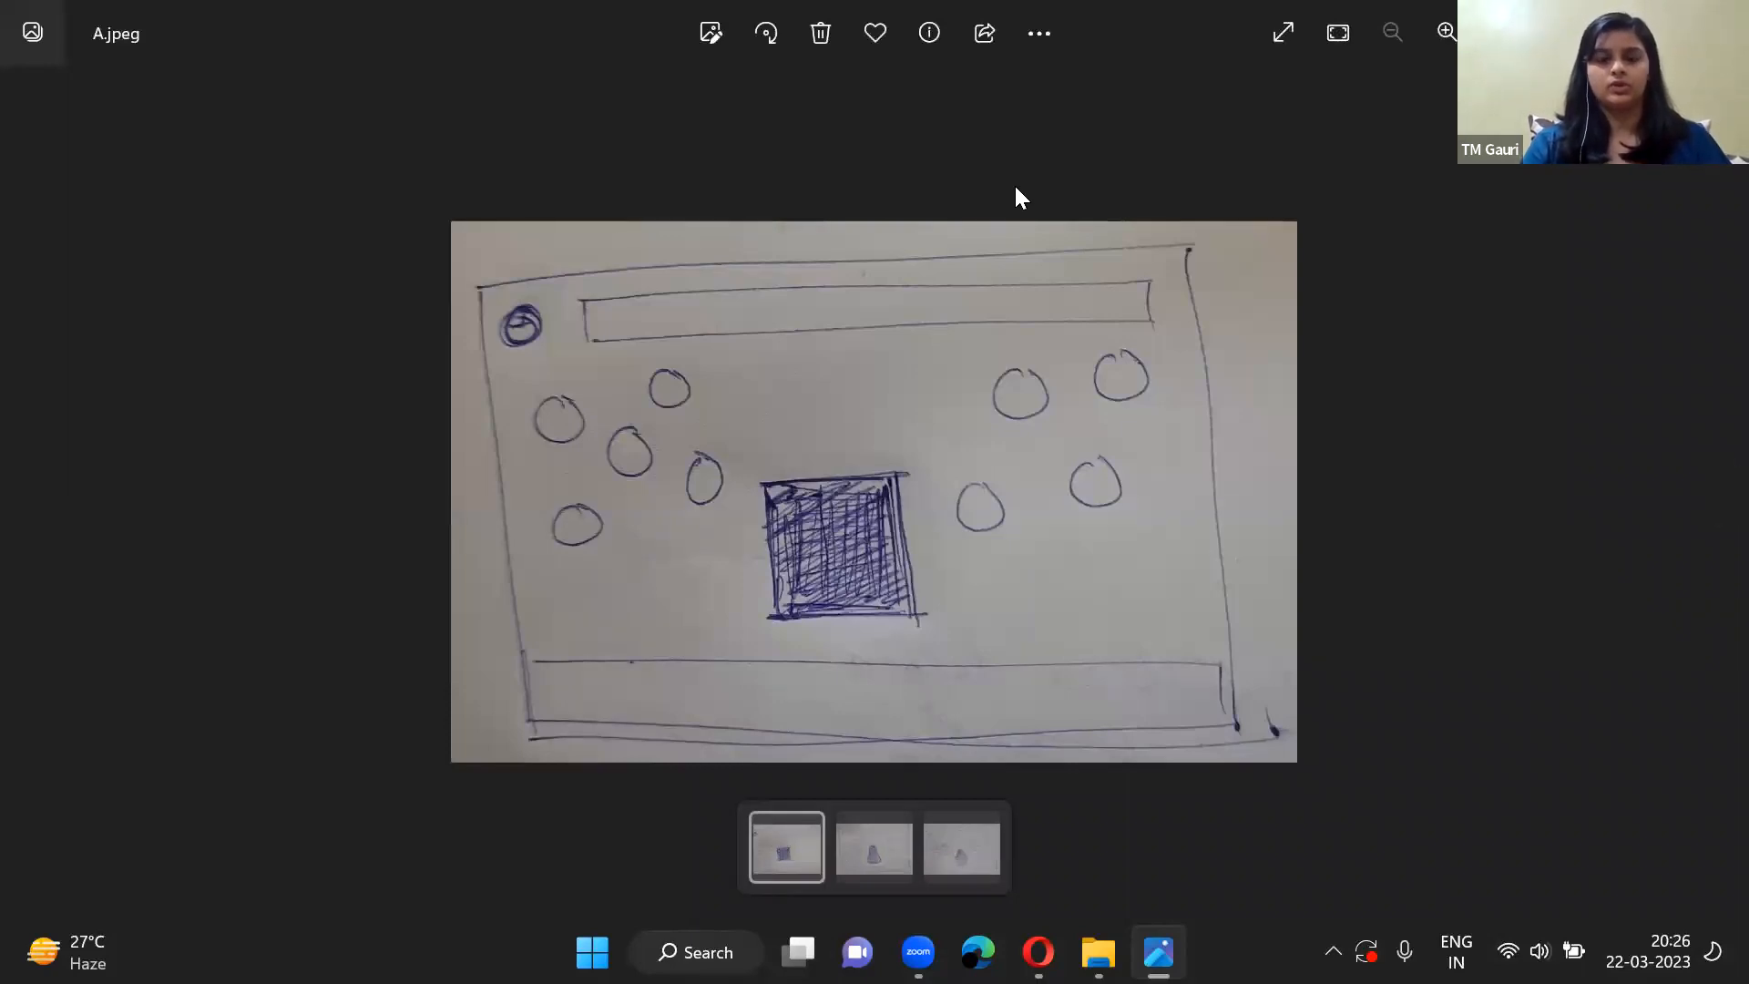
Examine the hand-drawn layout sketch A.jpeg up close, with its title bar, circles, shaded square and footer strip.
scroll(1129, 407, up, 1)
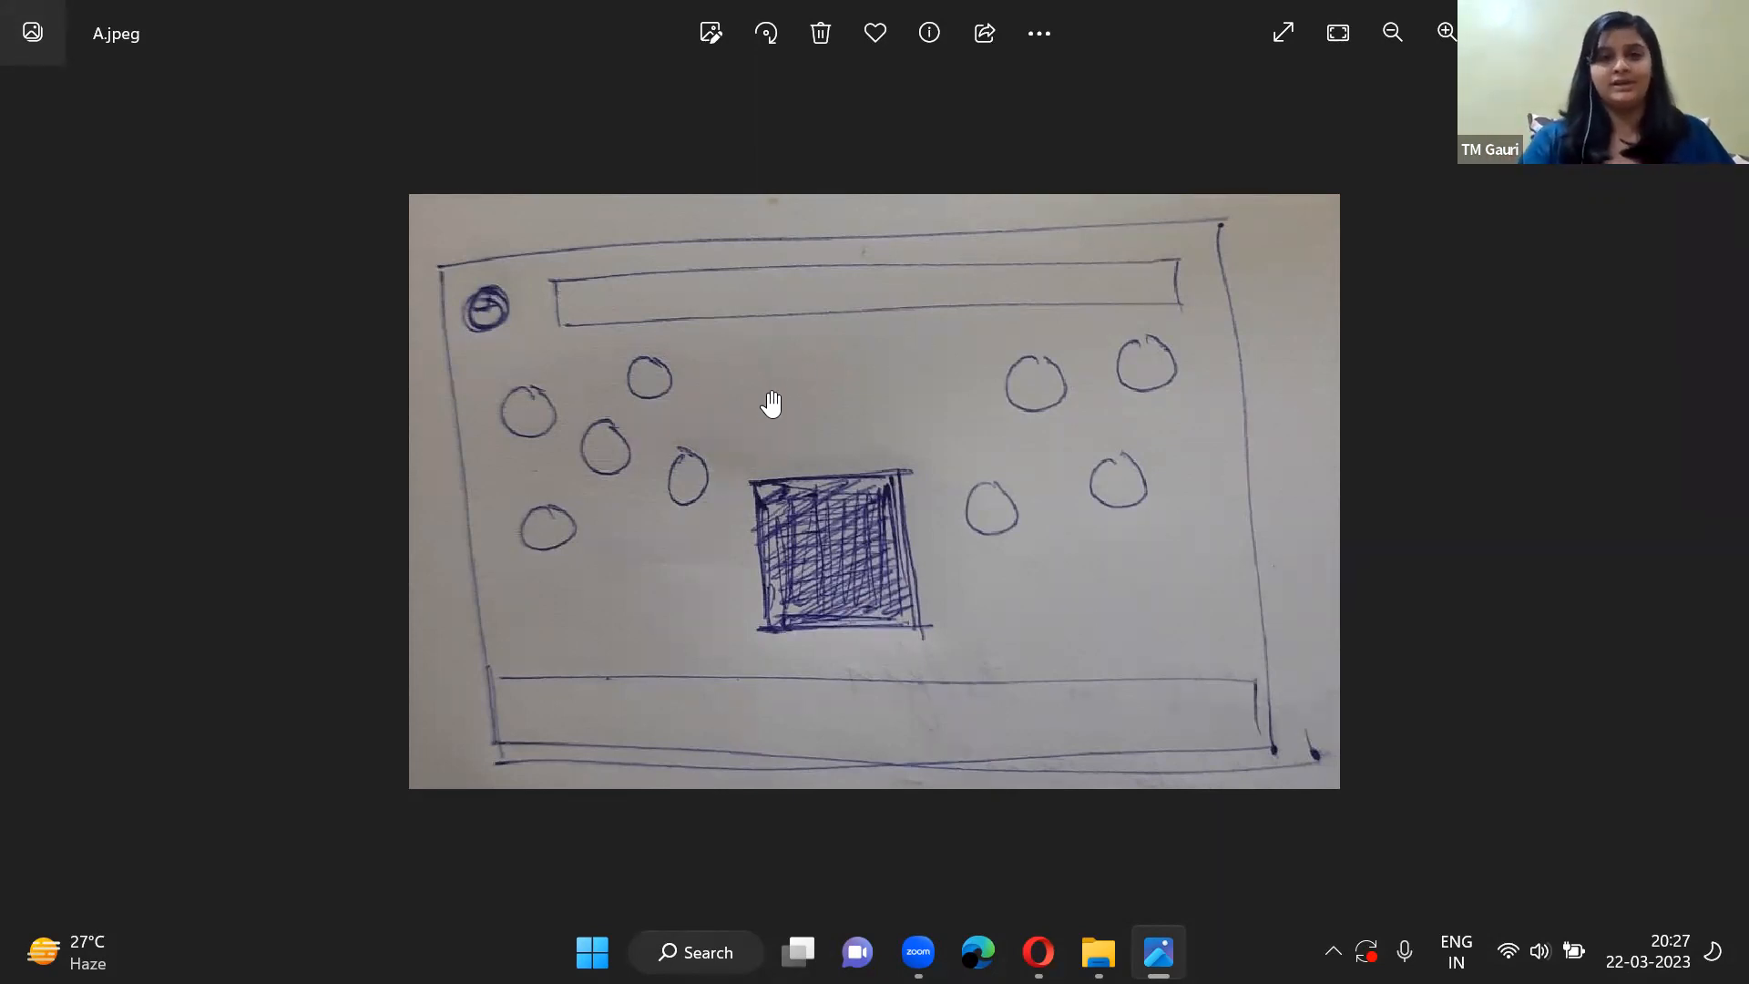
scroll(771, 404, up, 1)
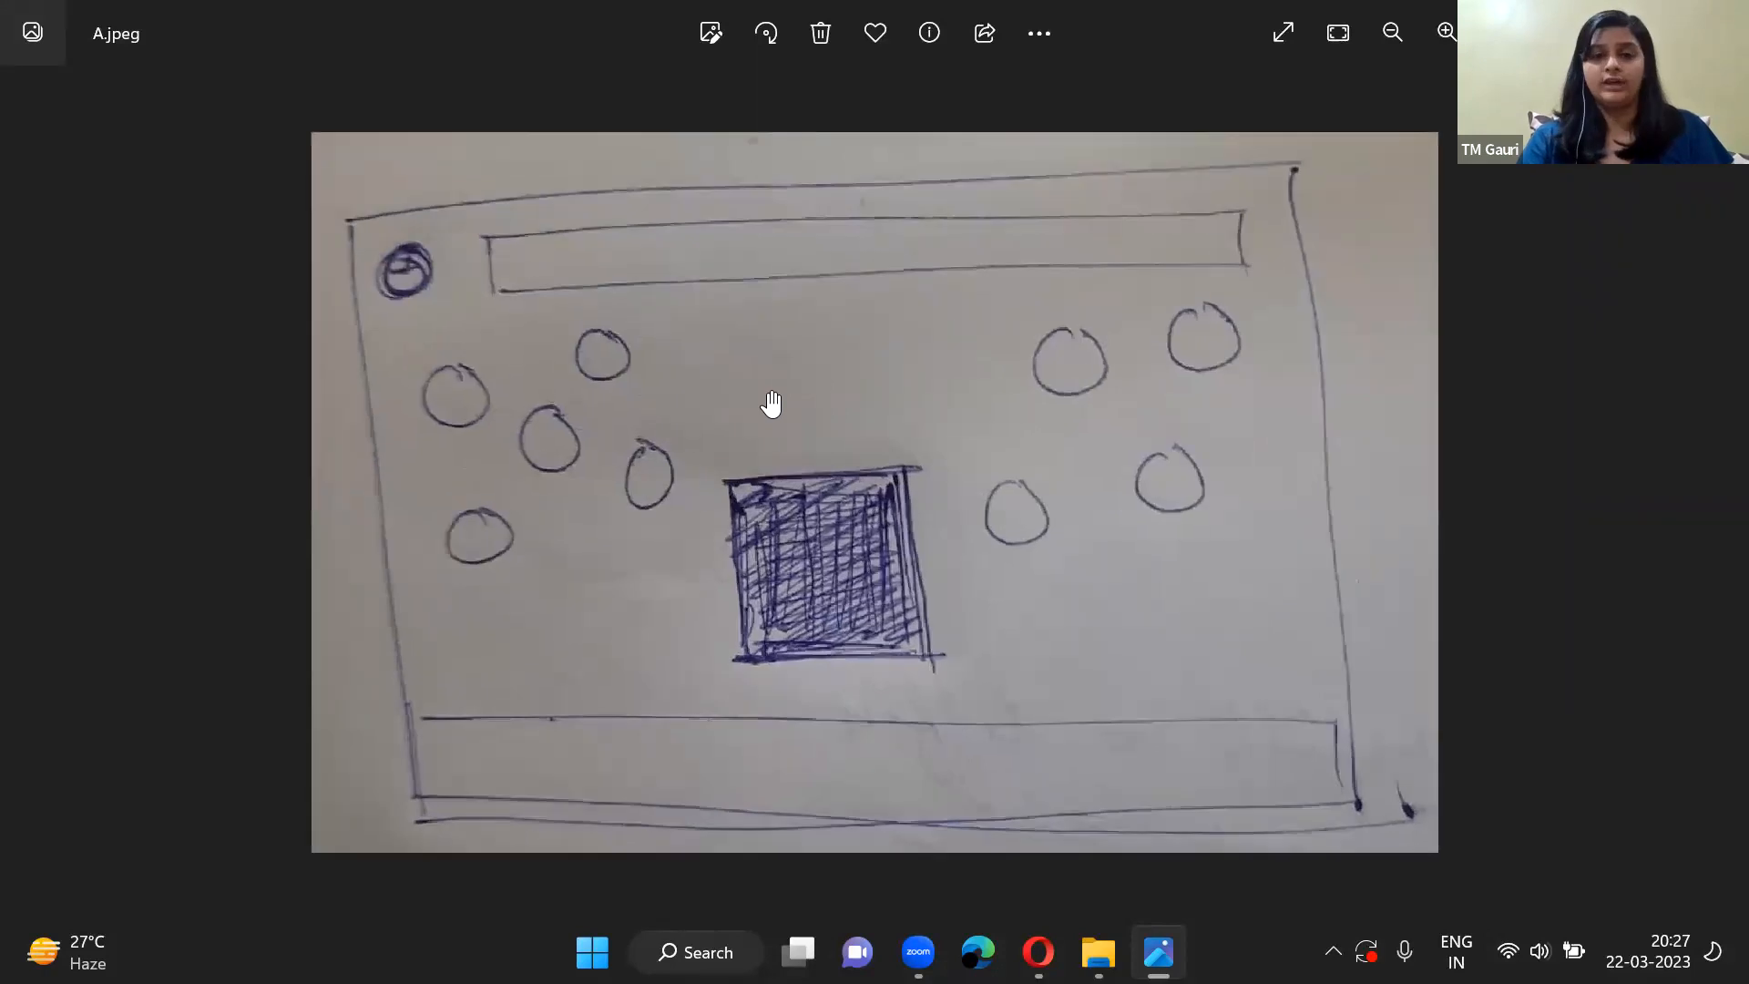
scroll(770, 399, down, 2)
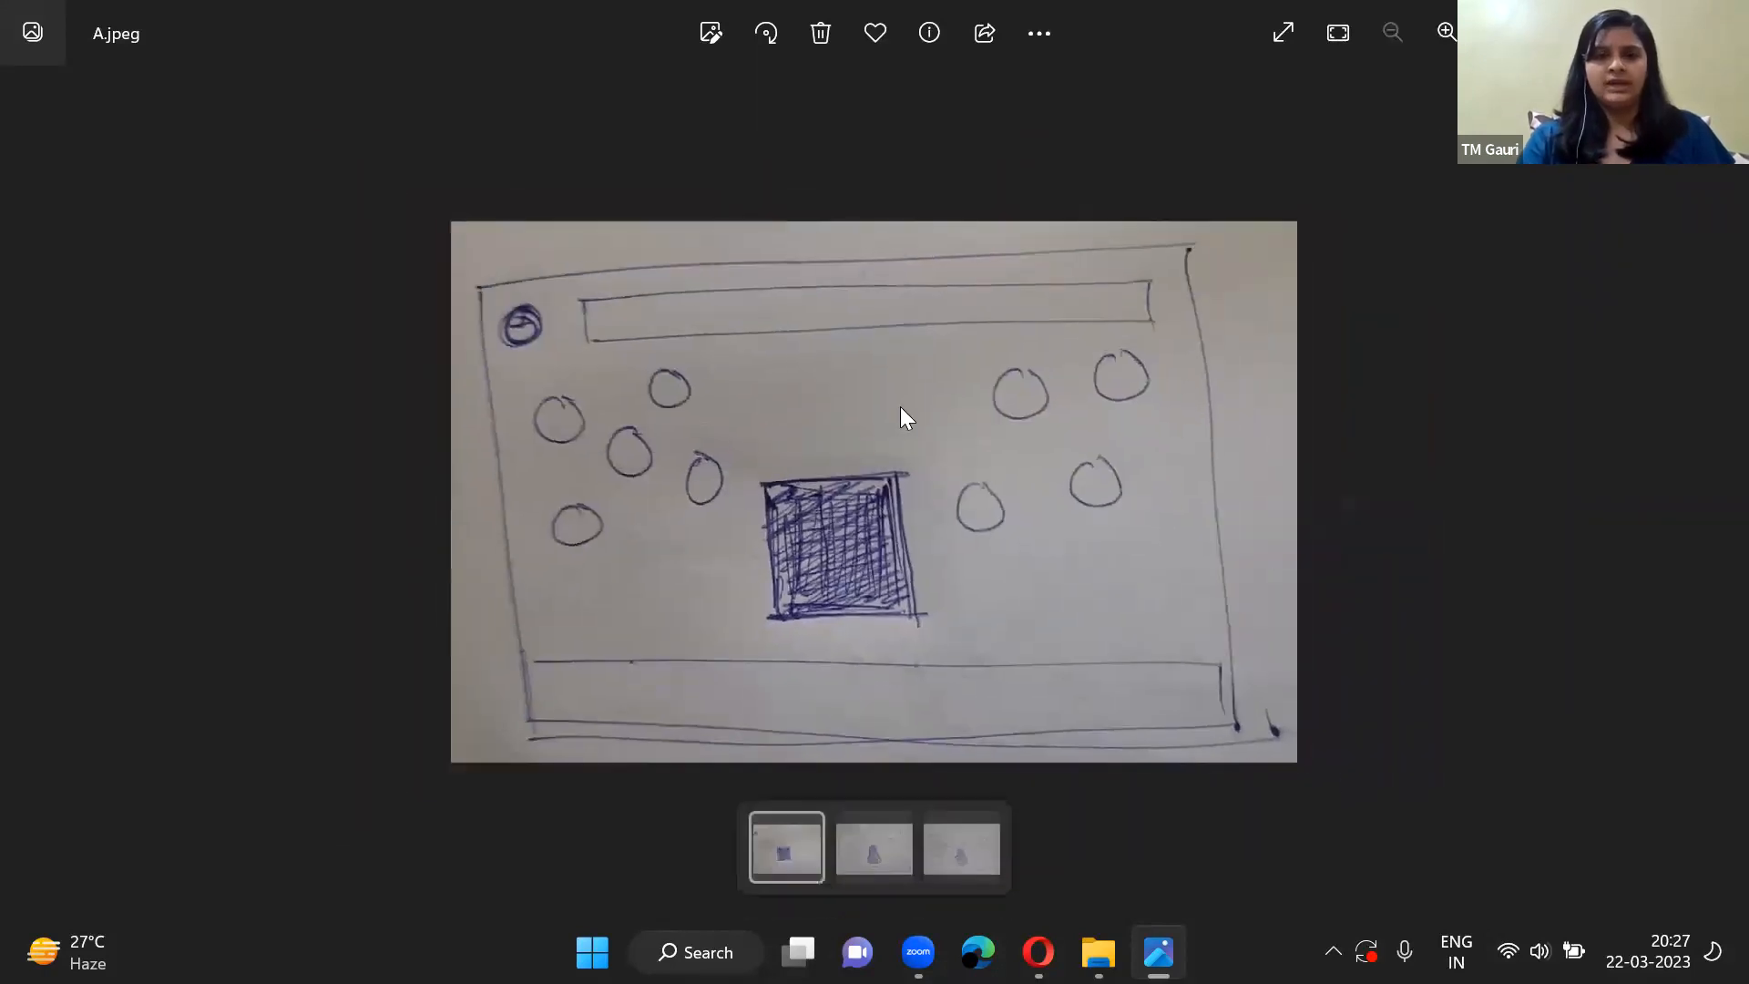
scroll(902, 417, up, 1)
scroll(904, 417, up, 1)
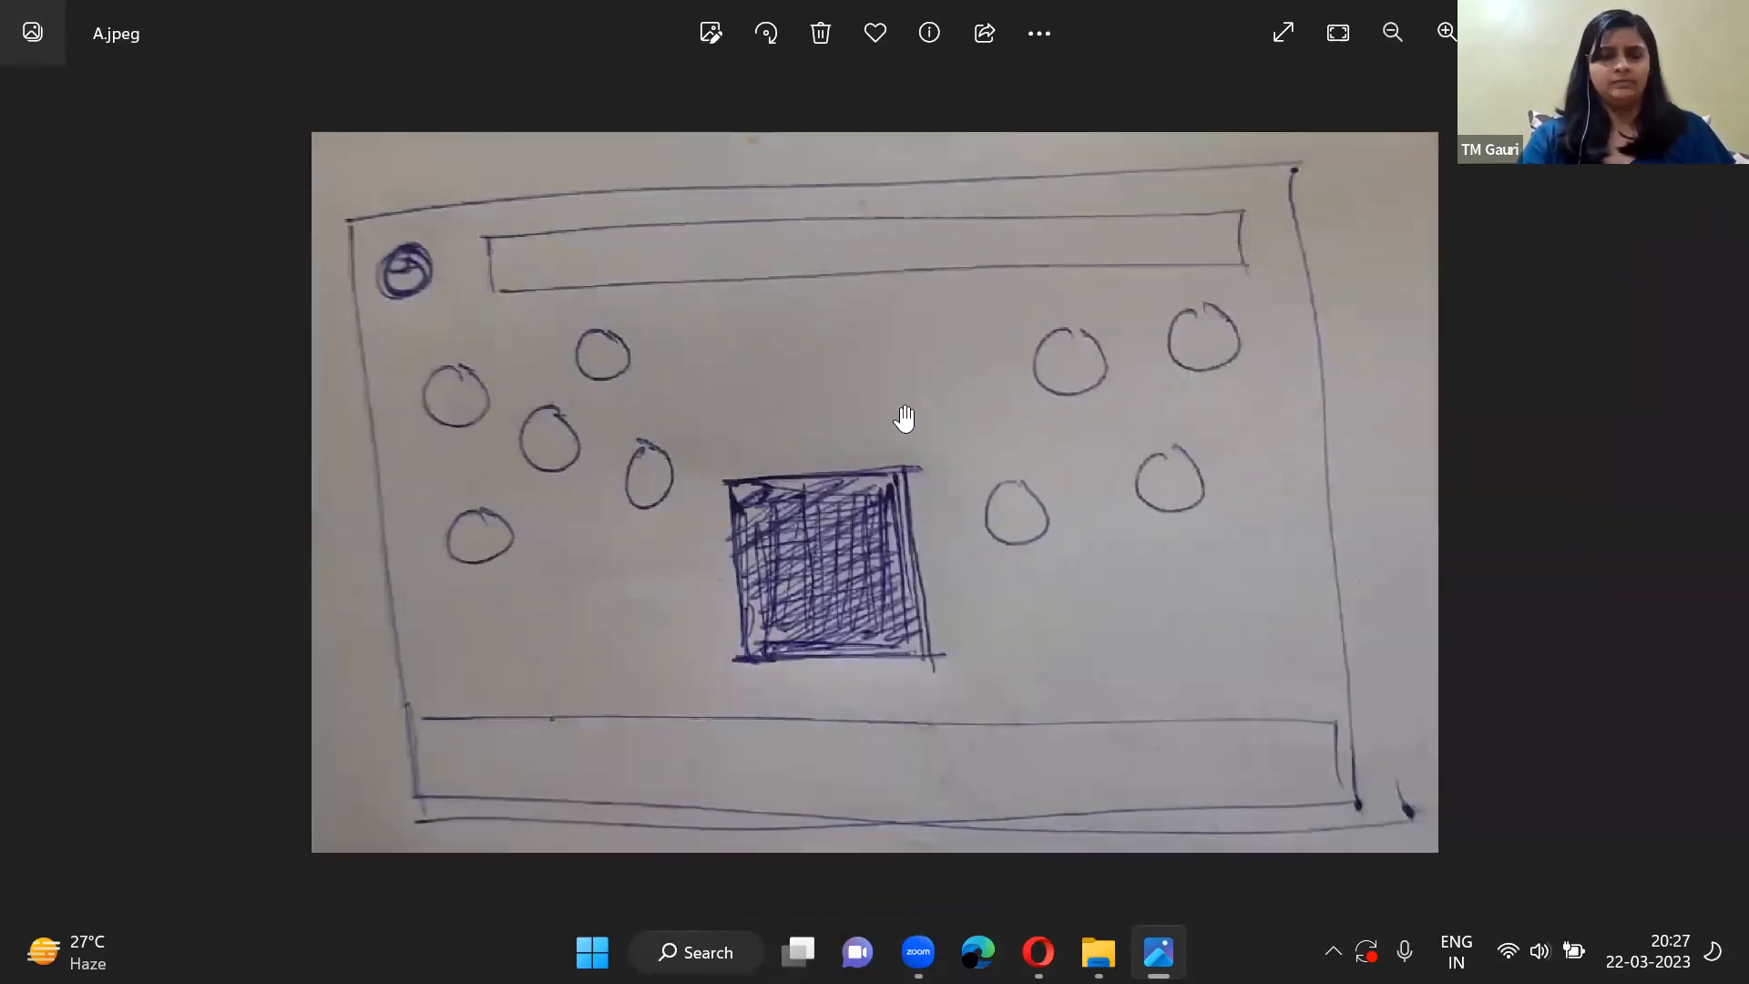
scroll(905, 417, down, 1)
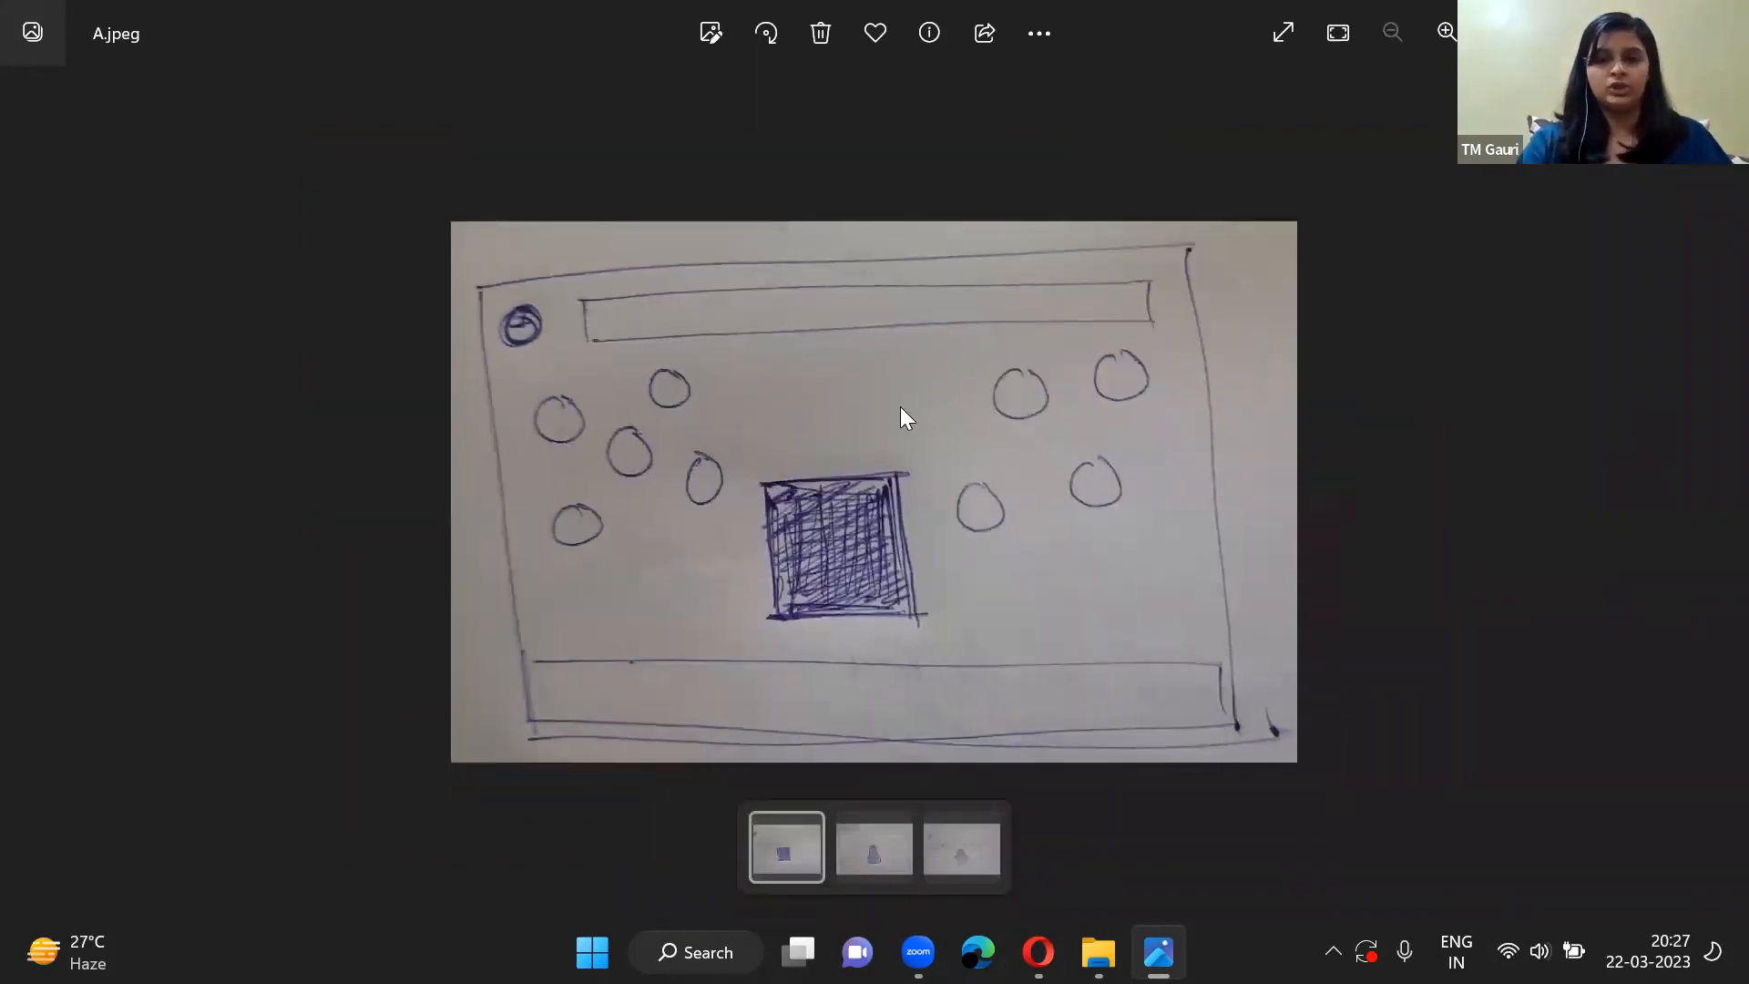
Compare sketch A.jpeg with B.jpeg, looking closely at B's shaded figure and curved ground lines.
key(Right)
key(Left)
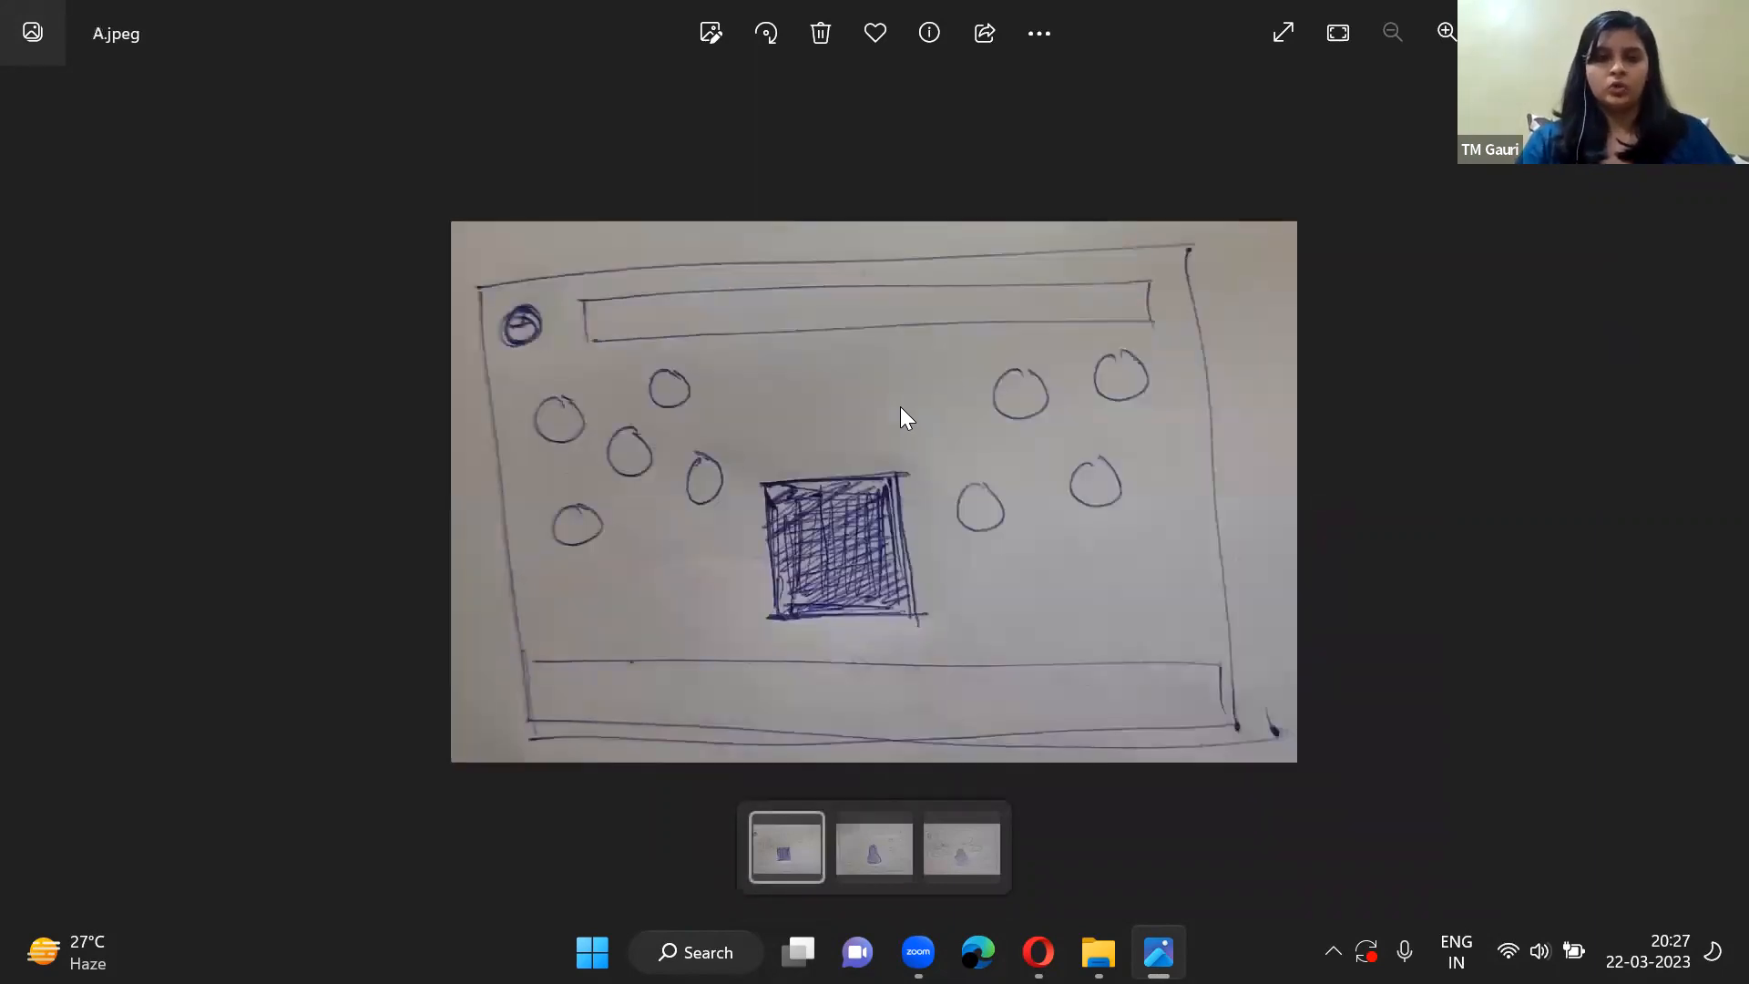
key(Right)
scroll(901, 412, up, 1)
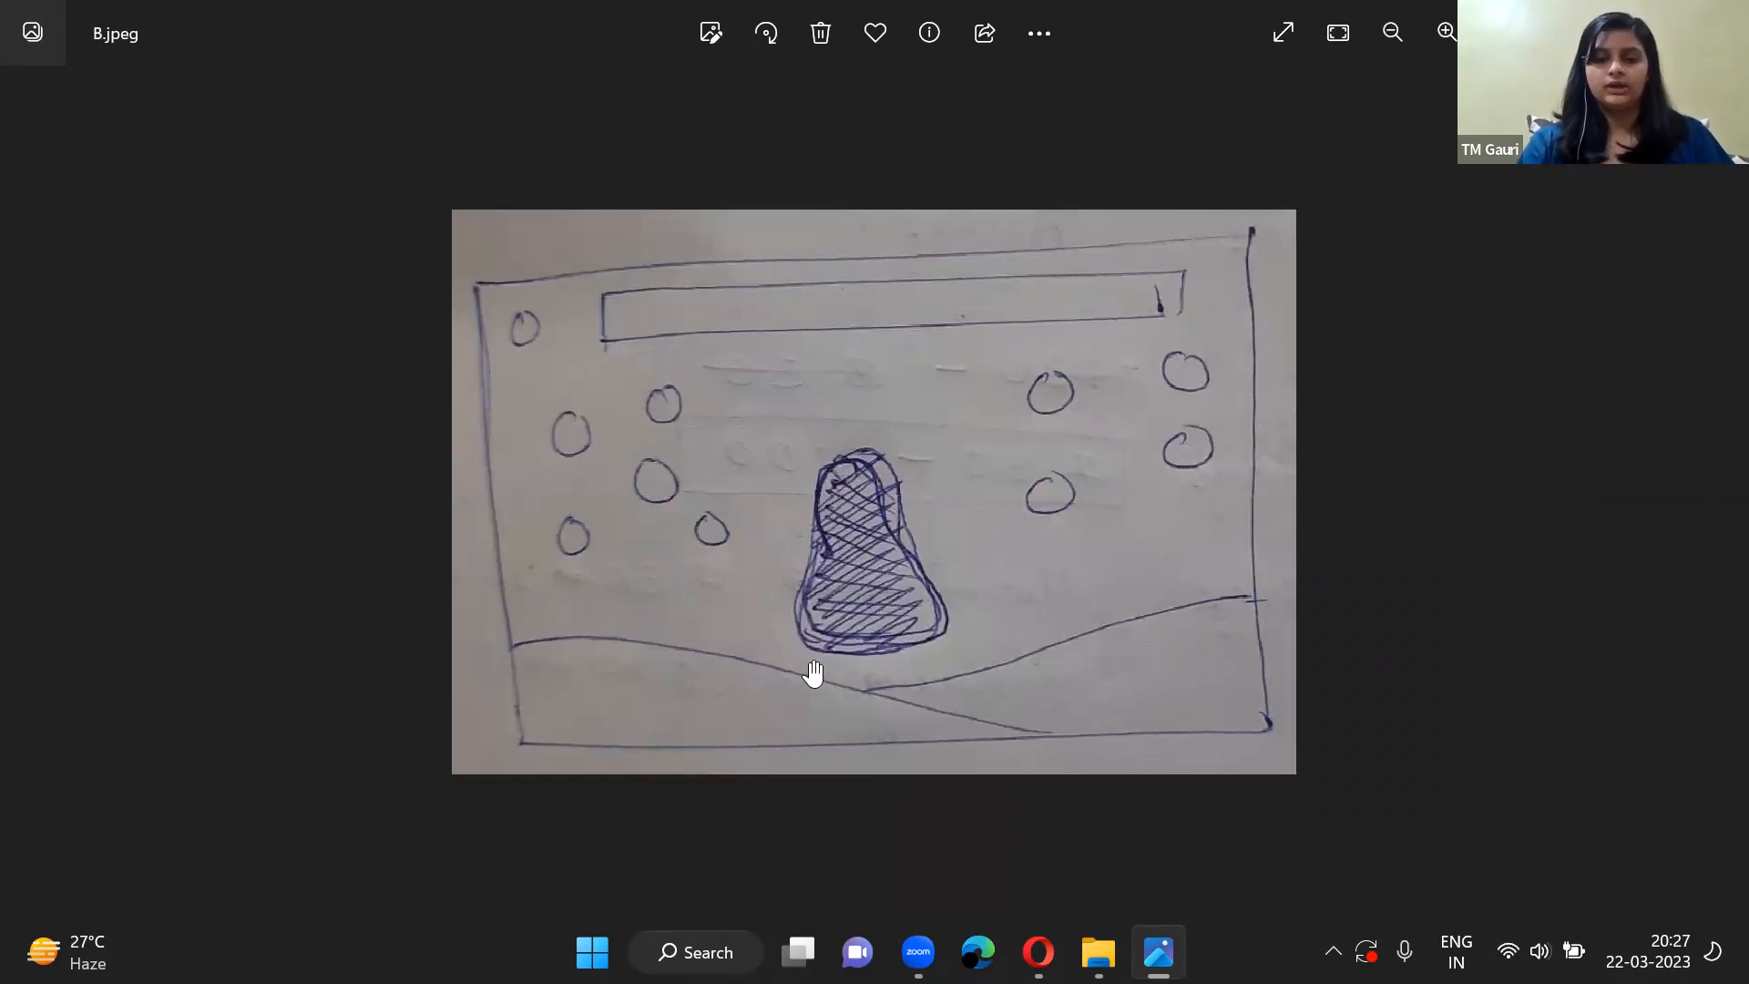
scroll(812, 672, down, 1)
key(Left)
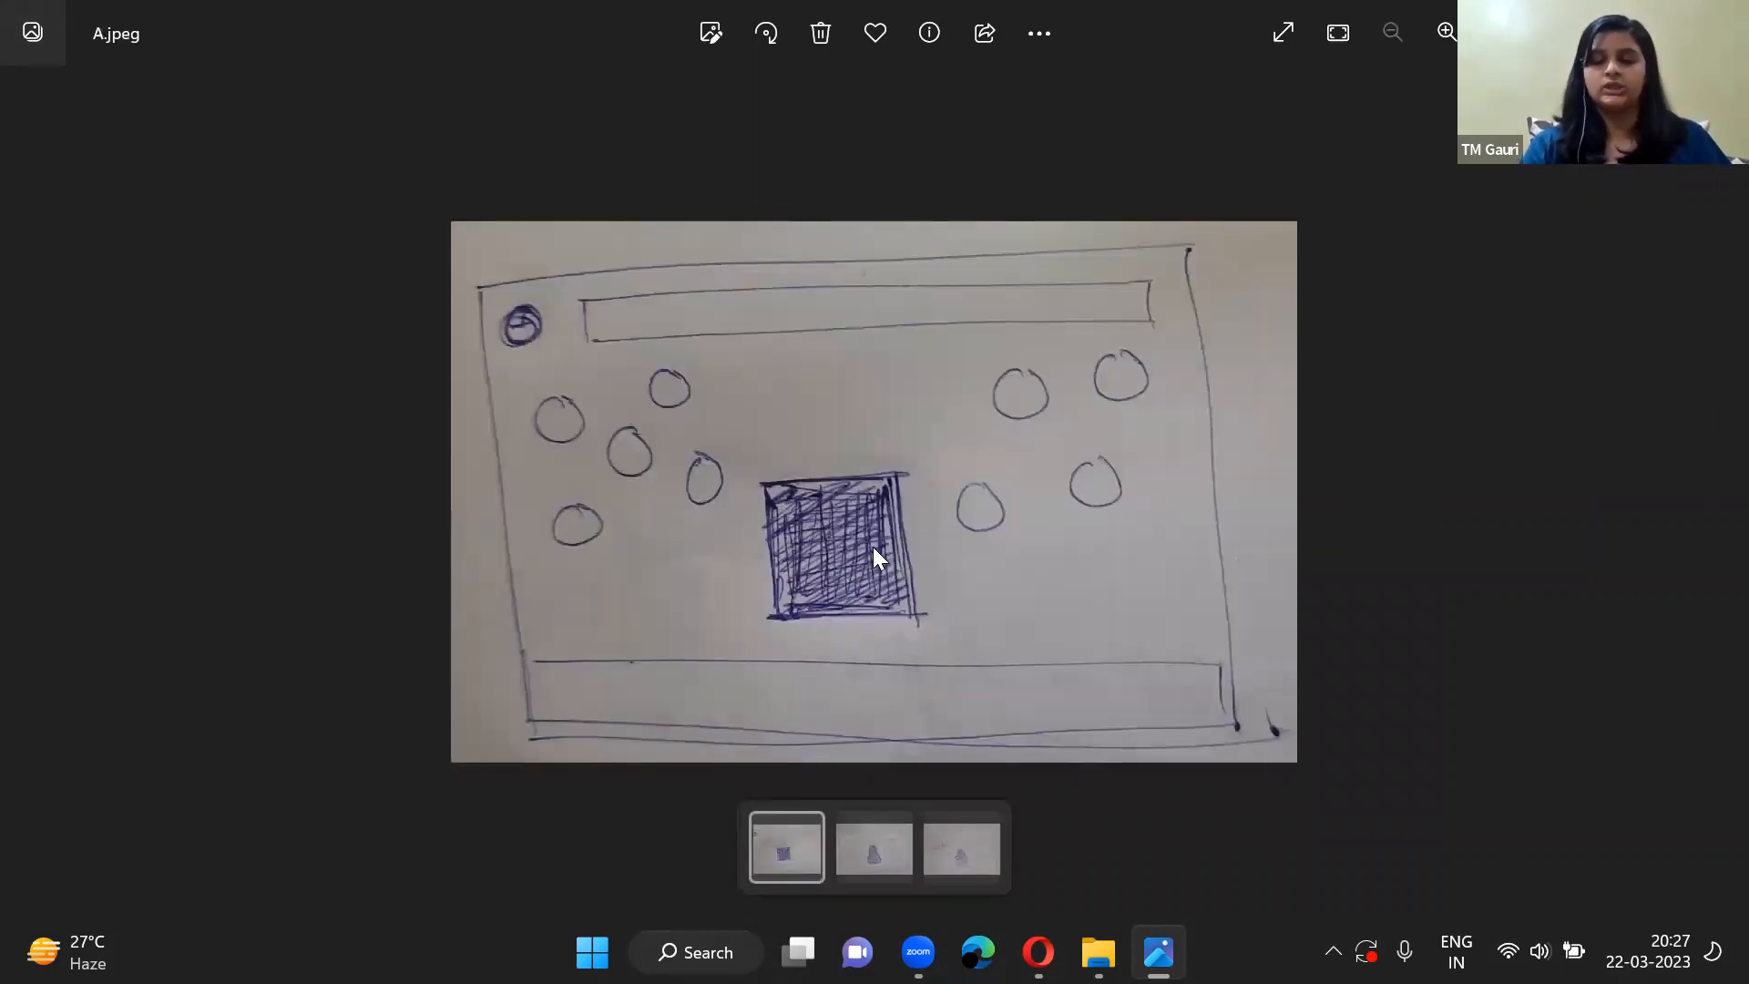
key(Right)
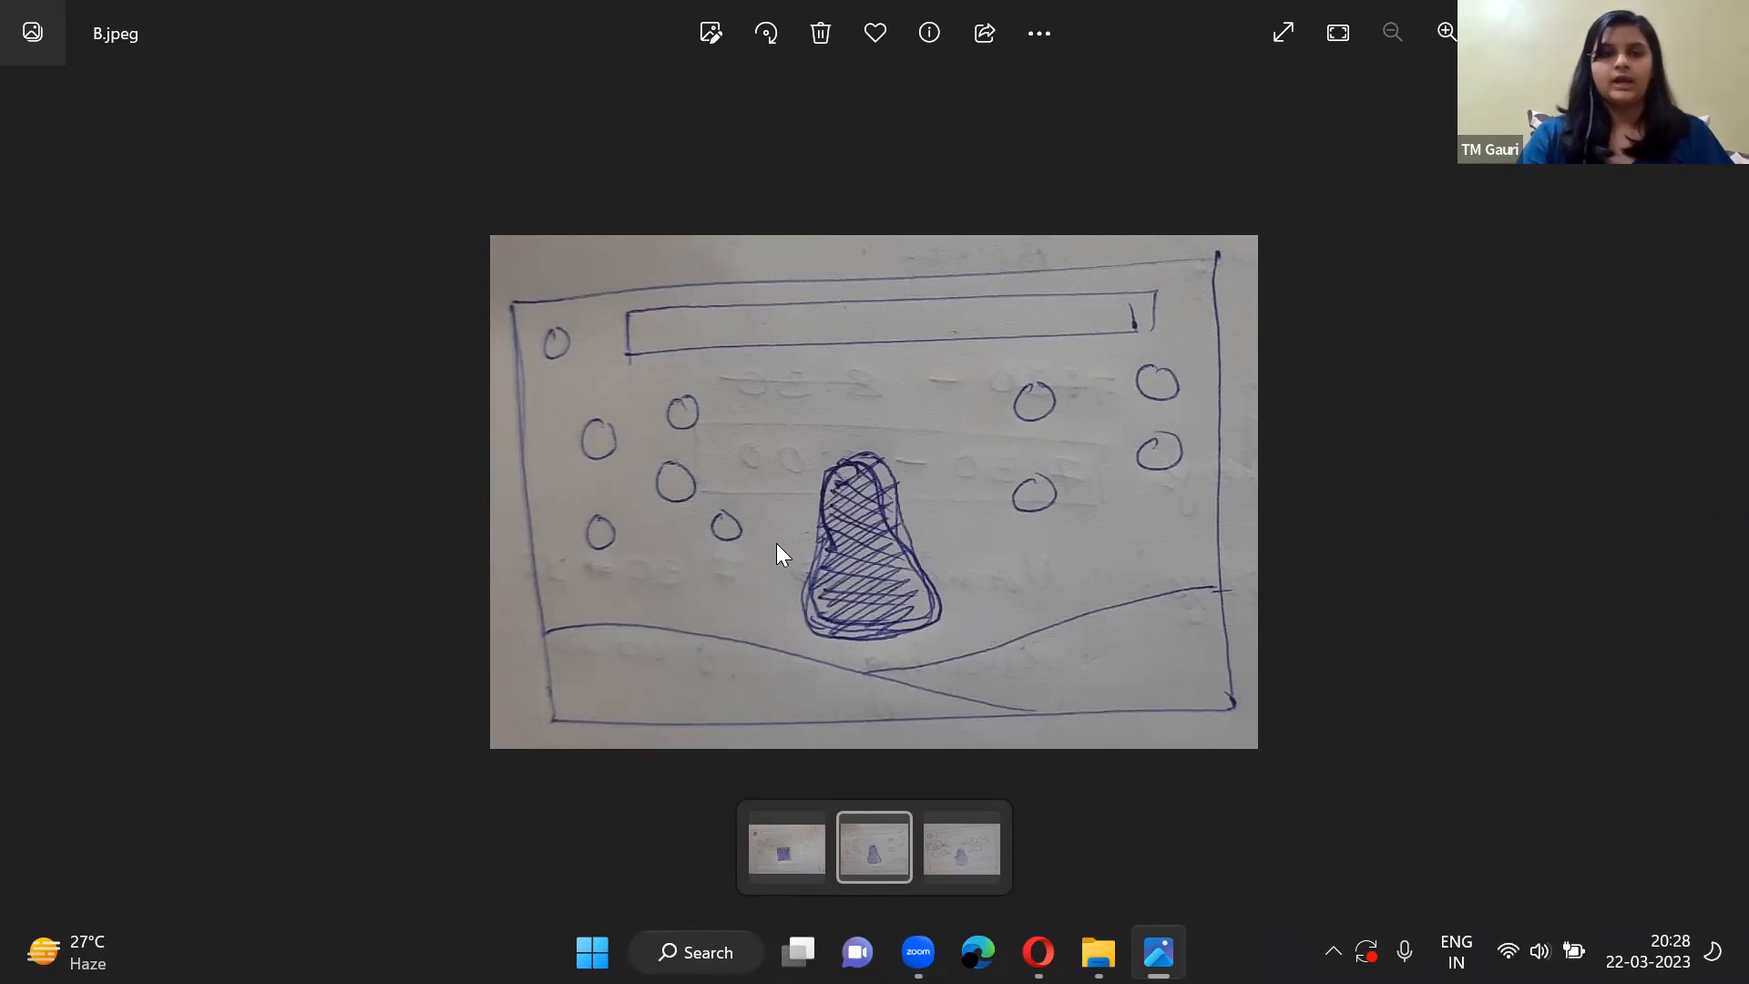
Go through the three layout sketches in order from A.jpeg to C.jpeg, following how circles evolve into speech bubbles.
click(785, 856)
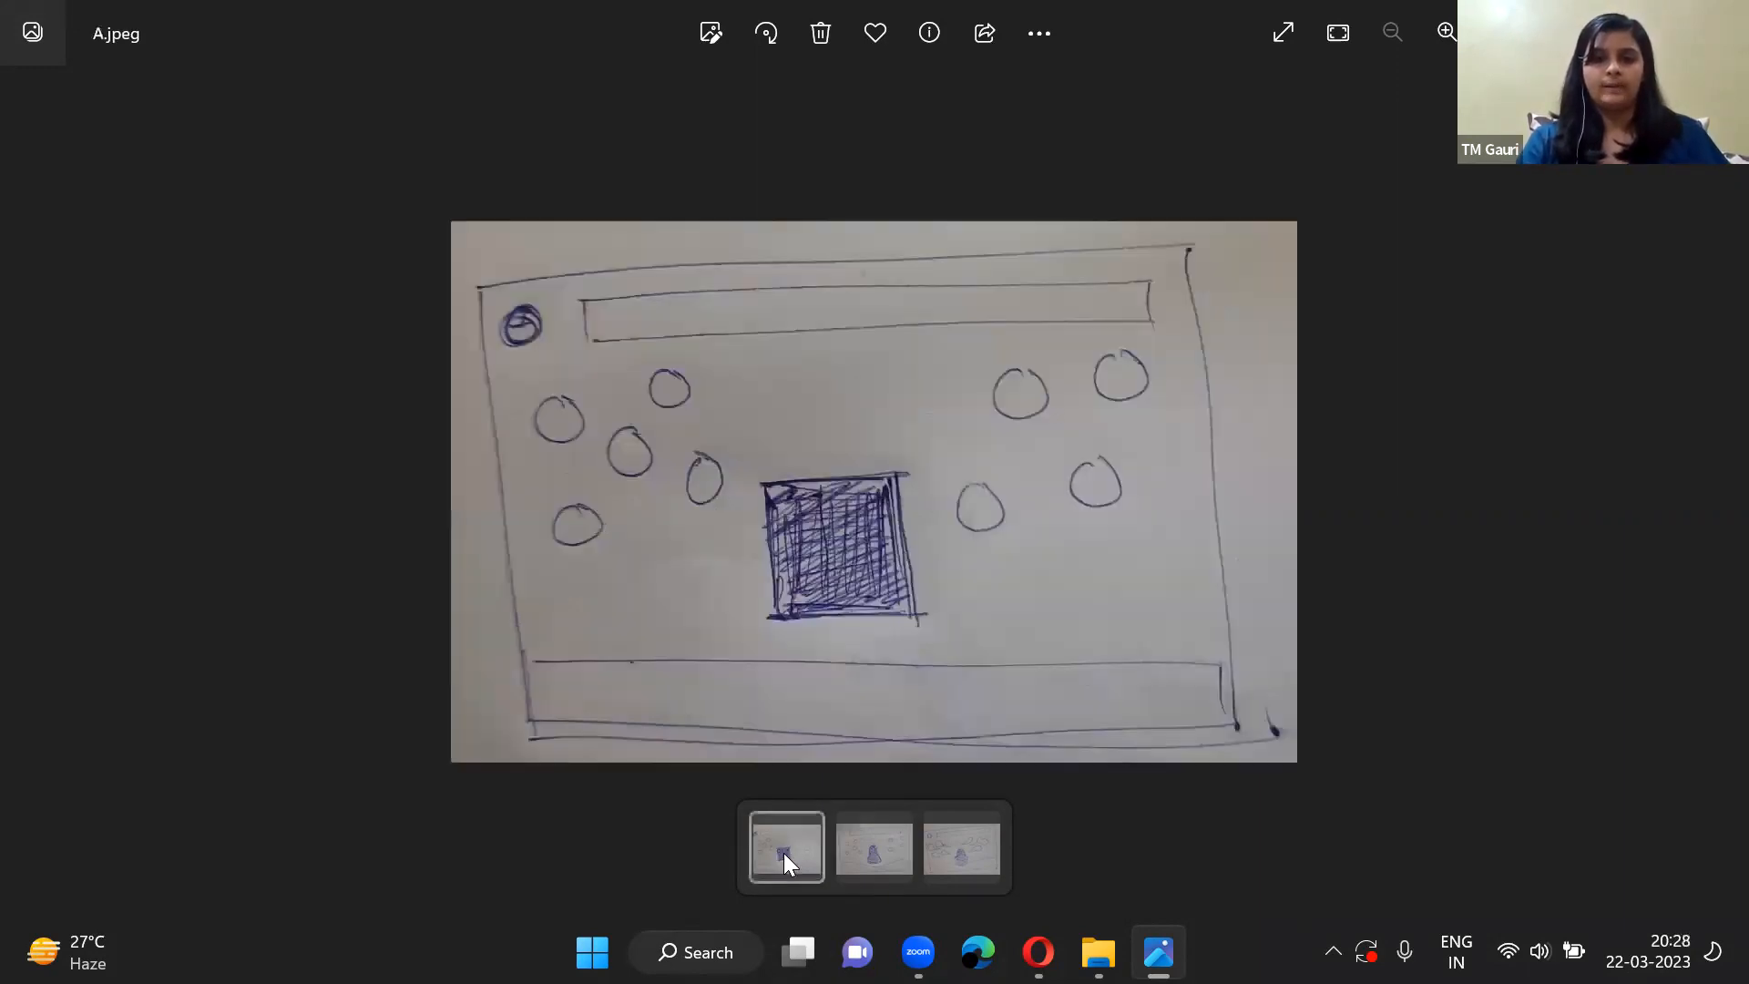
click(863, 827)
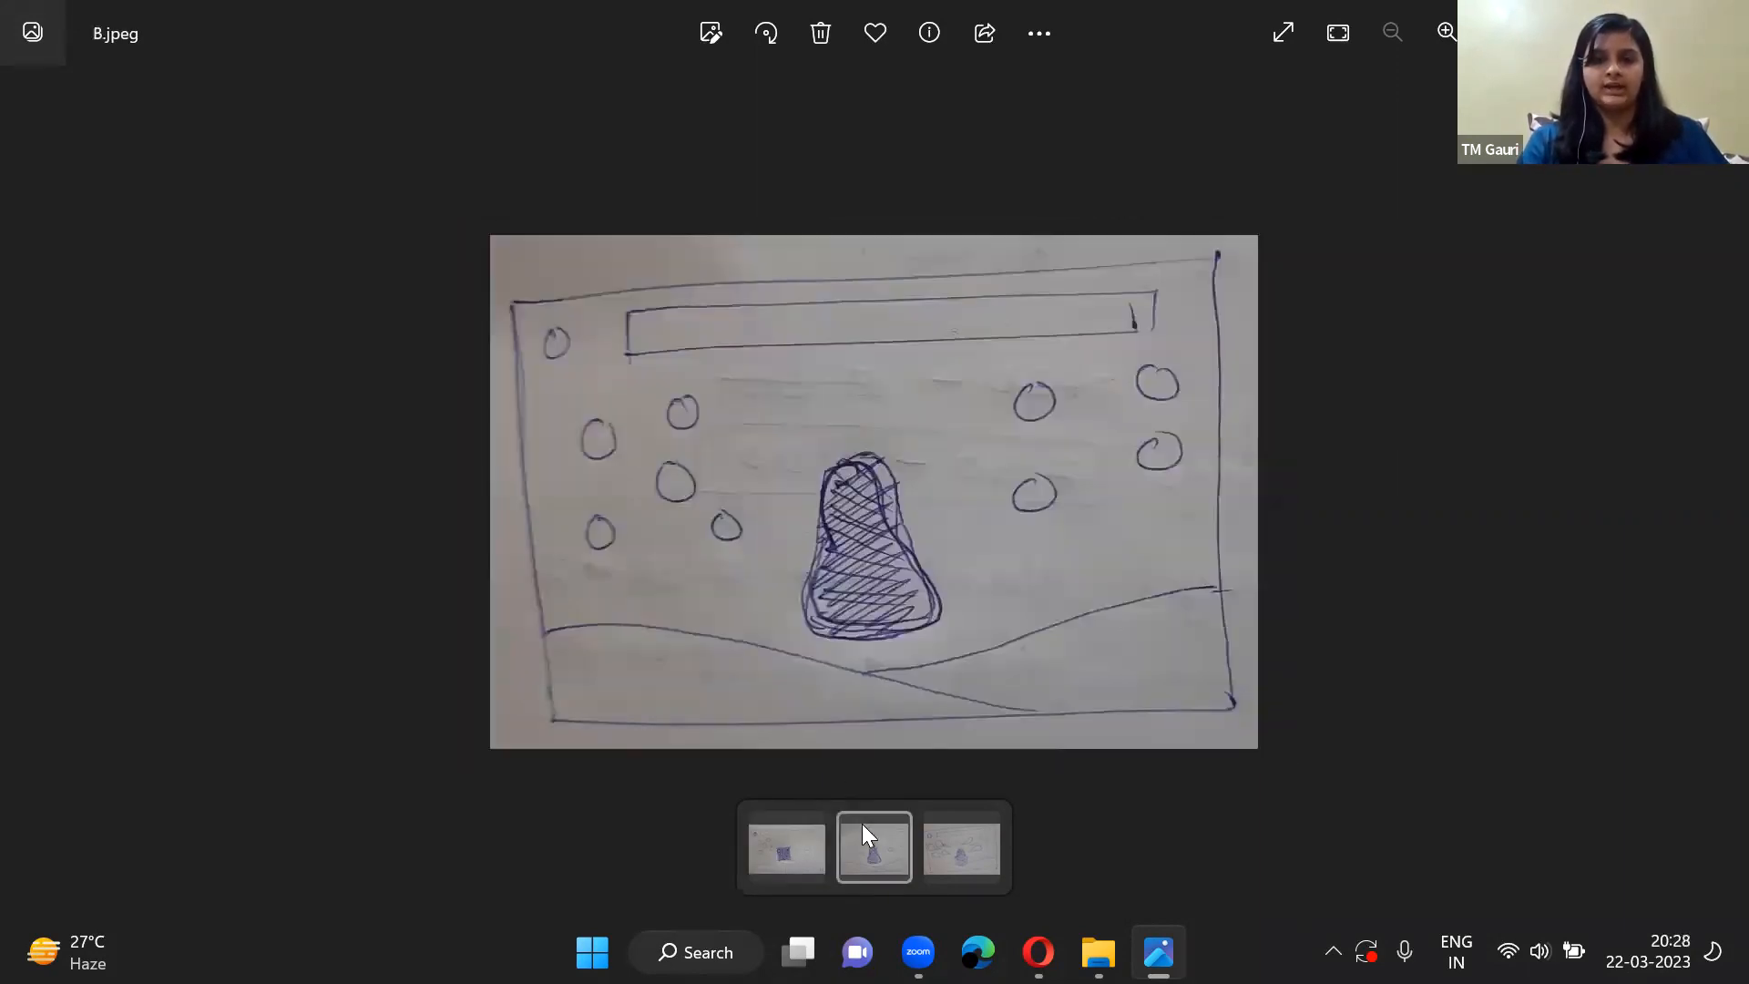
click(949, 829)
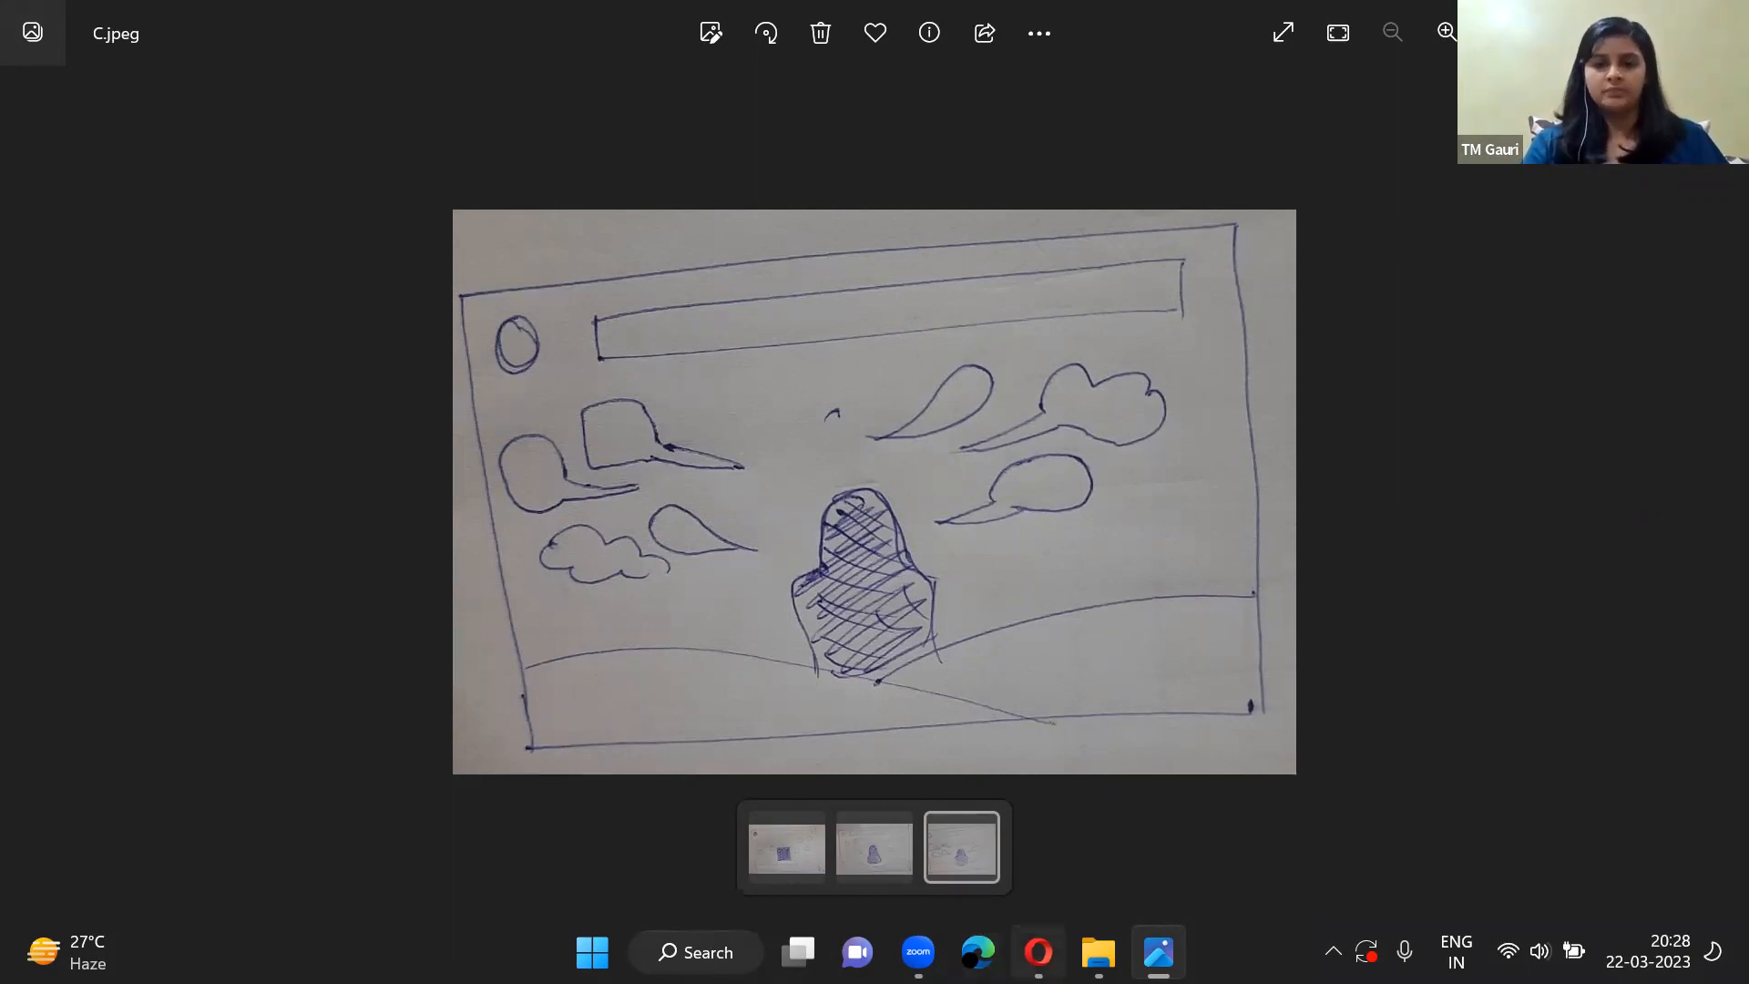
Switch to the Insecurities design in Canva and examine the page 2 poster from the club heading down to the venue footer.
click(1038, 952)
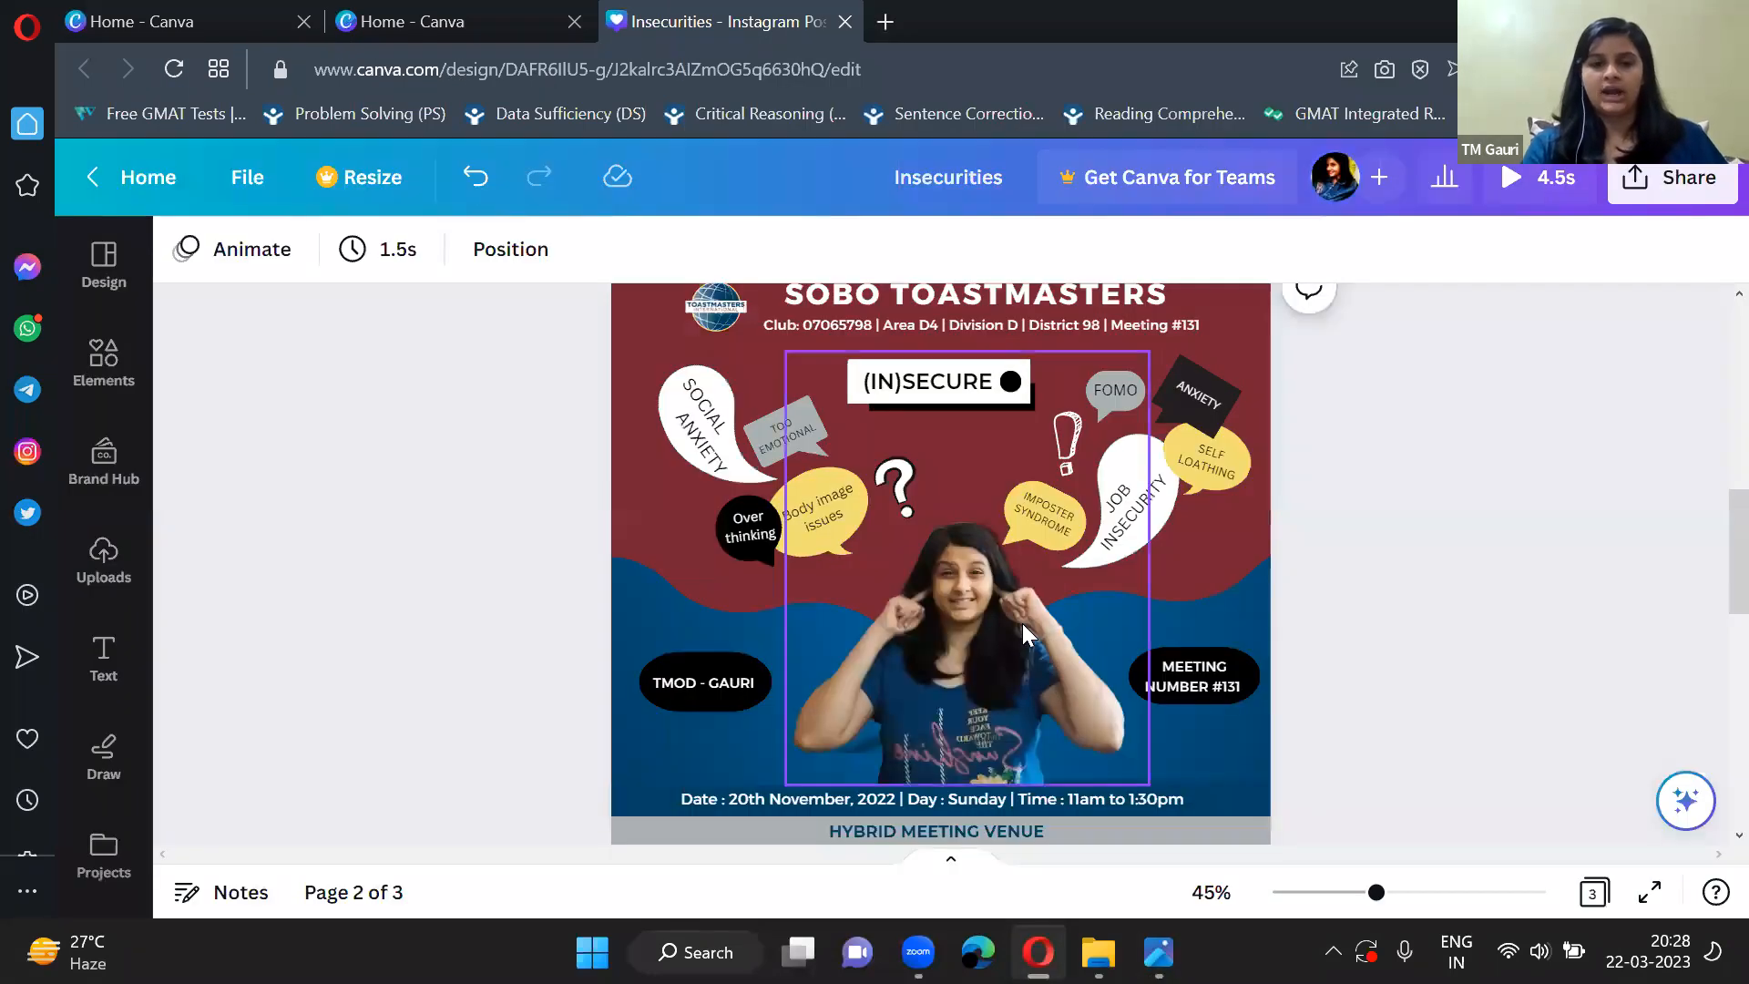
scroll(700, 712, down, 1)
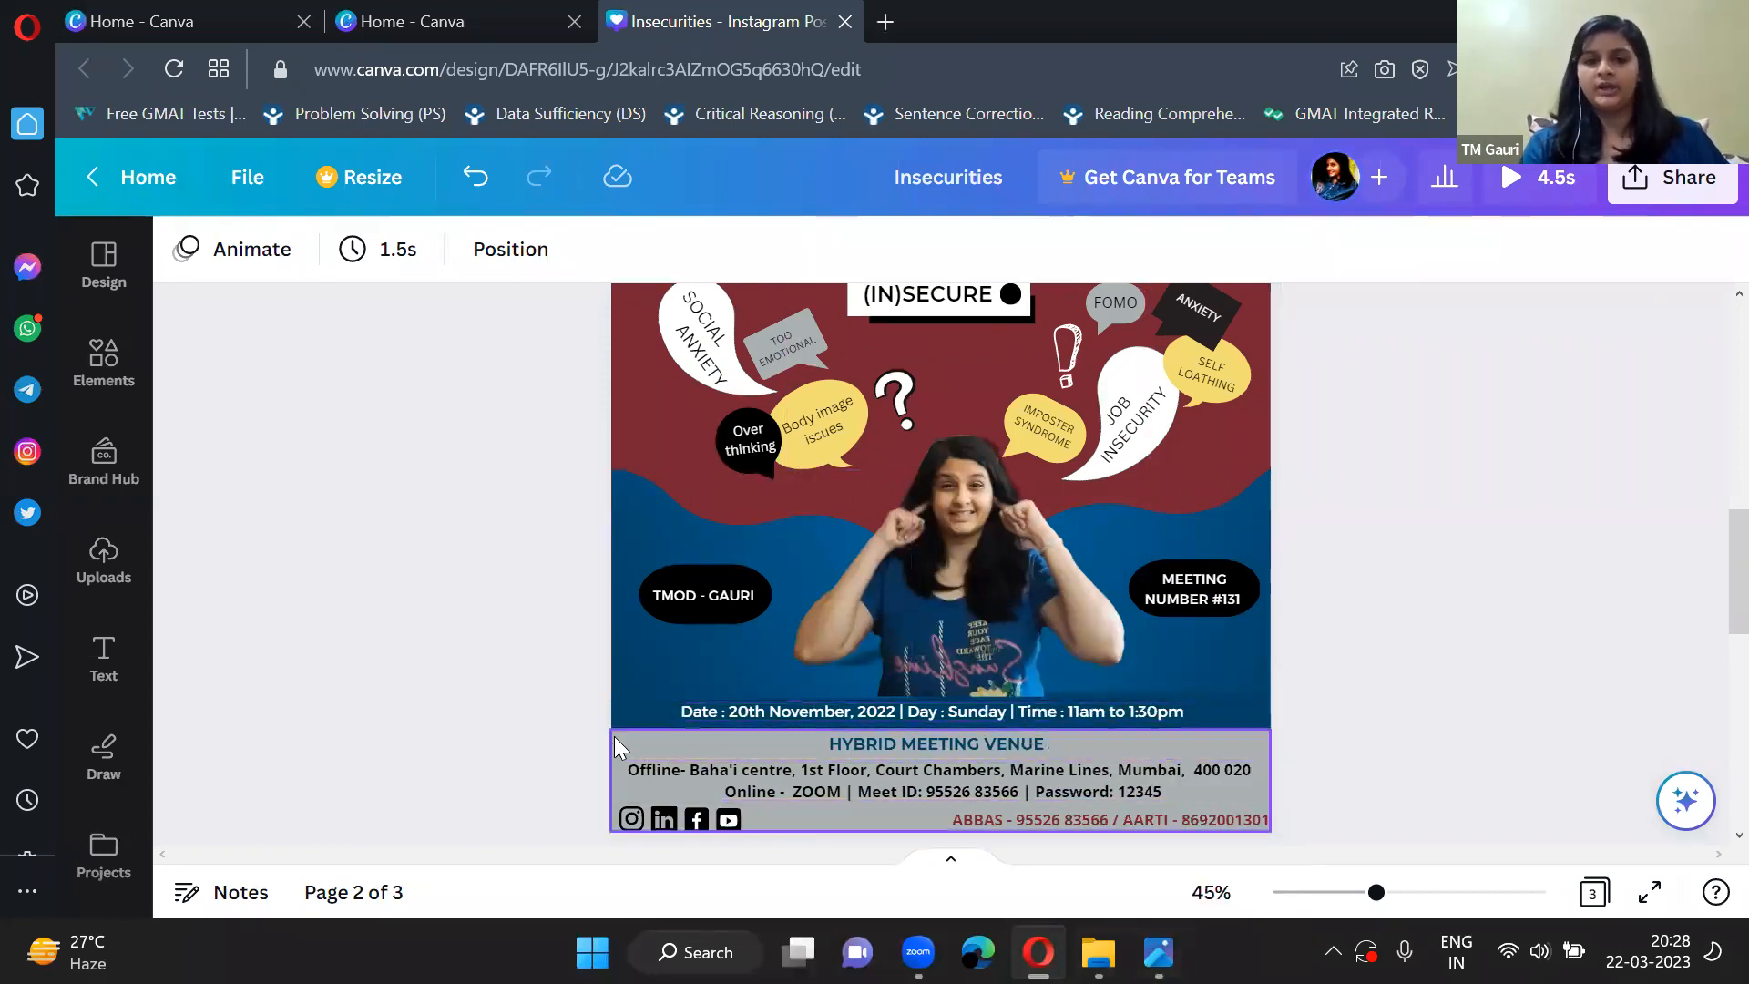
scroll(1218, 539, down, 2)
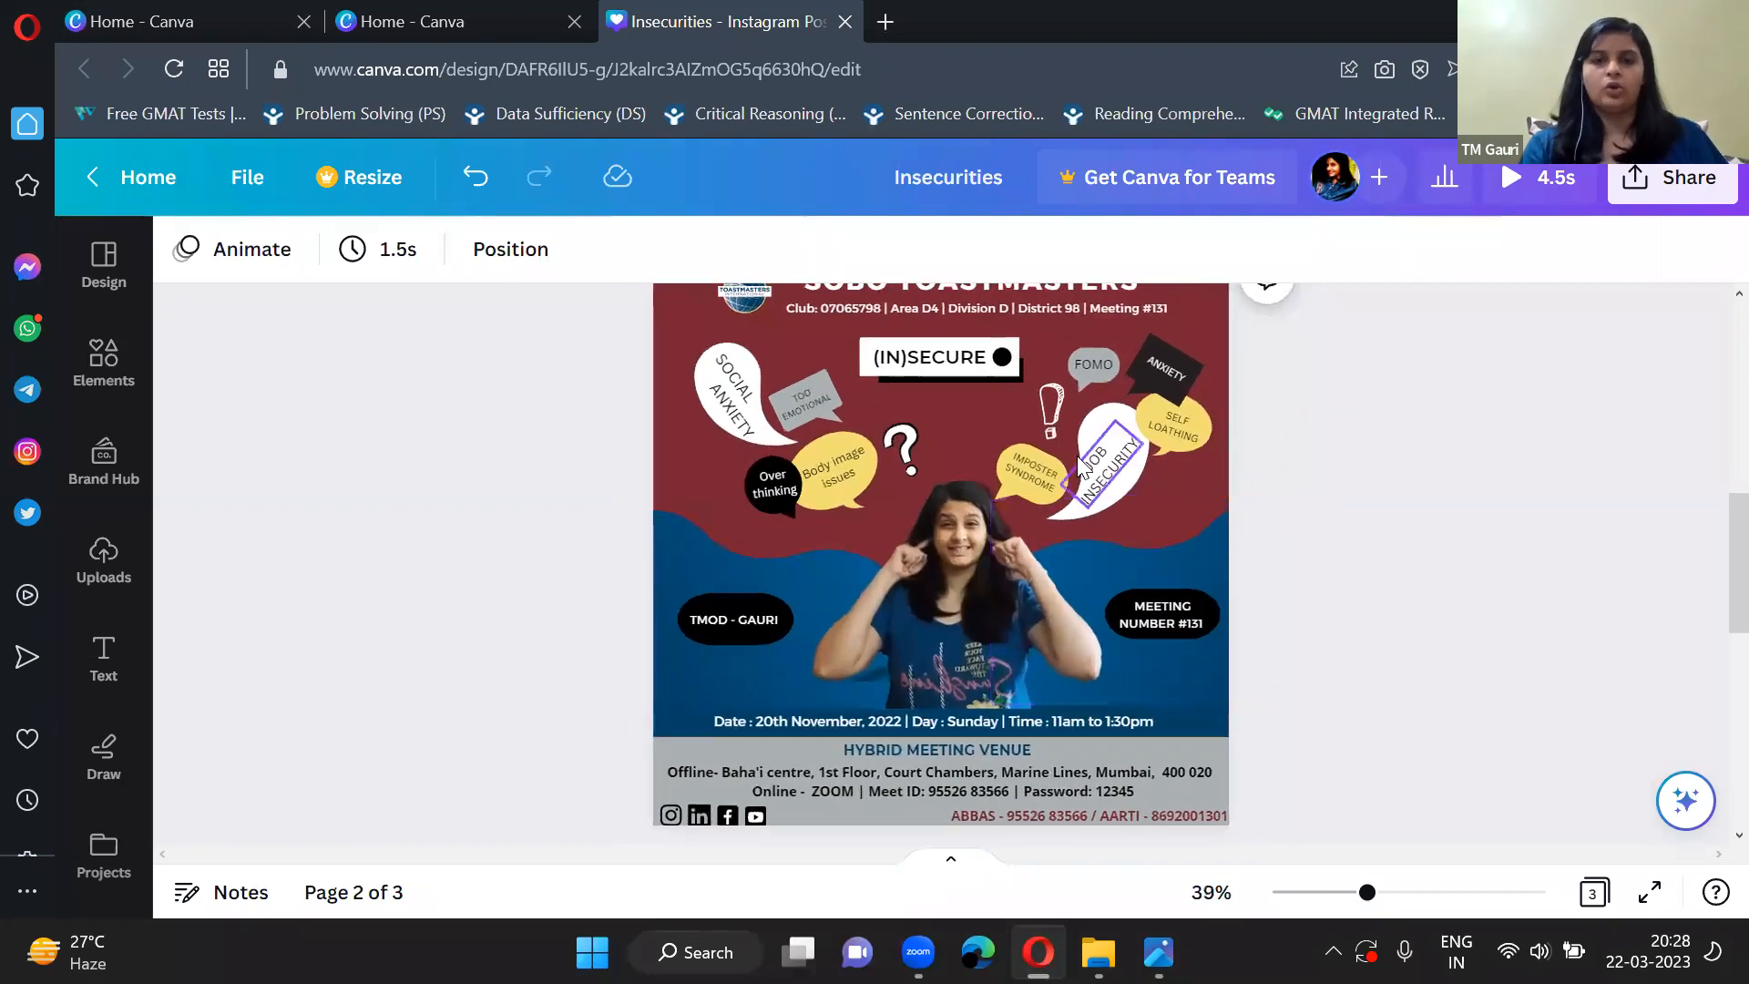
scroll(1057, 440, up, 1)
scroll(1057, 440, up, 3)
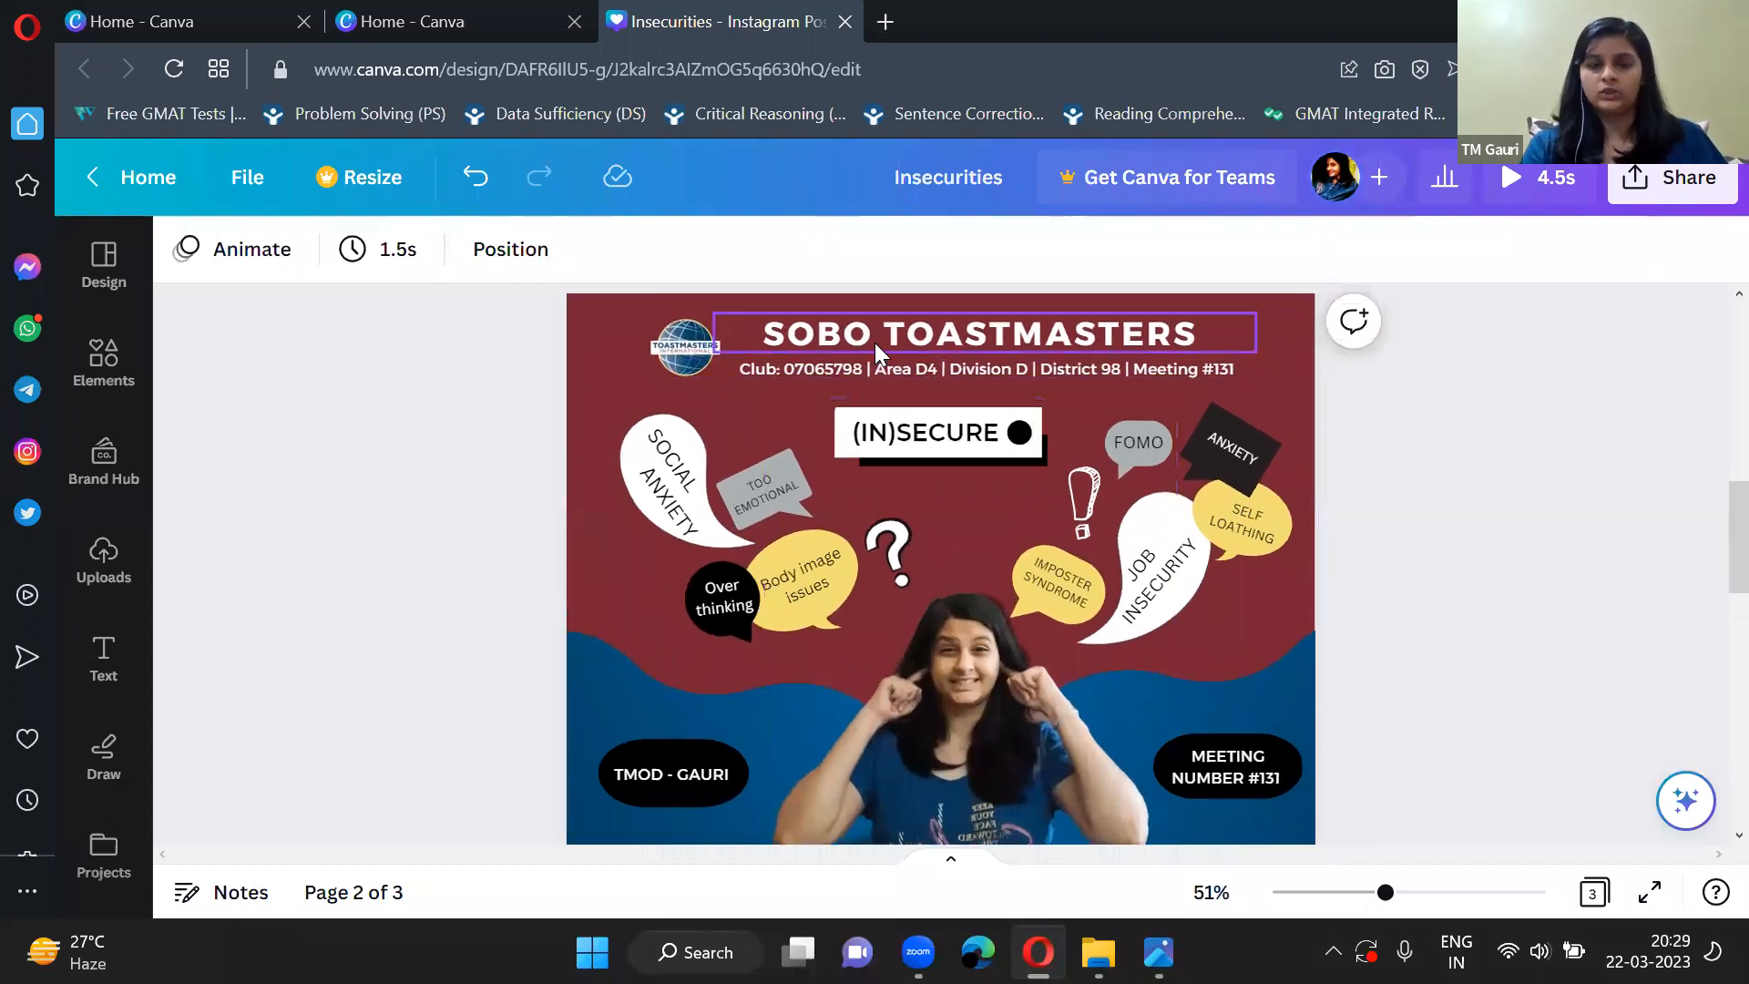
scroll(988, 565, down, 1)
scroll(987, 565, up, 1)
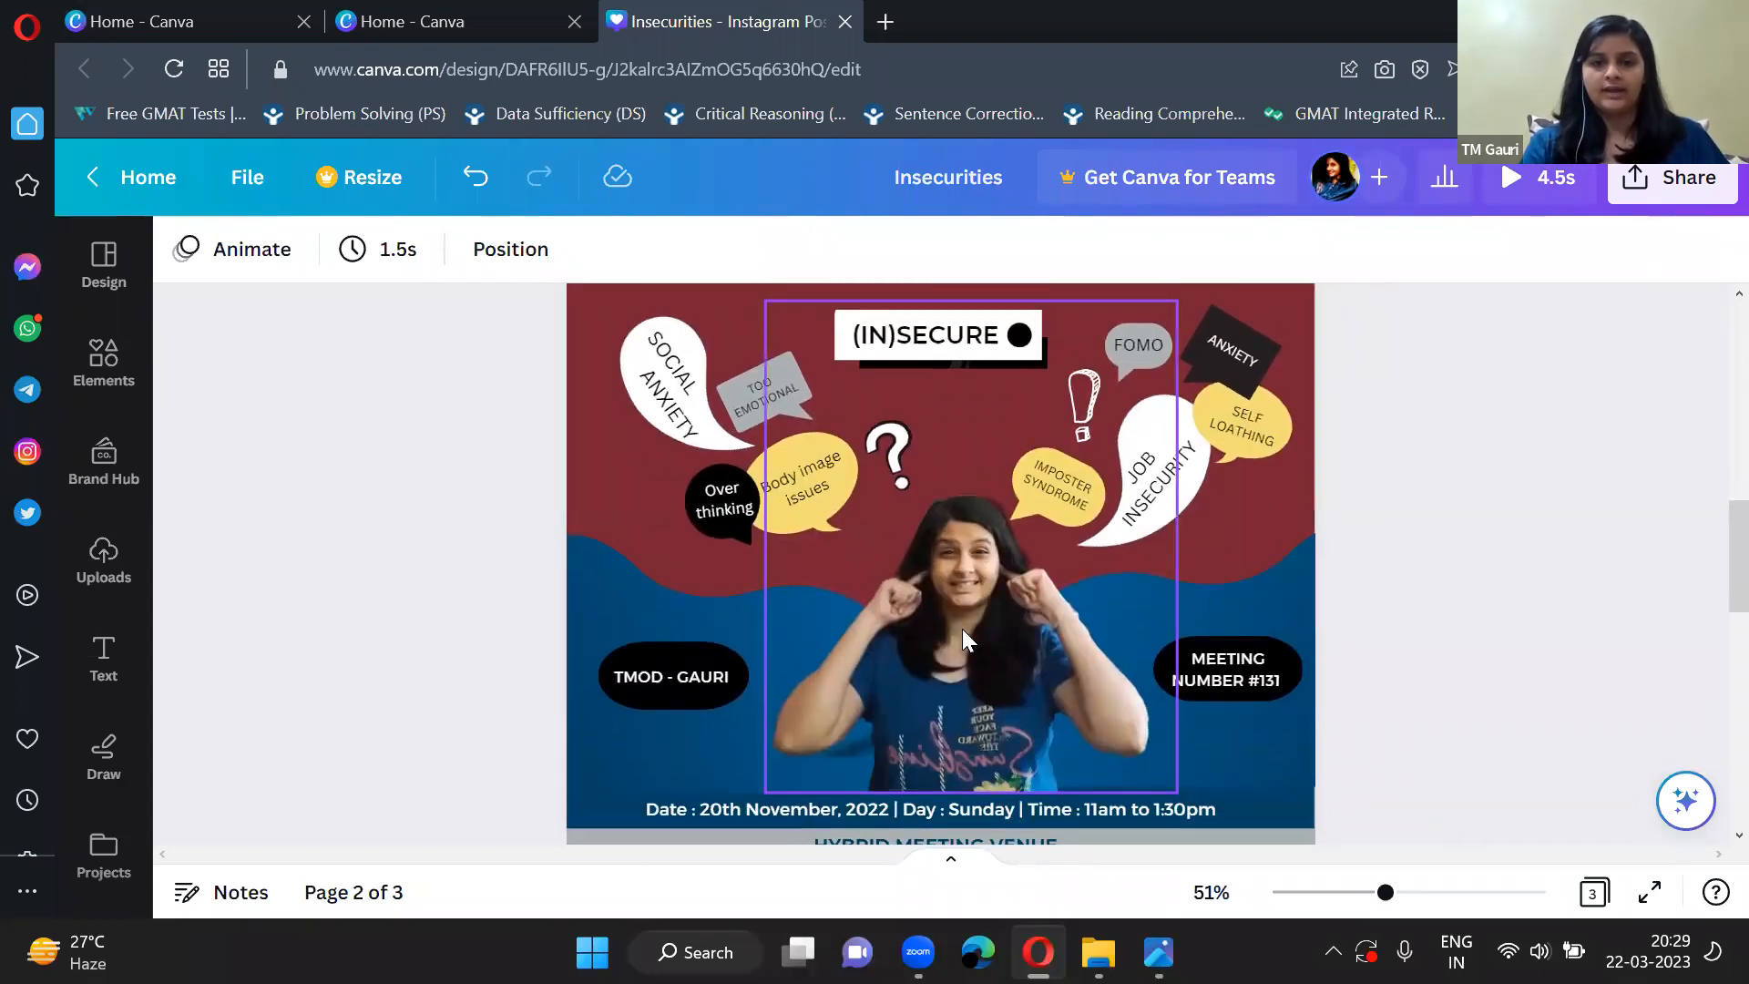
Shrink the cut-out photo of the woman slightly, shift it a little to the left above the date line, and deselect it.
drag(867, 566, 953, 638)
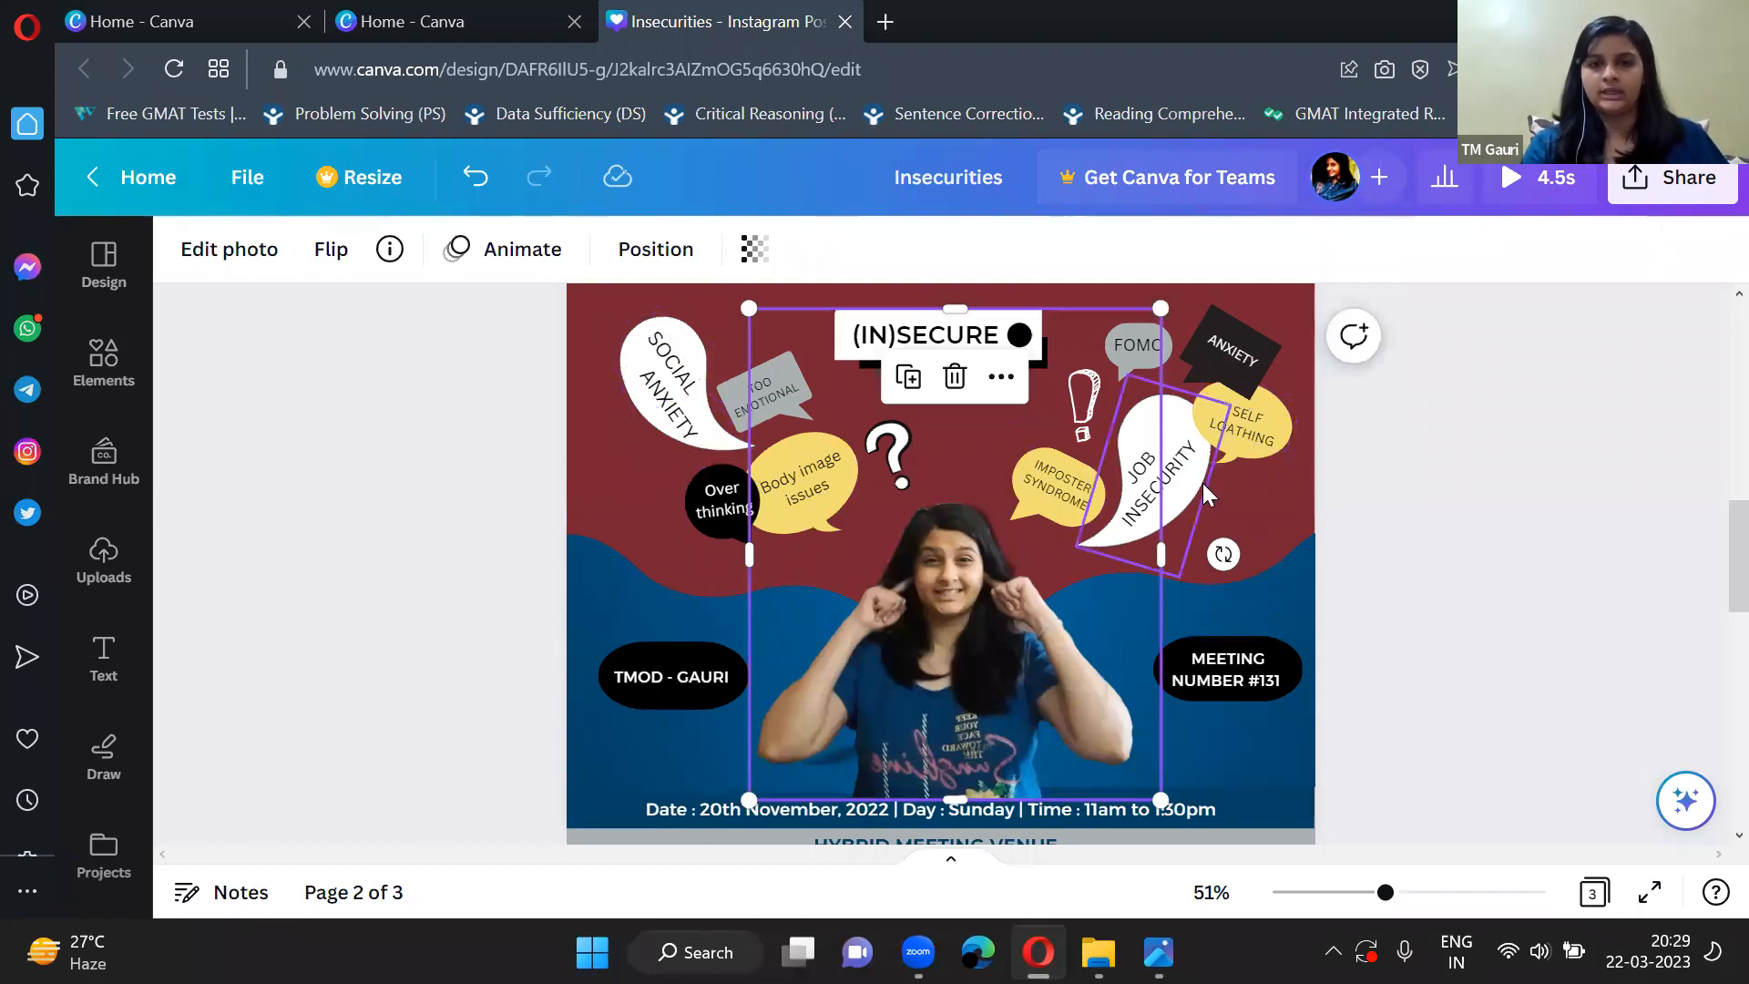
drag(749, 308, 785, 352)
drag(987, 642, 975, 641)
key(Escape)
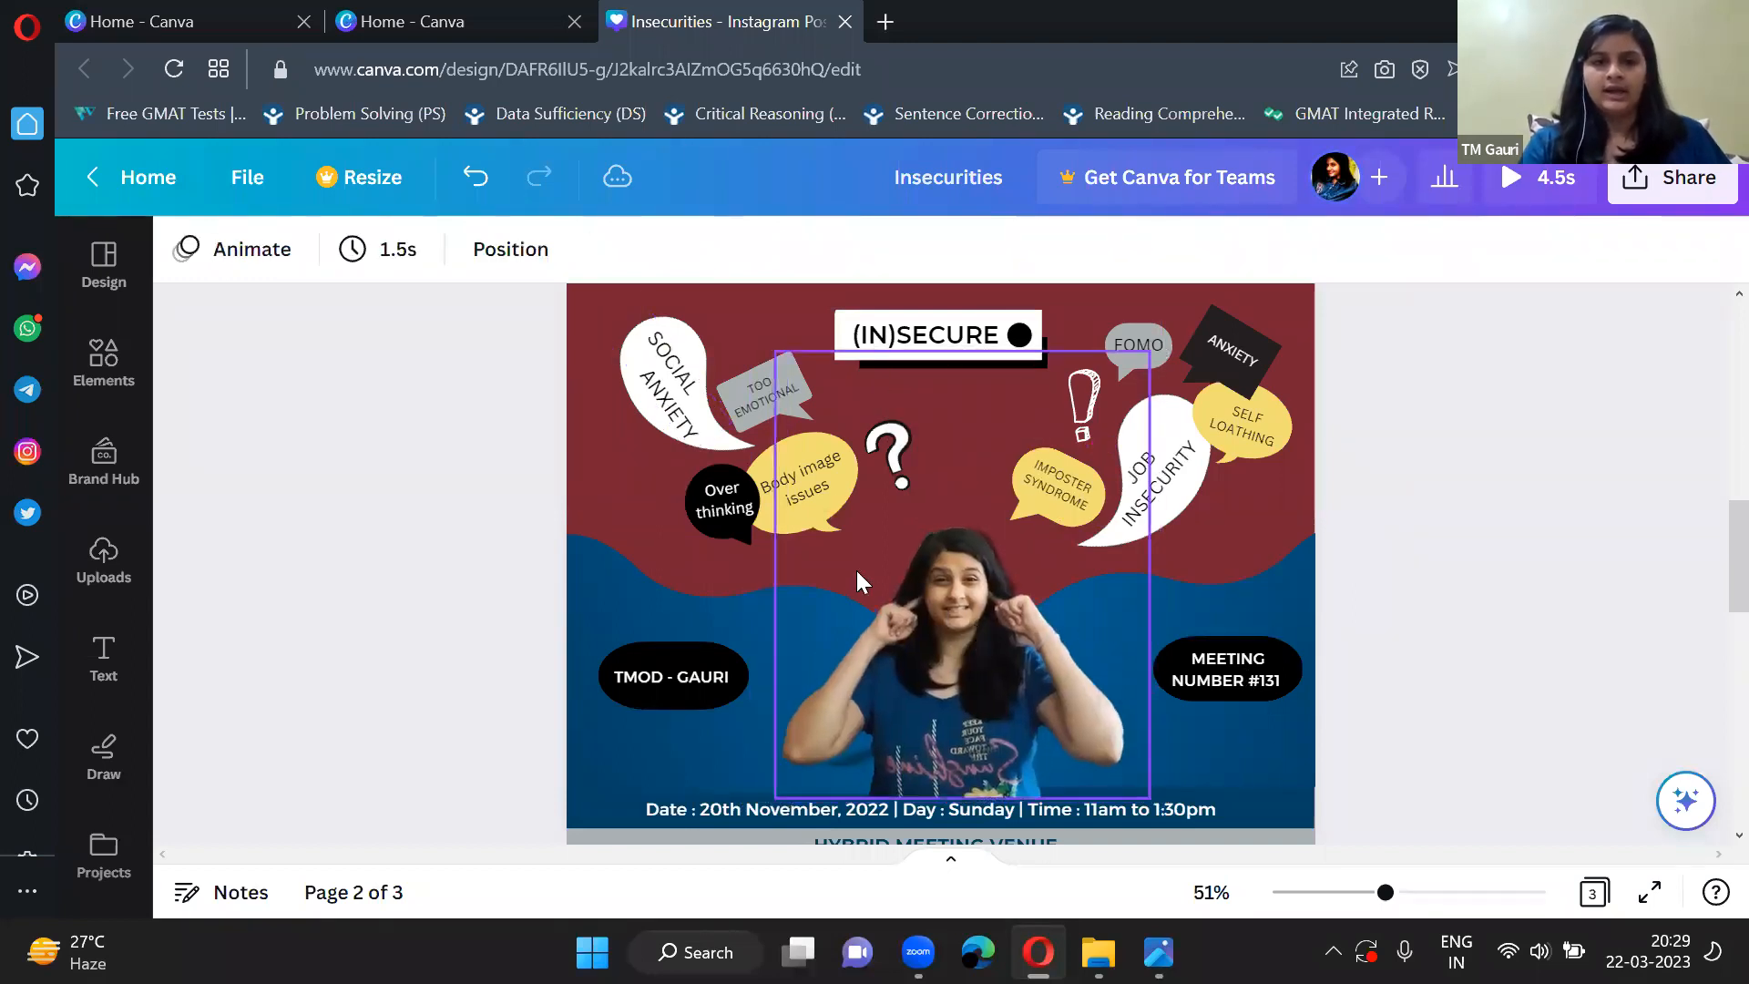
Select the white SOCIAL ANXIETY bubble on the poster and search the elements library for "chat bubble".
scroll(879, 654, up, 2)
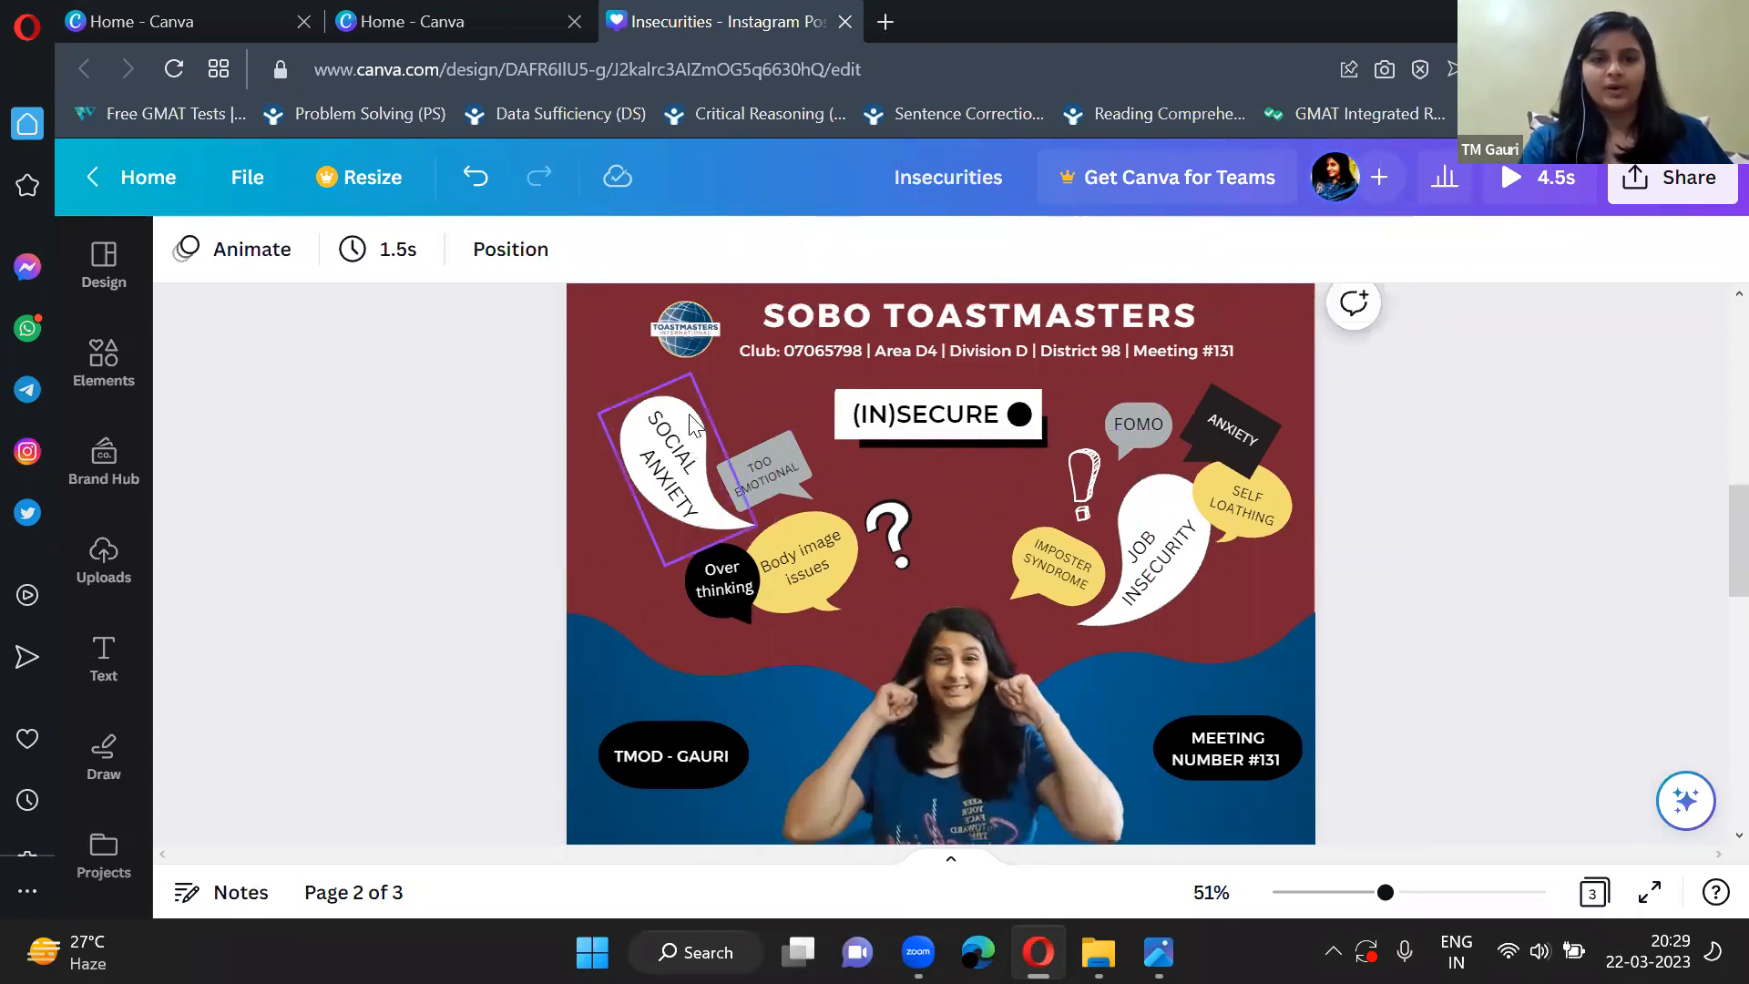
click(693, 423)
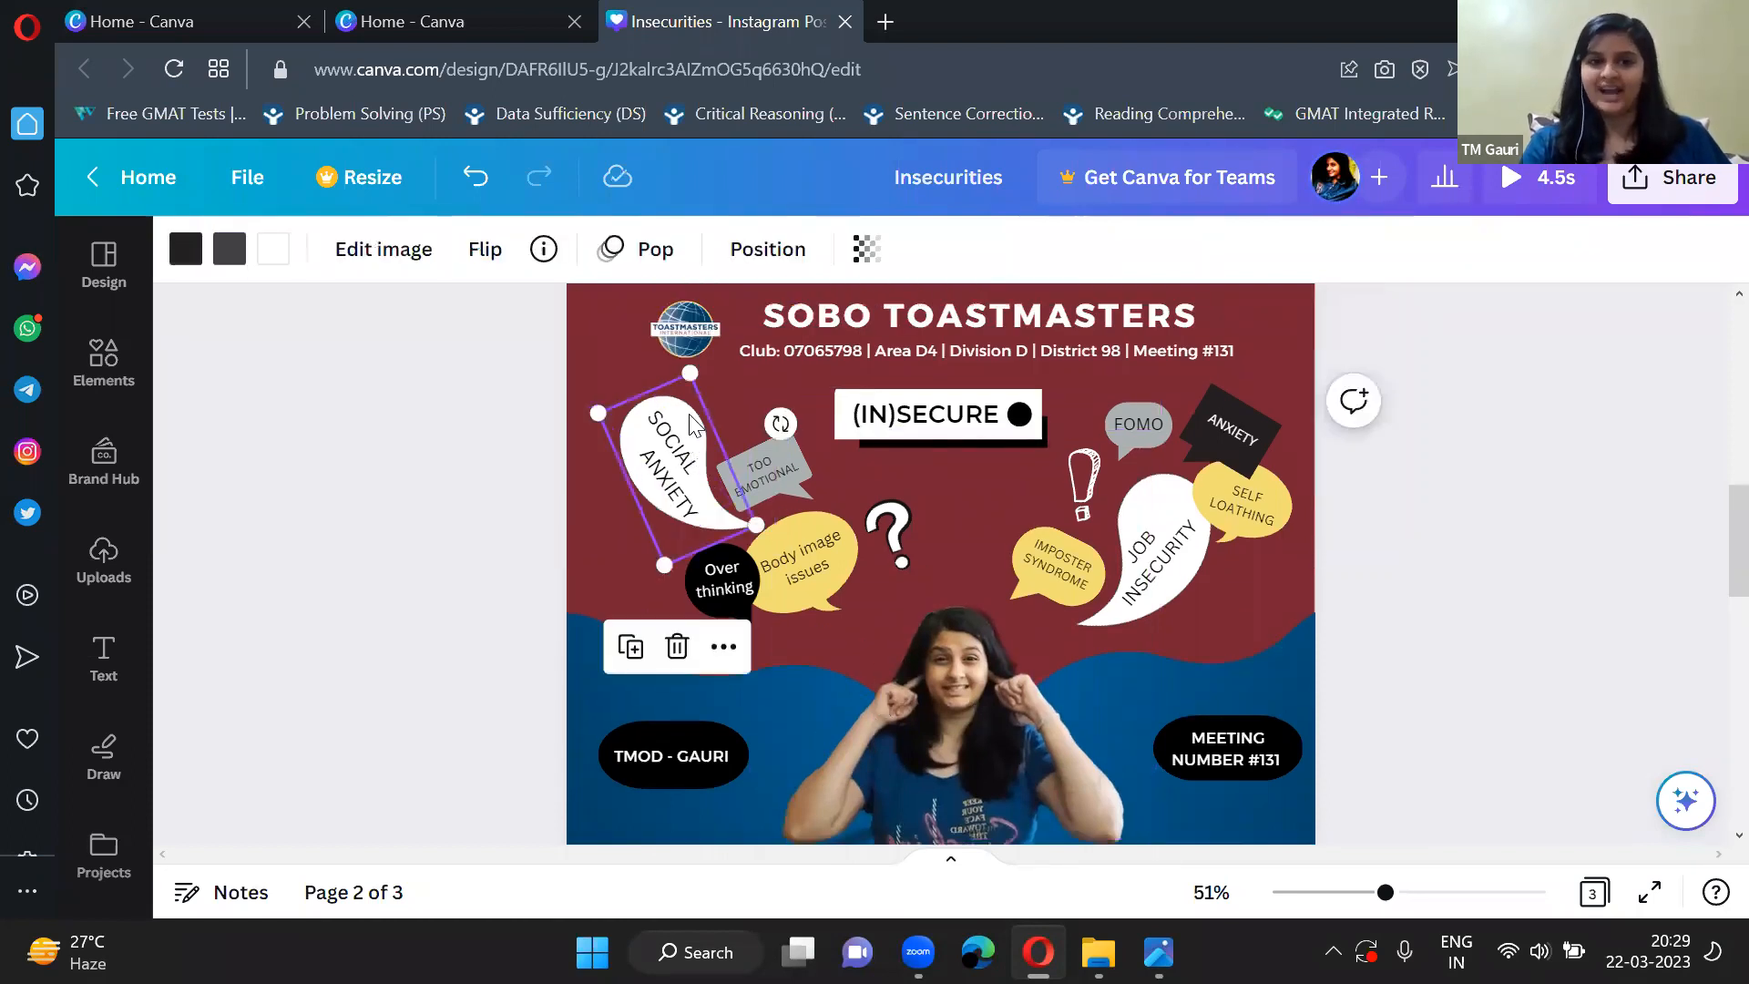
click(100, 357)
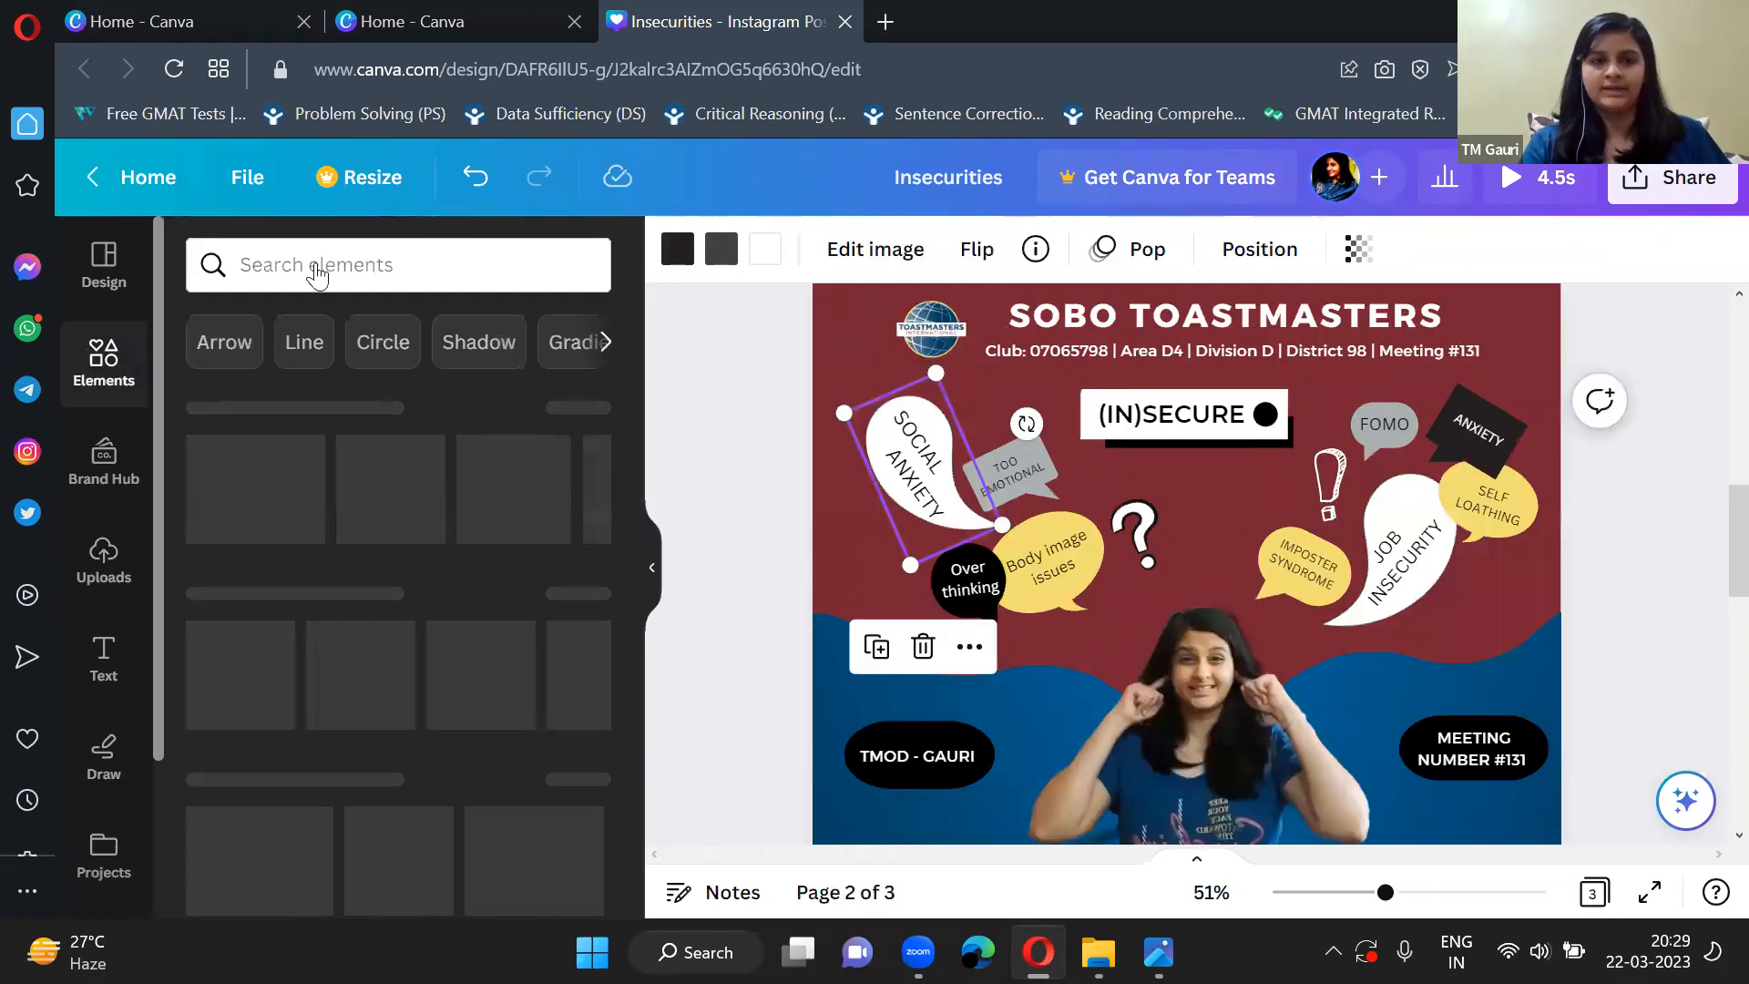
click(258, 265)
text(CH)
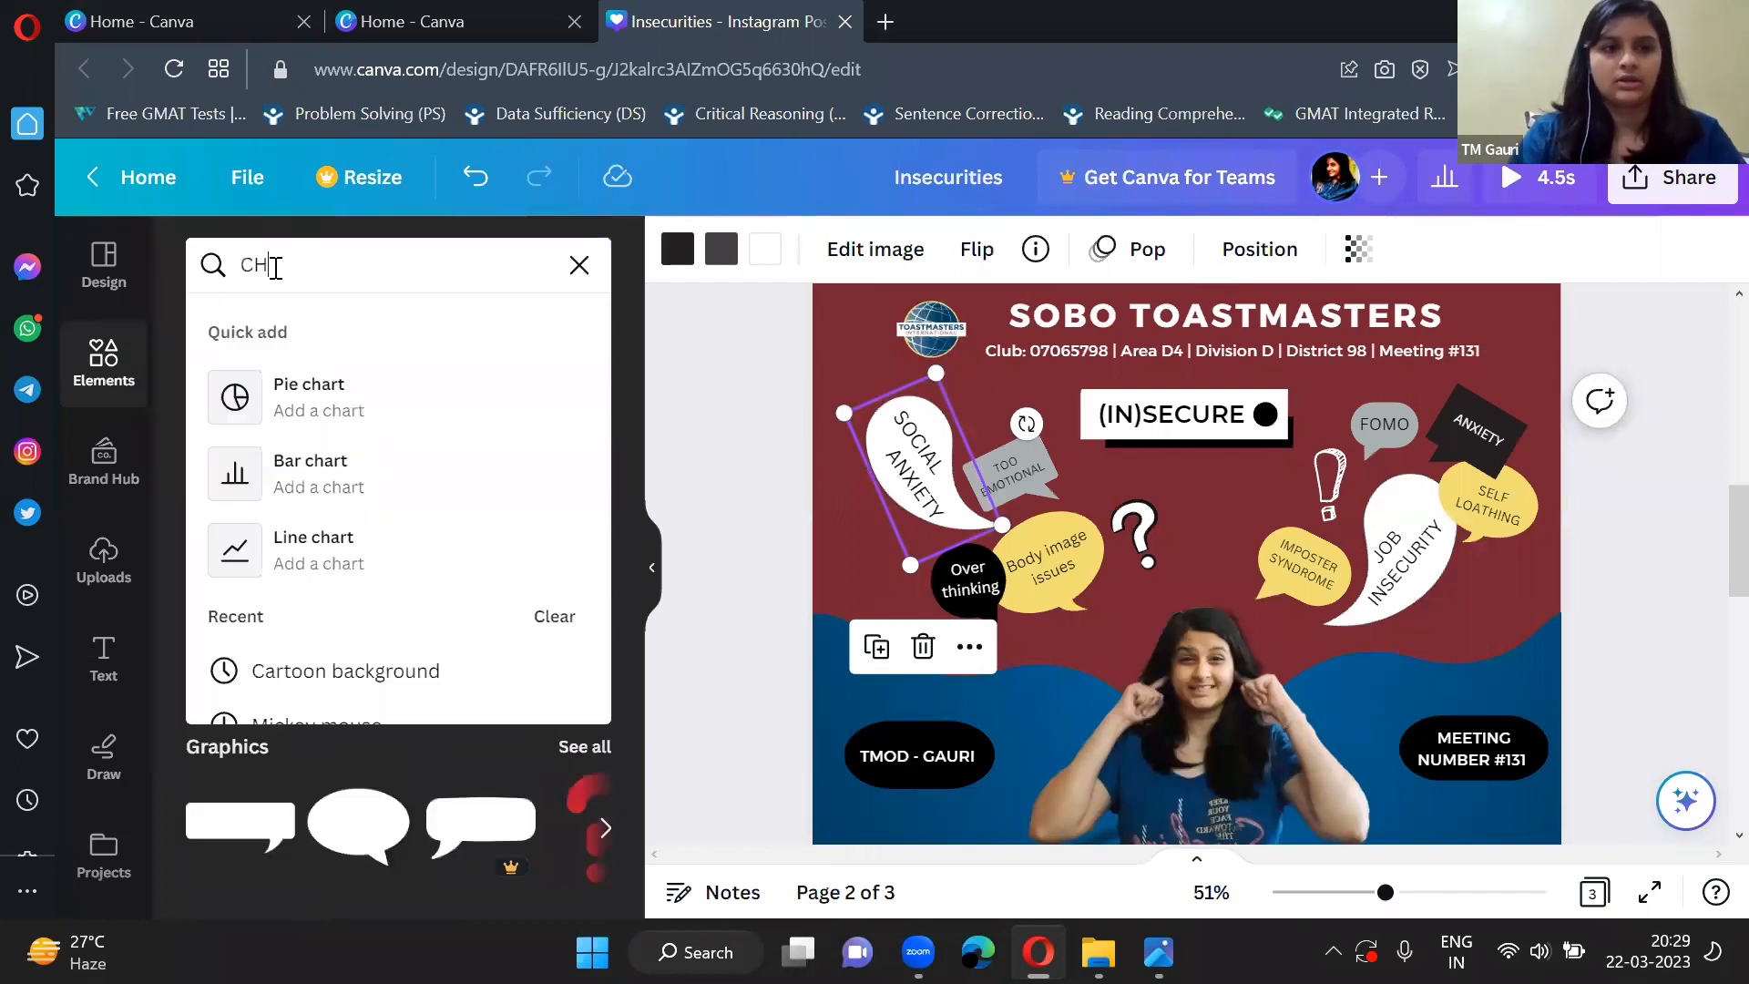
key(BackSpace)
key(BackSpace)
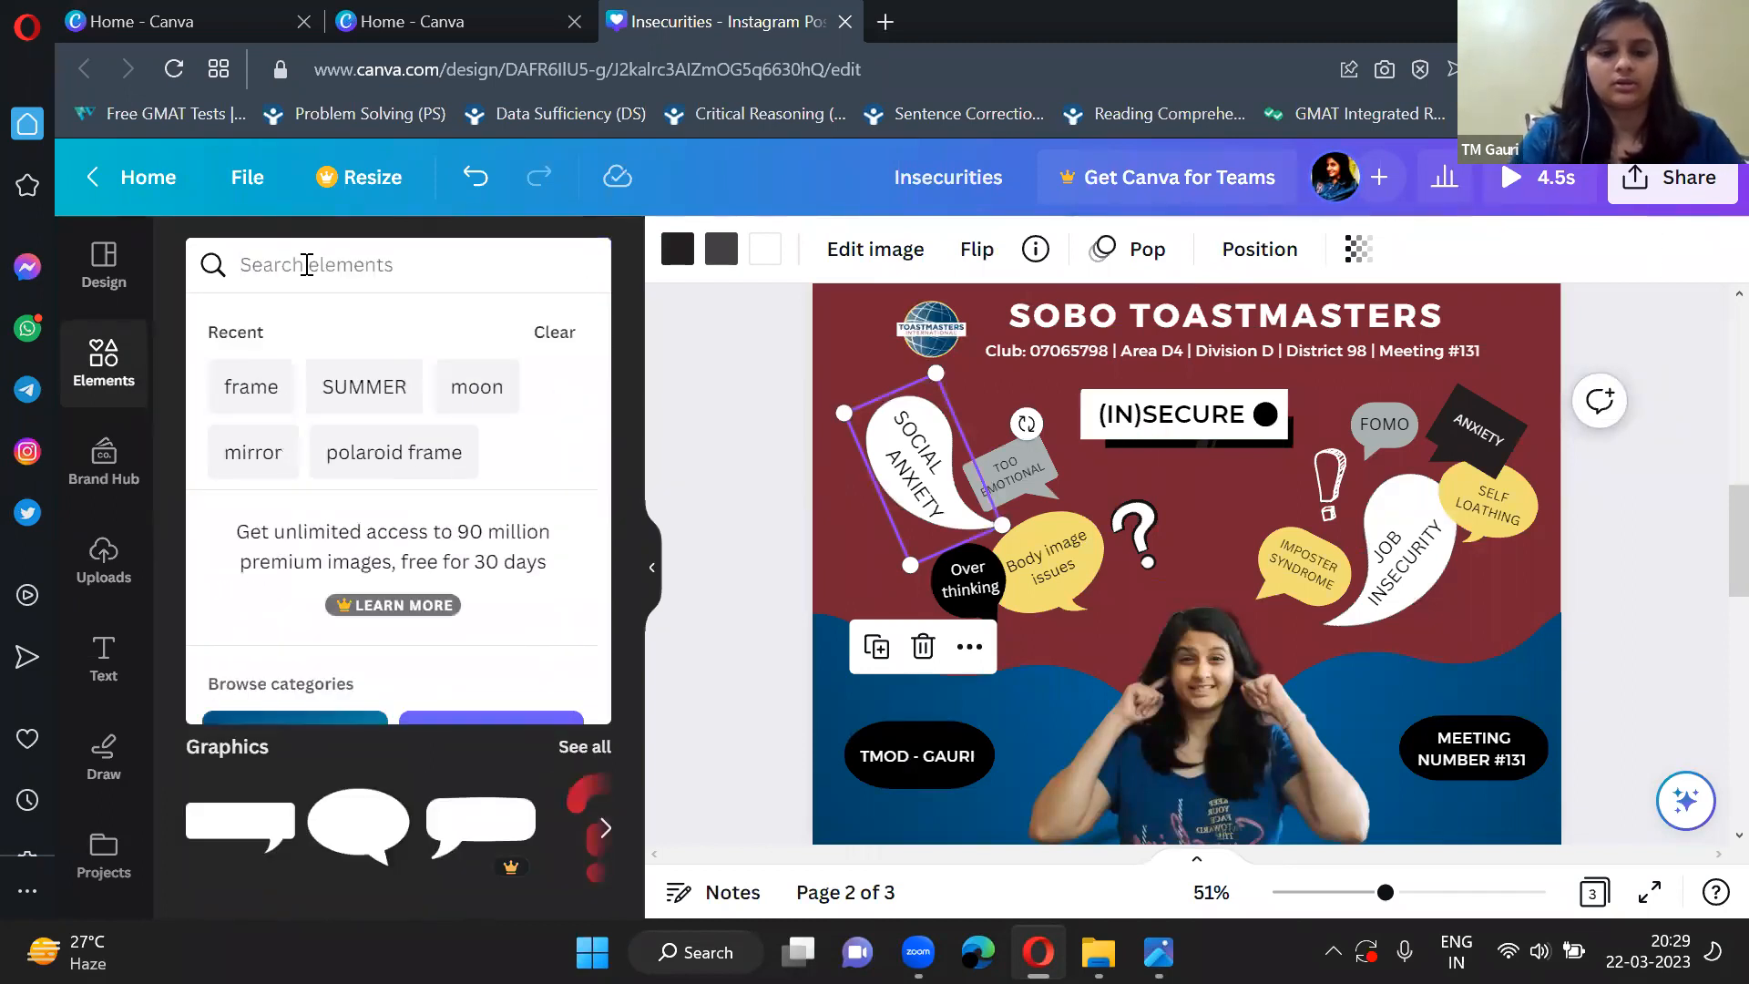
text(chat)
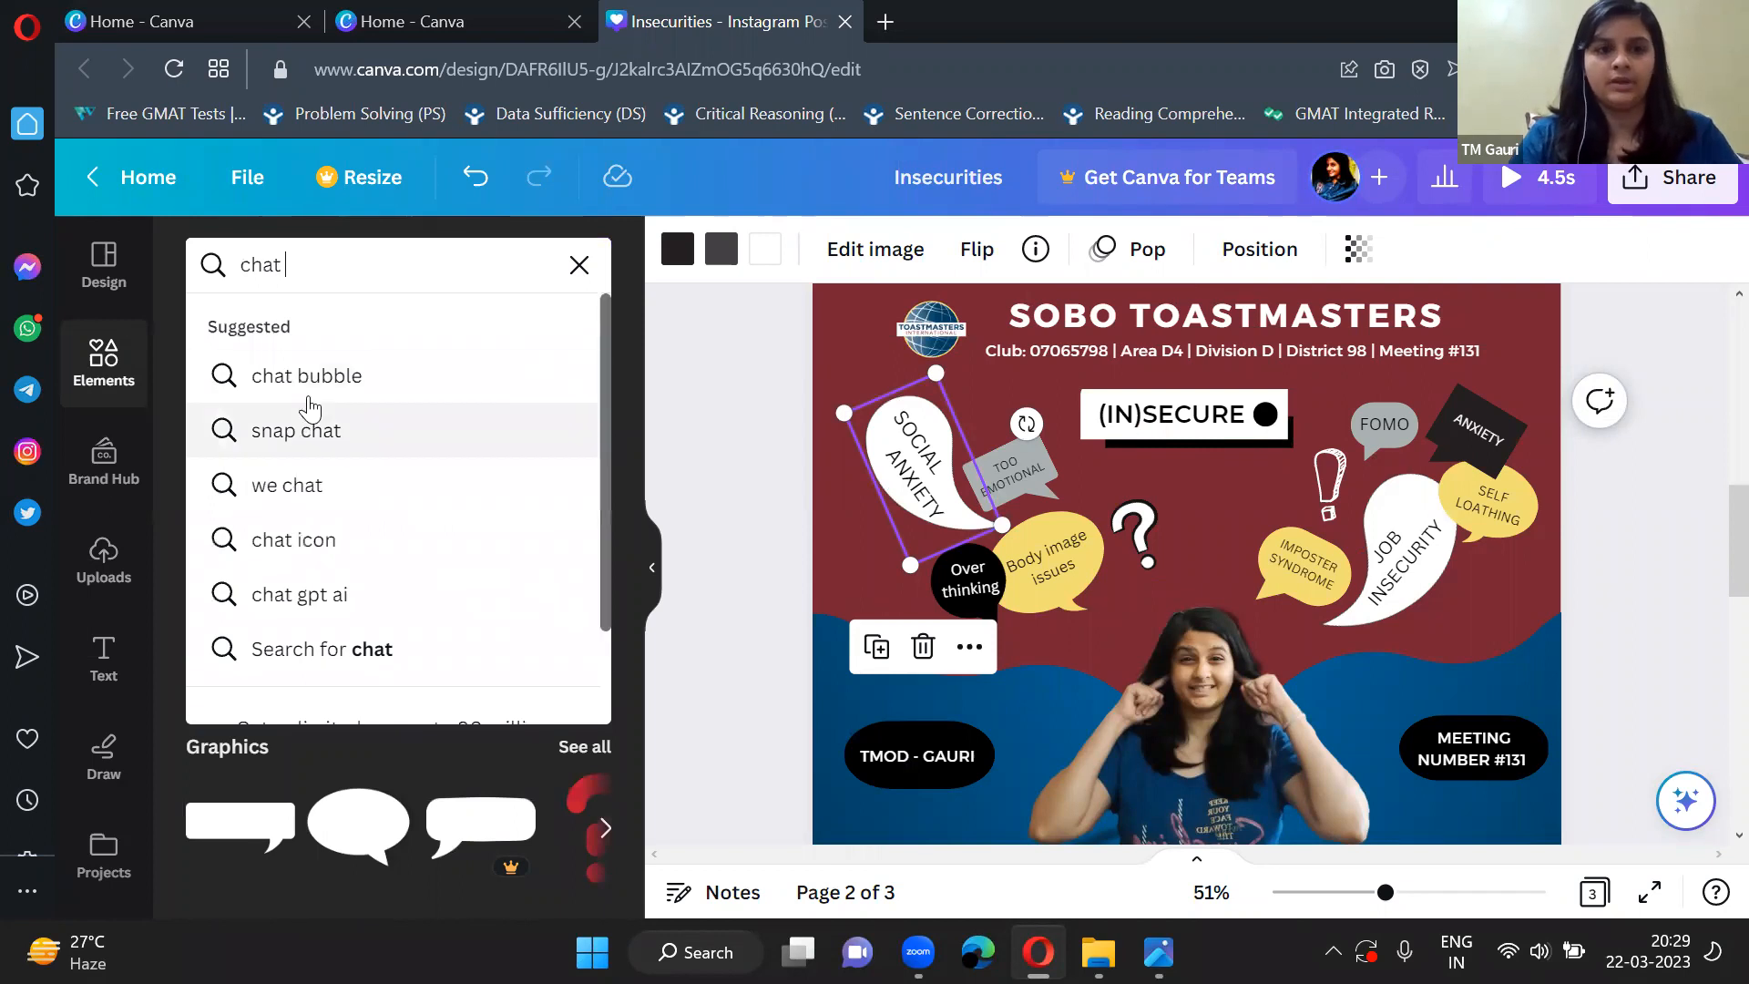
click(305, 375)
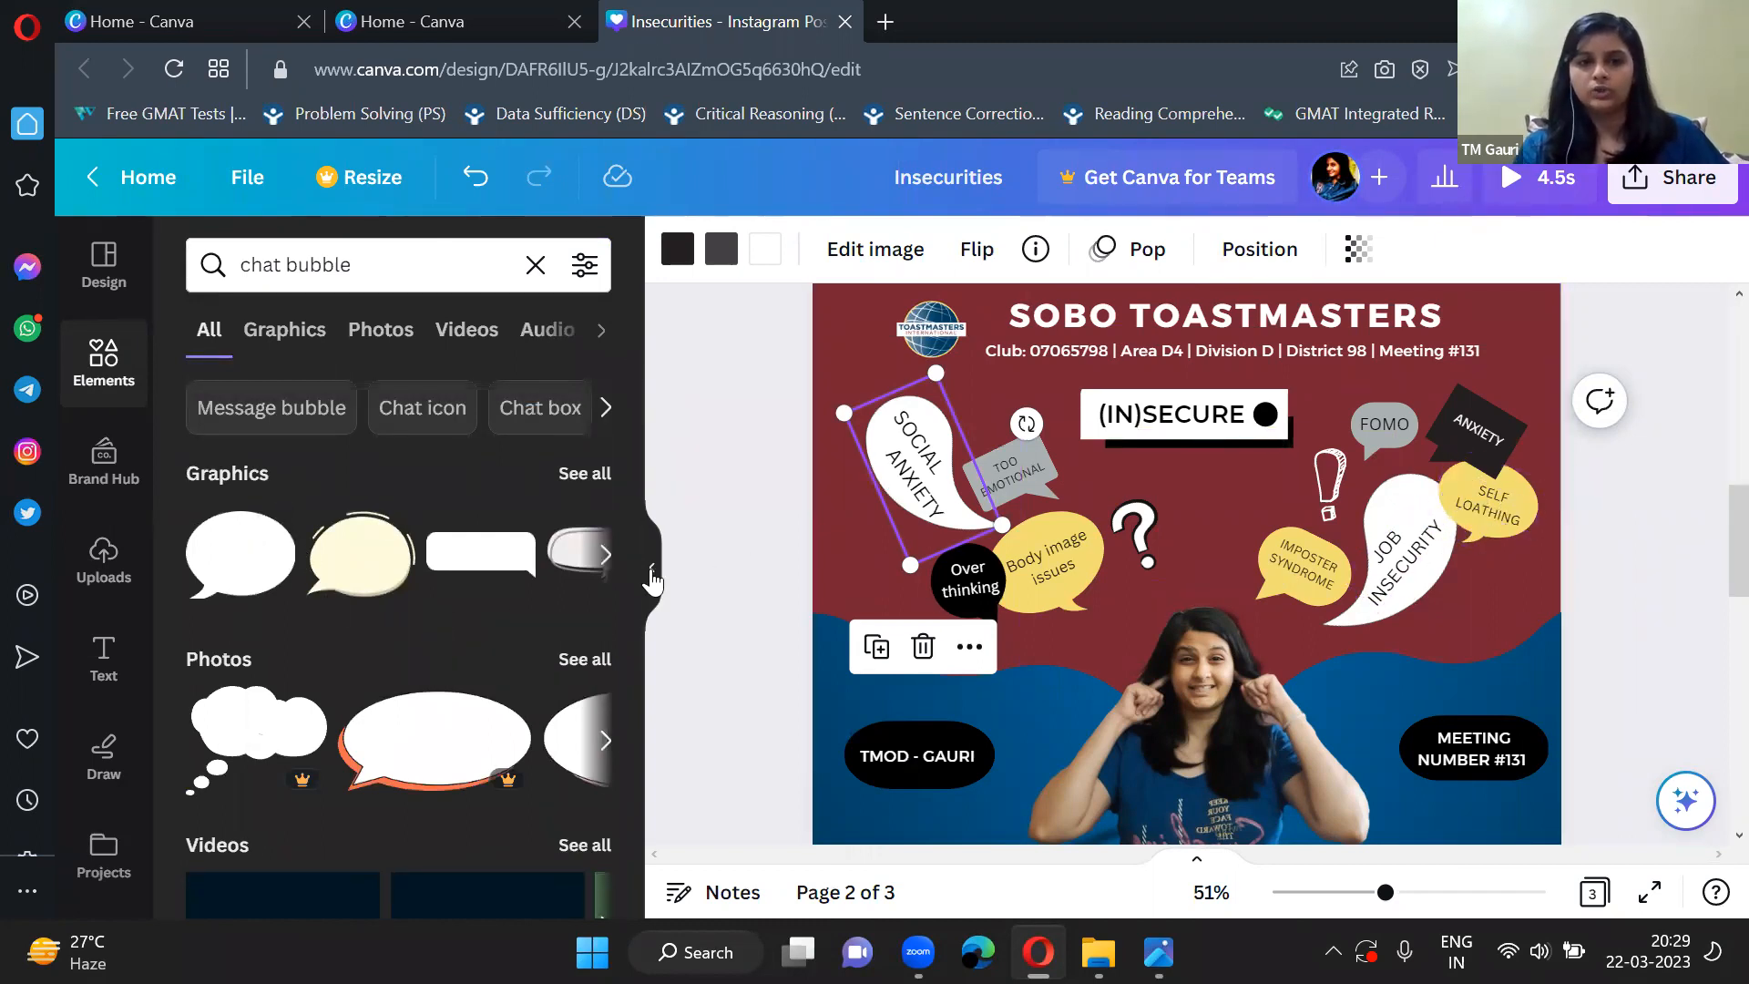
Browse all the chat bubble graphics, then collapse the elements library and deselect the SOCIAL ANXIETY bubble.
scroll(485, 709, down, 5)
scroll(488, 711, up, 5)
click(603, 559)
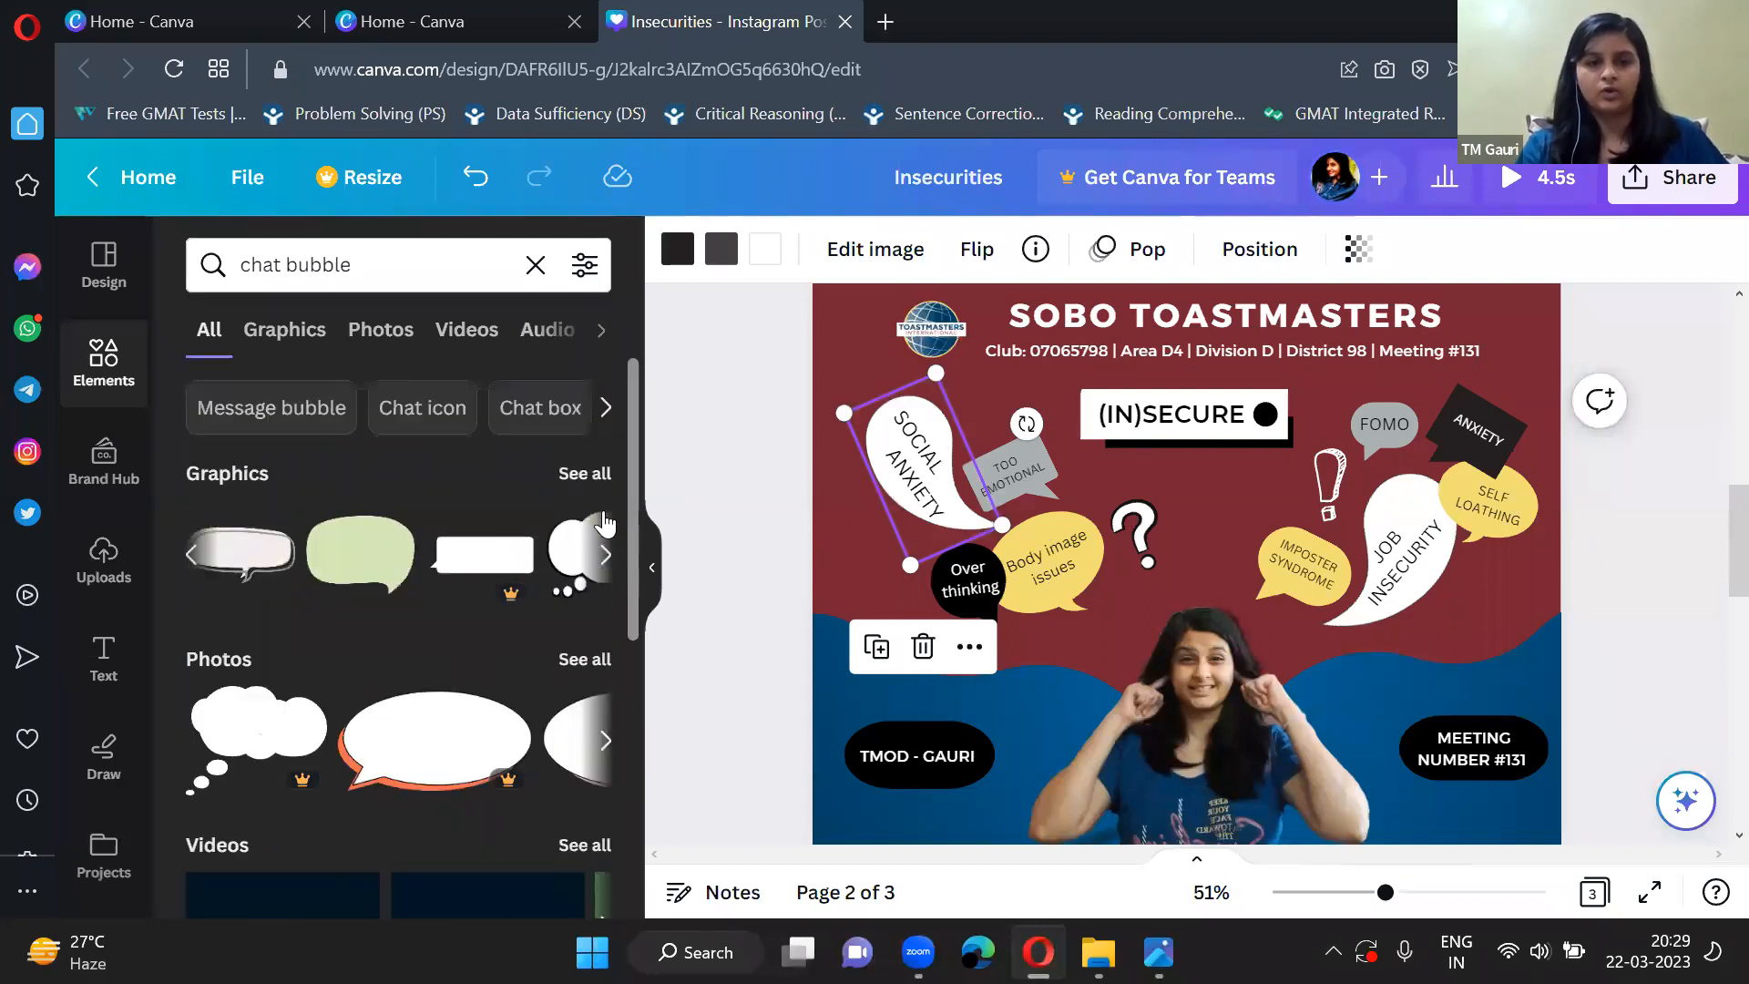
click(588, 473)
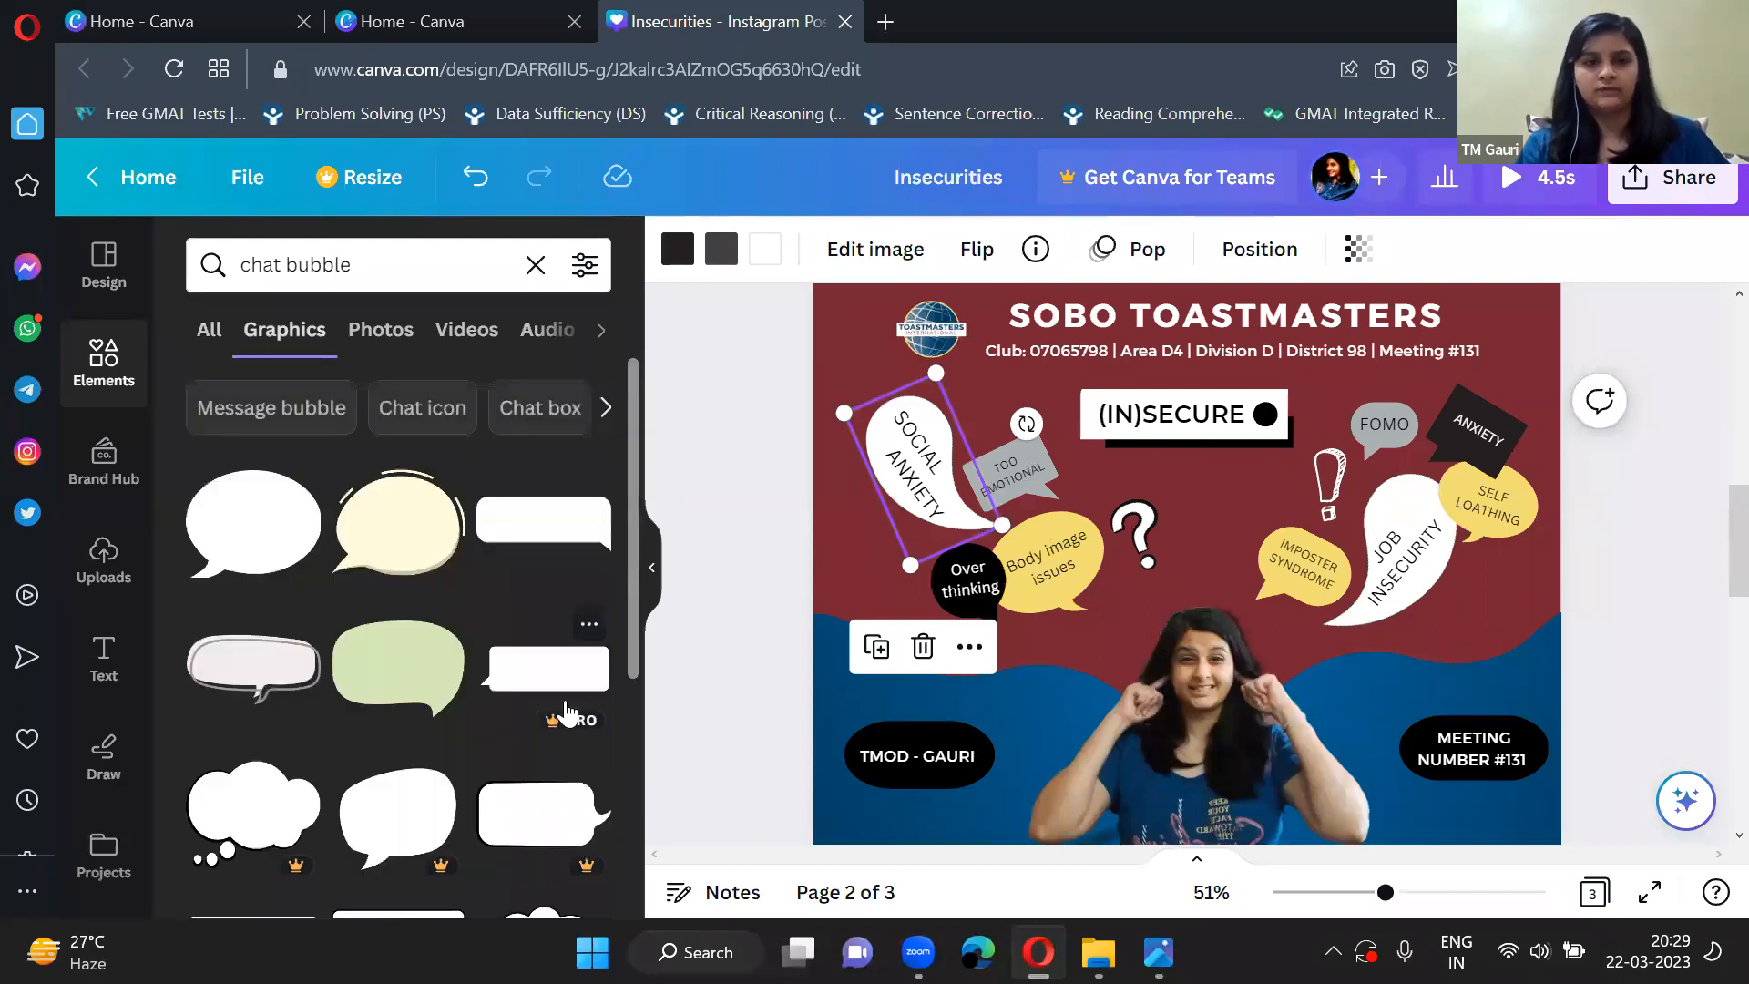
scroll(566, 714, down, 2)
scroll(556, 724, up, 2)
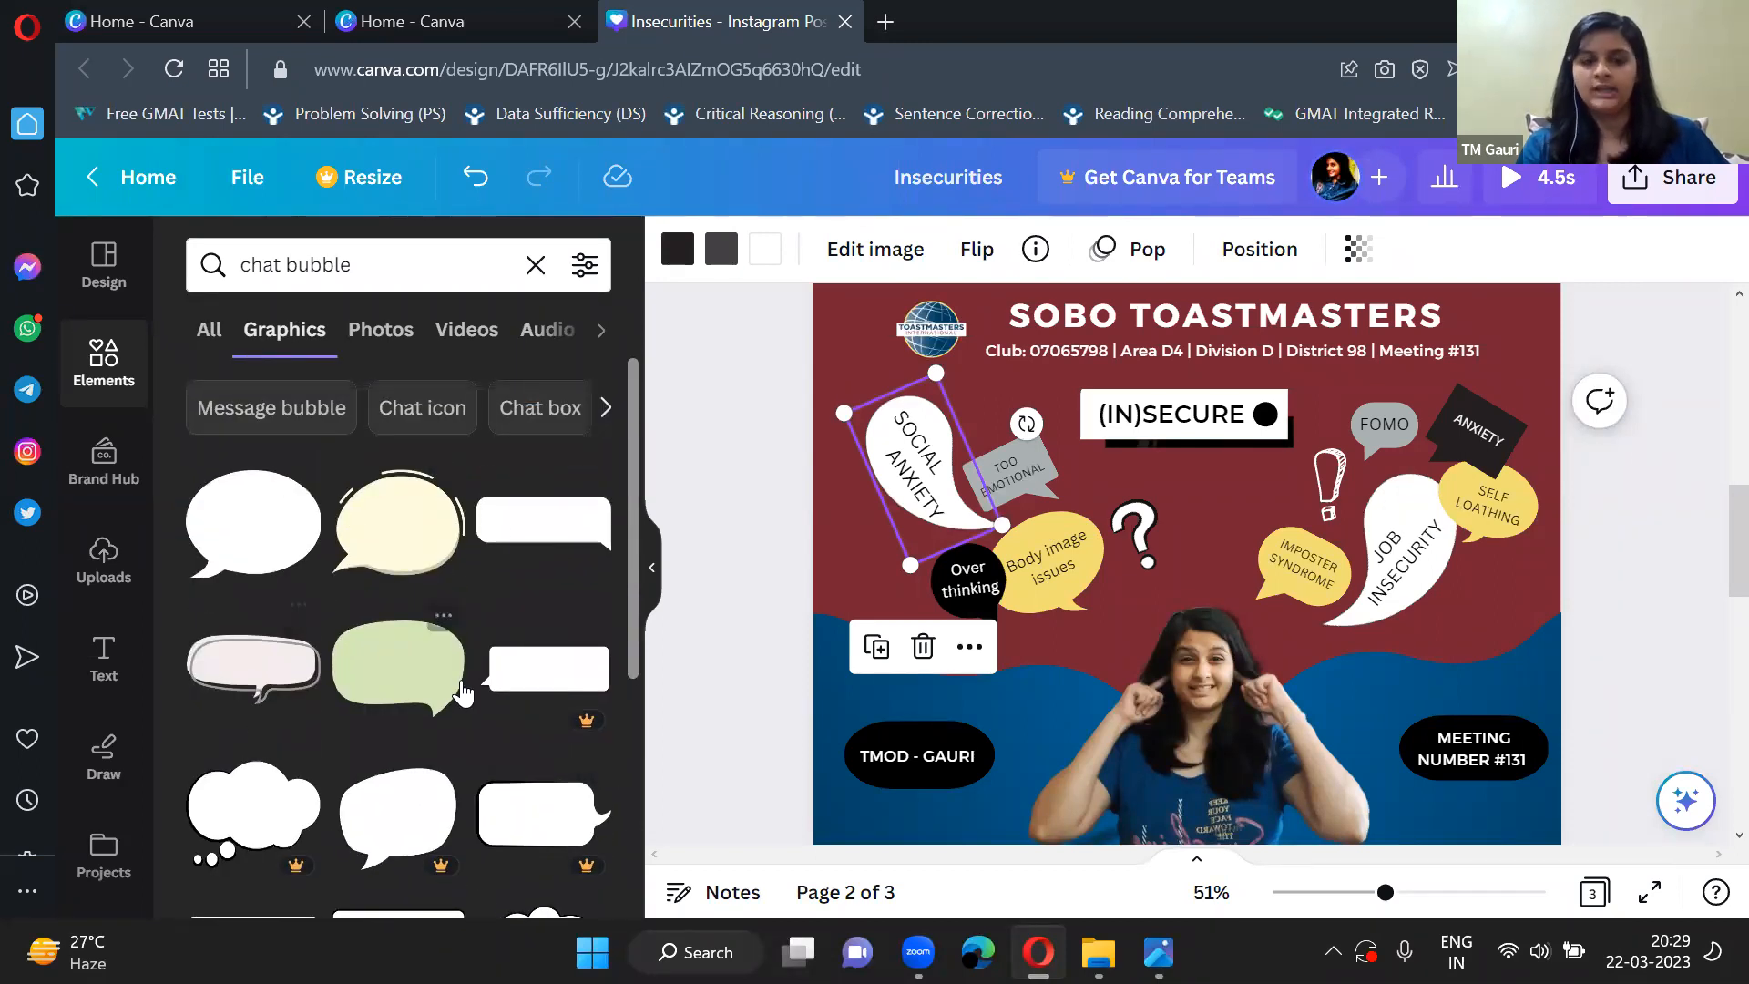
click(655, 558)
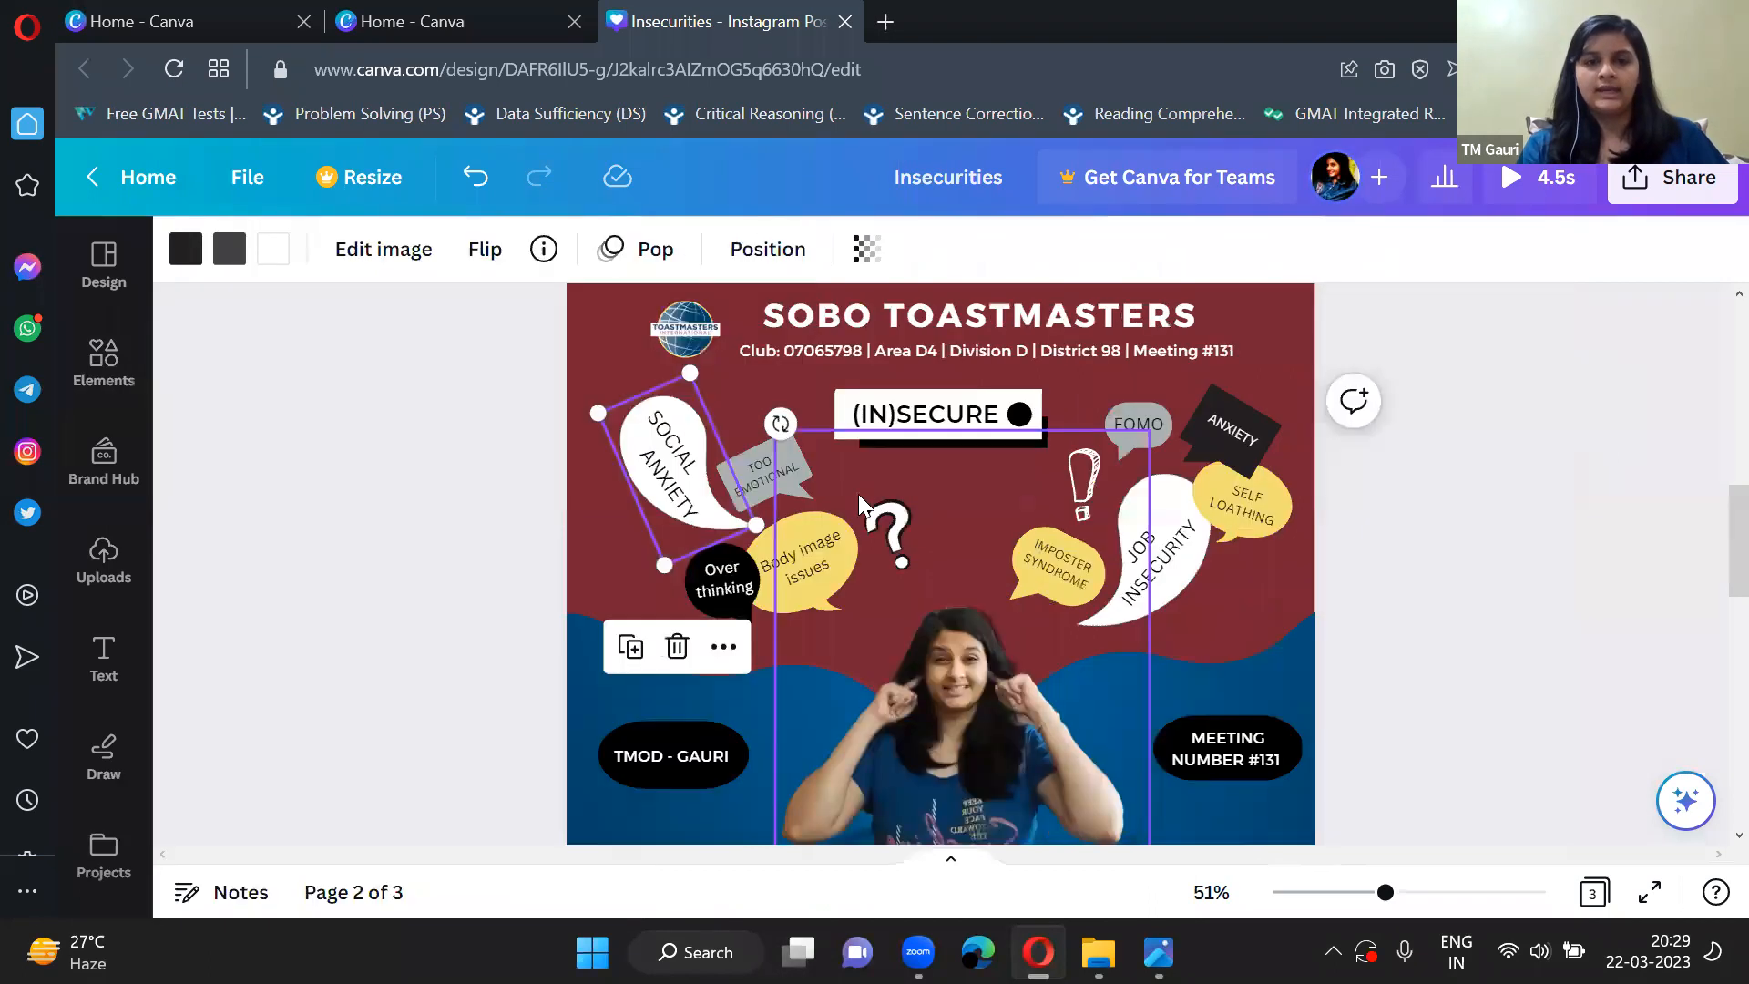
click(542, 503)
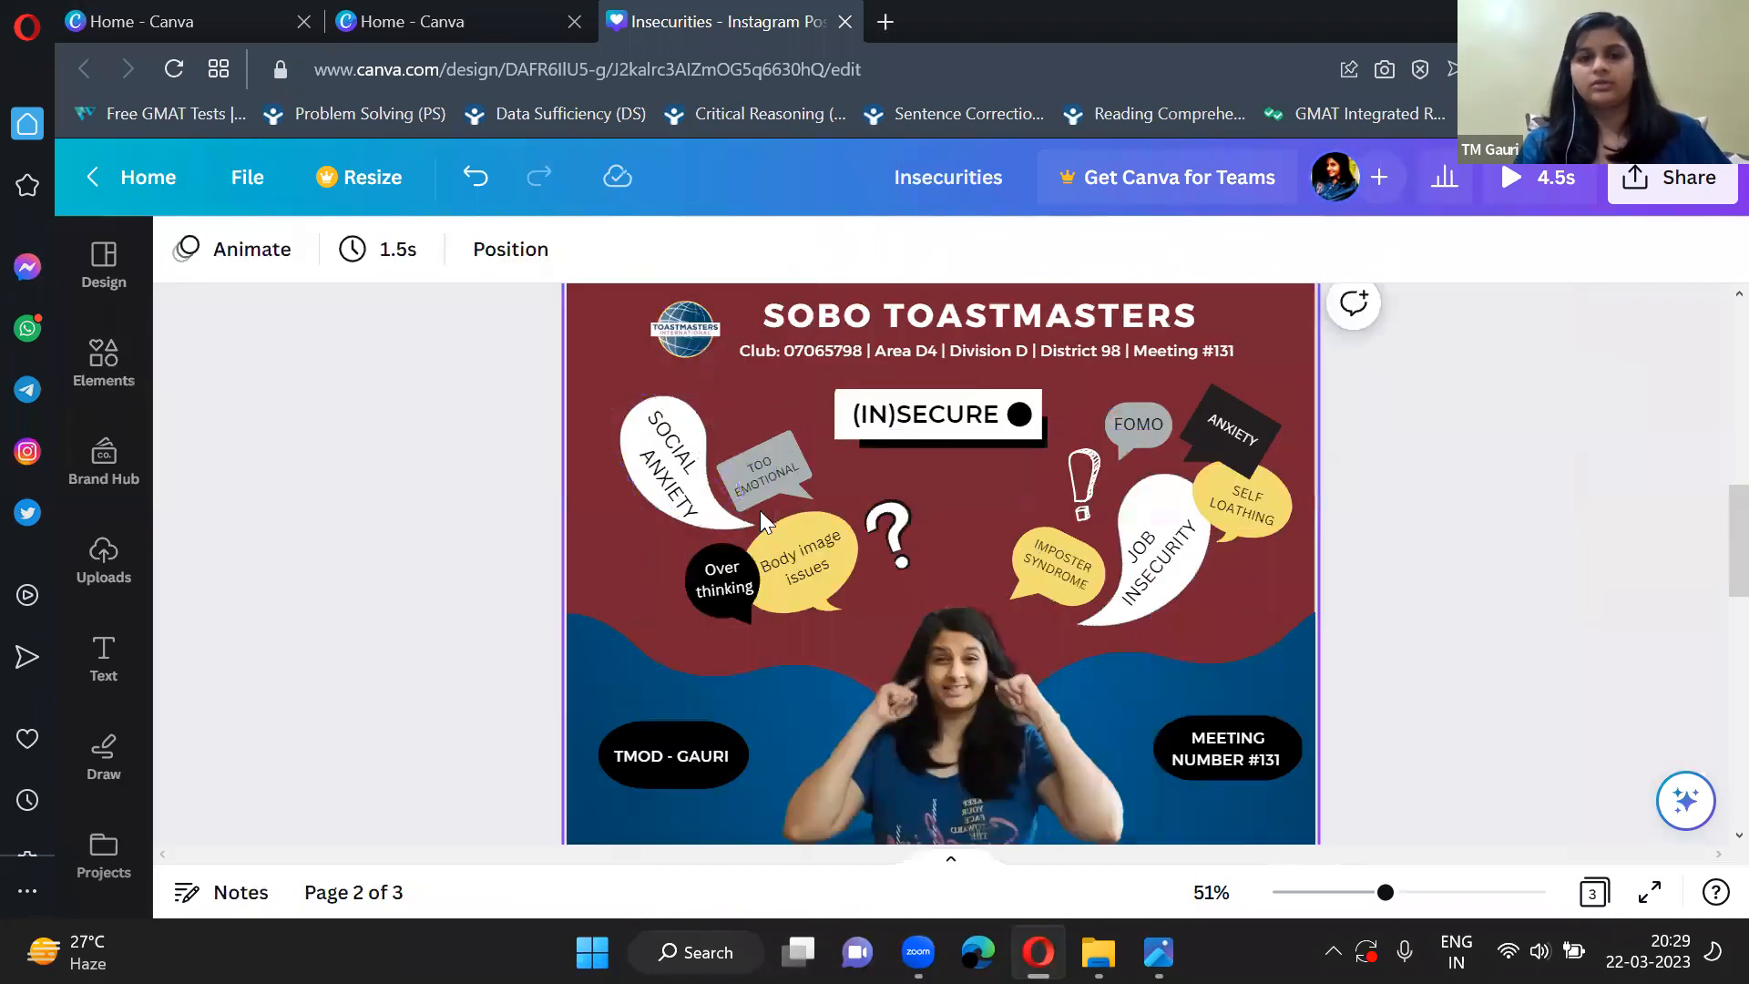
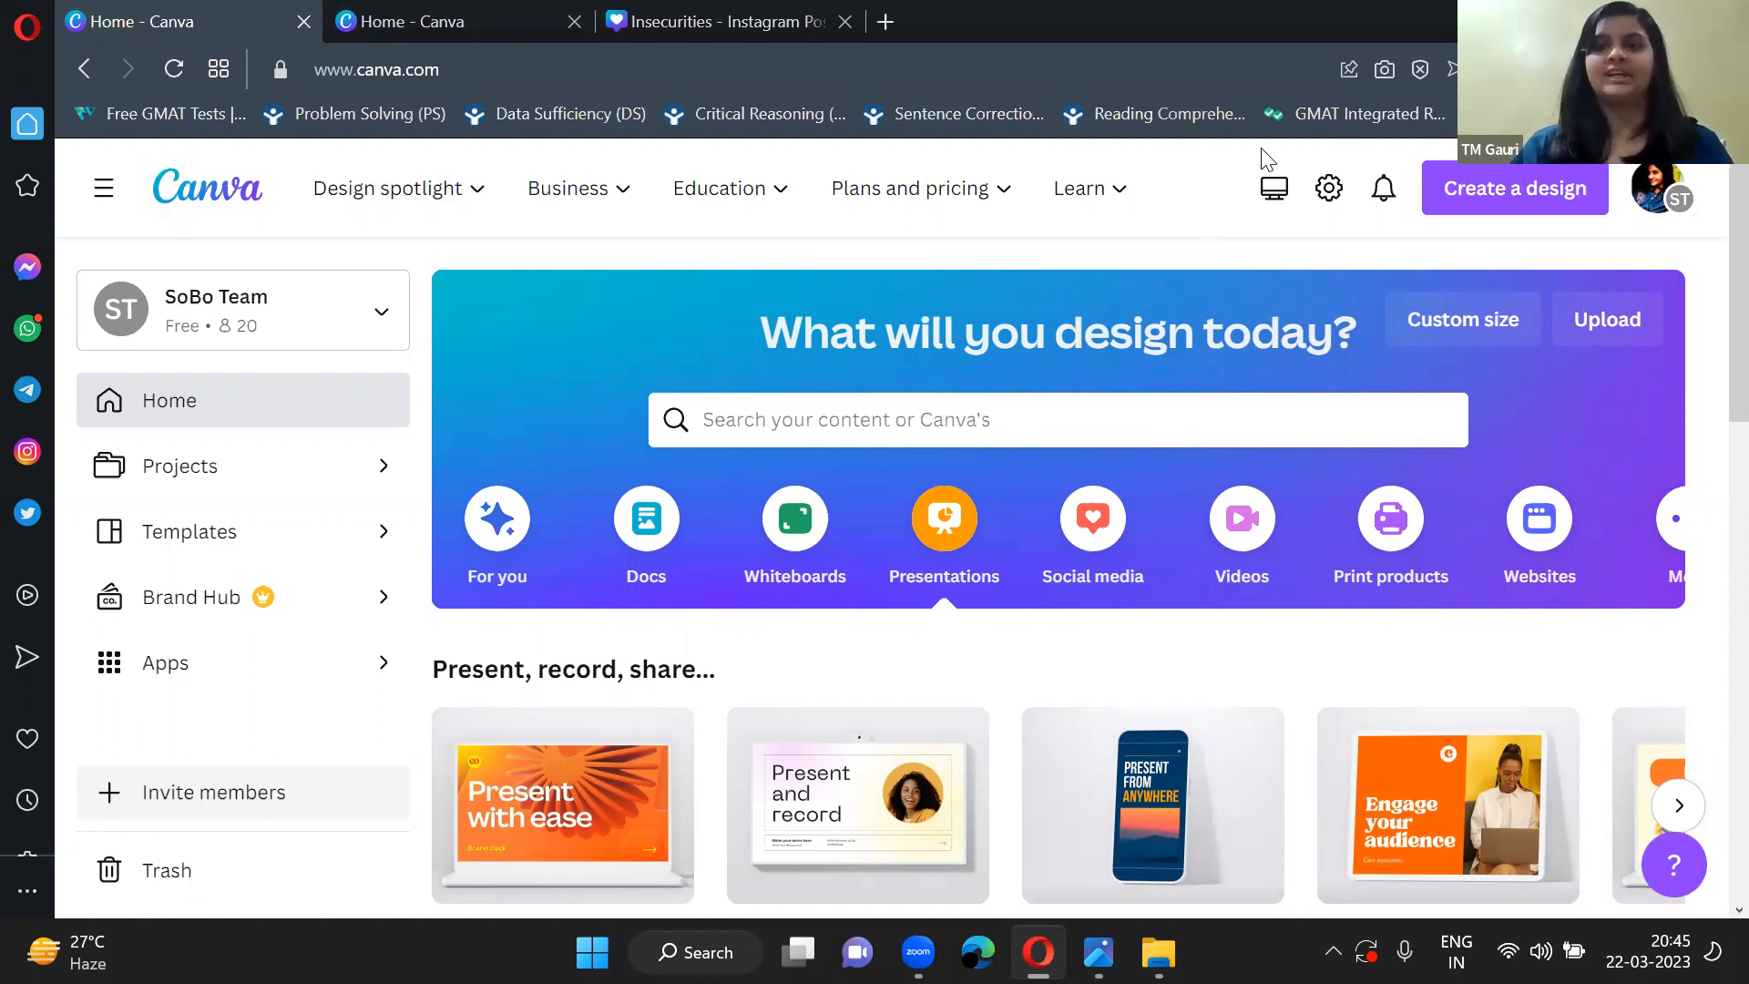
Return to the Canva home page and create a new Instagram Post (Square) design.
click(1656, 20)
click(1415, 156)
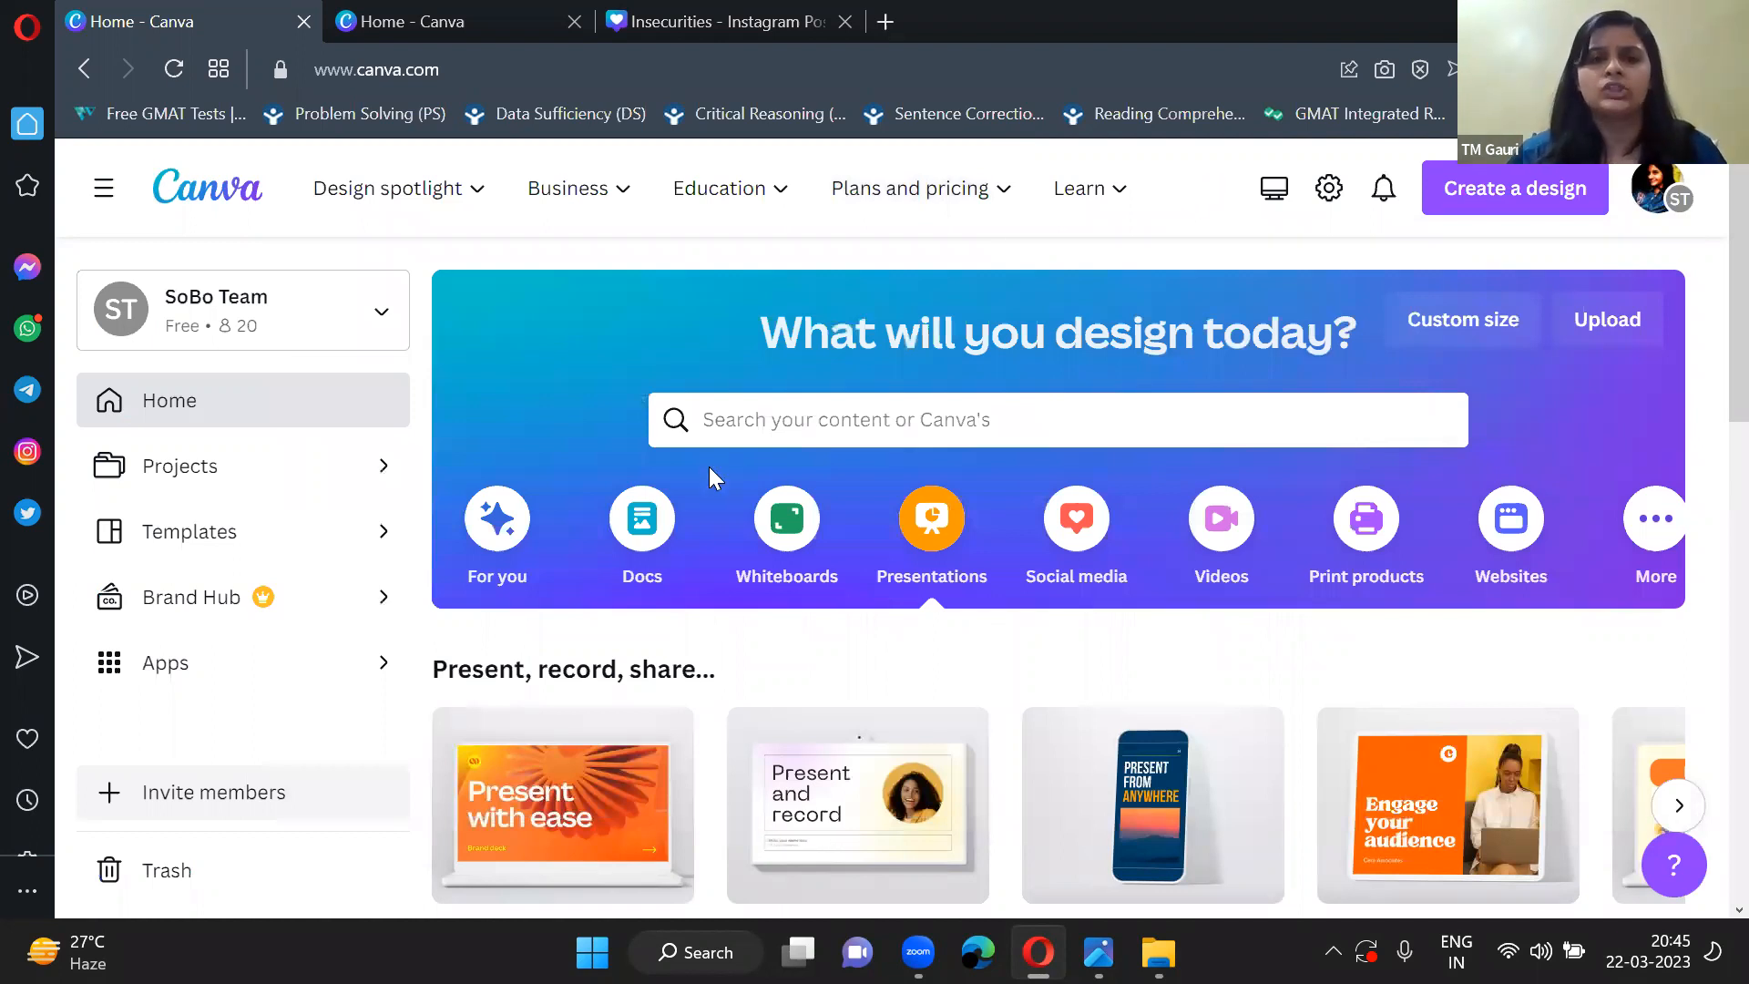
scroll(709, 467, down, 10)
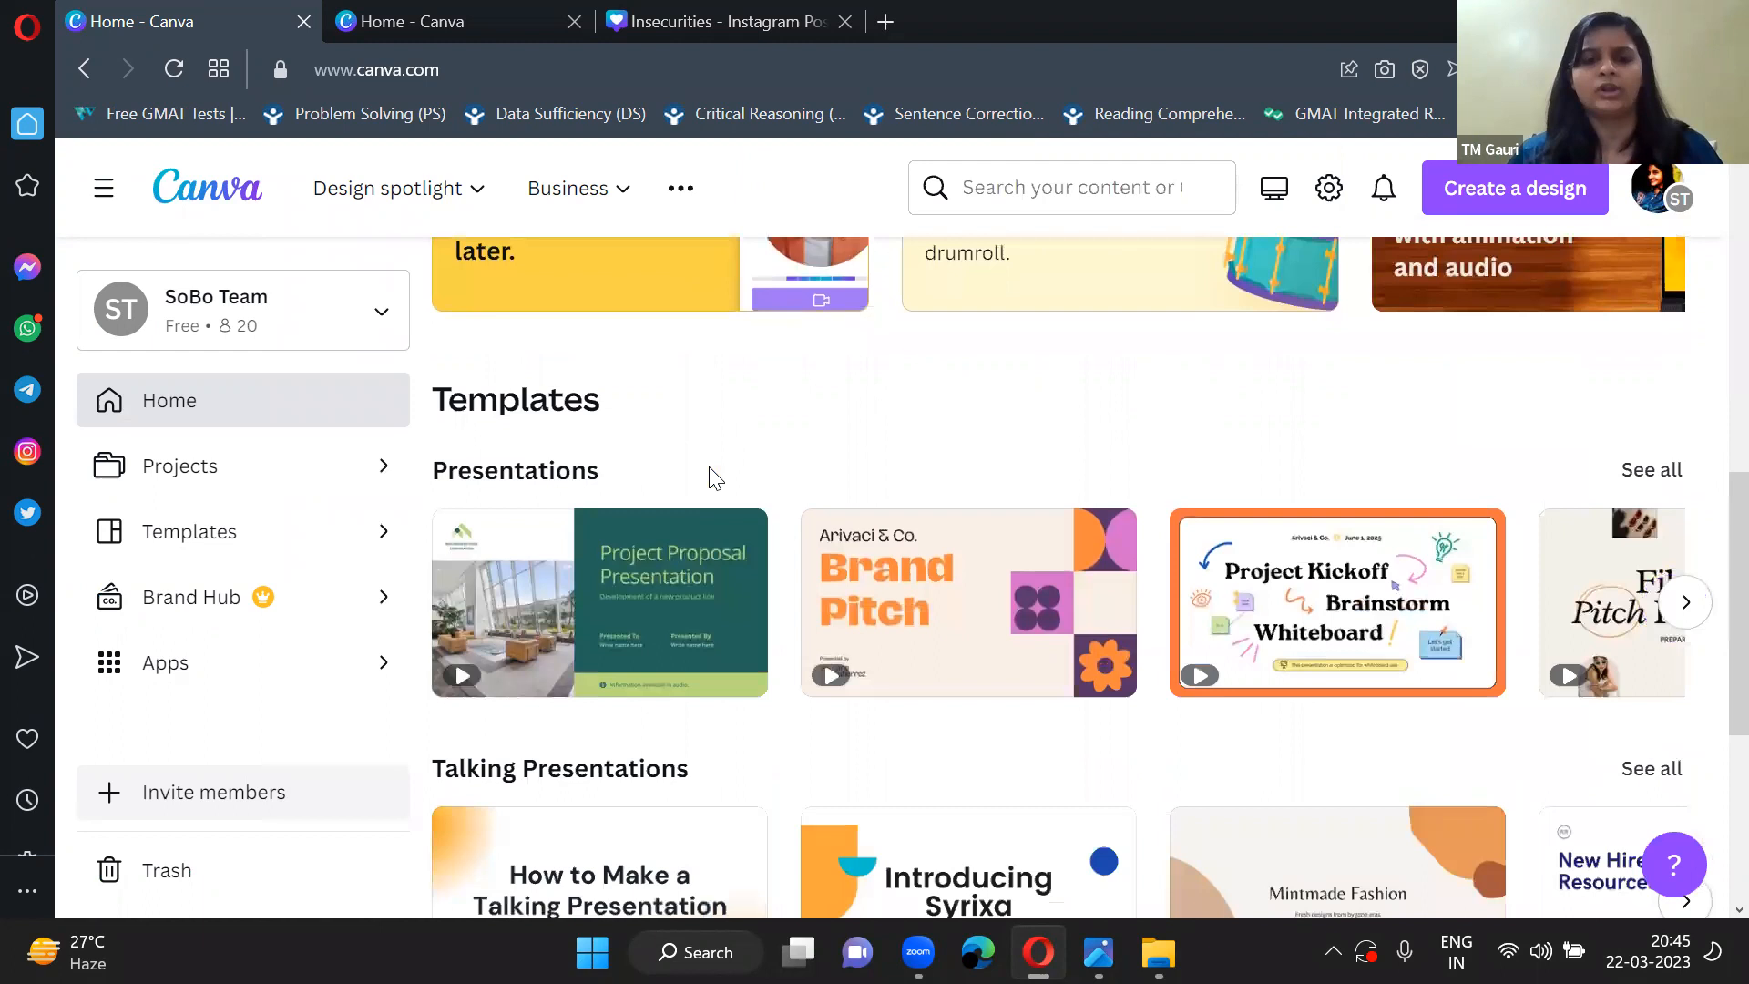
scroll(708, 474, down, 3)
scroll(709, 474, up, 13)
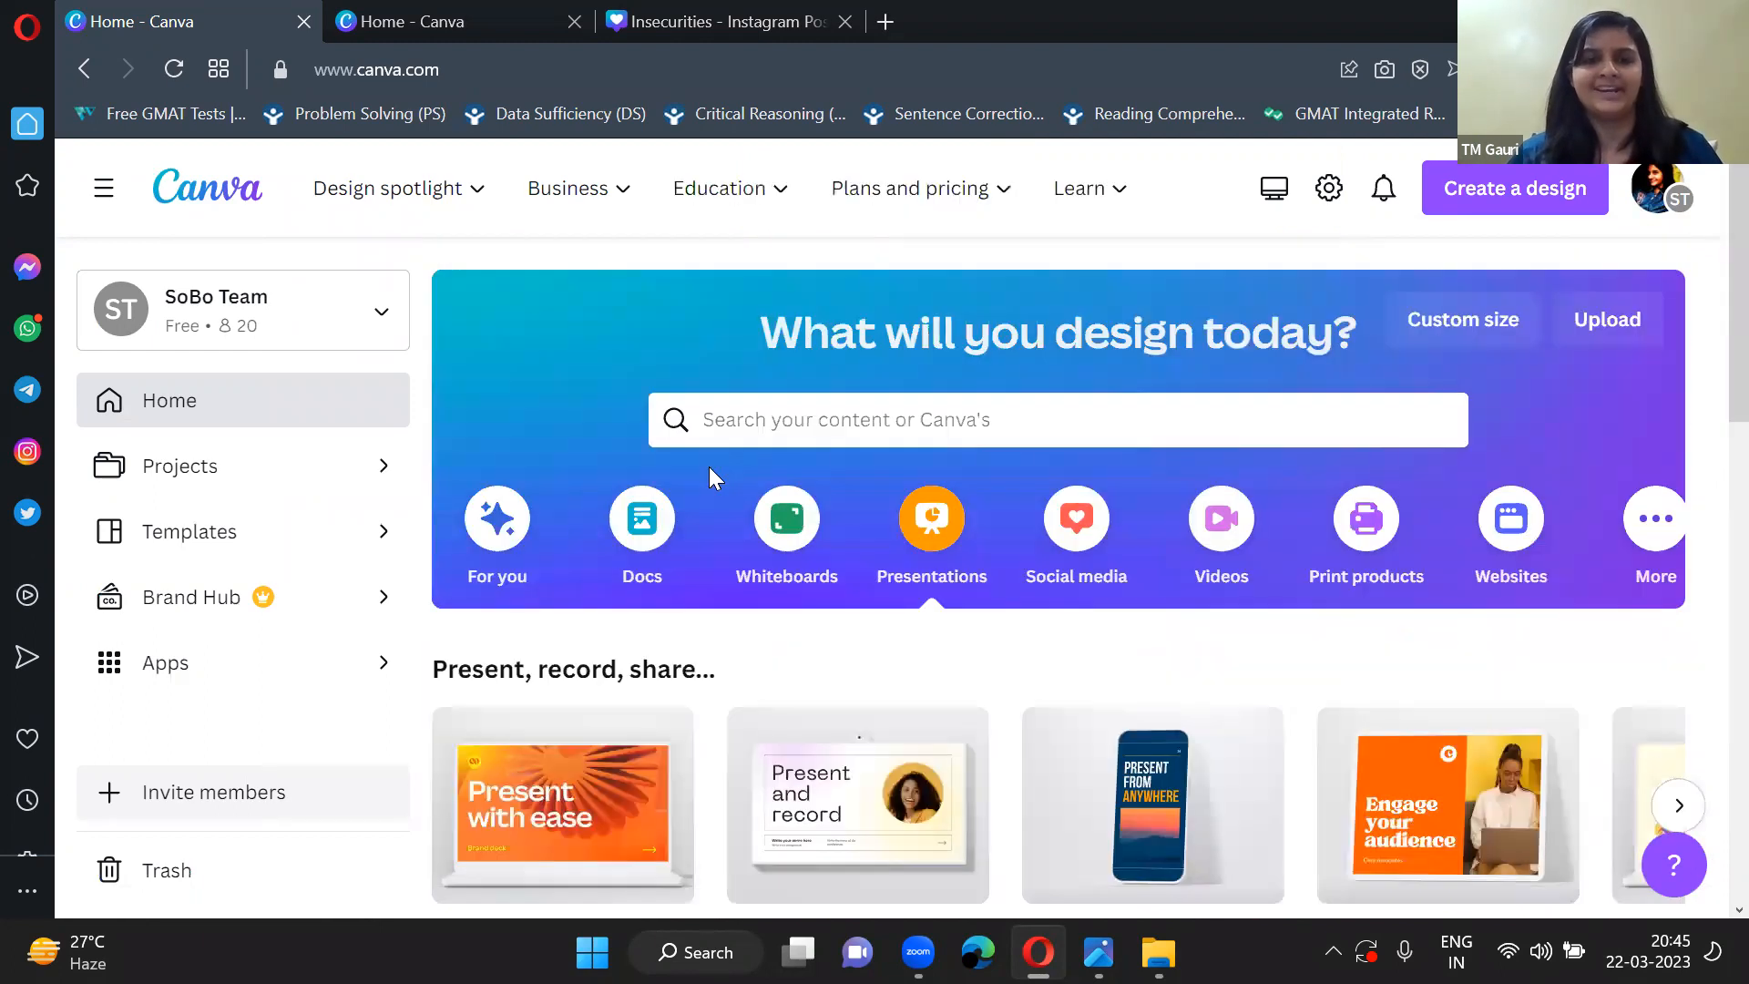
click(1107, 177)
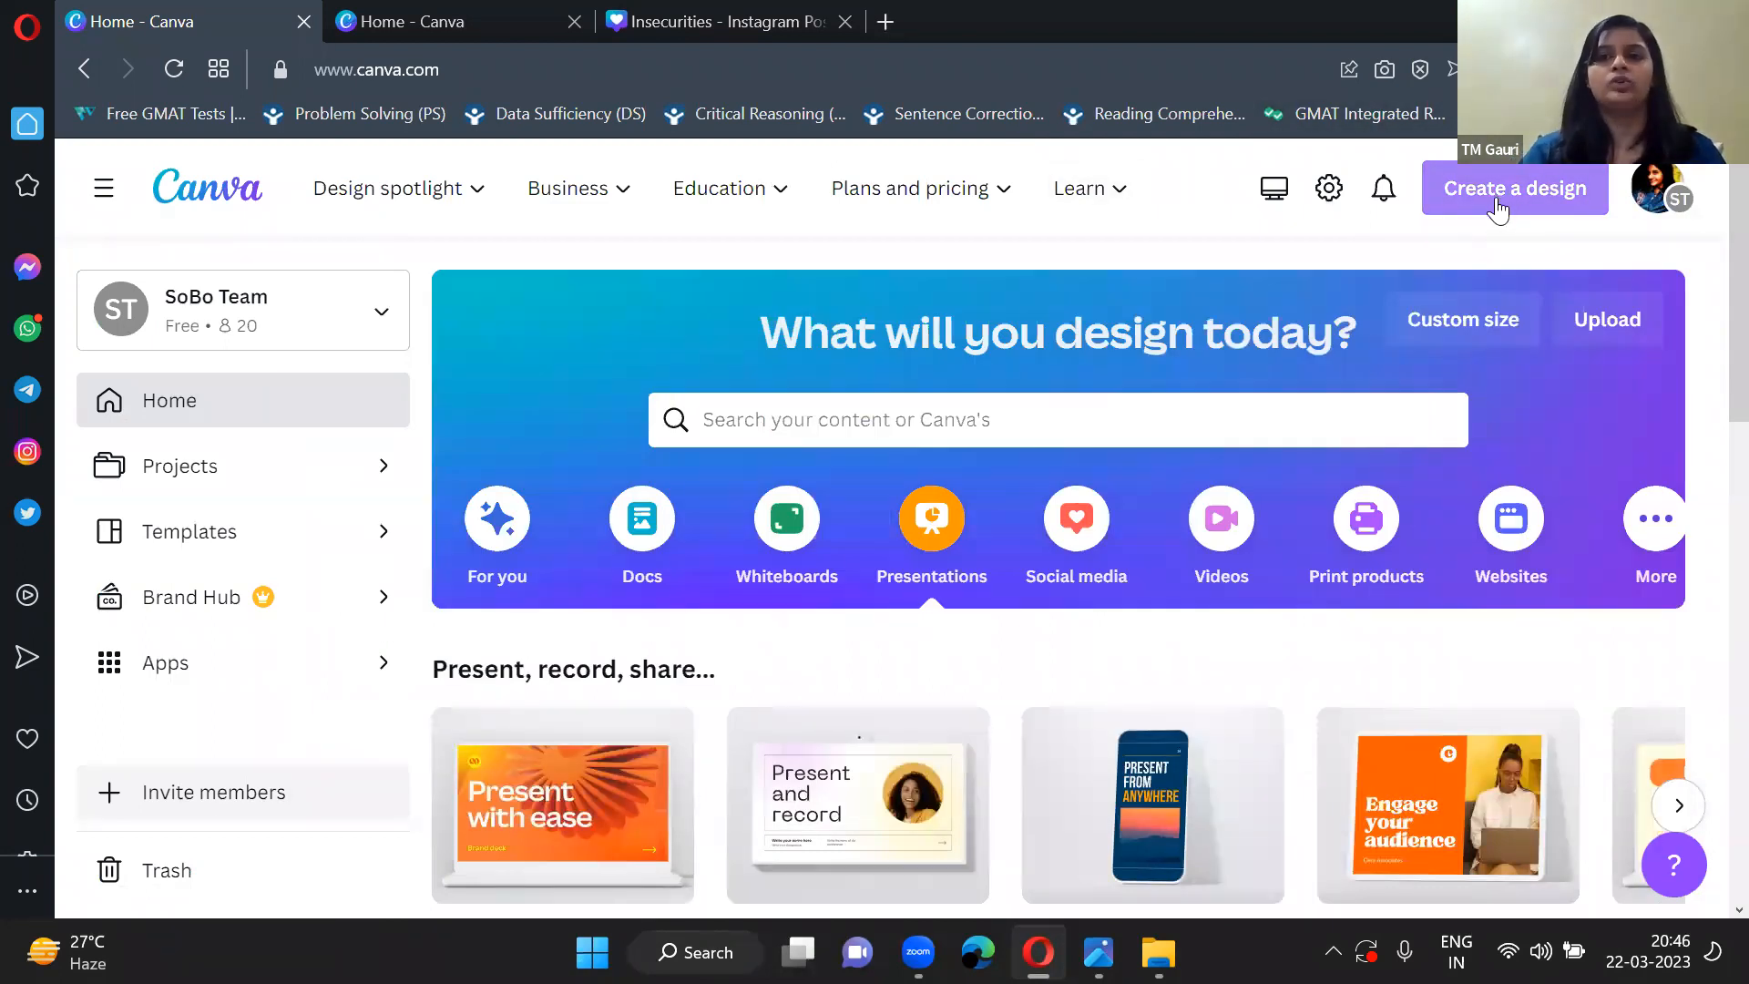
click(1495, 190)
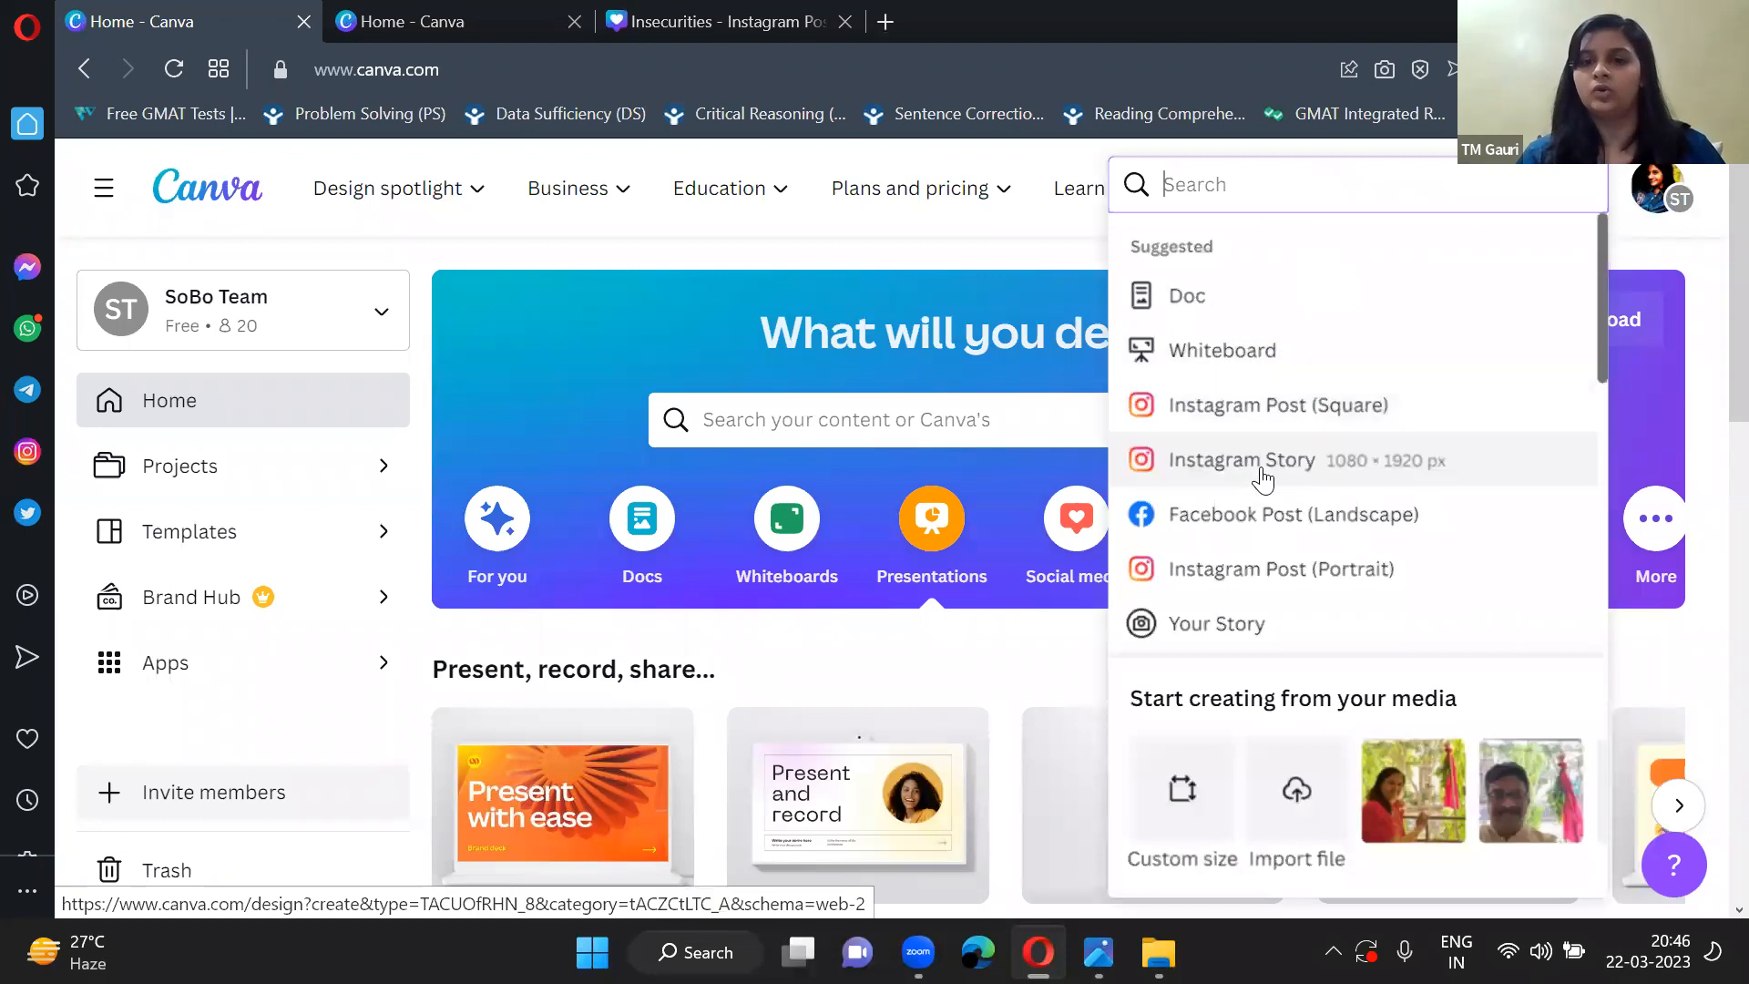
click(1284, 400)
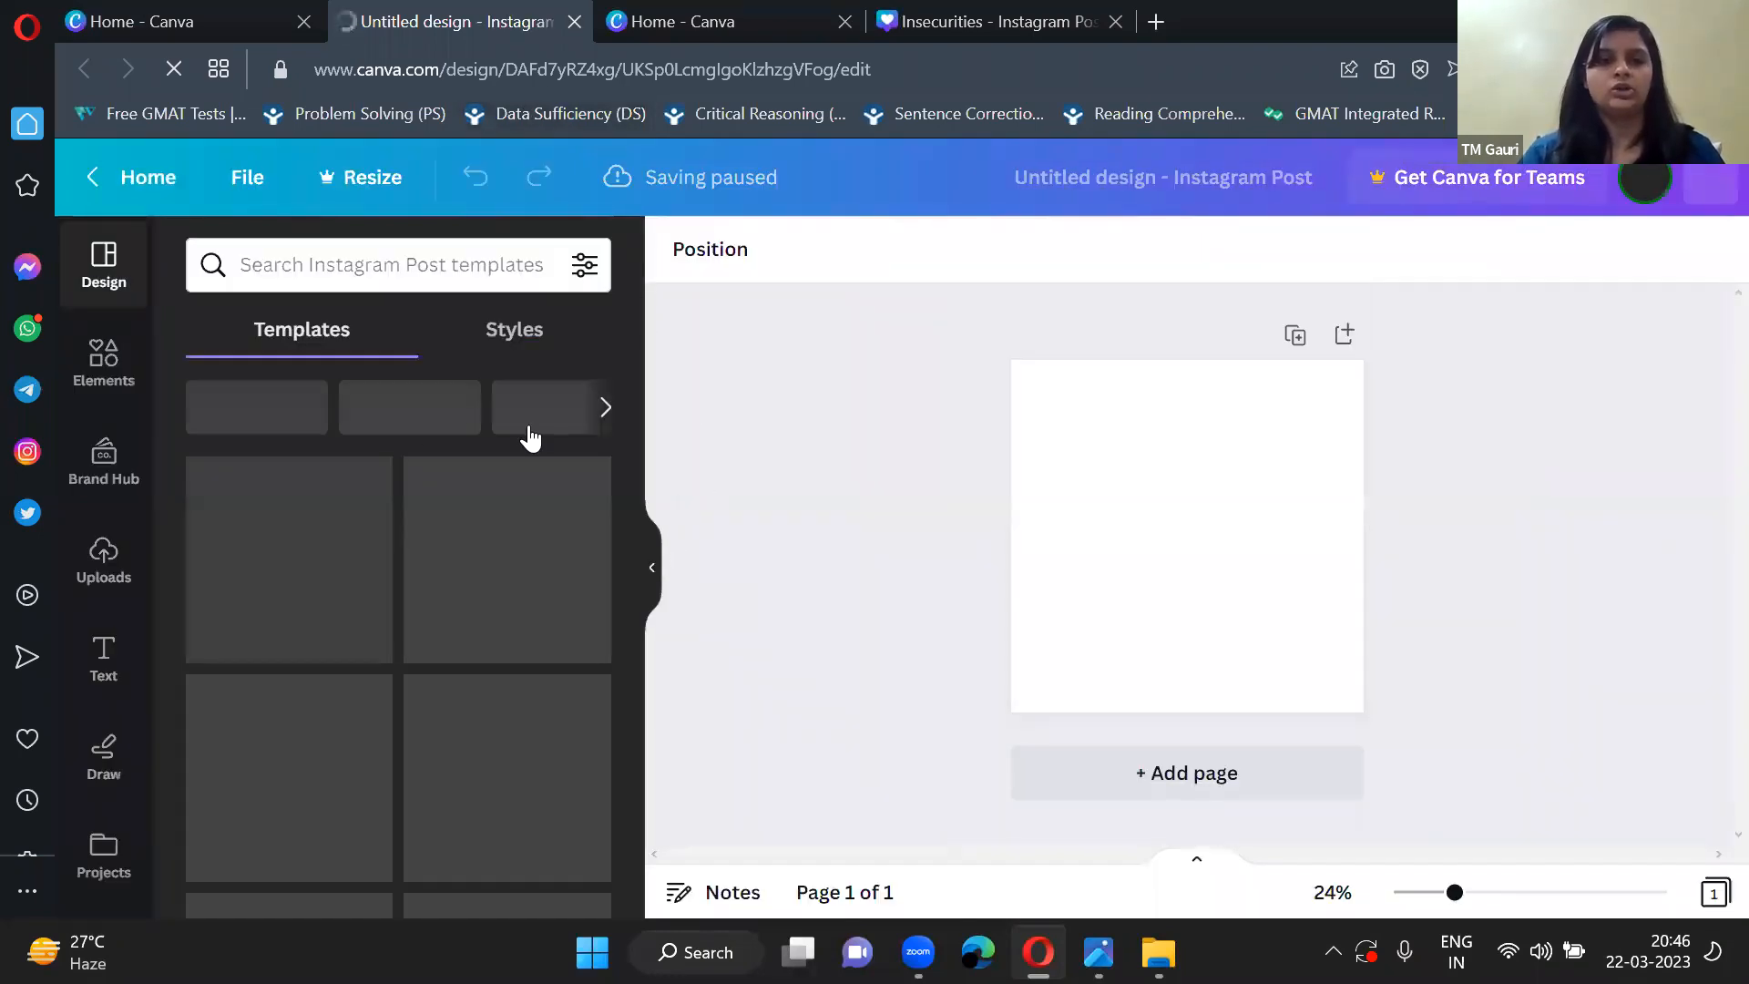
Add a plain square from the Lines & Shapes elements to the blank page.
click(651, 567)
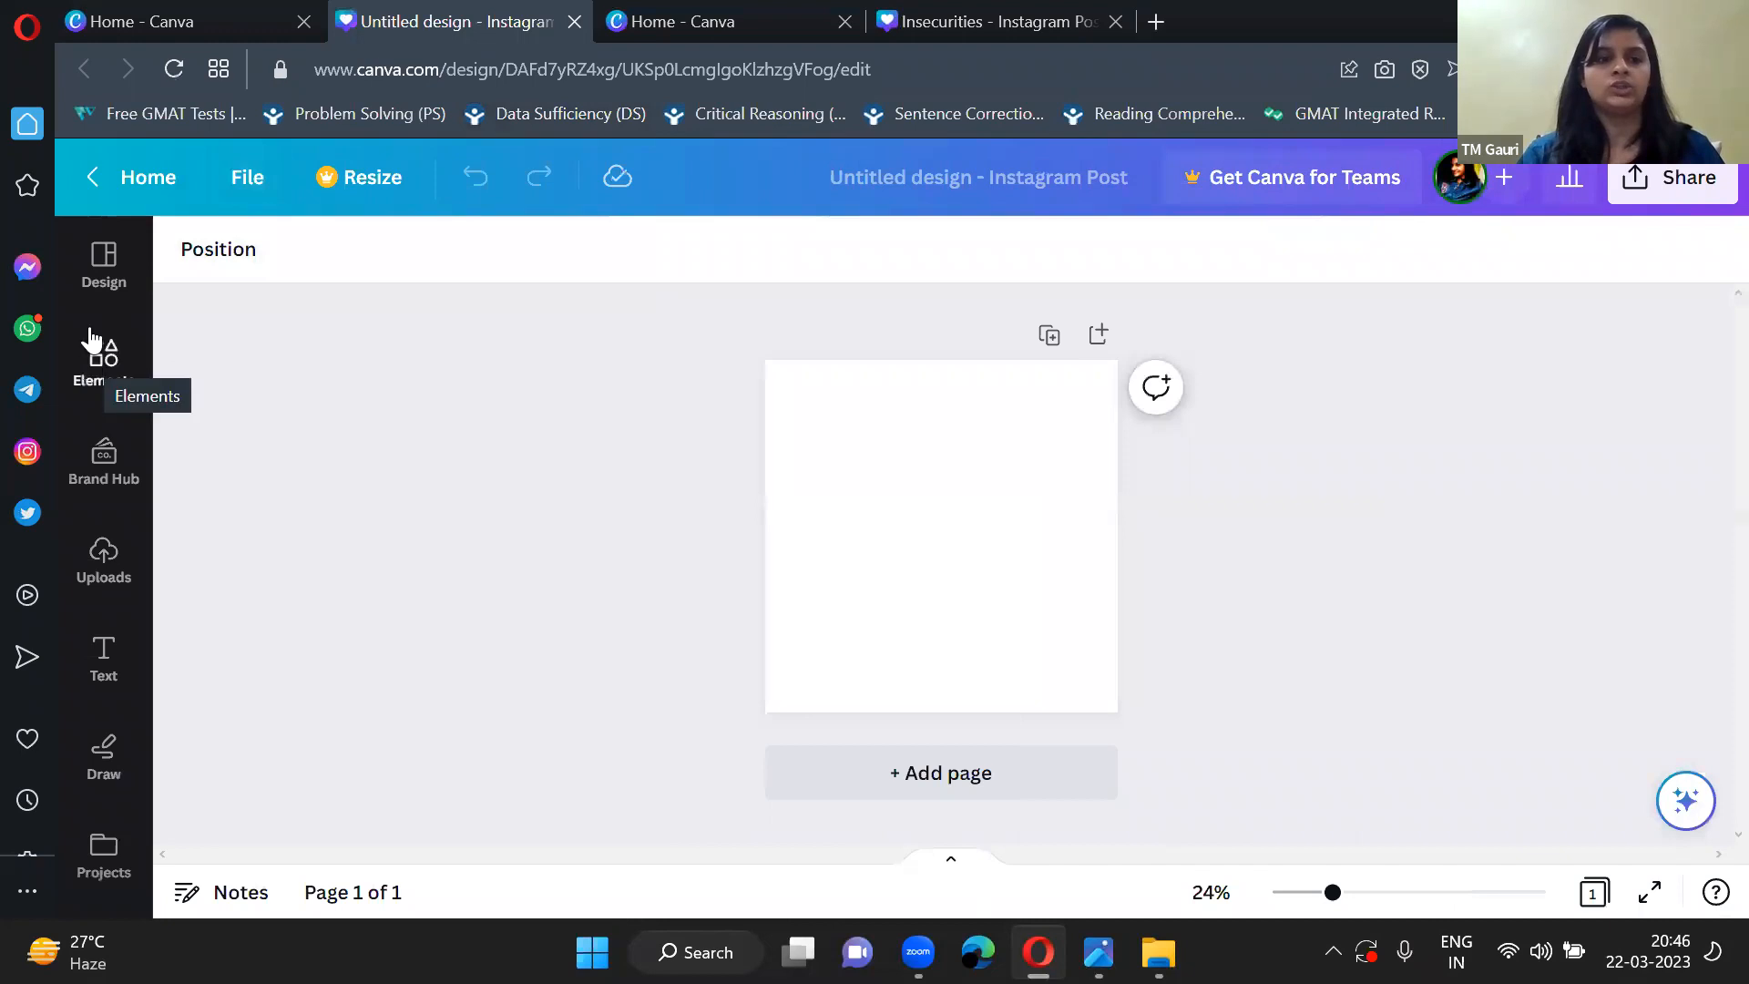
ctrl+scroll(753, 544, up, 4)
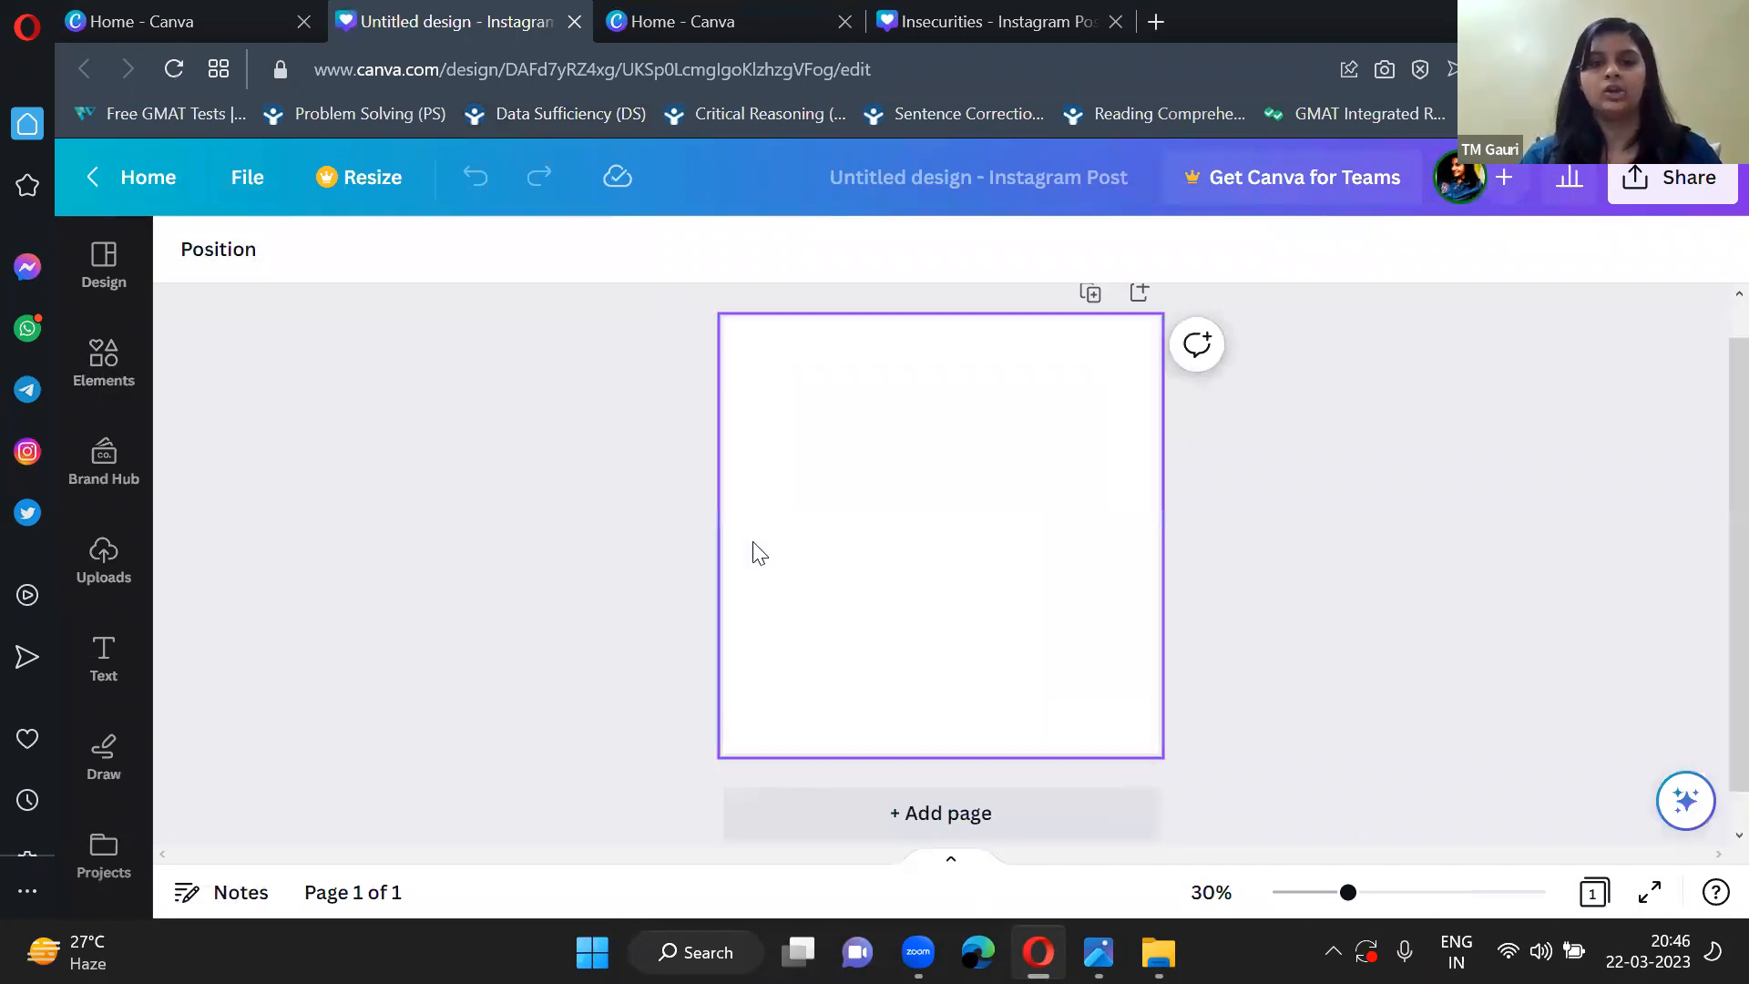
ctrl+scroll(1146, 531, down, 2)
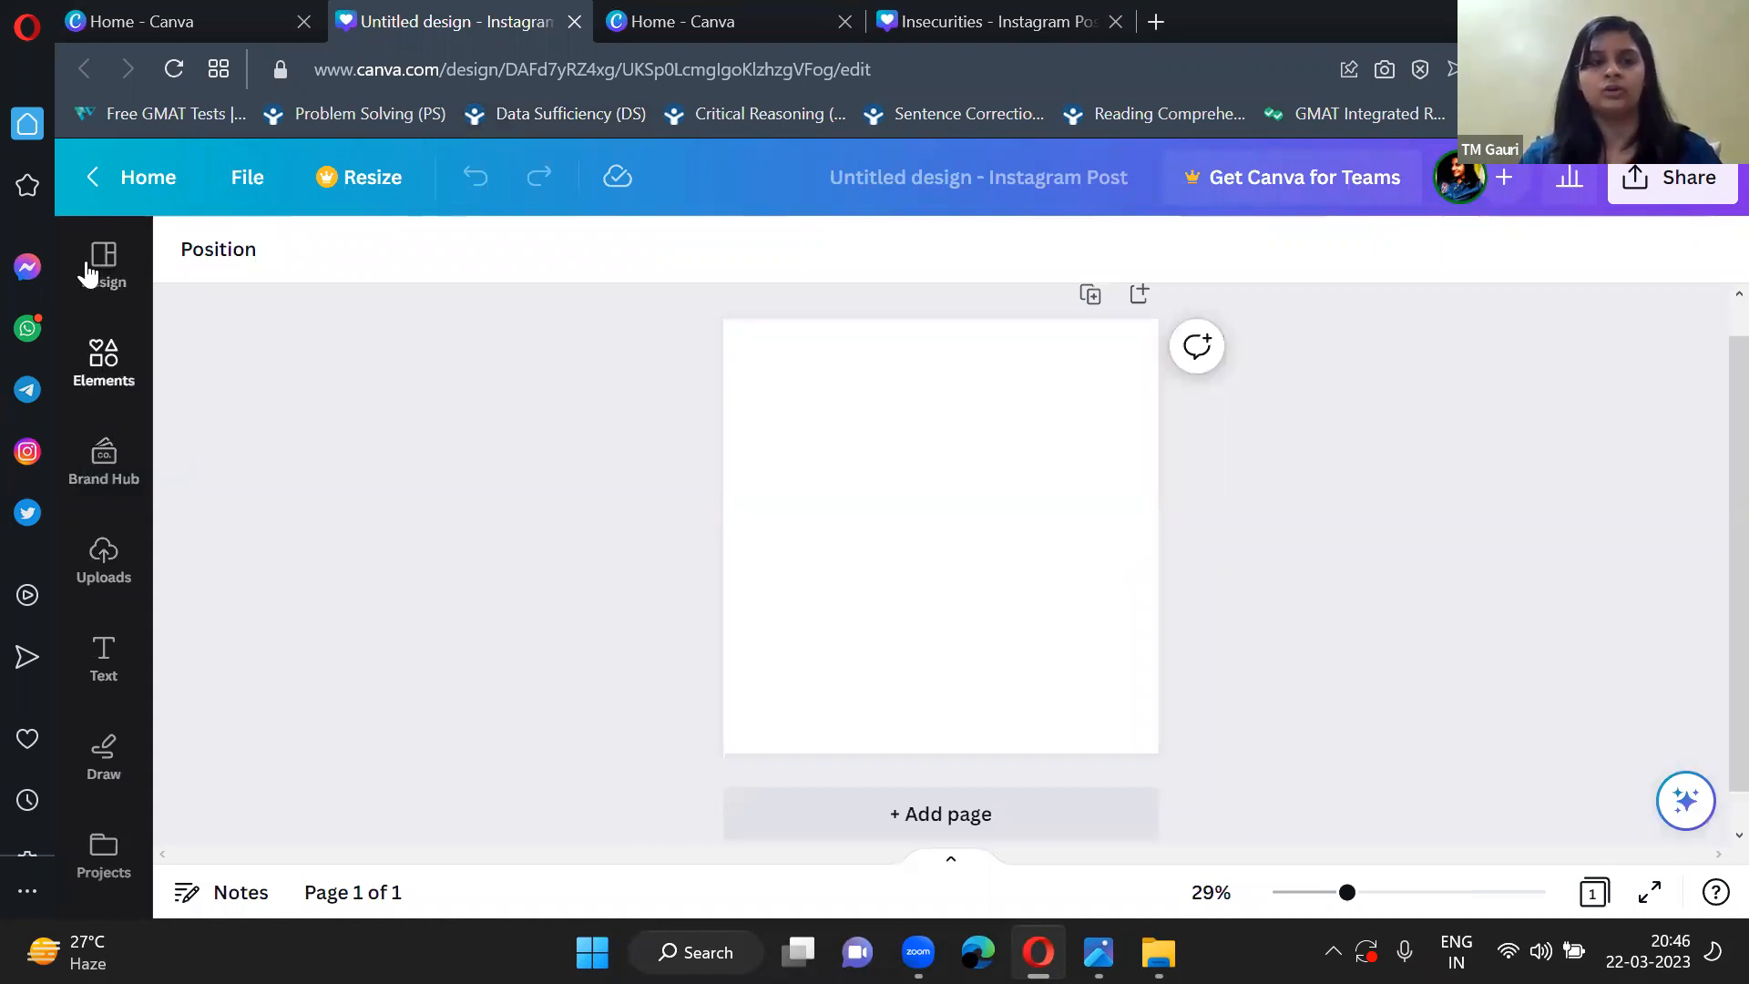
click(98, 360)
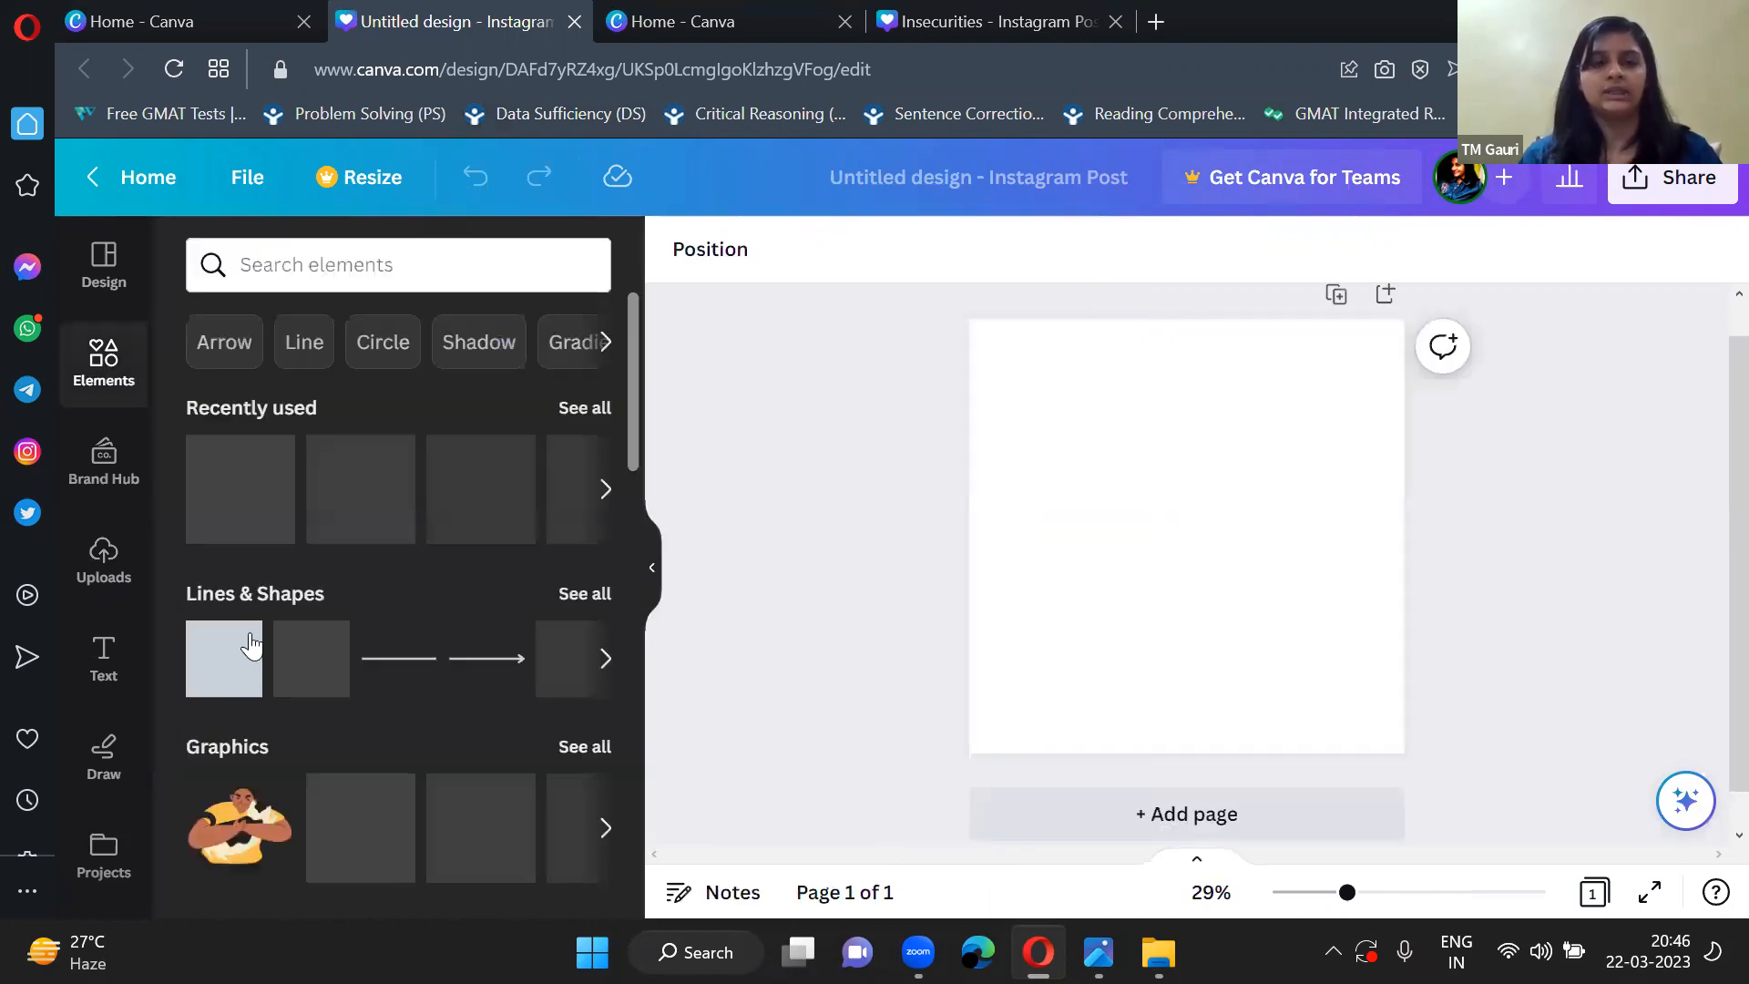
scroll(223, 624, down, 1)
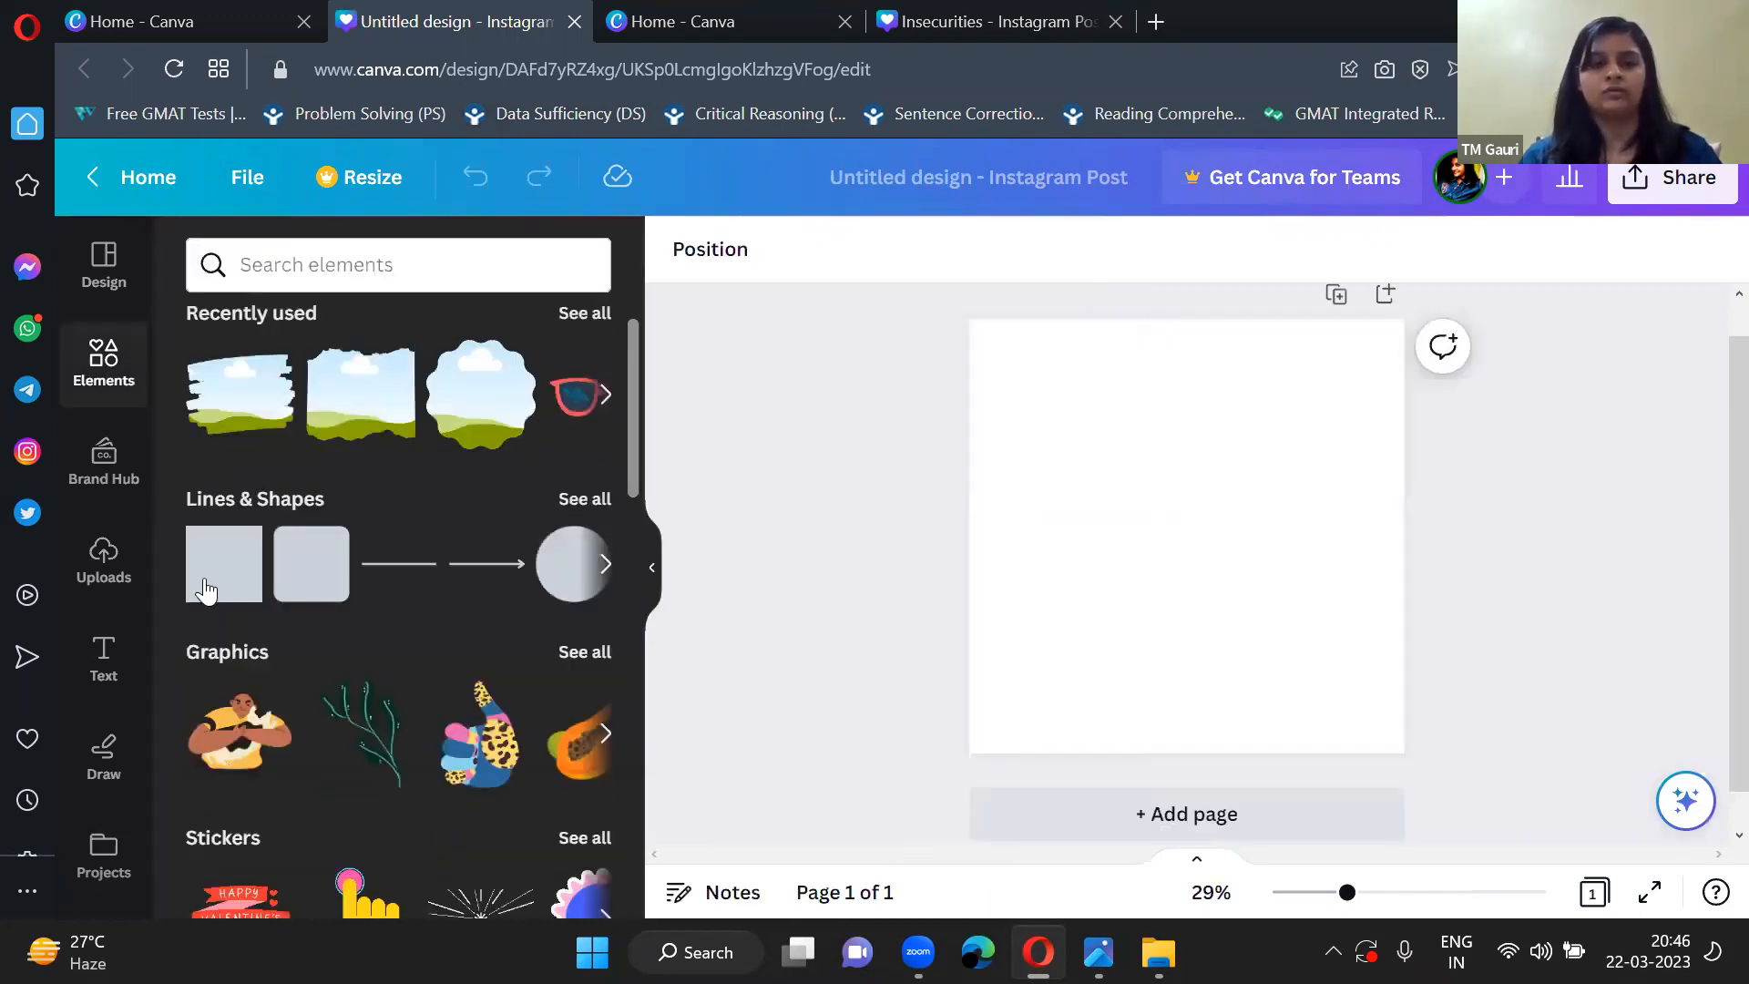
click(206, 590)
click(652, 566)
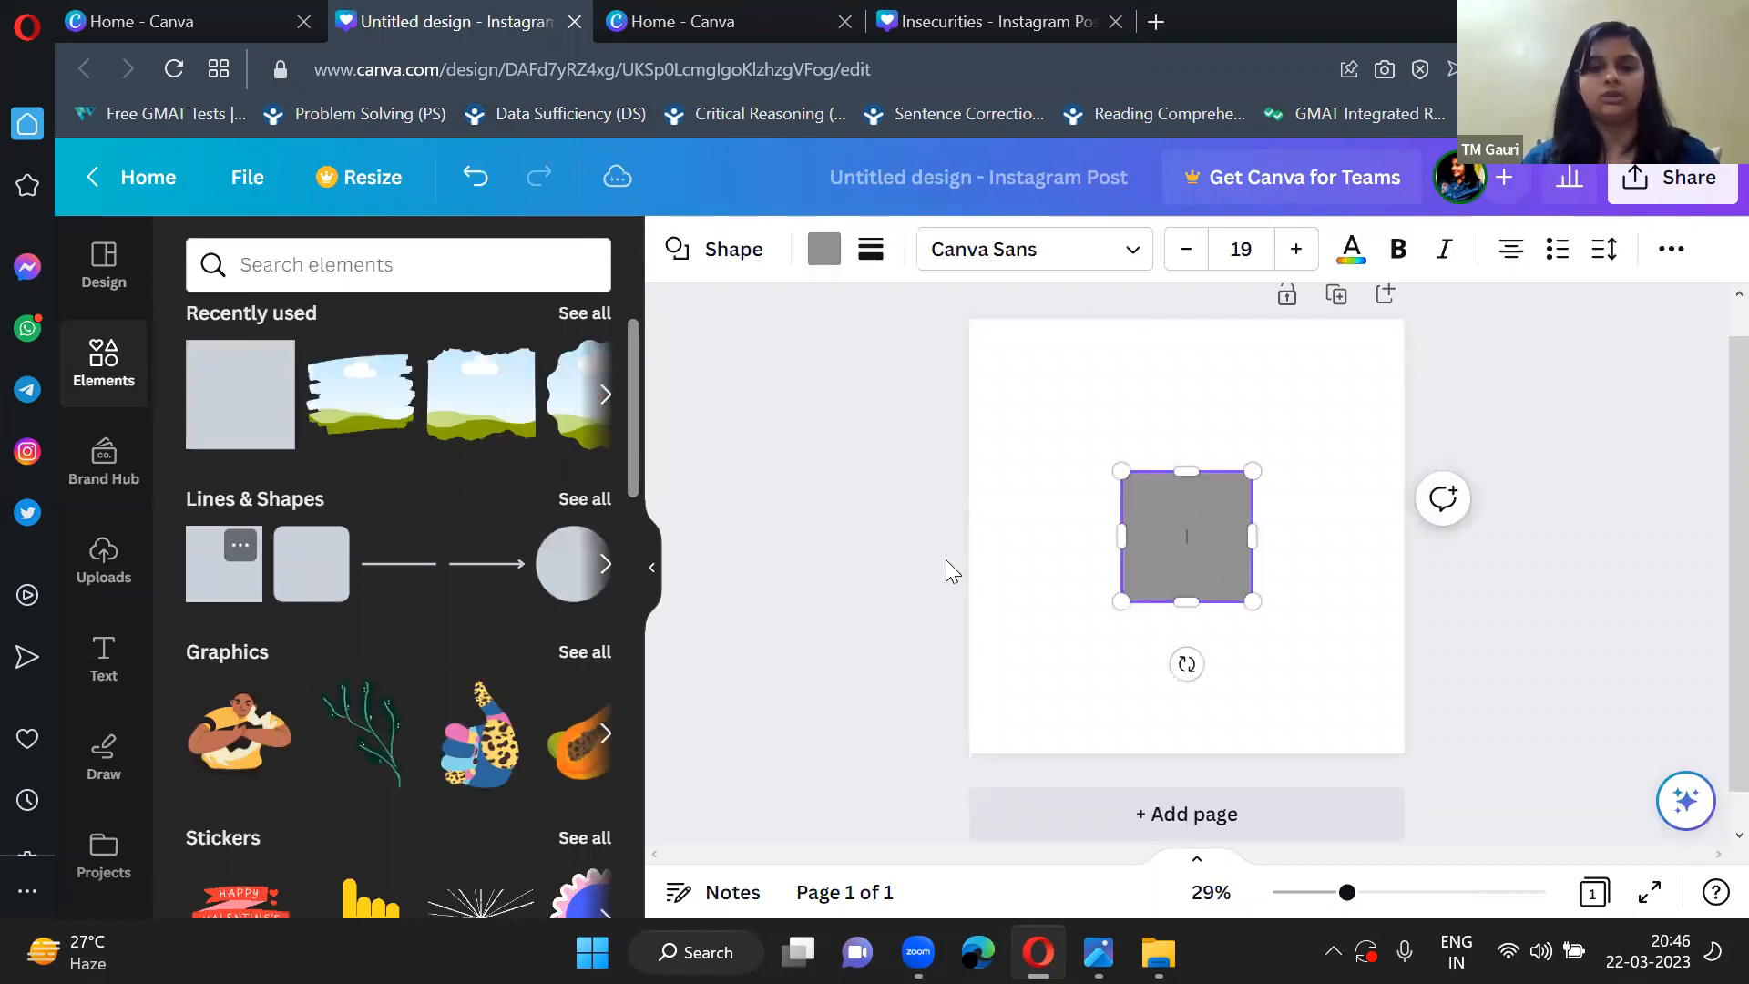
Shrink the grey square into a small rectangle and place it near the page's lower-left corner.
drag(874, 469, 939, 558)
drag(998, 669, 781, 726)
click(782, 691)
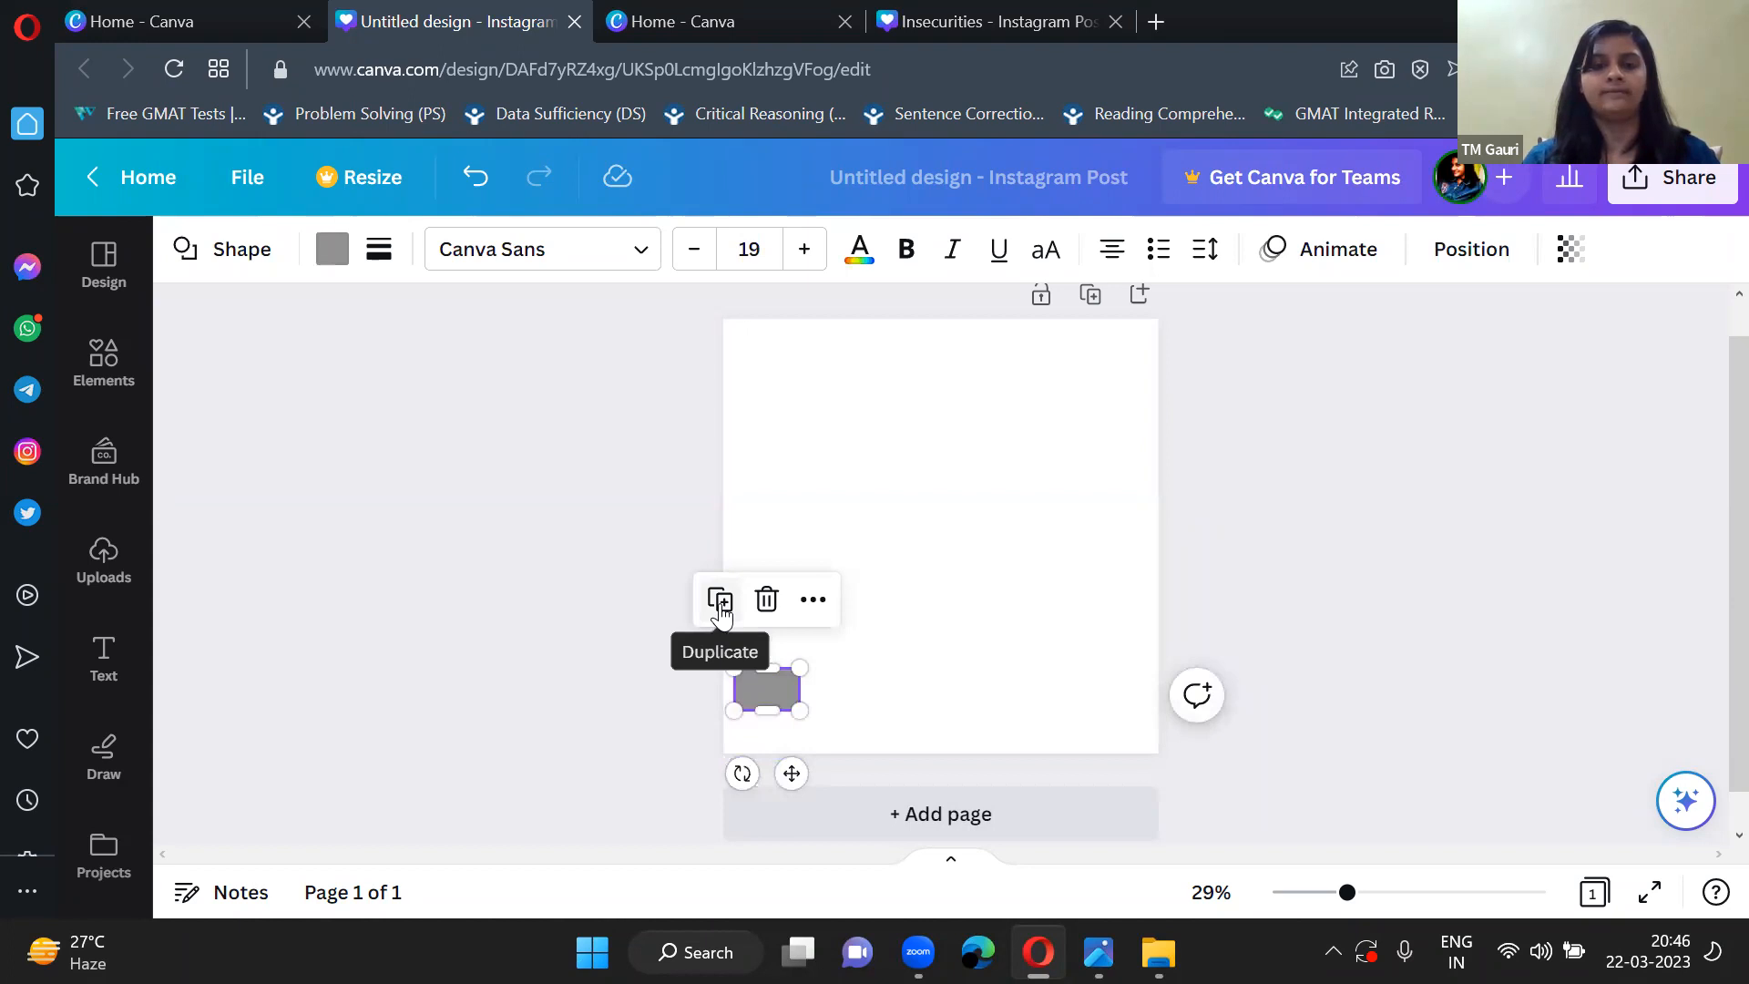
Make three copies of the small rectangle and space all four evenly in a row along the page's lower edge.
click(720, 605)
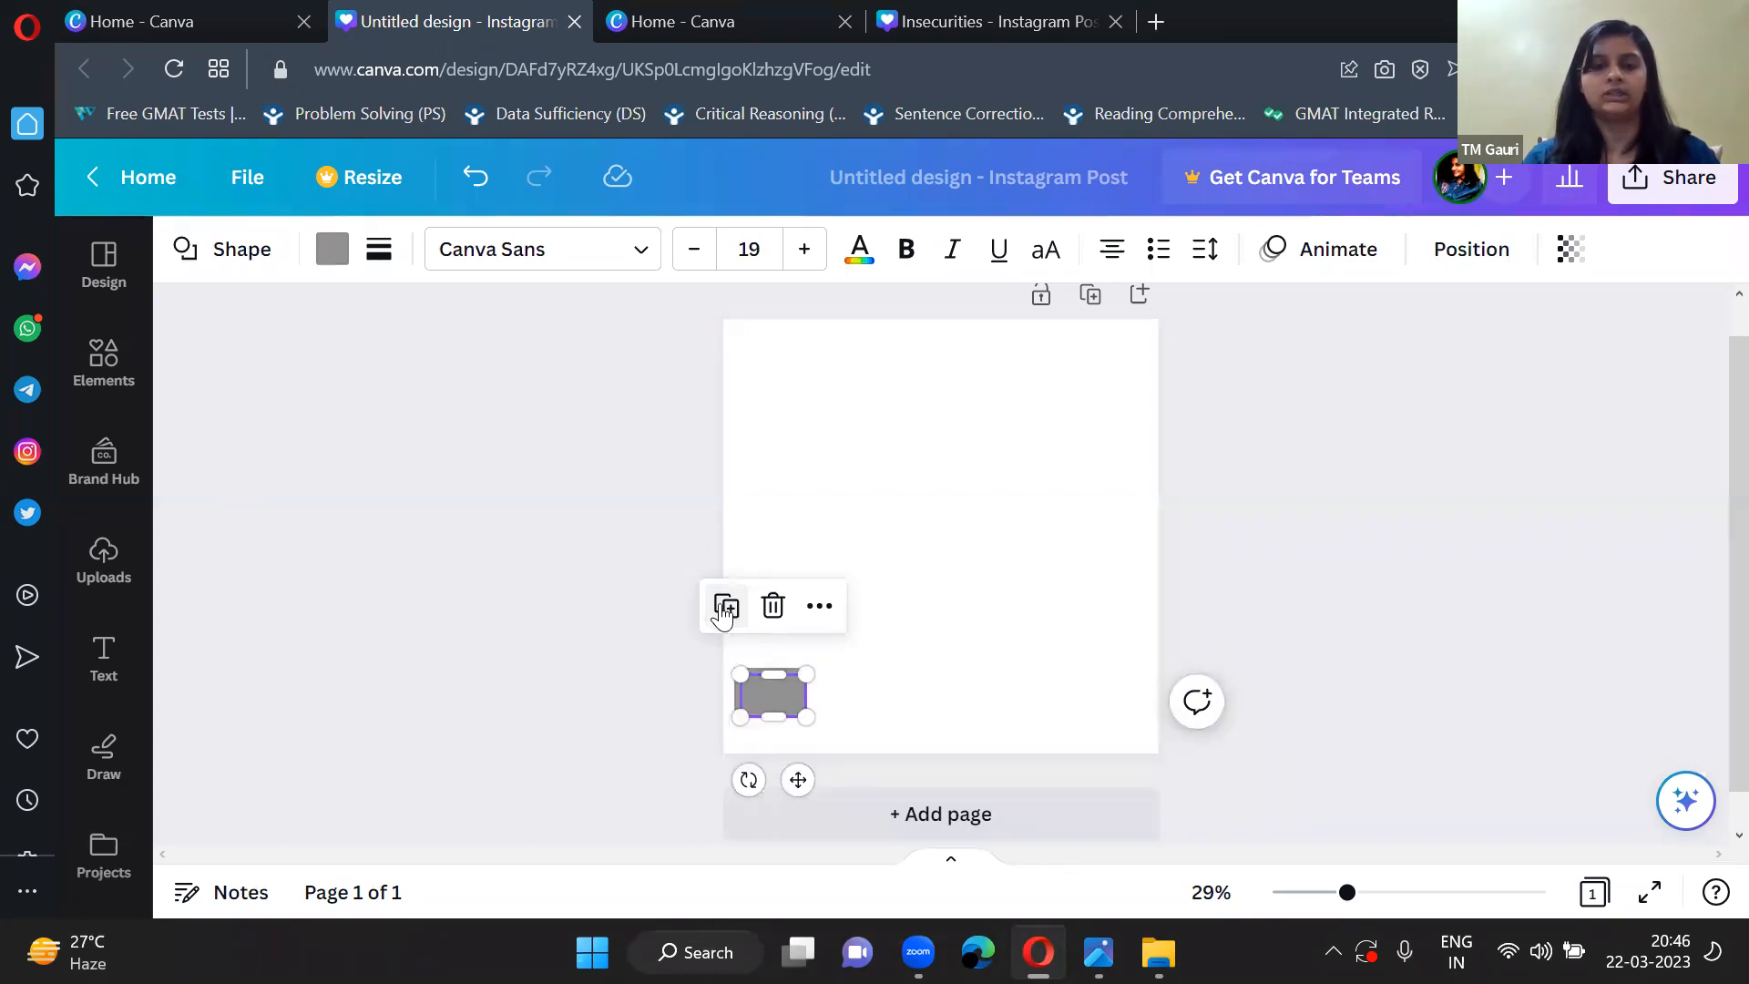
click(724, 612)
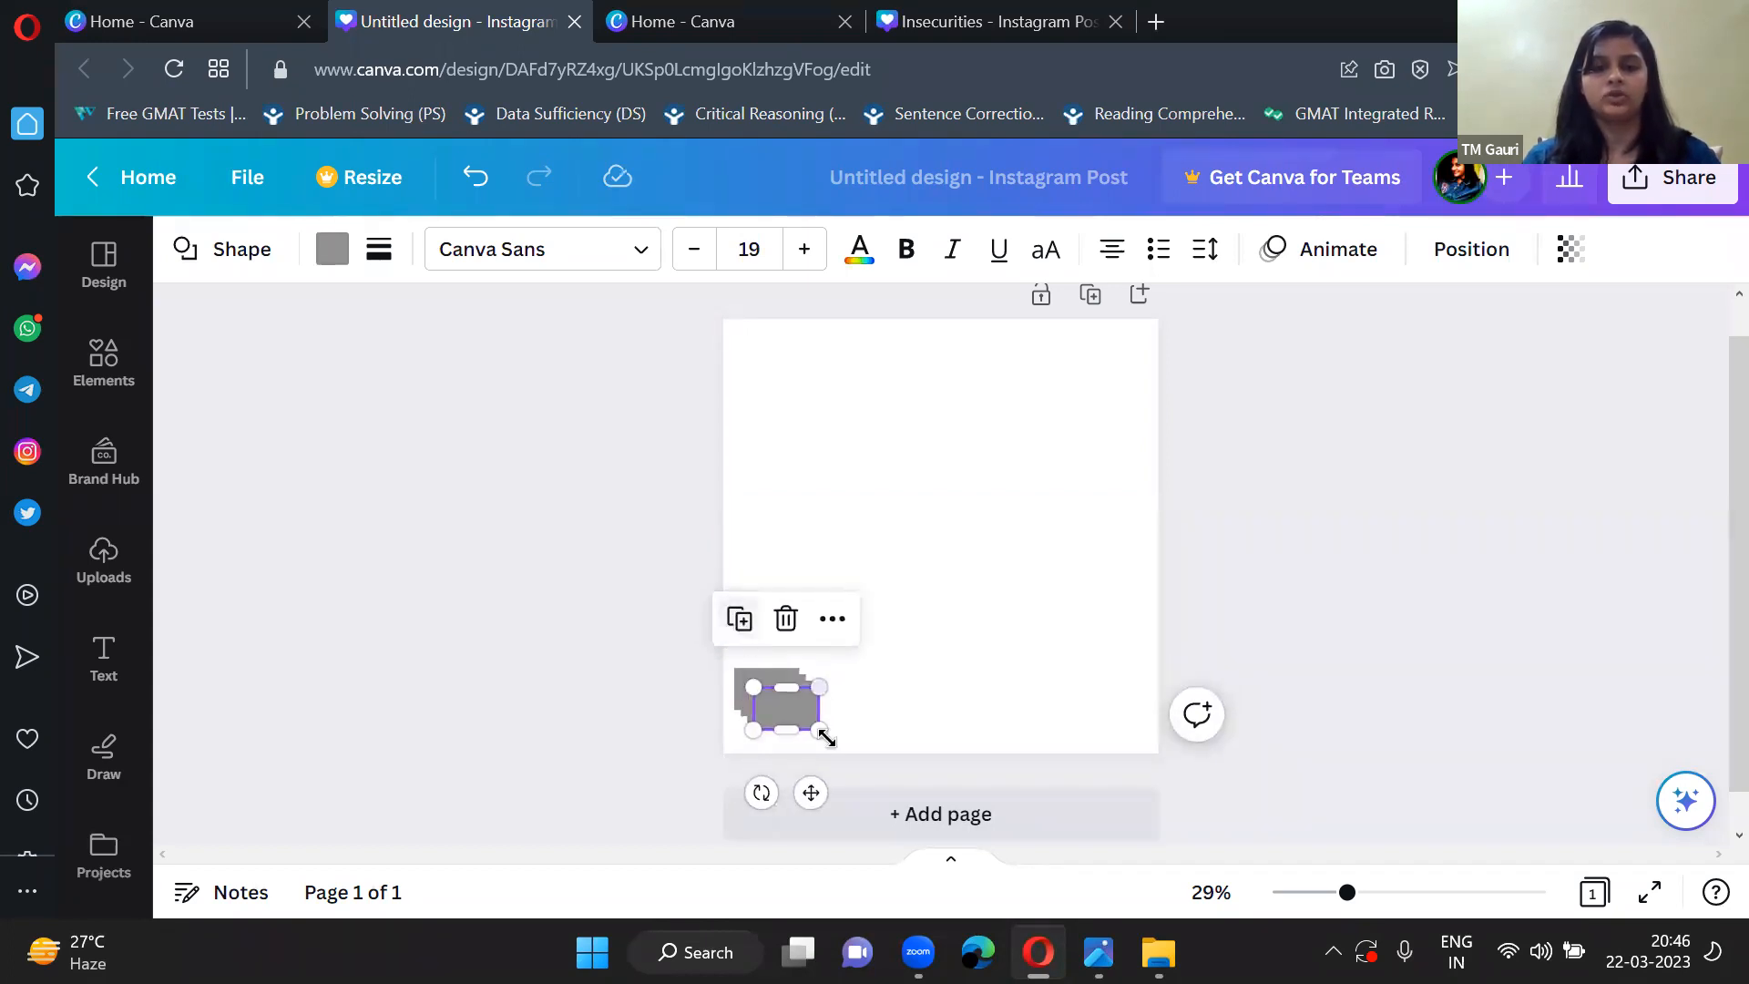
drag(784, 709, 1103, 709)
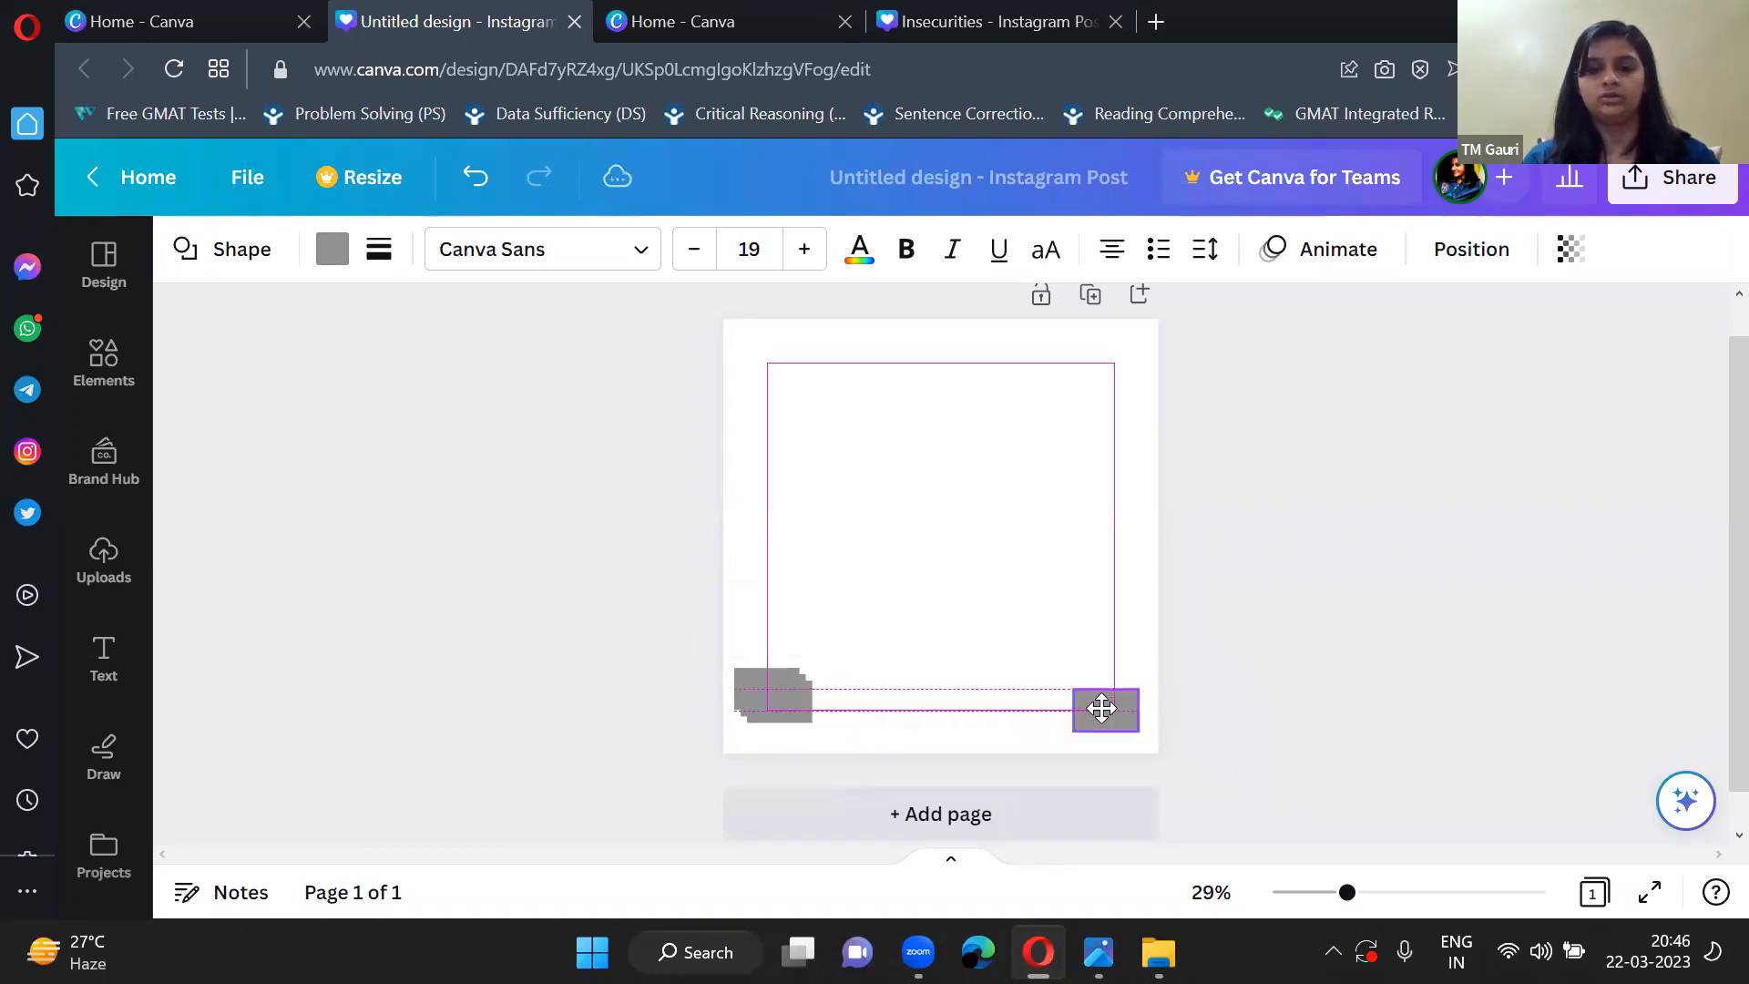
drag(786, 702, 1018, 709)
drag(774, 697, 946, 708)
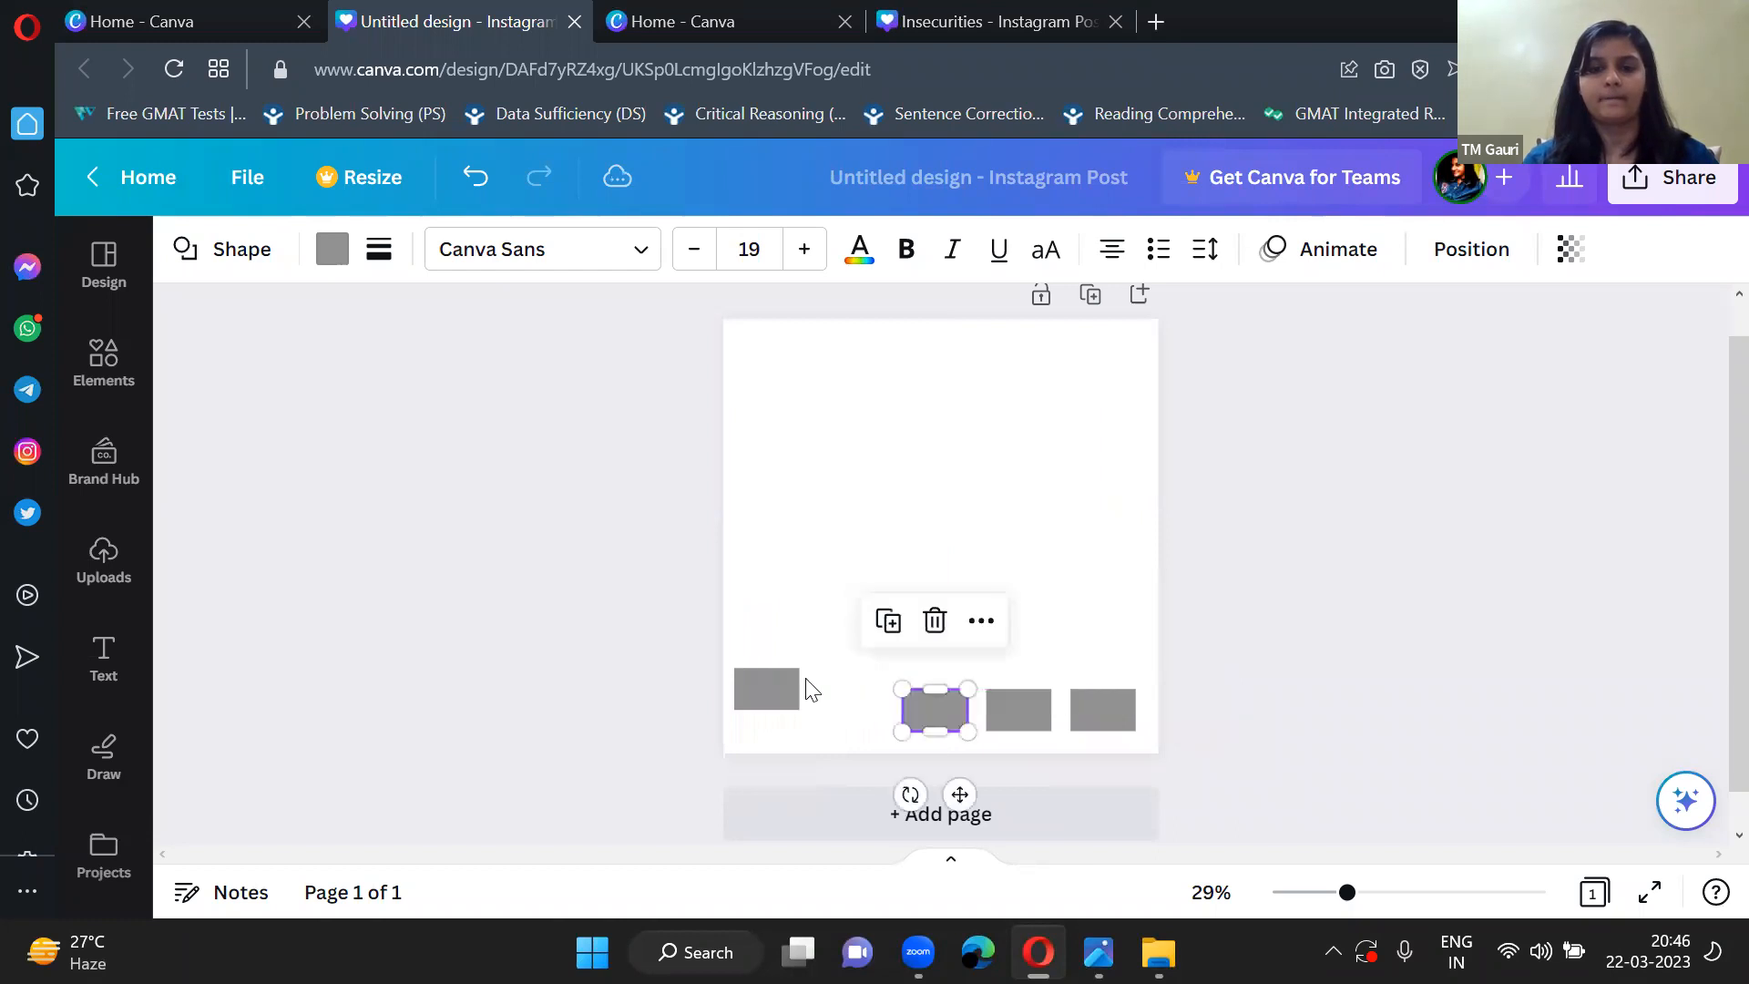
drag(773, 695, 847, 710)
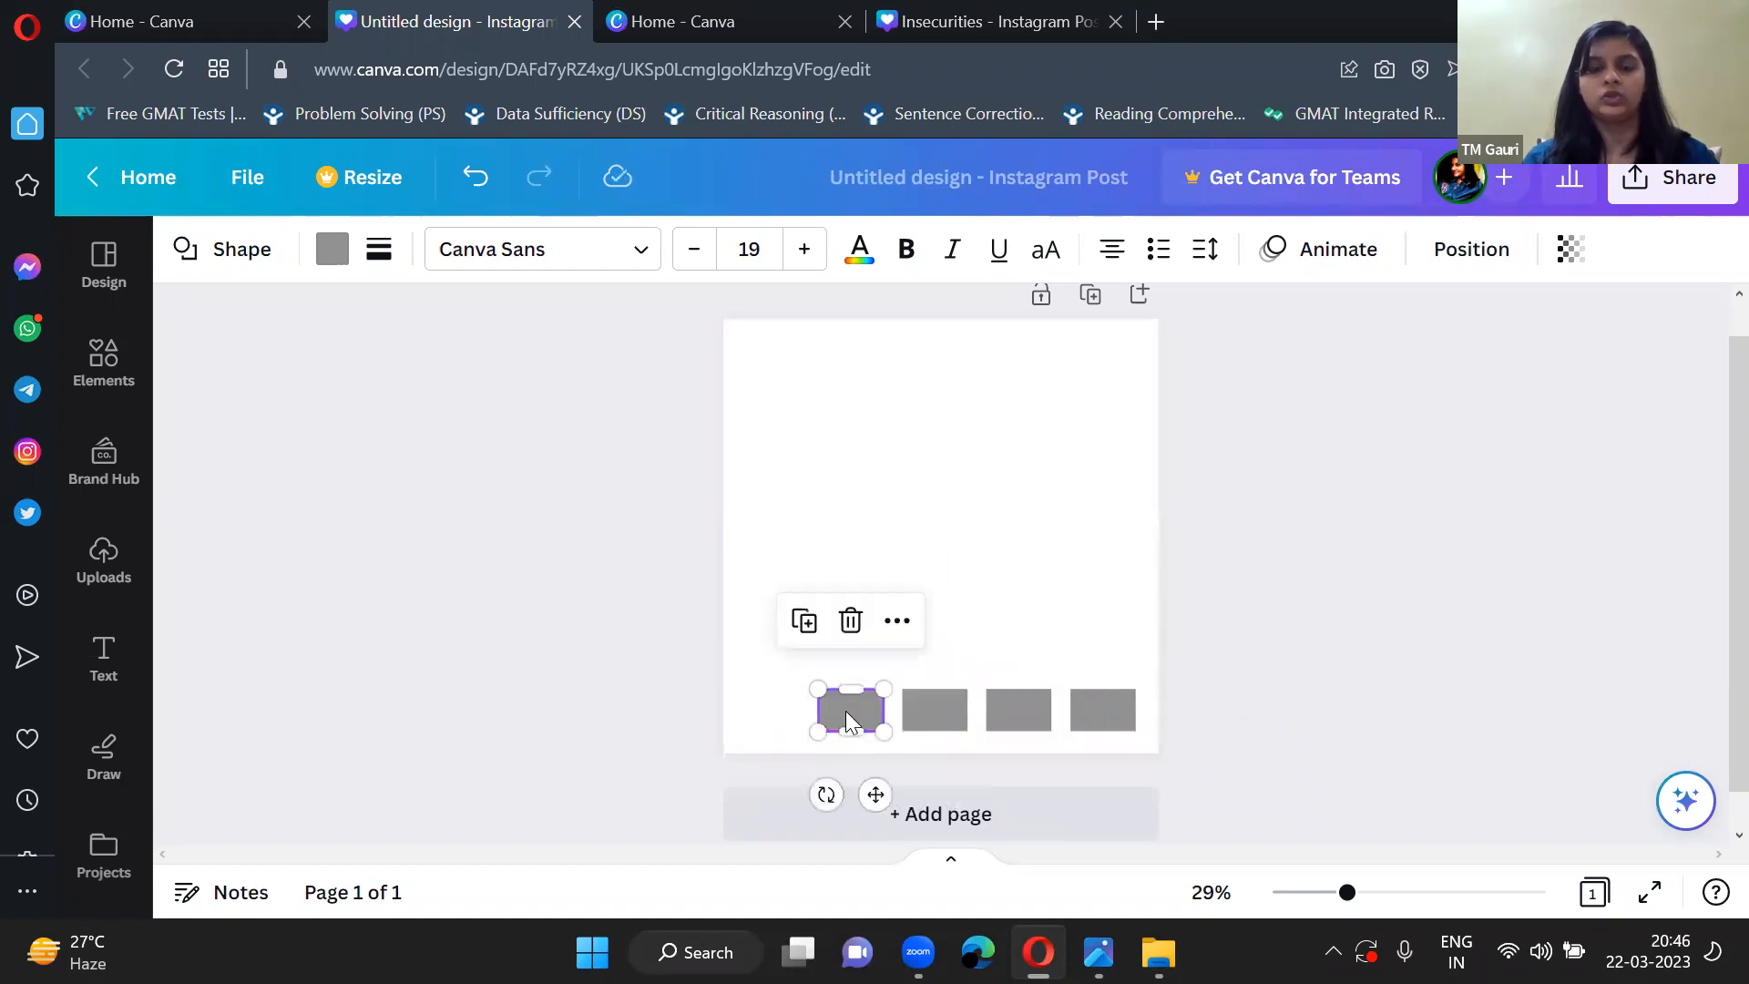
Fill the leftmost rectangle in the row with the dark red colour 772432.
click(589, 654)
click(862, 720)
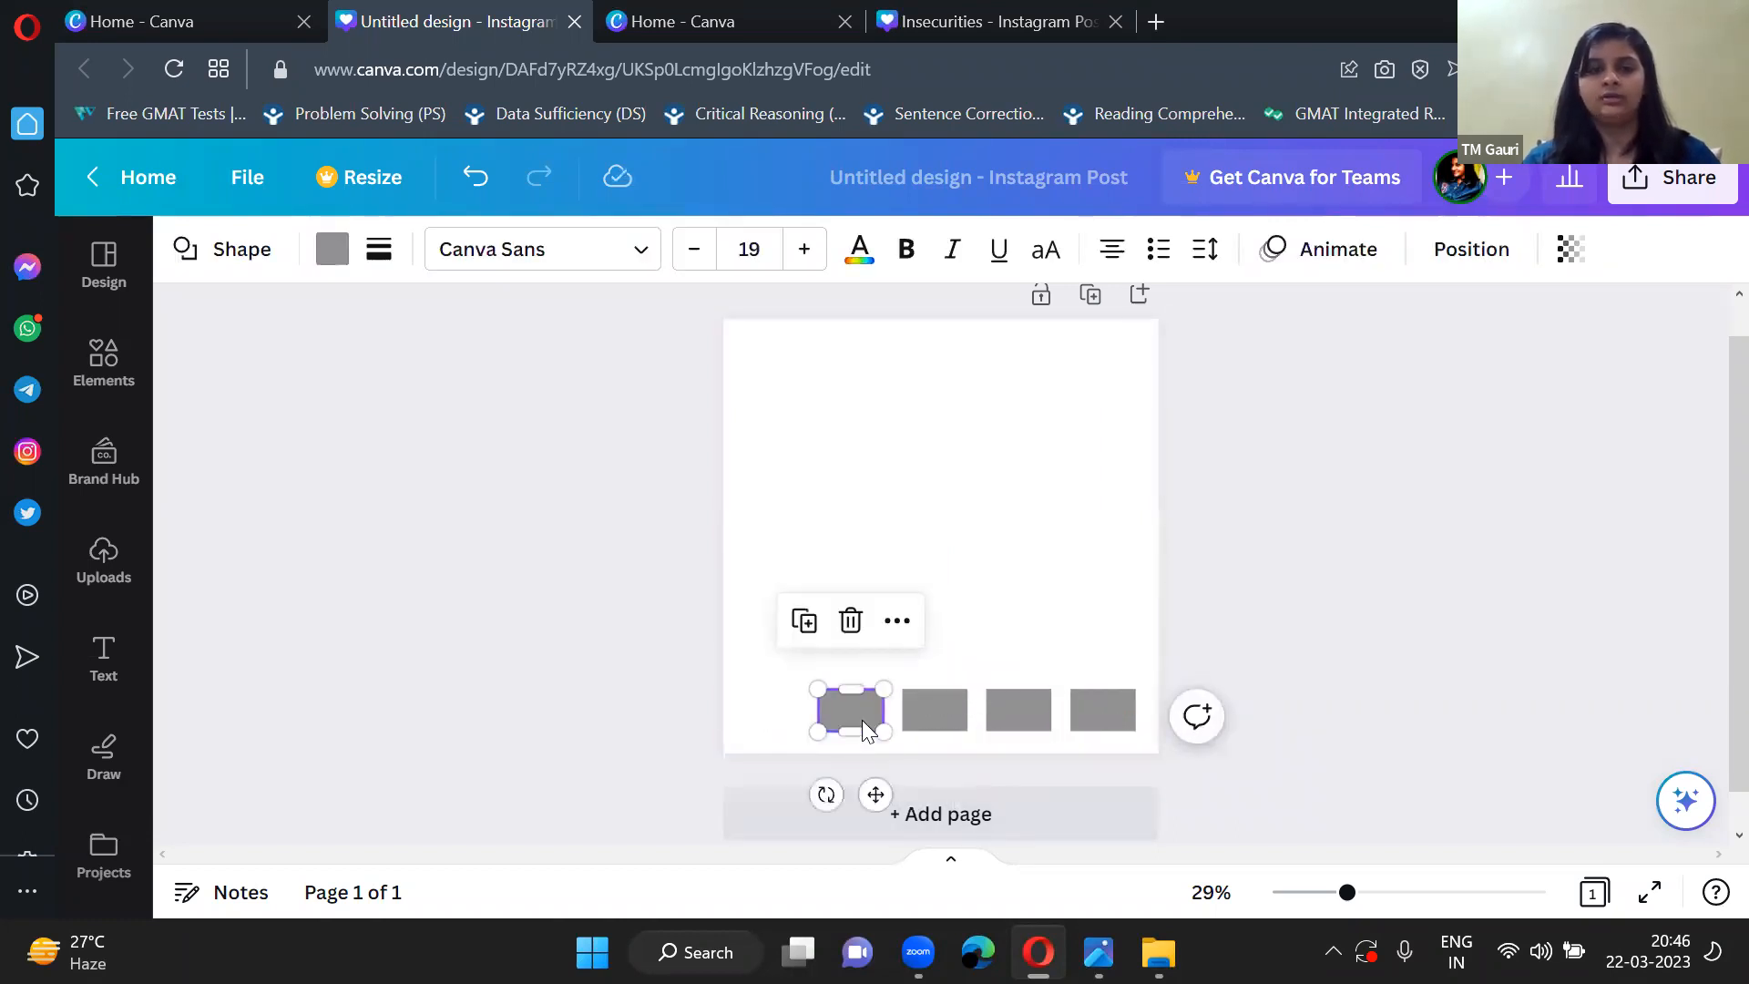
click(331, 249)
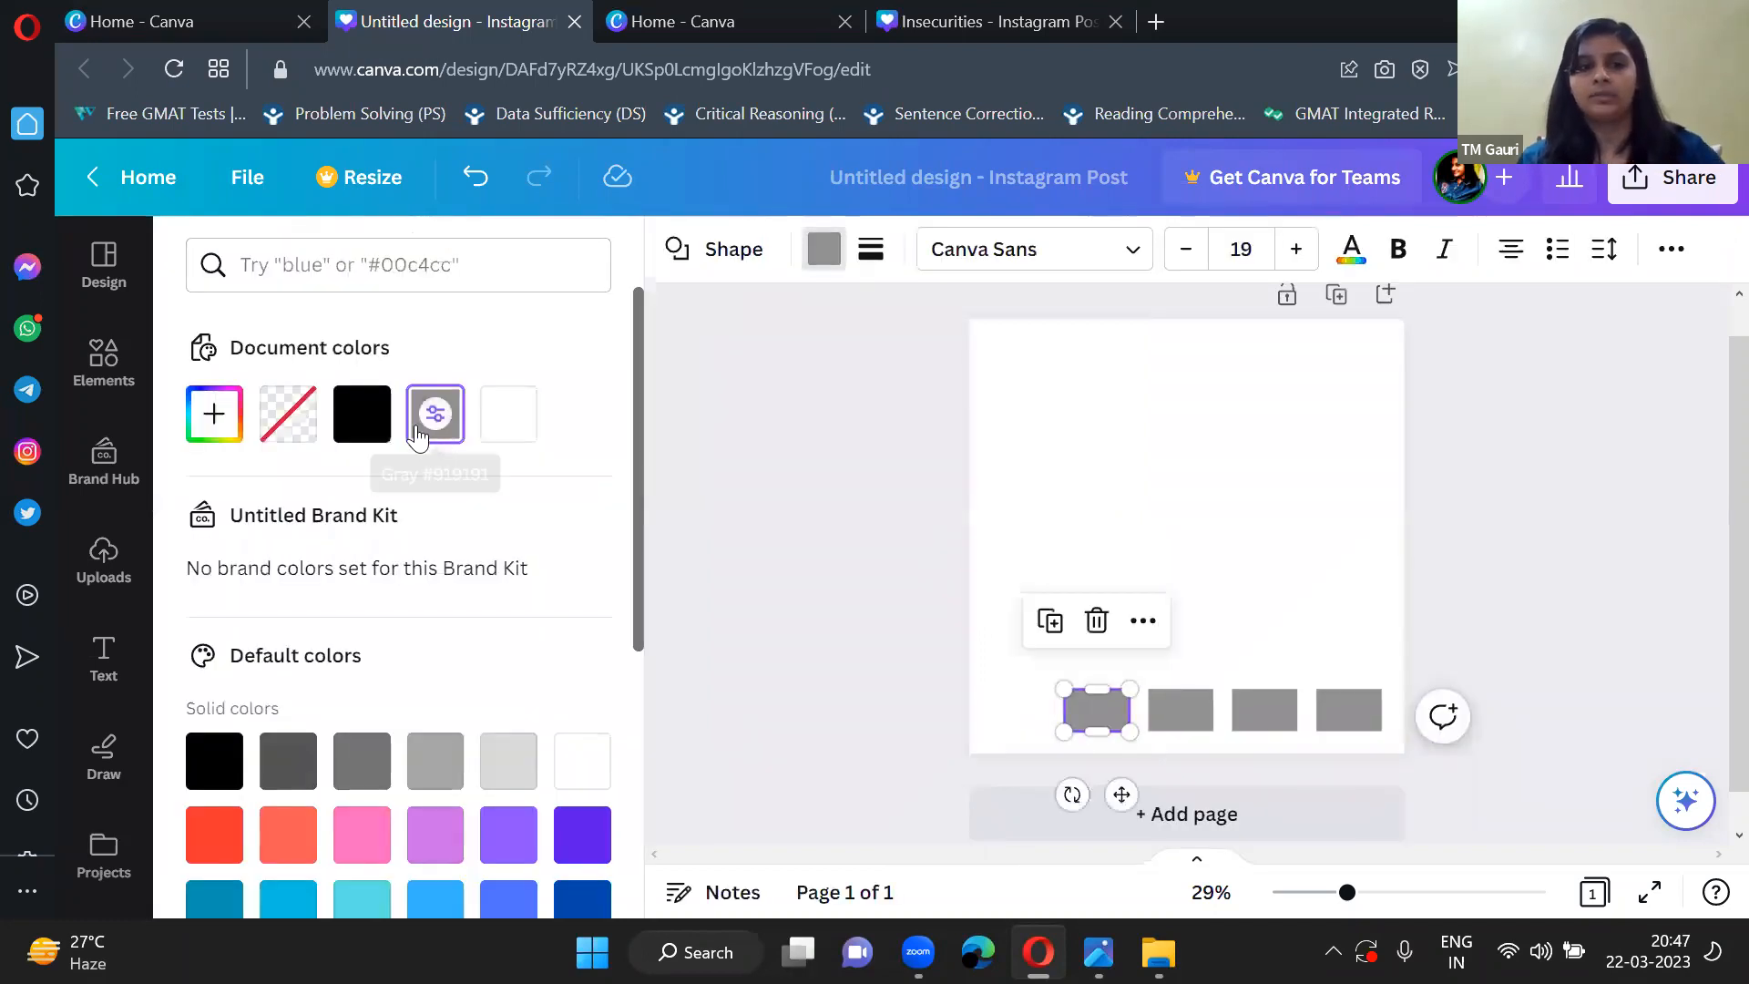
click(348, 266)
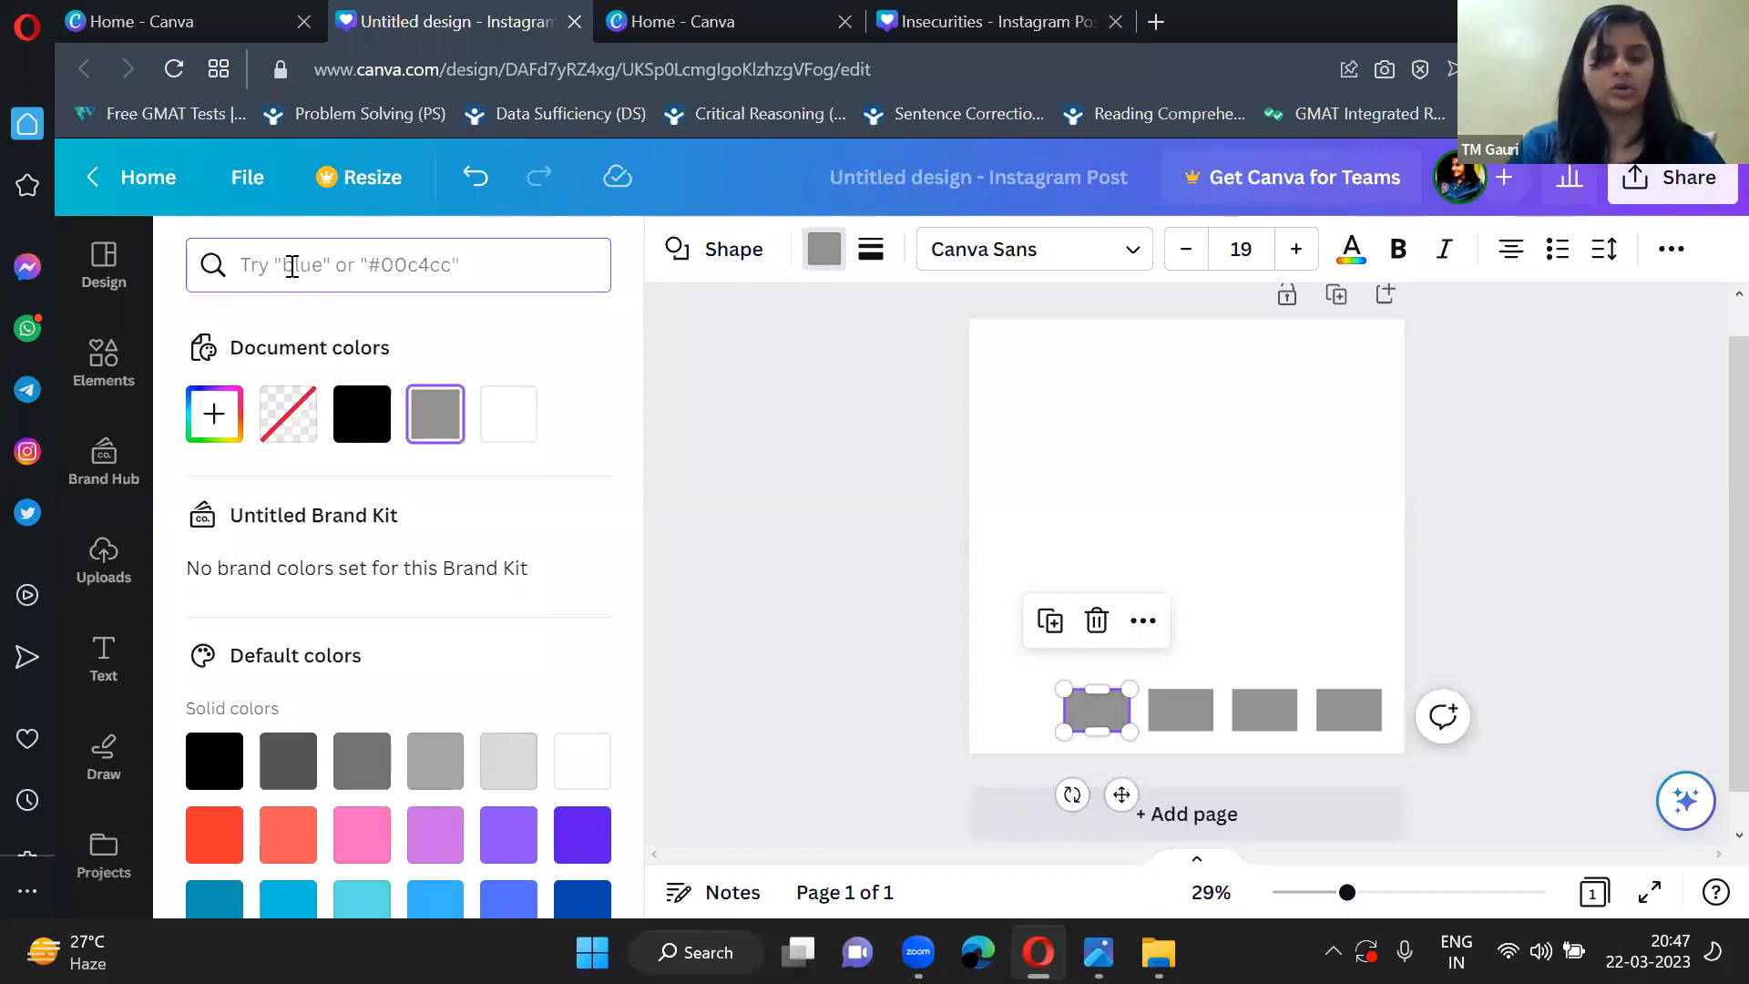
text(772)
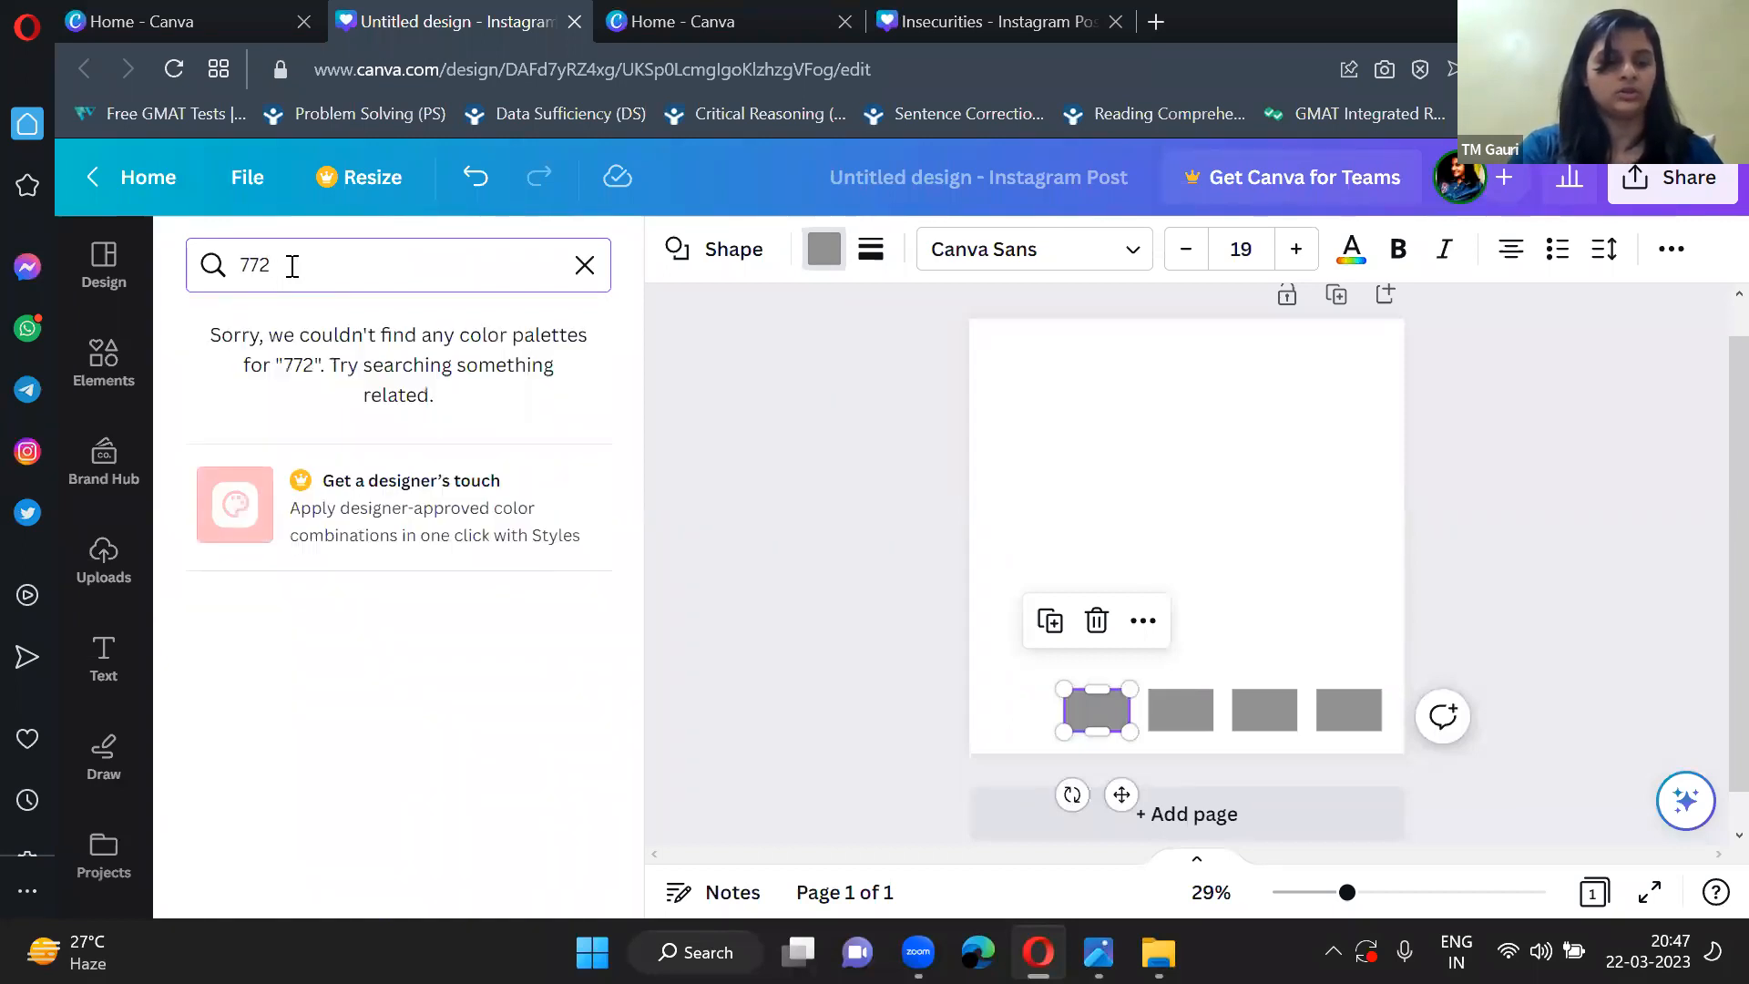
text(43)
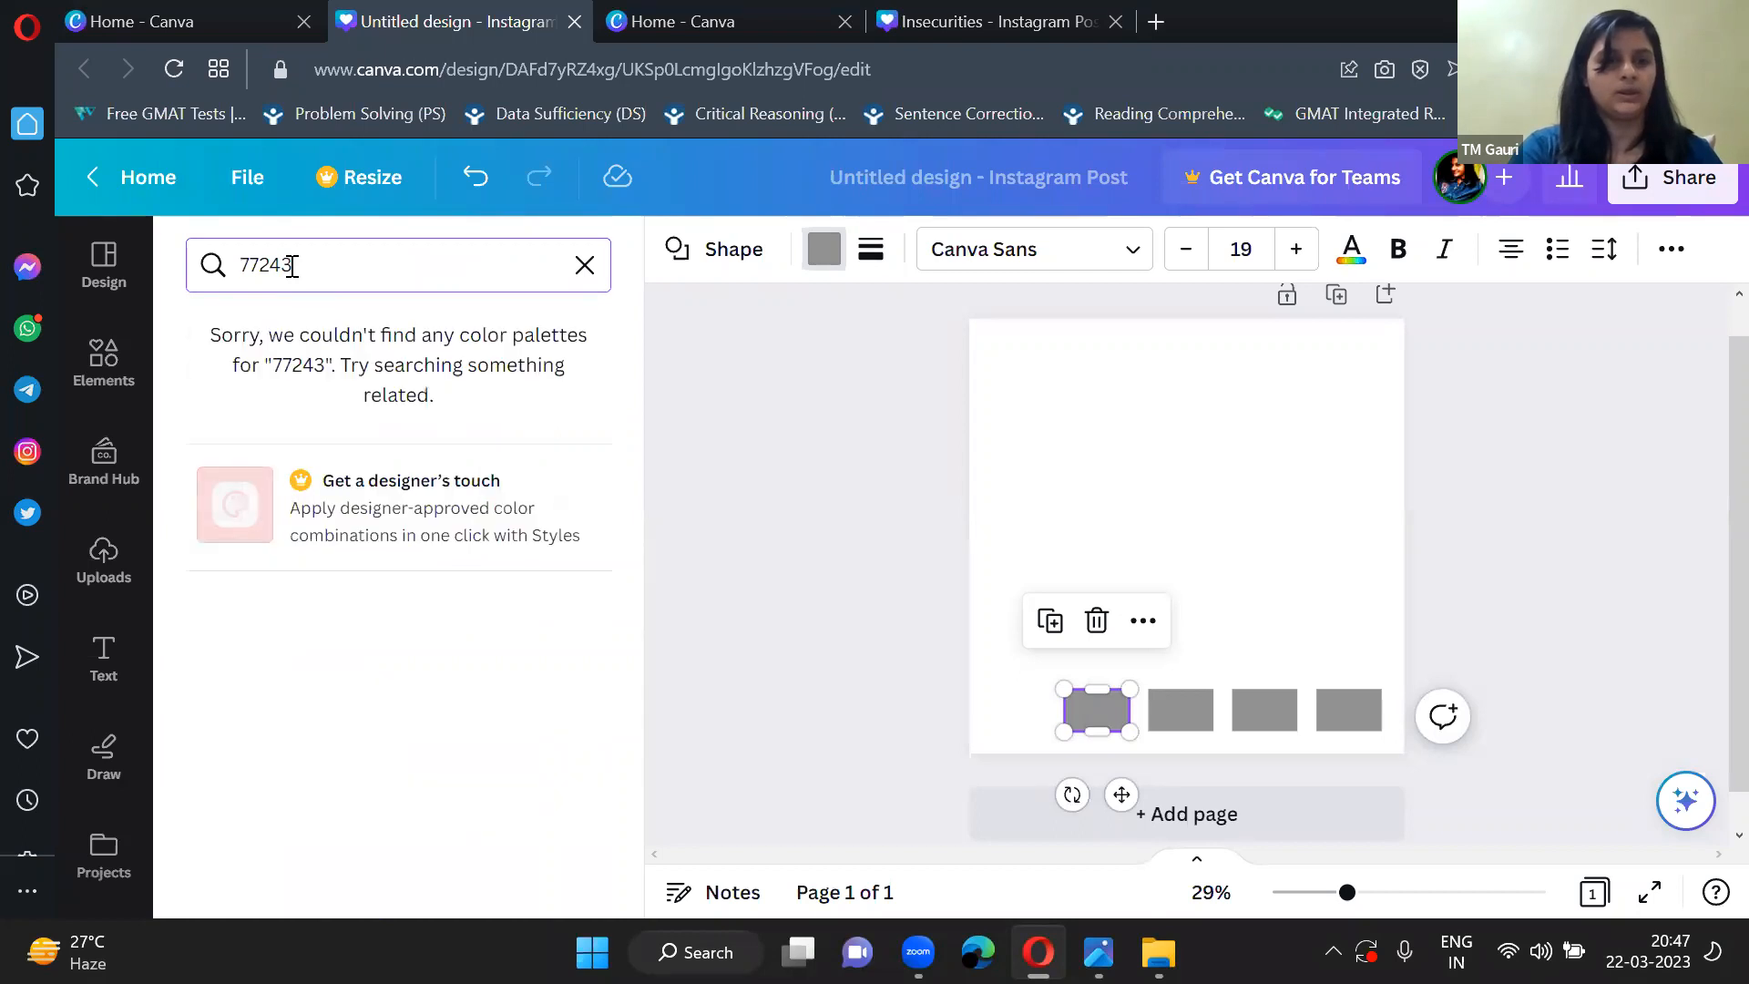
text(2)
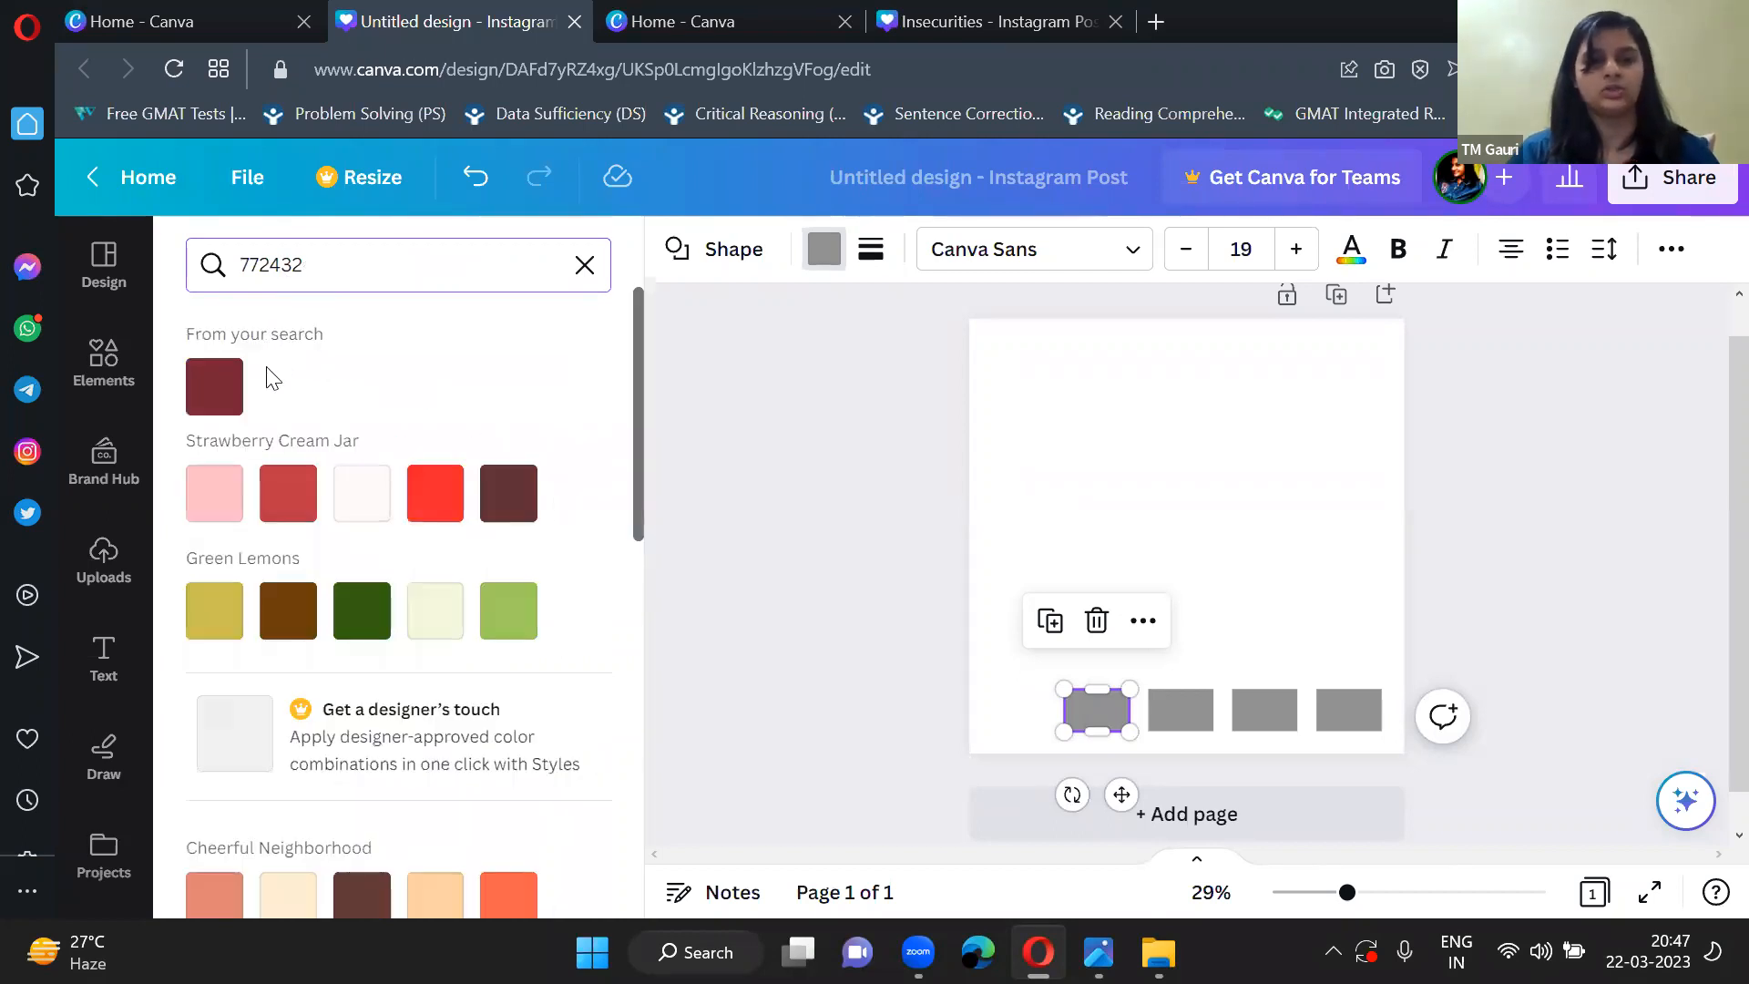
click(213, 384)
click(1015, 707)
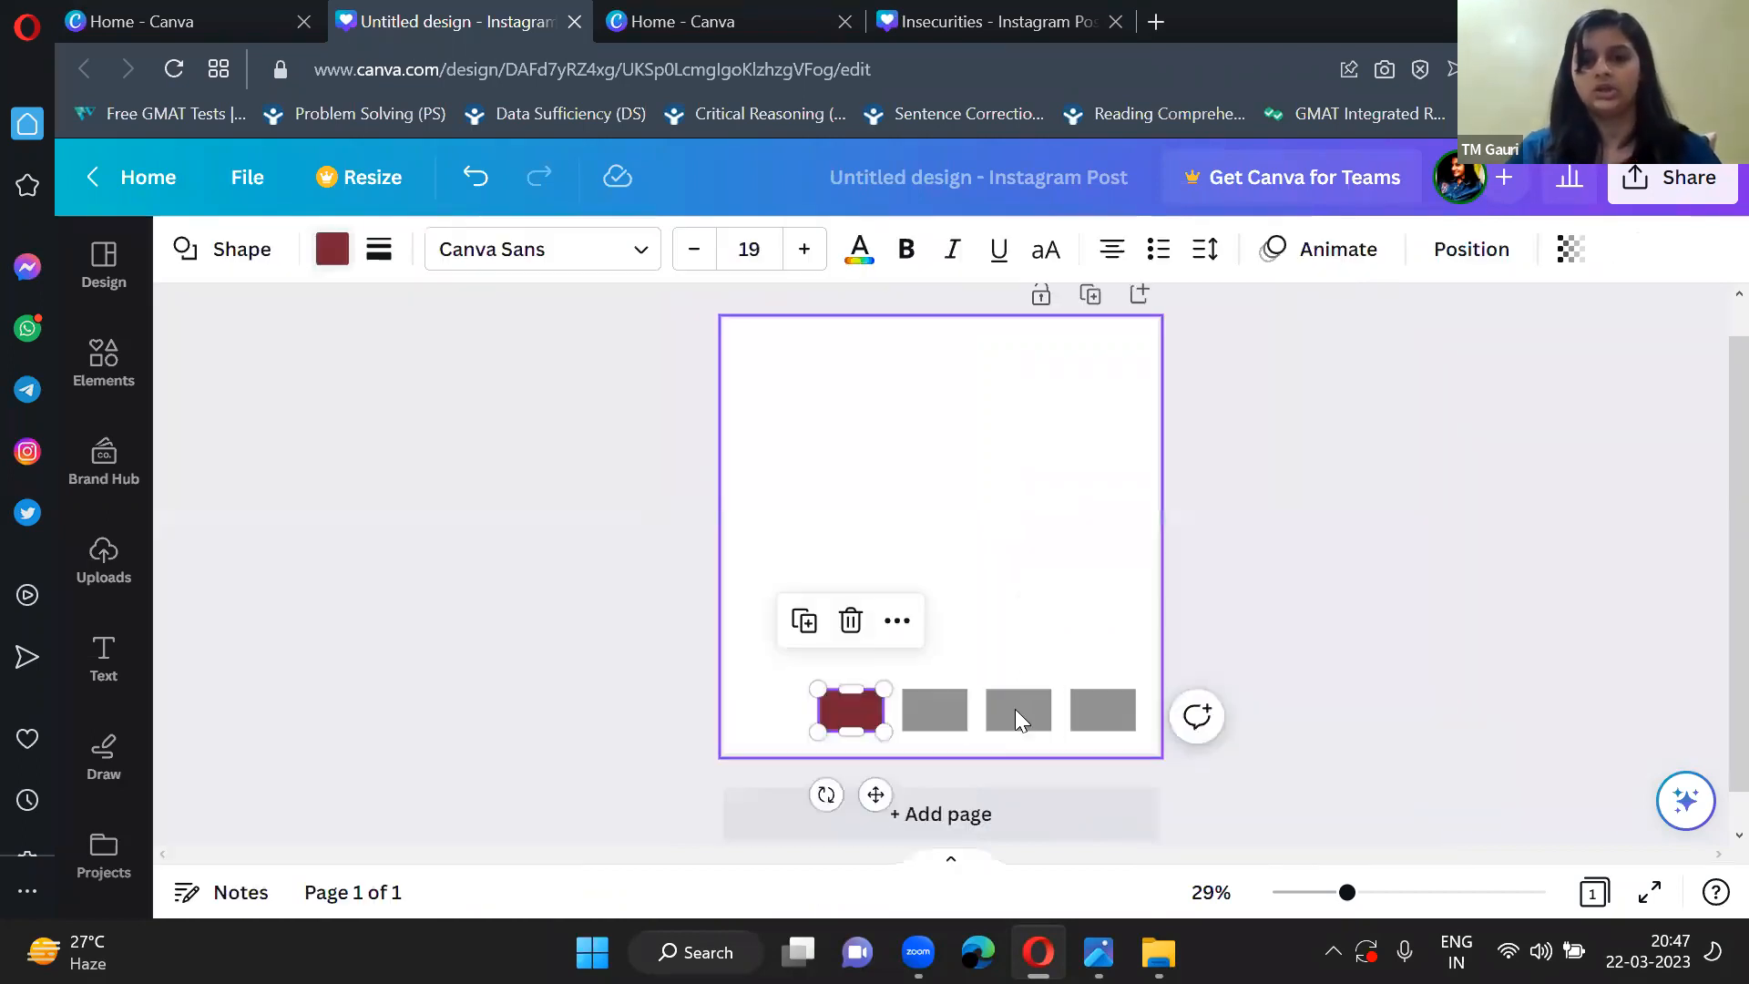
click(1002, 671)
Fill the second rectangle in the row with the dark blue colour 004165 and deselect it.
click(955, 697)
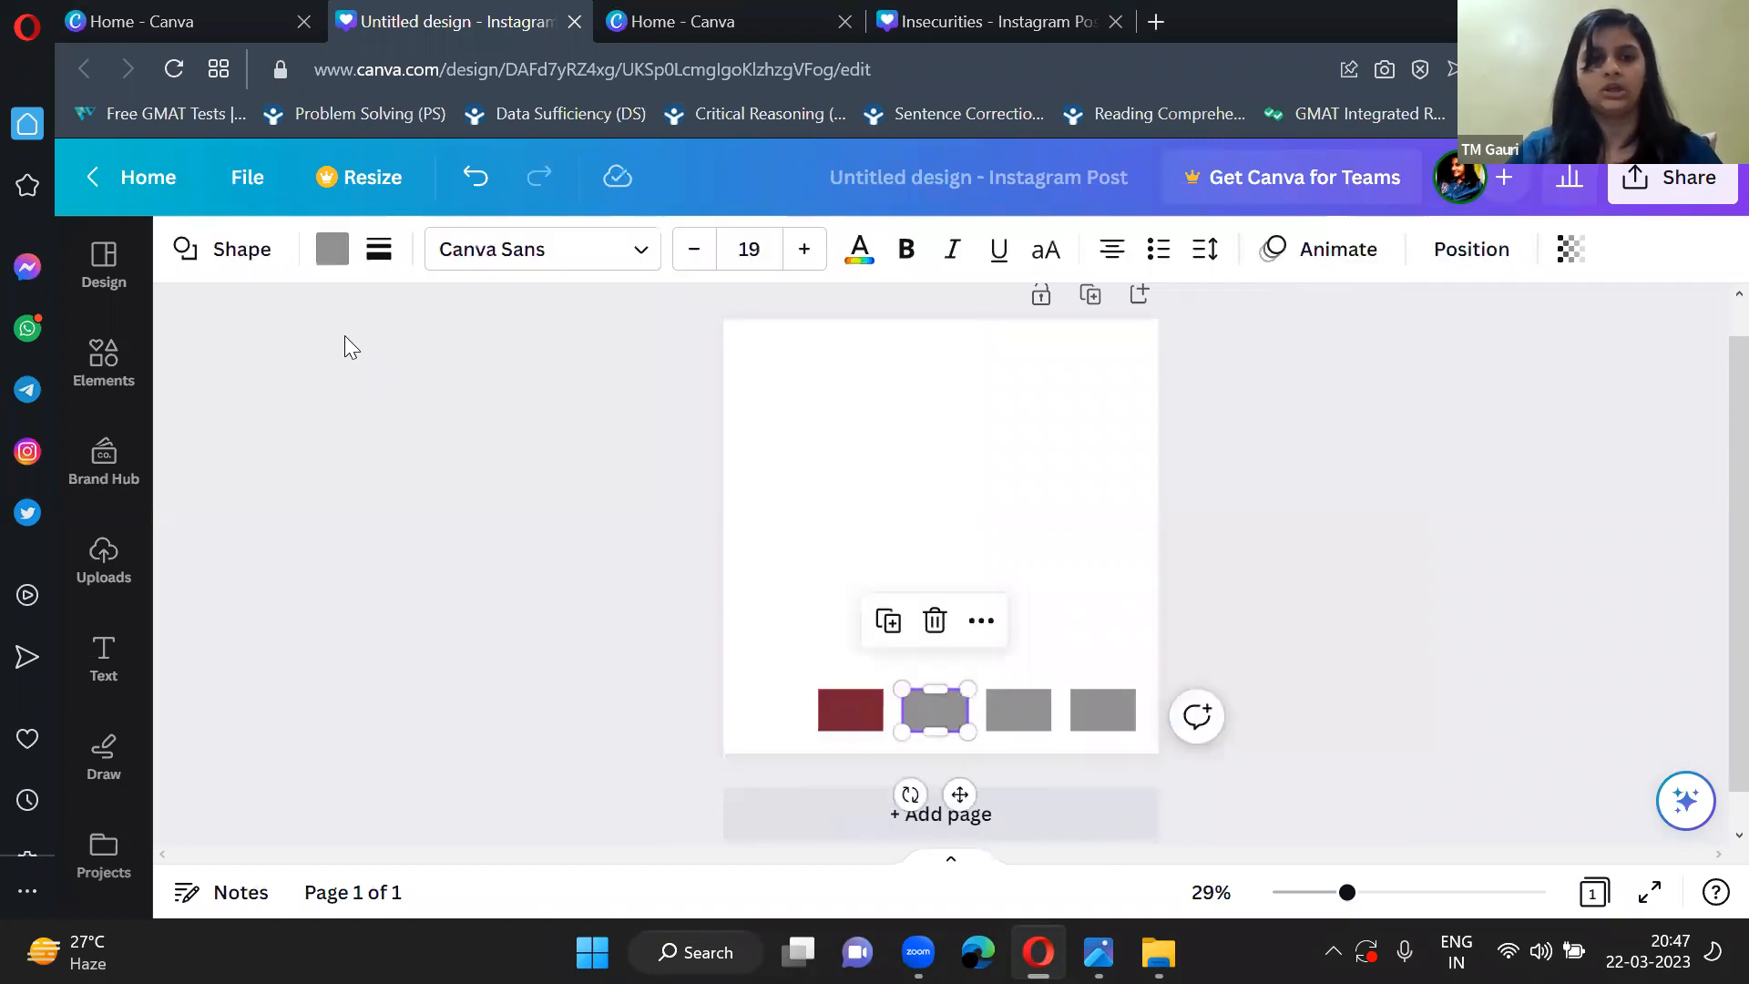
click(332, 249)
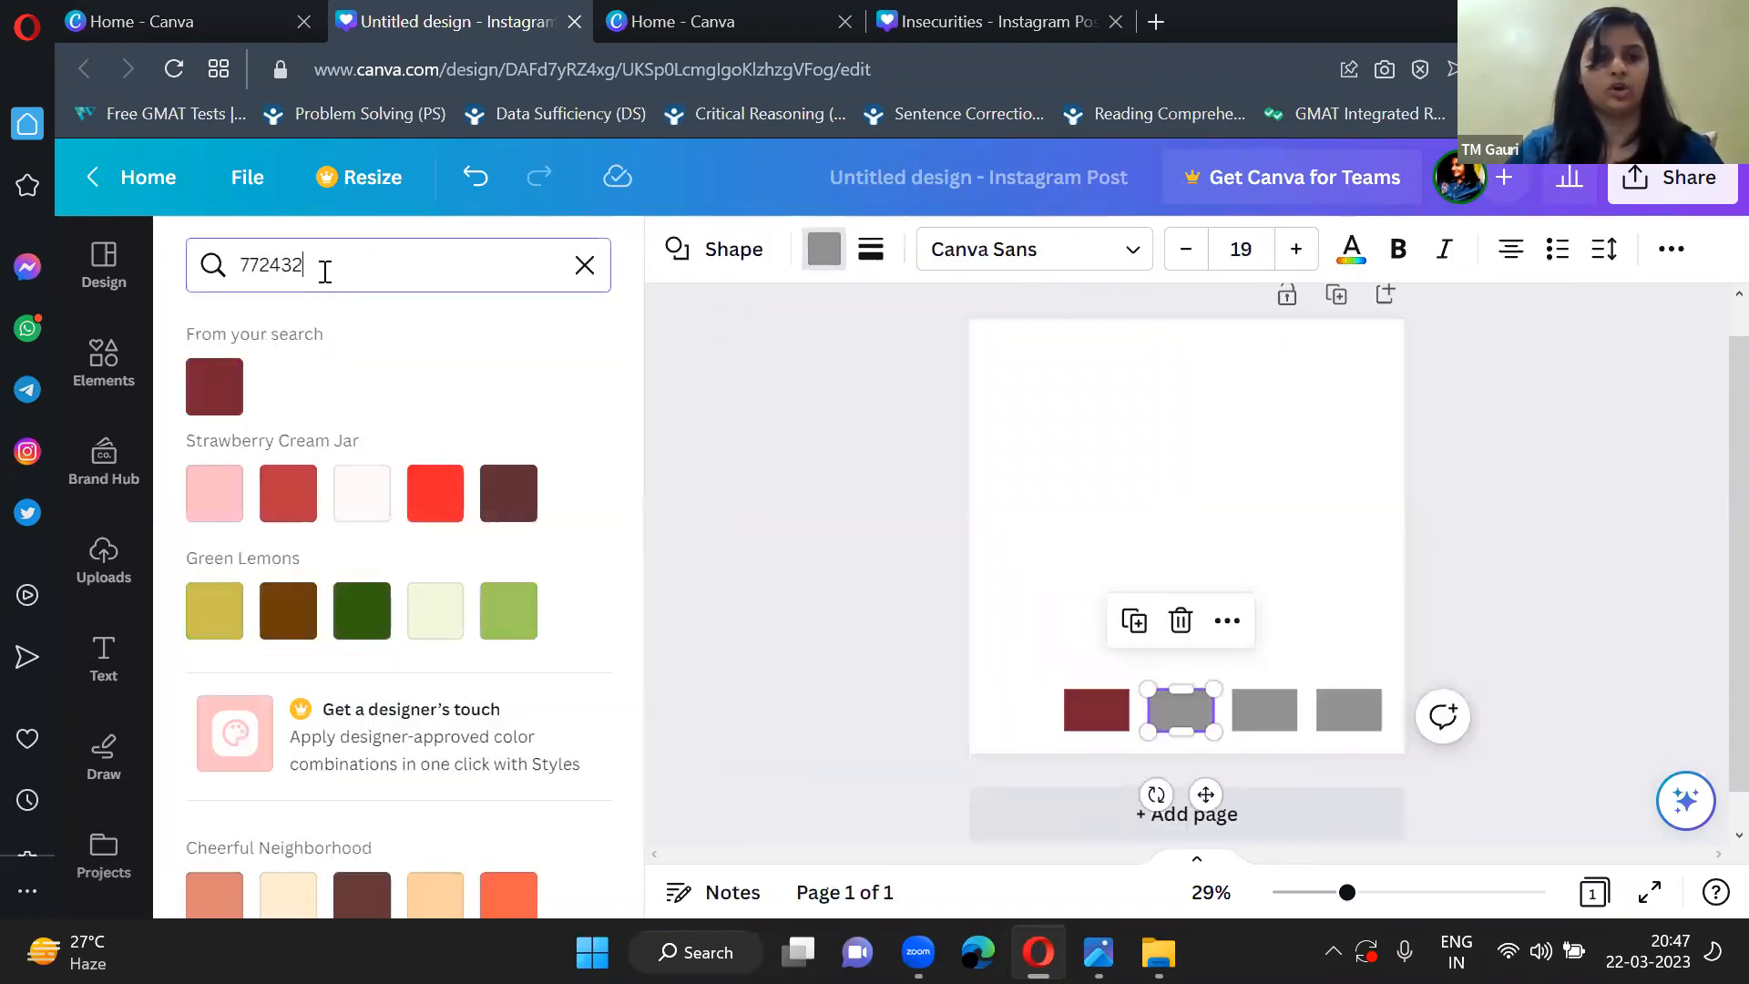
key(BackSpace)
key(BackSpace)
key(BackSpace)
key(BackSpace)
key(BackSpace)
key(BackSpace)
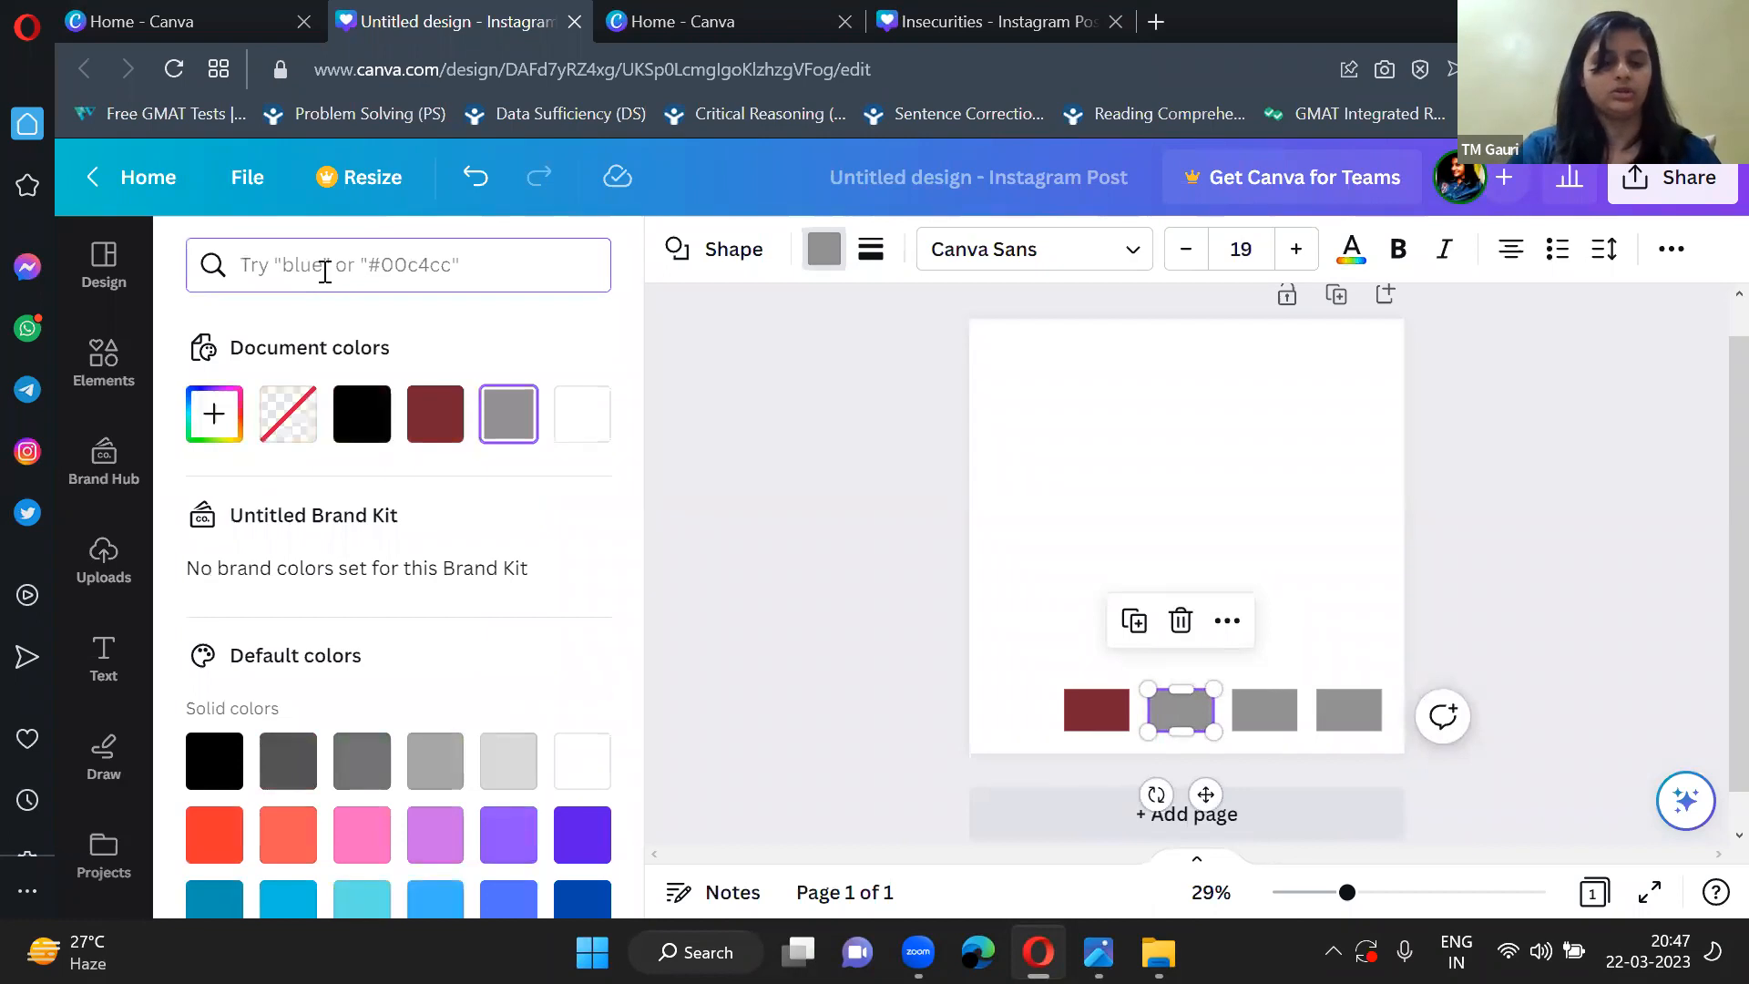
text(0041)
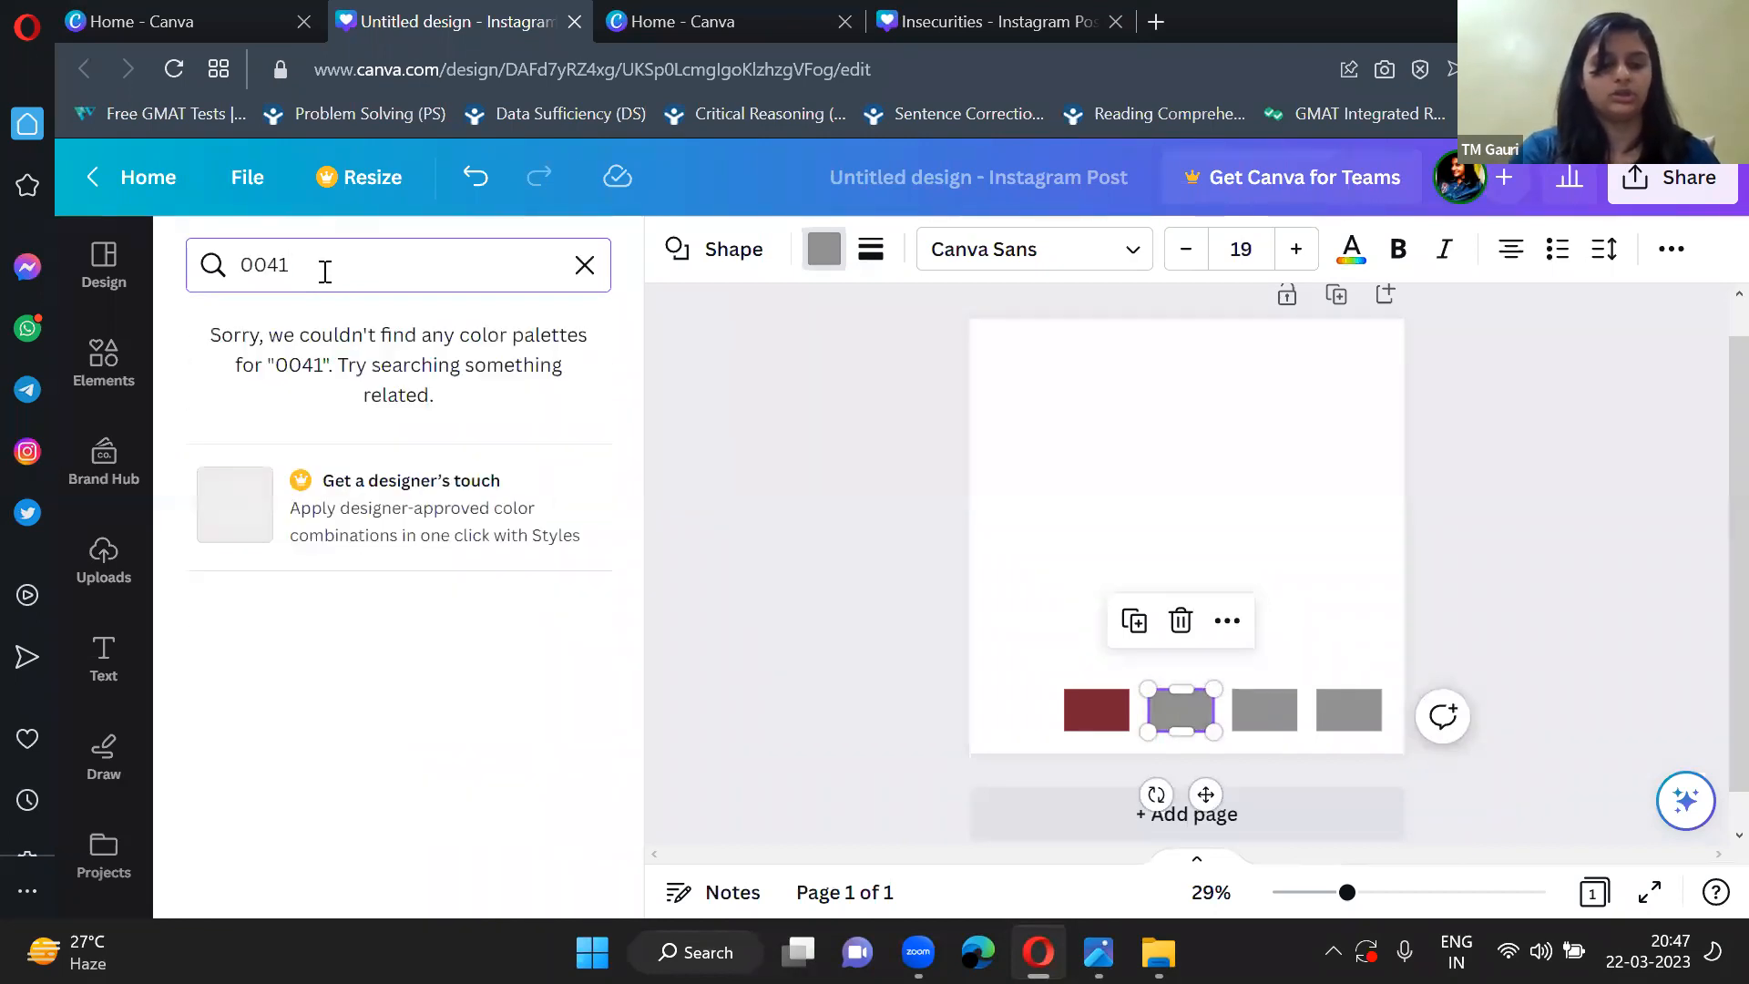
text(65)
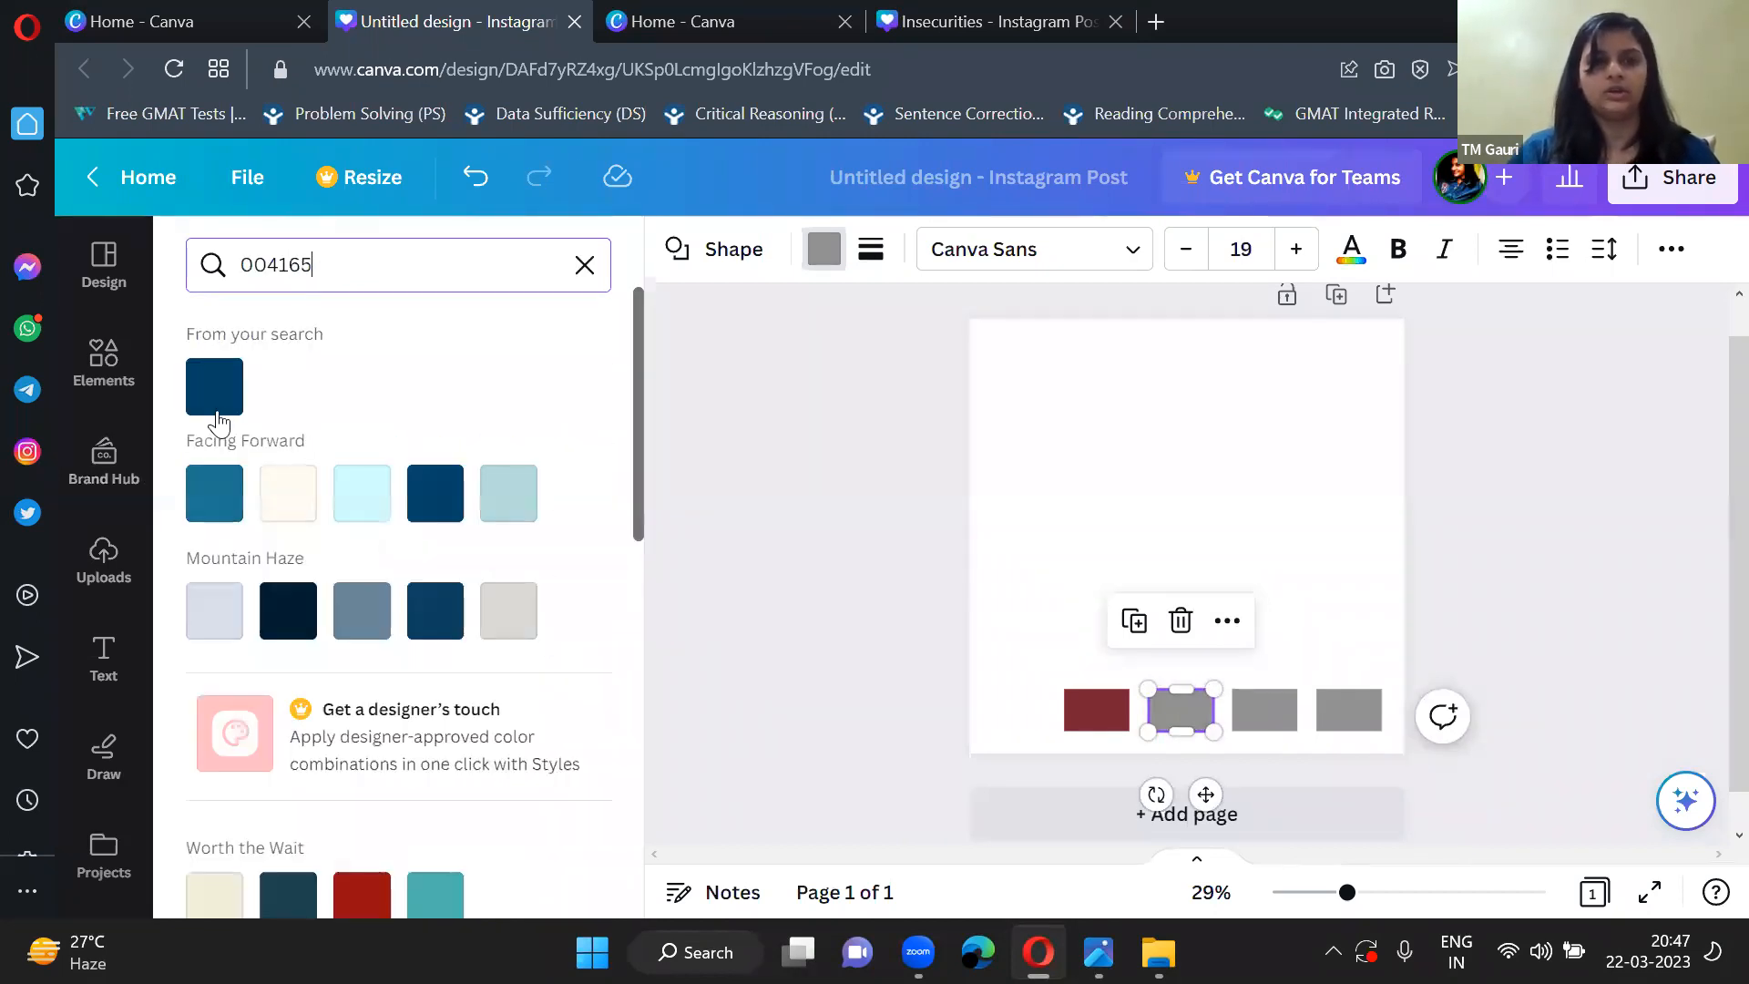
click(214, 386)
click(789, 507)
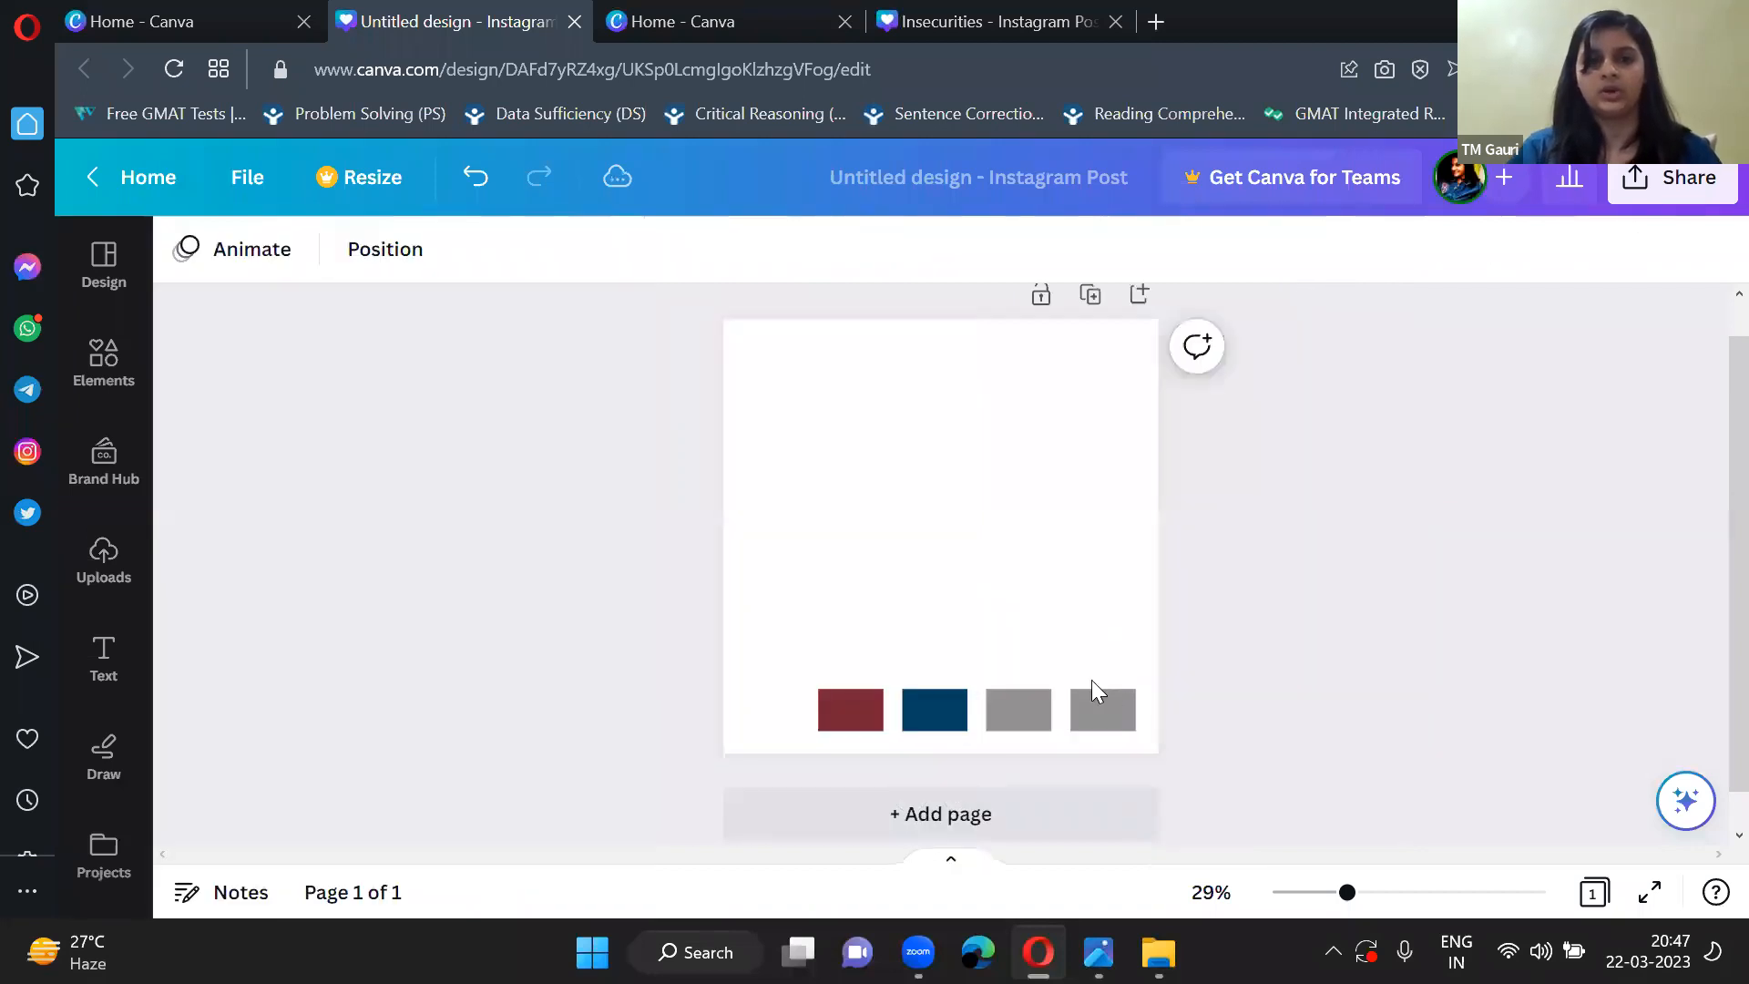
Fill the third rectangle in the row with the light grey colour A9b2b1.
click(1009, 719)
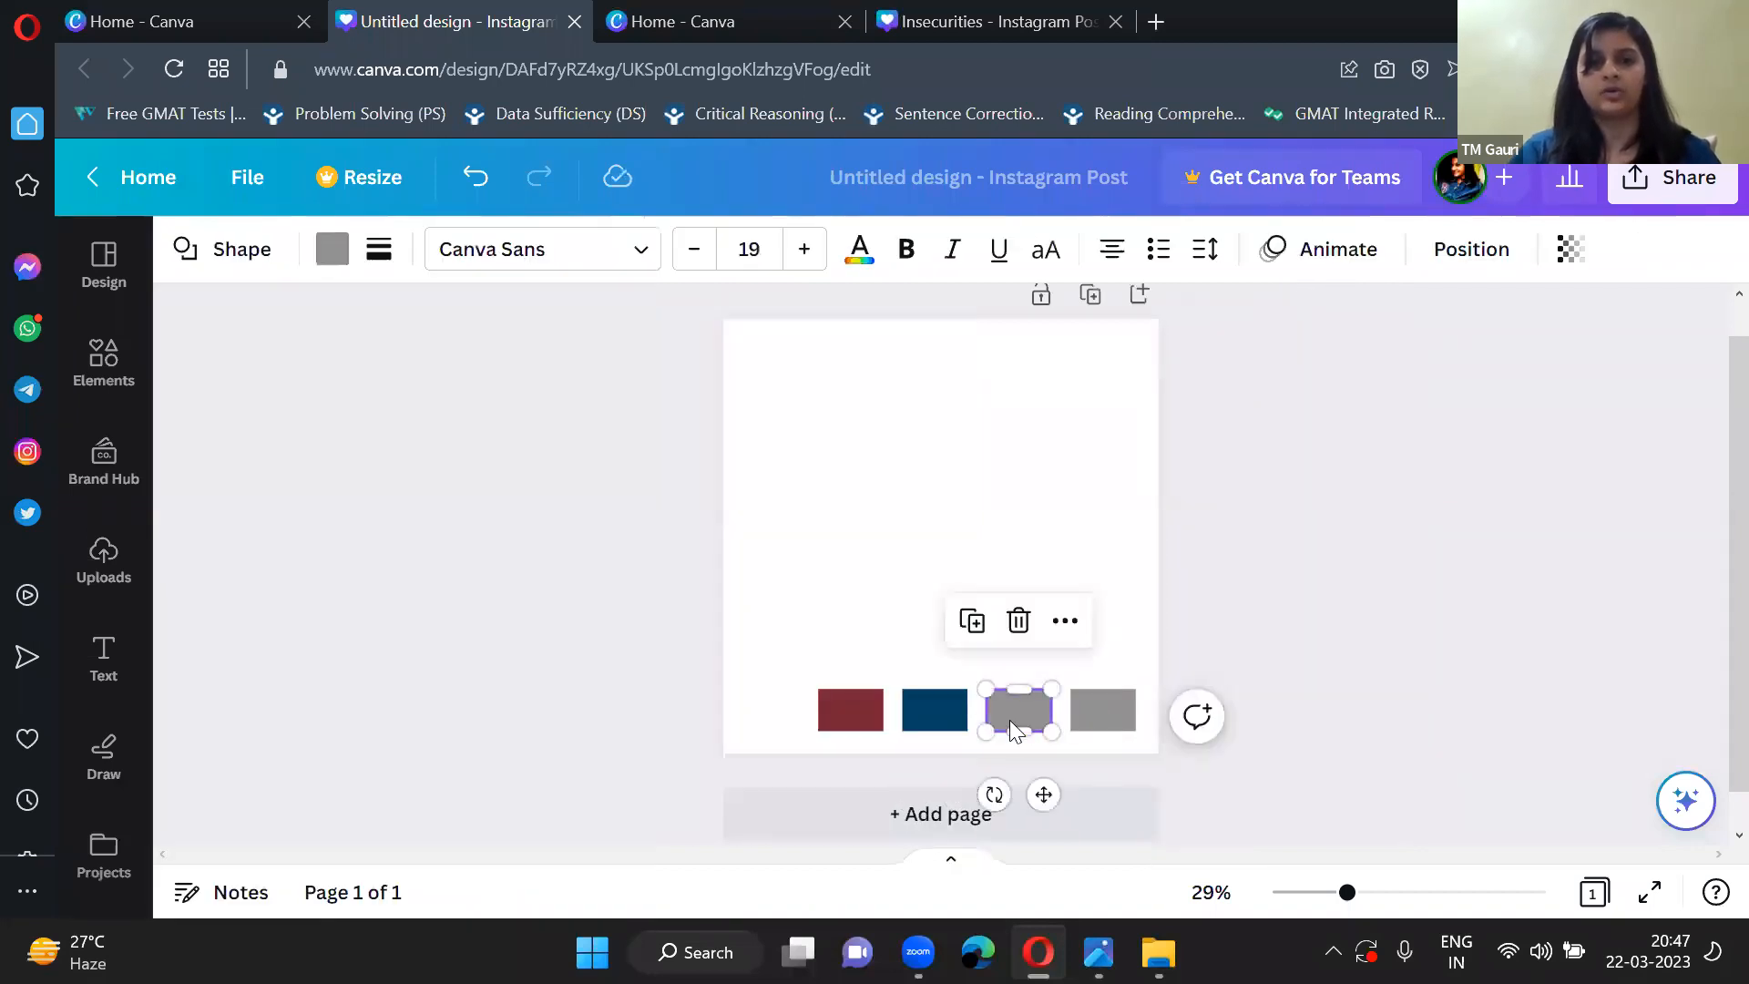
click(333, 251)
click(362, 275)
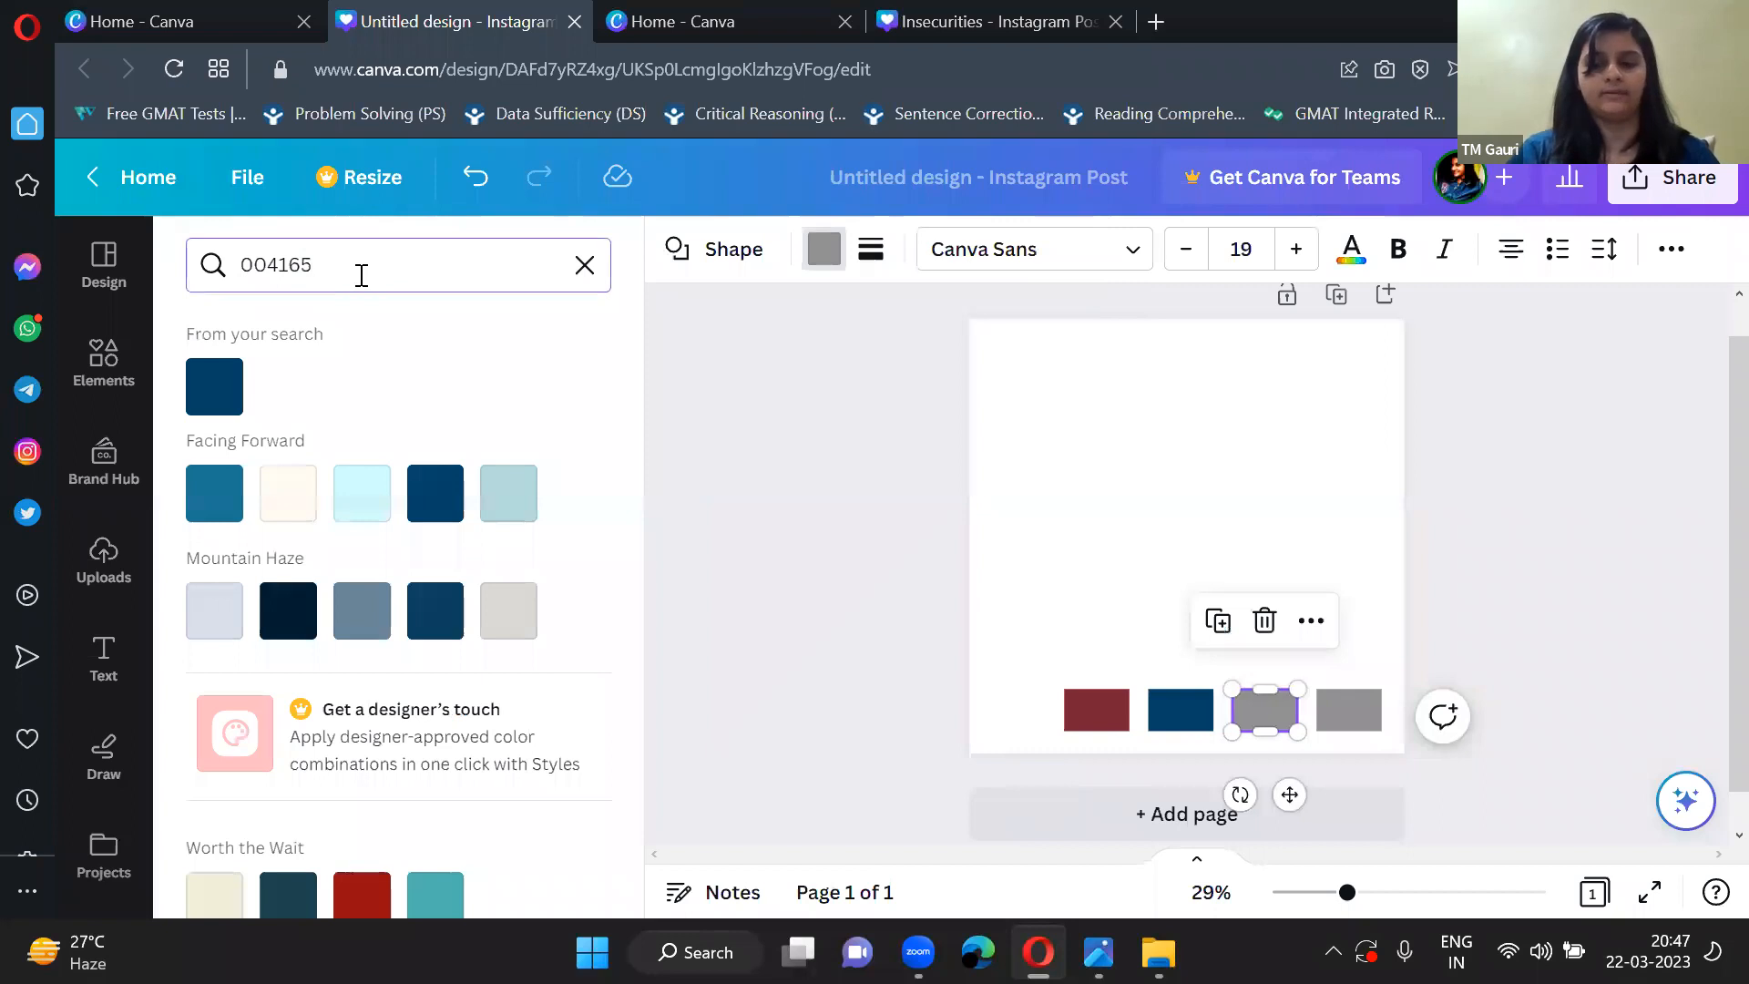
key(BackSpace)
key(BackSpace)
key(BackSpace)
key(BackSpace)
key(BackSpace)
key(BackSpace)
text(A)
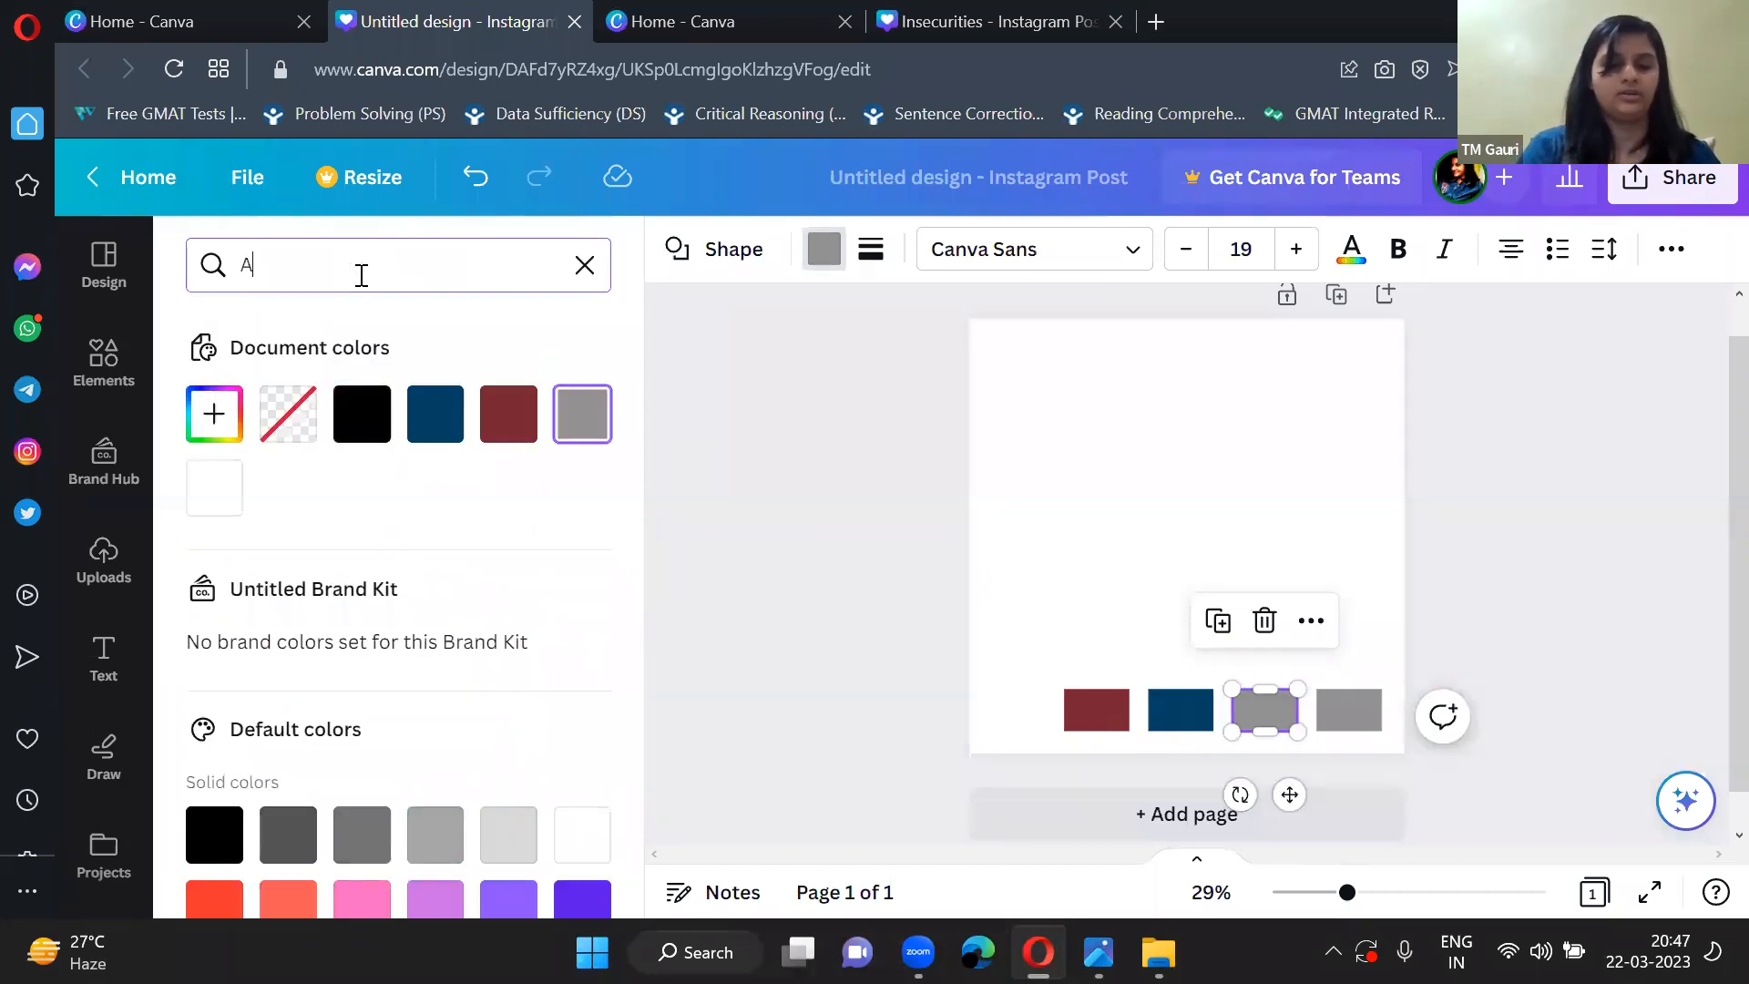
text(9)
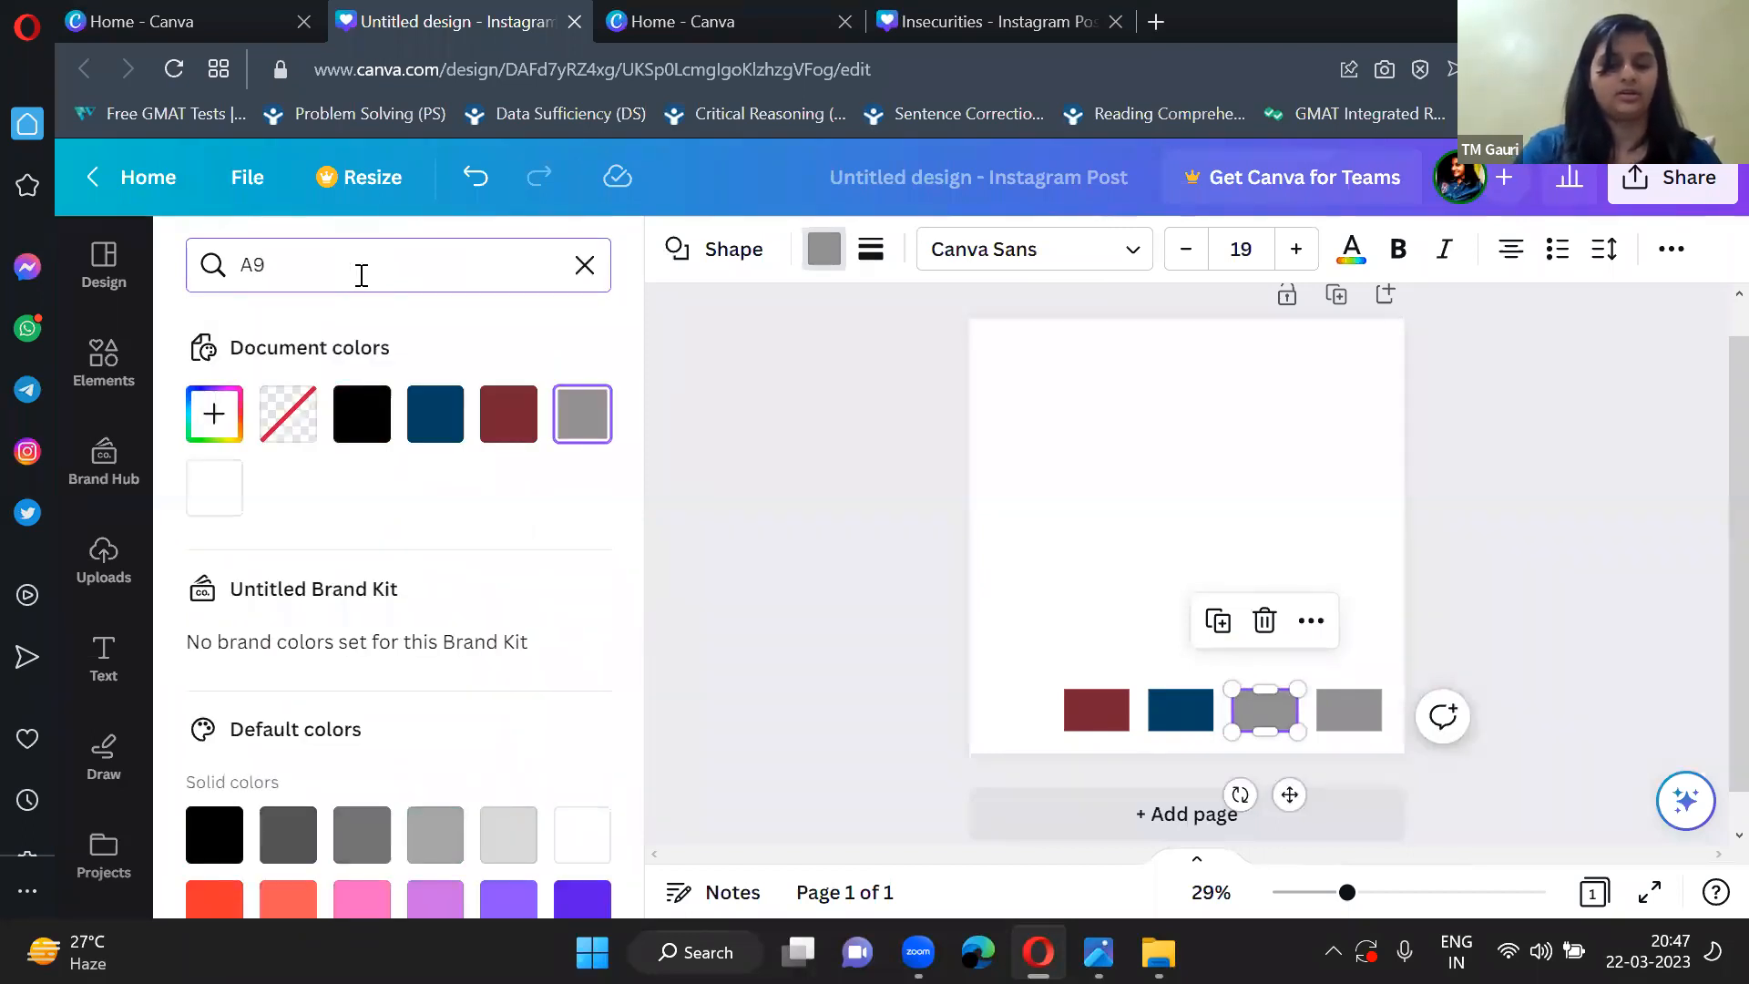
text(b)
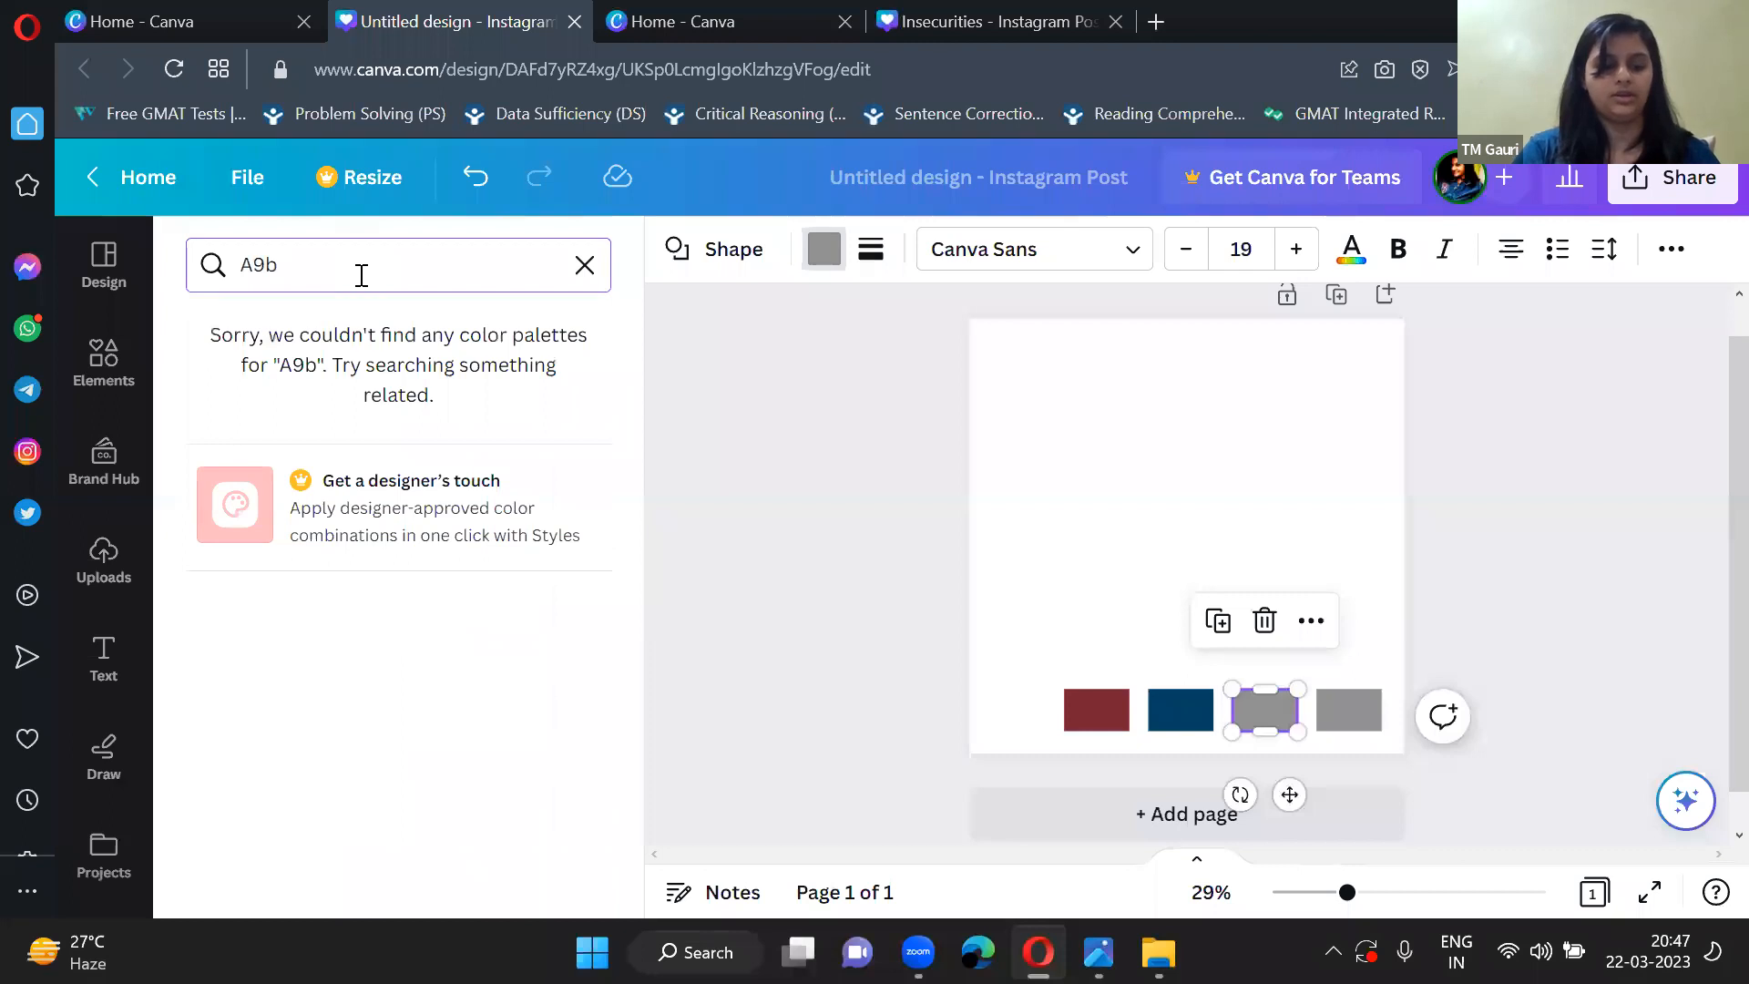
text(2b1)
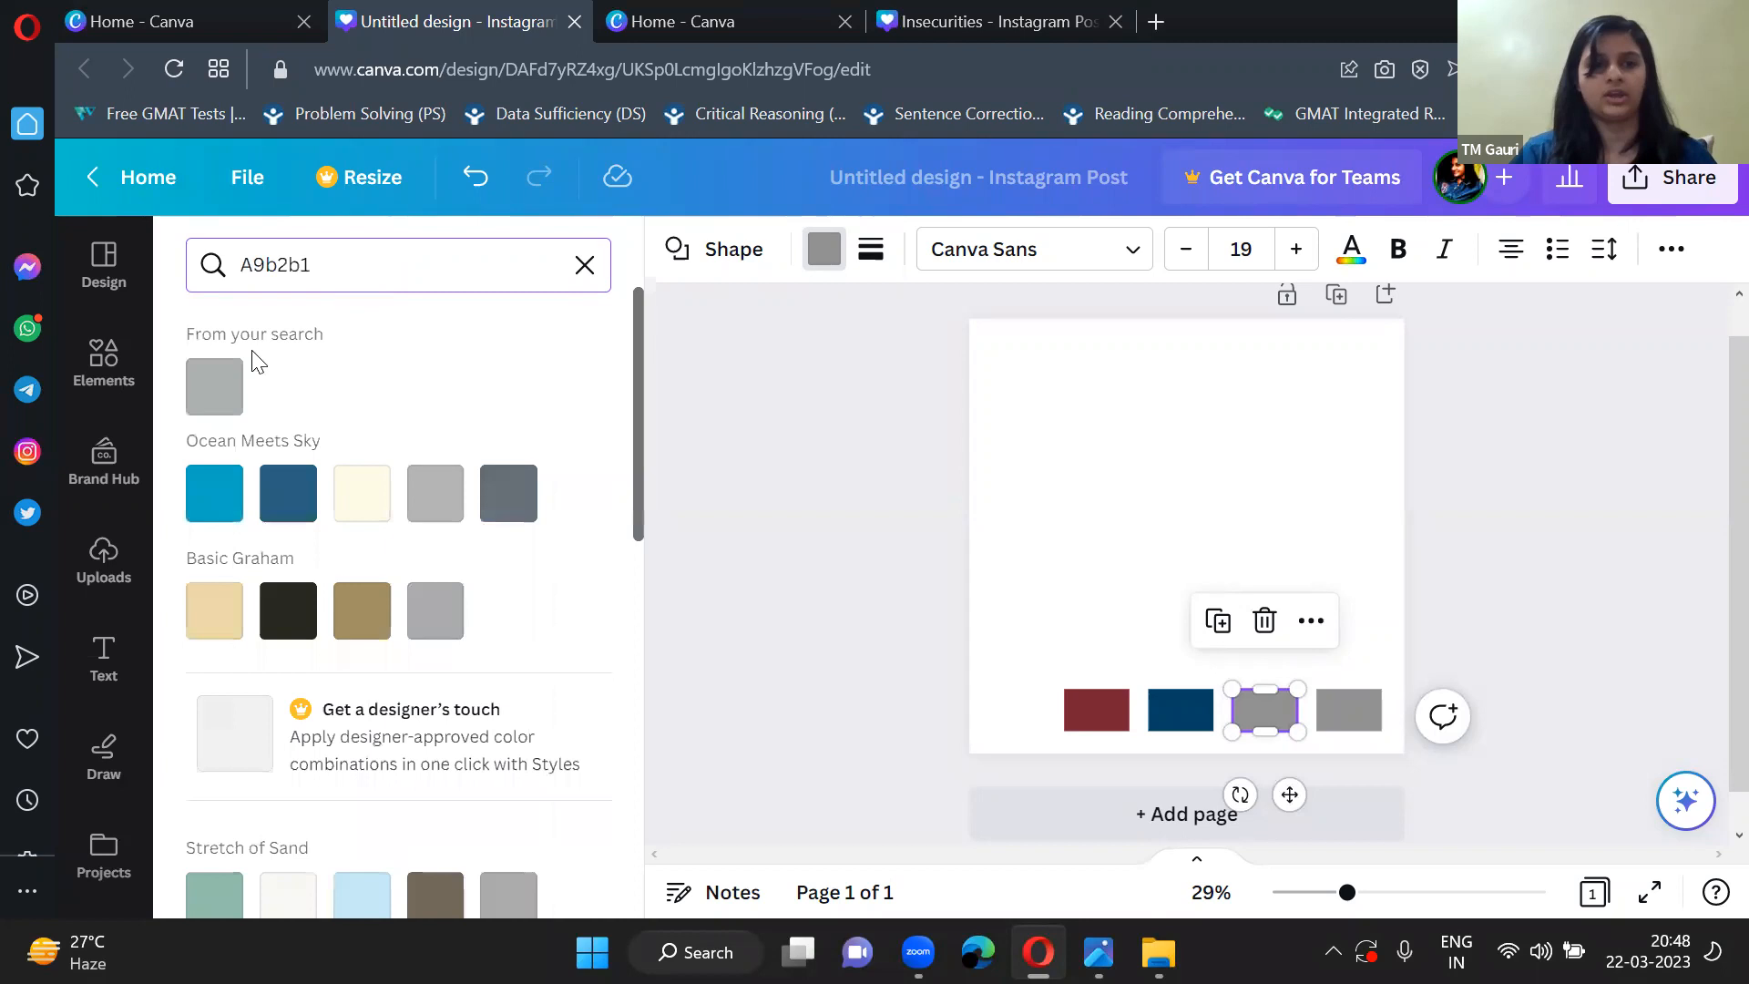
click(214, 387)
Fill the last rectangle in the row with the yellow colour f2df74 and deselect it.
click(1345, 718)
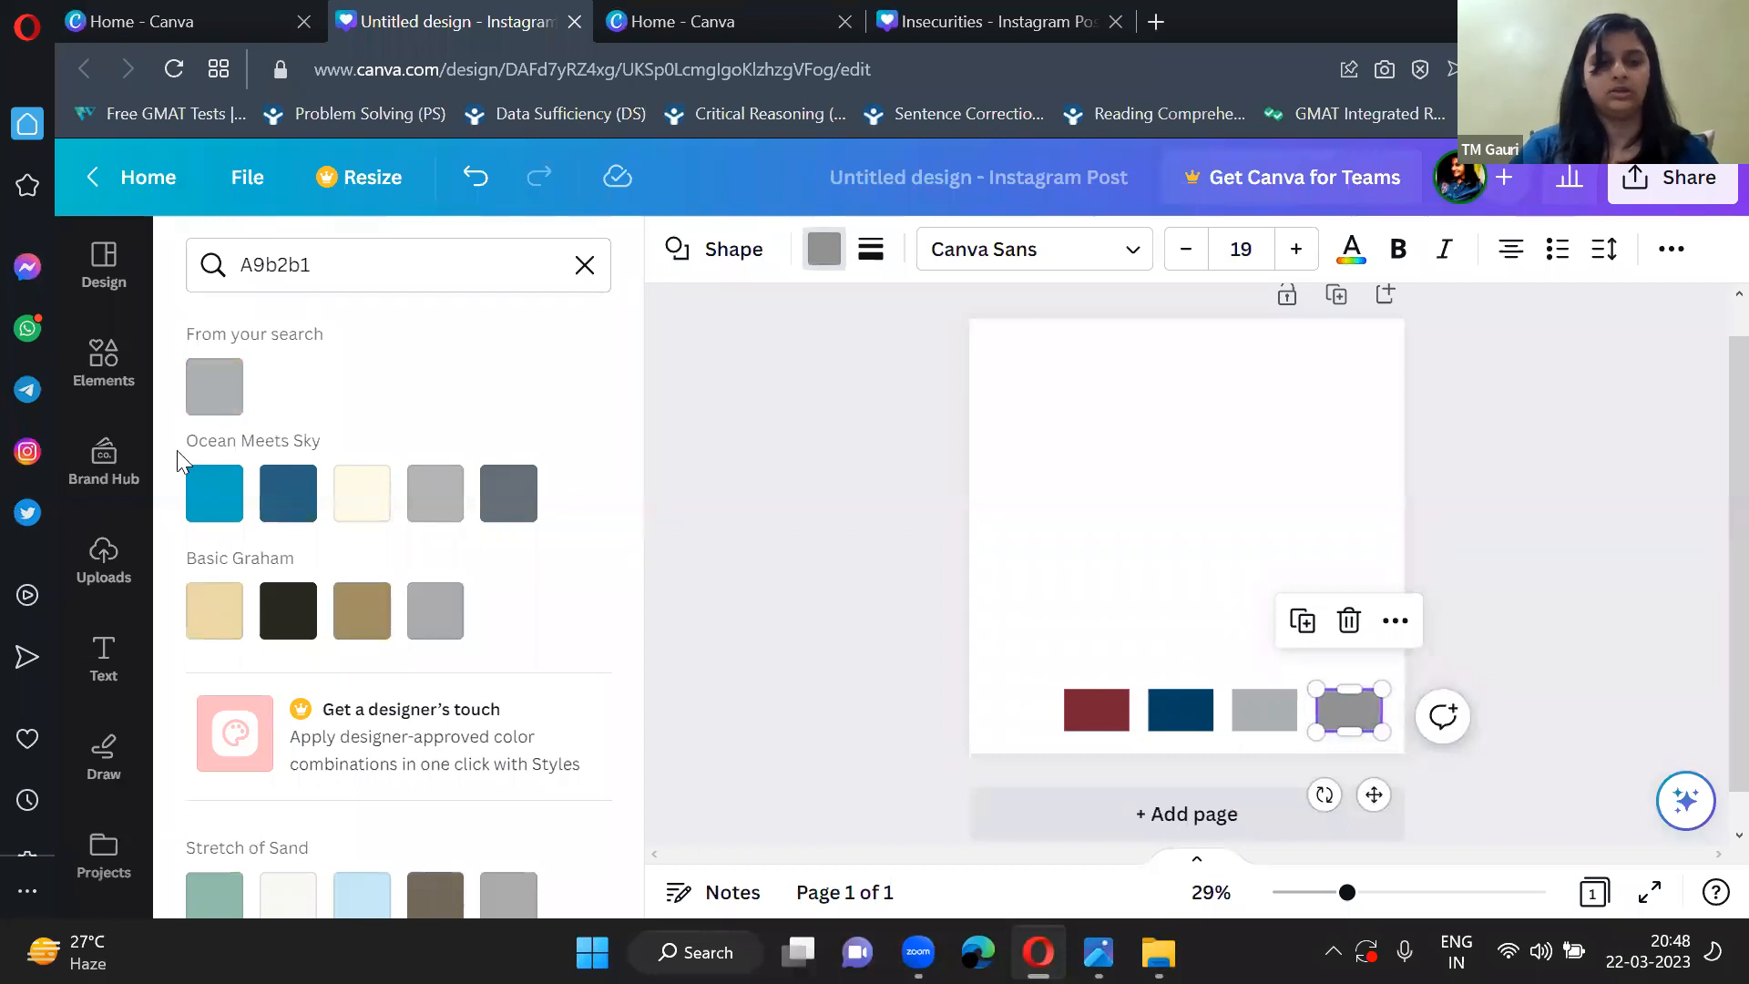
click(373, 281)
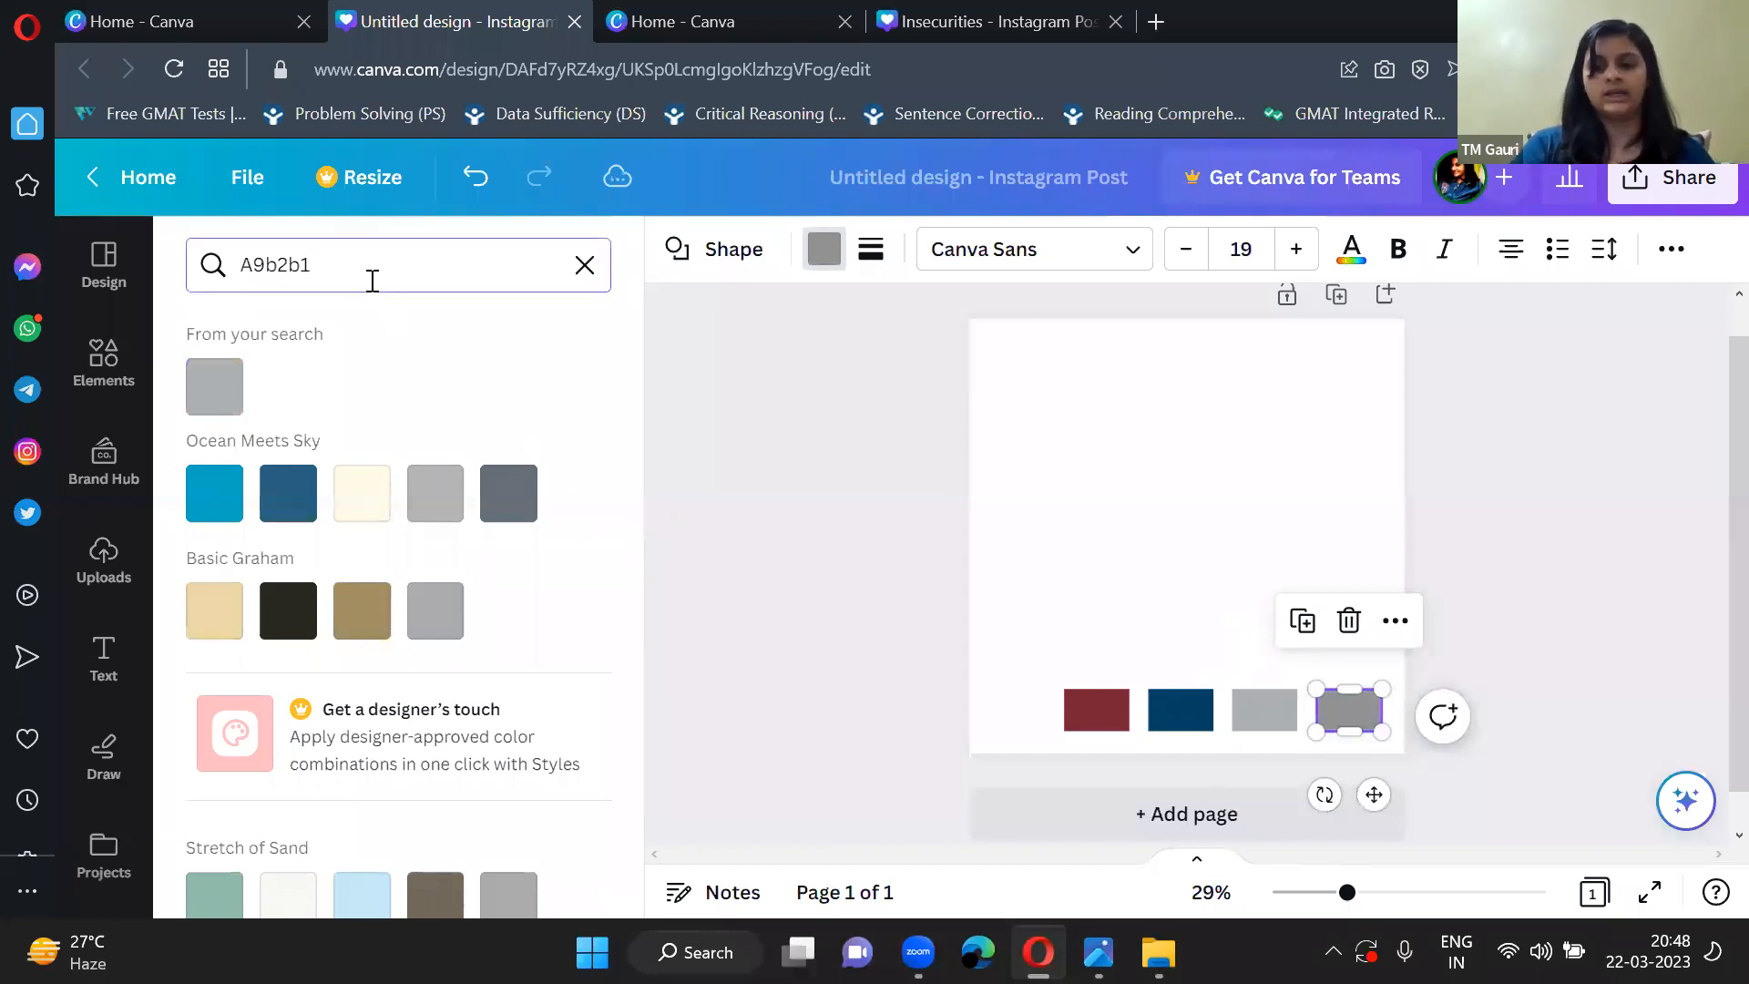
key(BackSpace)
key(BackSpace)
key(BackSpace)
key(BackSpace)
key(BackSpace)
key(BackSpace)
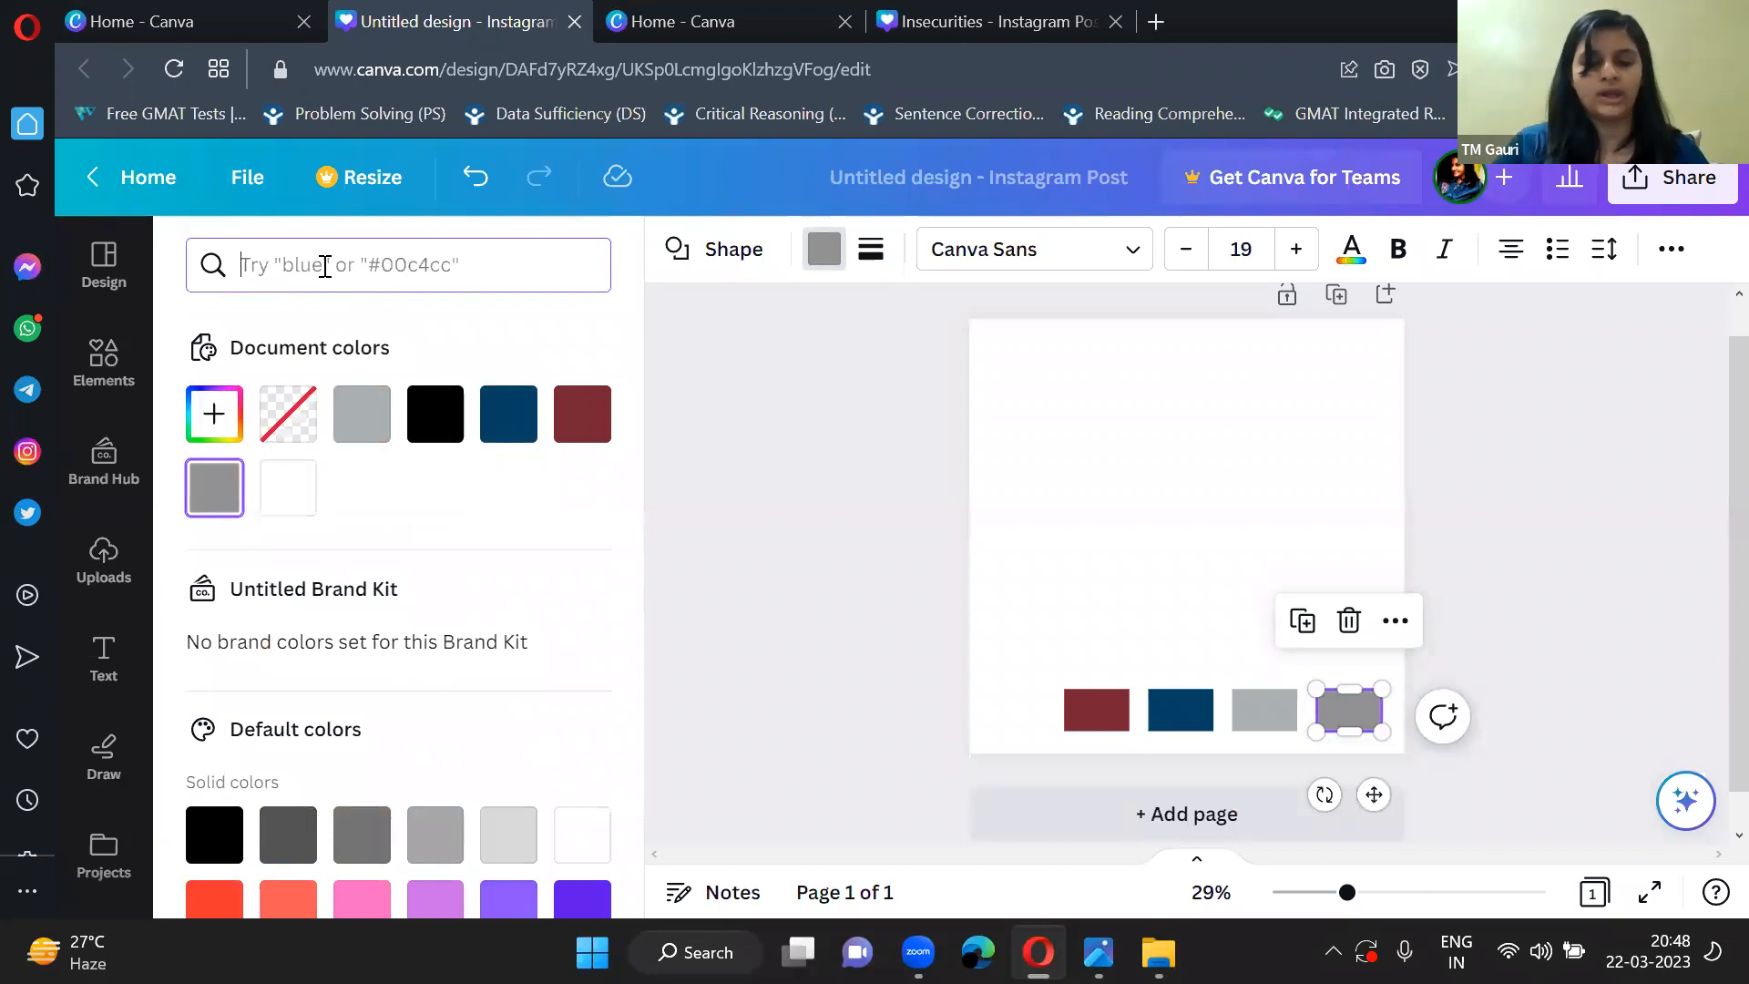
text(f2)
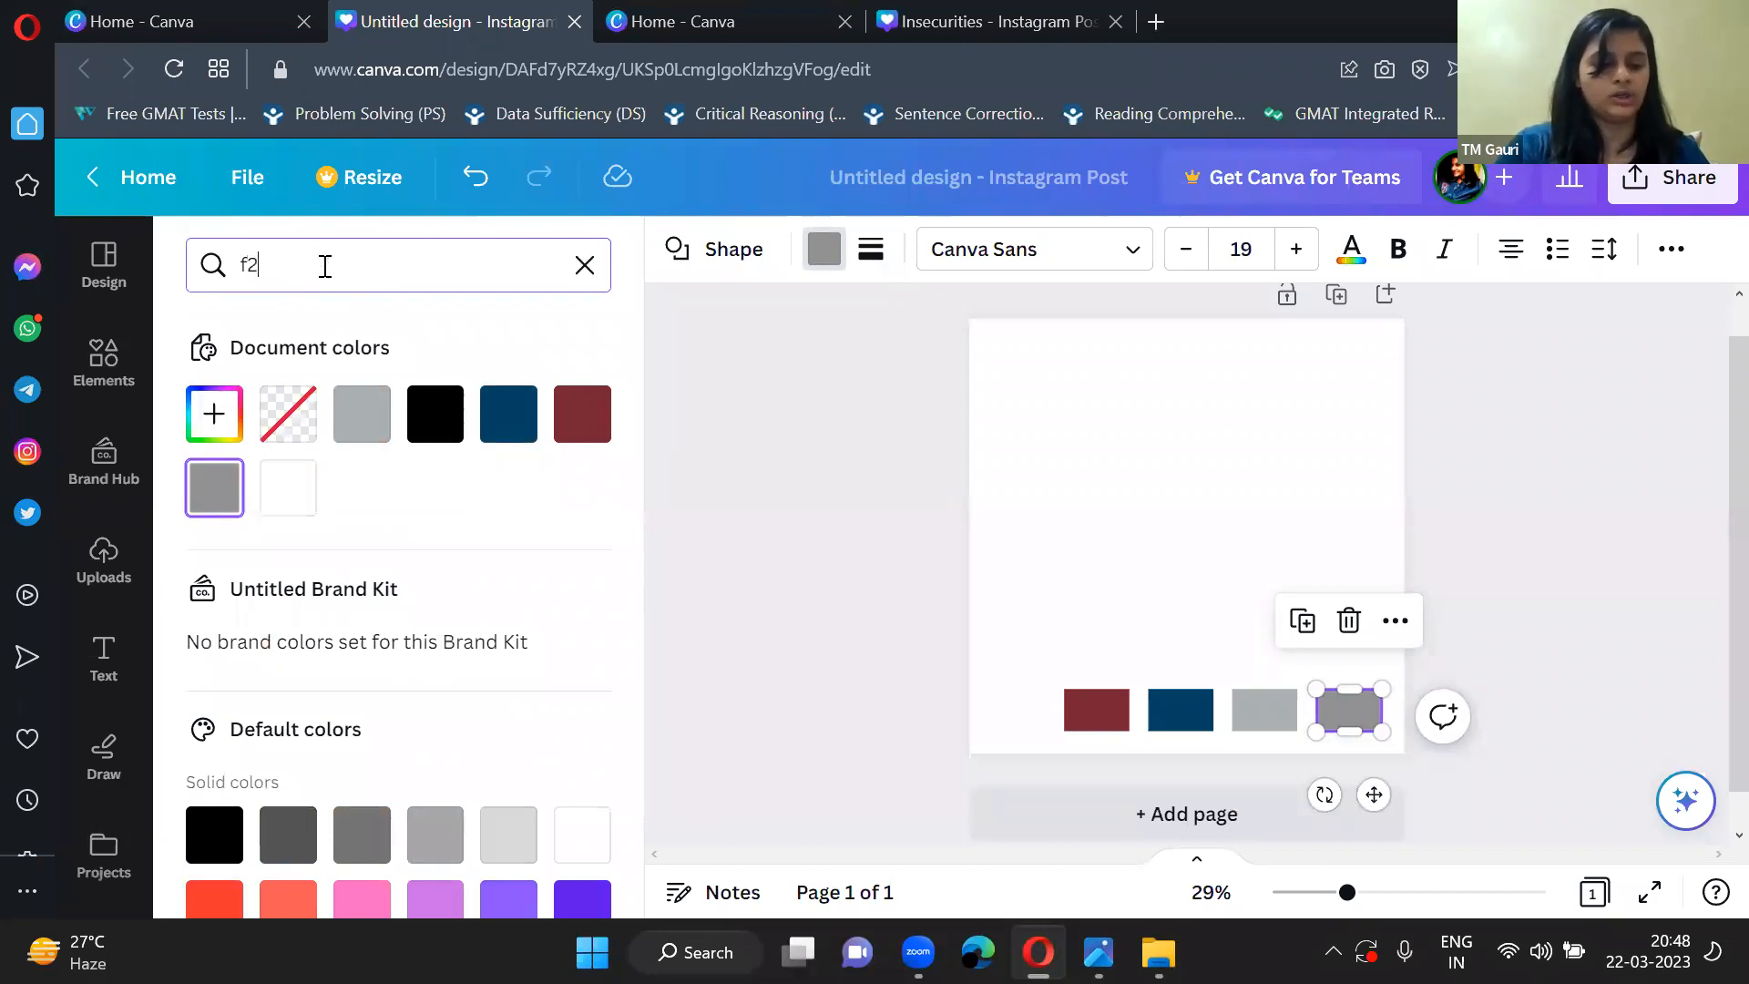
text(d)
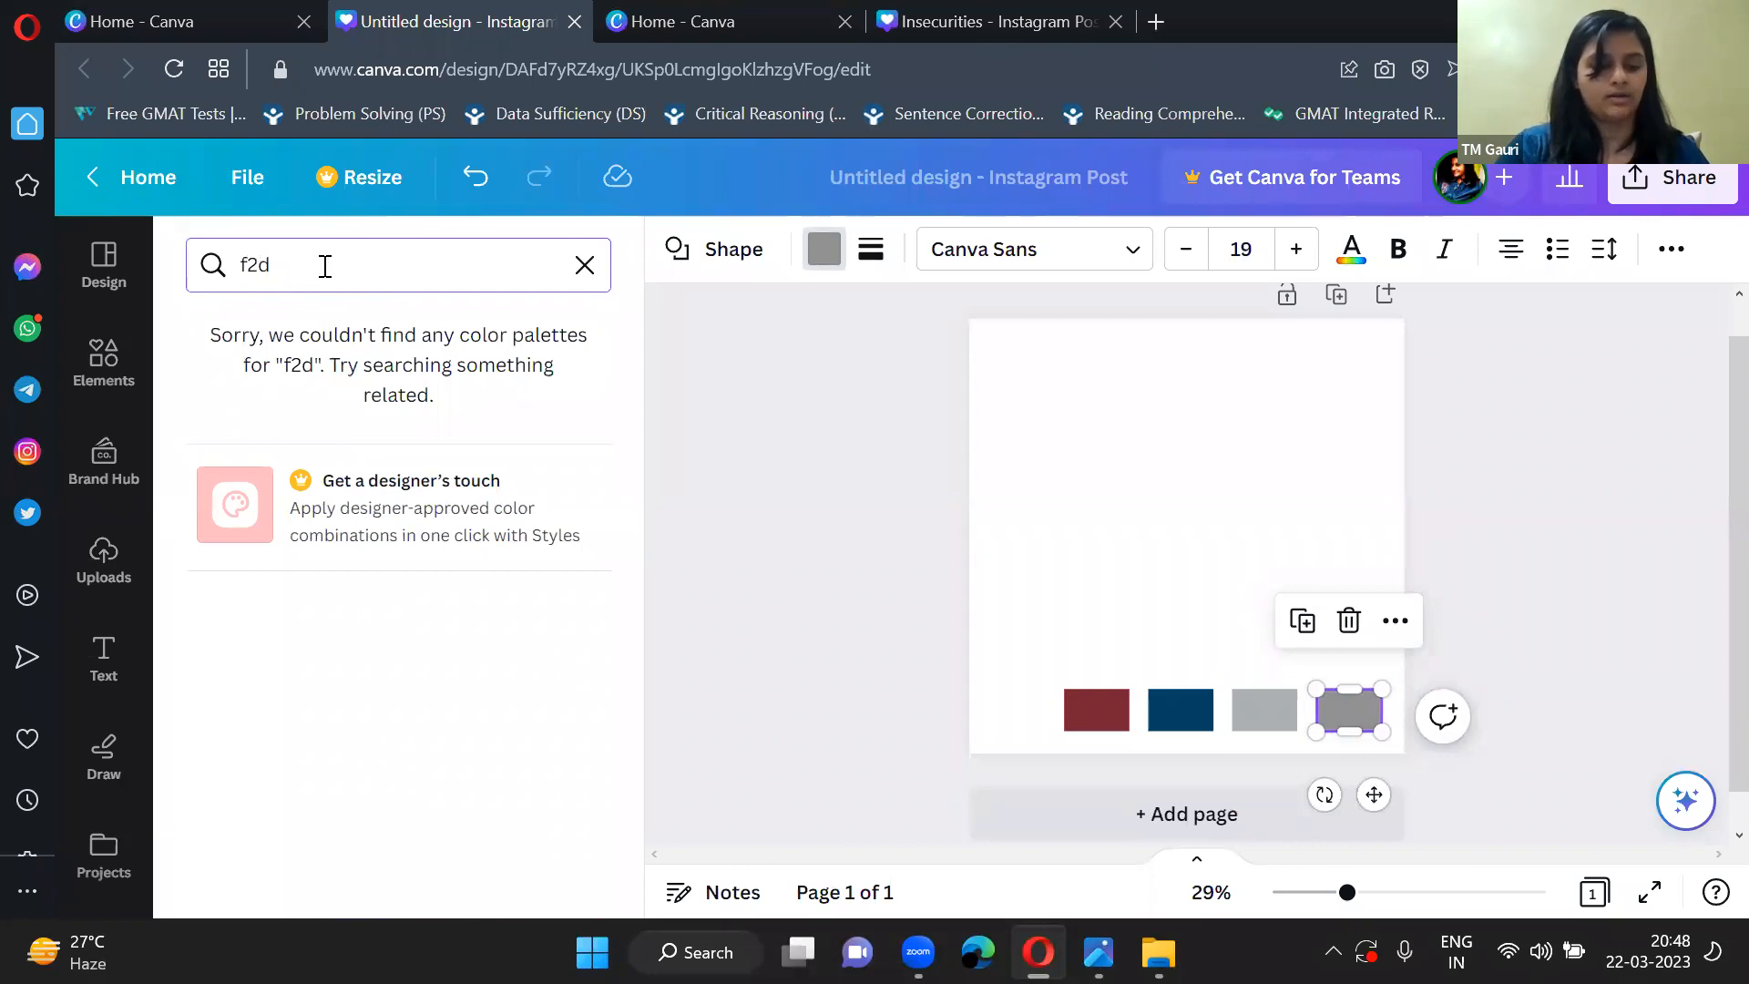
text(f74)
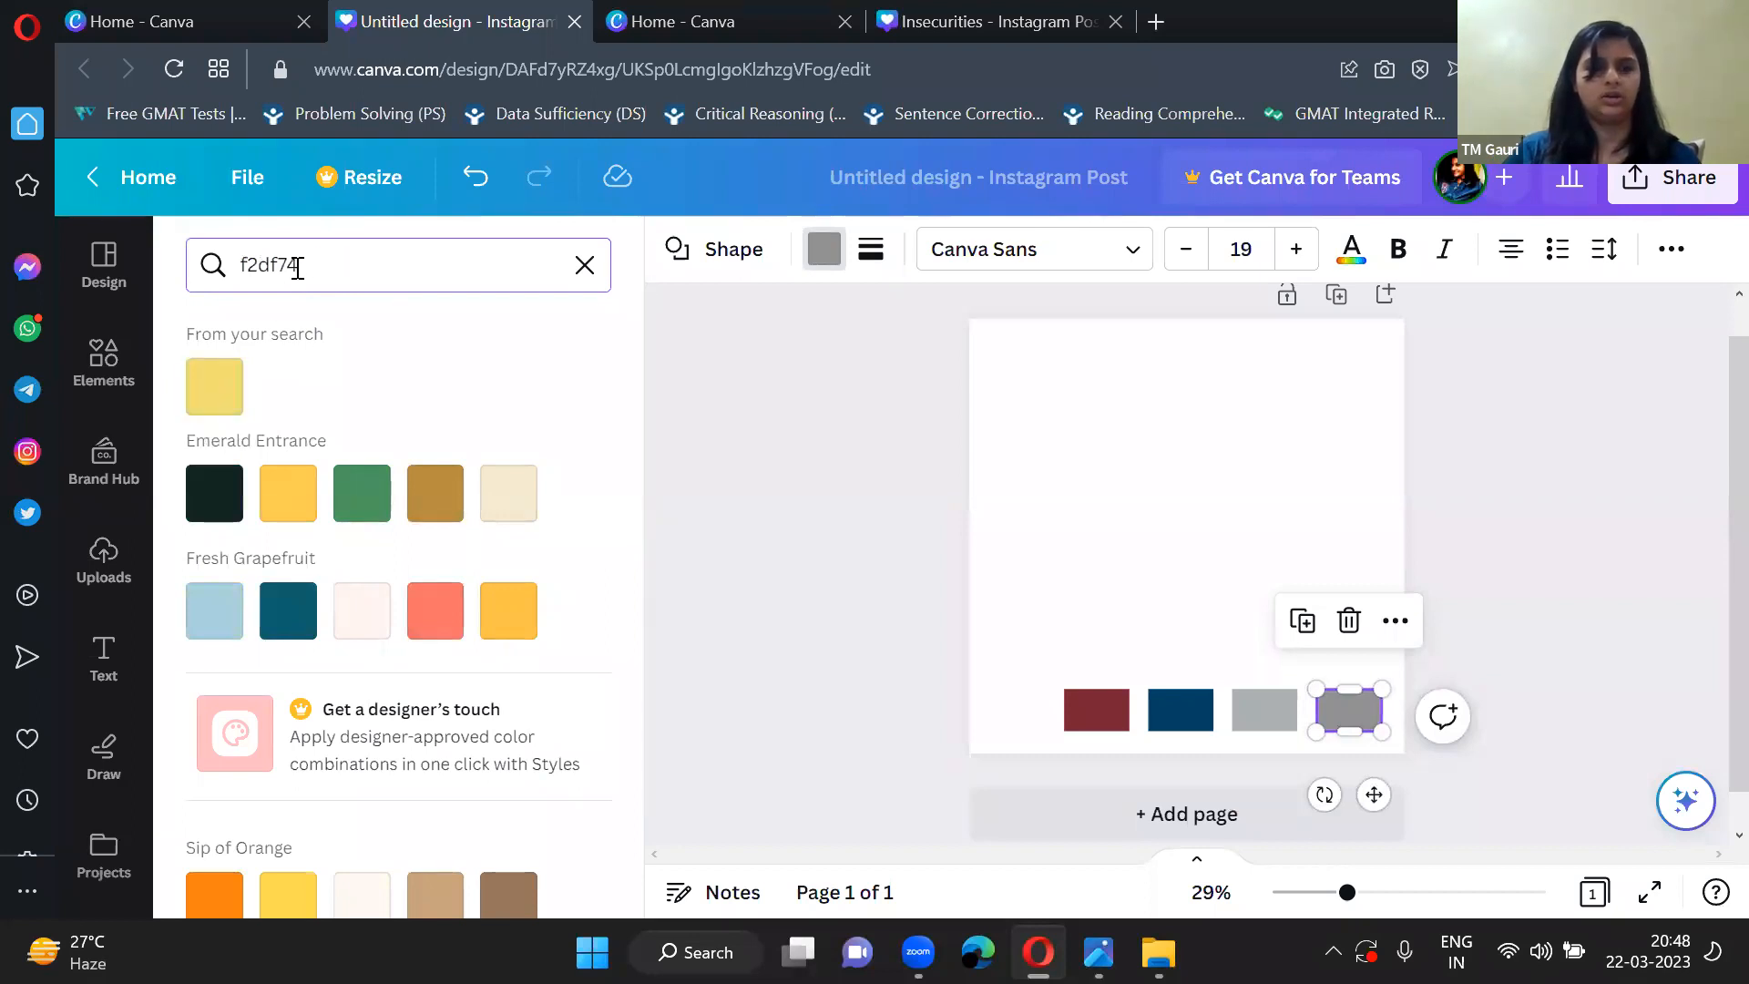
click(227, 391)
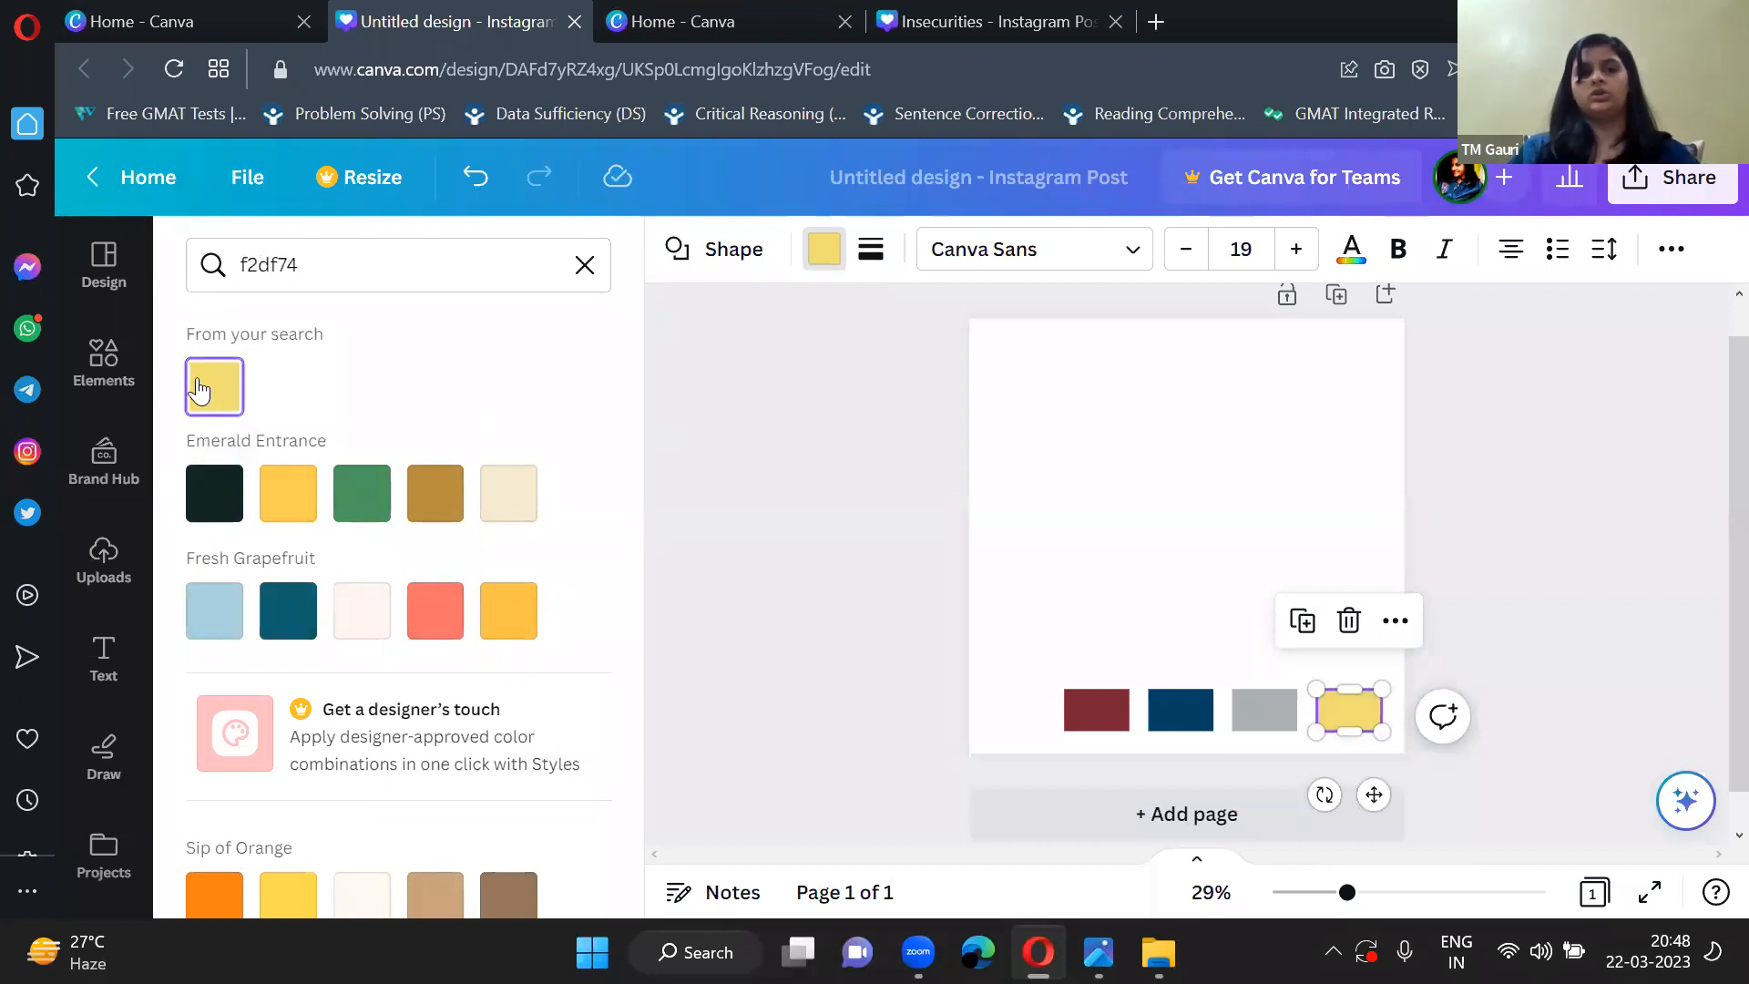
click(750, 348)
Open the page's background colour choices, clear the colour search to view the document colours, and close the choices.
click(911, 456)
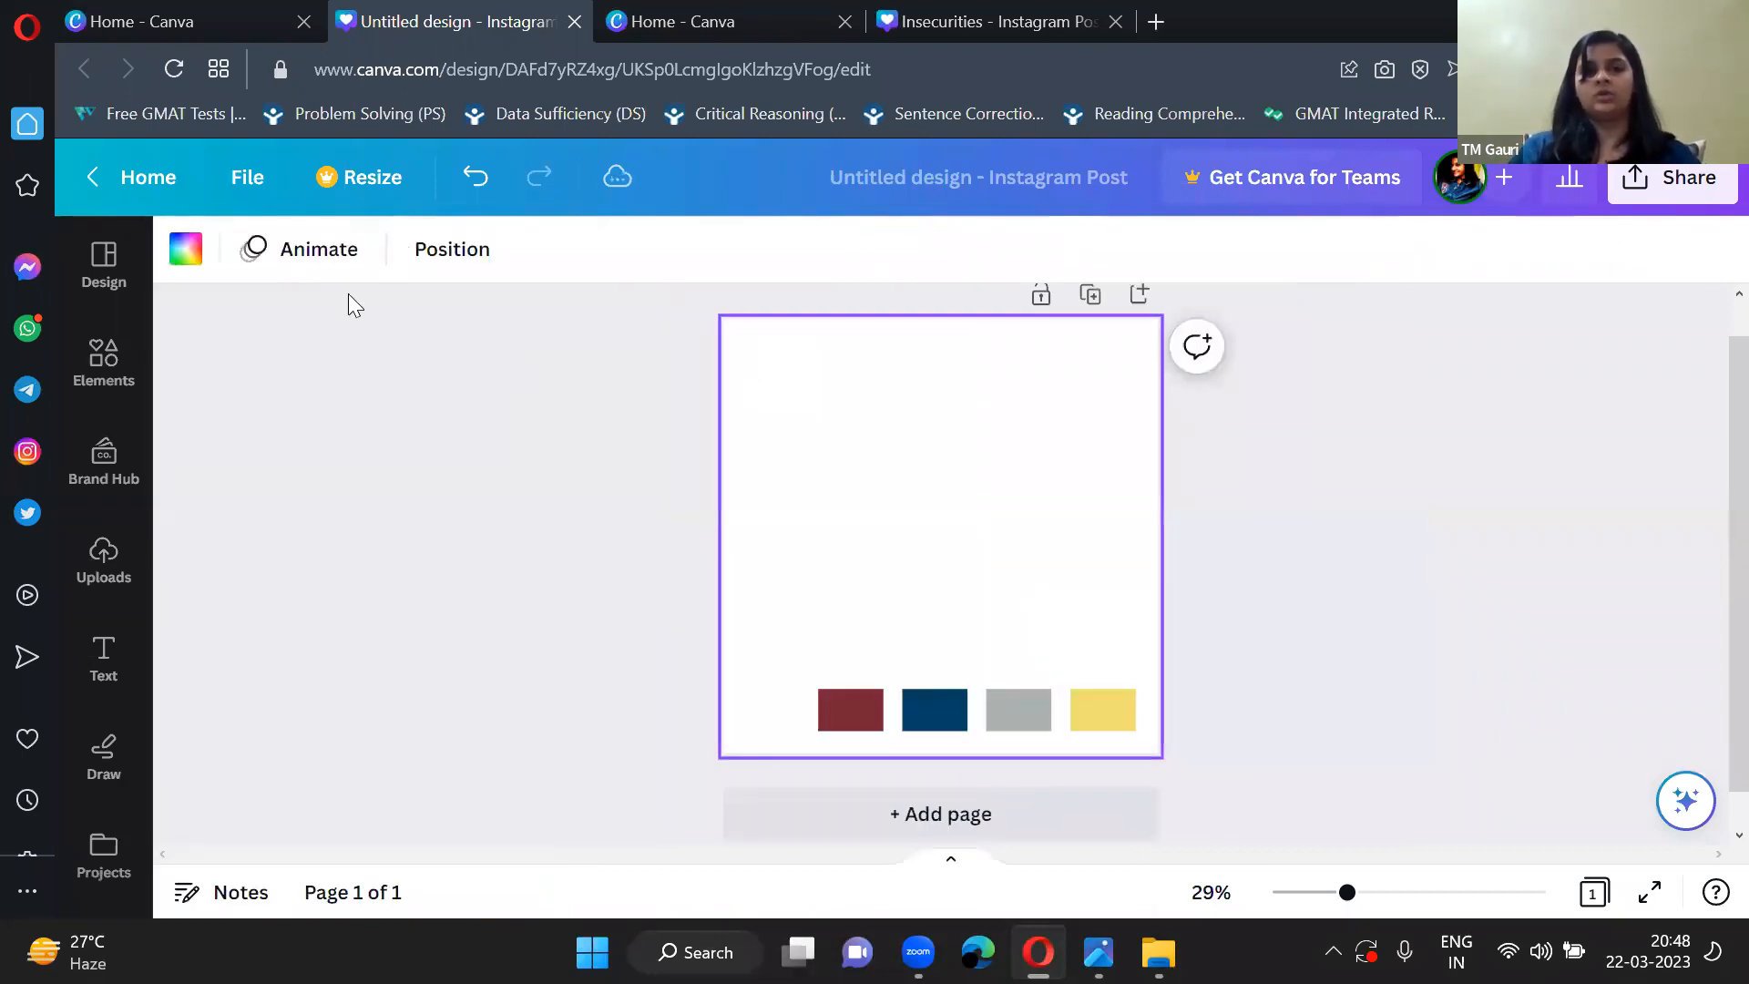
click(194, 241)
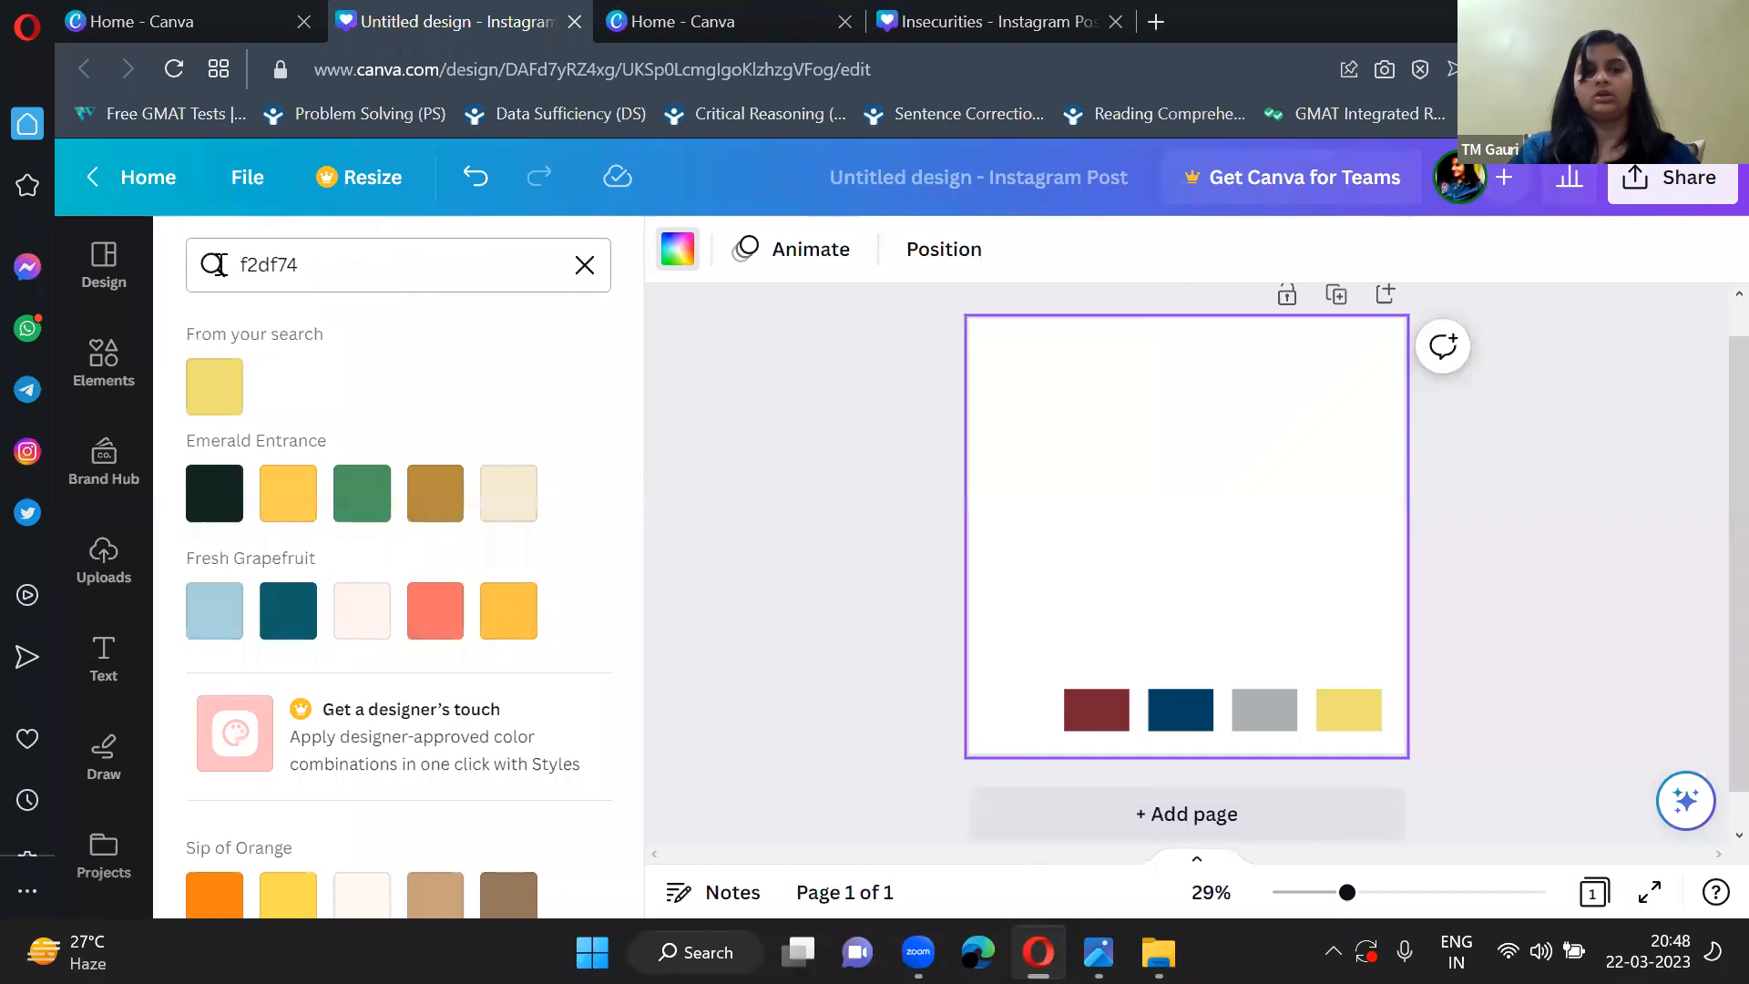
click(591, 265)
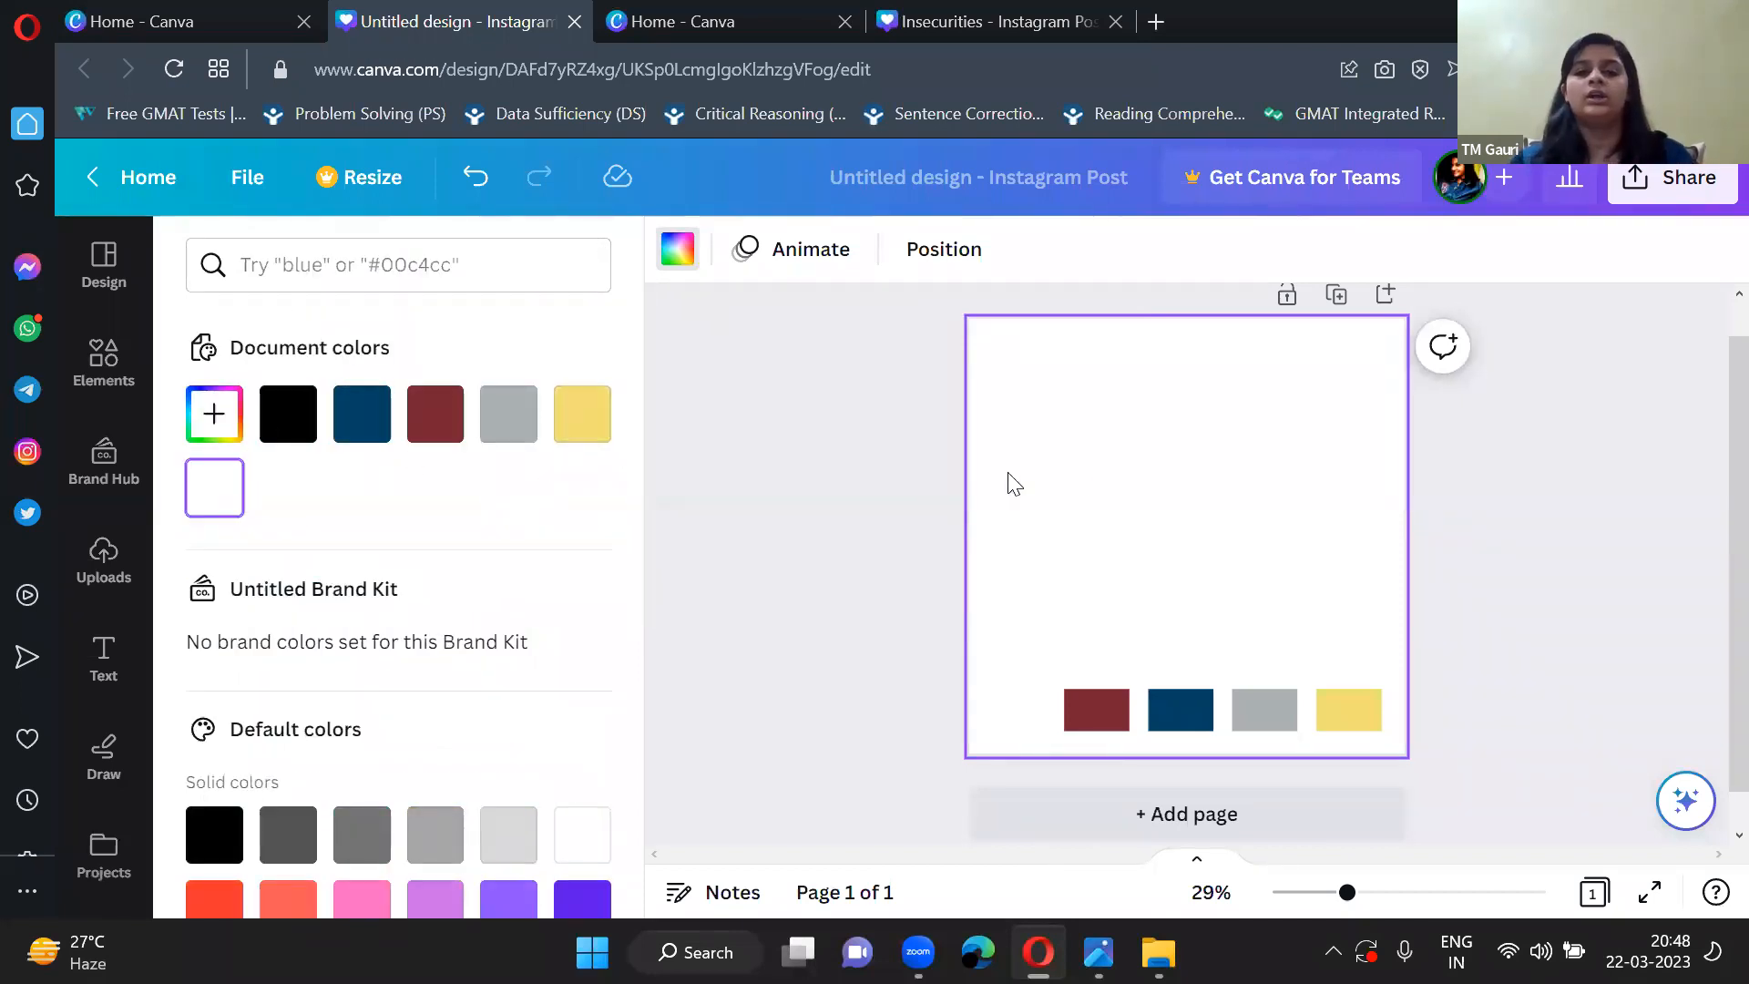
click(740, 479)
click(119, 373)
click(648, 567)
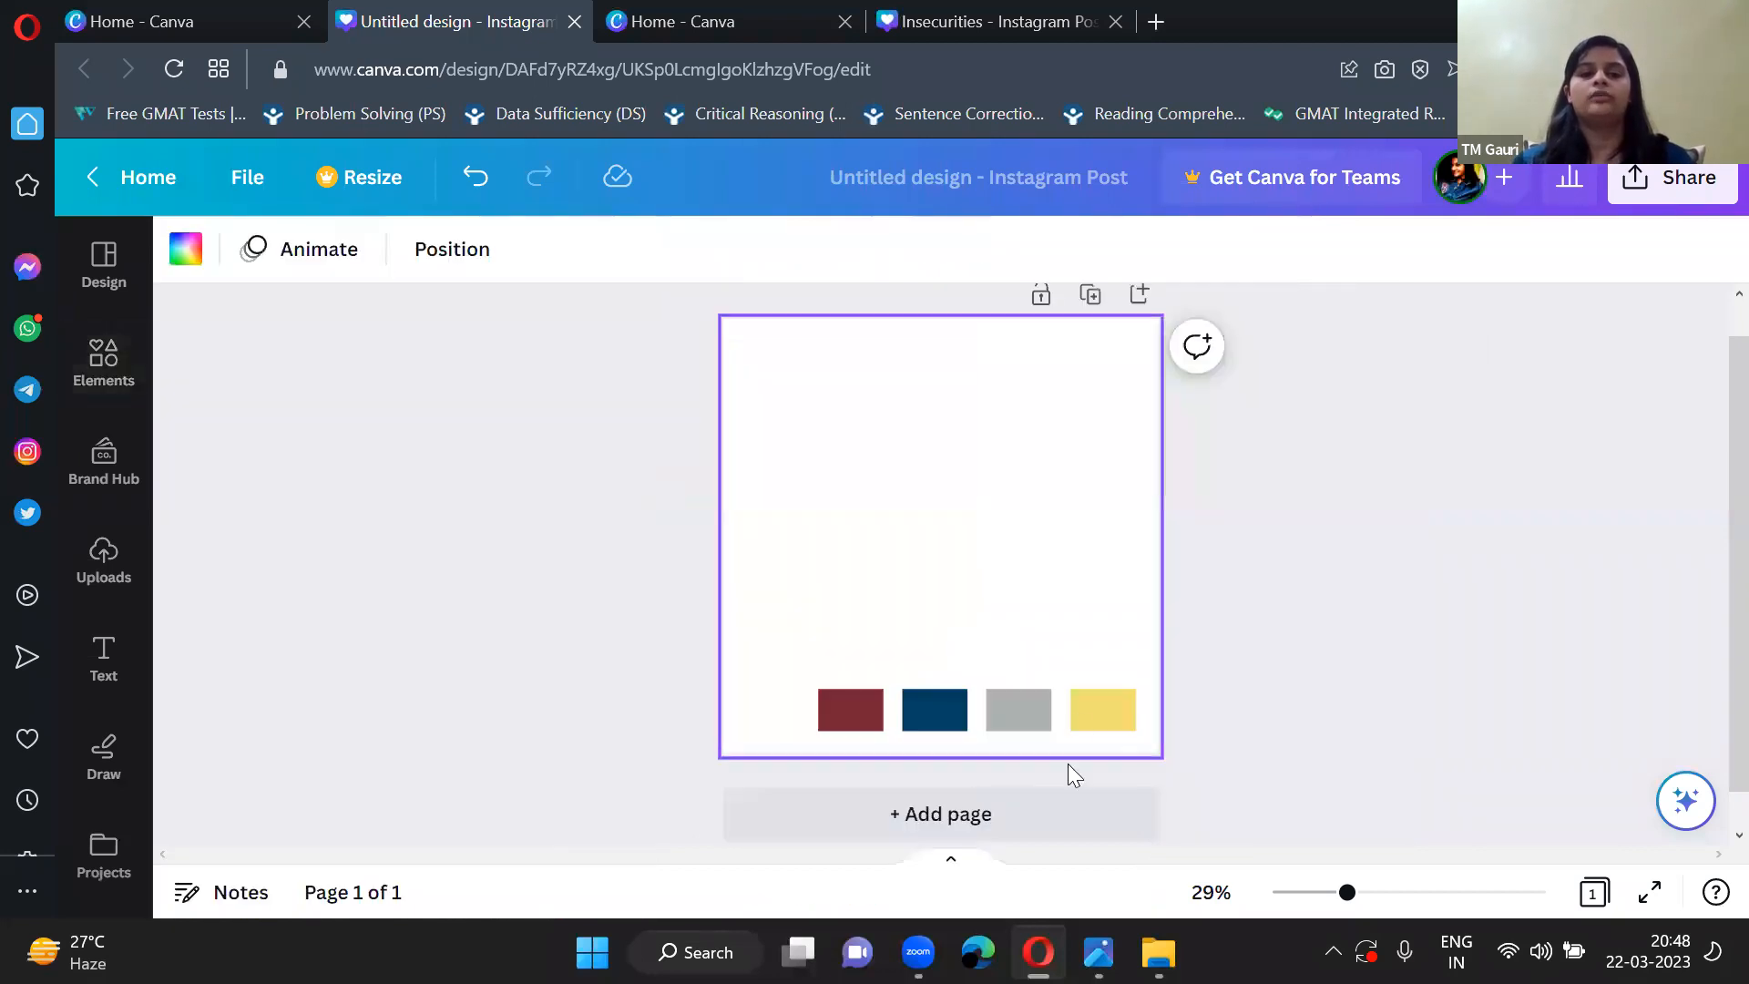
Add a second blank page to the design.
click(1043, 820)
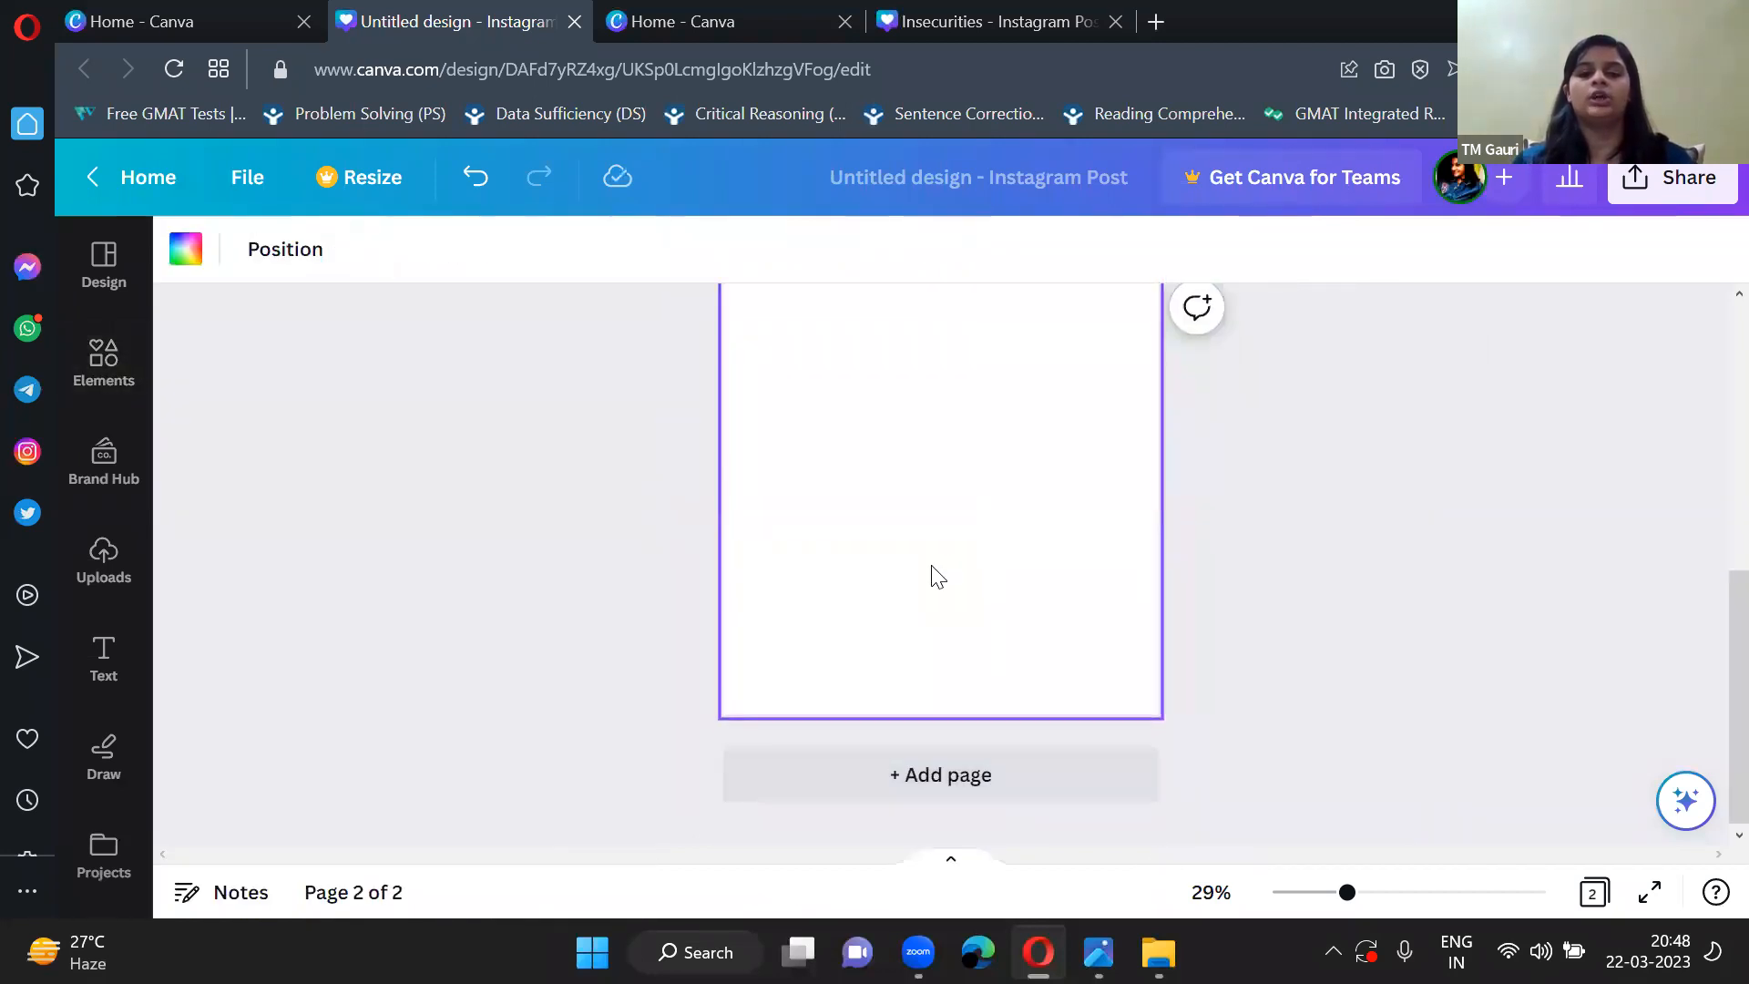
scroll(931, 566, up, 2)
scroll(931, 566, down, 1)
drag(931, 567, 501, 484)
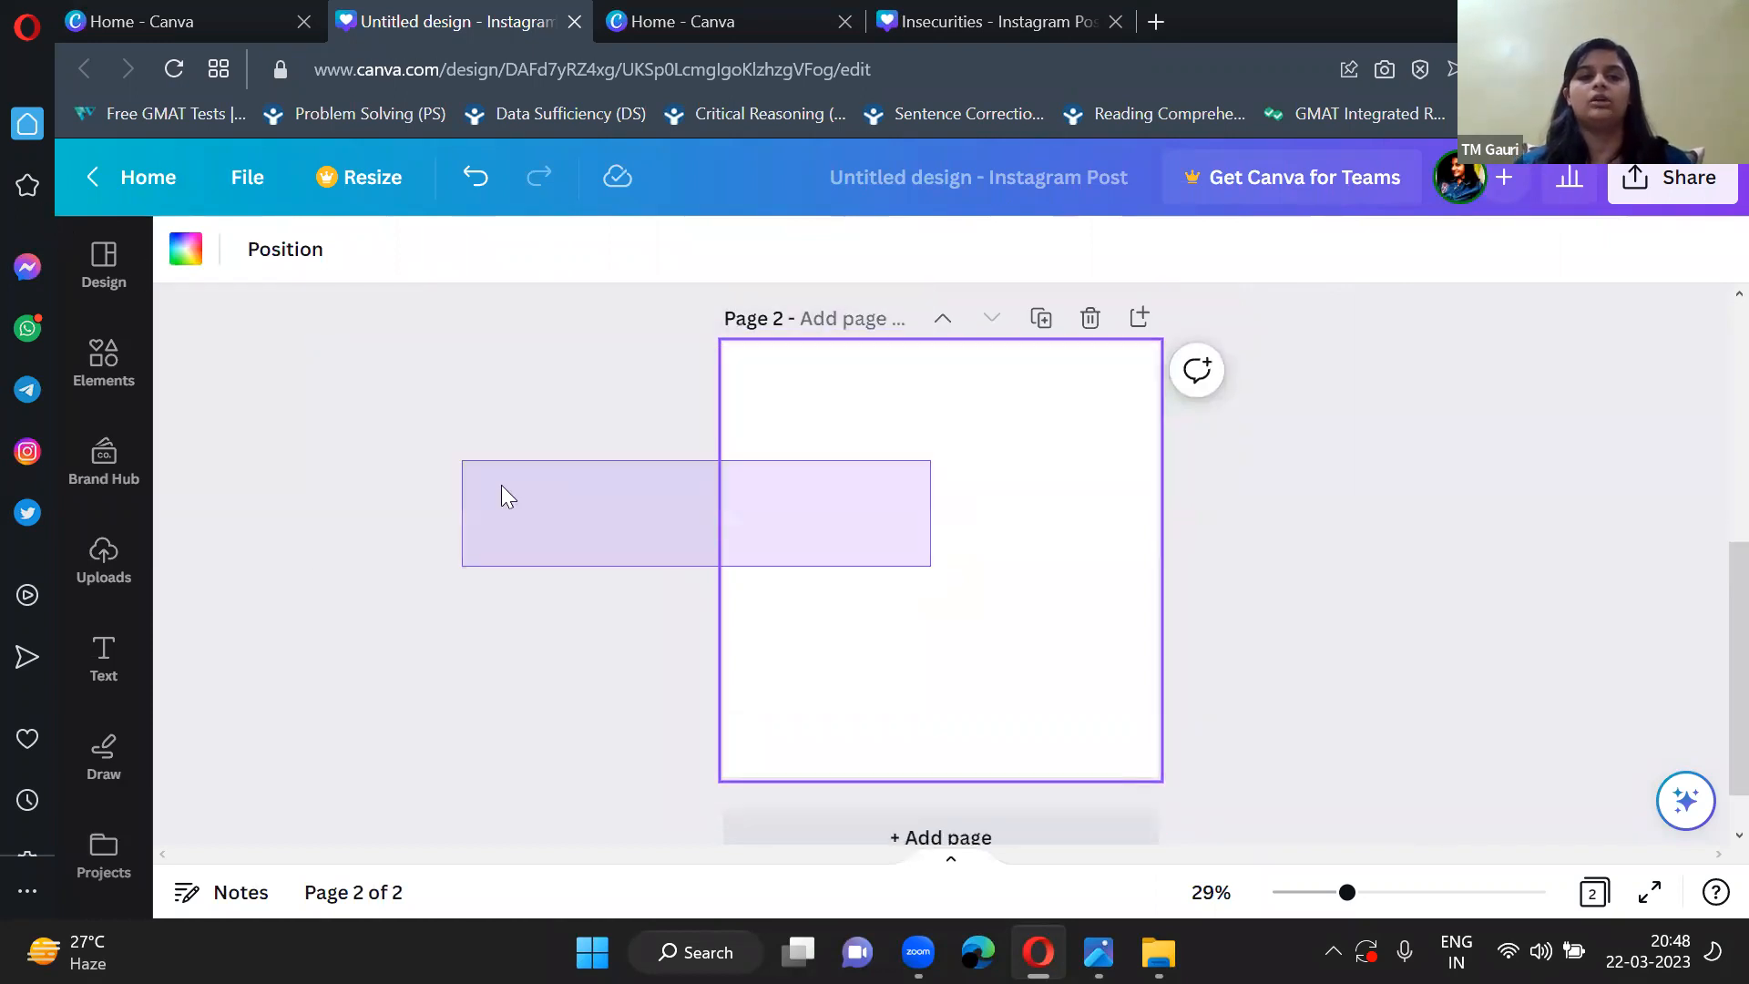
Examine the document colours available for page 2's background, leaving the background unchanged.
click(183, 251)
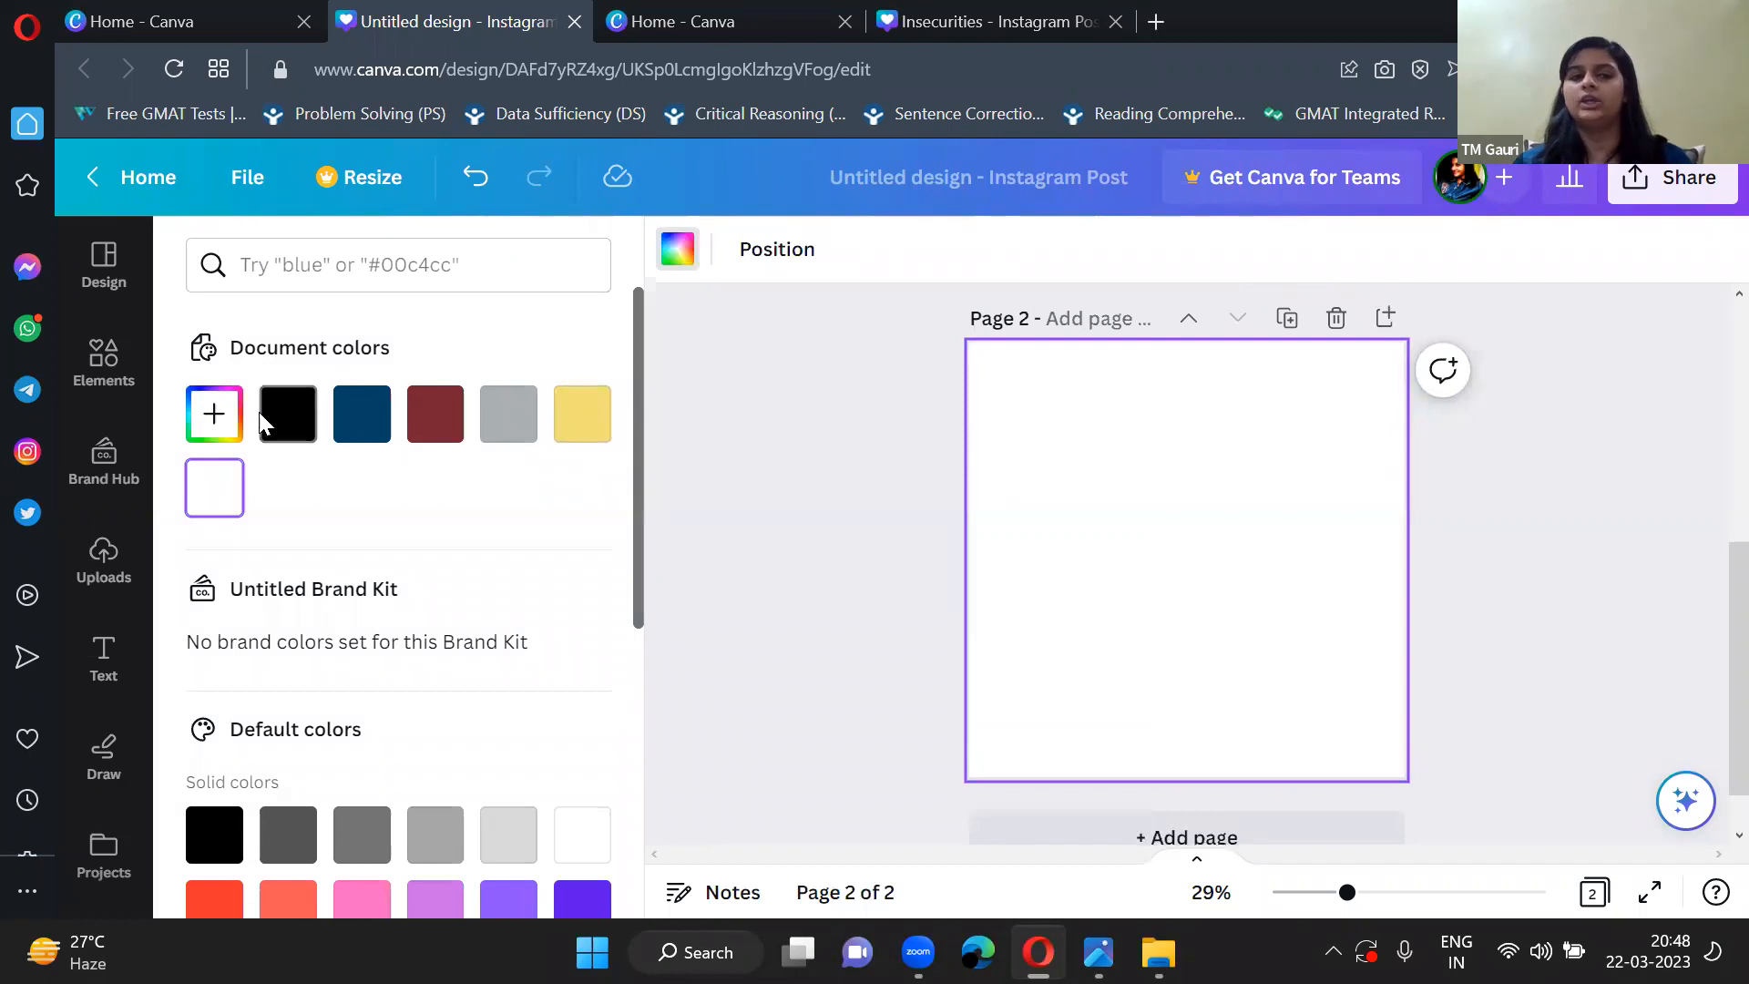
scroll(440, 629, down, 3)
scroll(439, 629, up, 3)
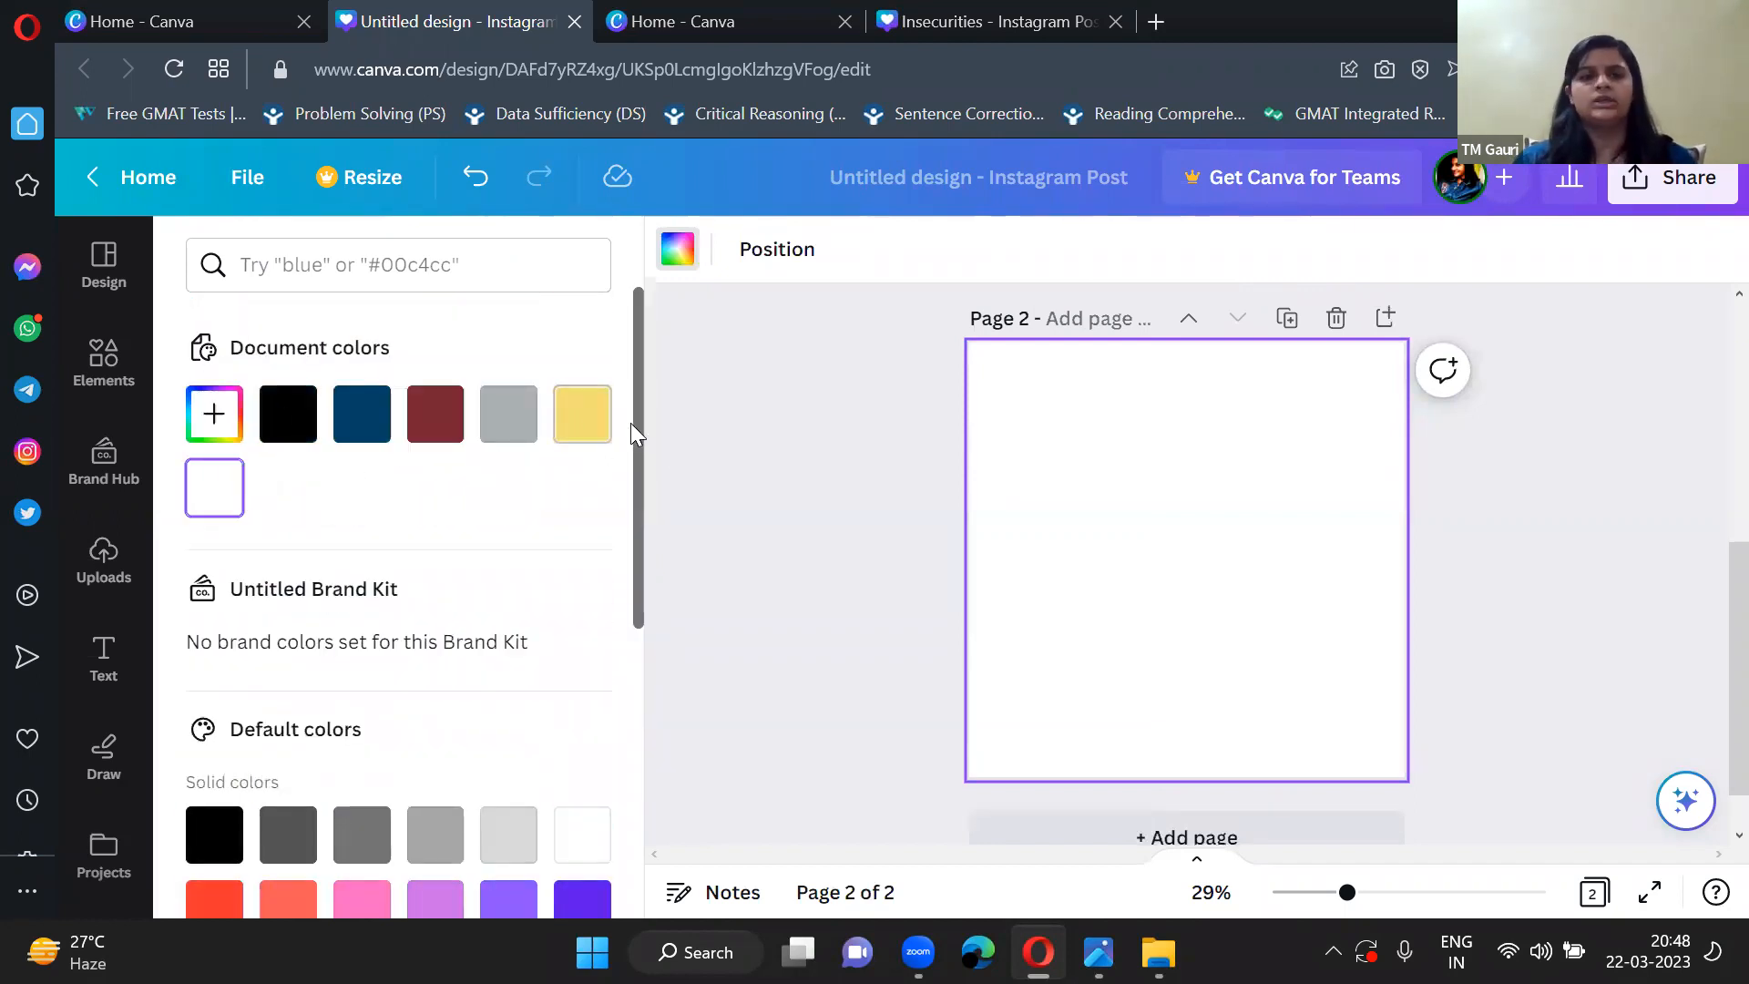
scroll(644, 512, down, 1)
scroll(629, 383, up, 1)
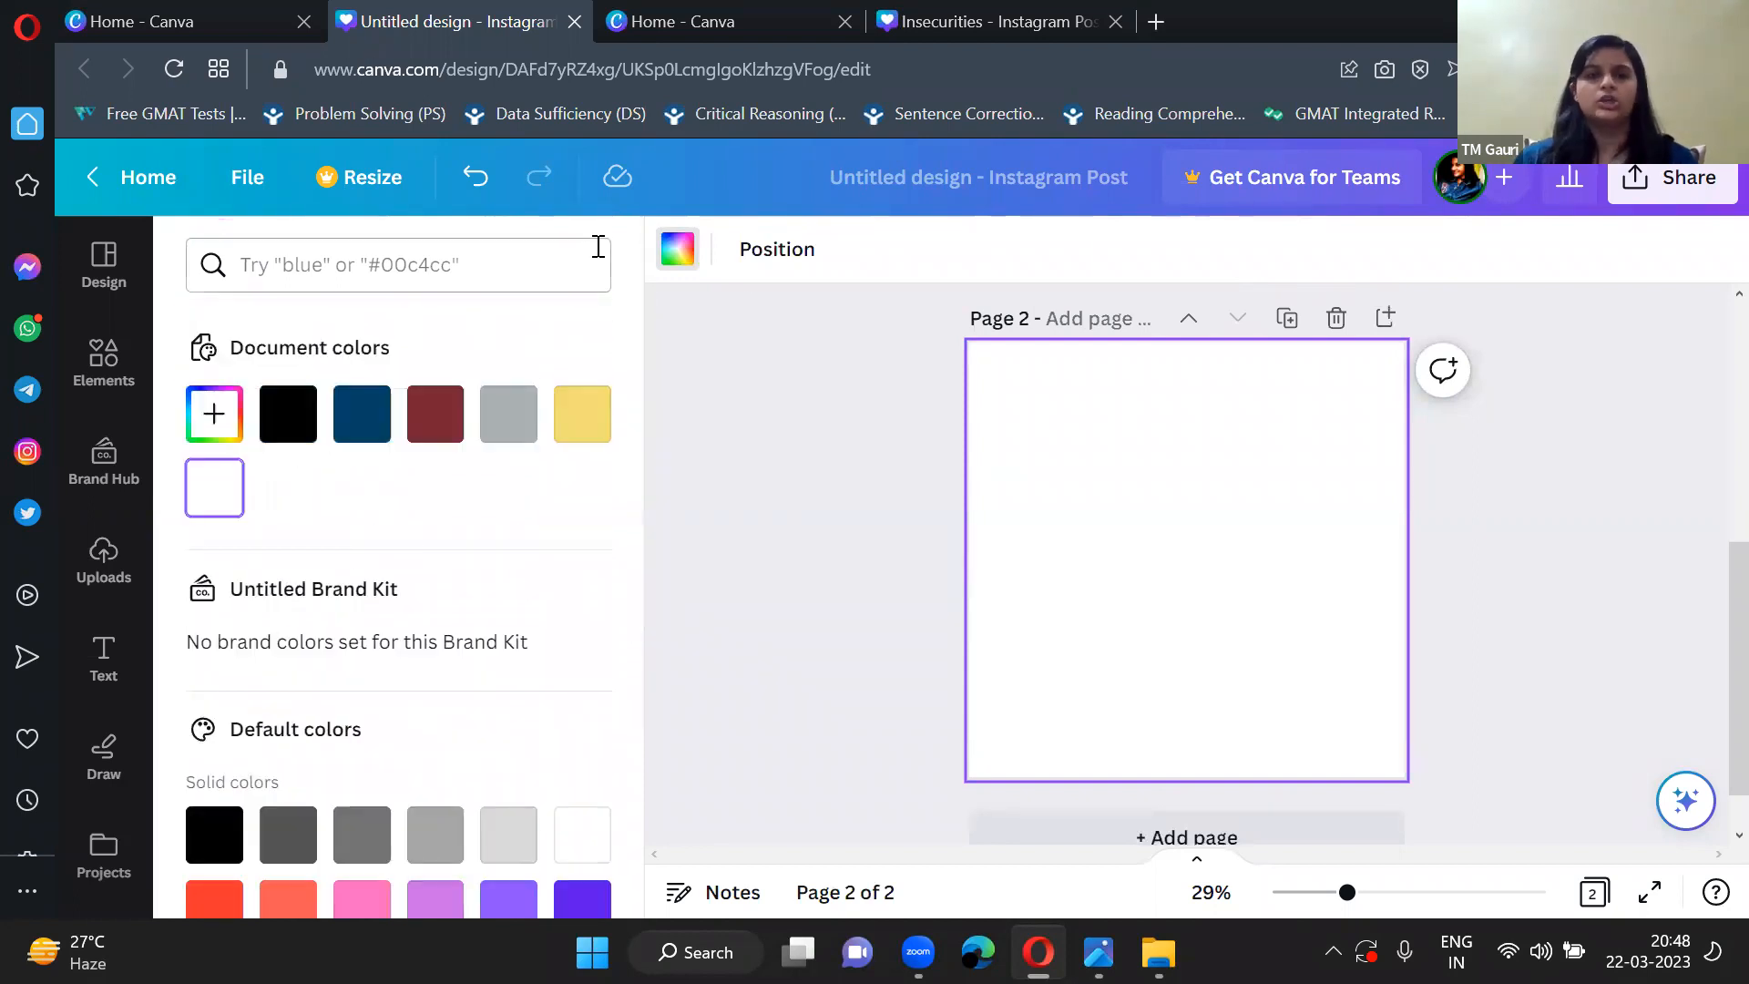
click(757, 260)
click(764, 372)
Switch to the Canva home page and browse its presentation formats and template rows.
click(188, 12)
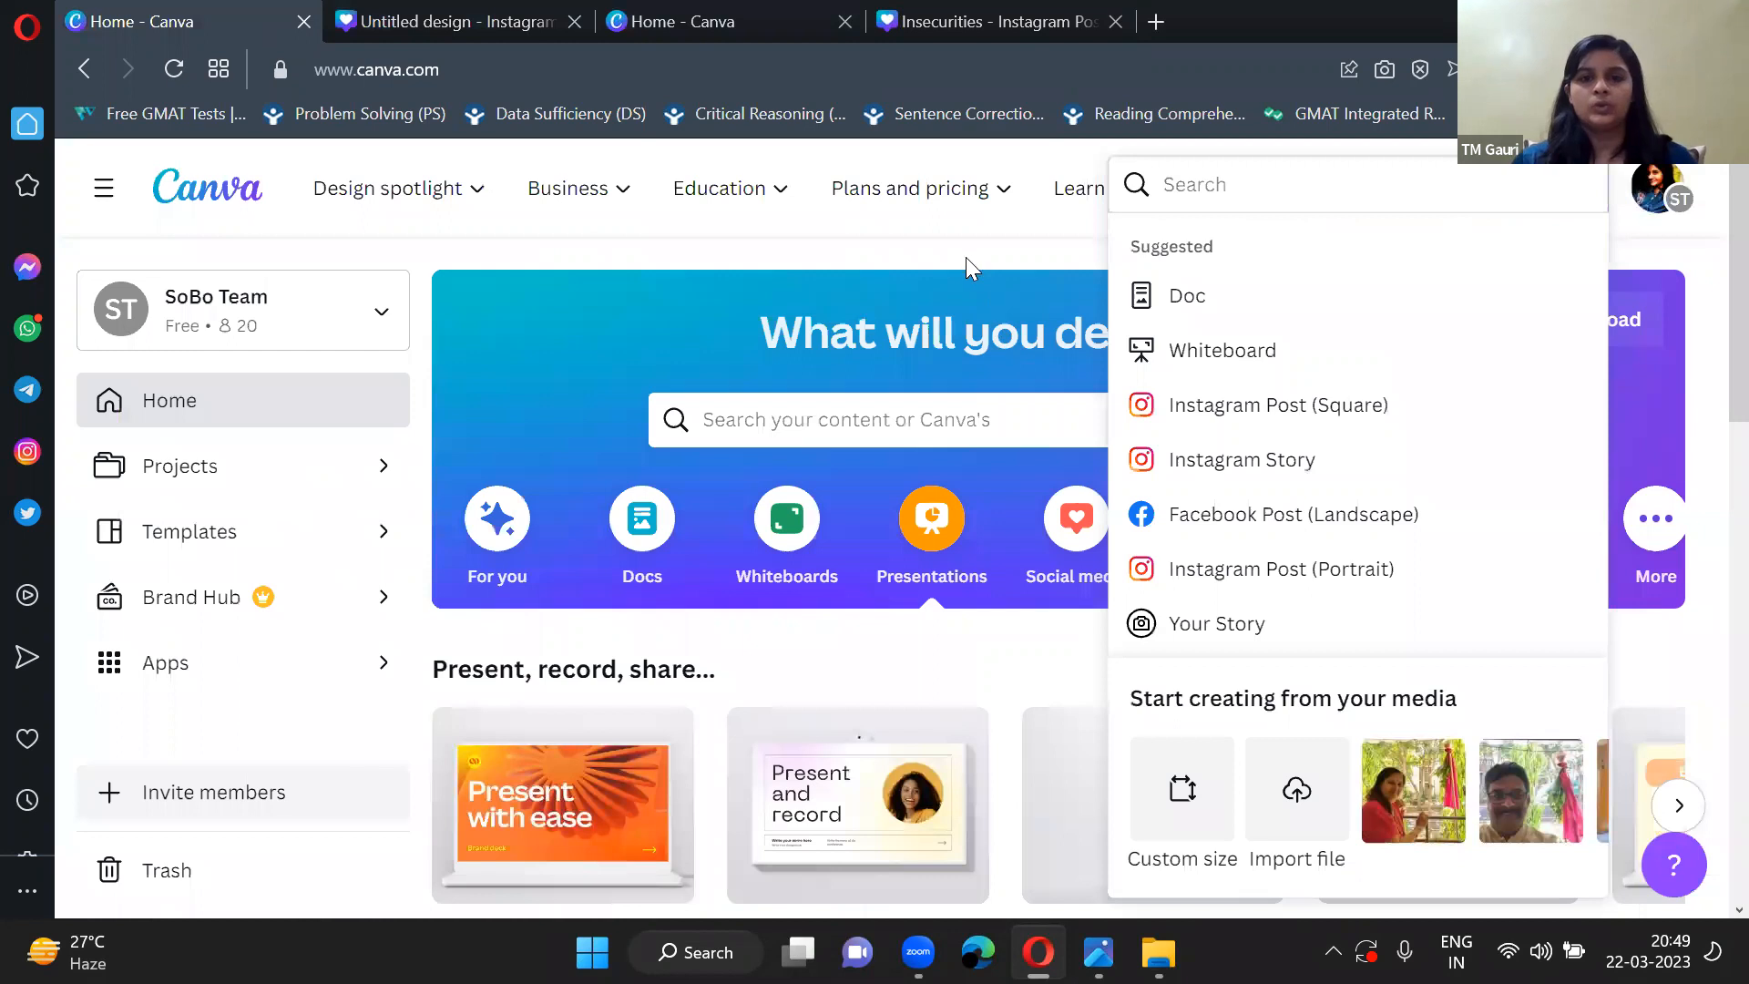
click(941, 653)
scroll(939, 652, down, 12)
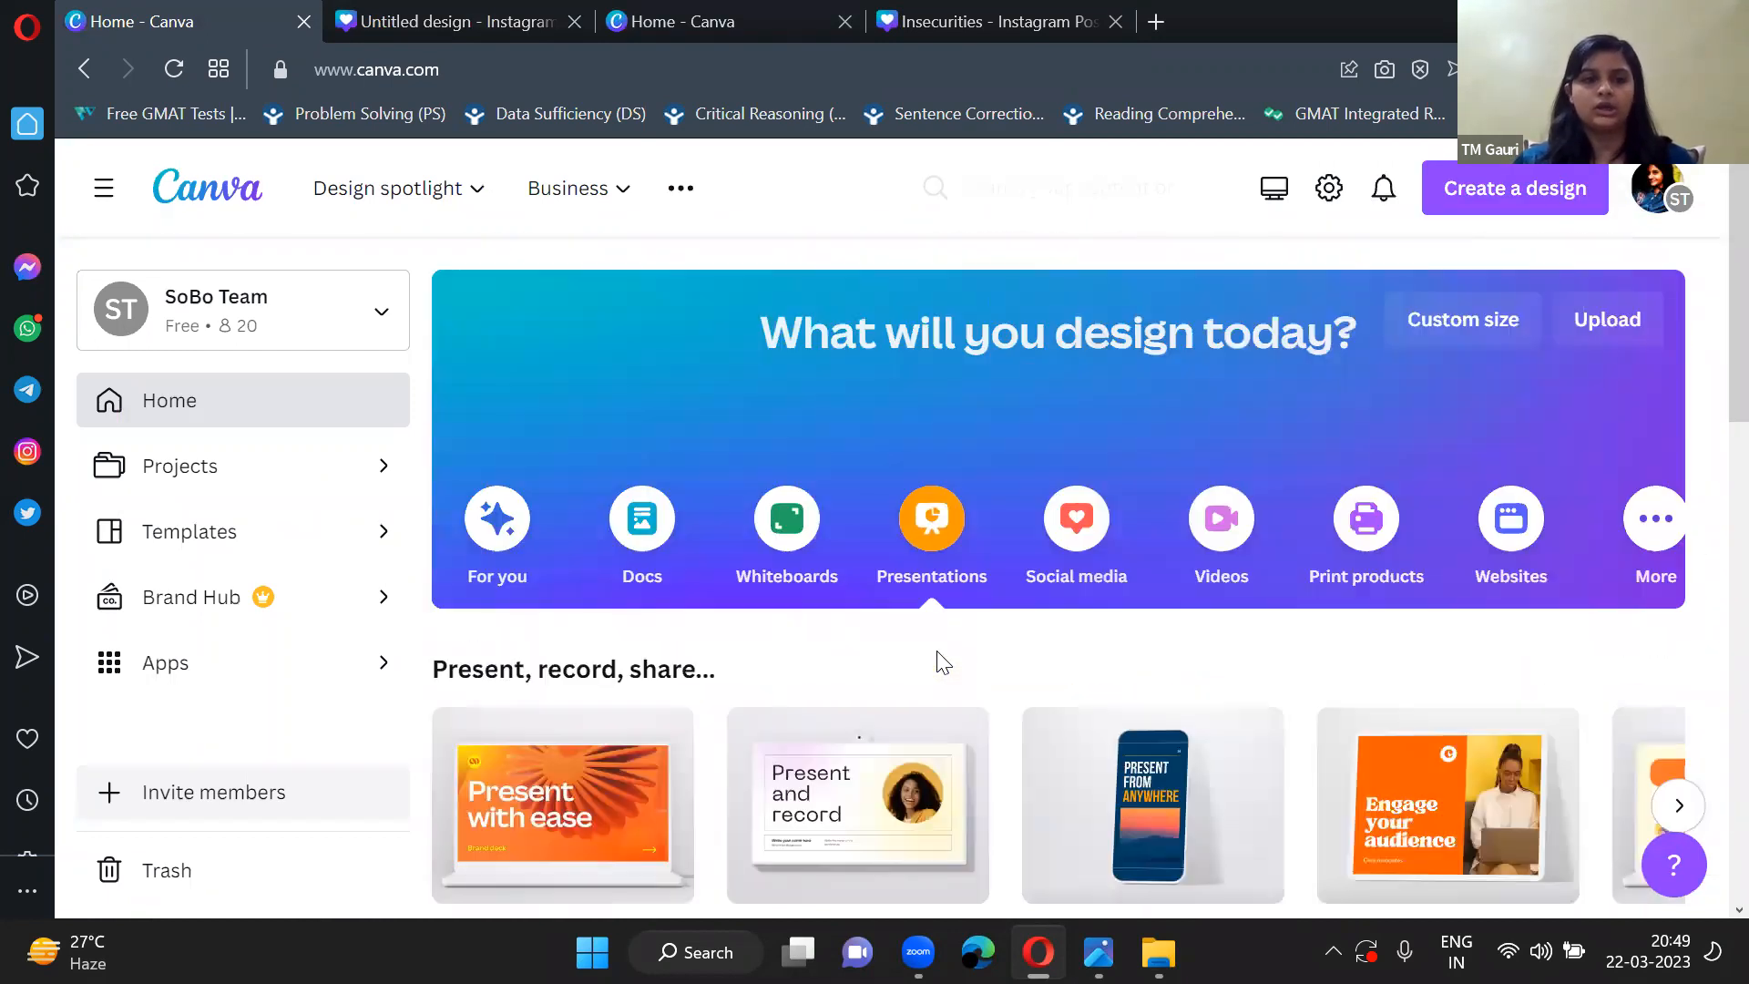
scroll(940, 663, down, 14)
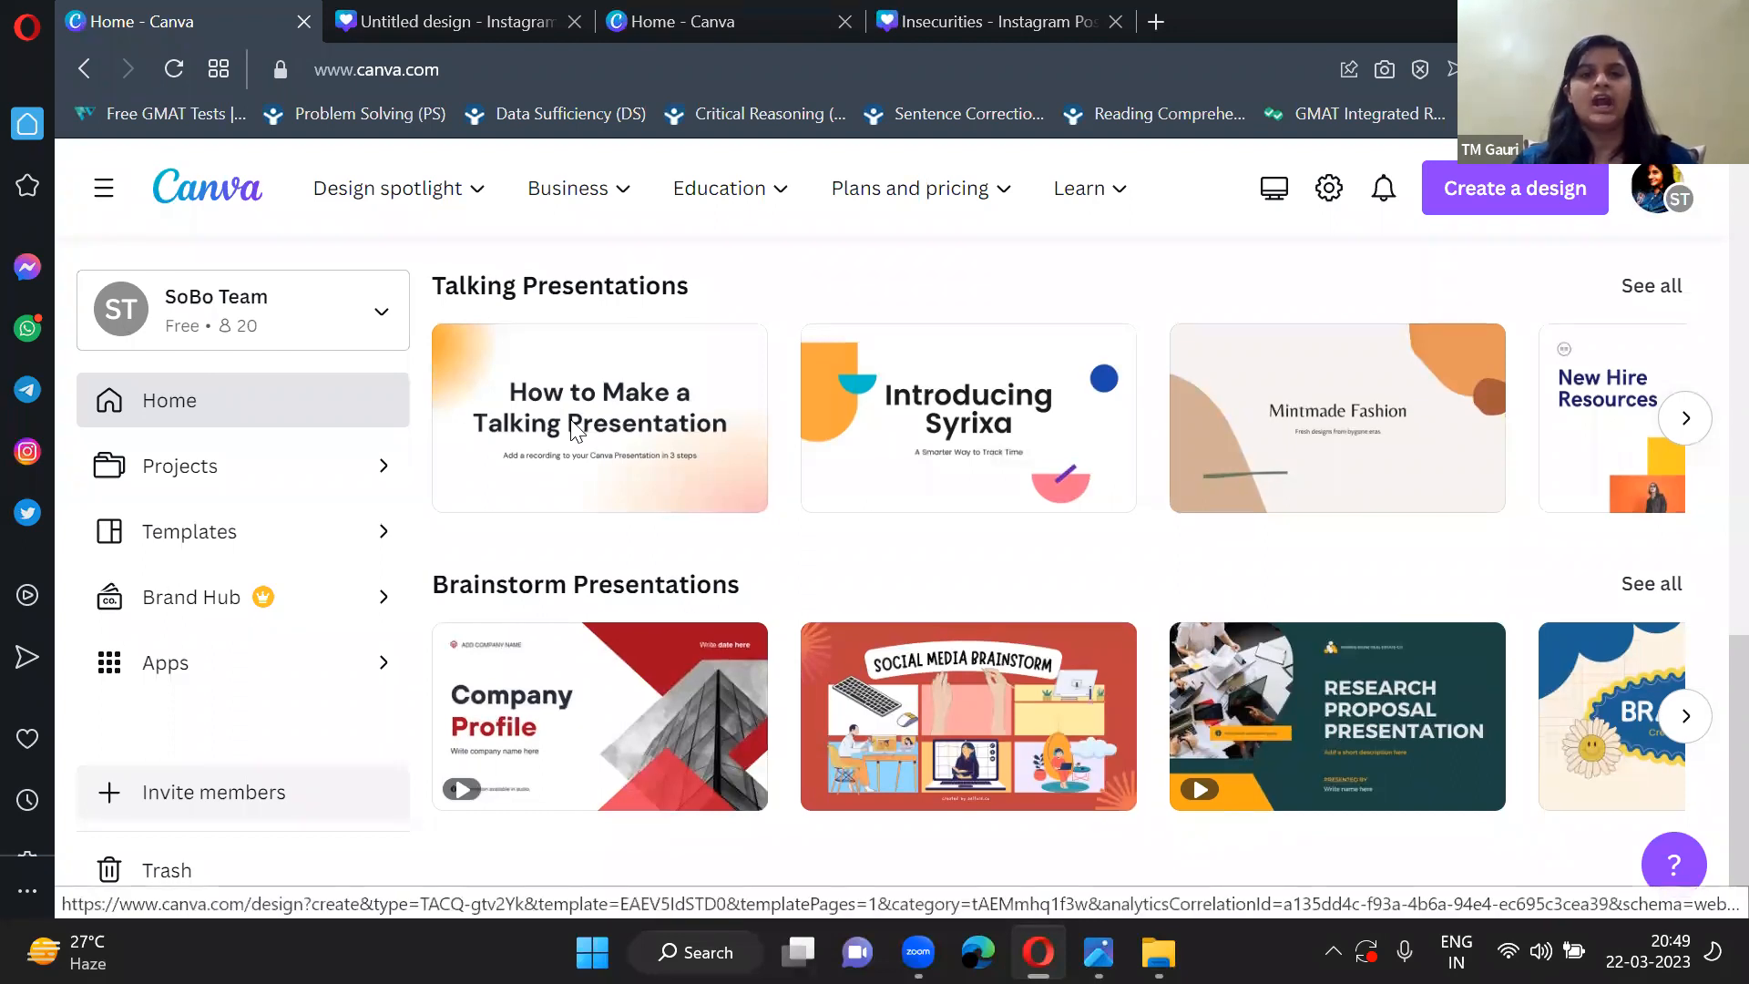
scroll(570, 423, up, 9)
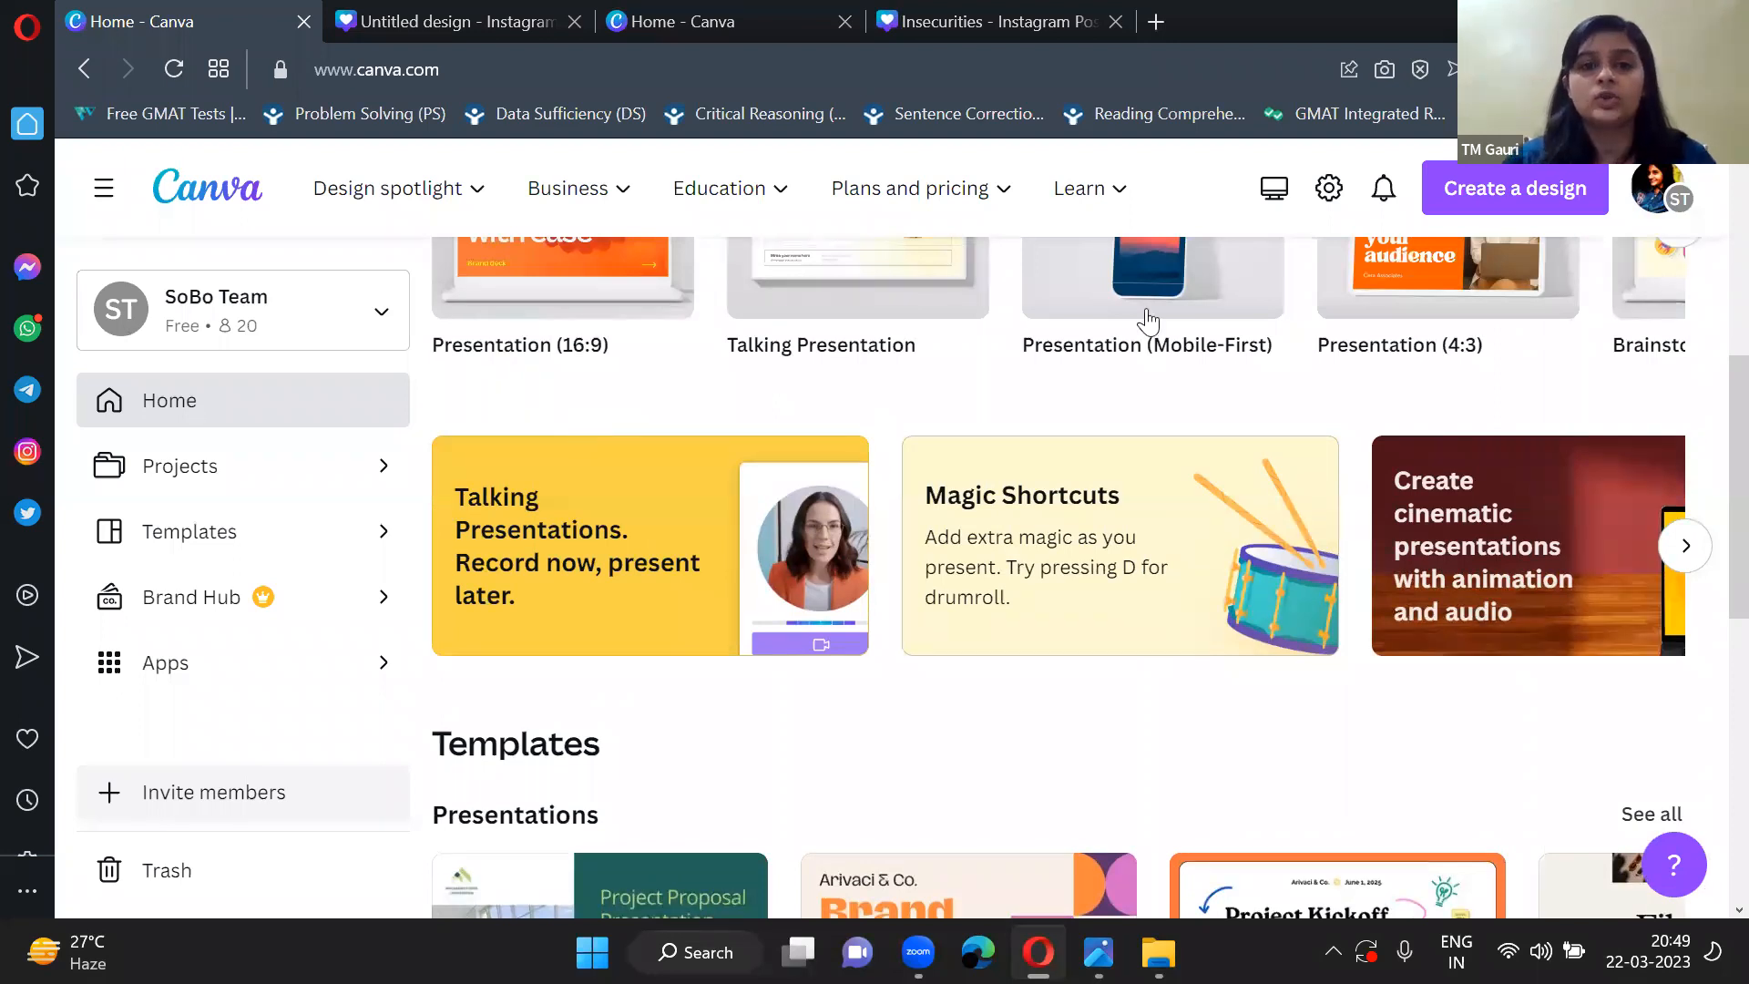
scroll(644, 153, up, 1)
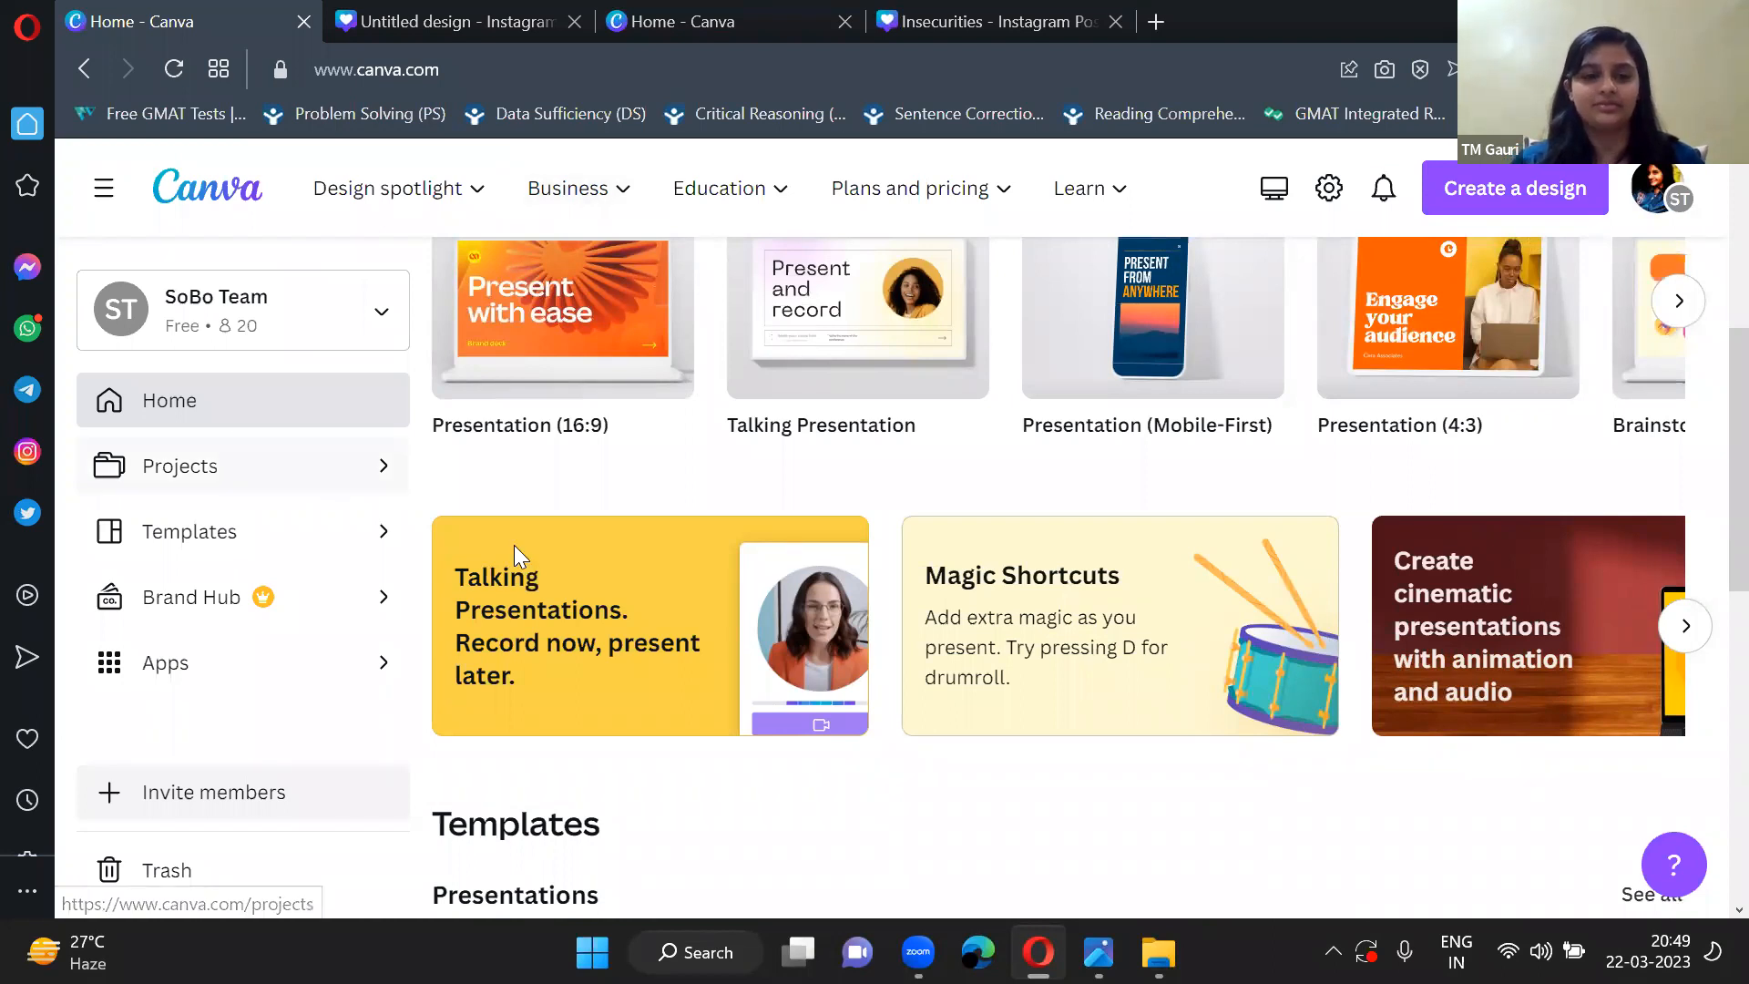
scroll(824, 689, down, 10)
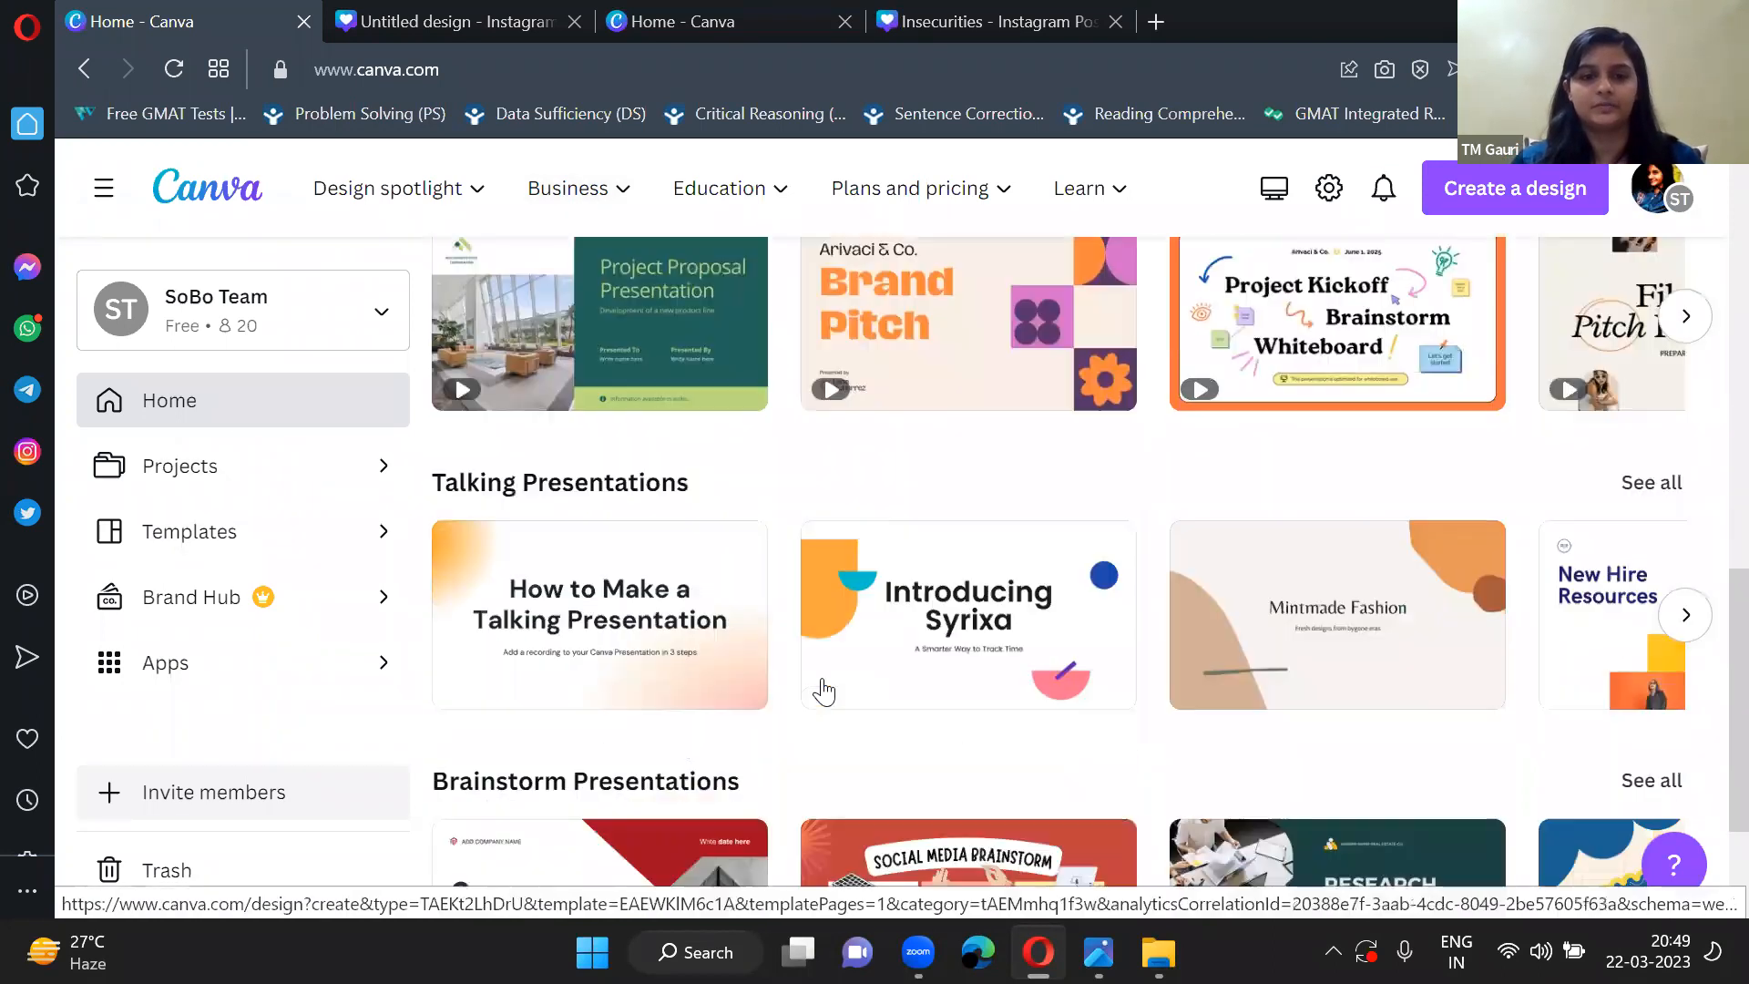
scroll(824, 689, up, 10)
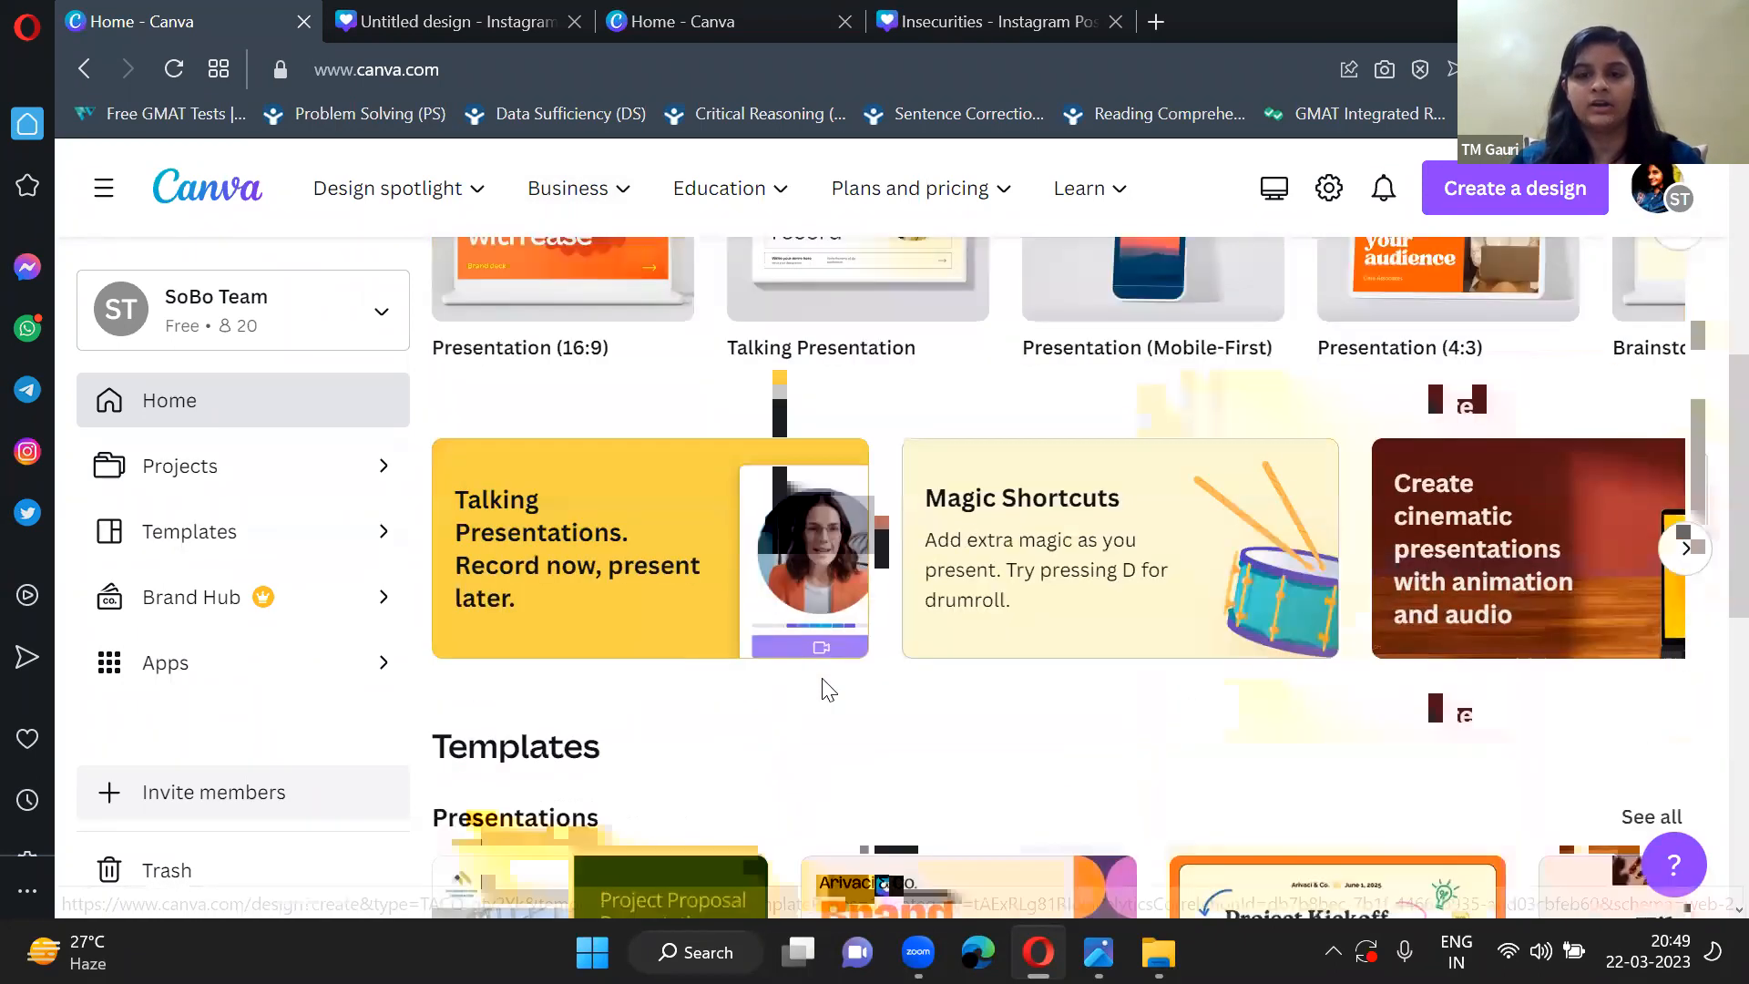
scroll(824, 690, up, 5)
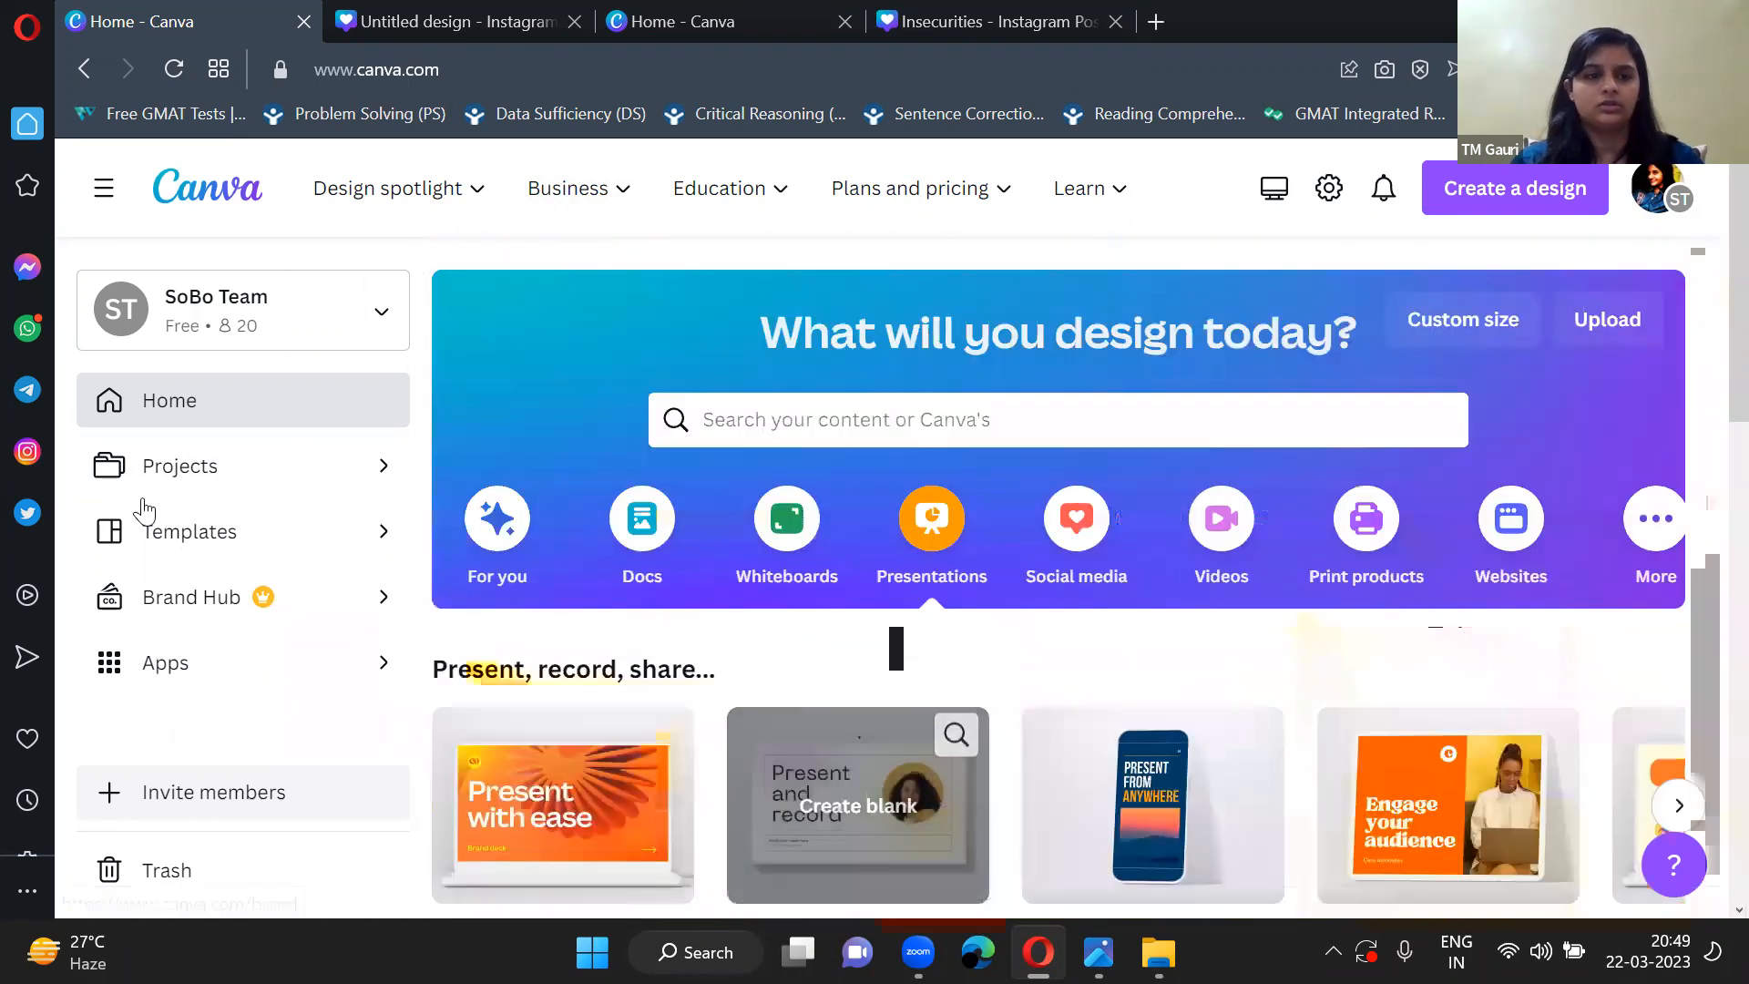
Return to the untitled Instagram post and look over its two pages.
key(ctrl+Tab)
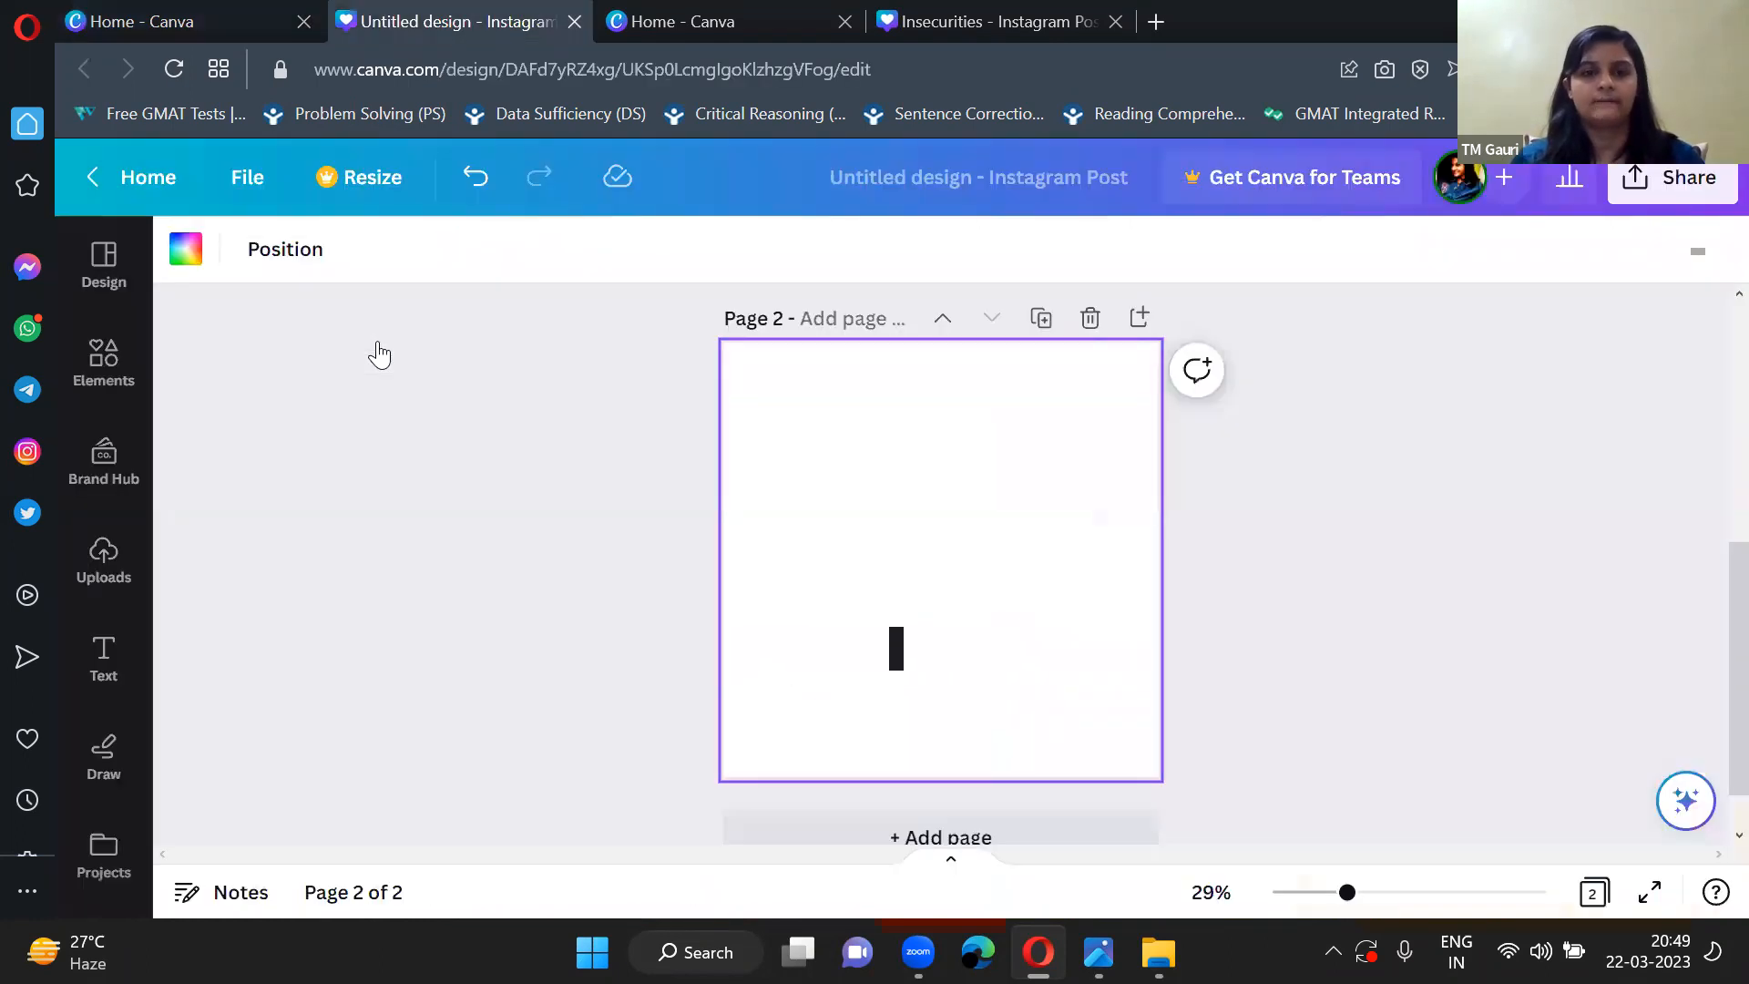
scroll(371, 450, up, 4)
scroll(372, 450, down, 4)
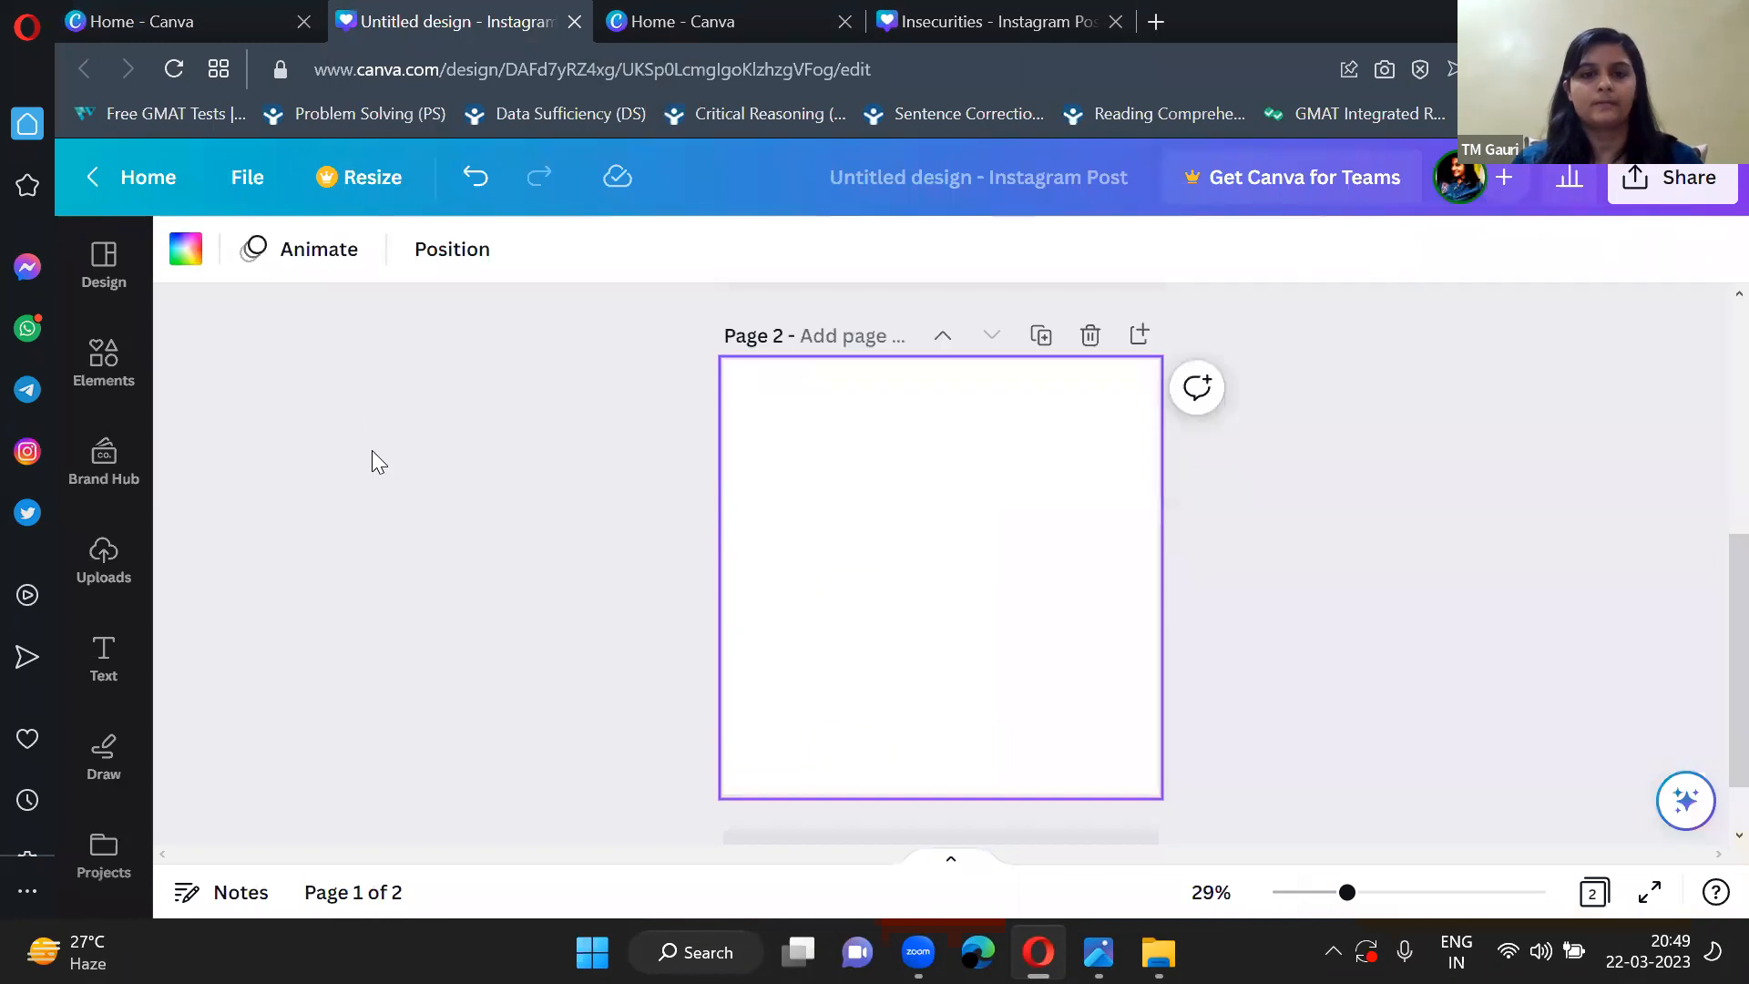
Switch to the Canva home page and open the Insecurities Instagram post from the recent designs.
click(618, 38)
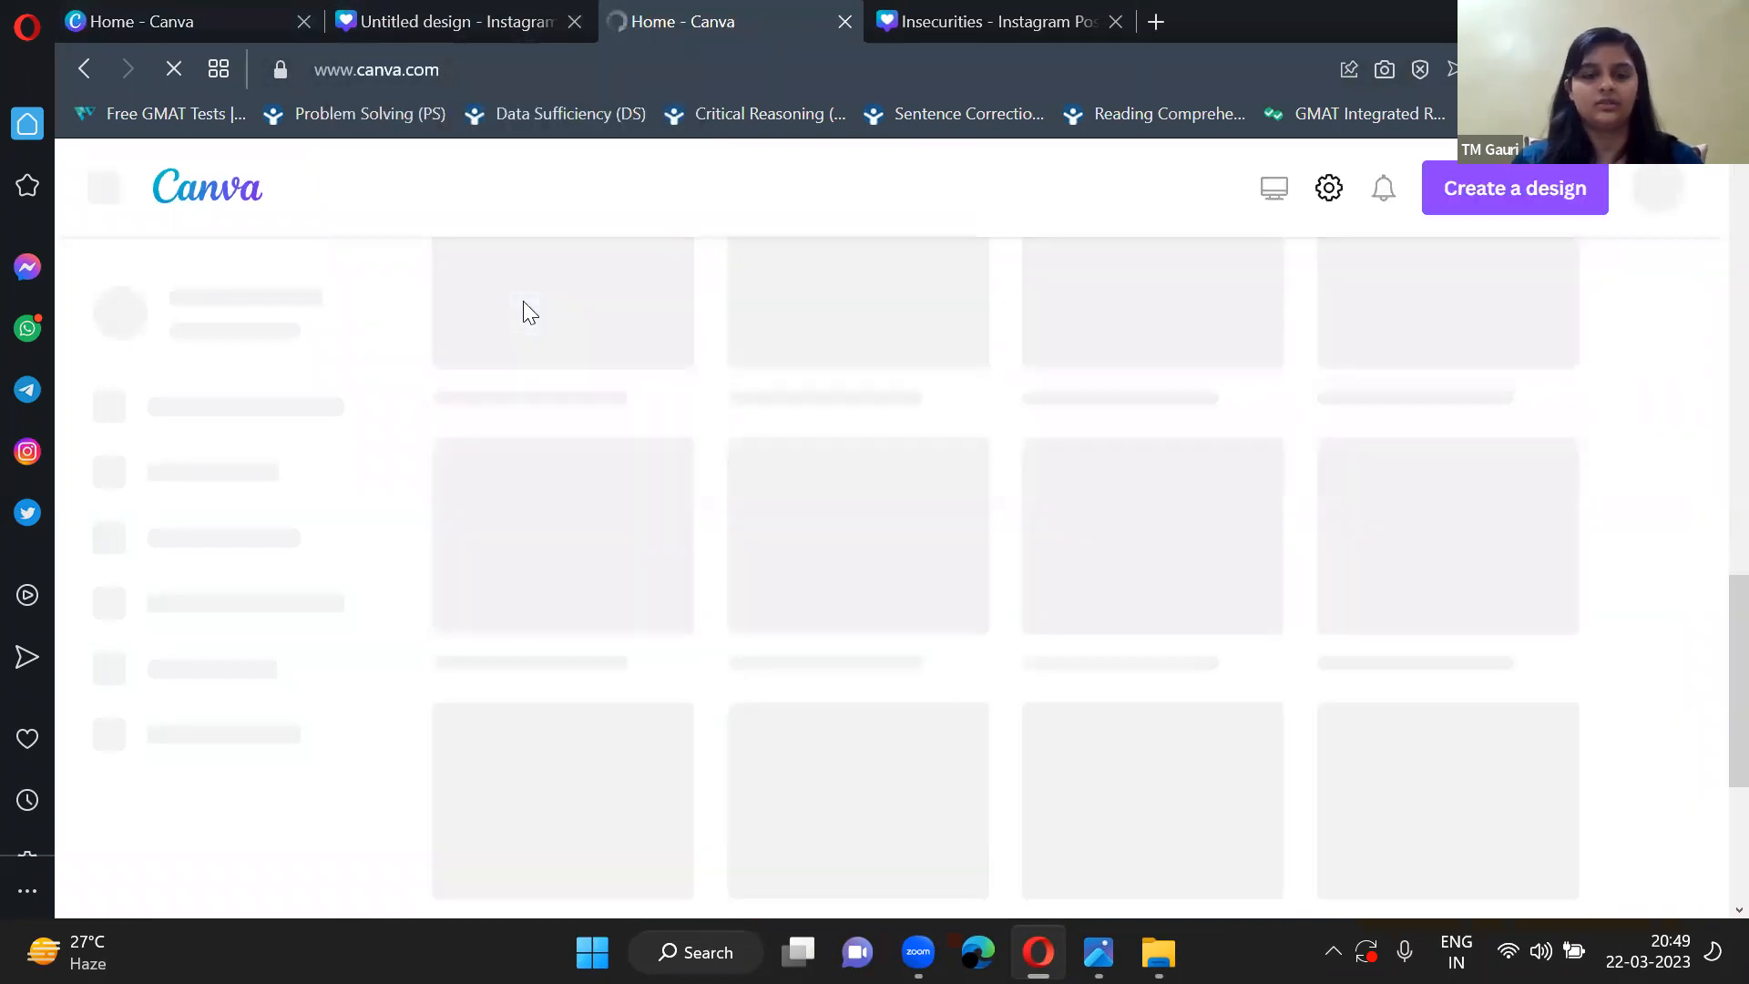
scroll(523, 301, down, 5)
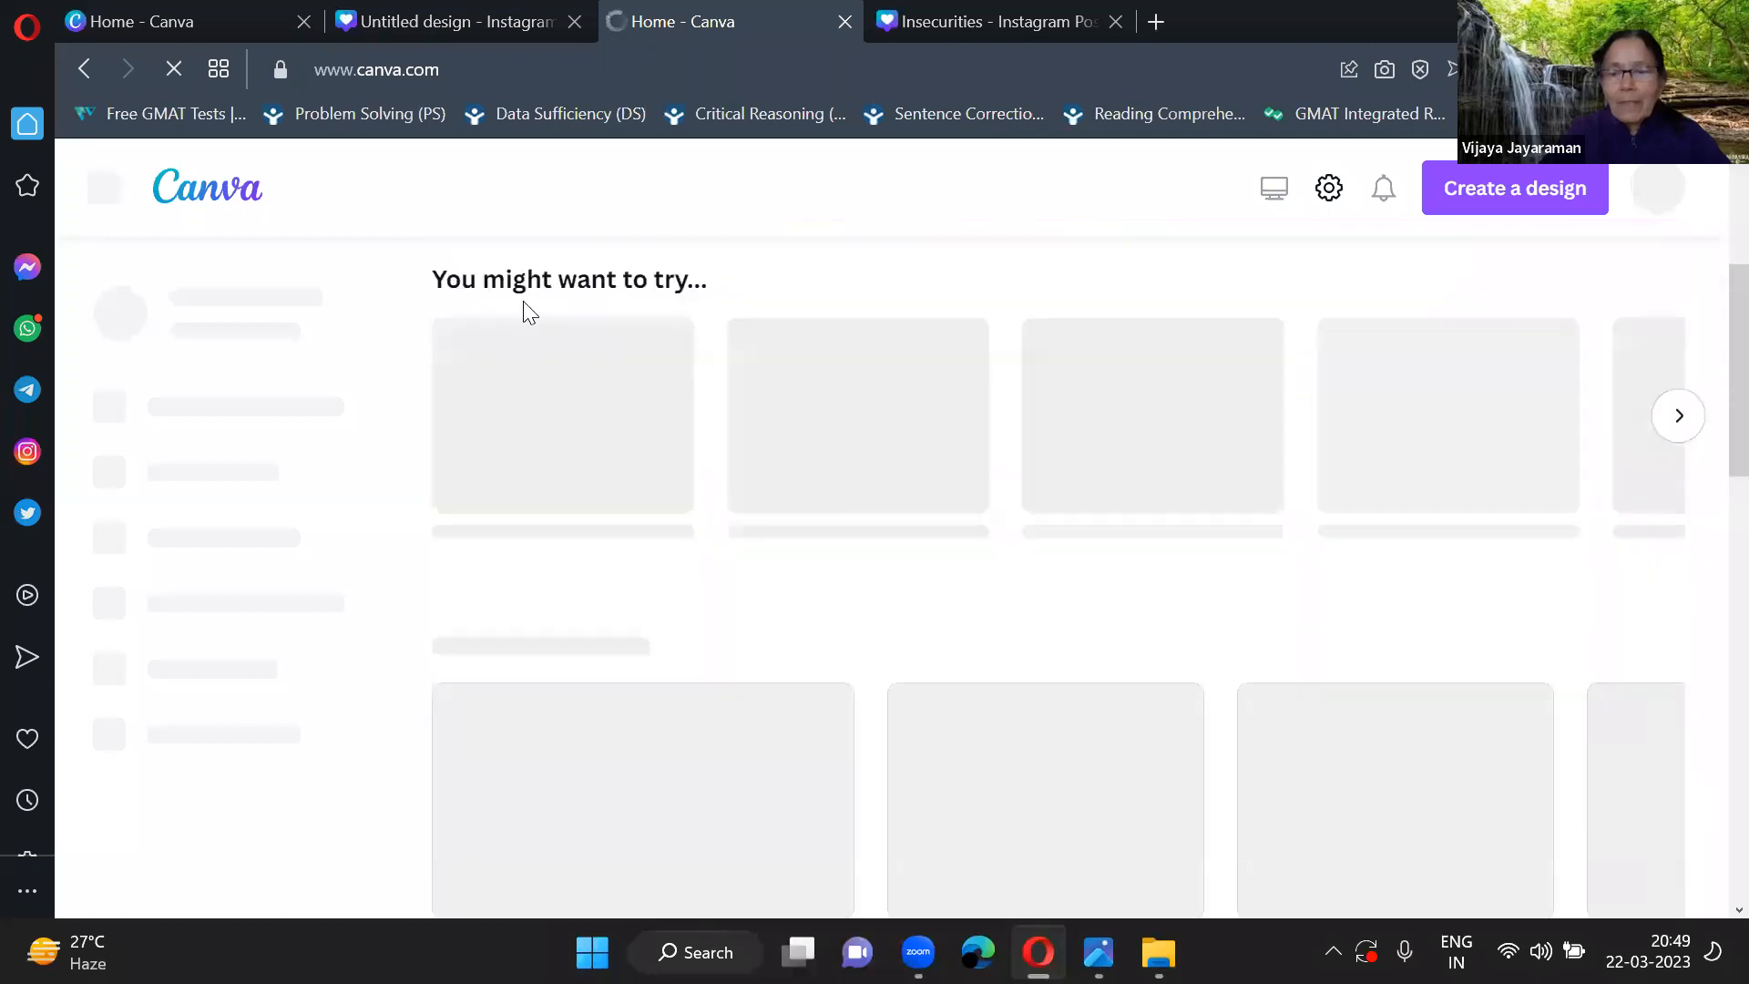
scroll(702, 441, up, 3)
scroll(706, 456, down, 2)
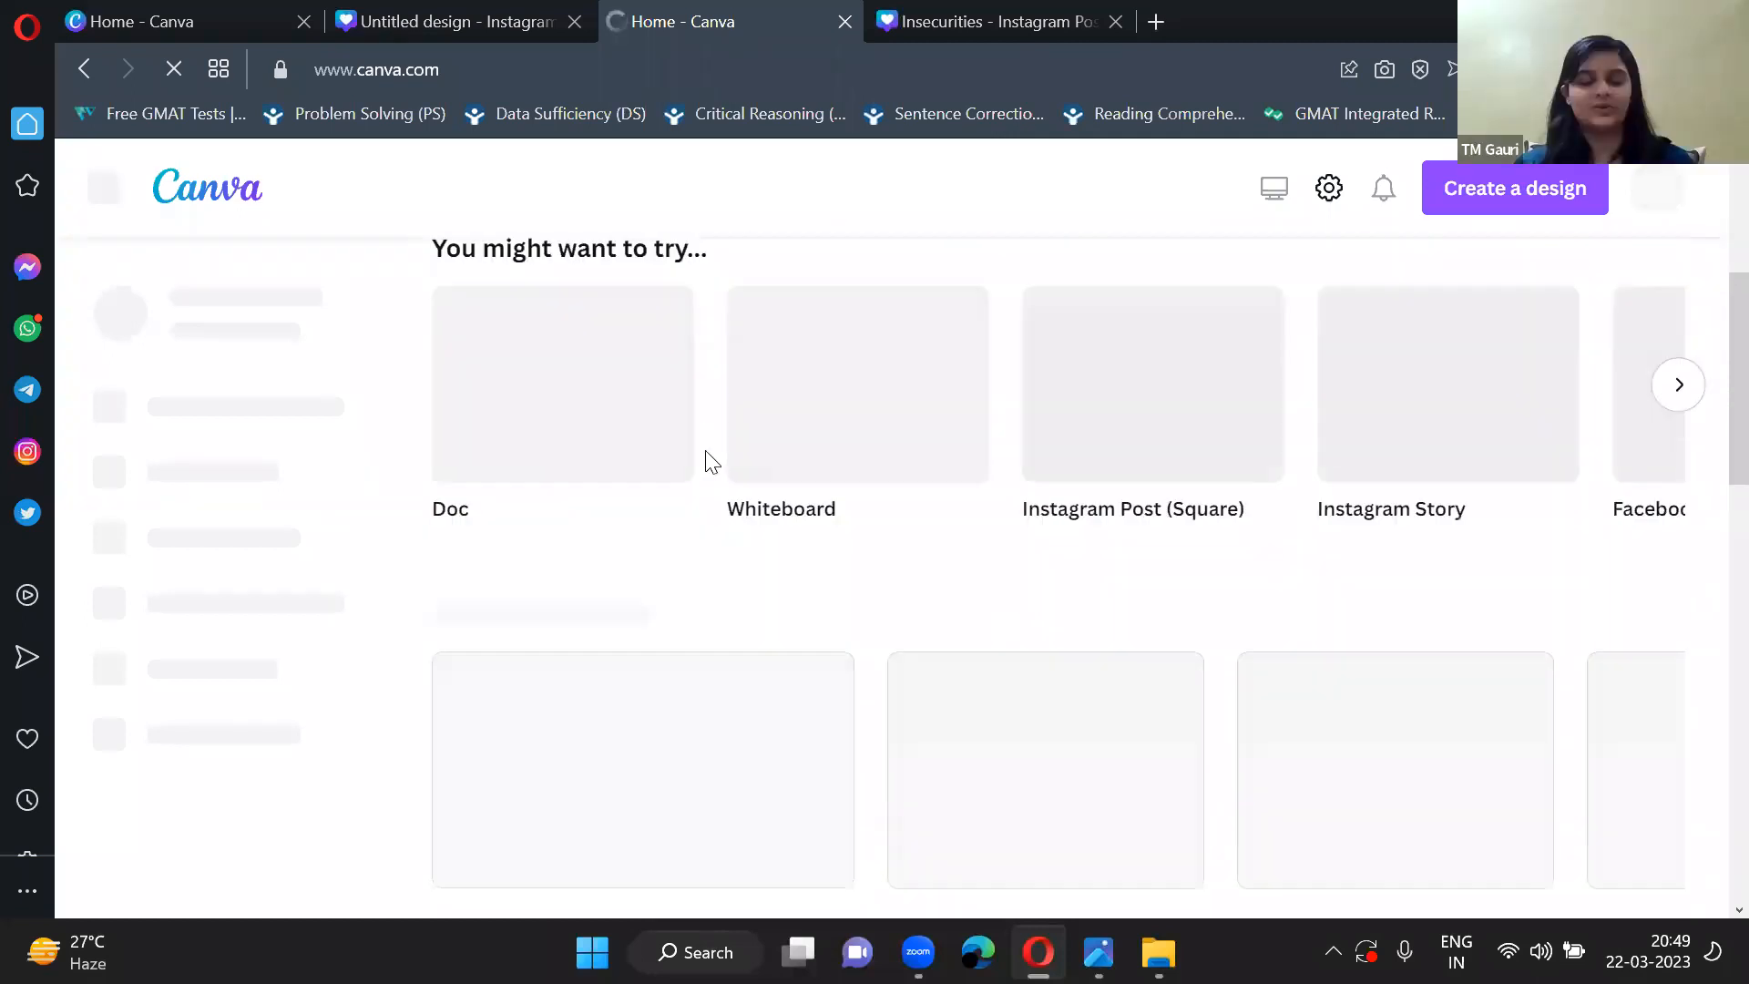
scroll(708, 460, up, 5)
scroll(705, 450, down, 5)
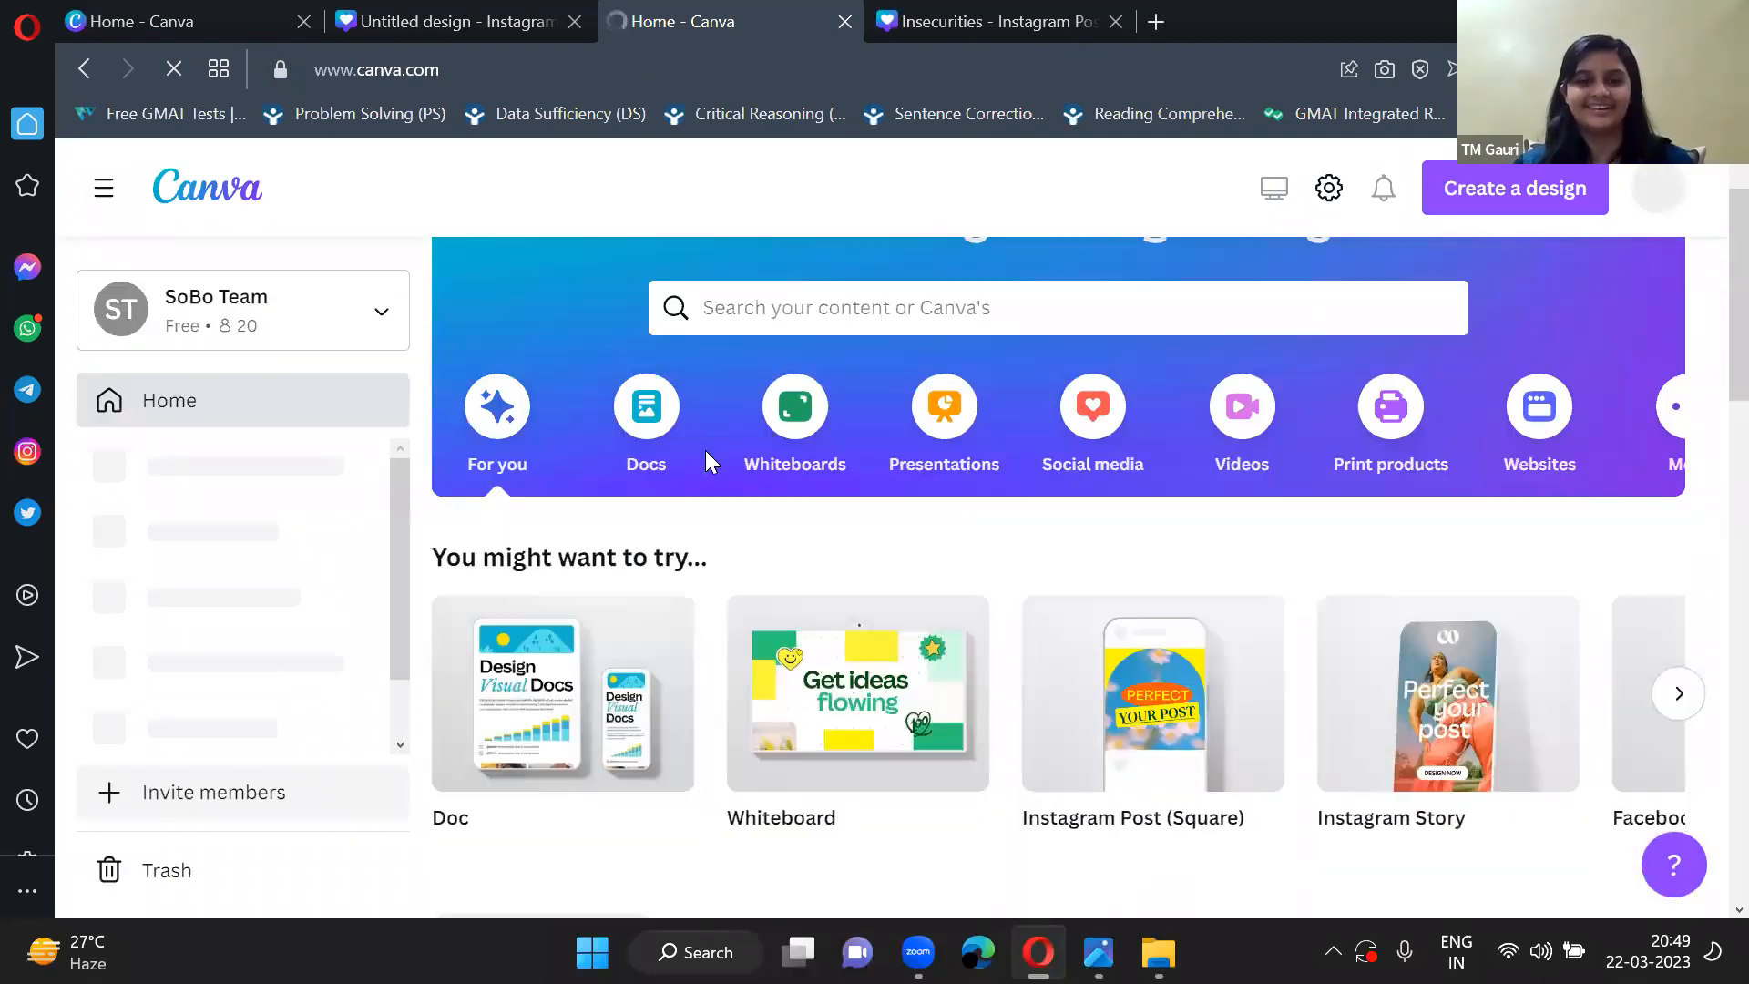
scroll(772, 446, up, 5)
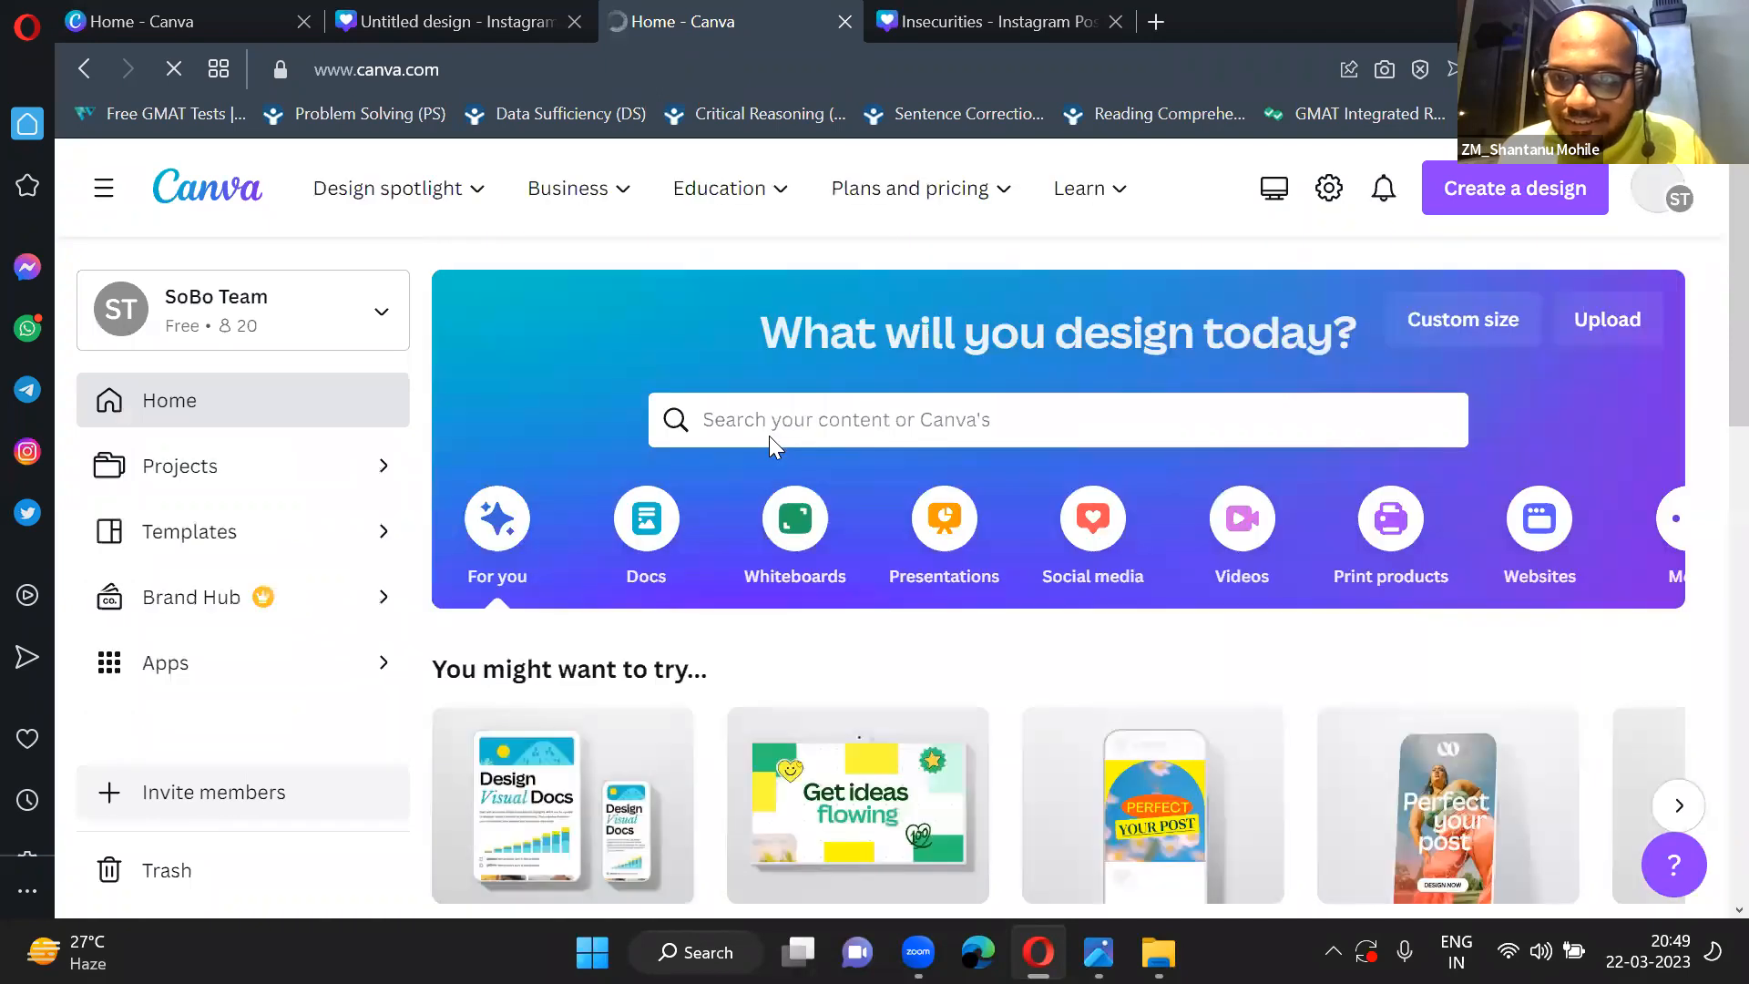
scroll(773, 447, down, 10)
scroll(772, 447, down, 3)
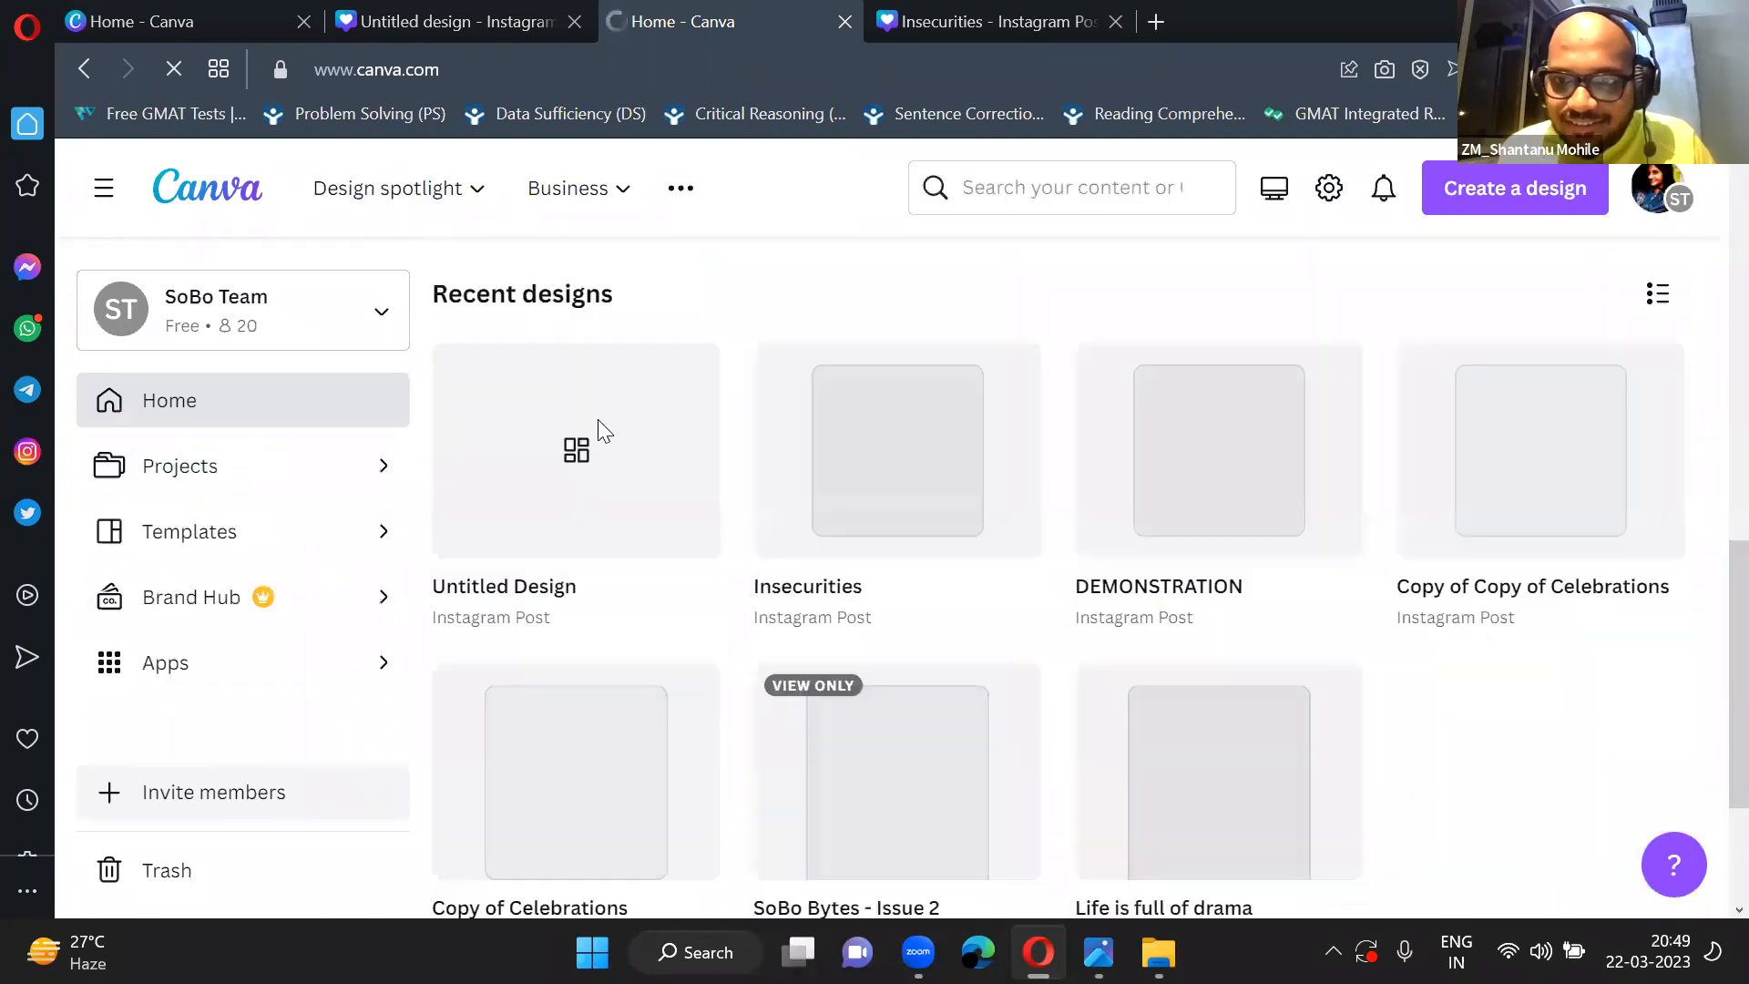
click(937, 609)
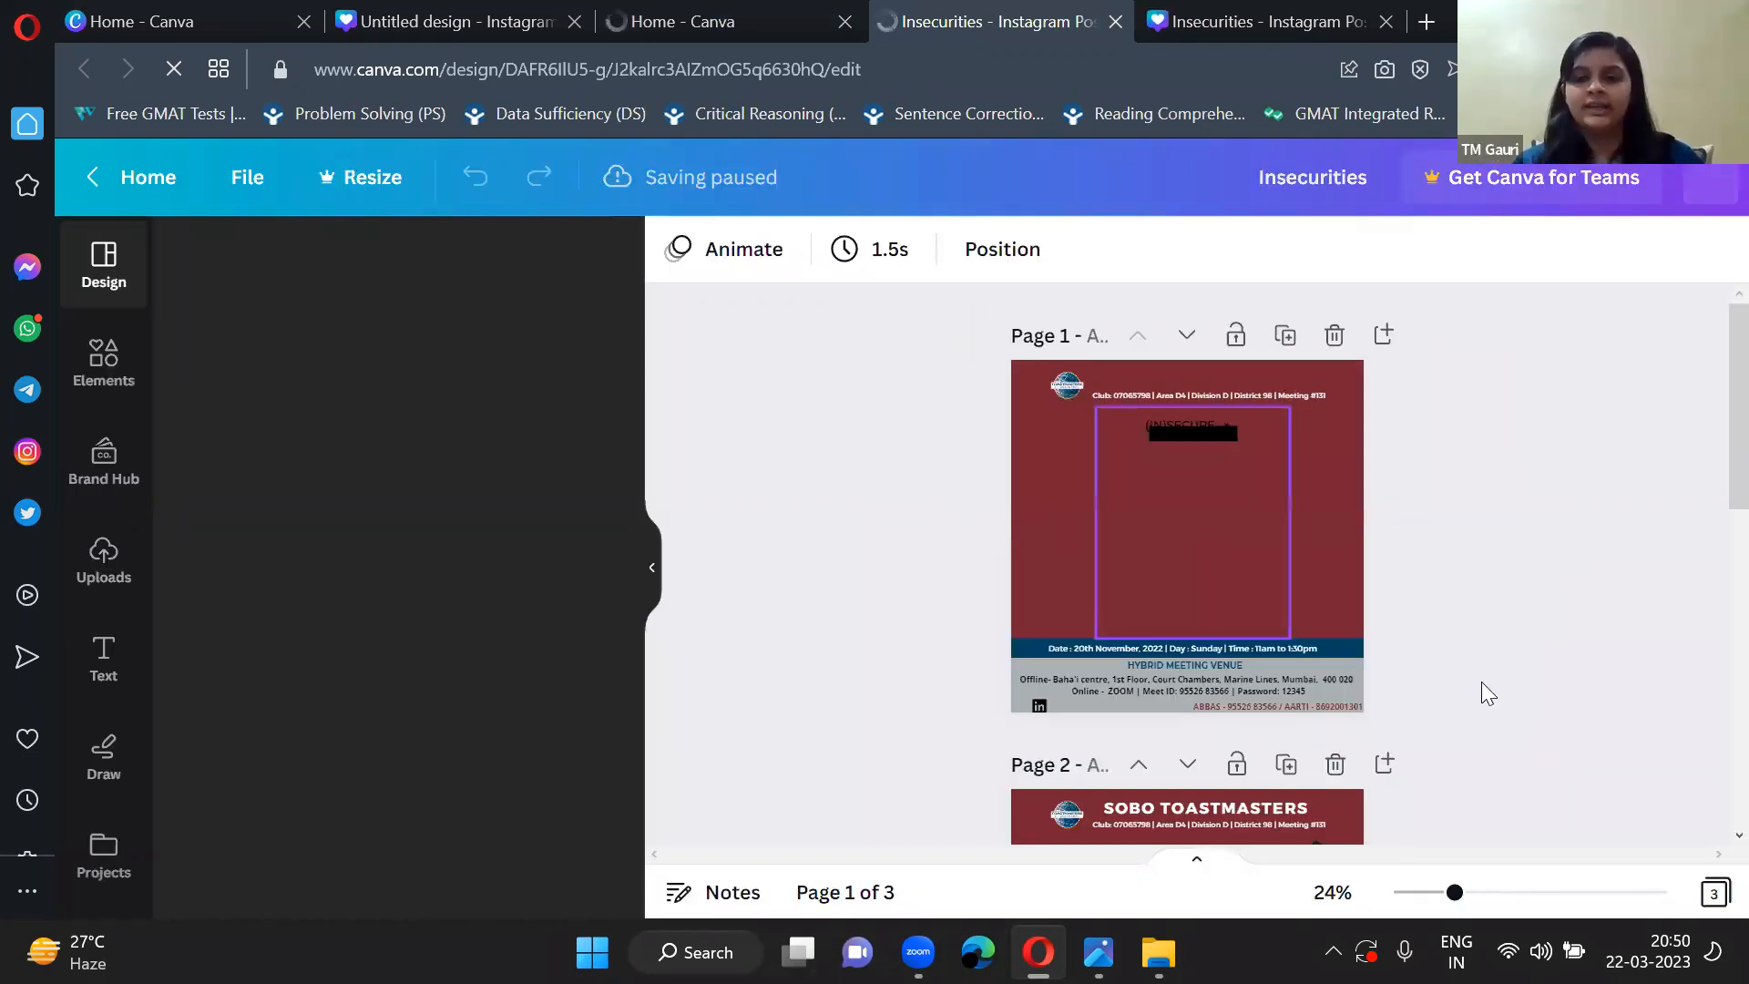
Examine the blank SOBO Toastmasters layout on page 3, including its header, logo and meeting details footer.
click(648, 574)
scroll(1005, 801, down, 5)
scroll(1007, 801, down, 3)
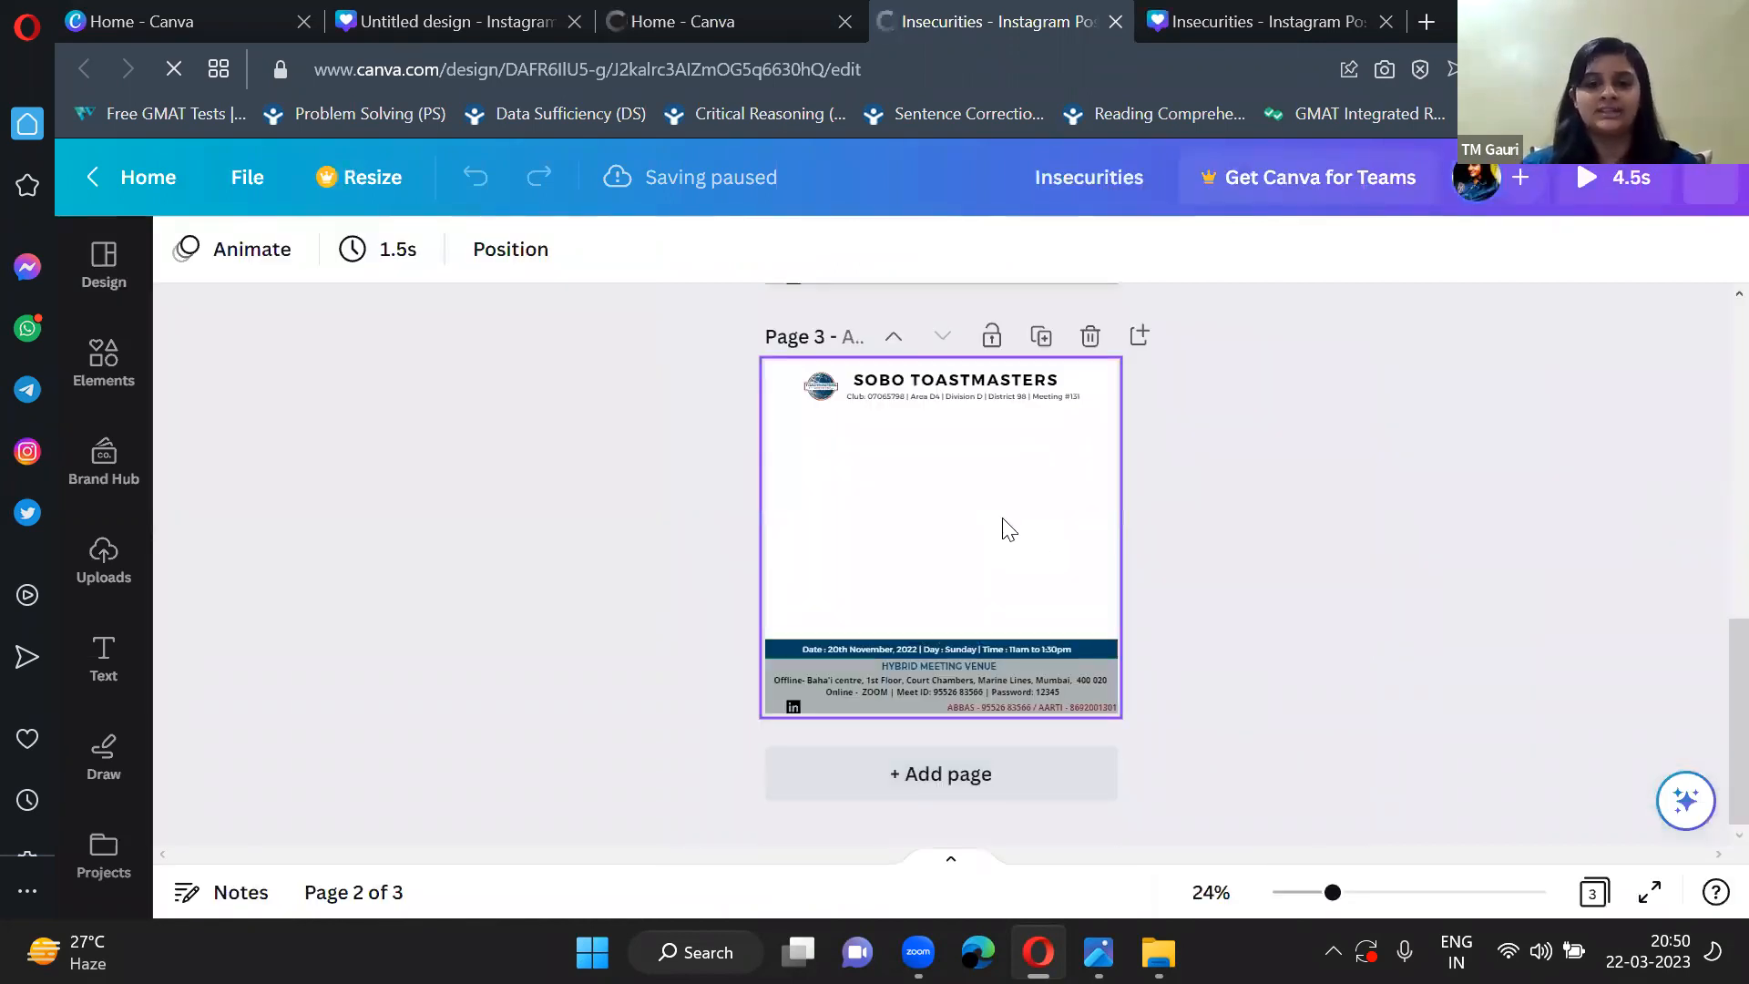
scroll(1009, 528, up, 2)
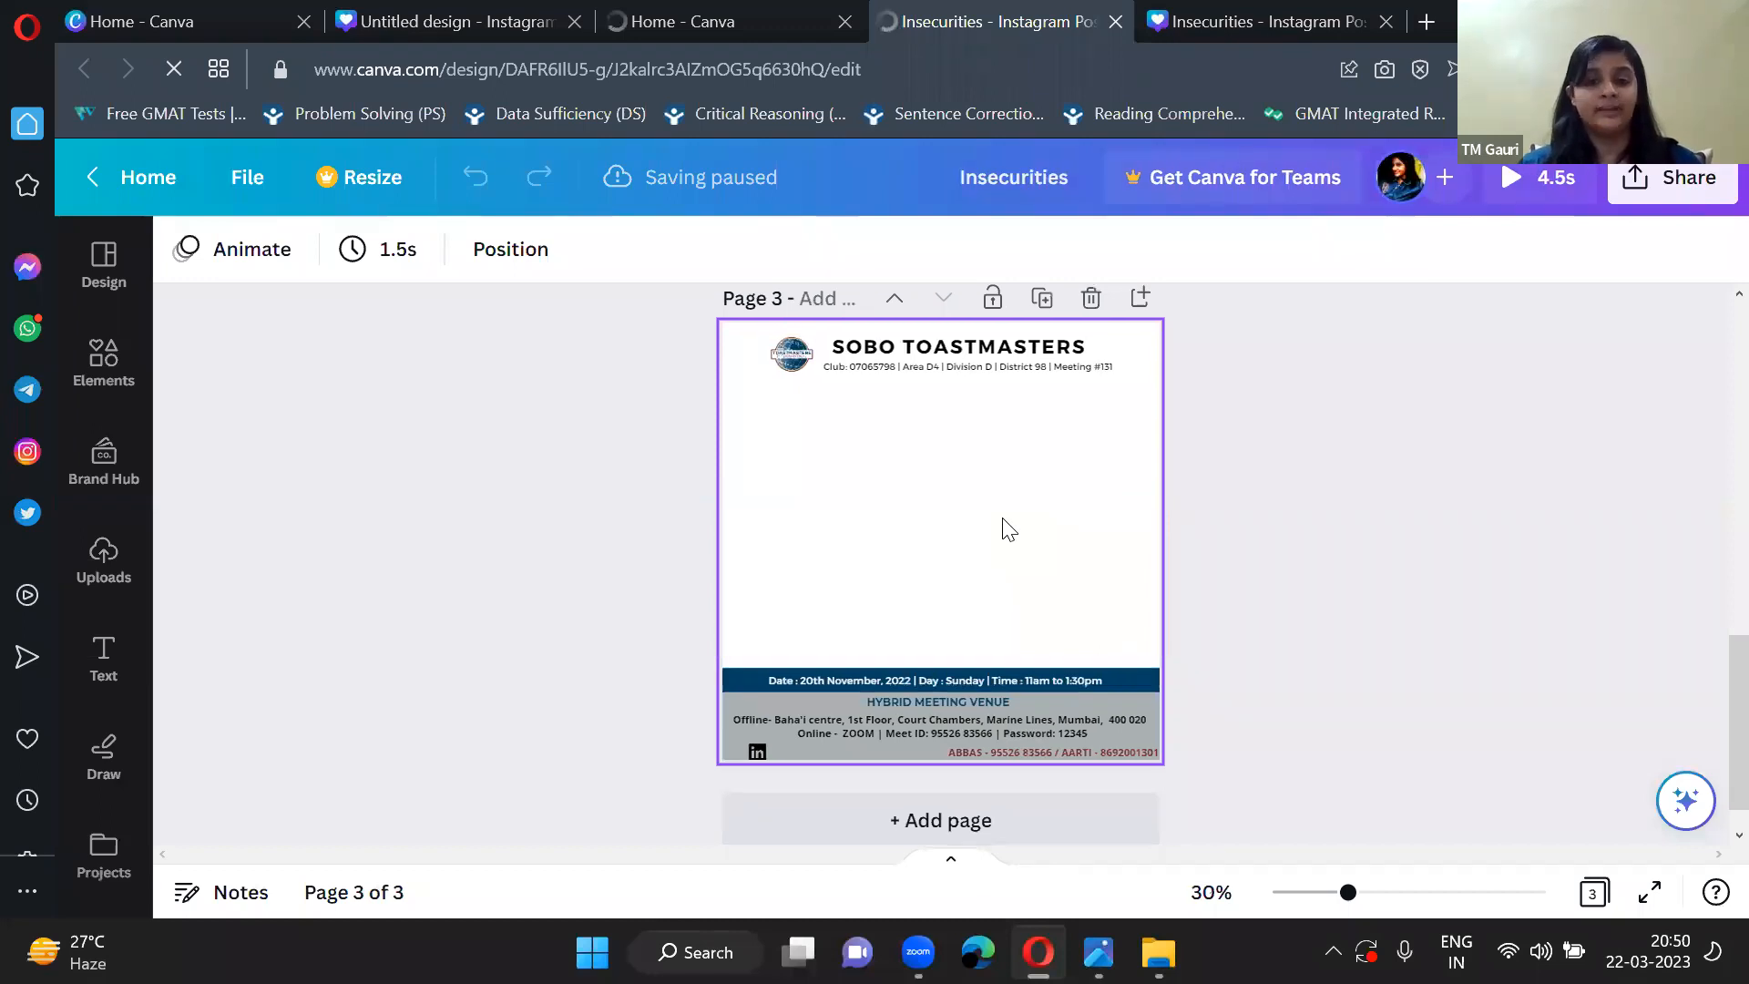
scroll(1009, 528, up, 1)
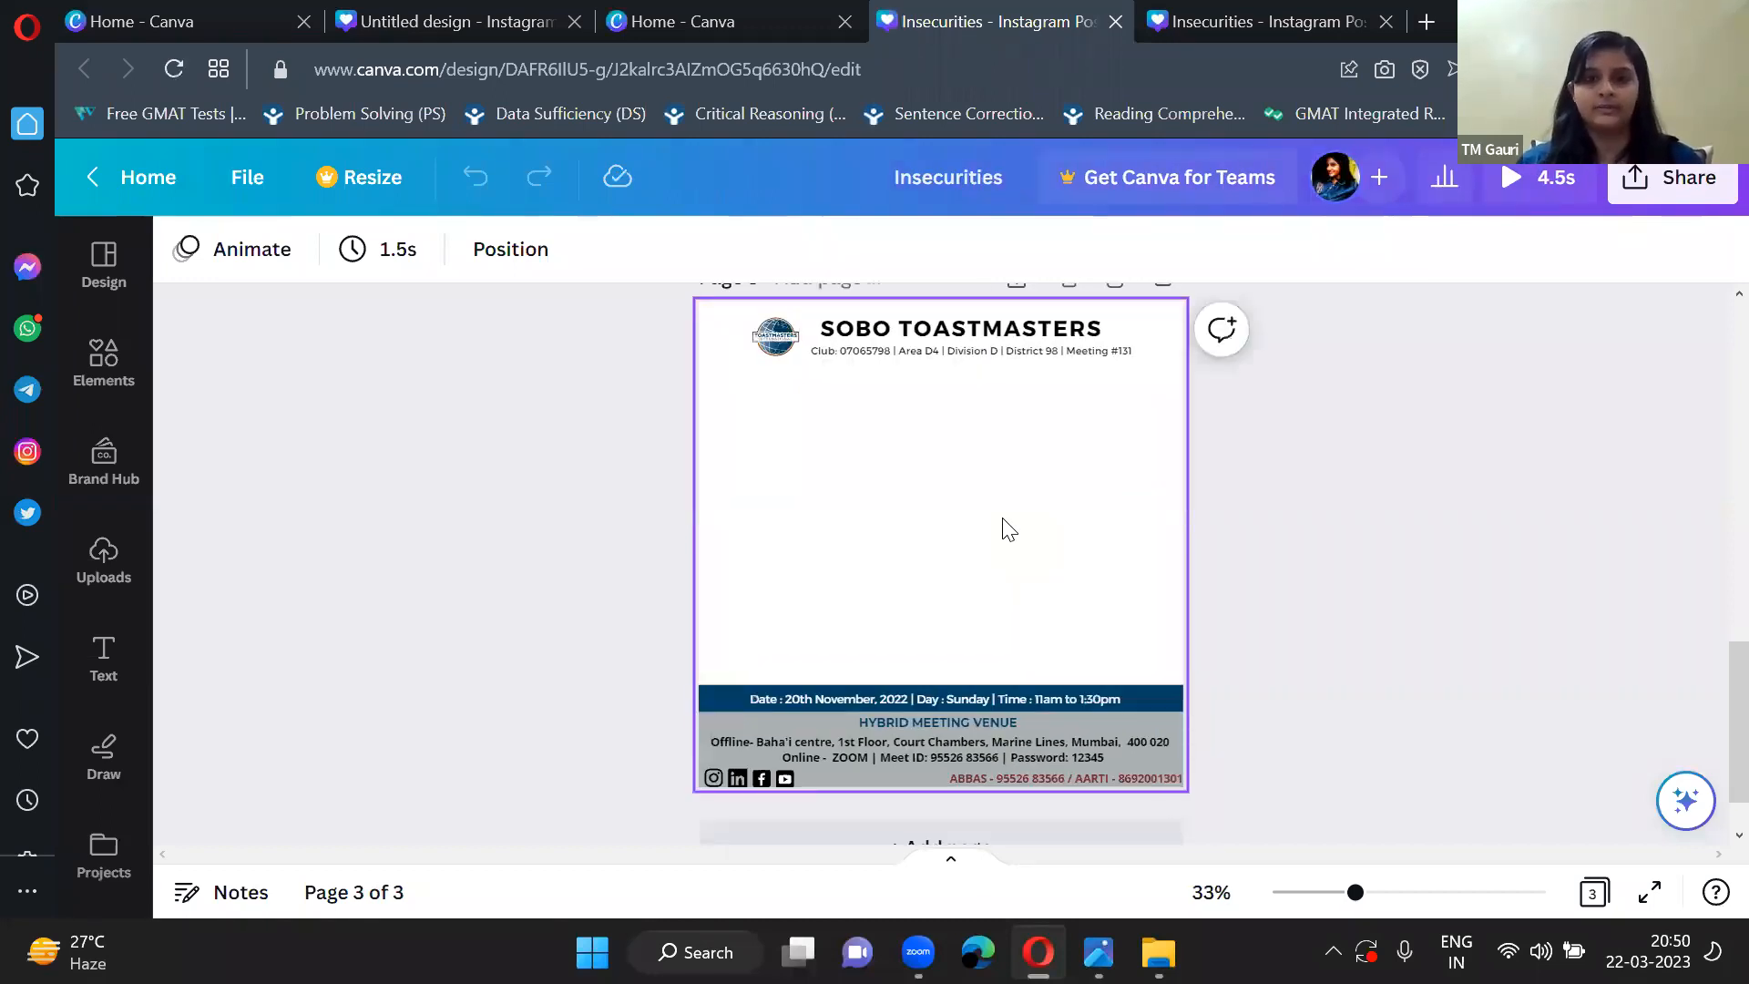
scroll(1009, 528, up, 1)
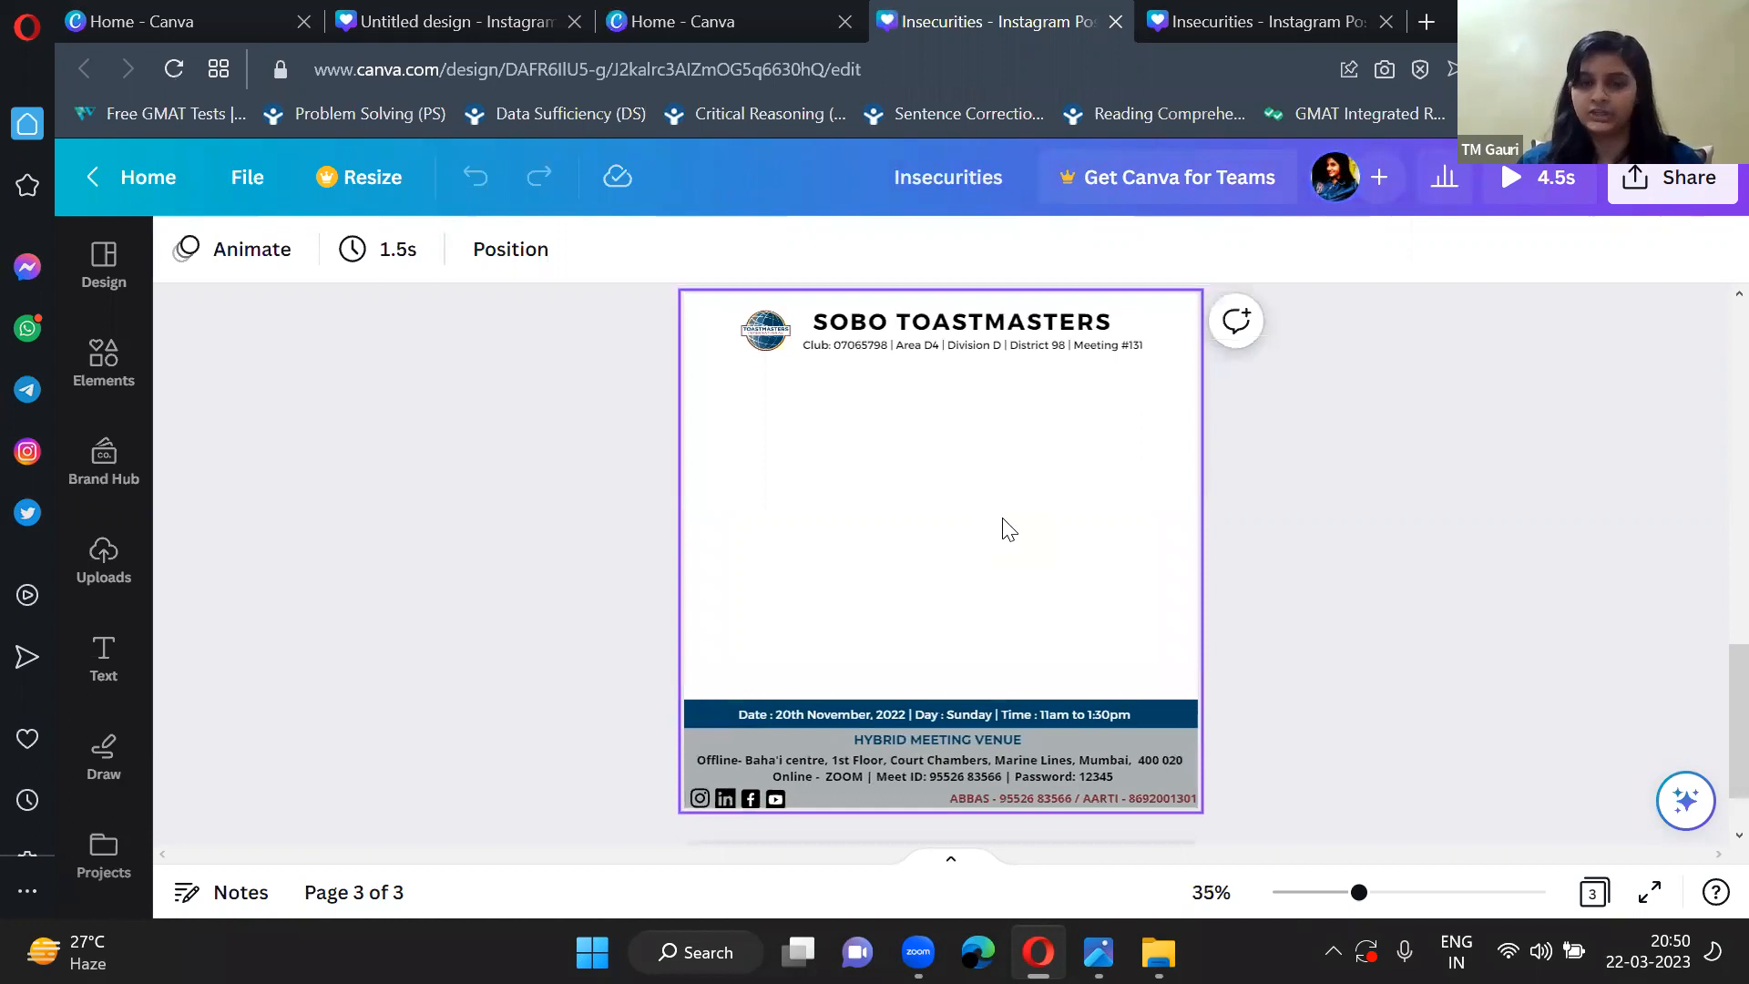
scroll(1009, 528, up, 1)
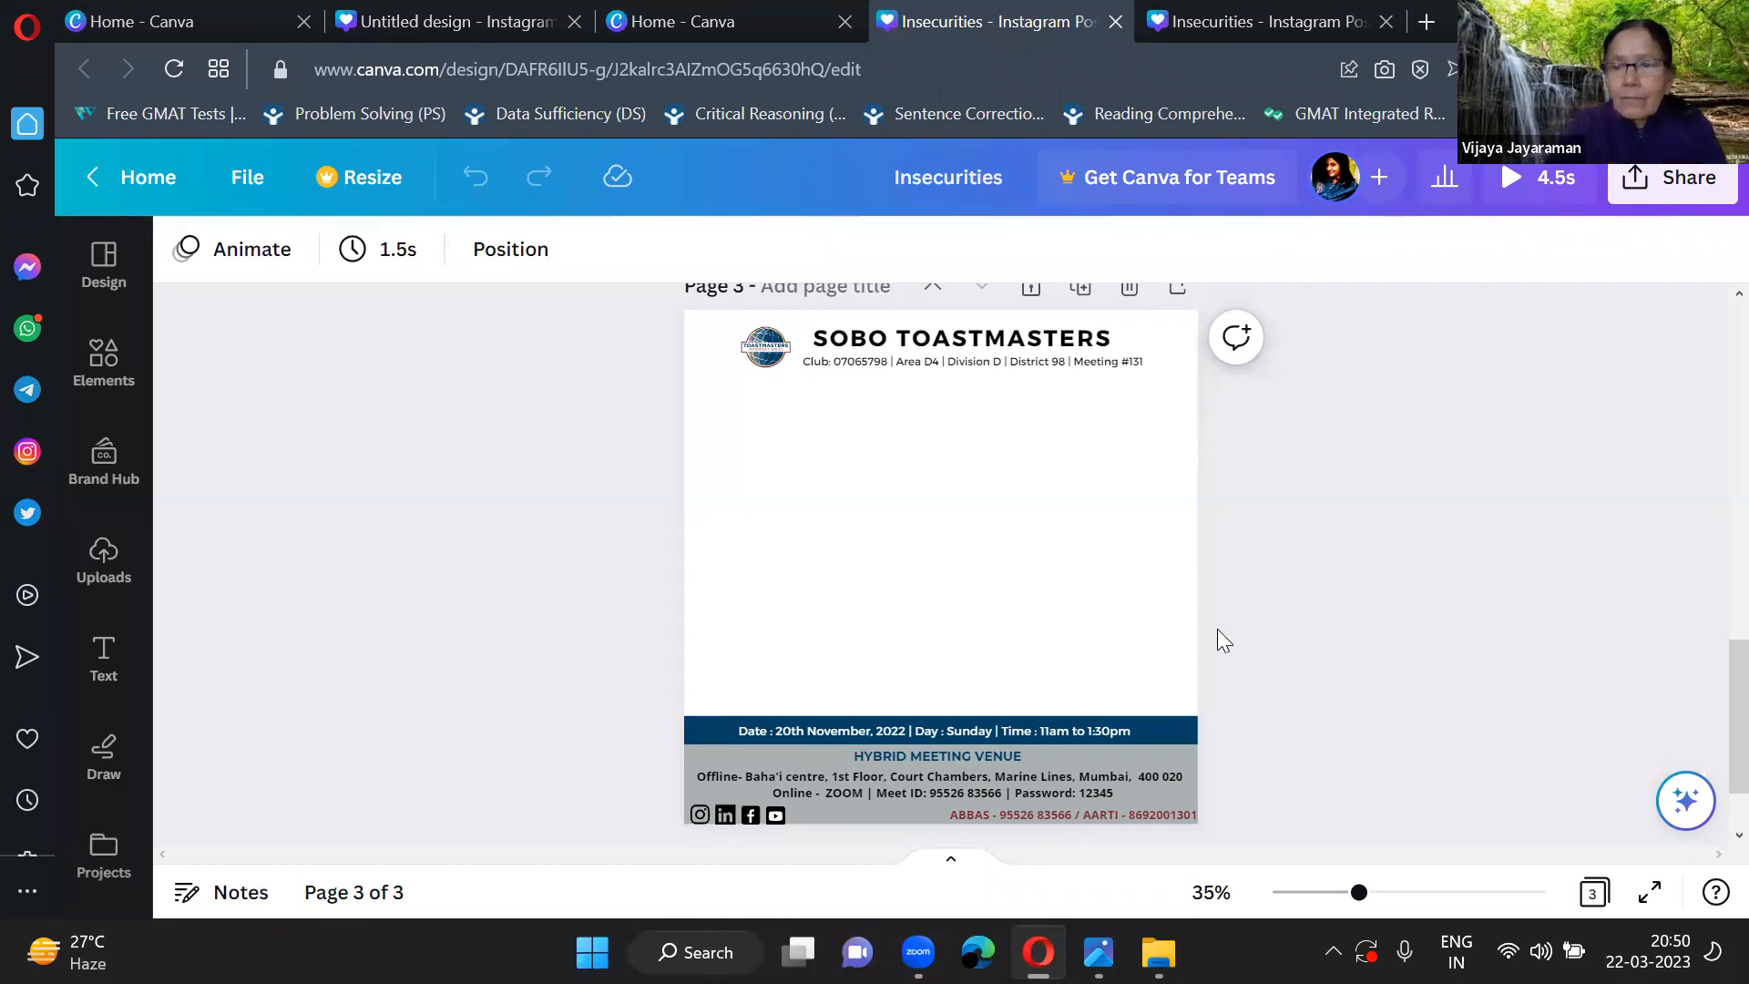
scroll(857, 408, up, 3)
scroll(855, 406, down, 2)
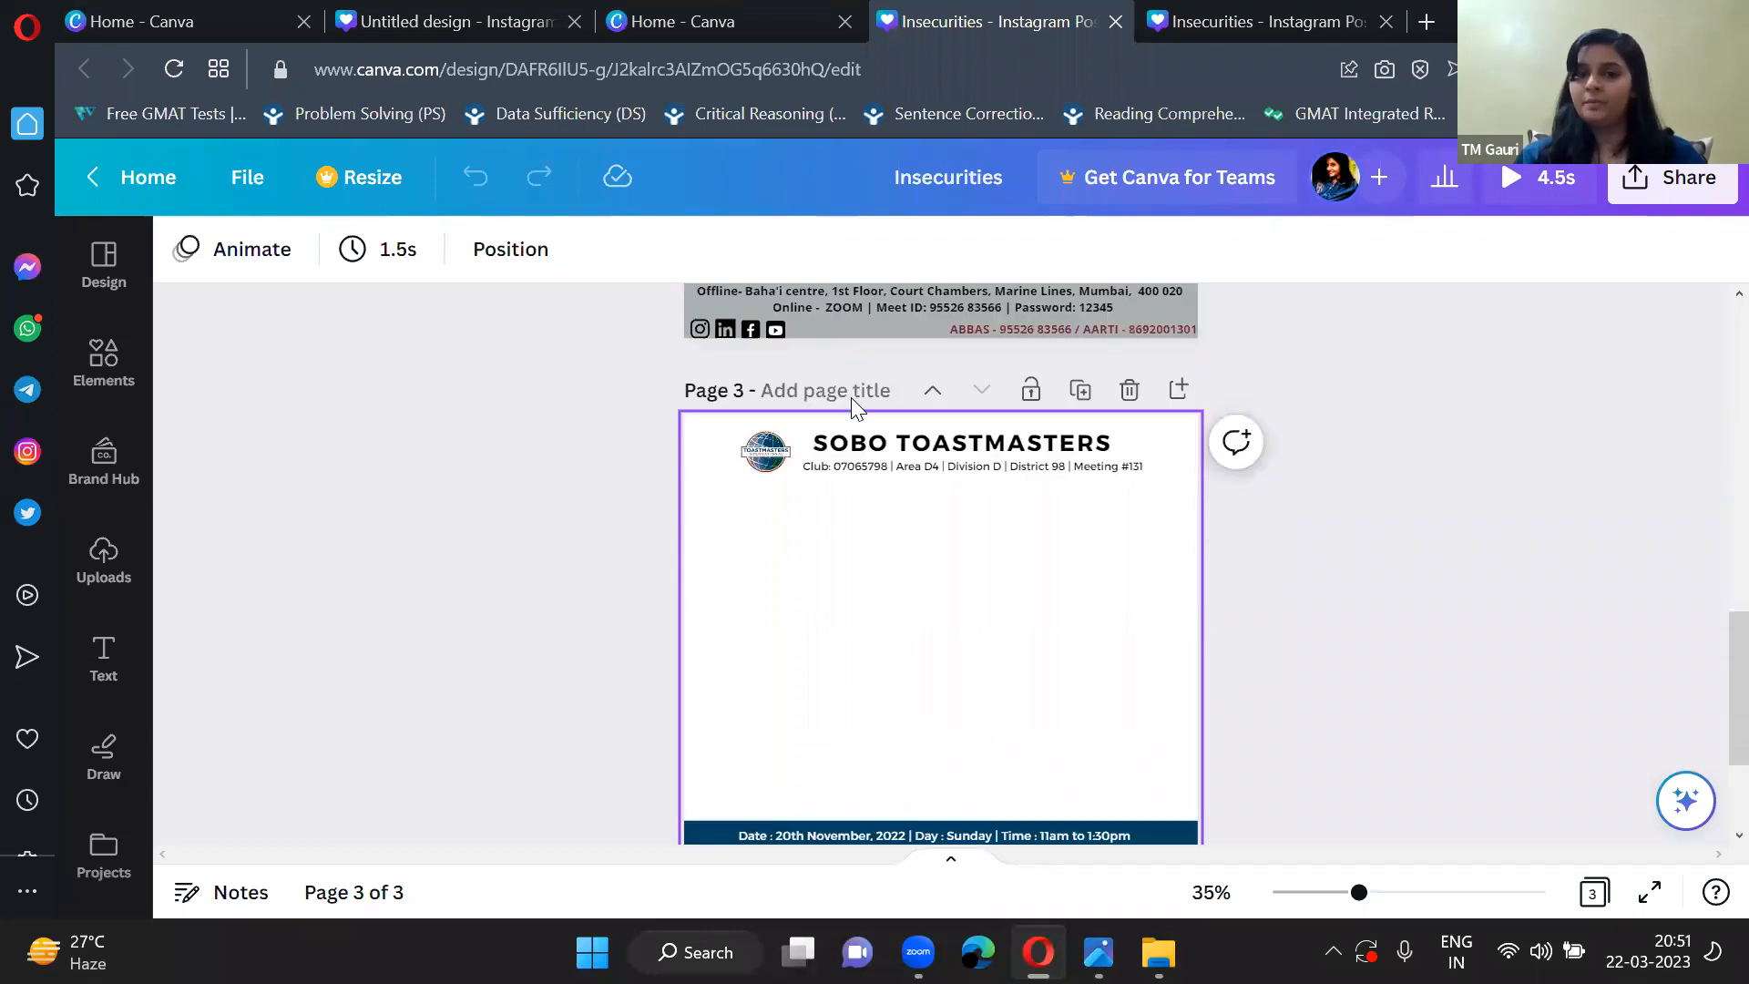
scroll(765, 390, down, 1)
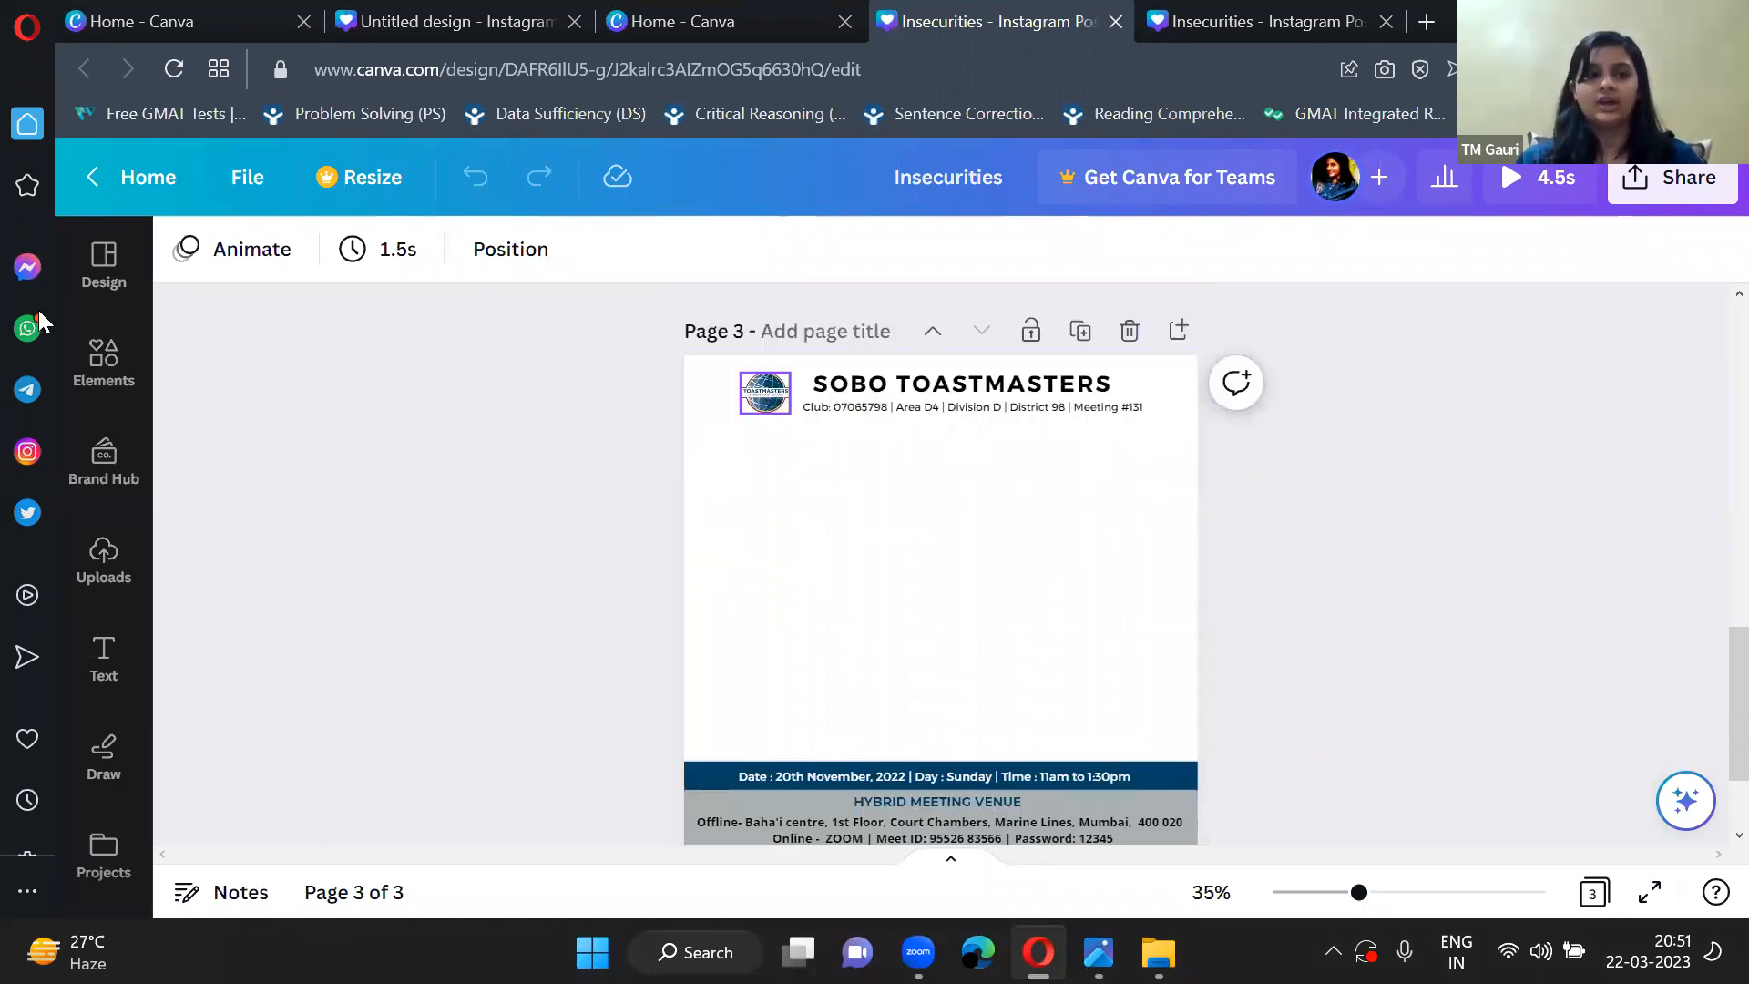
Look over the uploaded images available for the Insecurities design.
click(96, 368)
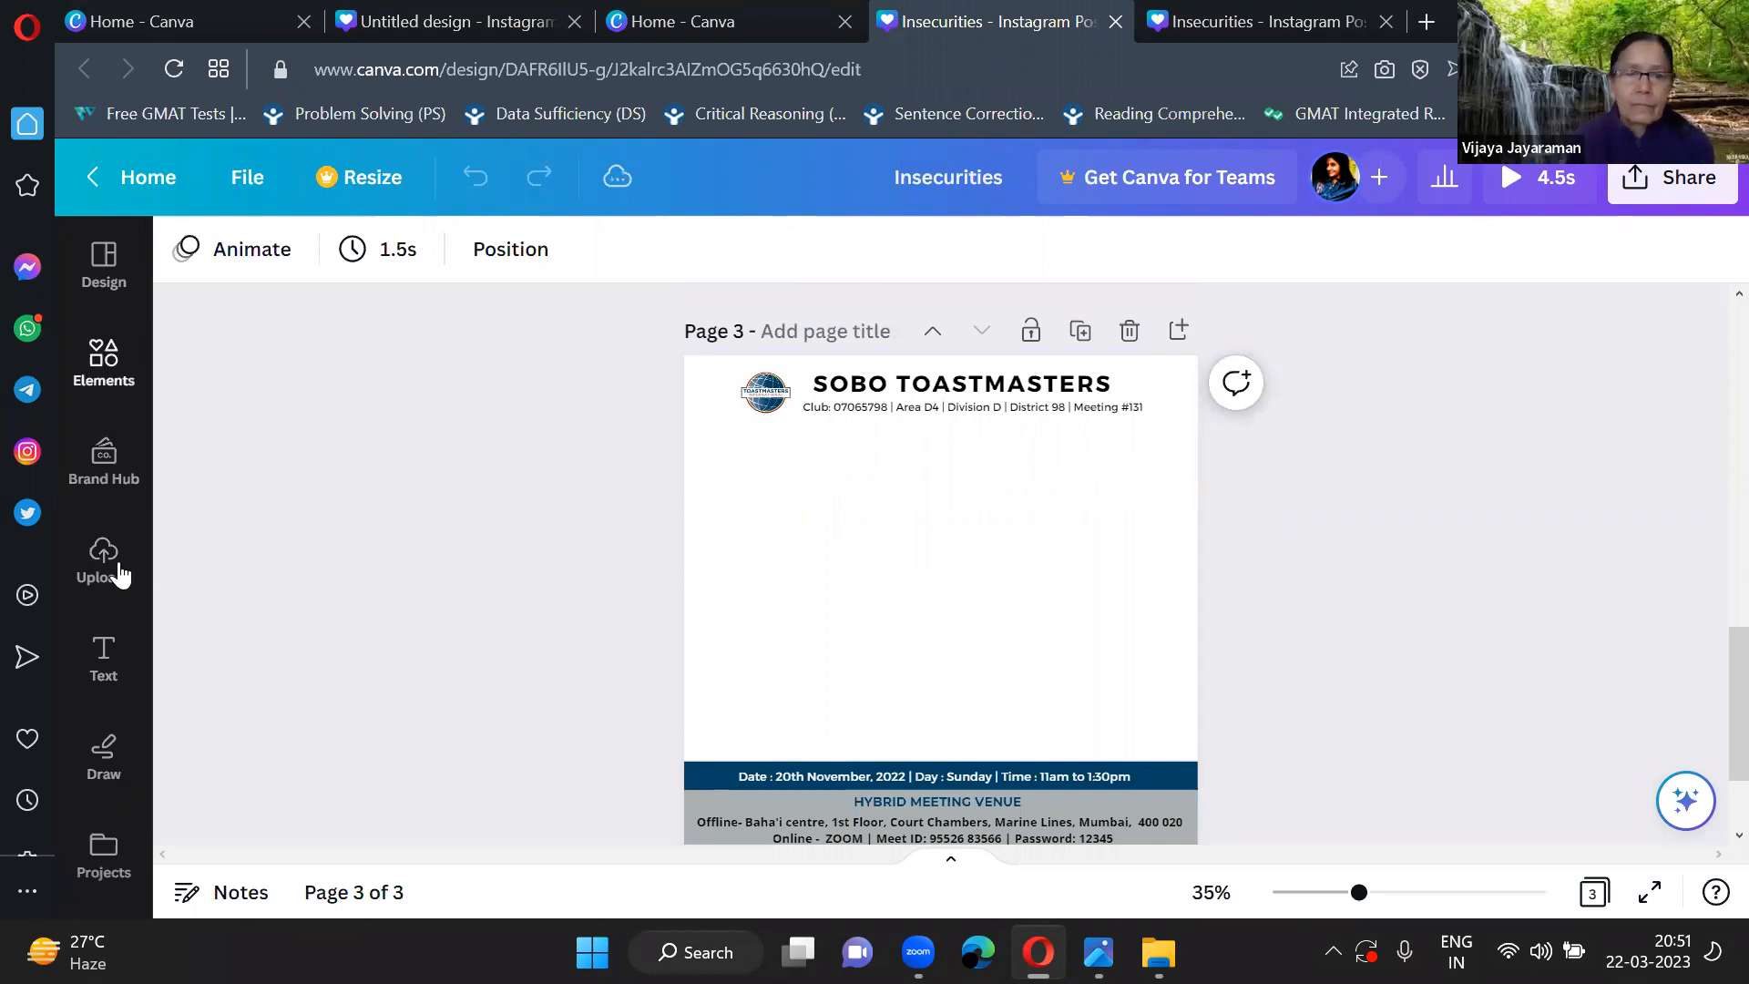
click(121, 574)
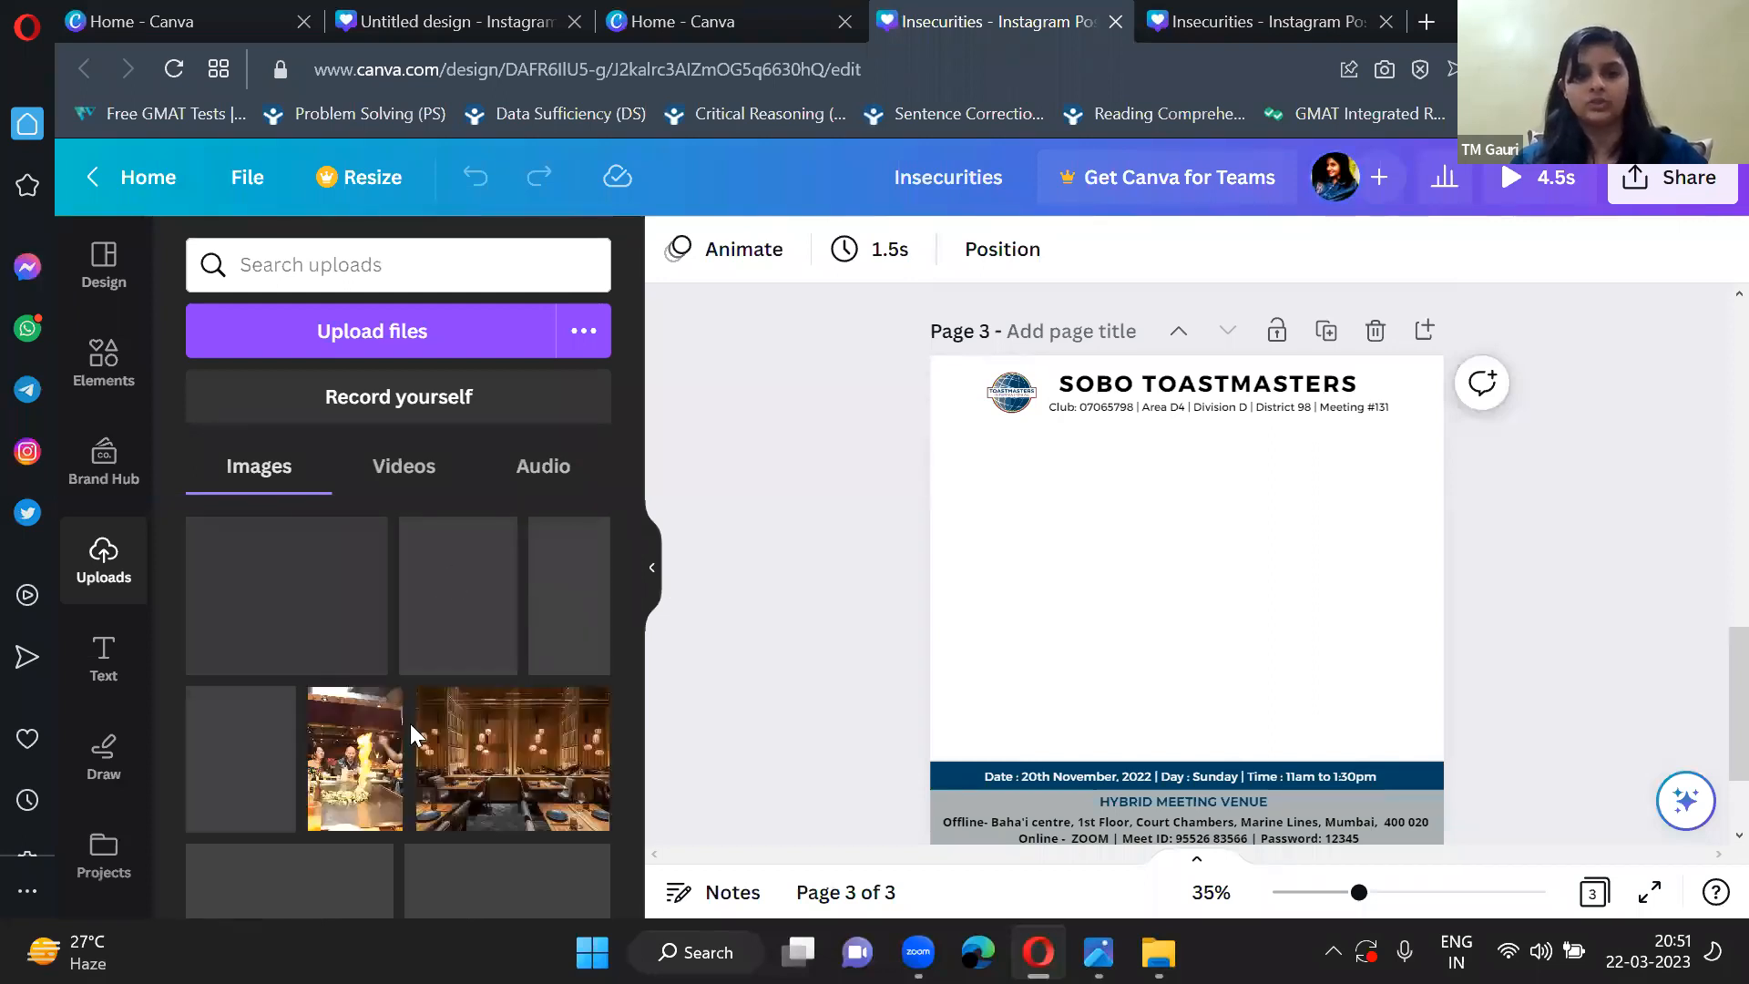
click(652, 568)
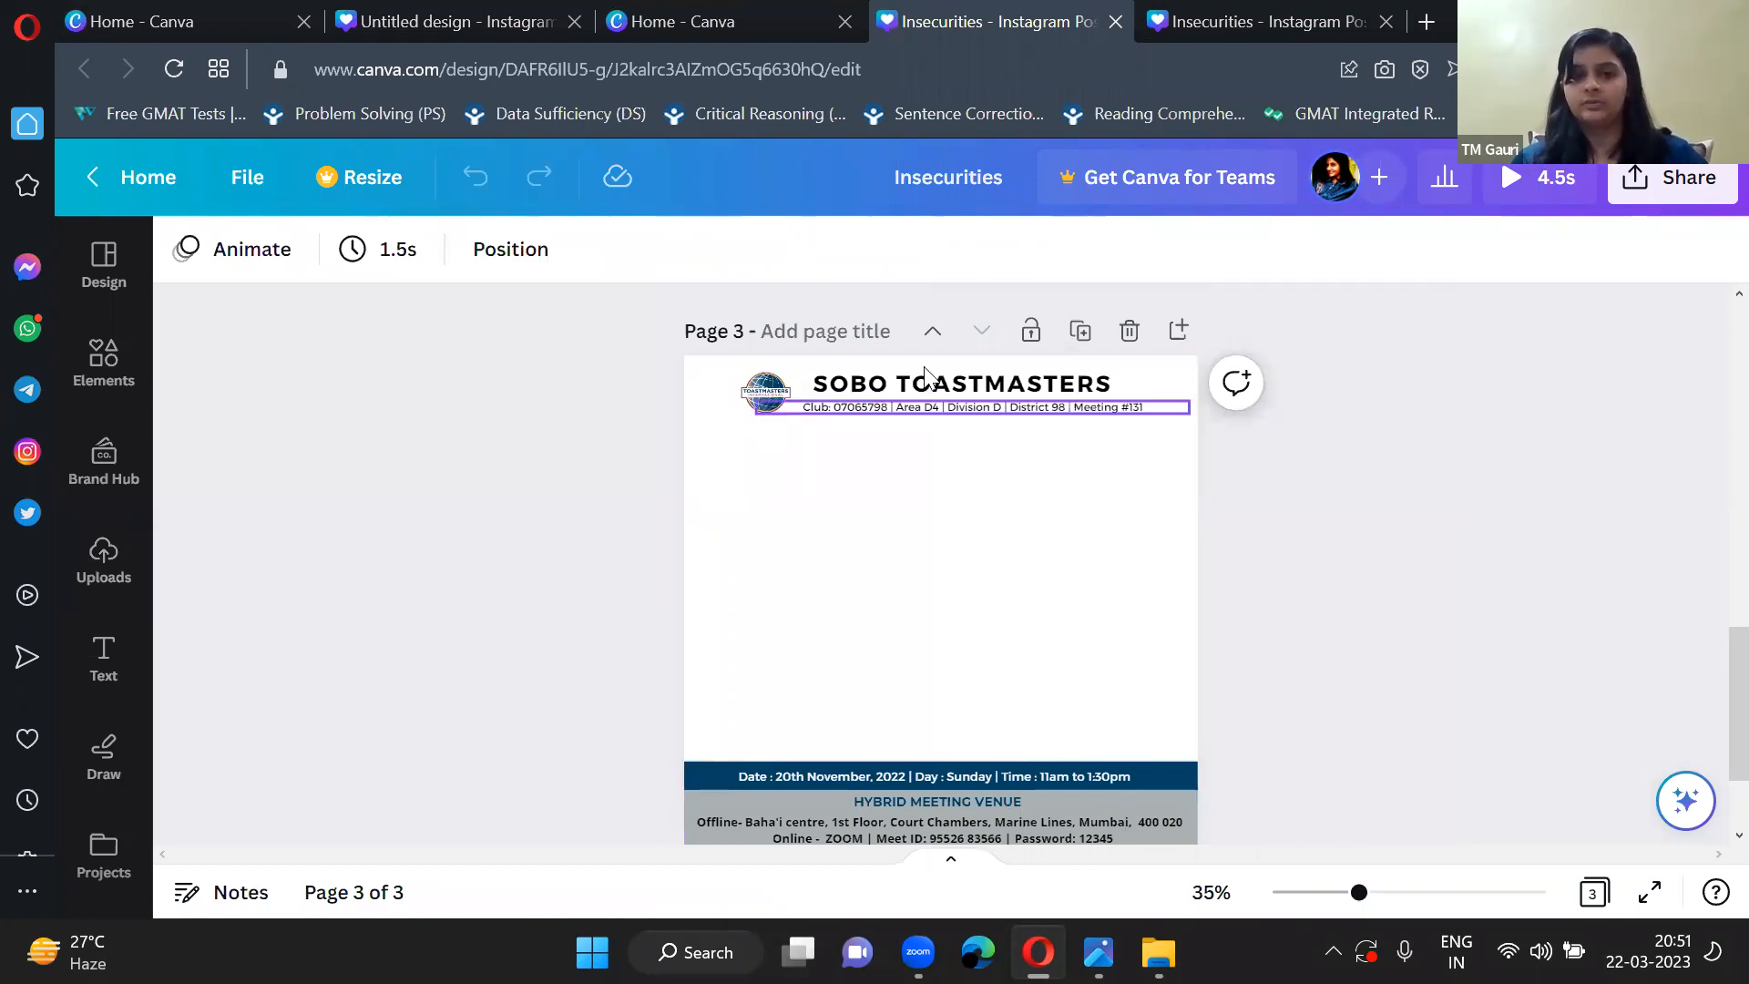
Compare the finished (IN)SECURE poster on page 2 with the blank branded layout on page 3.
scroll(923, 372, up, 5)
scroll(955, 606, up, 1)
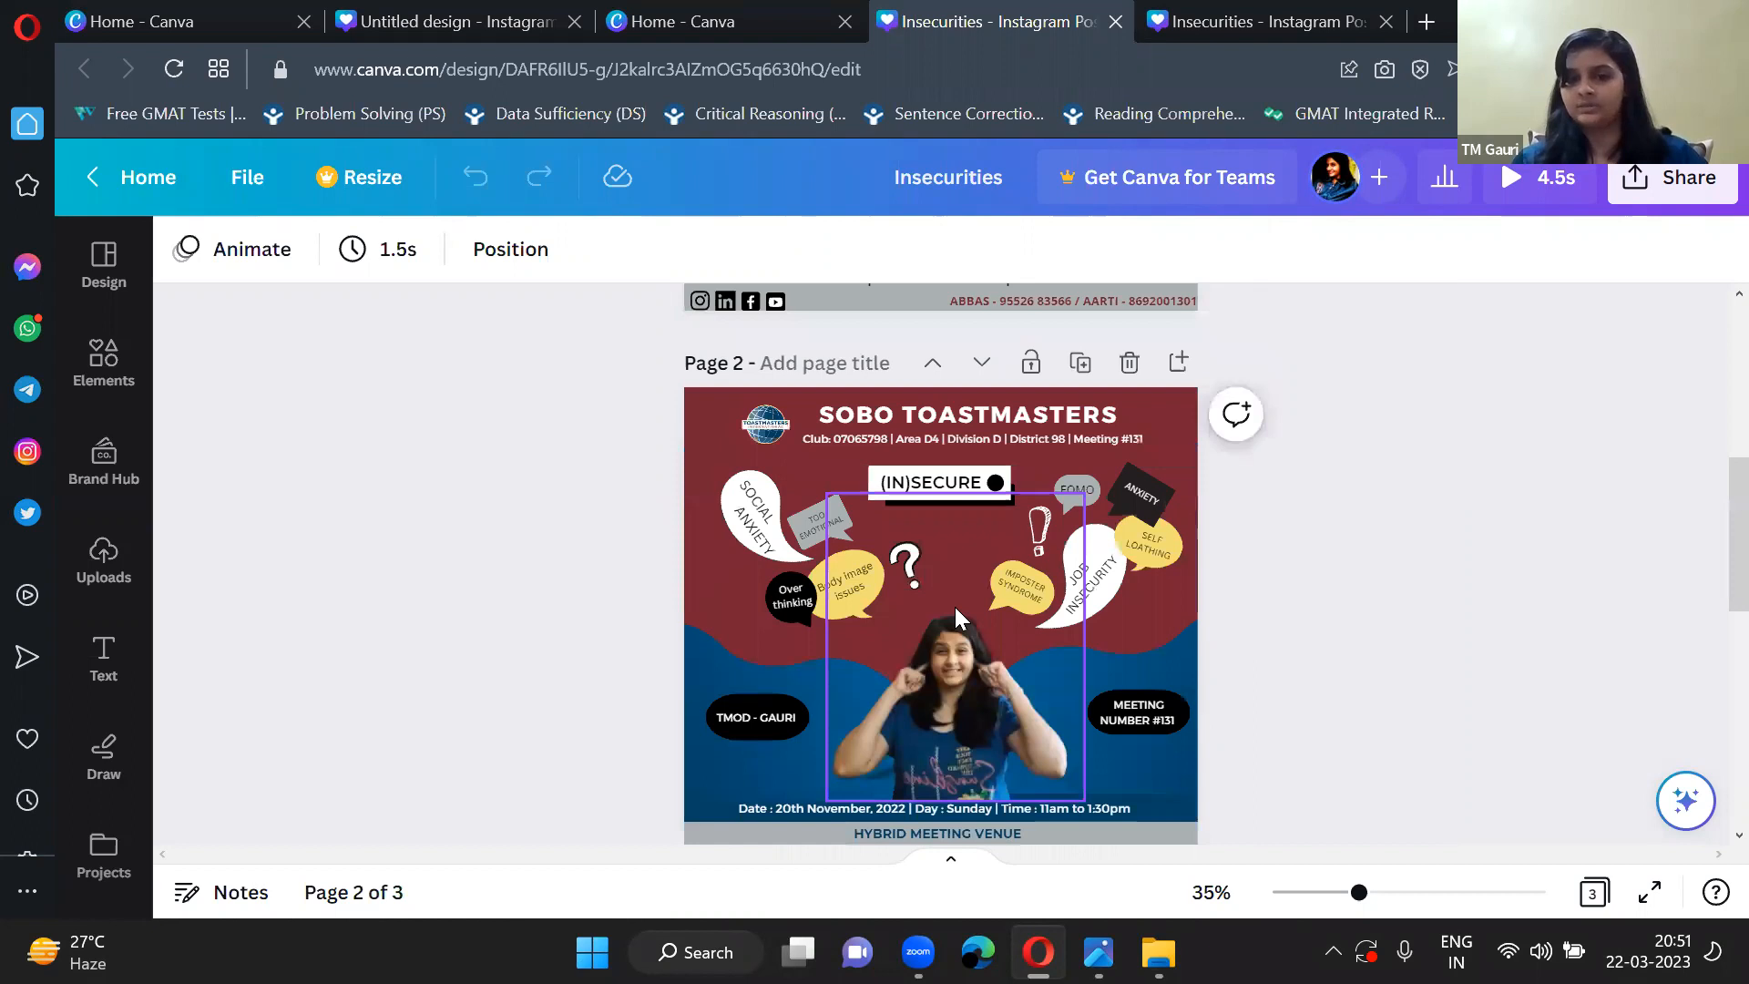
scroll(954, 607, down, 5)
scroll(824, 488, up, 5)
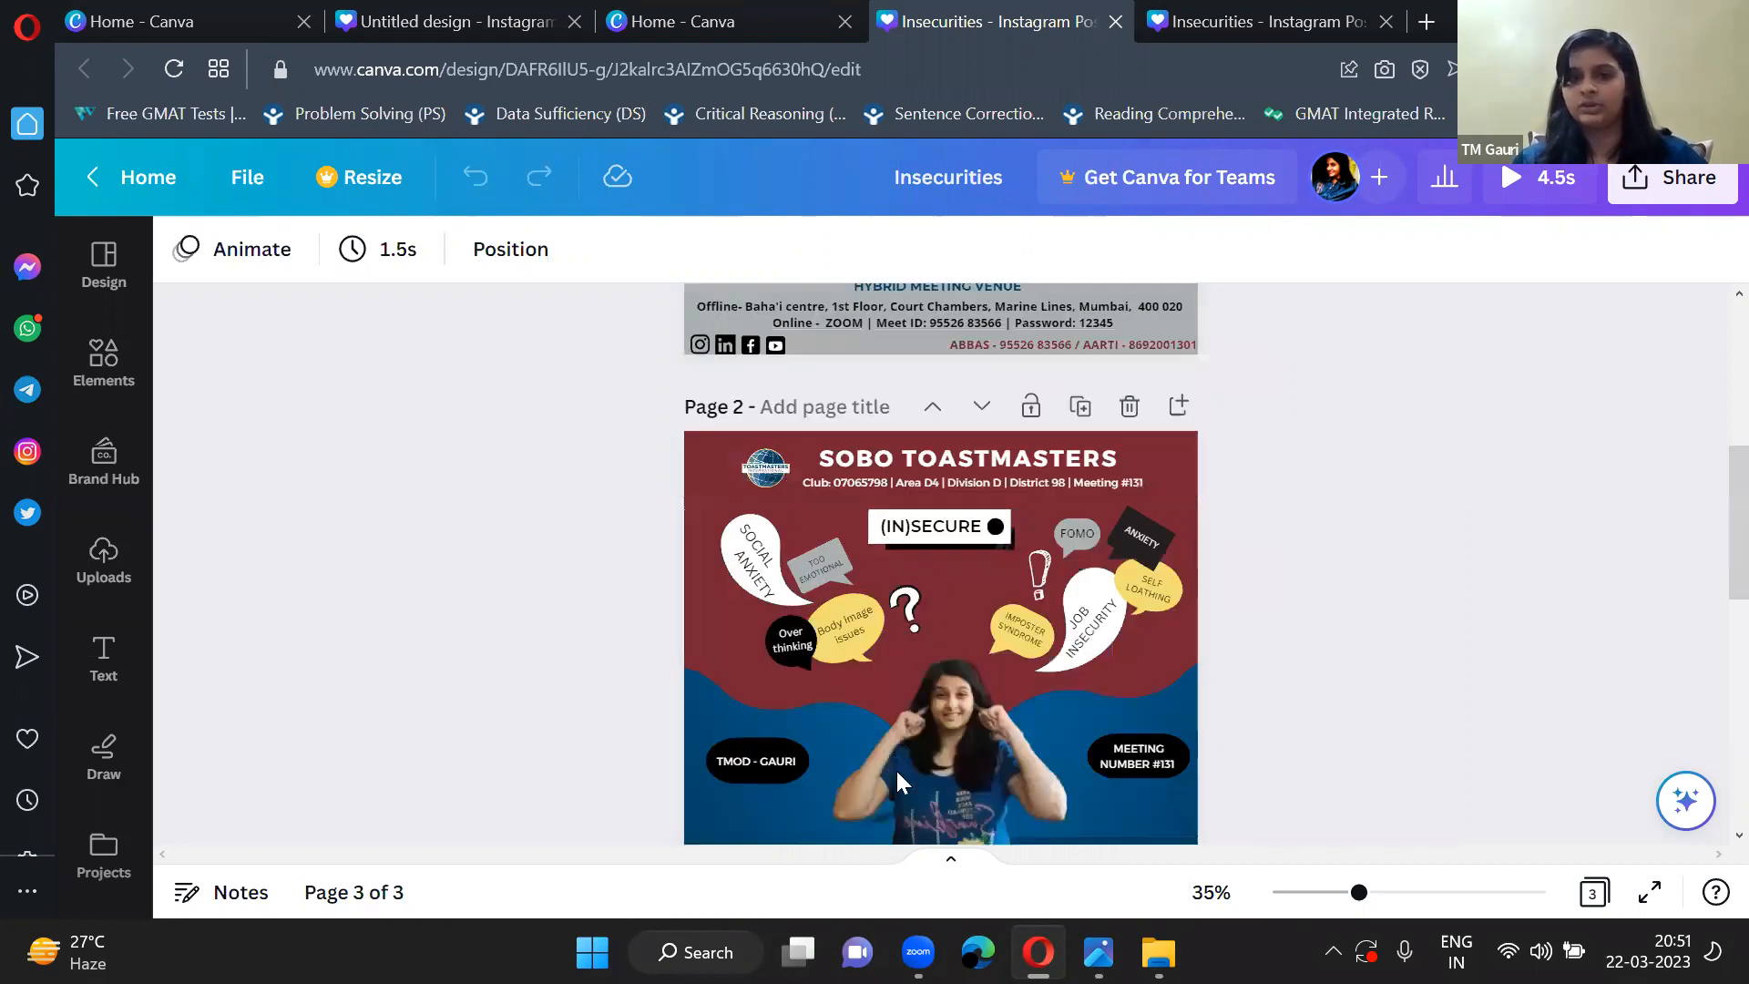
scroll(898, 780, up, 1)
scroll(765, 597, down, 5)
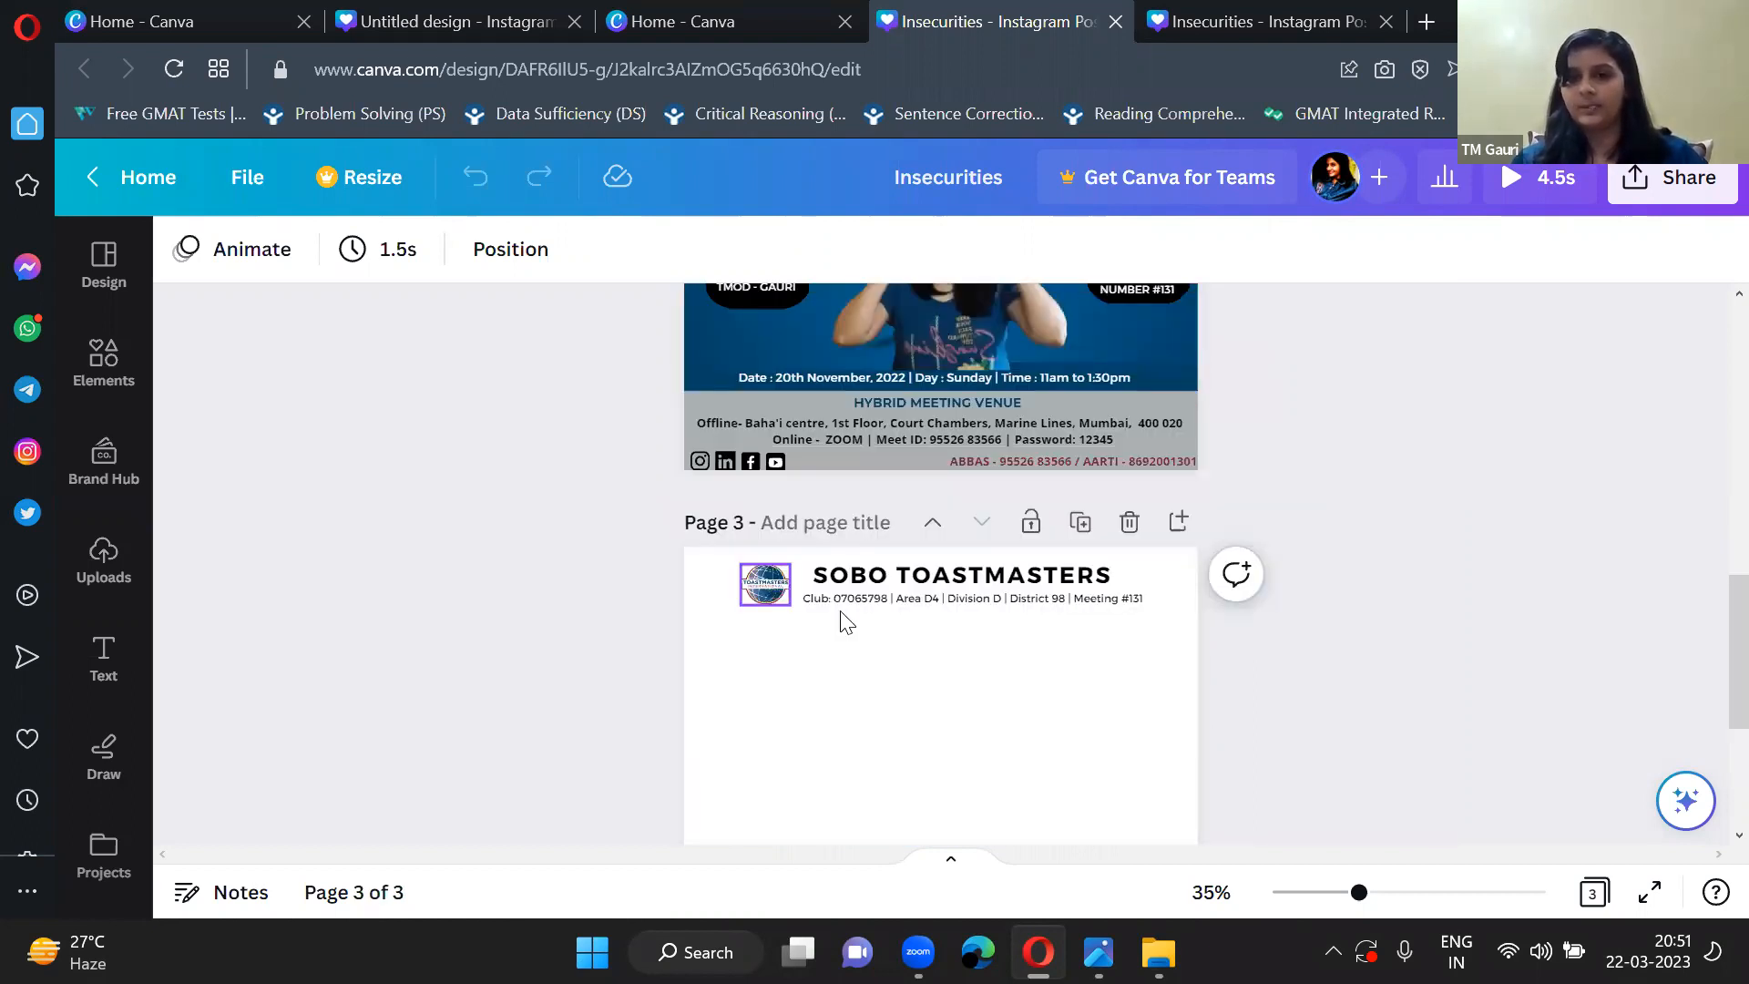
scroll(894, 657, down, 3)
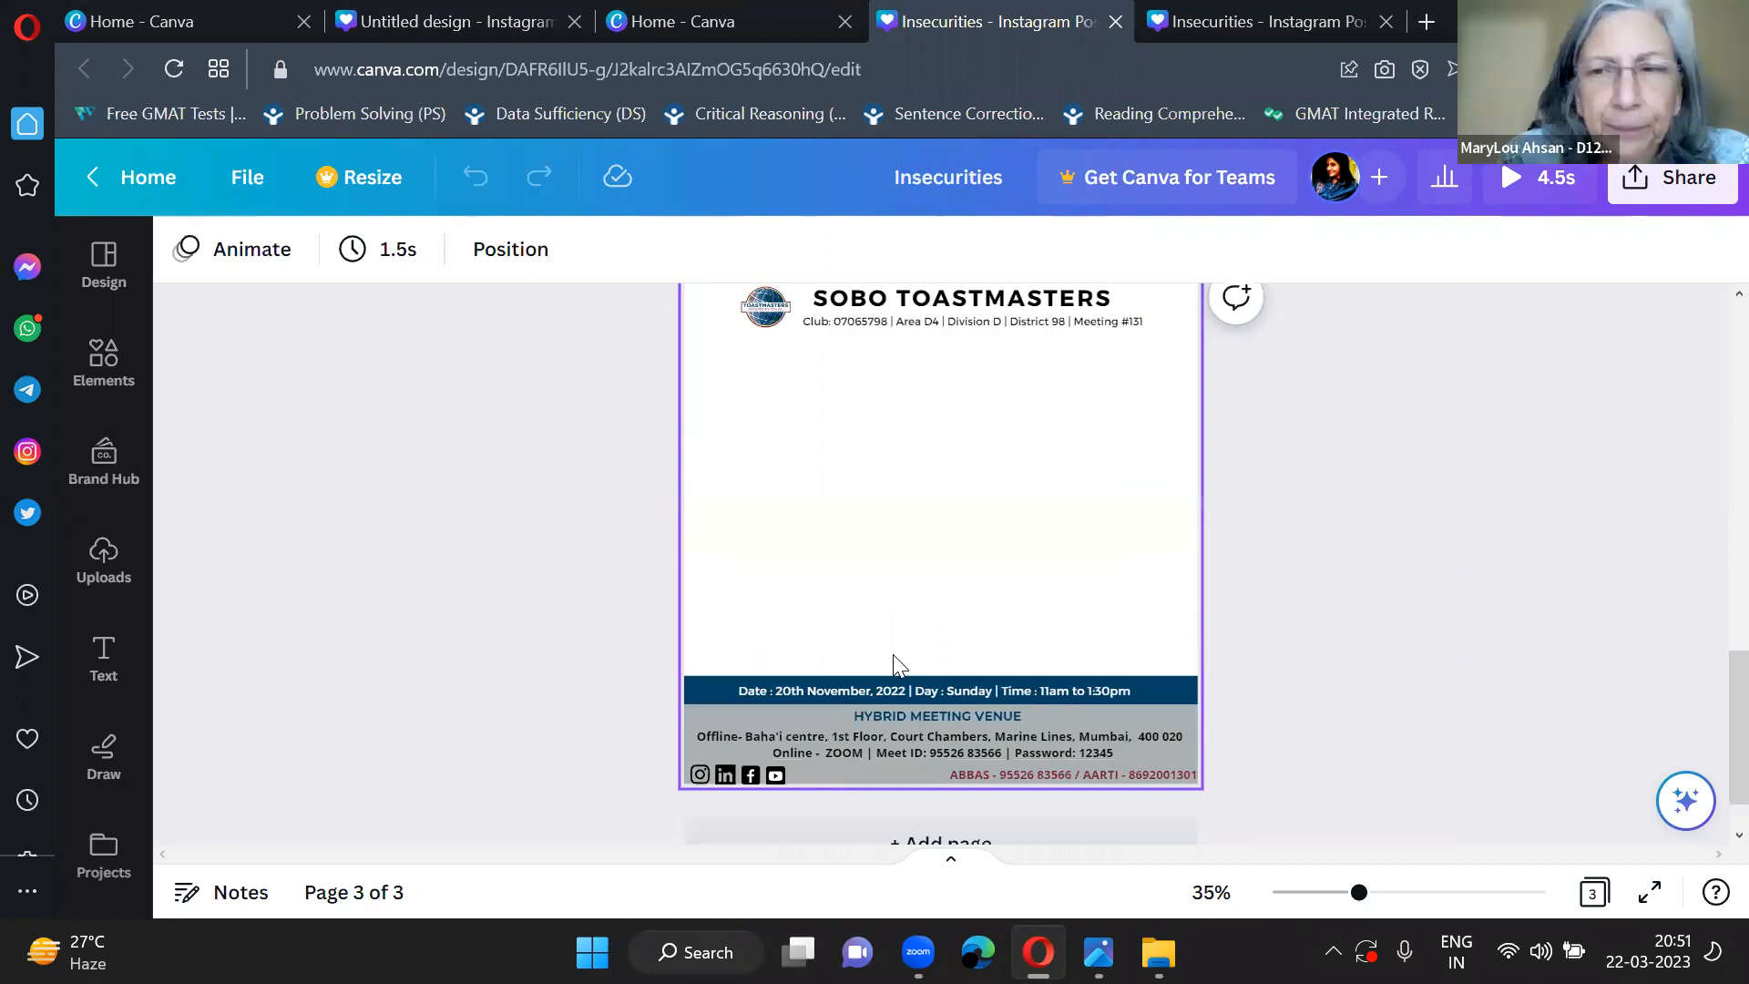
scroll(894, 657, up, 1)
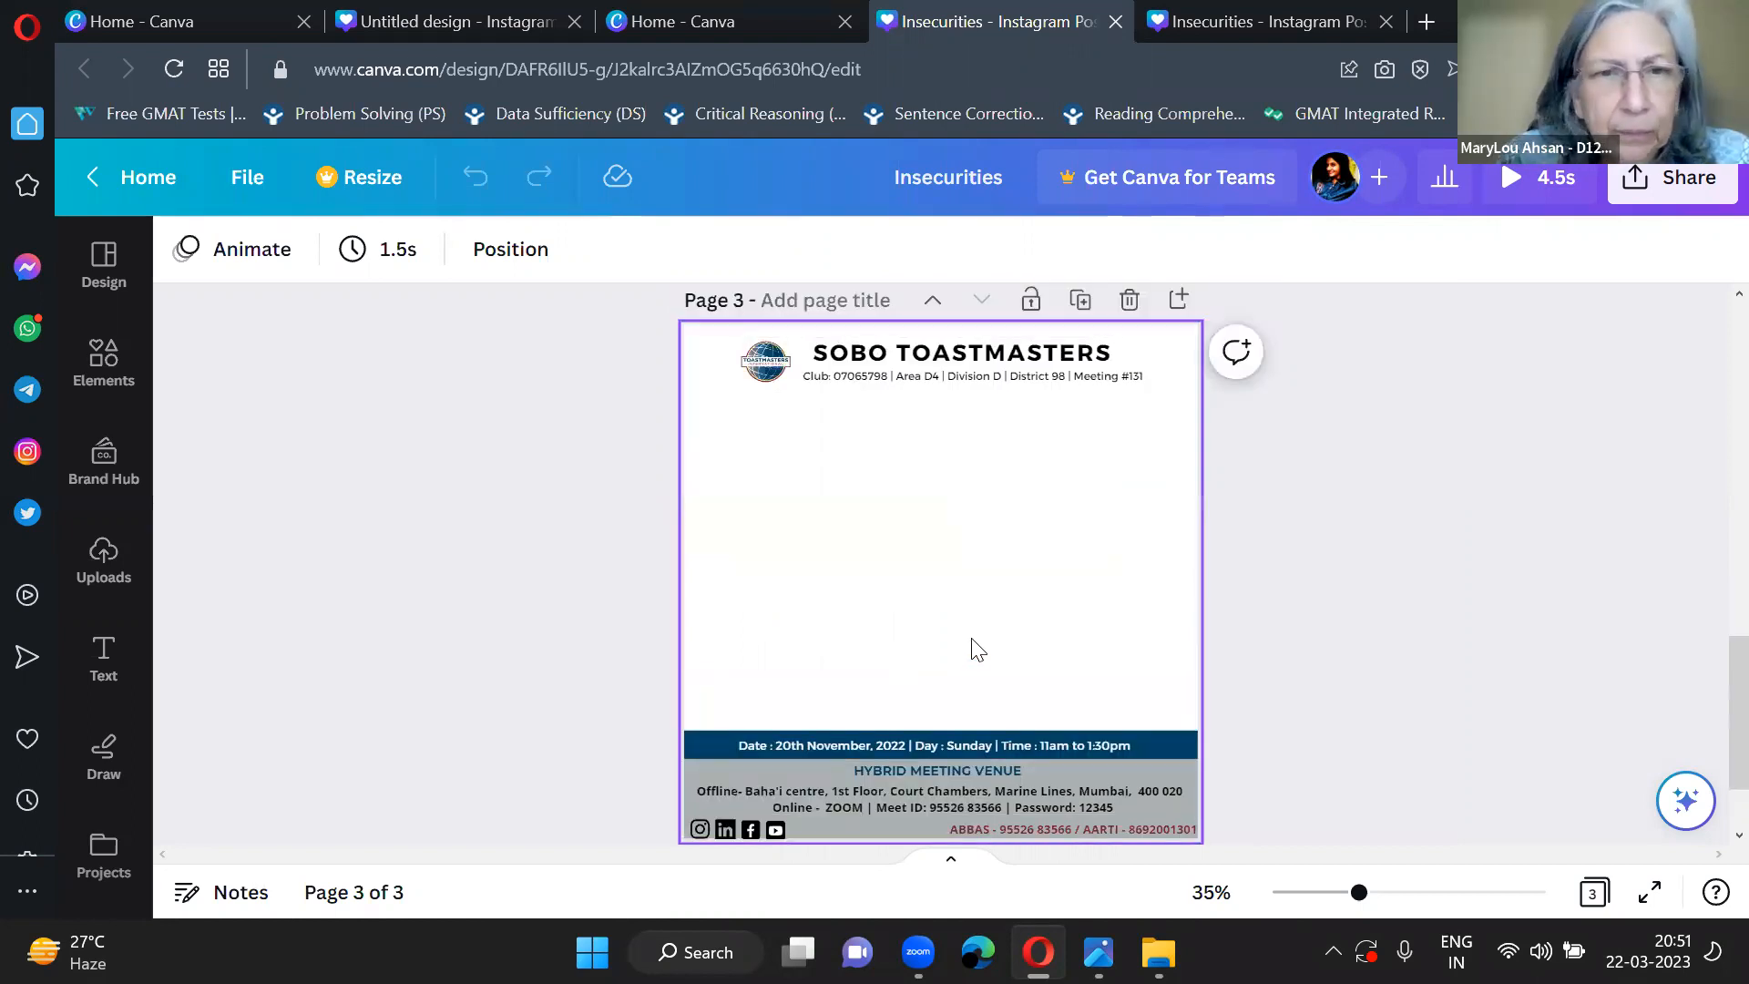
ctrl+scroll(972, 650, up, 2)
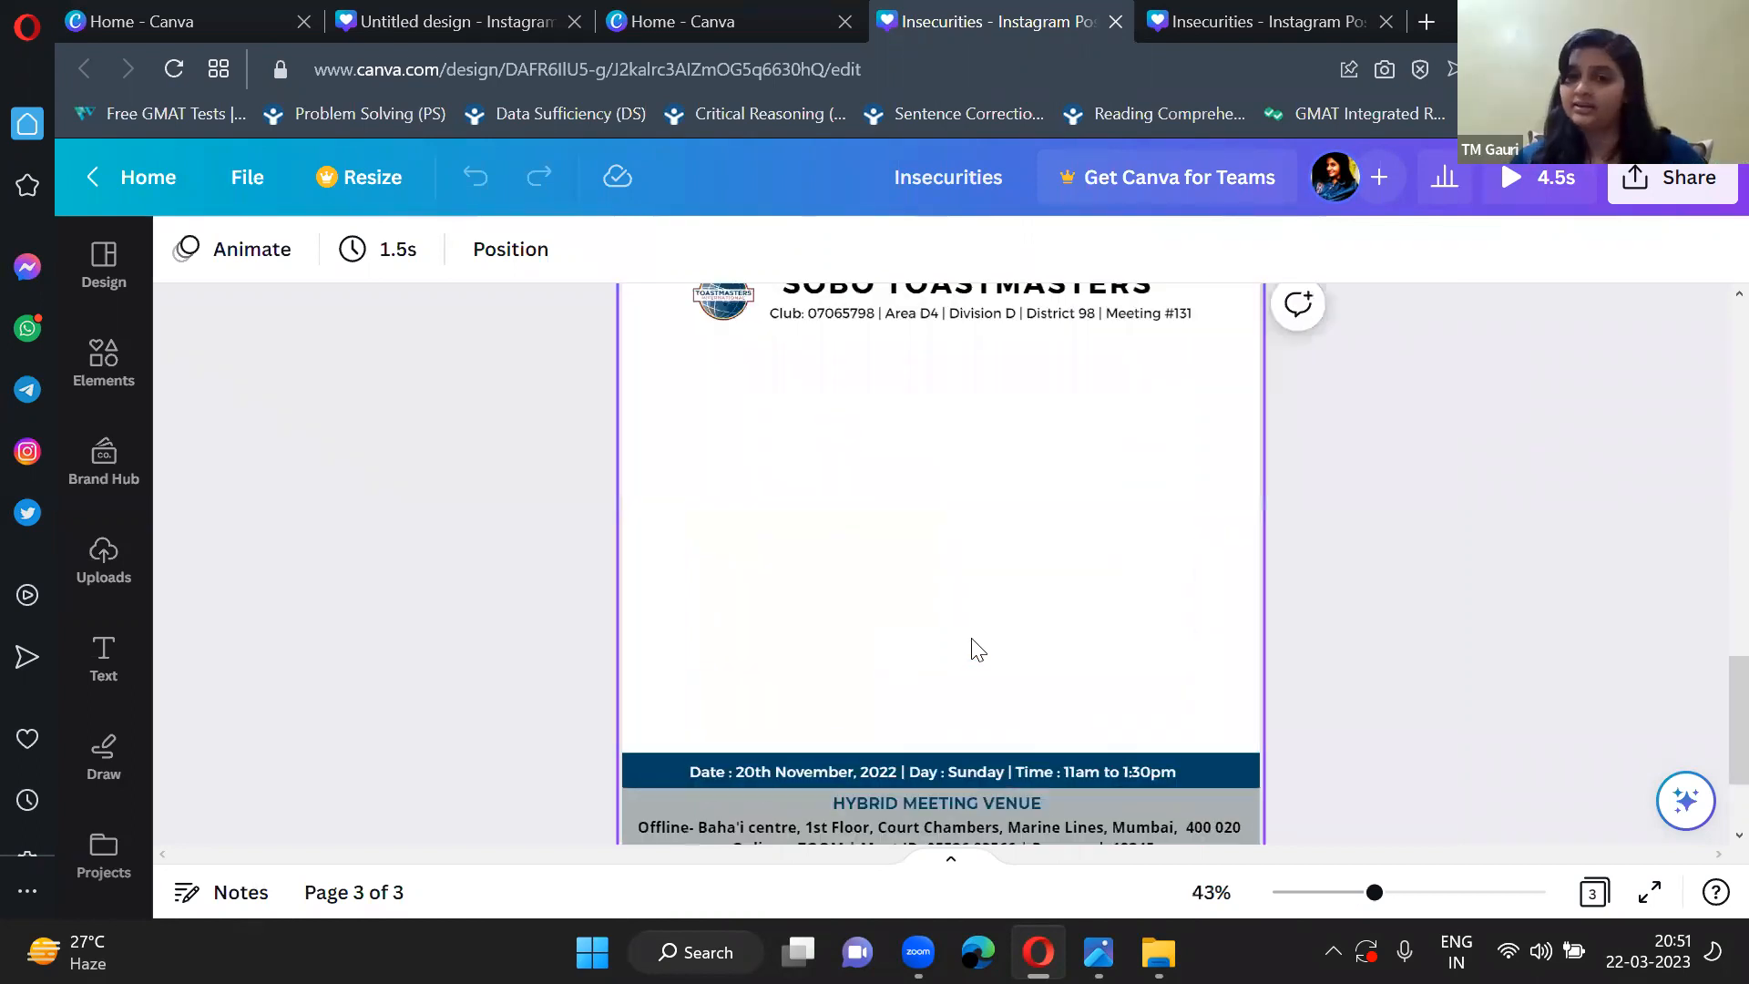
ctrl+scroll(972, 649, down, 2)
scroll(972, 649, down, 1)
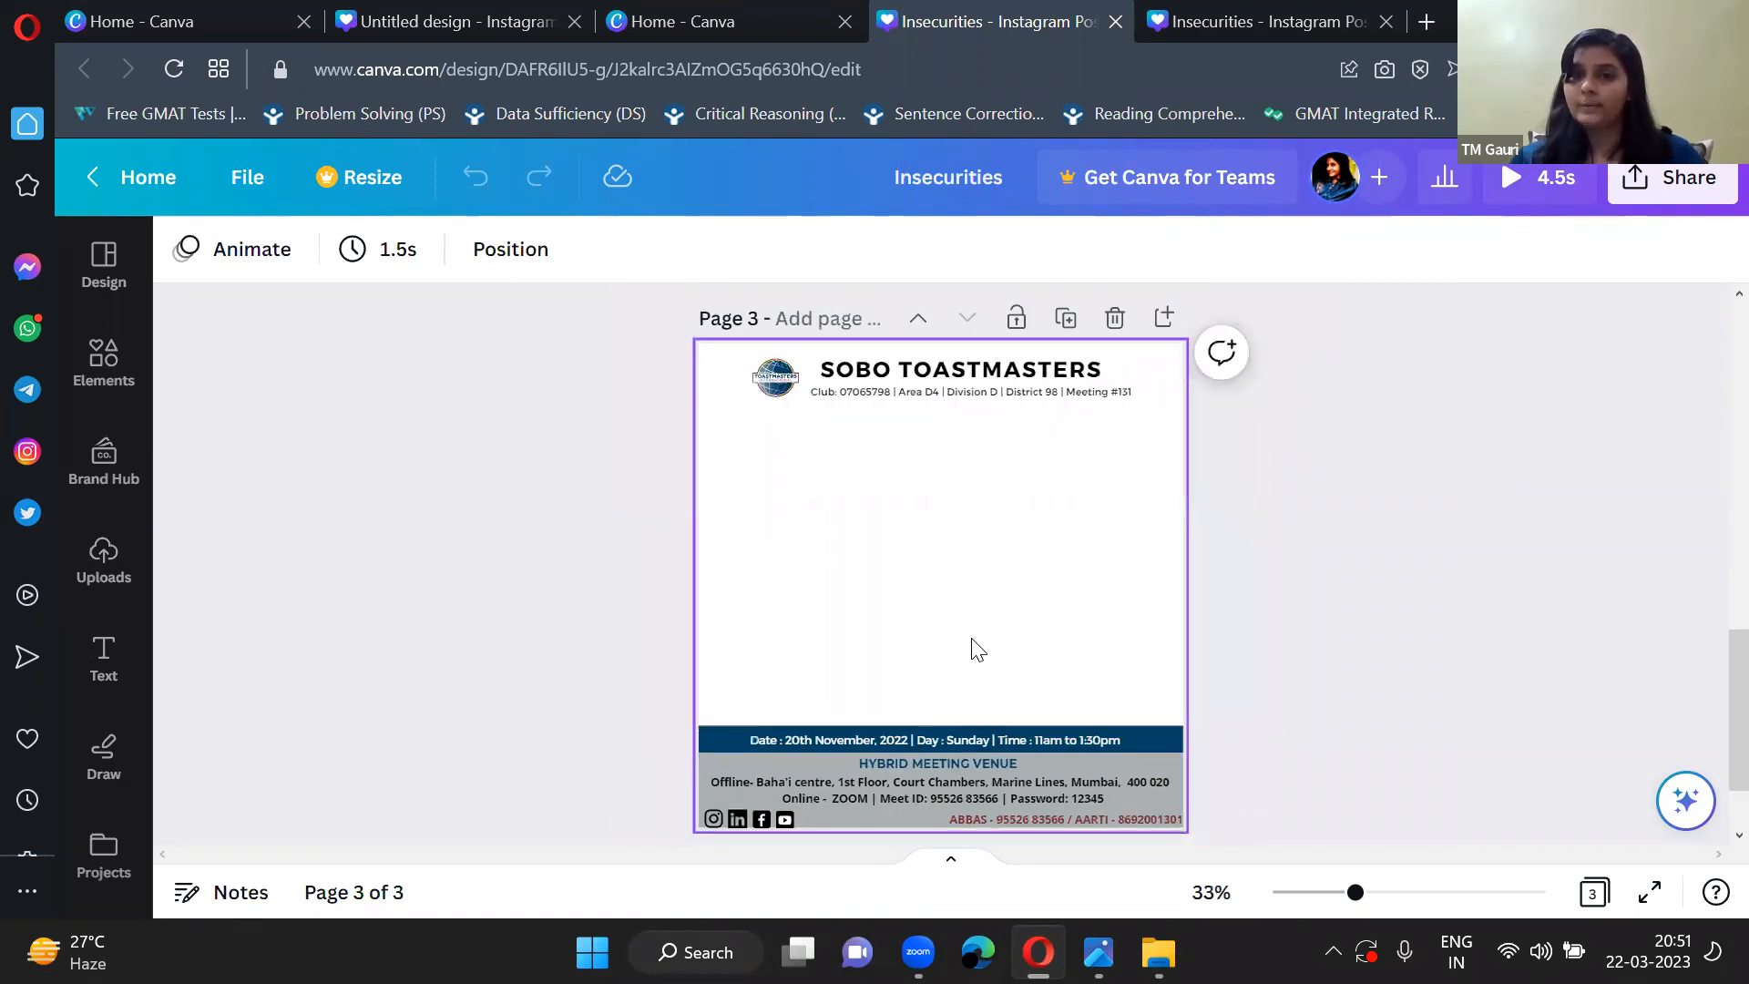
scroll(978, 650, up, 1)
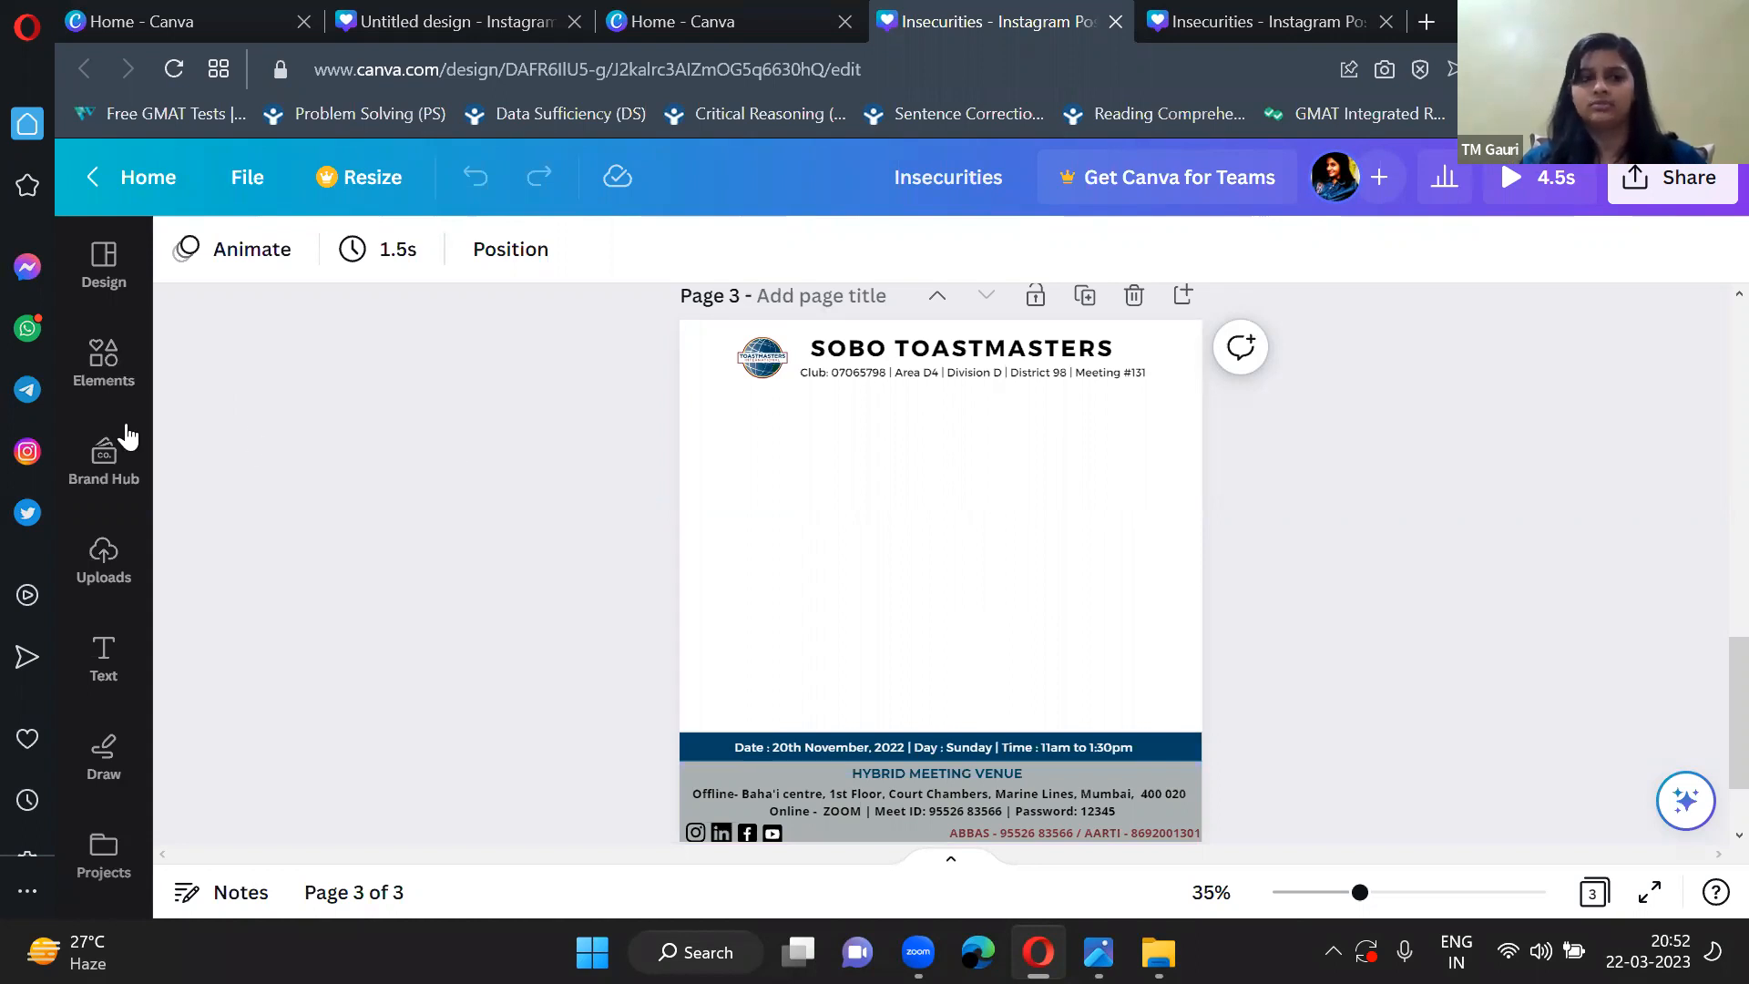
Search the elements library for "moon" and browse all matching graphics.
click(107, 384)
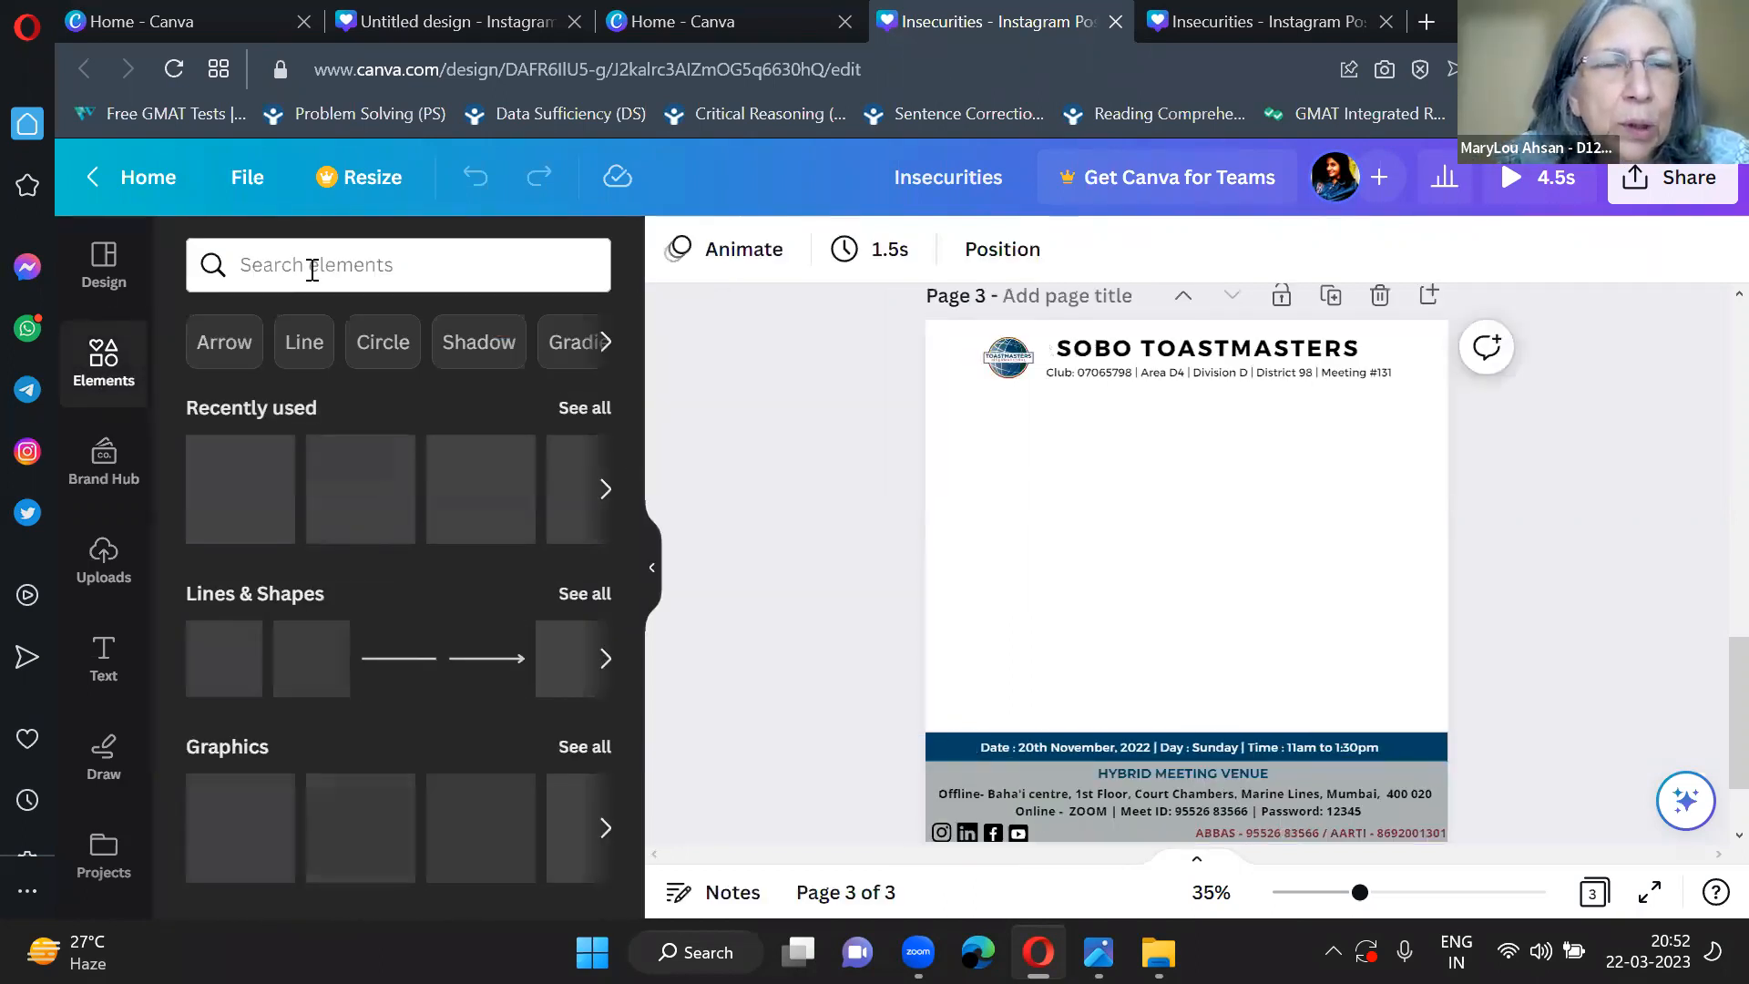
click(312, 265)
text(on)
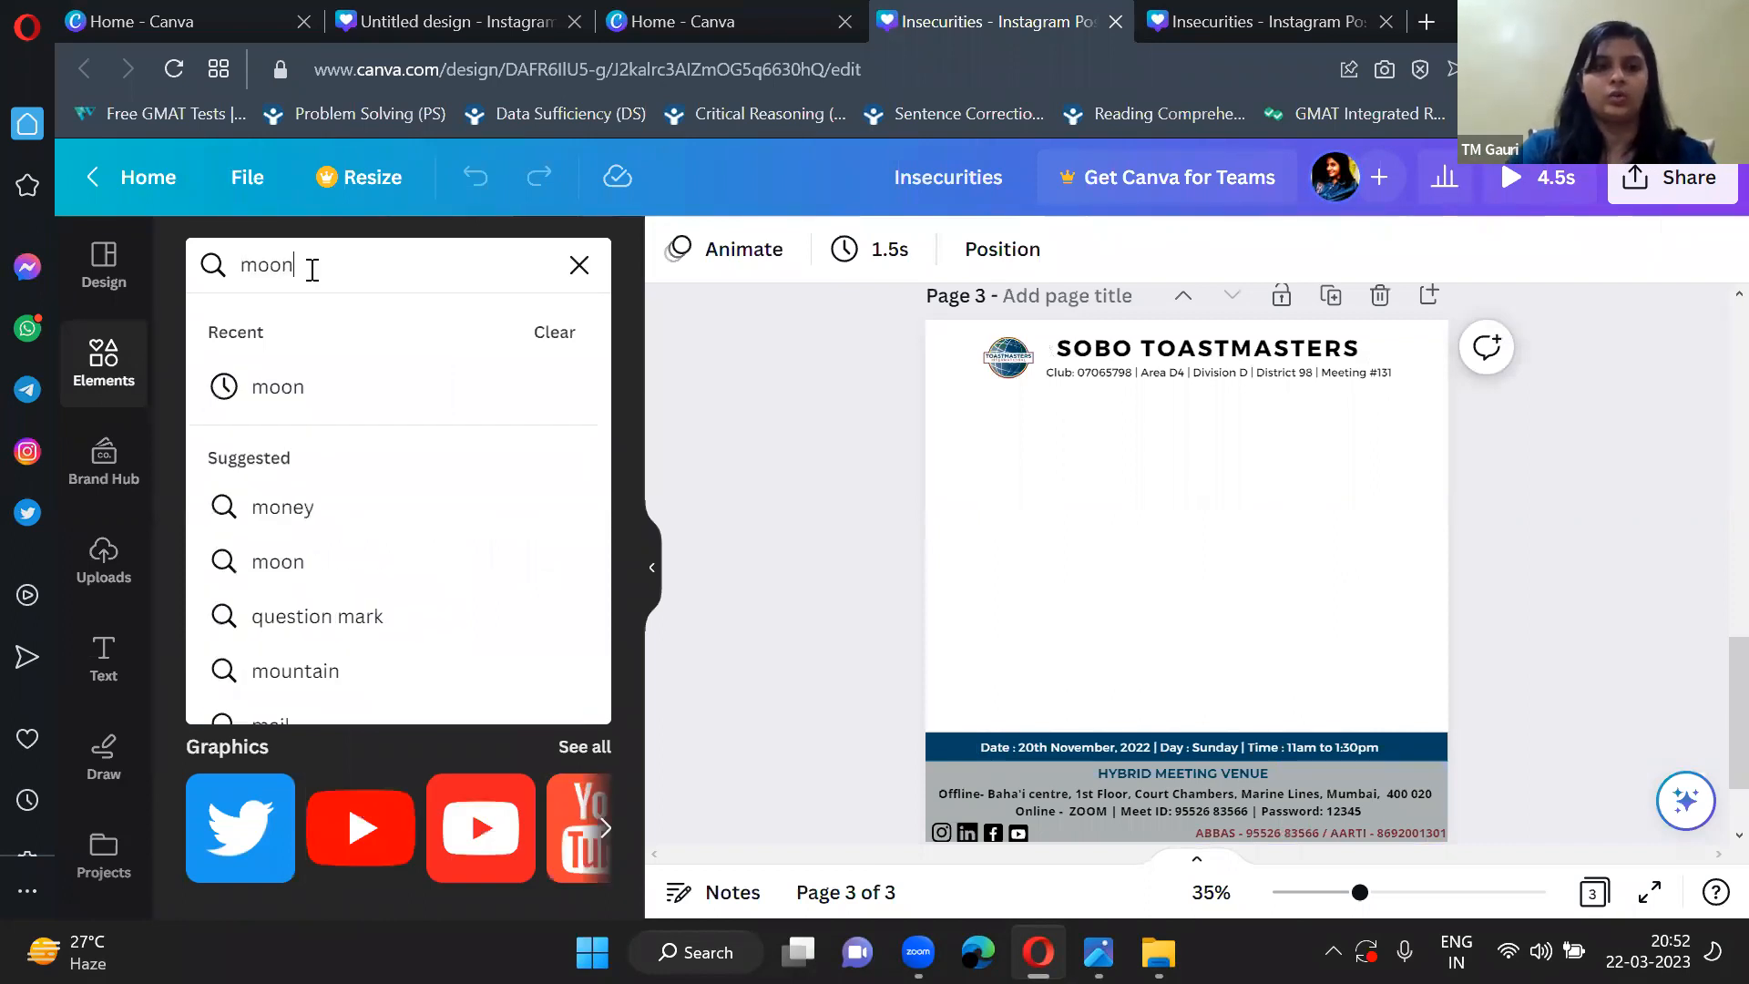
key(Return)
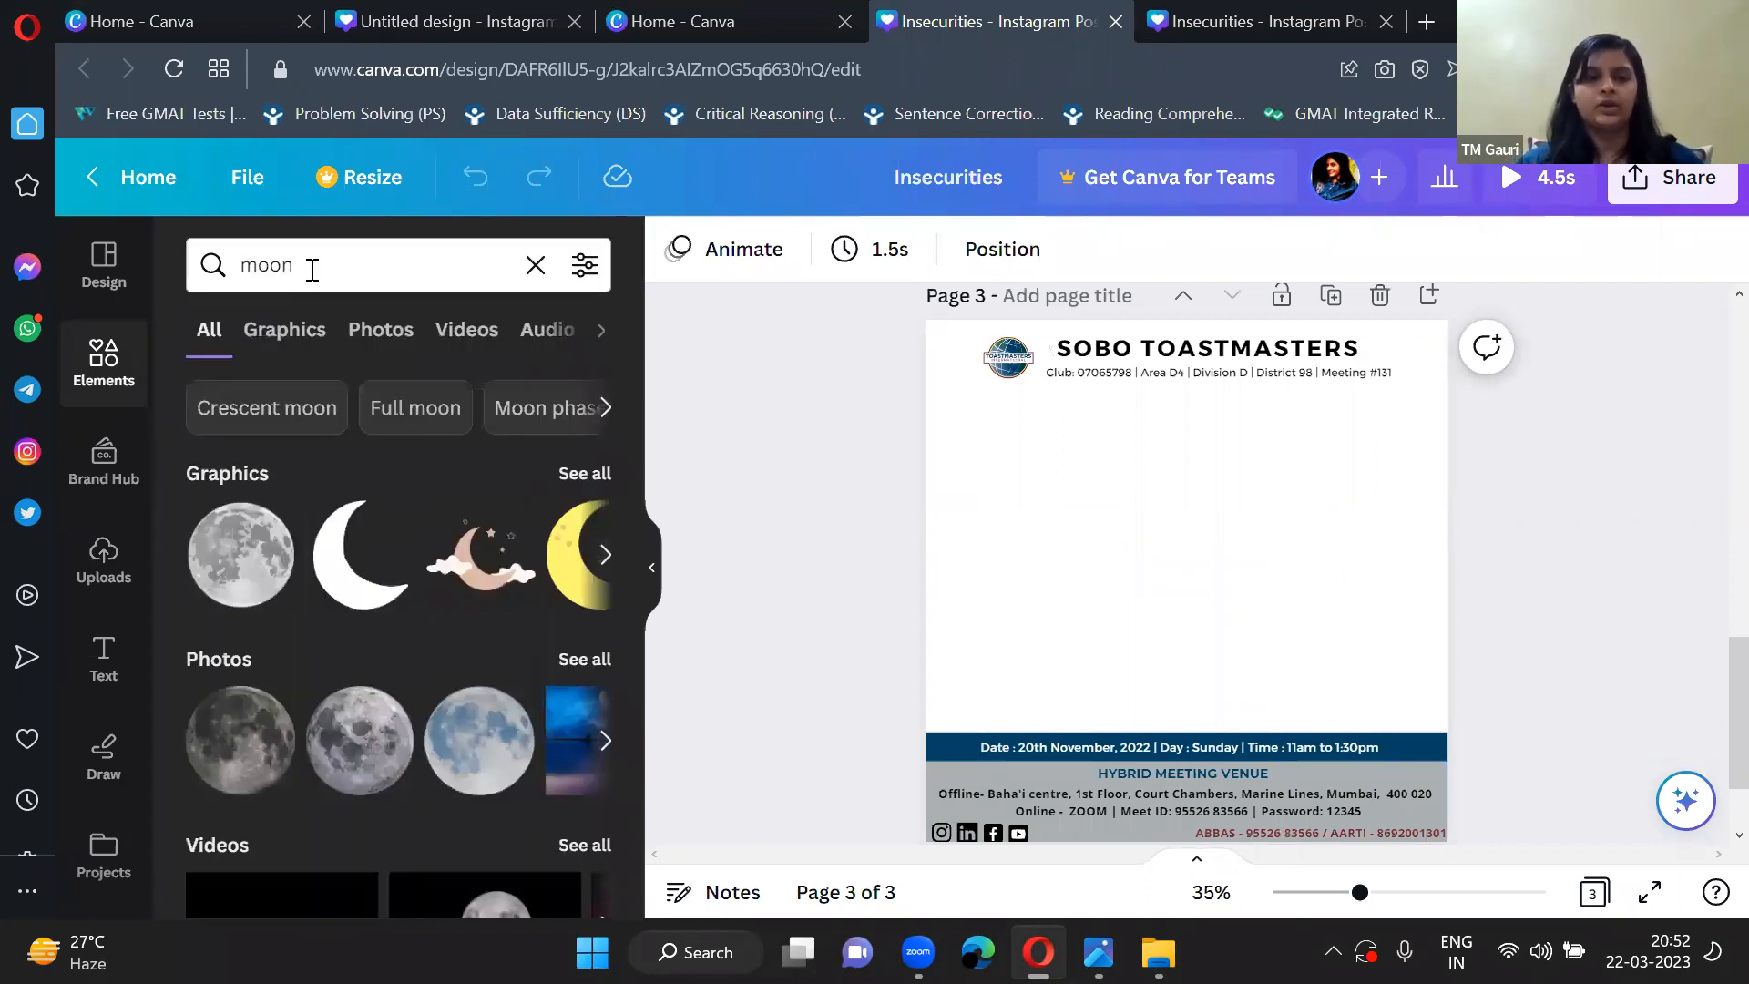
scroll(402, 590, down, 1)
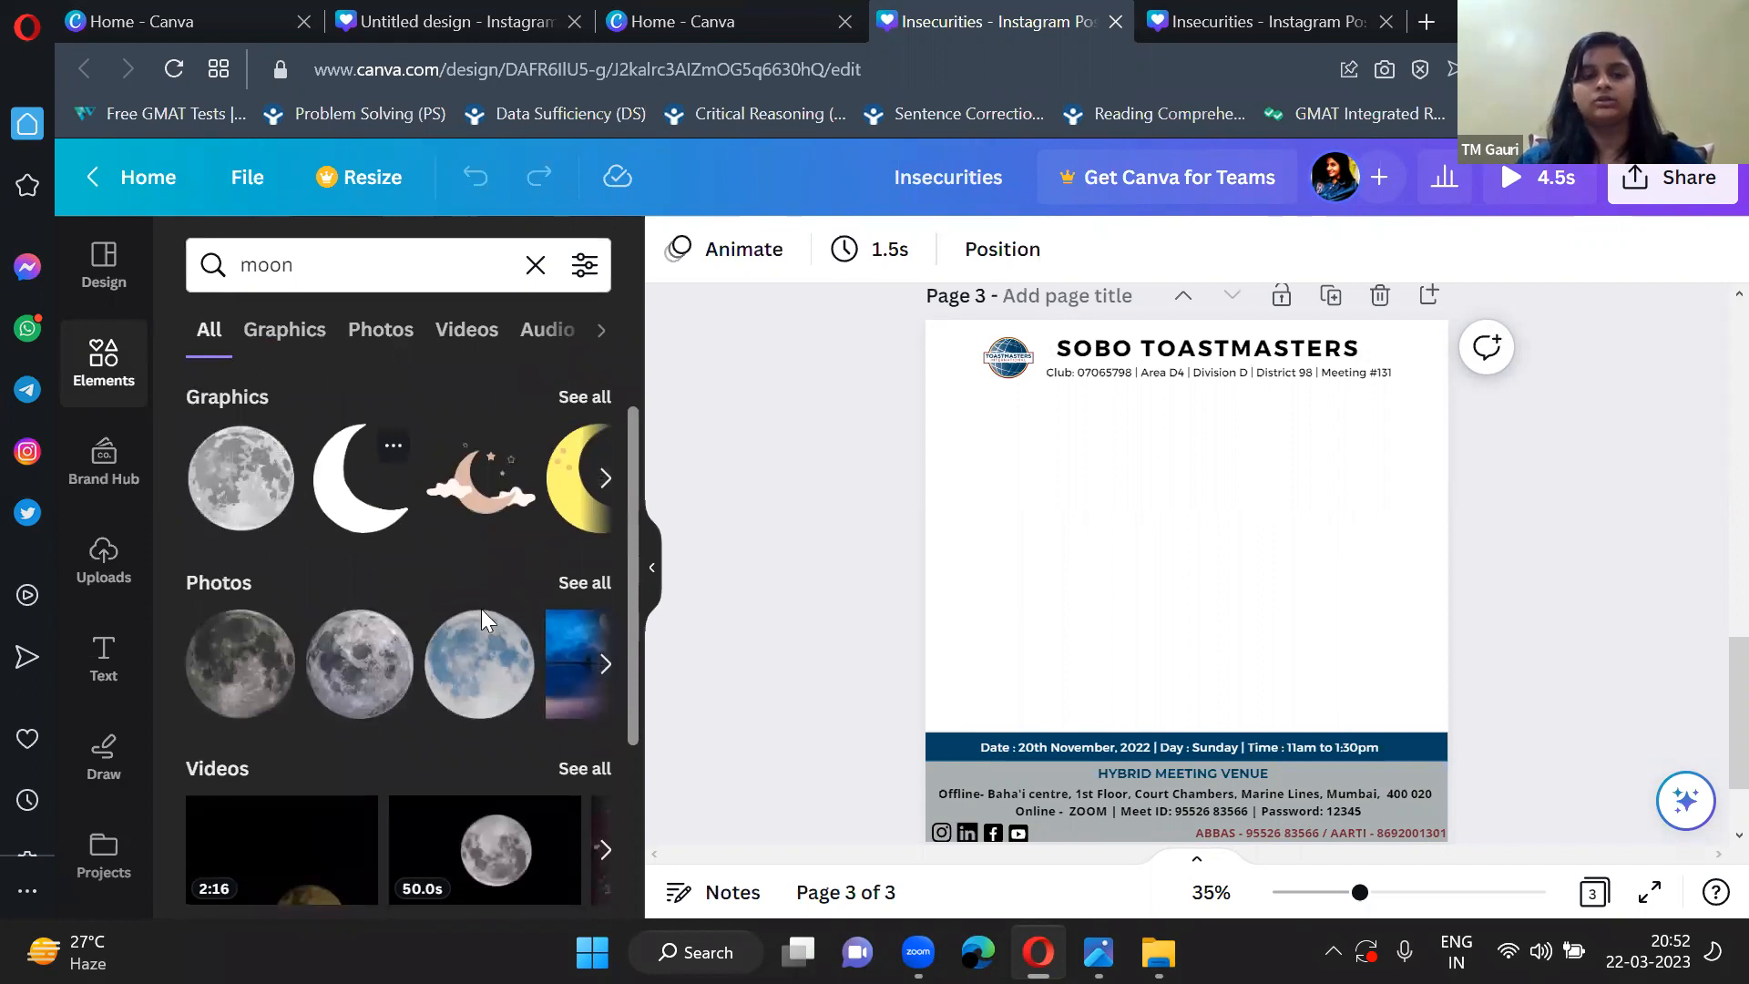
scroll(481, 609, up, 1)
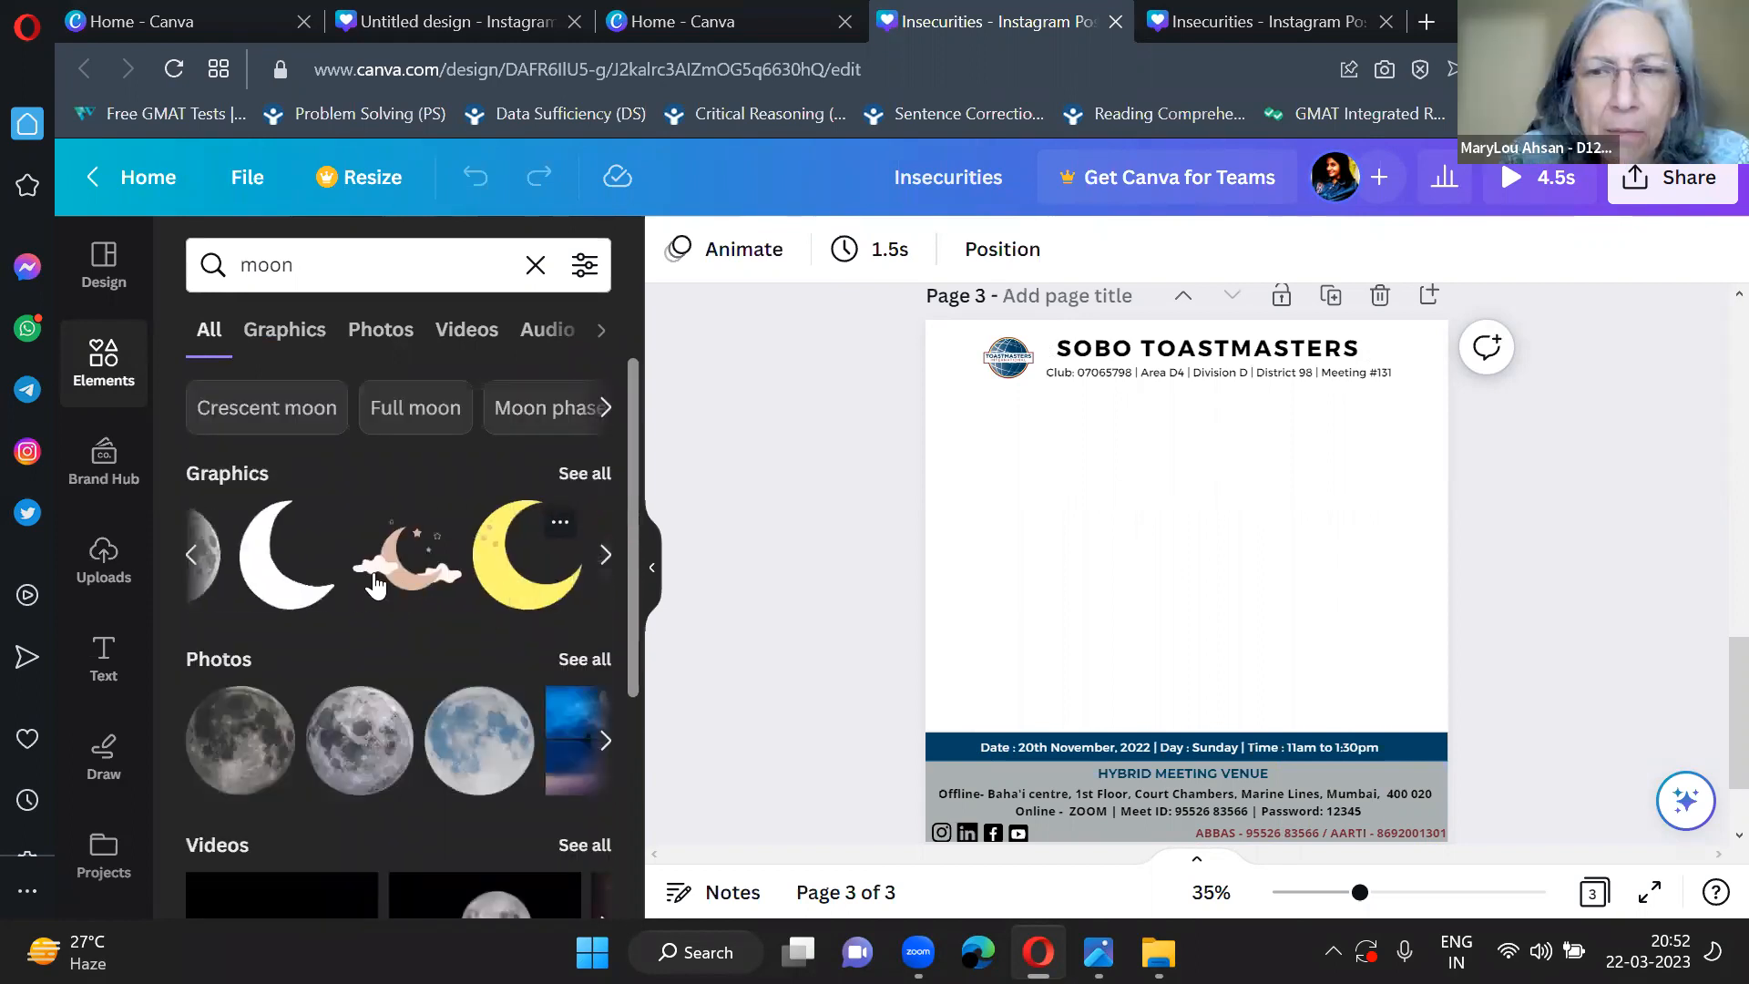
click(585, 473)
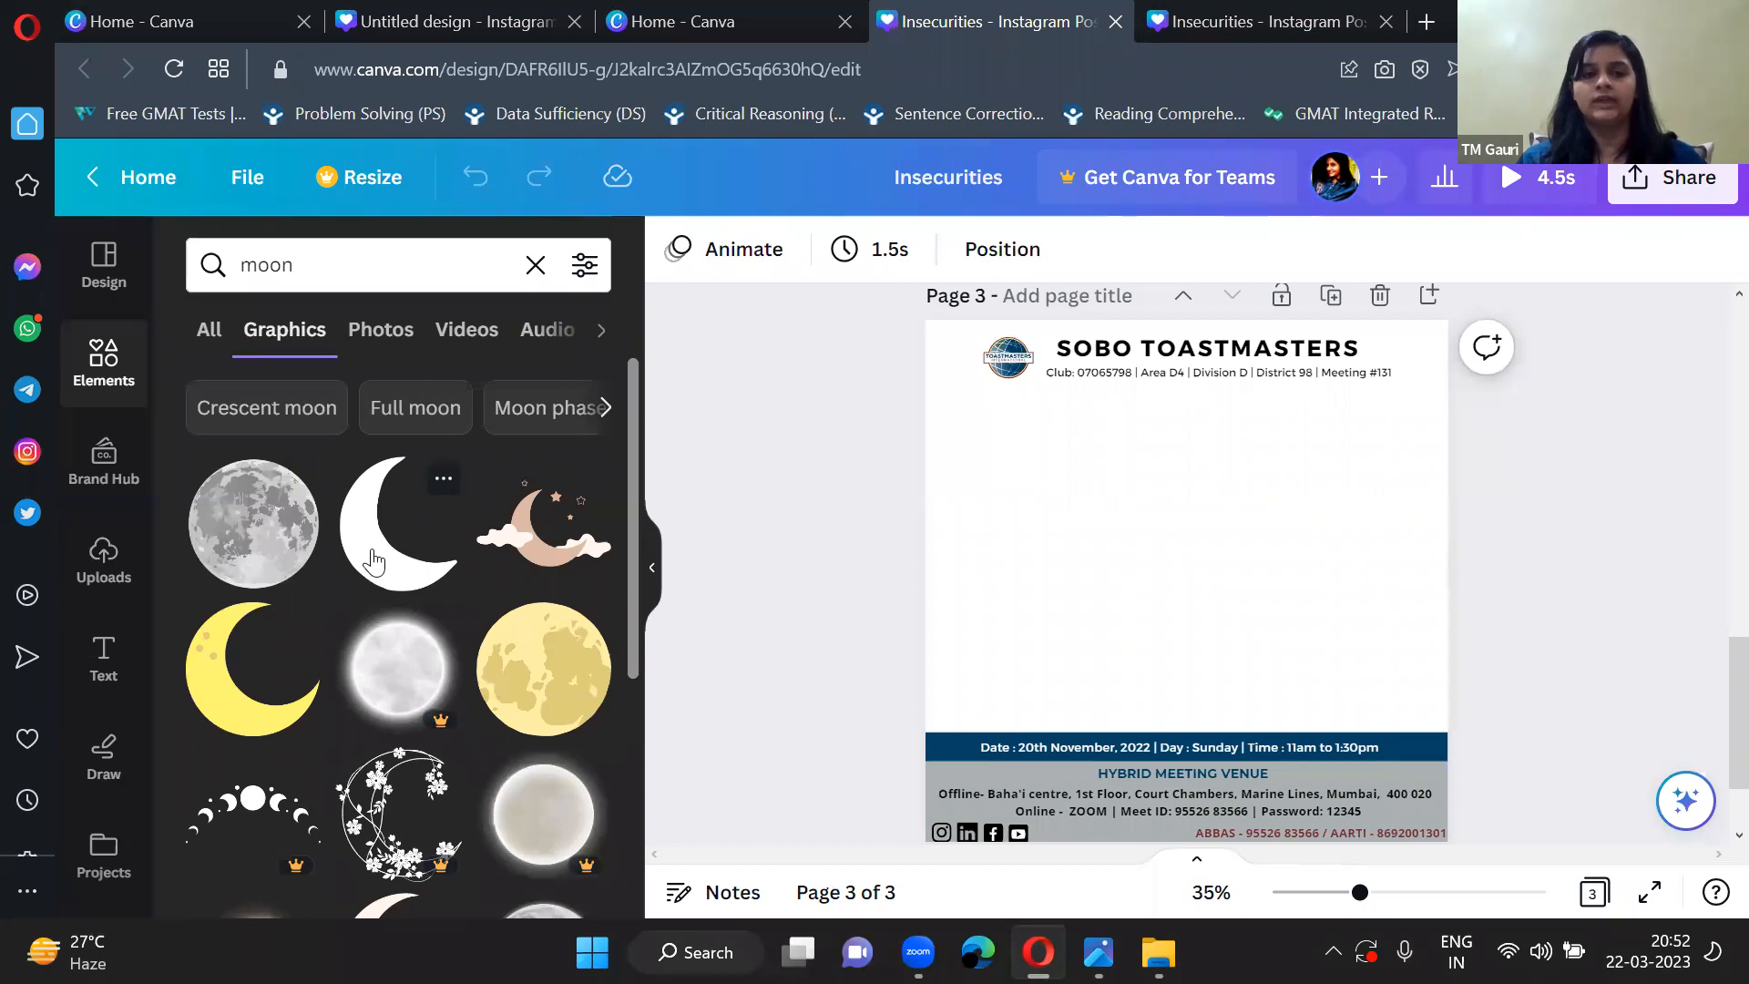
scroll(372, 552, down, 7)
scroll(372, 552, up, 7)
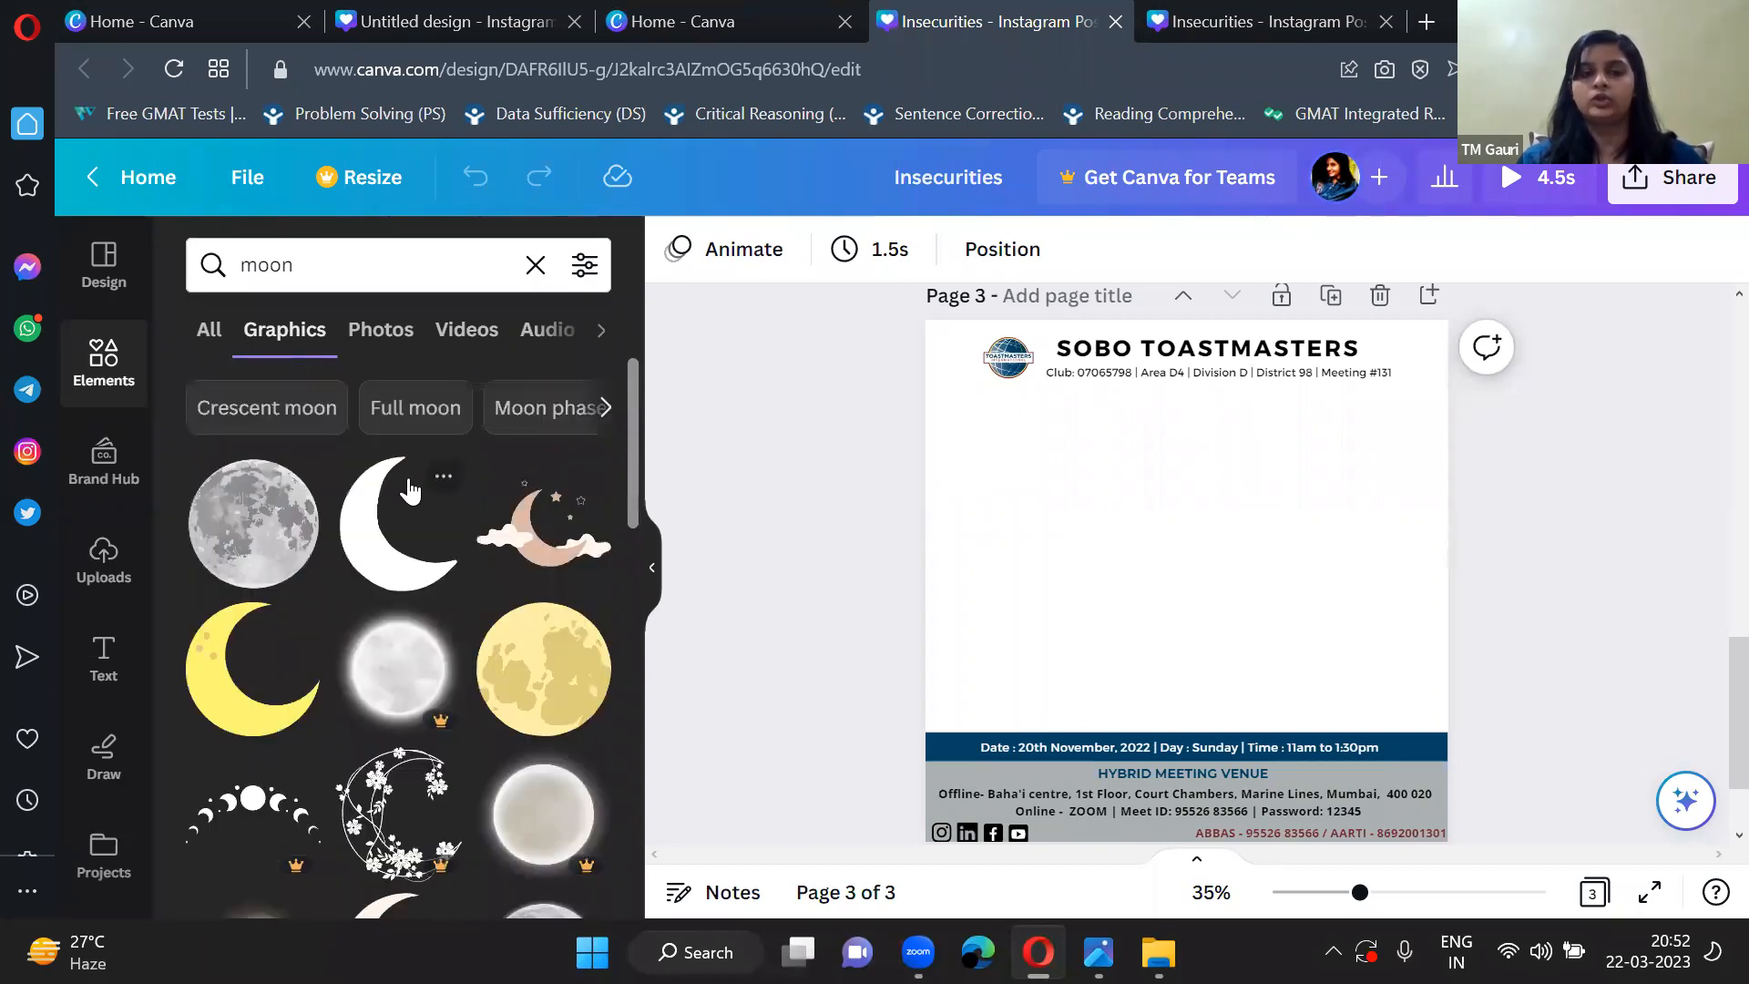
Add the white crescent moon graphic to the centre of page 3 and deselect it.
click(378, 512)
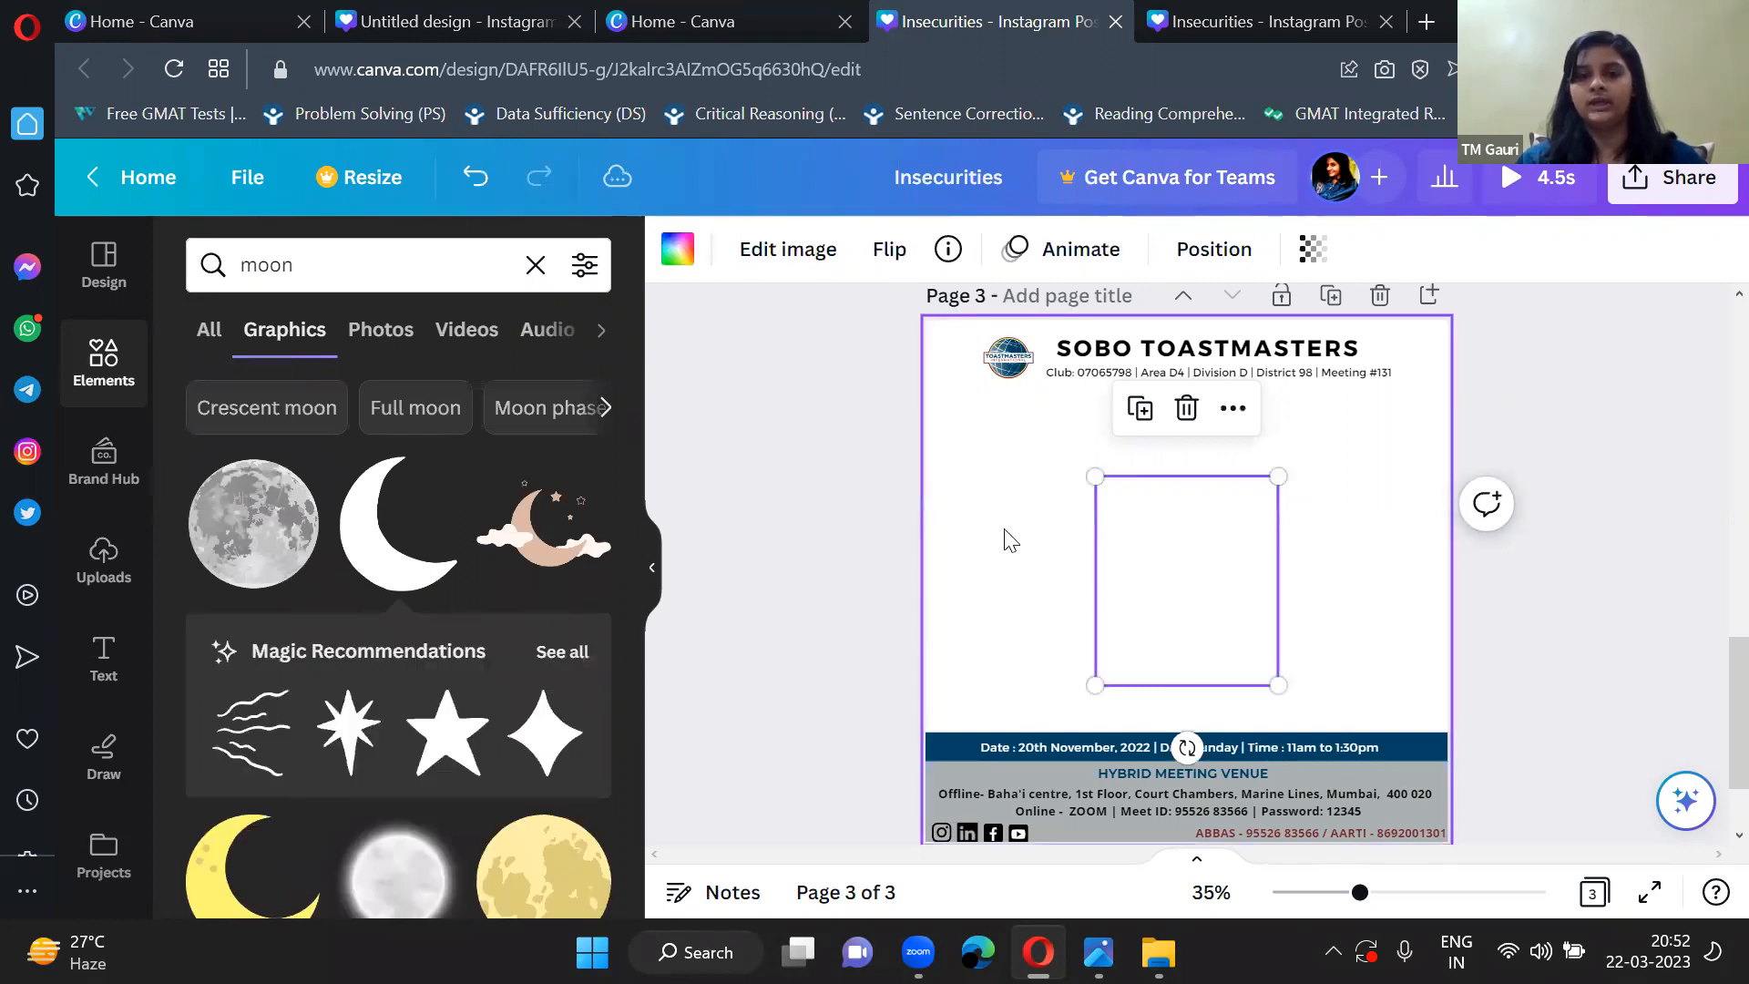
click(653, 569)
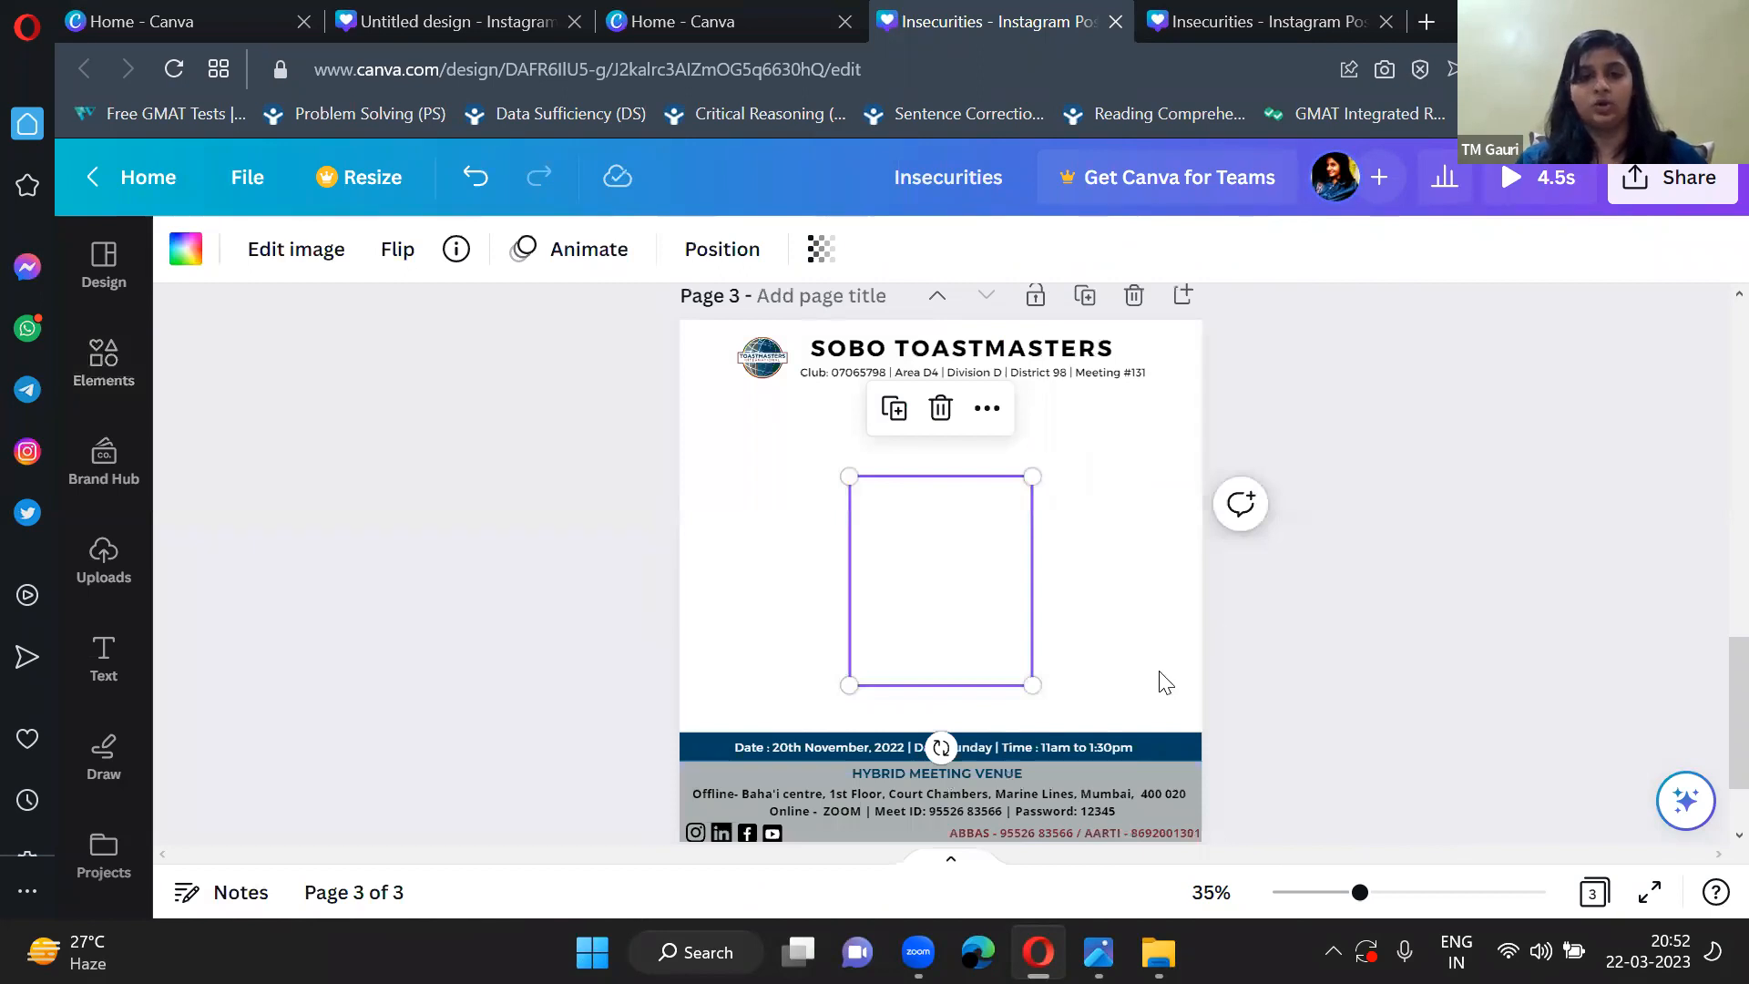
click(1070, 606)
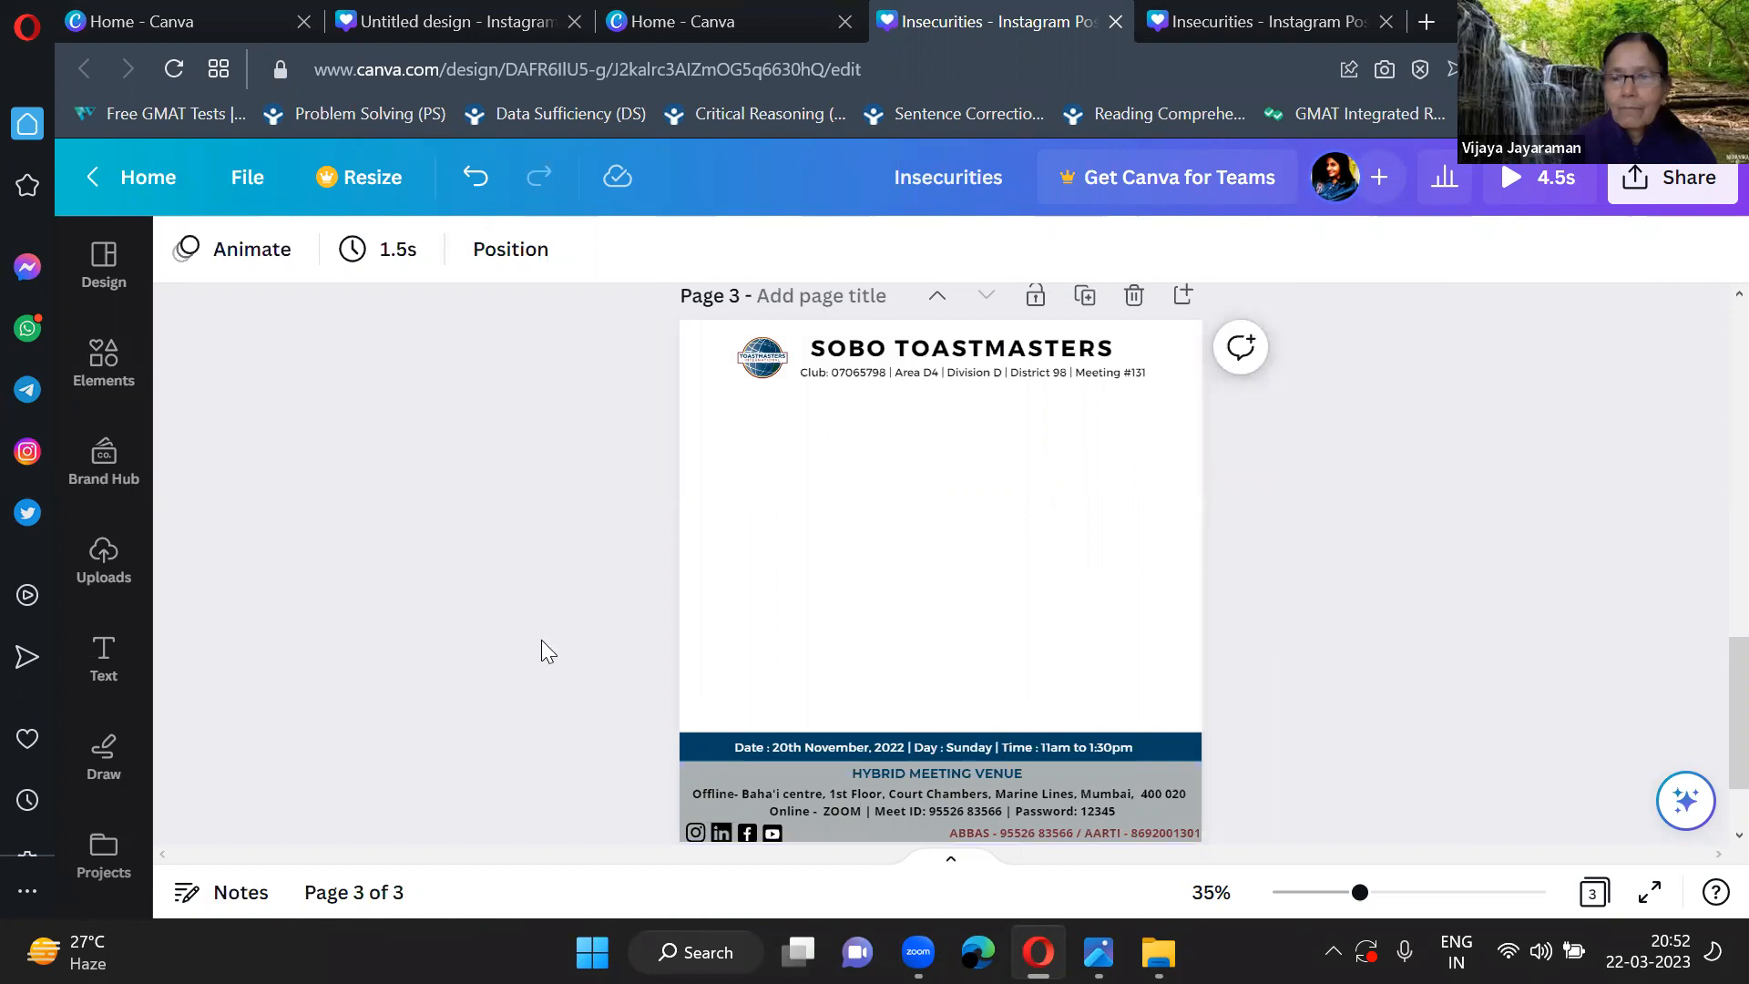
Set the page 3 background to dark blue #004165 and shift the white moon slightly left.
click(745, 530)
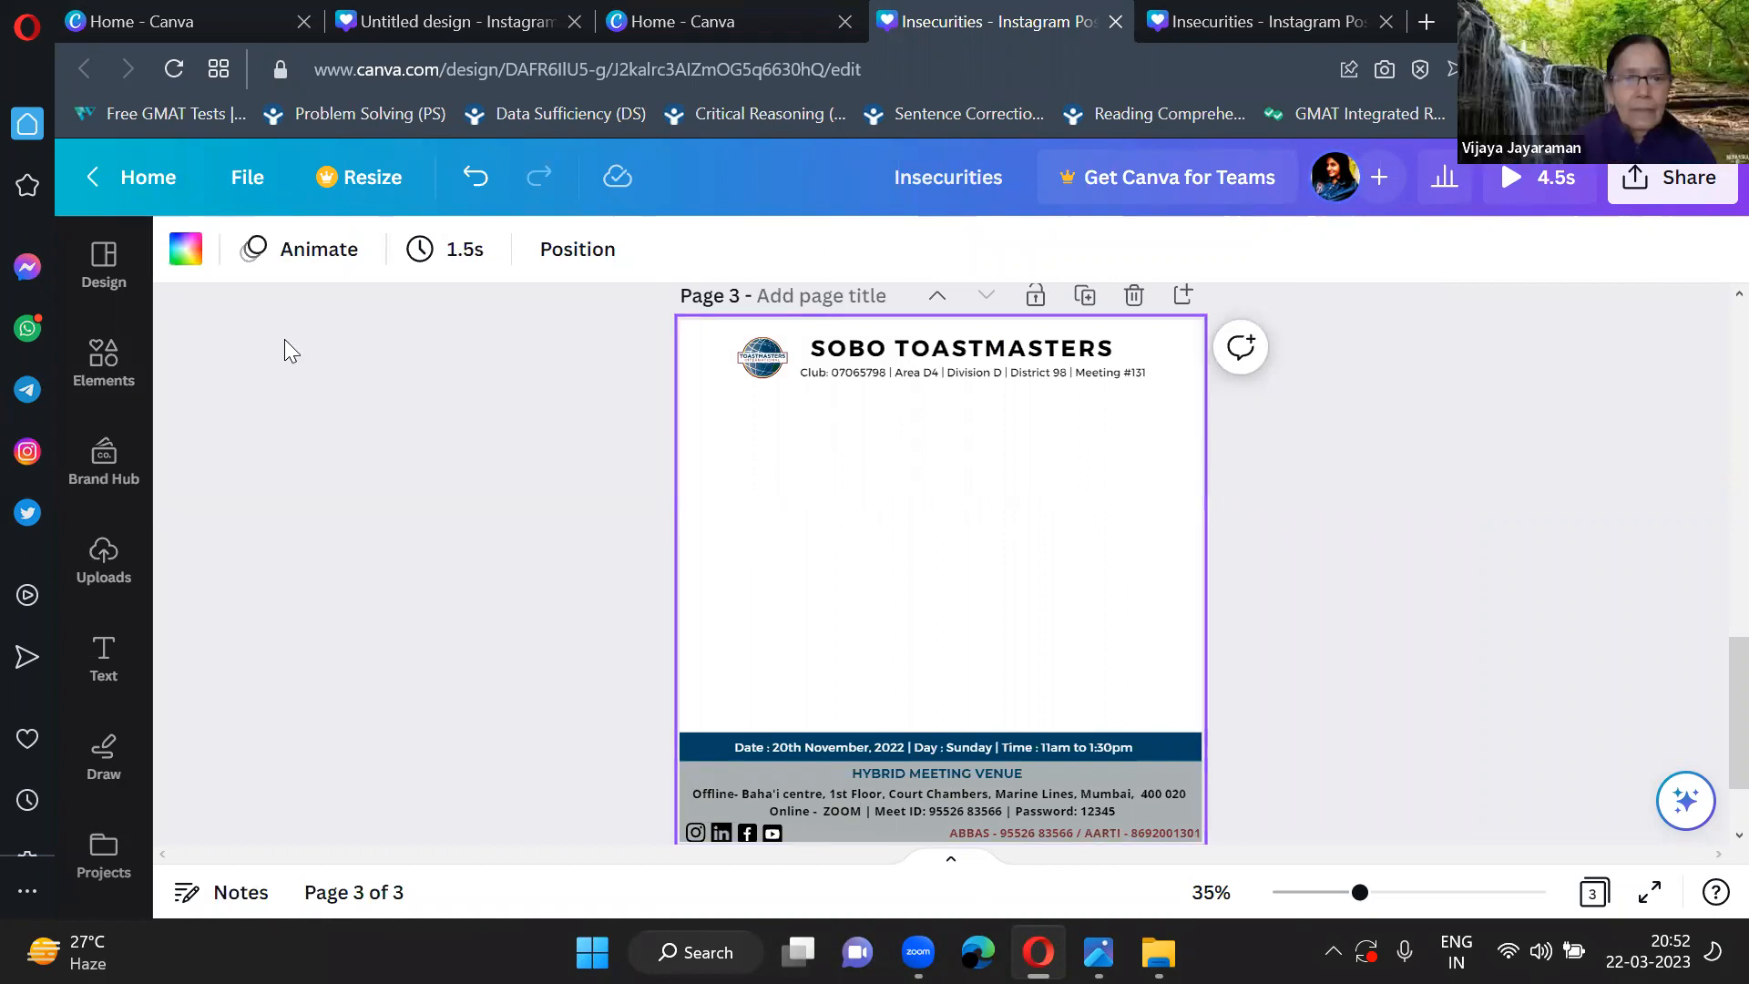
click(186, 251)
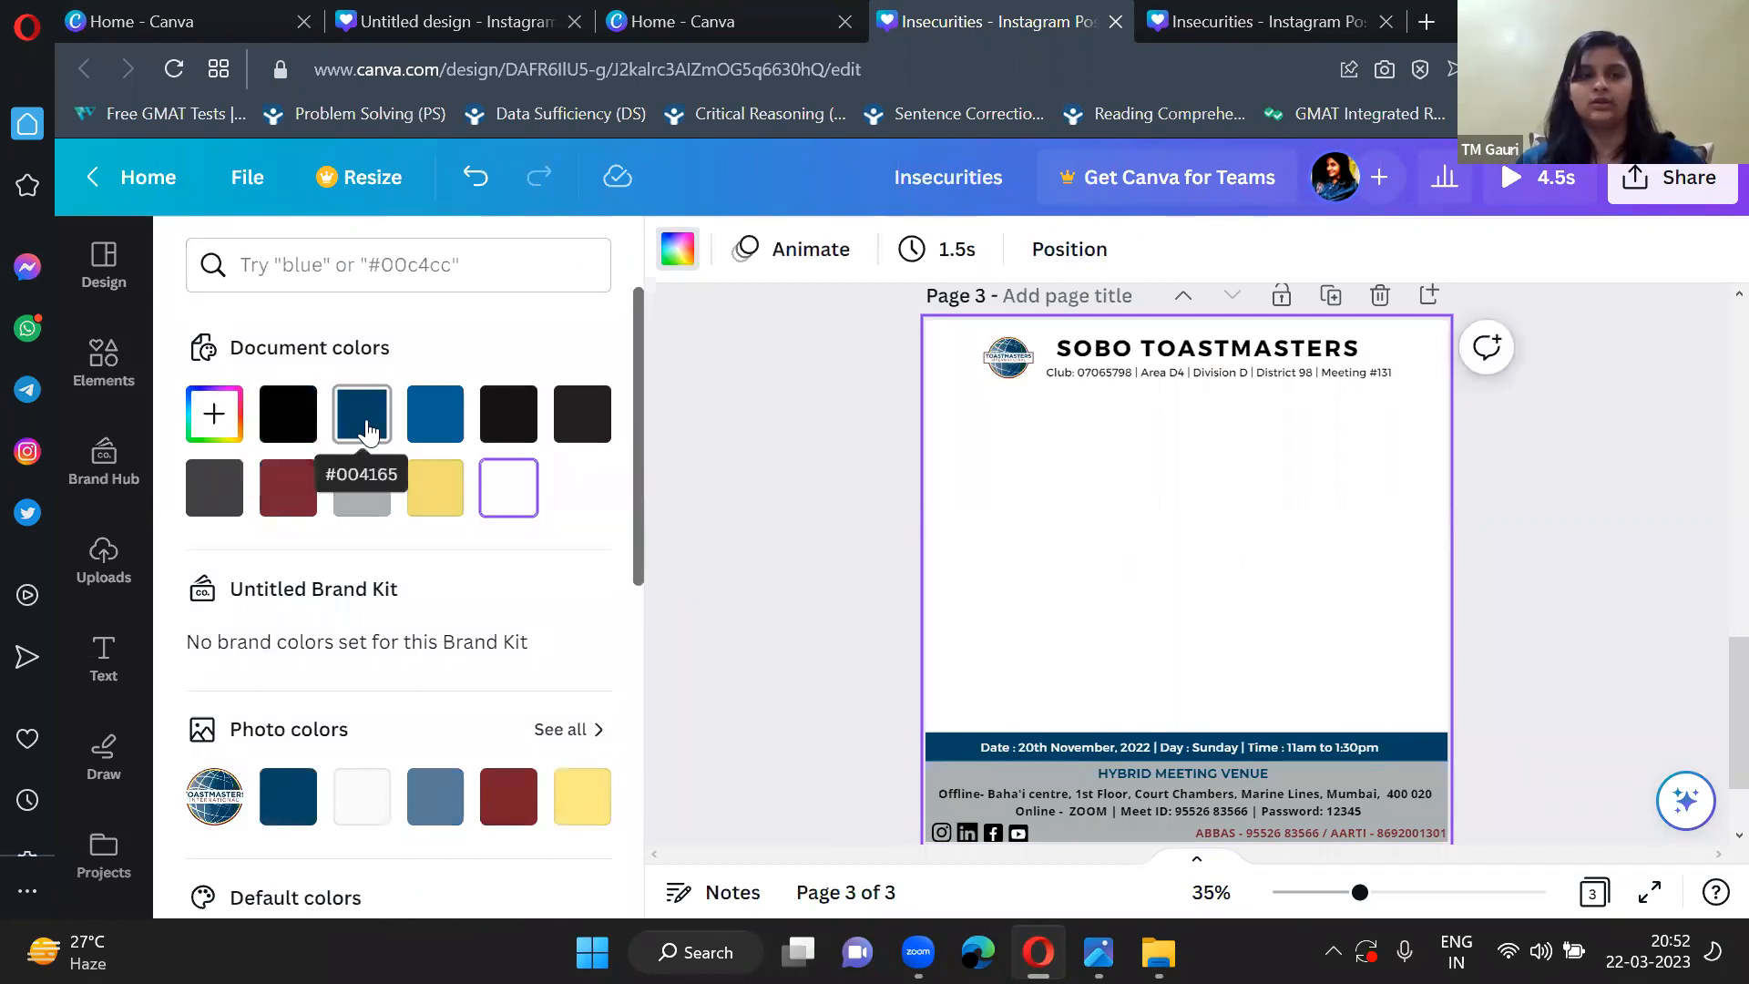
scroll(328, 660, down, 2)
scroll(329, 663, up, 2)
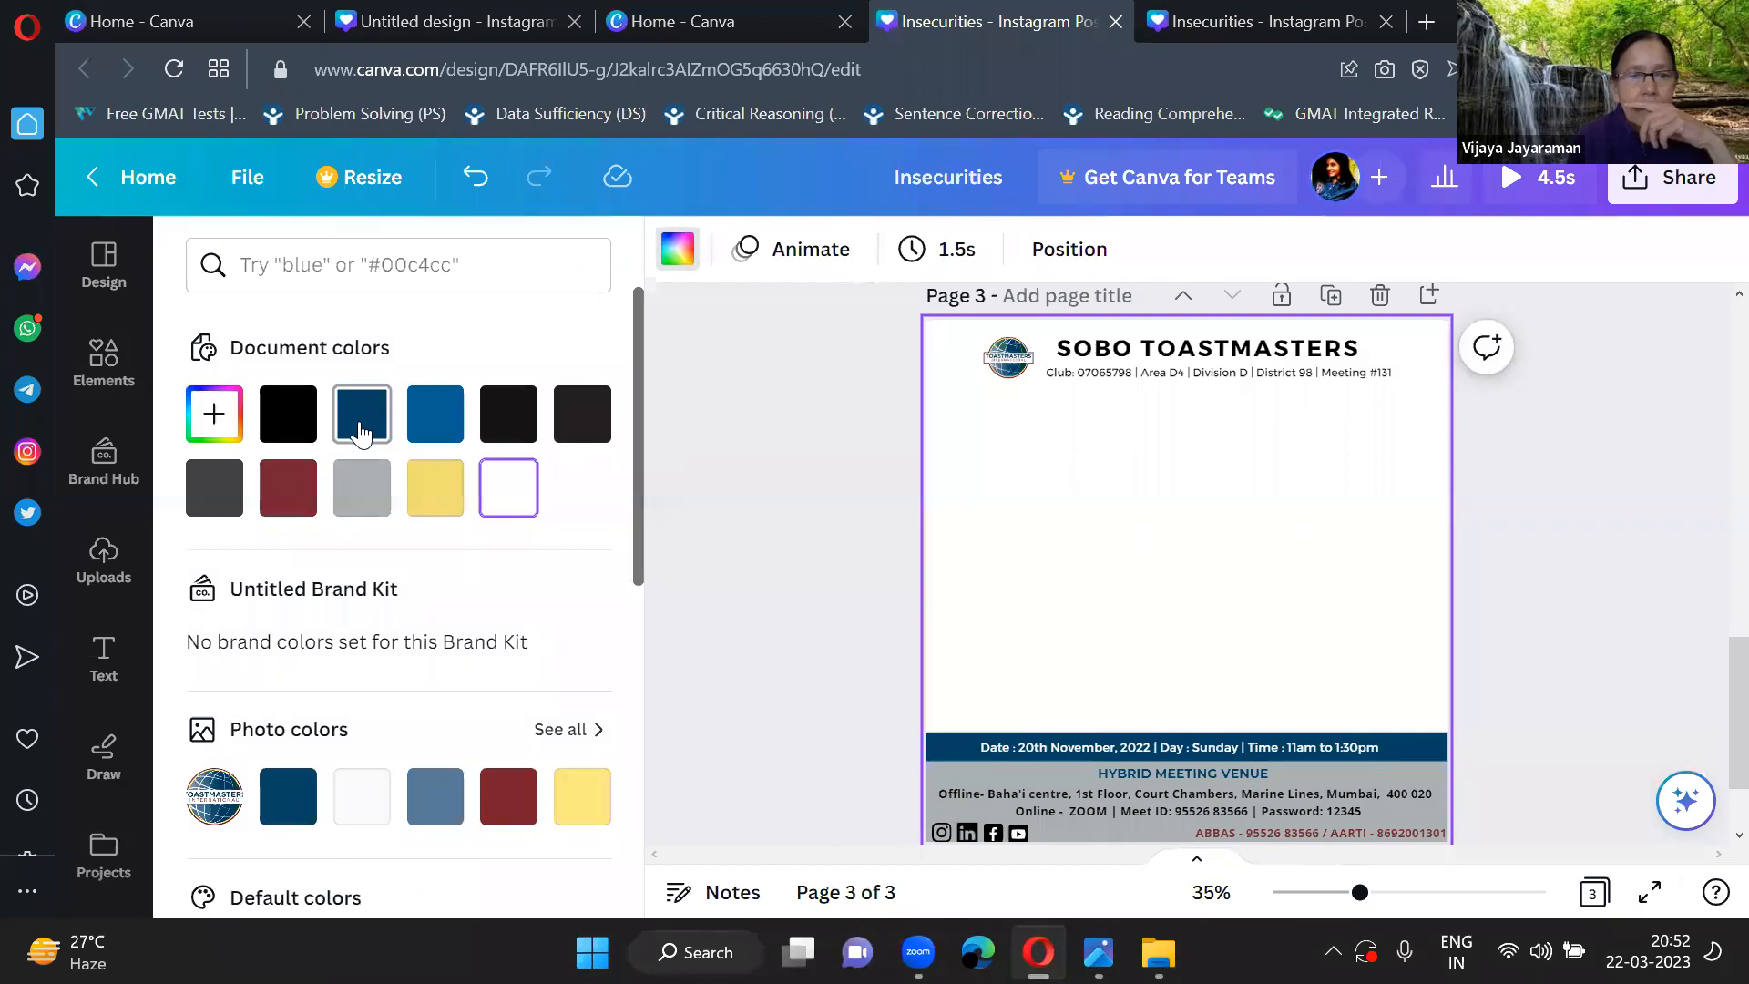
click(362, 434)
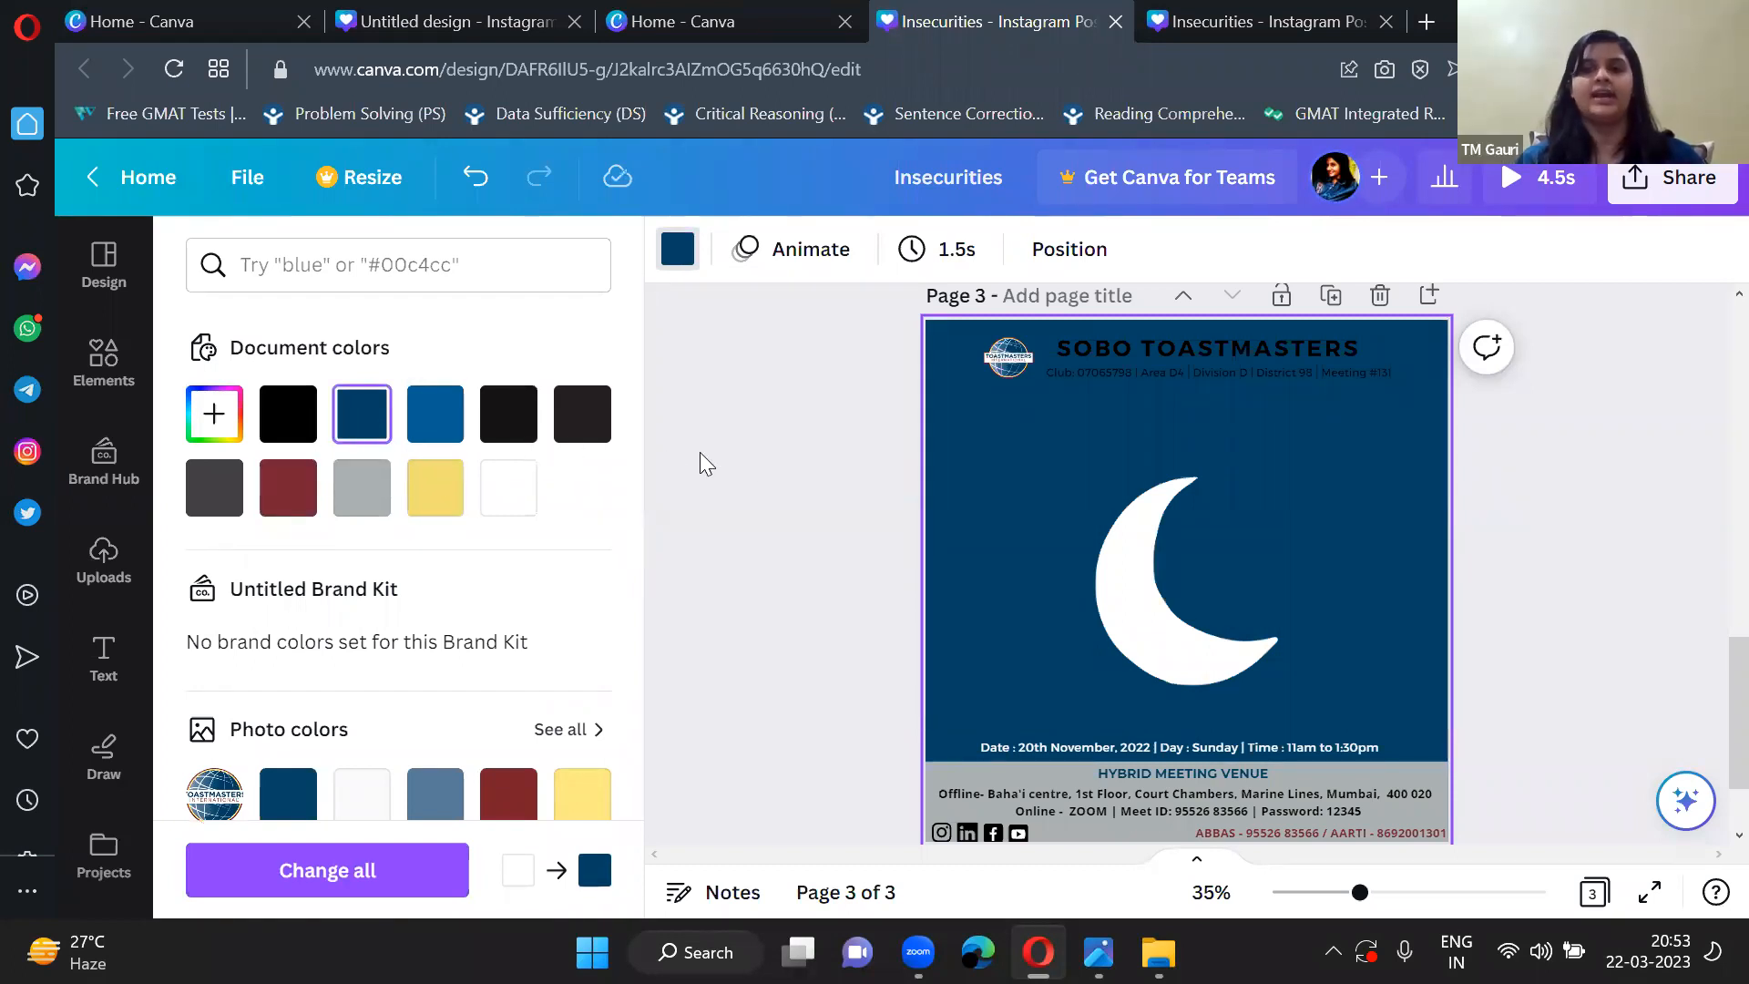
click(756, 467)
click(925, 587)
drag(911, 599, 878, 588)
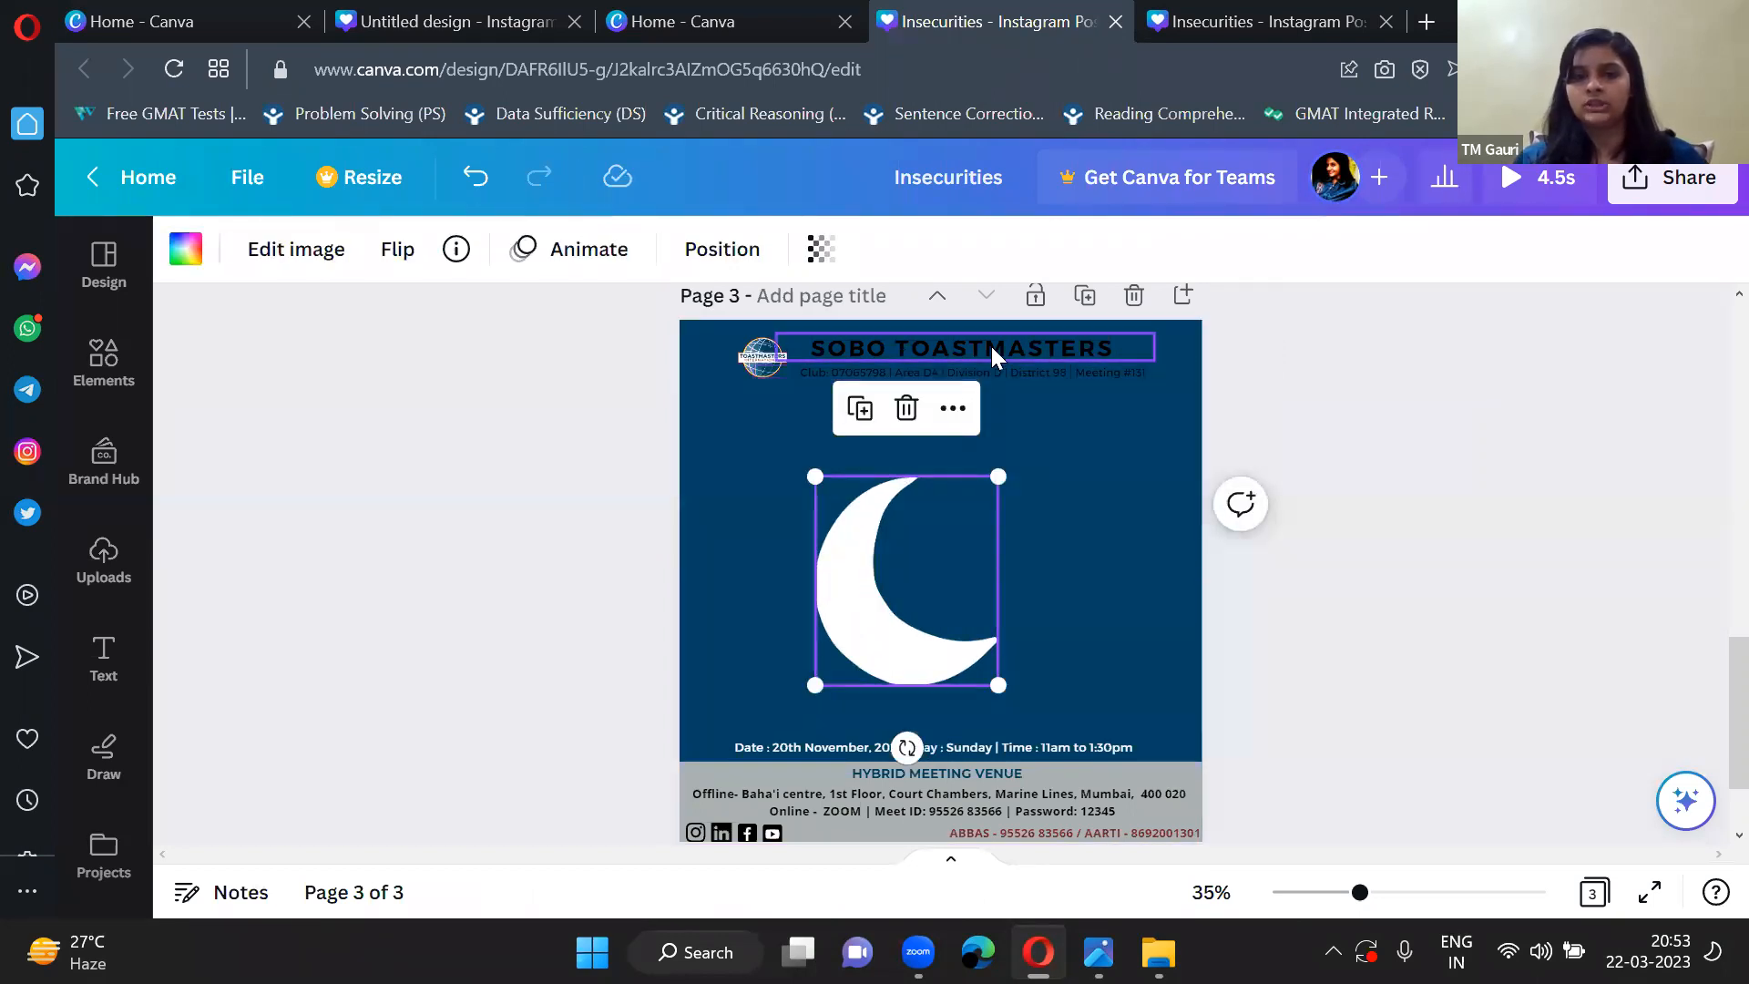
Recolour the SOBO TOASTMASTERS title on page 3 with the yellow document colour.
scroll(1107, 506, up, 3)
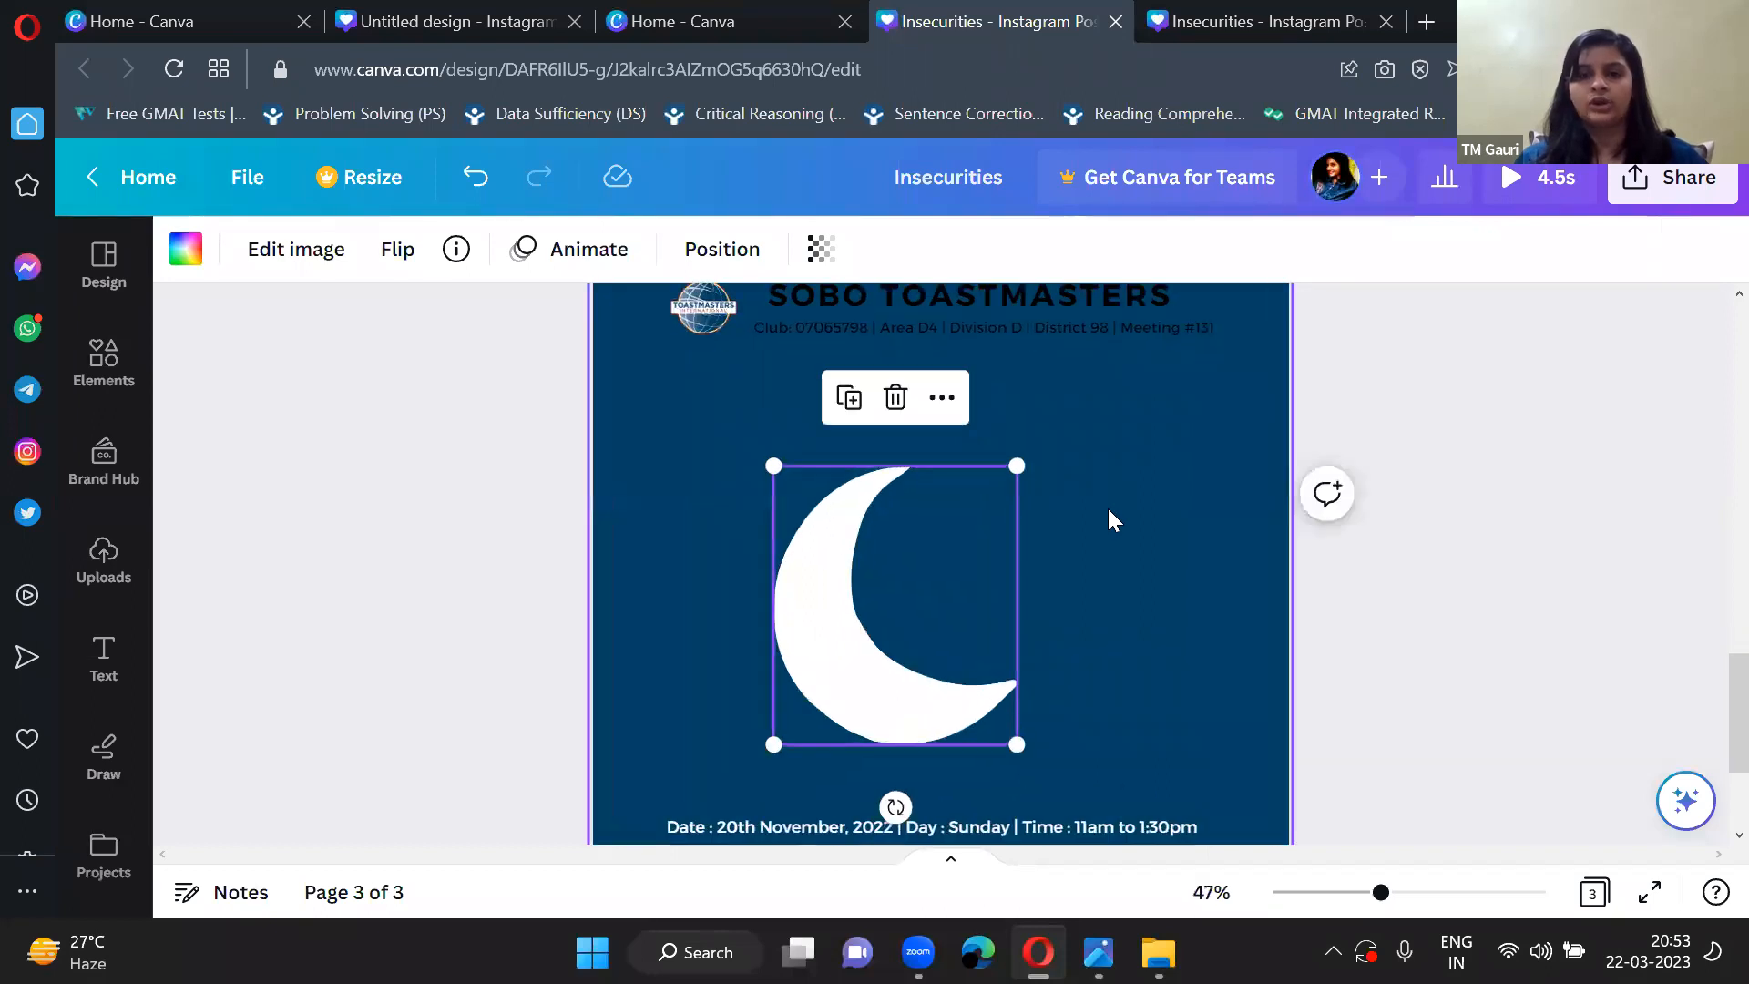
scroll(1108, 512, down, 3)
scroll(1108, 512, up, 3)
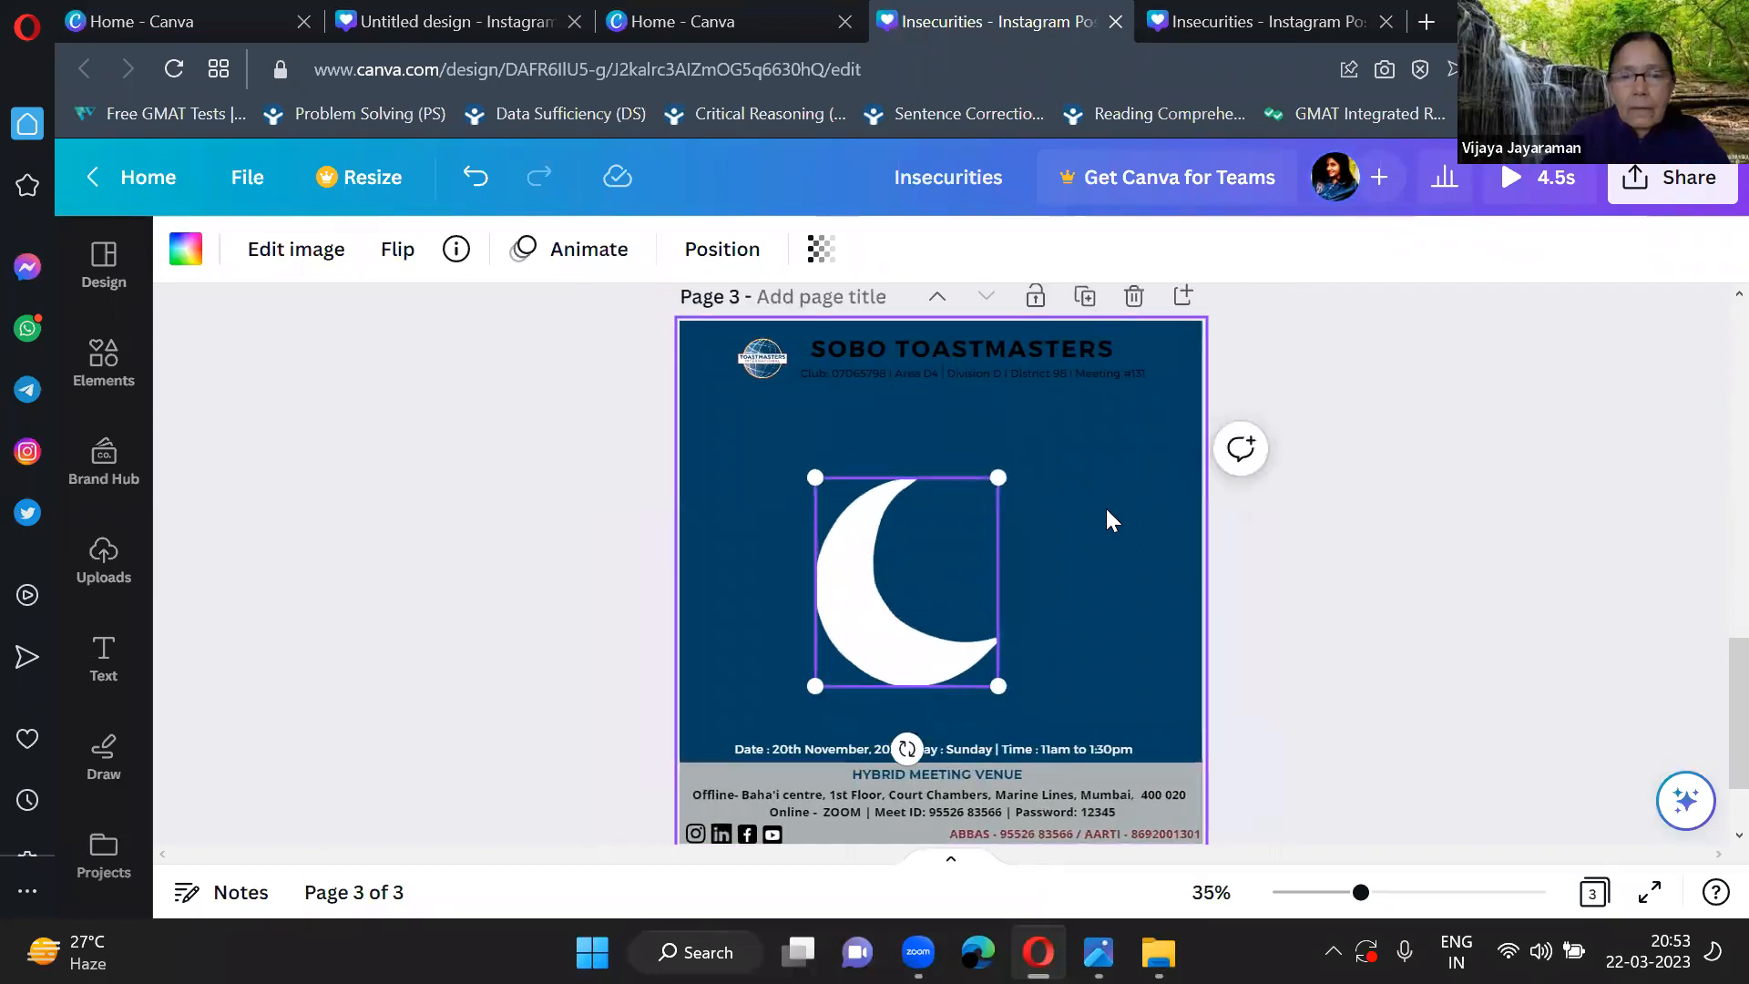
scroll(1107, 512, down, 1)
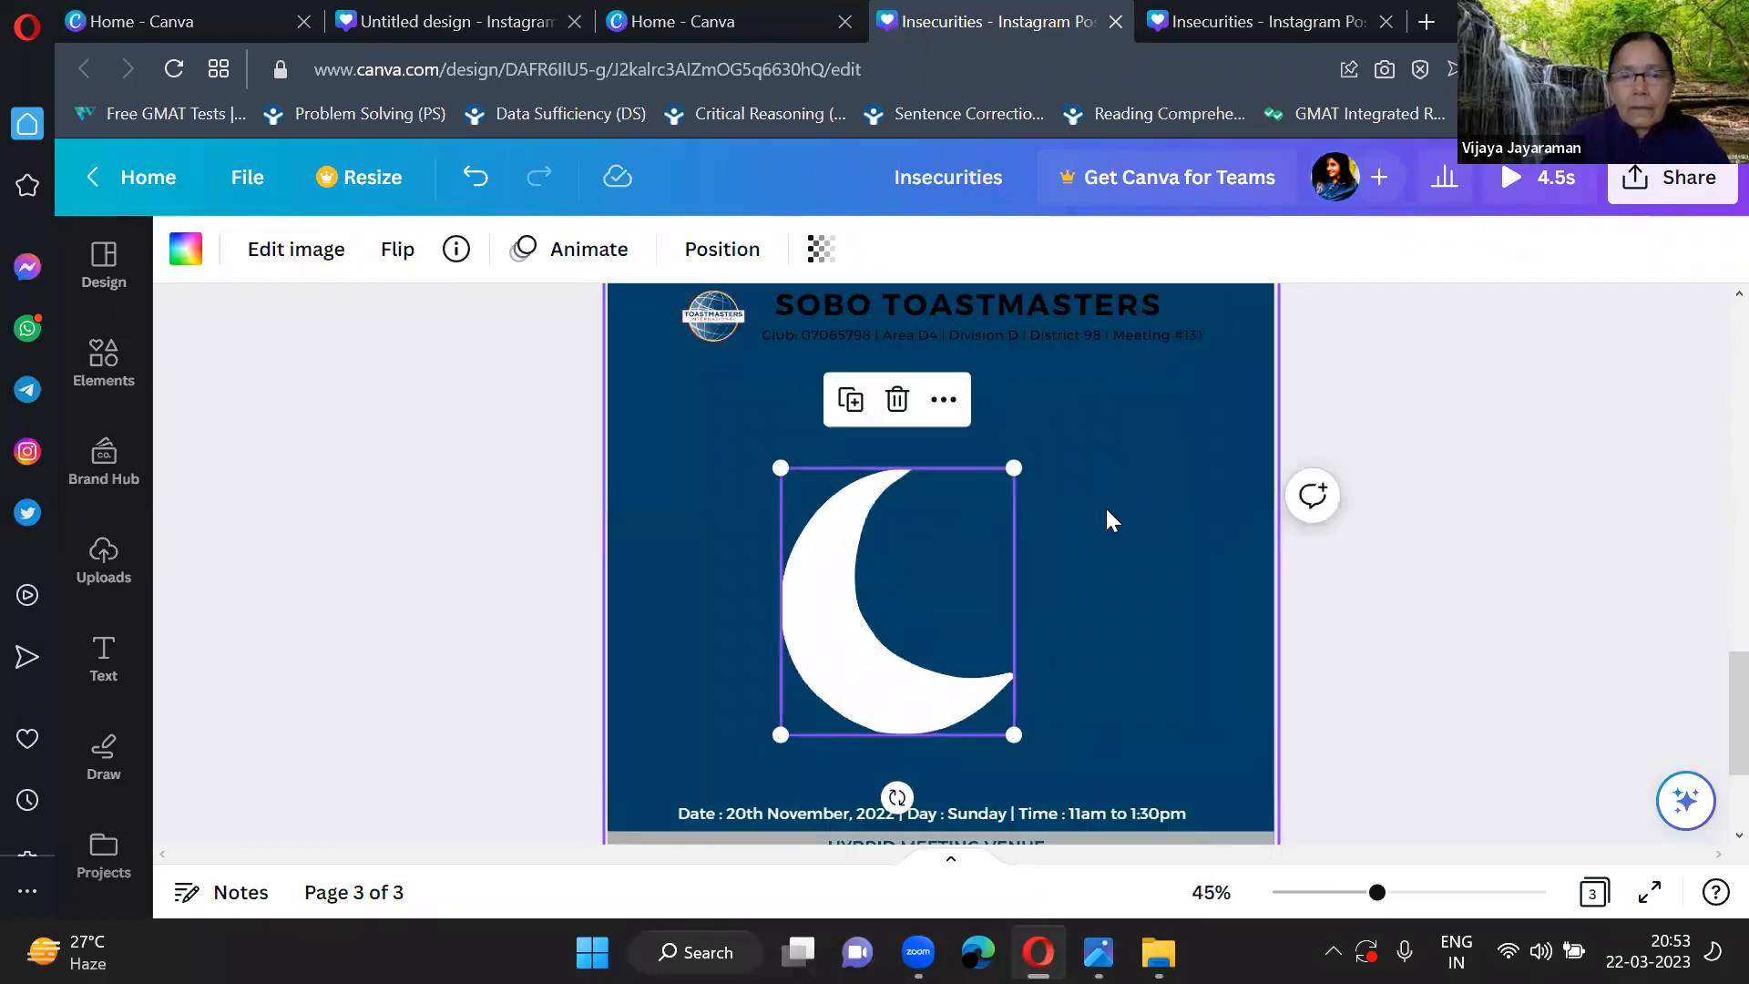
click(1010, 303)
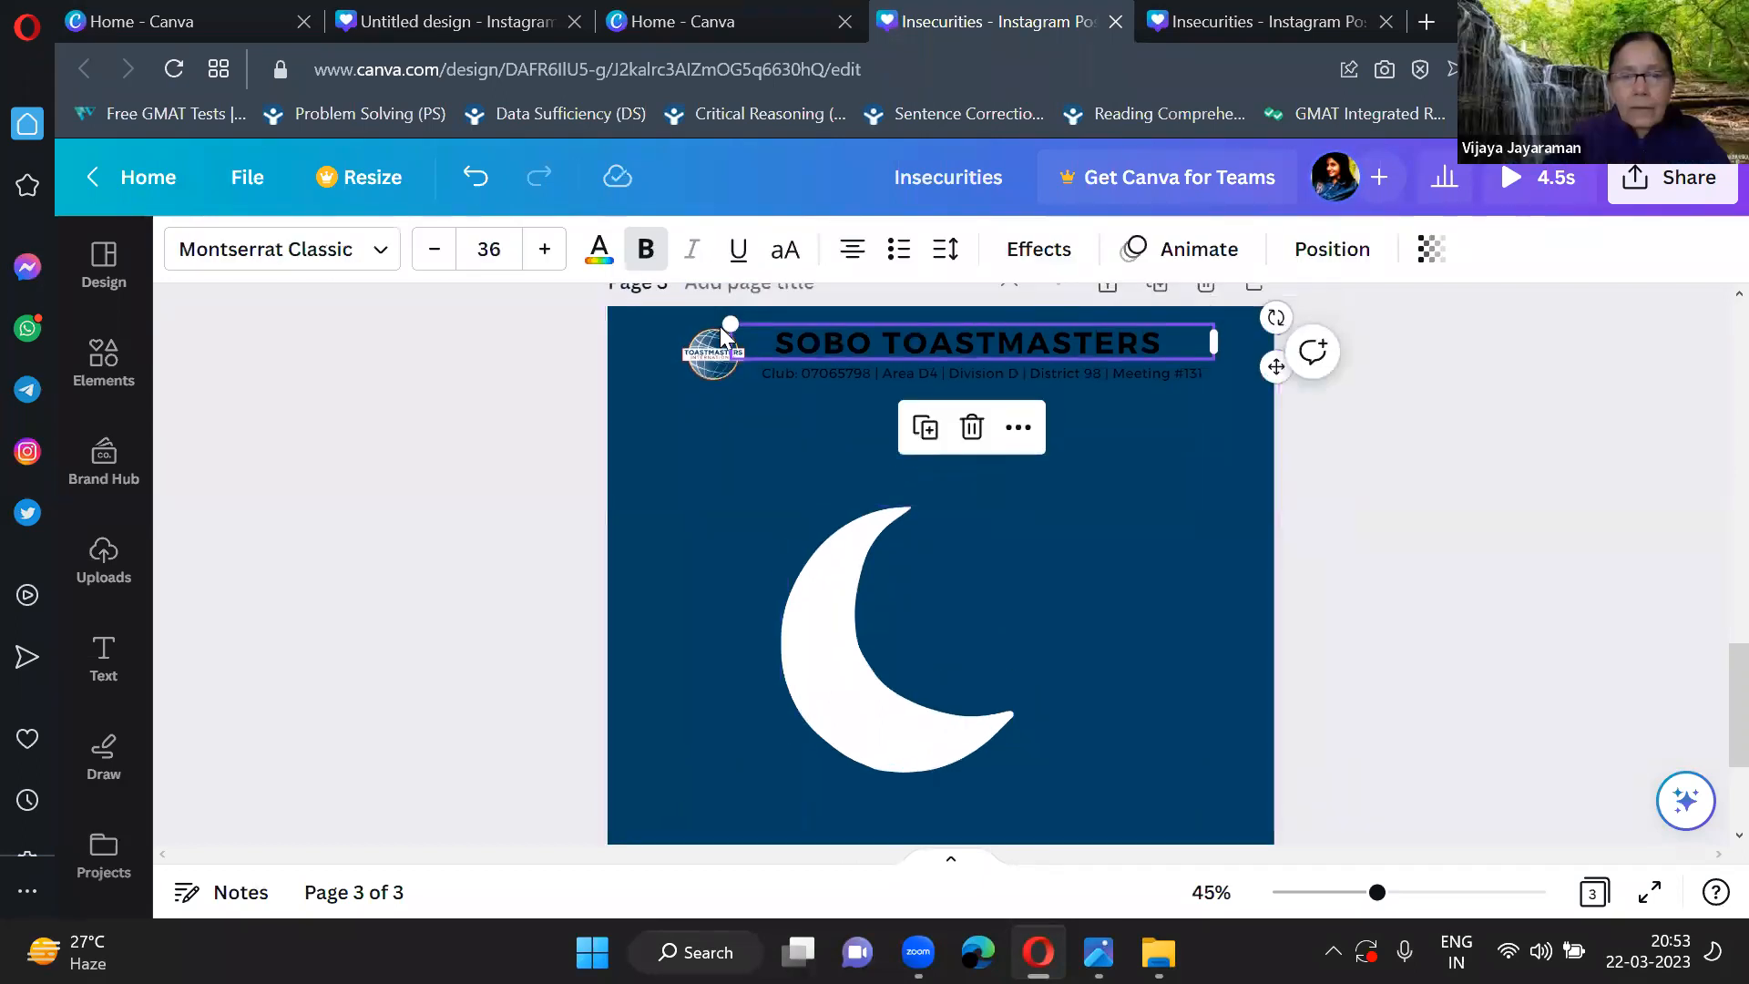
click(601, 257)
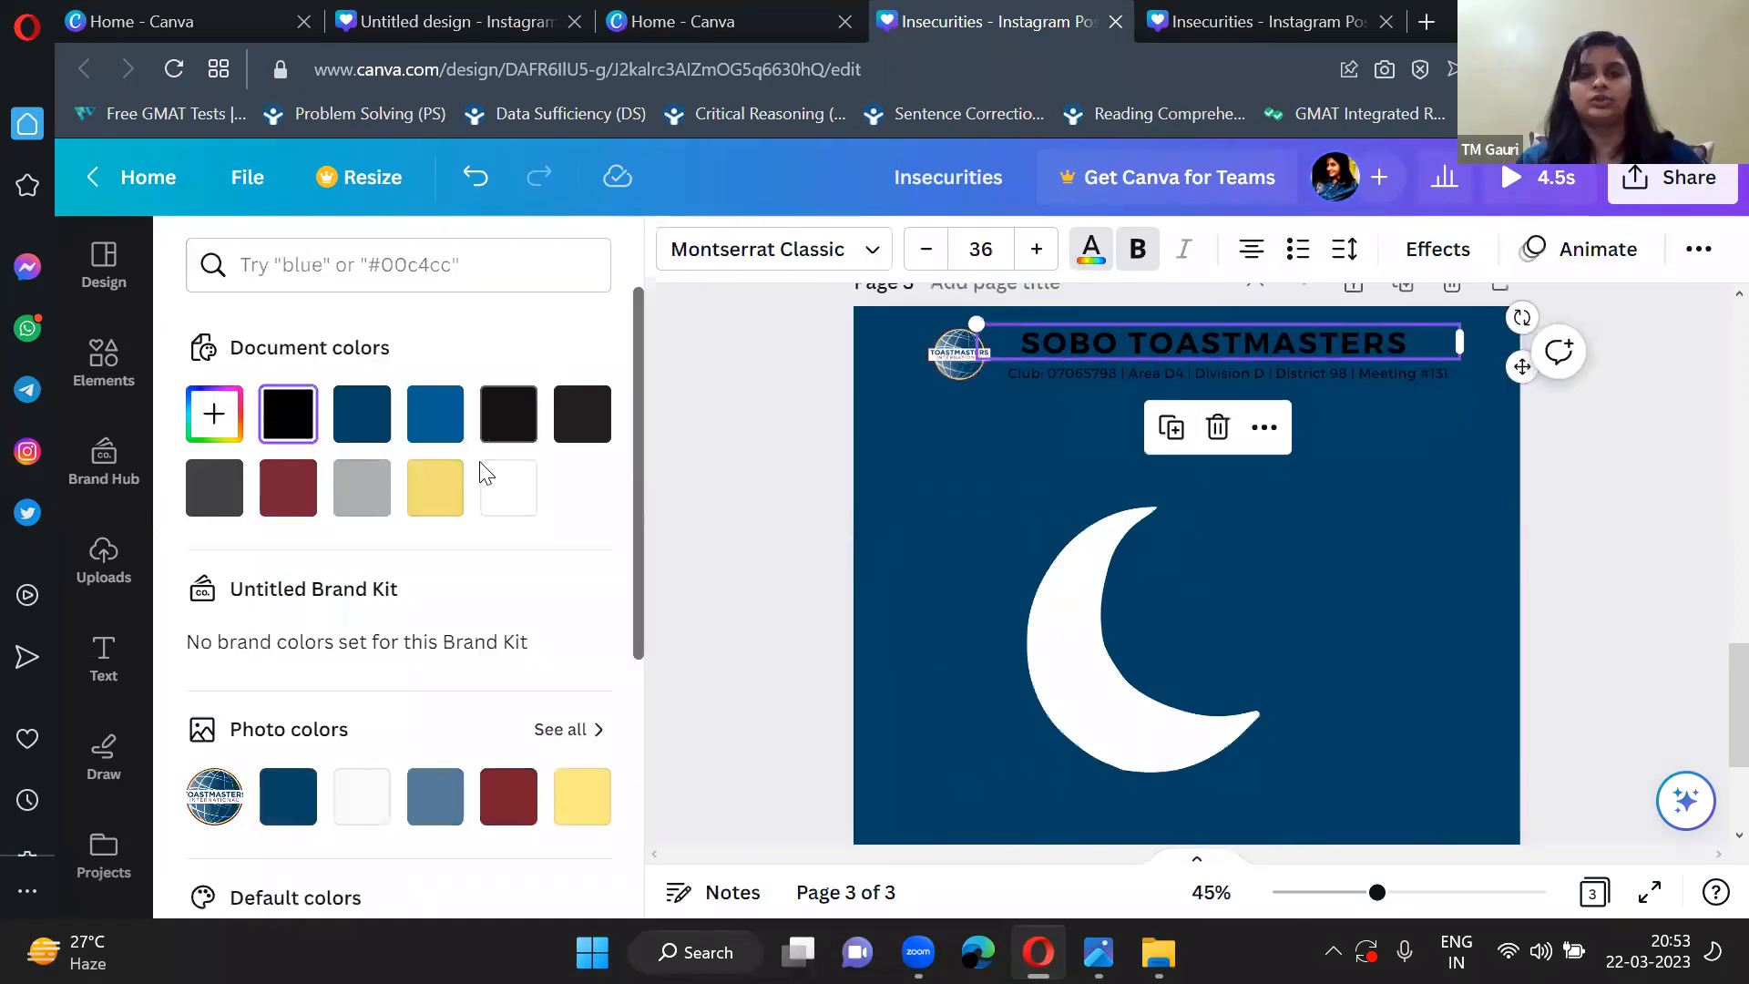
click(449, 498)
click(756, 398)
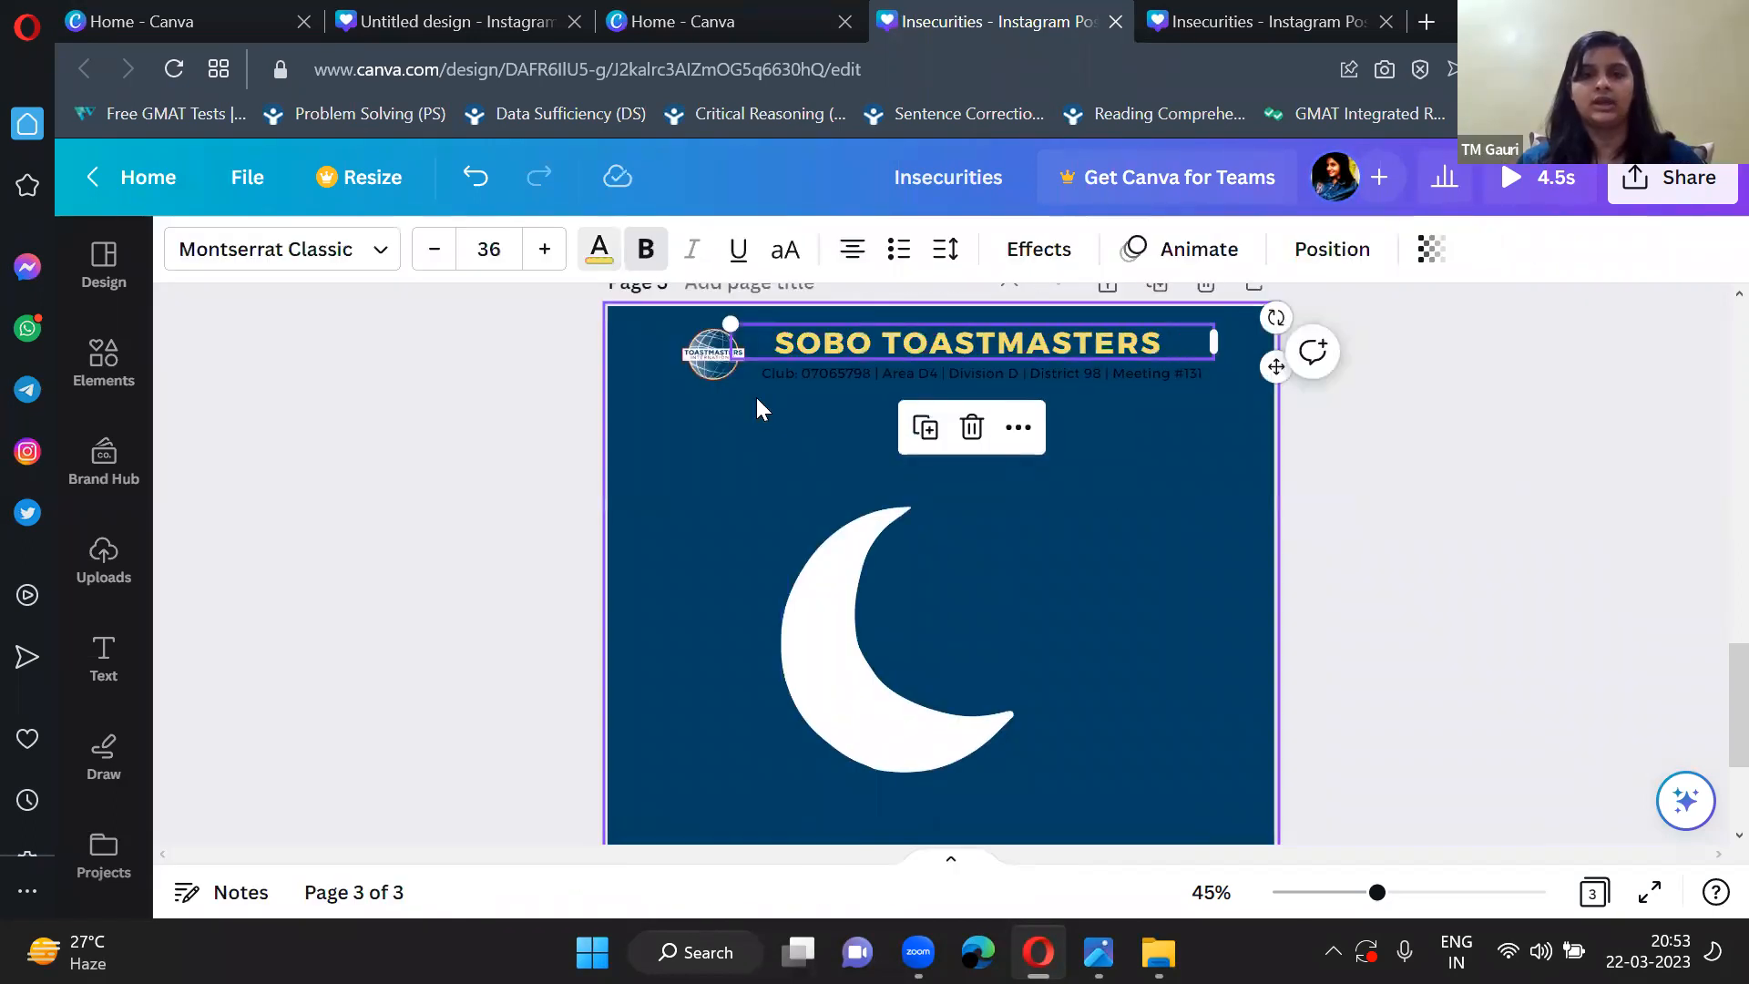
Recolour the club details line under the title white #ffffff.
click(844, 373)
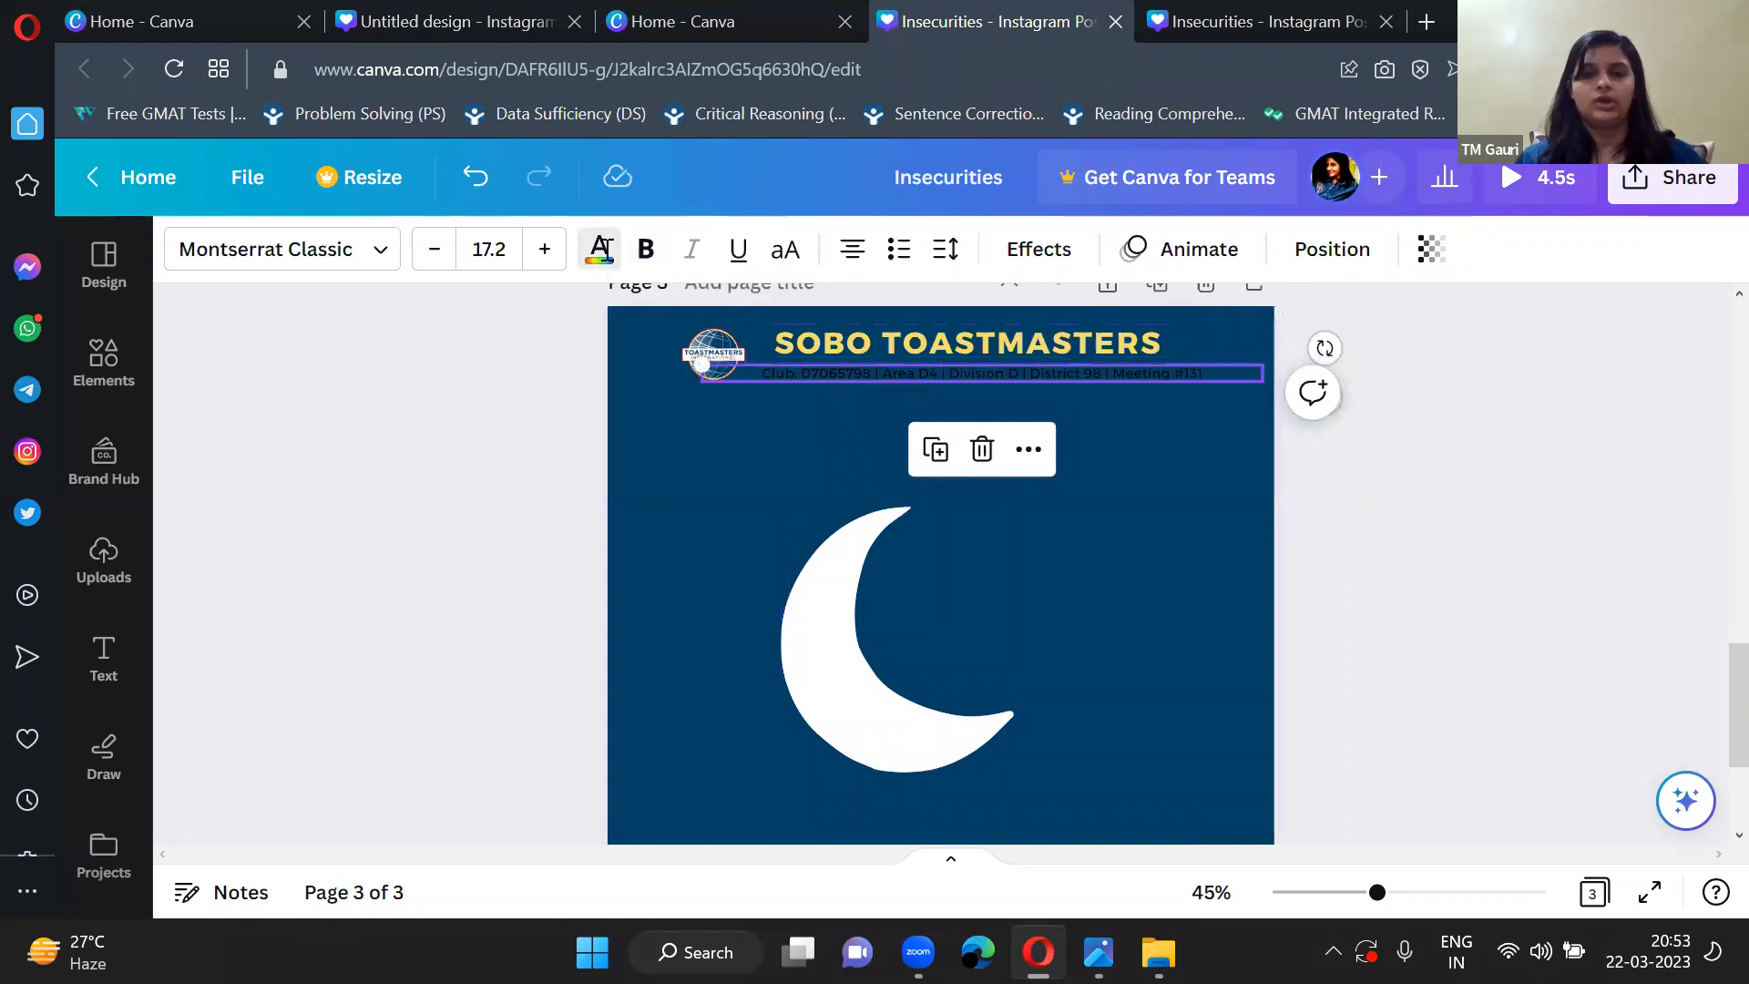
click(601, 255)
click(499, 492)
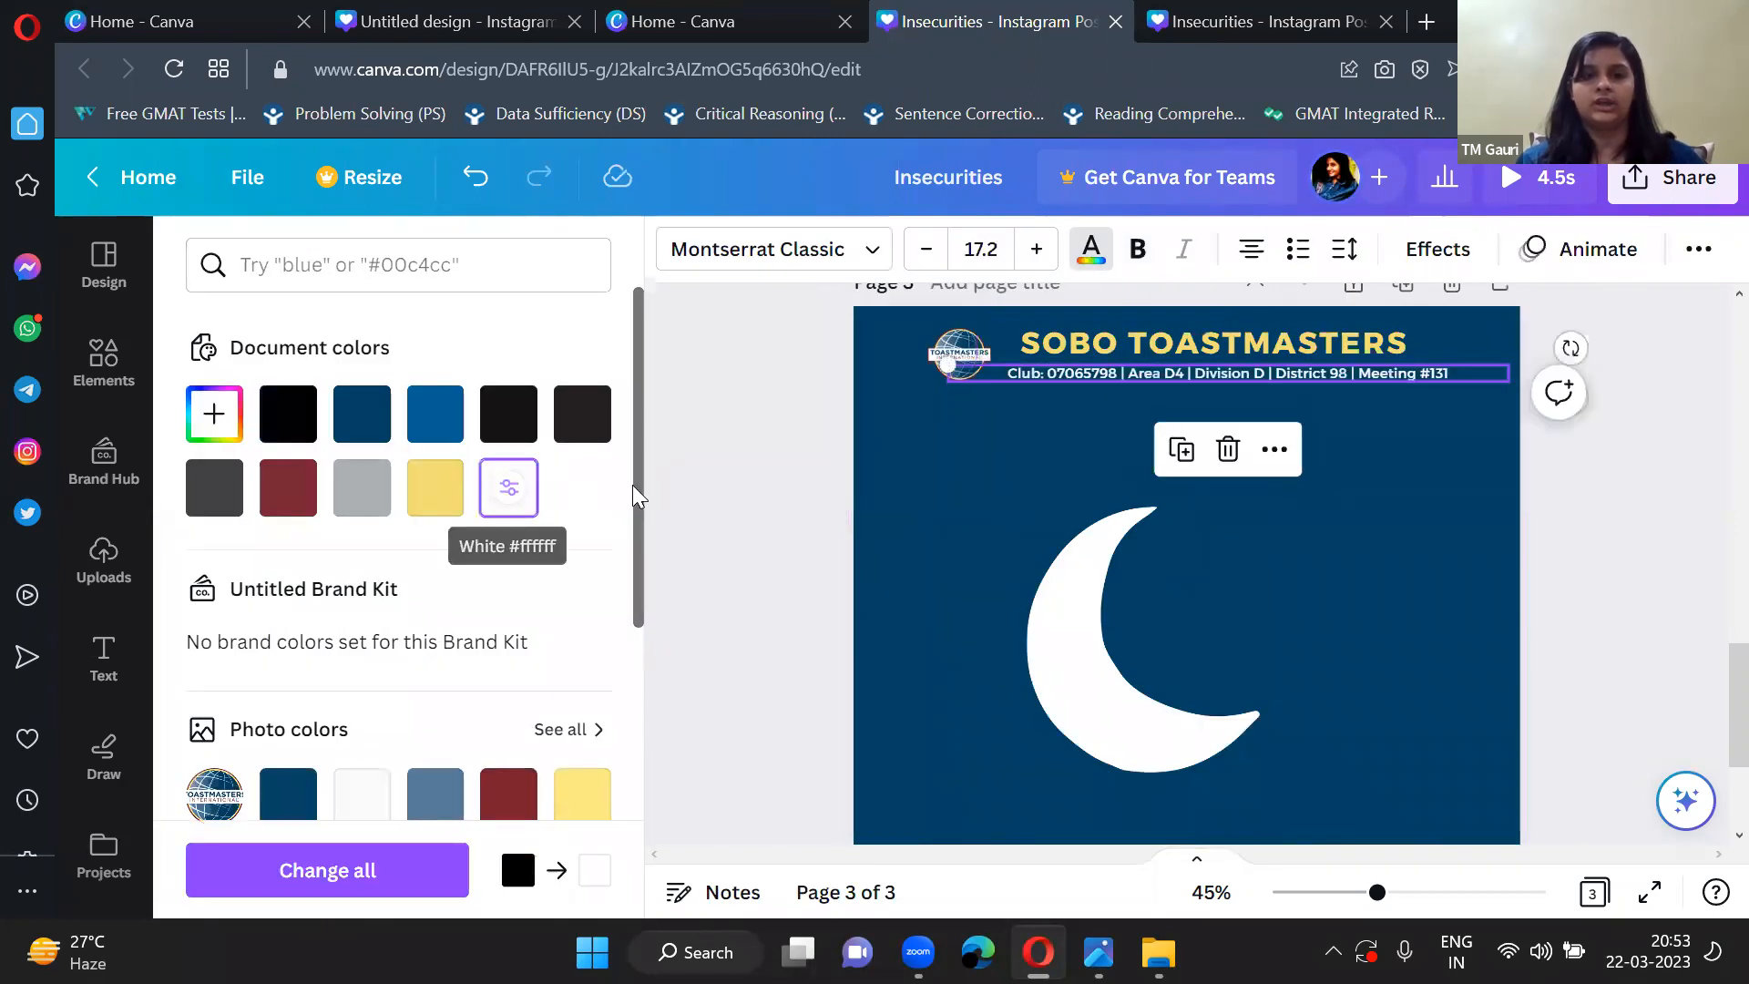
click(720, 461)
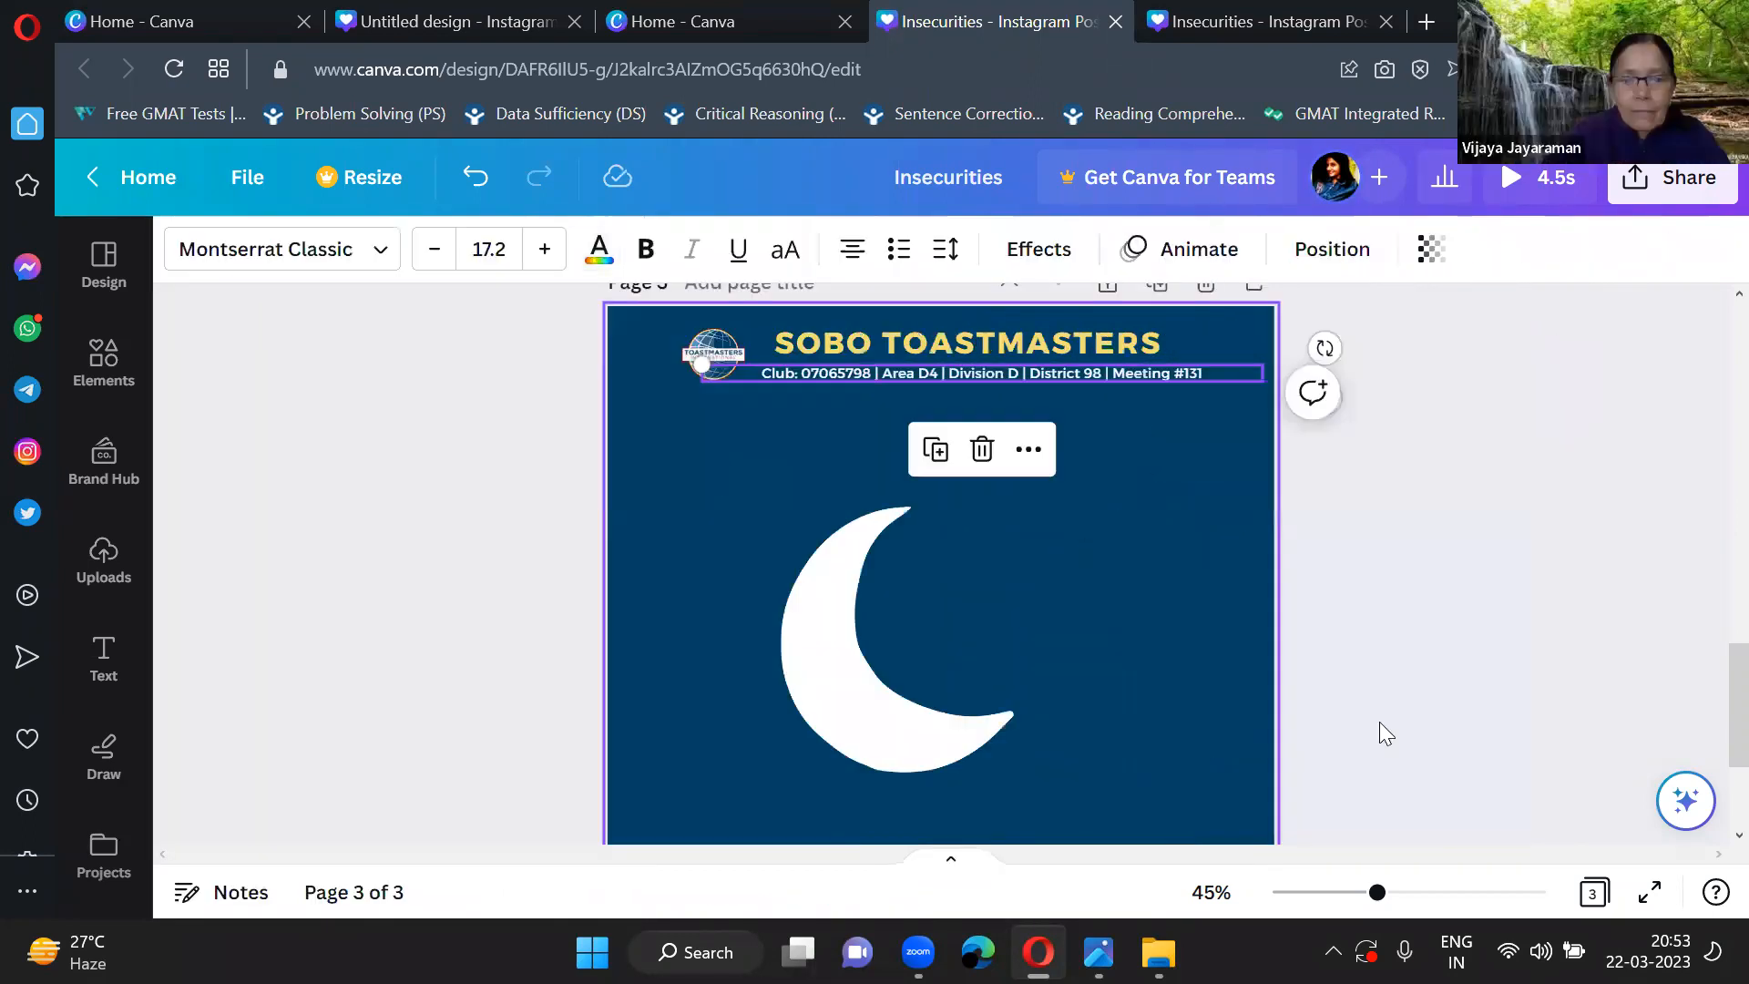
Move the moon into the left half of page 3, just below the header, and enlarge it slightly.
click(838, 572)
drag(838, 572, 788, 505)
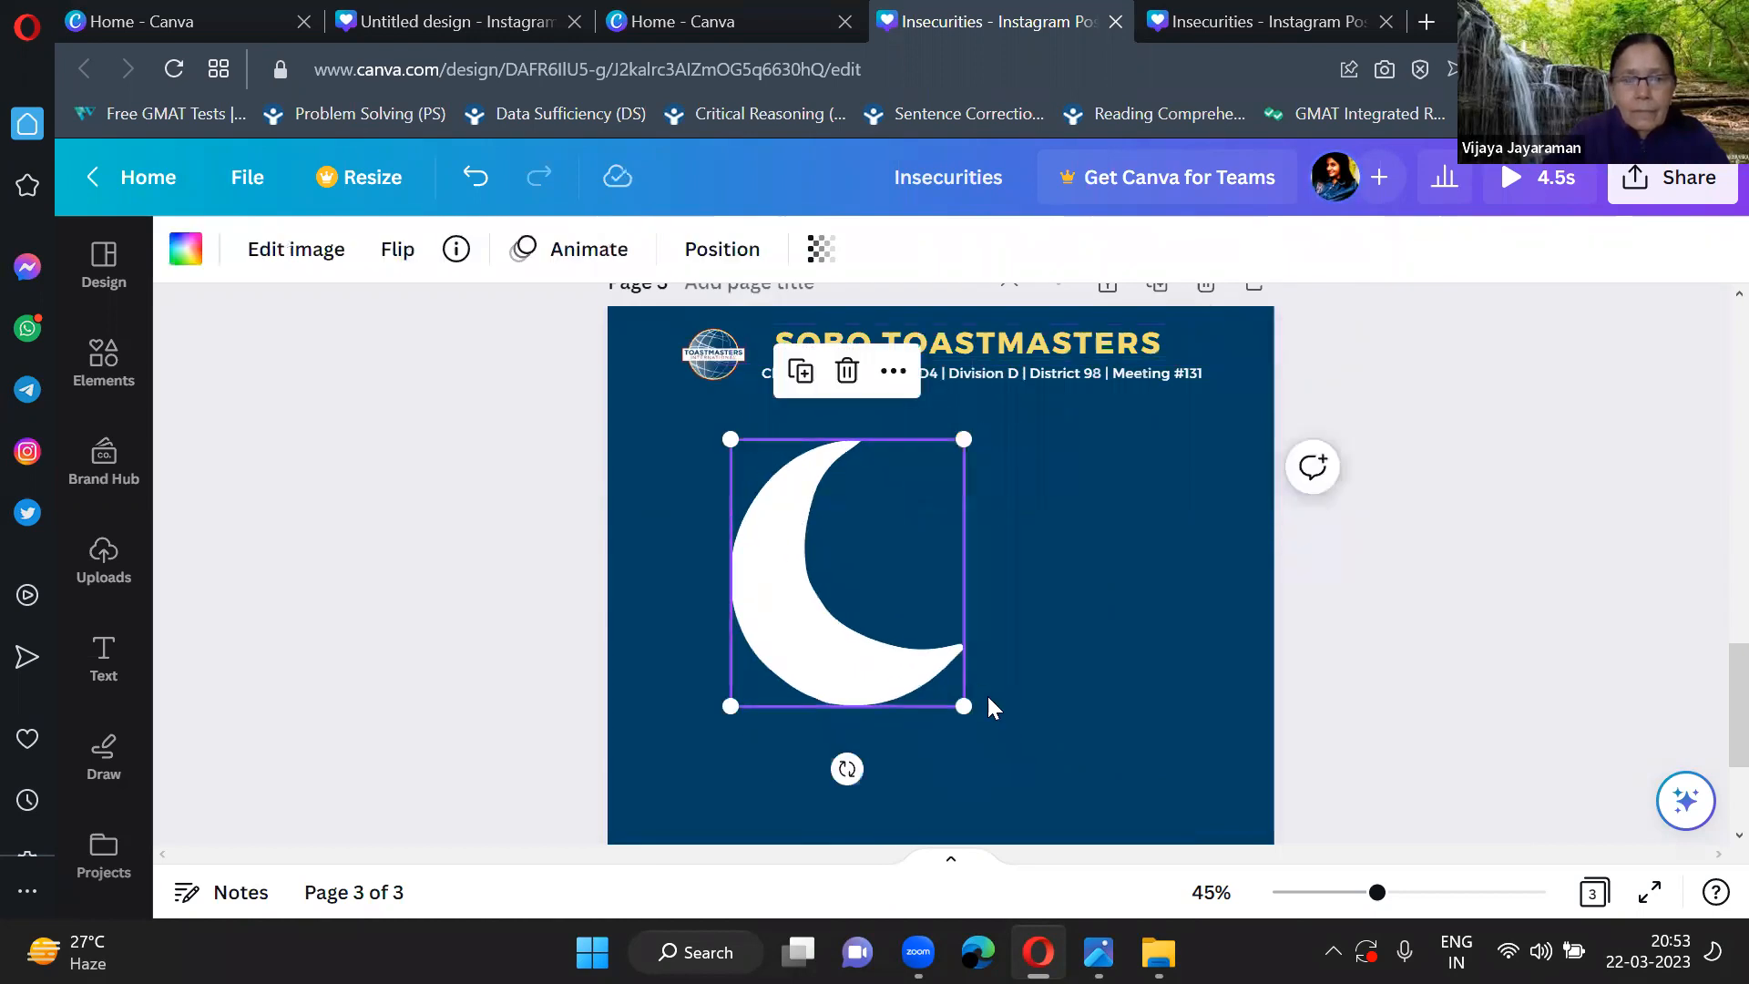
scroll(988, 694, down, 4)
scroll(987, 694, up, 3)
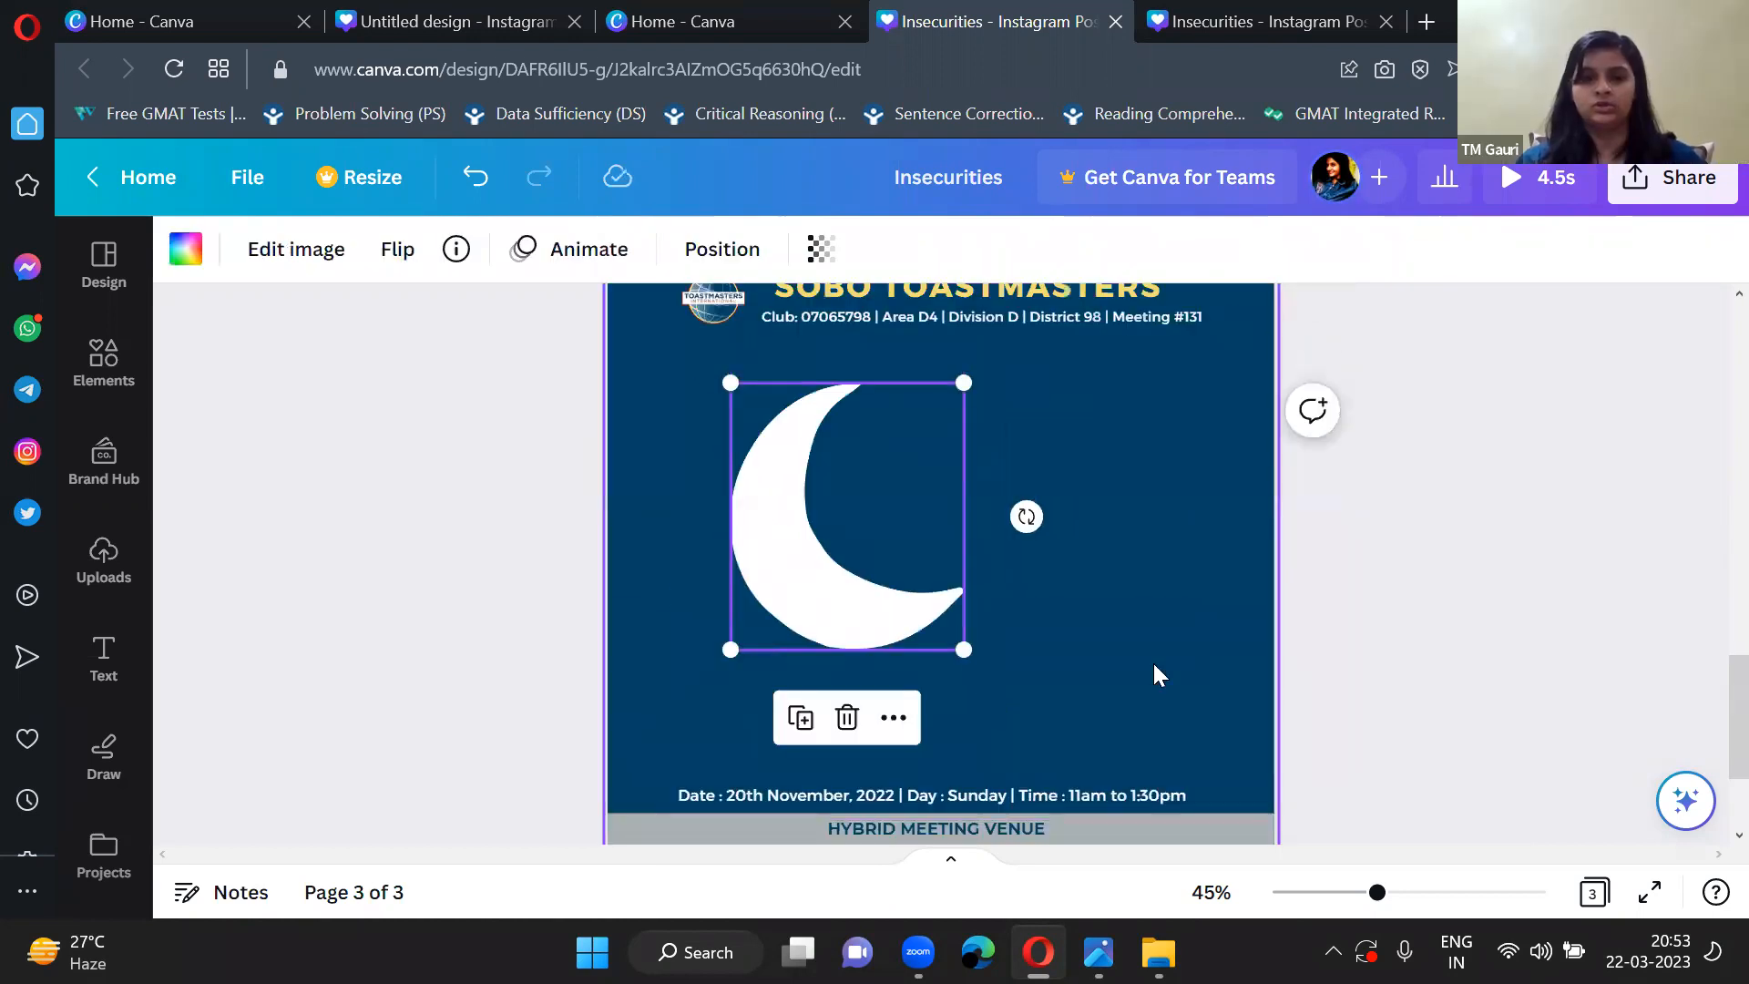
drag(801, 578, 749, 592)
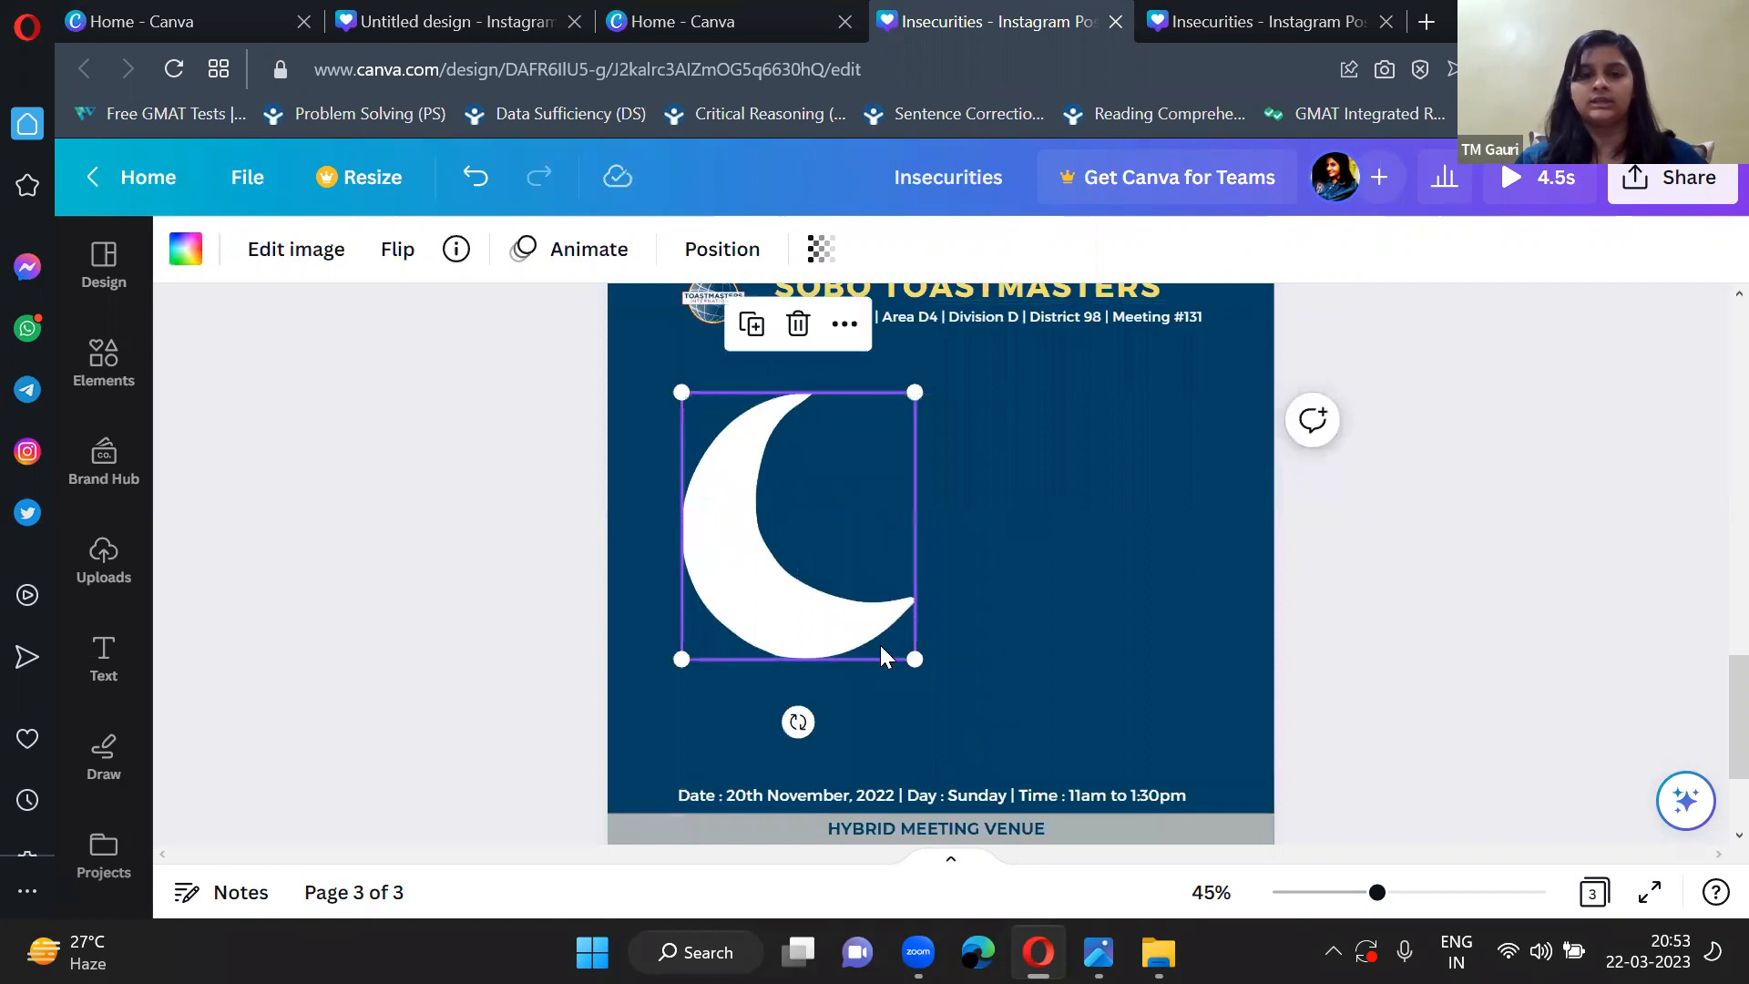
mouse_move(914, 659)
mouse_down()
mouse_move(893, 637)
mouse_move(935, 682)
mouse_up()
click(546, 596)
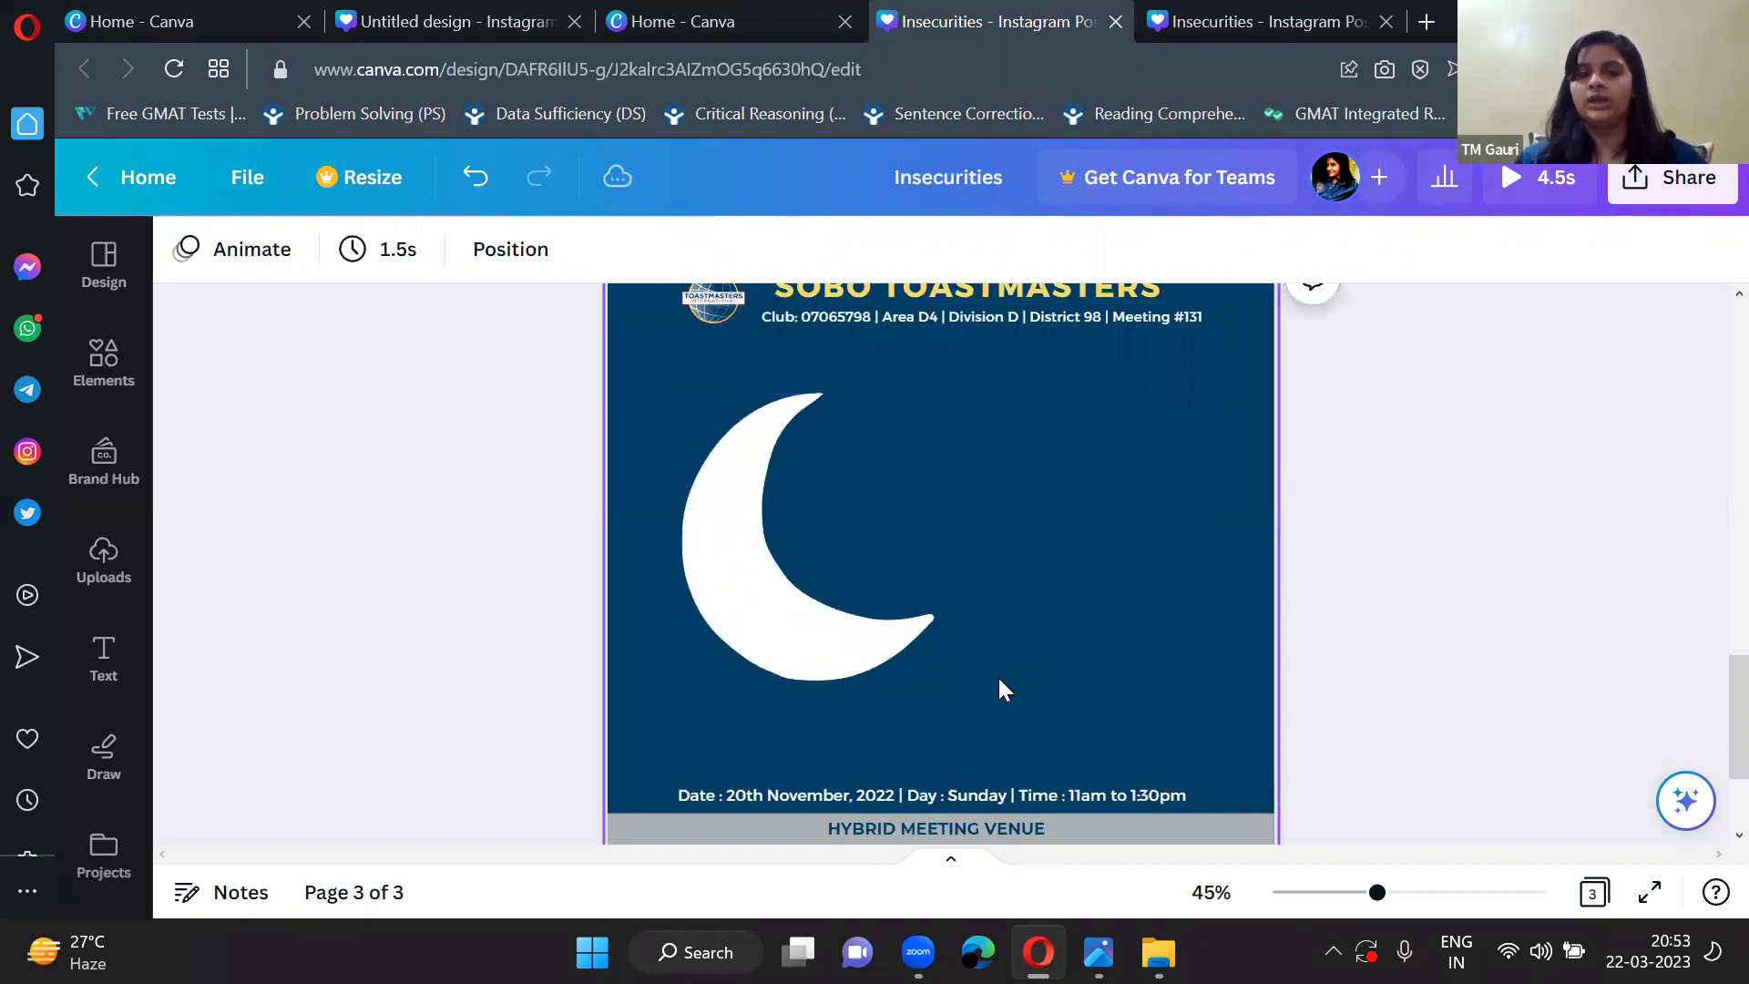
scroll(997, 675, down, 3)
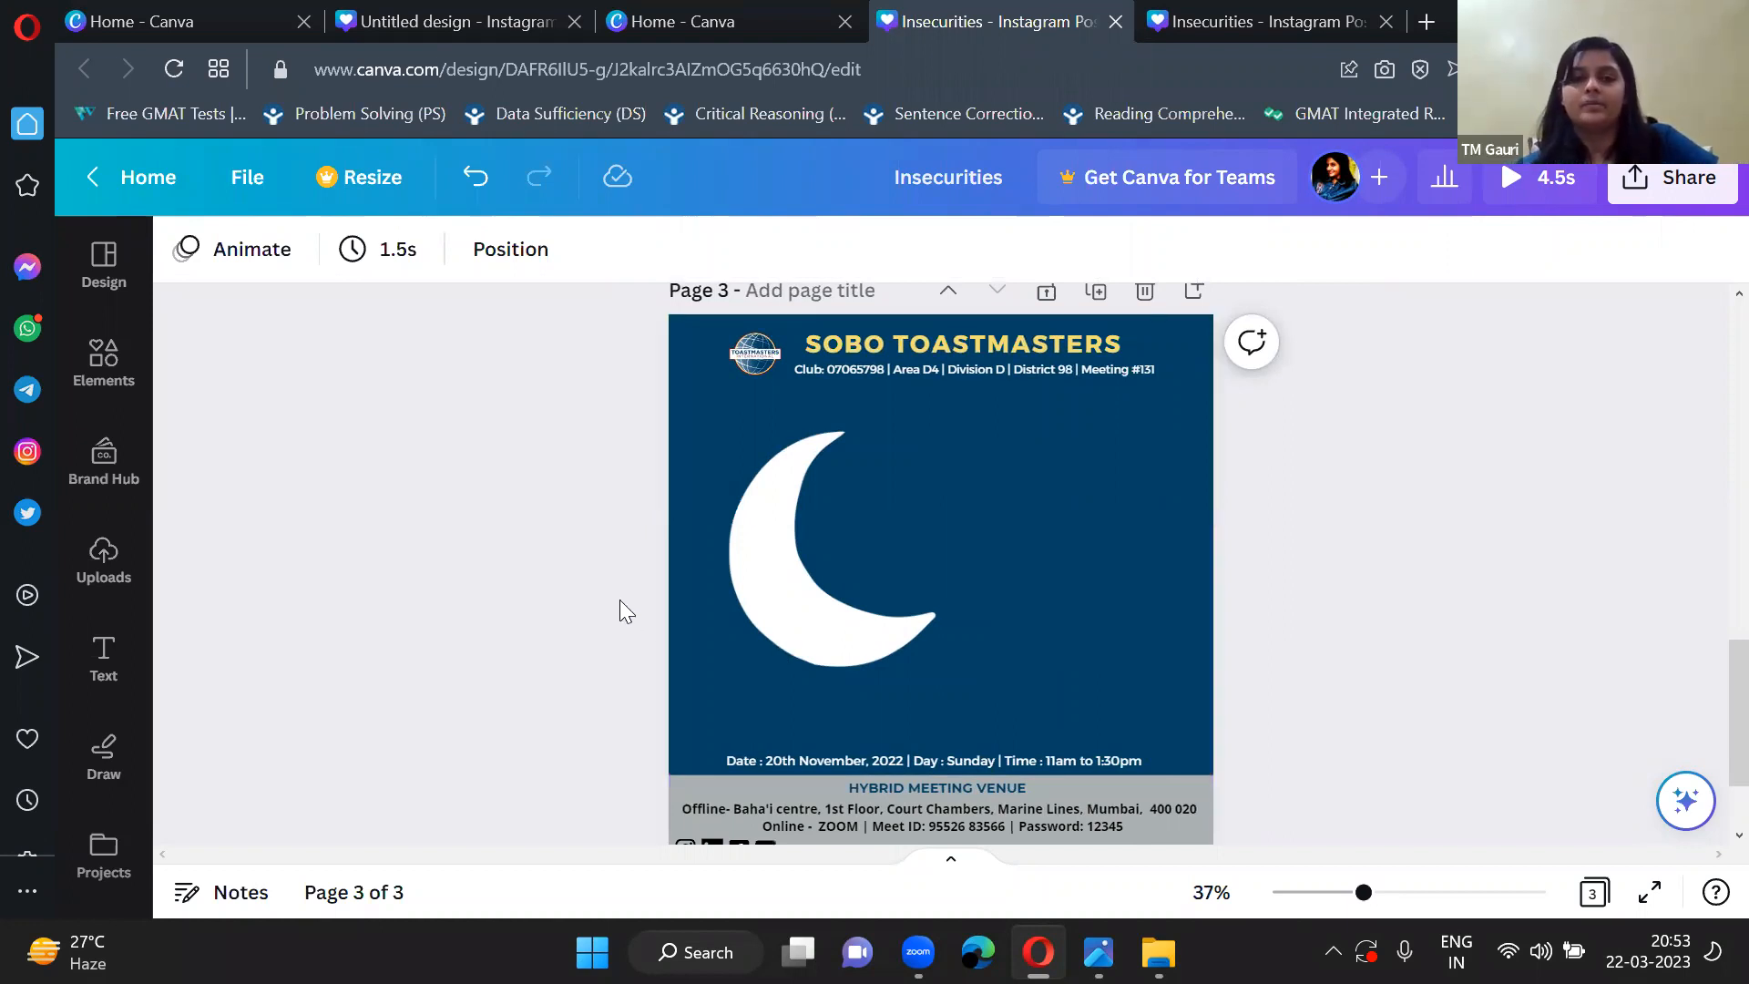
Add the uploaded photo of the woman standing in a yellow shirt to page 3, beside the moon.
click(104, 571)
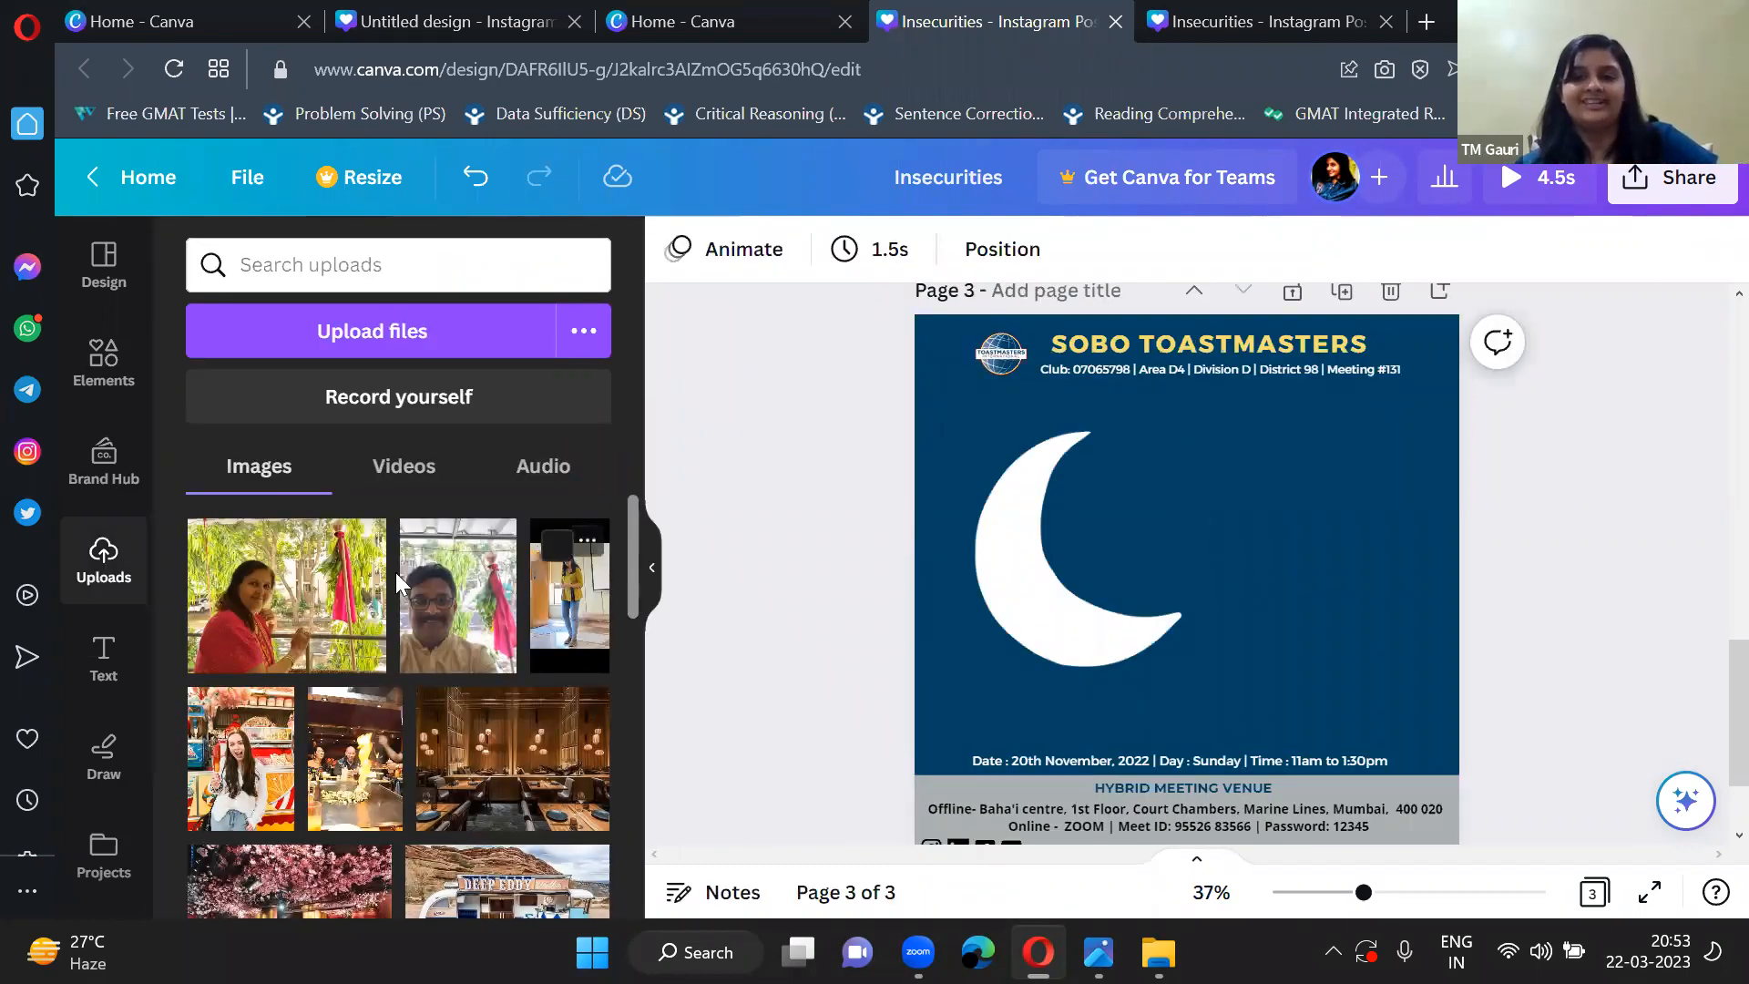
click(582, 605)
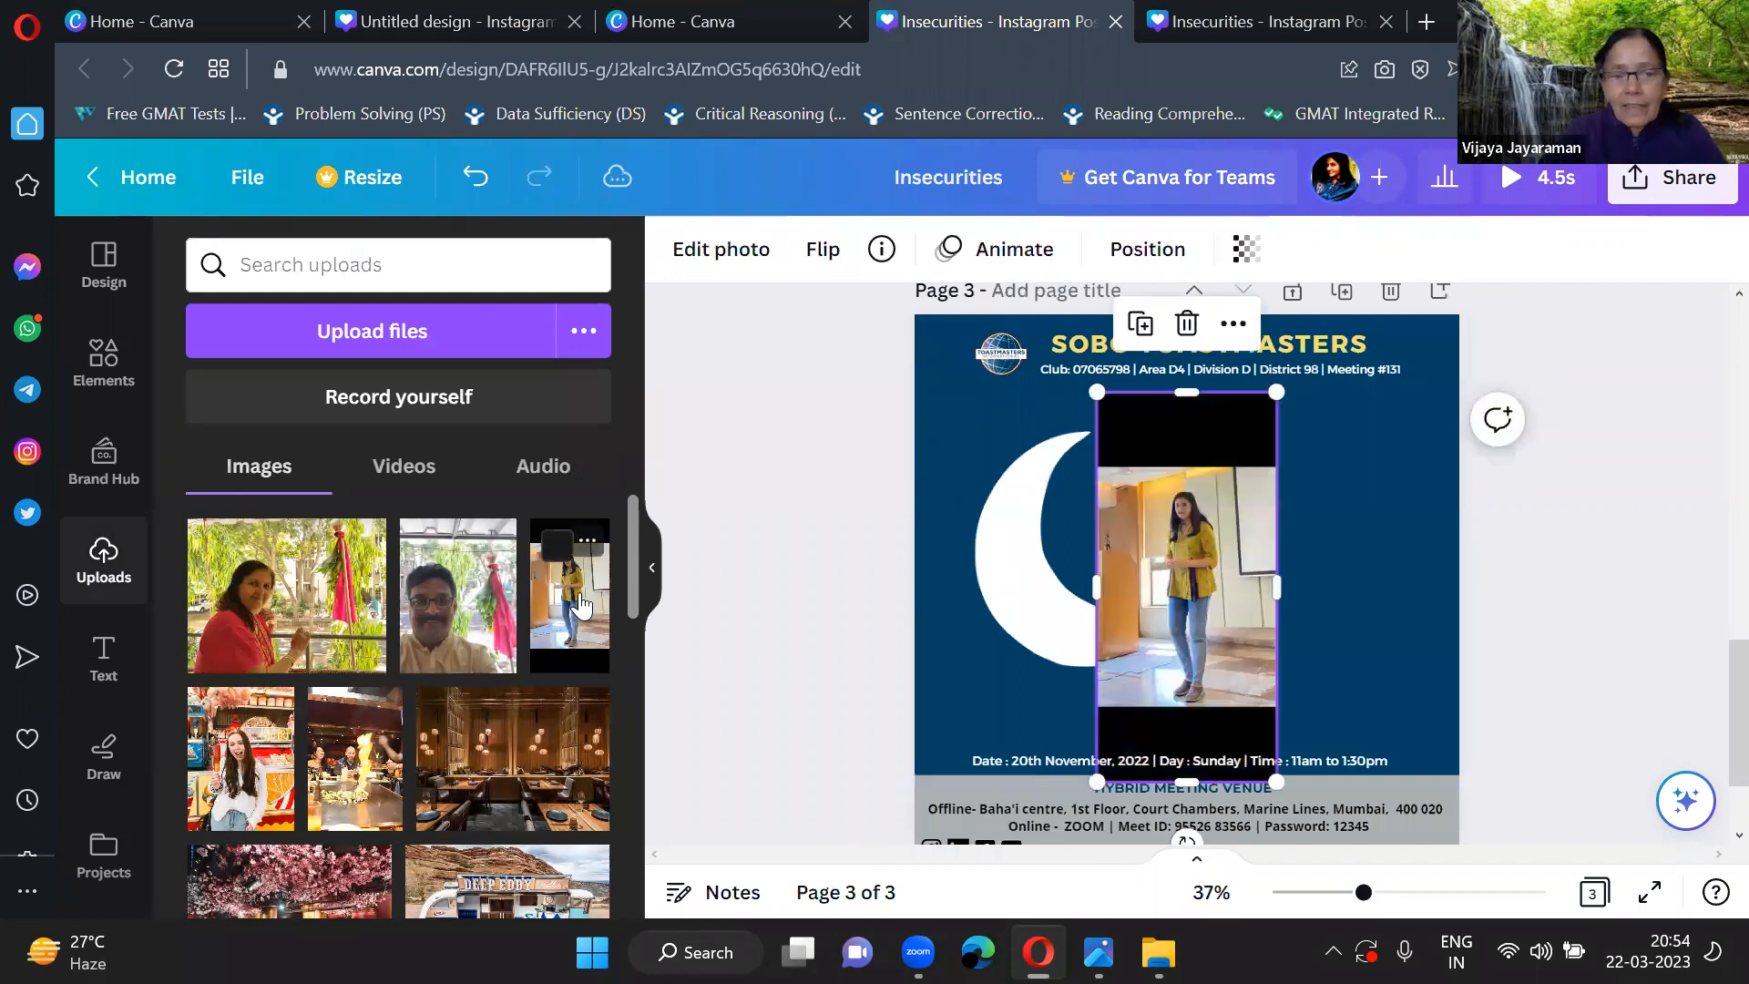
click(652, 569)
drag(958, 621, 1033, 590)
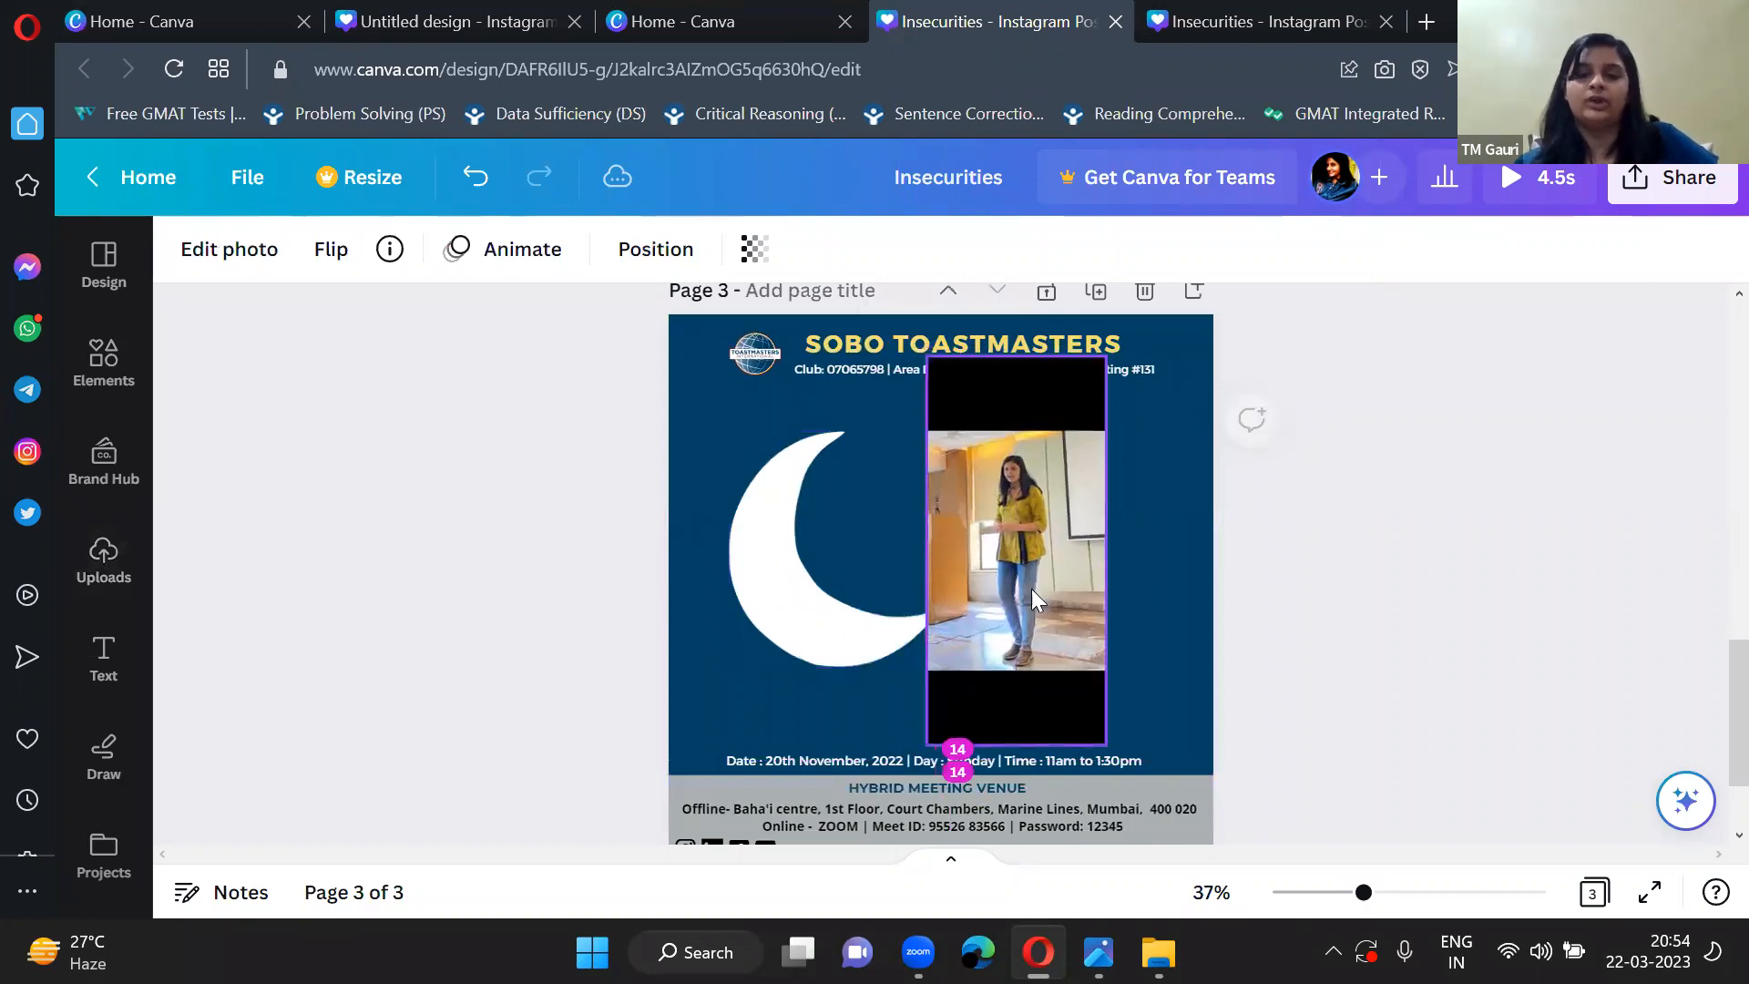
click(1284, 716)
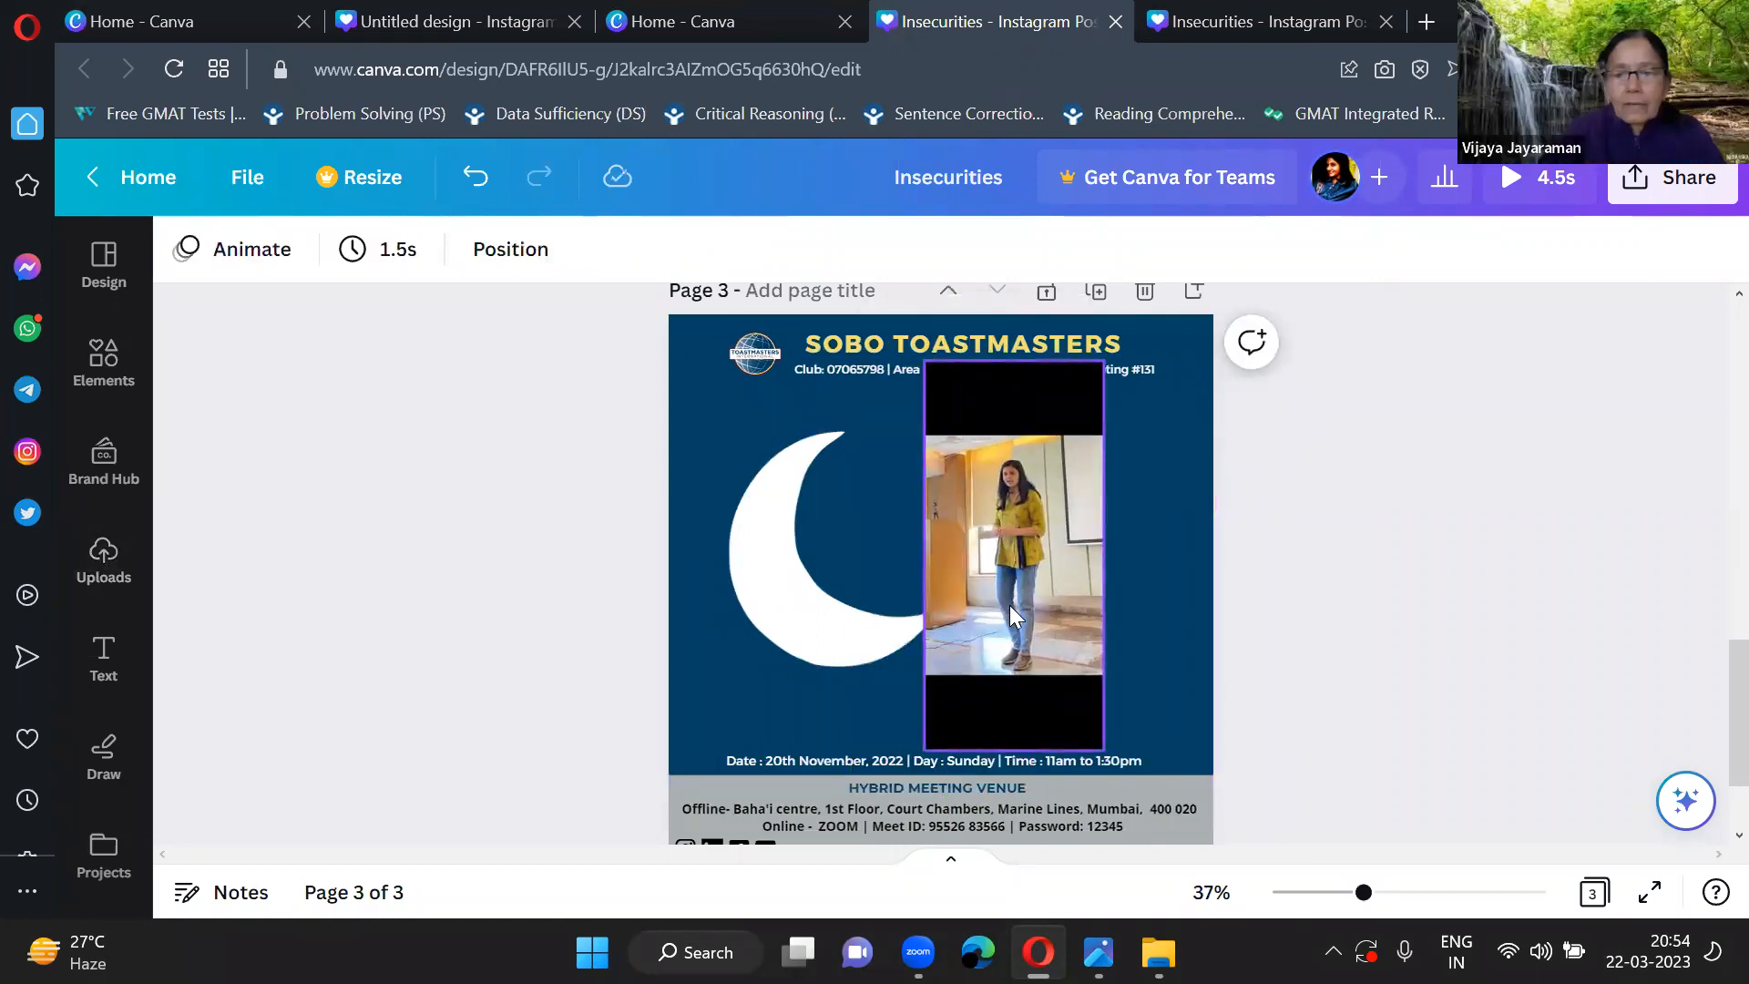
Crop the black bands off the top and bottom of the photo and move it to the right side of the page.
click(1021, 391)
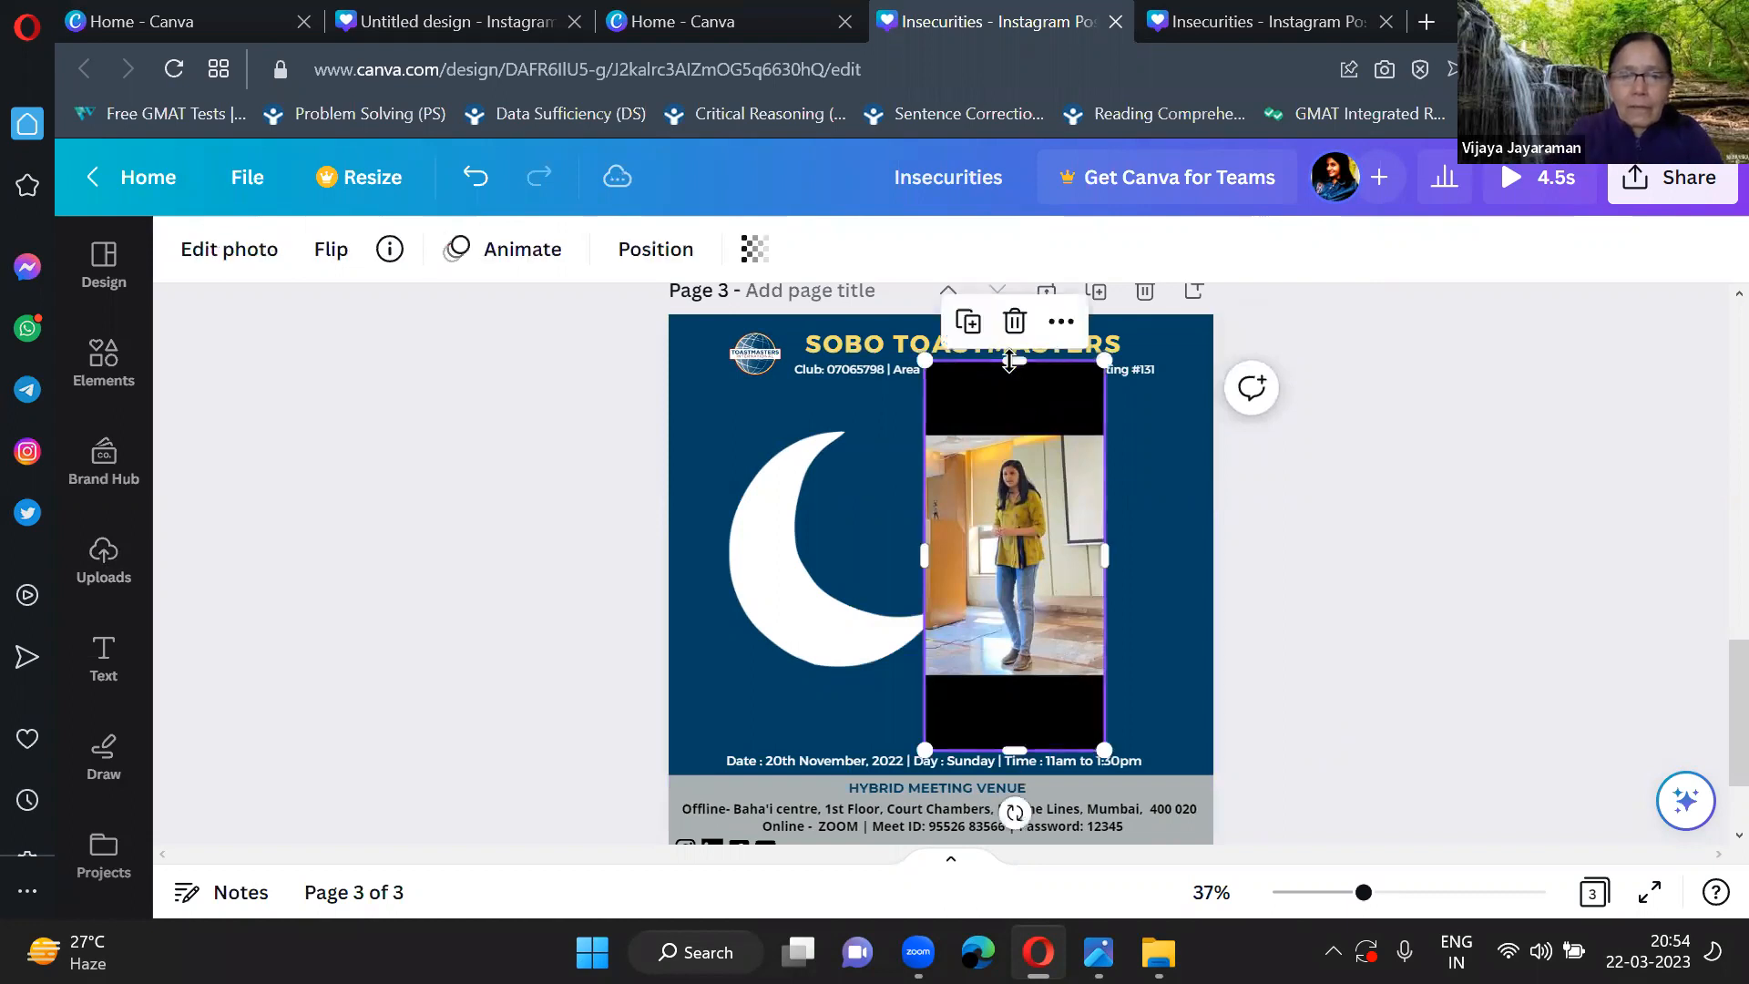
drag(1009, 361, 1012, 439)
drag(1022, 721, 1014, 663)
click(1279, 685)
click(1065, 566)
drag(1065, 565, 1145, 542)
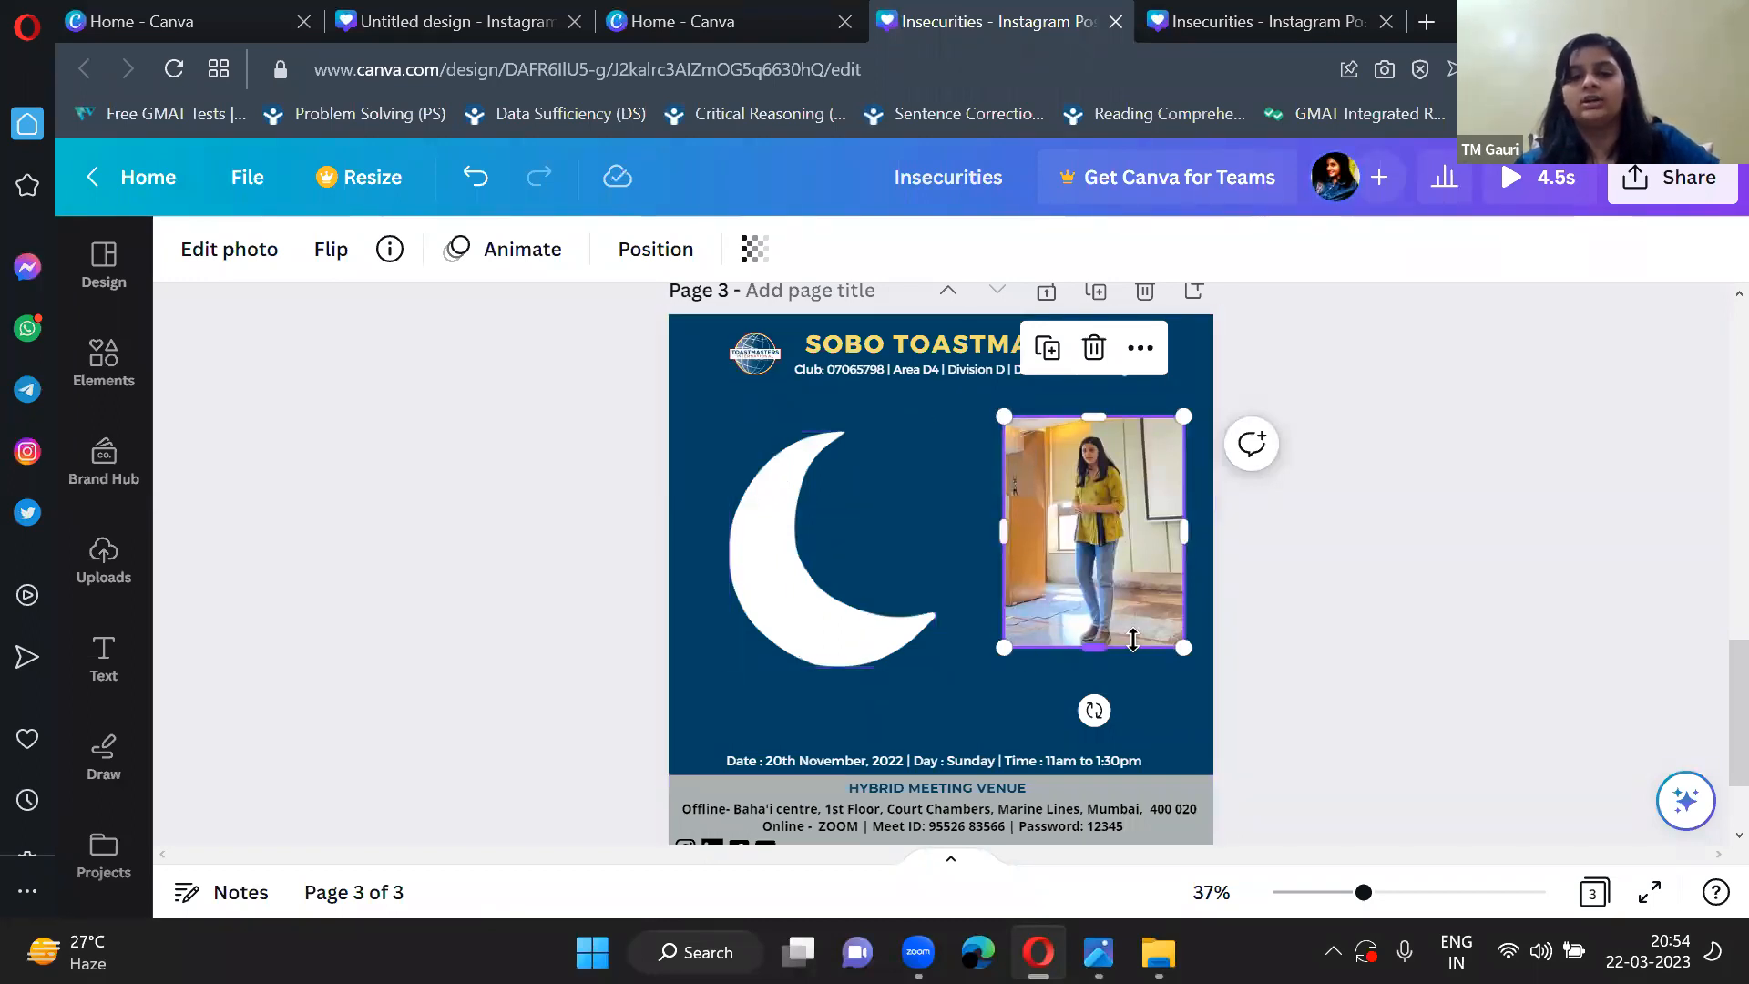
click(973, 705)
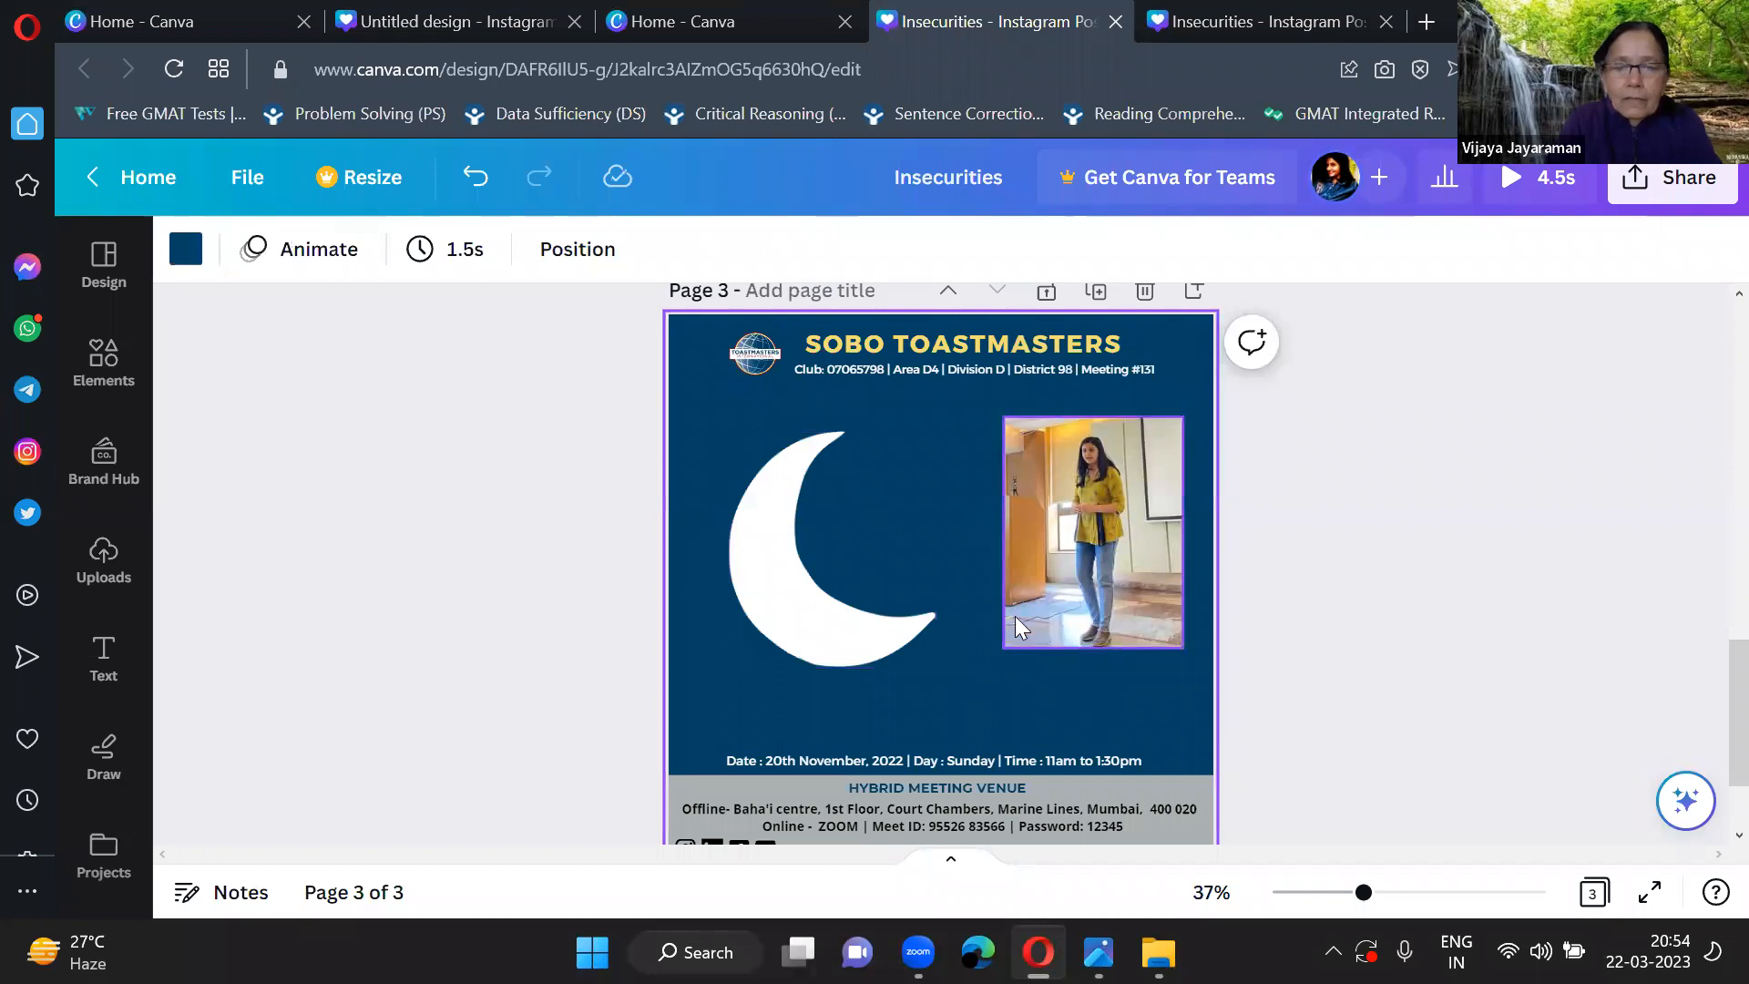
Shrink the moon and move it slightly down so it sits level with the photo, leaving it deselected.
click(833, 627)
drag(937, 666, 906, 612)
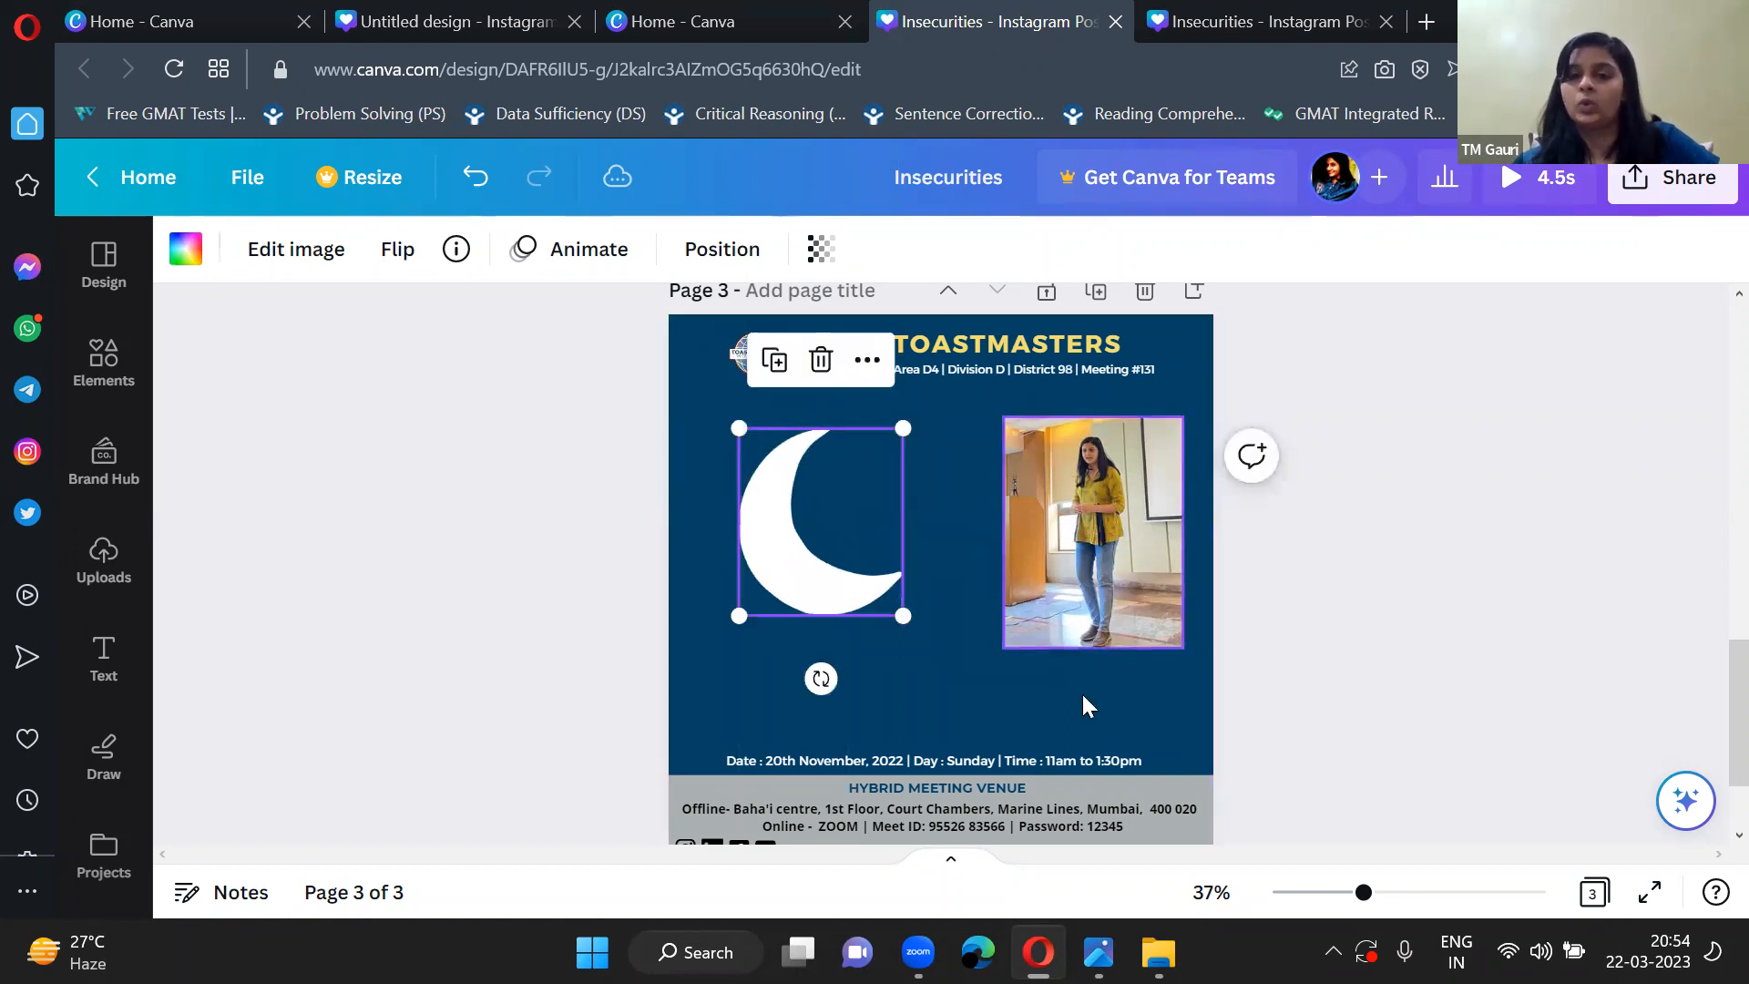
click(1342, 712)
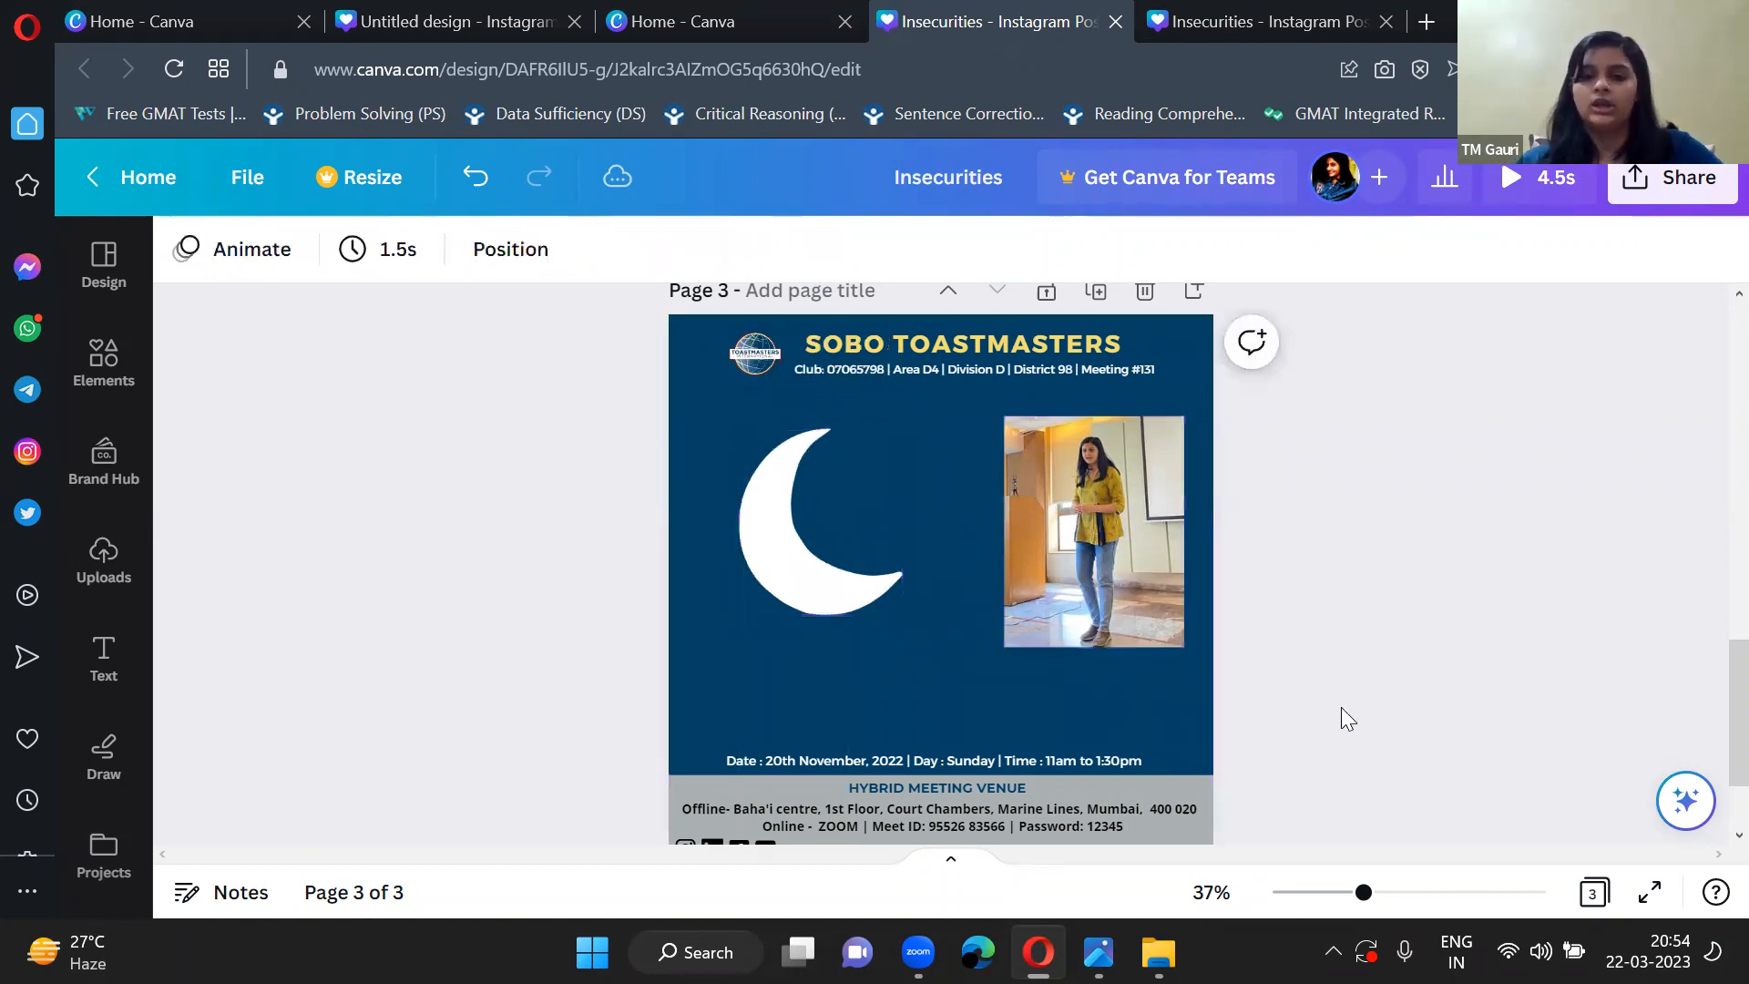
click(1142, 601)
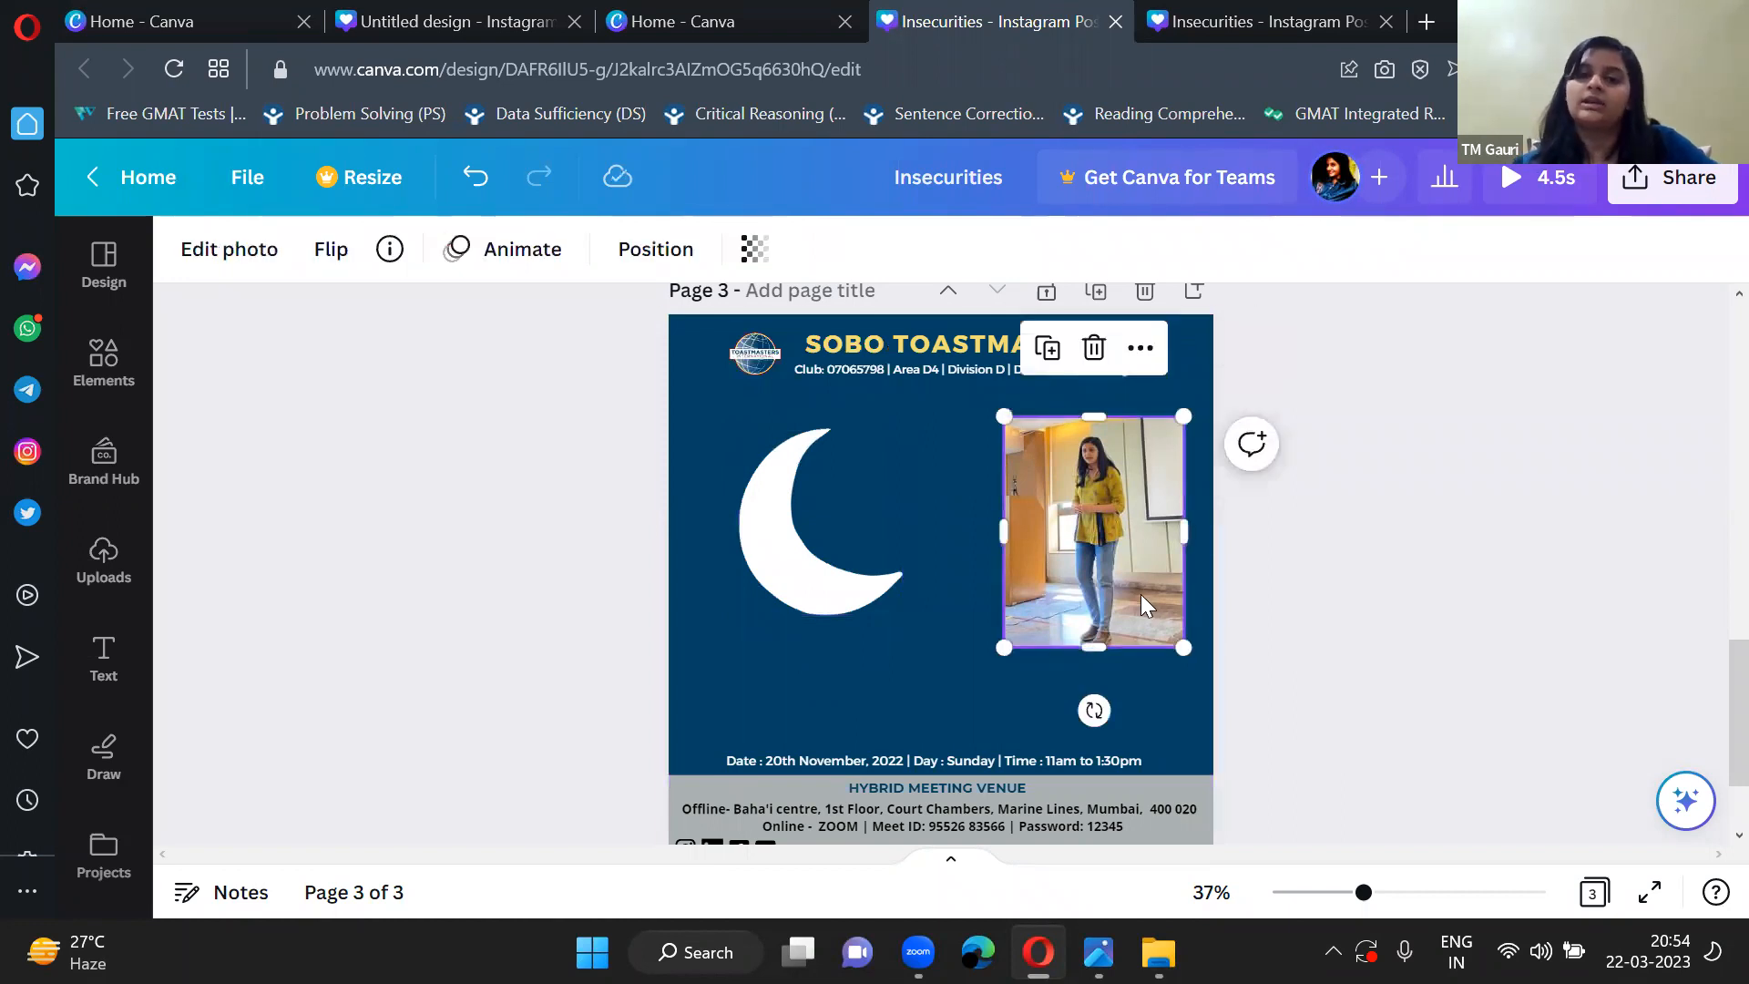
click(818, 583)
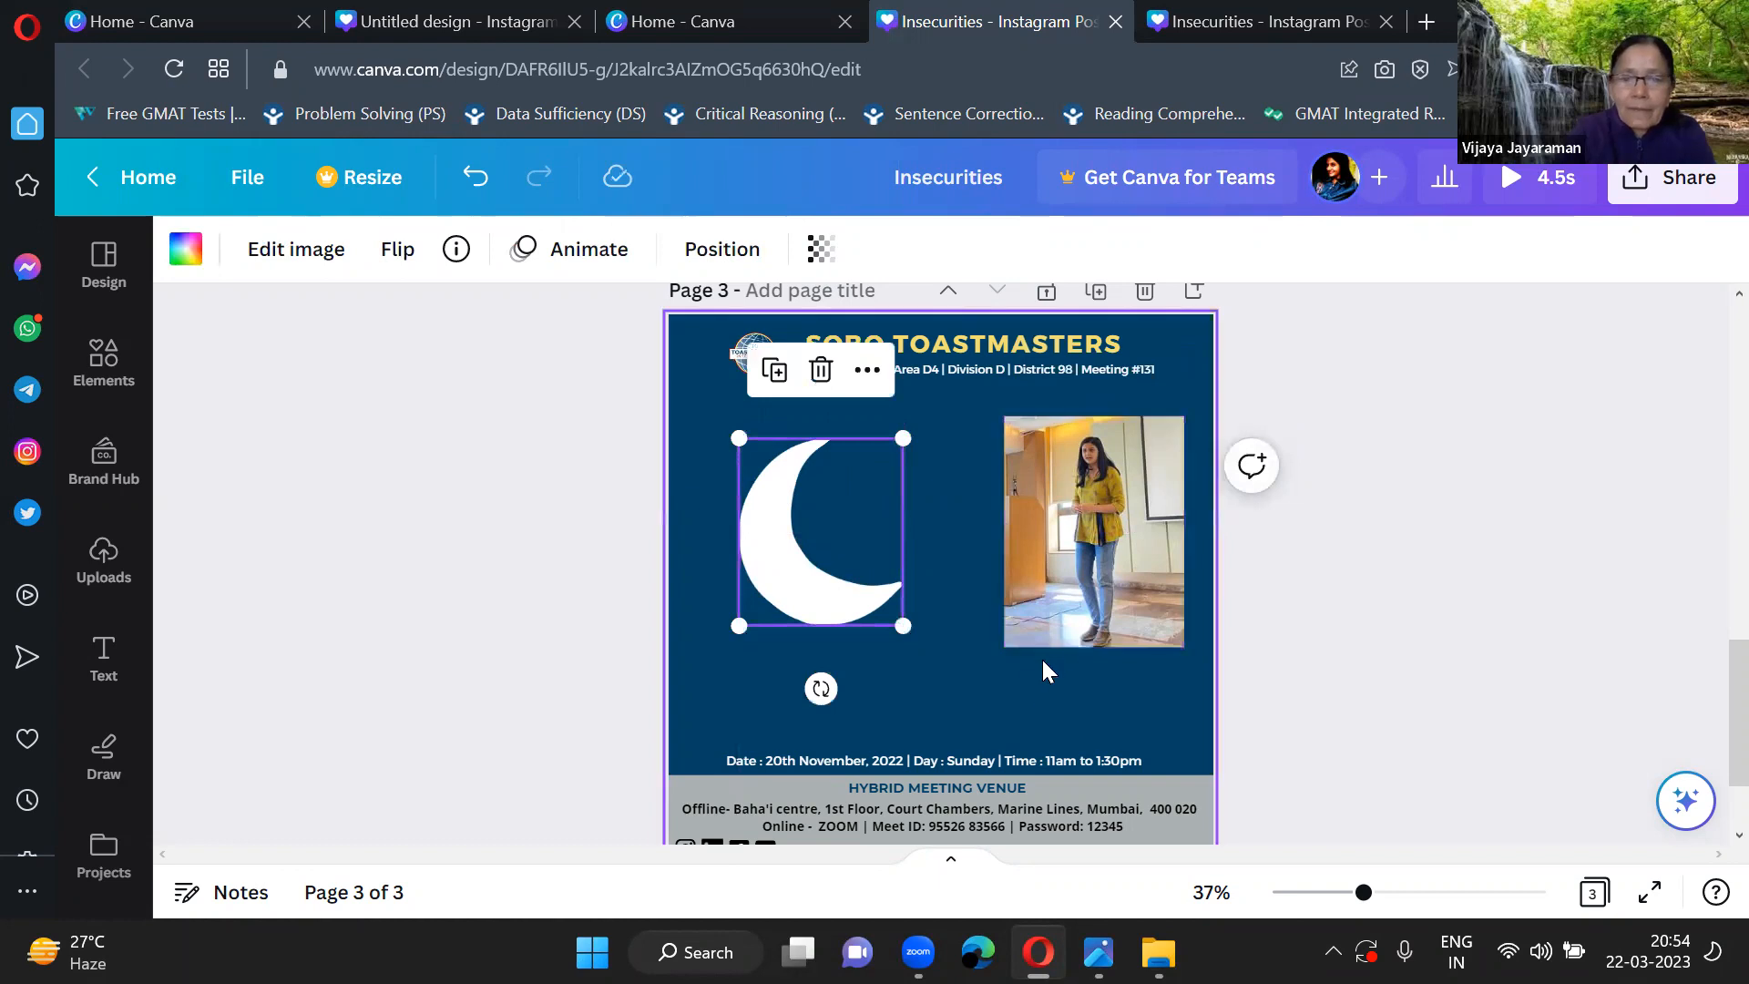
click(1028, 685)
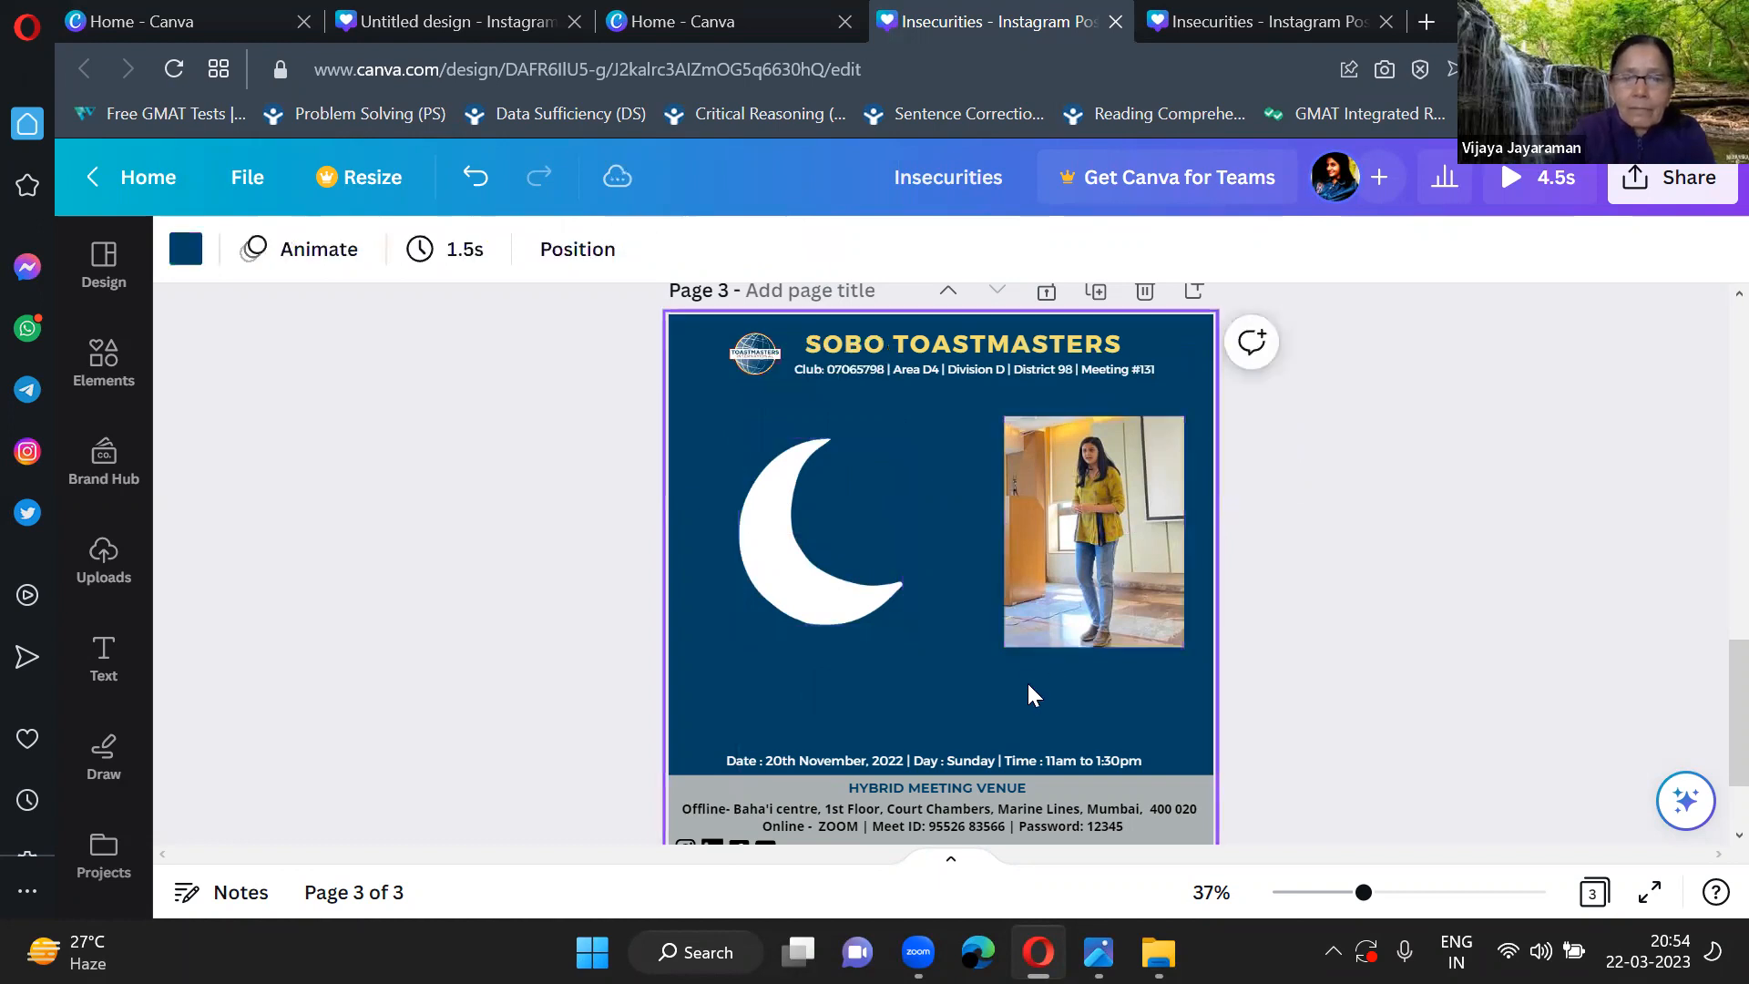
click(818, 594)
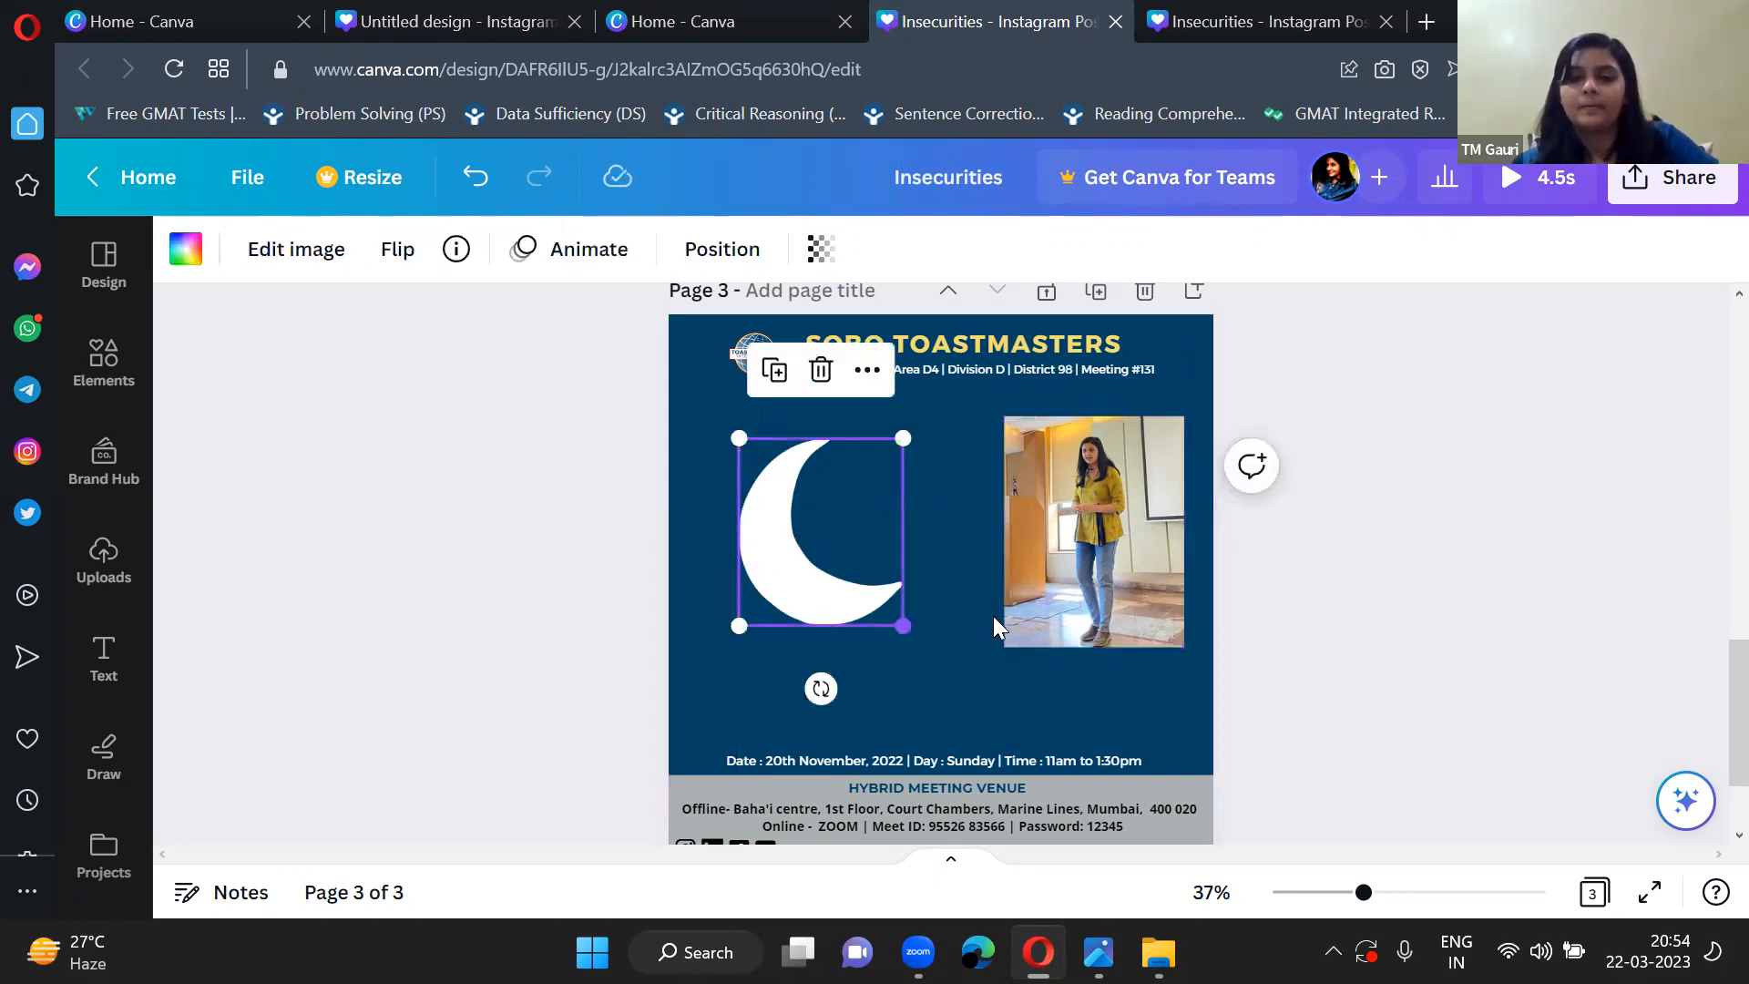
click(960, 641)
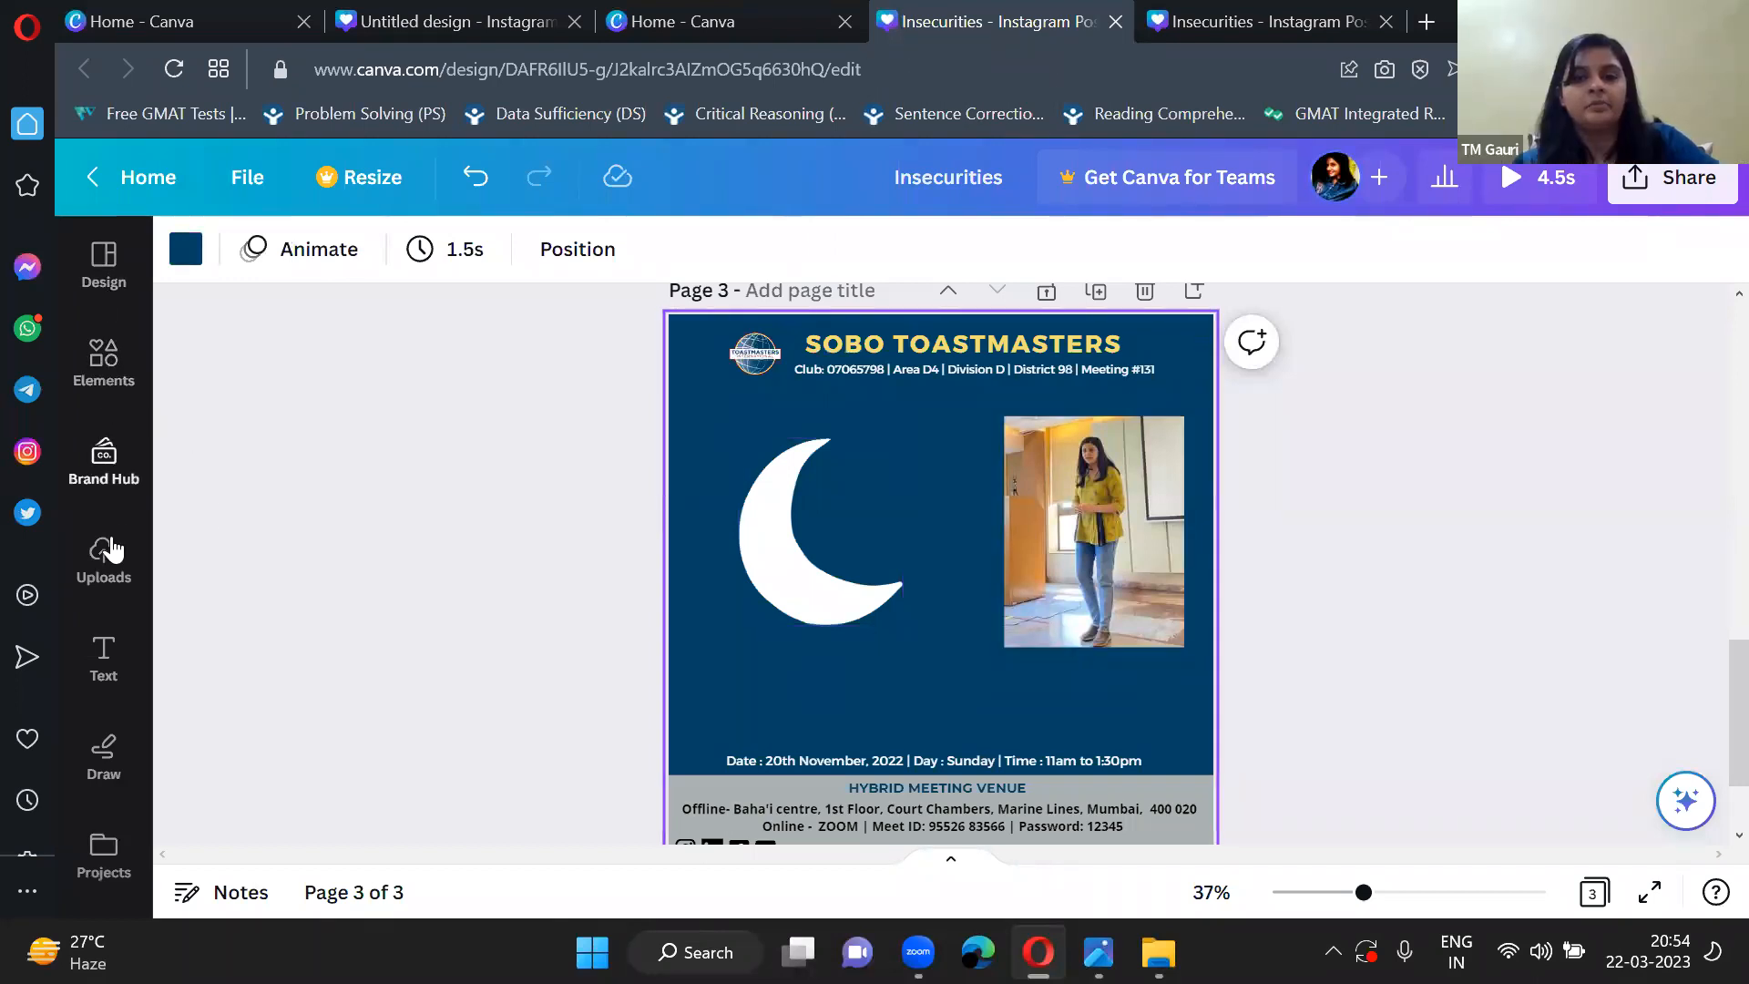
Replace the moon search in the elements library with a search for frame and show all the frames.
click(99, 356)
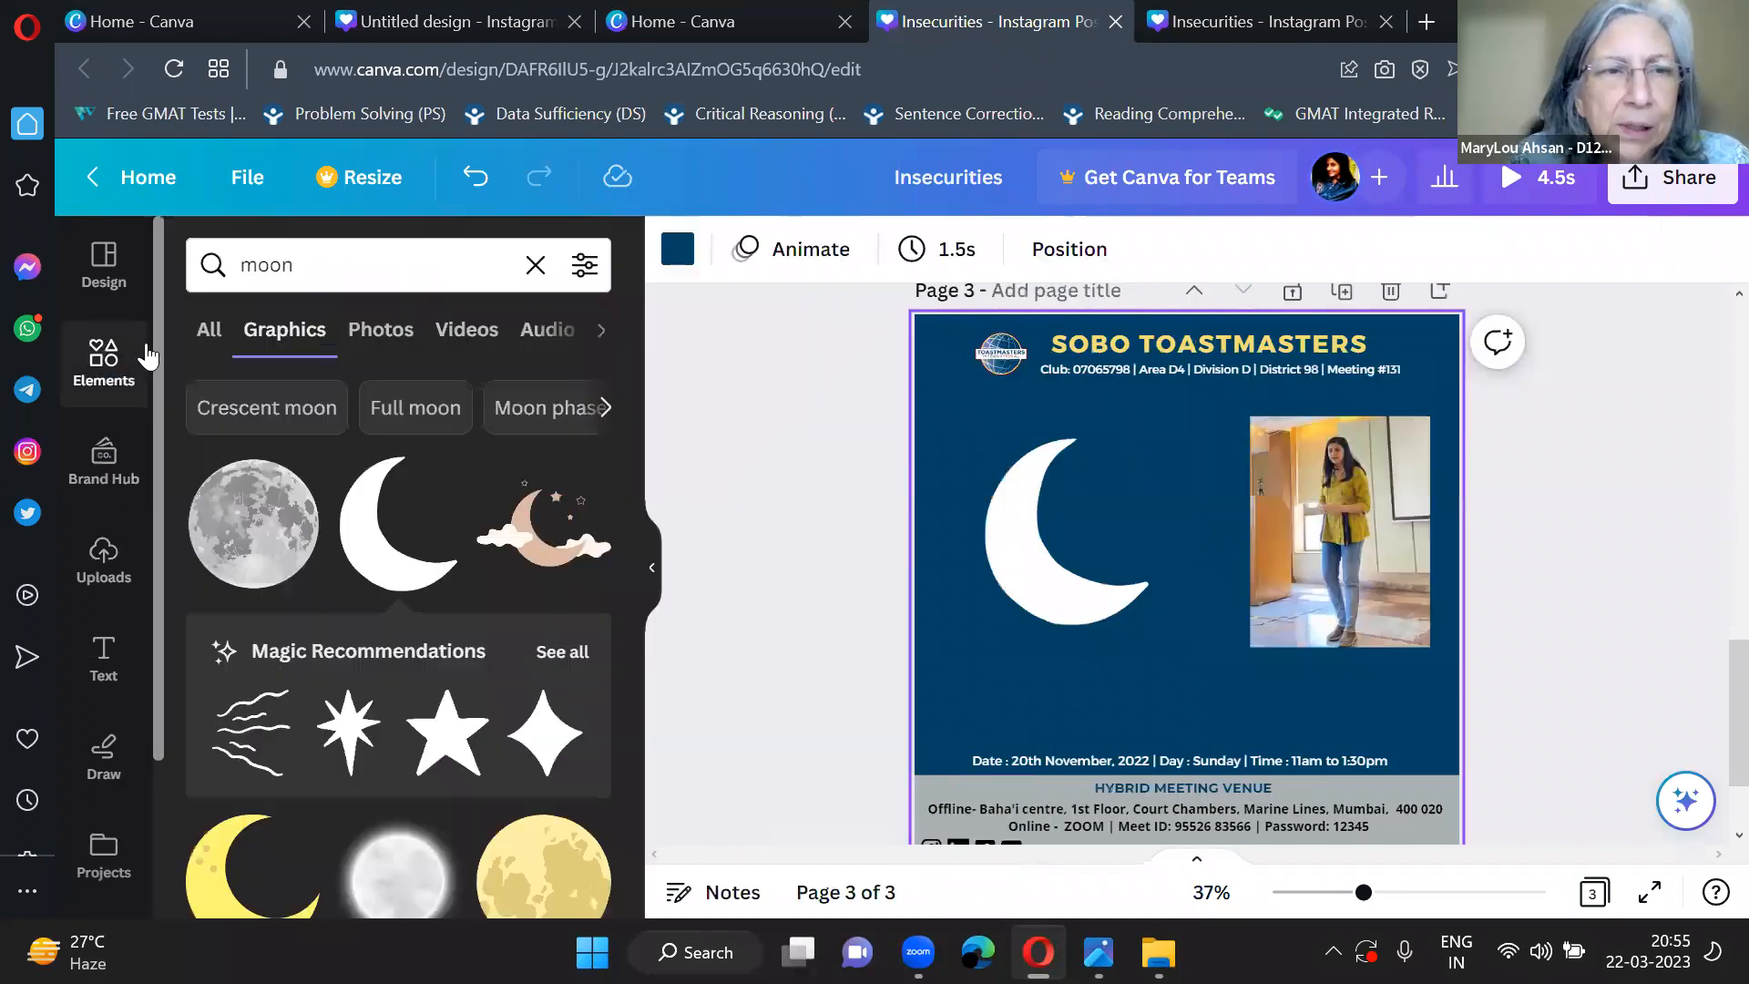
click(548, 279)
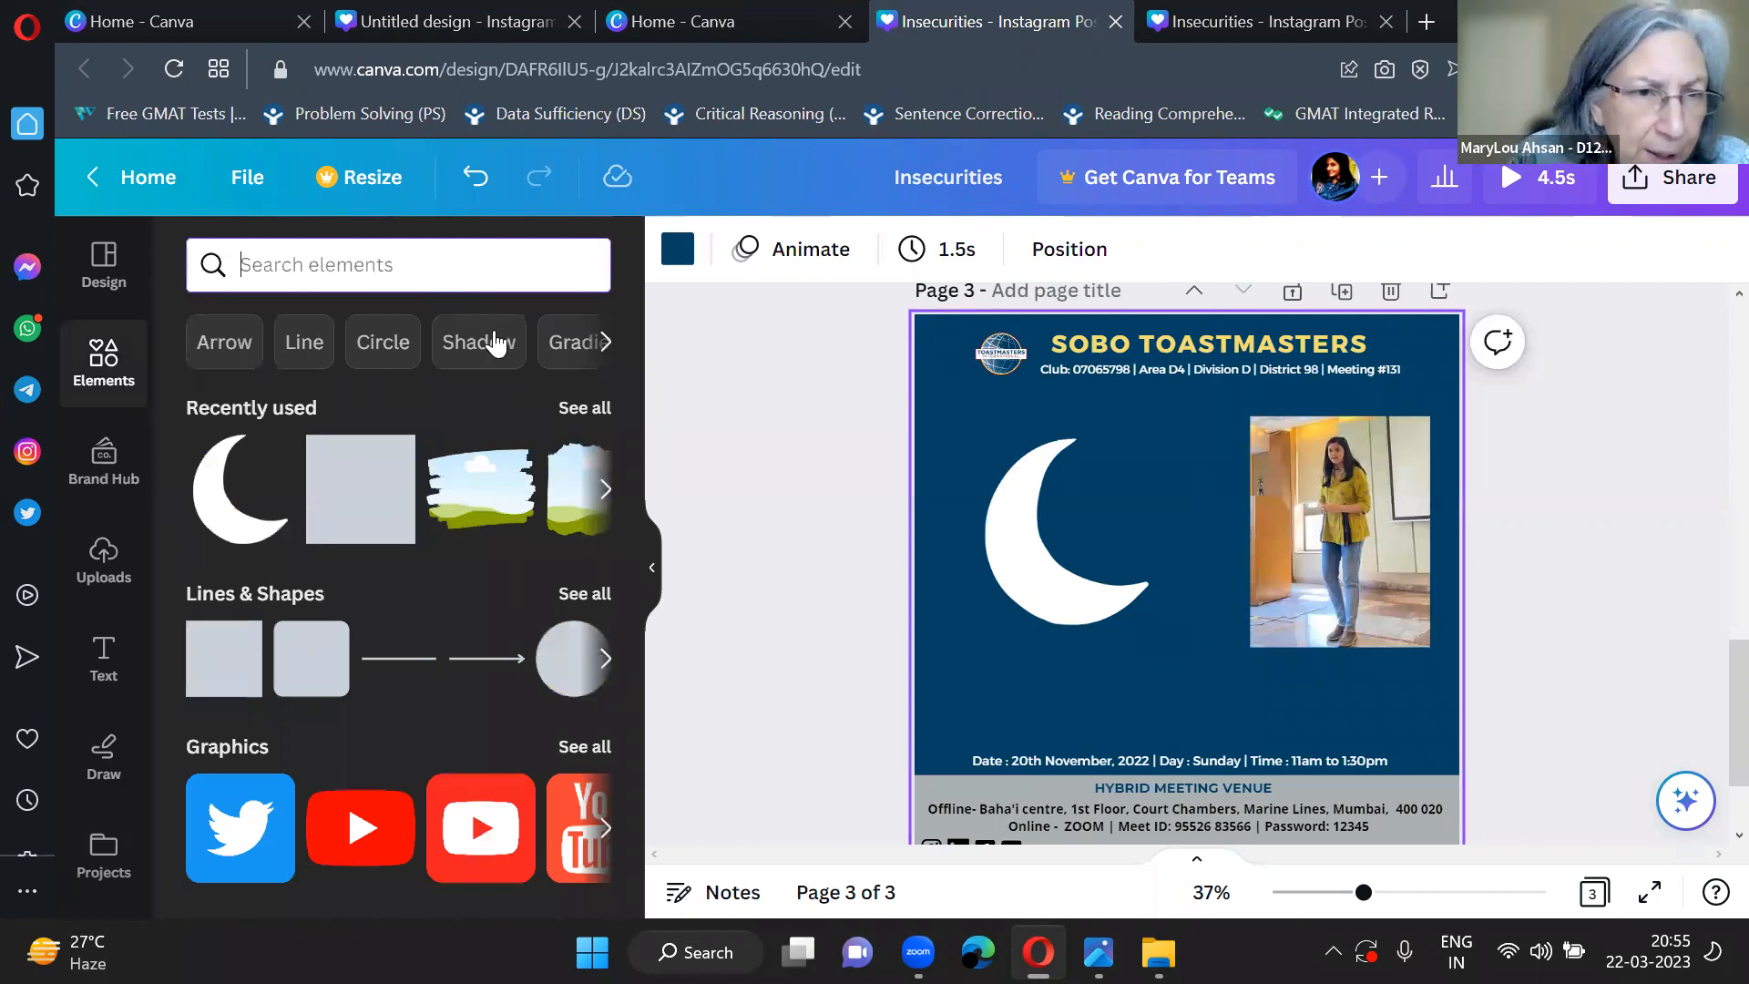
click(383, 263)
text(fr)
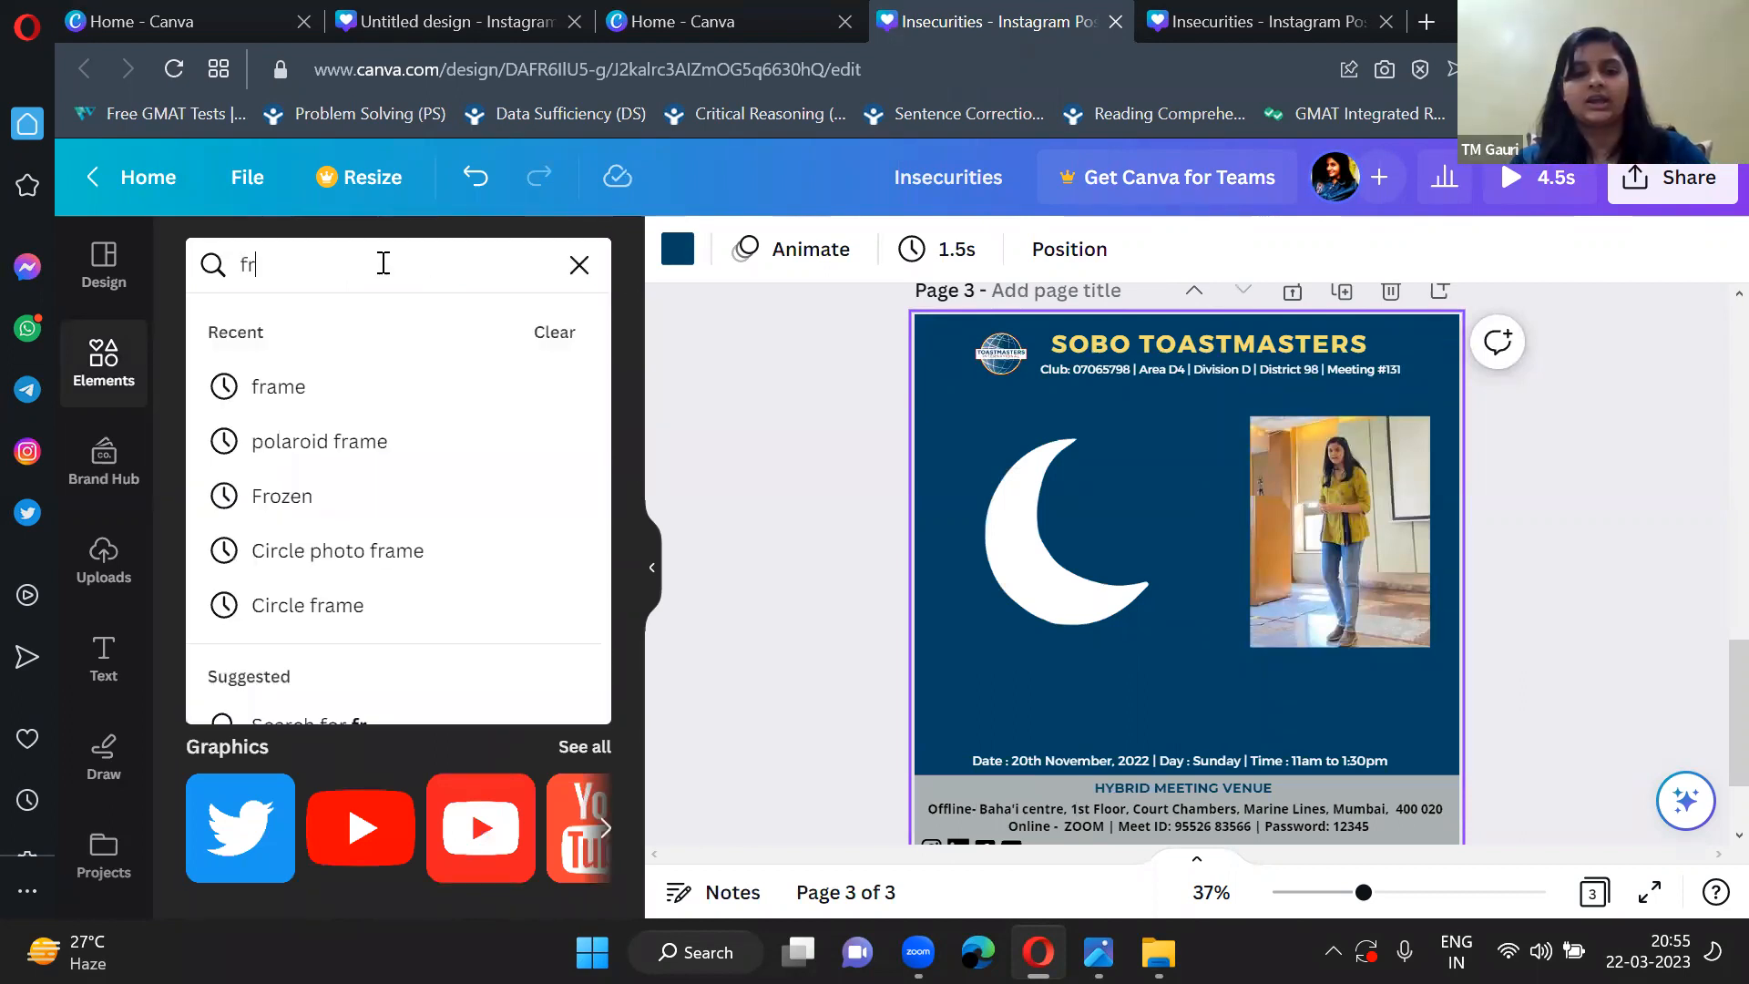
text(ame)
key(Return)
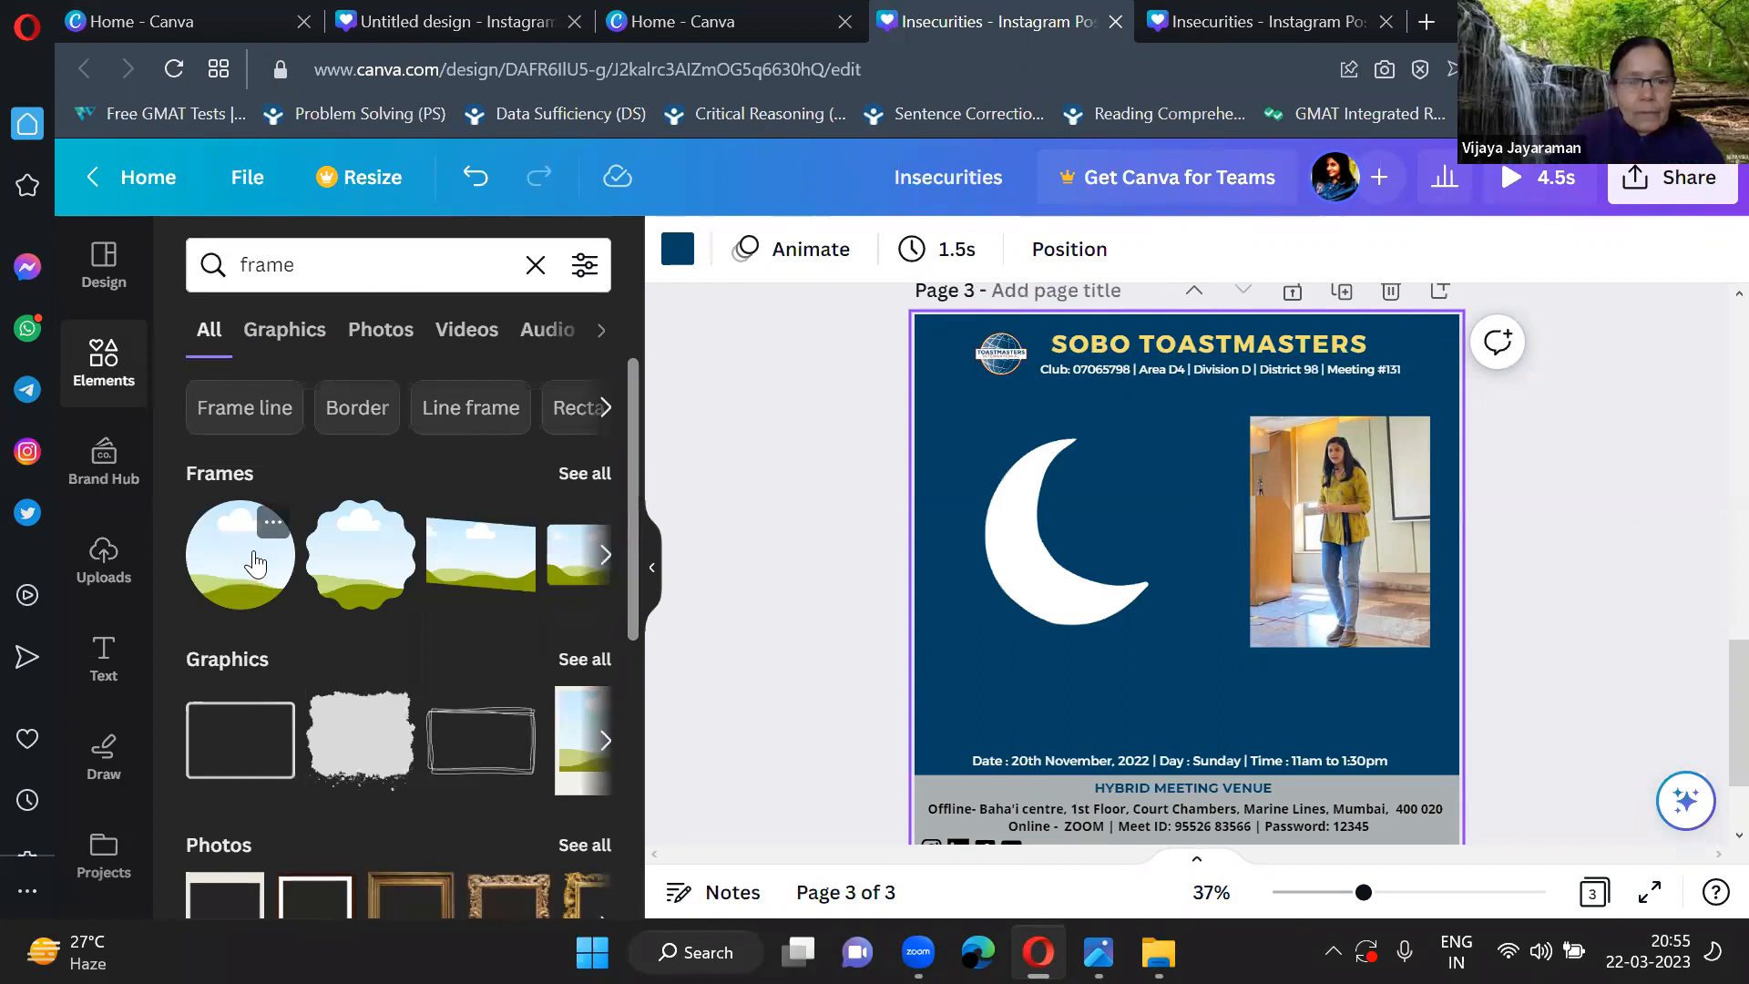
click(587, 473)
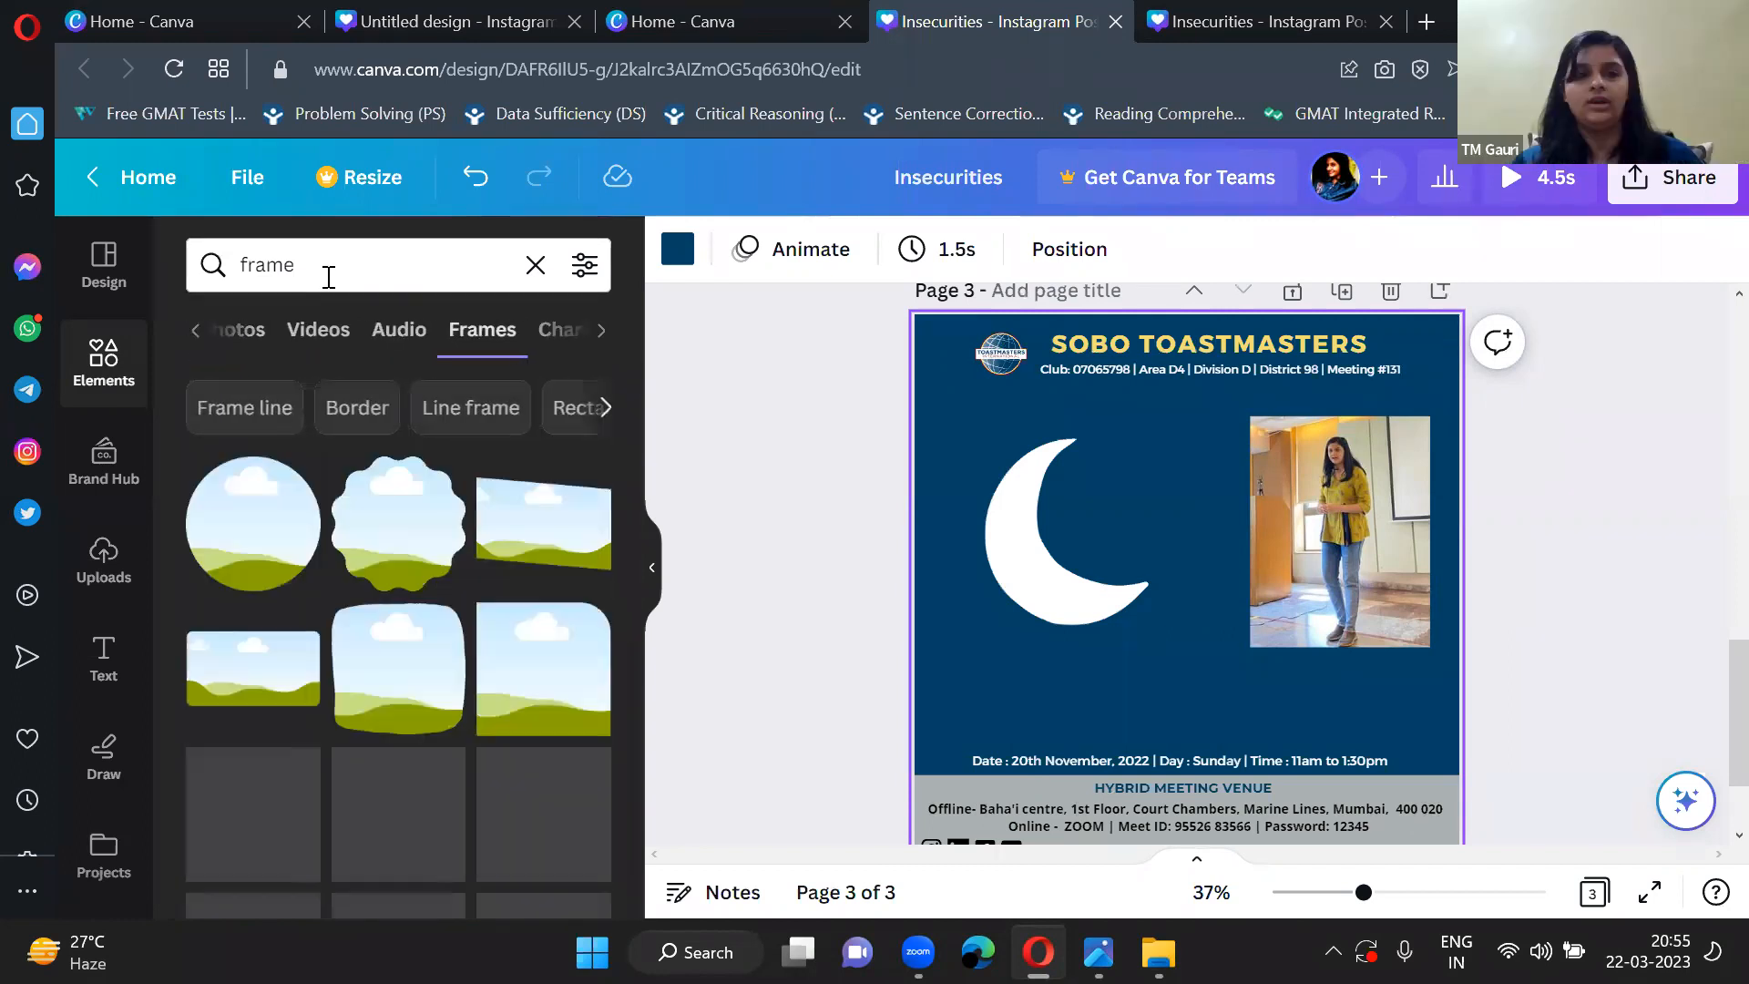
Search the frames for moon.
click(329, 277)
key(BackSpace)
key(BackSpace)
key(BackSpace)
key(BackSpace)
text(moon)
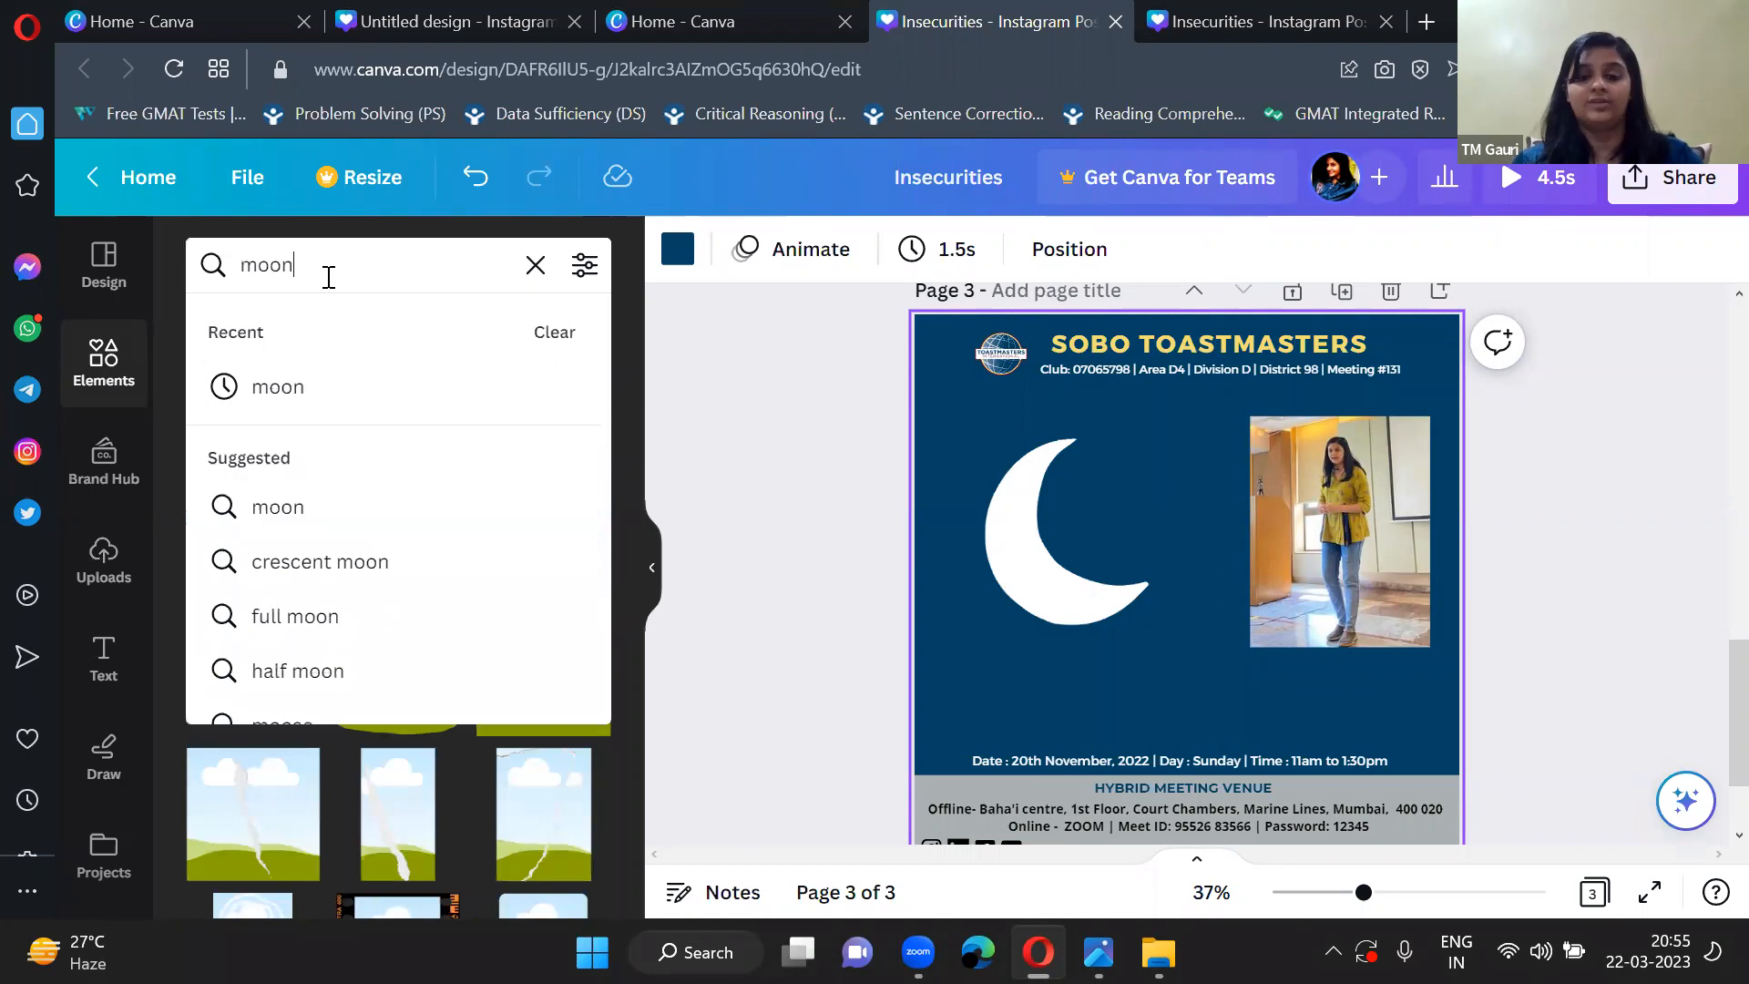
key(Return)
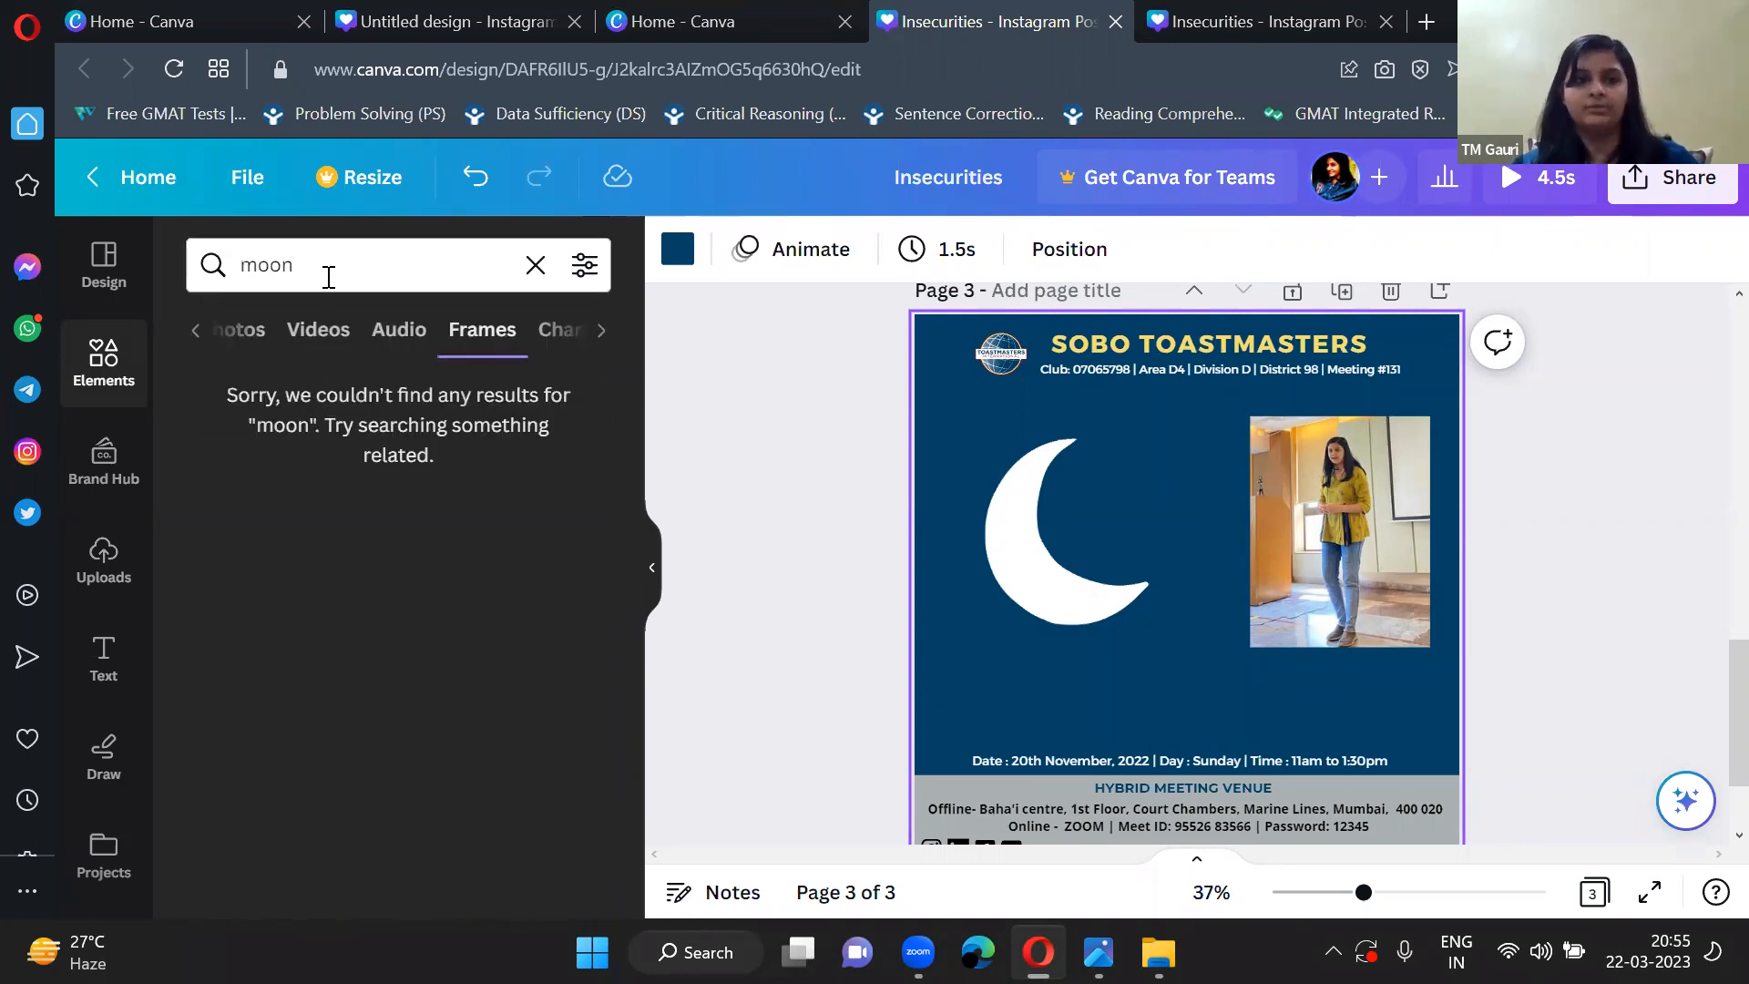
Search the frames for circle instead of moon.
click(328, 277)
key(BackSpace)
key(BackSpace)
text(circ)
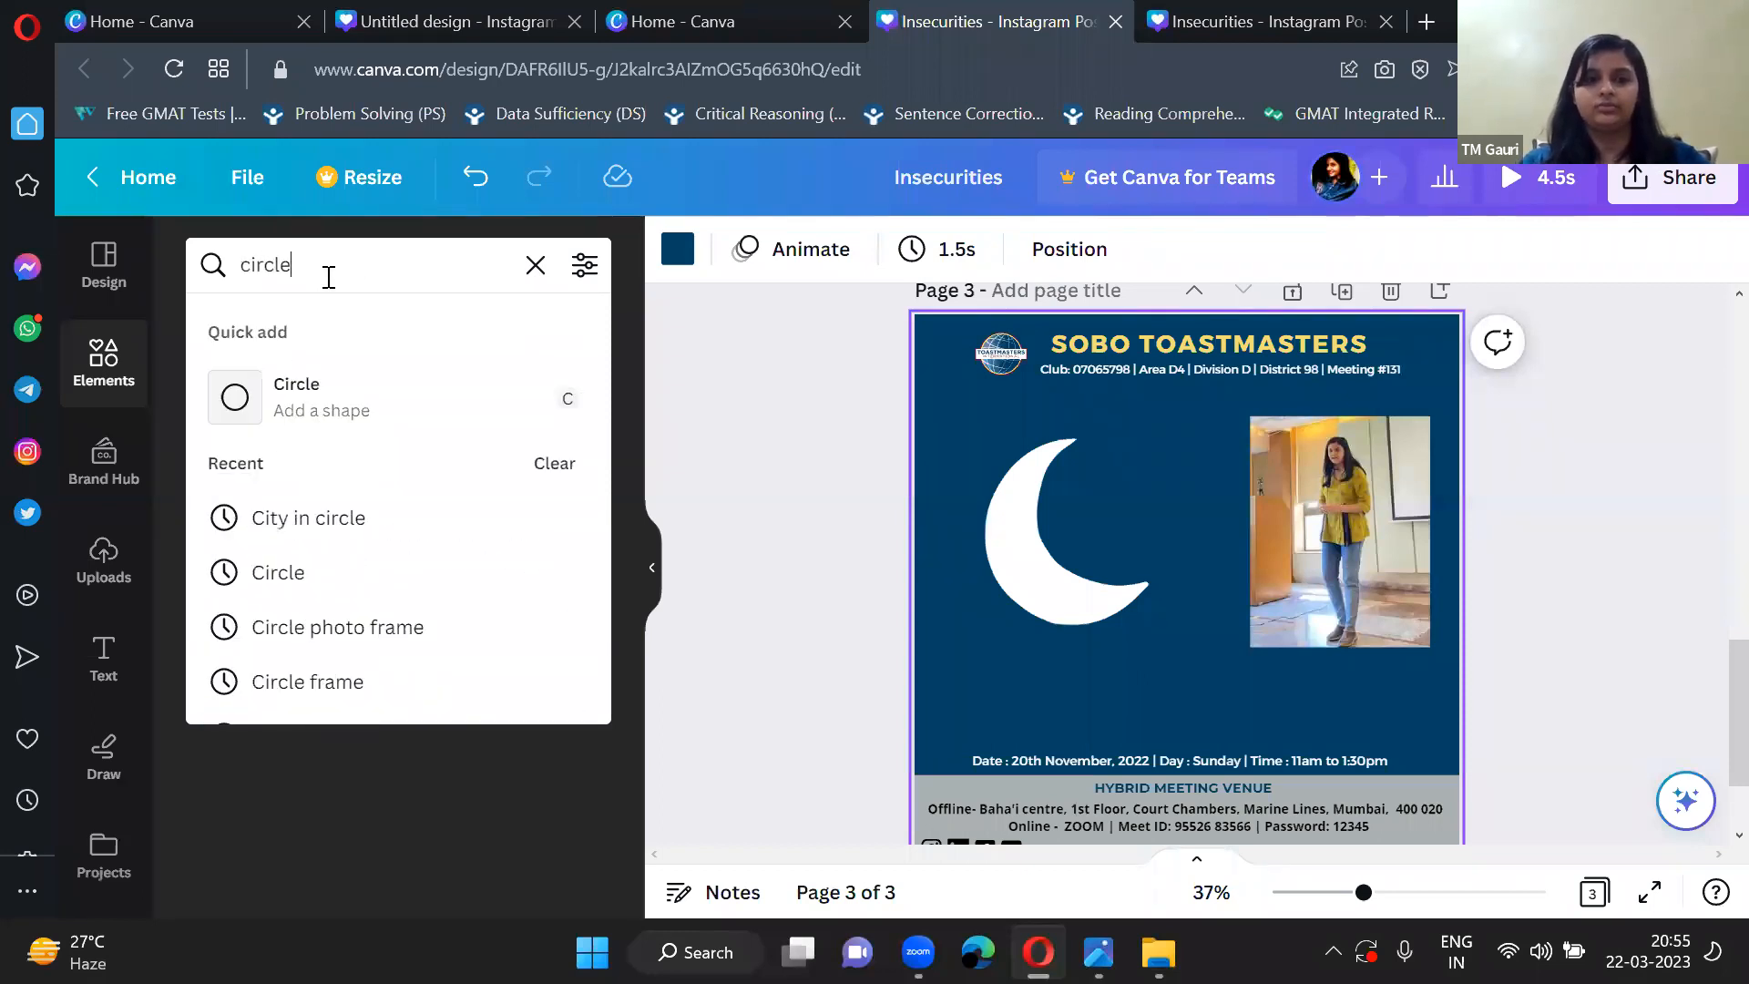
text(le)
key(Return)
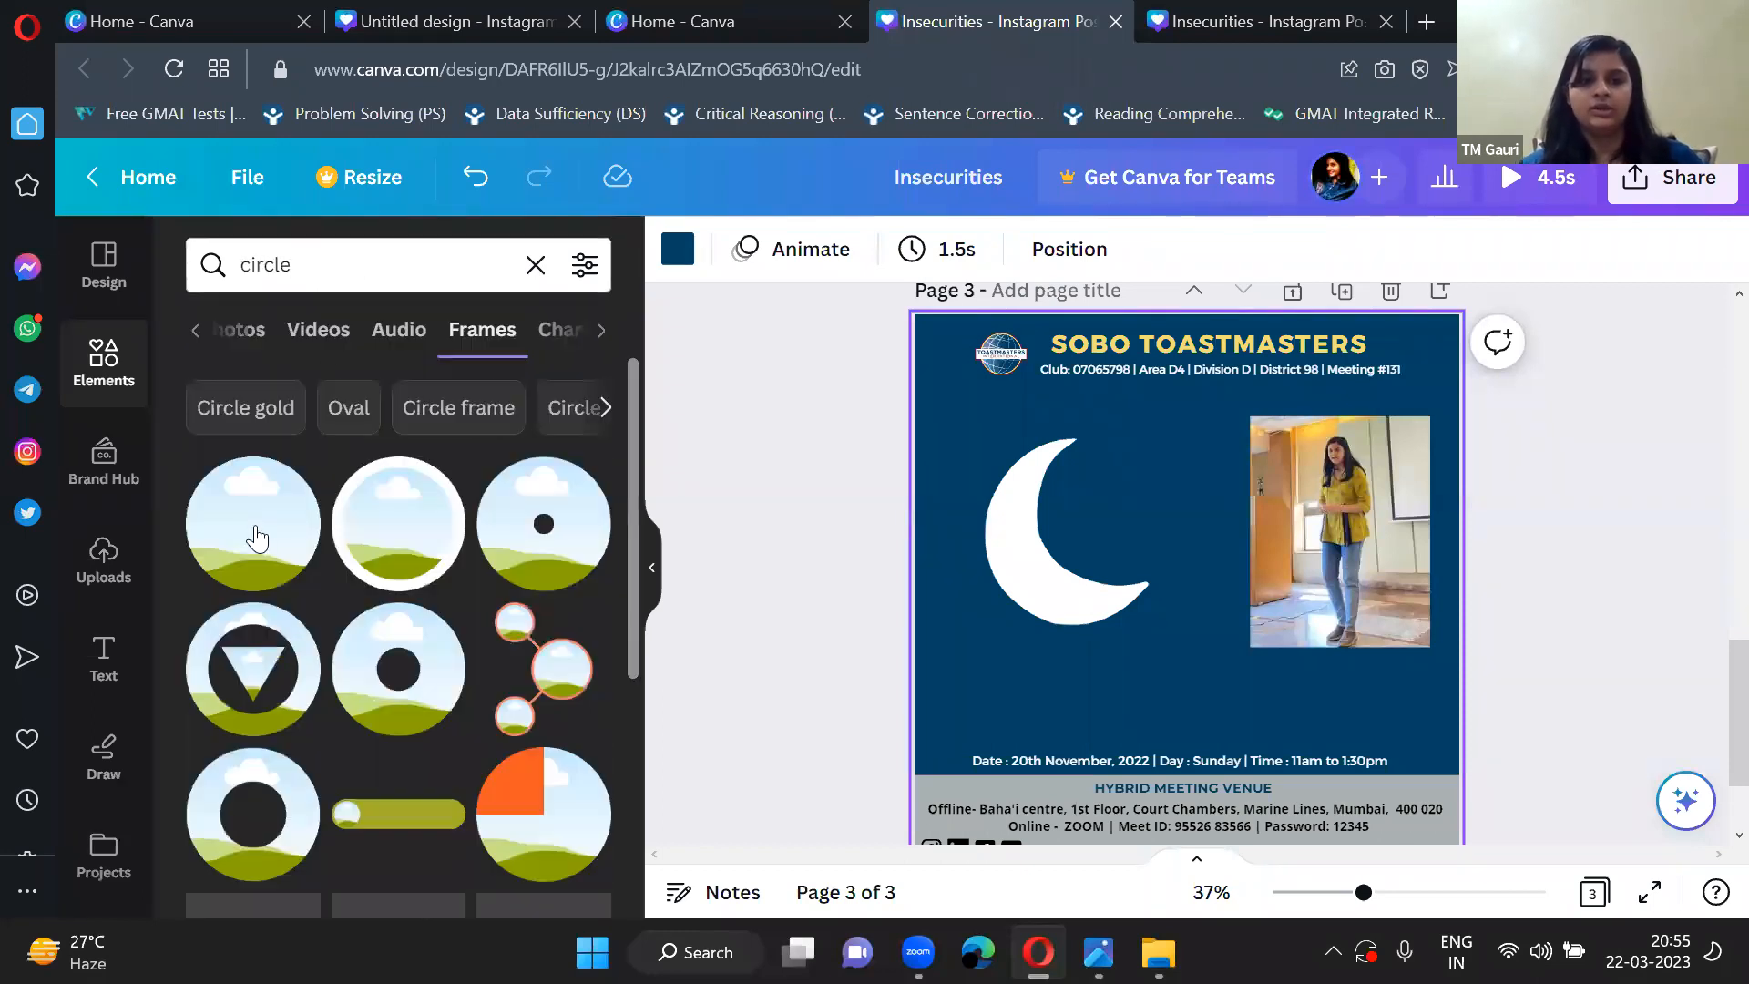
Browse the circle frames, add the plain round frame to page 3 and collapse the elements library.
scroll(347, 763, down, 1)
scroll(347, 766, down, 3)
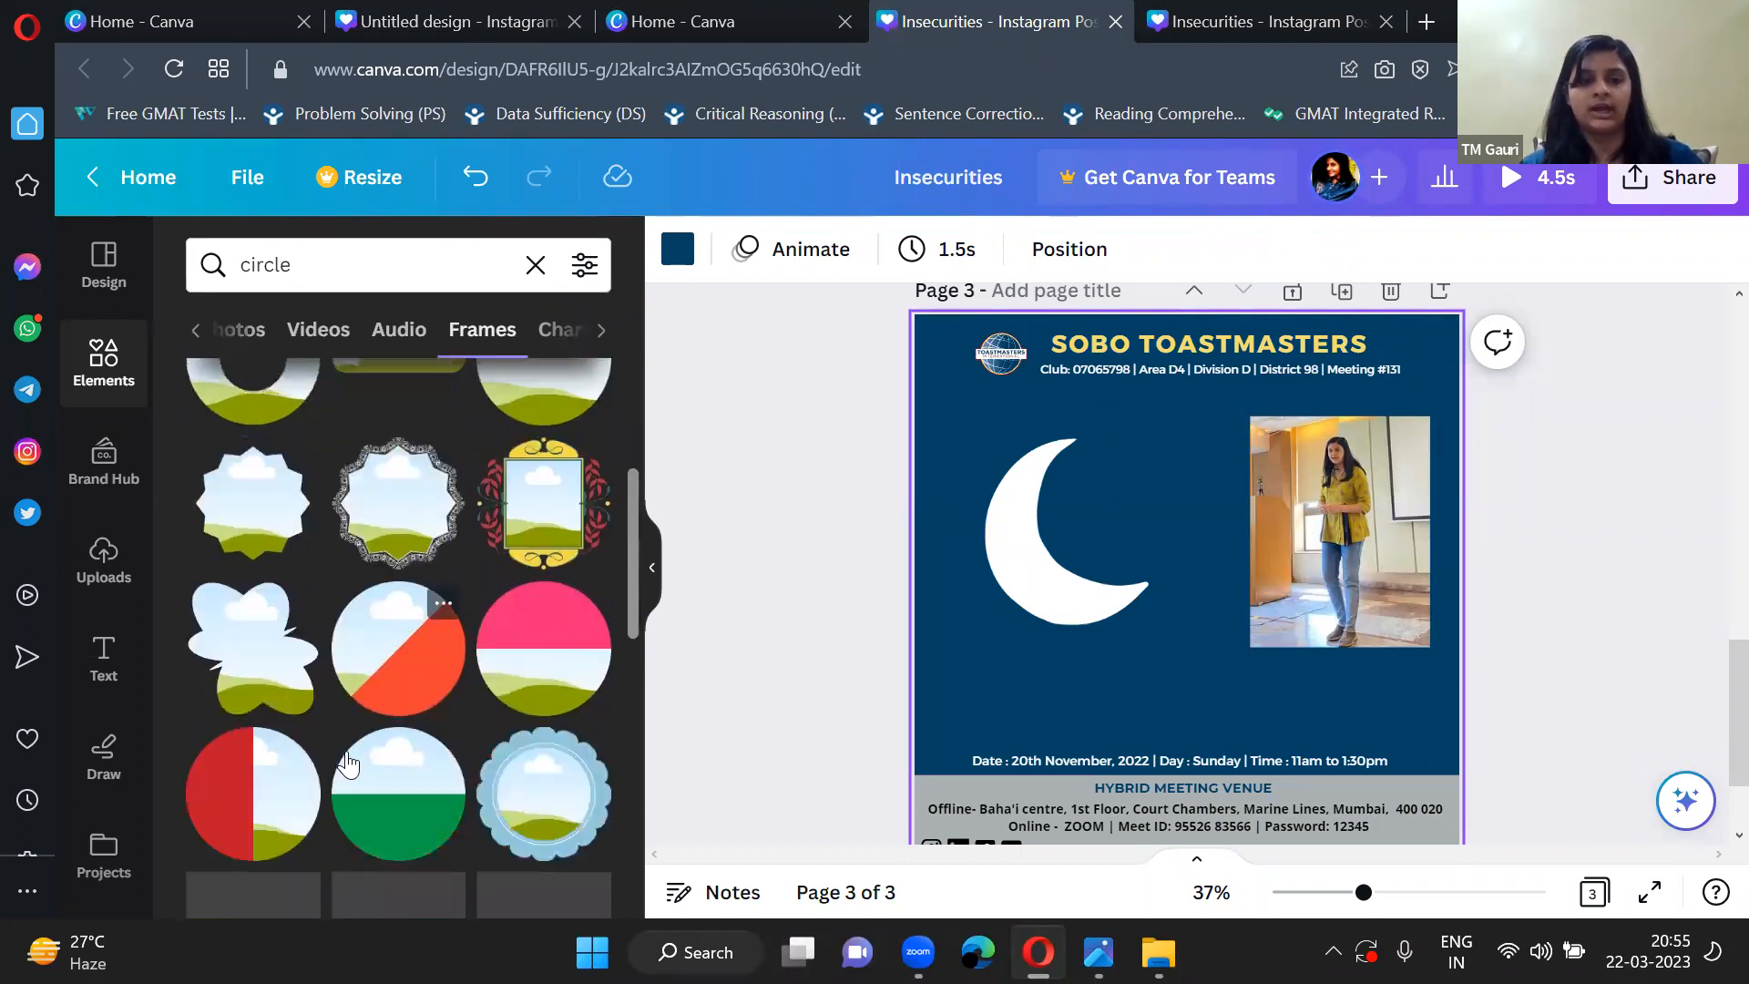
scroll(346, 750, up, 3)
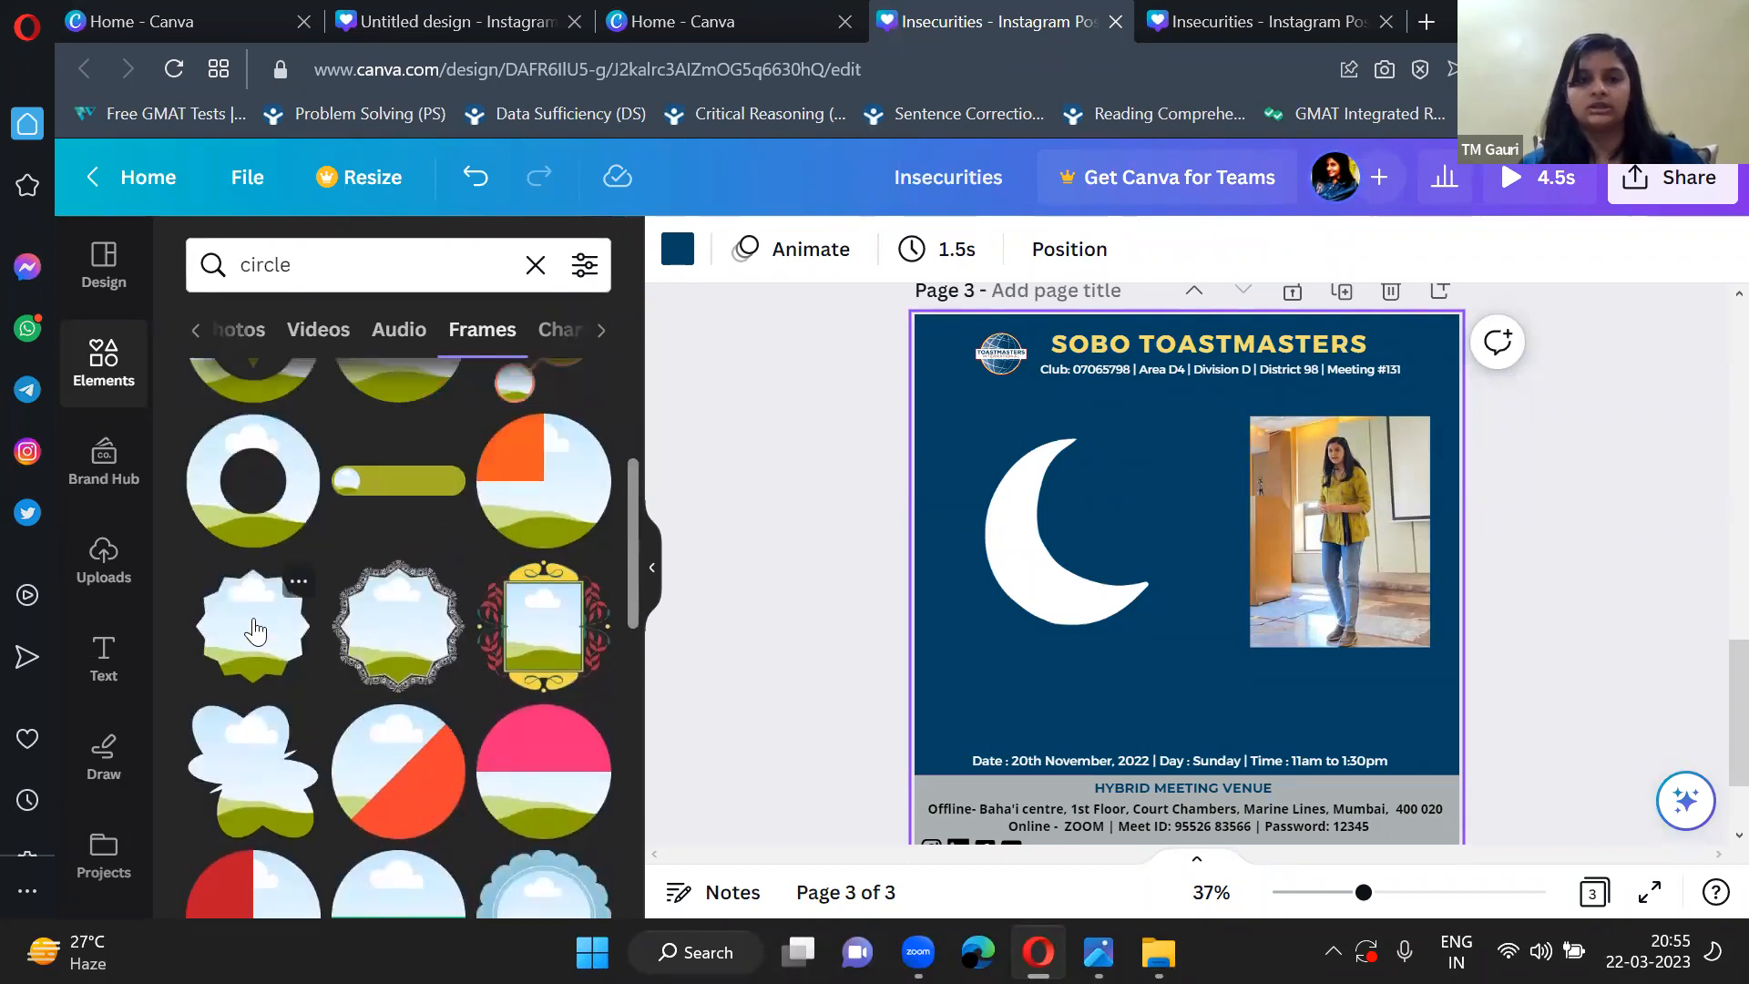
scroll(255, 624, up, 3)
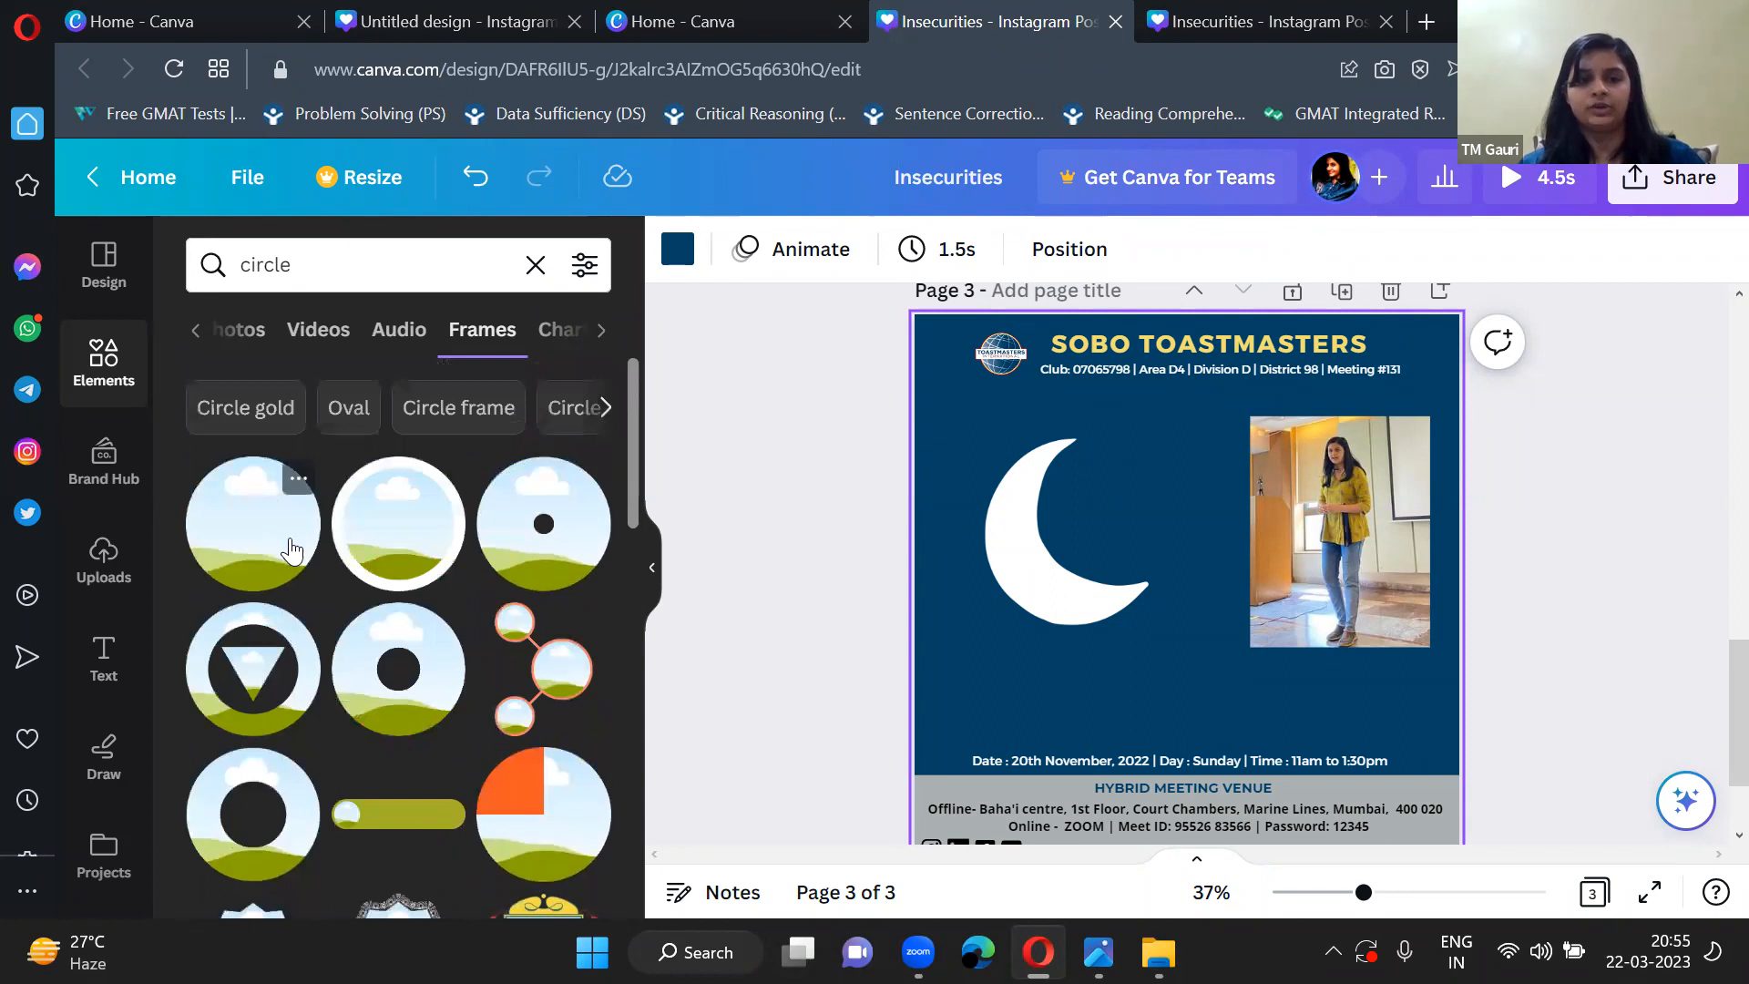
click(282, 542)
click(652, 567)
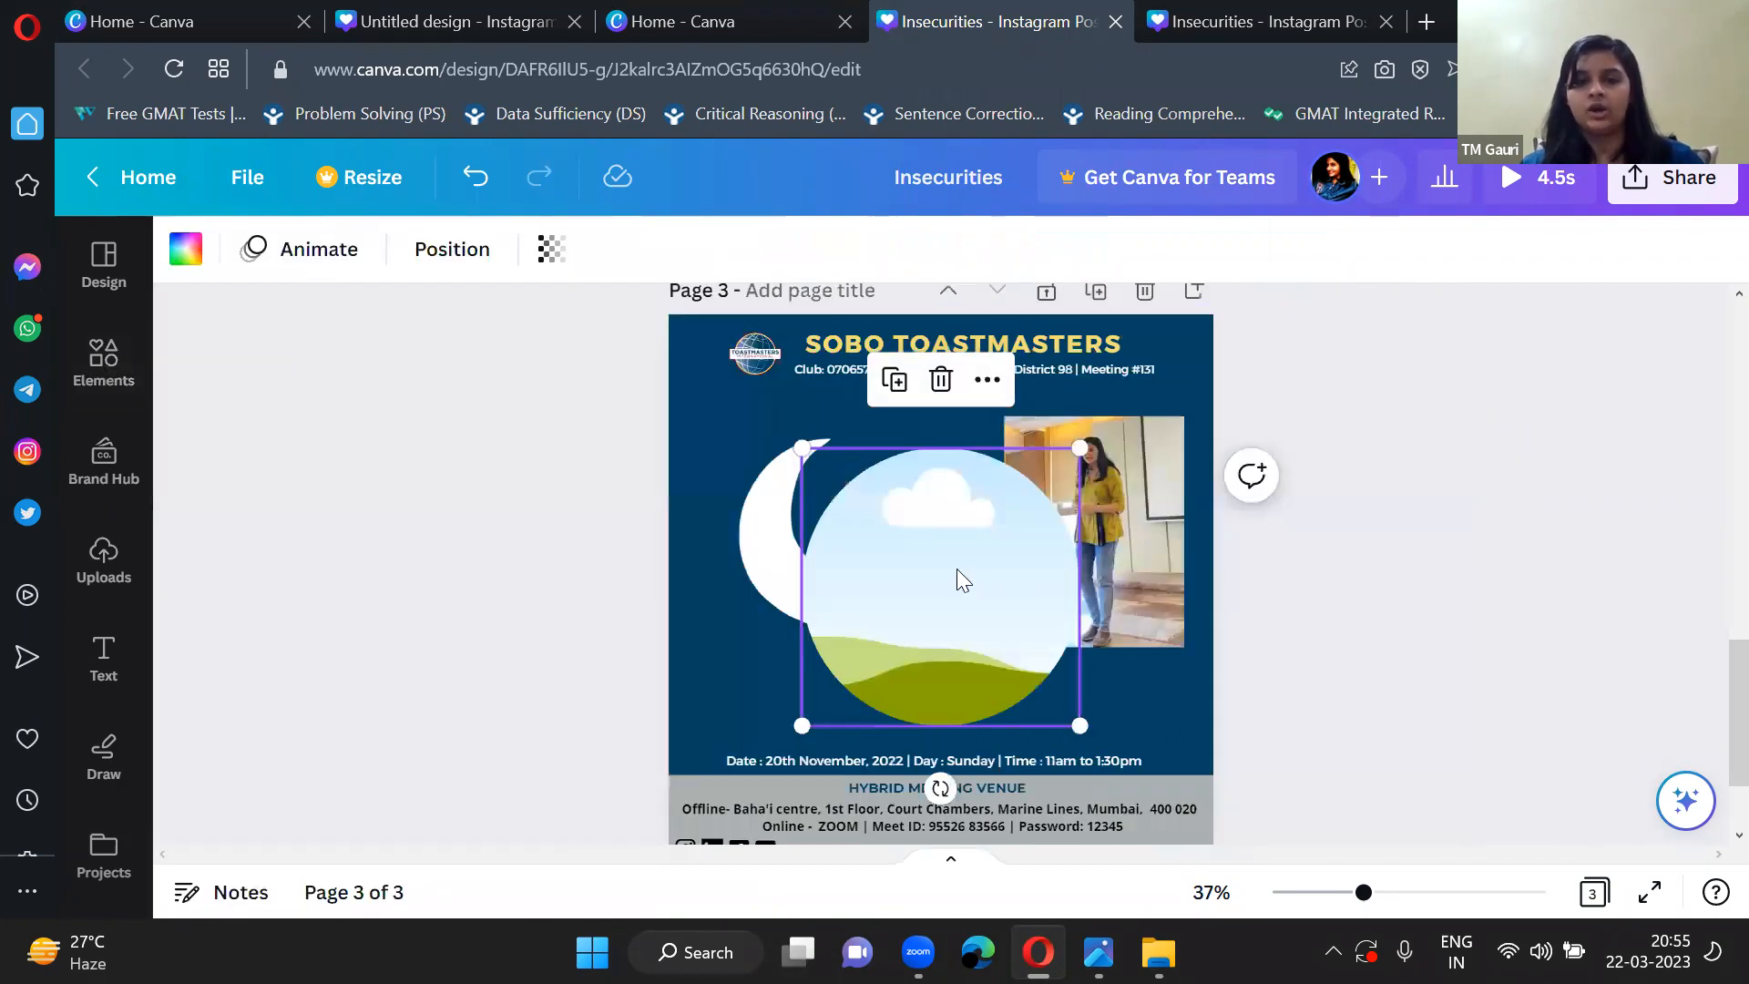
Shrink the circle frame and place it in the inner curve of the moon, leaving it deselected.
drag(802, 446, 936, 566)
drag(1013, 663, 882, 514)
click(614, 636)
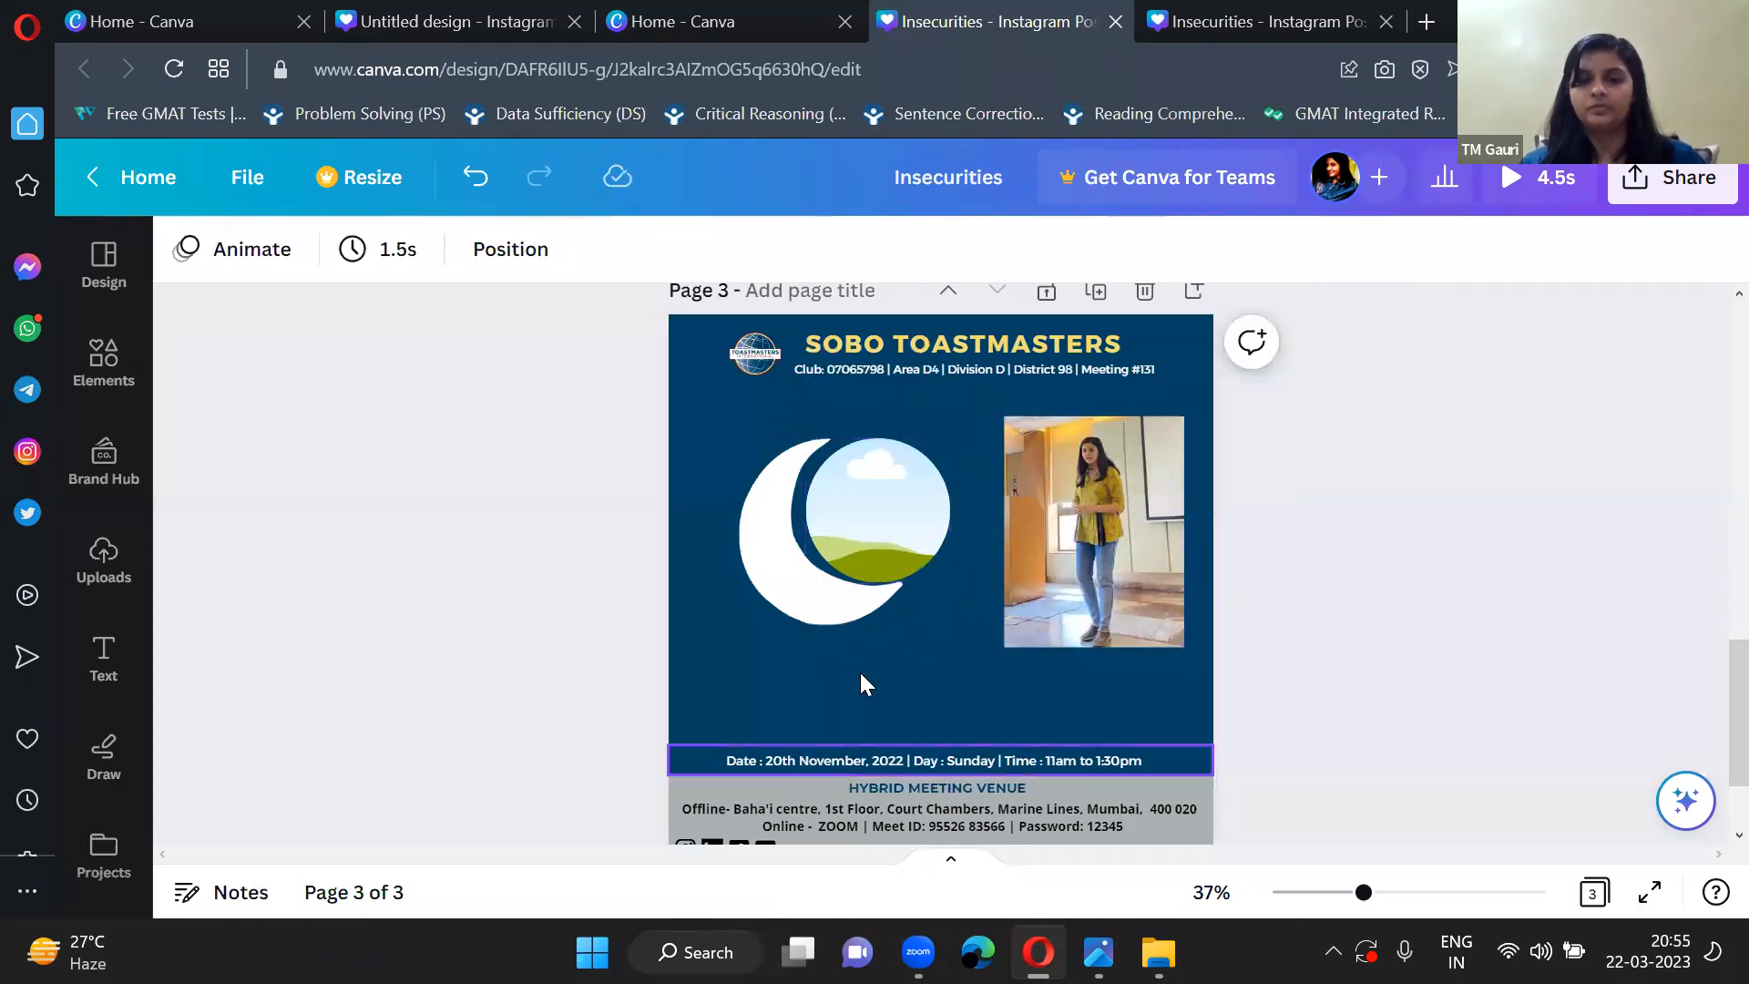
click(873, 527)
drag(931, 555, 917, 541)
click(706, 745)
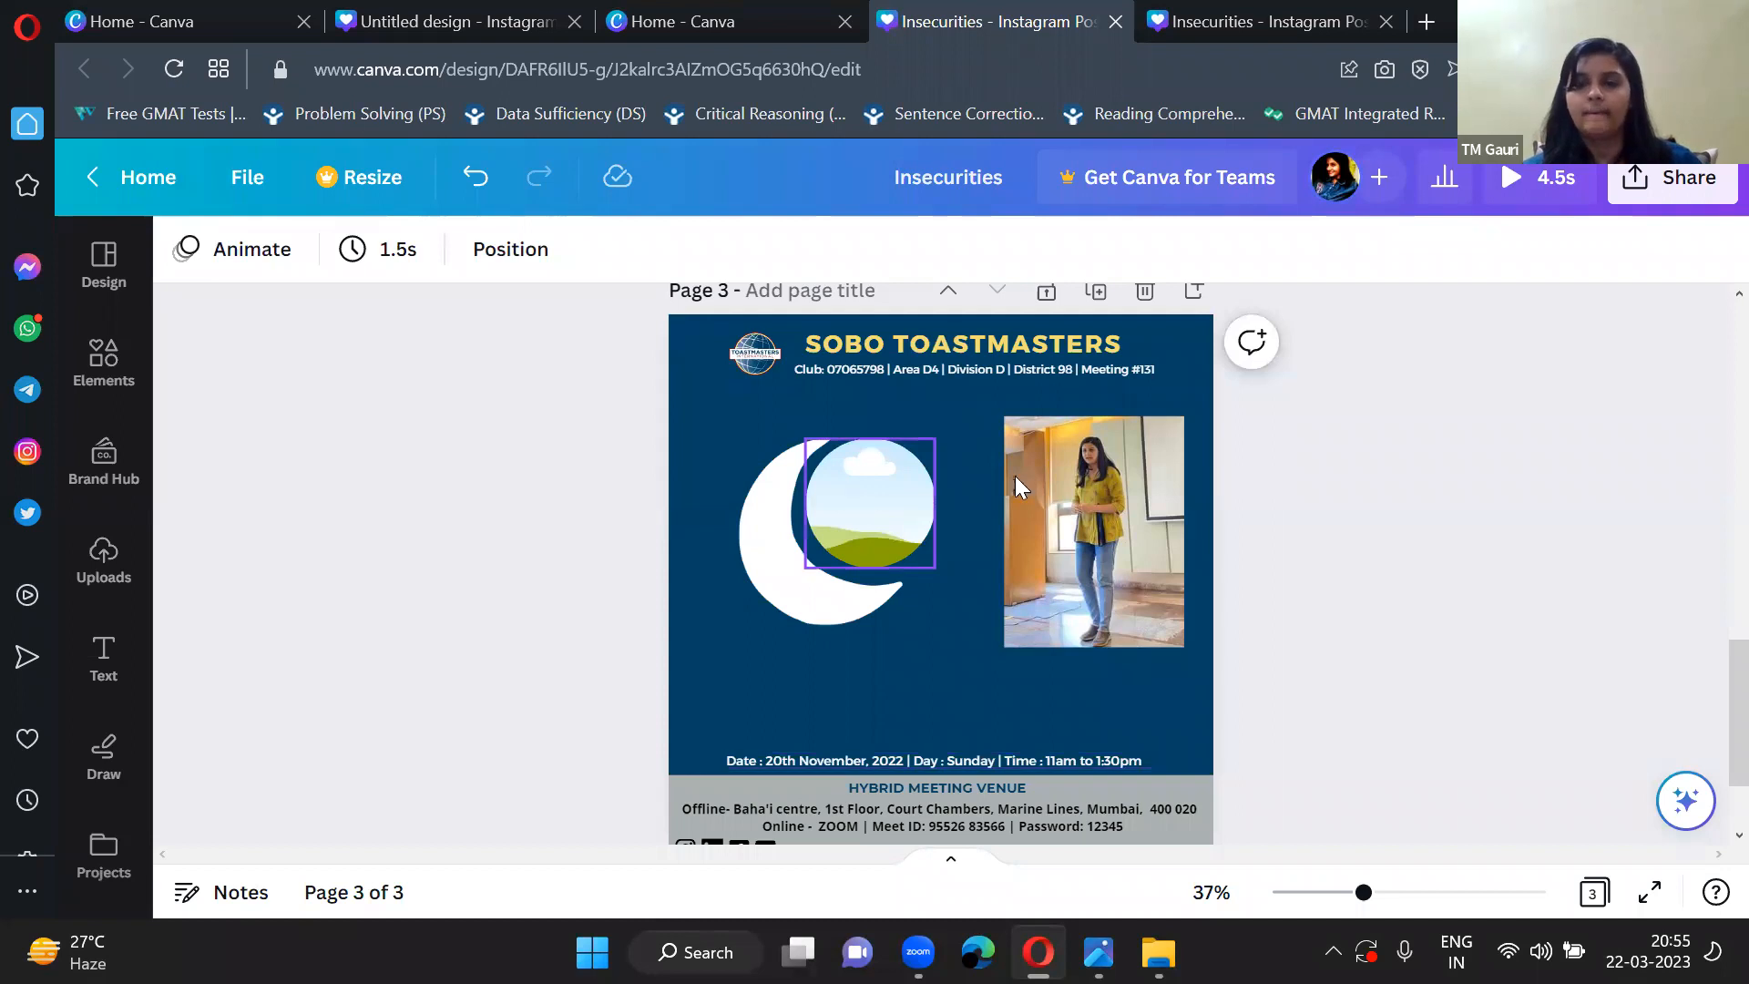
Place the photo of the woman in the yellow shirt into the circle frame.
drag(1095, 494, 873, 503)
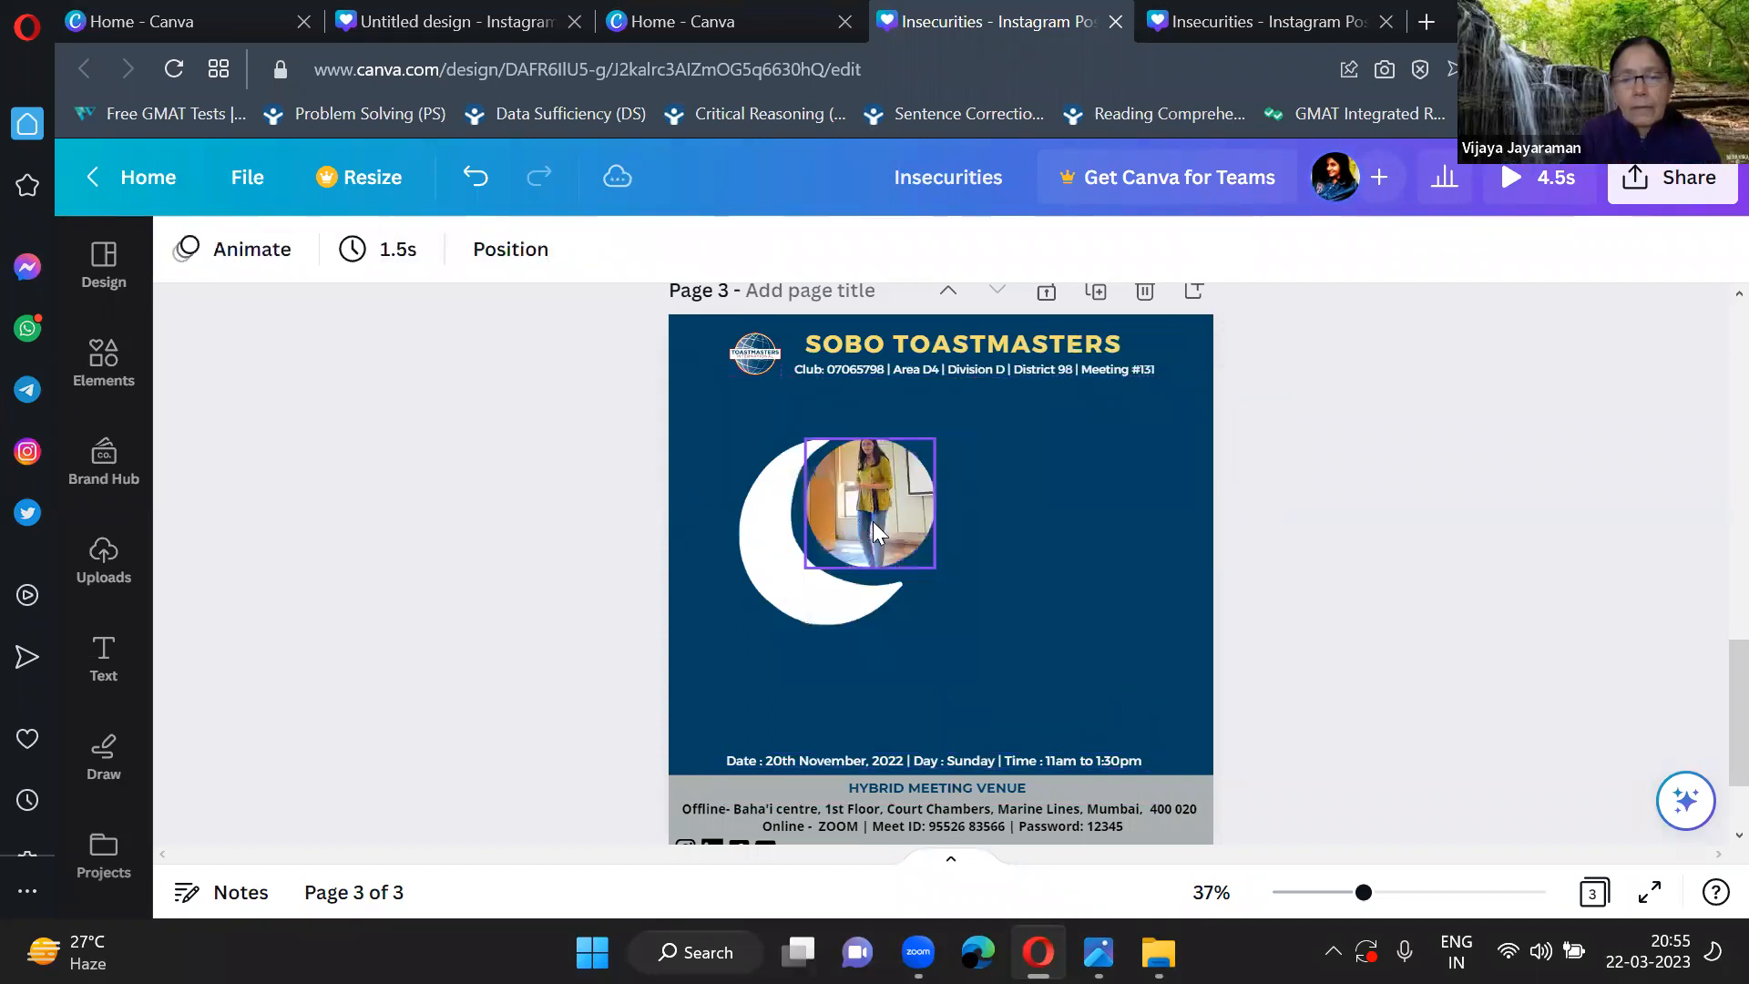
click(888, 490)
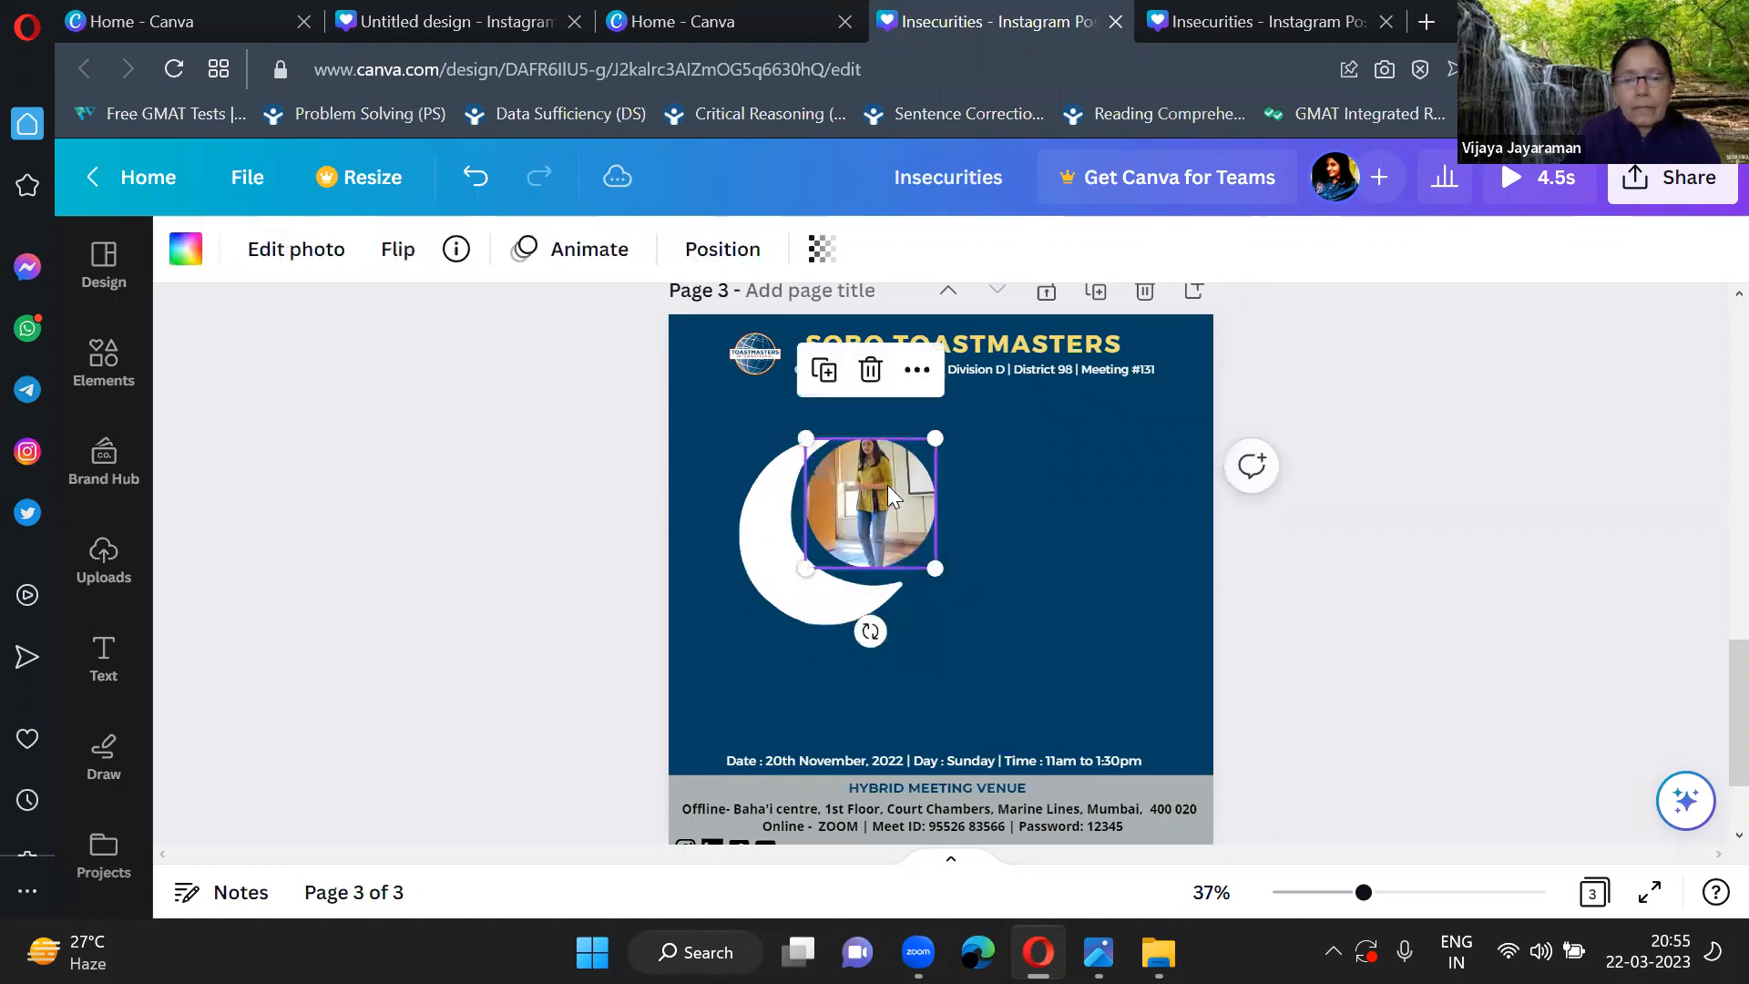
mouse_move(803, 432)
mouse_down()
mouse_move(777, 403)
mouse_move(823, 446)
mouse_move(809, 431)
mouse_up()
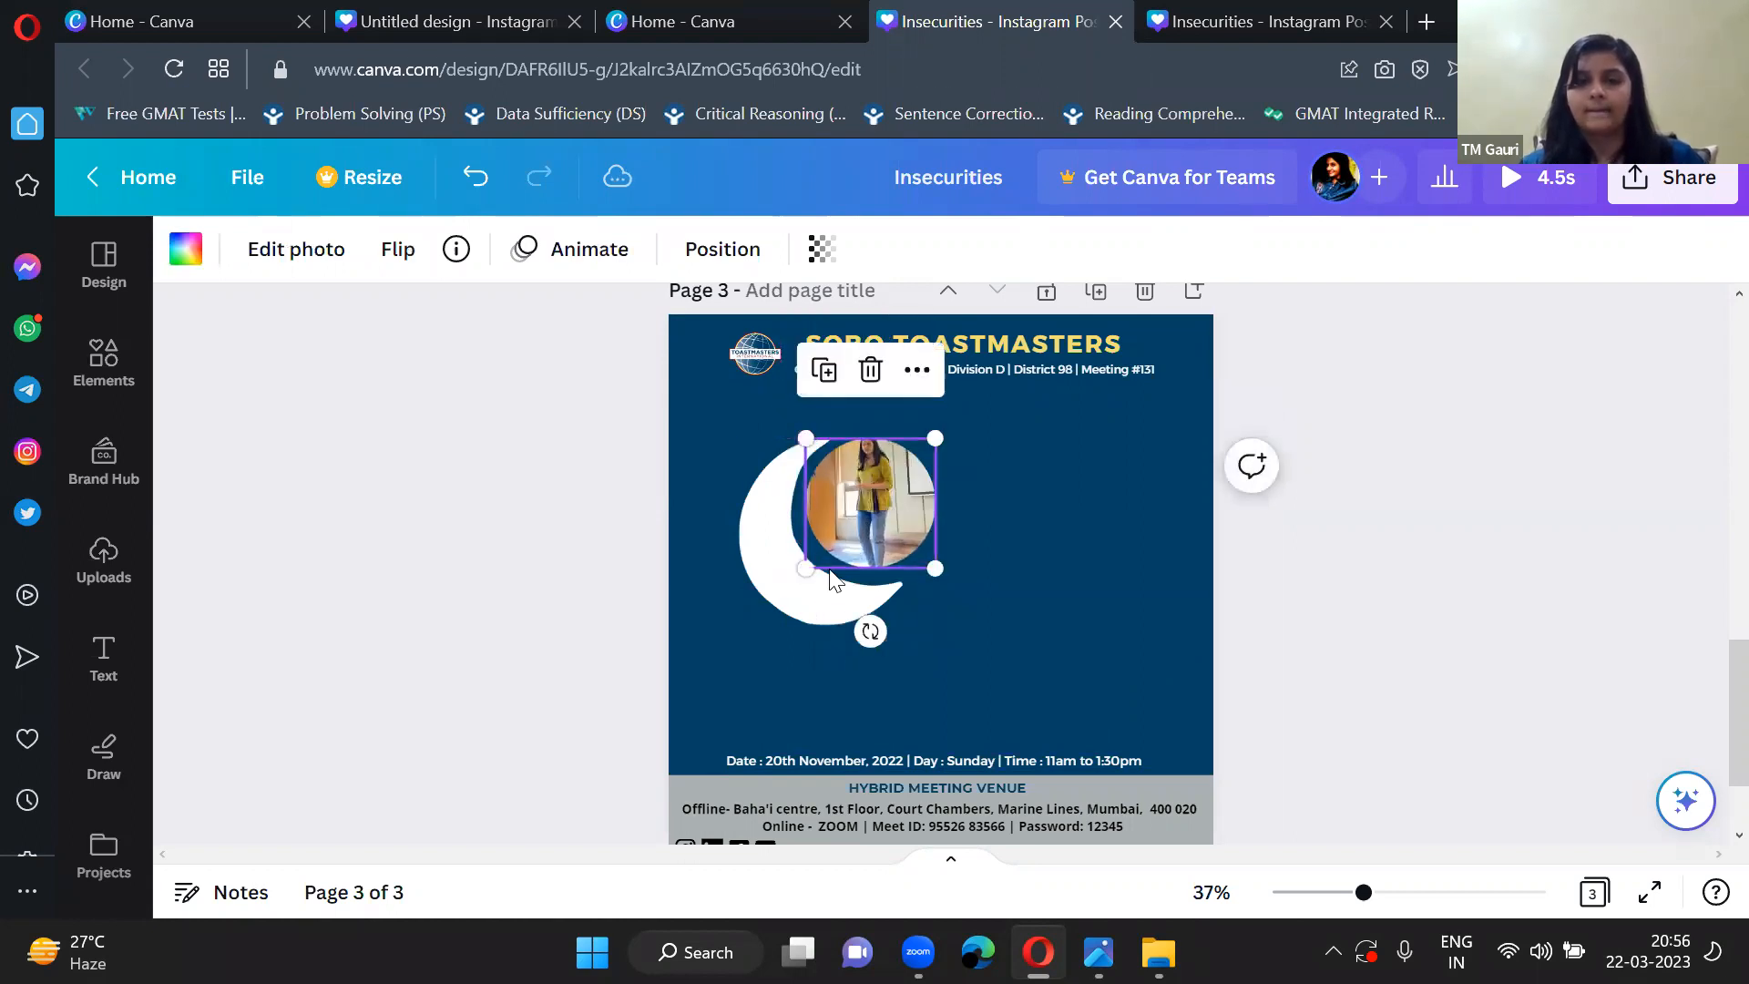
Enlarge the moon, shift it to the lower left of the page, and move the circular photo into its hollow.
click(788, 587)
drag(905, 625, 1009, 679)
drag(897, 673, 853, 691)
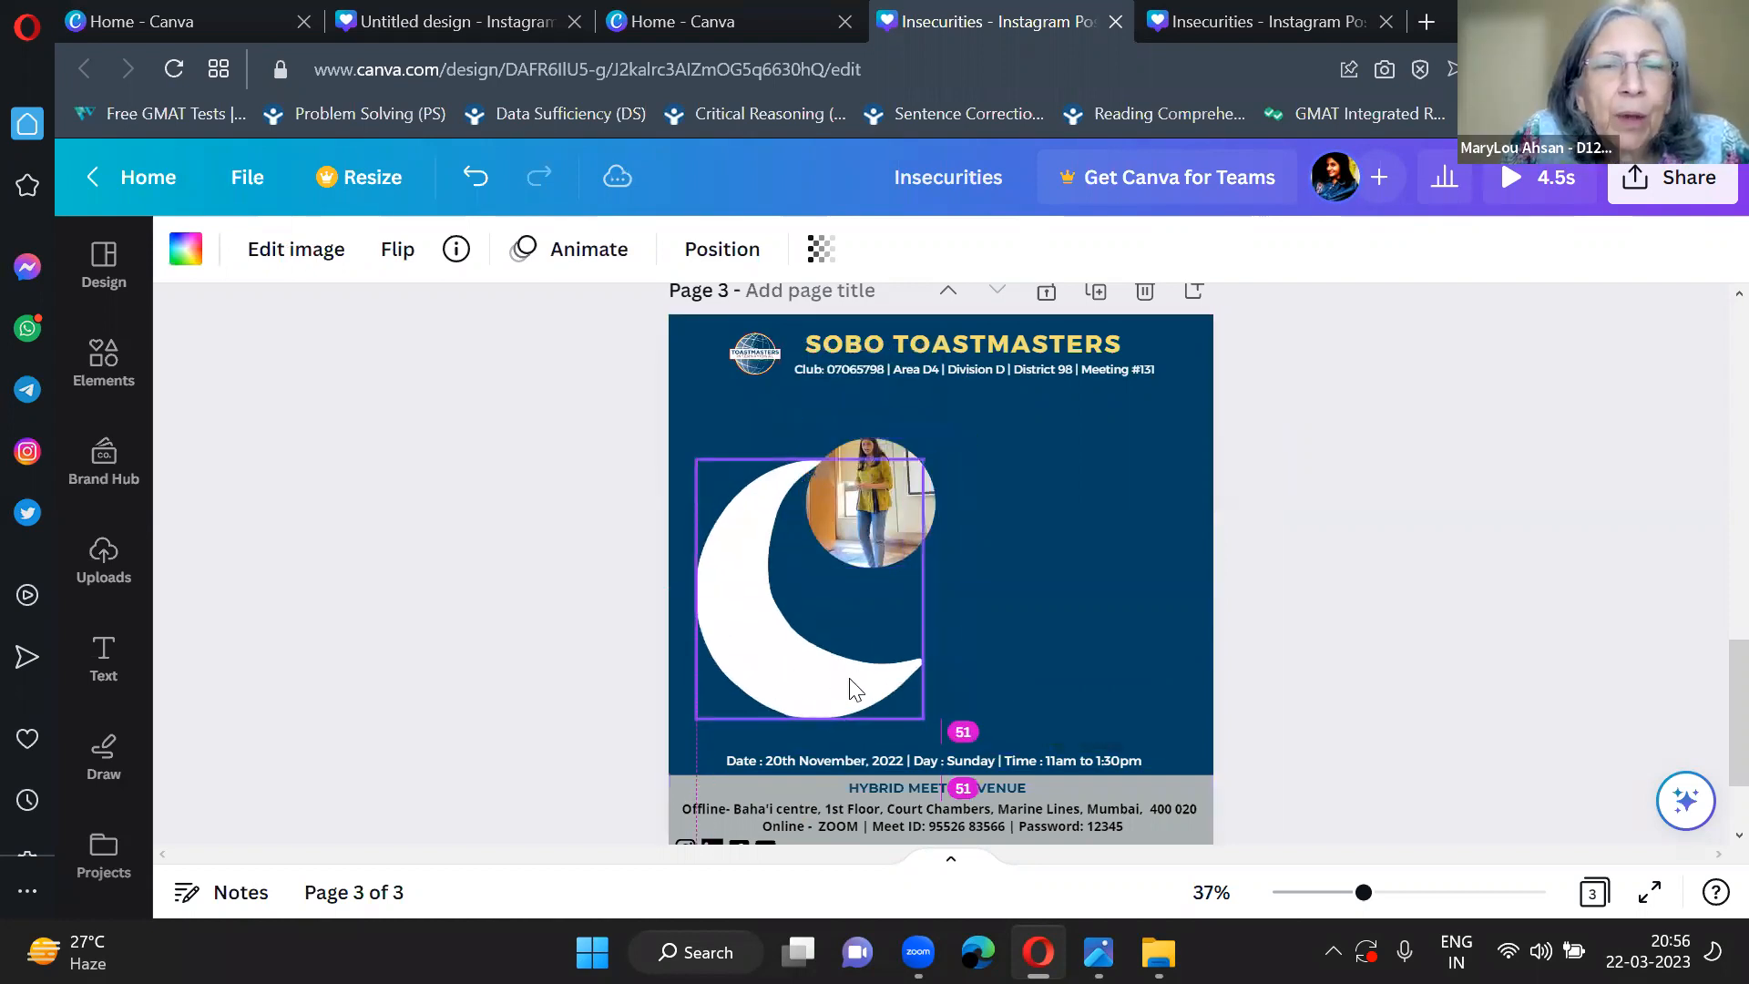
drag(928, 503, 920, 556)
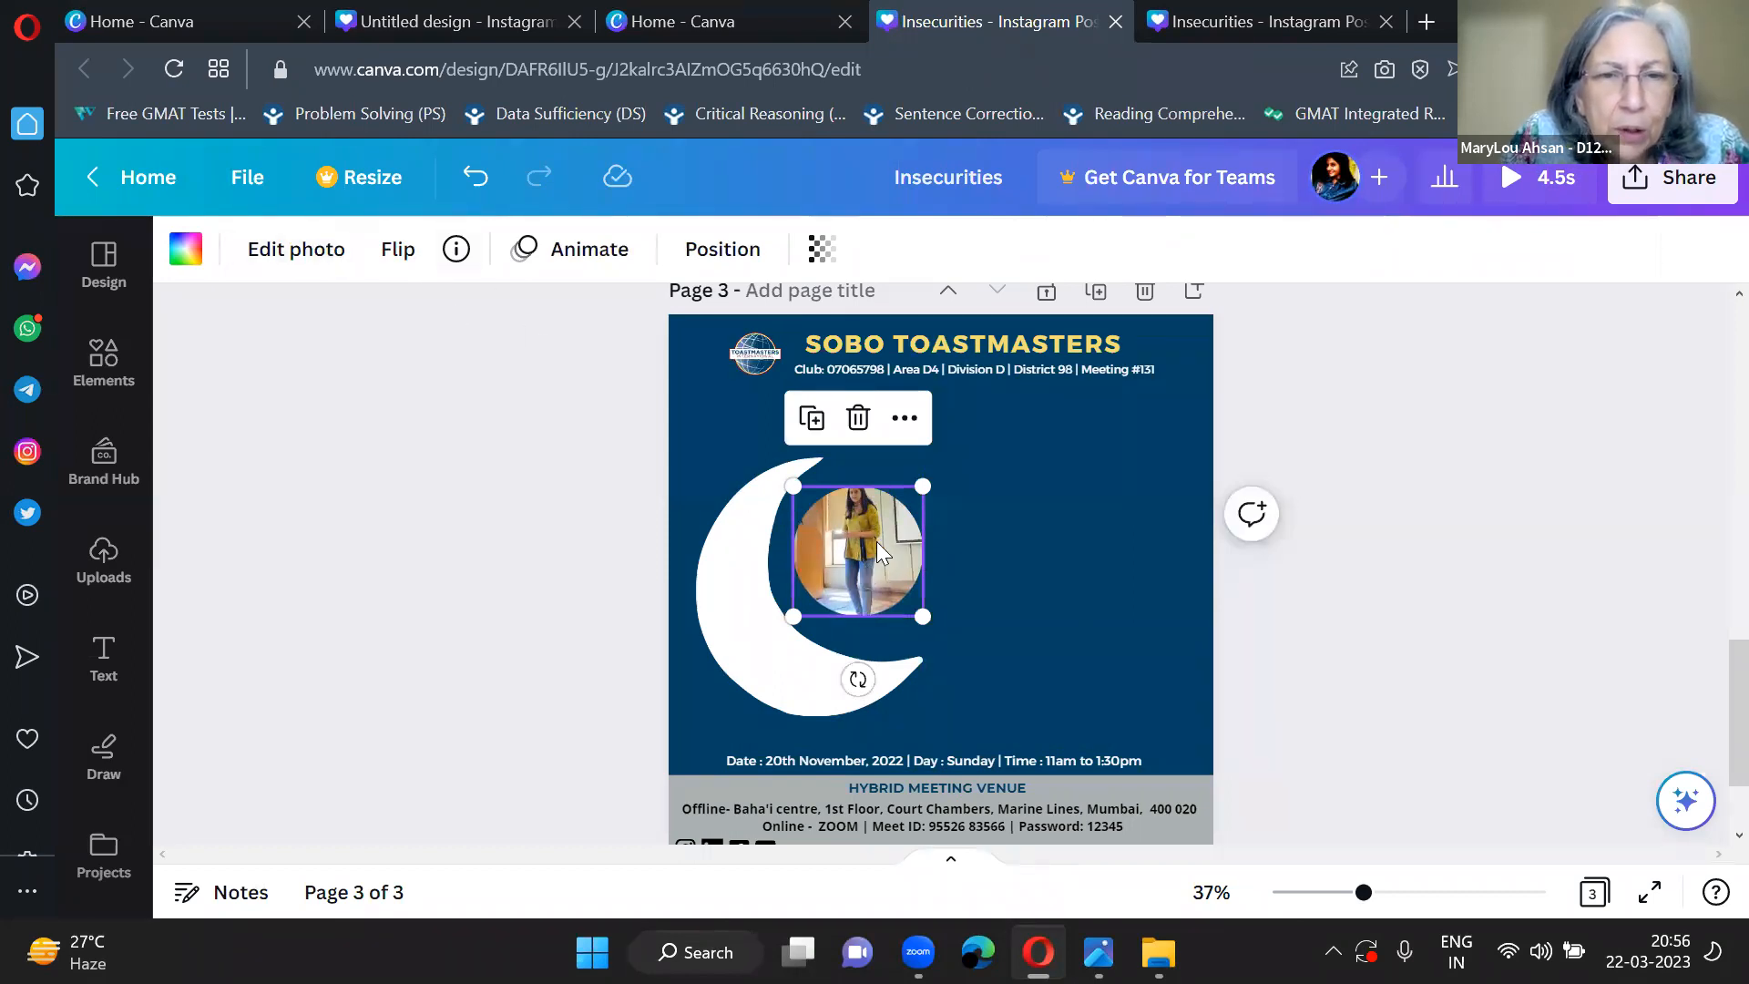
double_click(859, 549)
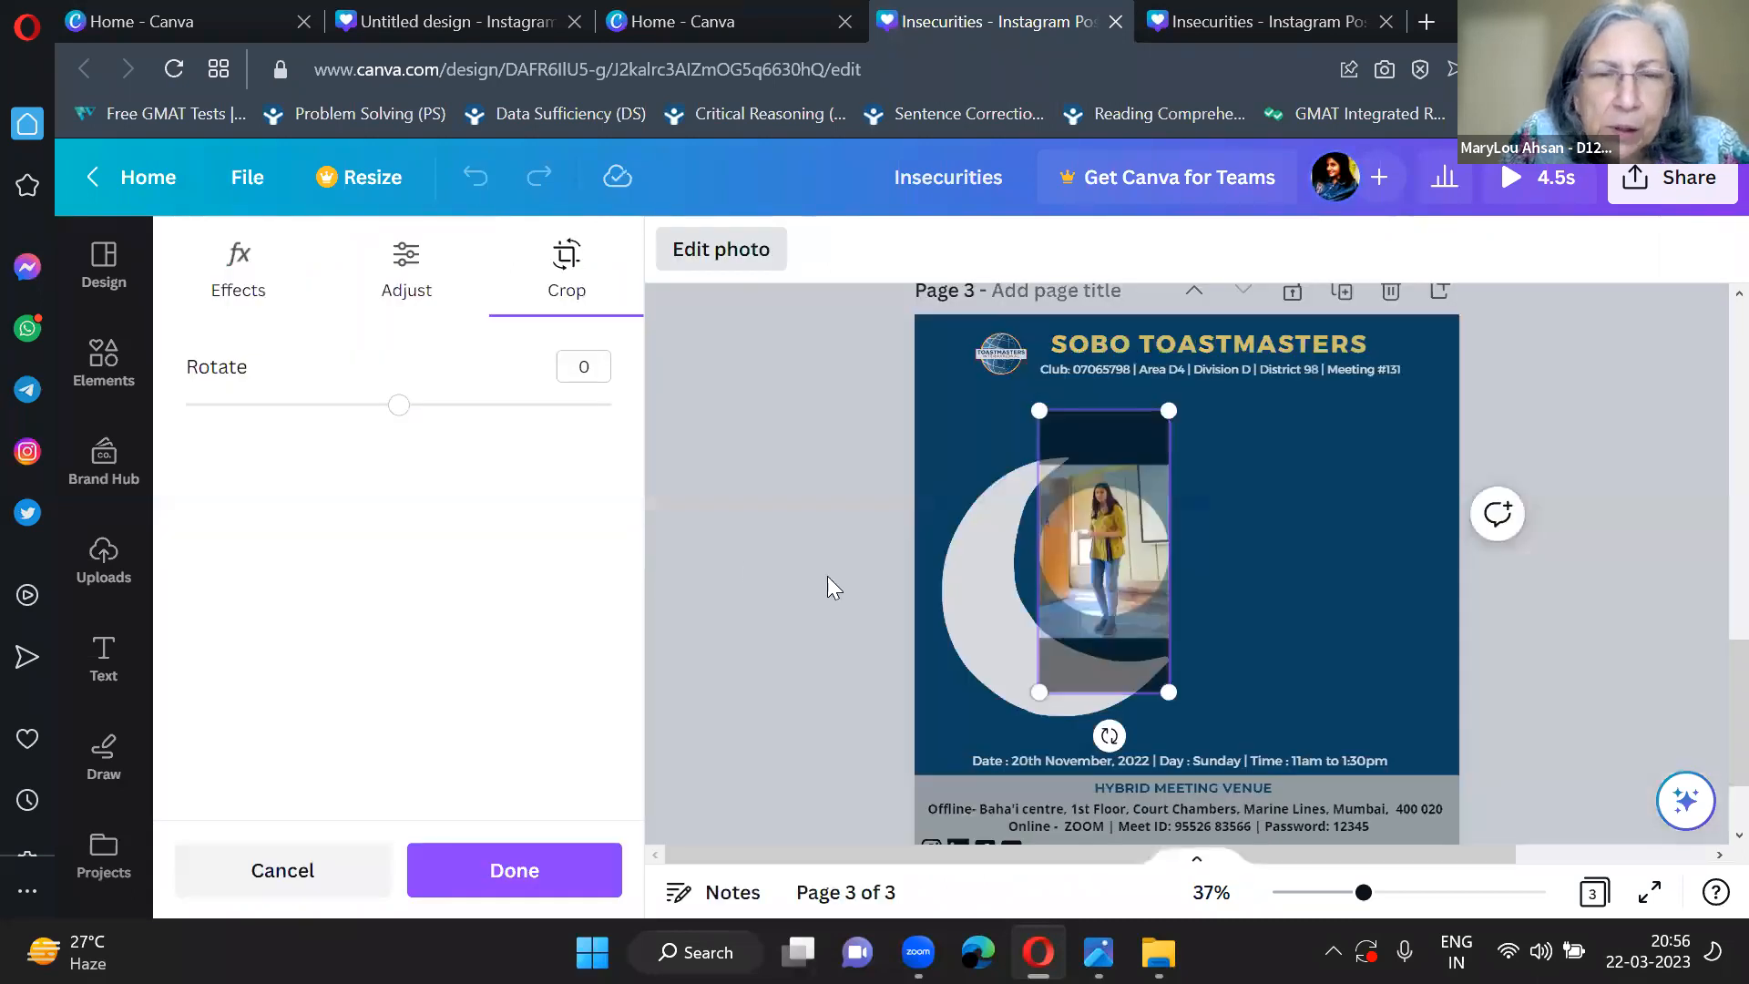
click(756, 561)
click(1052, 572)
click(864, 539)
double_click(864, 539)
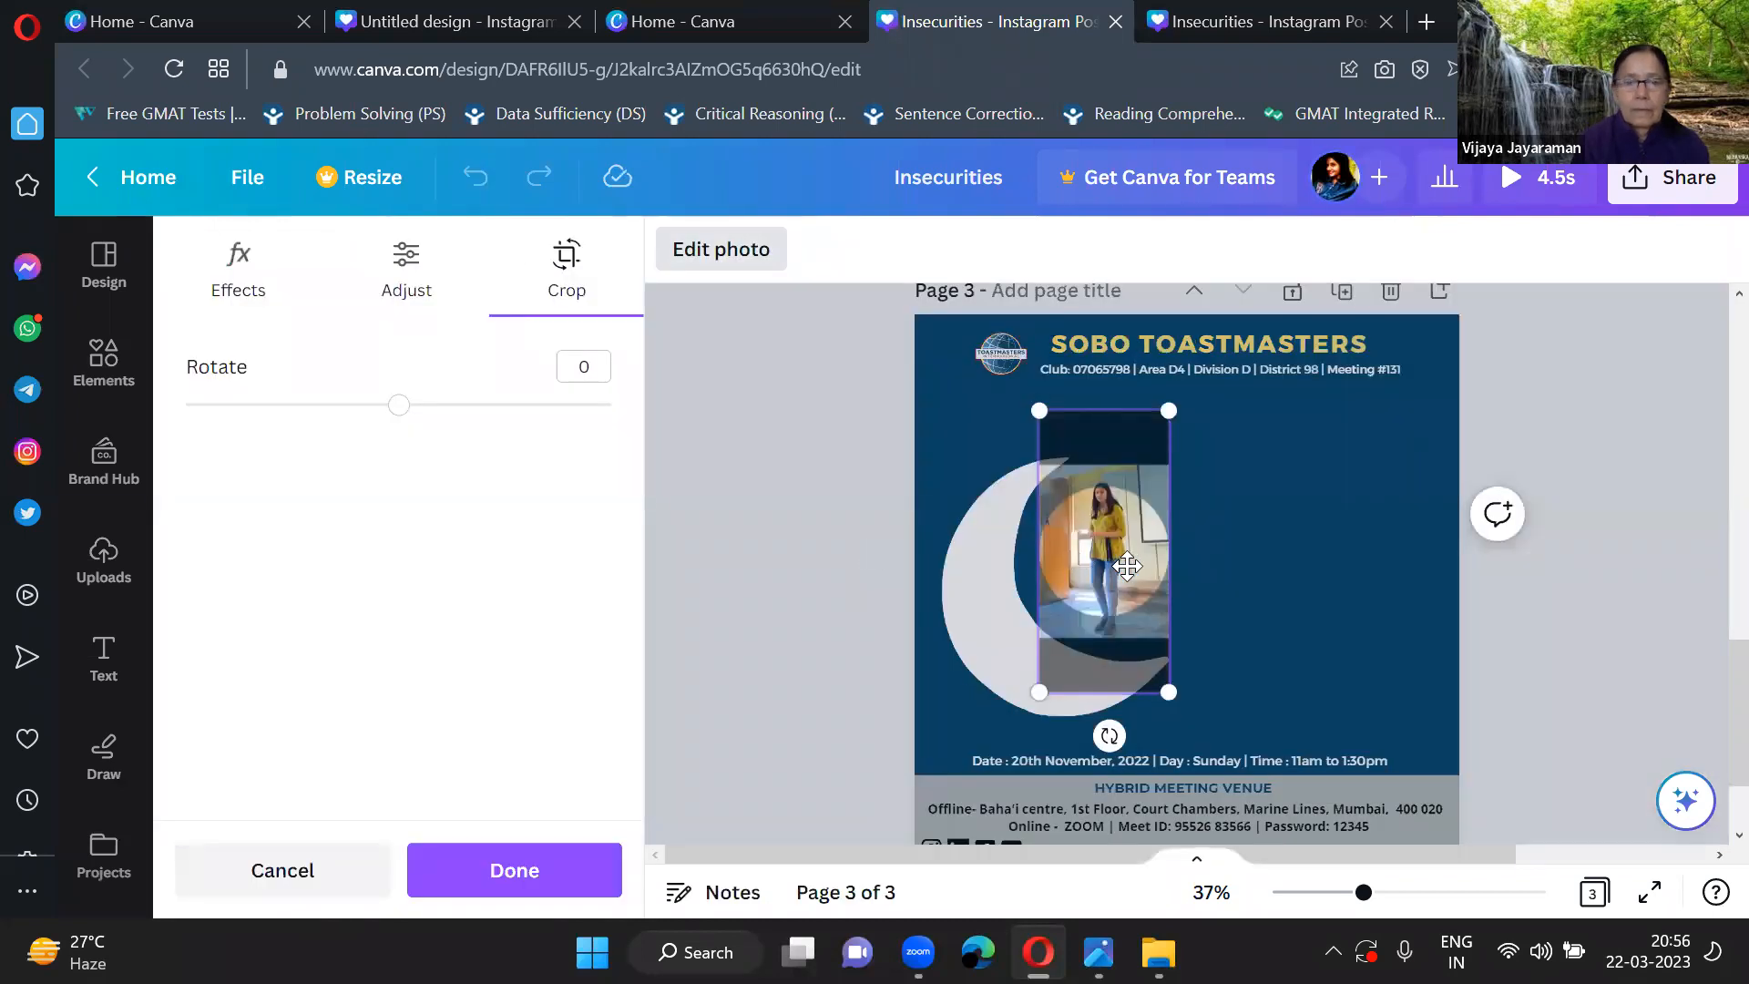
click(786, 502)
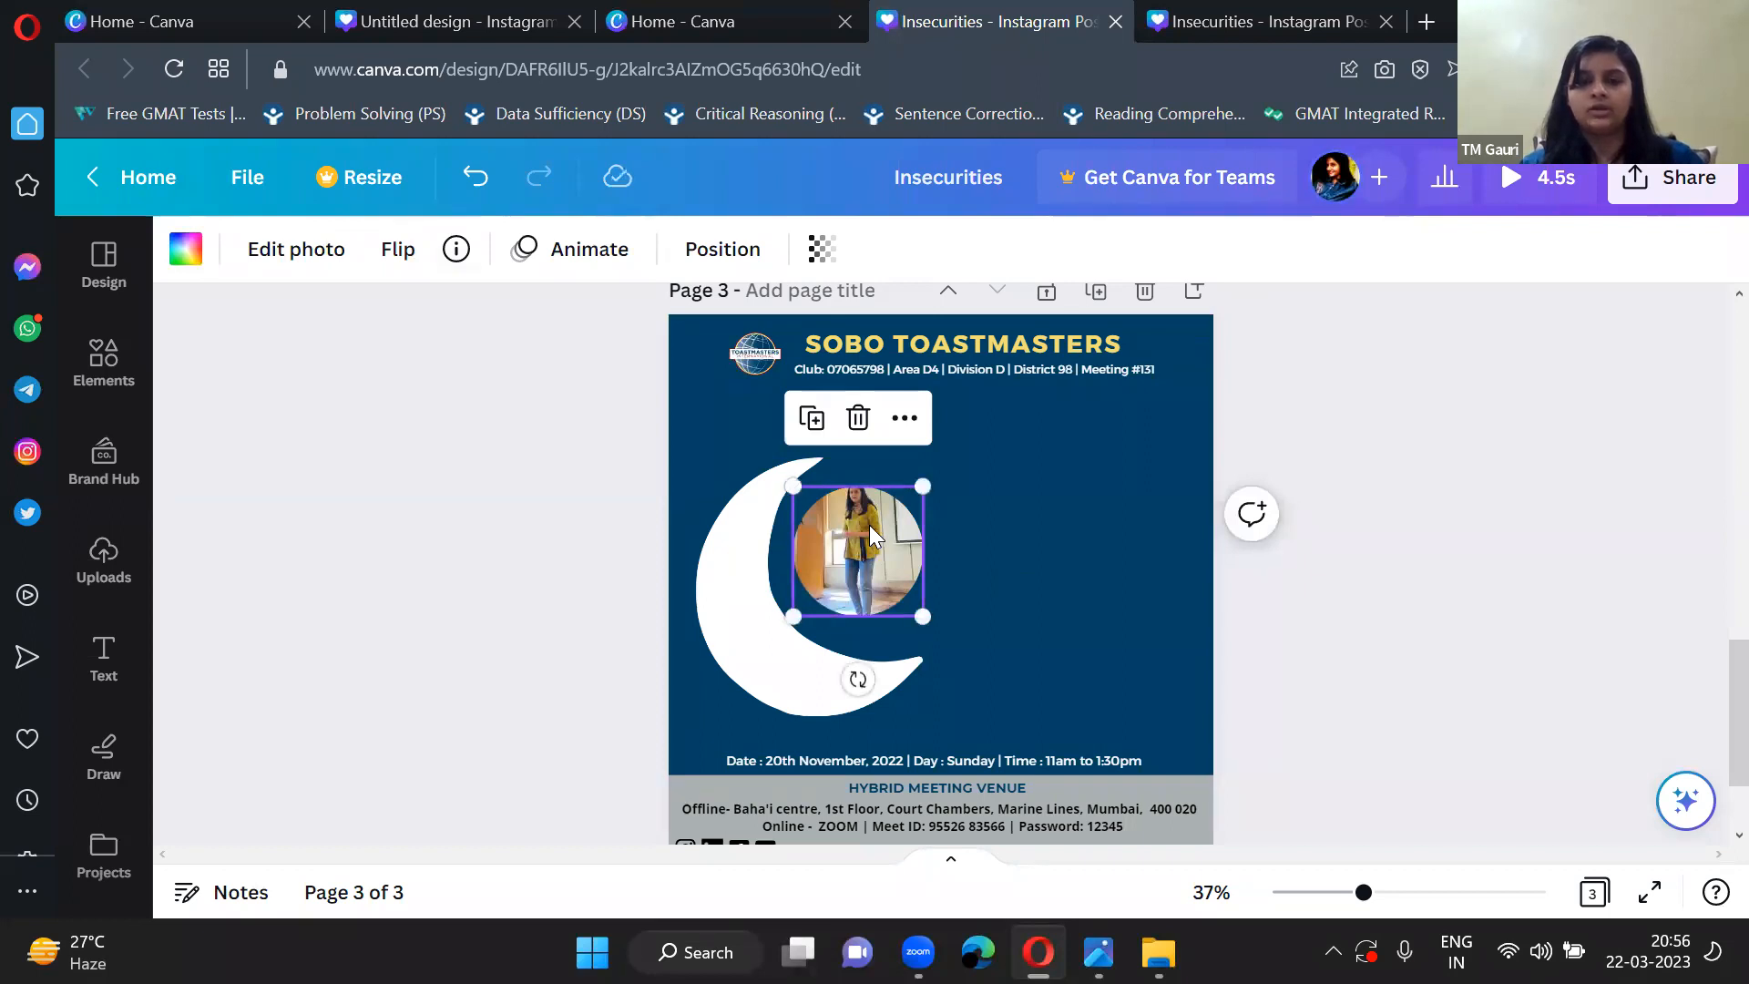
Crop the circular photo by shifting the picture down inside its frame so the woman's head is fully inside the circle.
double_click(869, 524)
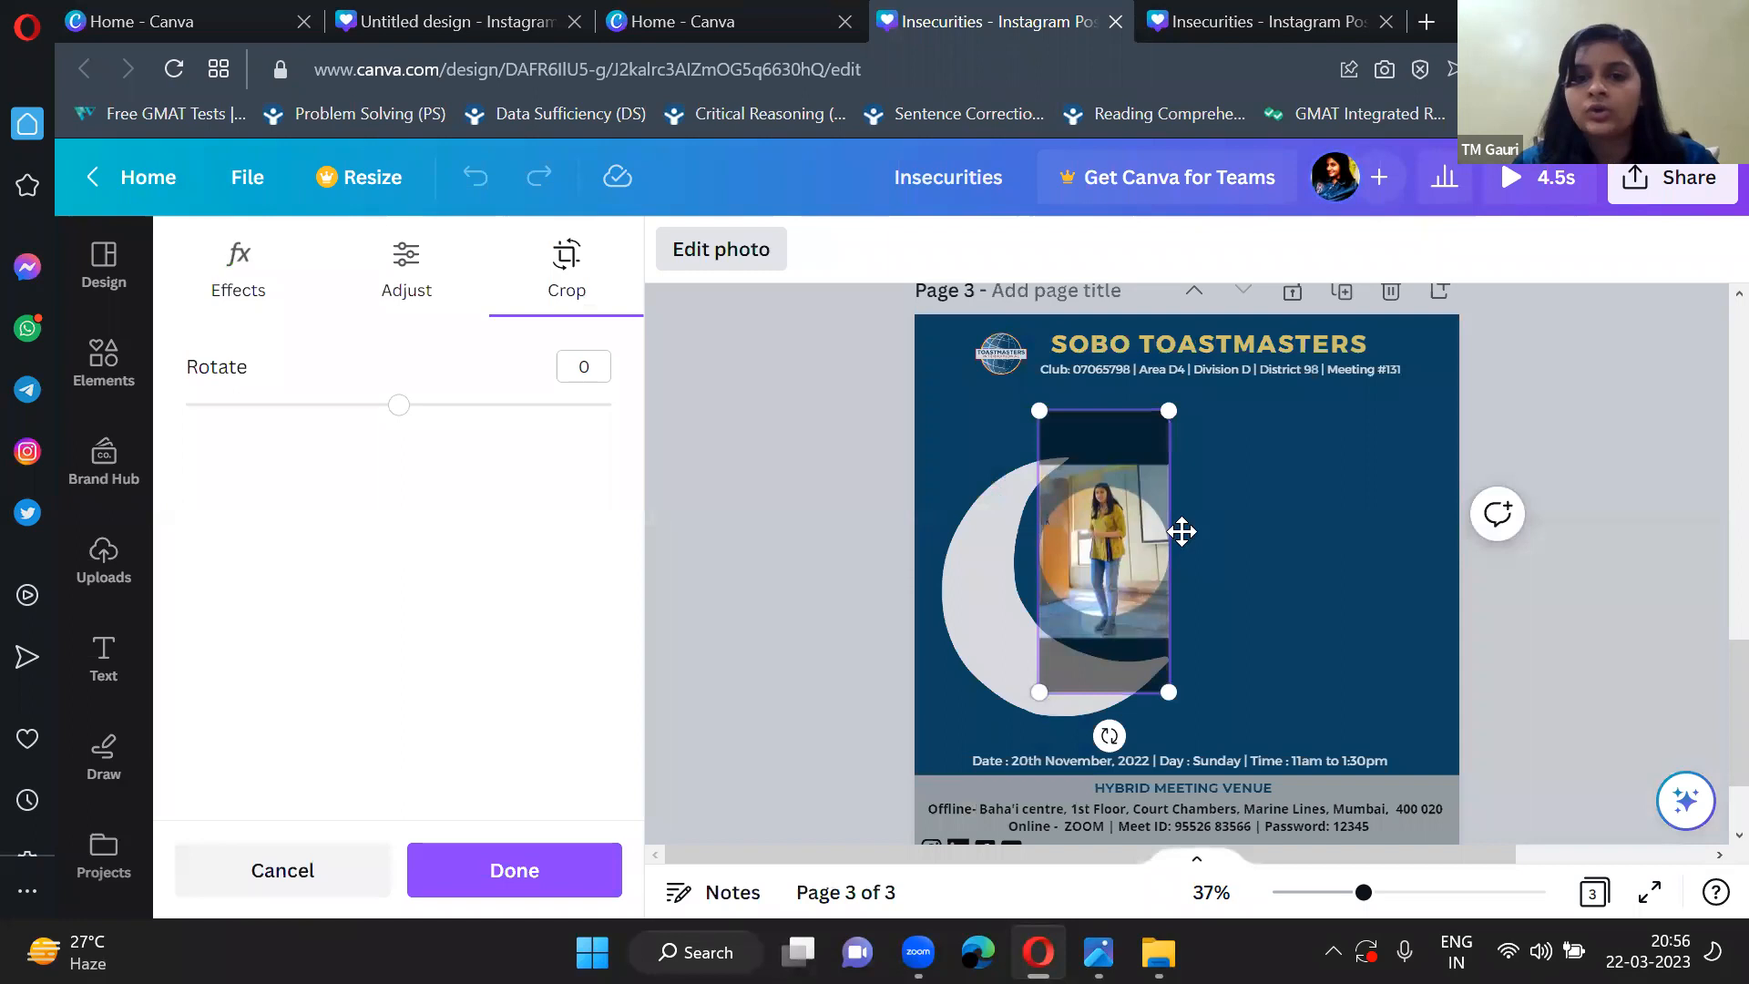
scroll(1076, 597, up, 5)
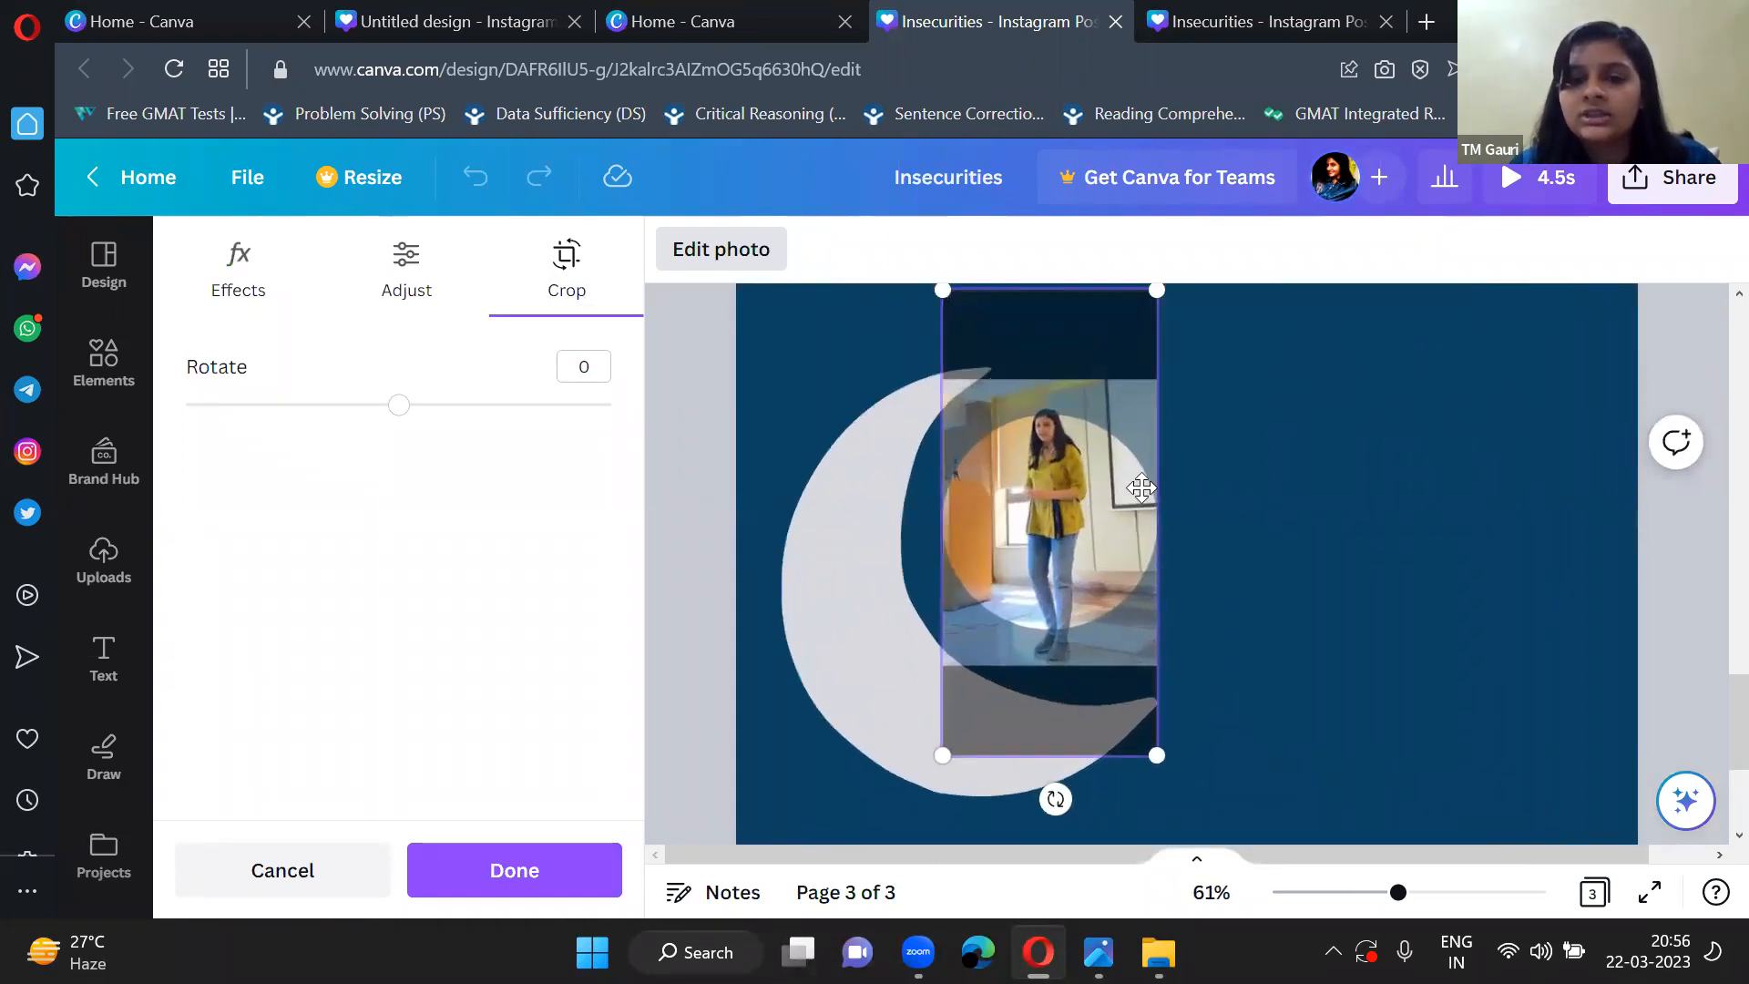
scroll(1056, 418, up, 5)
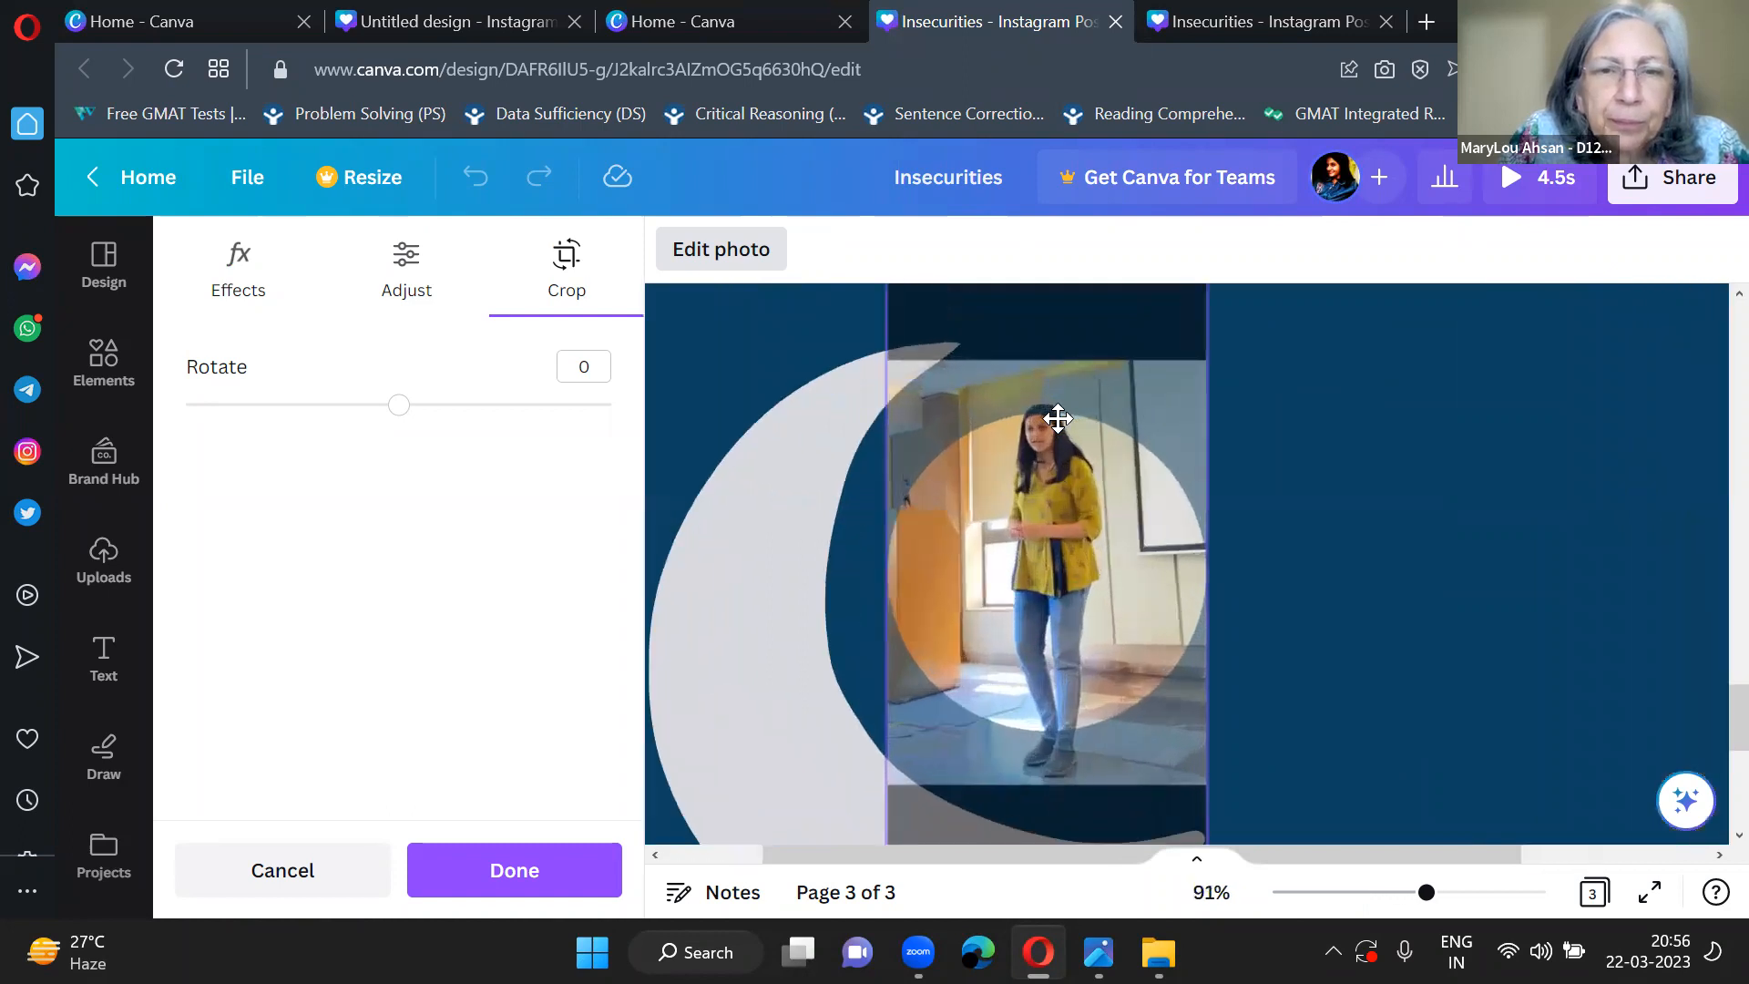
mouse_move(1066, 543)
mouse_down()
mouse_move(1058, 519)
mouse_move(1047, 550)
mouse_up()
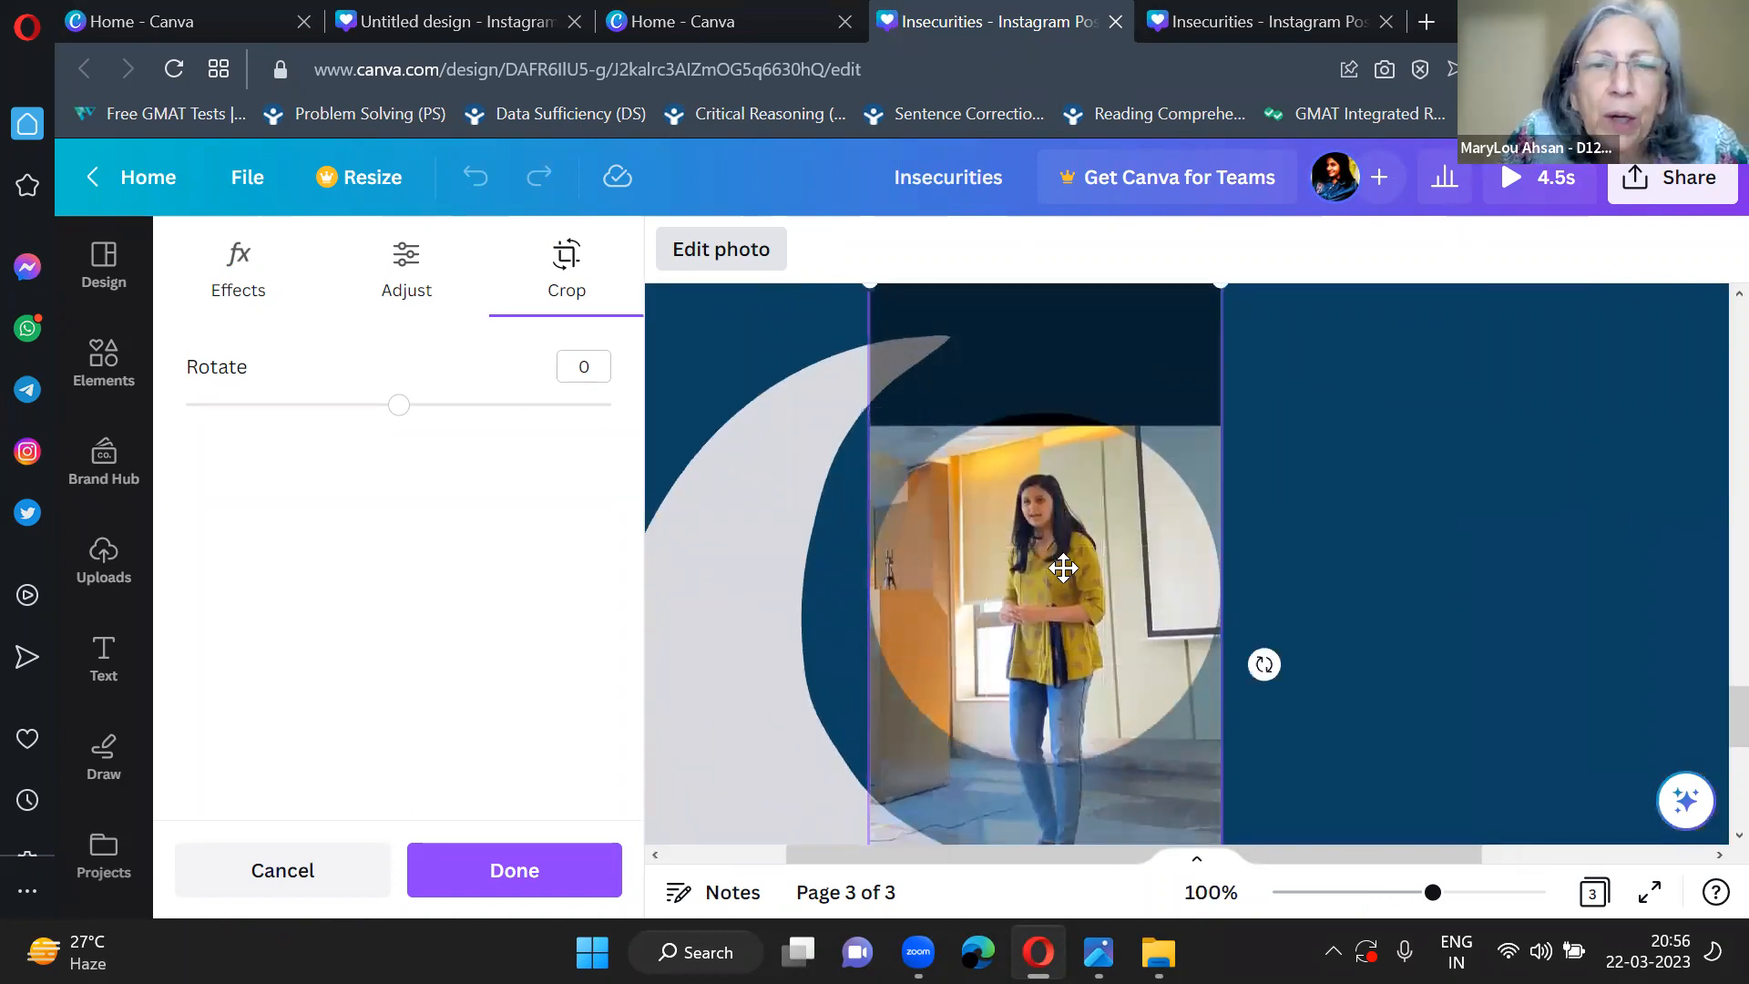
scroll(1062, 566, up, 3)
scroll(1062, 567, down, 3)
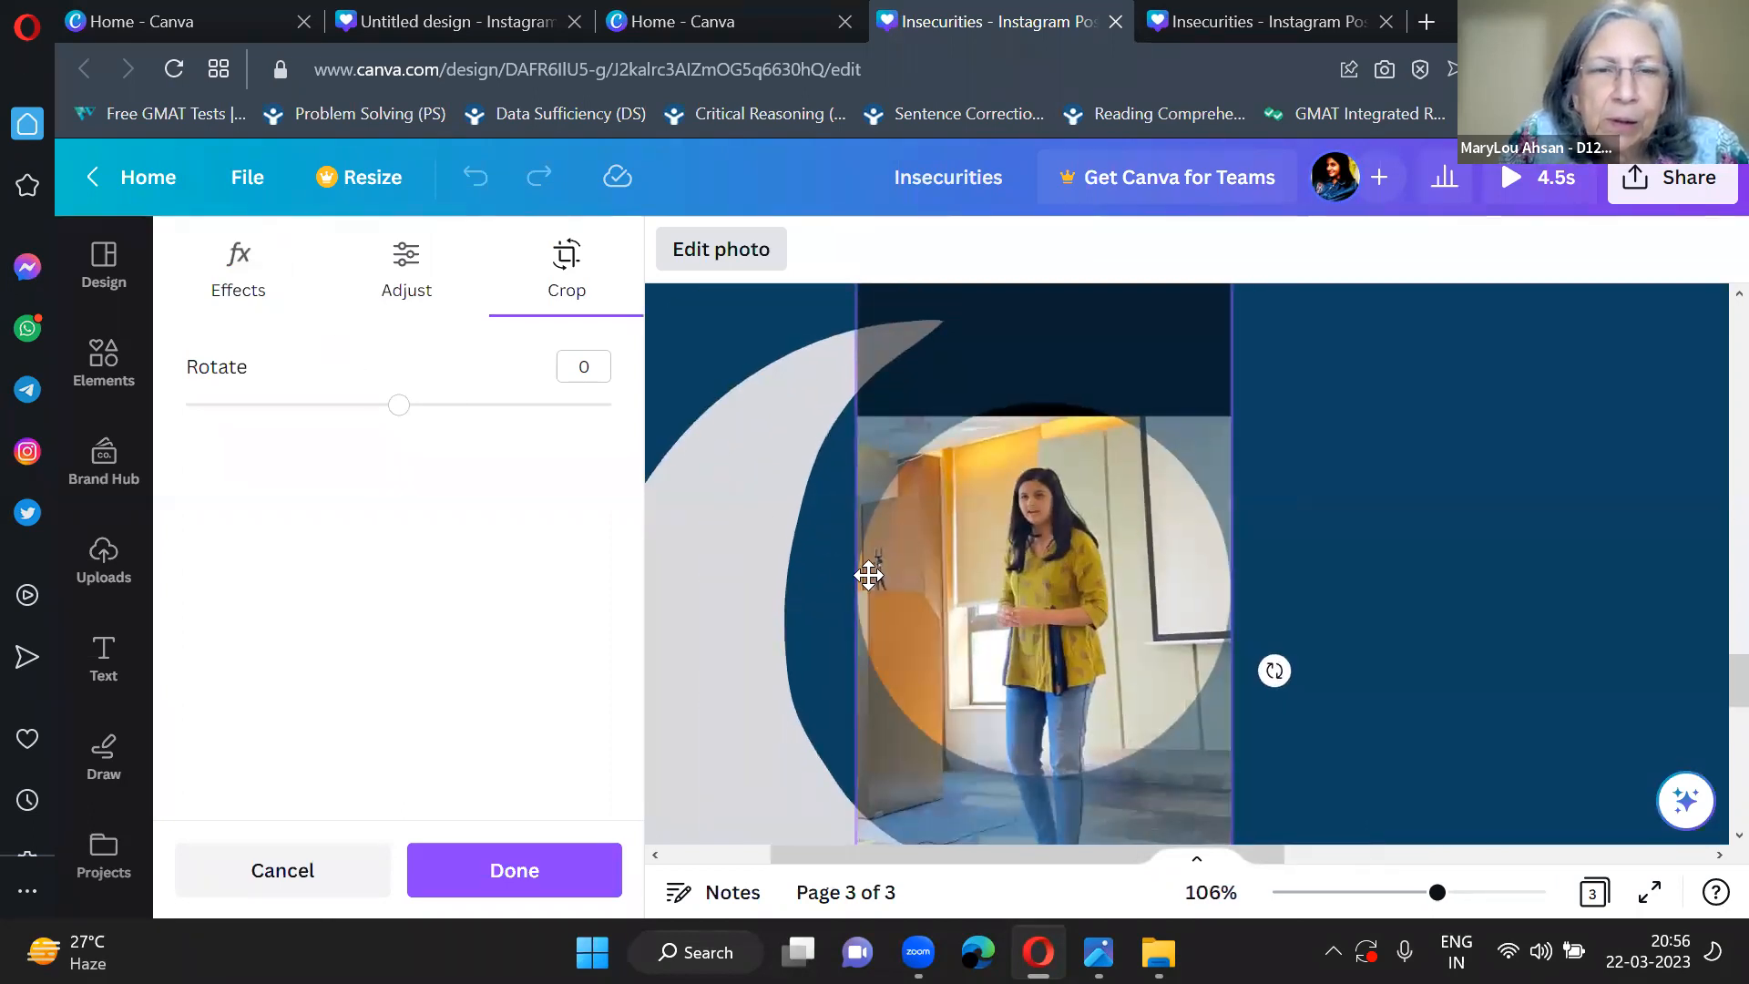
click(817, 569)
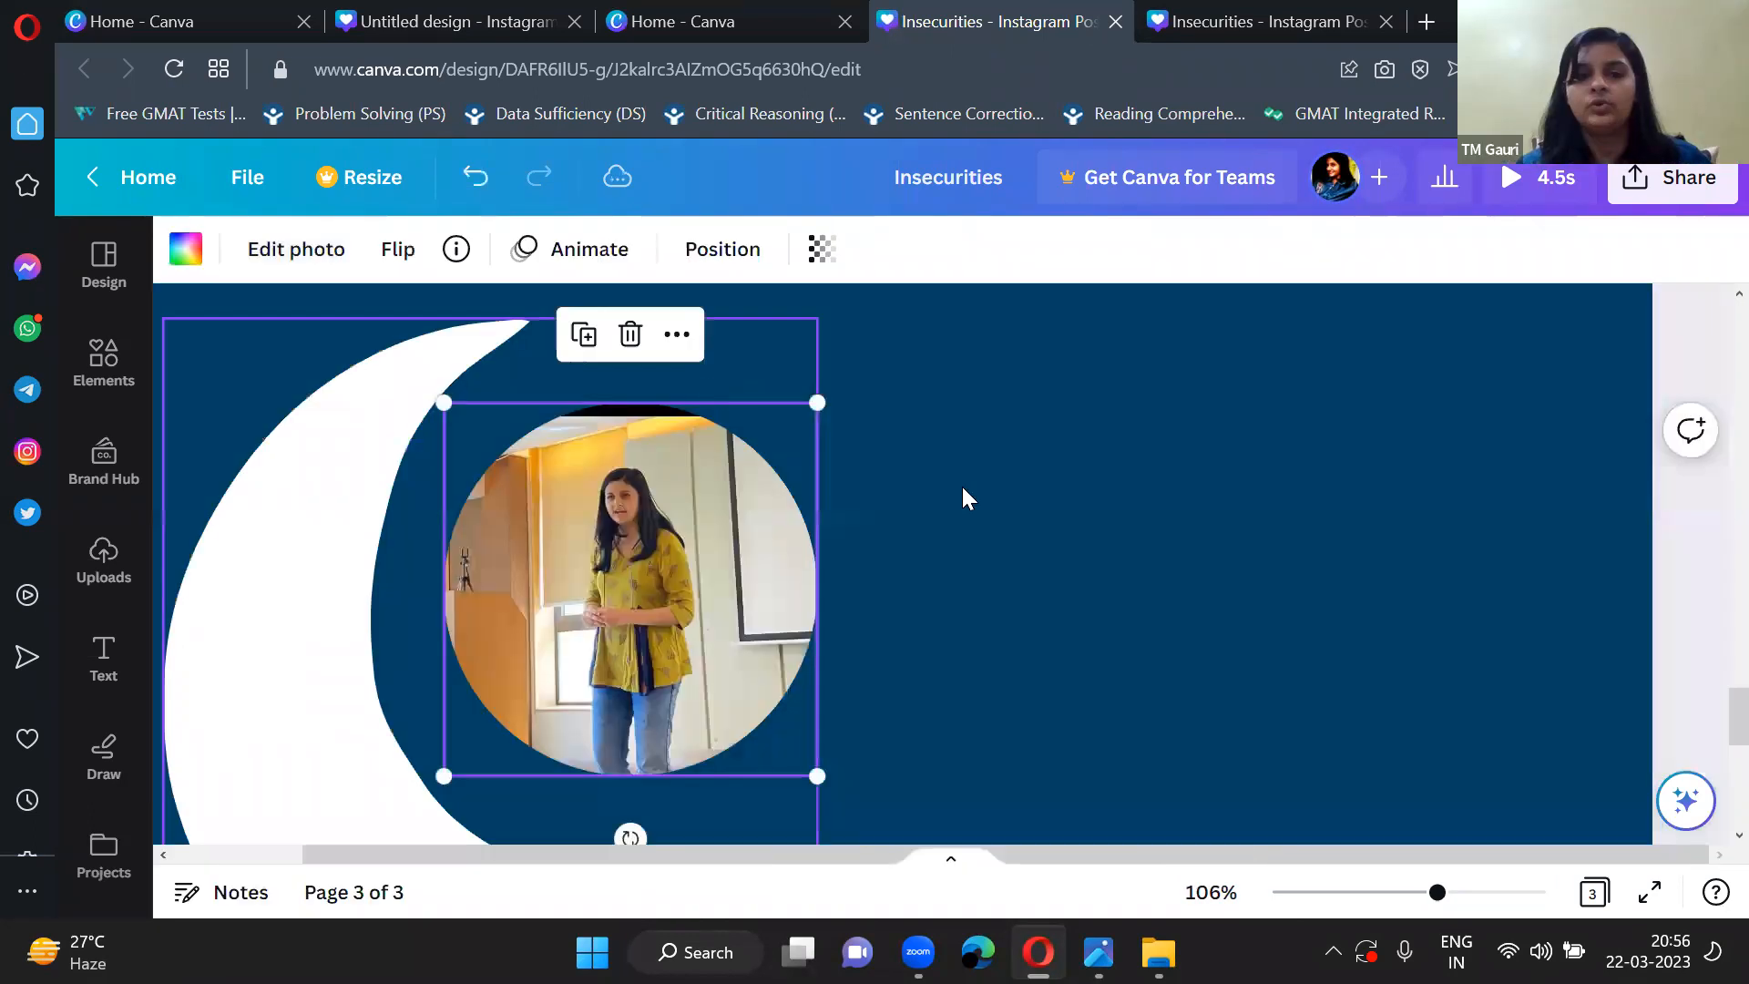
Reopen the crop of the circular photo and shift the picture up slightly to remove the black band from the circle.
click(671, 505)
scroll(733, 651, left, 2)
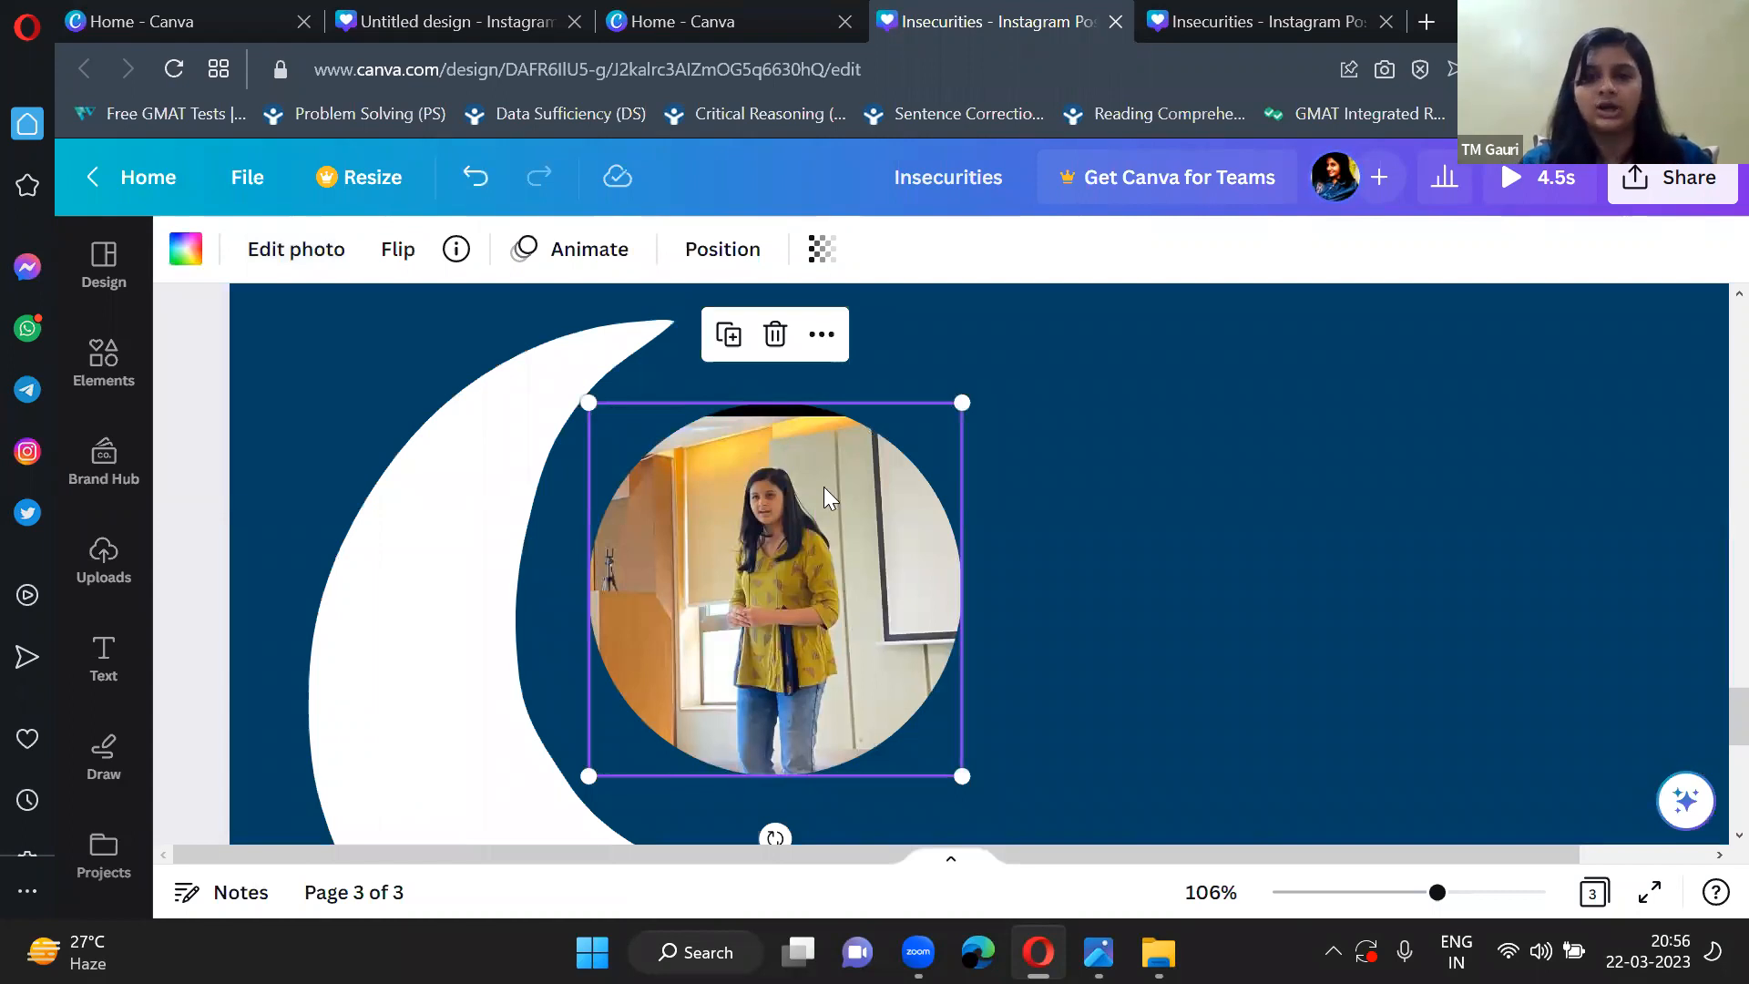
scroll(824, 486, down, 3)
click(925, 532)
click(847, 545)
double_click(847, 538)
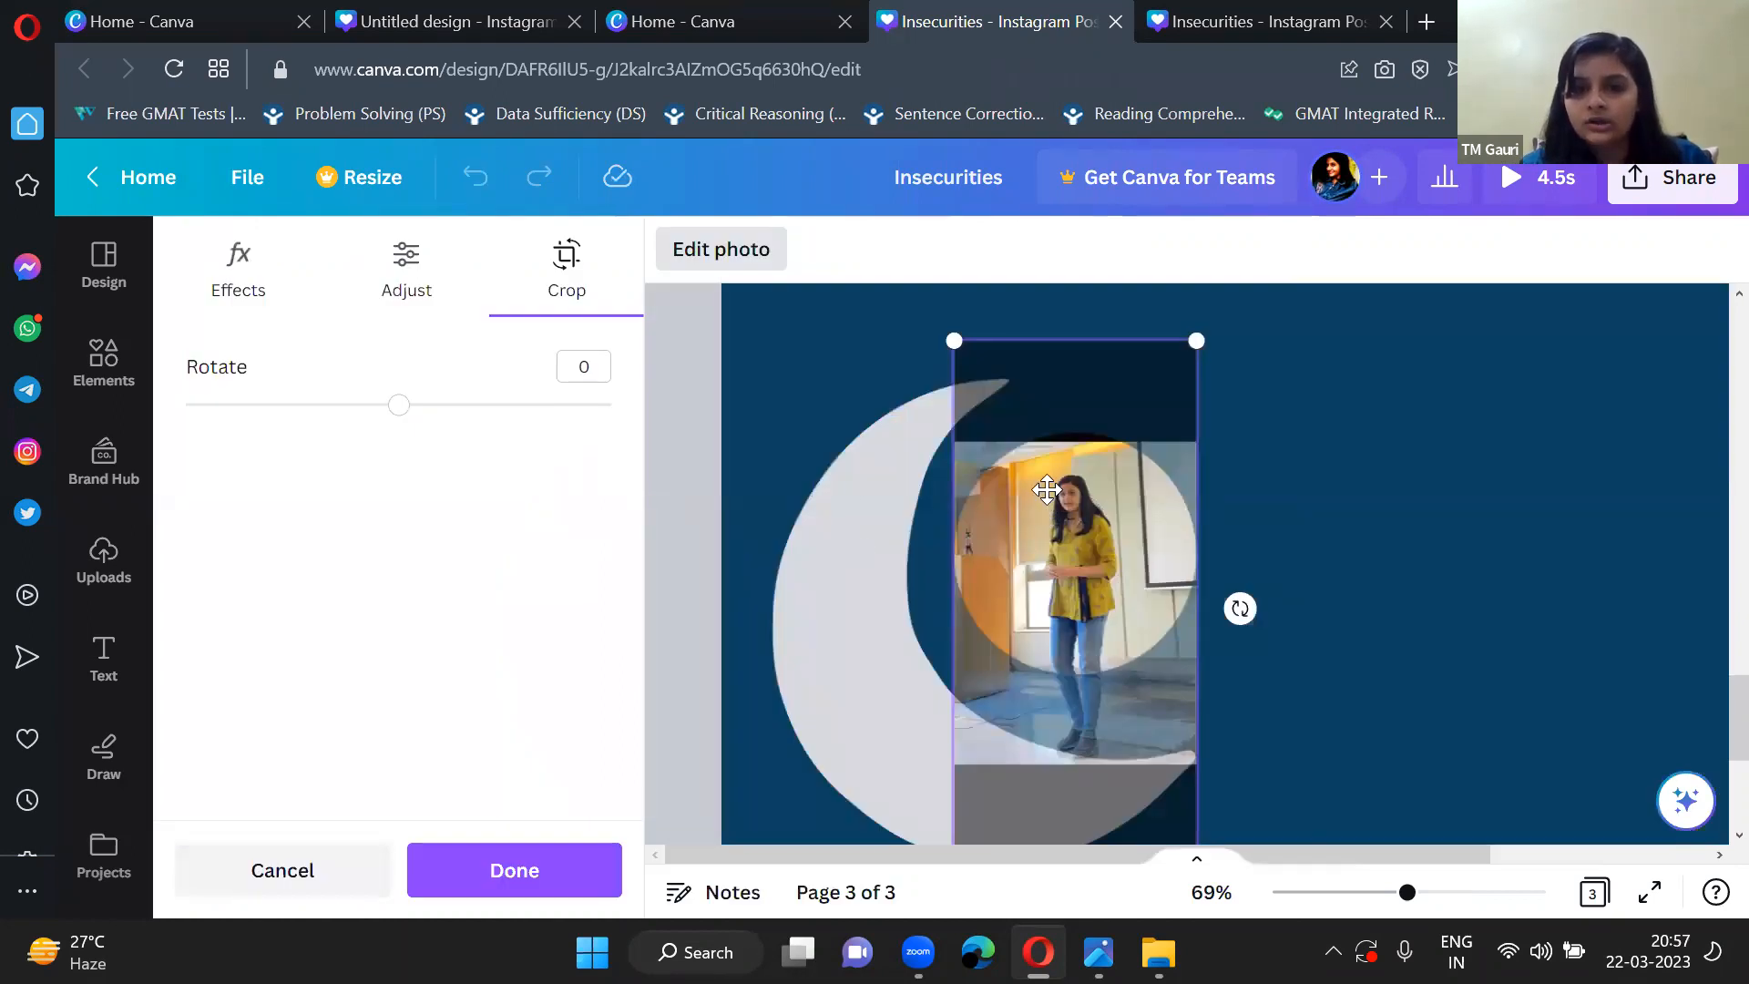
drag(1049, 497, 1044, 481)
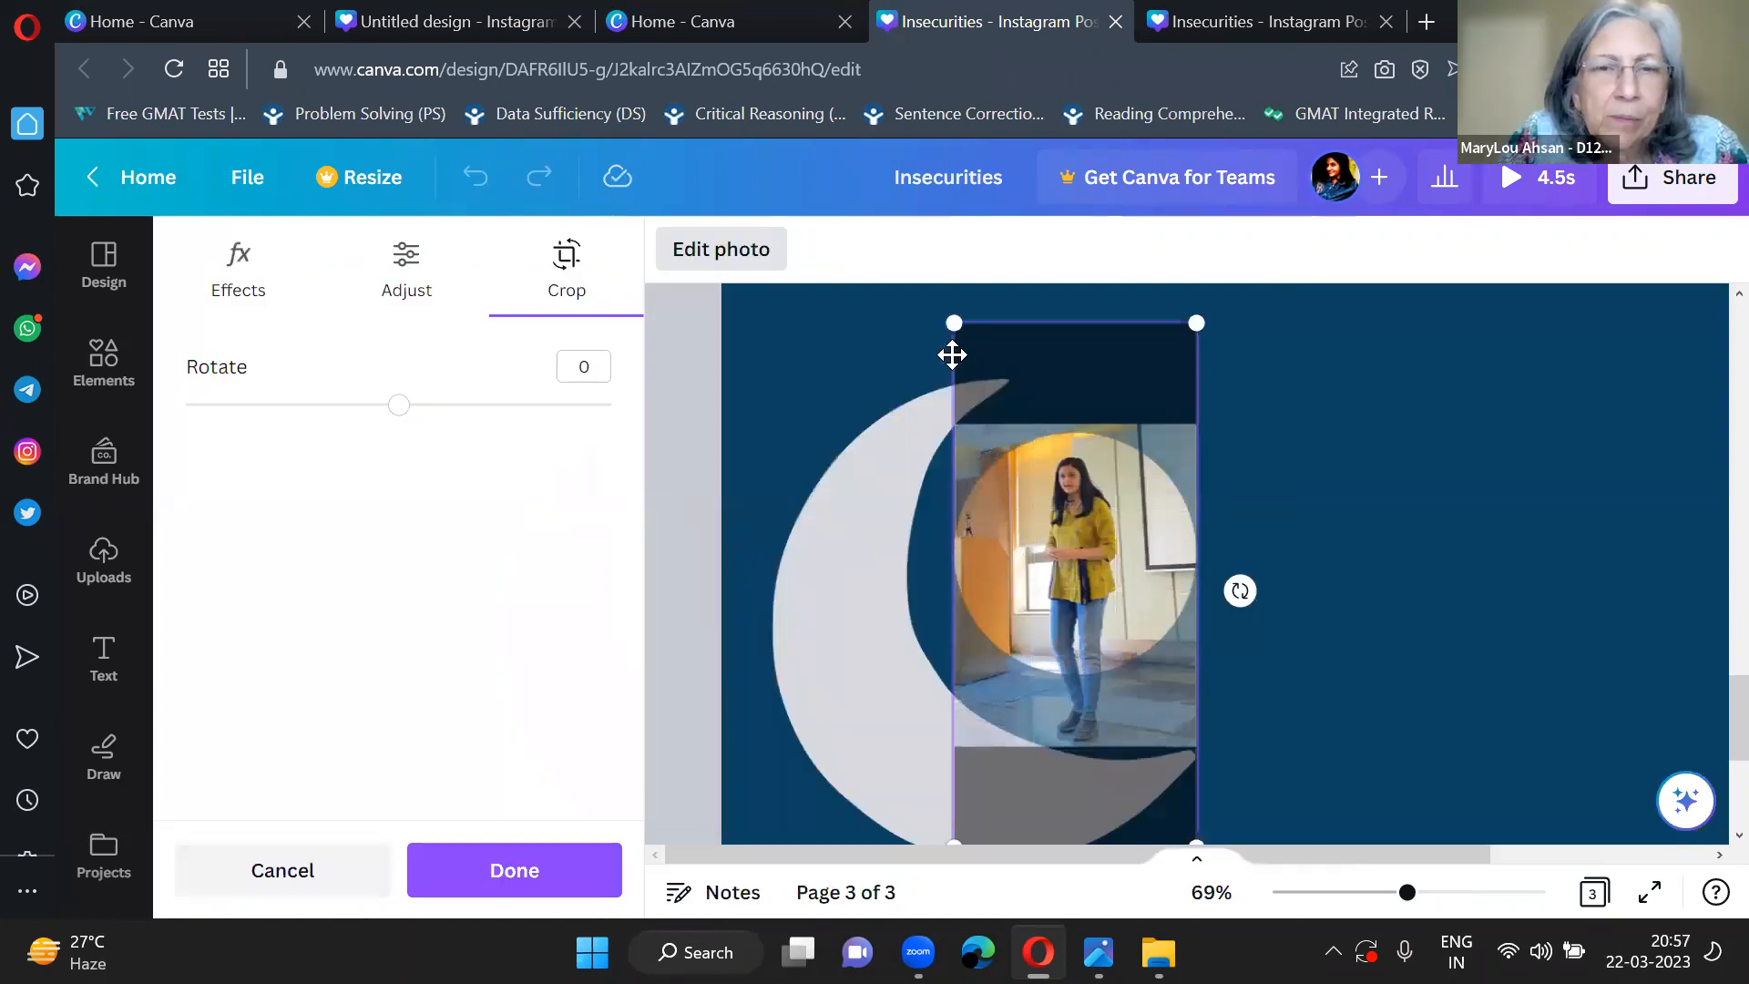
Enlarge the picture inside the circle frame, centre it on the woman's head and upper body, and apply the crop.
drag(953, 322, 817, 304)
drag(1105, 528, 1103, 614)
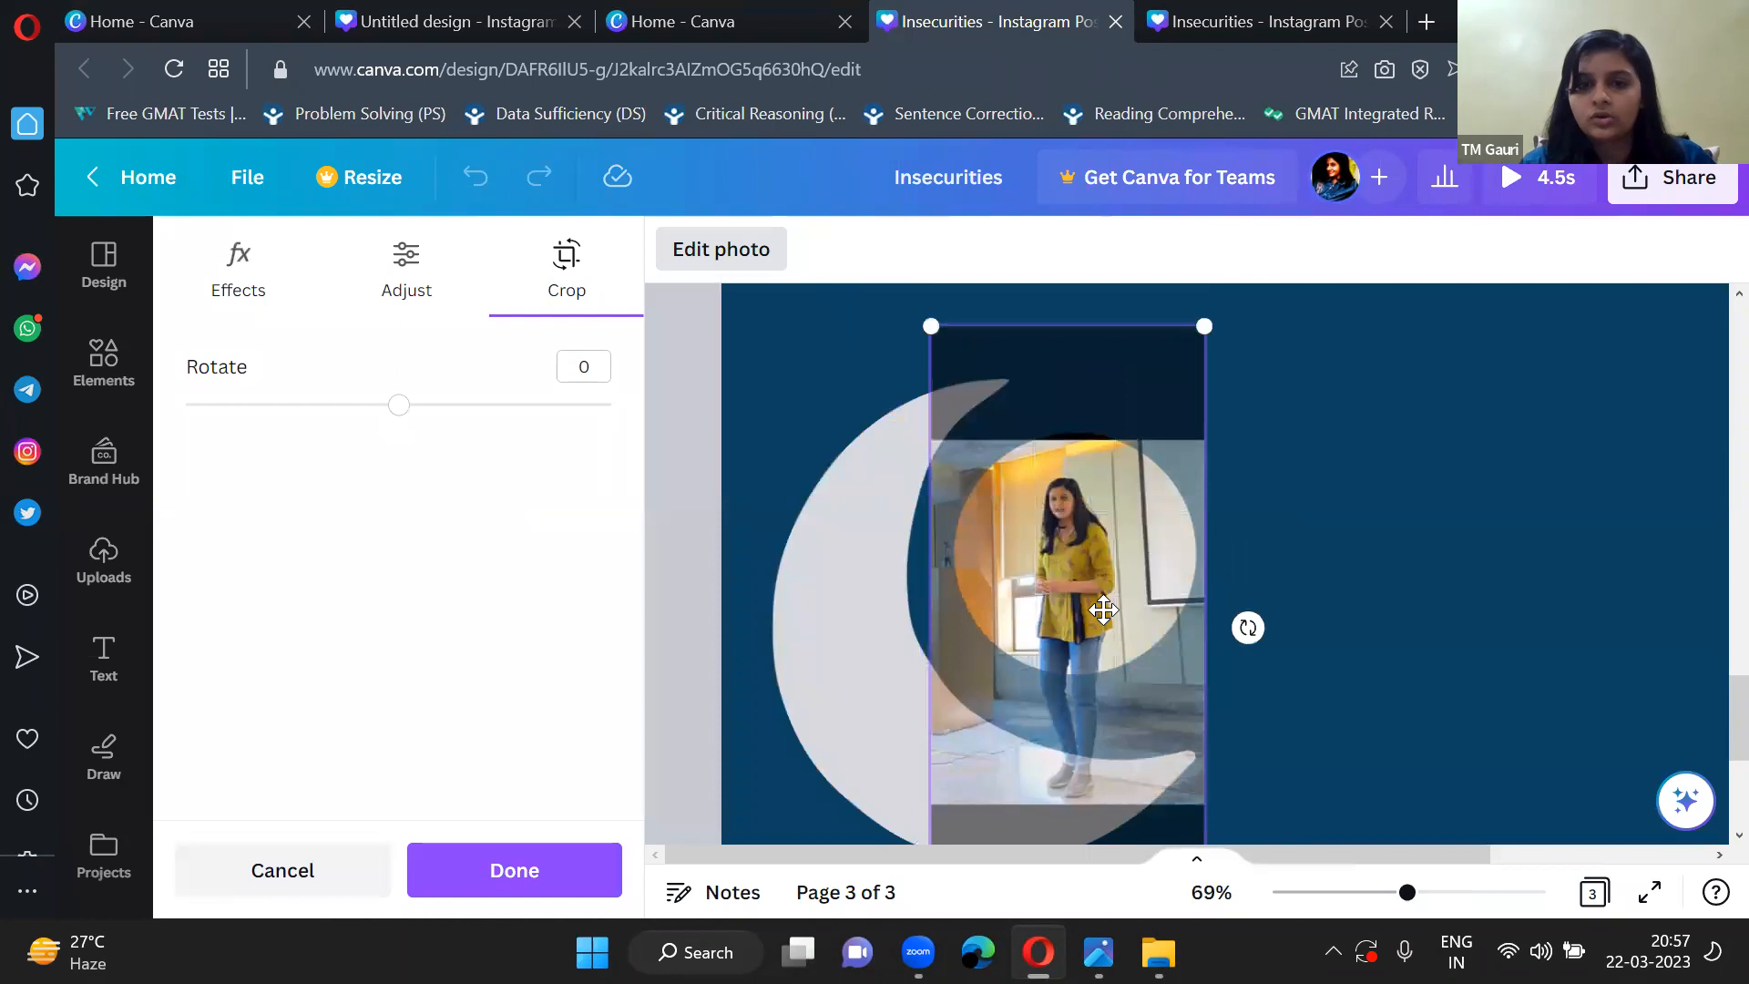
drag(934, 331, 836, 294)
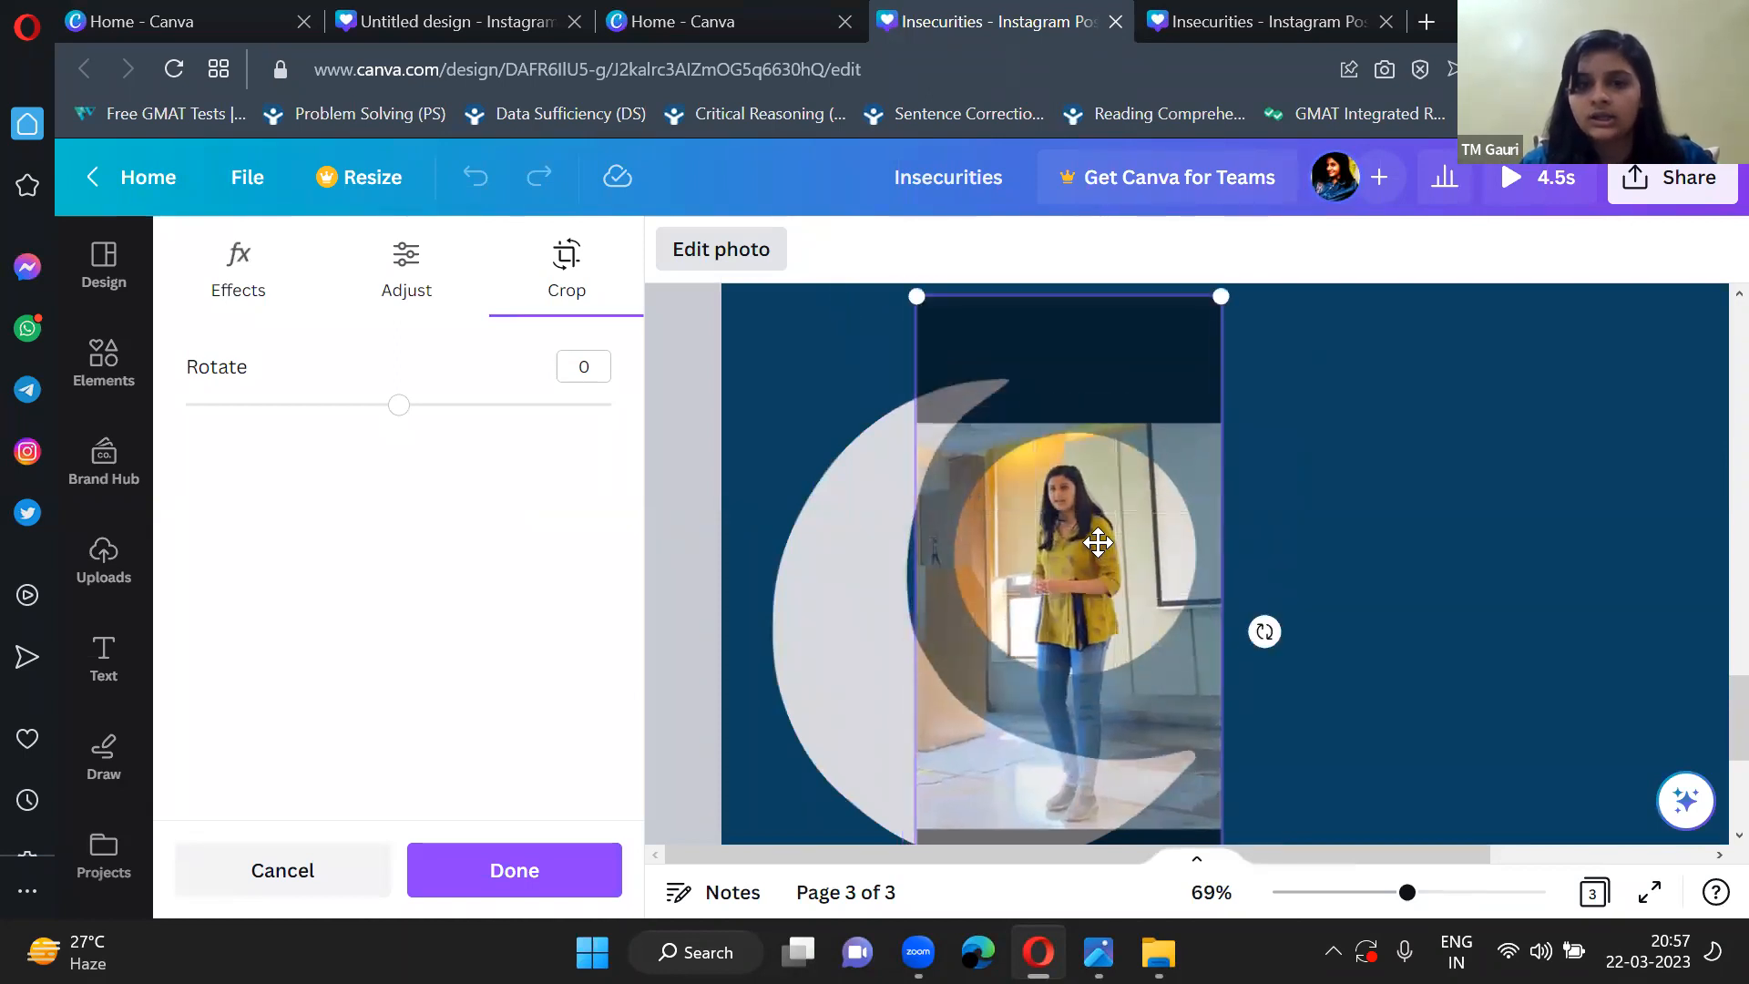
click(807, 358)
click(1040, 492)
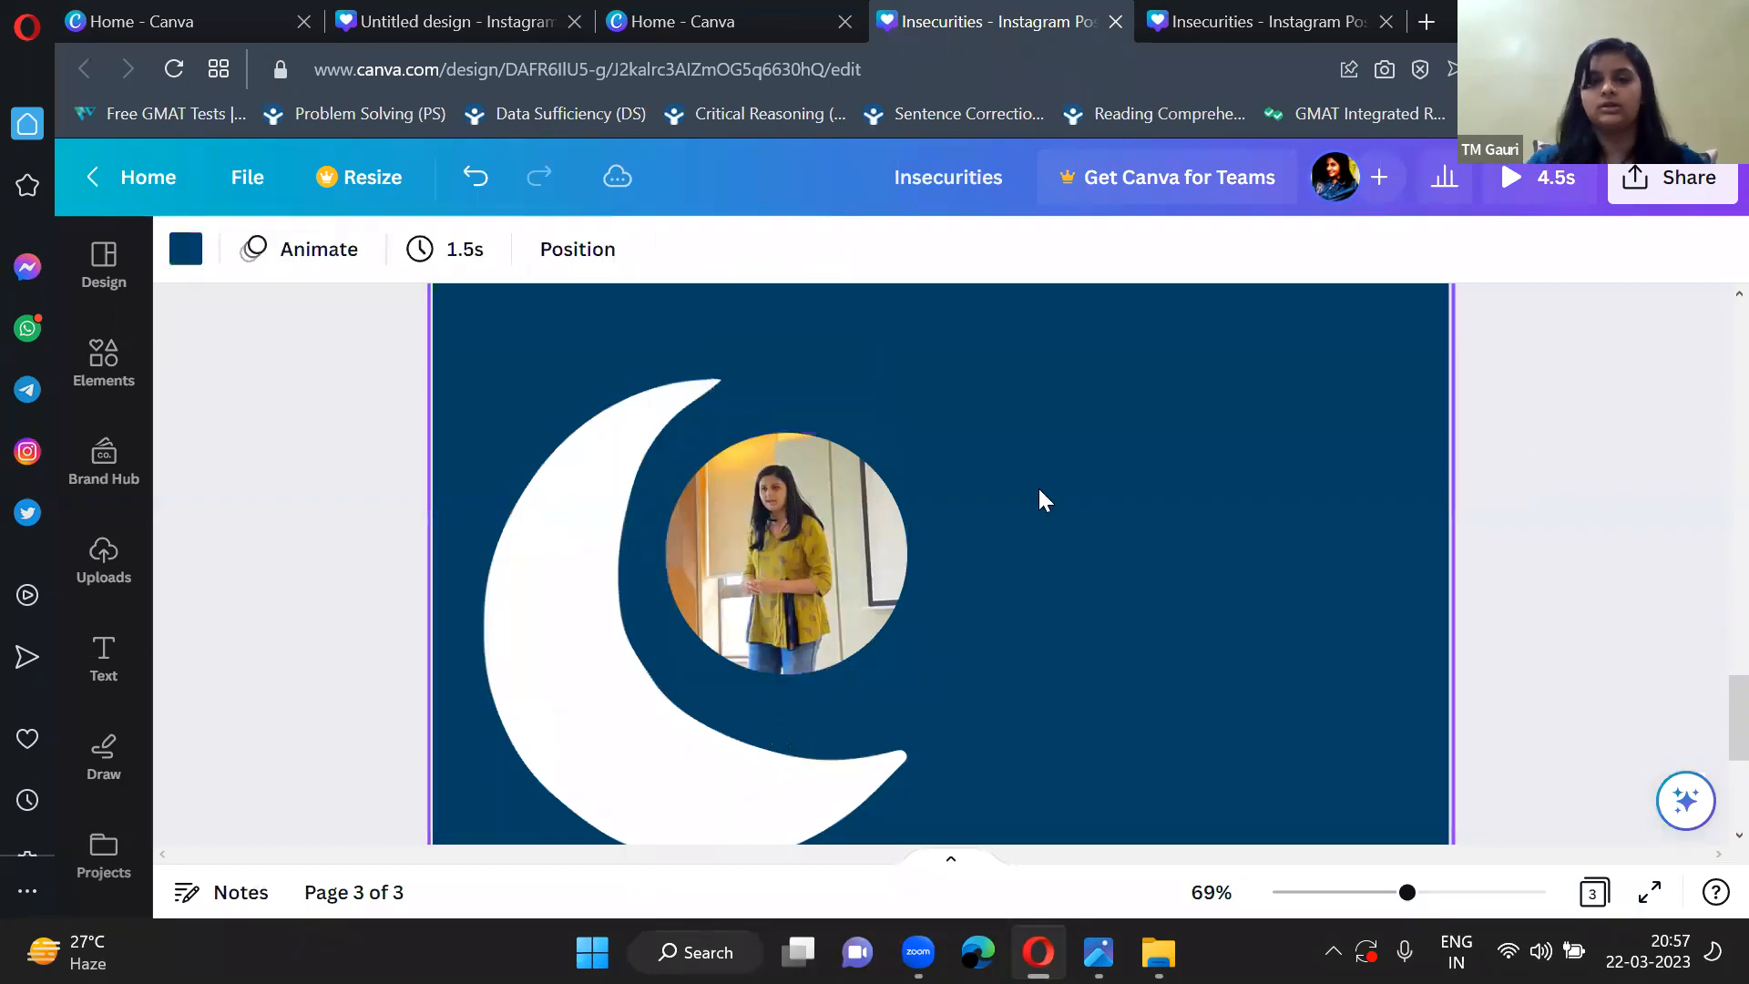
Enlarge the circular photo slightly so it fills more of the moon's hollow.
scroll(1039, 492, down, 5)
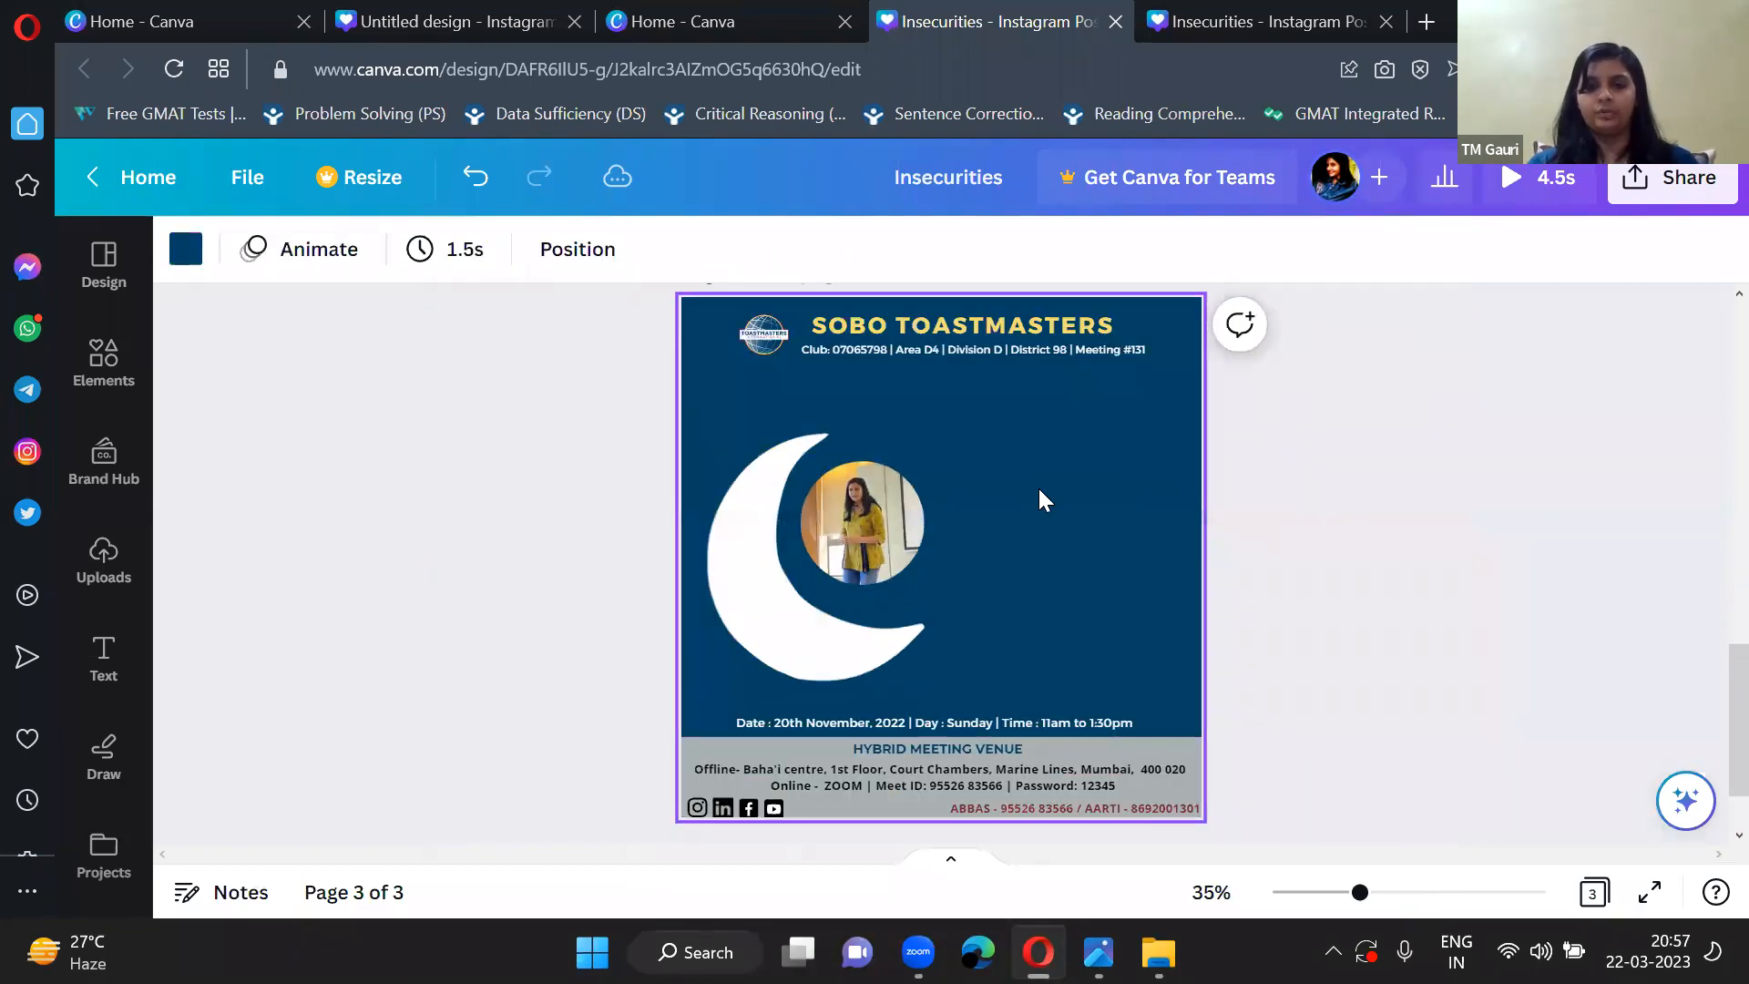
scroll(1039, 491, up, 1)
scroll(1040, 492, up, 1)
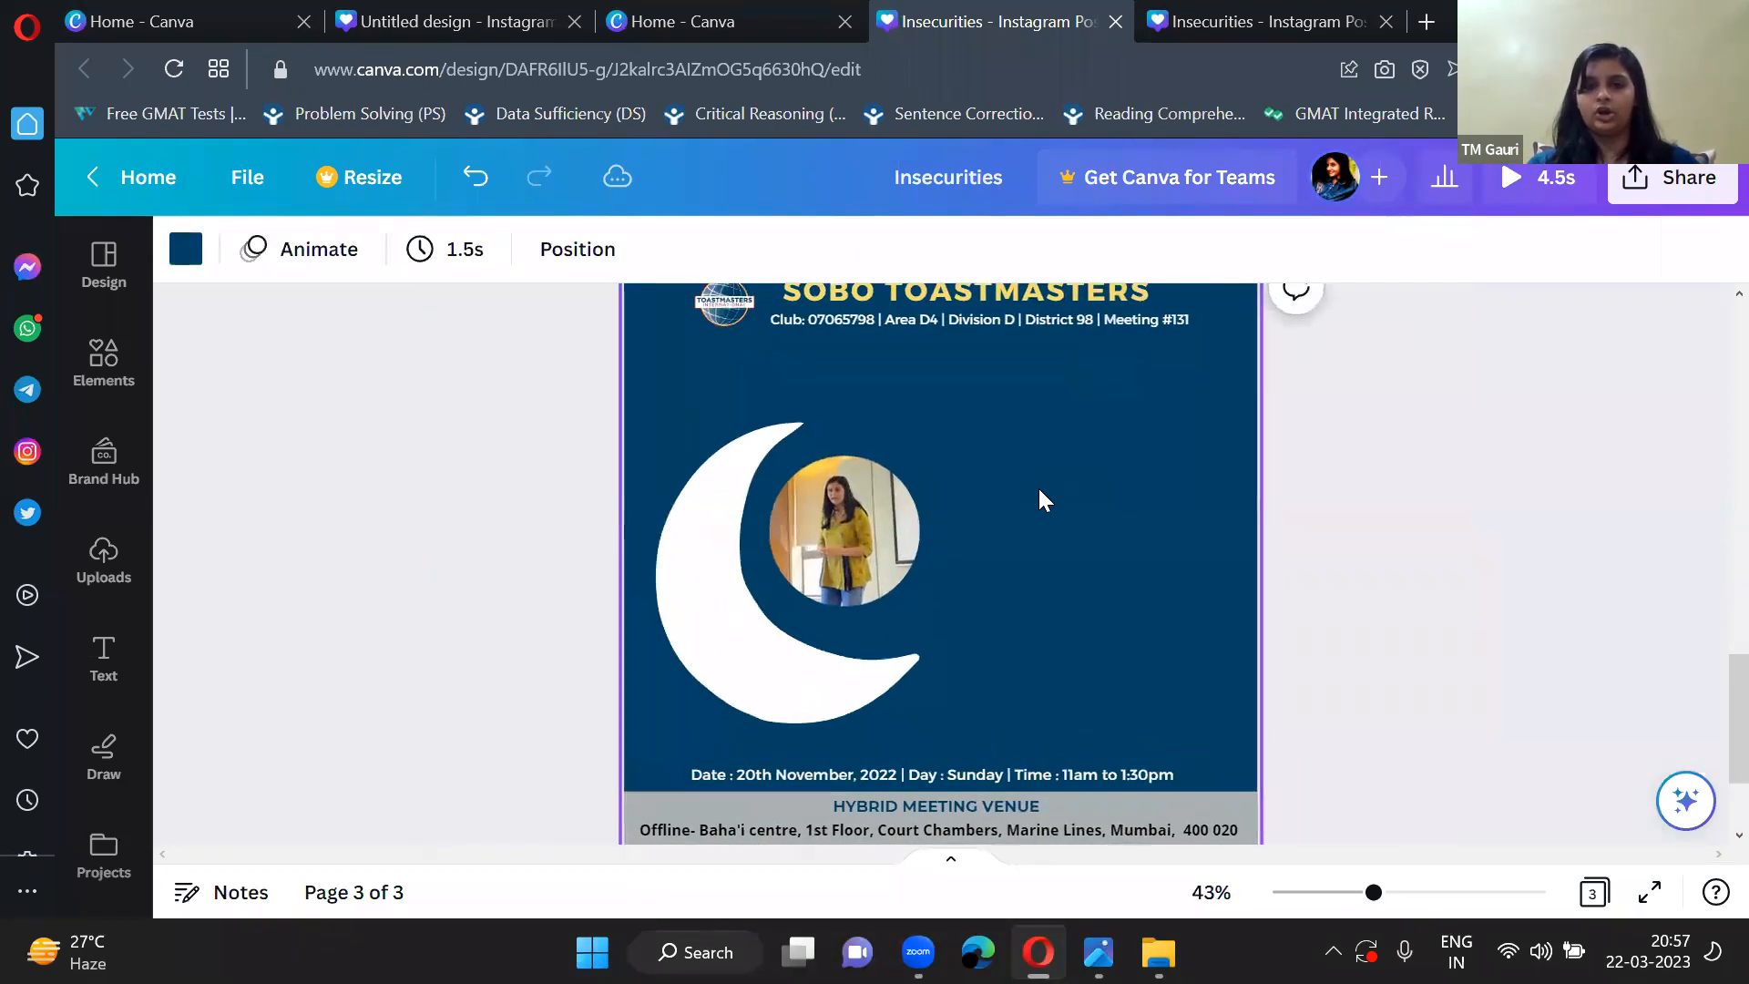
click(888, 535)
drag(920, 605, 941, 619)
click(436, 581)
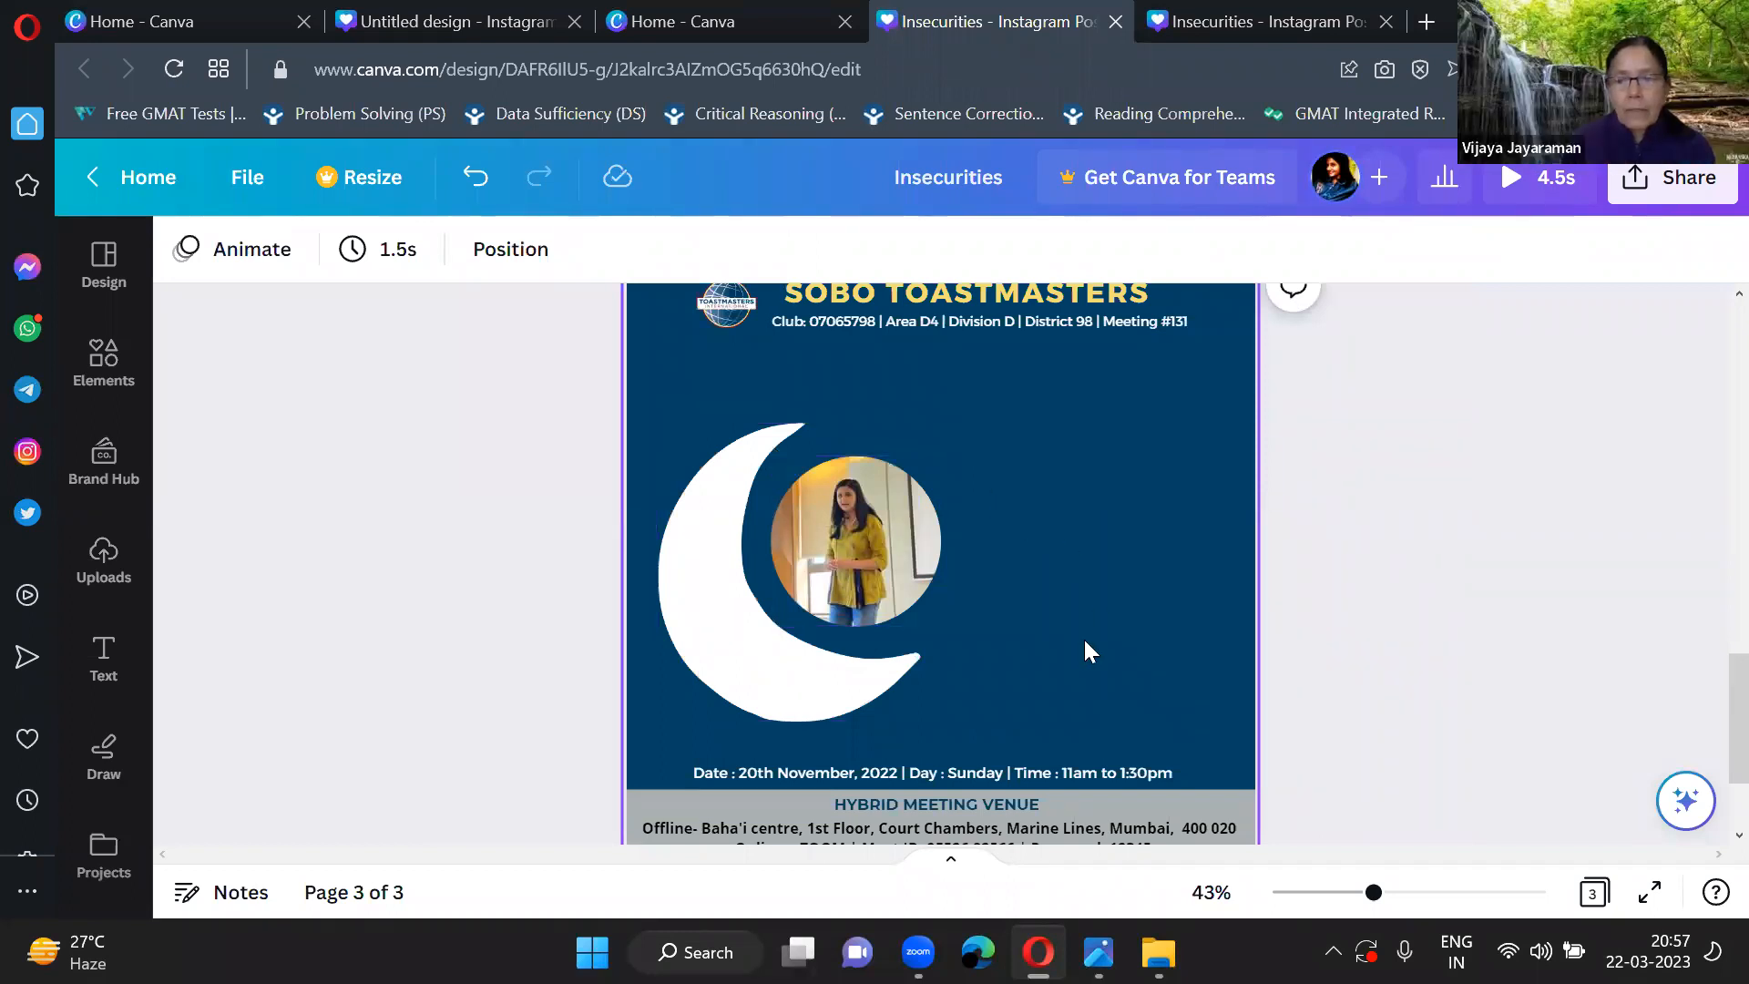
Enlarge the white moon to about 475 by 544 so it wraps further around the circular photo.
click(703, 638)
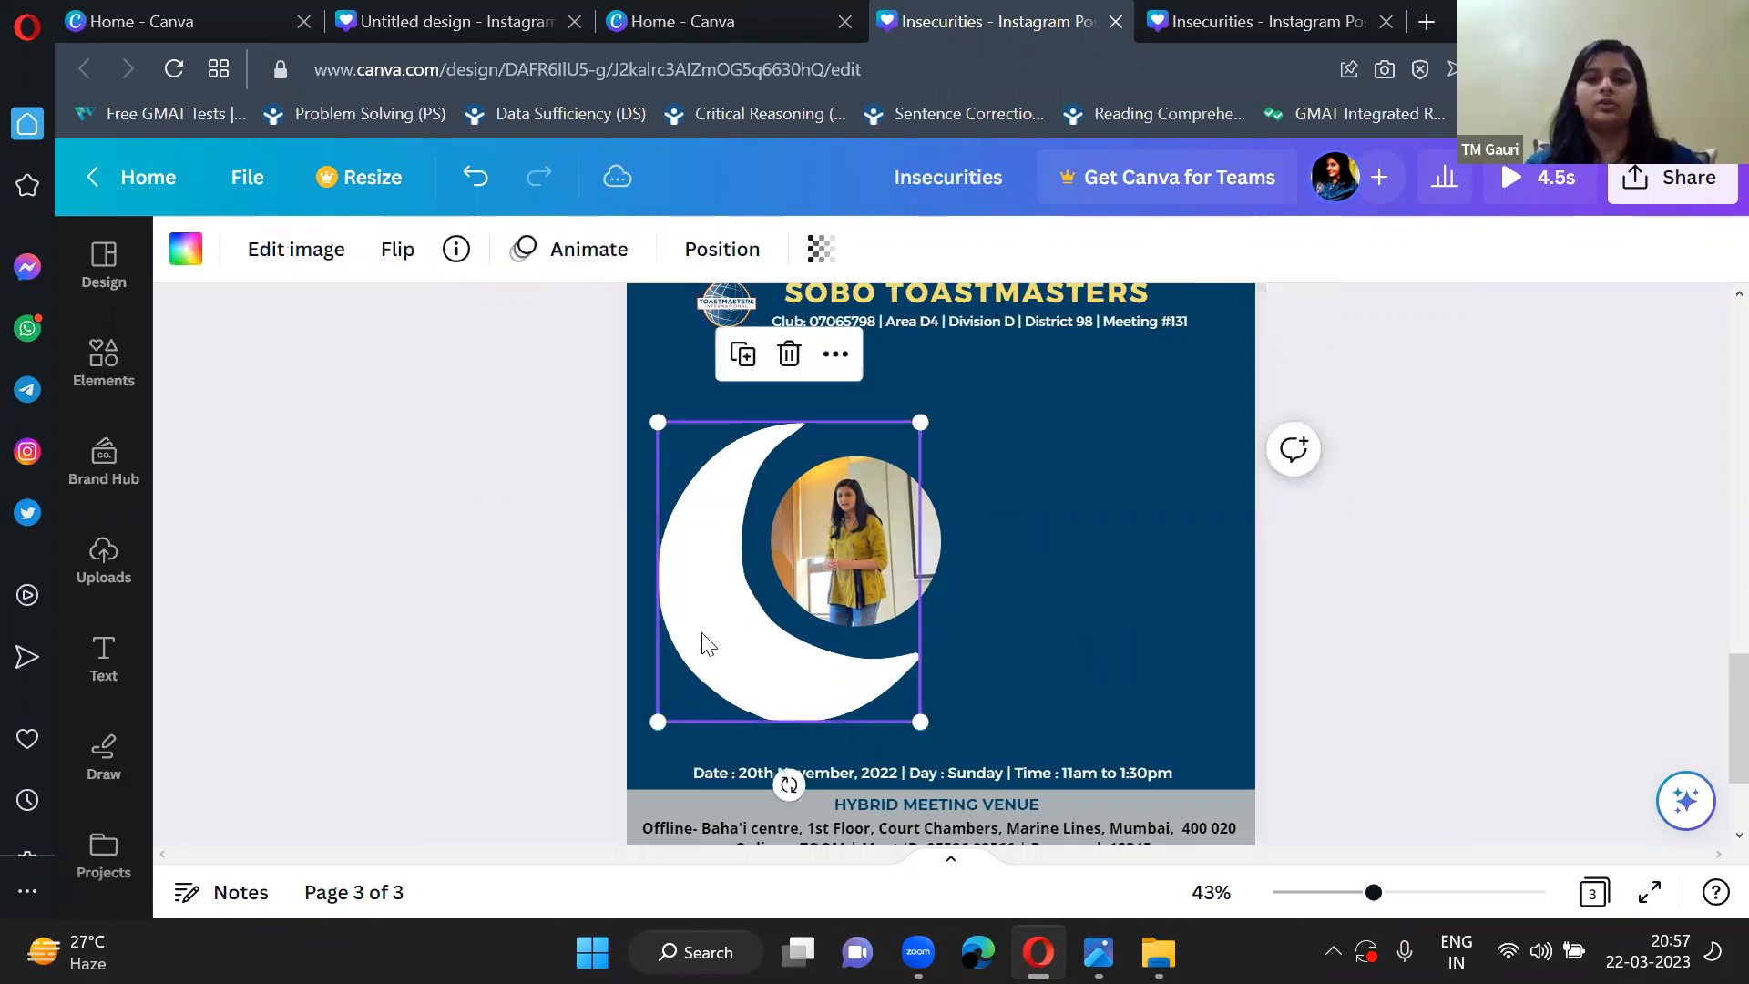
drag(913, 725, 962, 702)
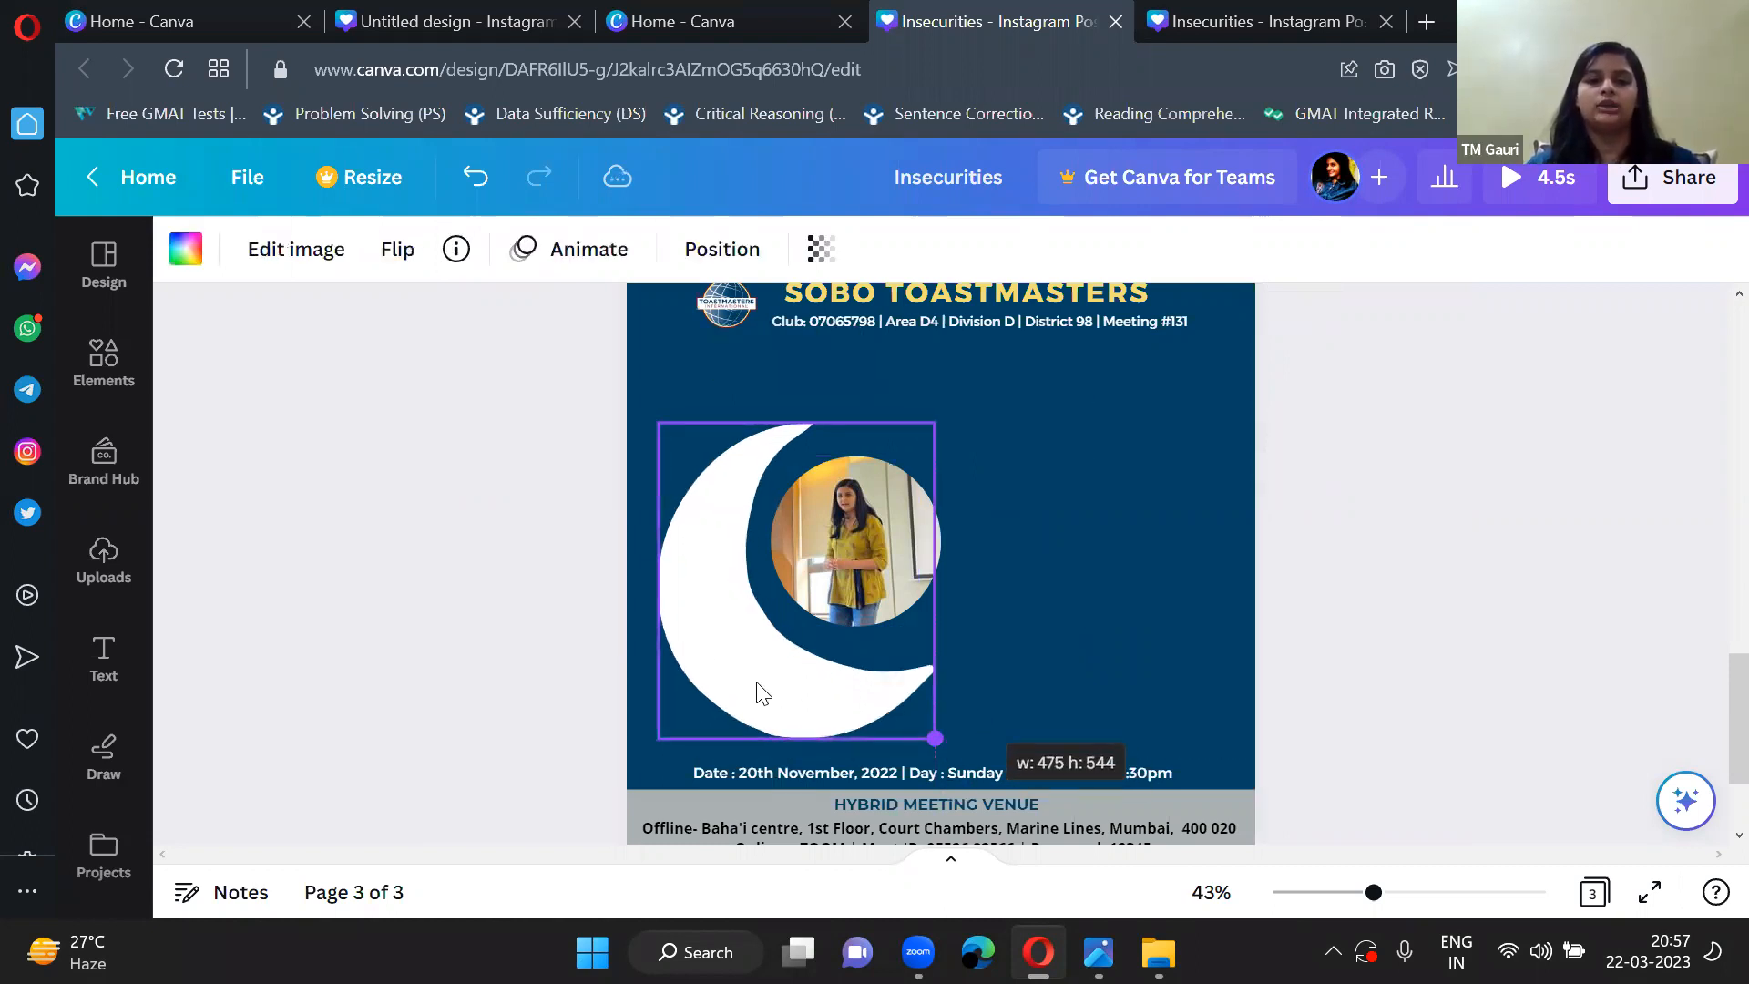
click(396, 643)
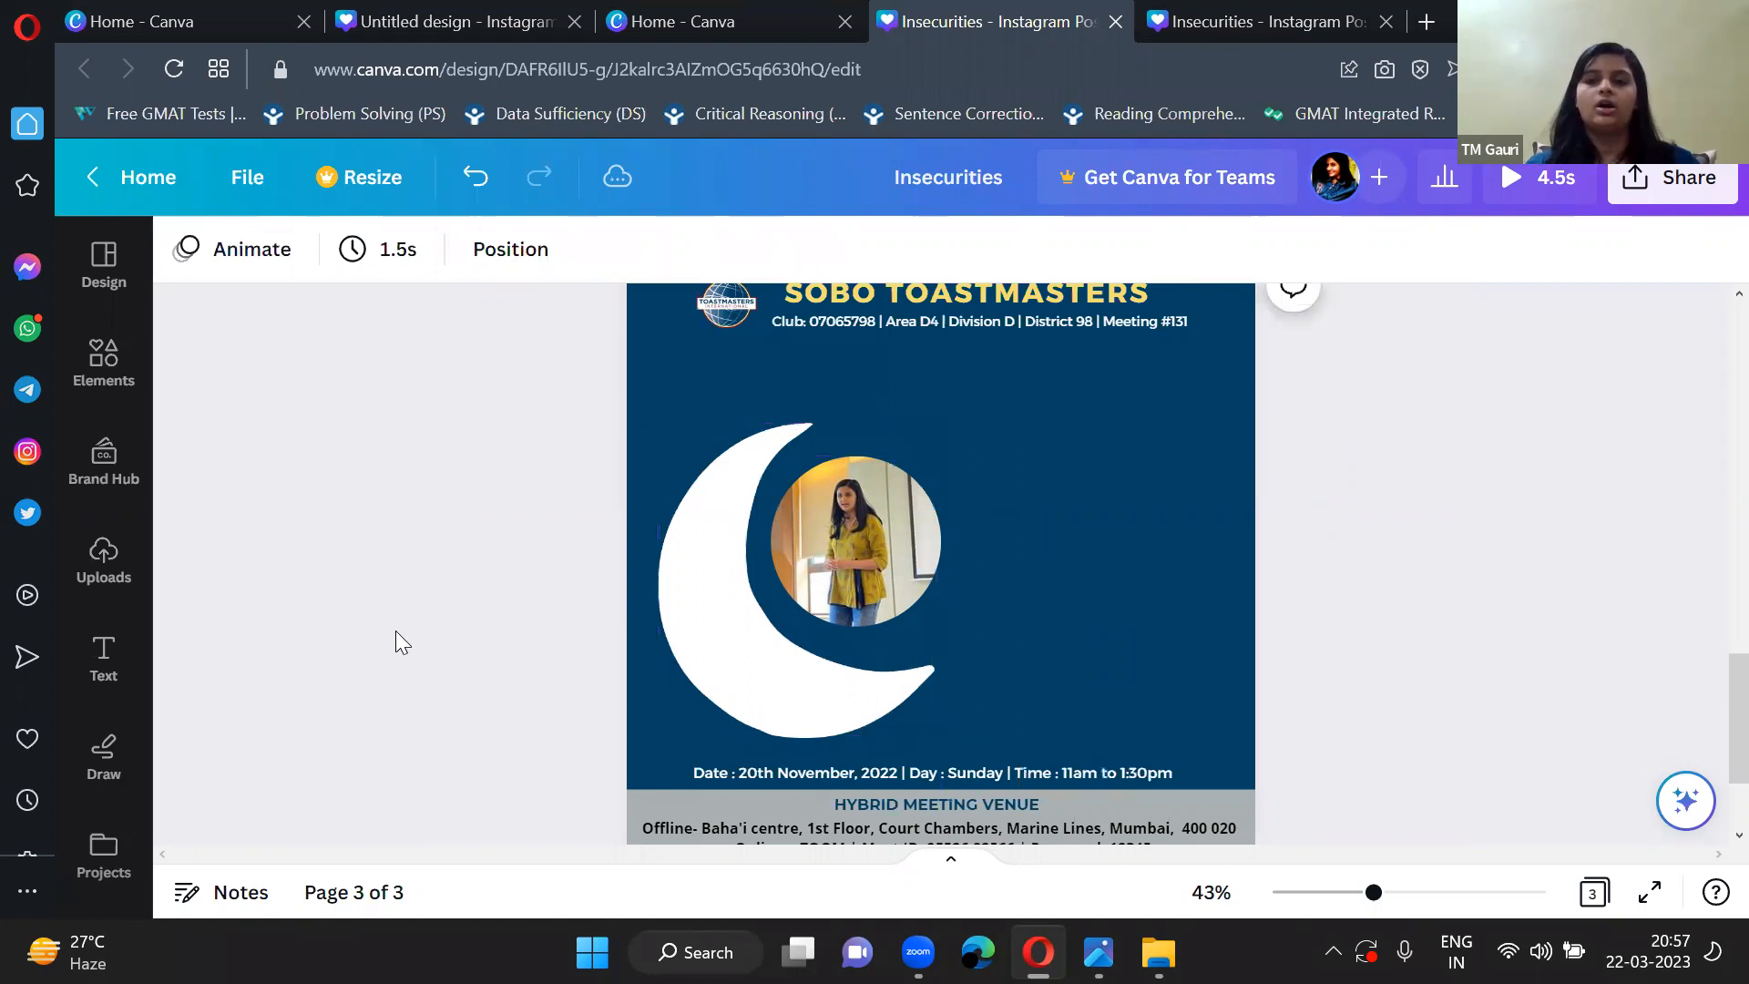
Add a default heading and a default subheading to the page.
scroll(395, 630, up, 1)
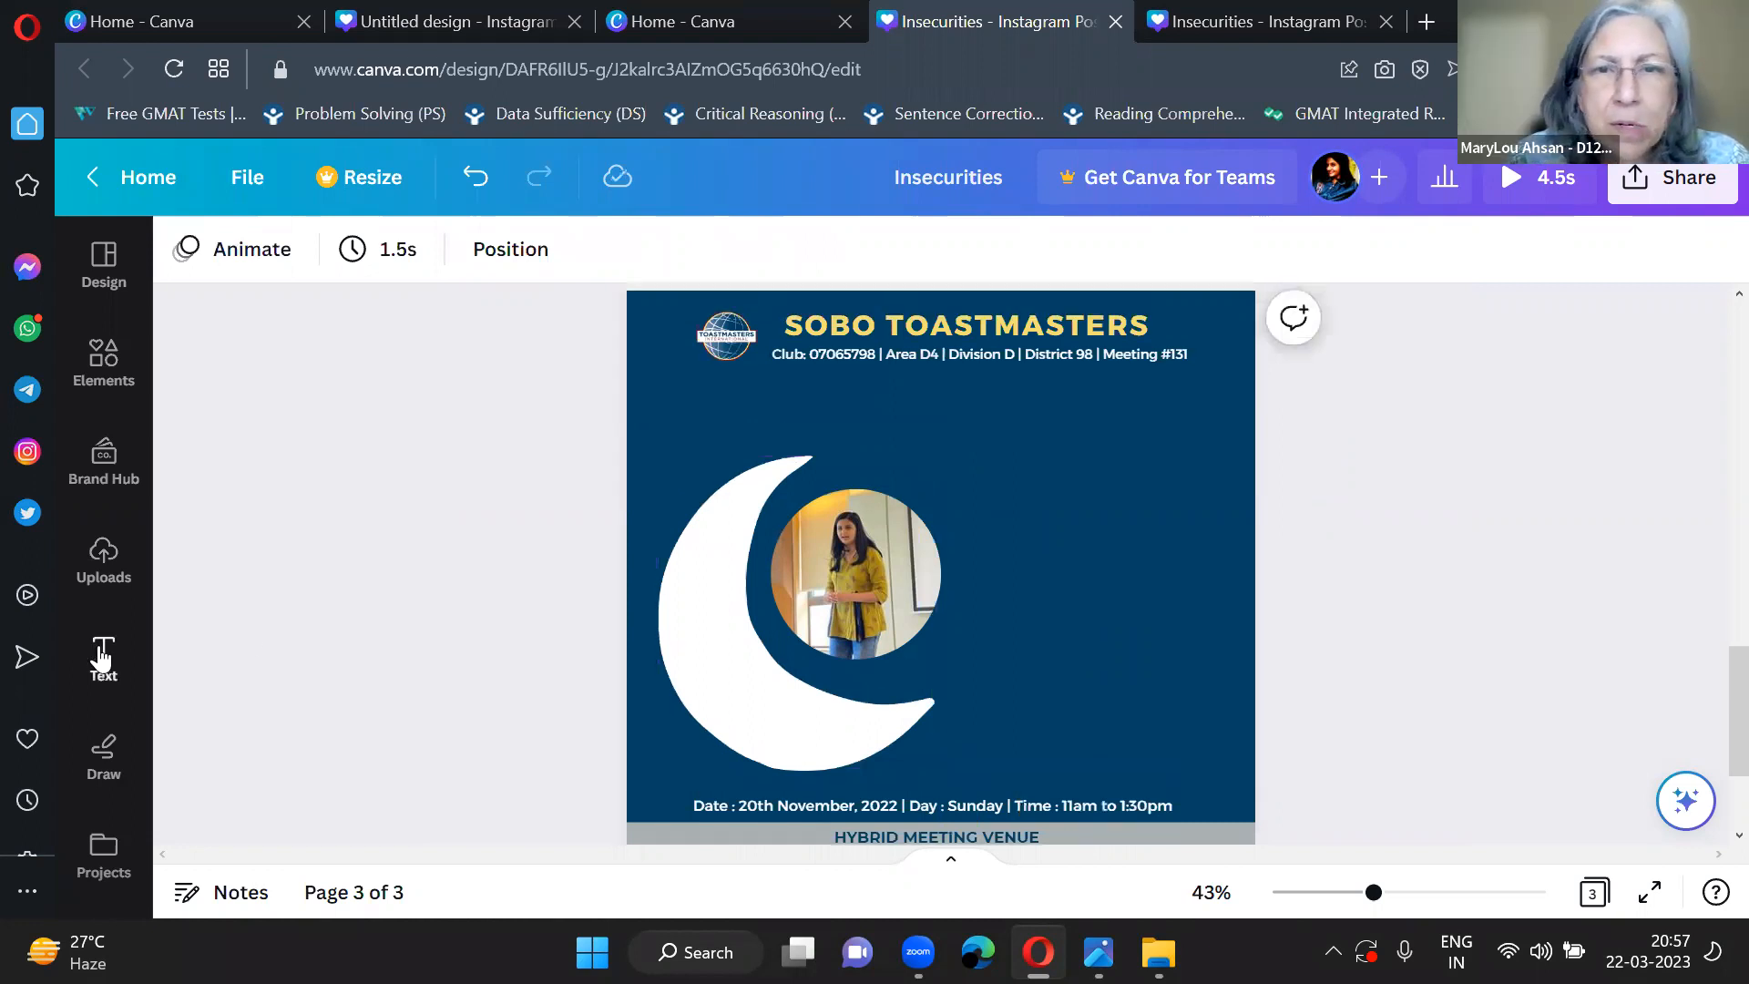
click(103, 658)
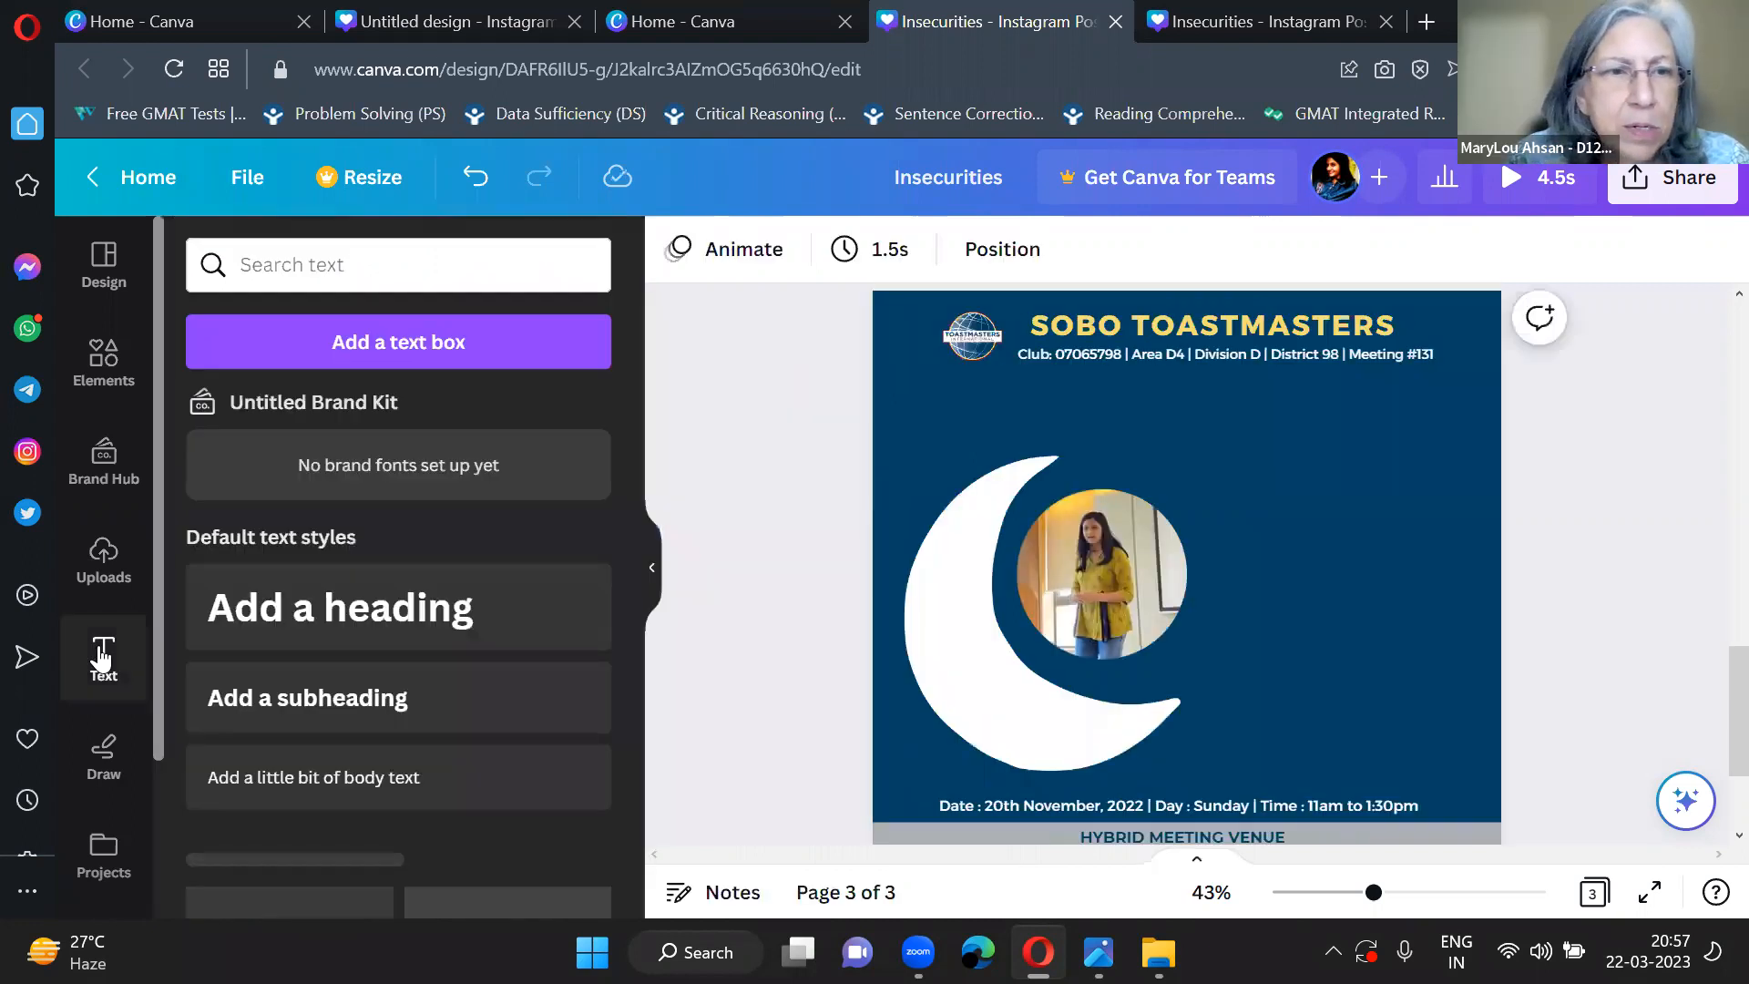
click(288, 622)
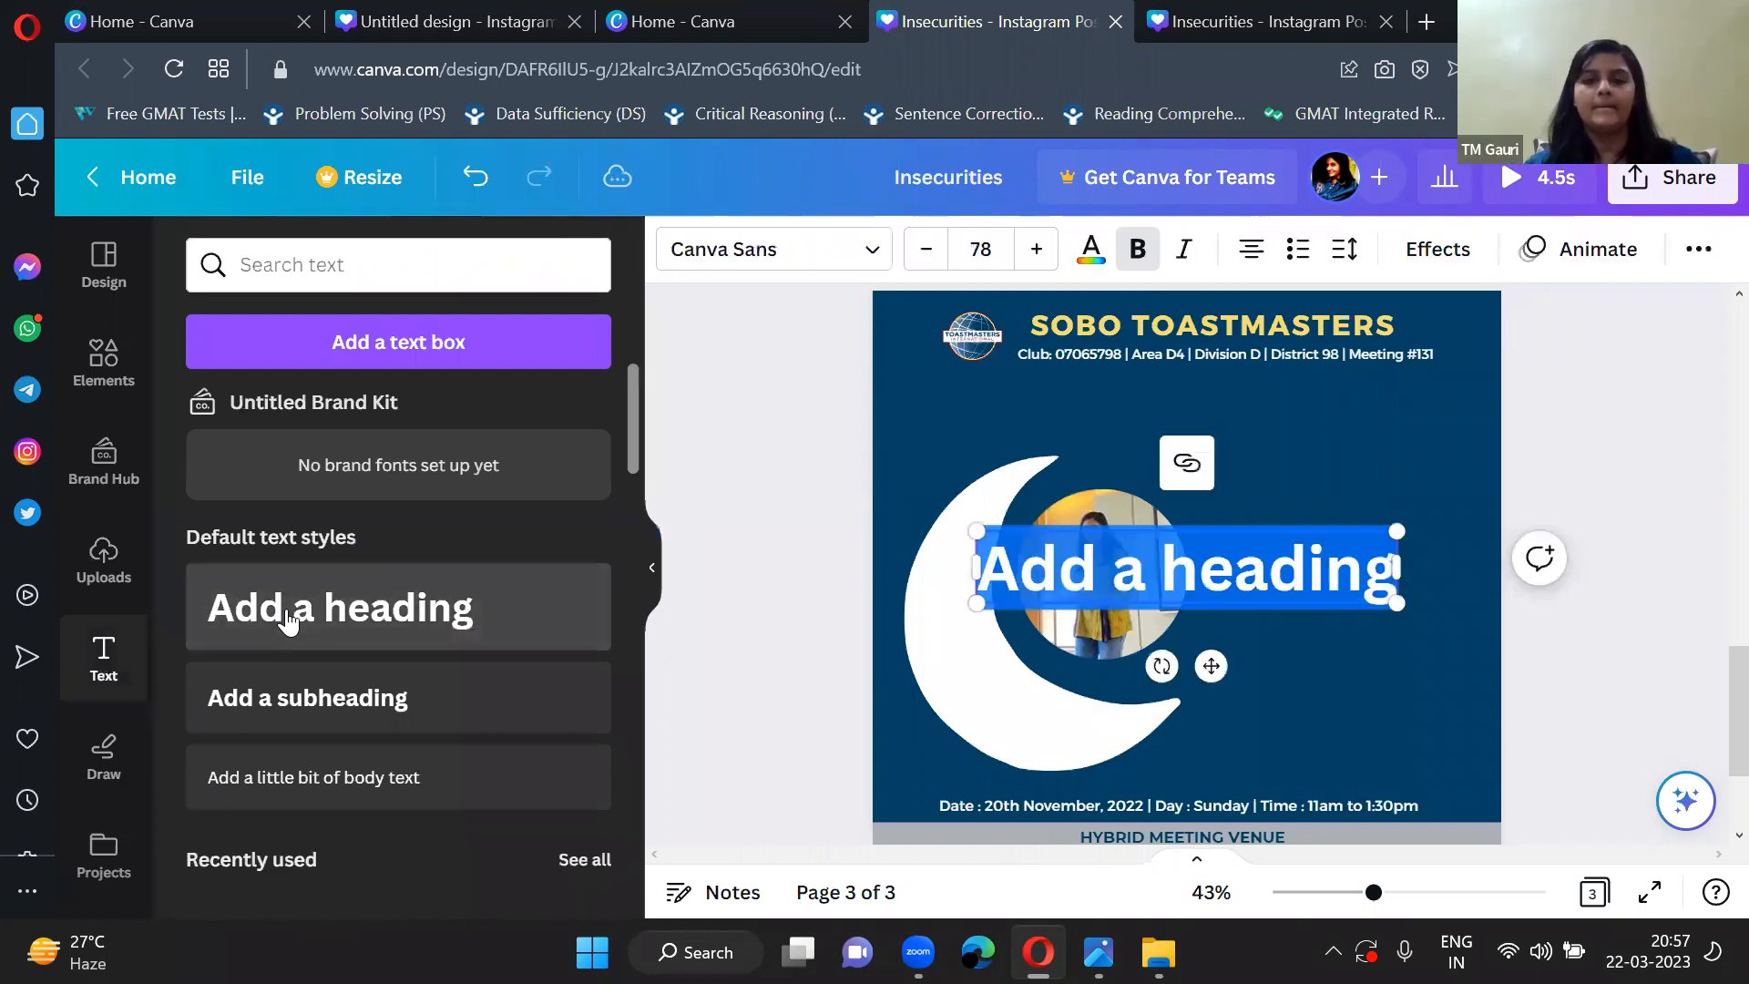
click(653, 566)
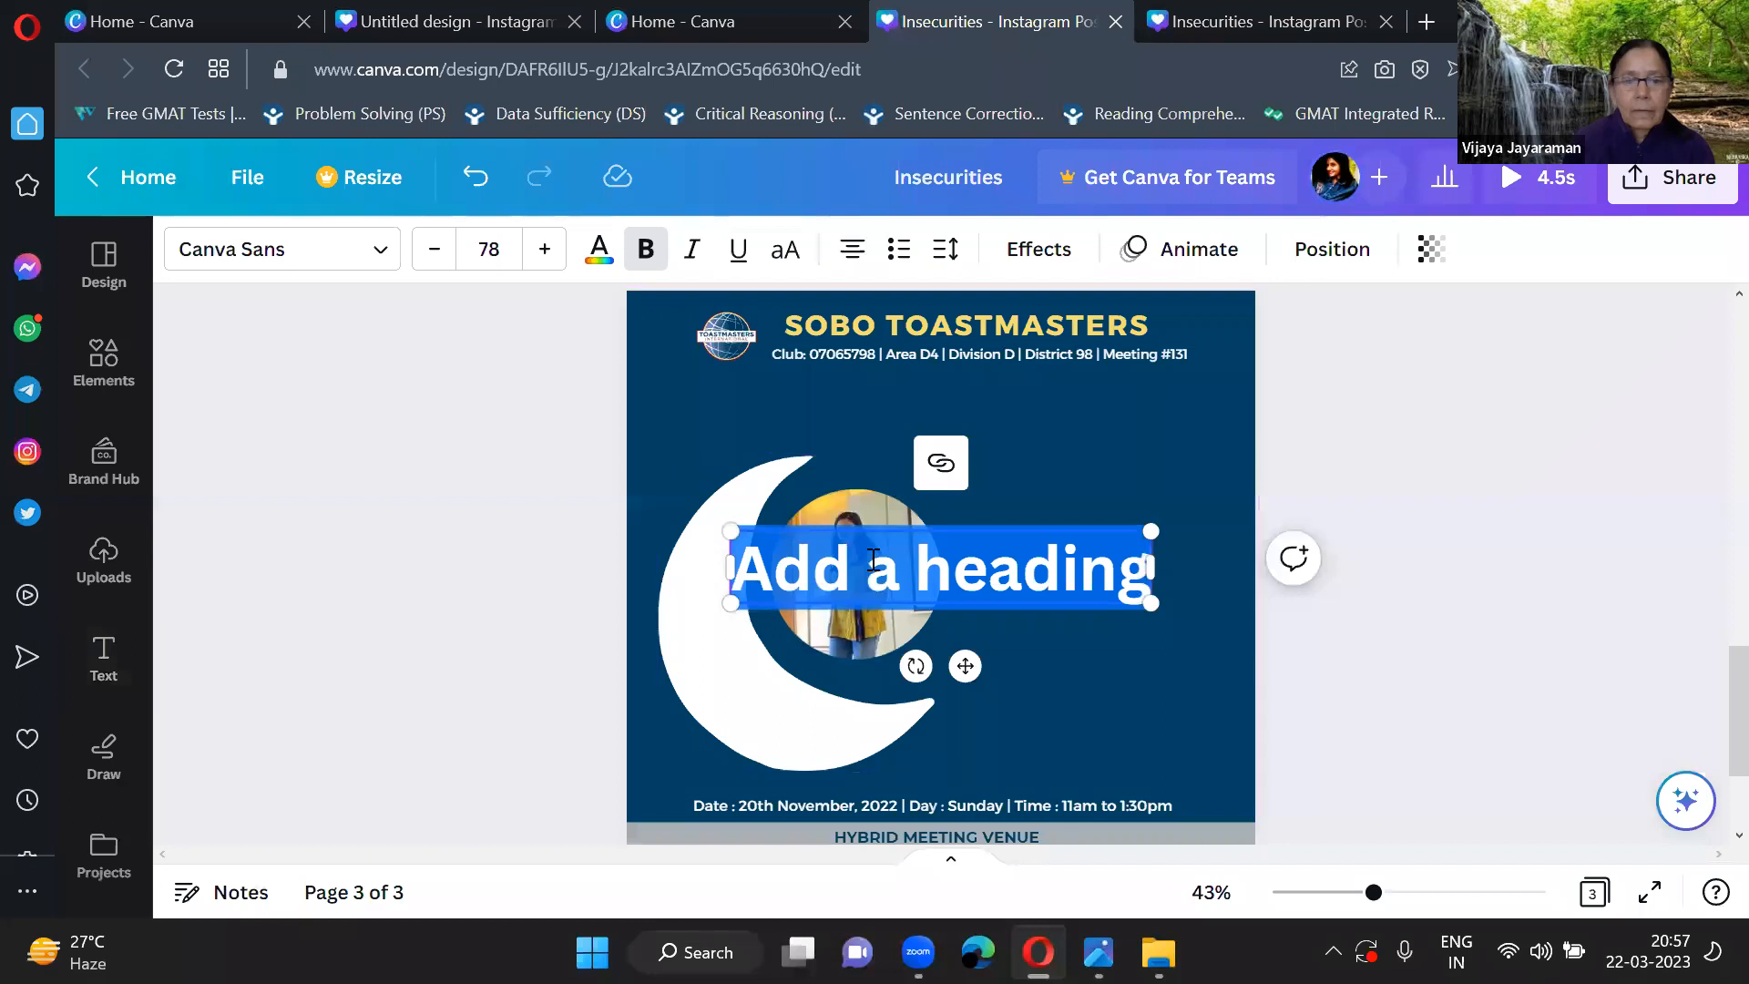
click(103, 658)
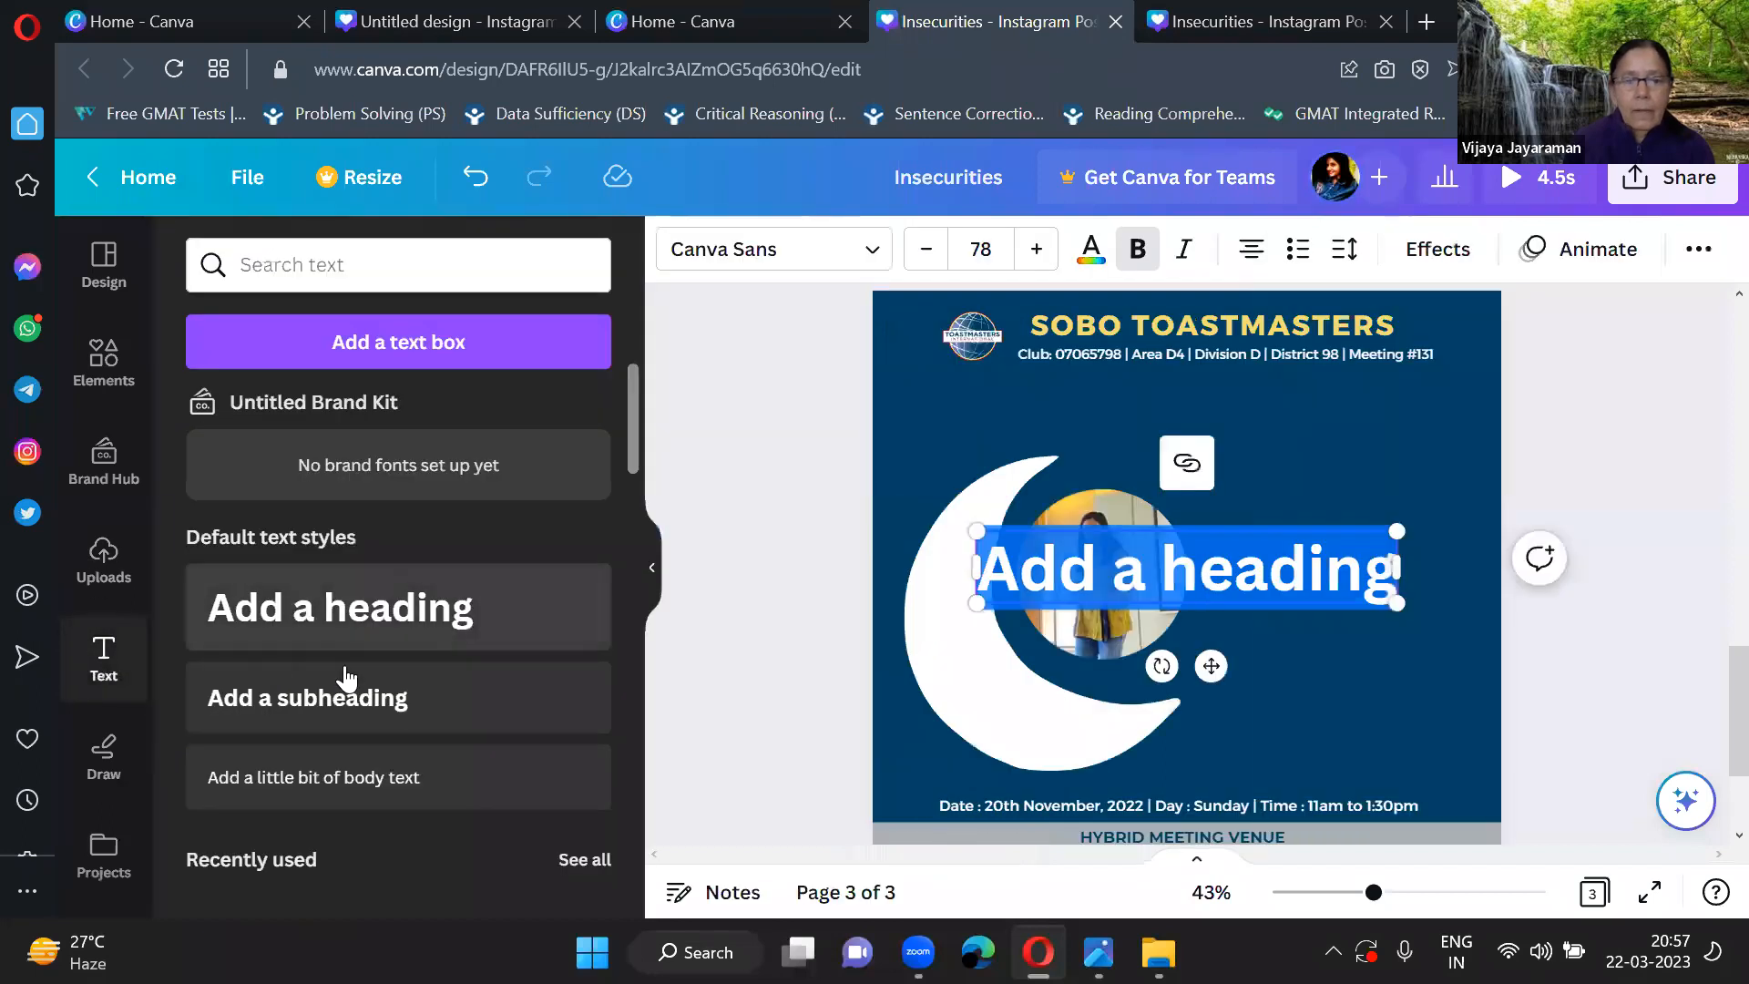
click(492, 675)
click(654, 574)
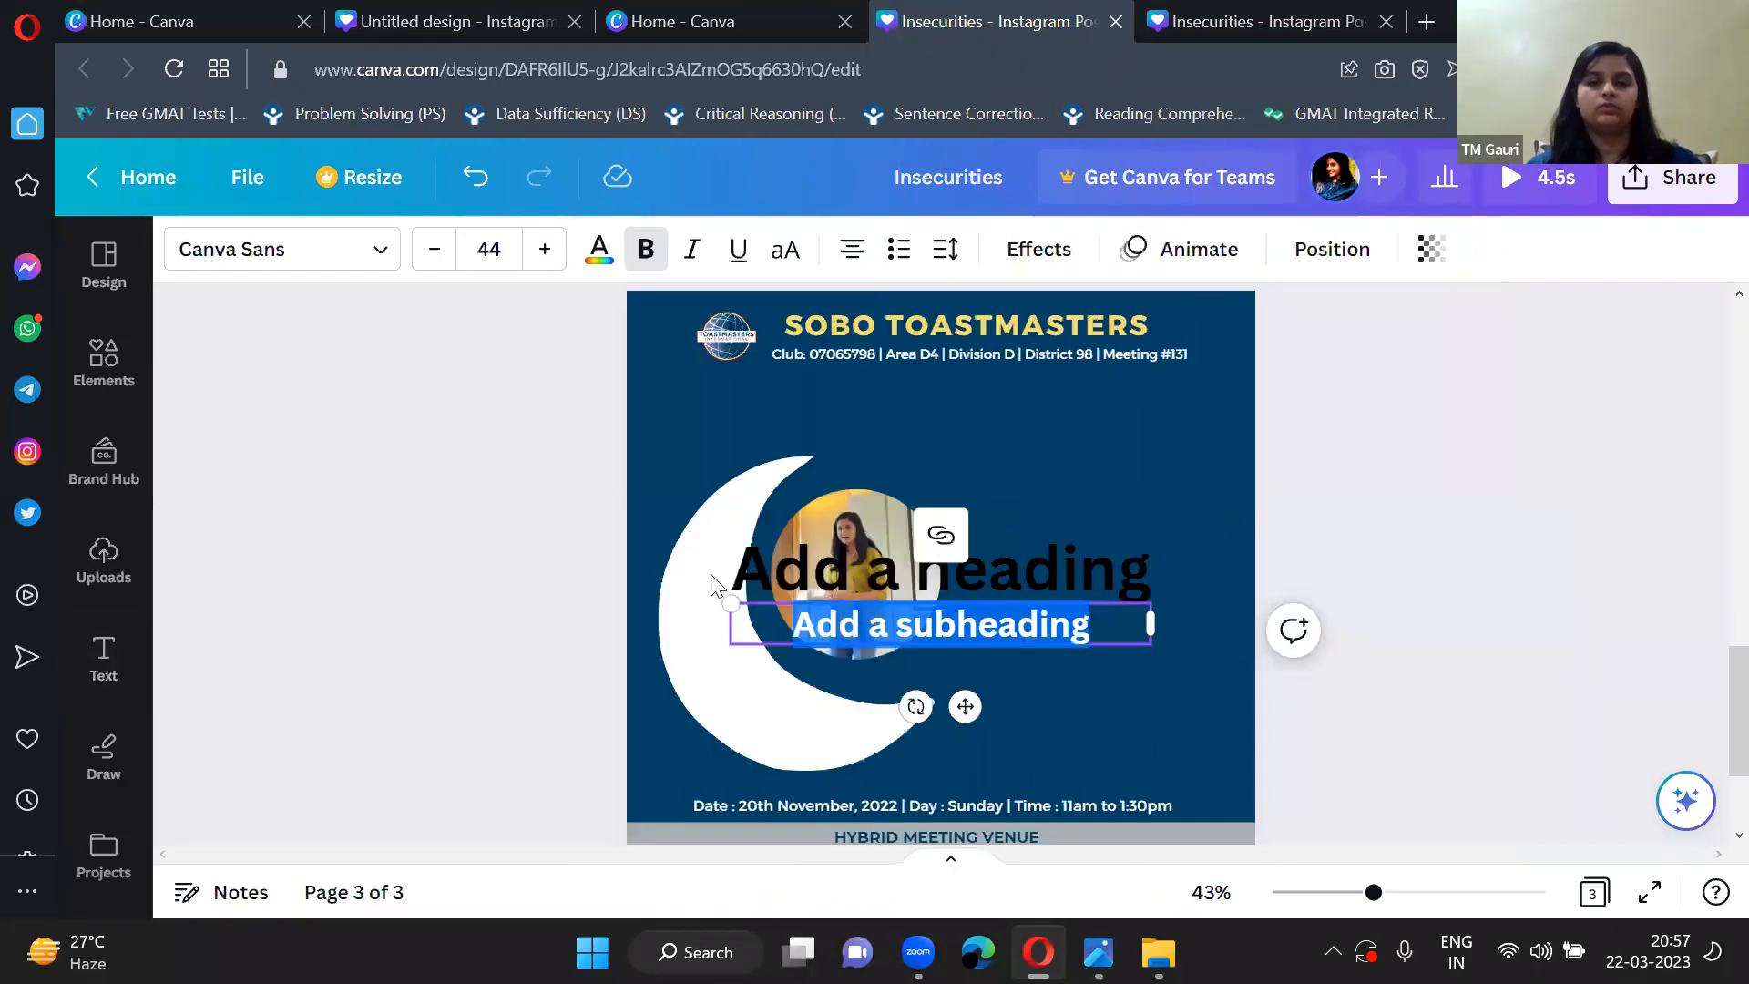
Shrink the heading to about size 49.7 in the page's upper right area, colour it white and narrow its text box.
drag(820, 545, 1023, 448)
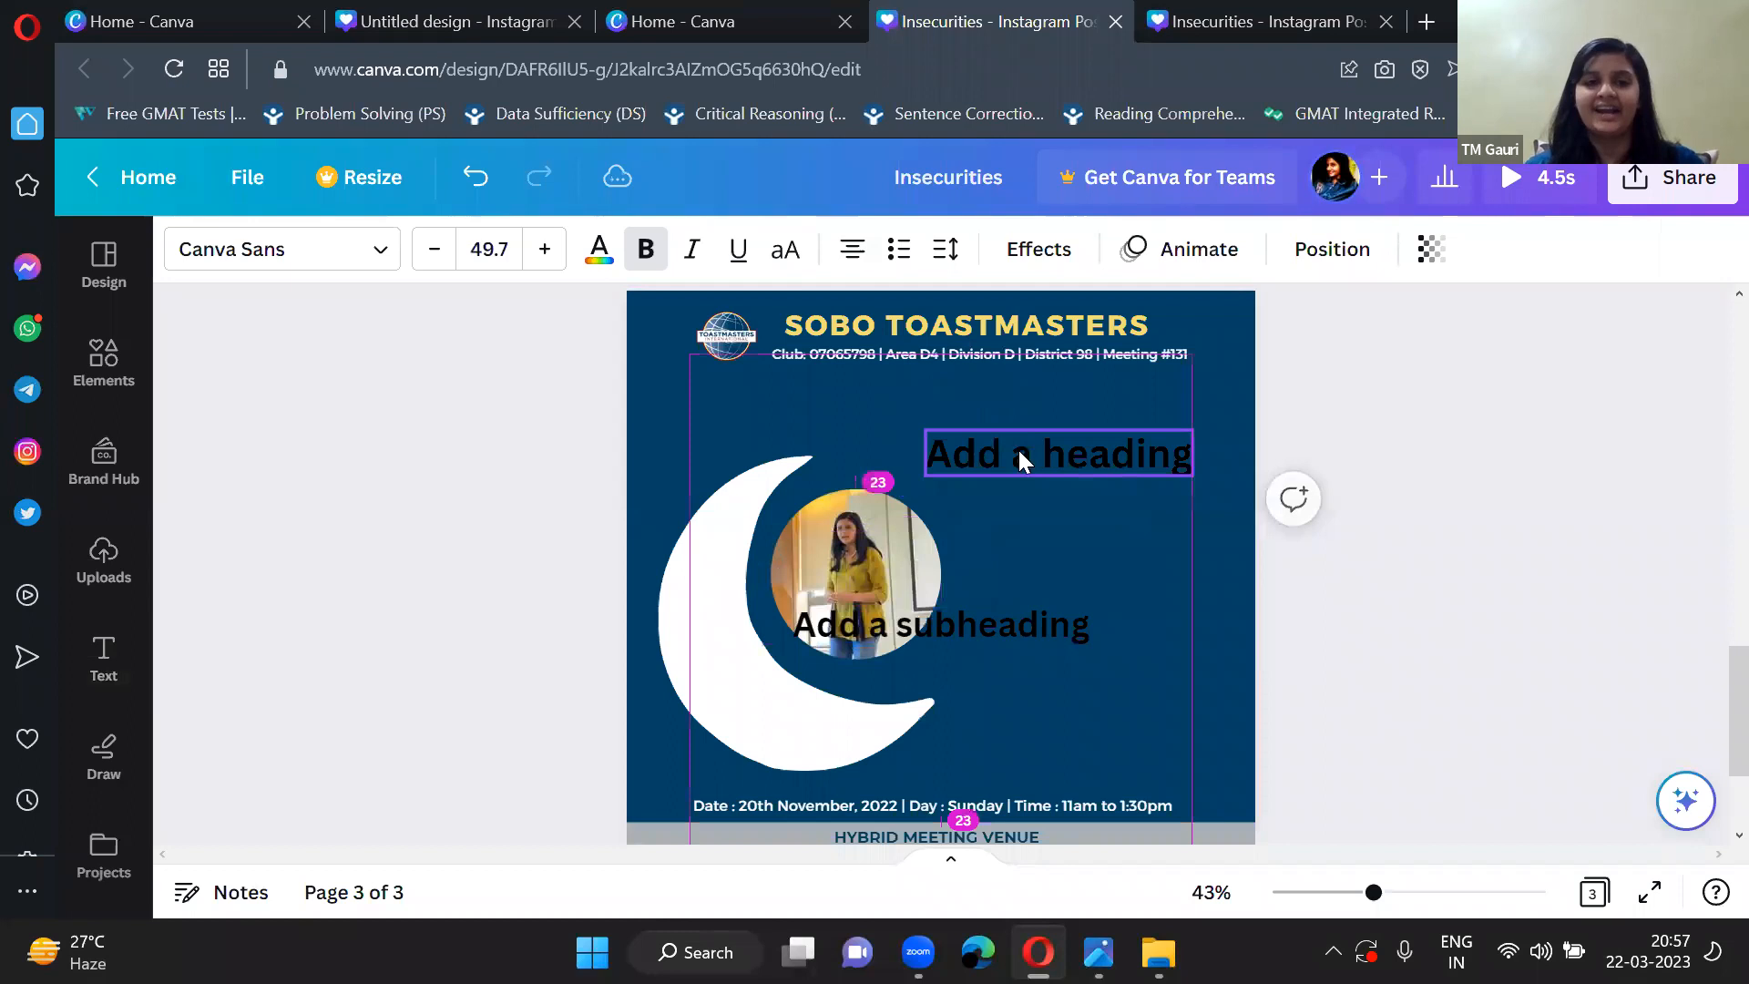
click(607, 260)
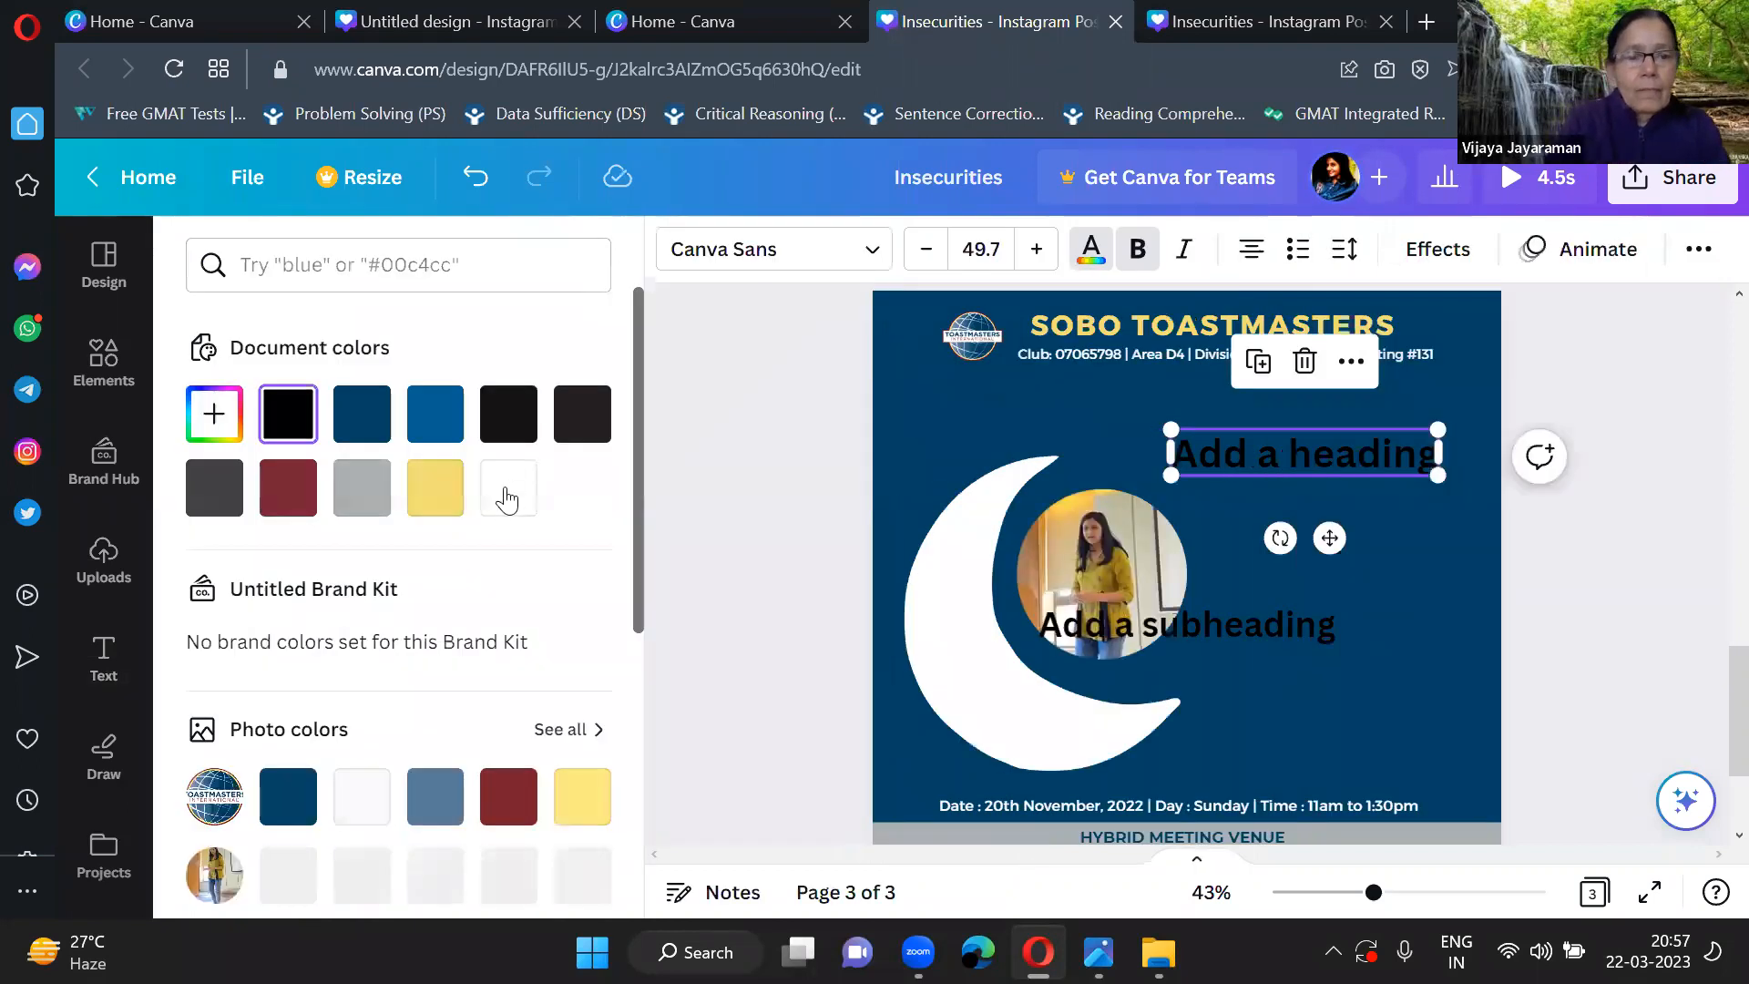
click(524, 499)
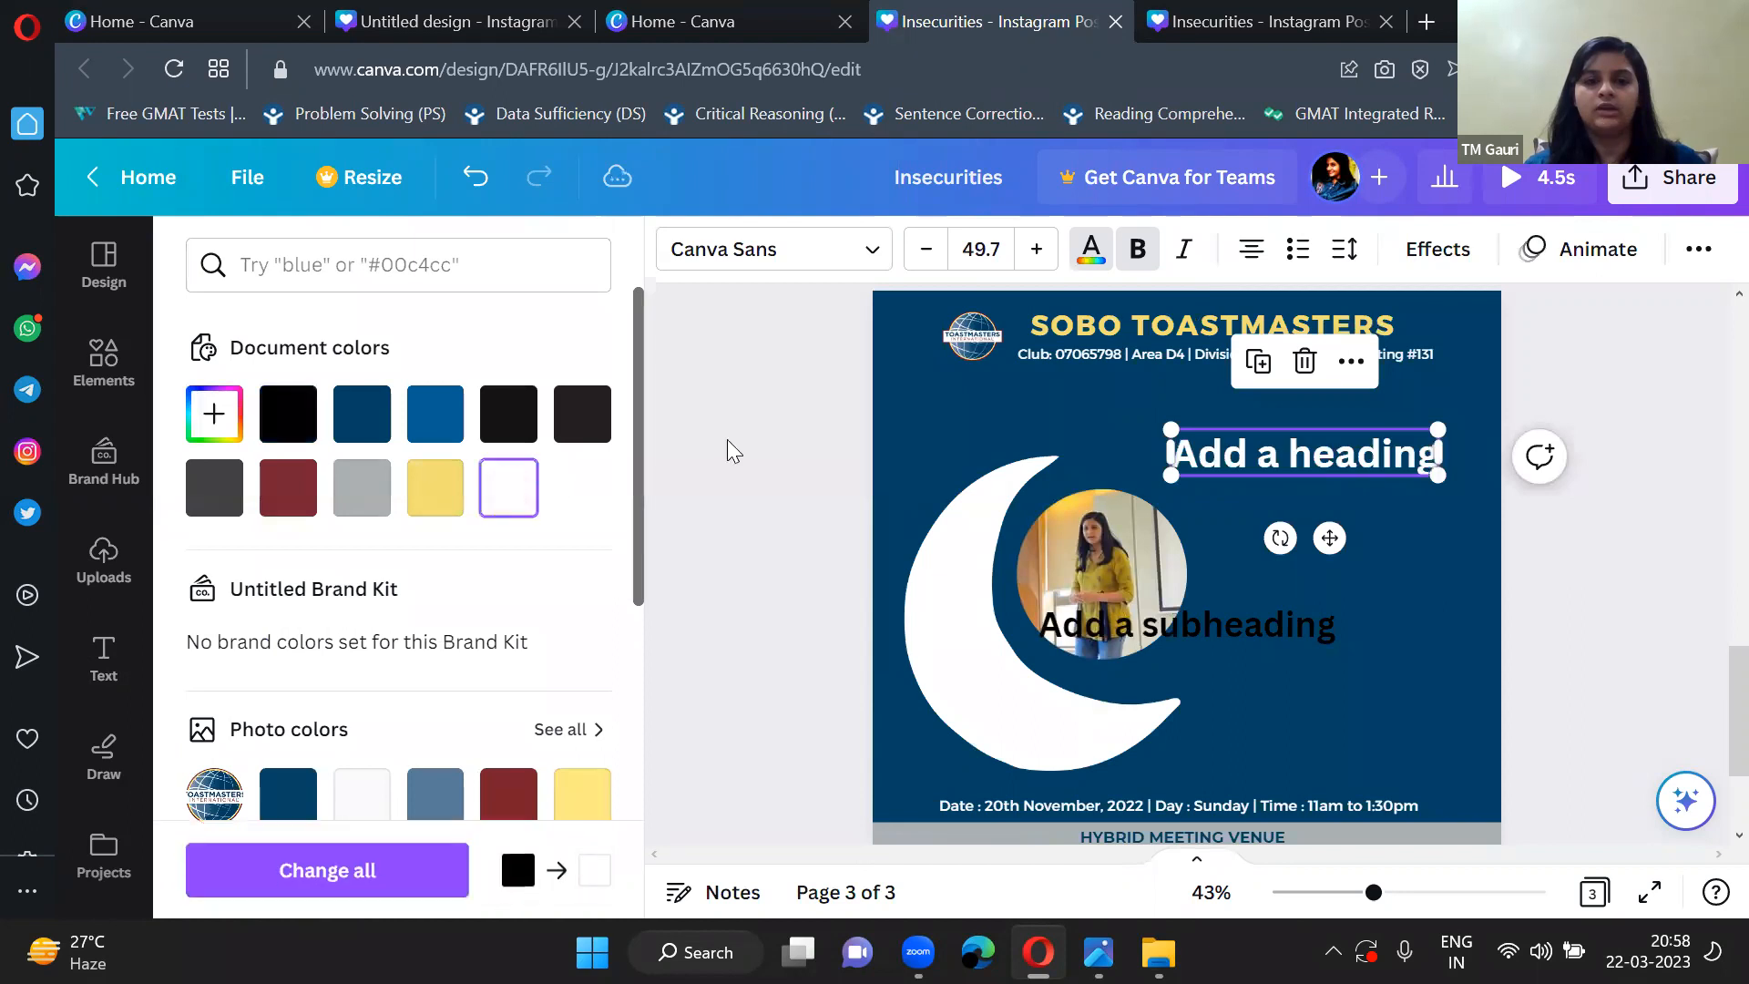
click(782, 443)
drag(922, 449, 937, 452)
click(471, 662)
scroll(472, 641, down, 1)
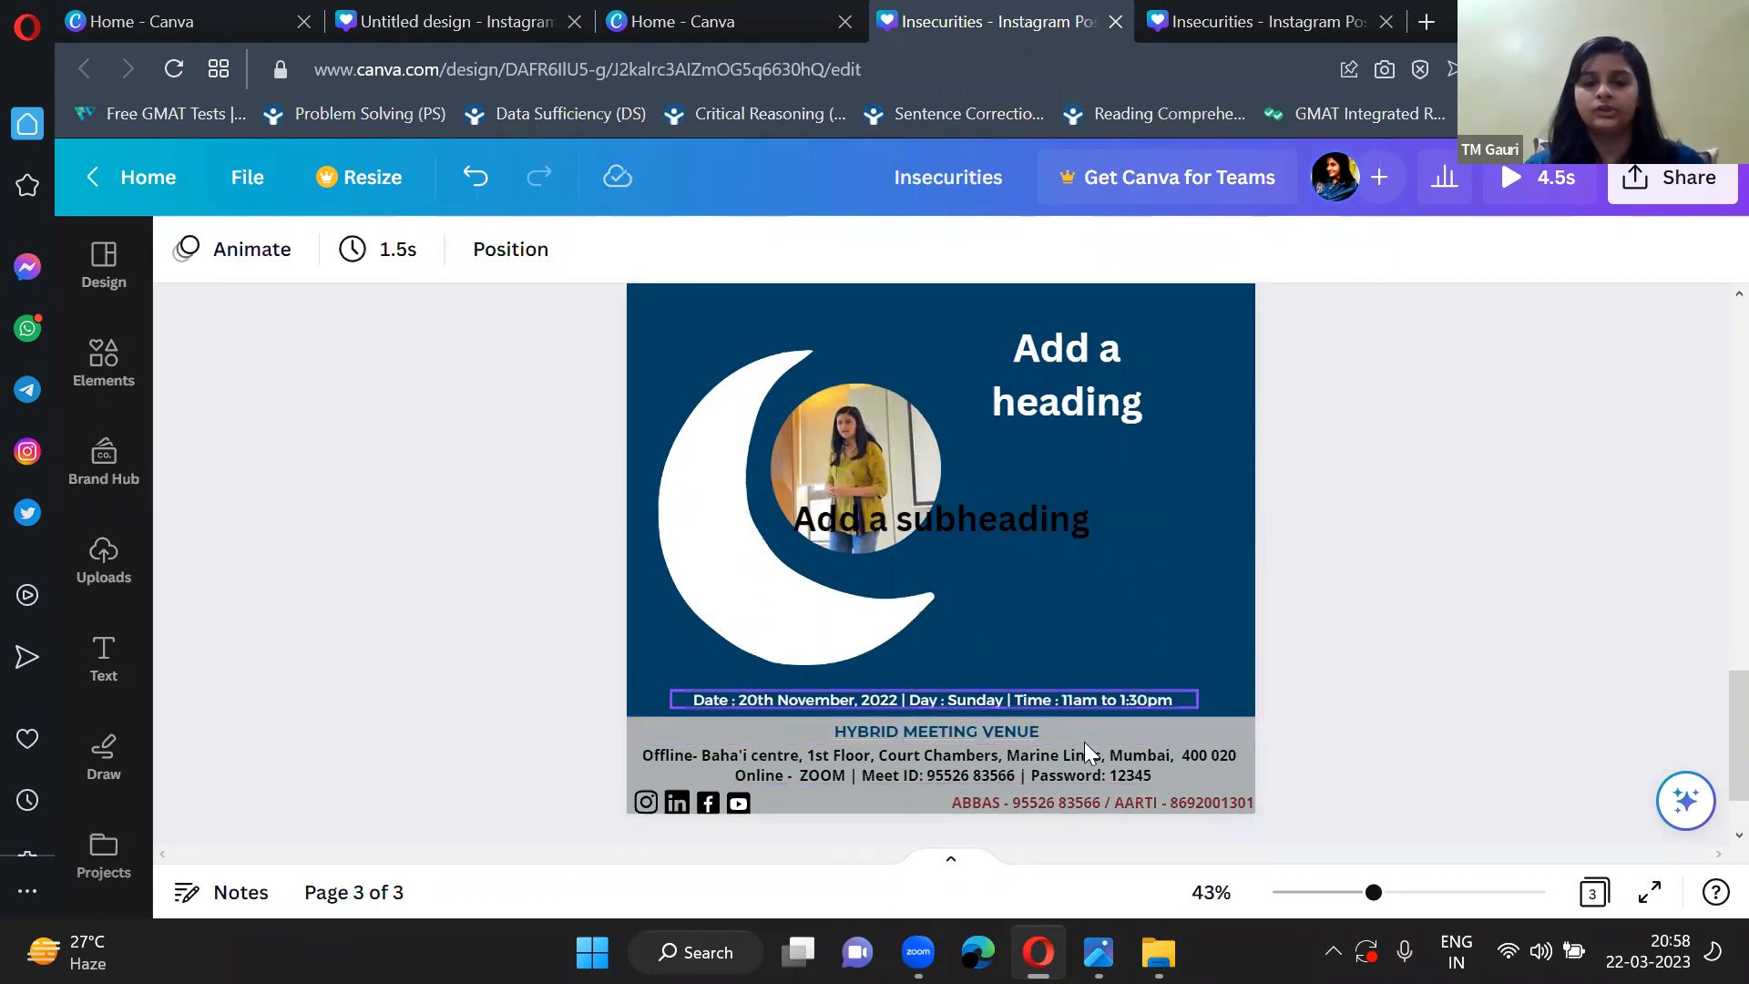
scroll(1012, 540, up, 1)
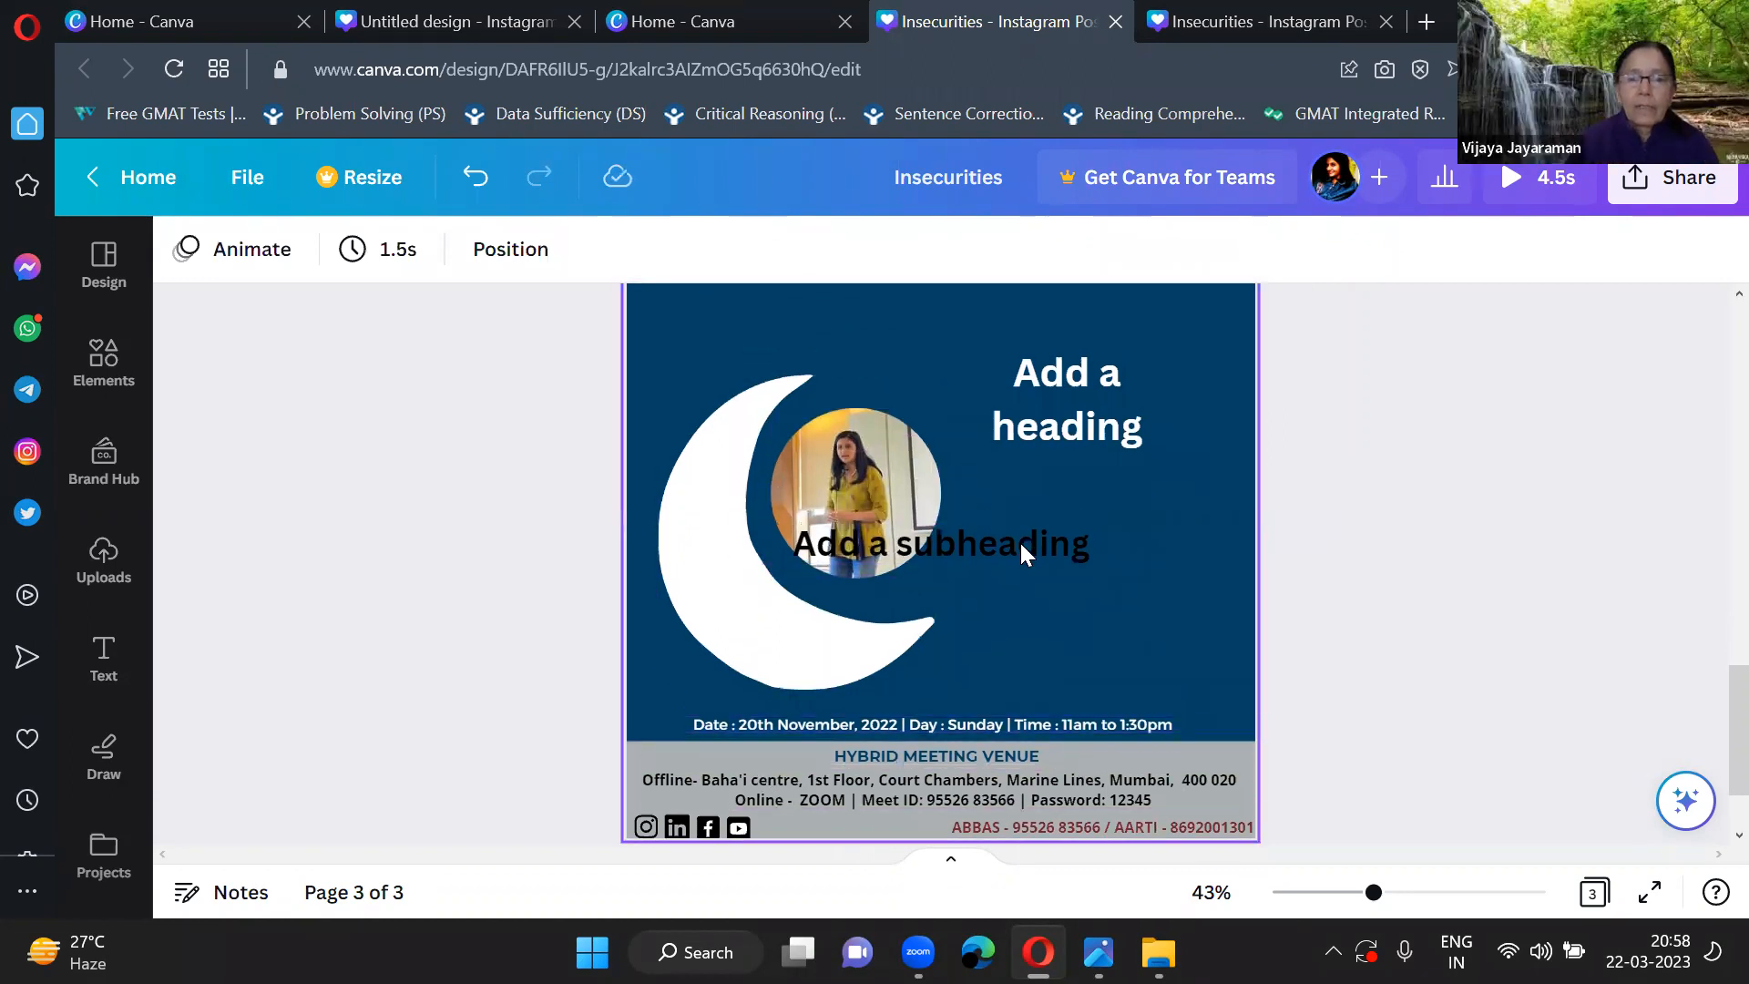
Replace the heading's placeholder text with "MIDNIGHT".
double_click(1104, 463)
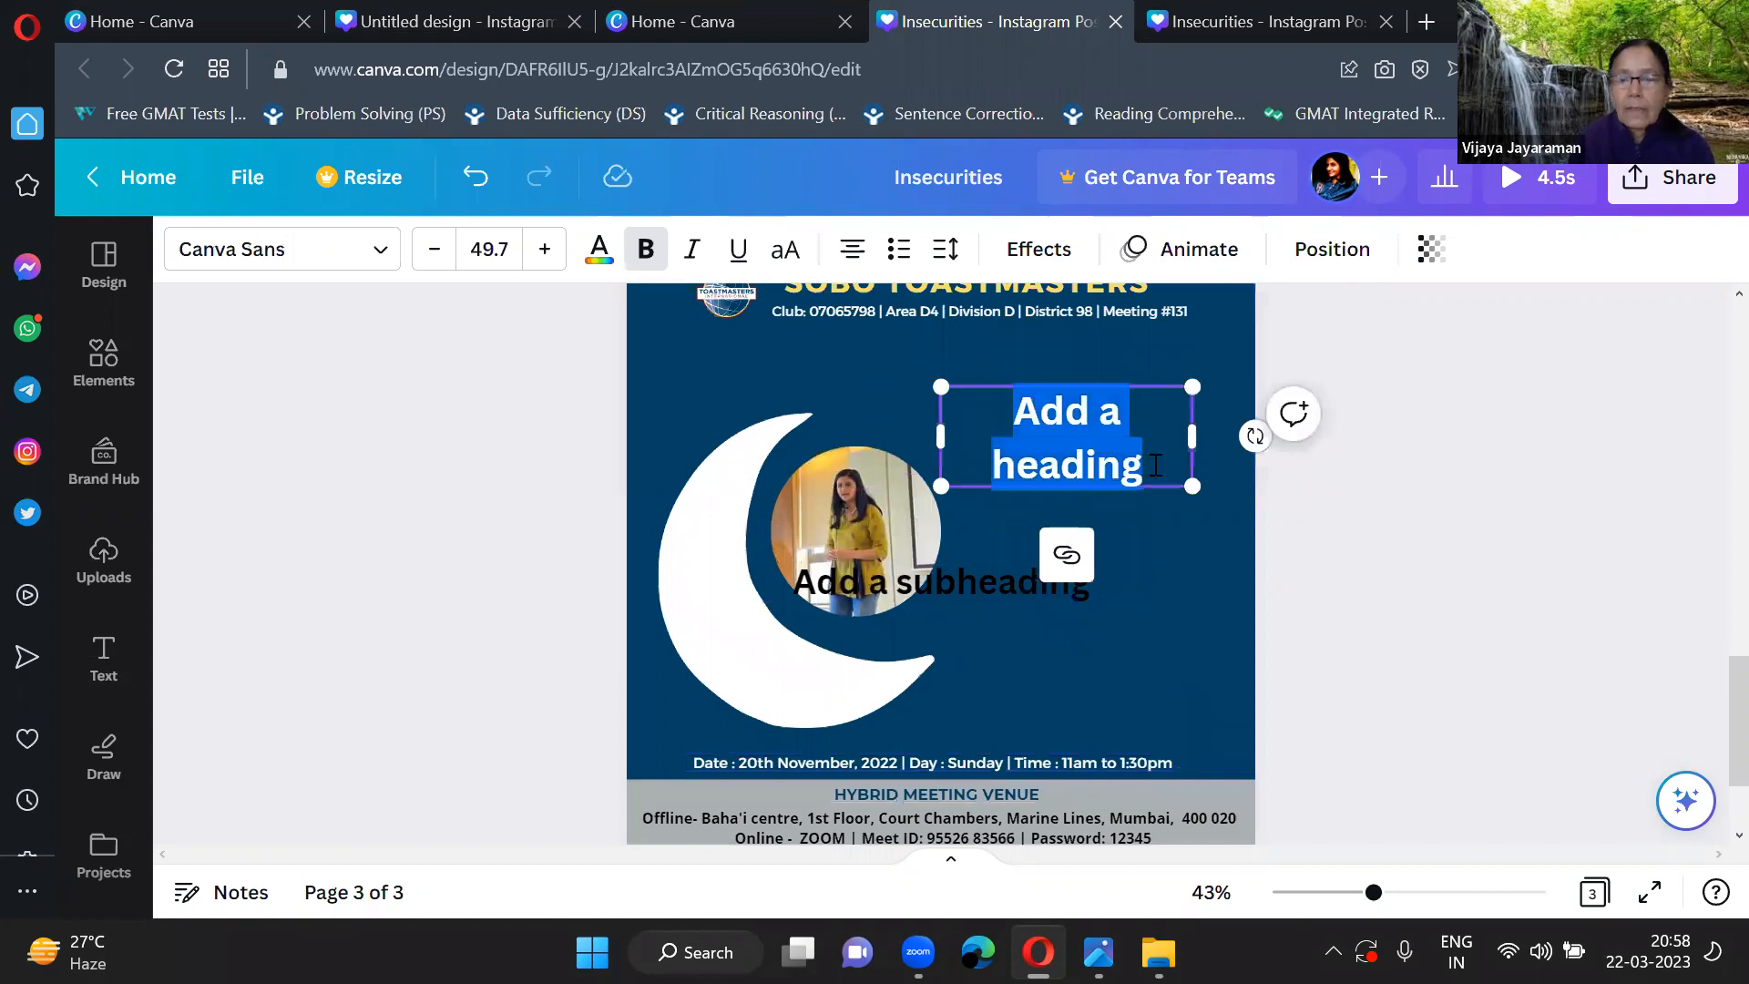
double_click(1154, 465)
click(1153, 465)
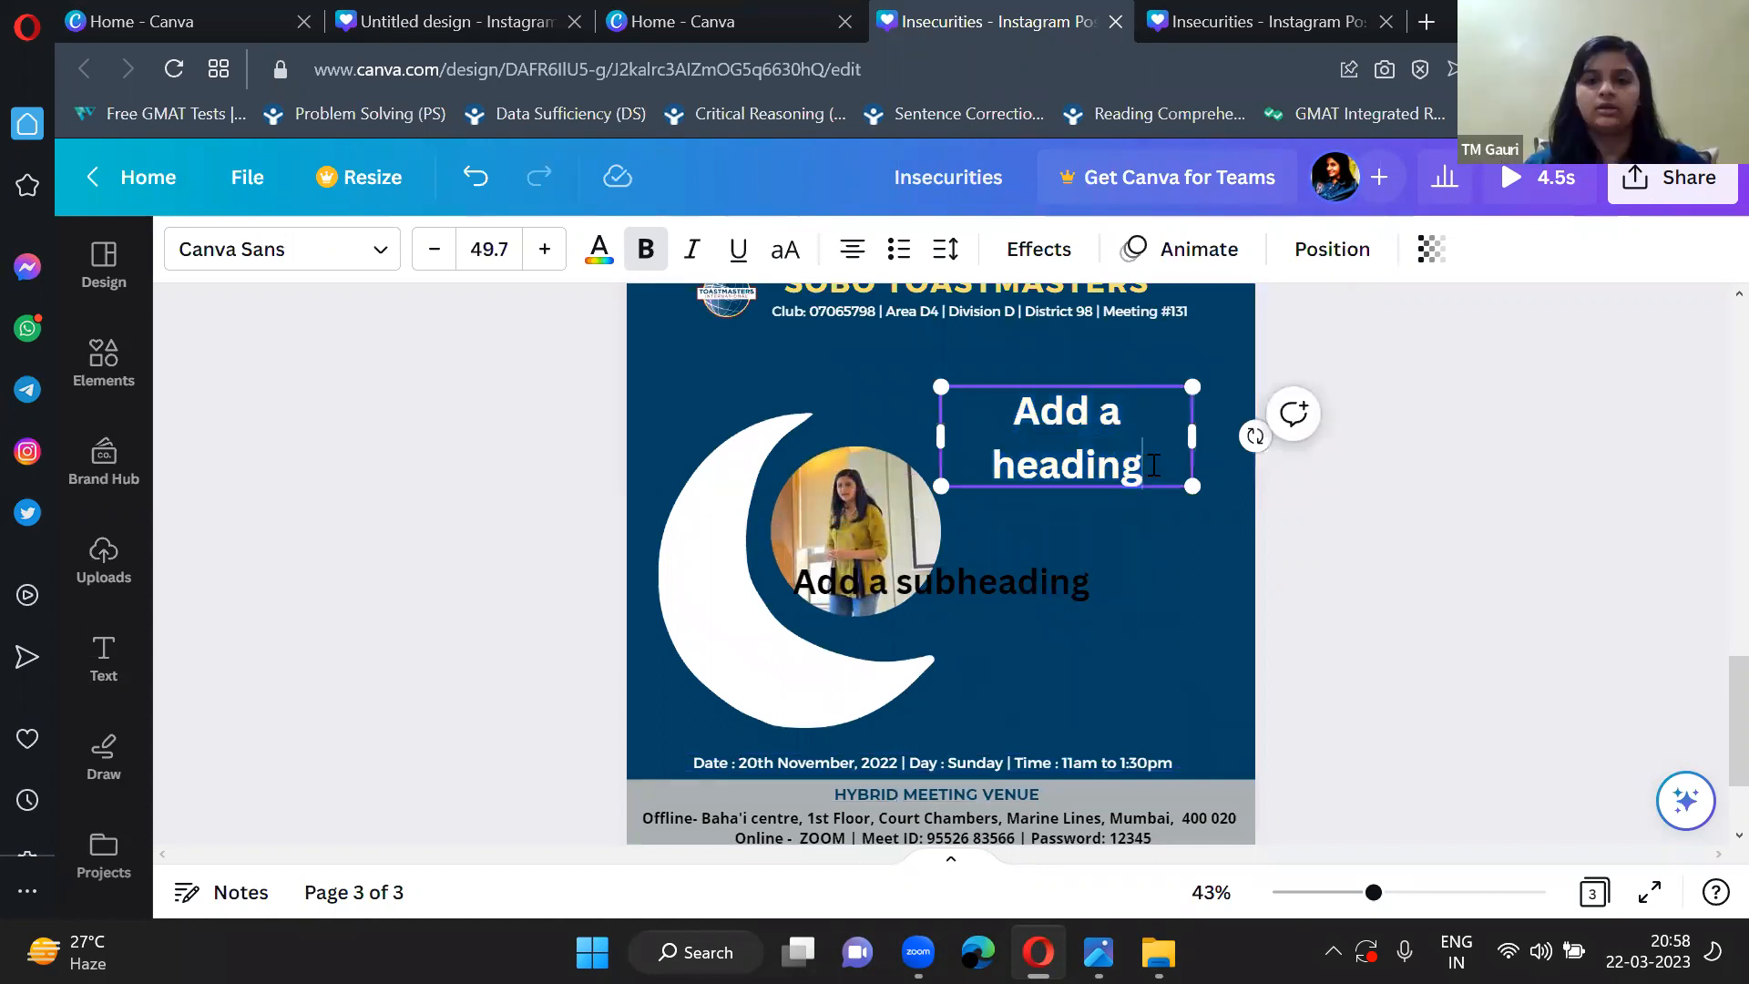
key(BackSpace)
key(BackSpace)
key(BackSpace)
key(BackSpace)
key(BackSpace)
key(BackSpace)
key(BackSpace)
key(BackSpace)
key(BackSpace)
key(BackSpace)
key(BackSpace)
key(BackSpace)
key(BackSpace)
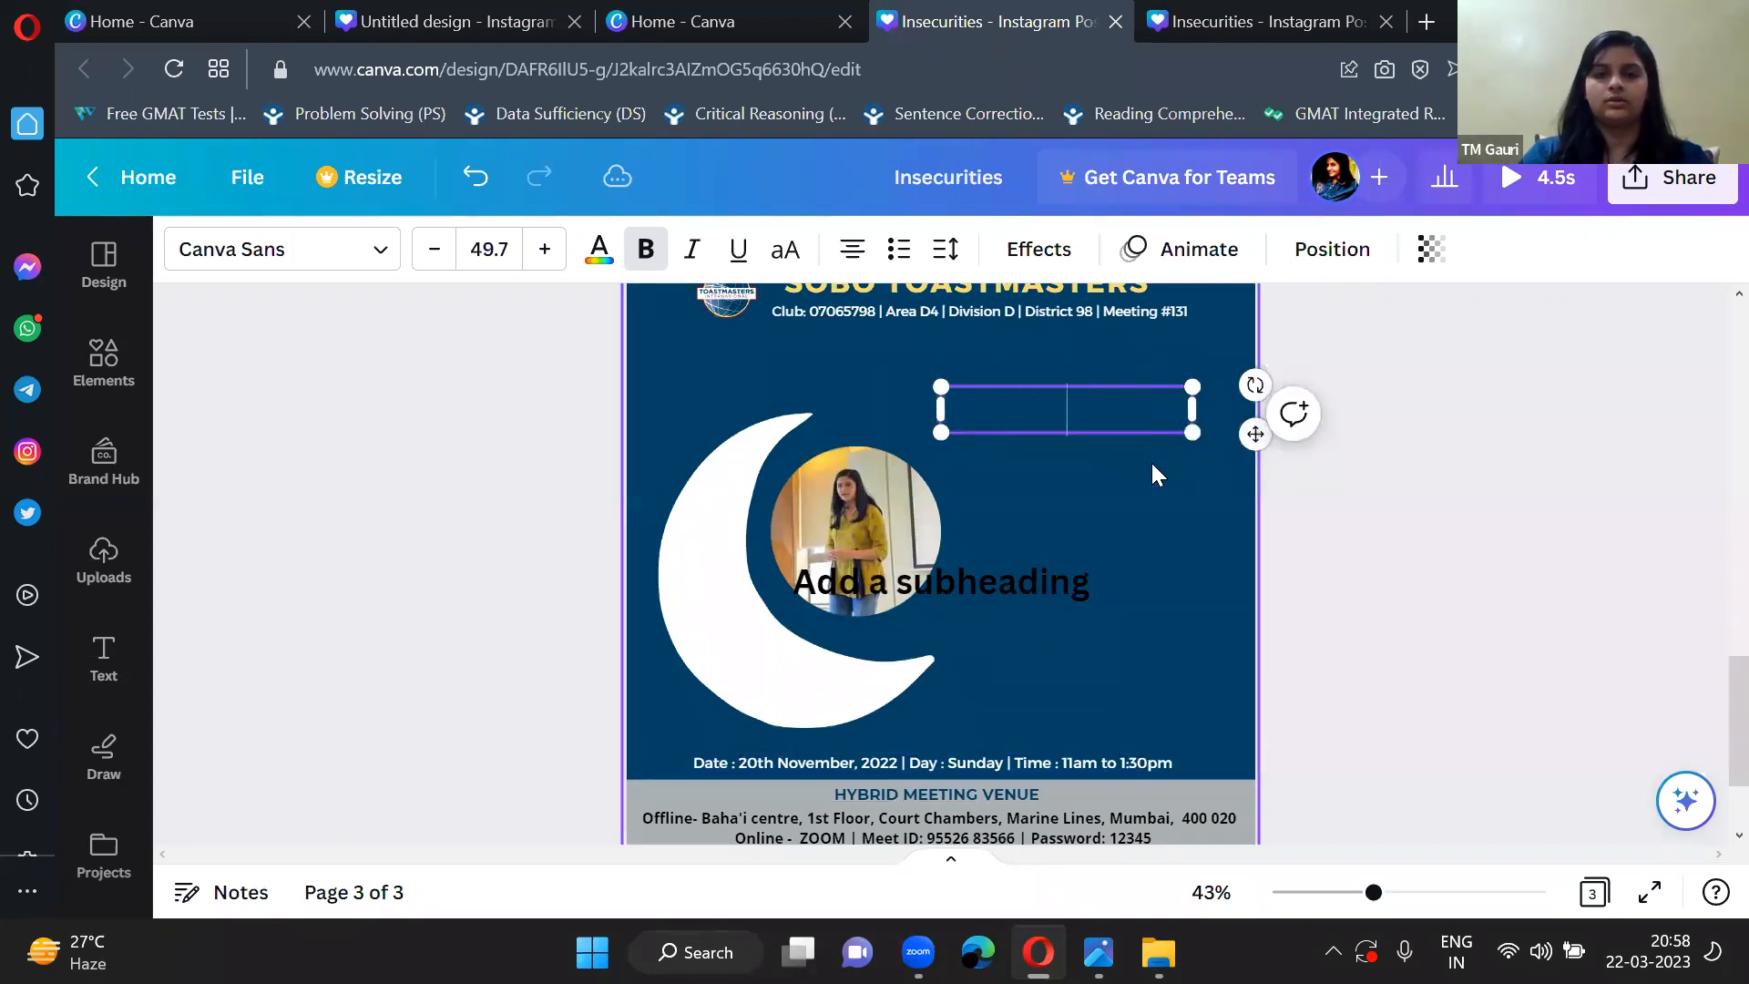
text(MIDNIGHT)
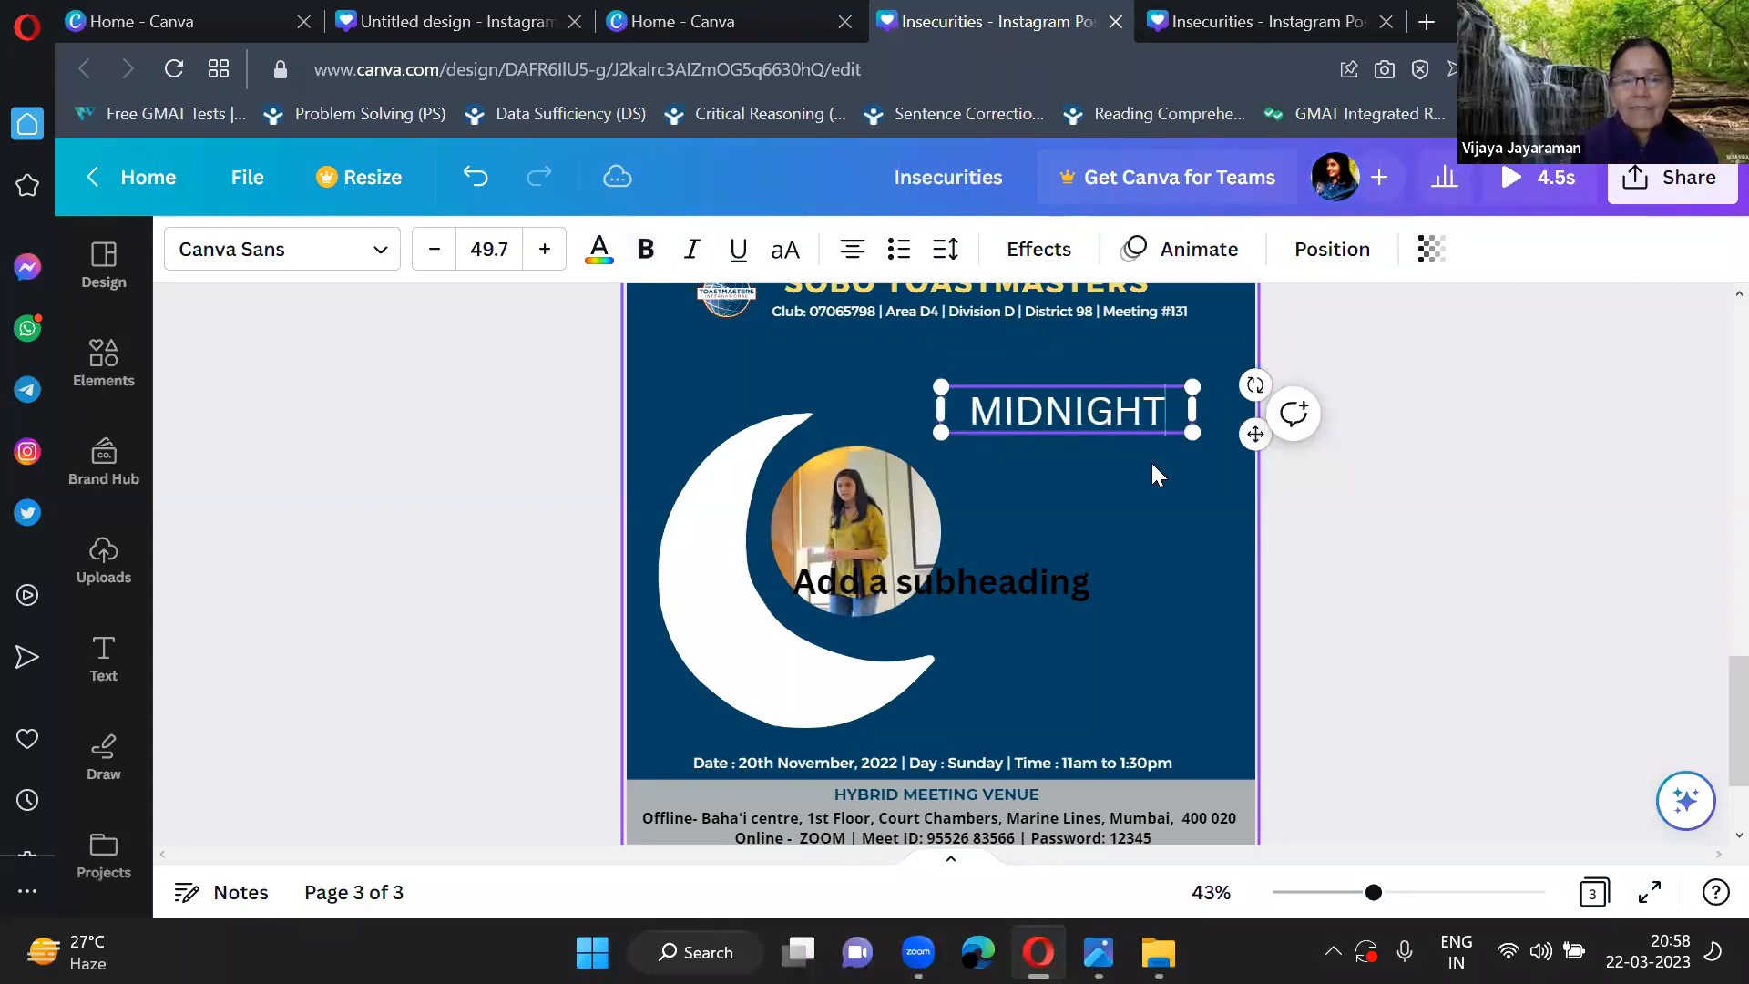
click(1153, 467)
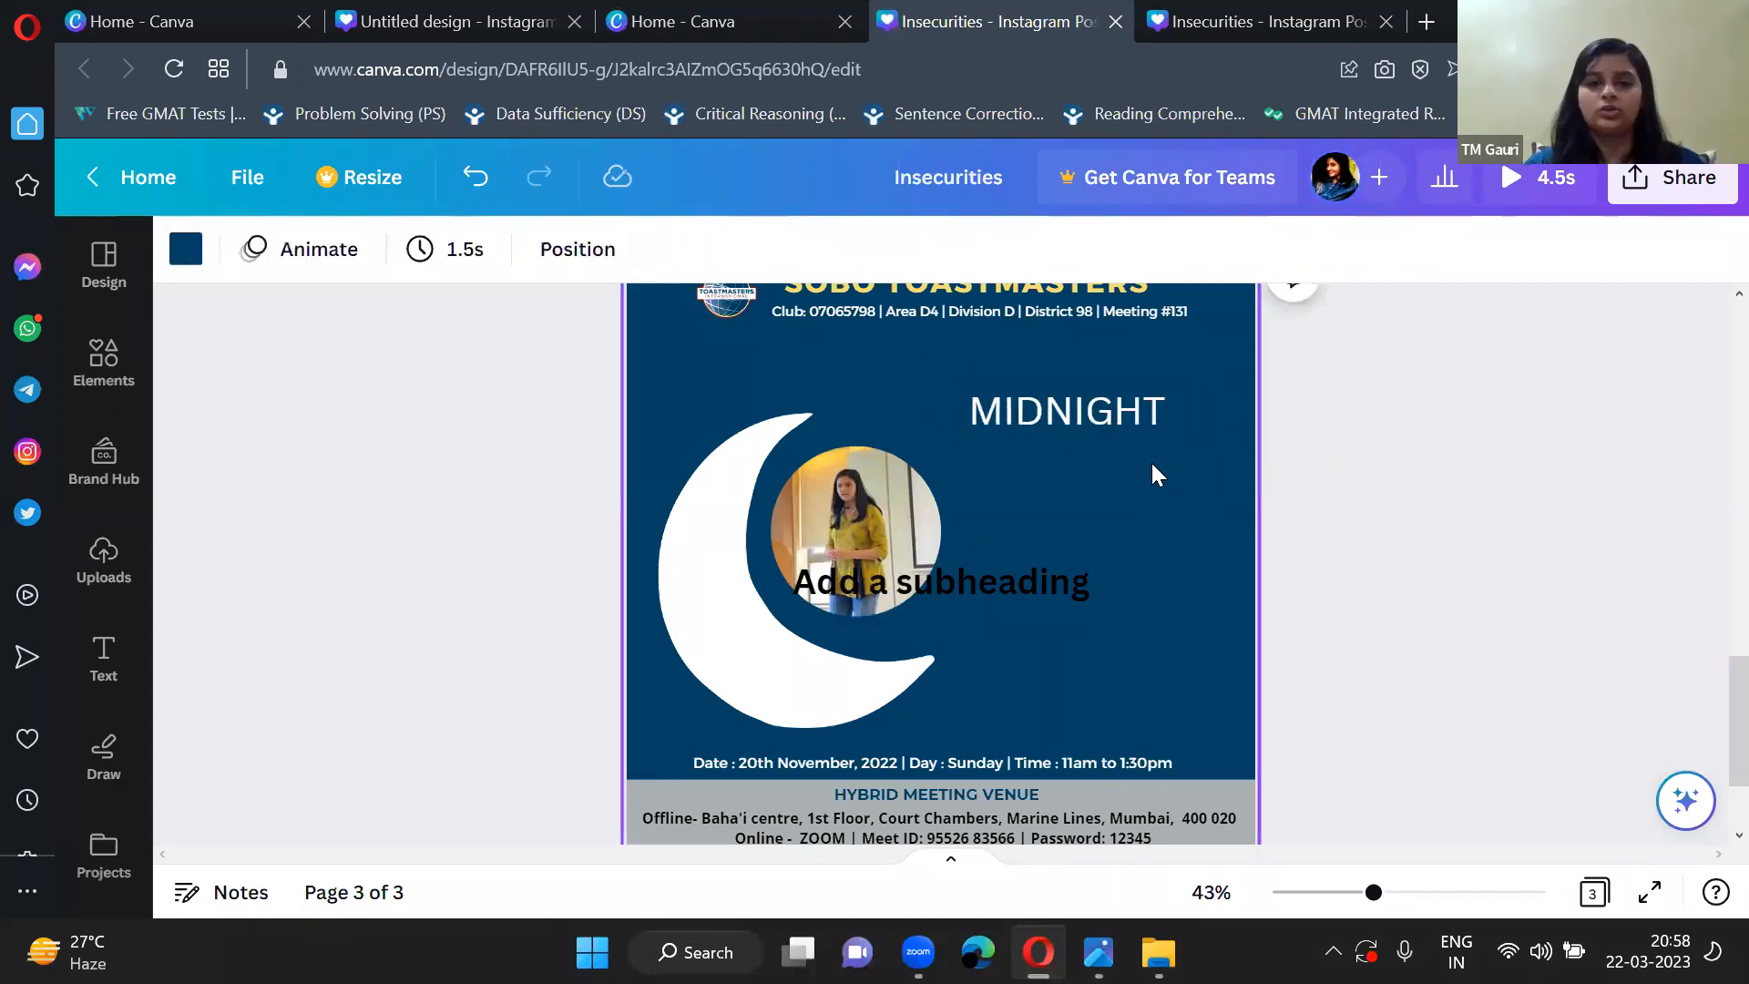
Shrink the subheading to about size 28.8 and place it directly below the MIDNIGHT heading.
scroll(1138, 474, up, 1)
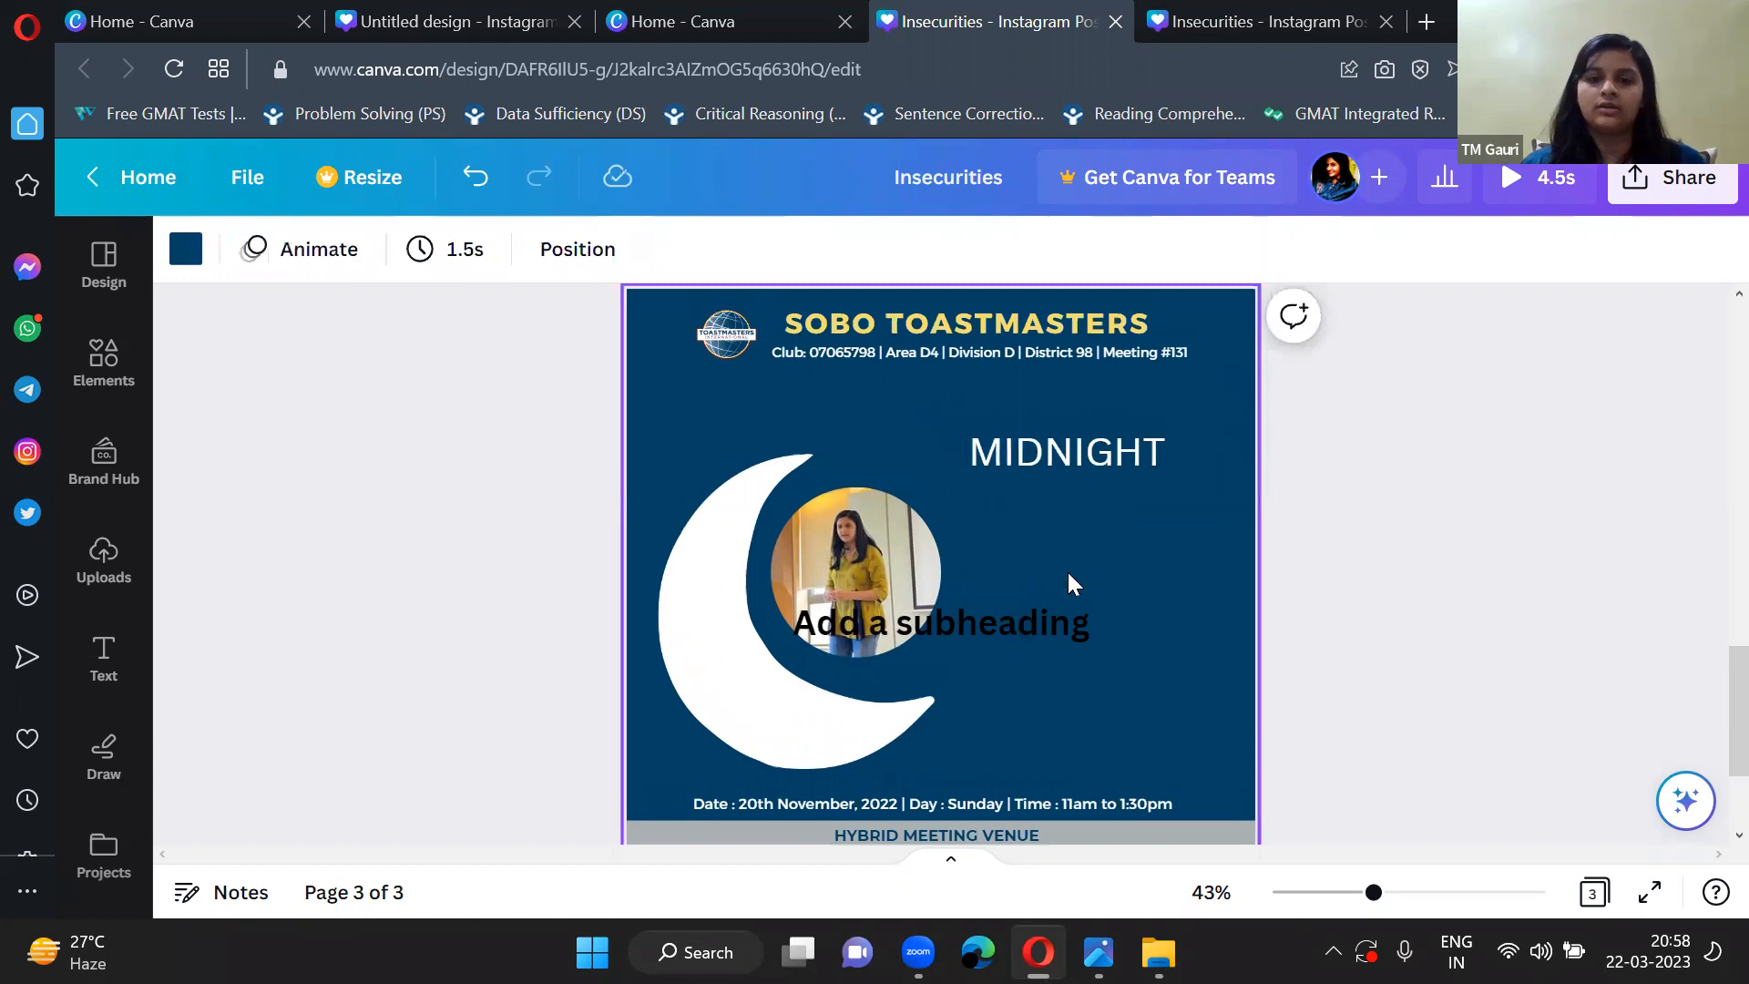
click(1084, 623)
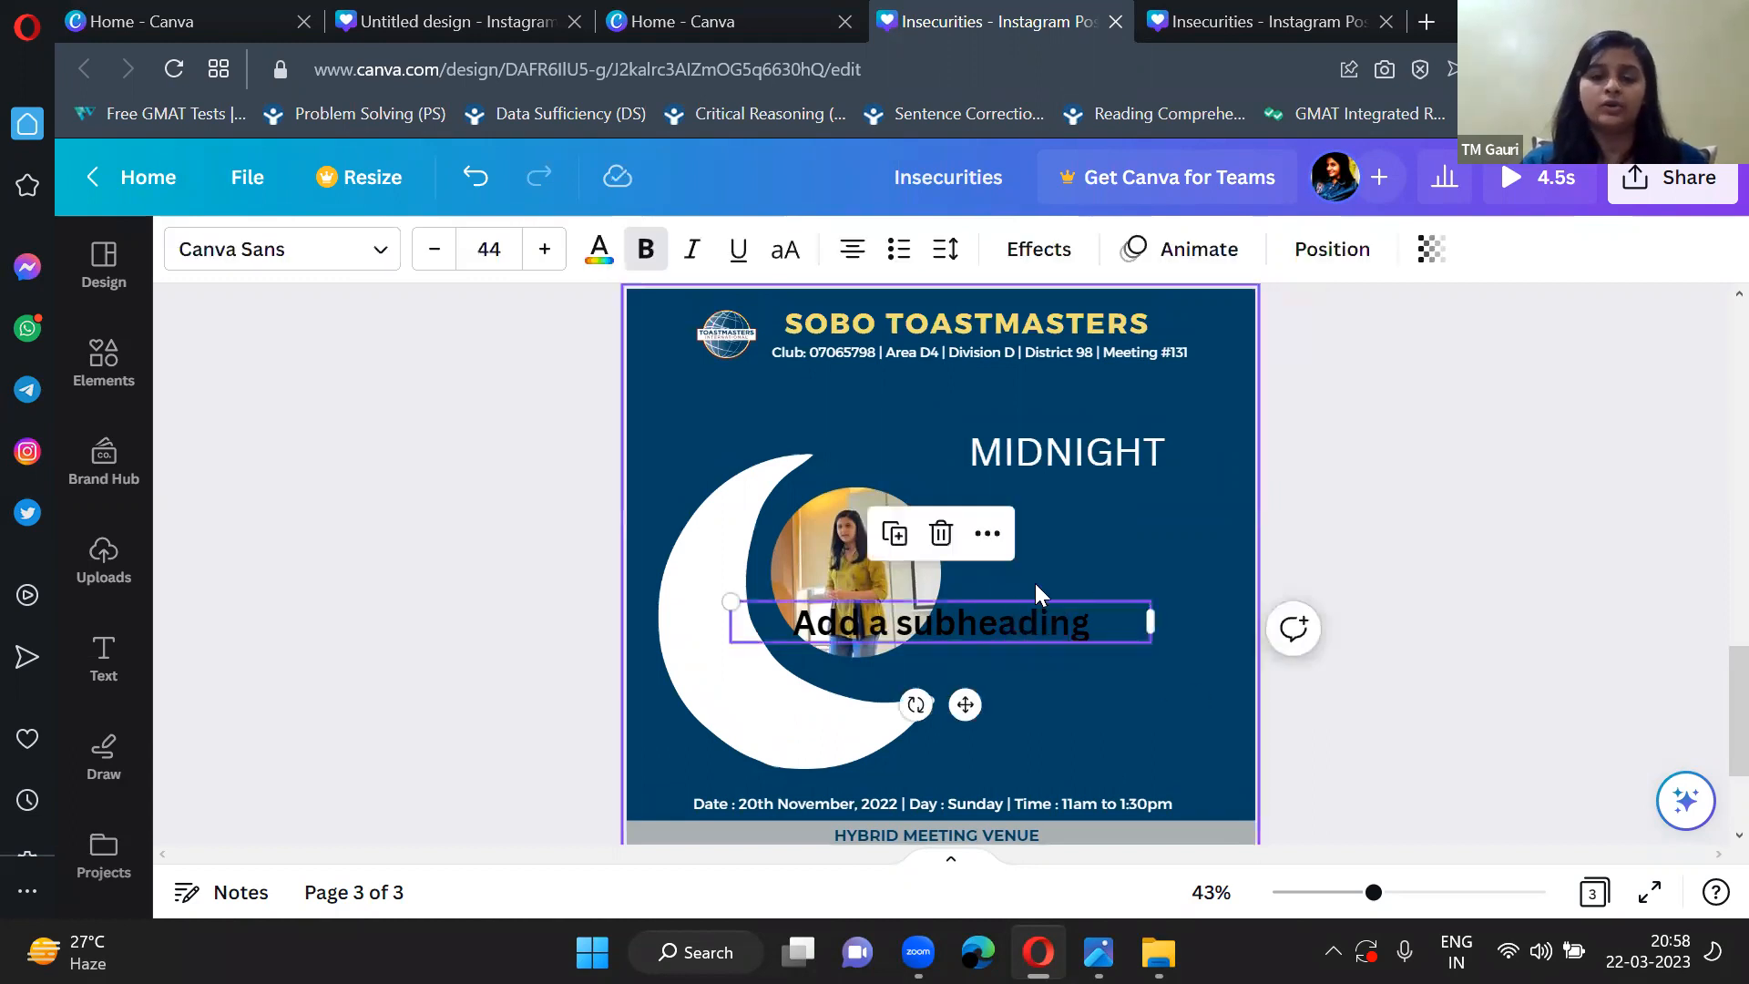
drag(805, 622, 877, 619)
drag(1057, 660, 1110, 545)
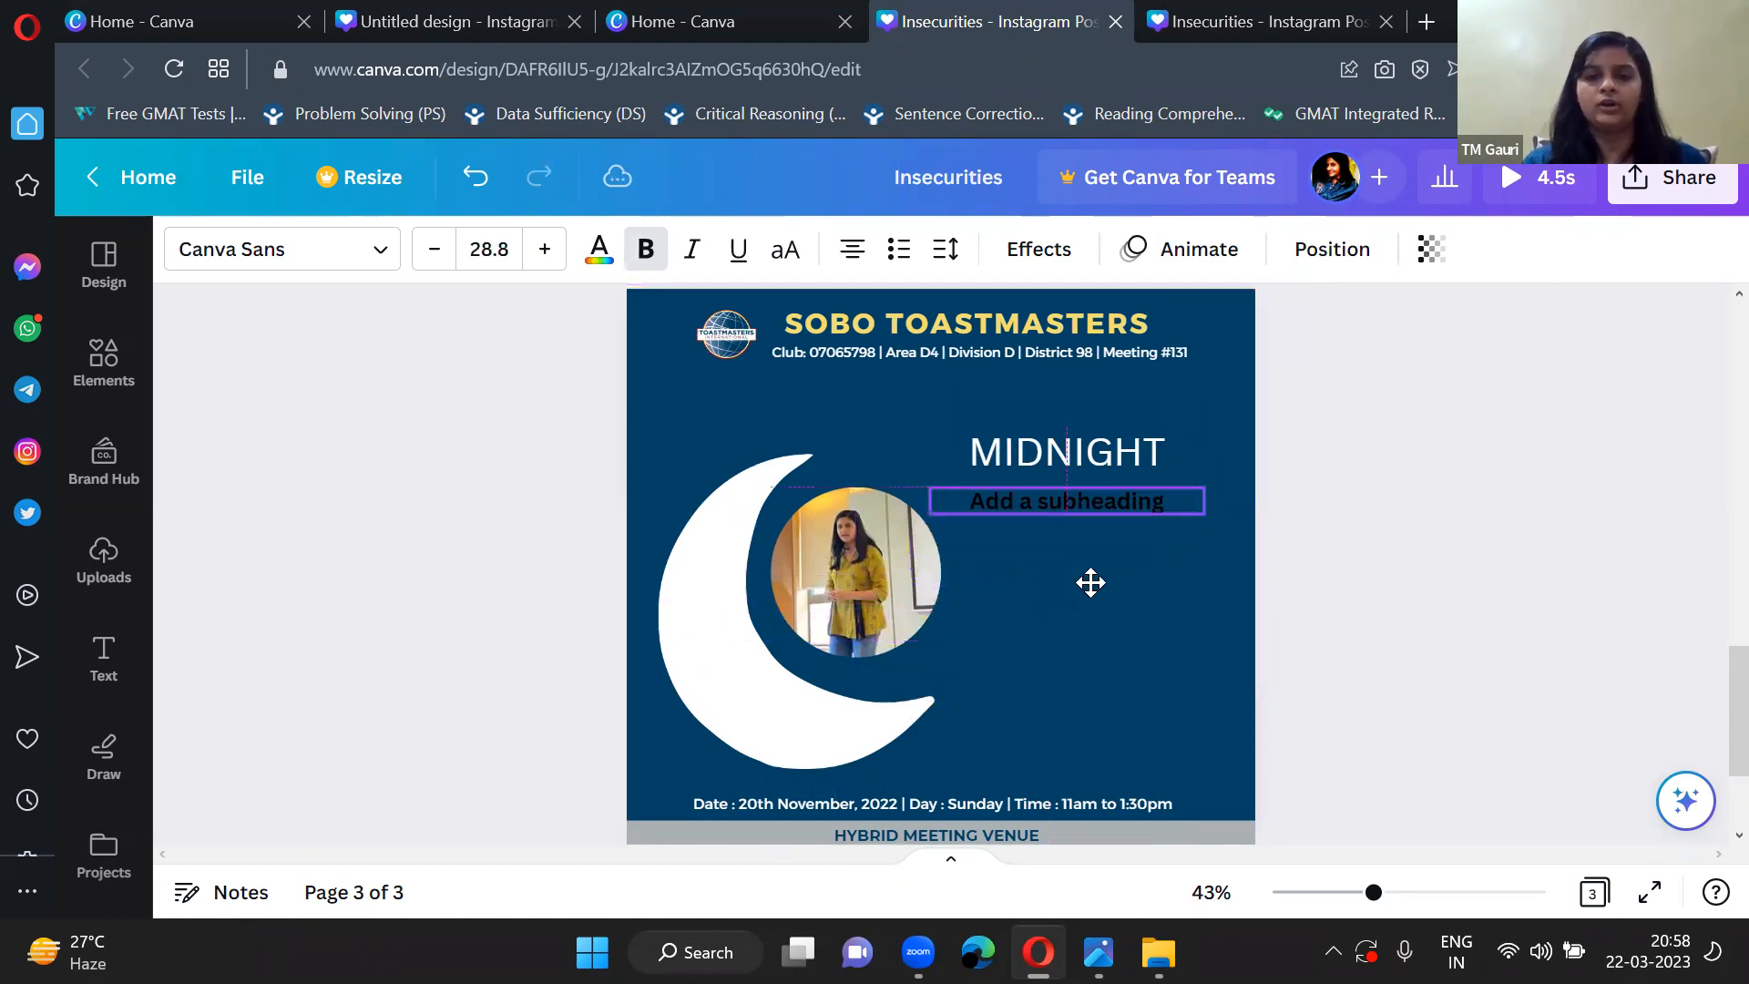
Enlarge the MIDNIGHT heading to about size 56.9, keeping it above the subheading.
click(1159, 458)
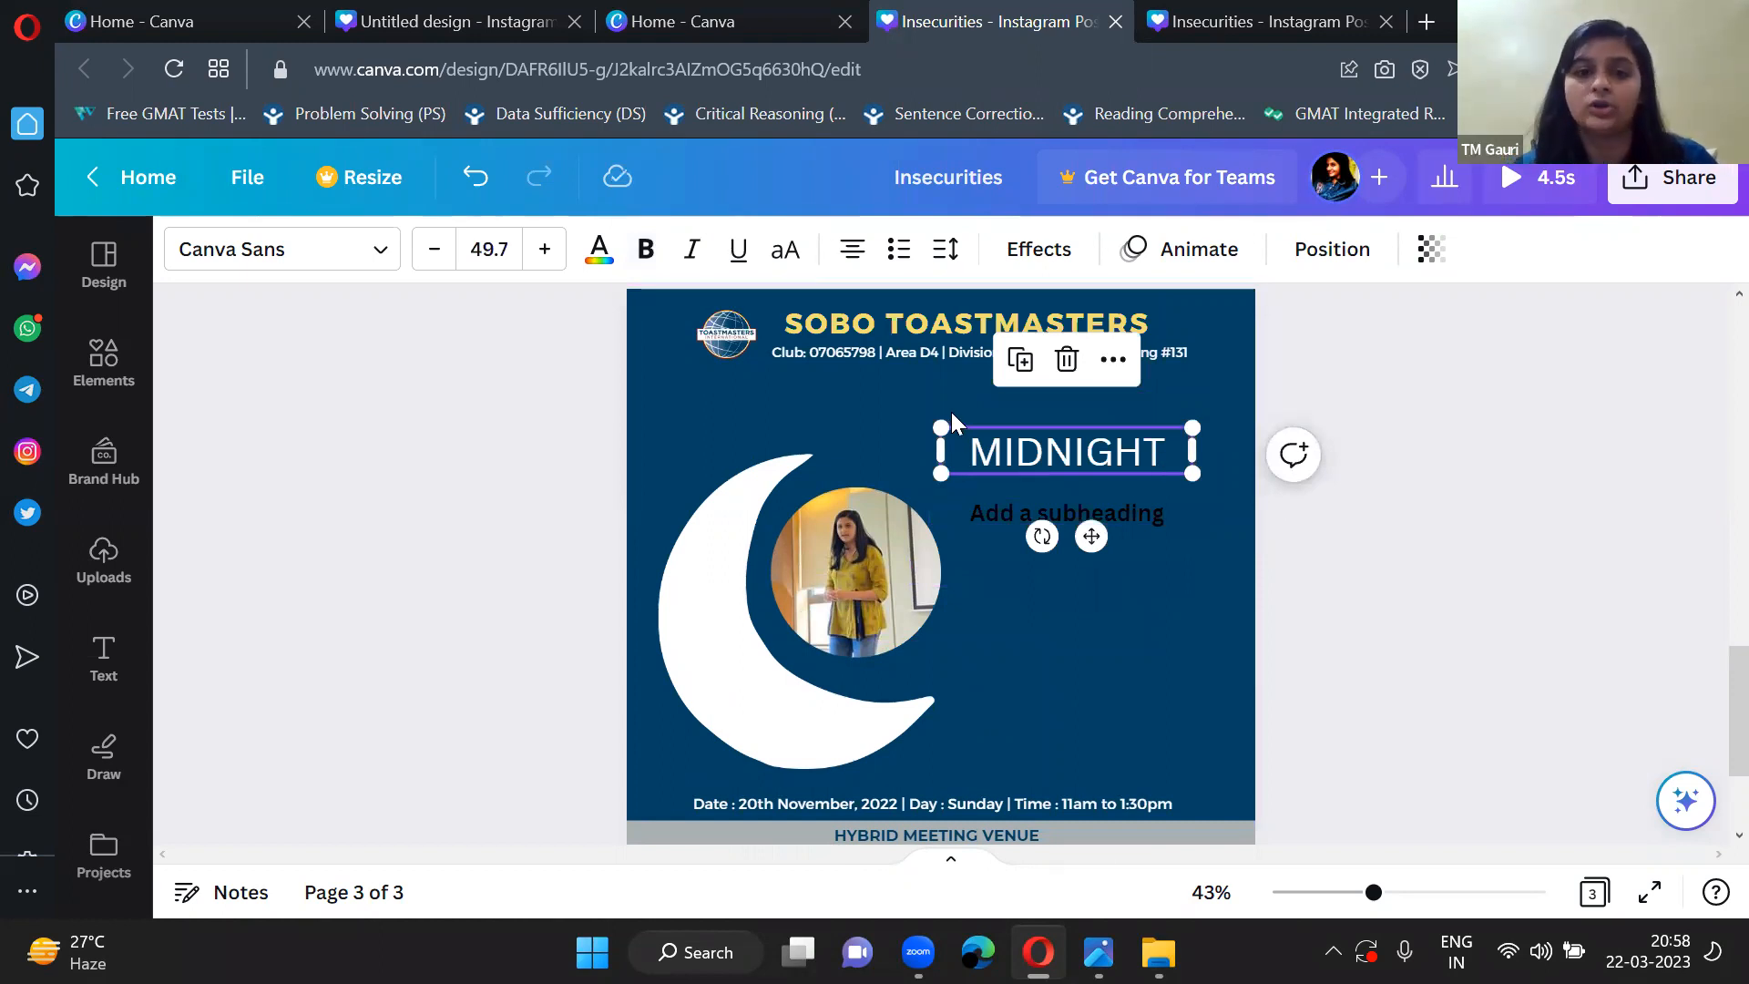
drag(946, 417, 905, 419)
drag(1027, 455, 1064, 444)
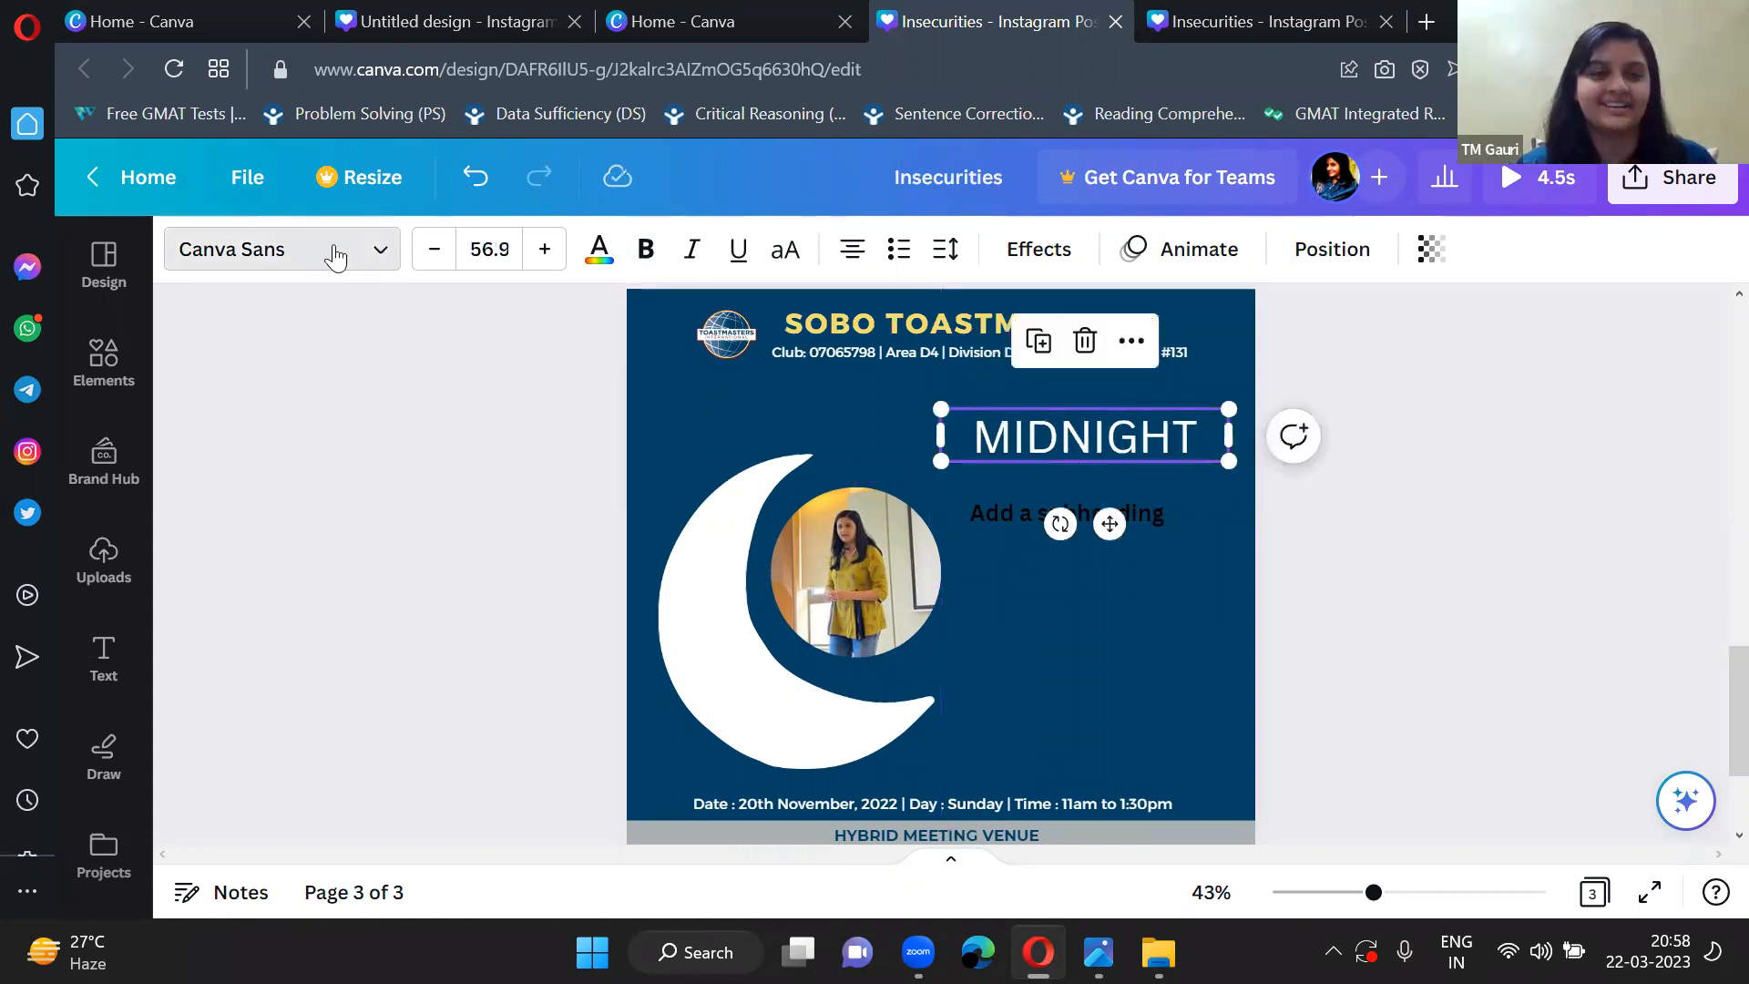
Search the fonts for "MONT" and set the MIDNIGHT heading in Montserrat Extra-Bold.
click(367, 266)
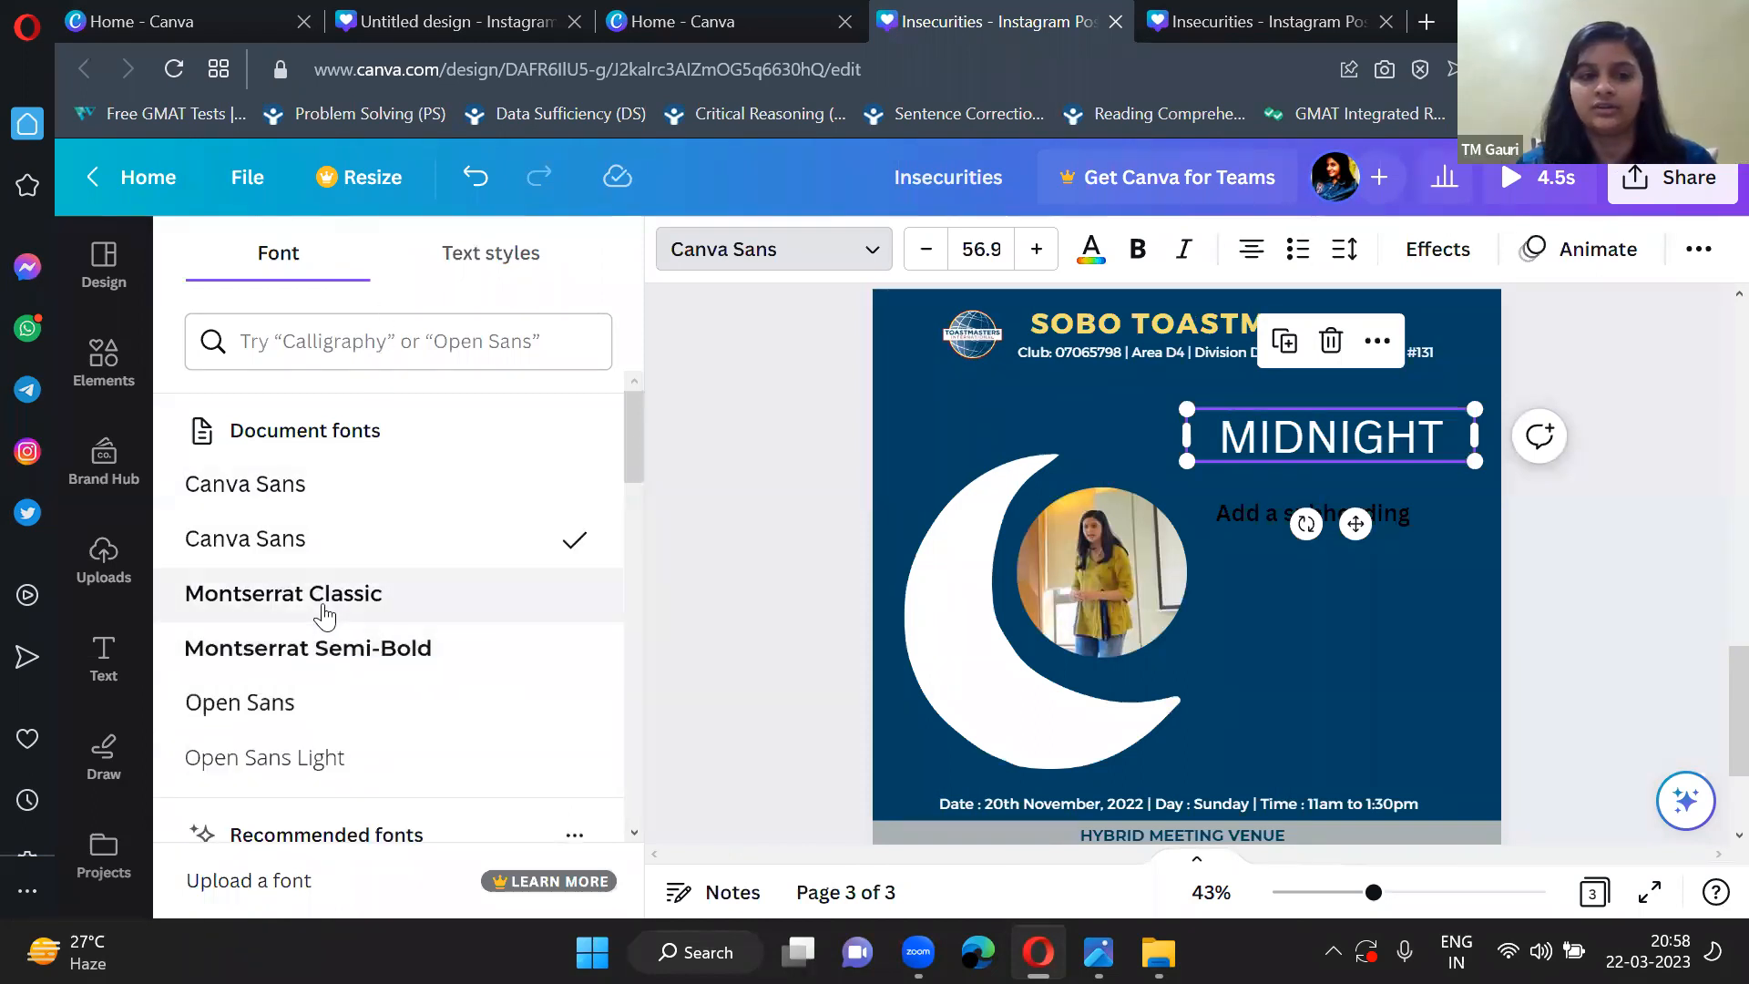
click(374, 348)
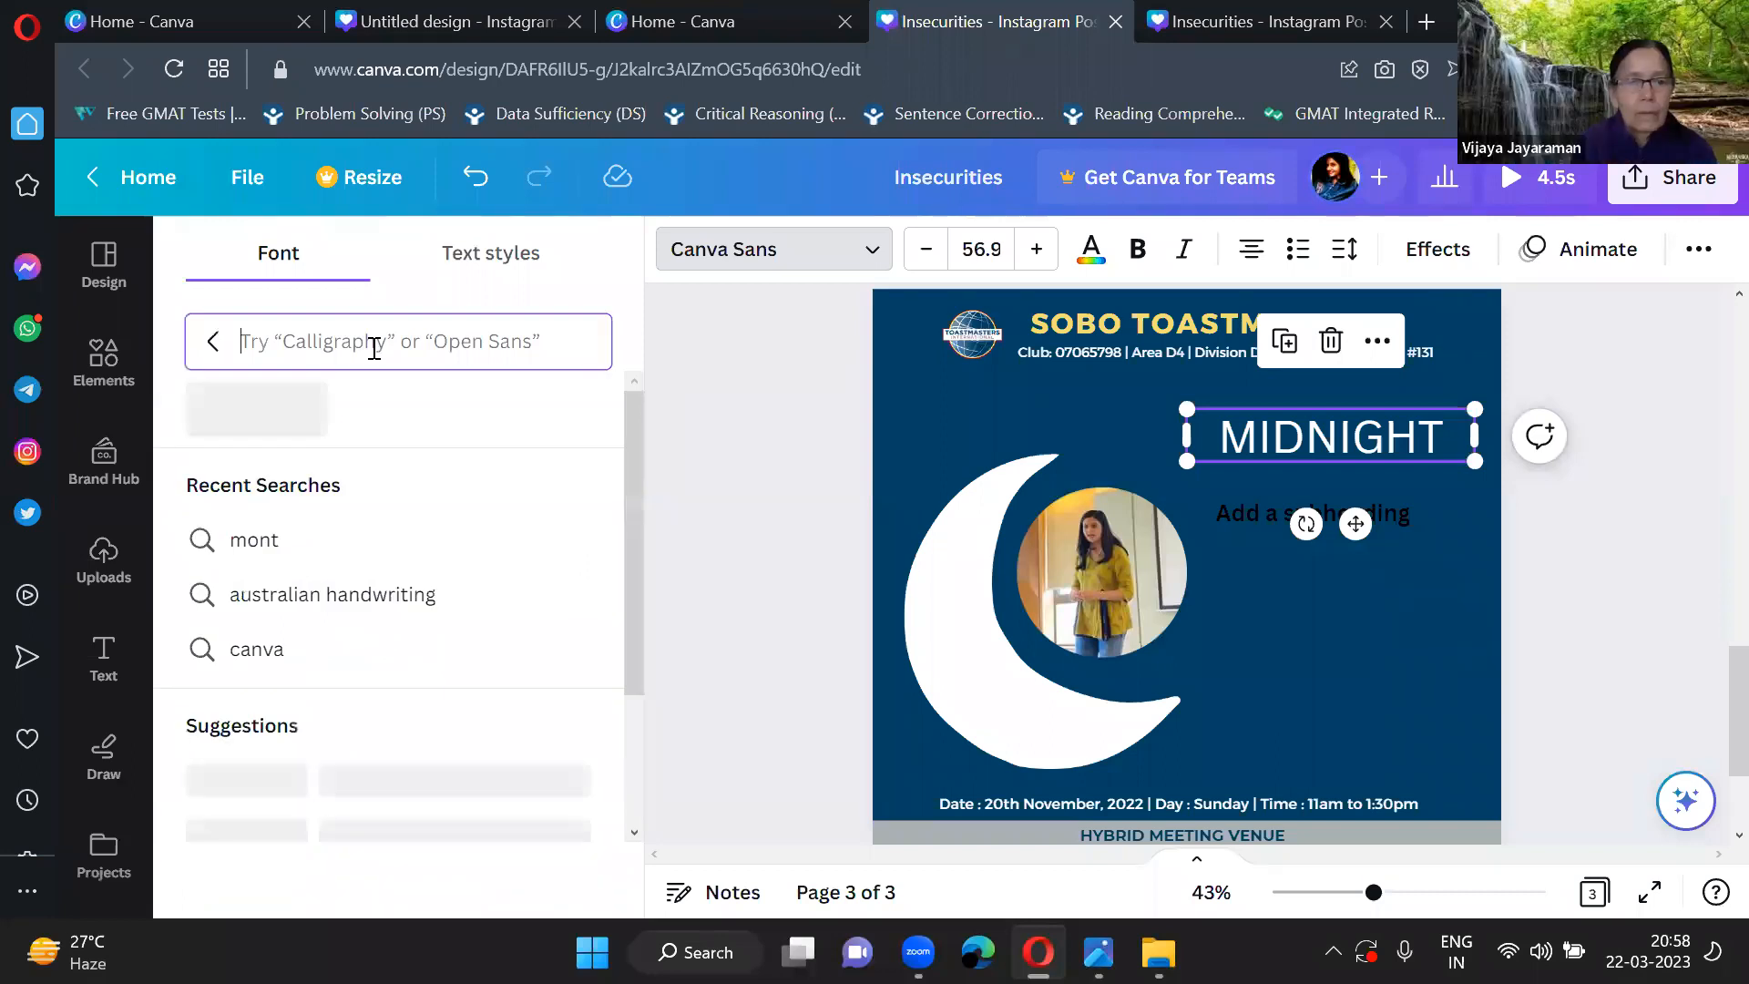
text(MON)
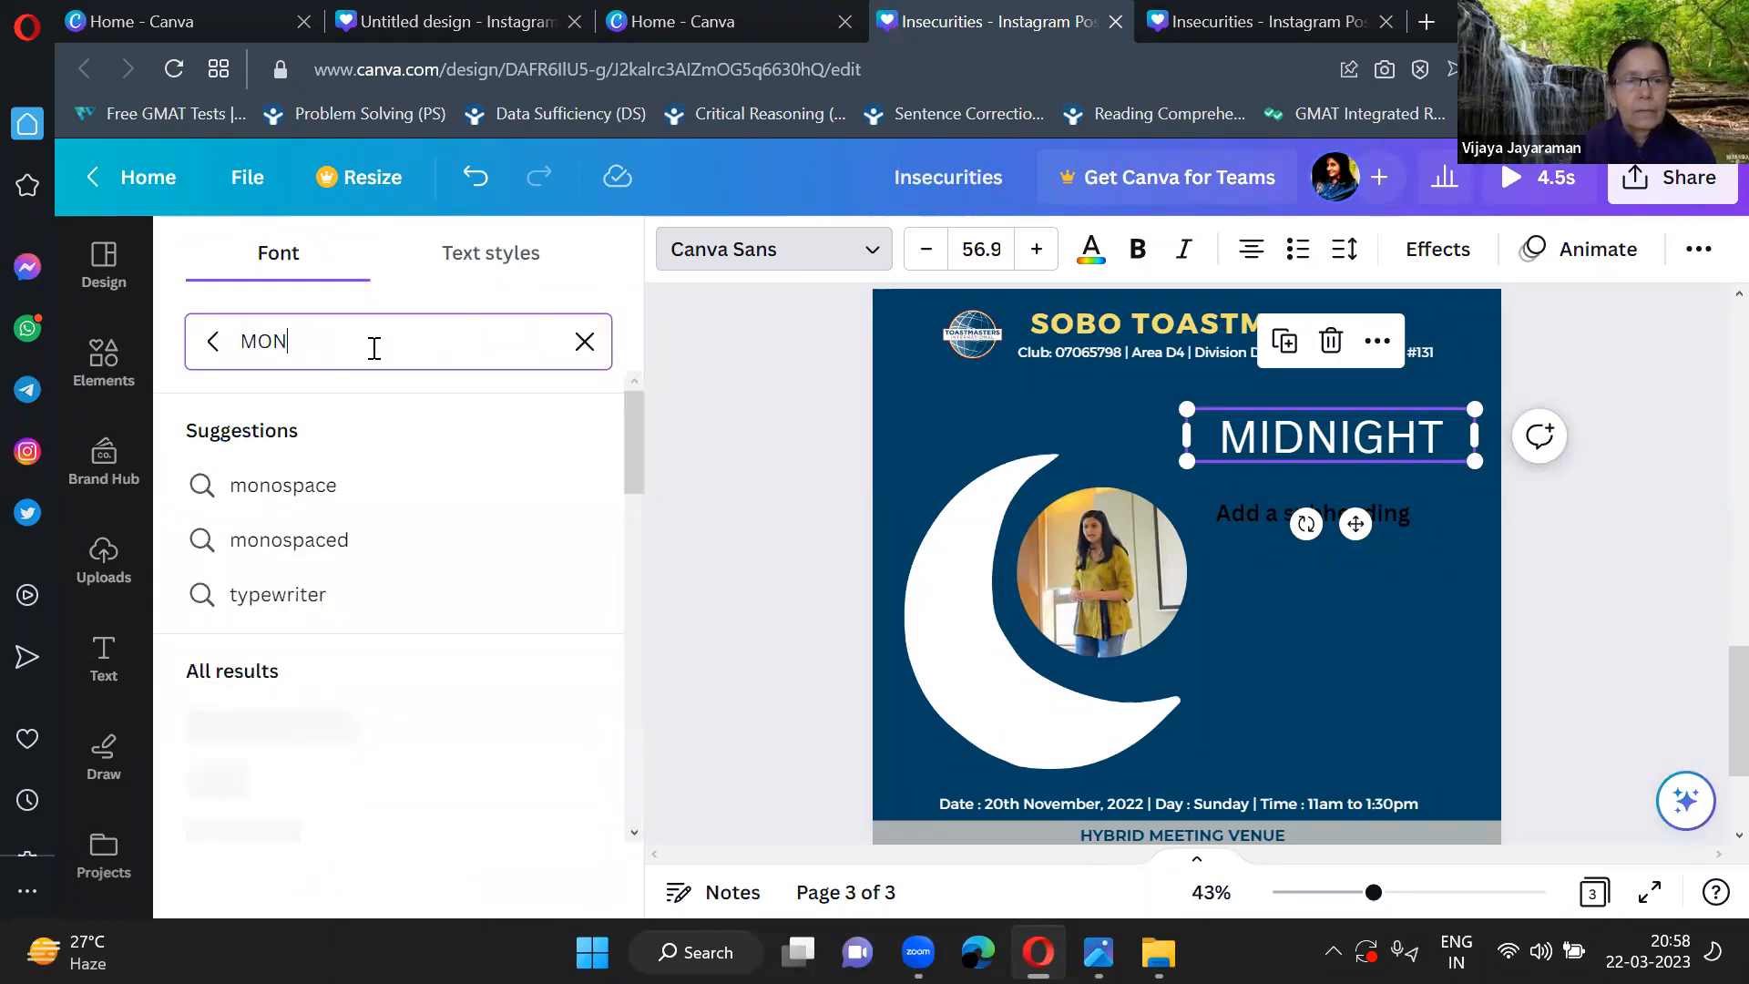
text(T)
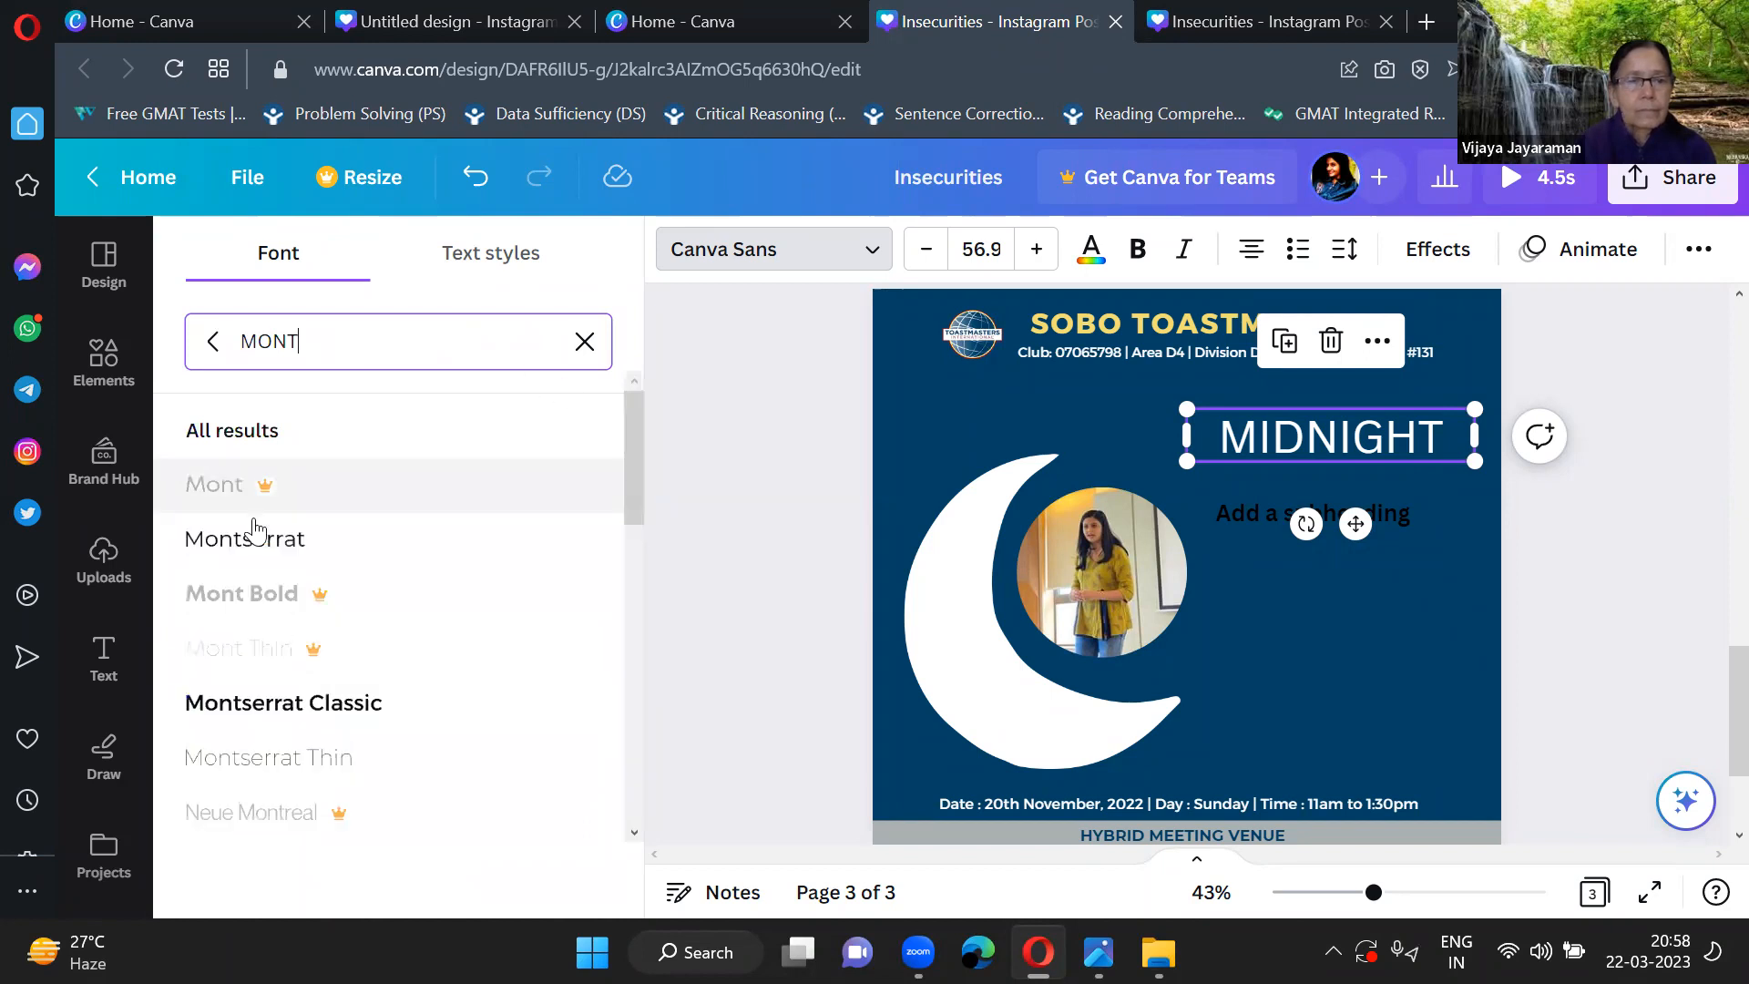
scroll(266, 565, down, 2)
scroll(266, 565, down, 3)
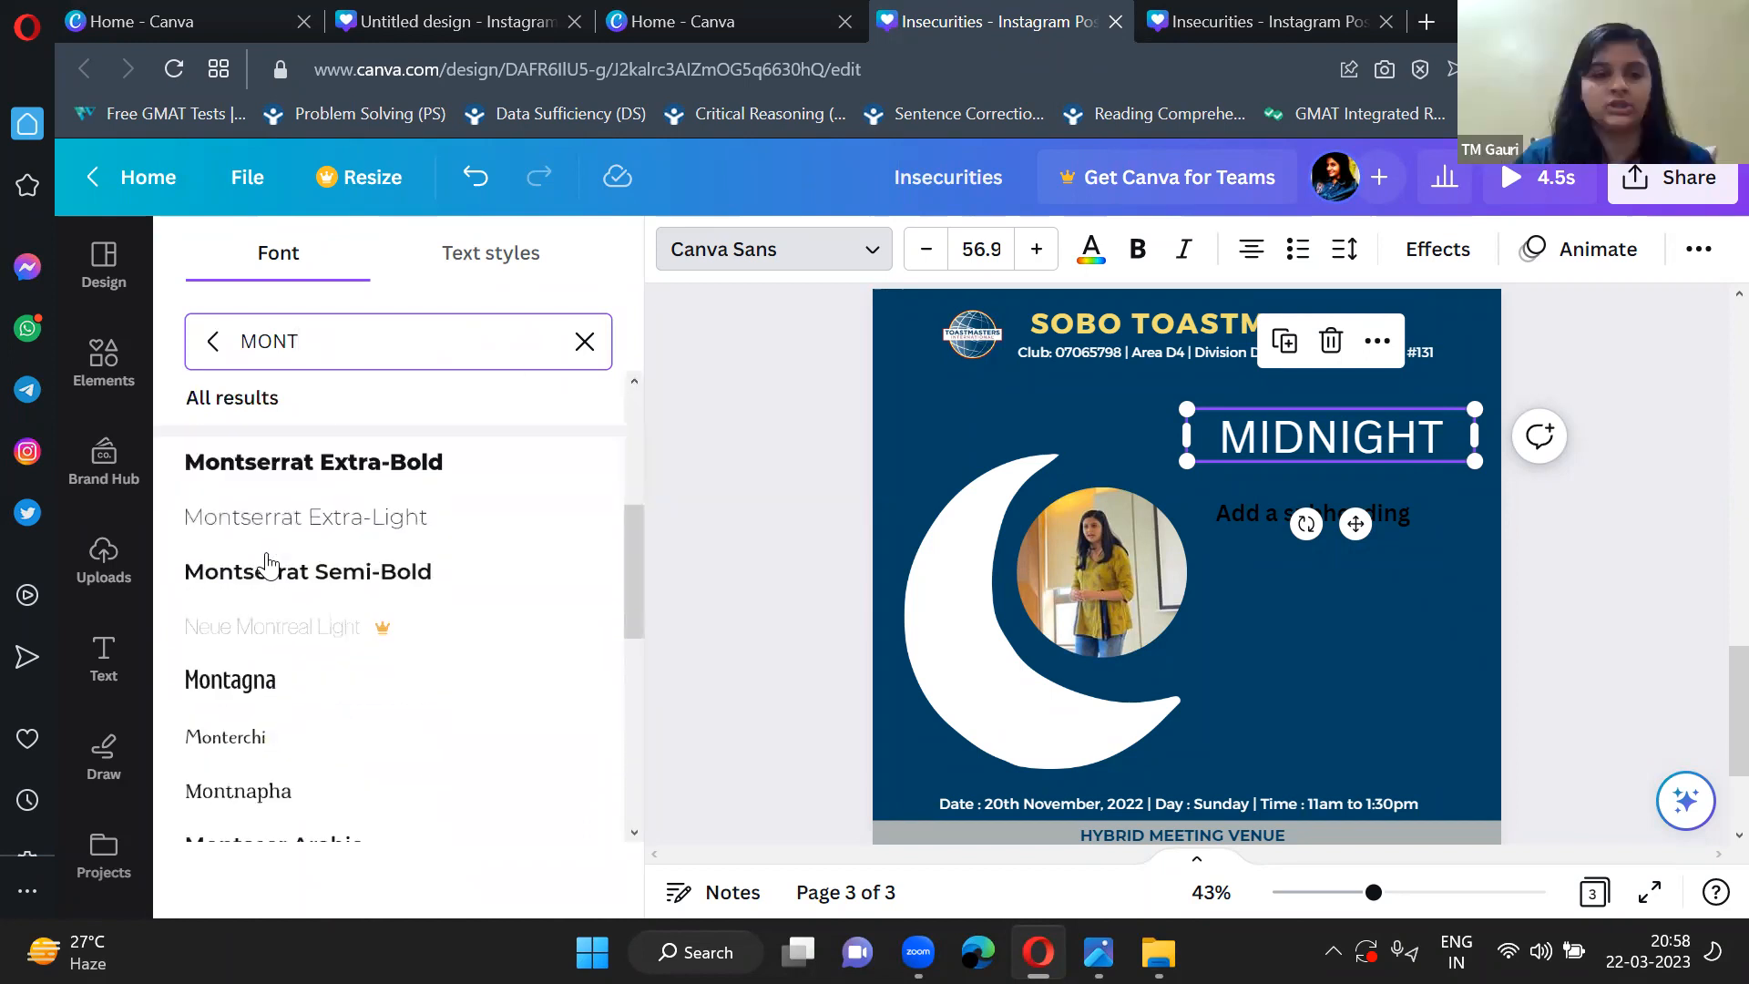
click(372, 467)
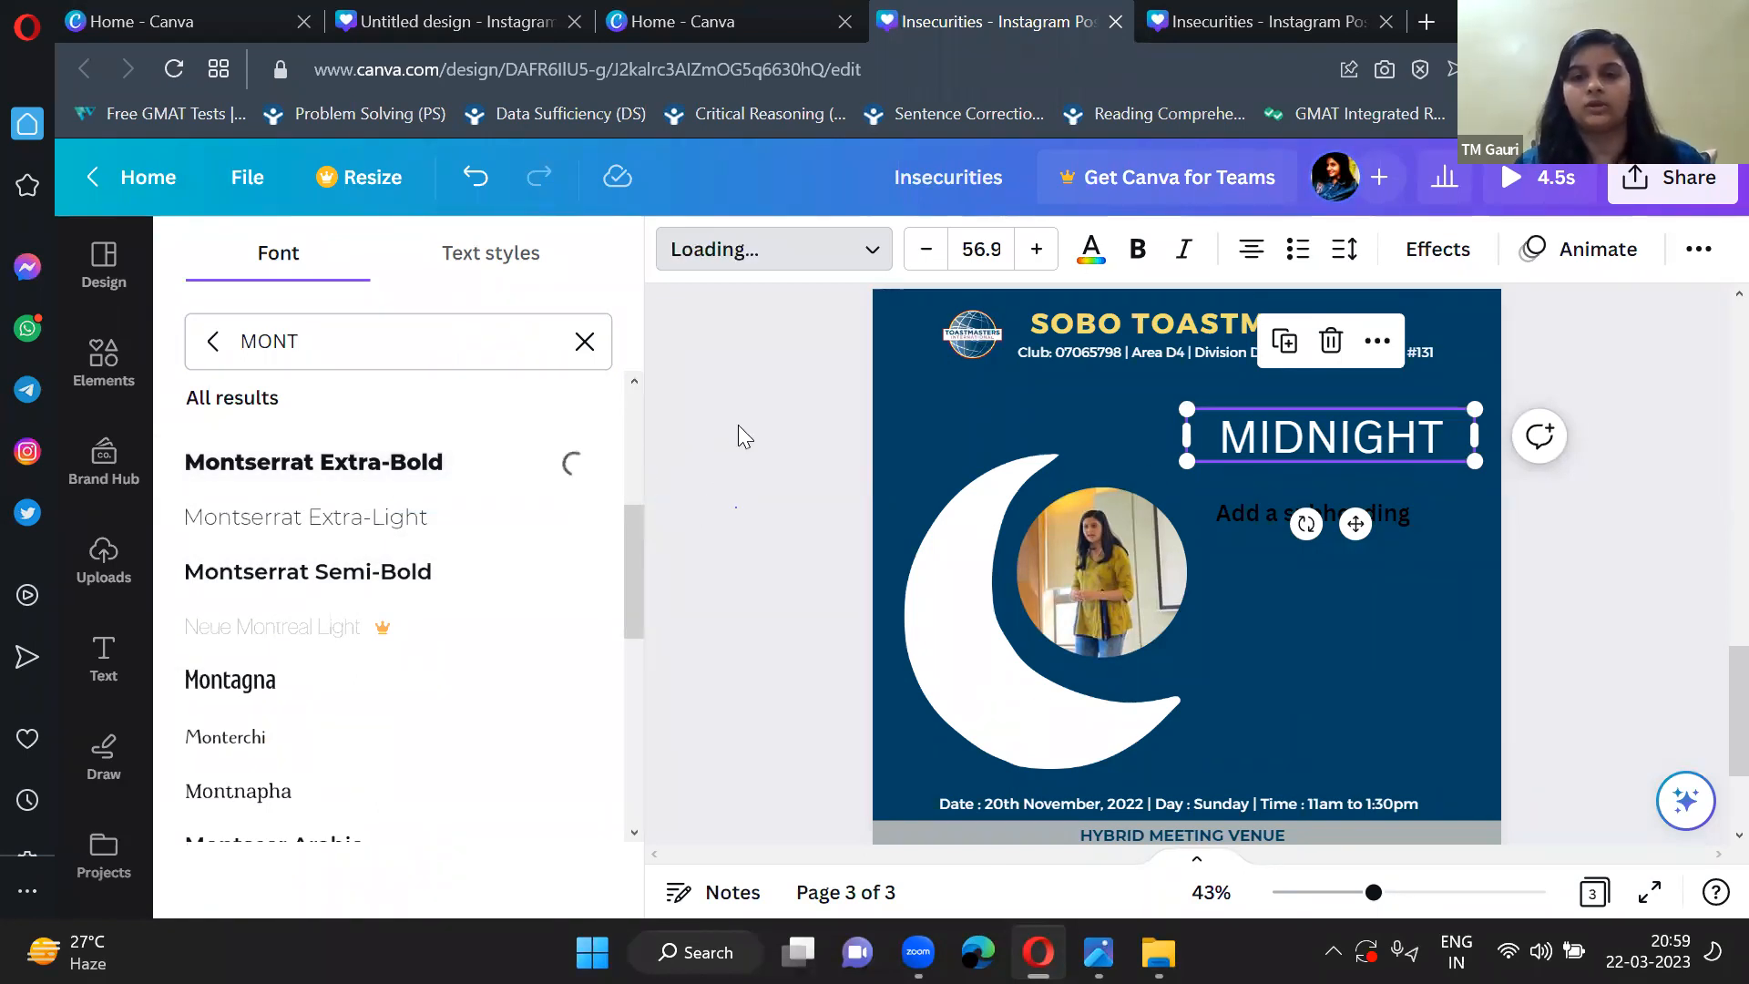
click(585, 342)
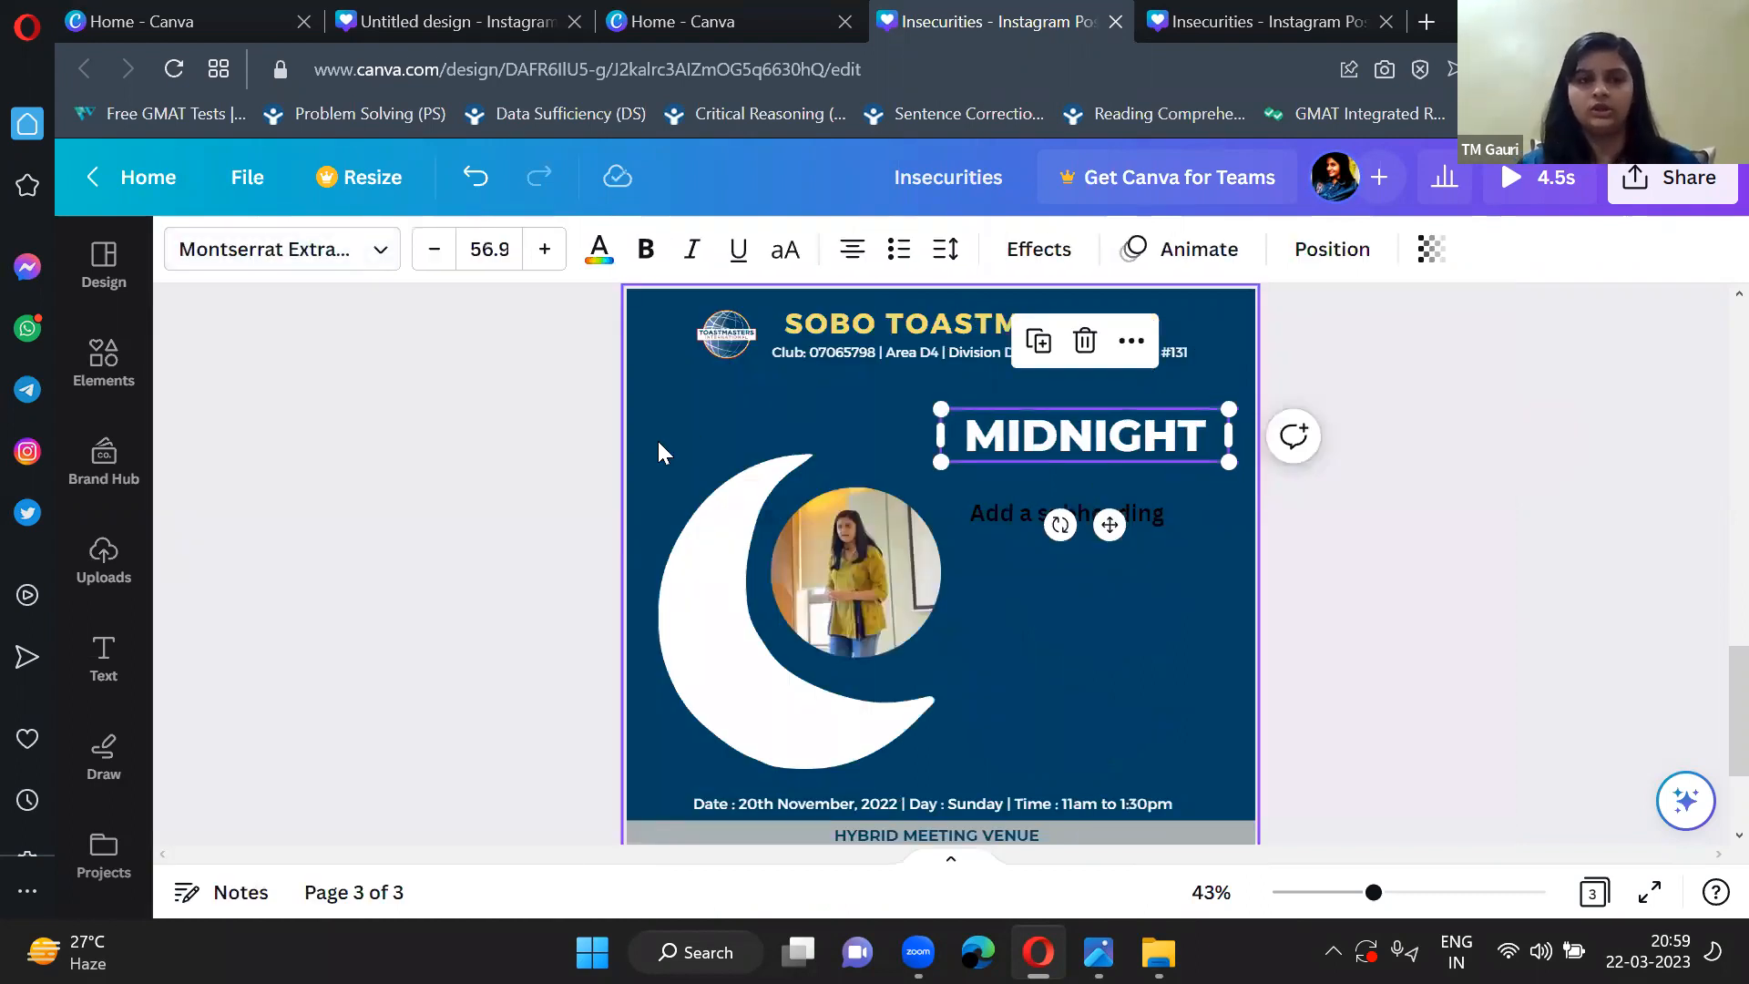
click(1212, 492)
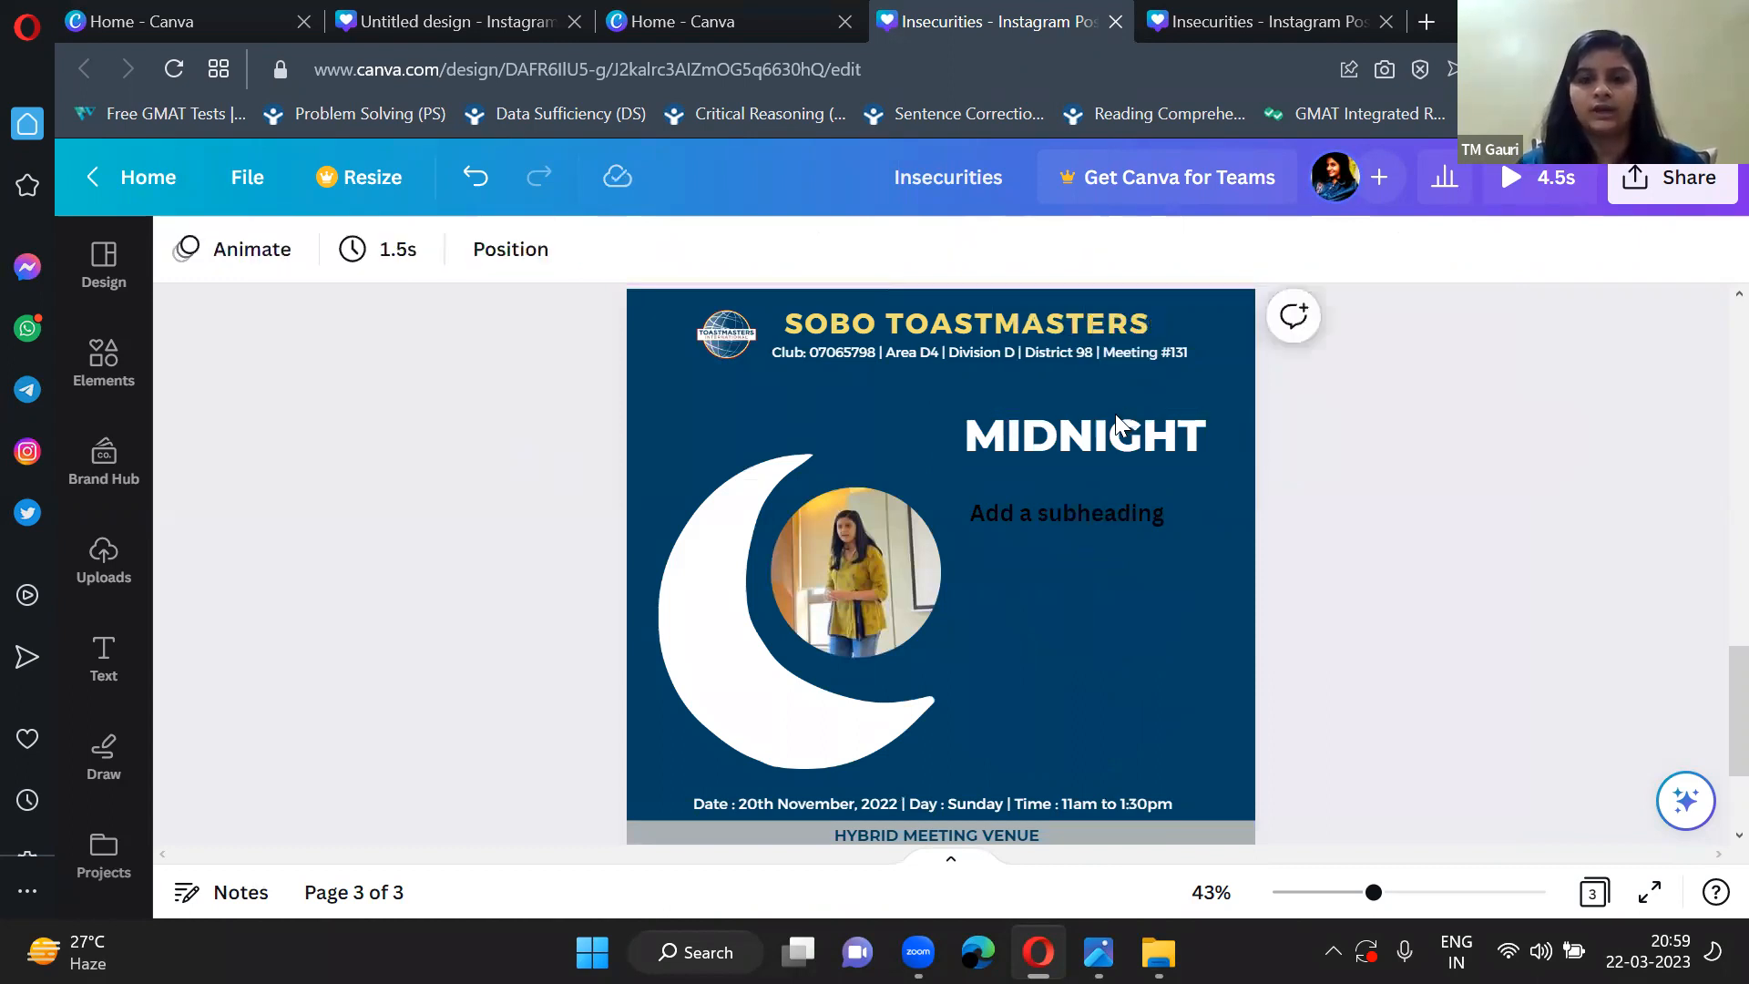
Move the moon graphic slightly upward and enlarge the MIDNIGHT heading to about size 61.3 above the subheading.
drag(1115, 414, 1096, 426)
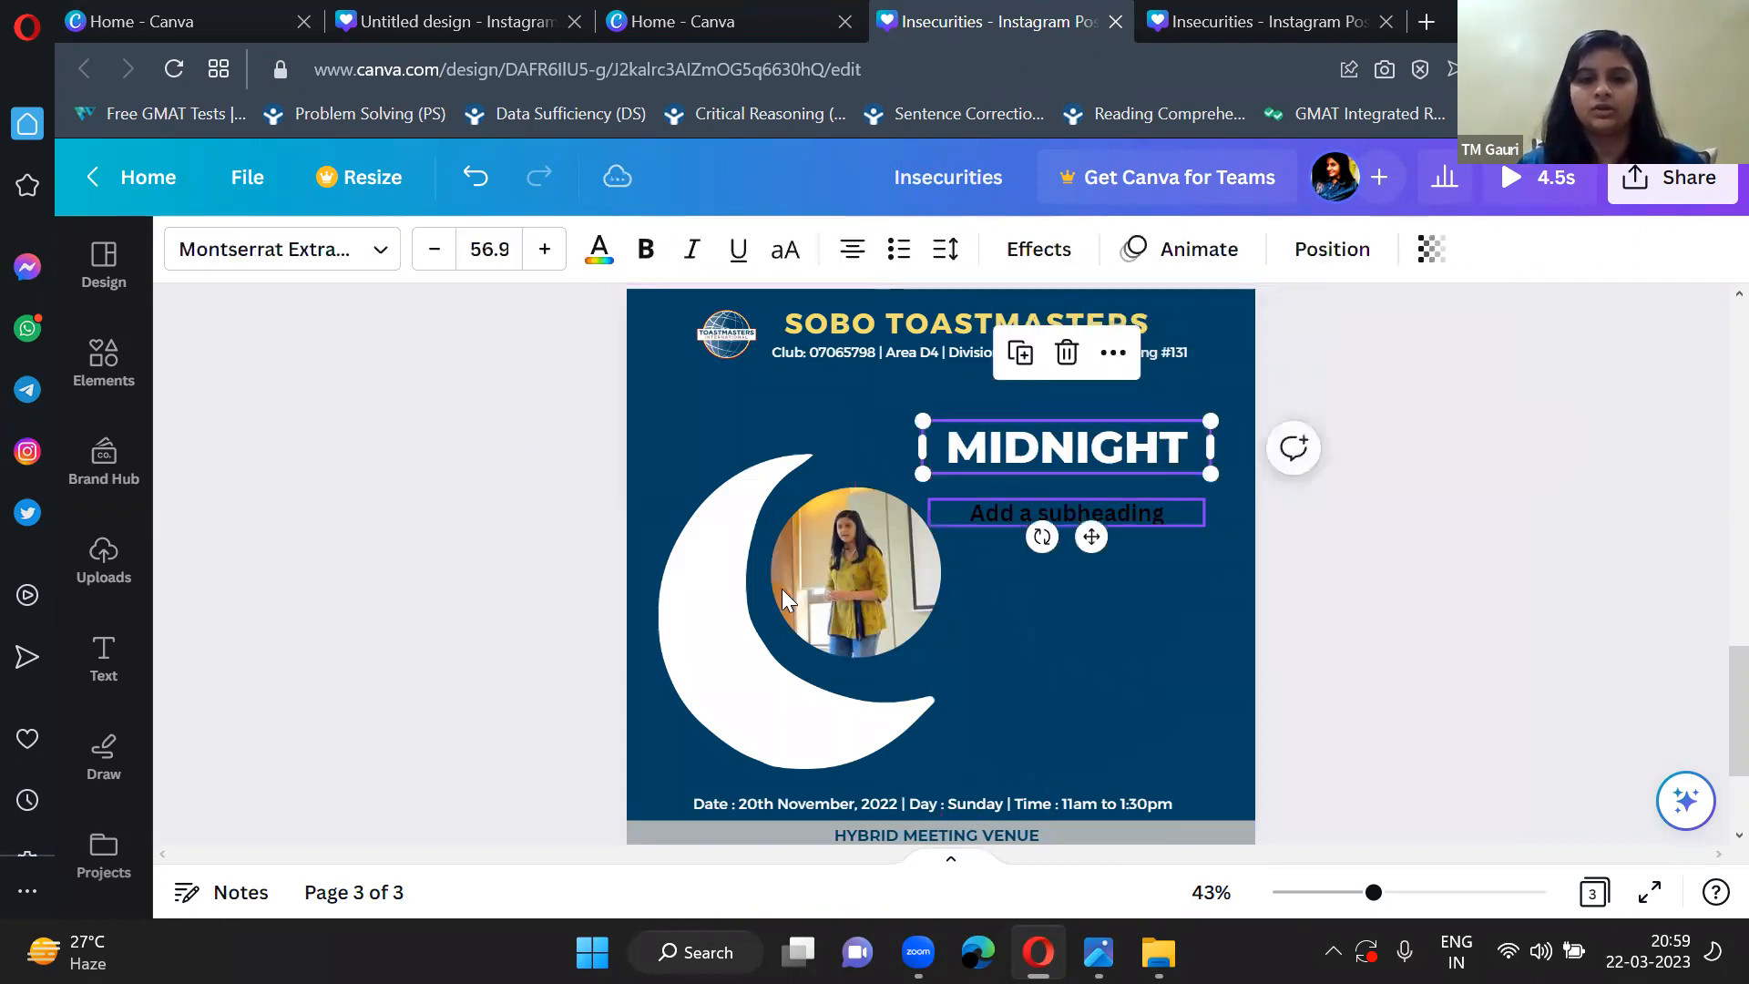
drag(711, 644, 712, 624)
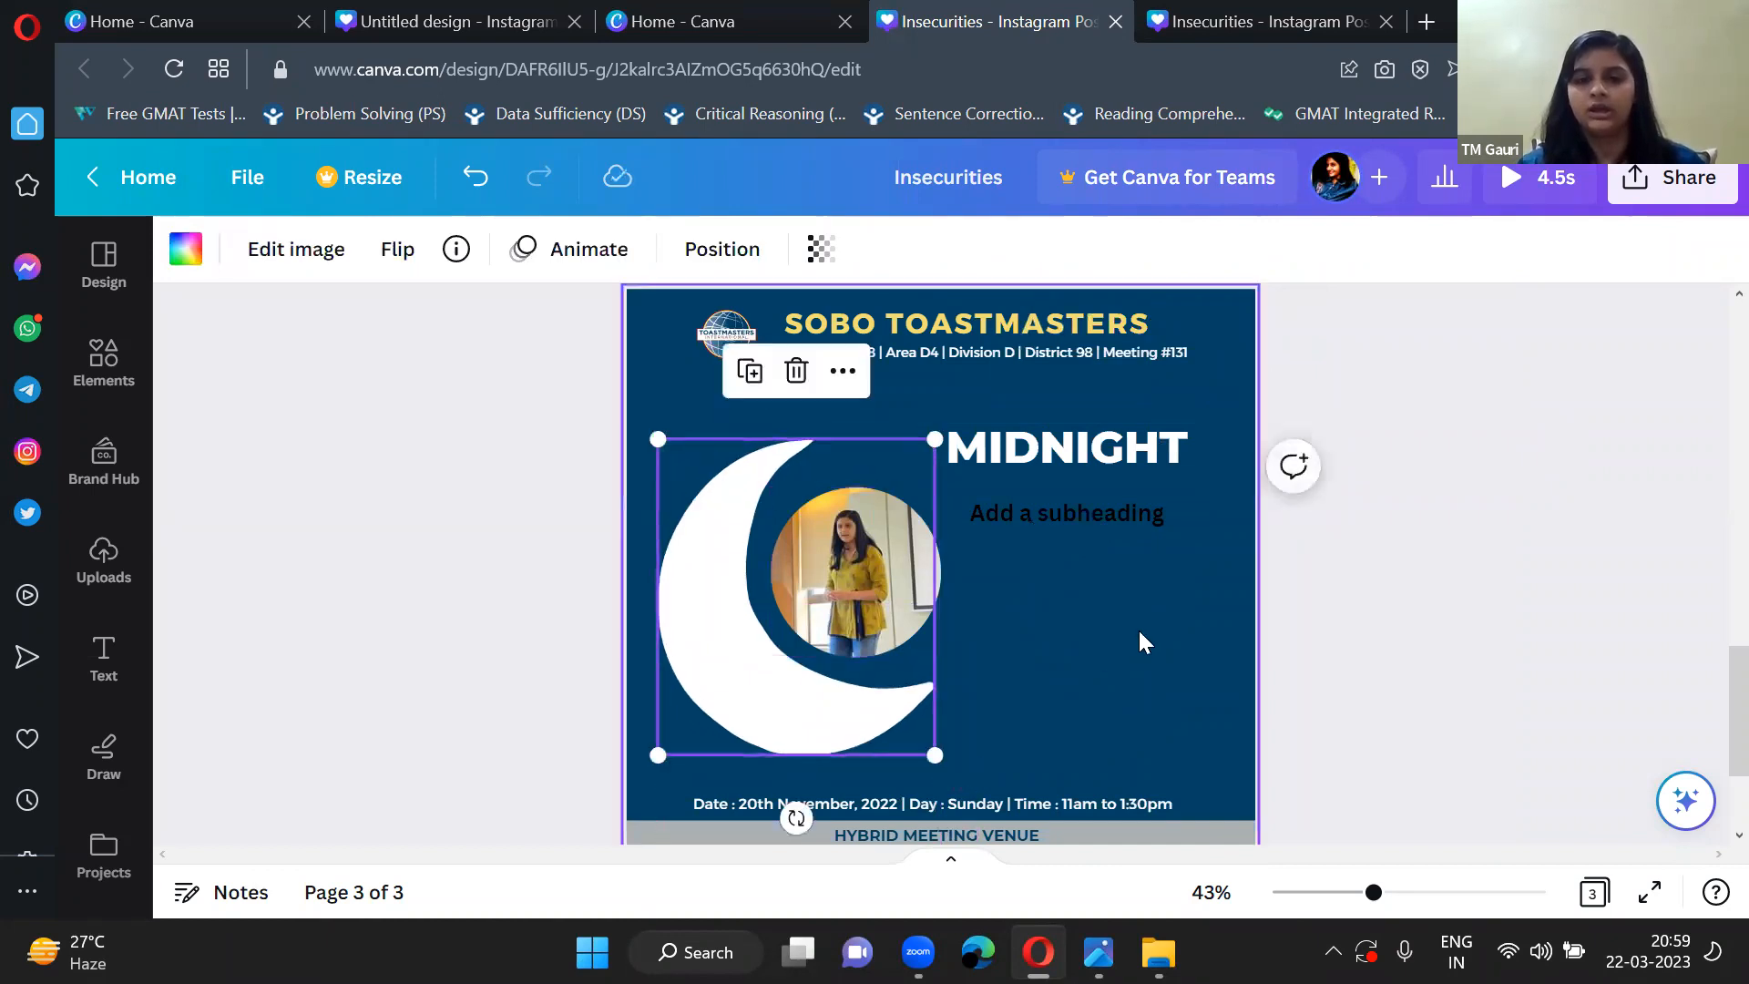
click(1052, 513)
click(983, 445)
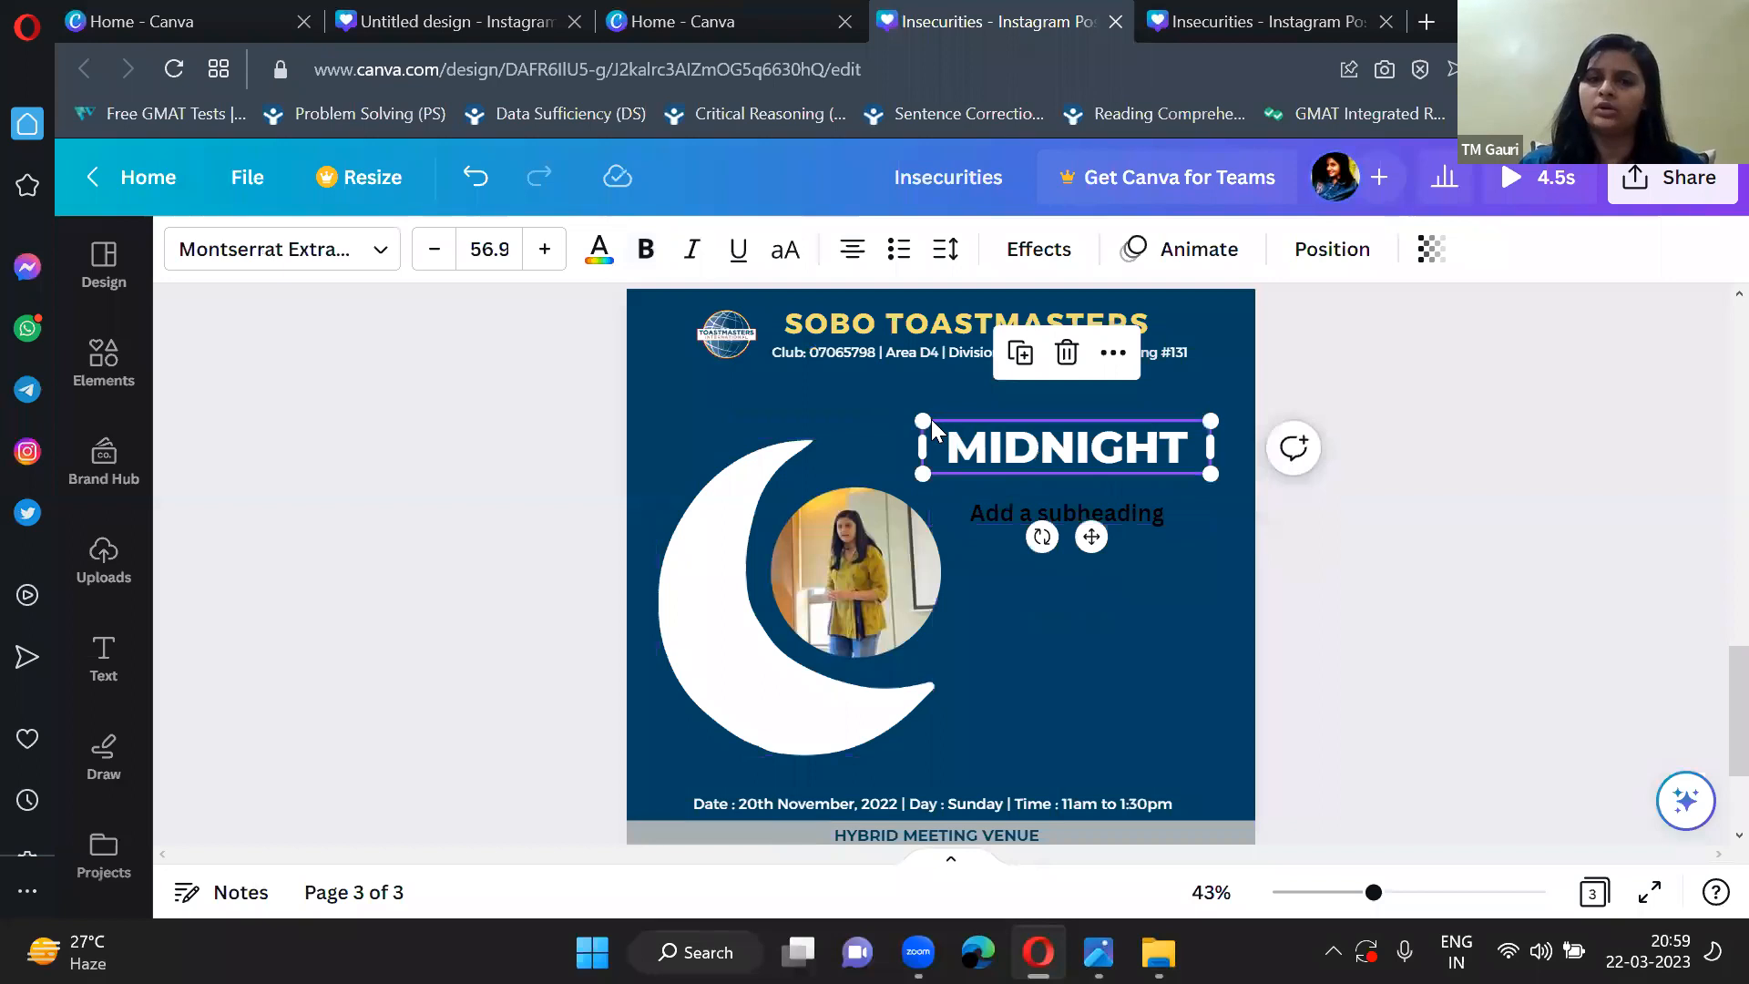
drag(923, 419, 925, 408)
drag(1055, 447, 1075, 450)
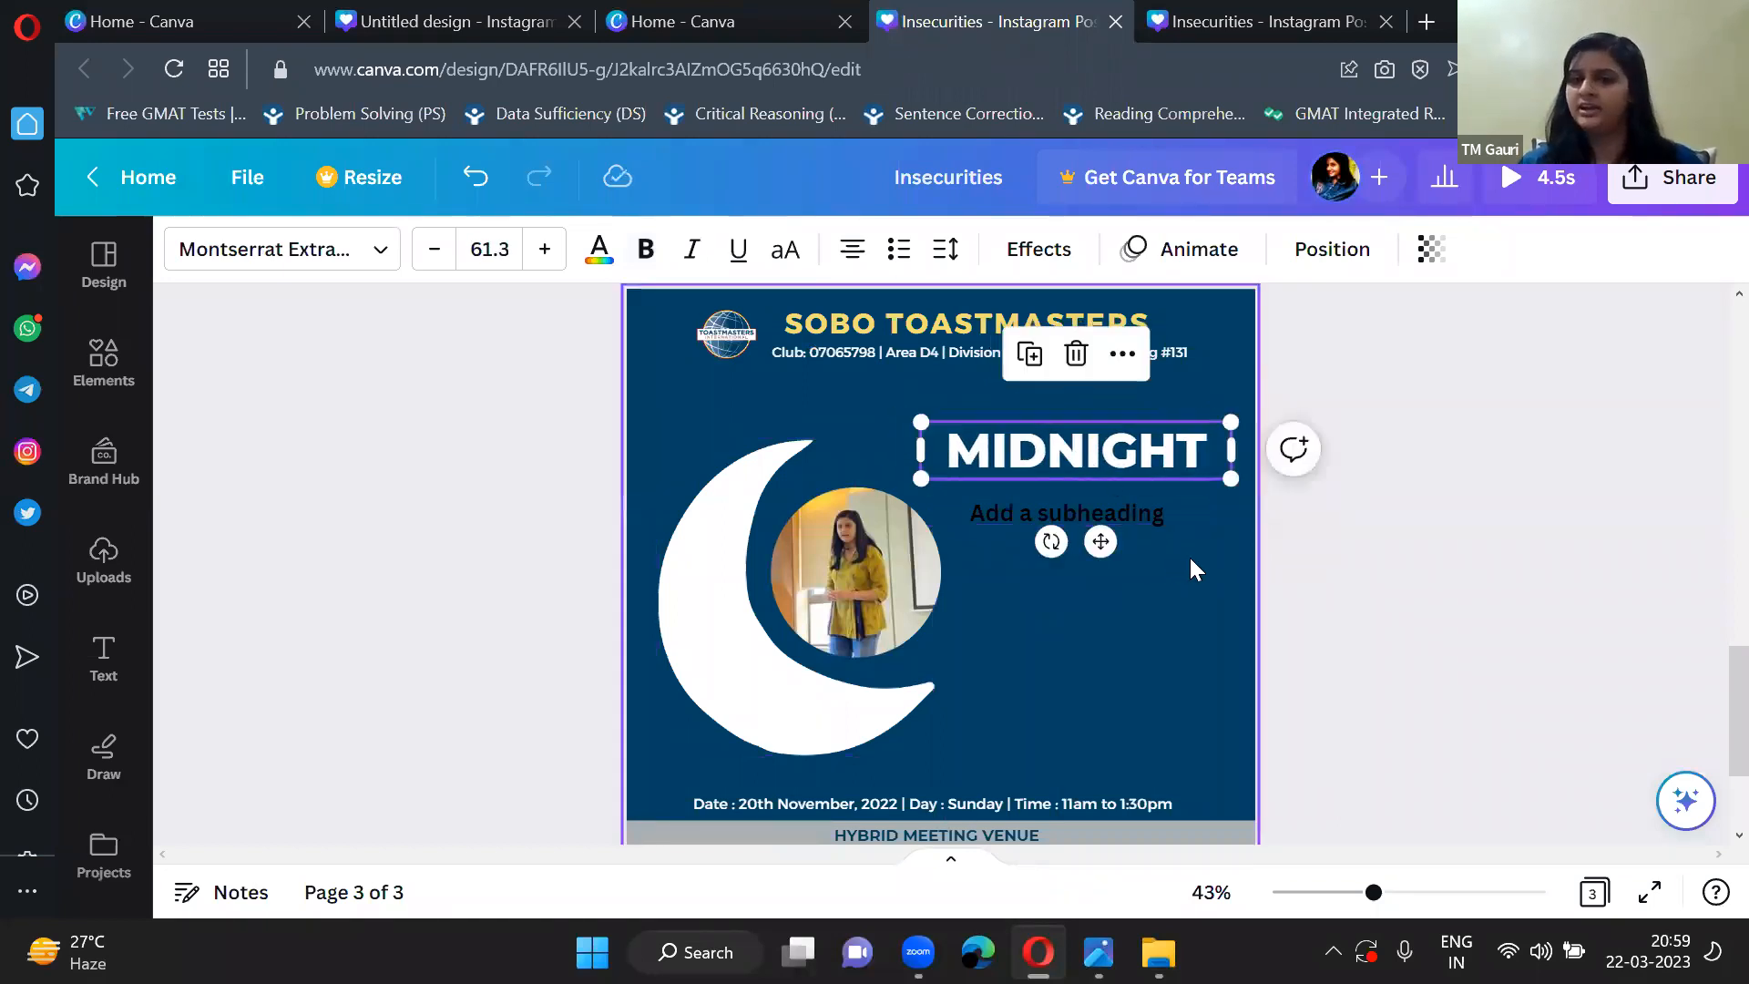
click(1154, 516)
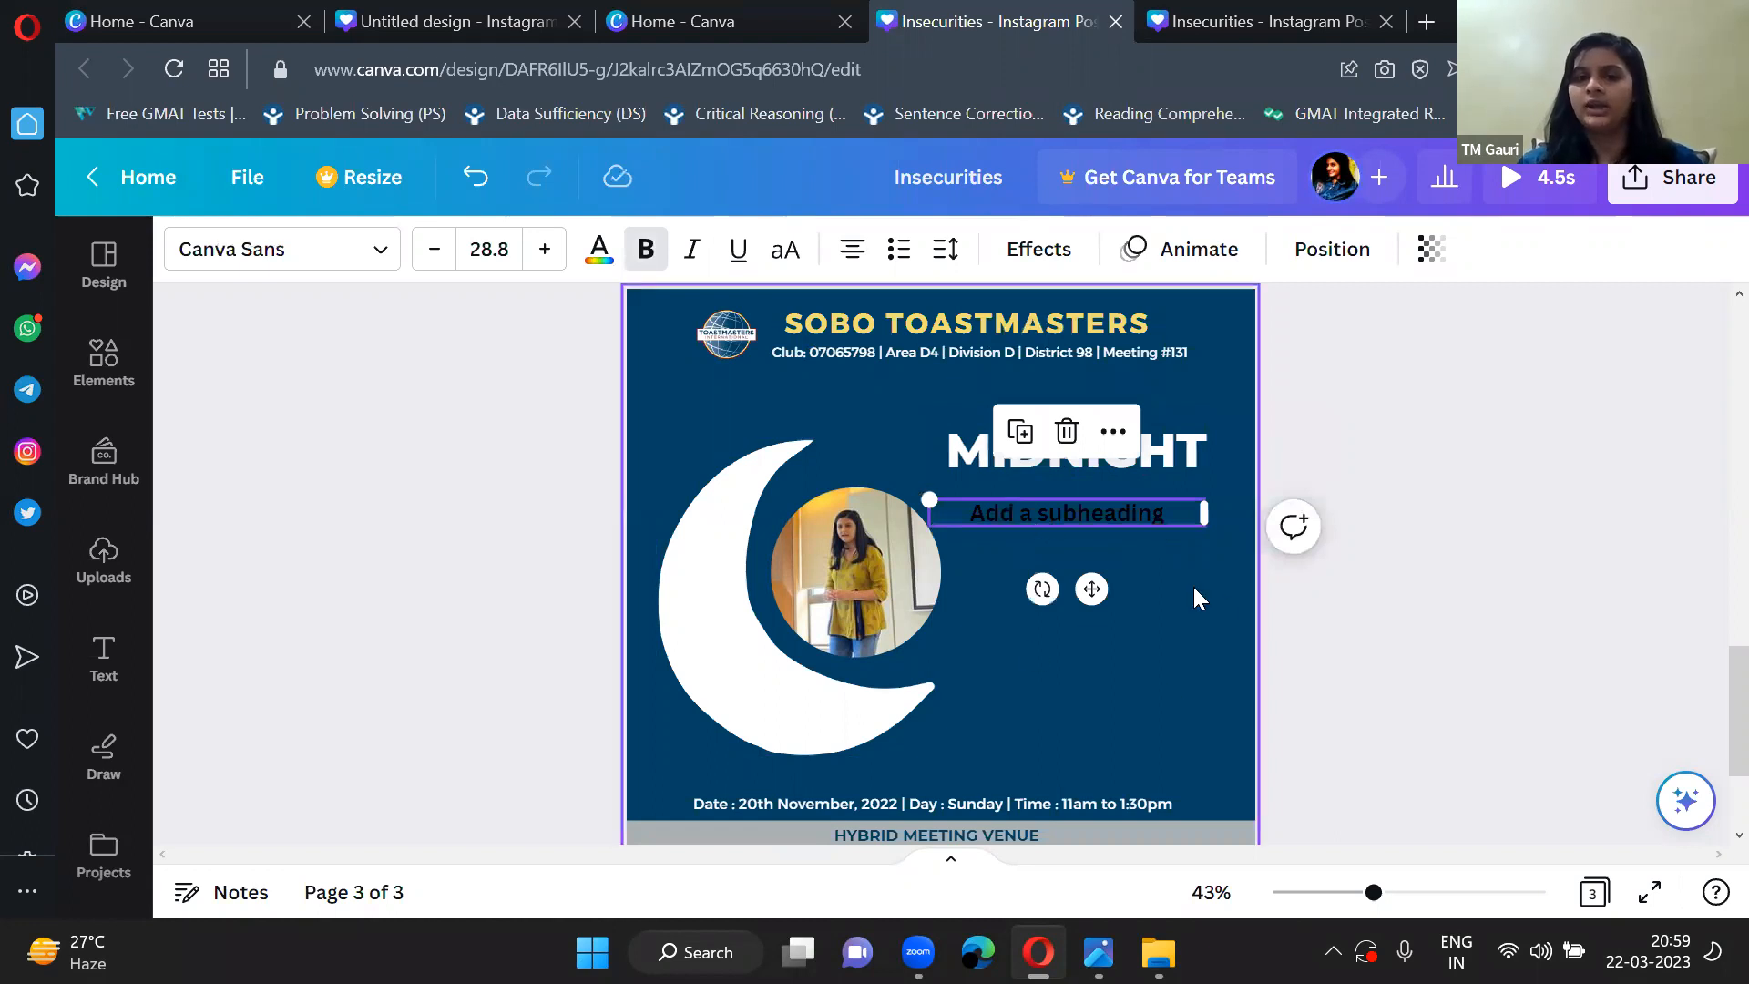
click(1218, 597)
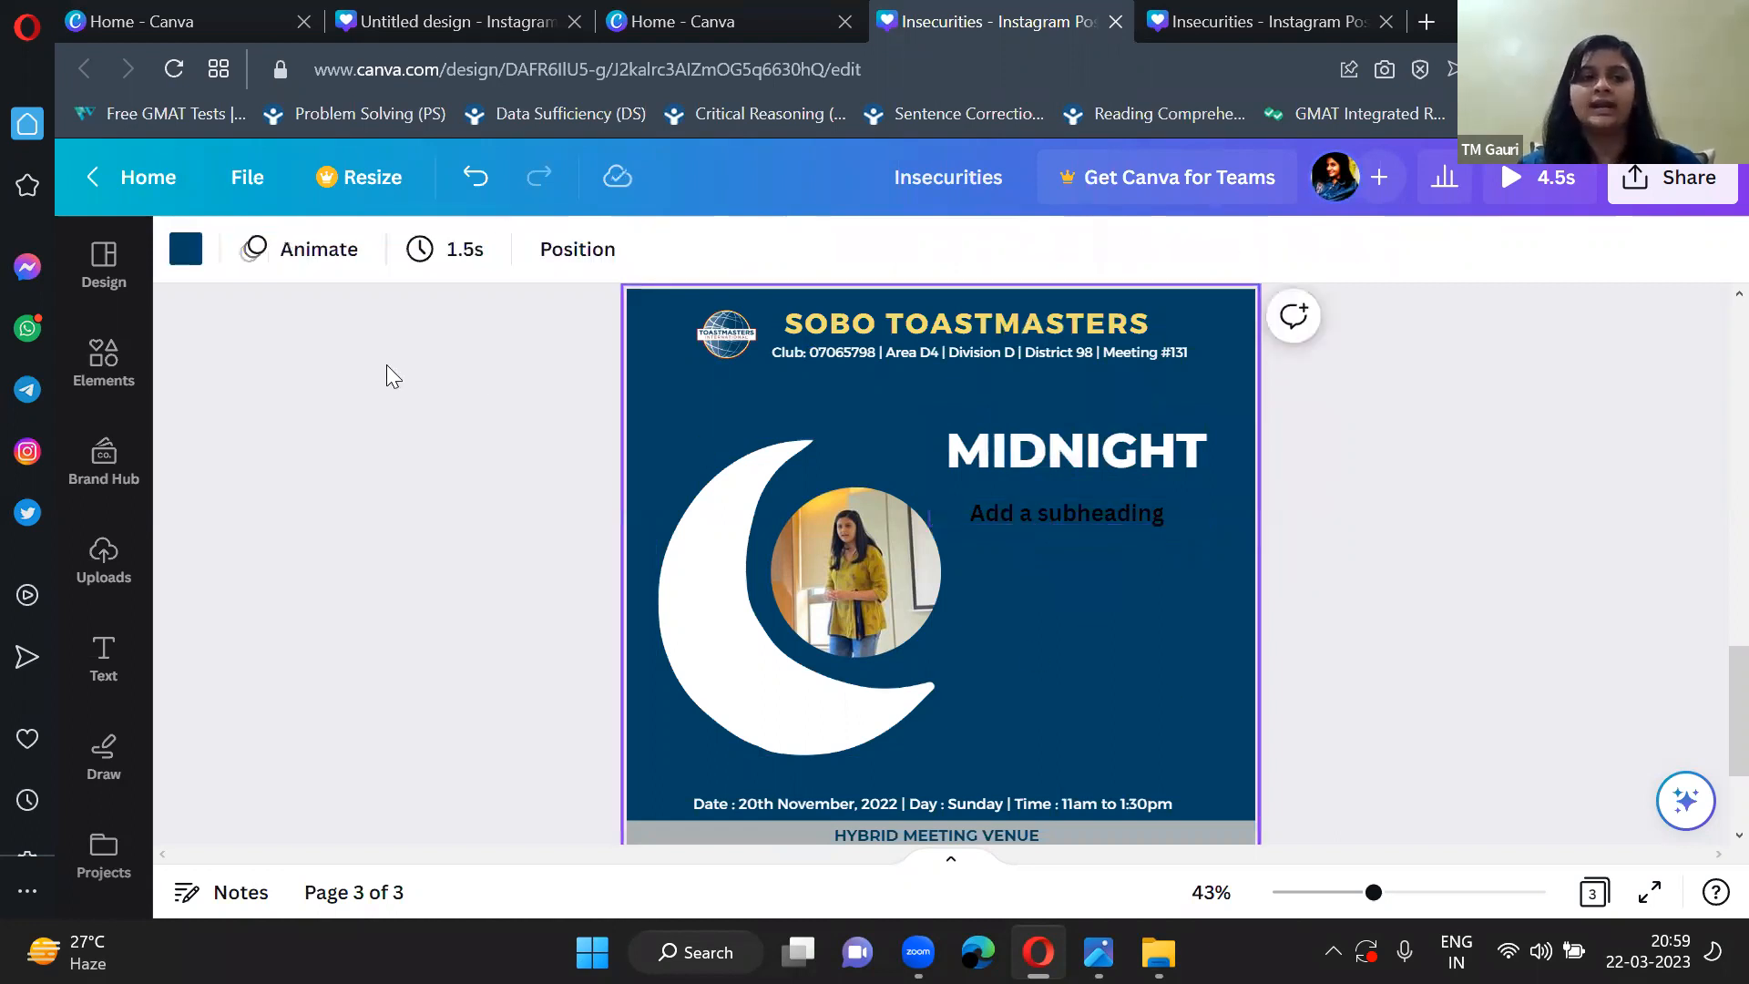
Search the elements library for "stars".
click(103, 360)
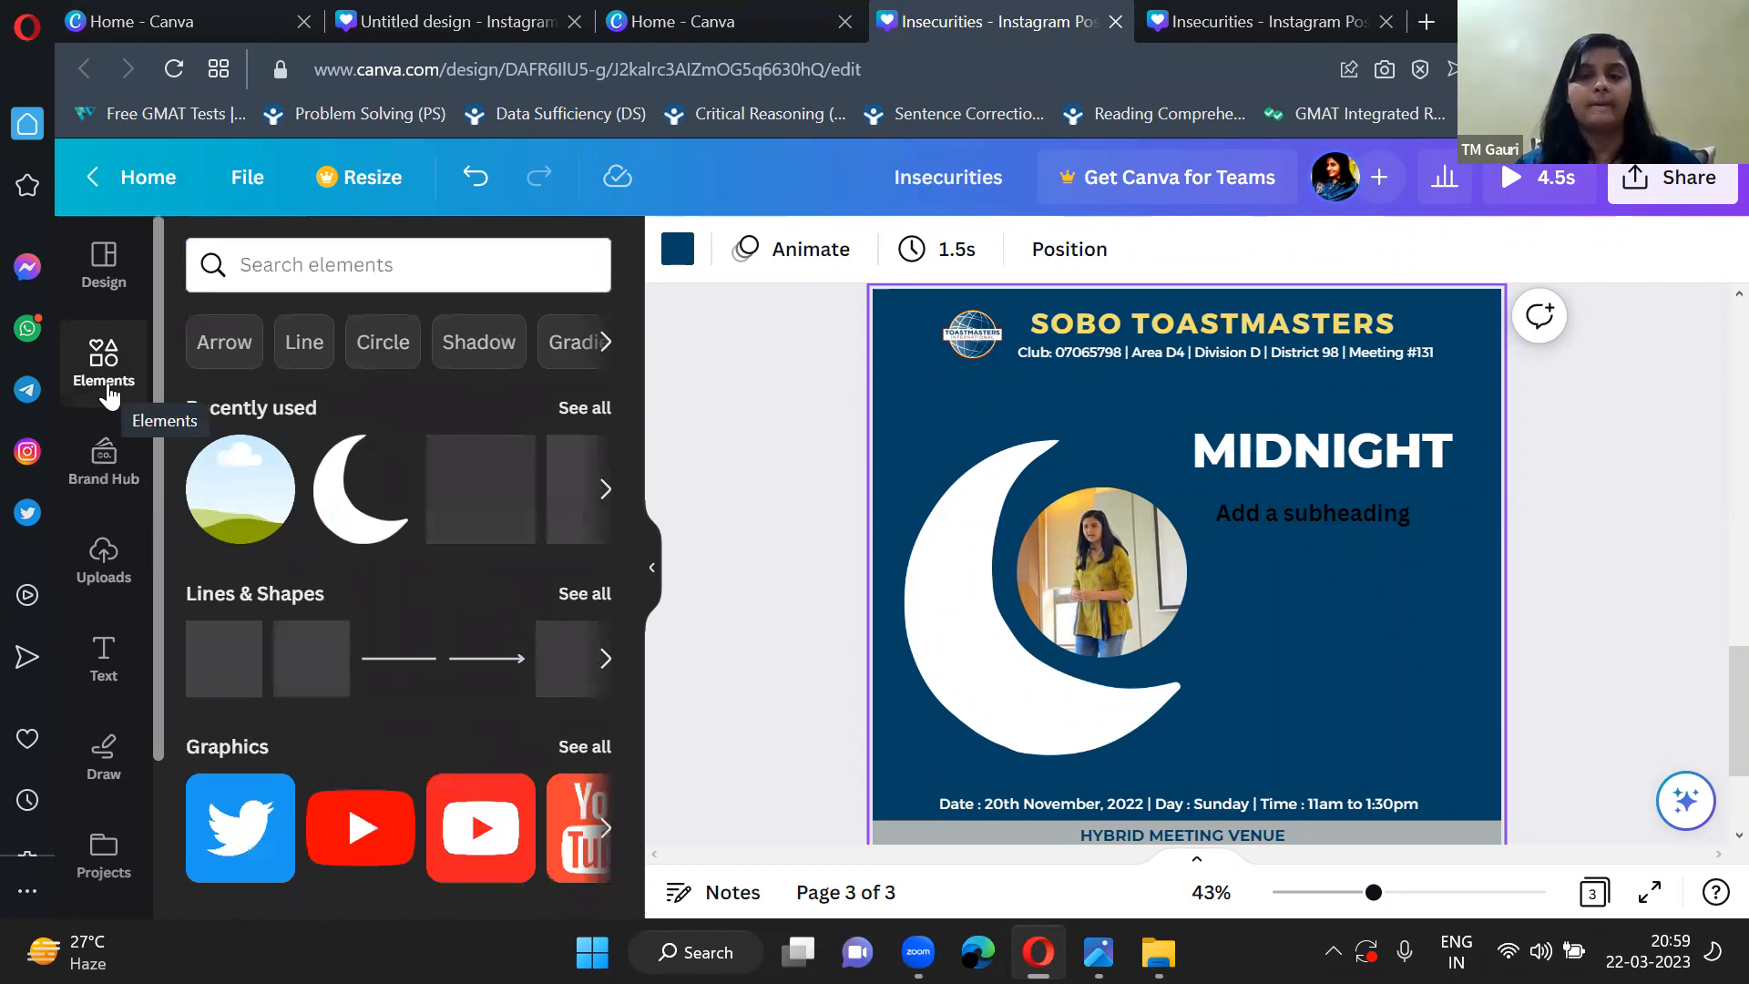
click(328, 258)
text(str)
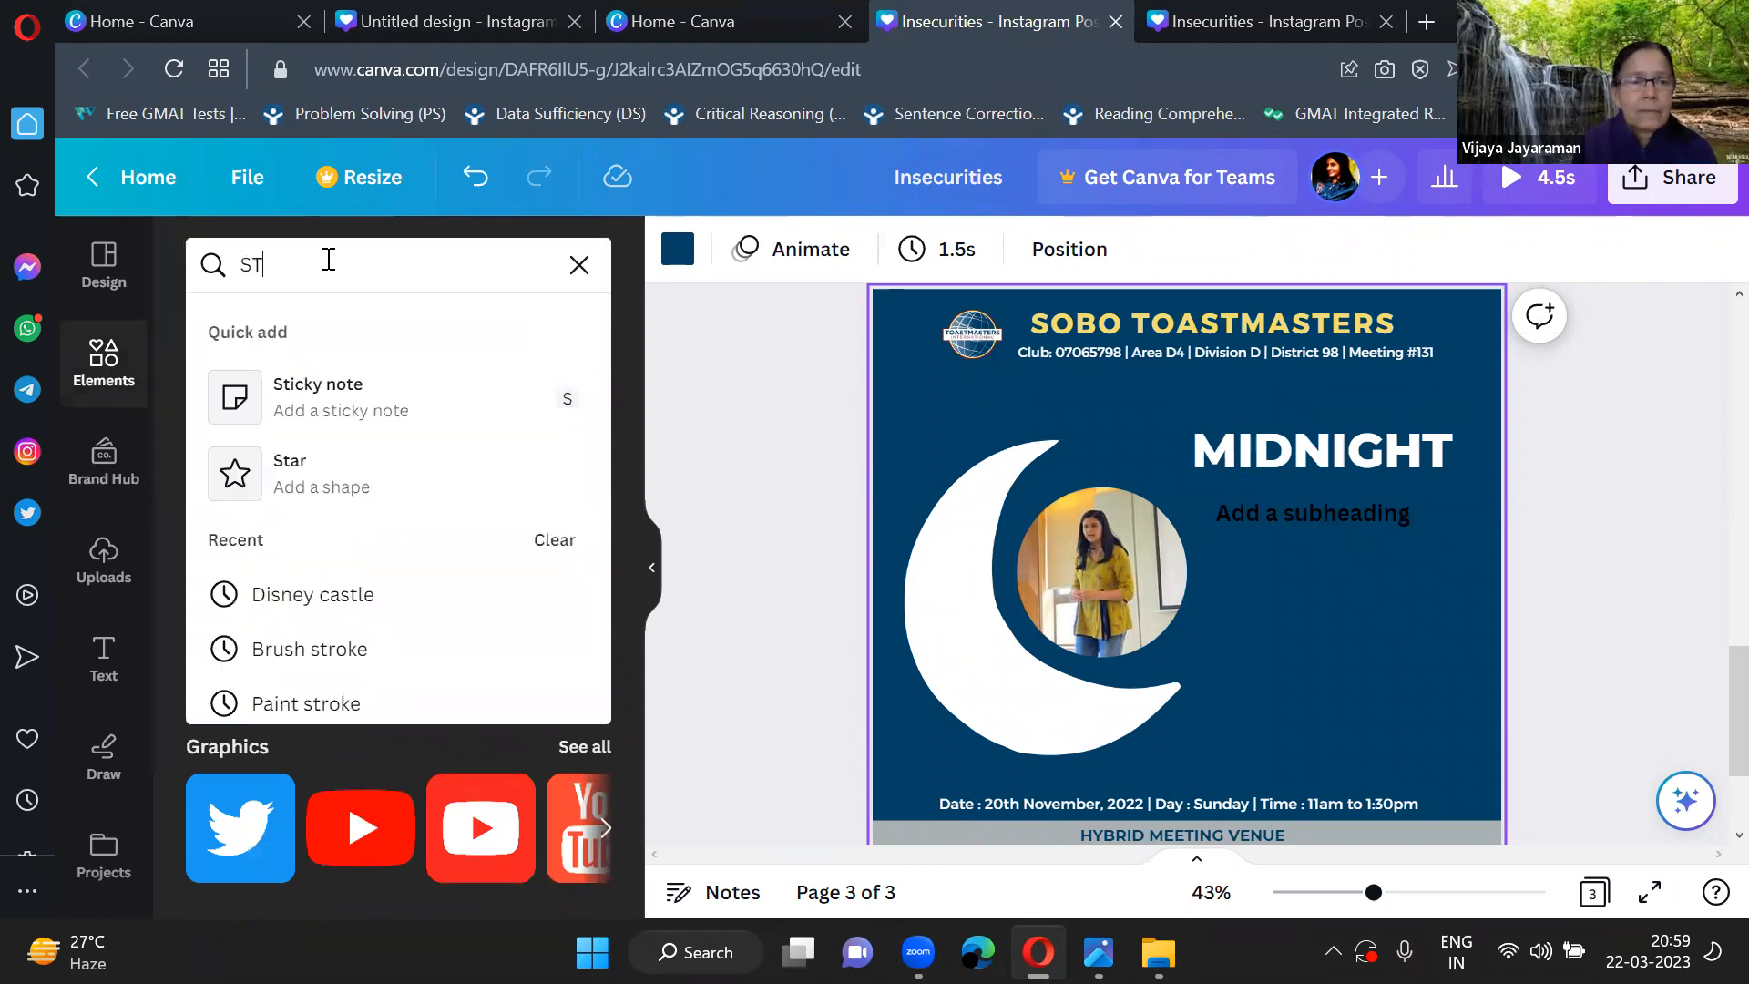
key(BackSpace)
key(BackSpace)
key(BackSpace)
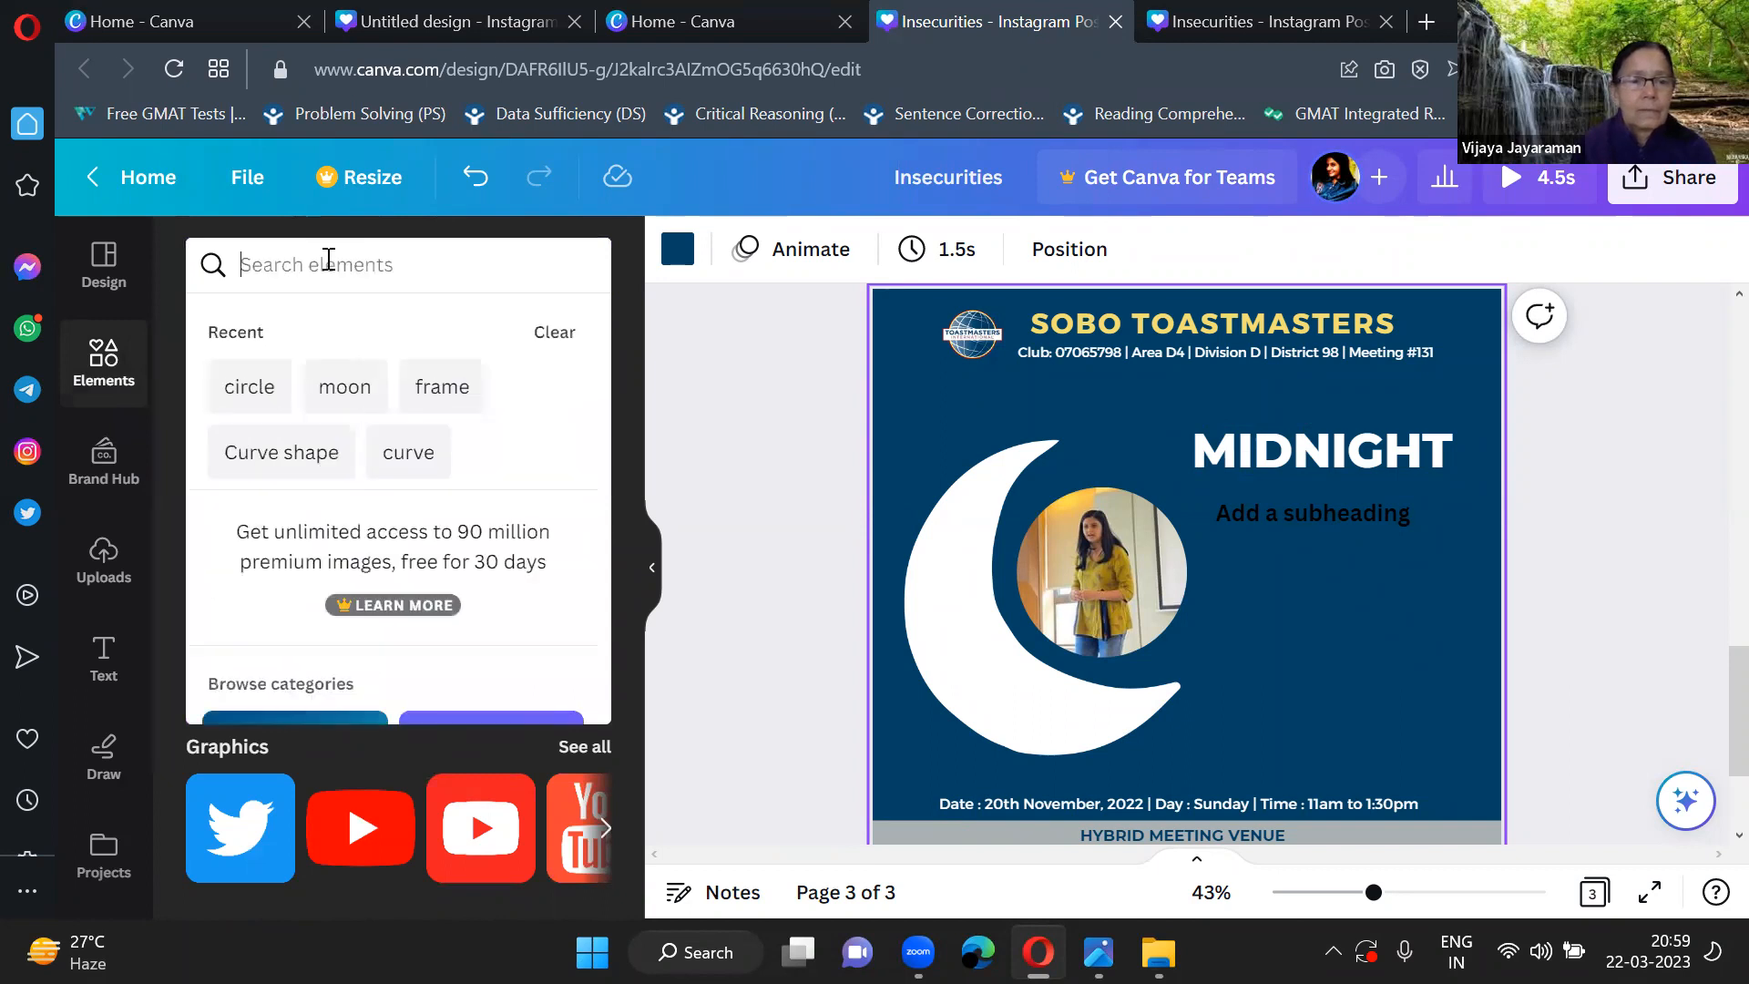
text(stars)
key(Return)
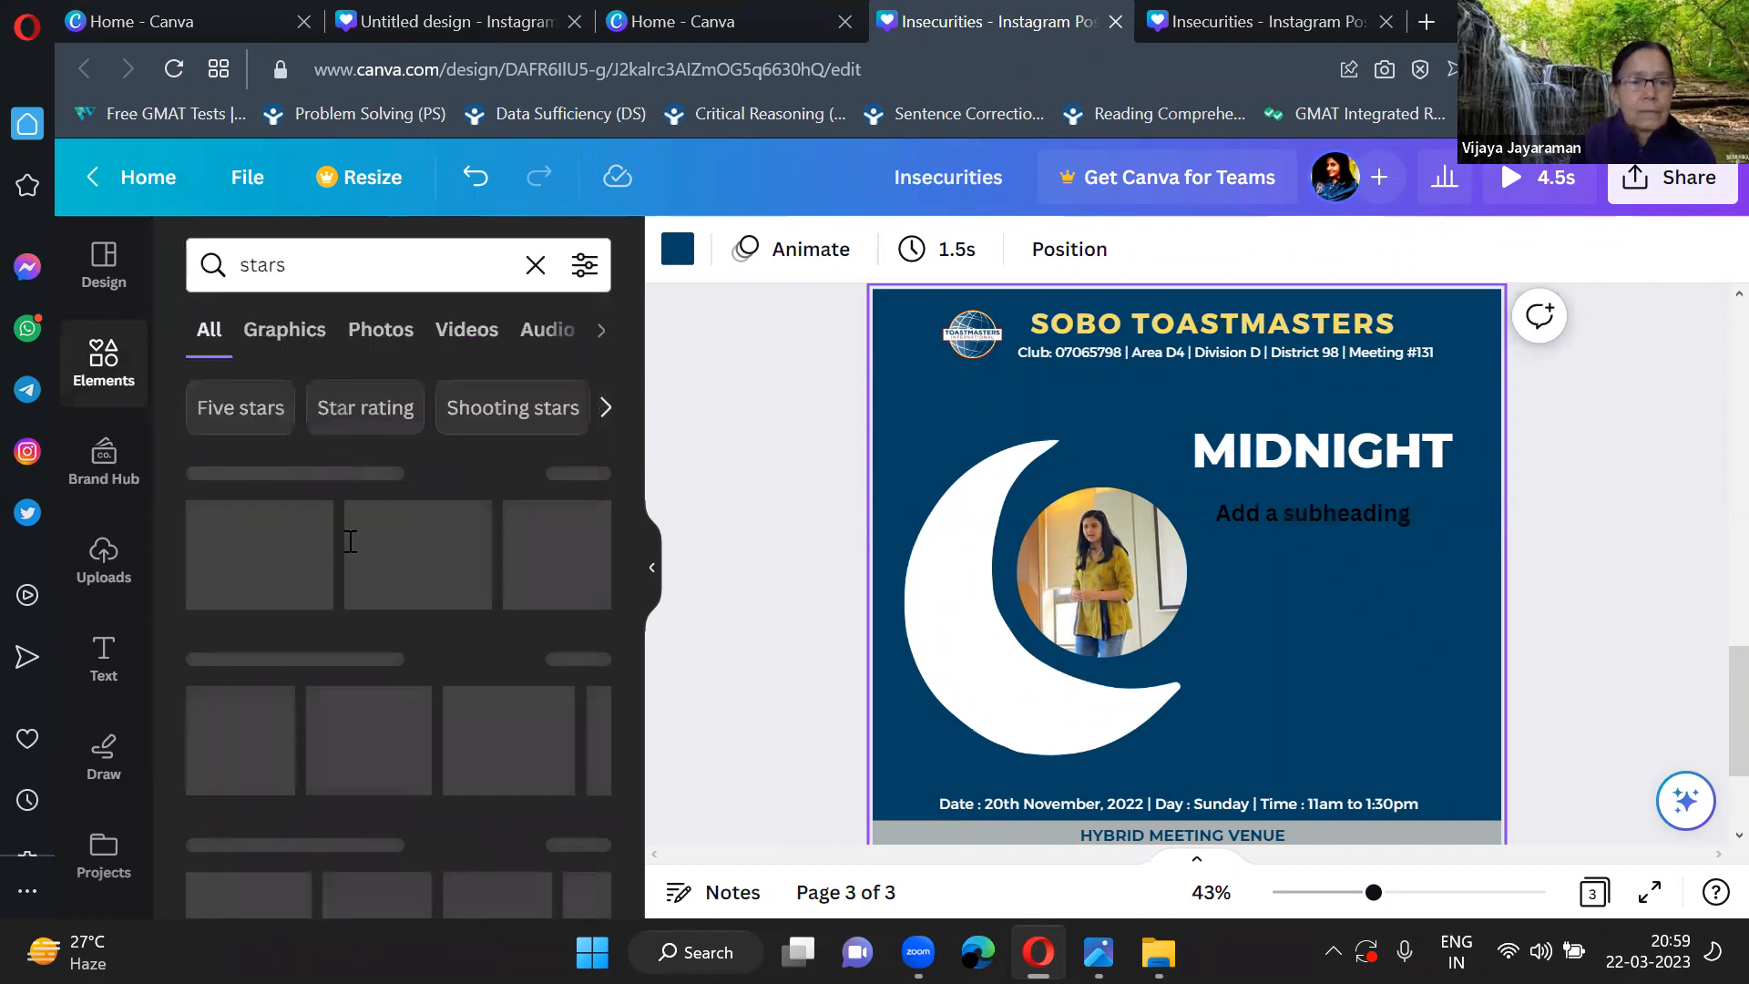
Browse the star graphics and add the one with three yellow four-pointed stars to the page.
scroll(341, 616, down, 2)
scroll(344, 633, up, 1)
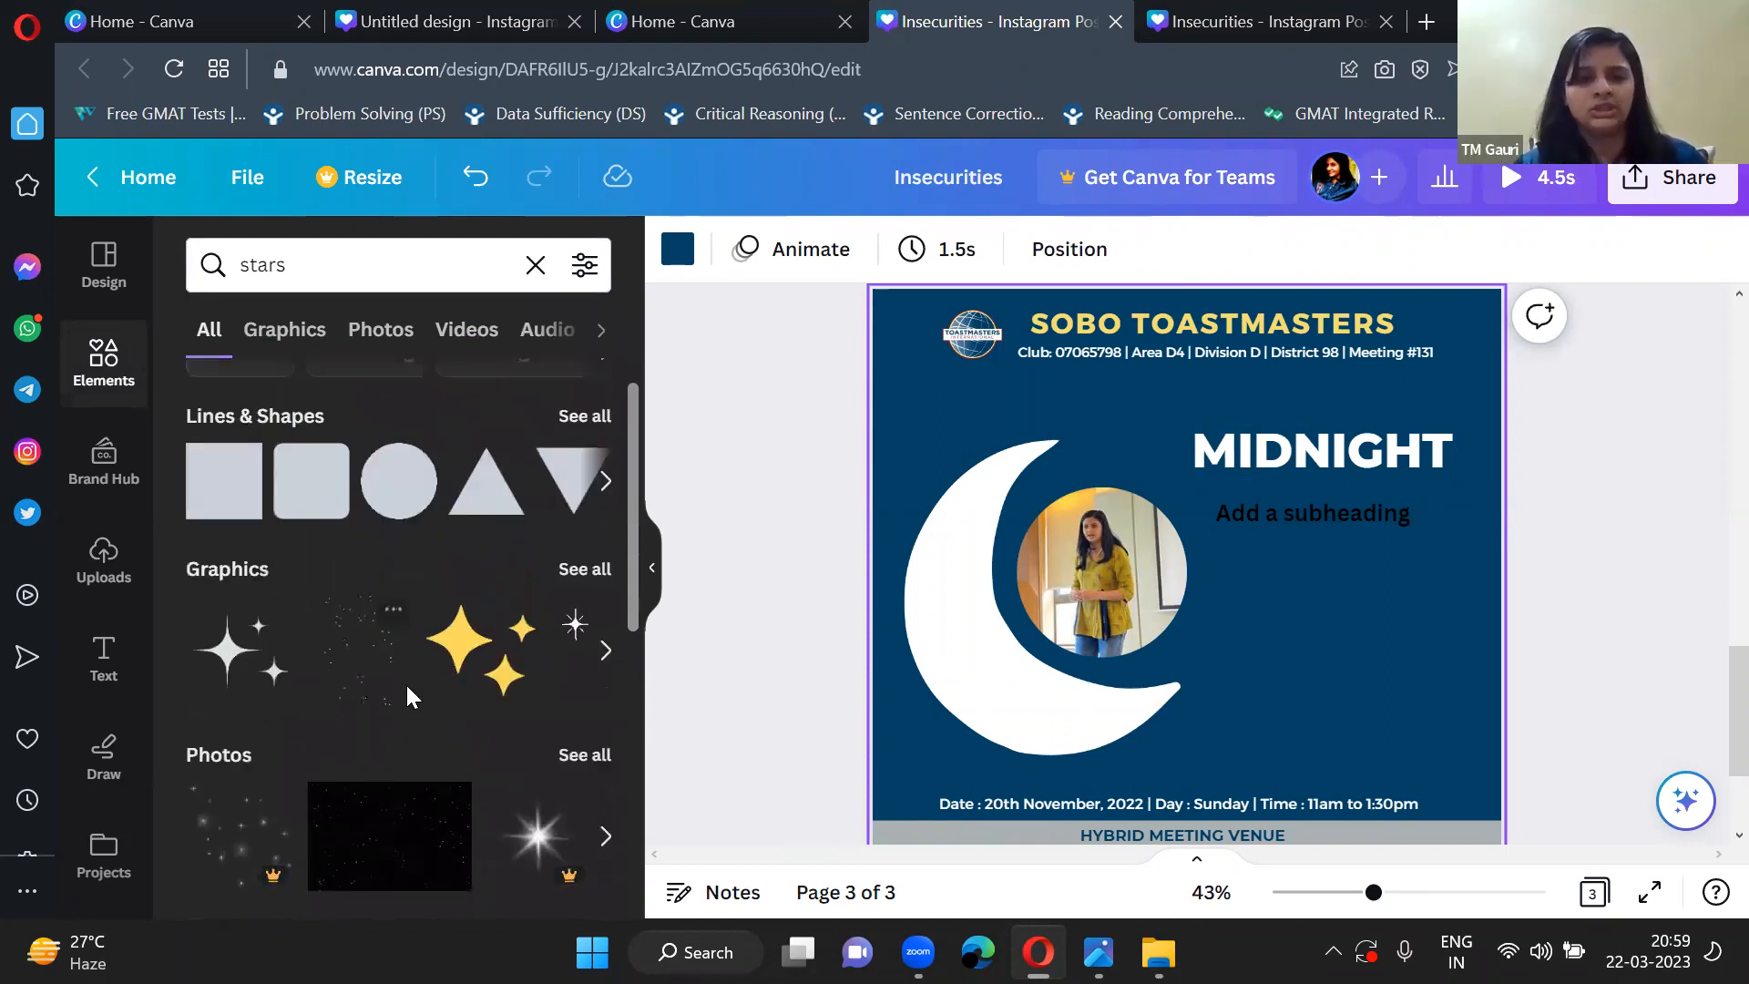
scroll(407, 698, right, 1)
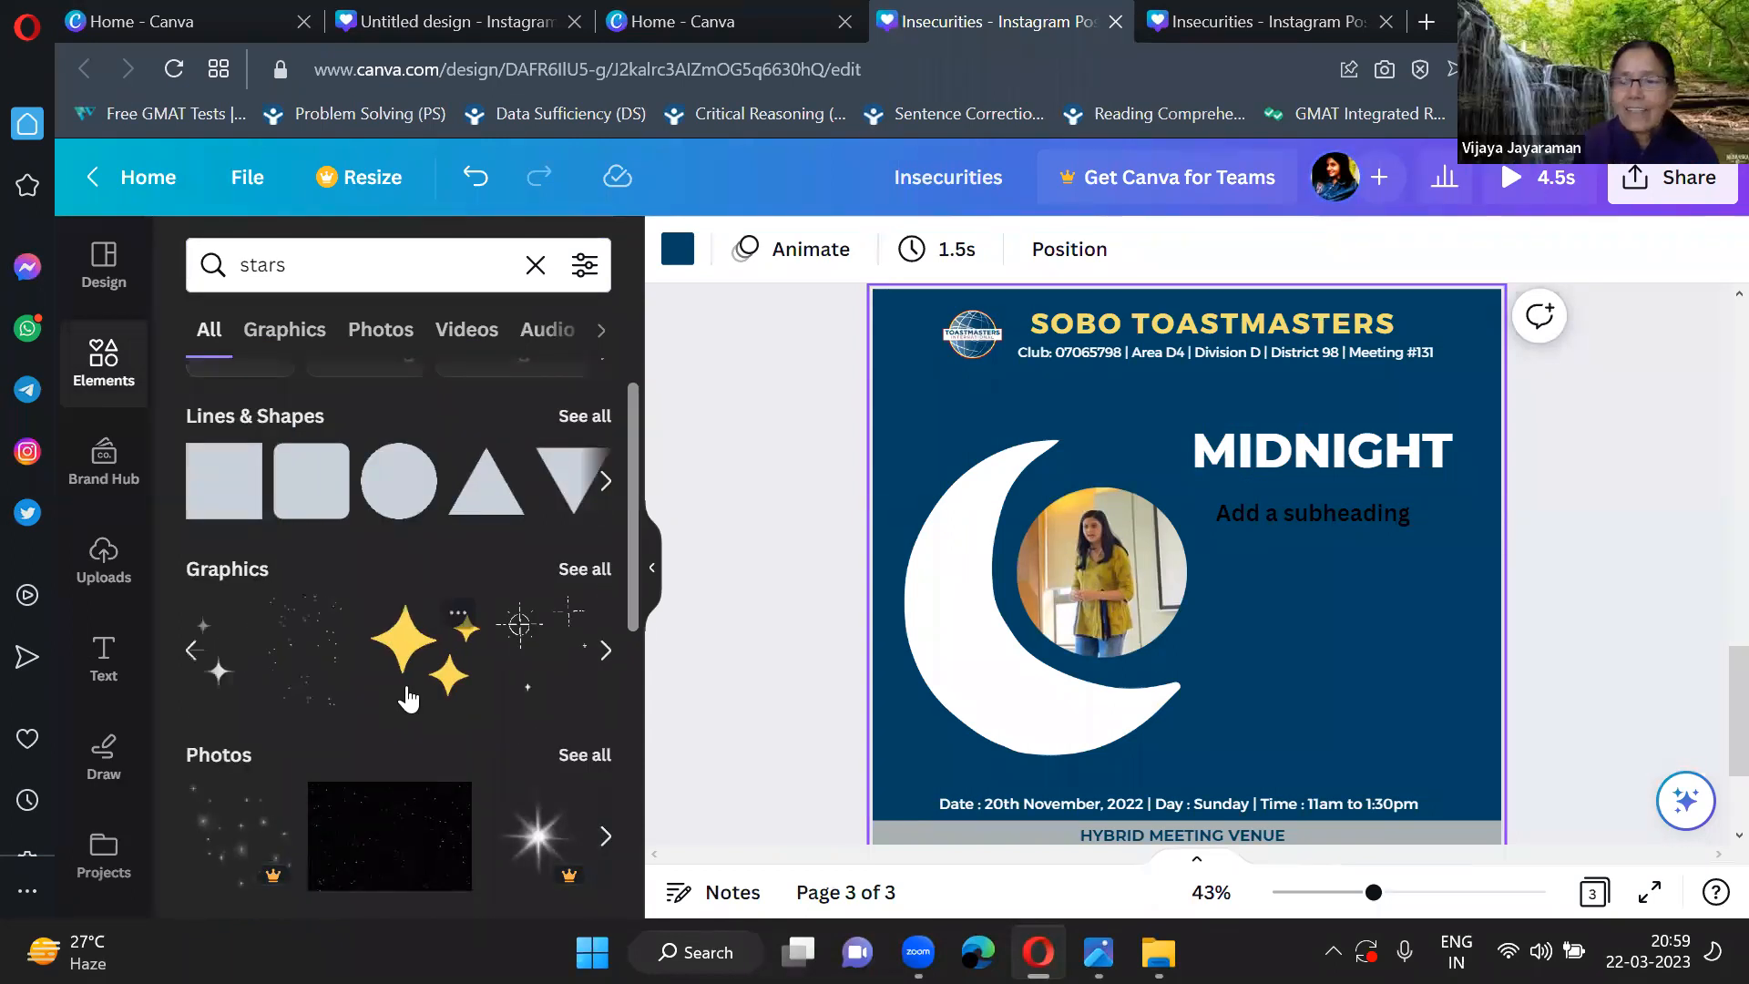
scroll(408, 697, down, 2)
scroll(592, 428, up, 3)
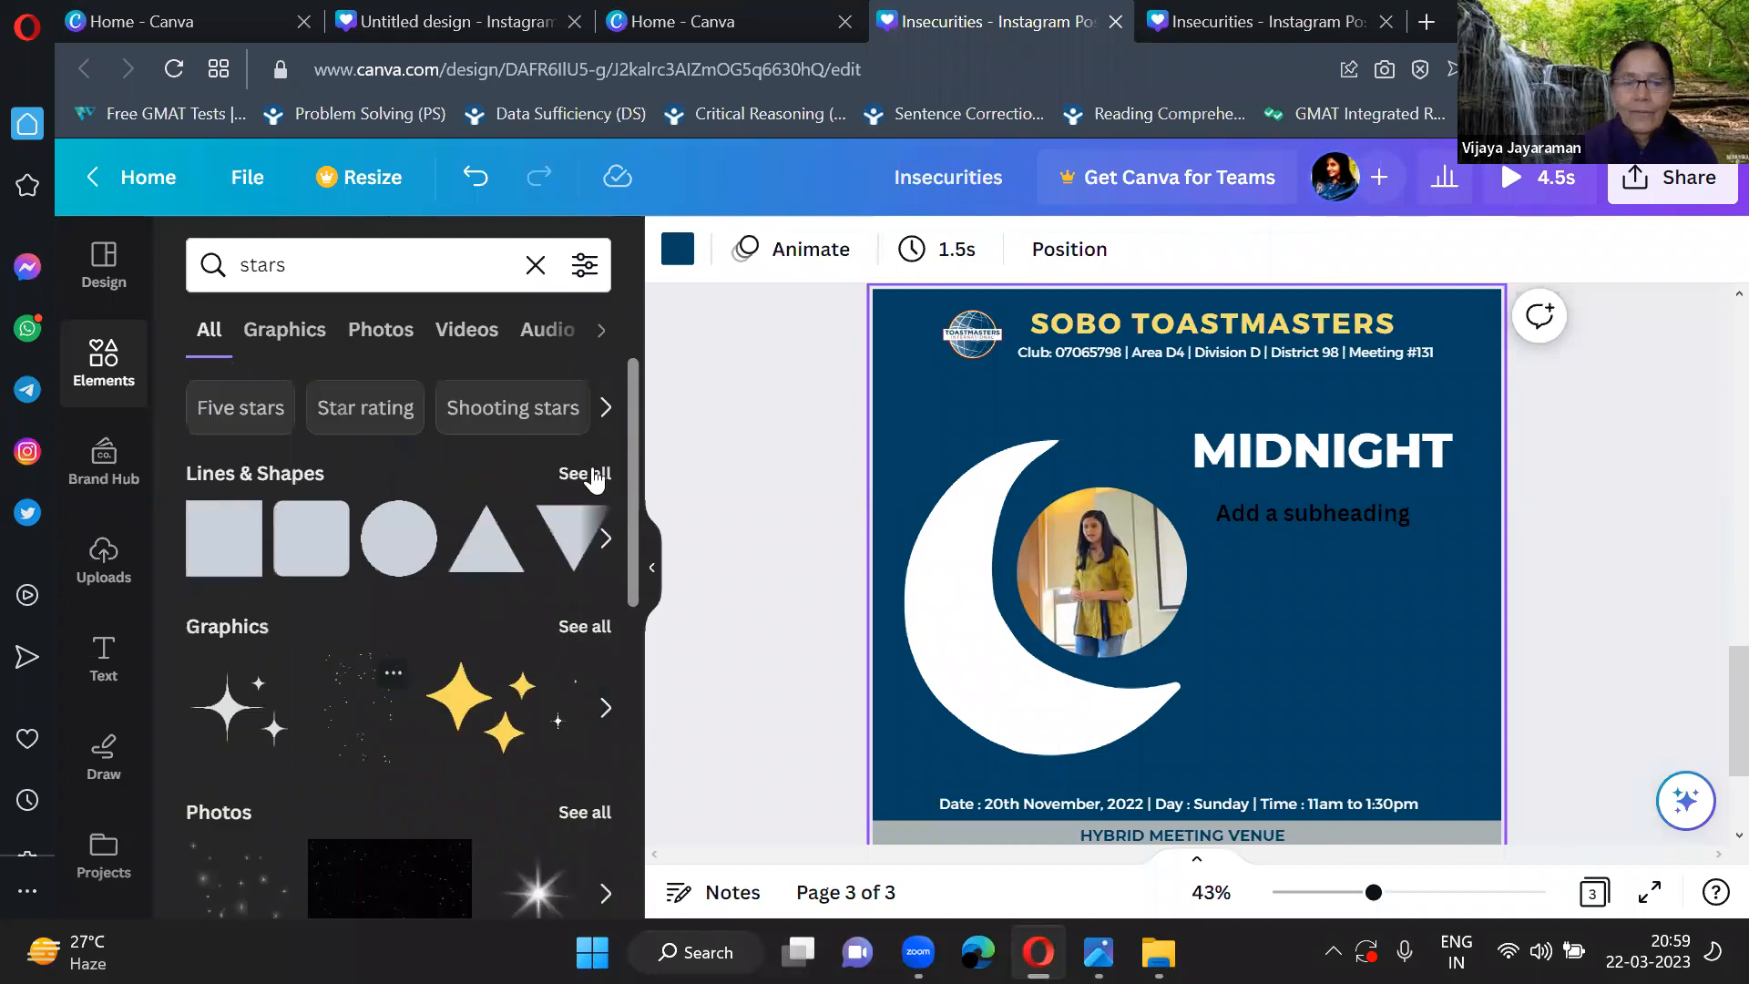
click(482, 716)
Look through the full Lines & Shapes collection and add a rounded square to the page.
scroll(470, 711, right, 3)
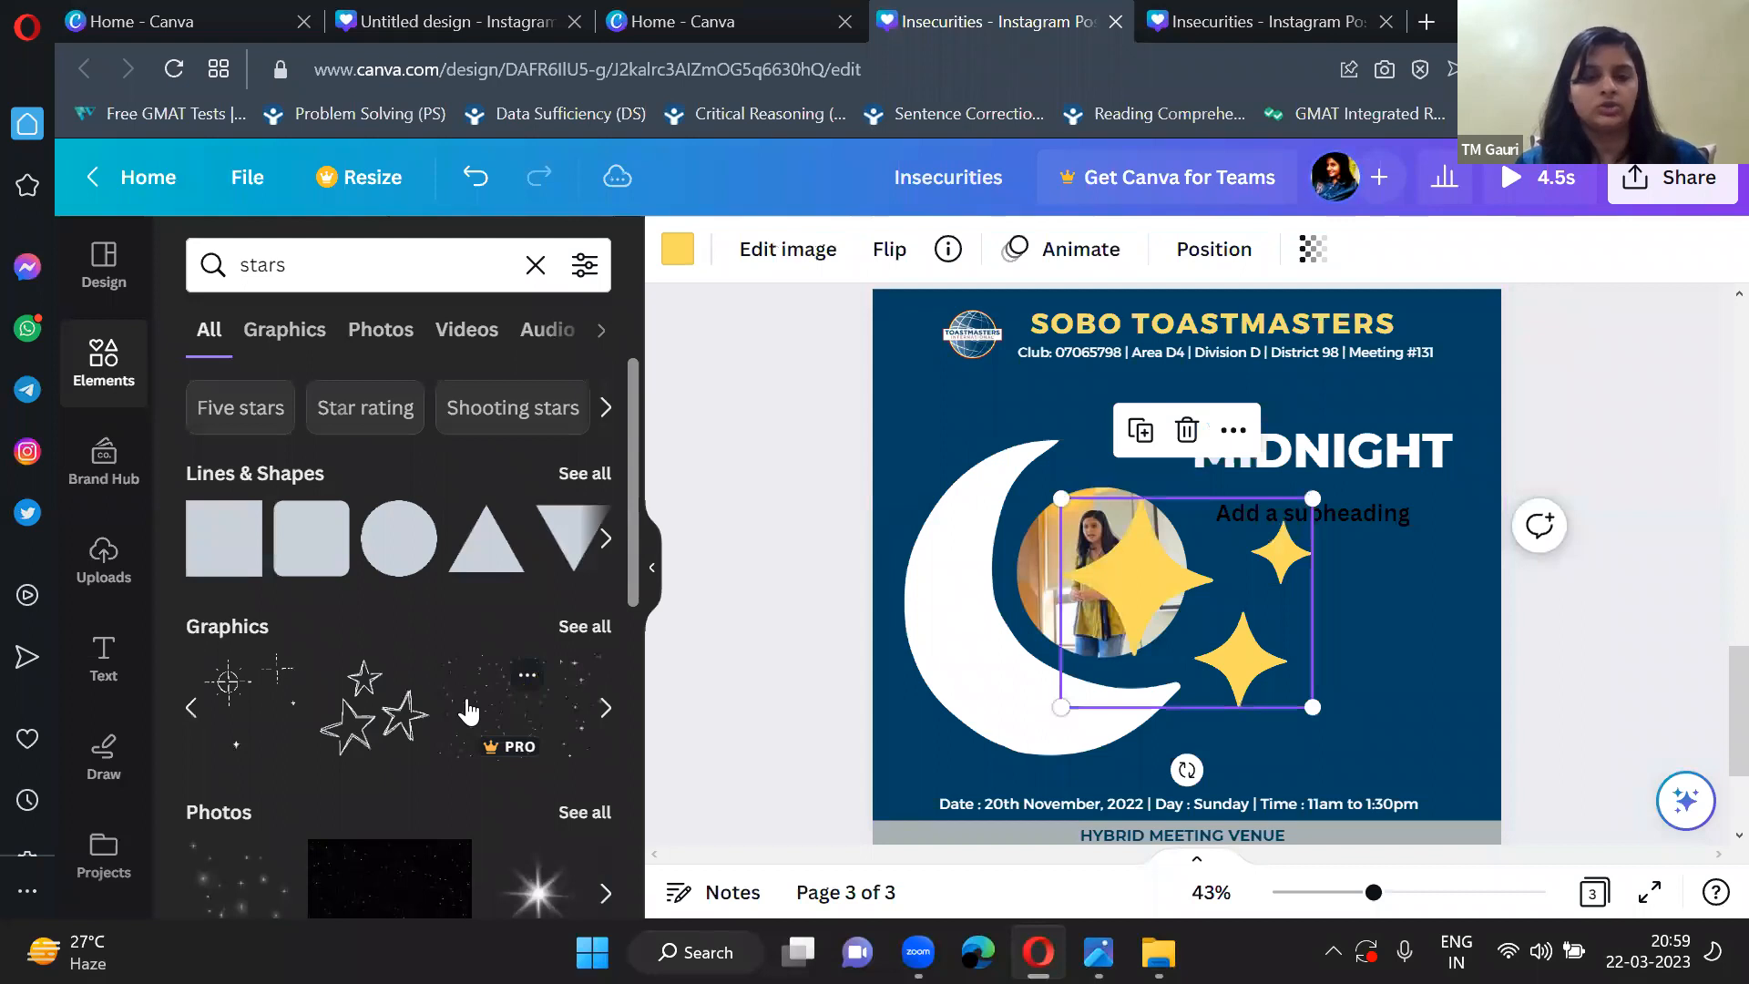
scroll(469, 710, right, 2)
scroll(515, 529, down, 5)
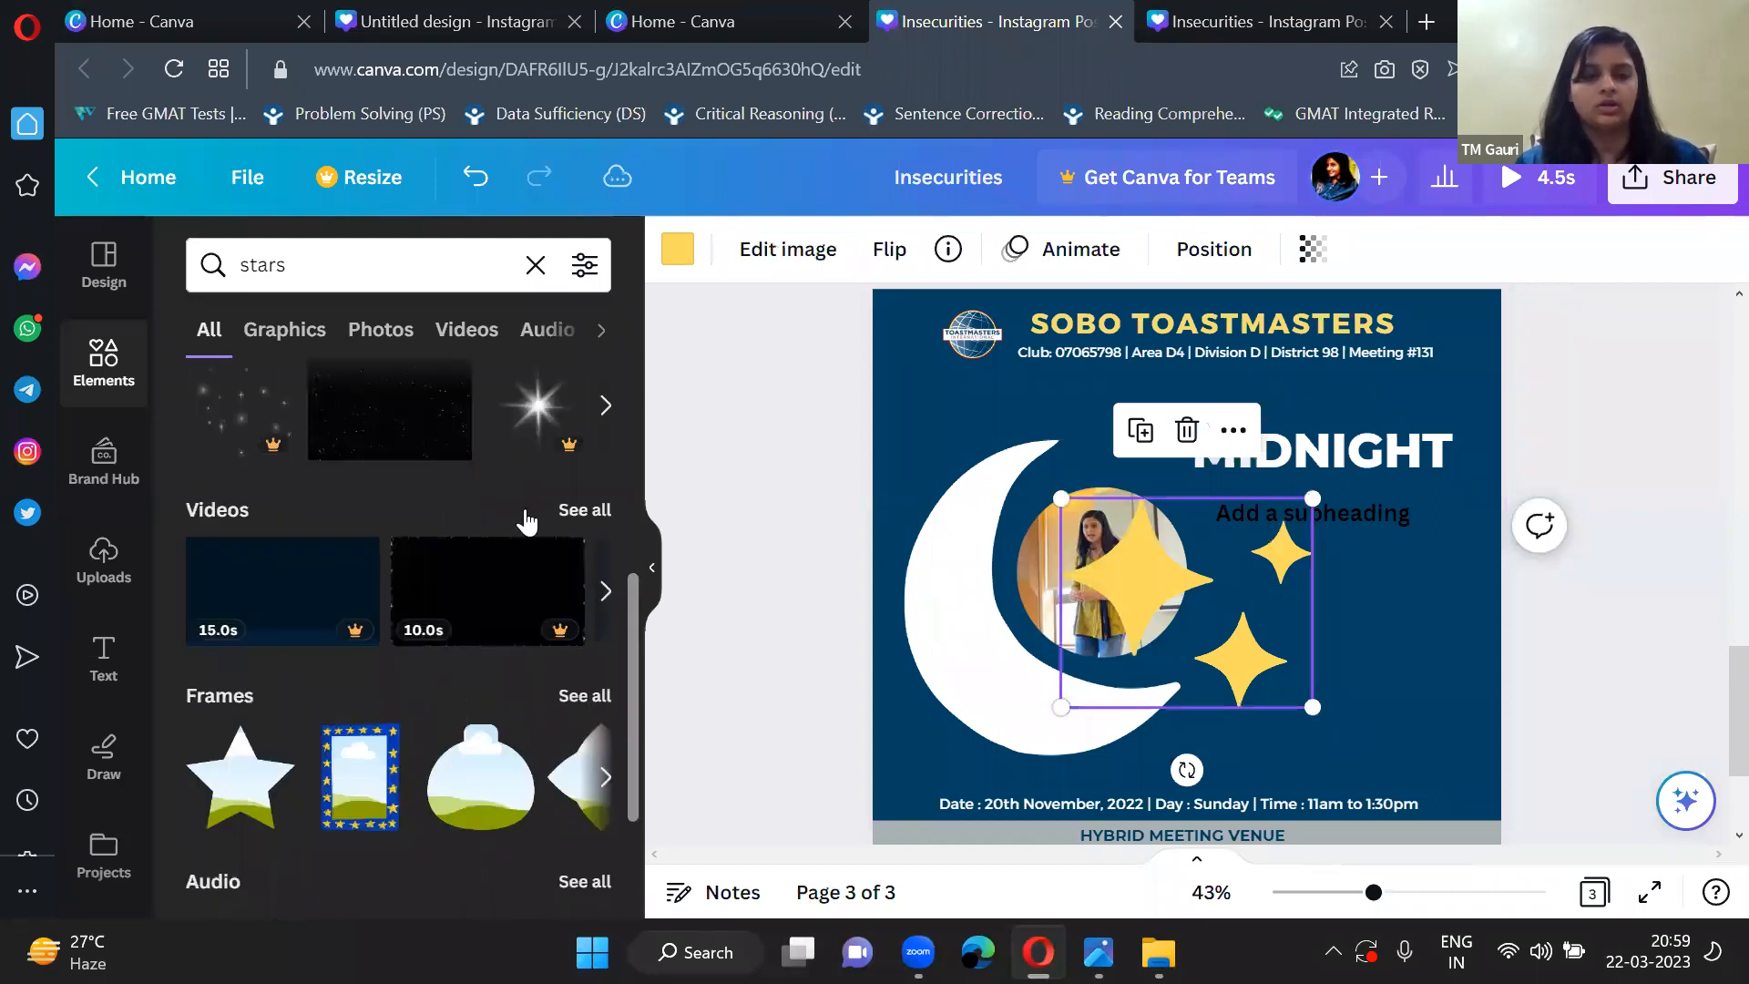
scroll(519, 511, up, 5)
click(574, 474)
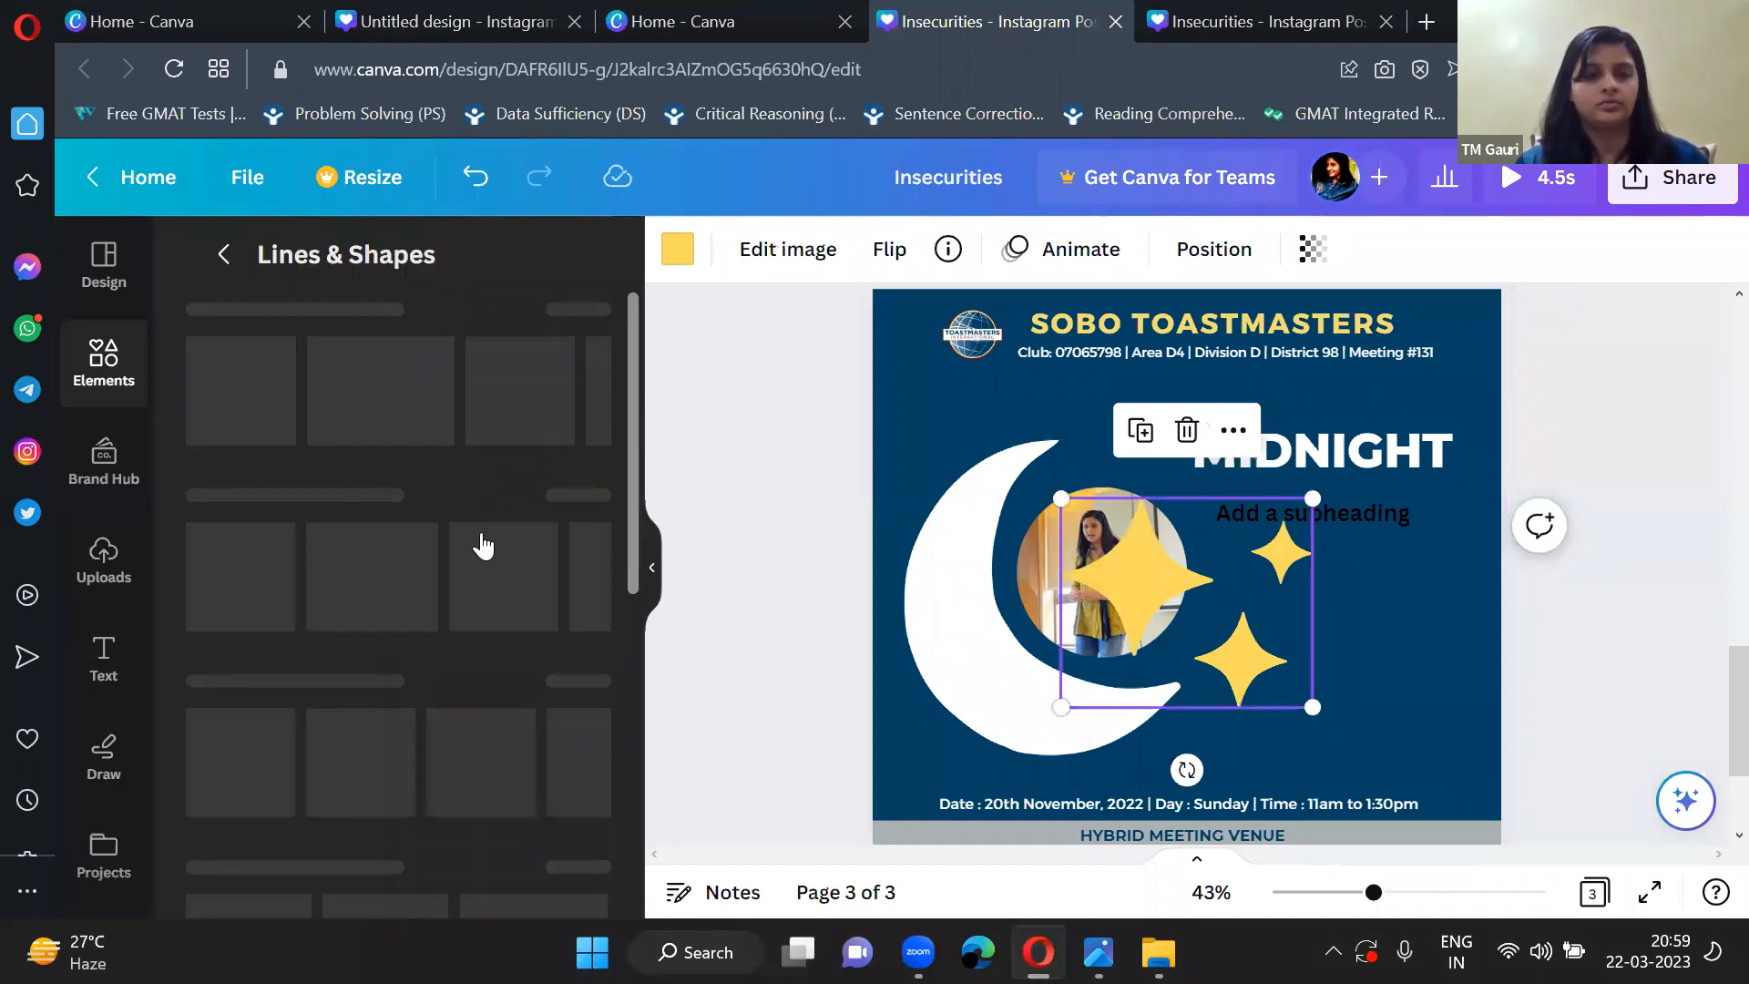
scroll(527, 446, up, 1)
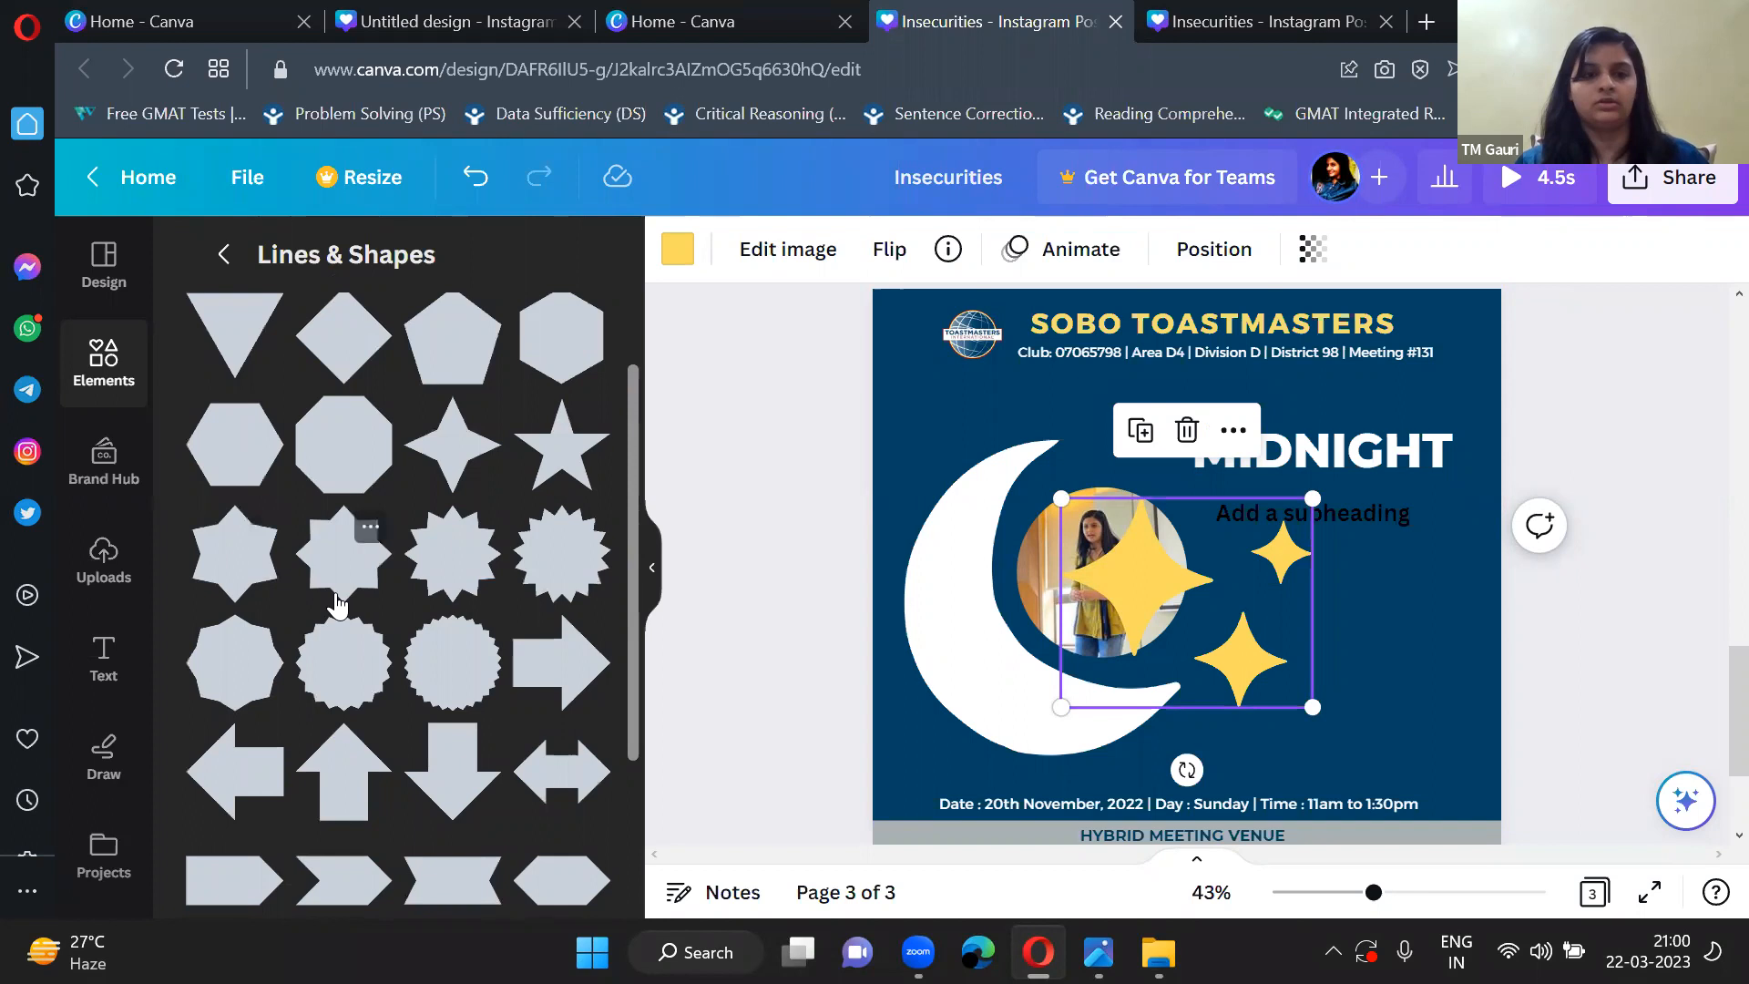
scroll(337, 597, down, 3)
scroll(337, 604, down, 3)
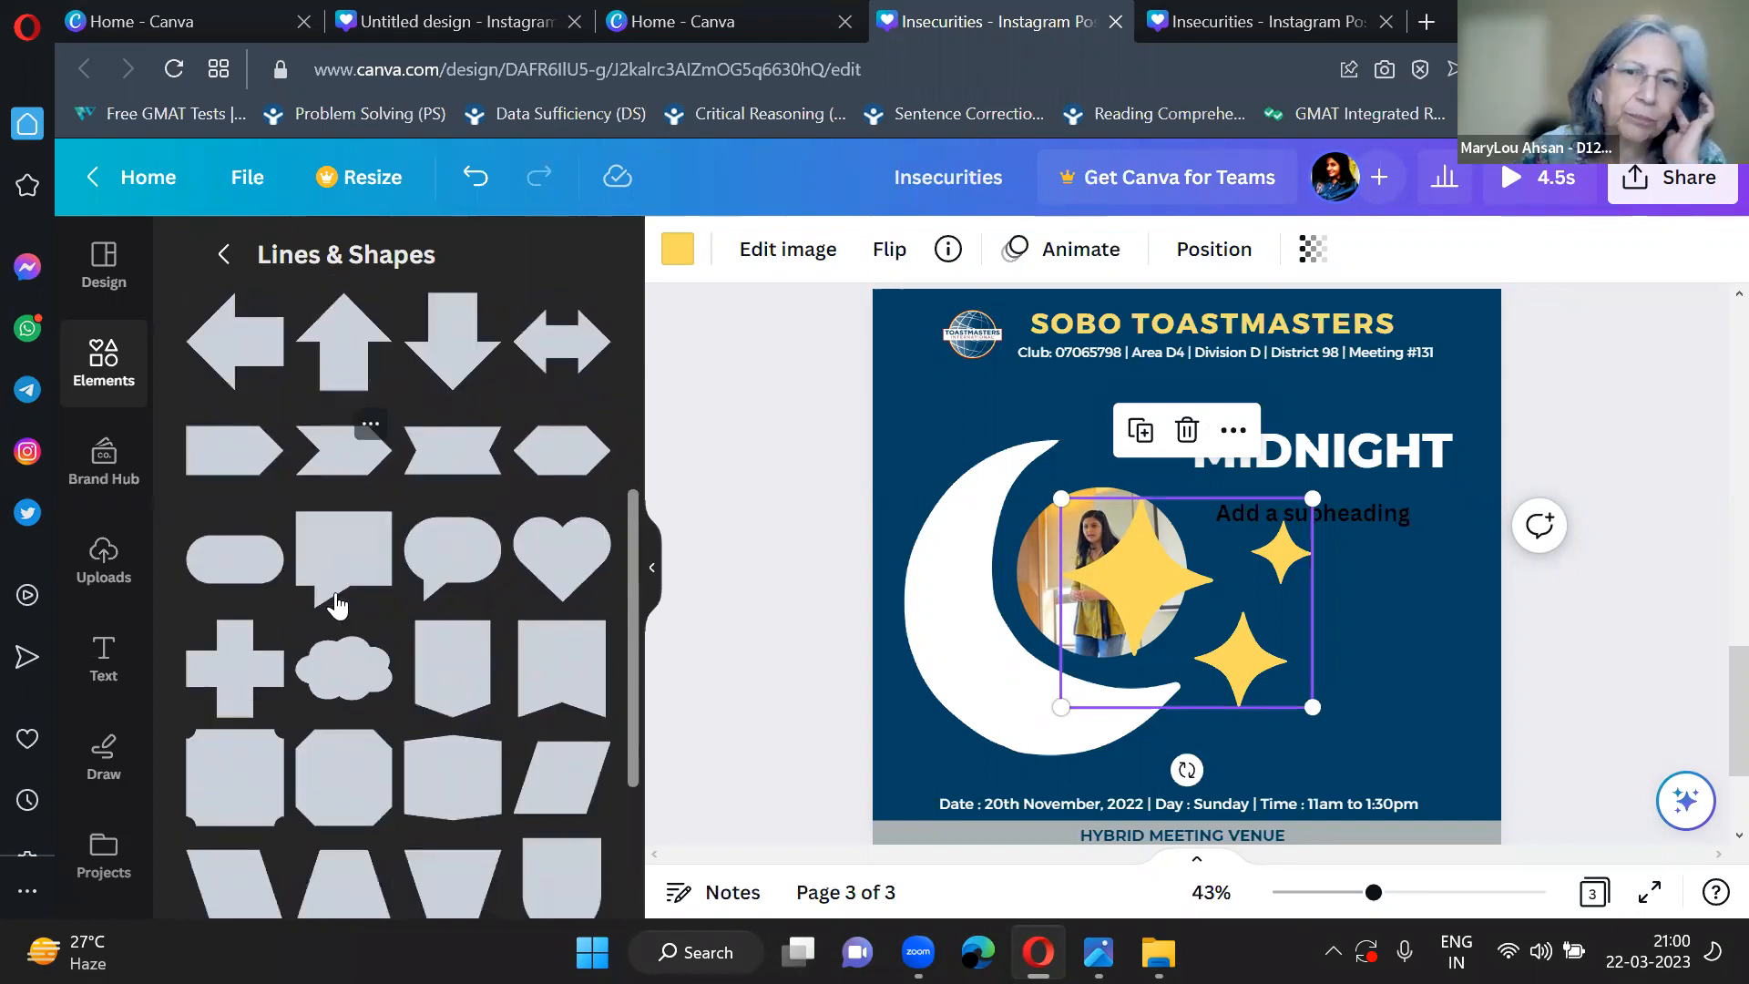
scroll(337, 604, up, 1)
scroll(337, 604, up, 6)
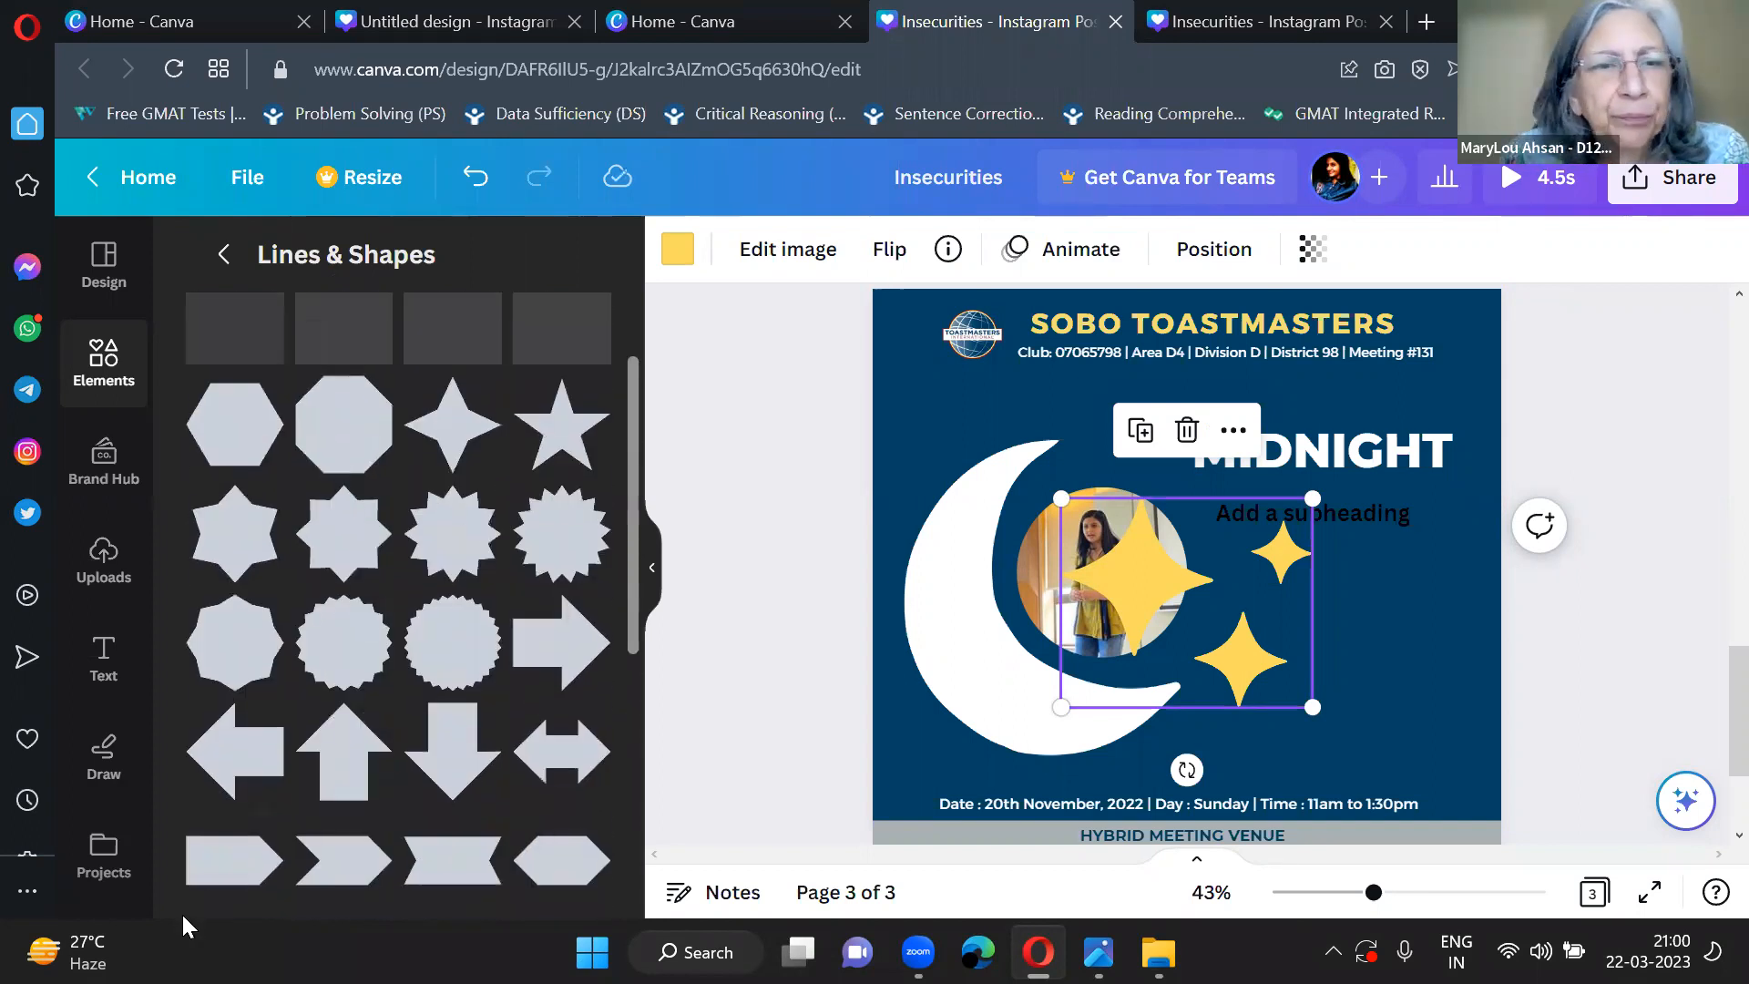
click(352, 314)
click(656, 574)
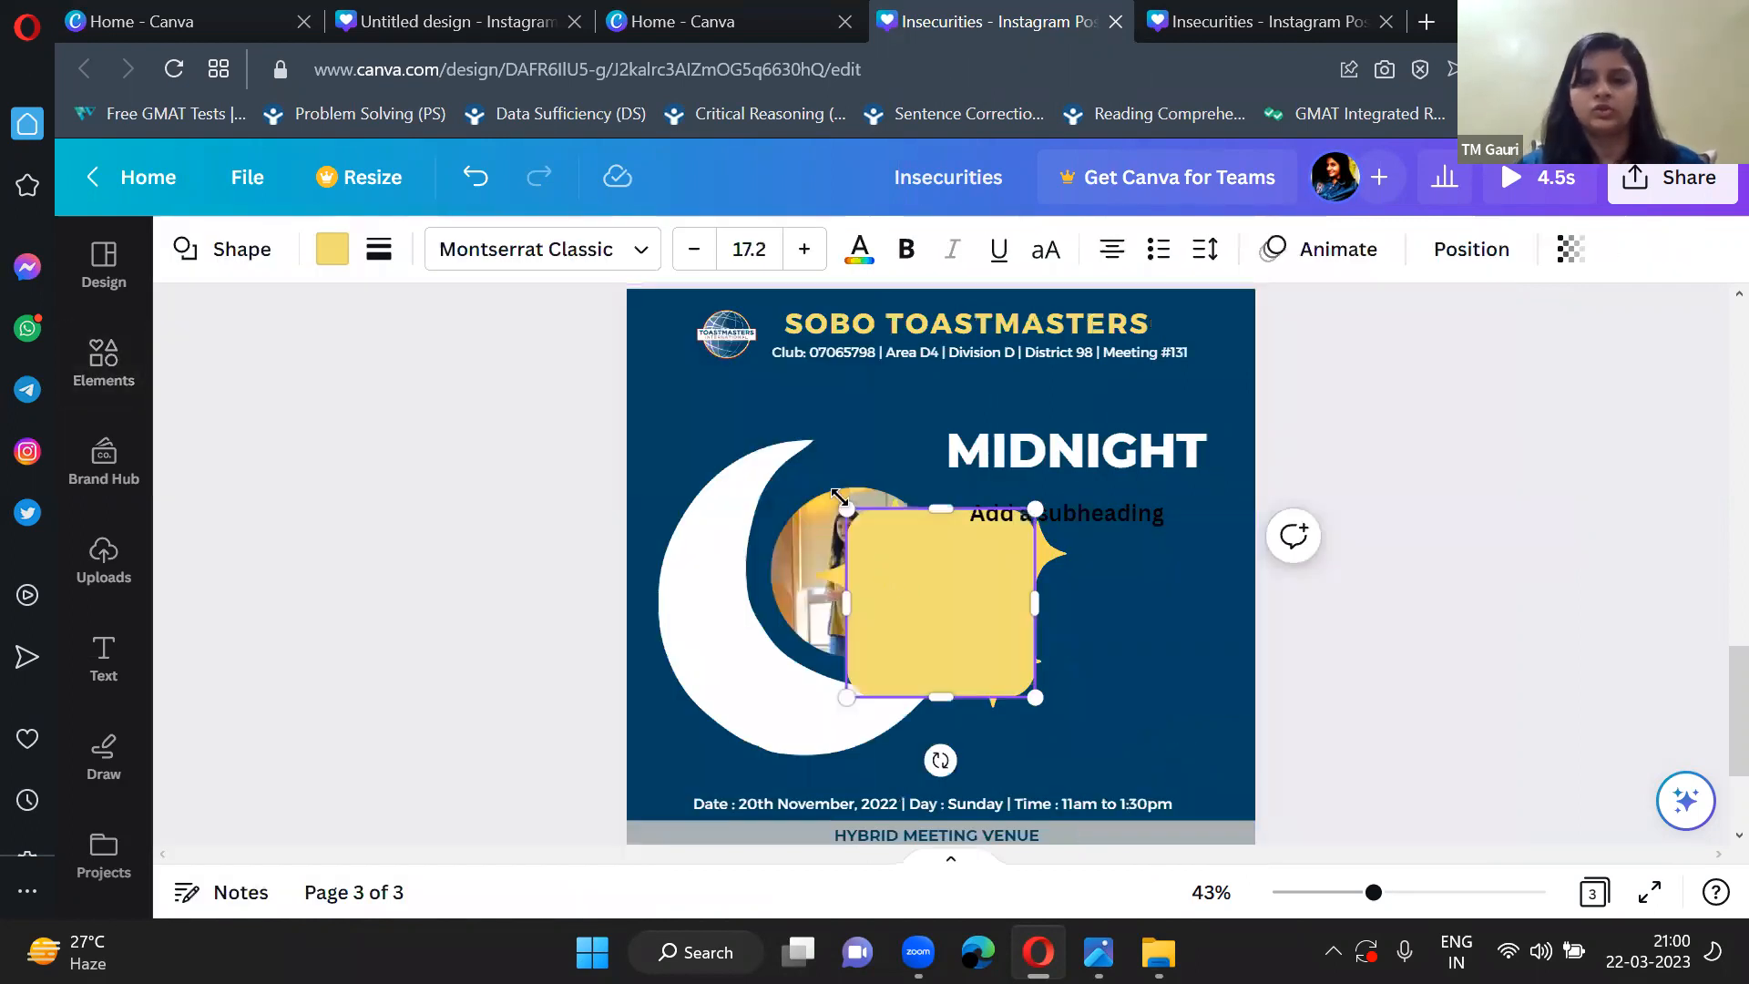
Flatten the yellow rounded square into a wide box below MIDNIGHT and fit the subheading over it at about size 25.5.
drag(846, 504, 958, 662)
drag(1143, 521, 1130, 634)
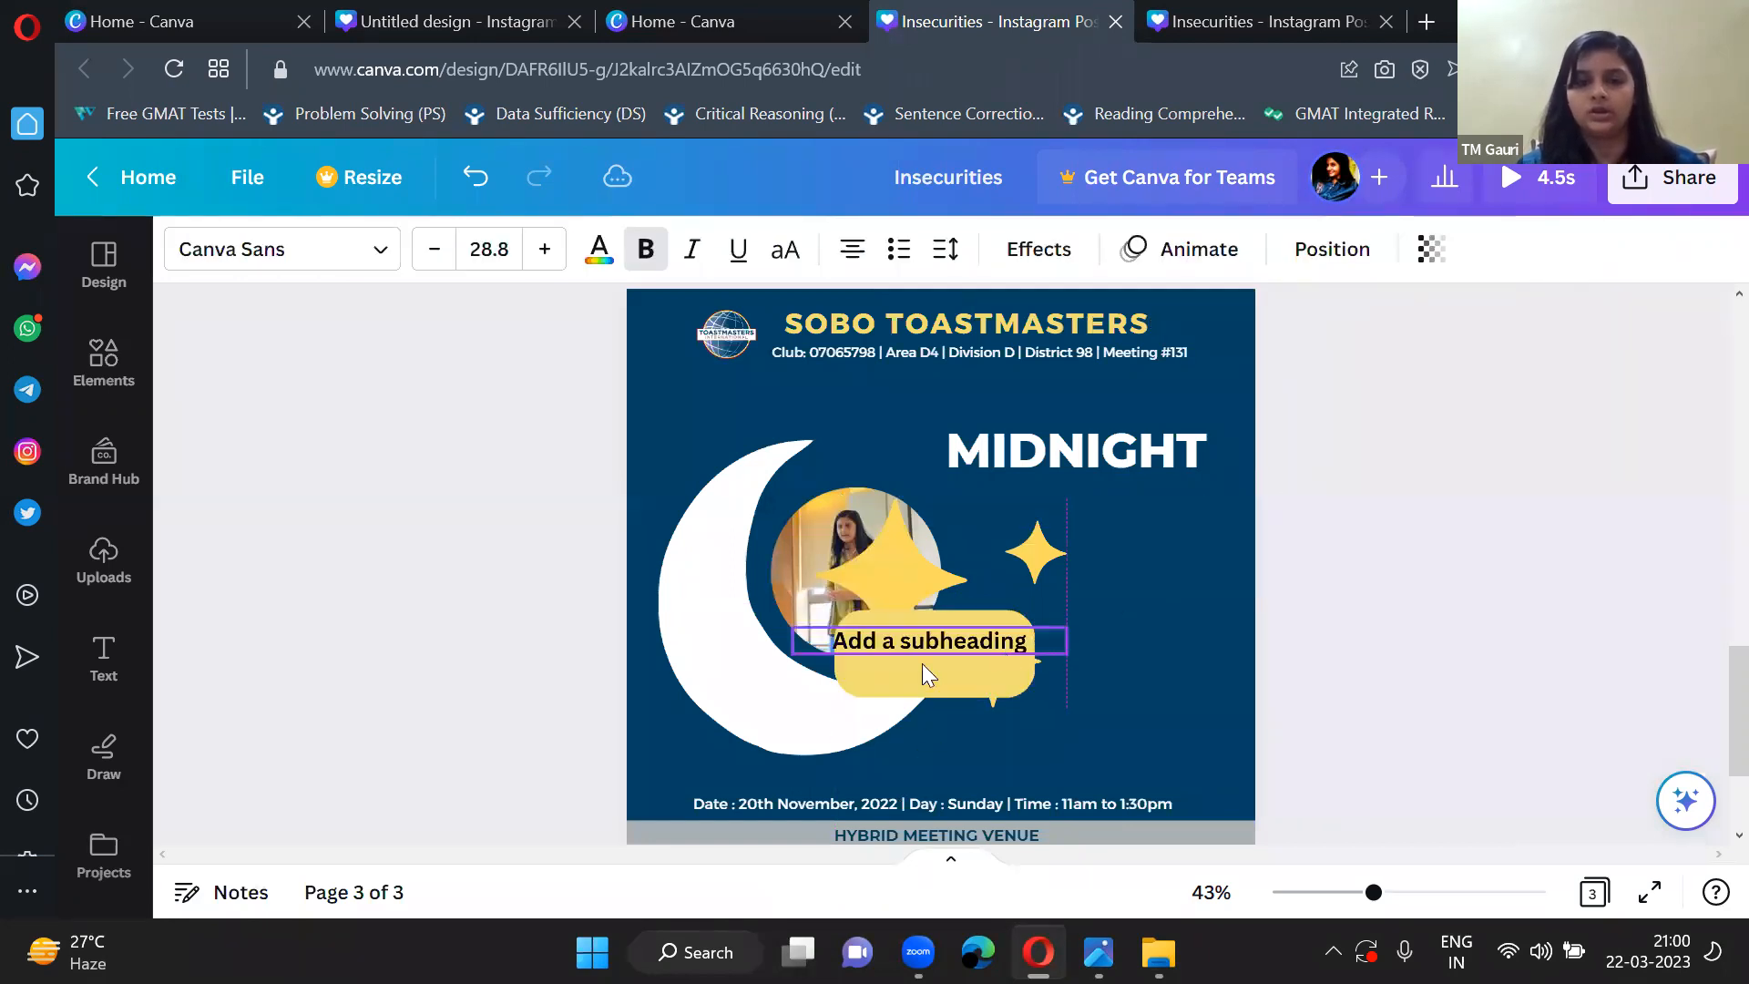
key(ctrl+z)
key(ctrl+z)
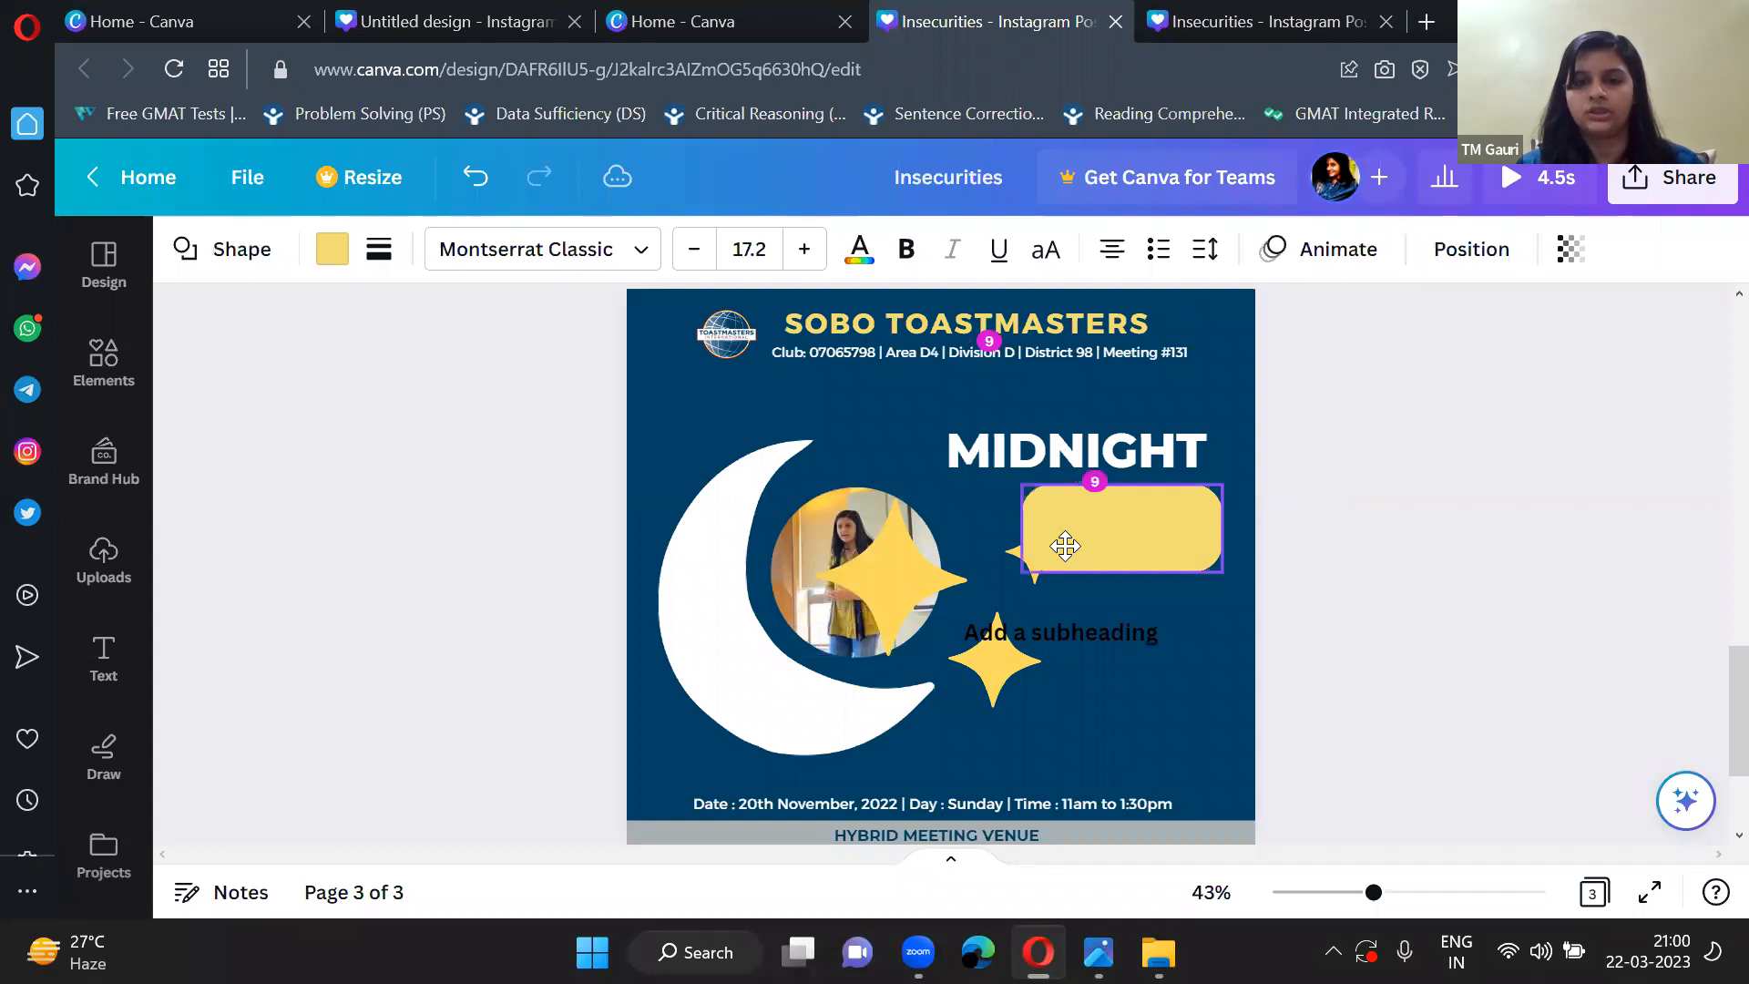
click(1117, 579)
drag(944, 626, 965, 505)
Shrink the three-star graphic so it sits below the yellow box, clear of the circular photo.
click(918, 552)
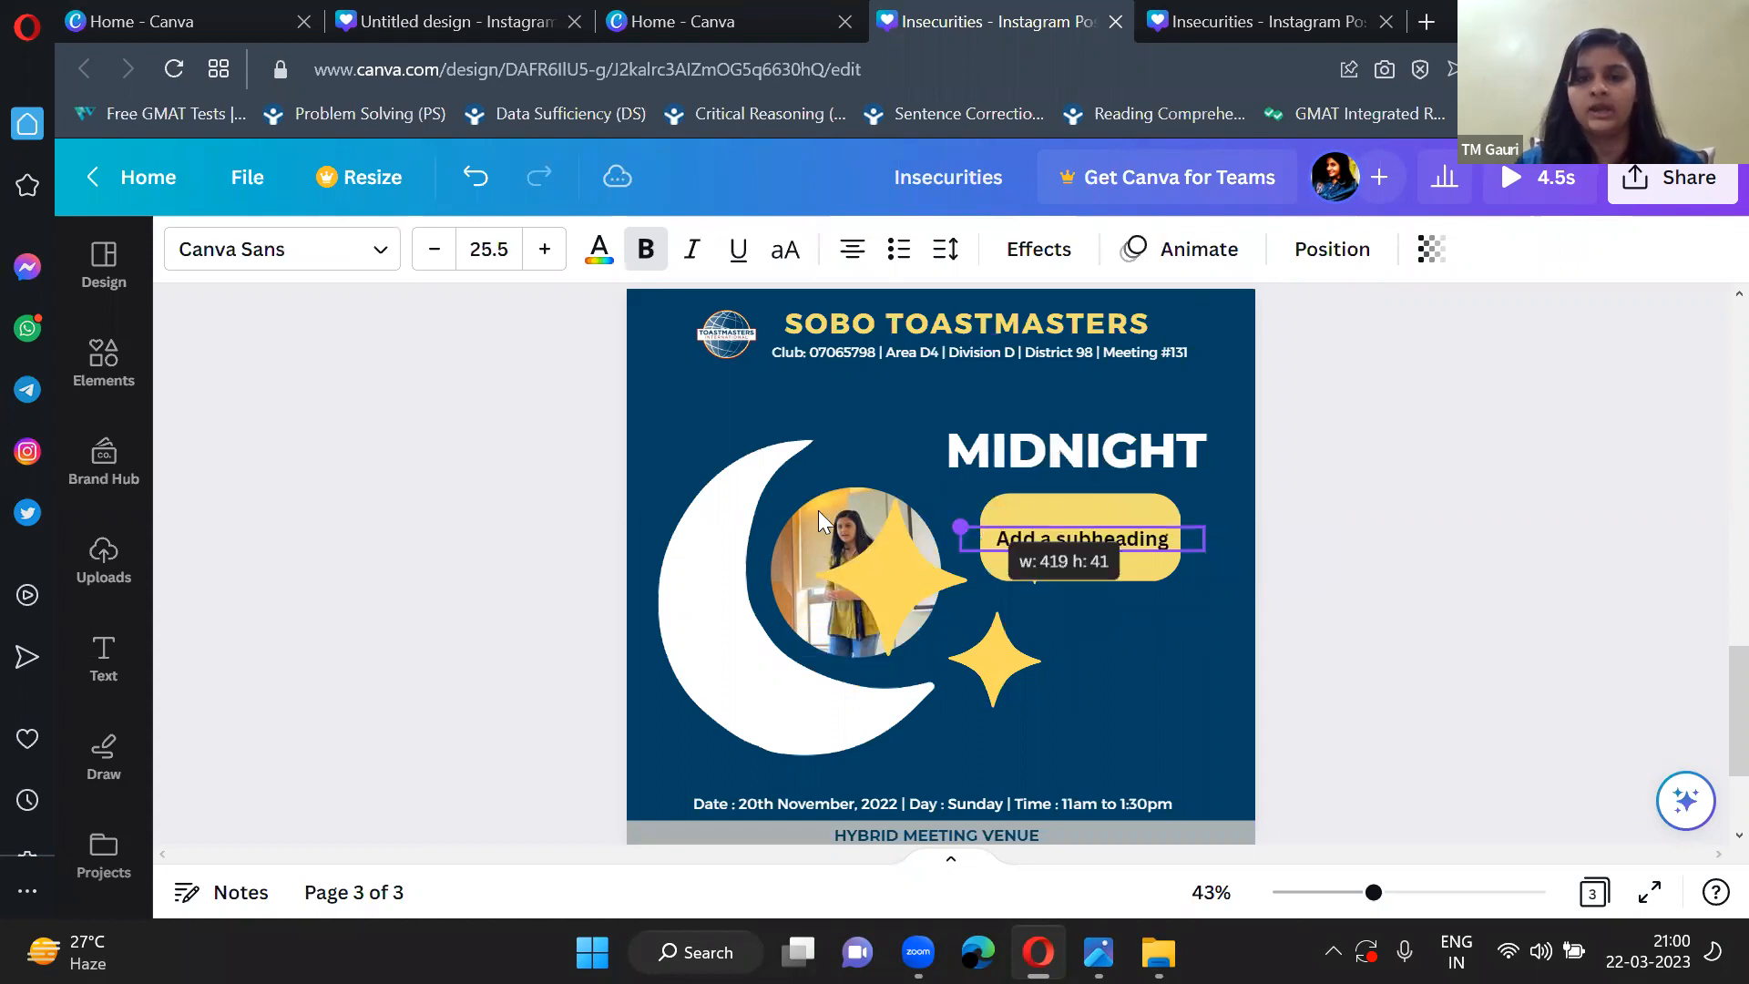
drag(813, 499, 981, 593)
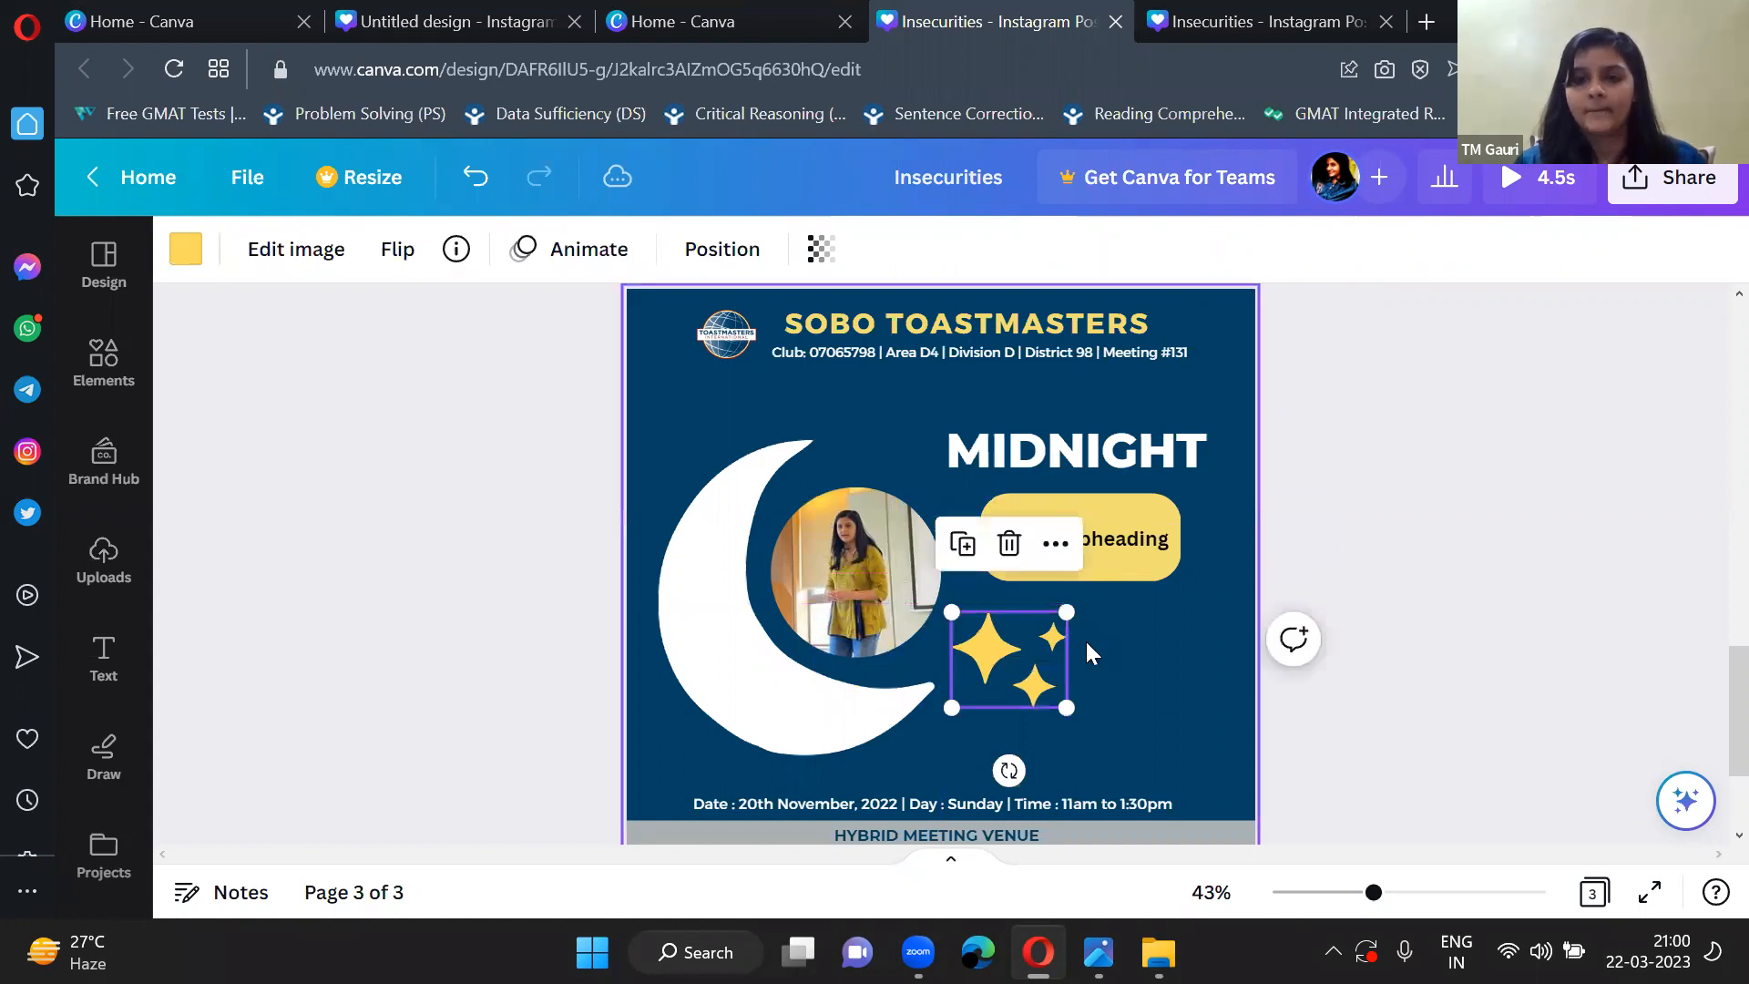
click(1164, 700)
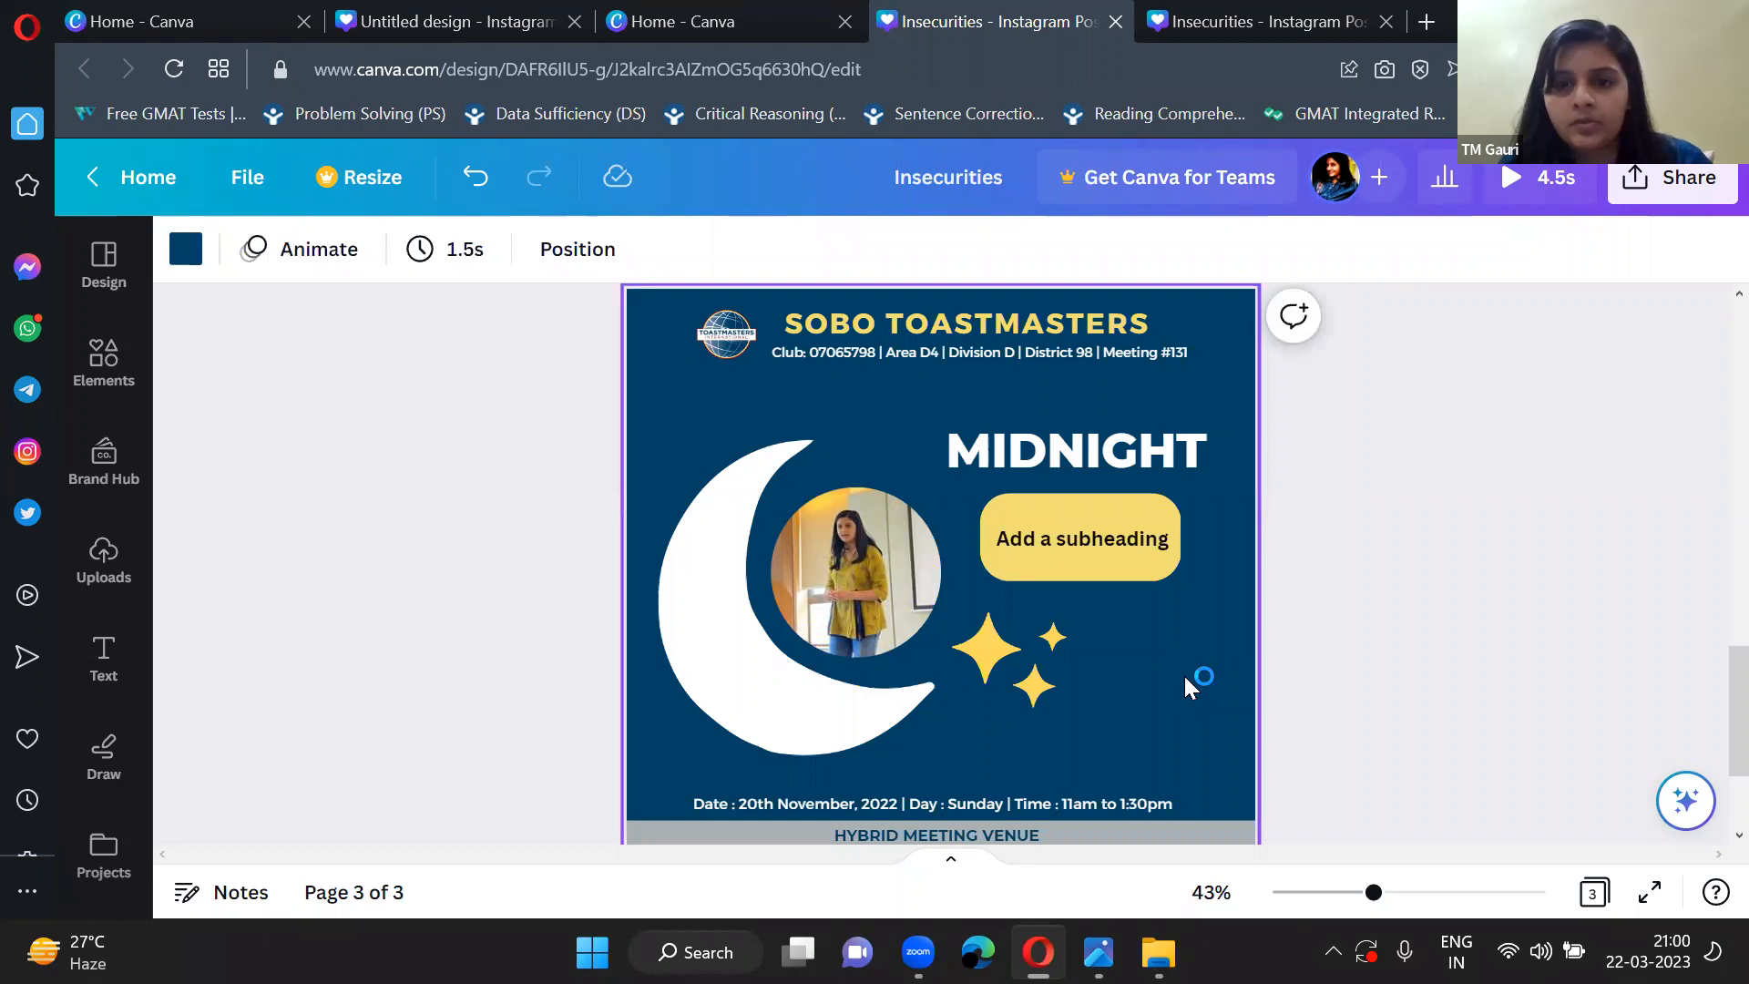
Clear the placeholder text from the subheading on the yellow box.
click(1155, 536)
click(1156, 535)
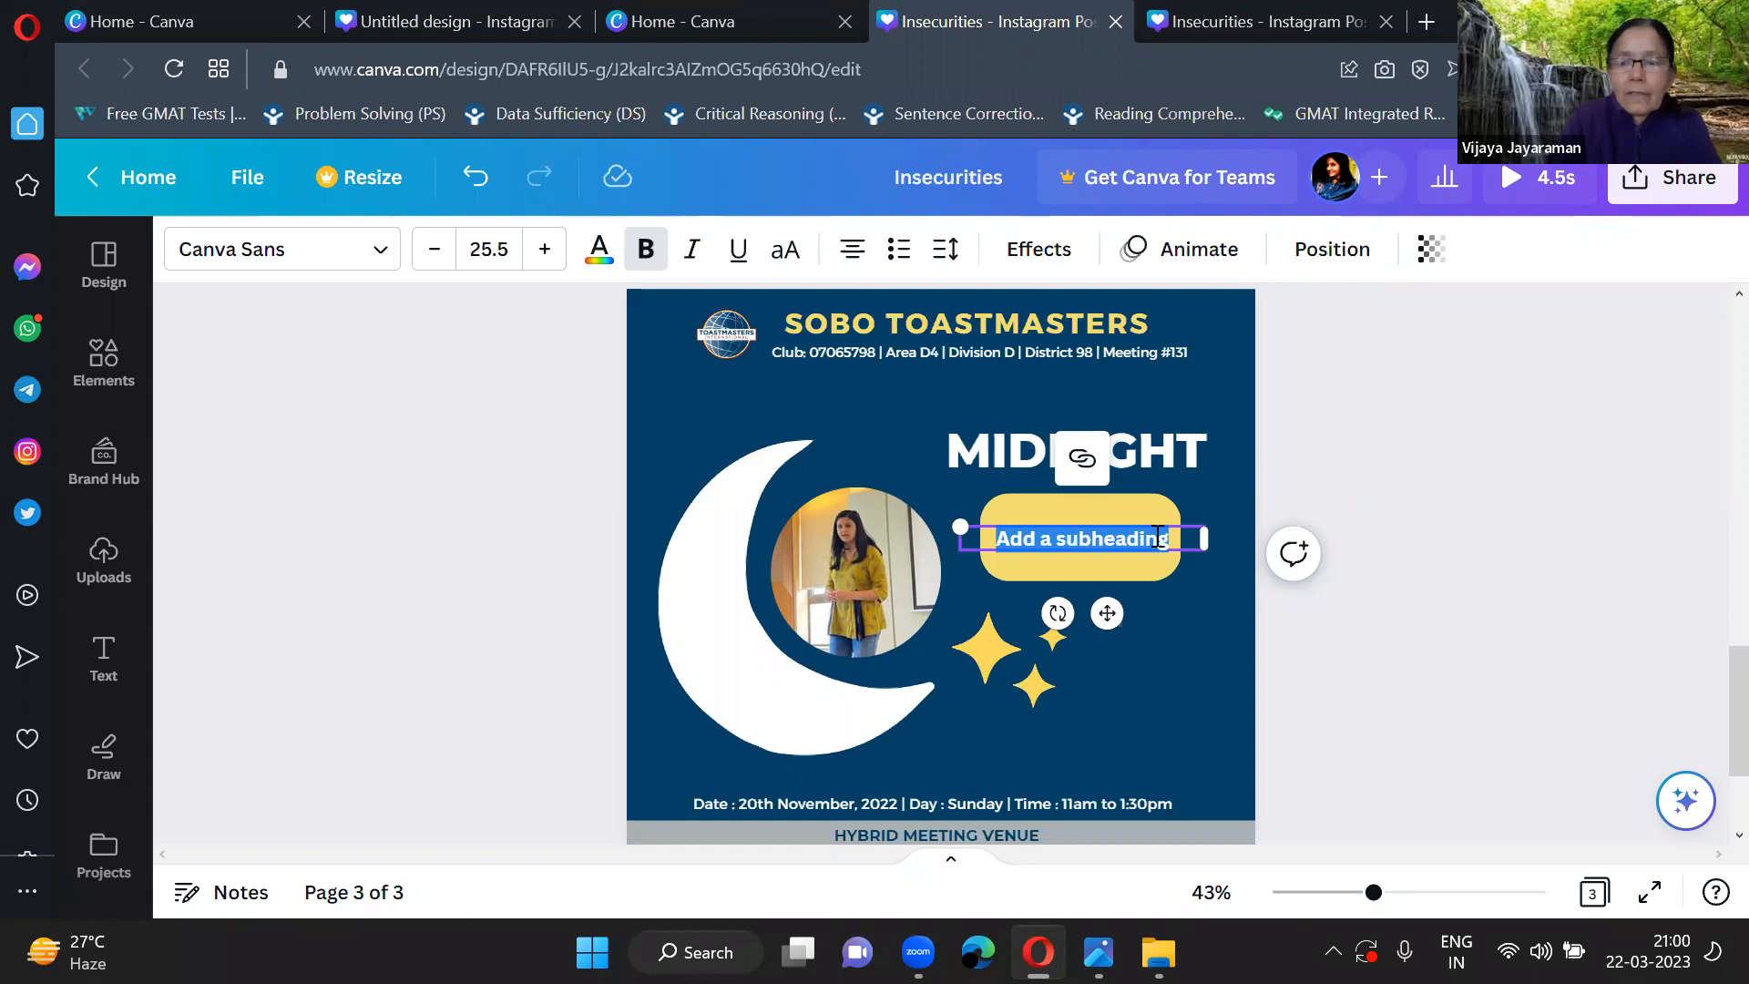
text(JUST)
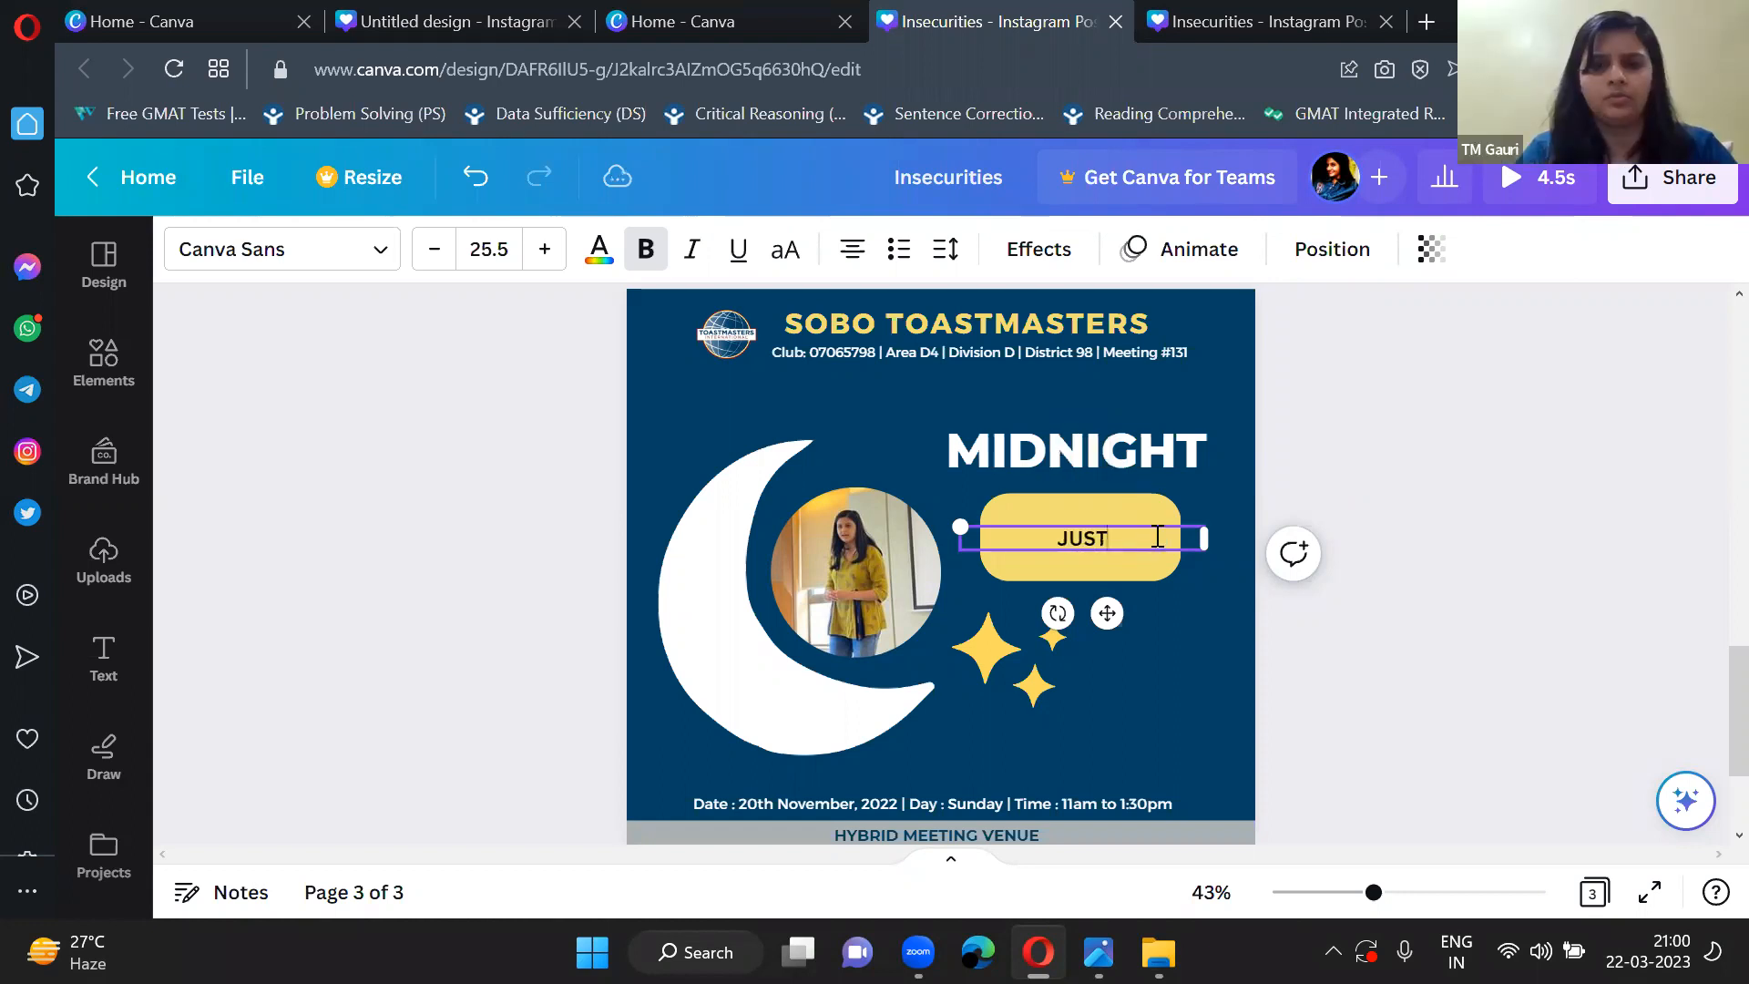
text( W)
key(BackSpace)
key(BackSpace)
key(BackSpace)
key(BackSpace)
key(BackSpace)
key(BackSpace)
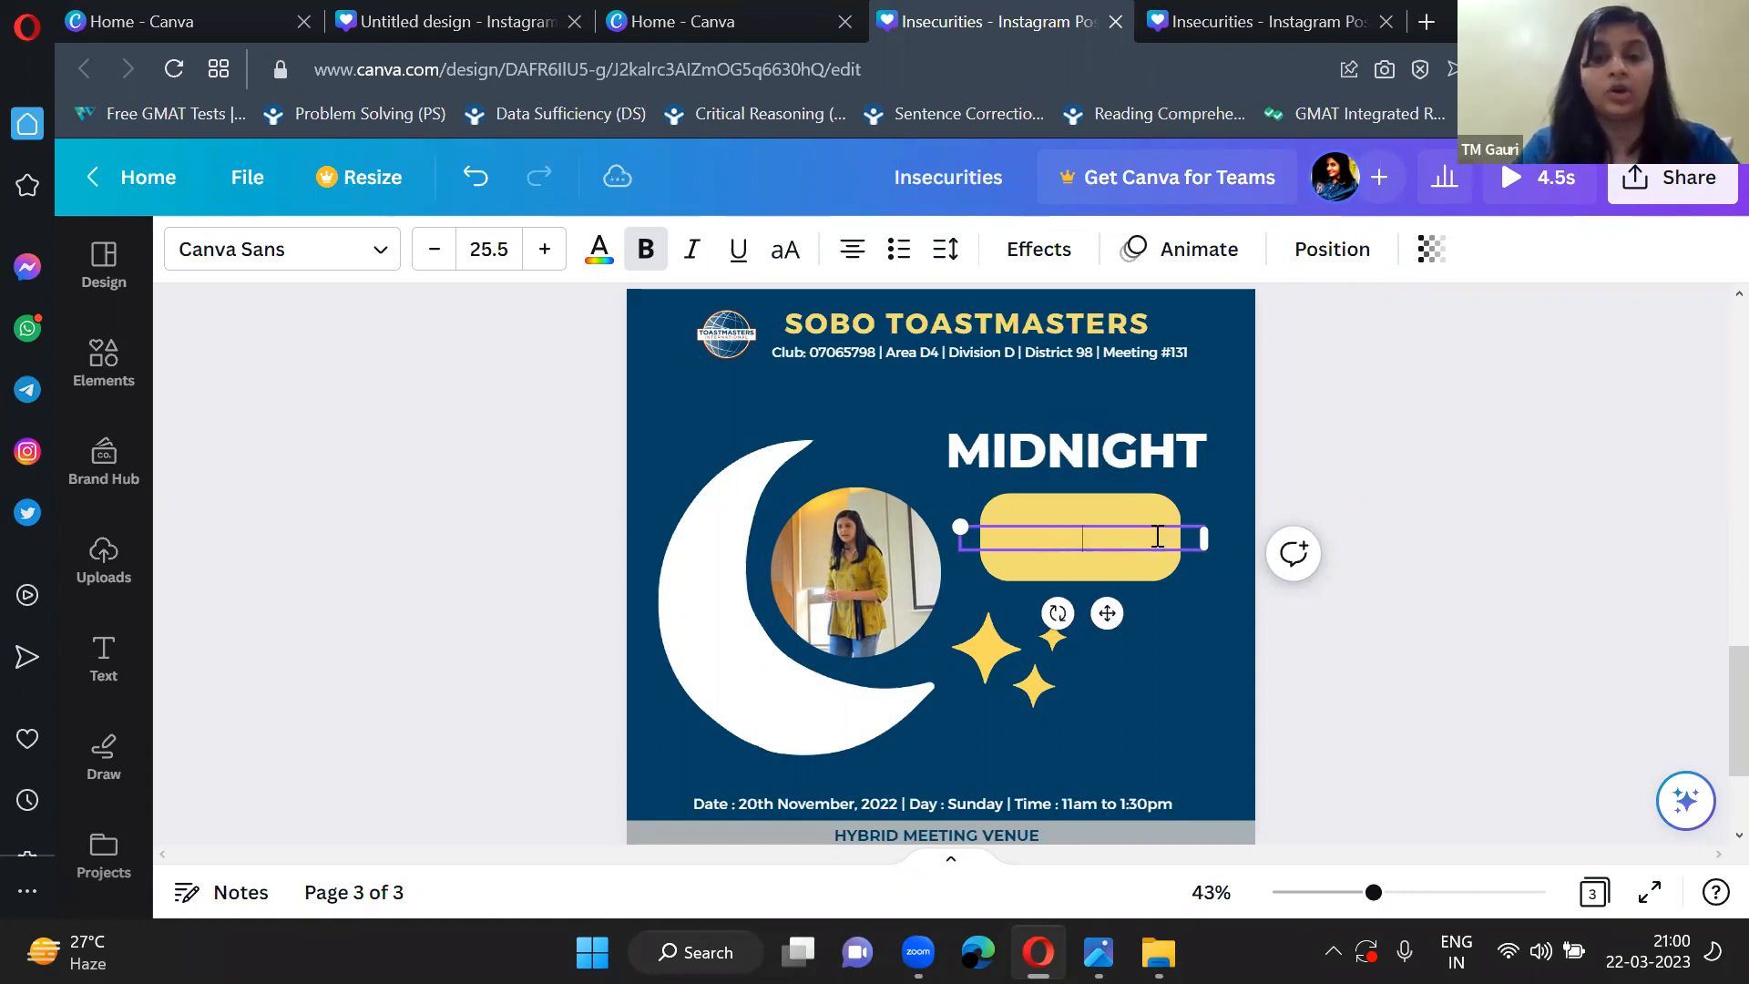
Turn off bold for the subheading and enter "GUEST WELCOM" on the yellow box.
key(ctrl+b)
text(GUEST WELCOM)
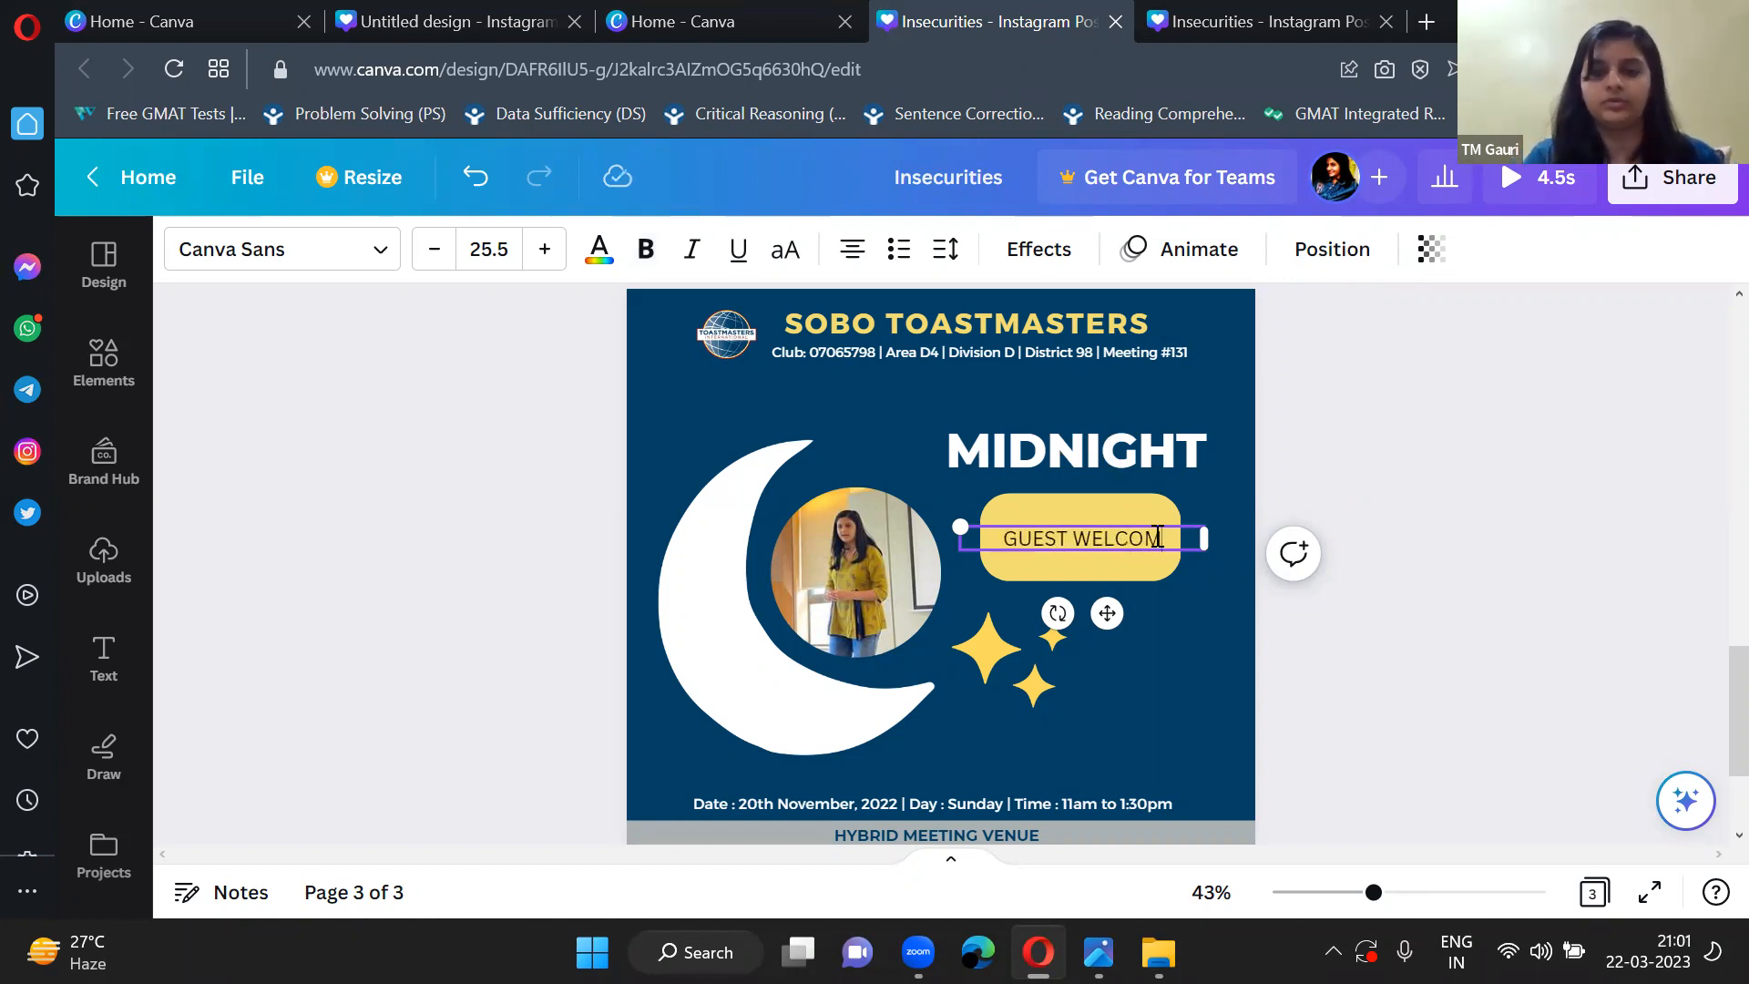